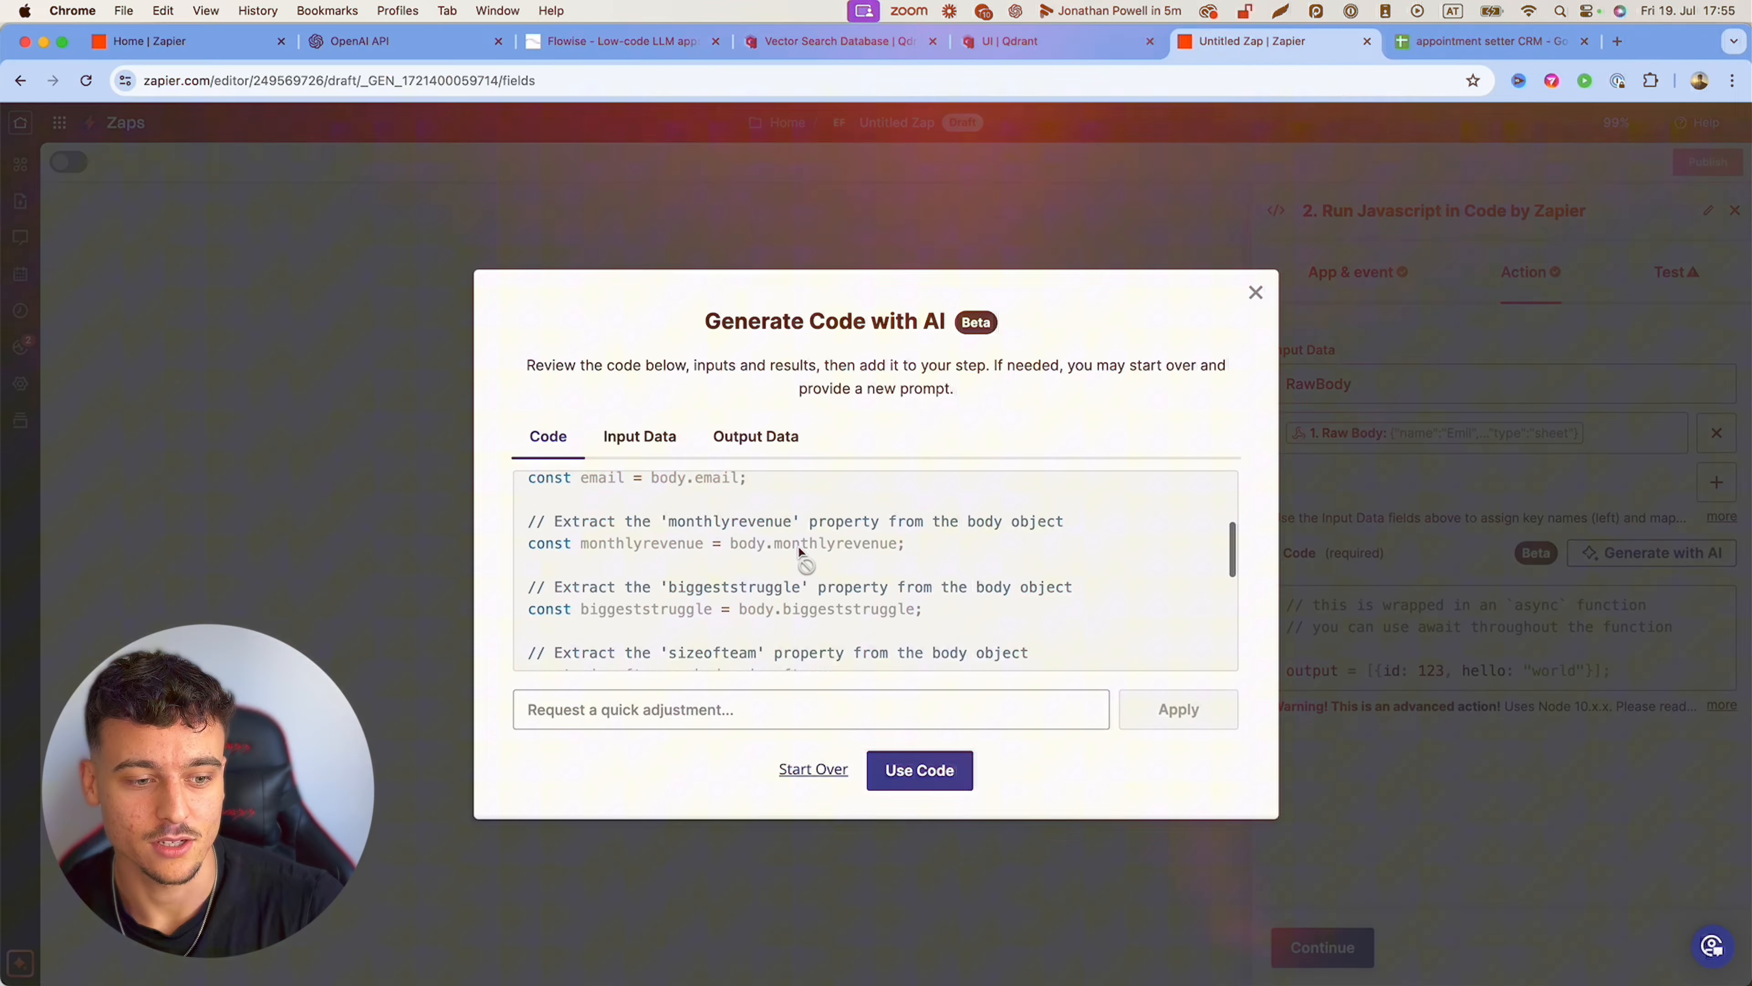
Step: Scroll the FlowiseAI site, then open the deployed Flowise service's Chatflows list
scroll(798, 547, "down", 2)
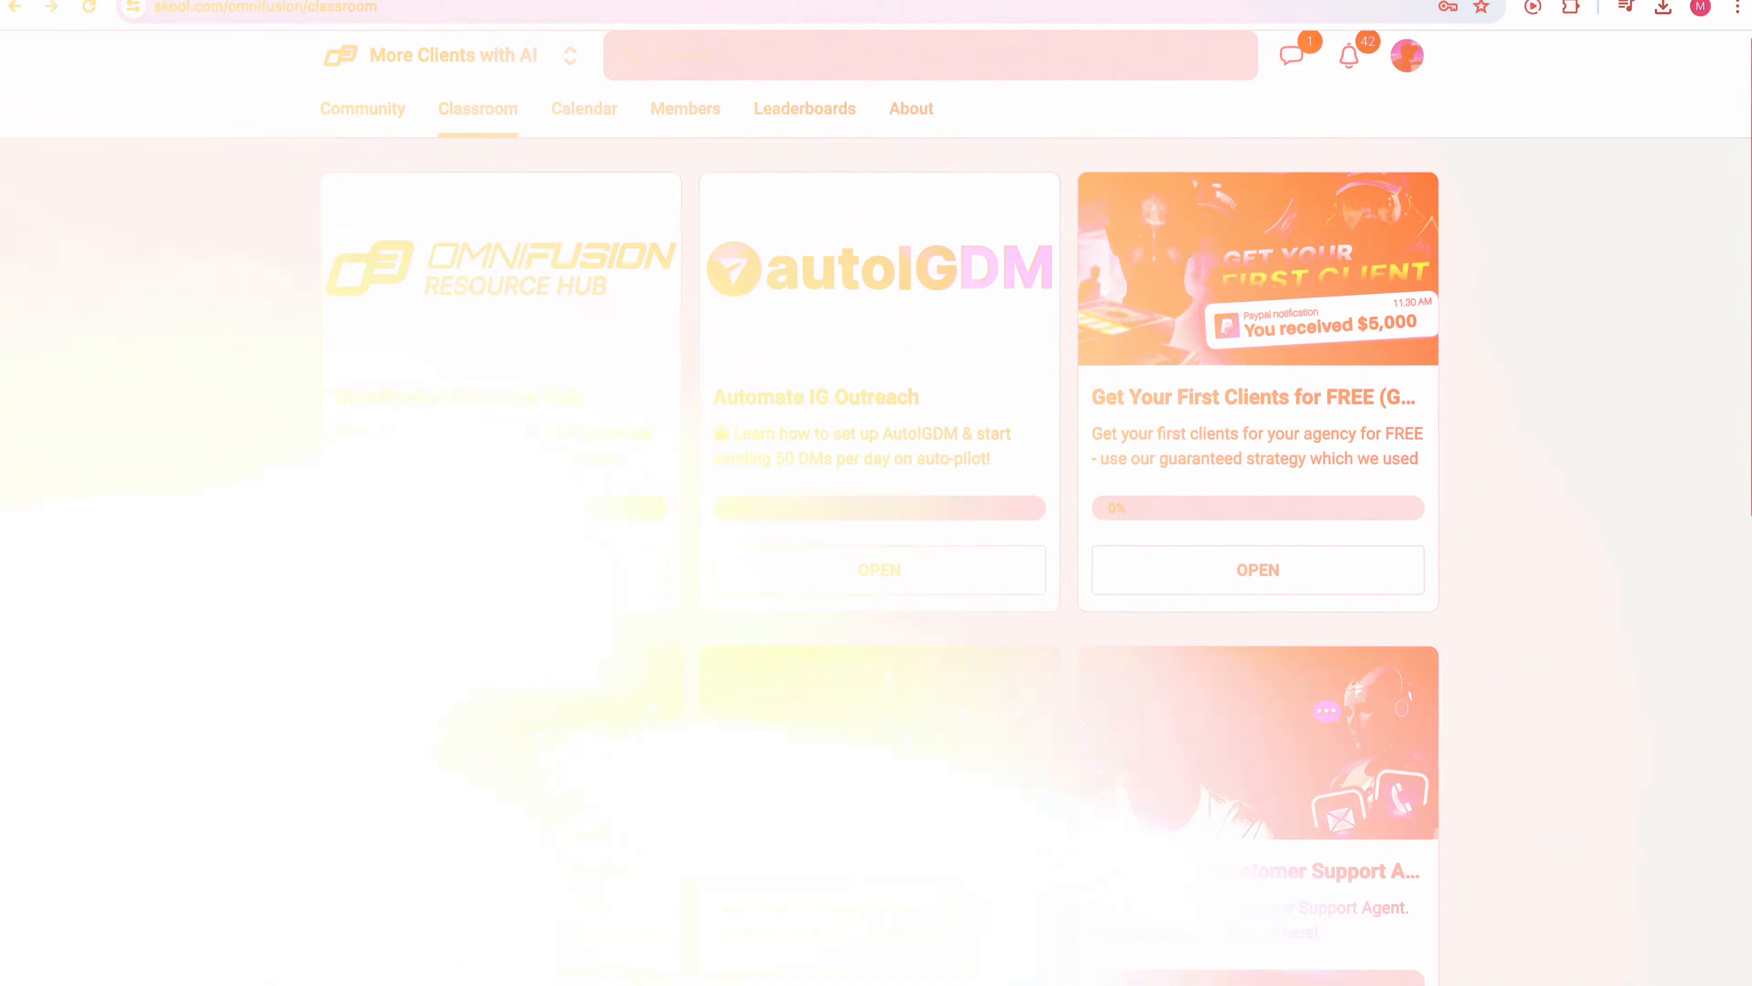
scroll(246, 647, "down", 5)
scroll(244, 641, "down", 3)
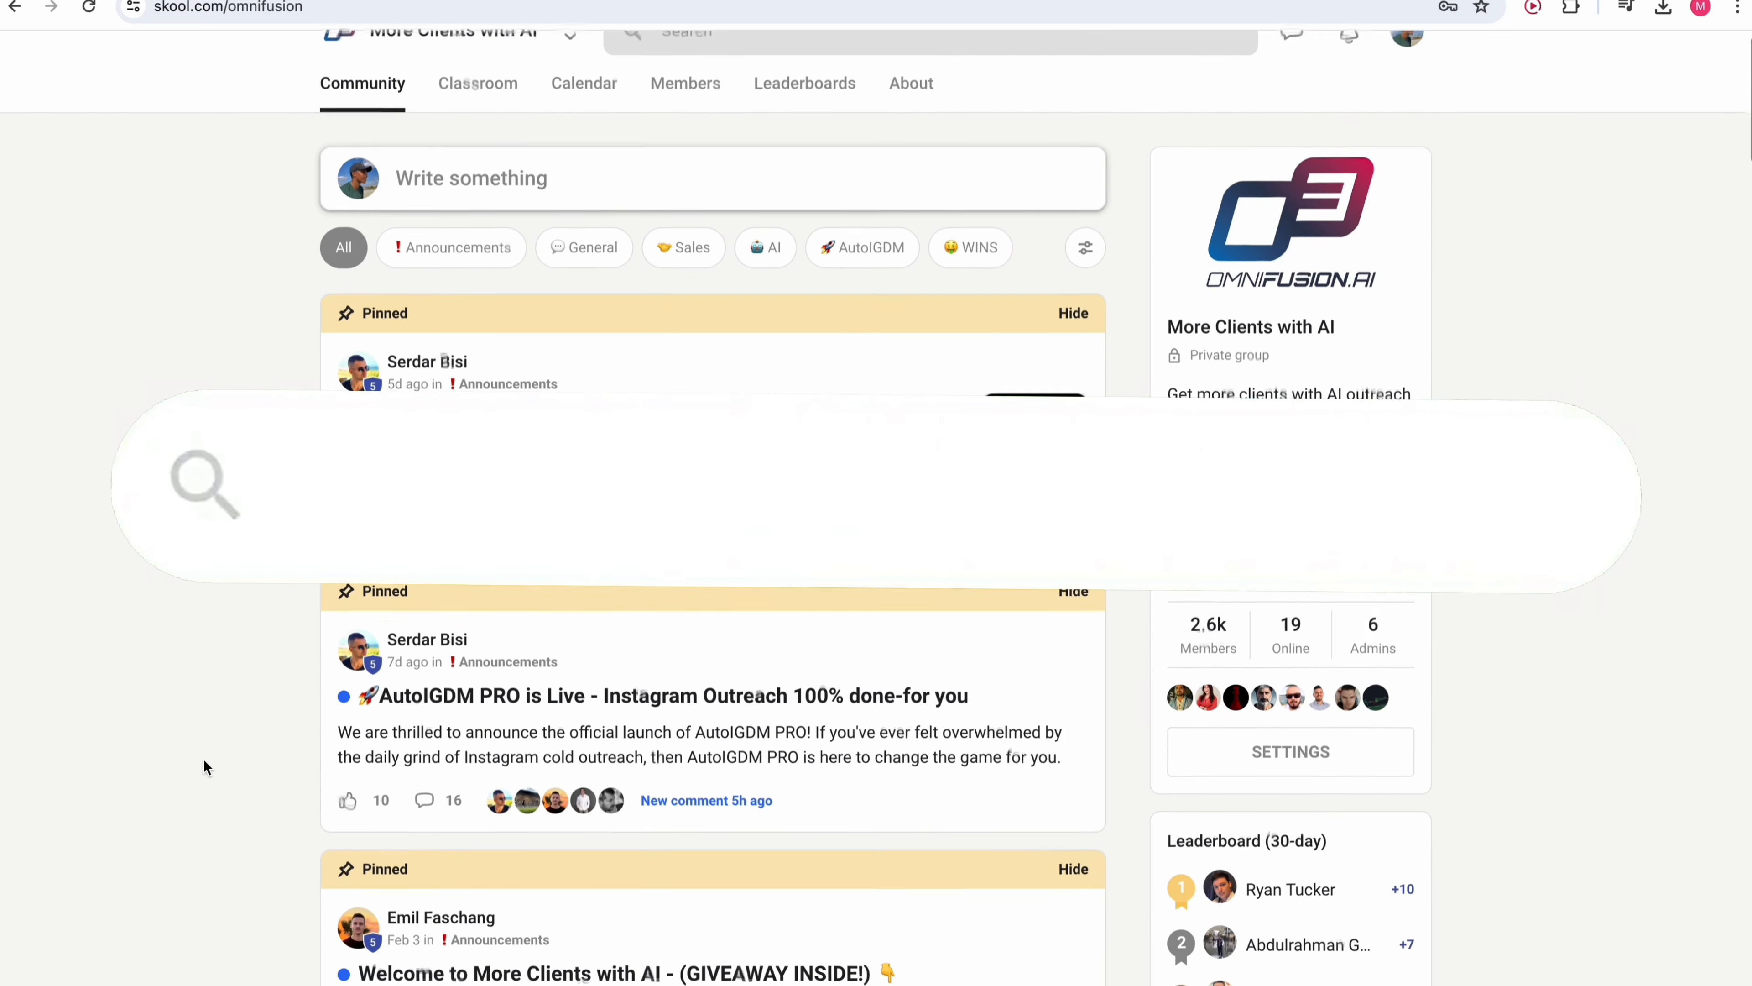
scroll(204, 762, "down", 5)
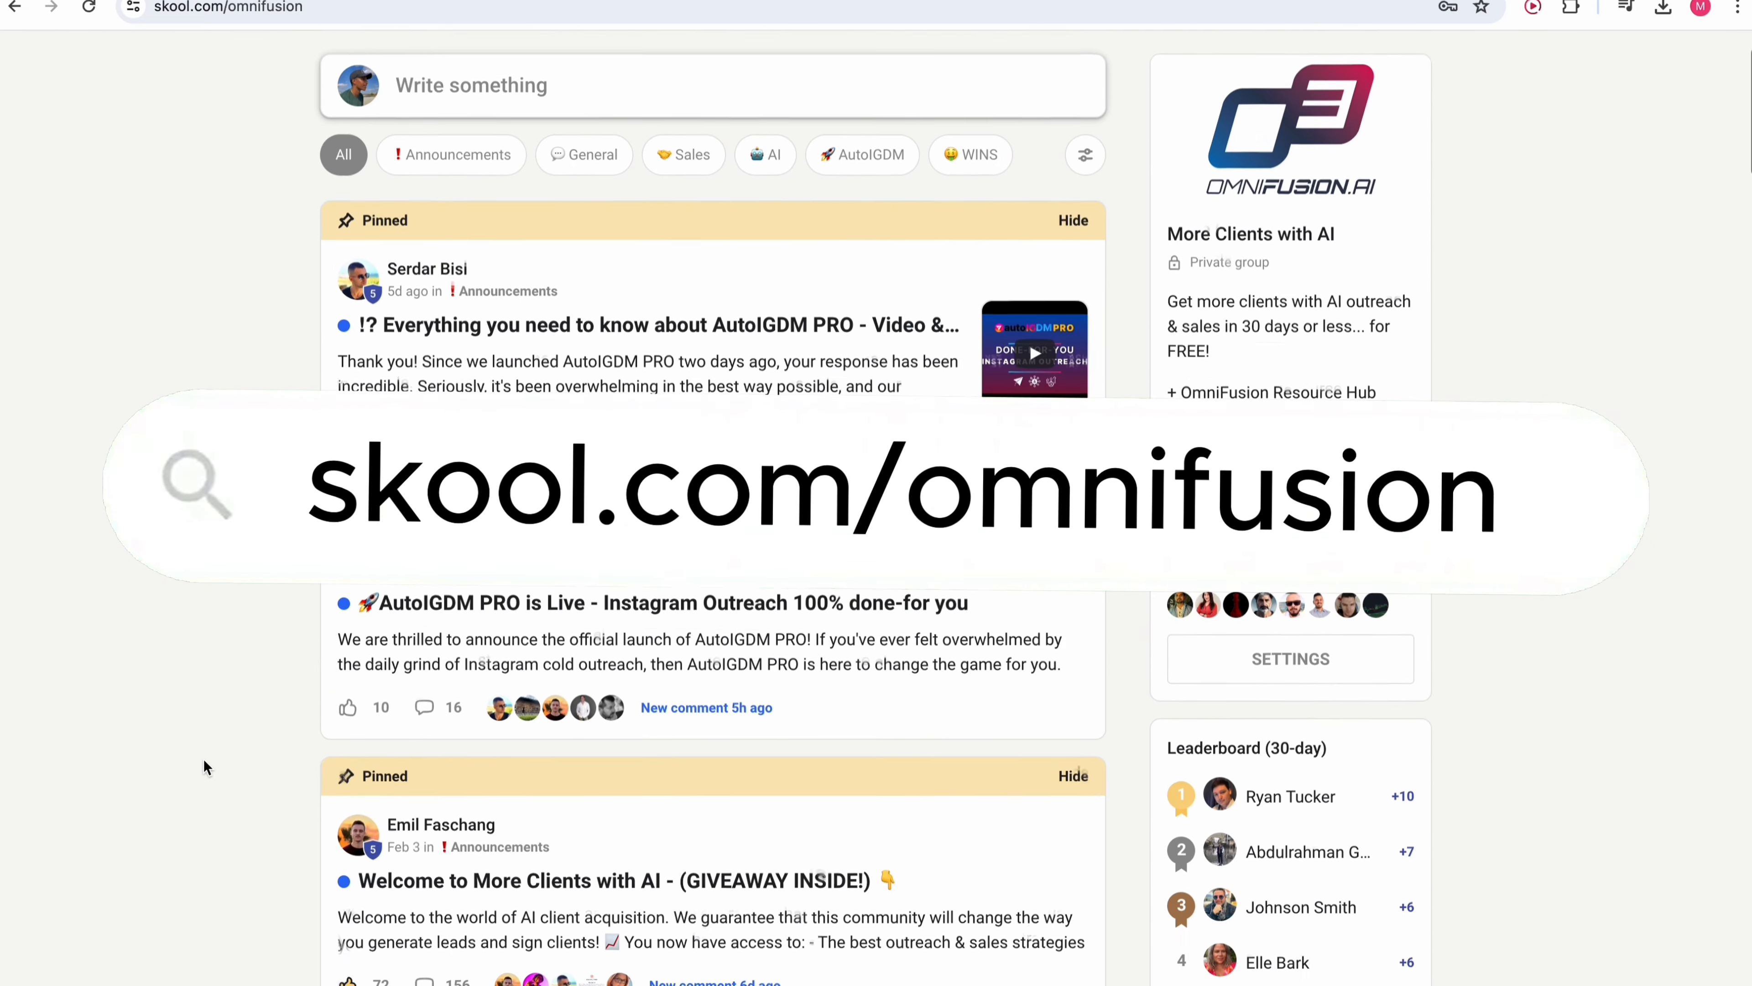
scroll(203, 761, "down", 7)
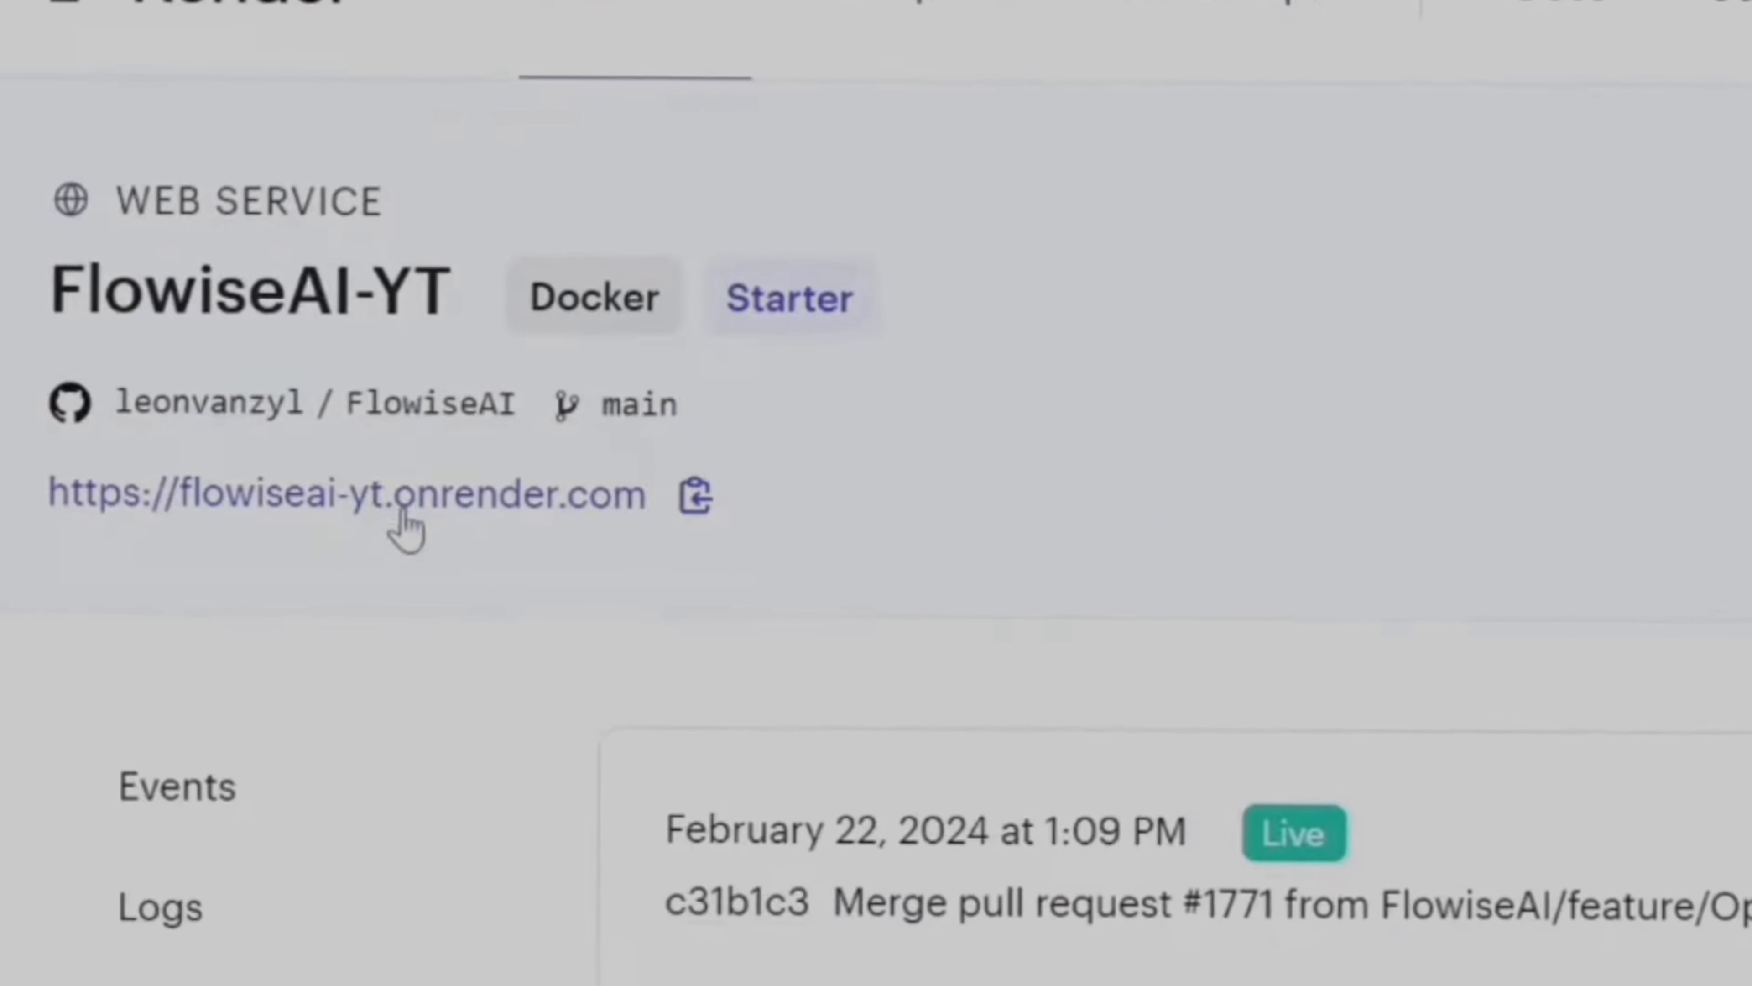
left_click(434, 497)
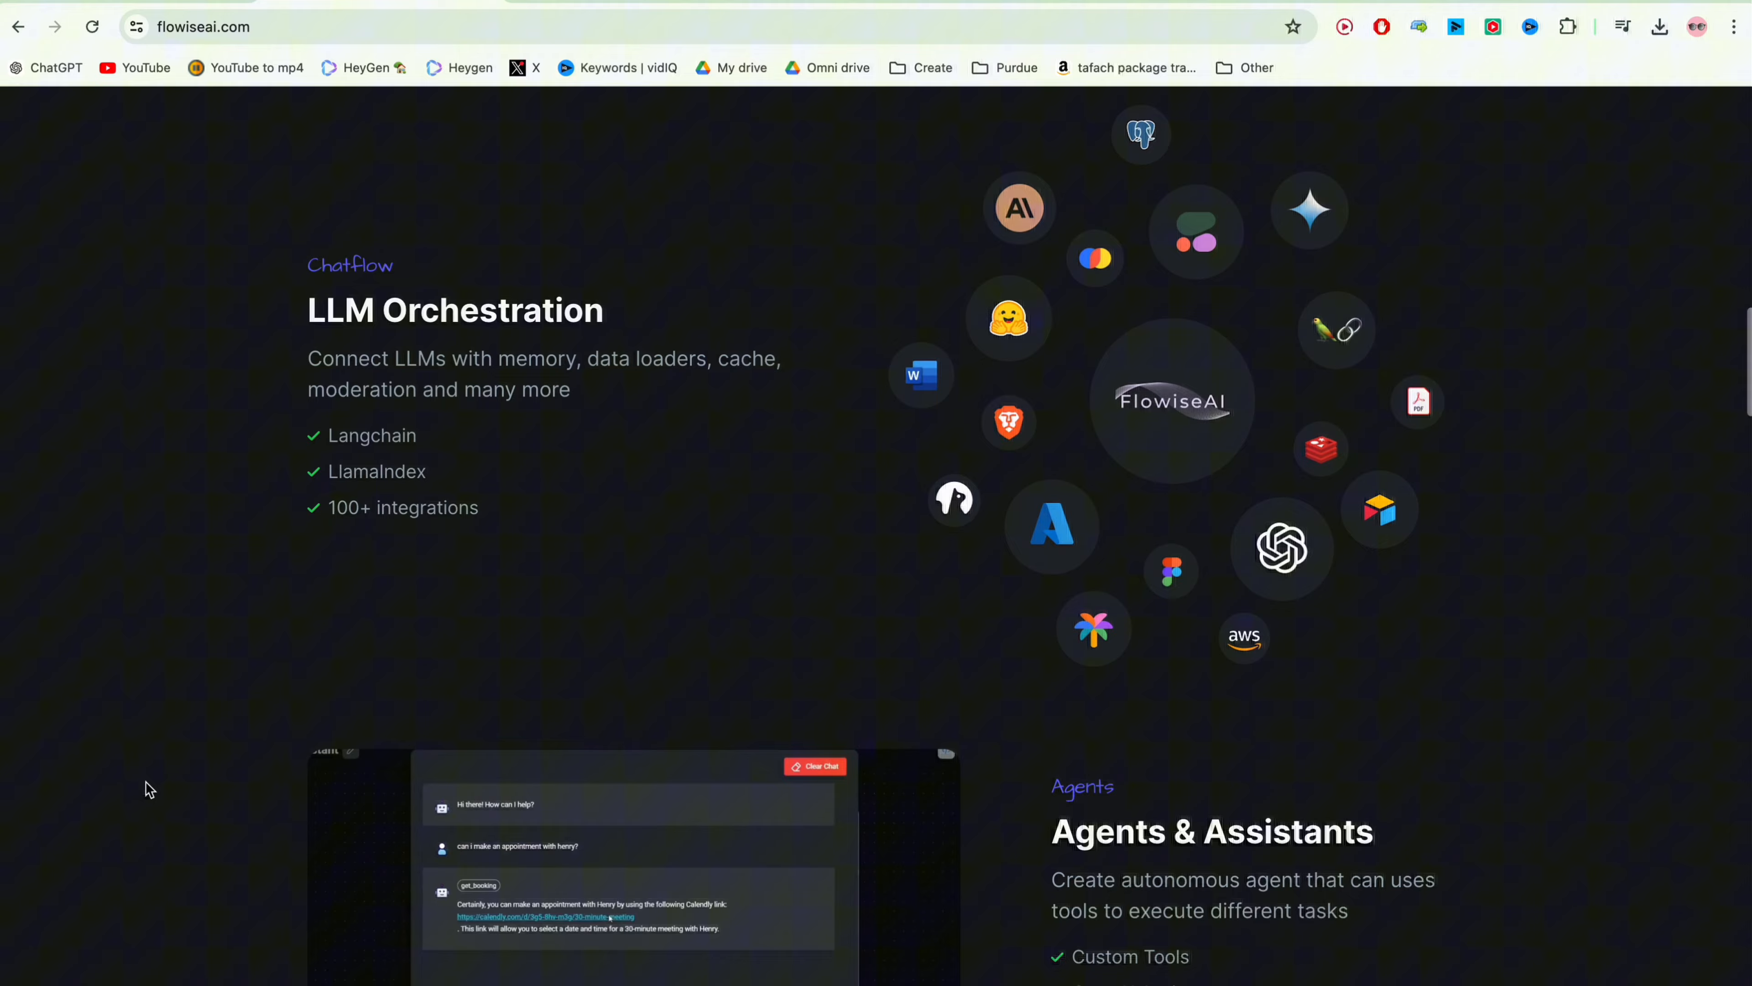
scroll(149, 789, "down", 3)
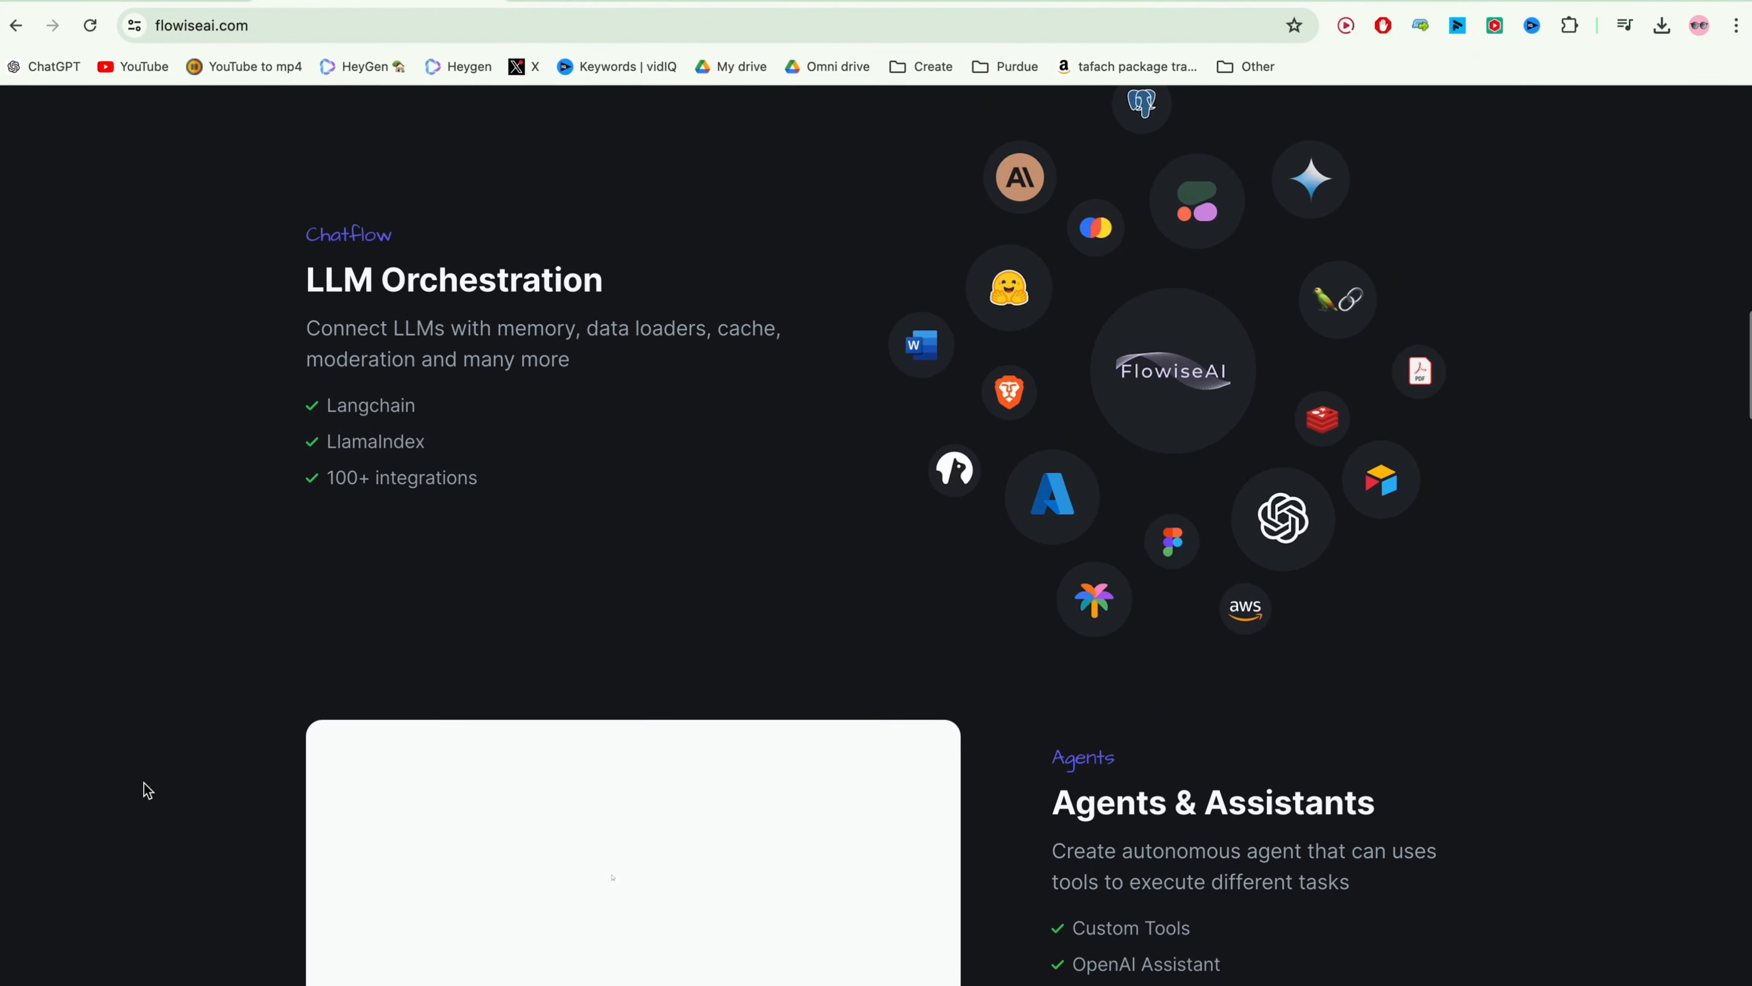
scroll(138, 784, "down", 3)
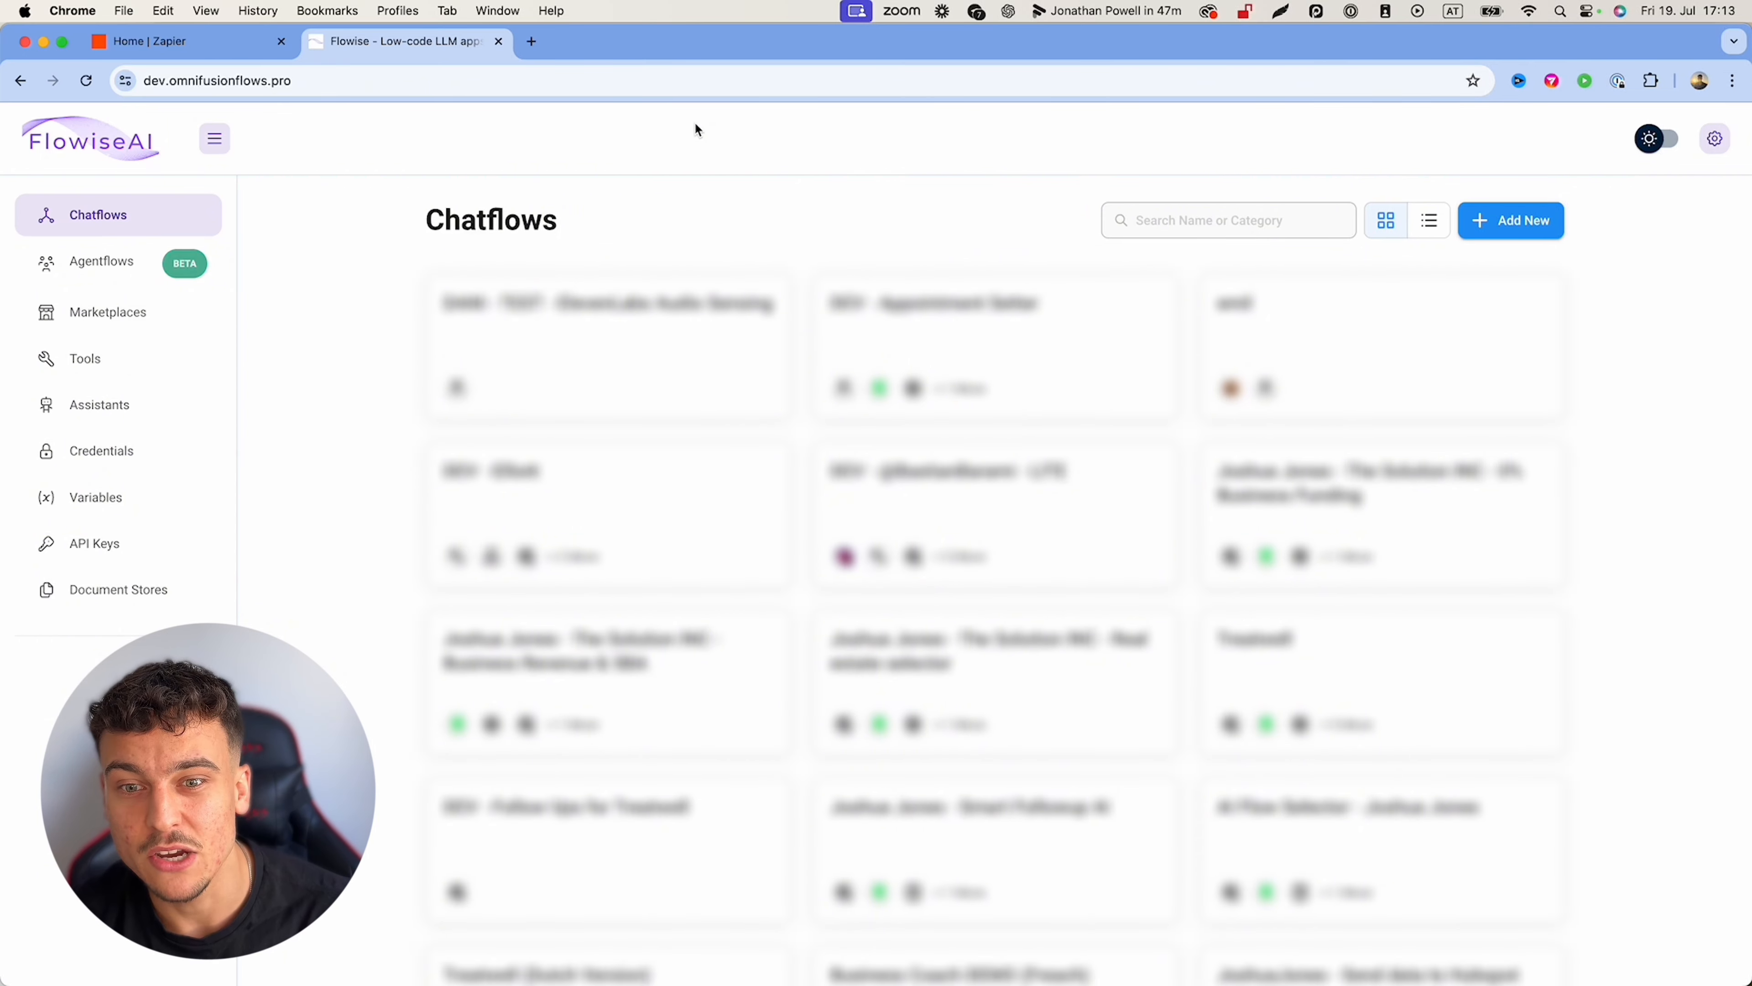
Step: Create and save a new chatflow named 'AI Appointment Setter with CRM integration', then open Add Nodes
left_click(1511, 220)
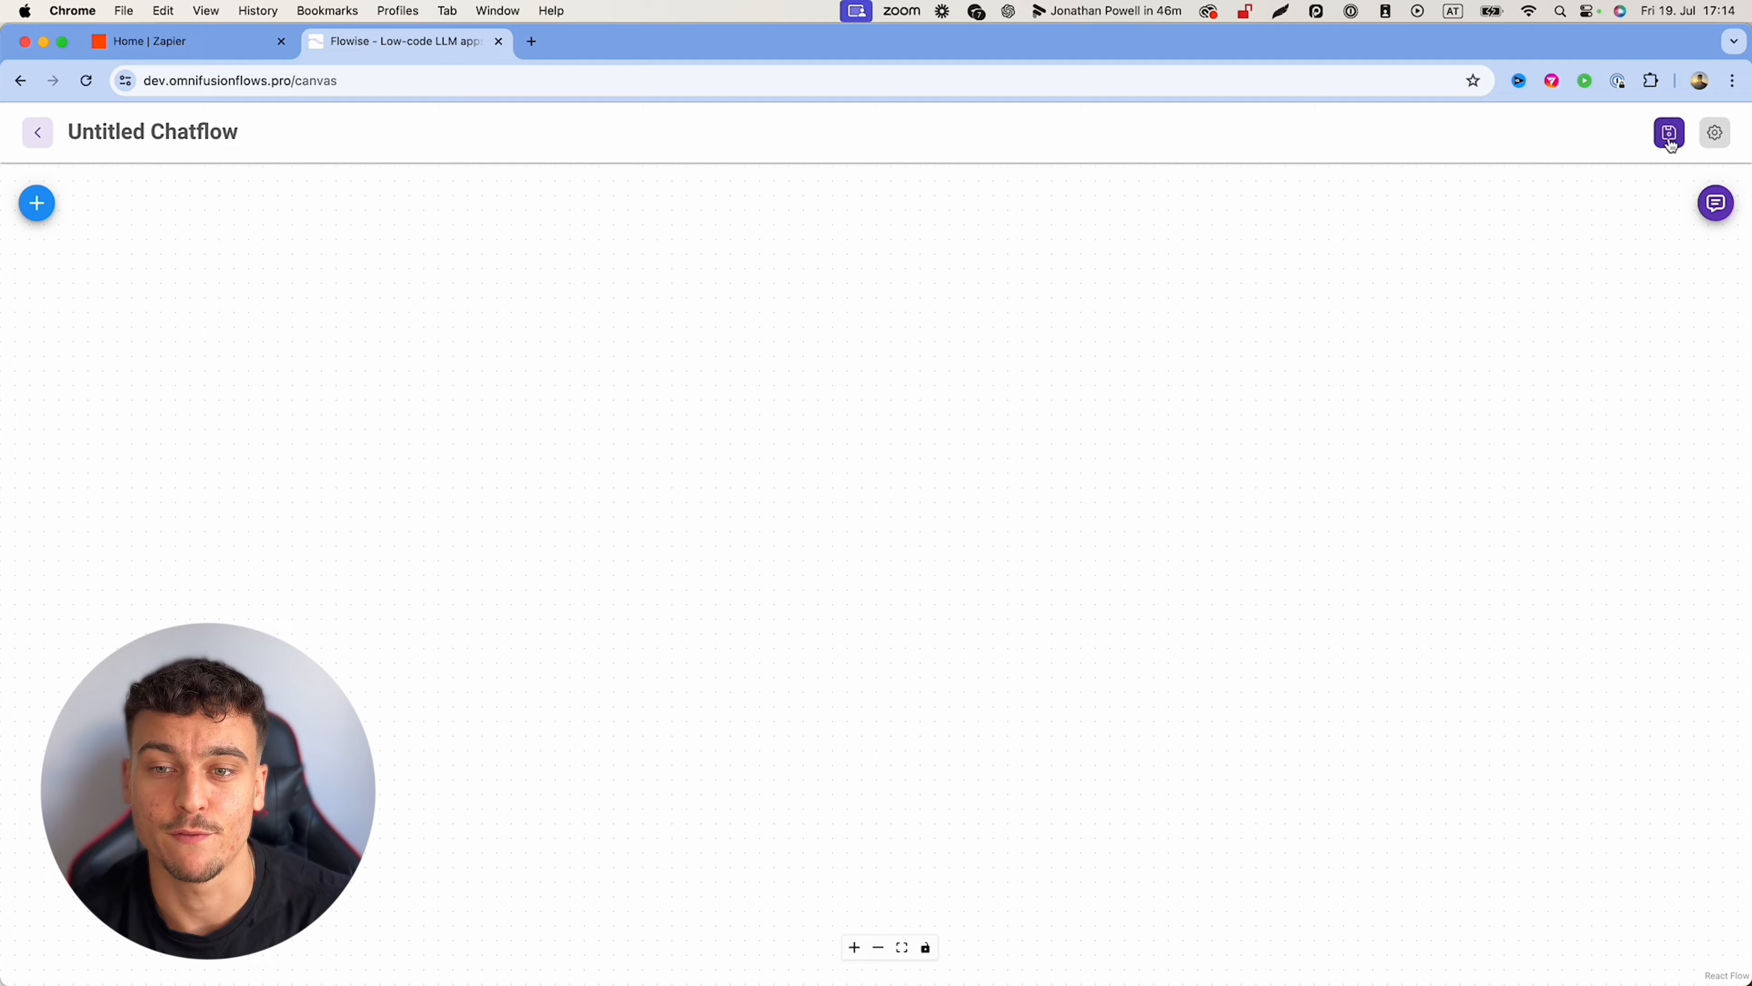
left_click(1670, 134)
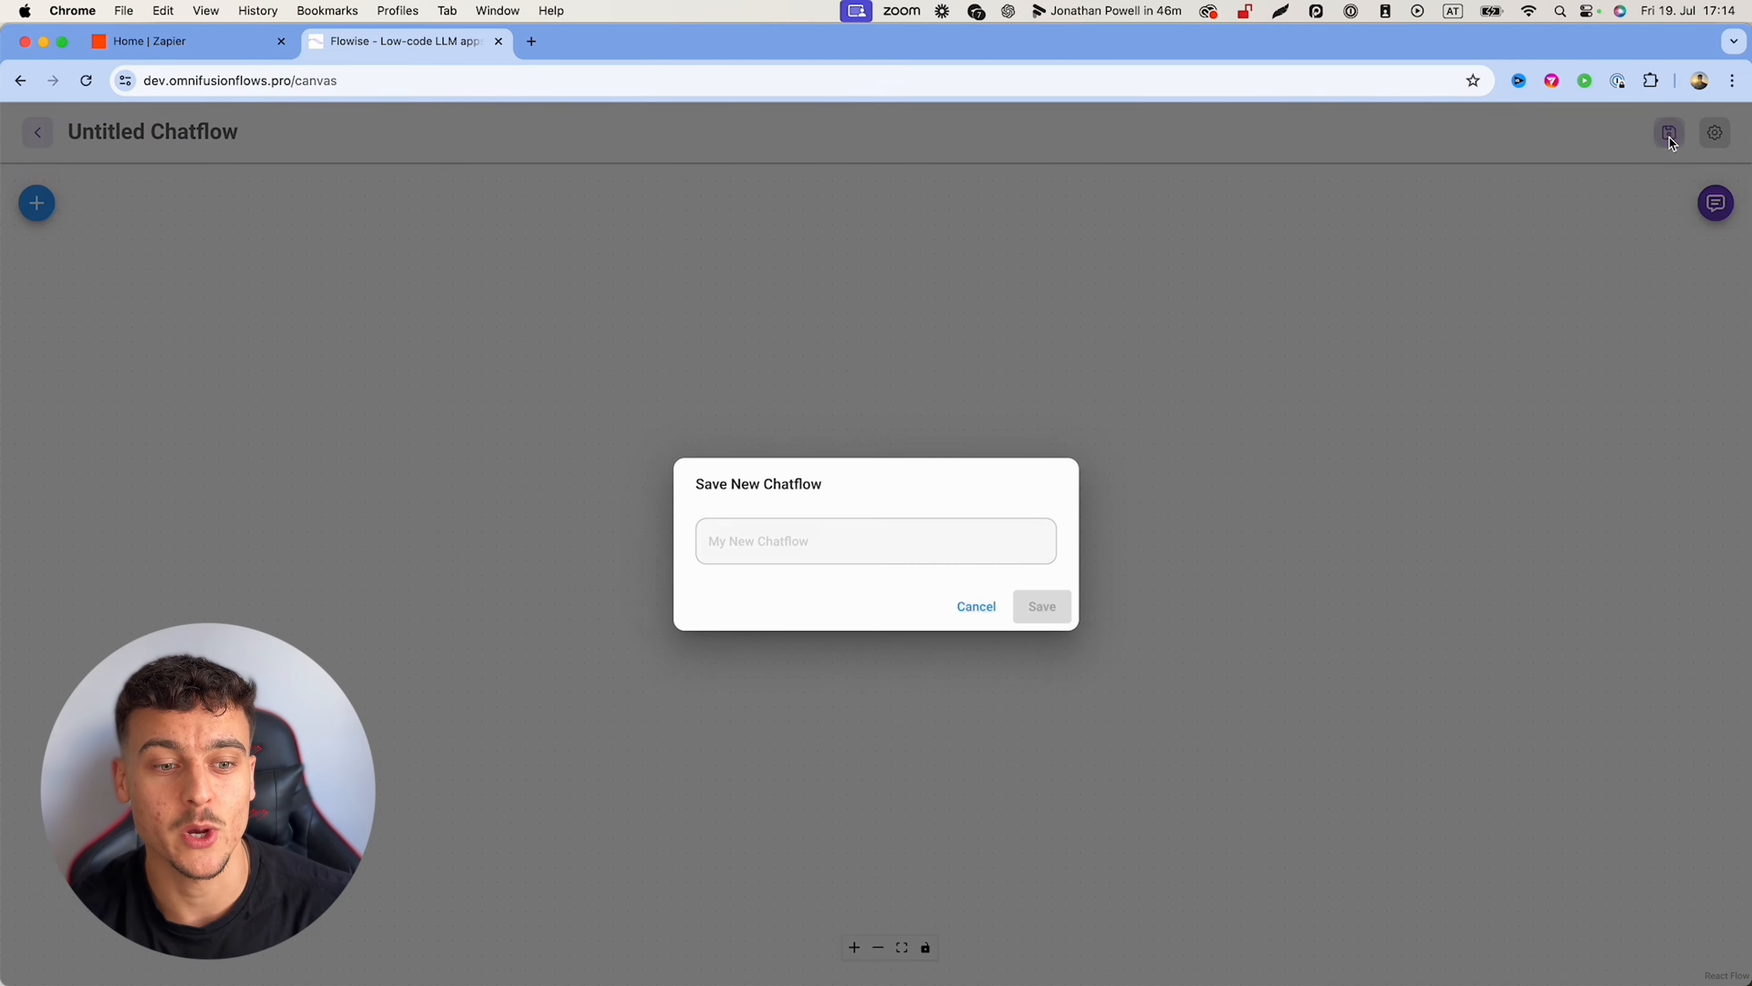
left_click(847, 539)
type("AI Appointment Setter with CR")
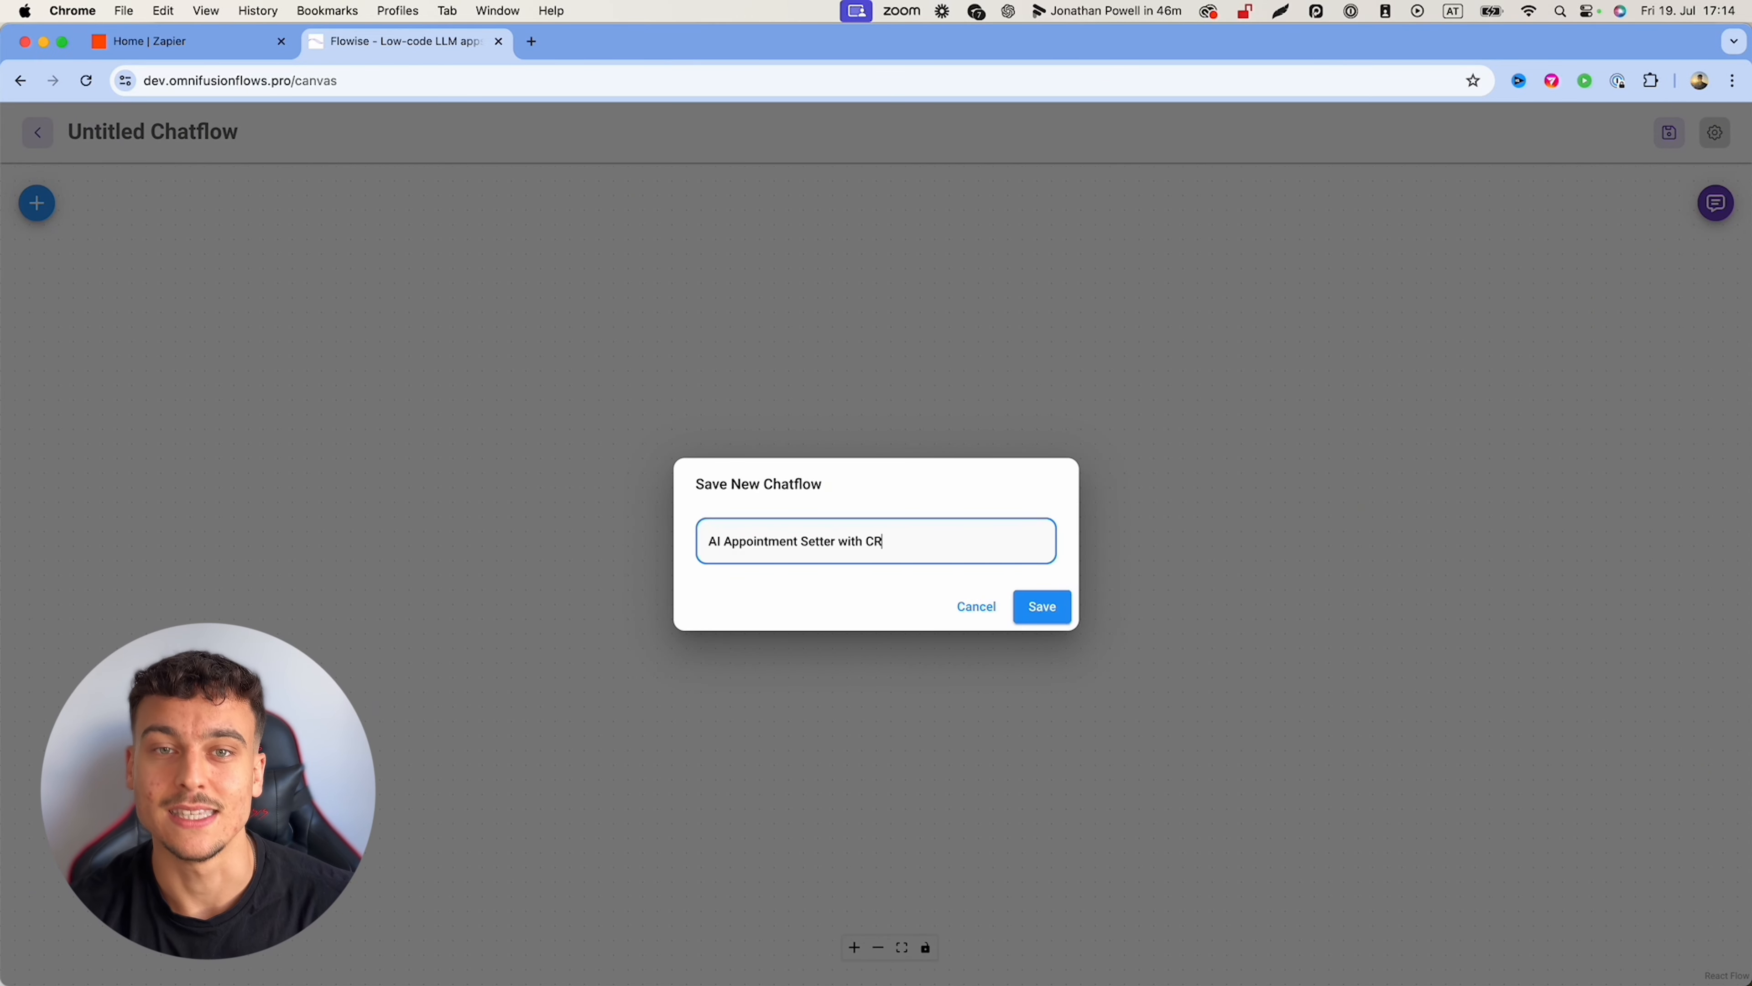
type("M integration")
left_click(1041, 607)
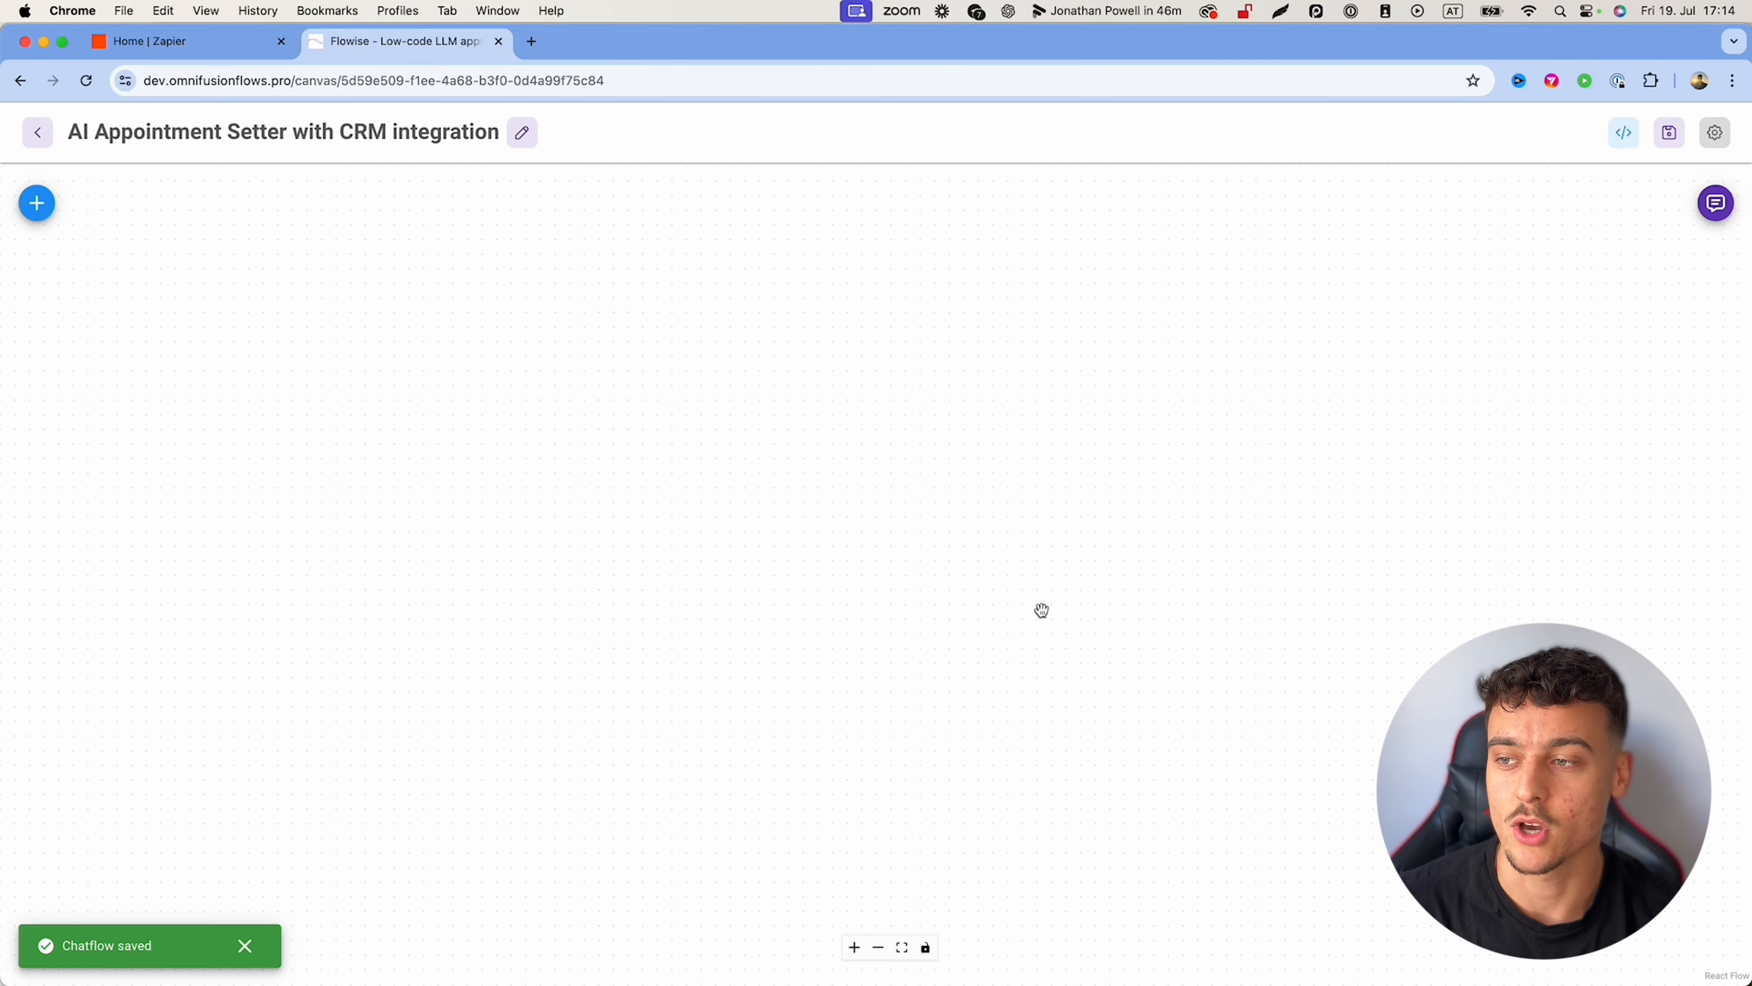
left_click(38, 203)
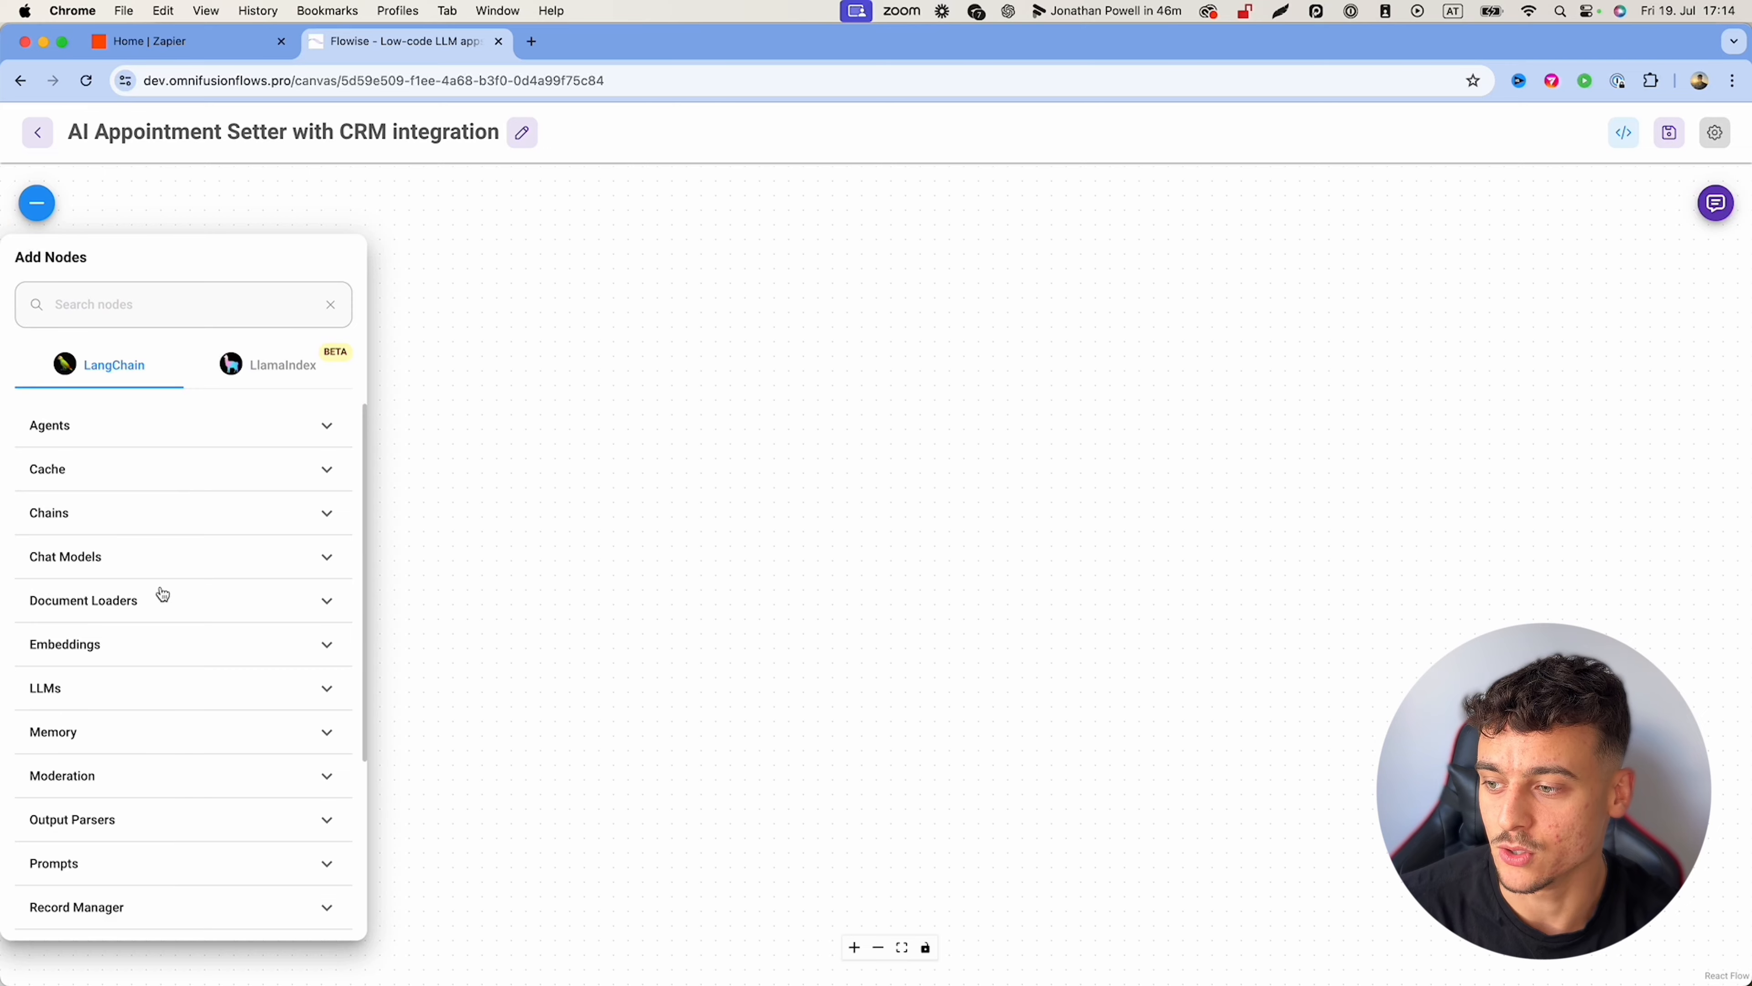
Step: Drag a Tool Agent node from the Agents category onto the canvas and position it right
left_click(192, 434)
scroll(145, 615, "down", 5)
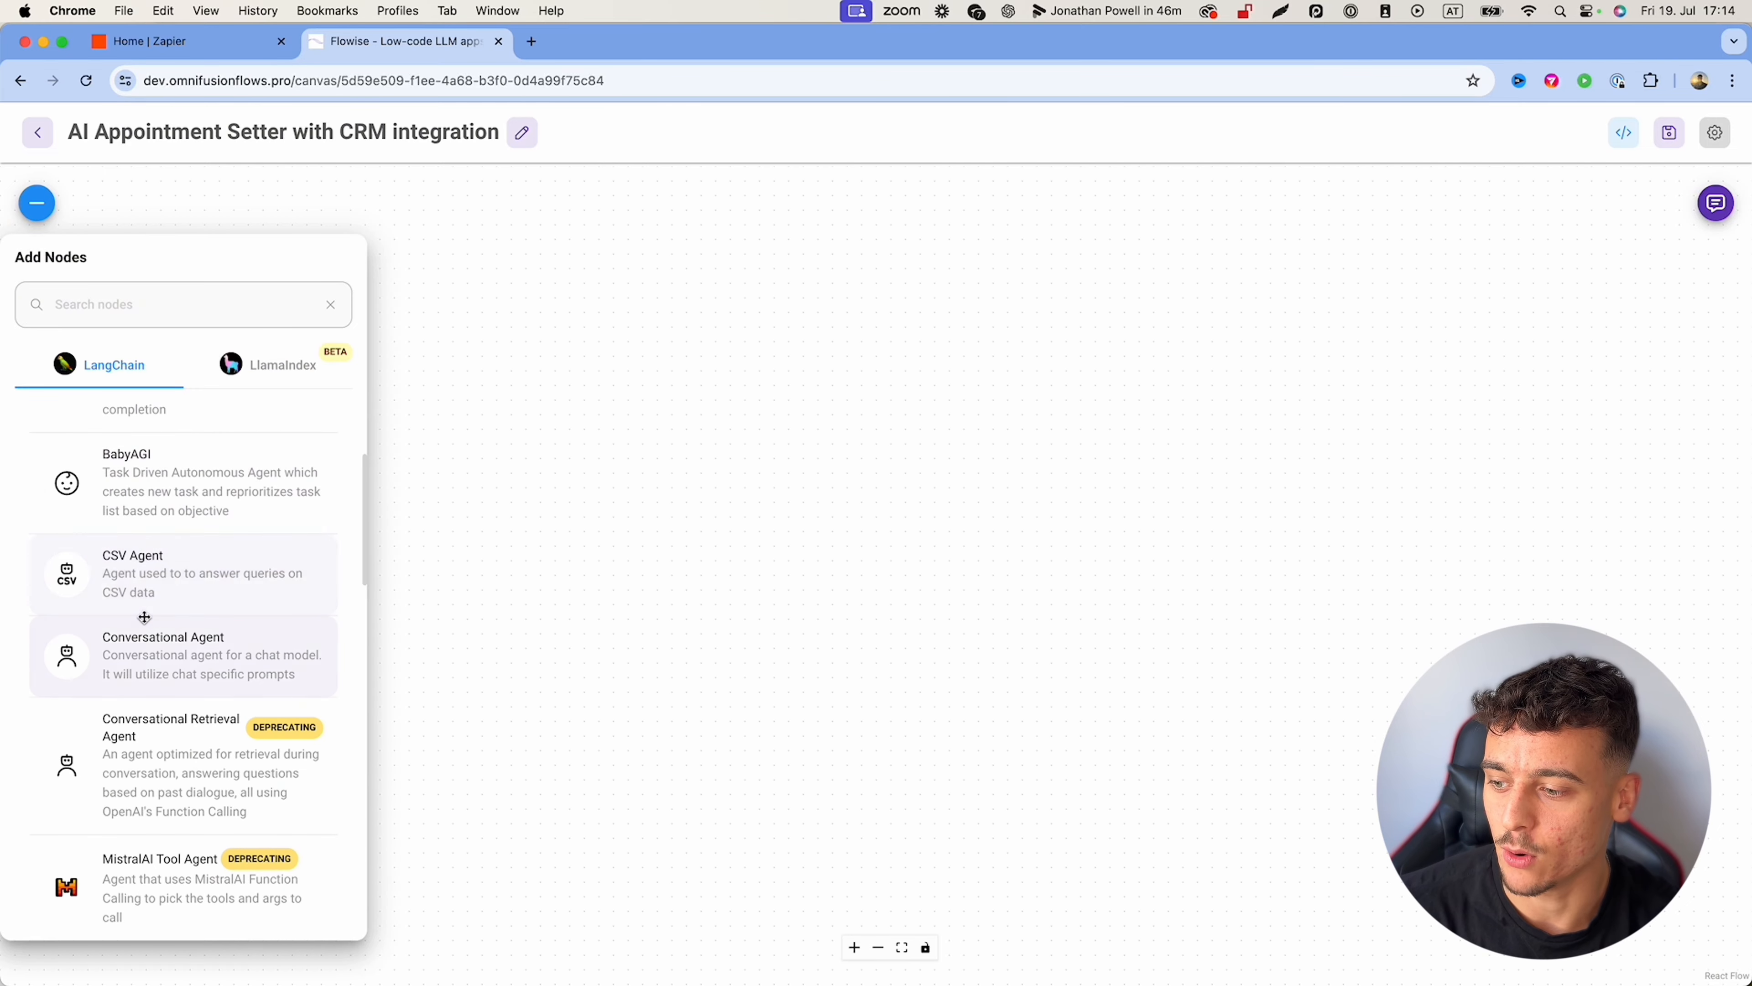
scroll(144, 616, "down", 10)
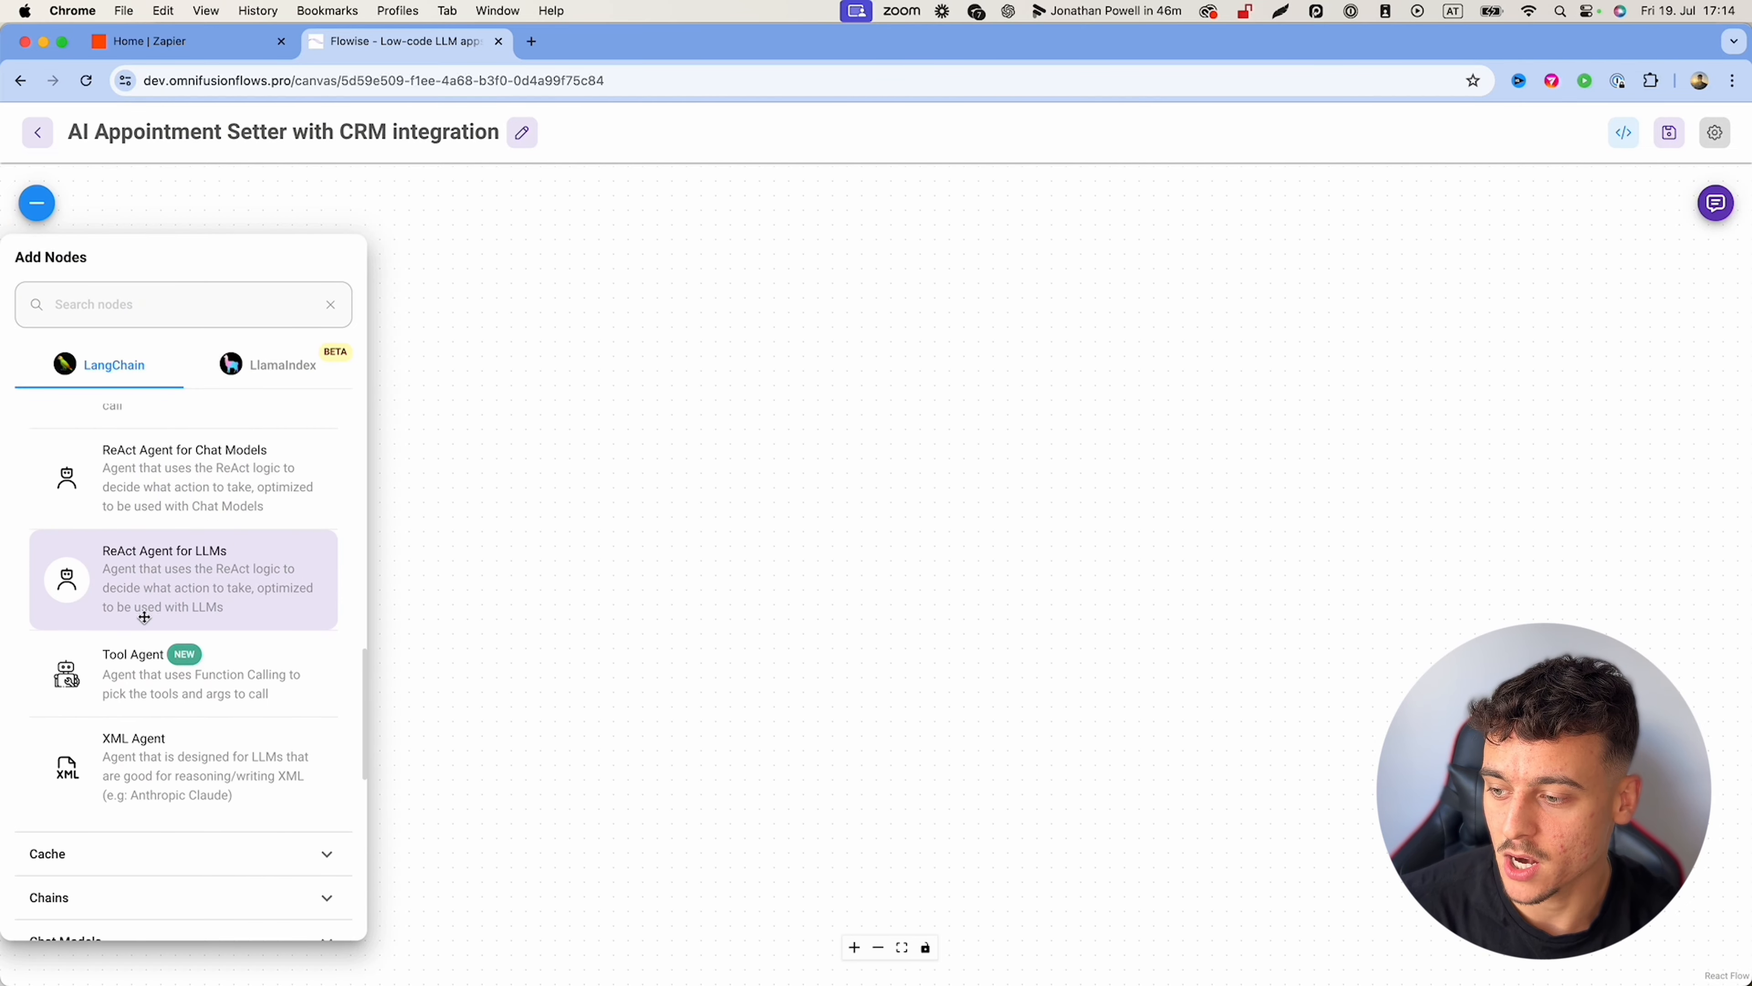
left_click_drag(130, 666, 963, 361)
scroll(1166, 278, "left", 2)
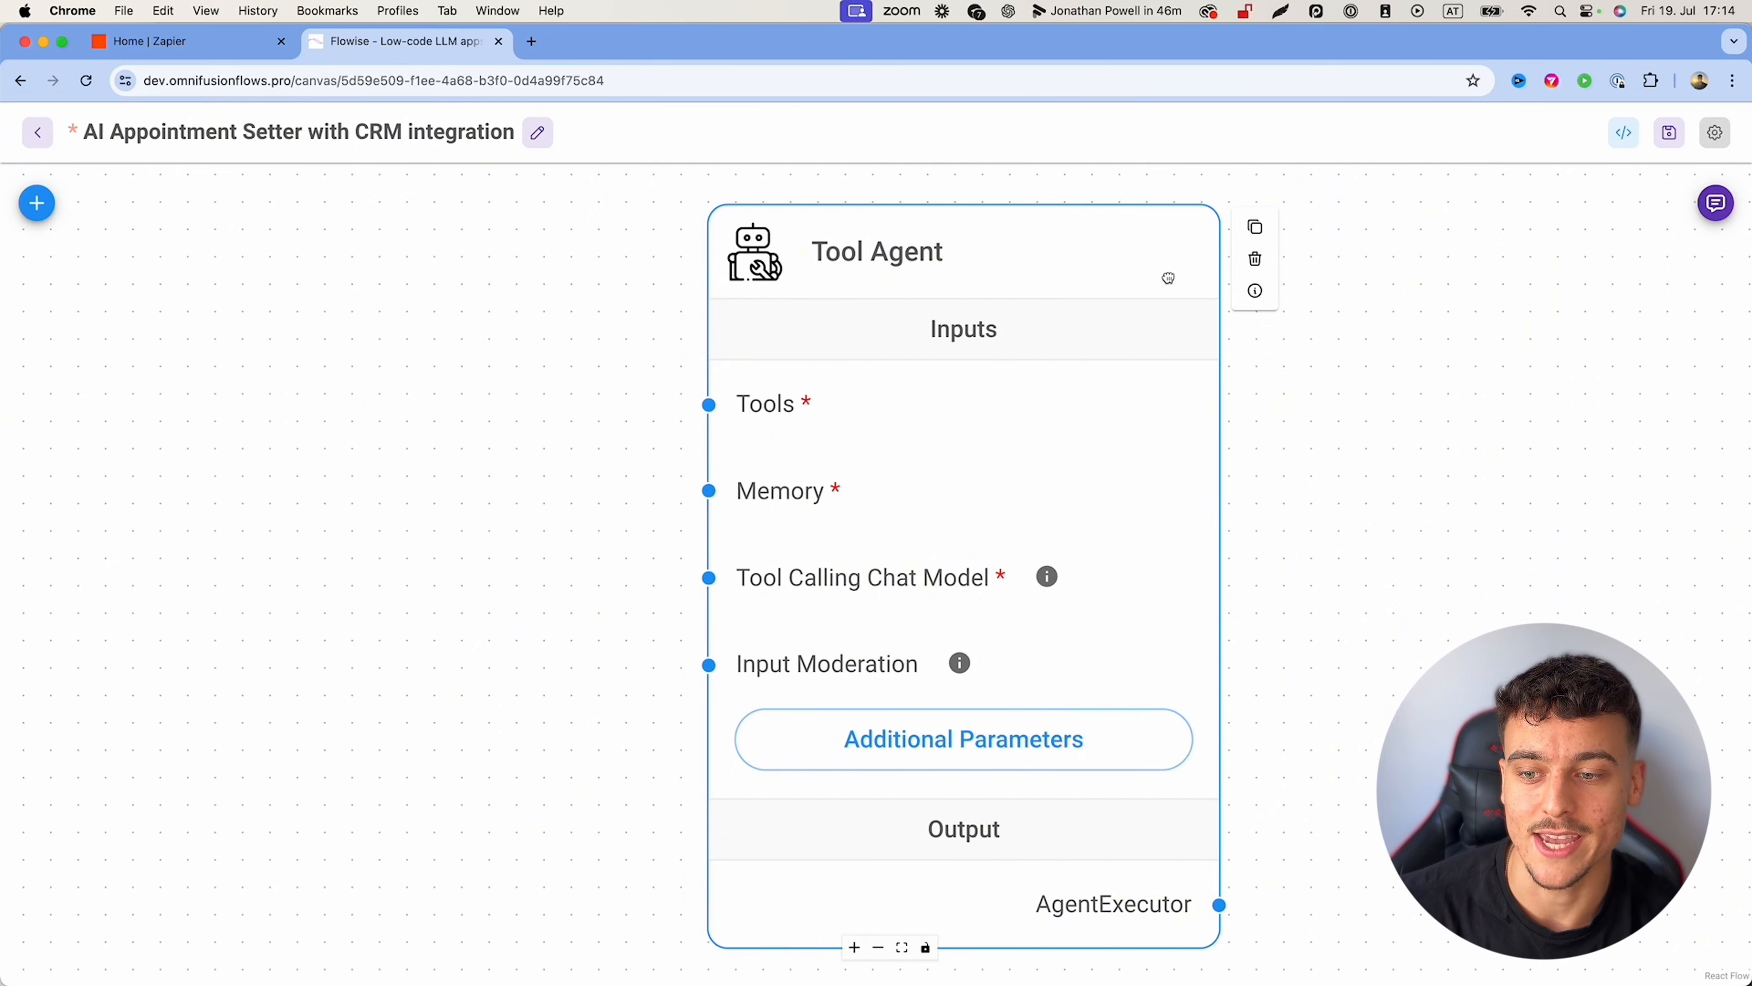
scroll(1218, 276, "down", 5)
scroll(1216, 276, "down", 1)
left_click_drag(1185, 272, 1213, 378)
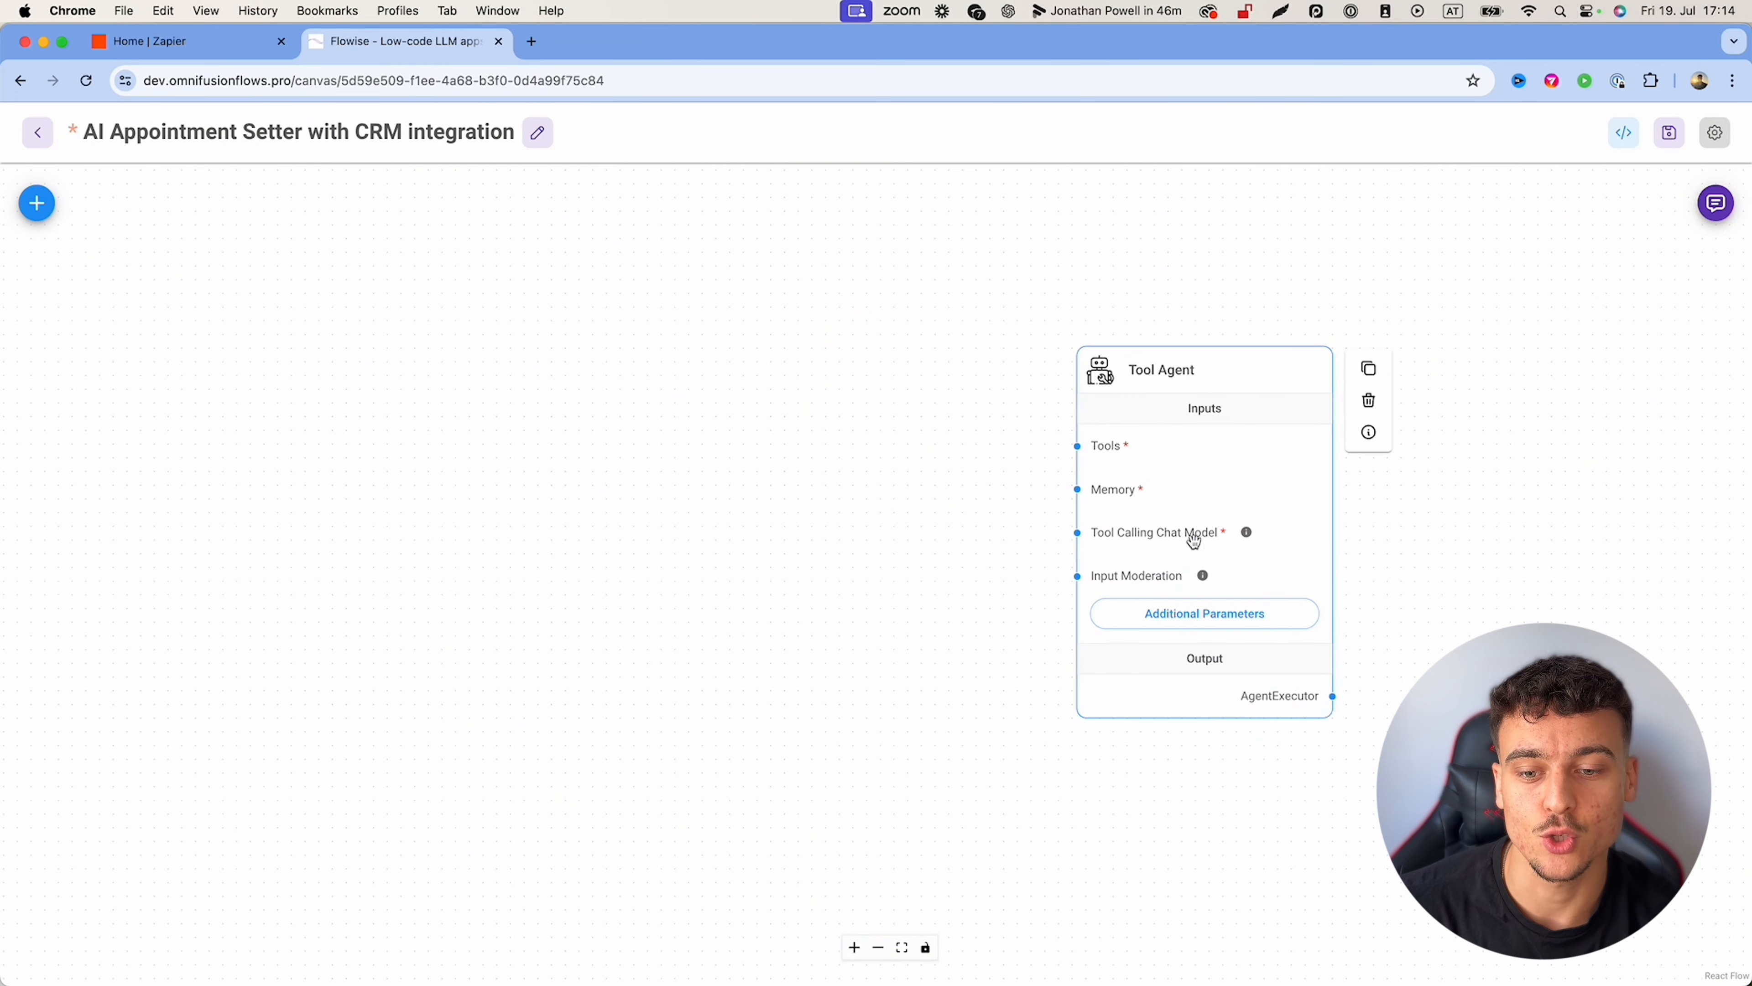
left_click(1162, 613)
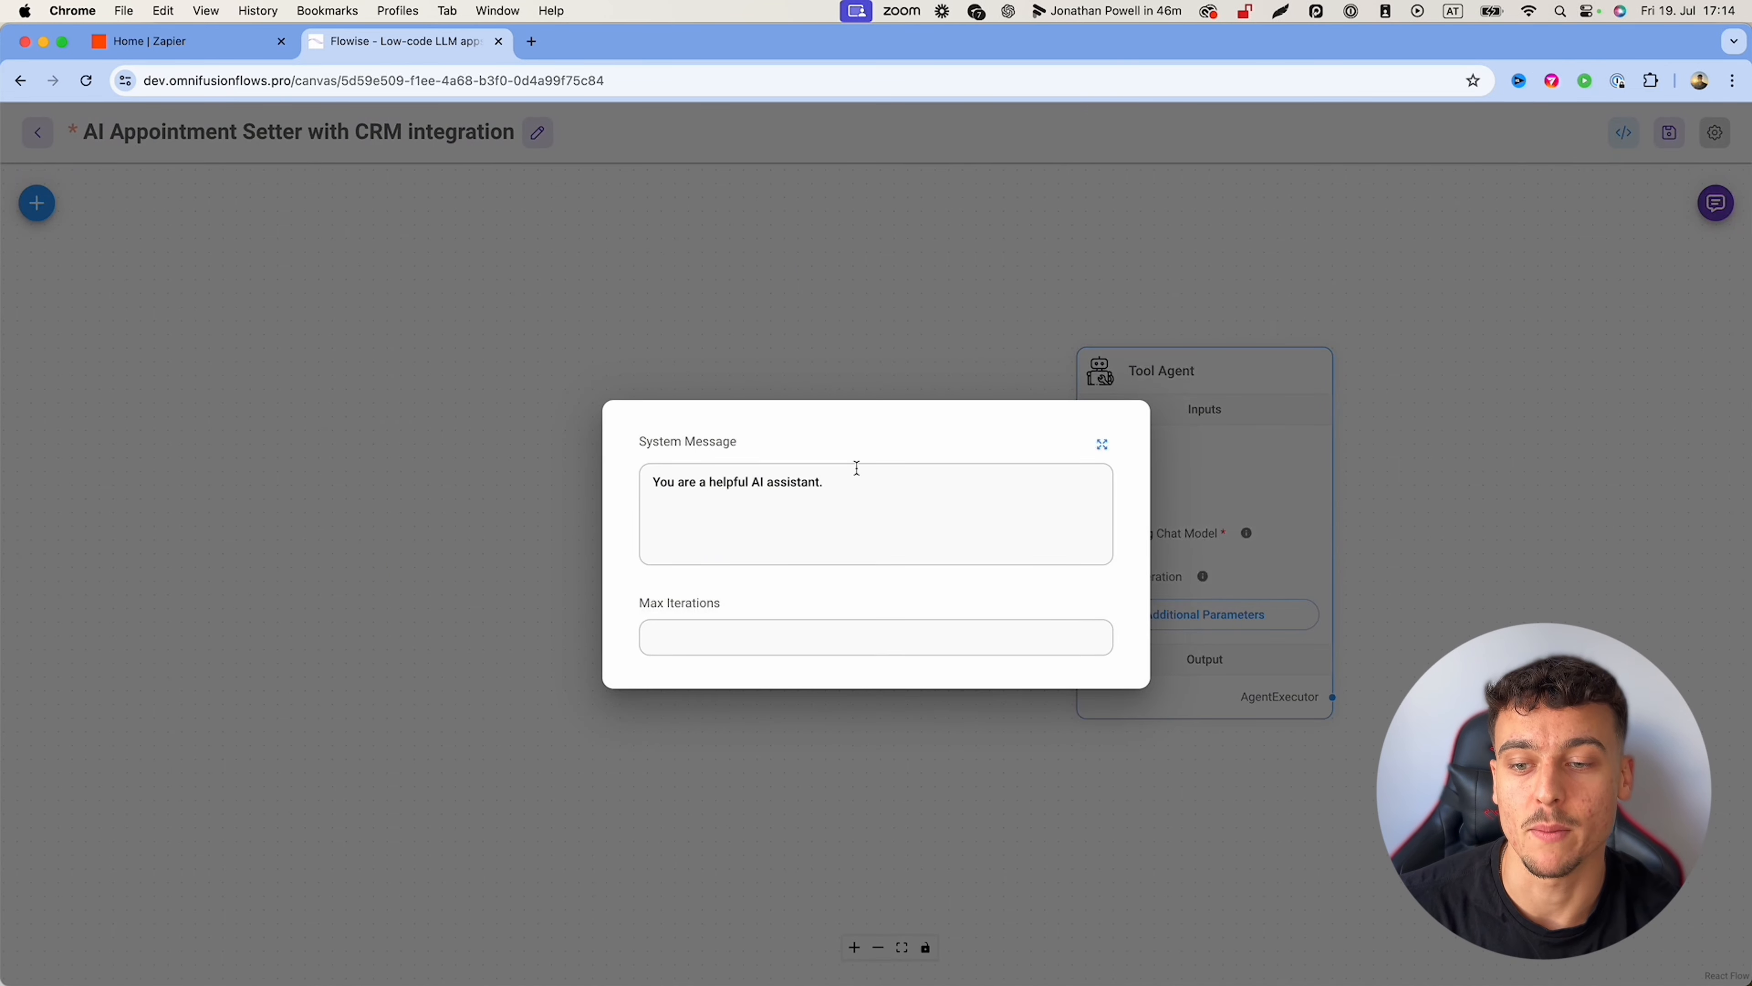
left_click(981, 284)
left_click_drag(1077, 447, 844, 289)
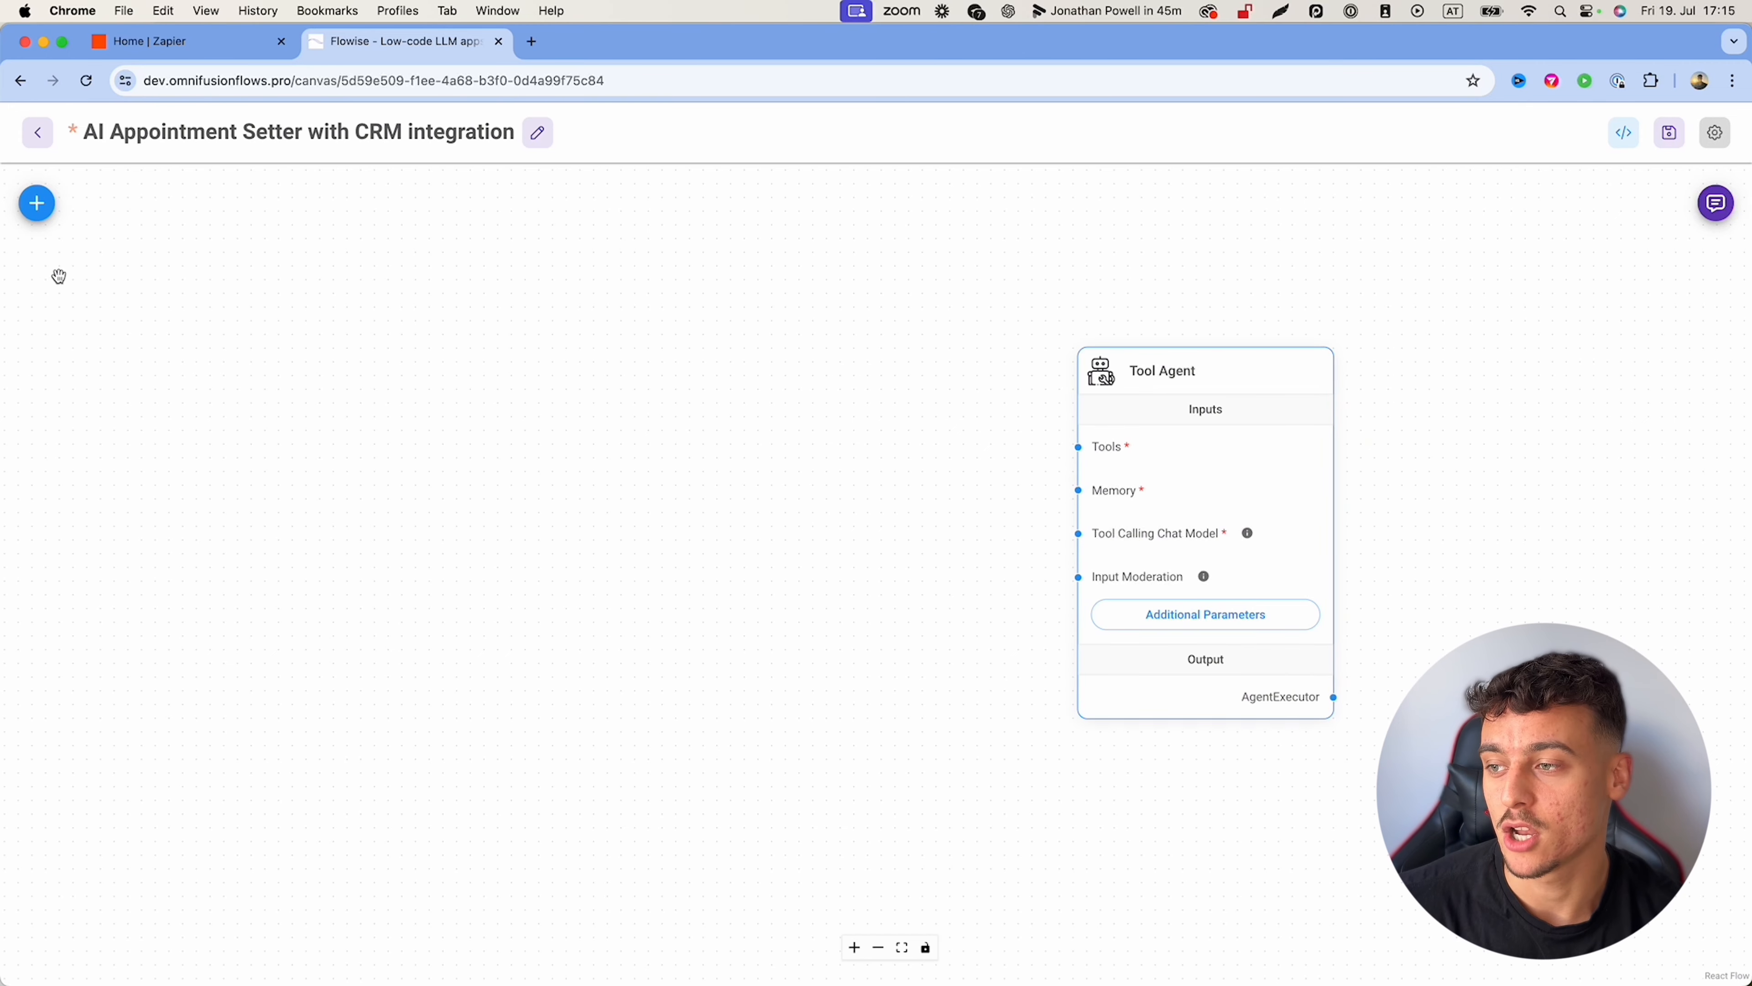
Step: Add a ChatOpenAI node and connect it to the Tool Agent's Tool Calling Chat Model input
left_click(35, 203)
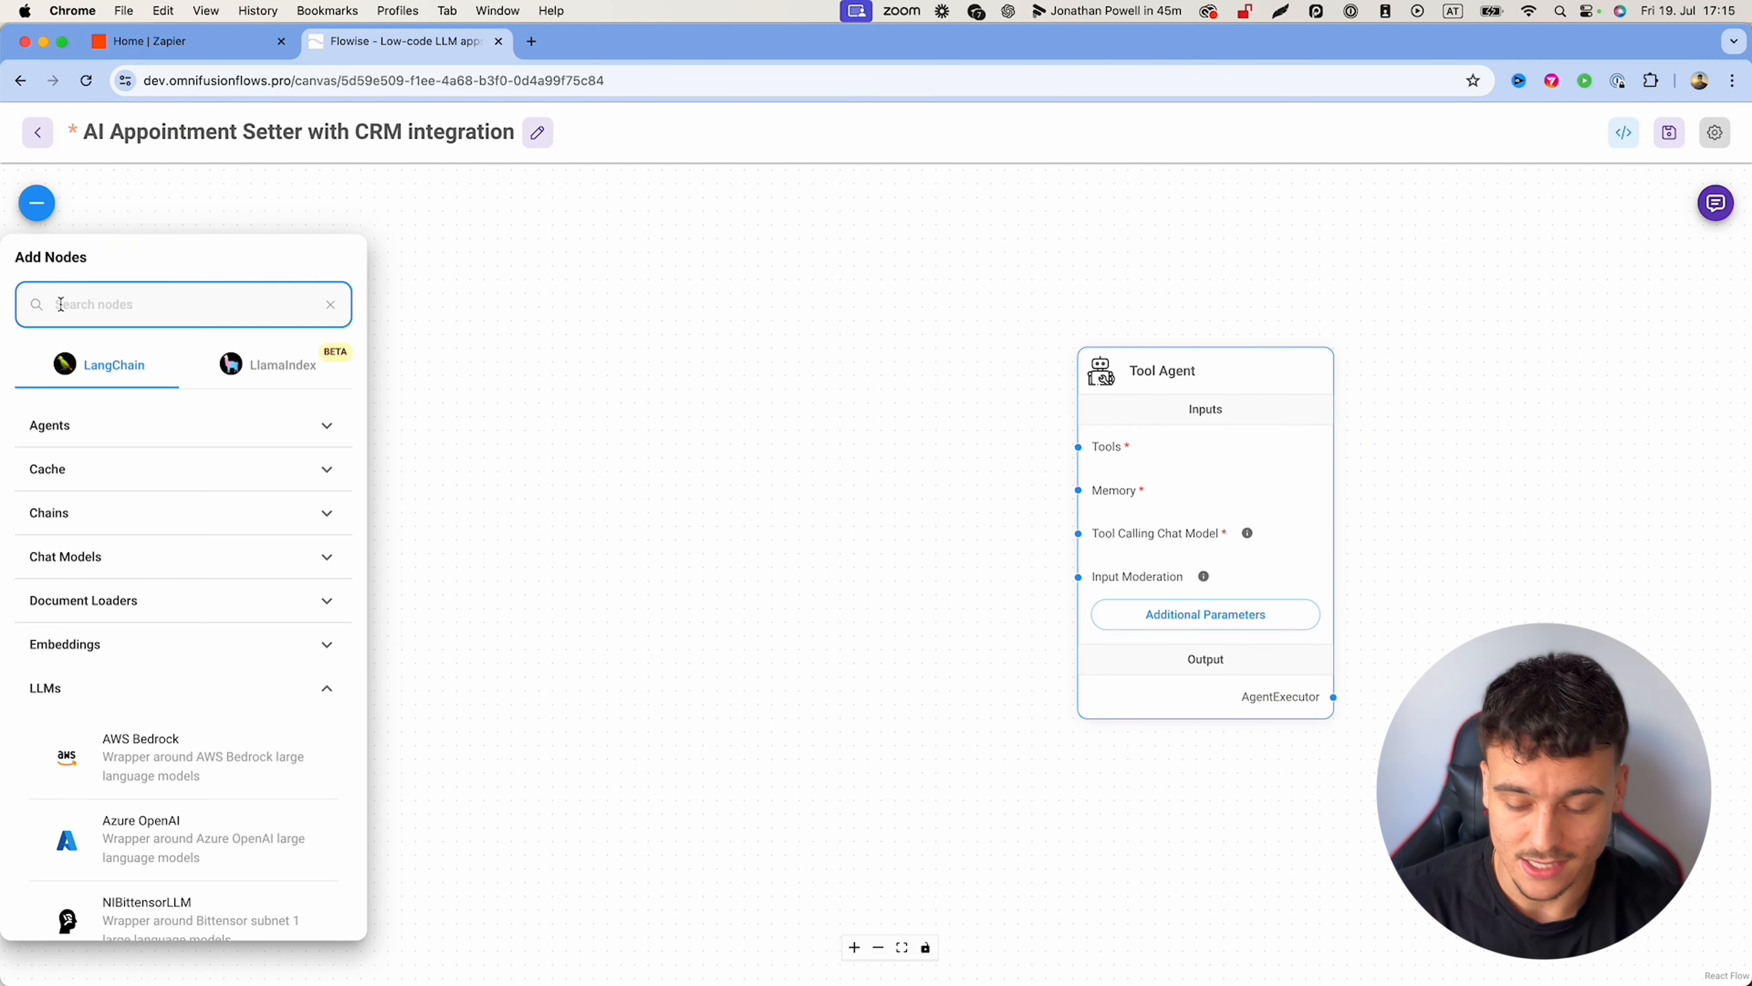
type("openai")
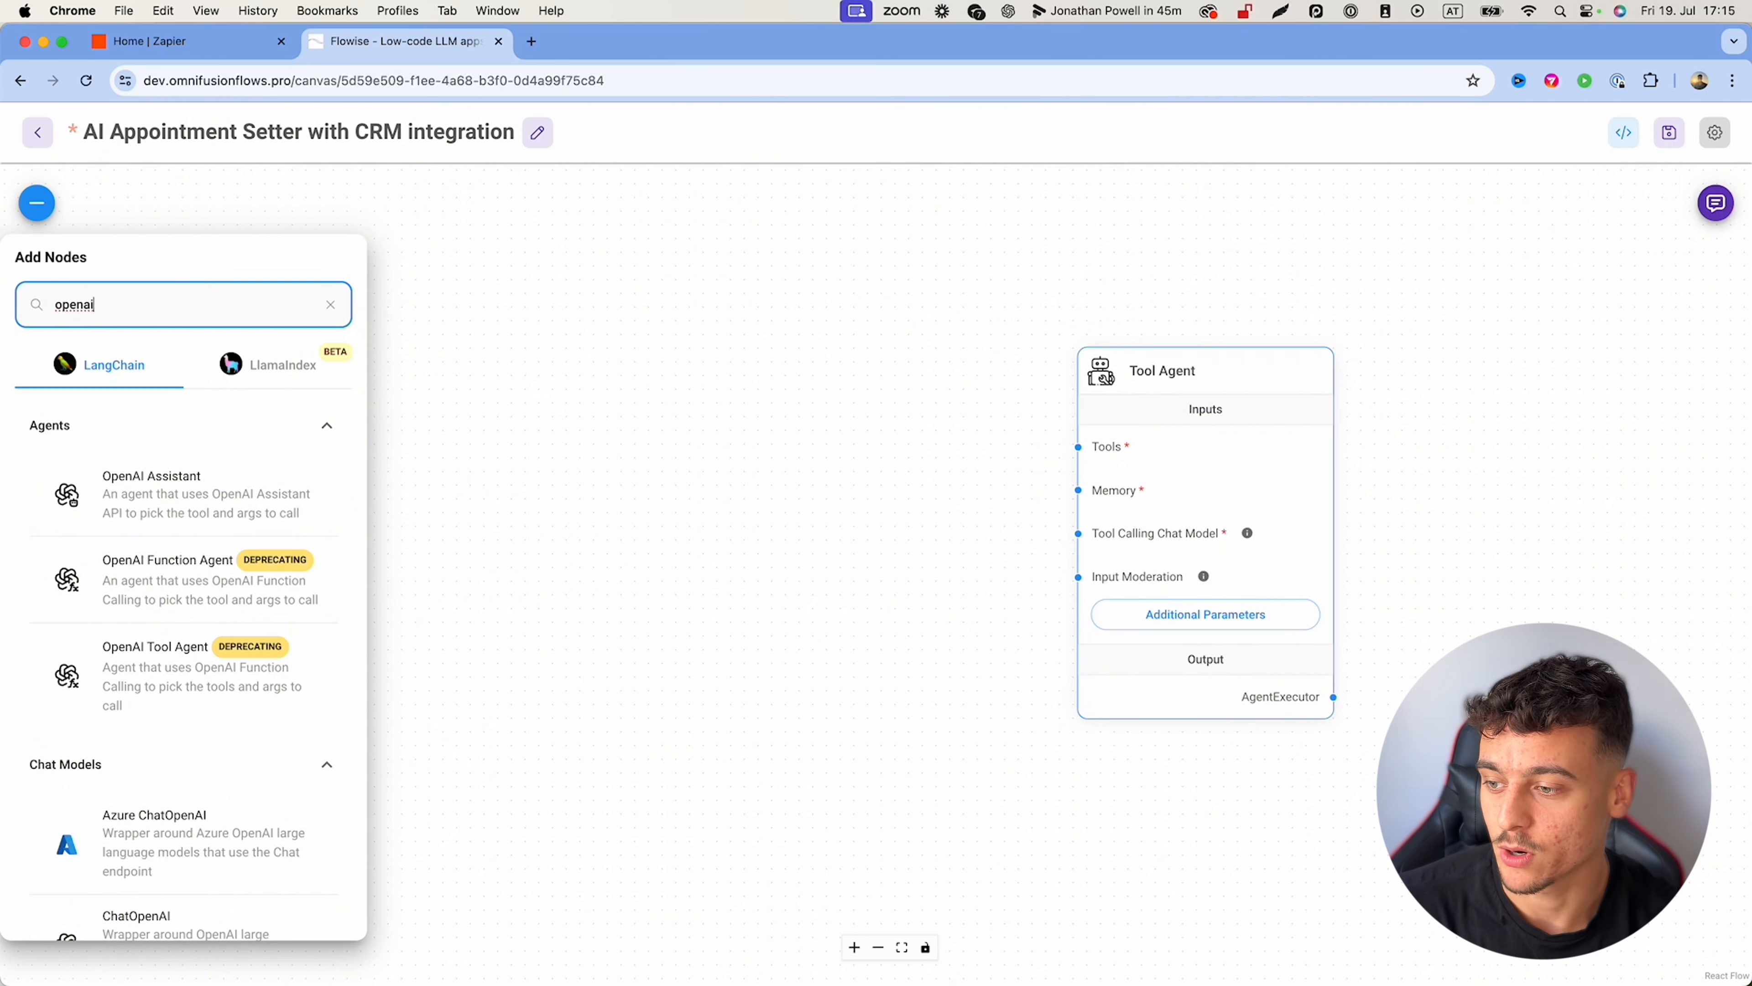
scroll(90, 642, "down", 5)
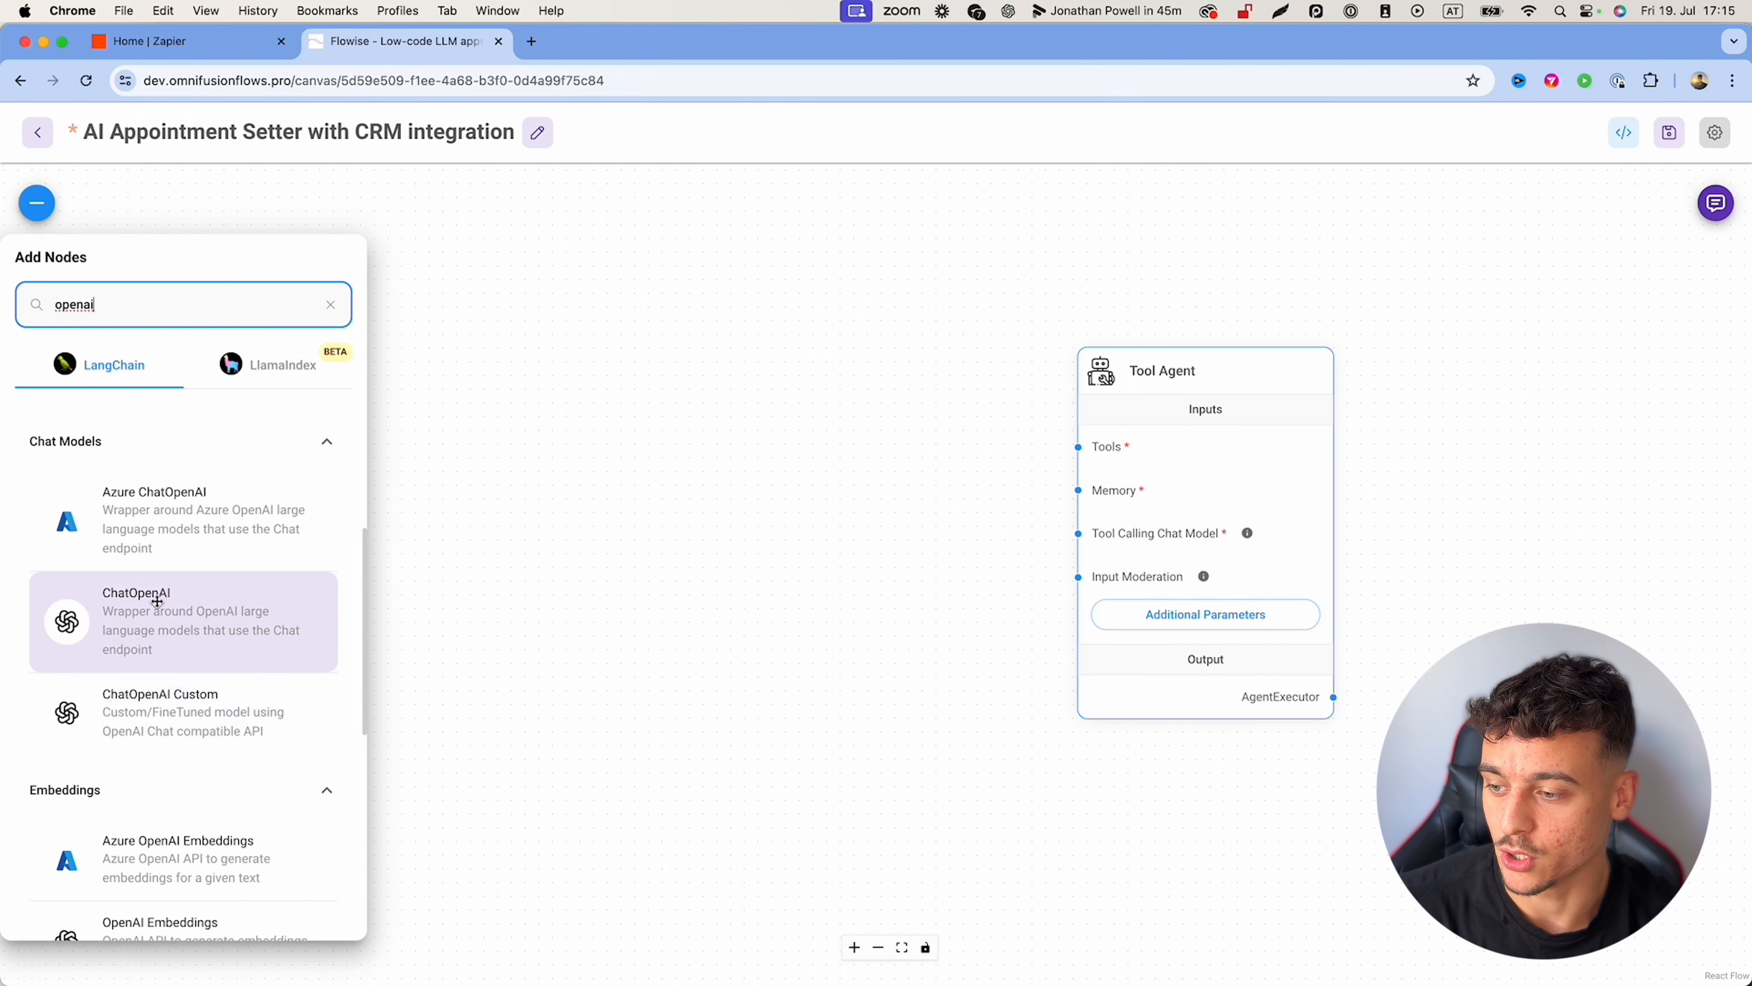
left_click_drag(157, 601, 636, 528)
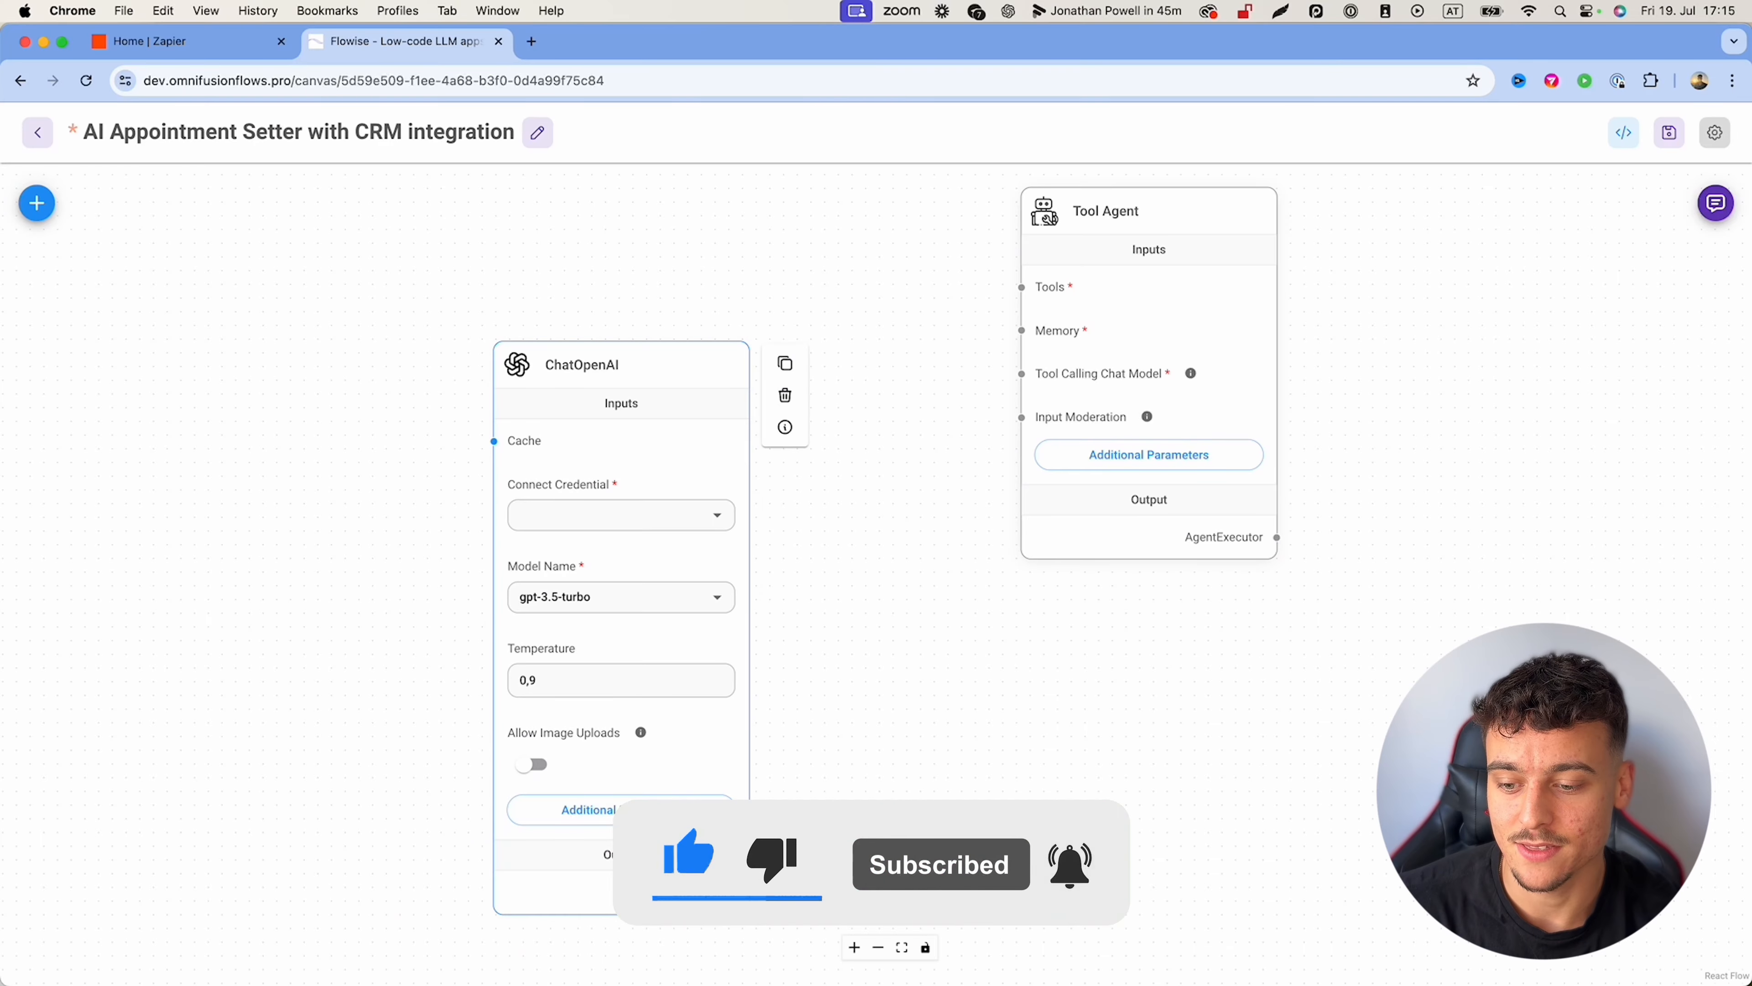
left_click_drag(748, 892, 1024, 374)
left_click_drag(660, 365, 822, 382)
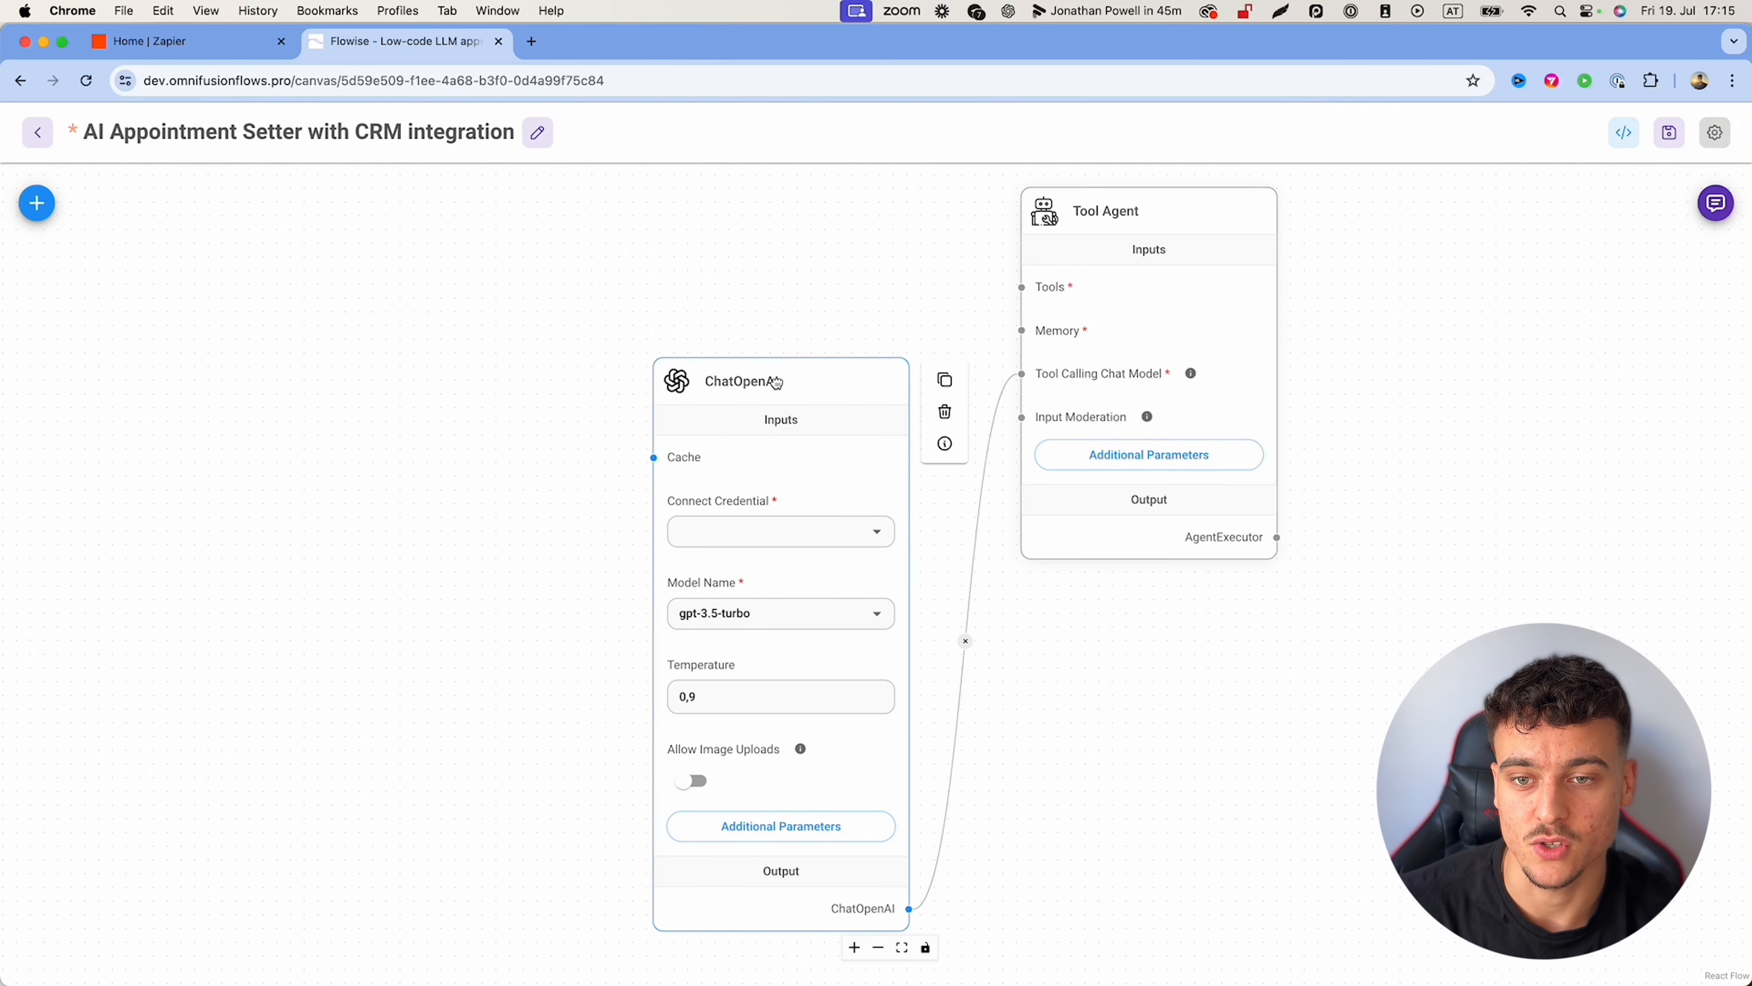
left_click_drag(539, 441, 468, 373)
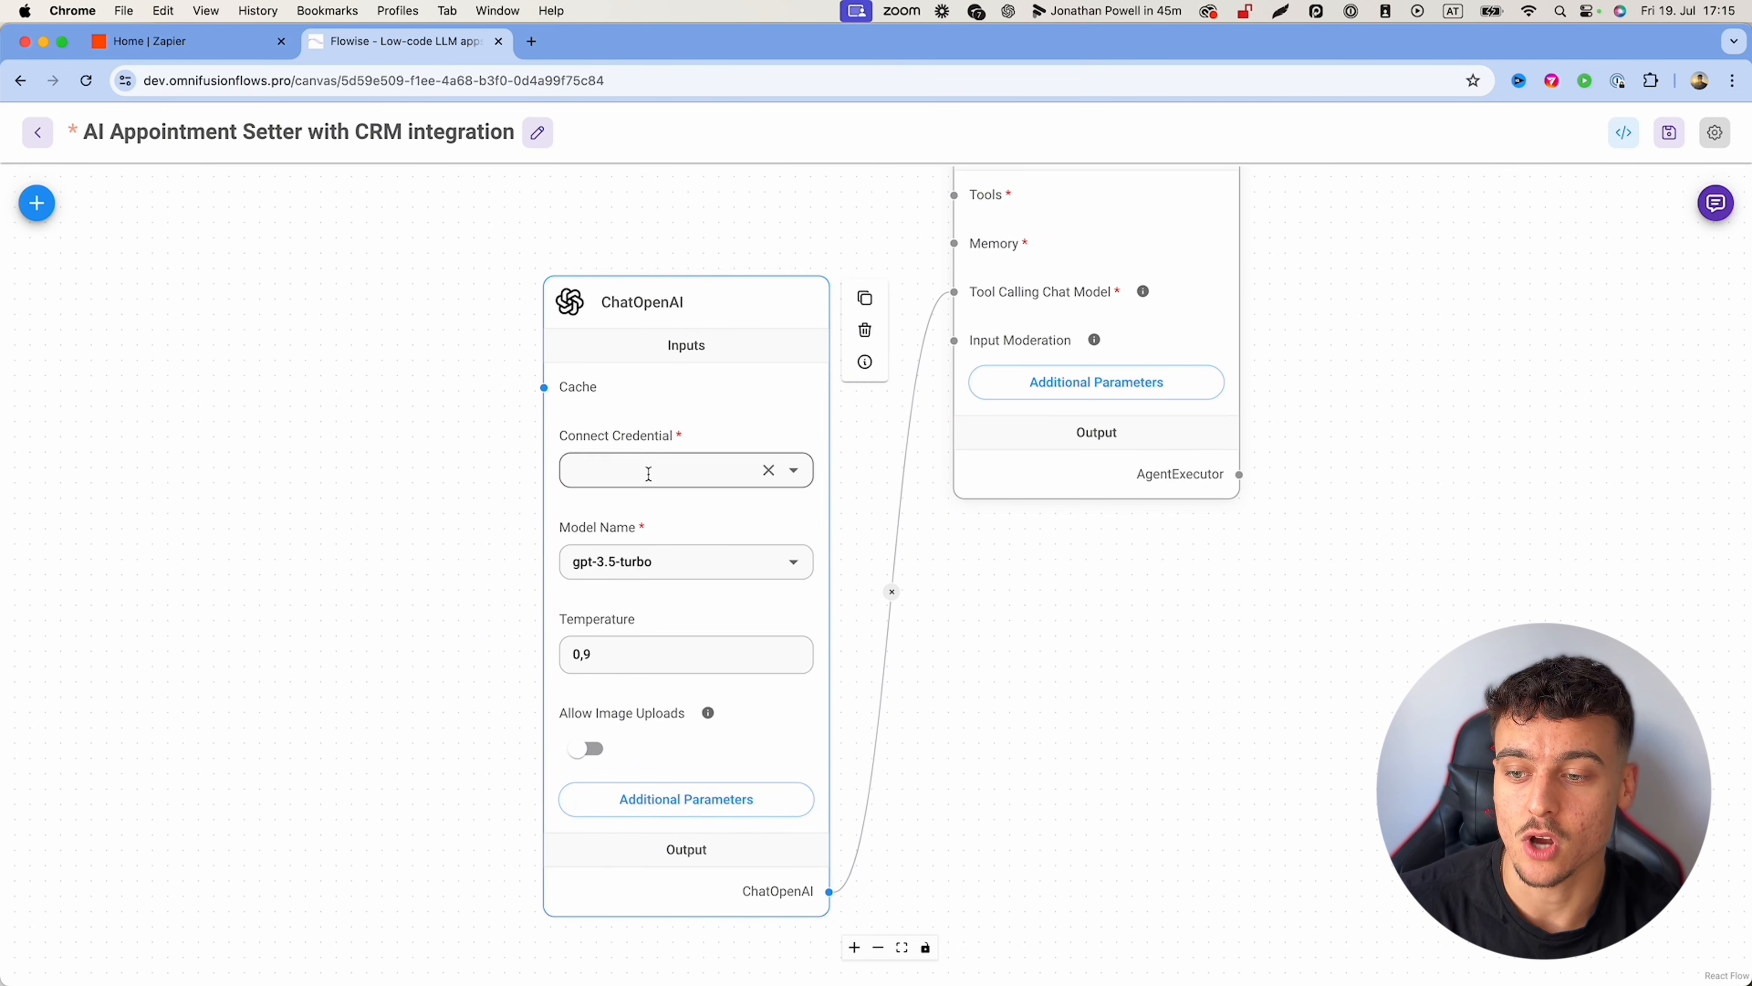
Step: Start a new OpenAI API credential for ChatOpenAI, clearing its autofilled name
left_click(797, 472)
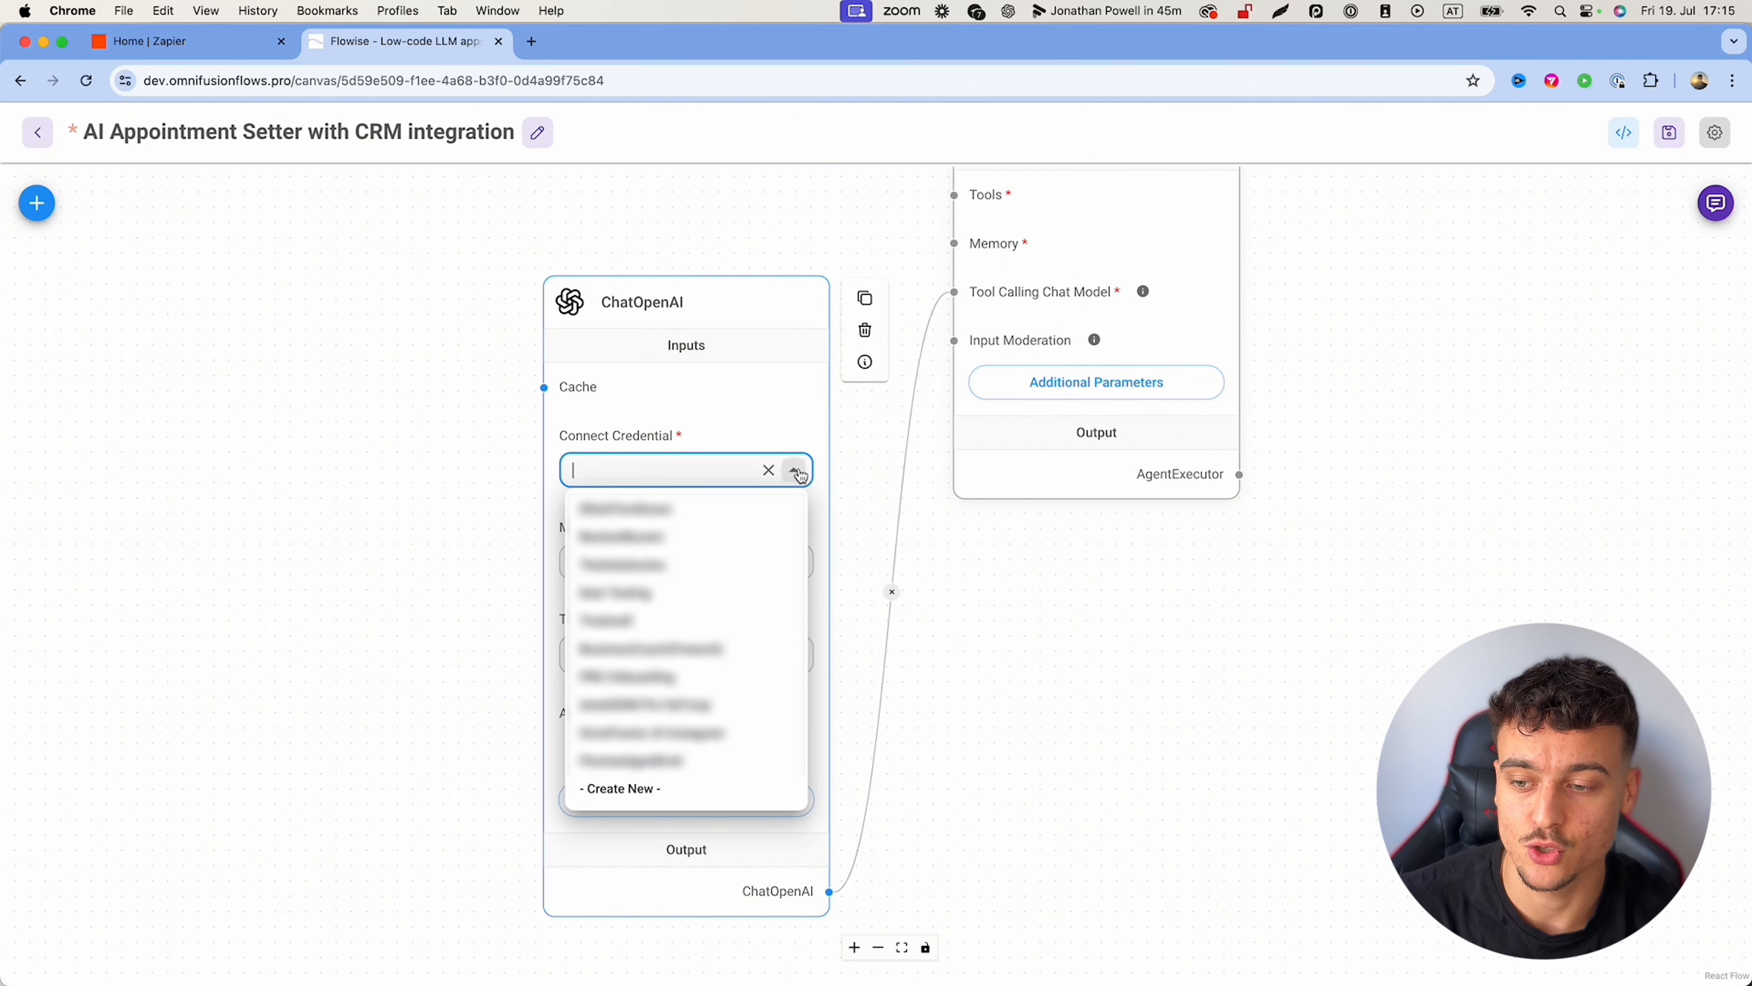
left_click(615, 788)
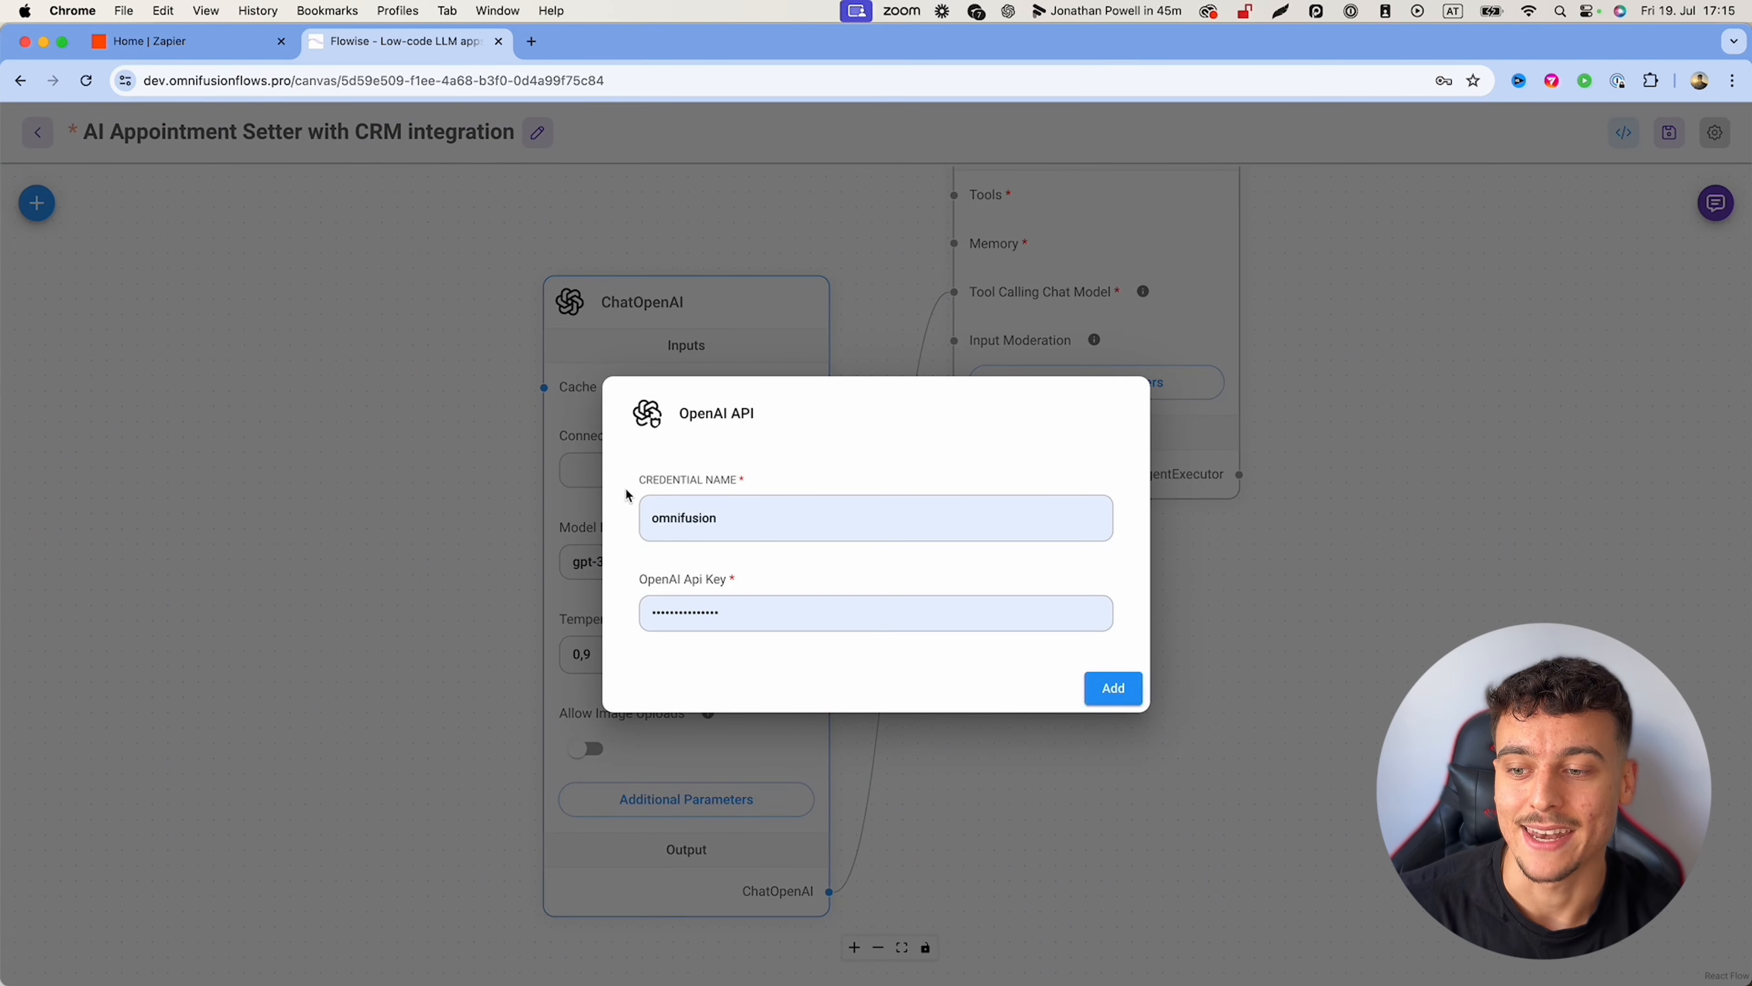
left_click(737, 515)
key("super+a")
key("BackSpace")
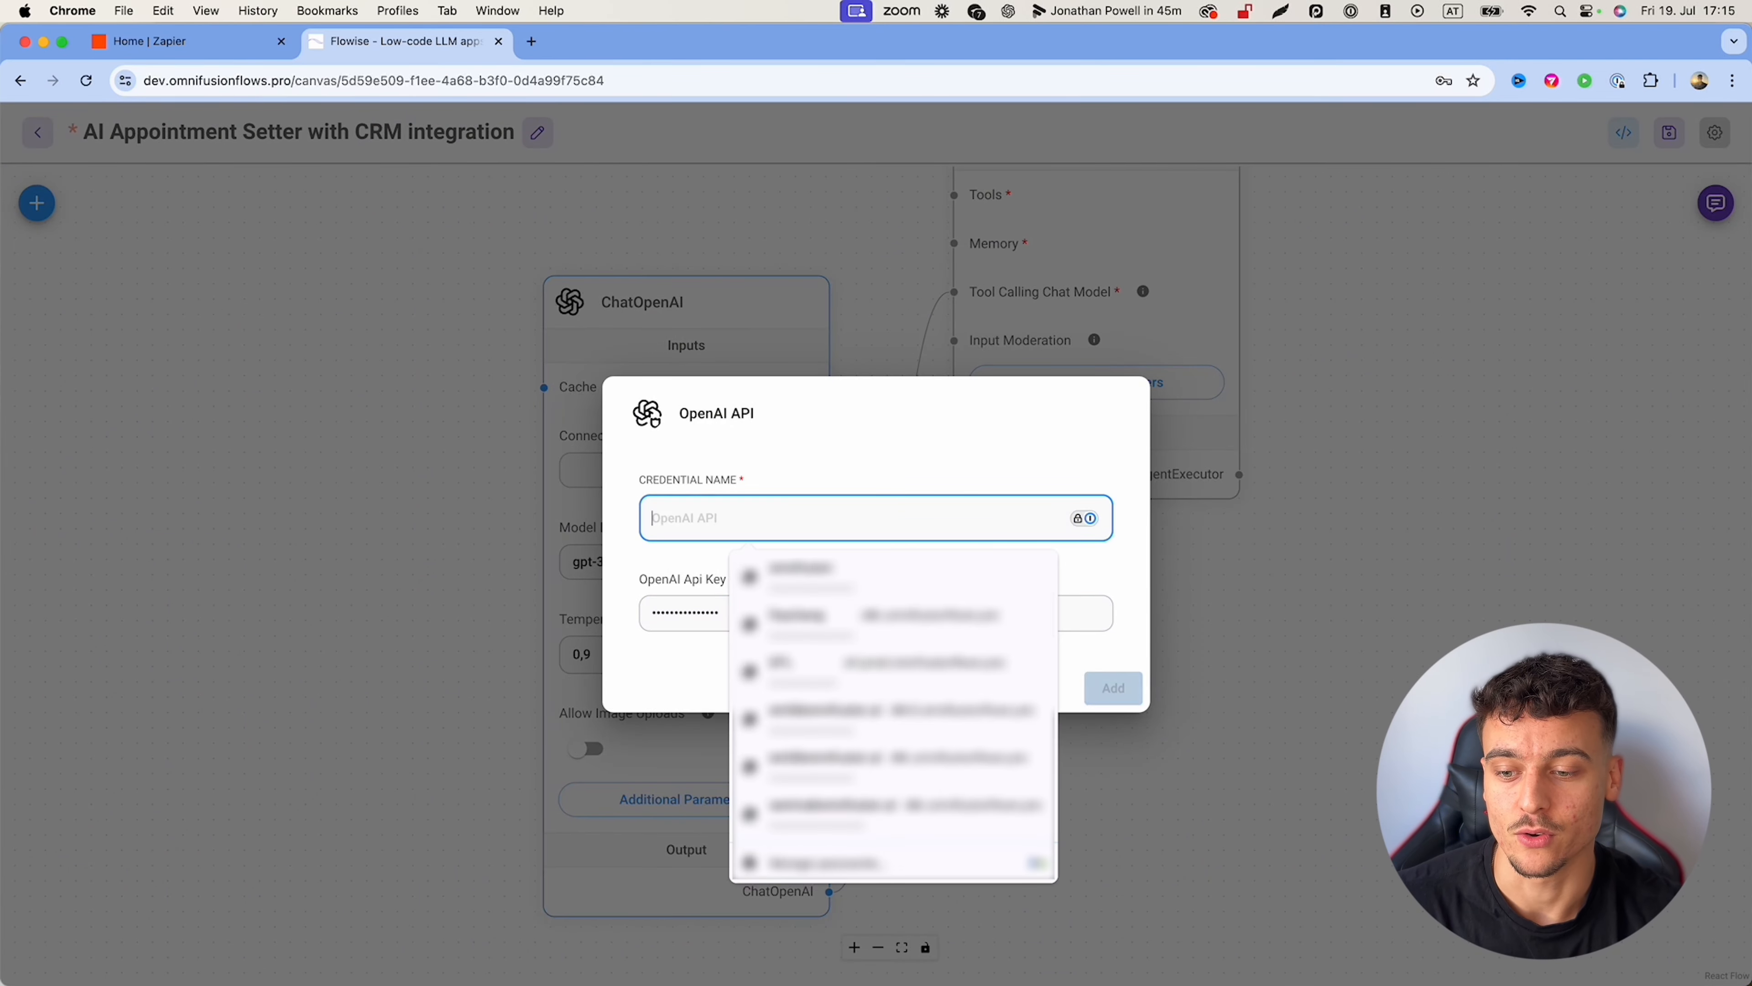
key("super+t")
Step: On the OpenAI platform's API keys page, create and copy a secret key named appointmentsetter
type("platform.openai.com/assistants")
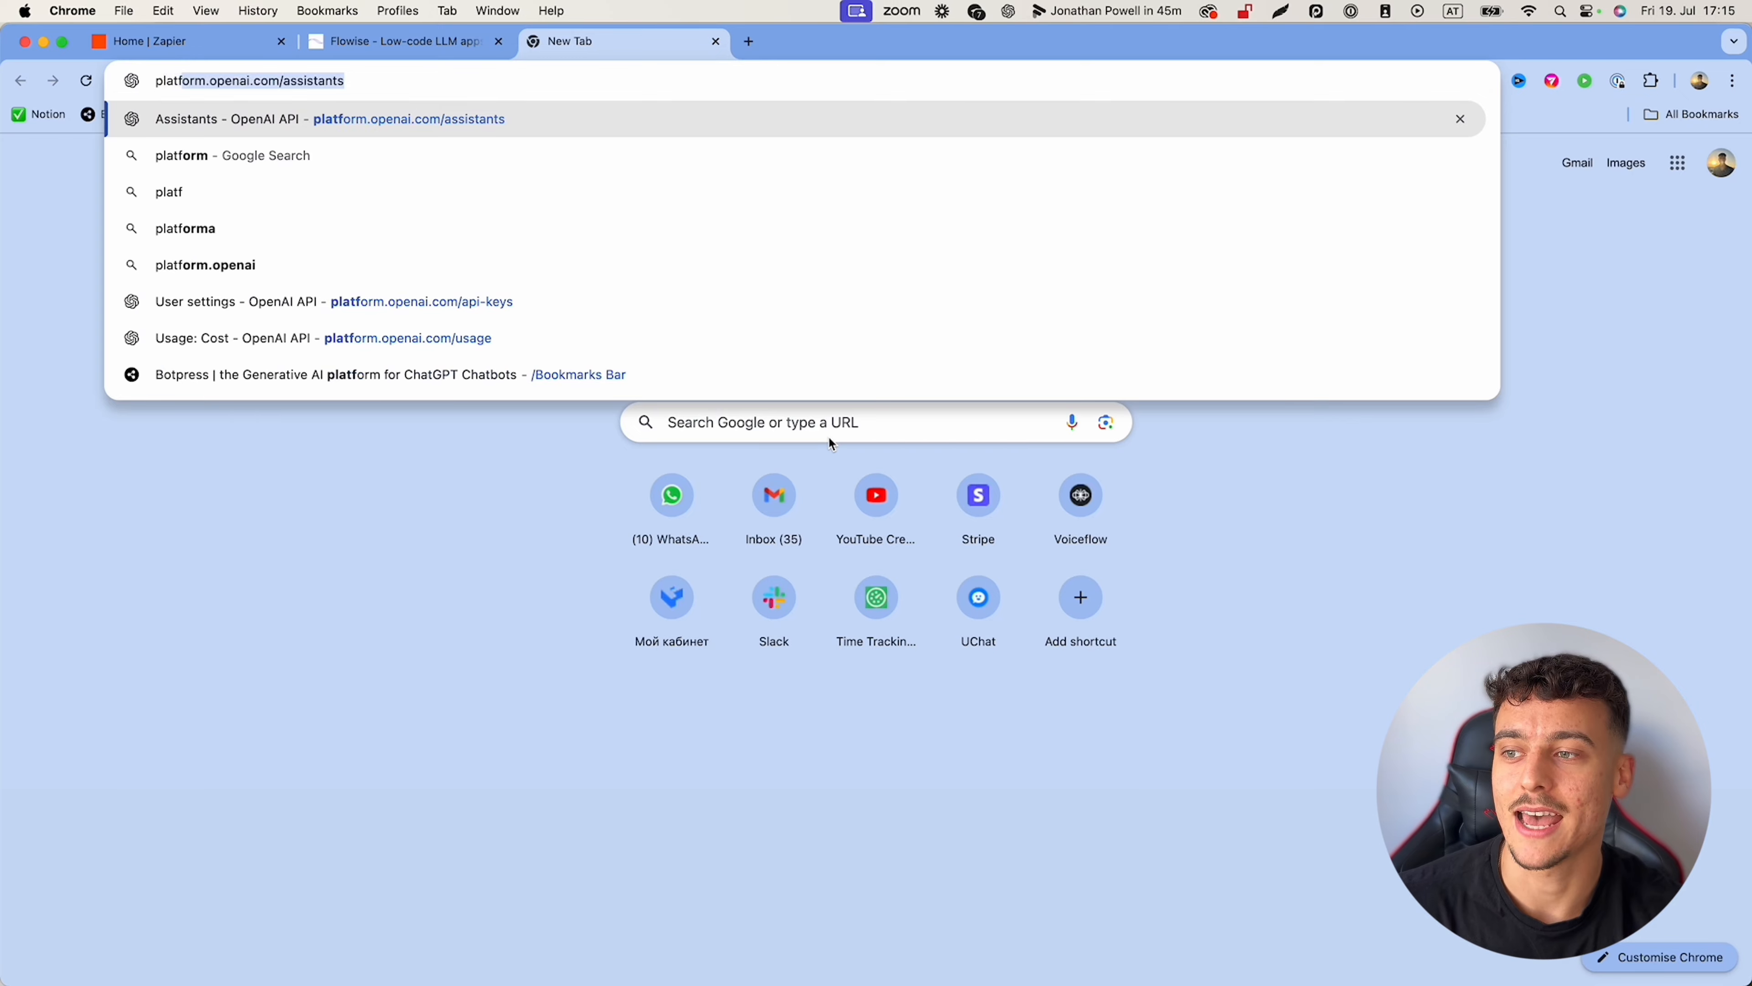
key("Return")
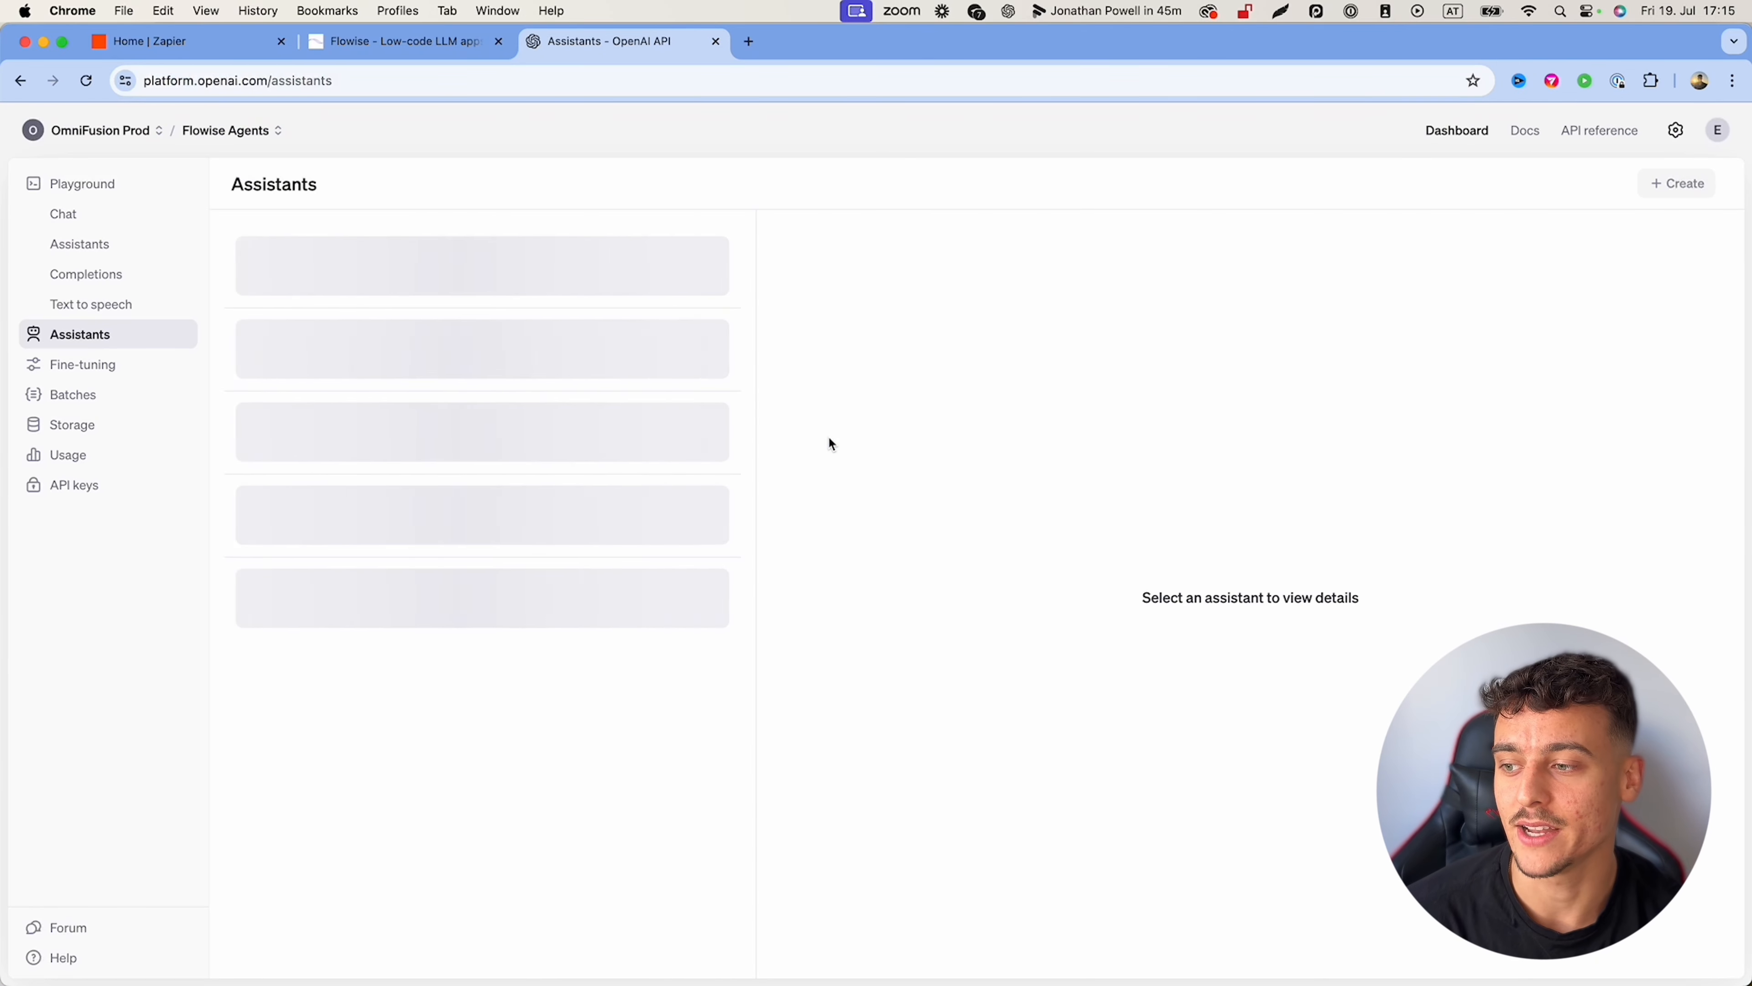
left_click(104, 486)
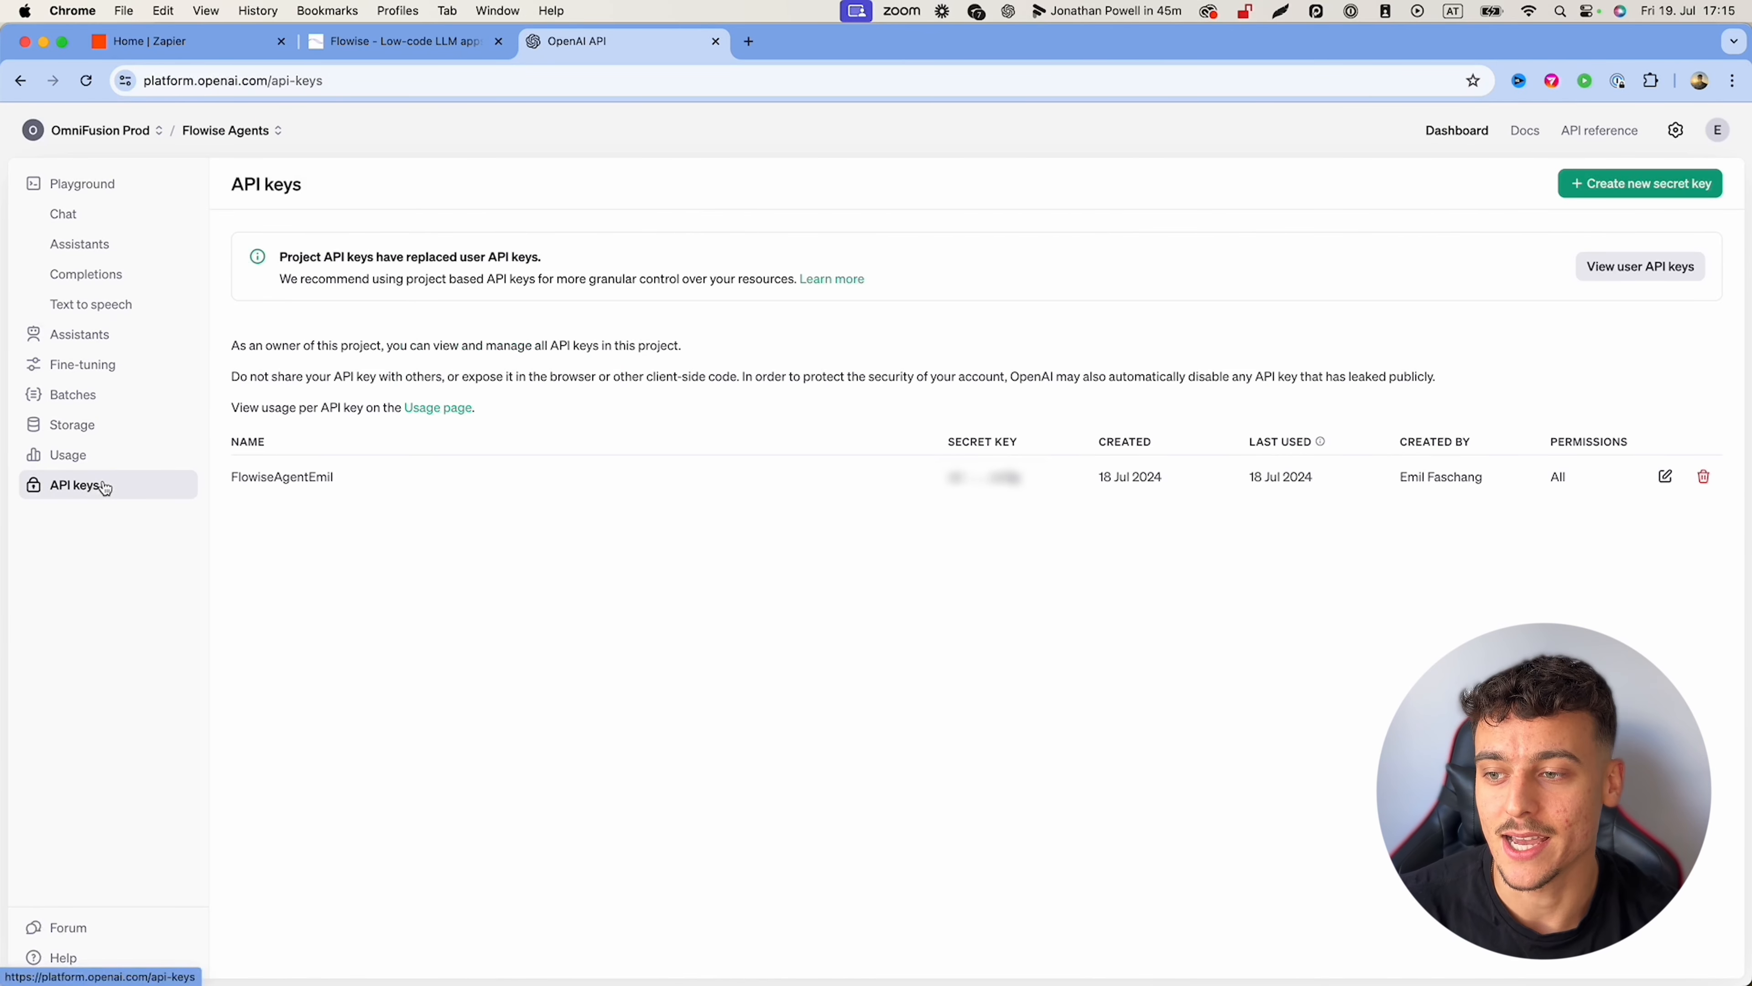
left_click(1641, 183)
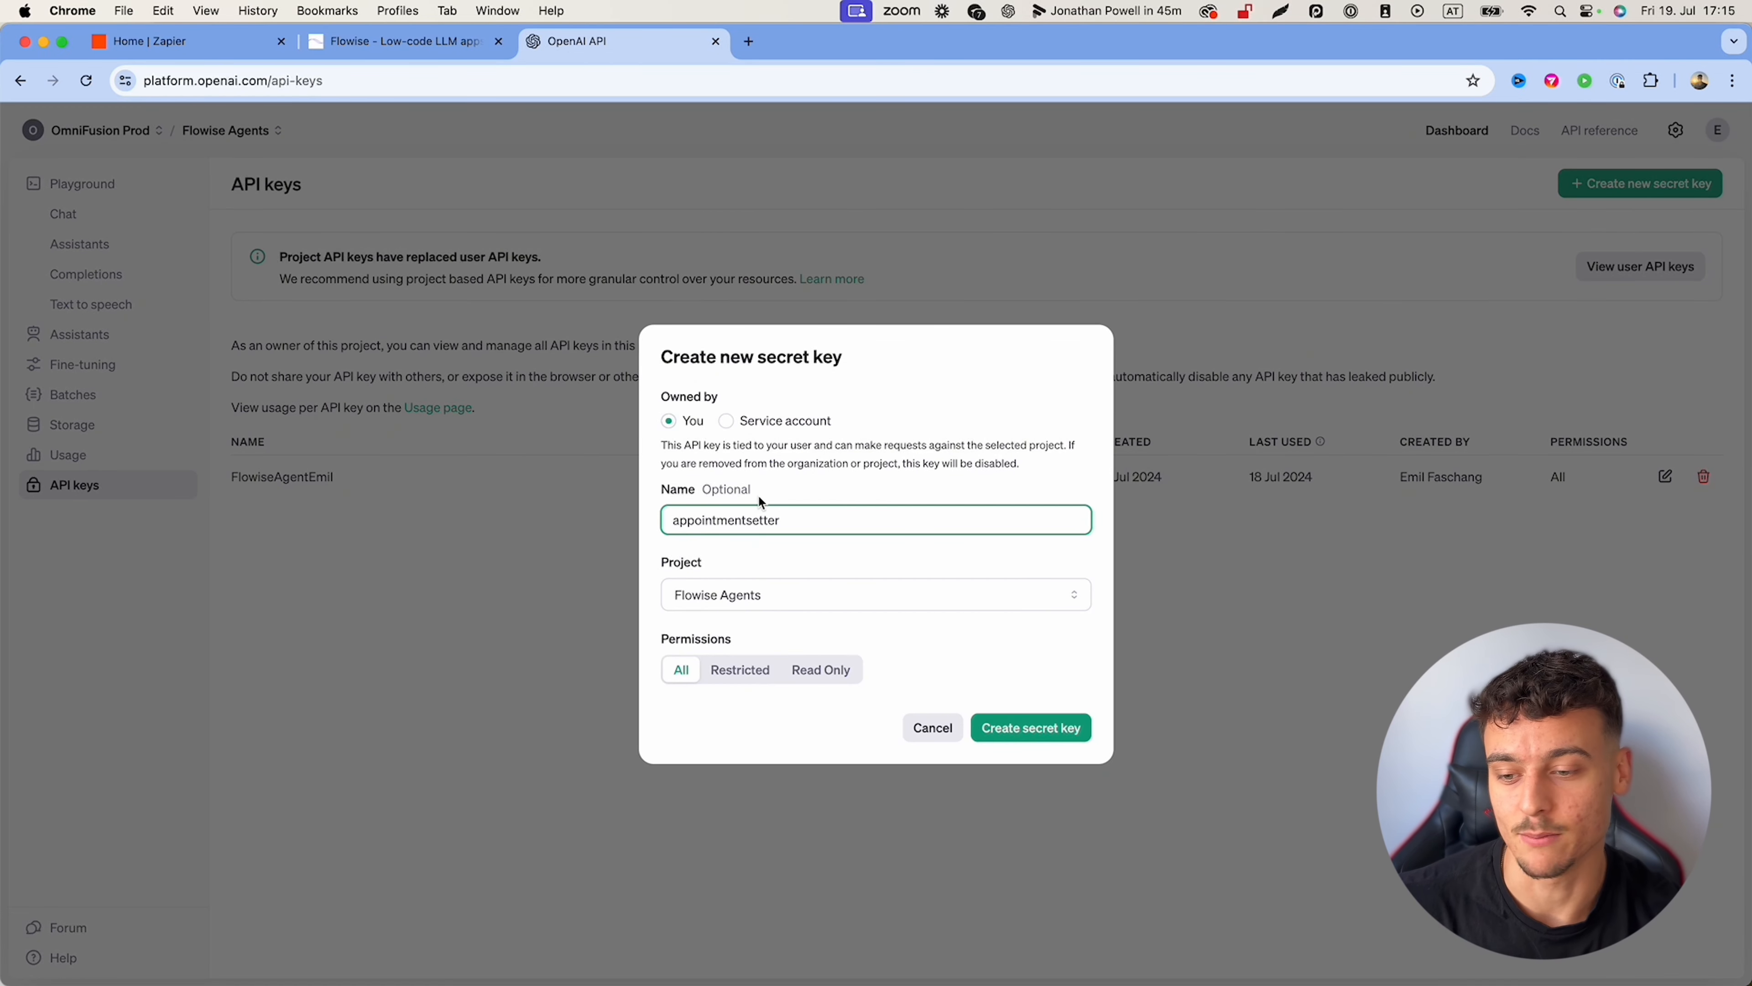
left_click(1031, 726)
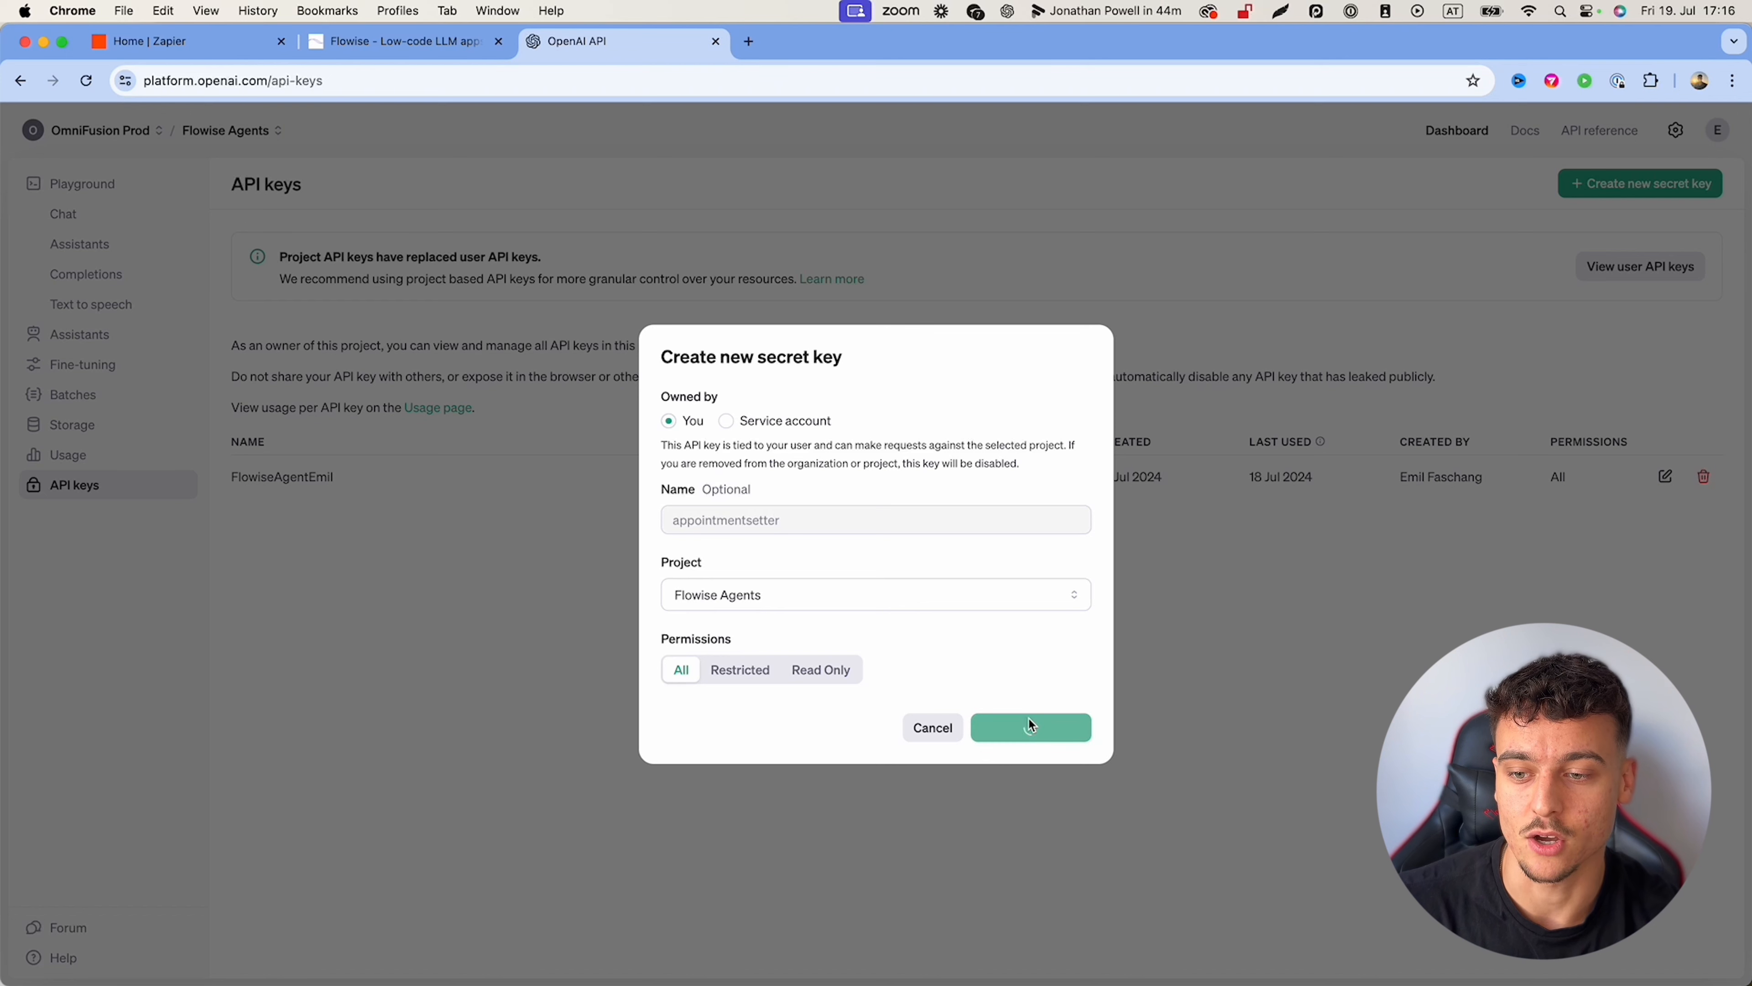
left_click(1050, 541)
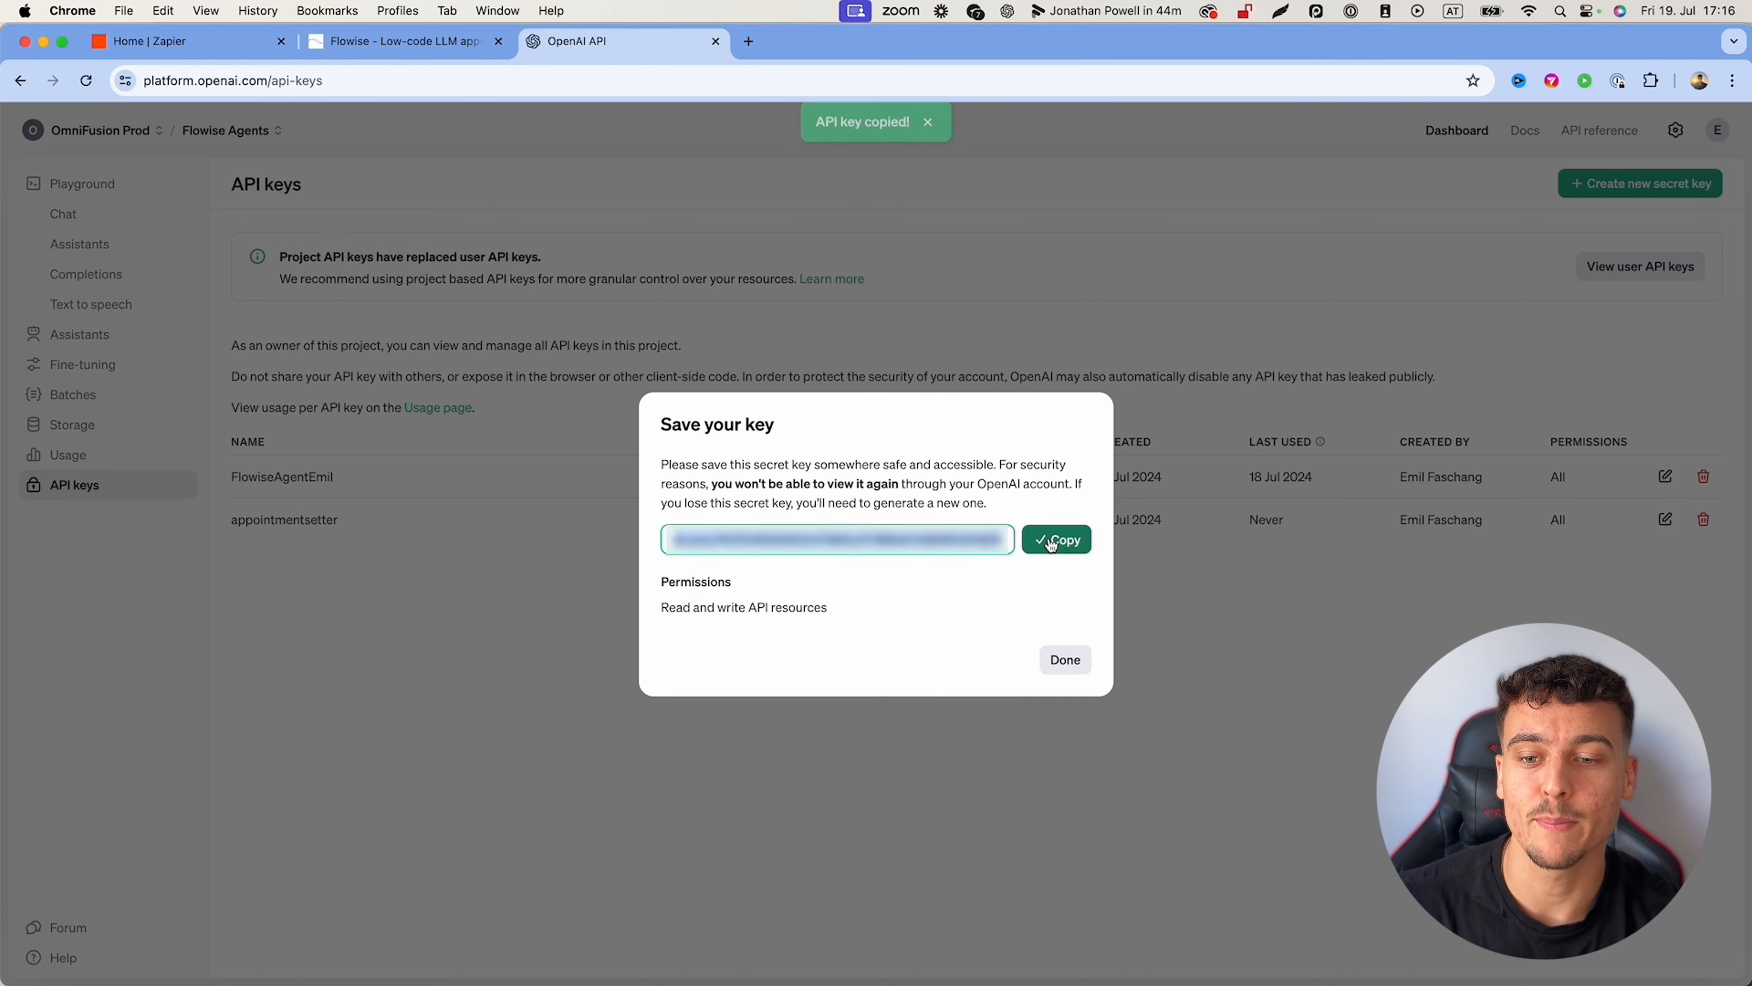
left_click(388, 42)
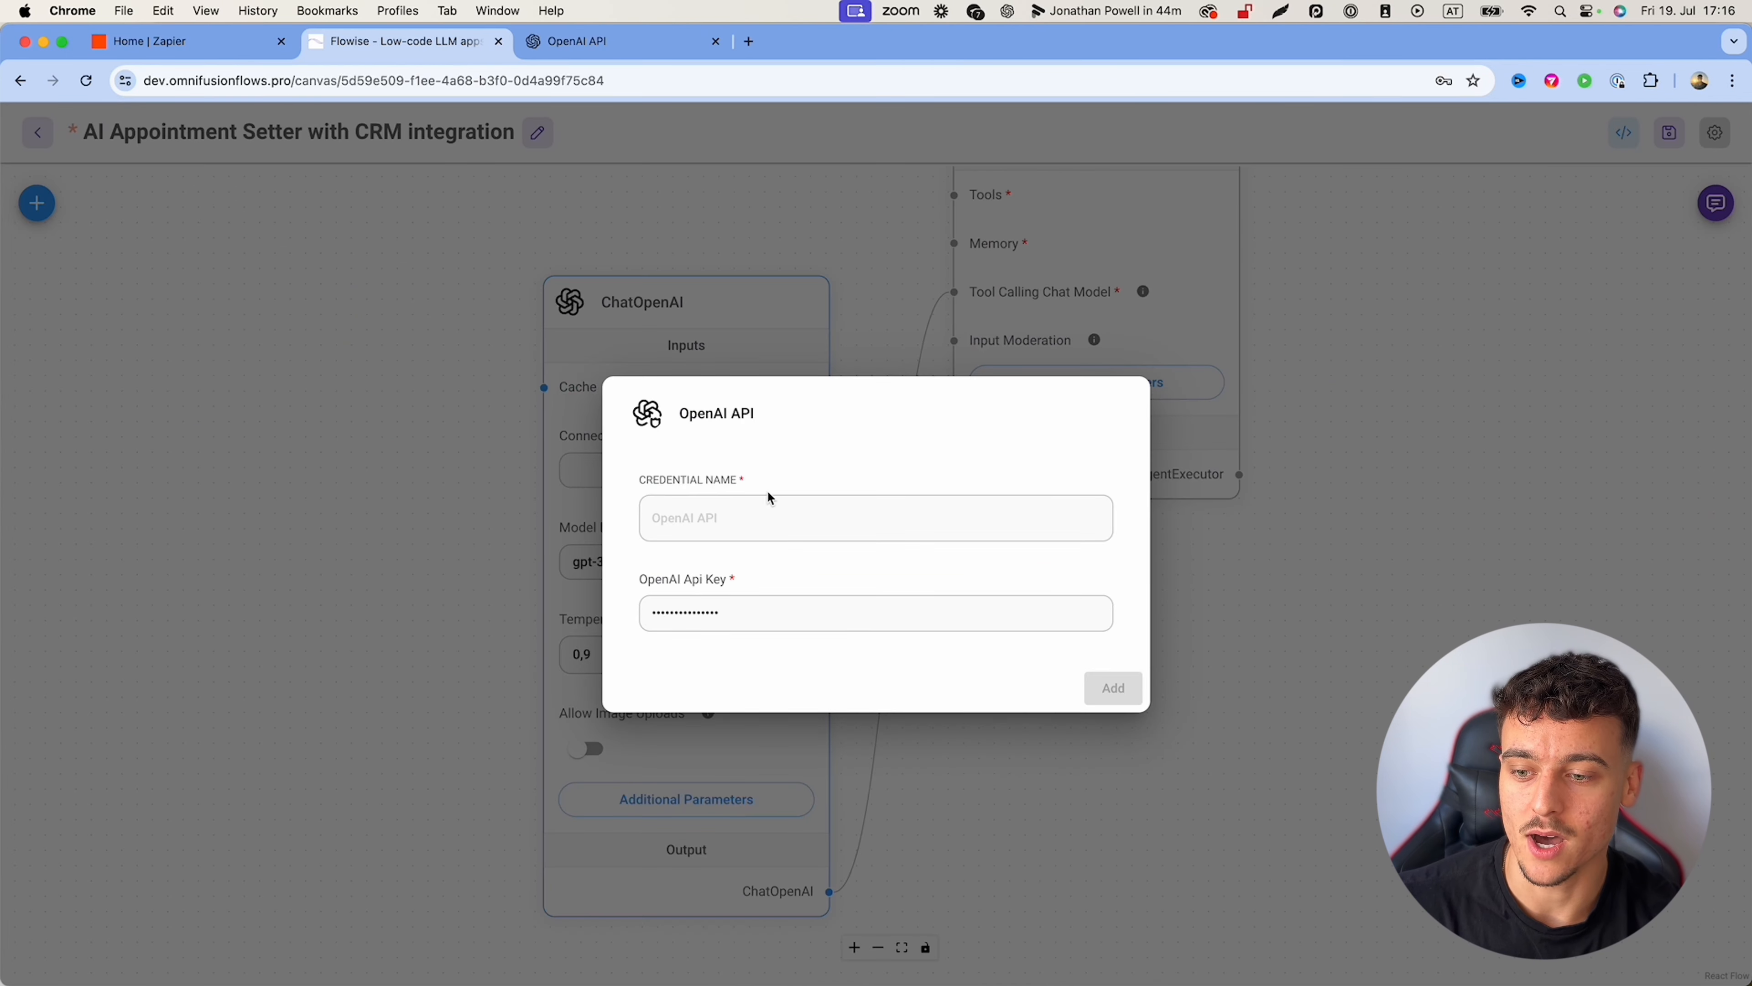
Step: Paste the API key and save the credential as 'appointment setter tutorial'
left_click(722, 615)
key("super+a")
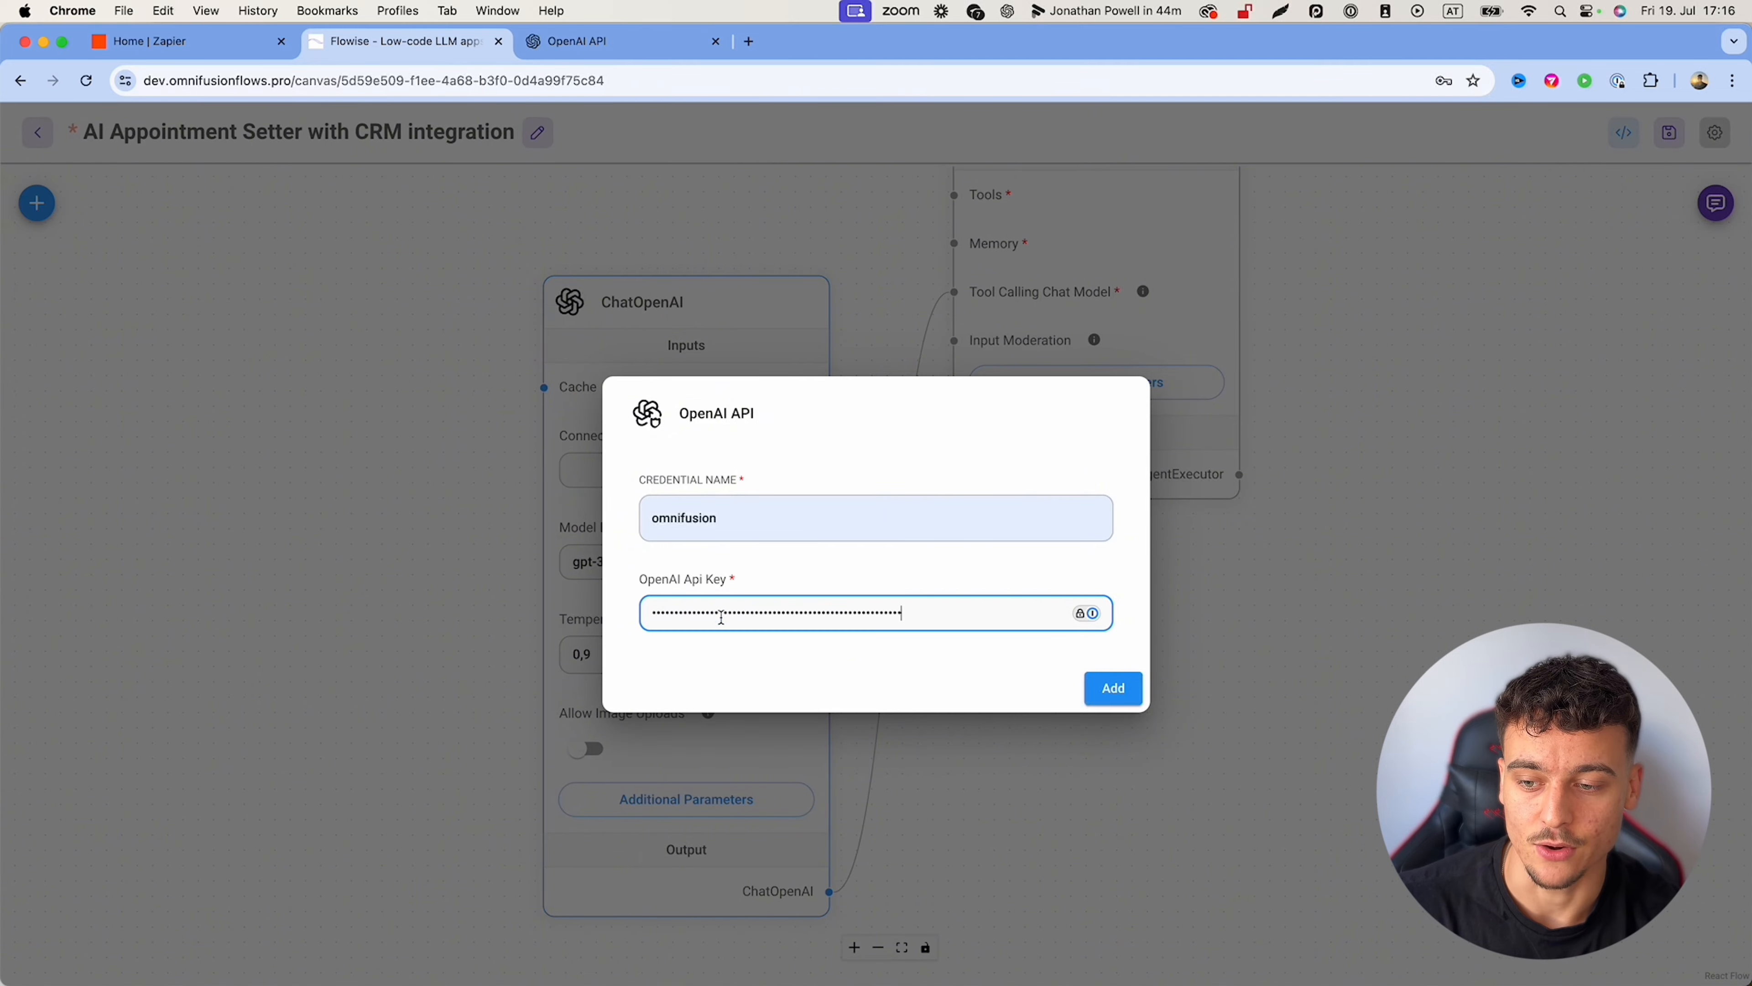
left_click(721, 517)
key("super+a")
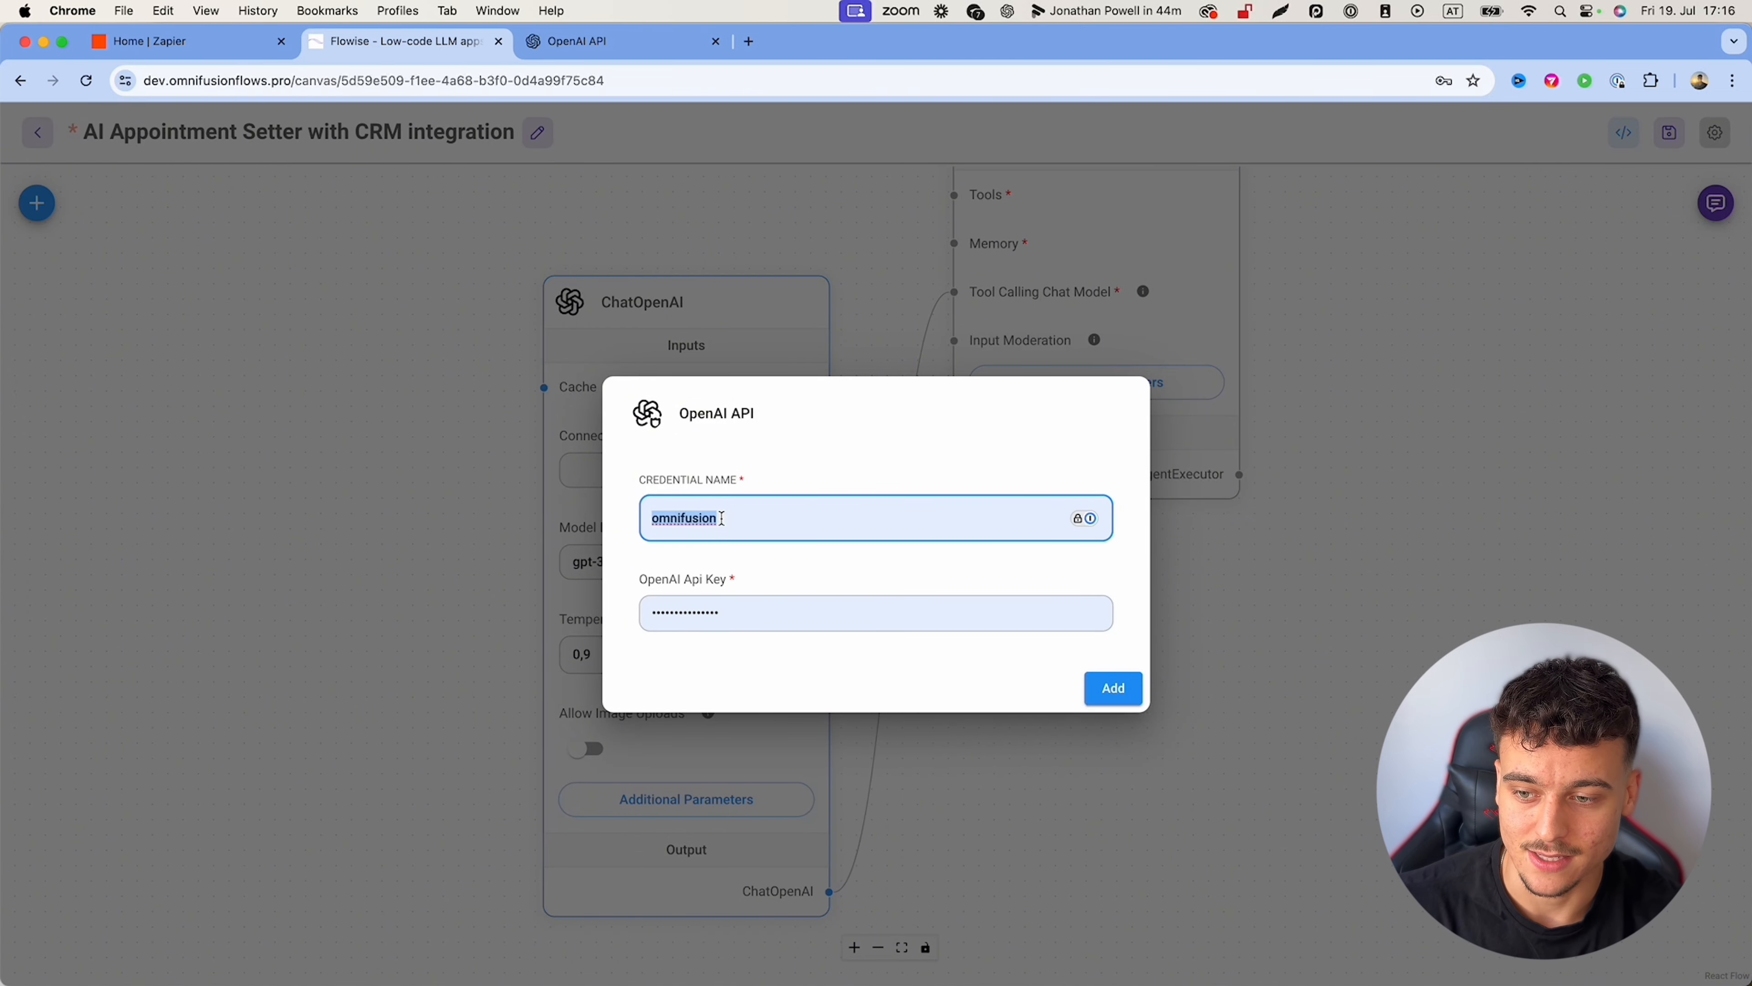
type("appointment setter tutorial")
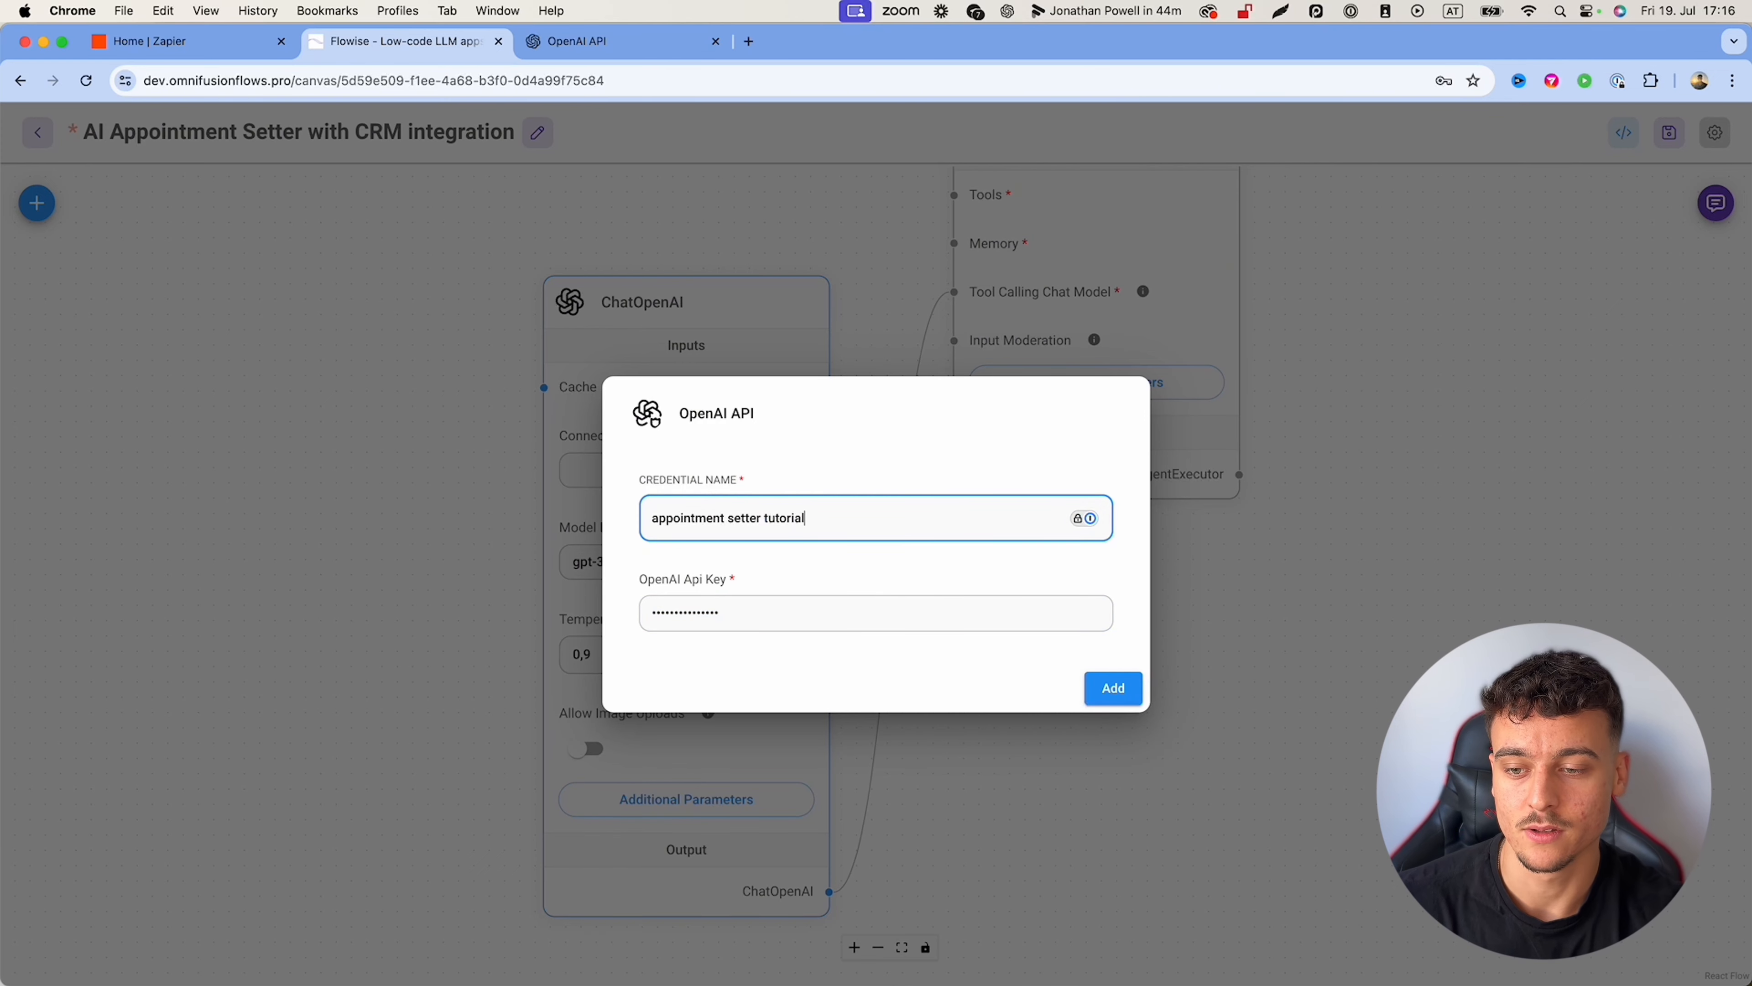
left_click(1114, 688)
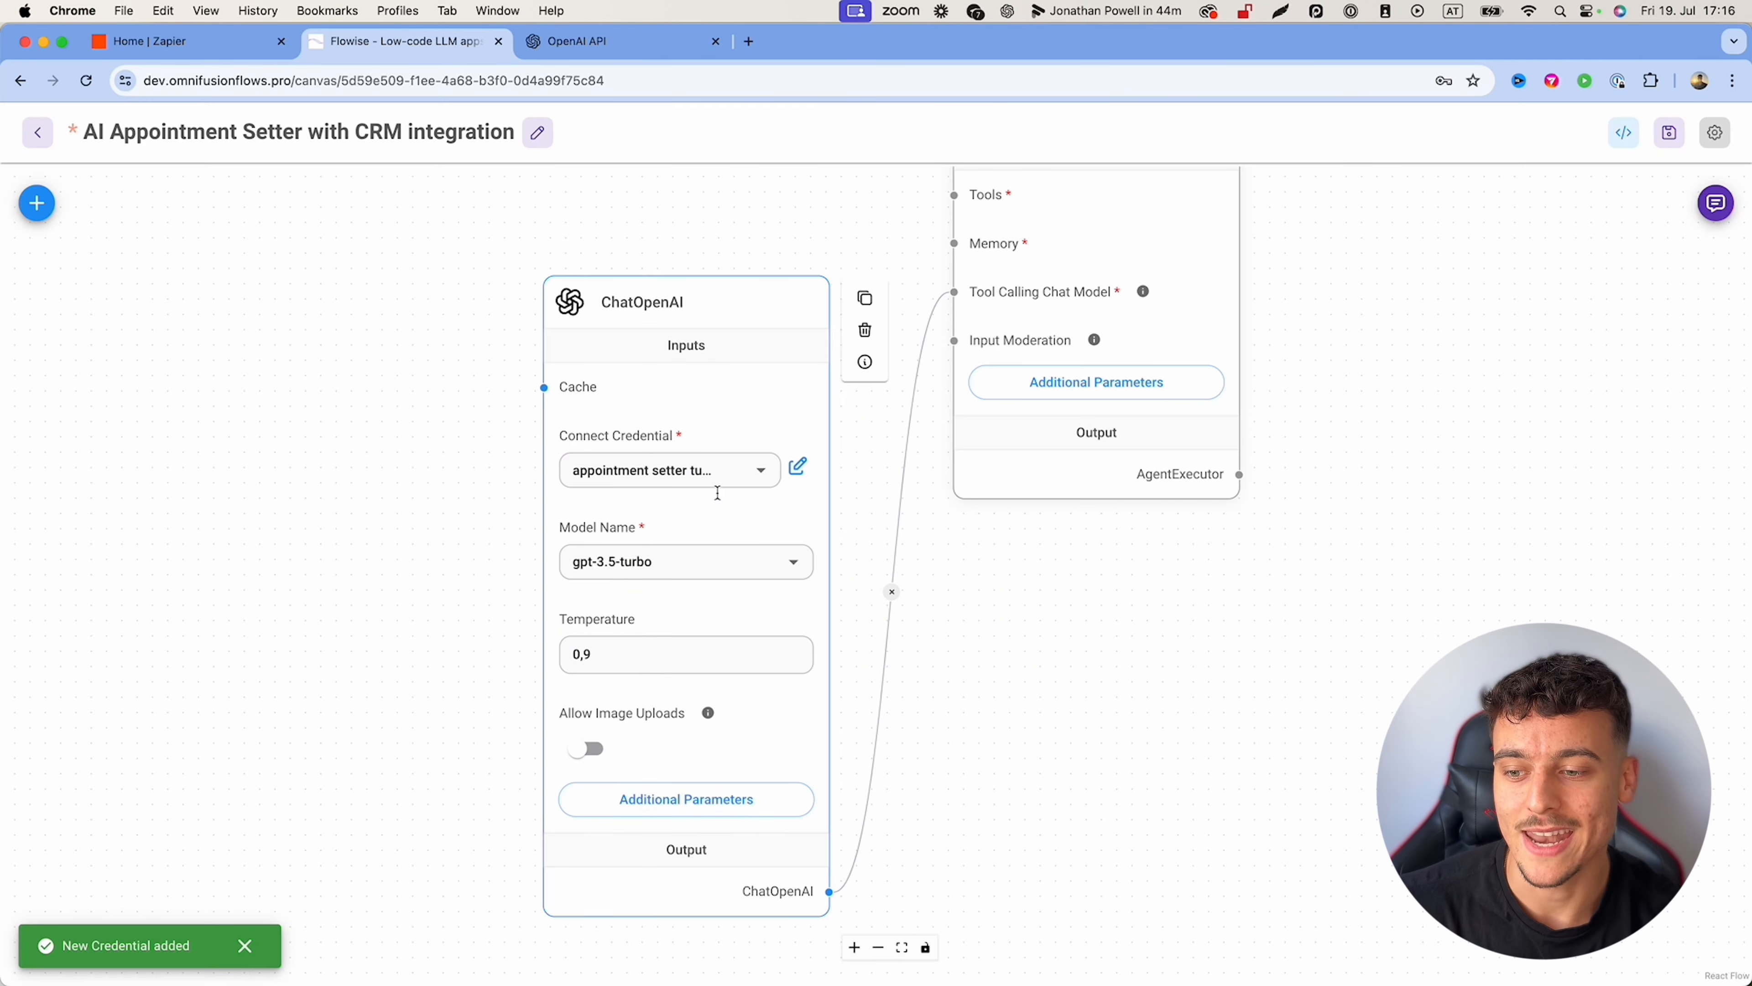
Step: Set ChatOpenAI's model to gpt-4o and temperature to 0,3
left_click(797, 563)
left_click(620, 610)
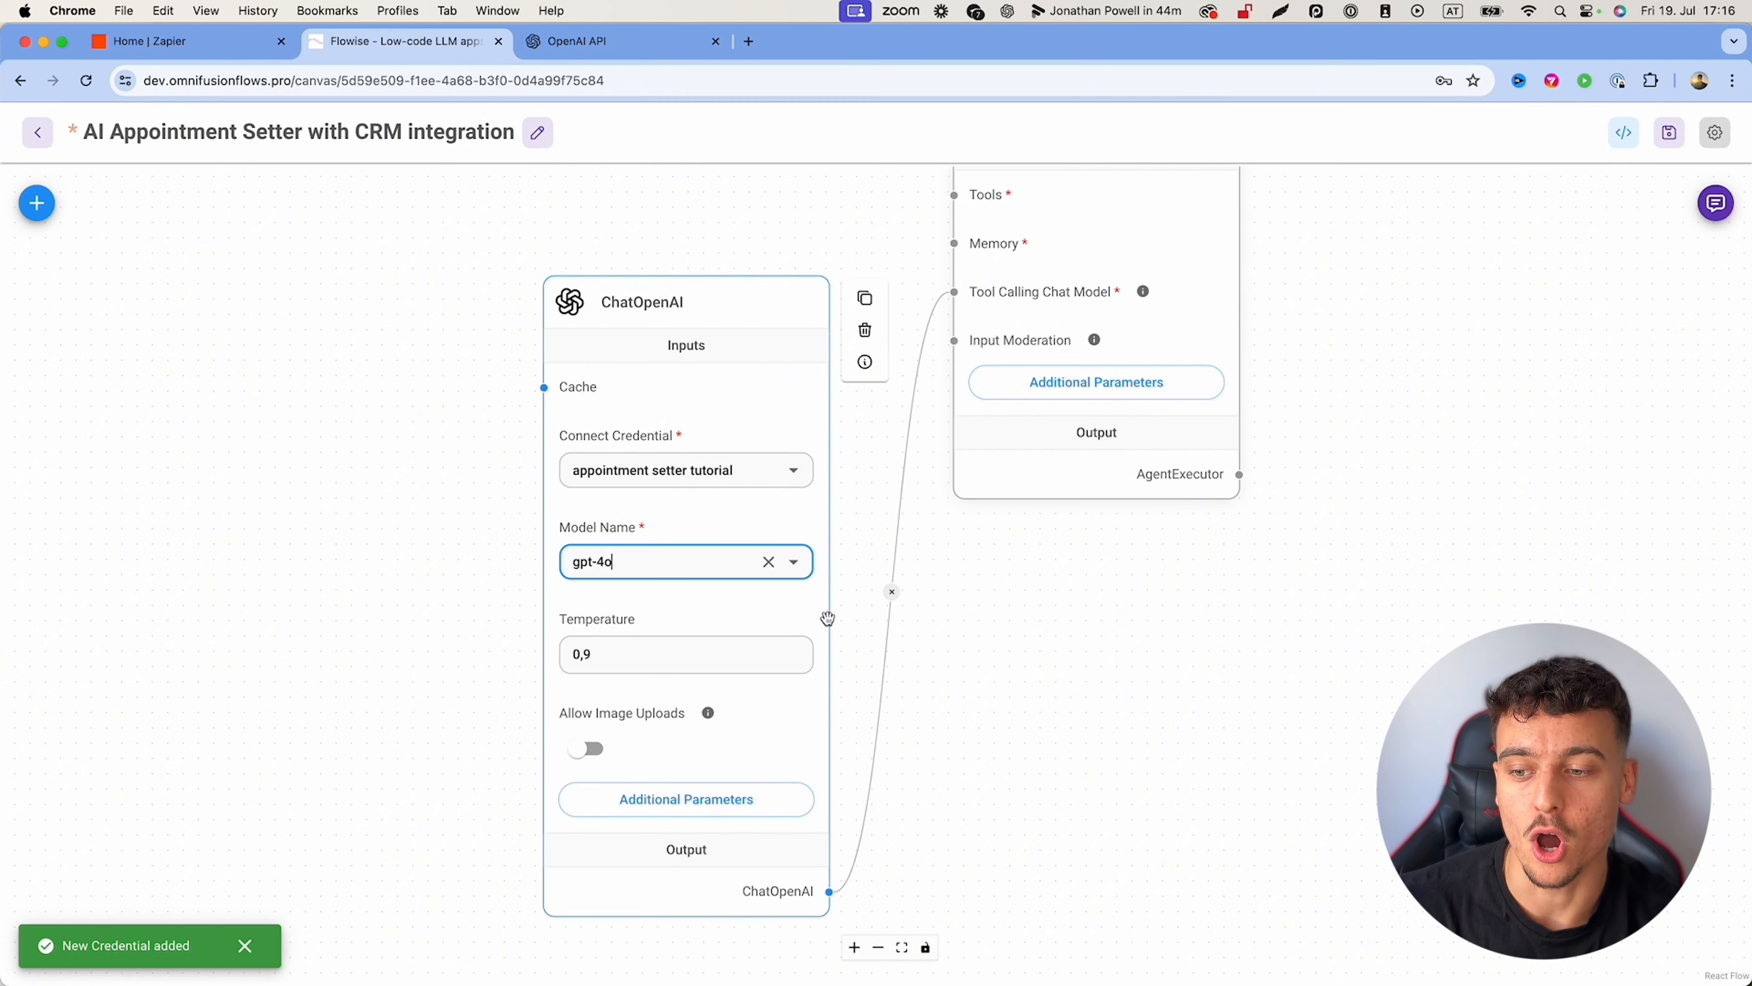
left_click(708, 646)
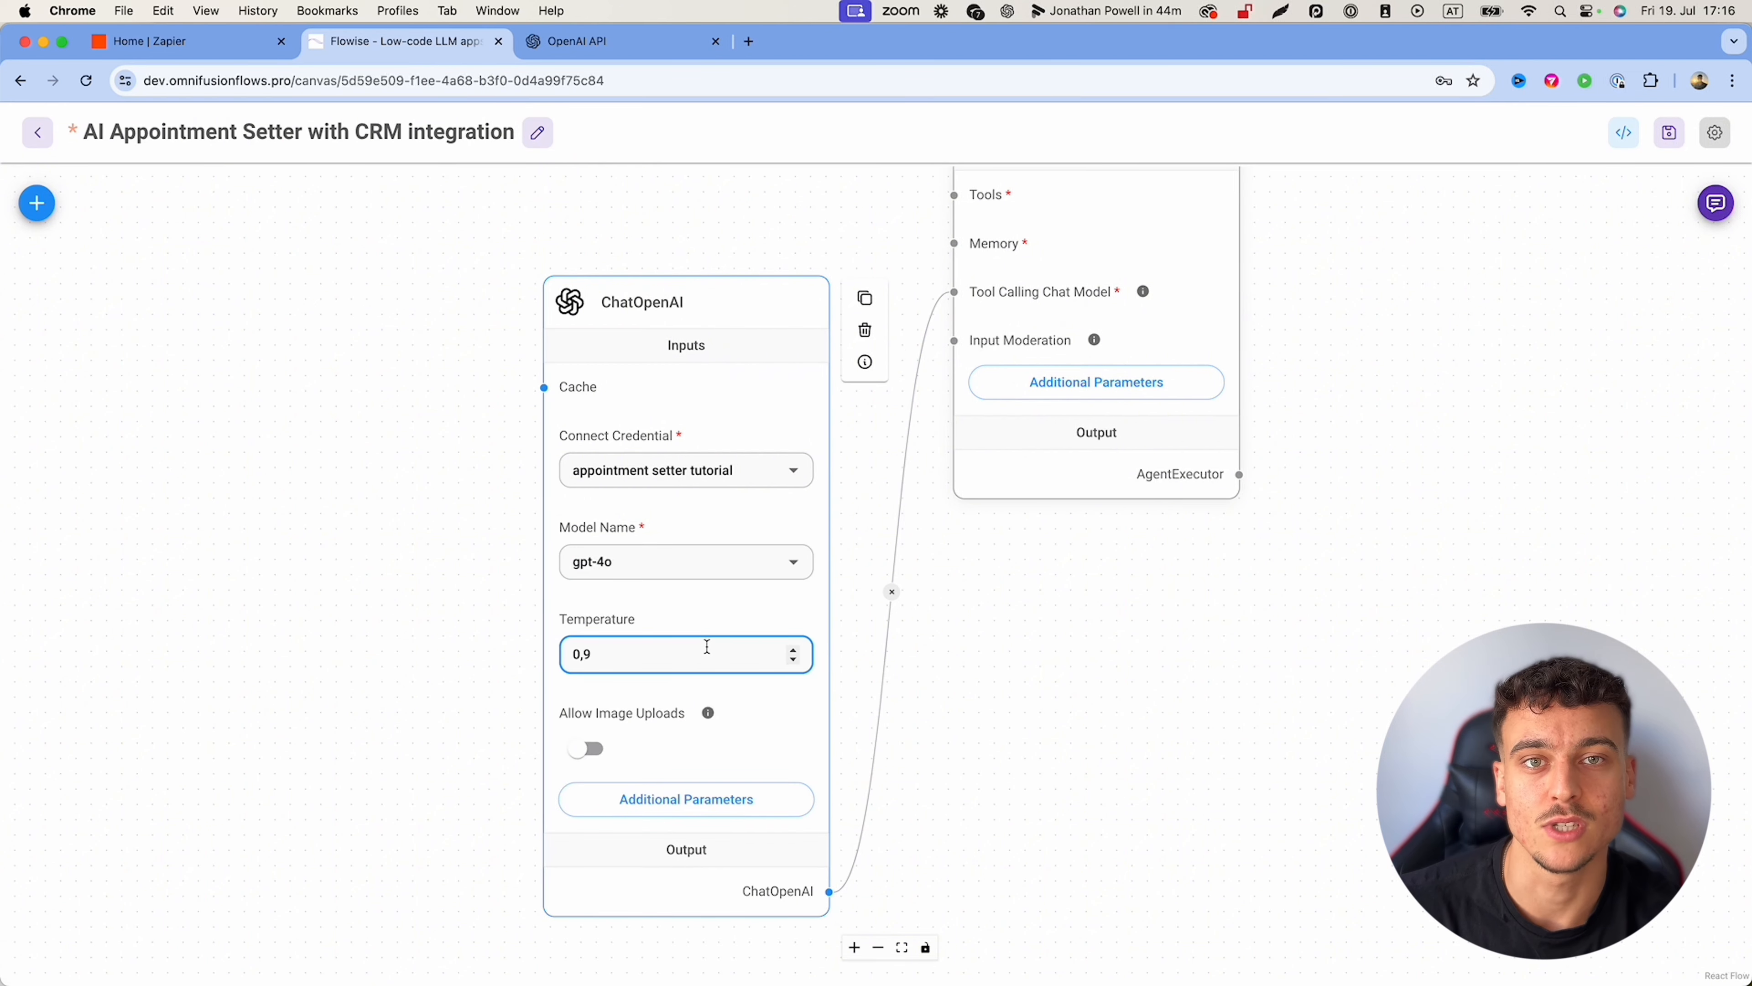
left_click(1056, 634)
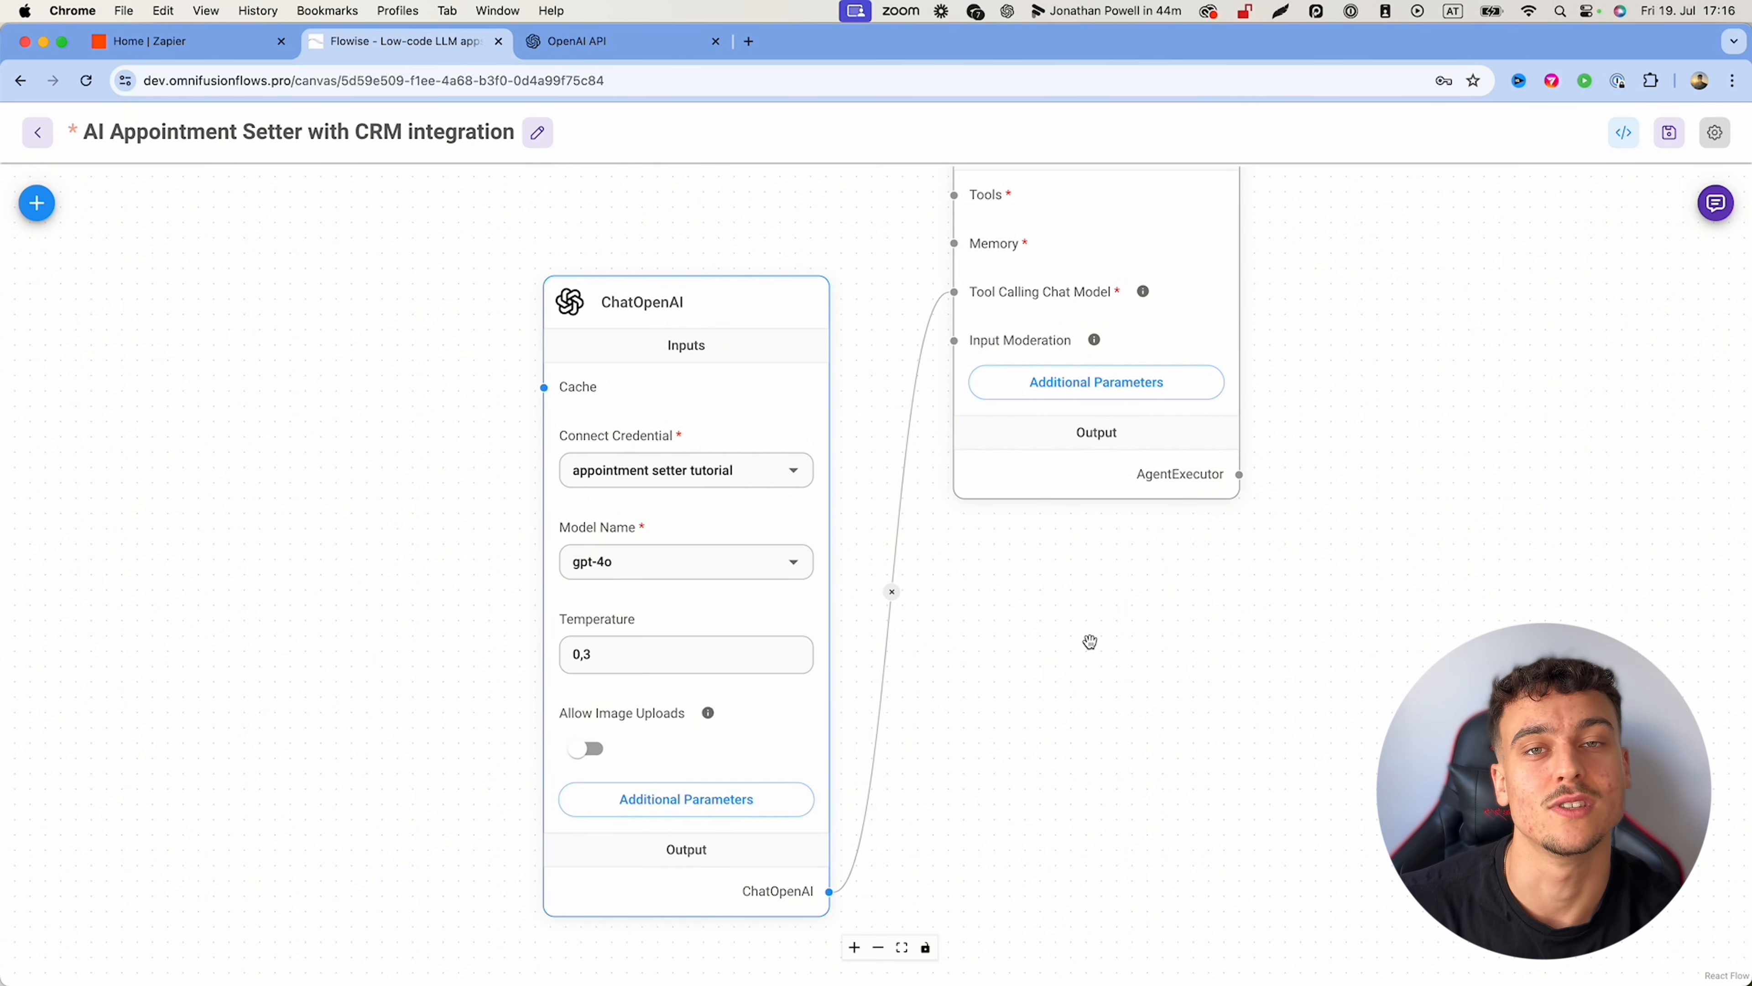
scroll(1071, 642, "down", 5)
Step: Reposition the ChatOpenAI node and place a Buffer Window Memory node from the Memory category
left_click_drag(799, 513, 802, 573)
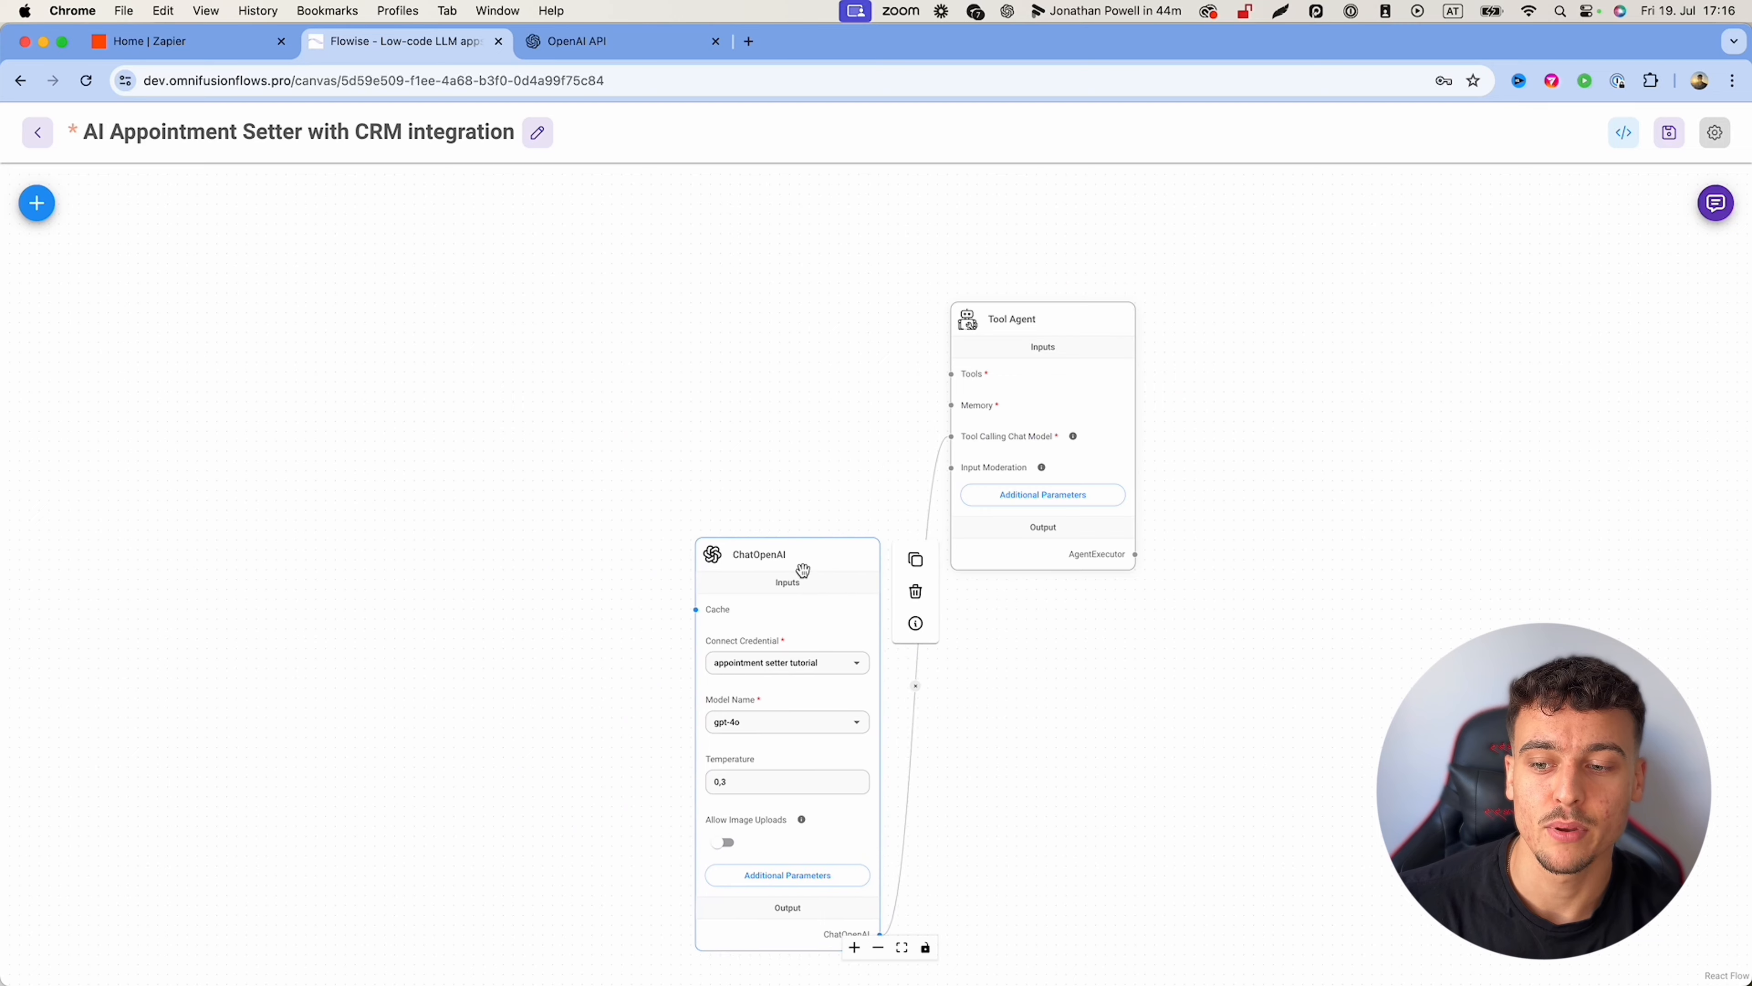
left_click_drag(1015, 691, 1069, 649)
left_click_drag(817, 538, 798, 582)
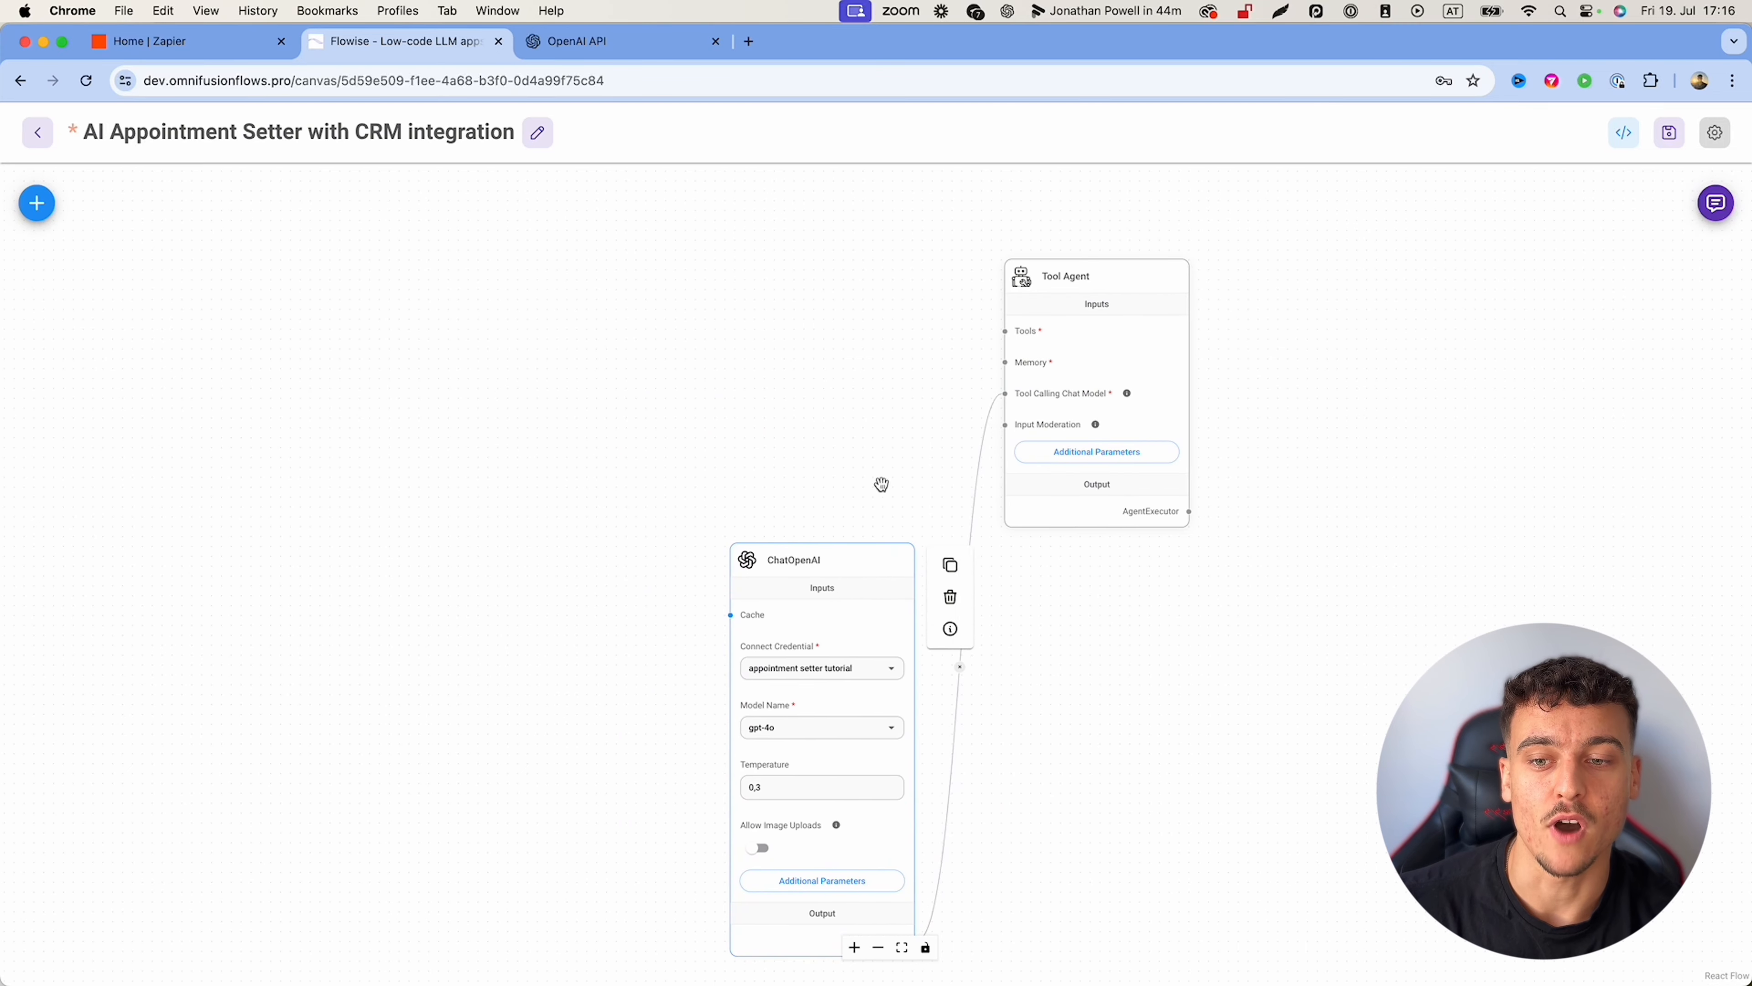
left_click(28, 211)
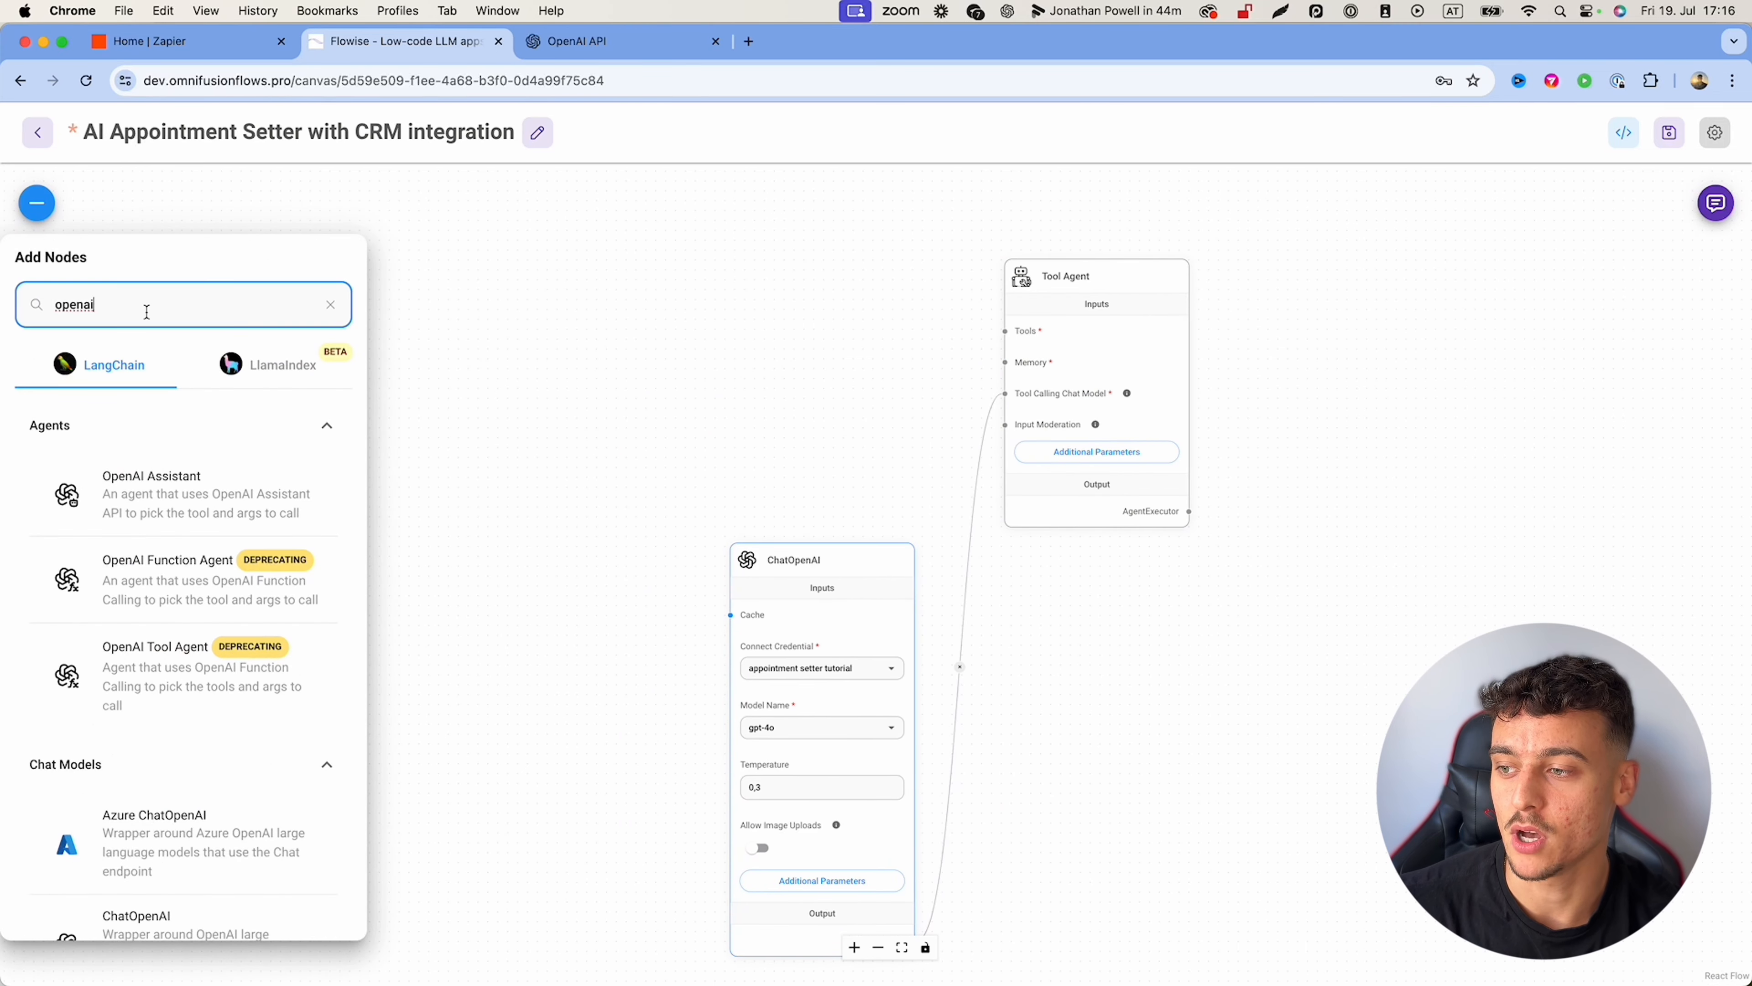
type("mong")
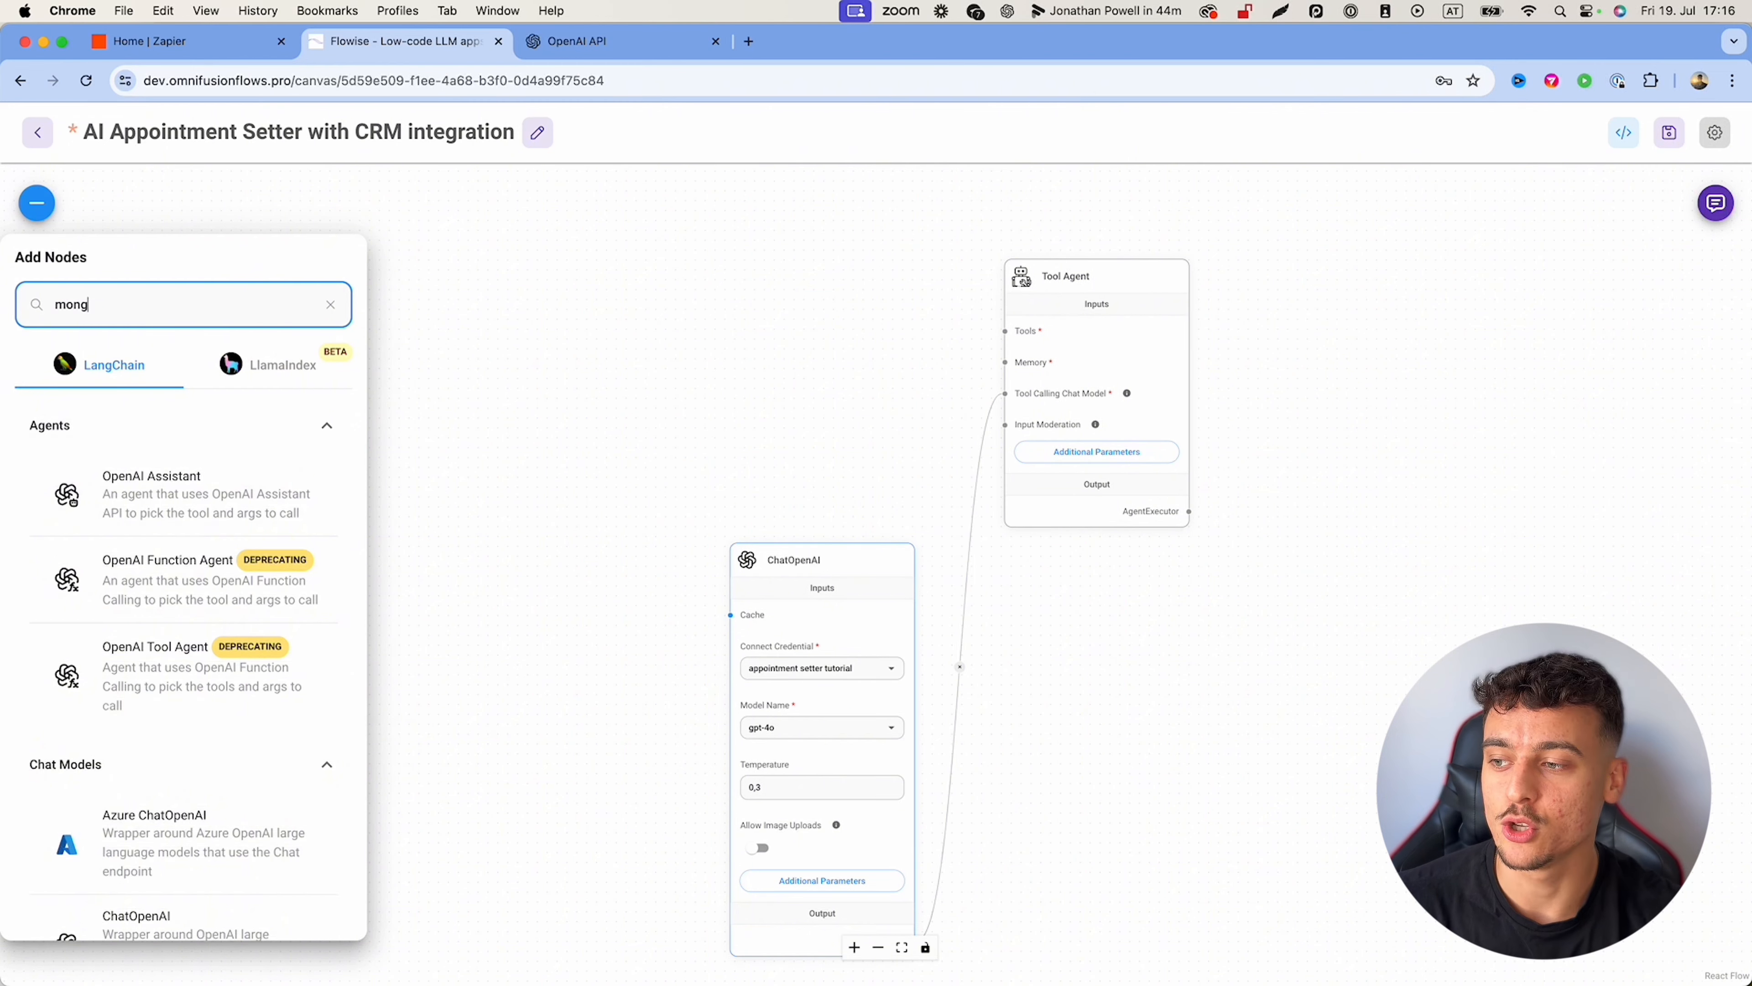
type("o")
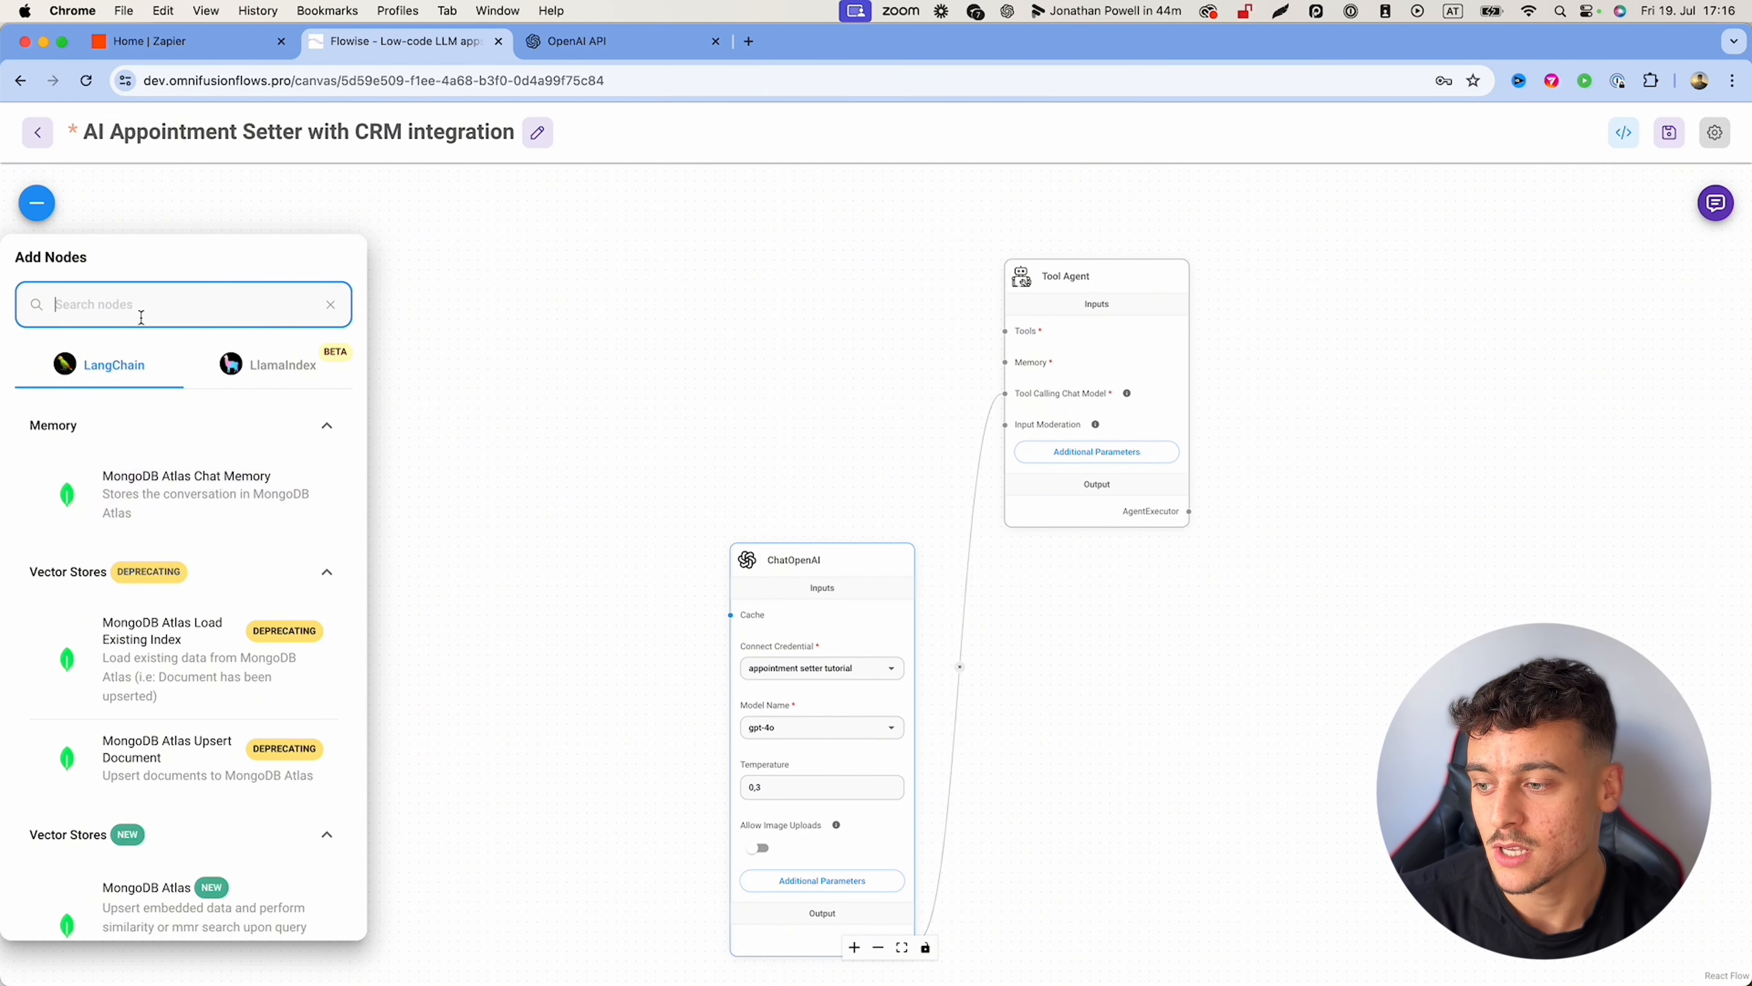
left_click(86, 723)
scroll(83, 725, "down", 5)
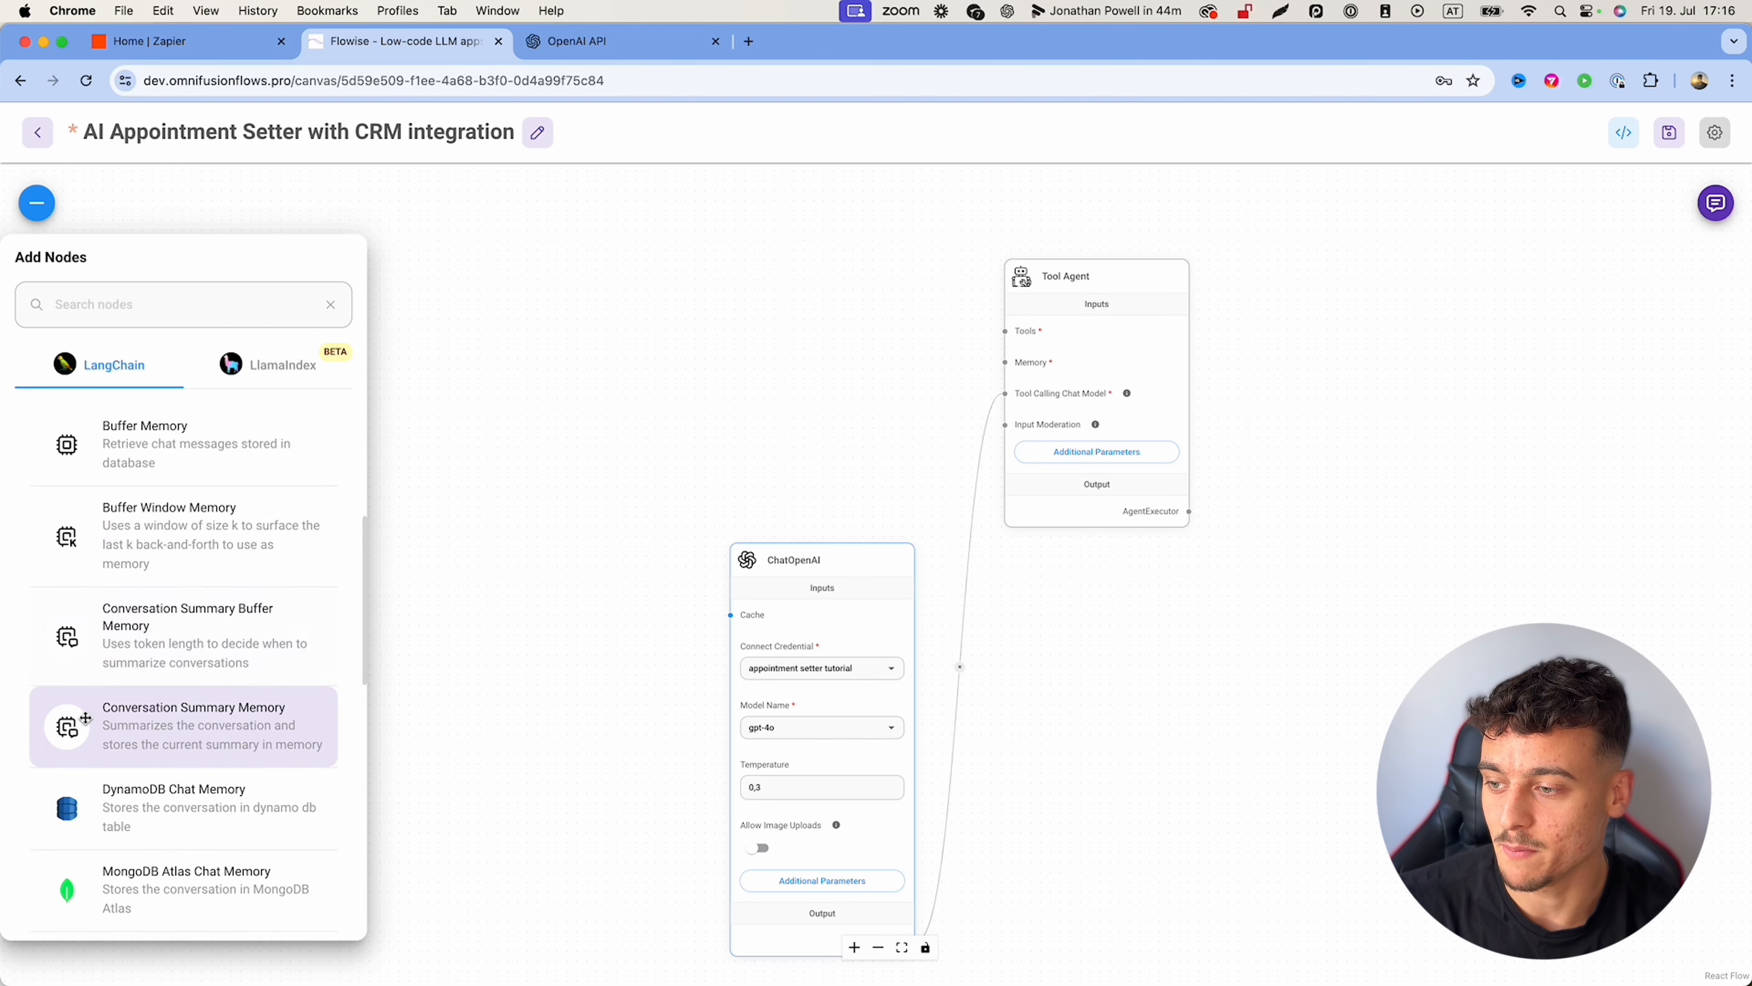
left_click_drag(152, 542, 806, 352)
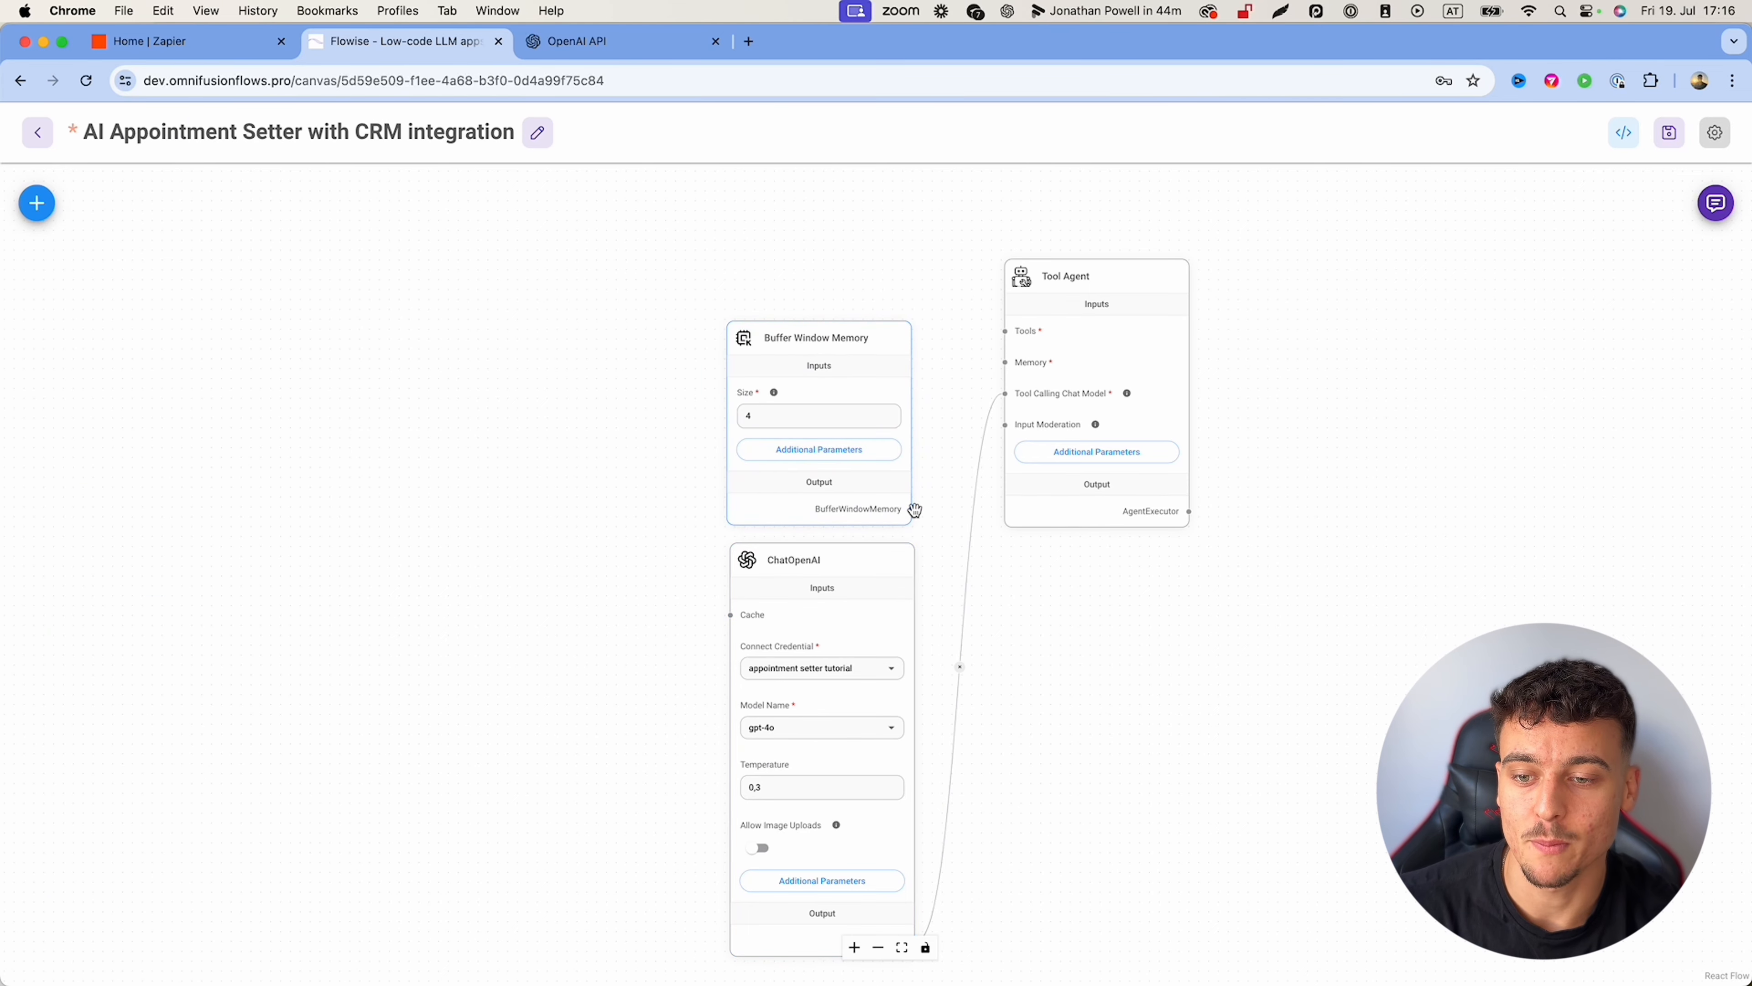
Step: Connect Buffer Window Memory to the Tool Agent's Memory input with size 10, tidying node positions
left_click_drag(911, 509, 999, 383)
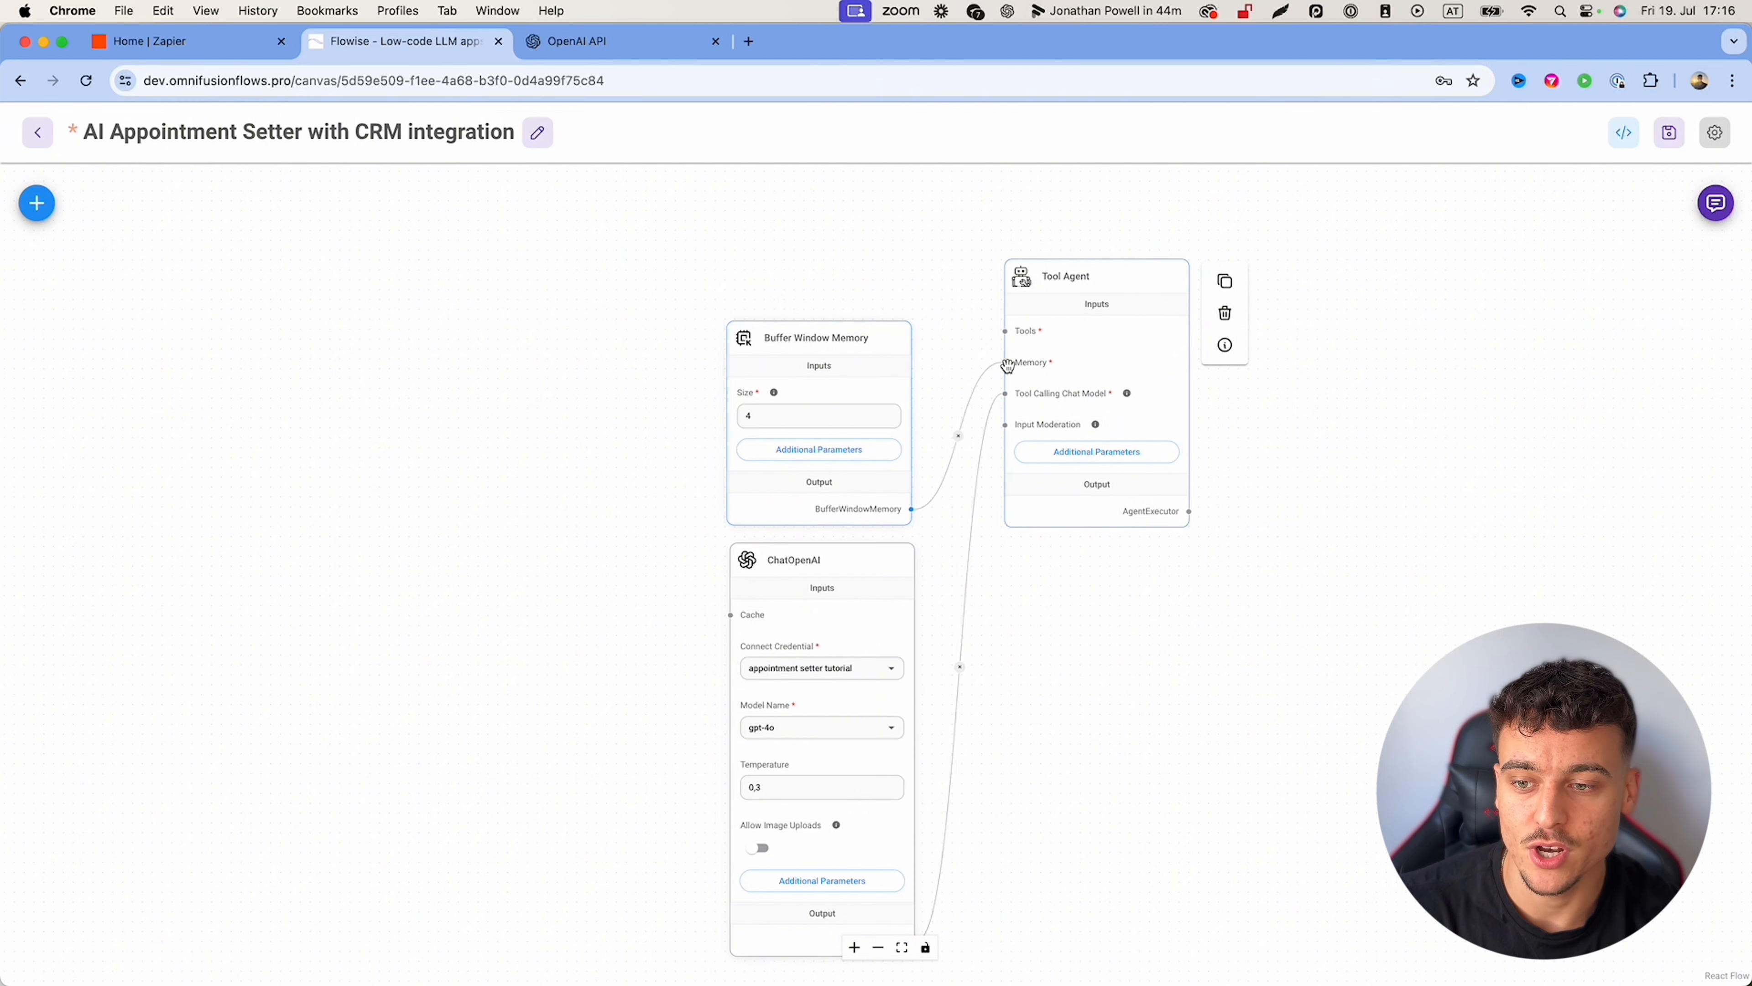
mouse_move(777, 395)
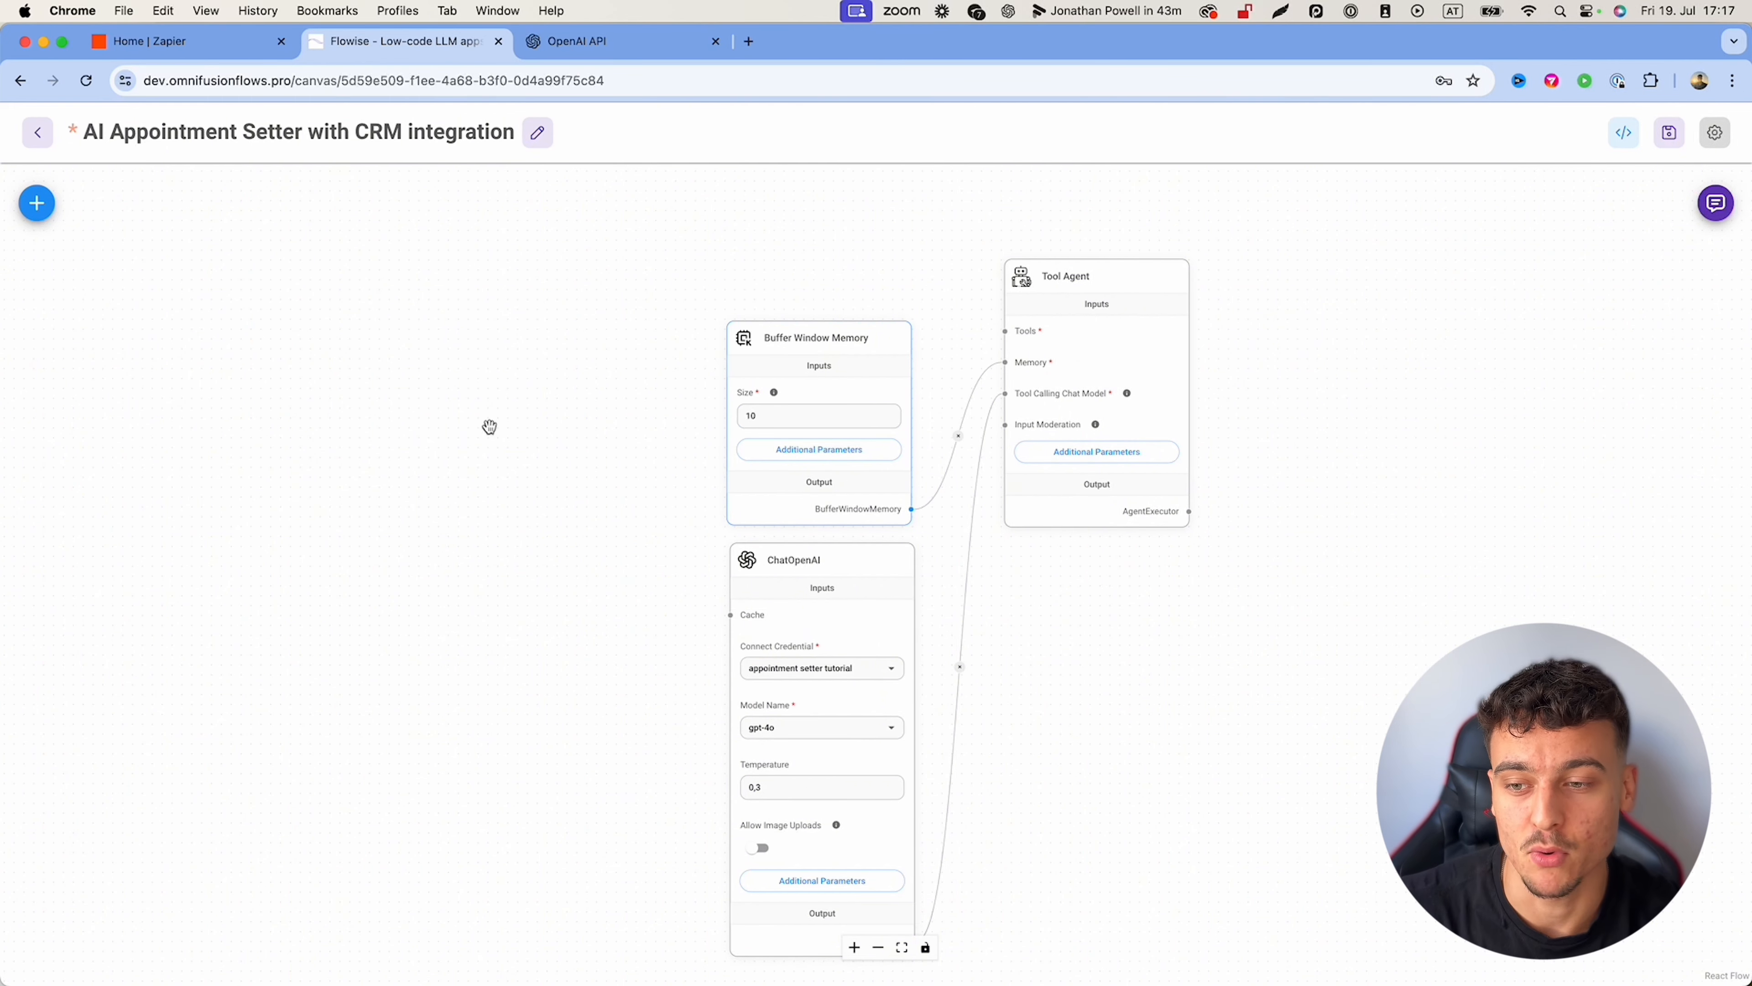
double_click(754, 412)
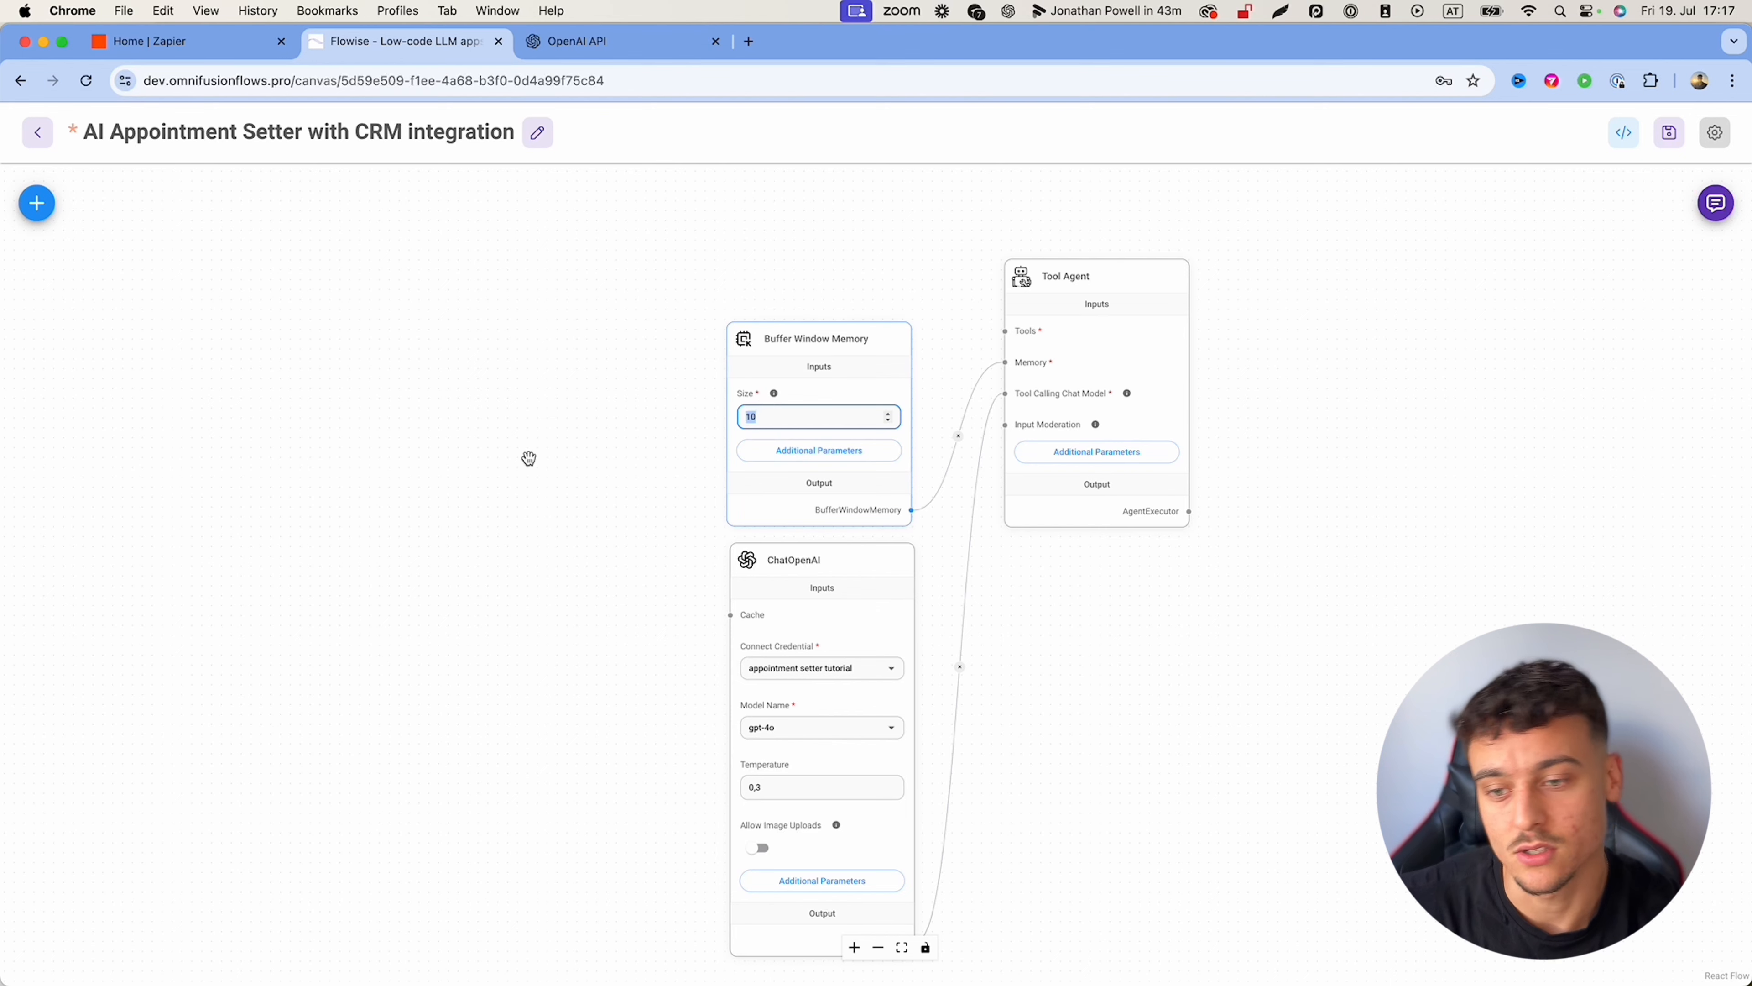
left_click_drag(805, 563, 812, 622)
mouse_move(795, 337)
left_click_drag(796, 337, 798, 395)
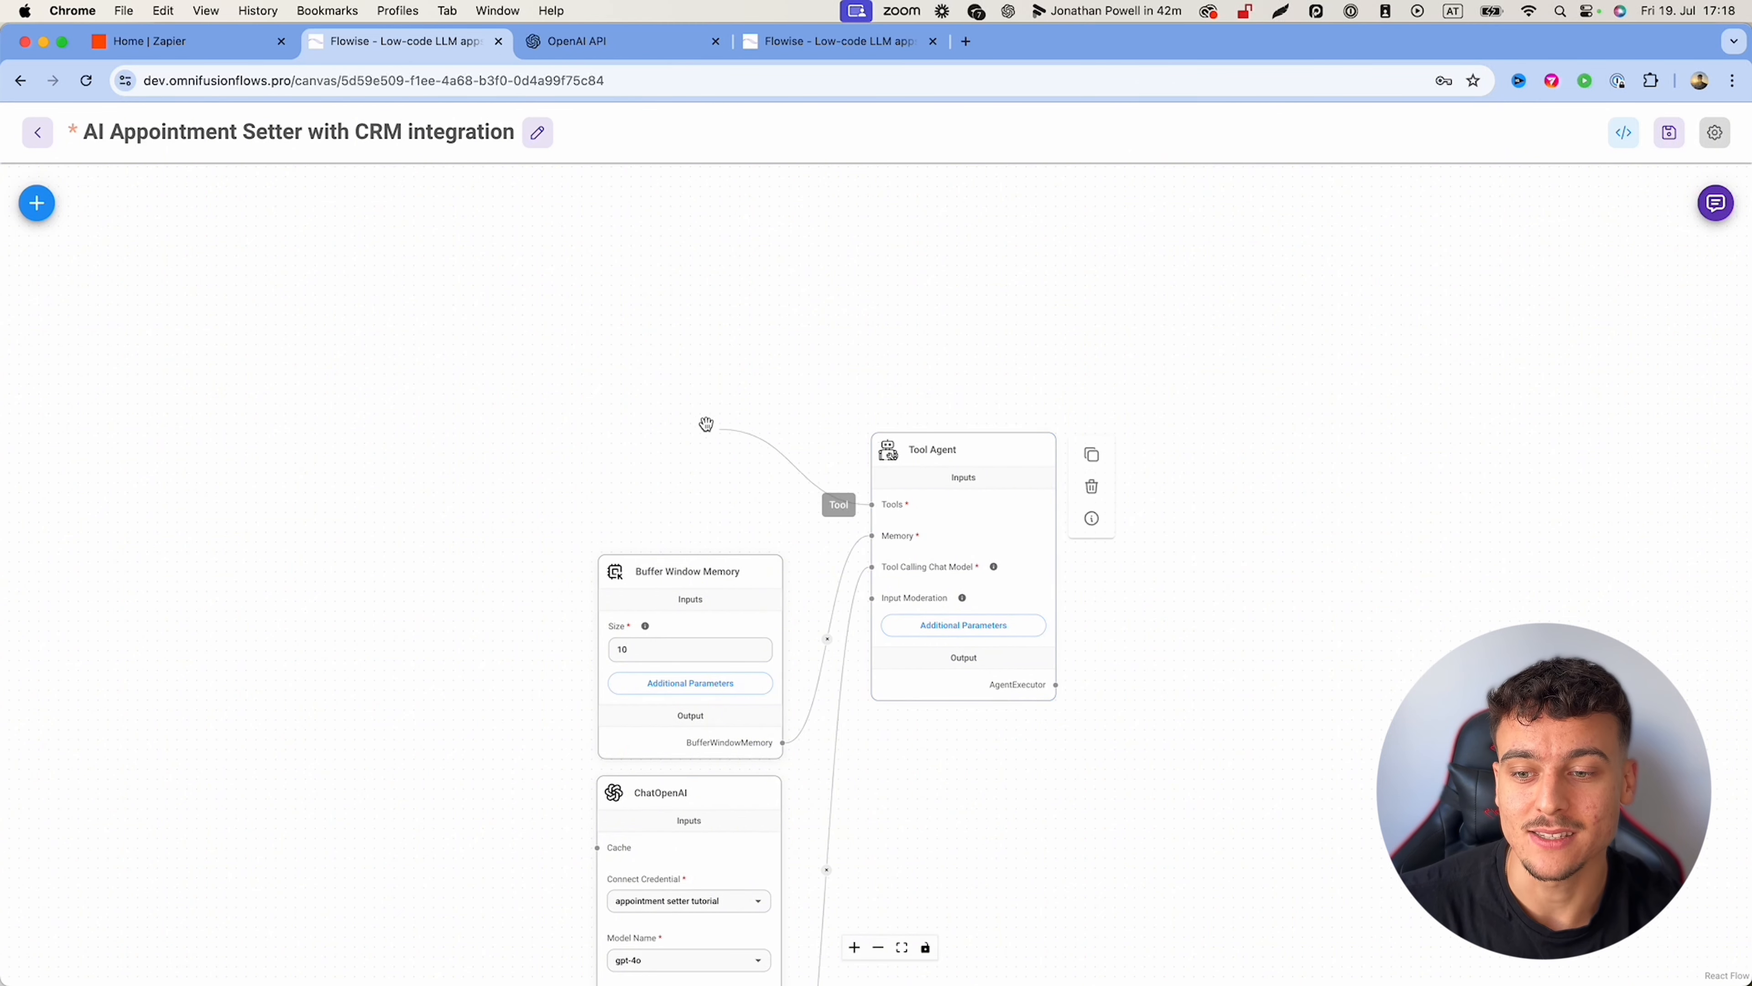
Step: Add a Retriever Tool node and connect it to the Tool Agent's Tools input
left_click(39, 216)
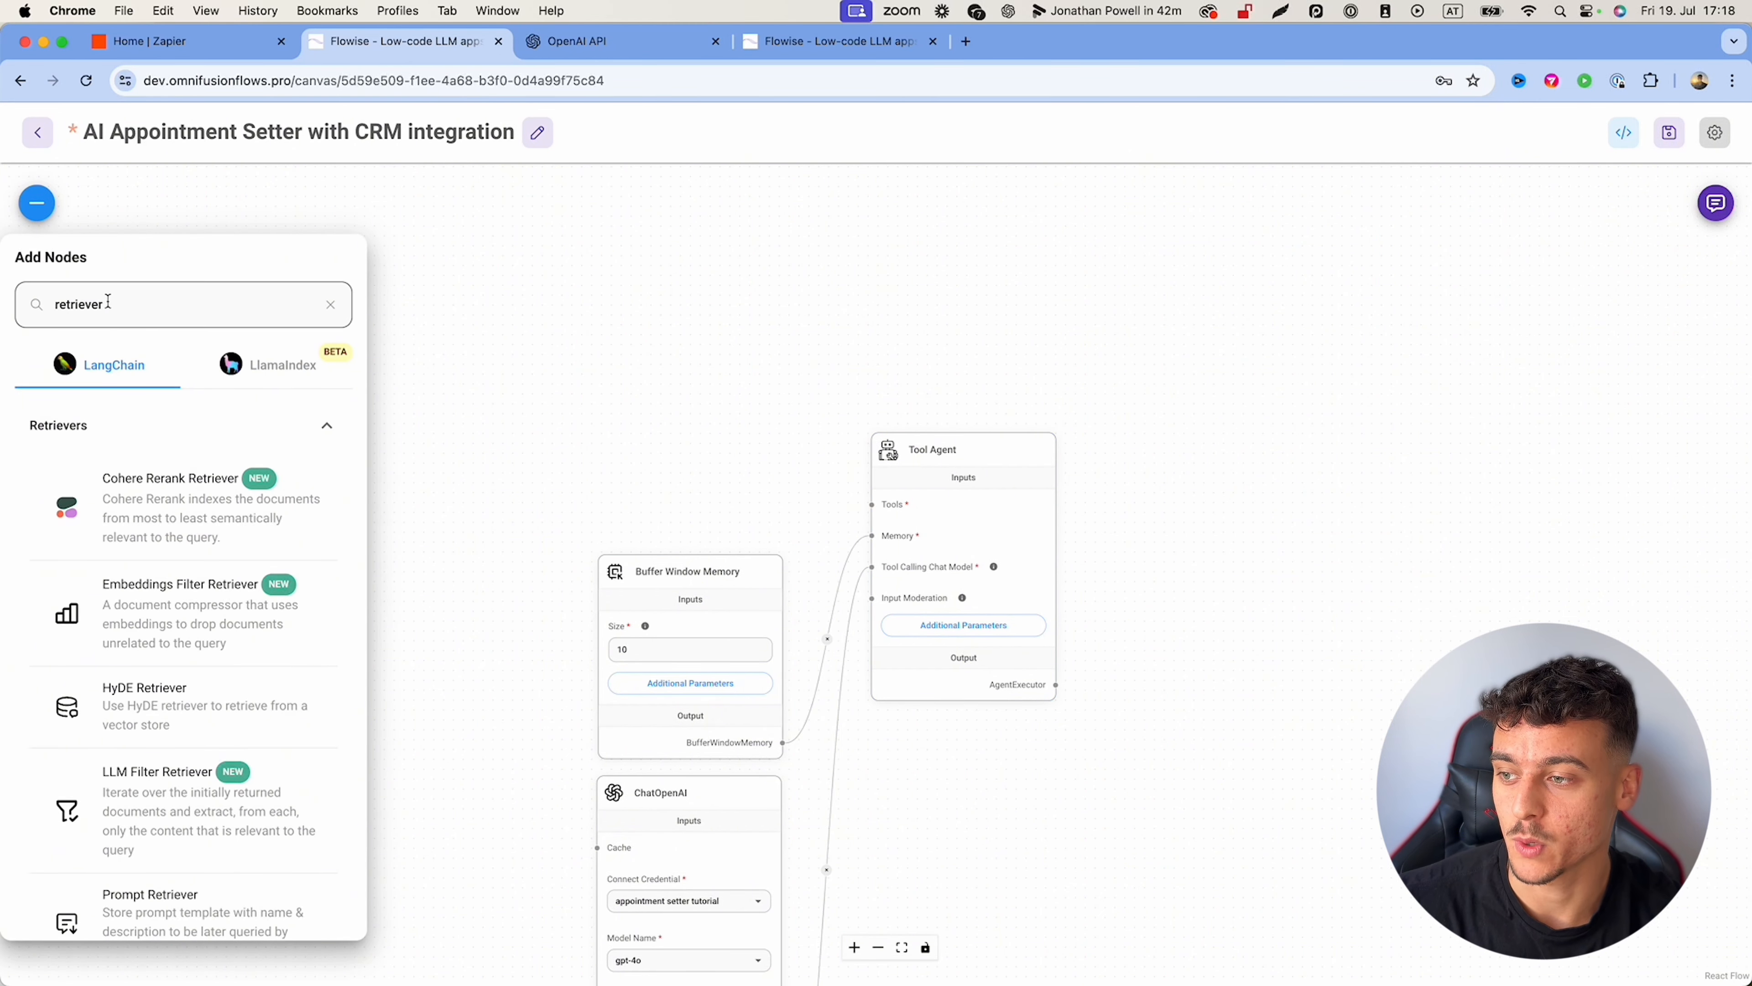
left_click_drag(125, 300, 25, 301)
left_click(81, 302)
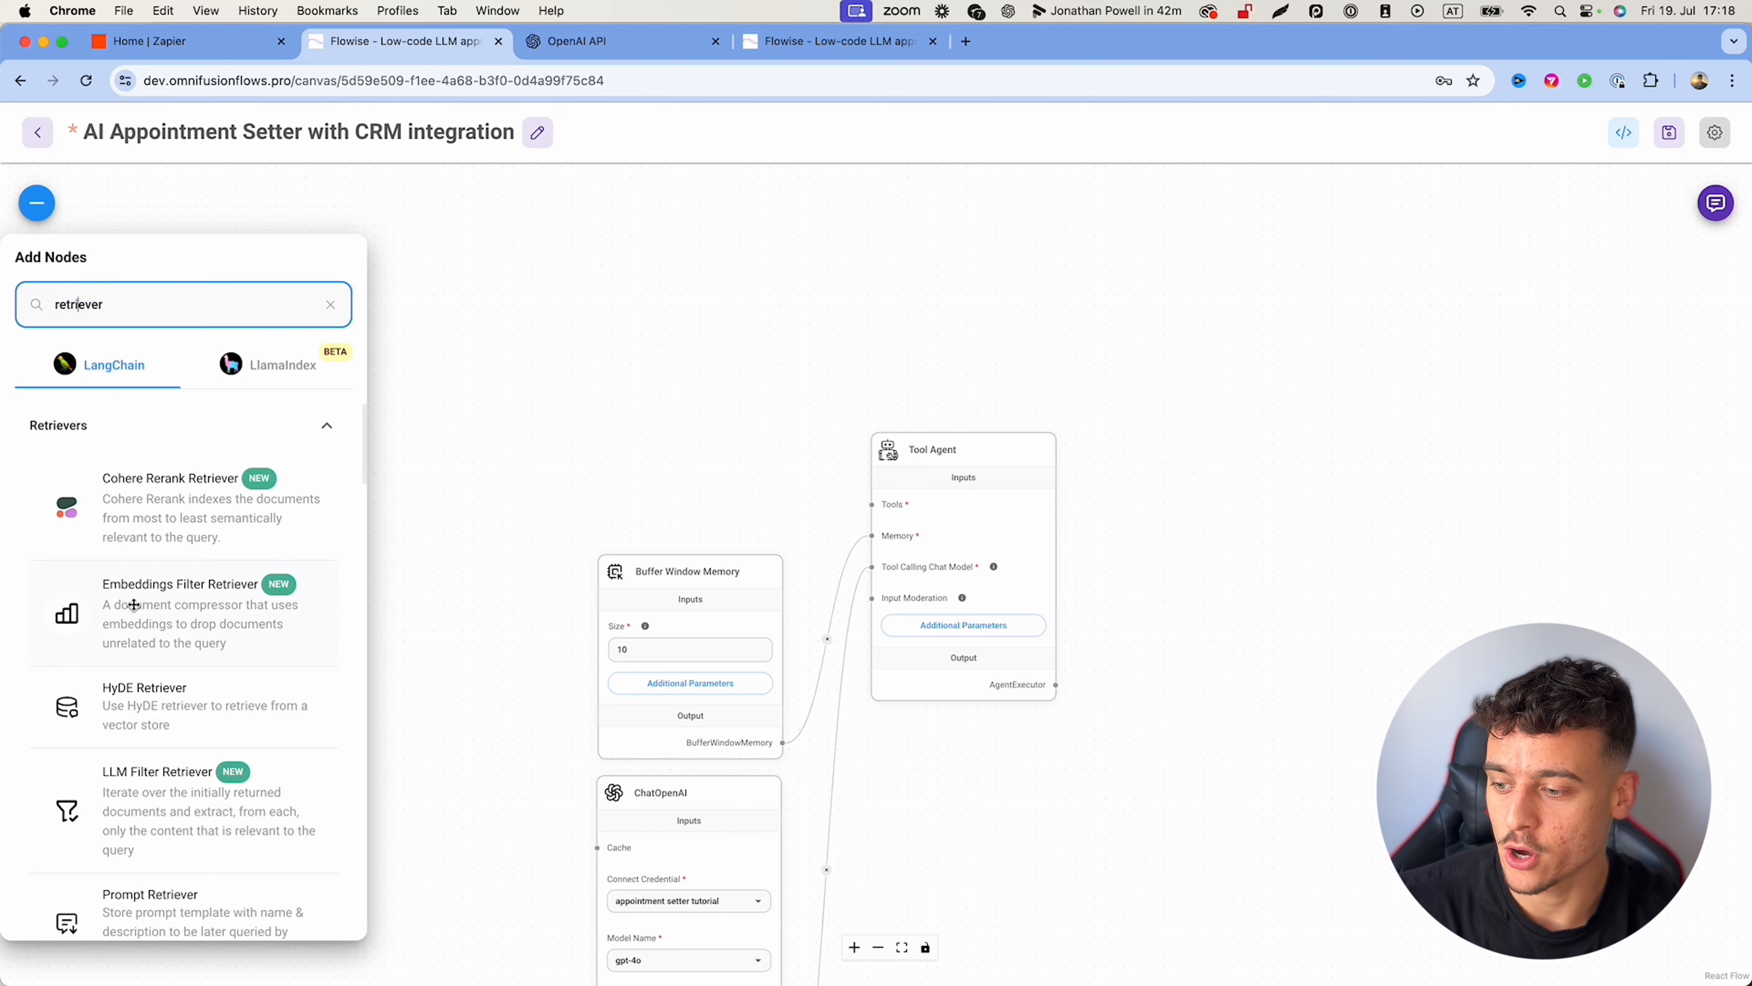
scroll(121, 606, "down", 10)
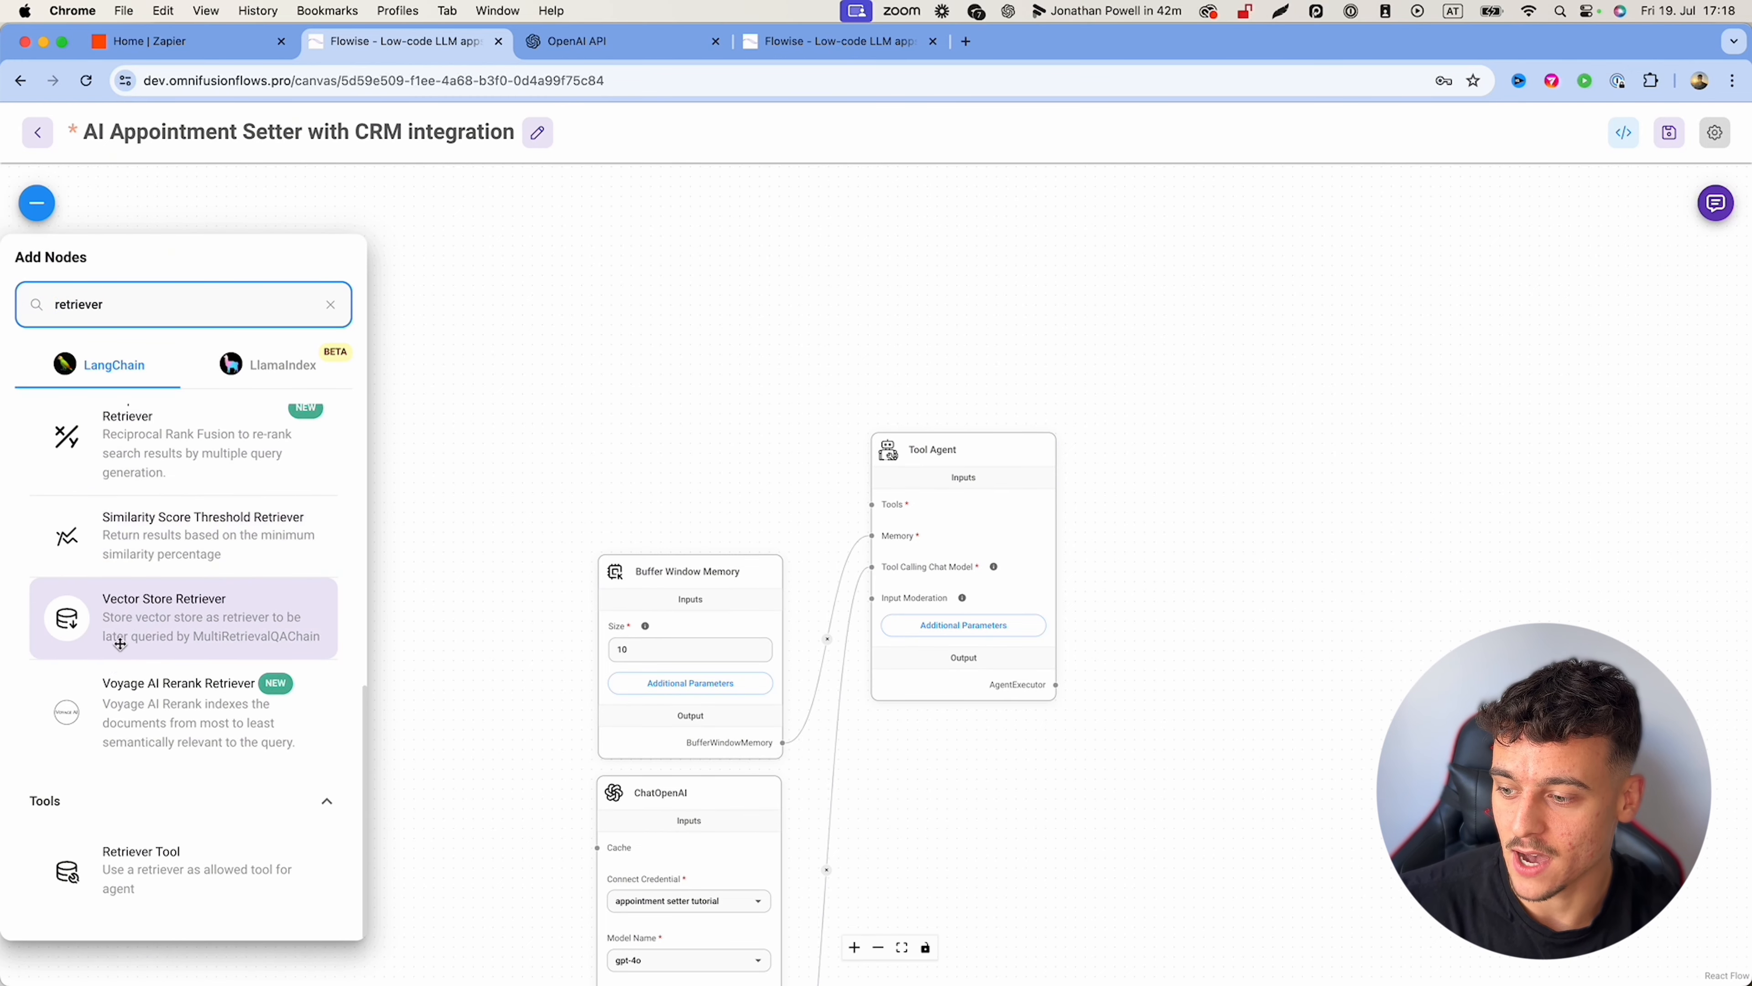
left_click_drag(94, 865, 695, 335)
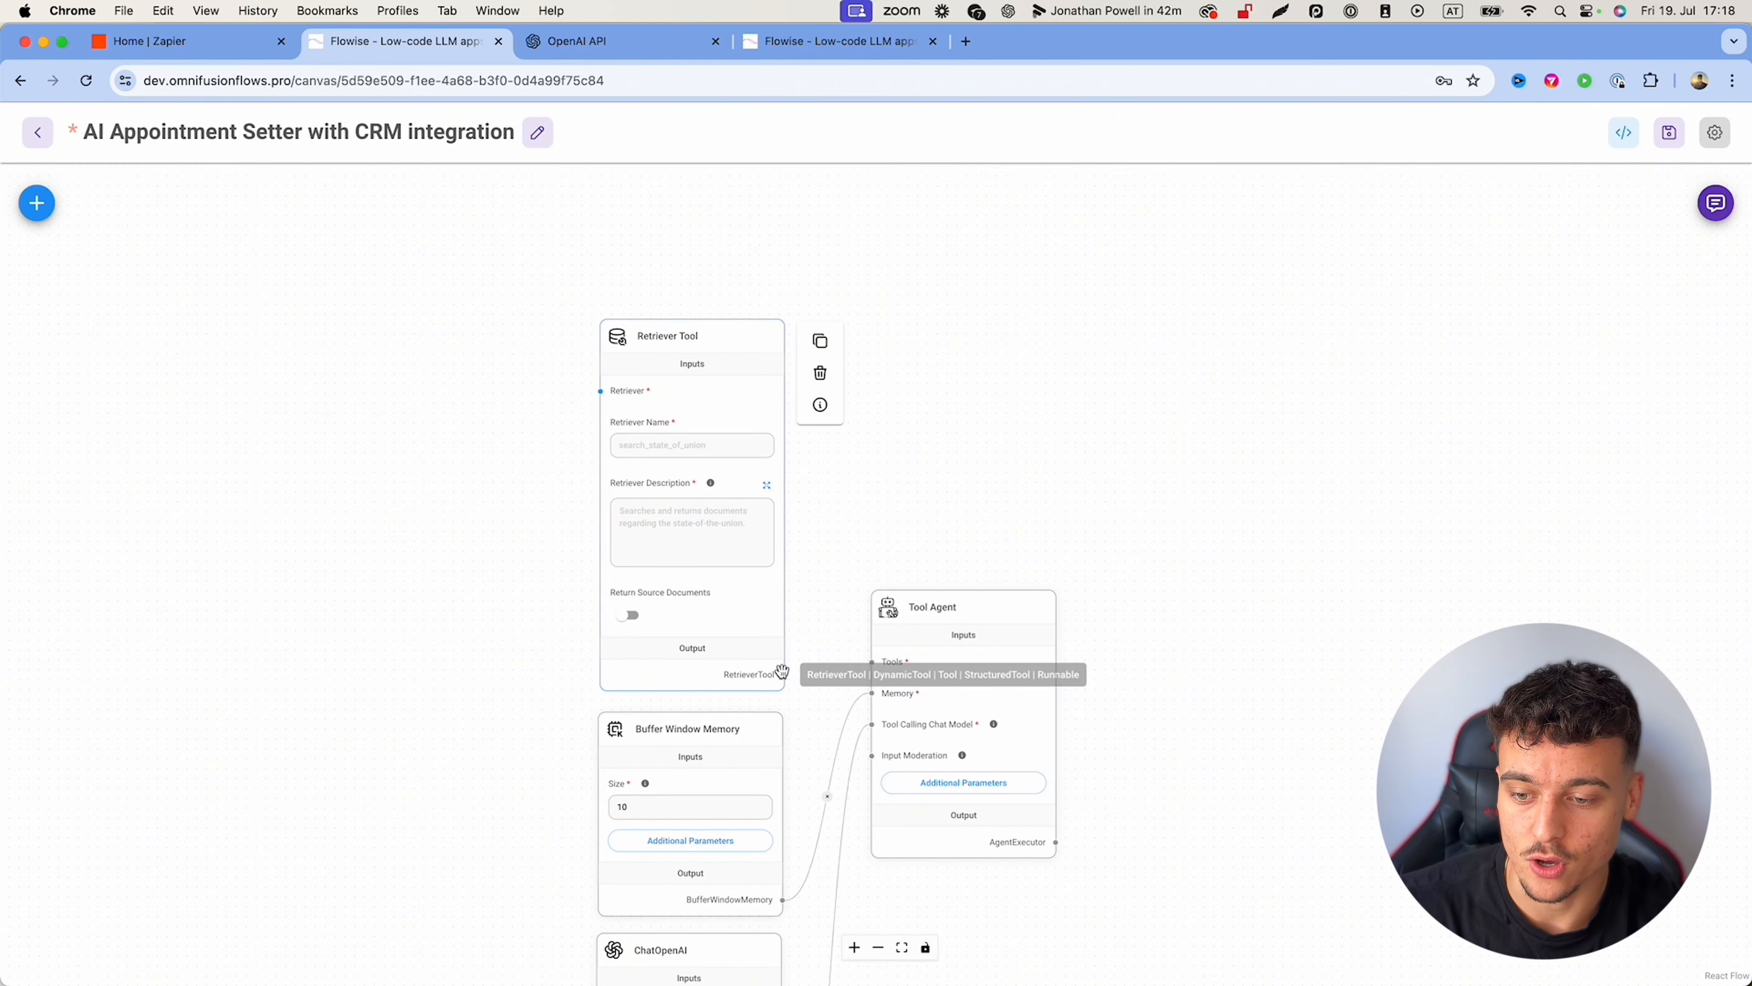
left_click_drag(783, 673, 873, 662)
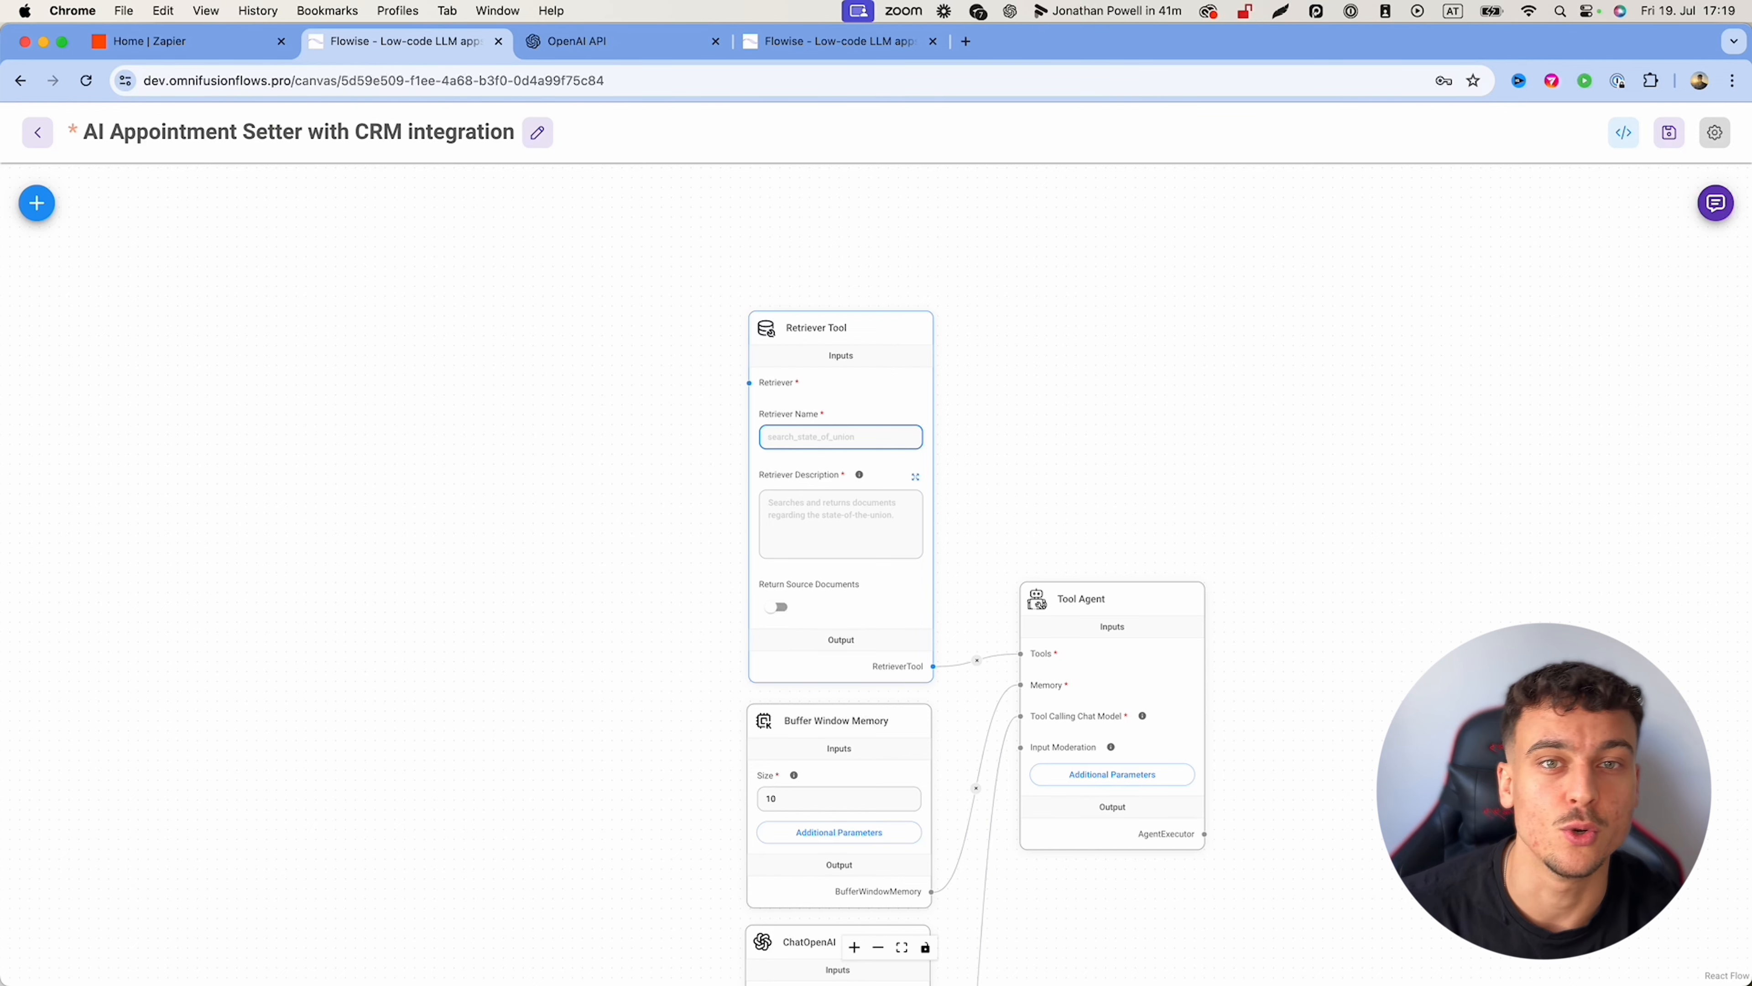
Step: Name the retriever 'faqs' with description 'Use this tool to find answers to frequently asked questions.'
type("f")
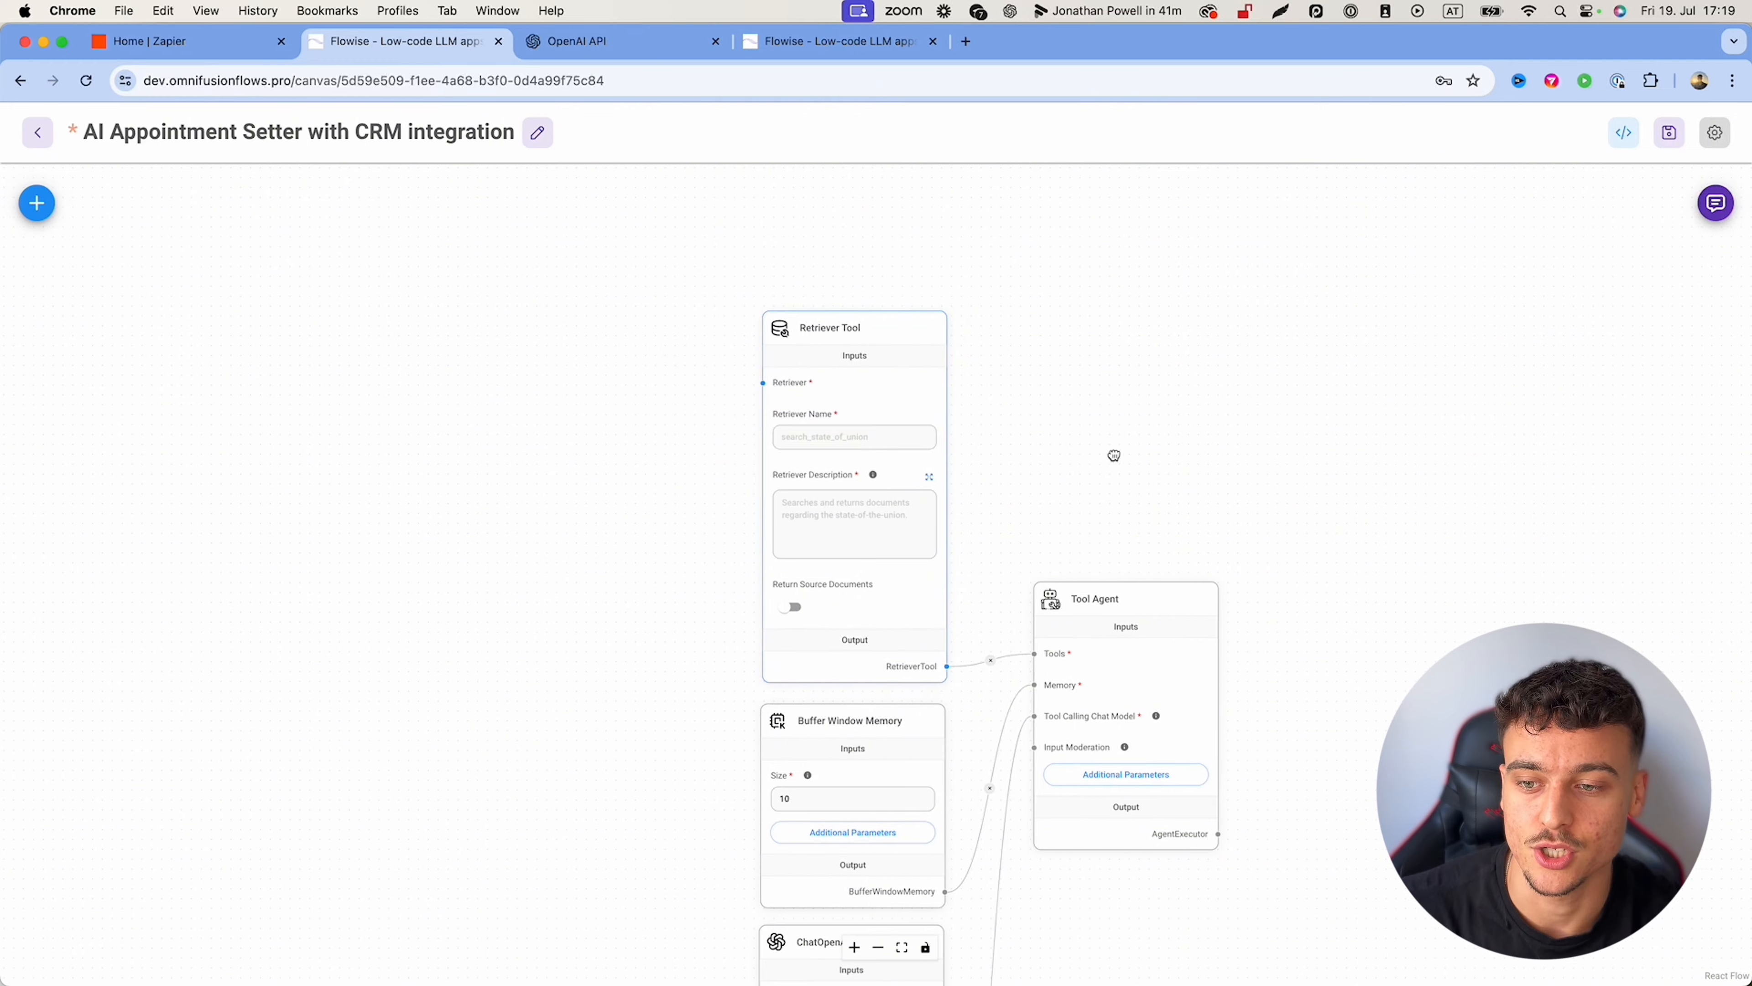
type("aqs")
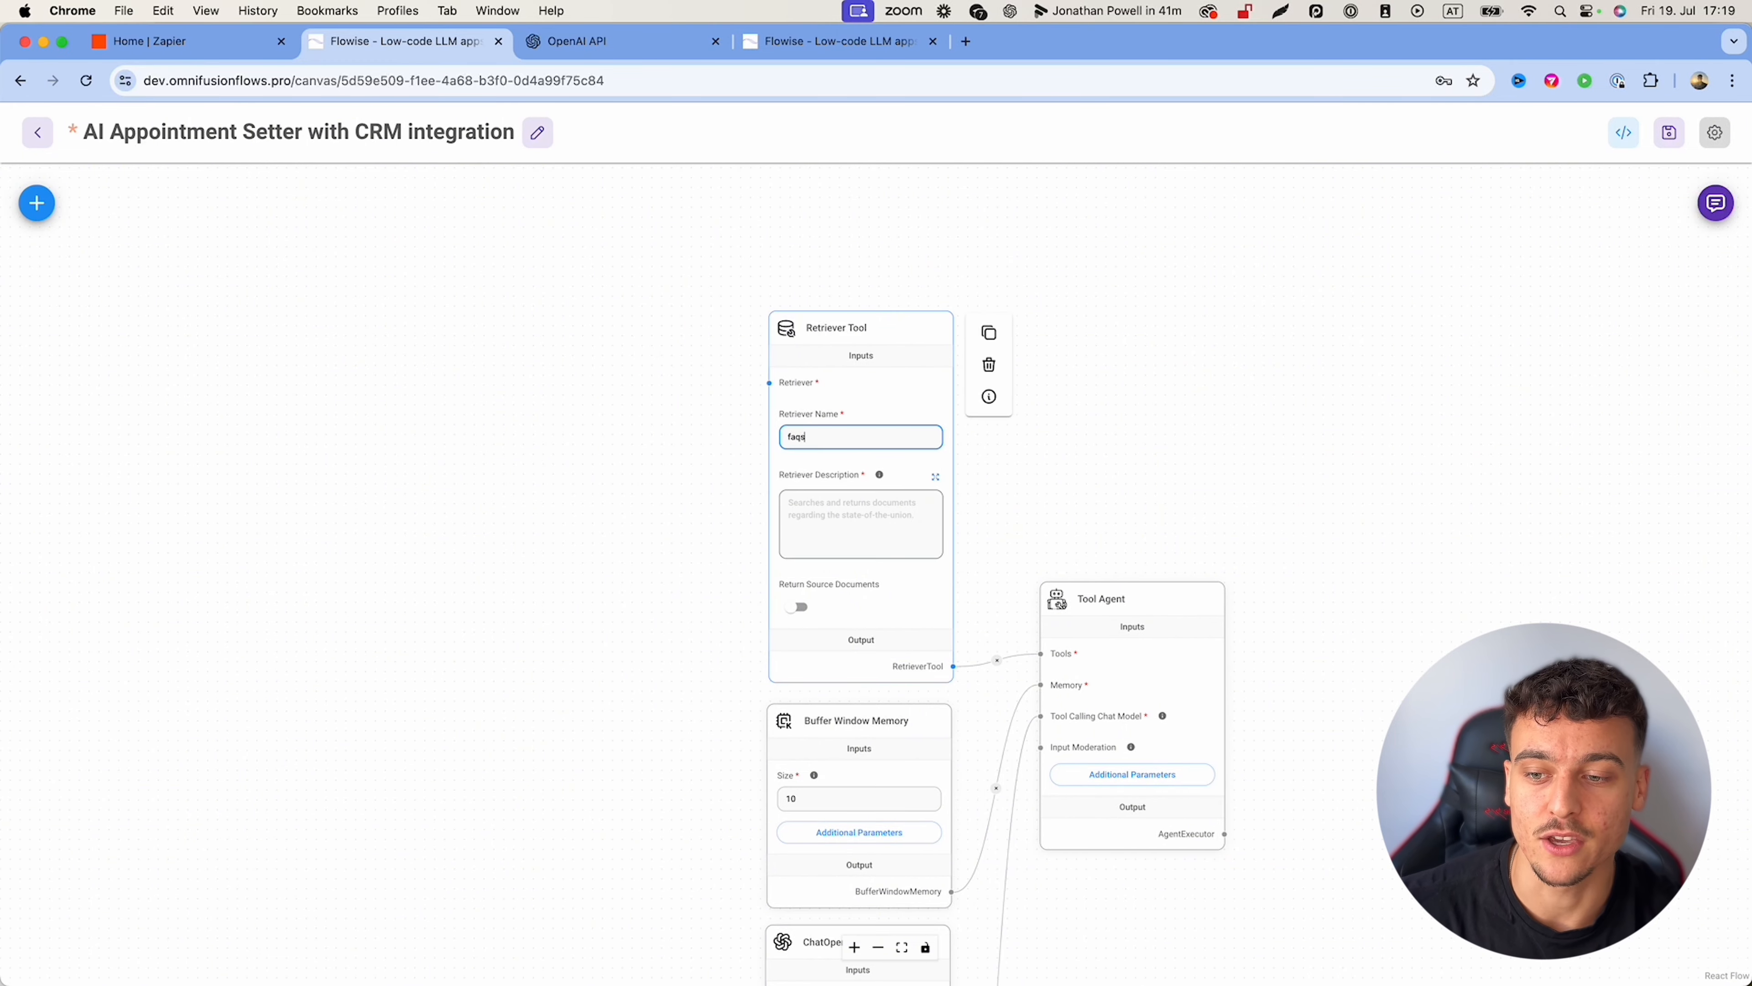
left_click(798, 511)
type("Use this tool to find answe")
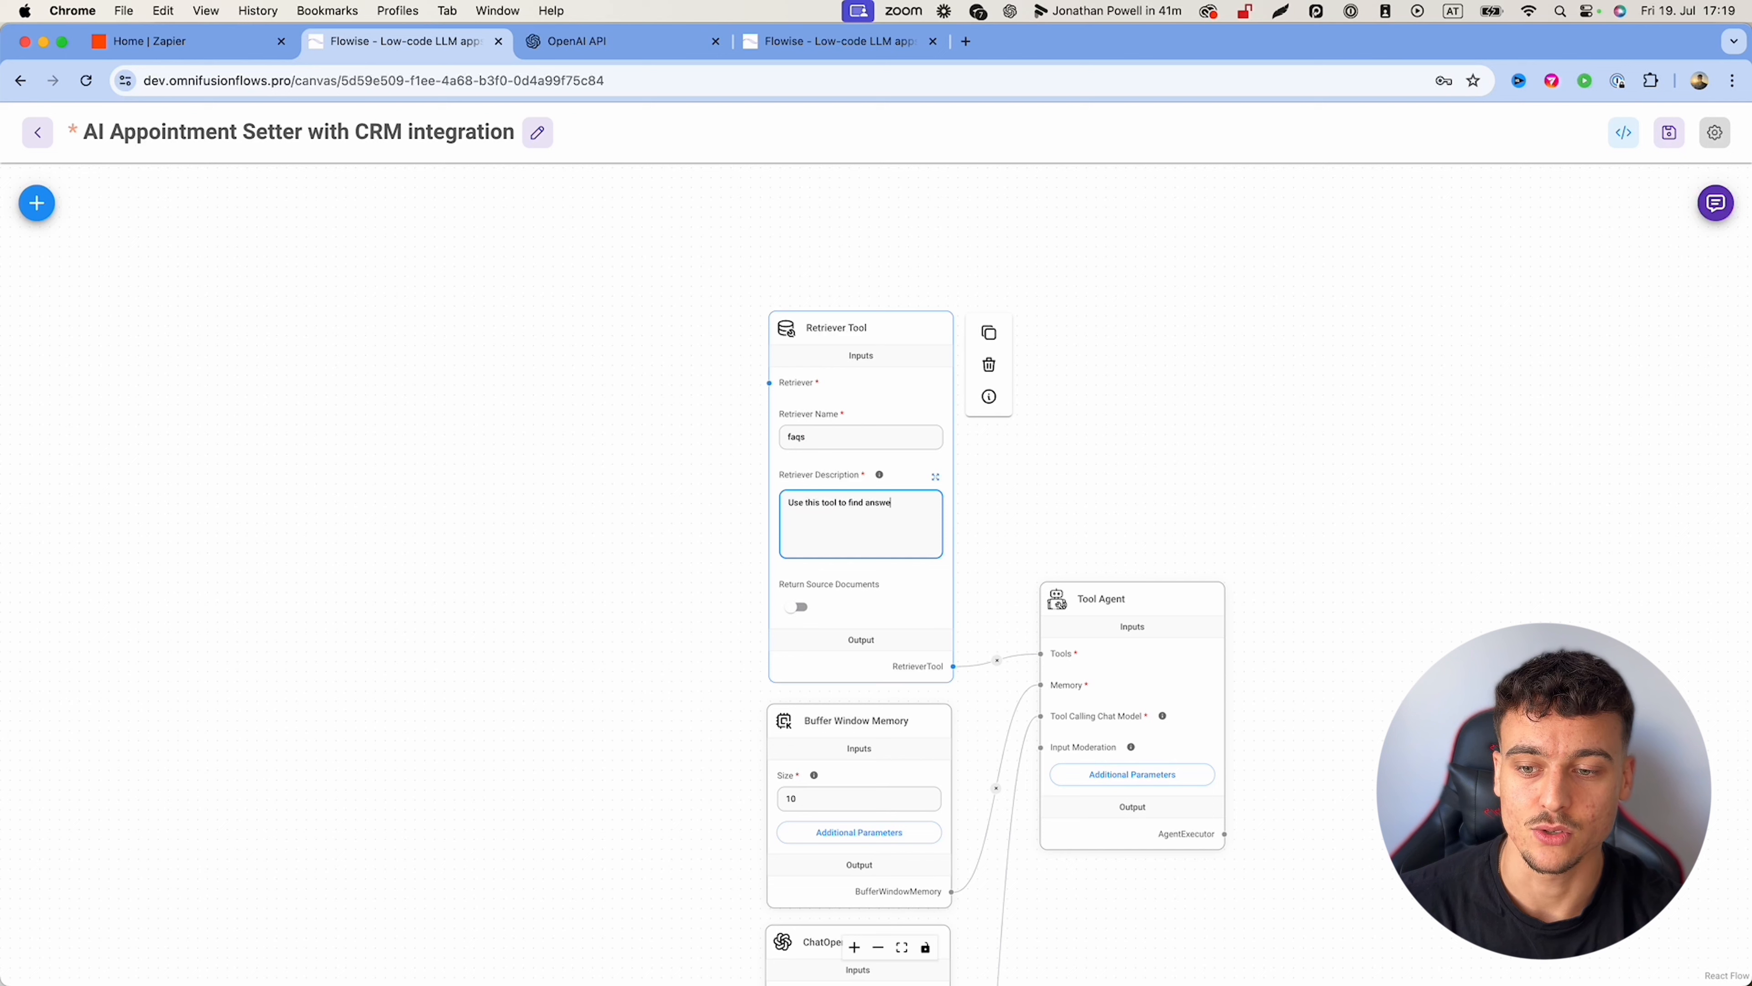
type("rs to frequently asked ")
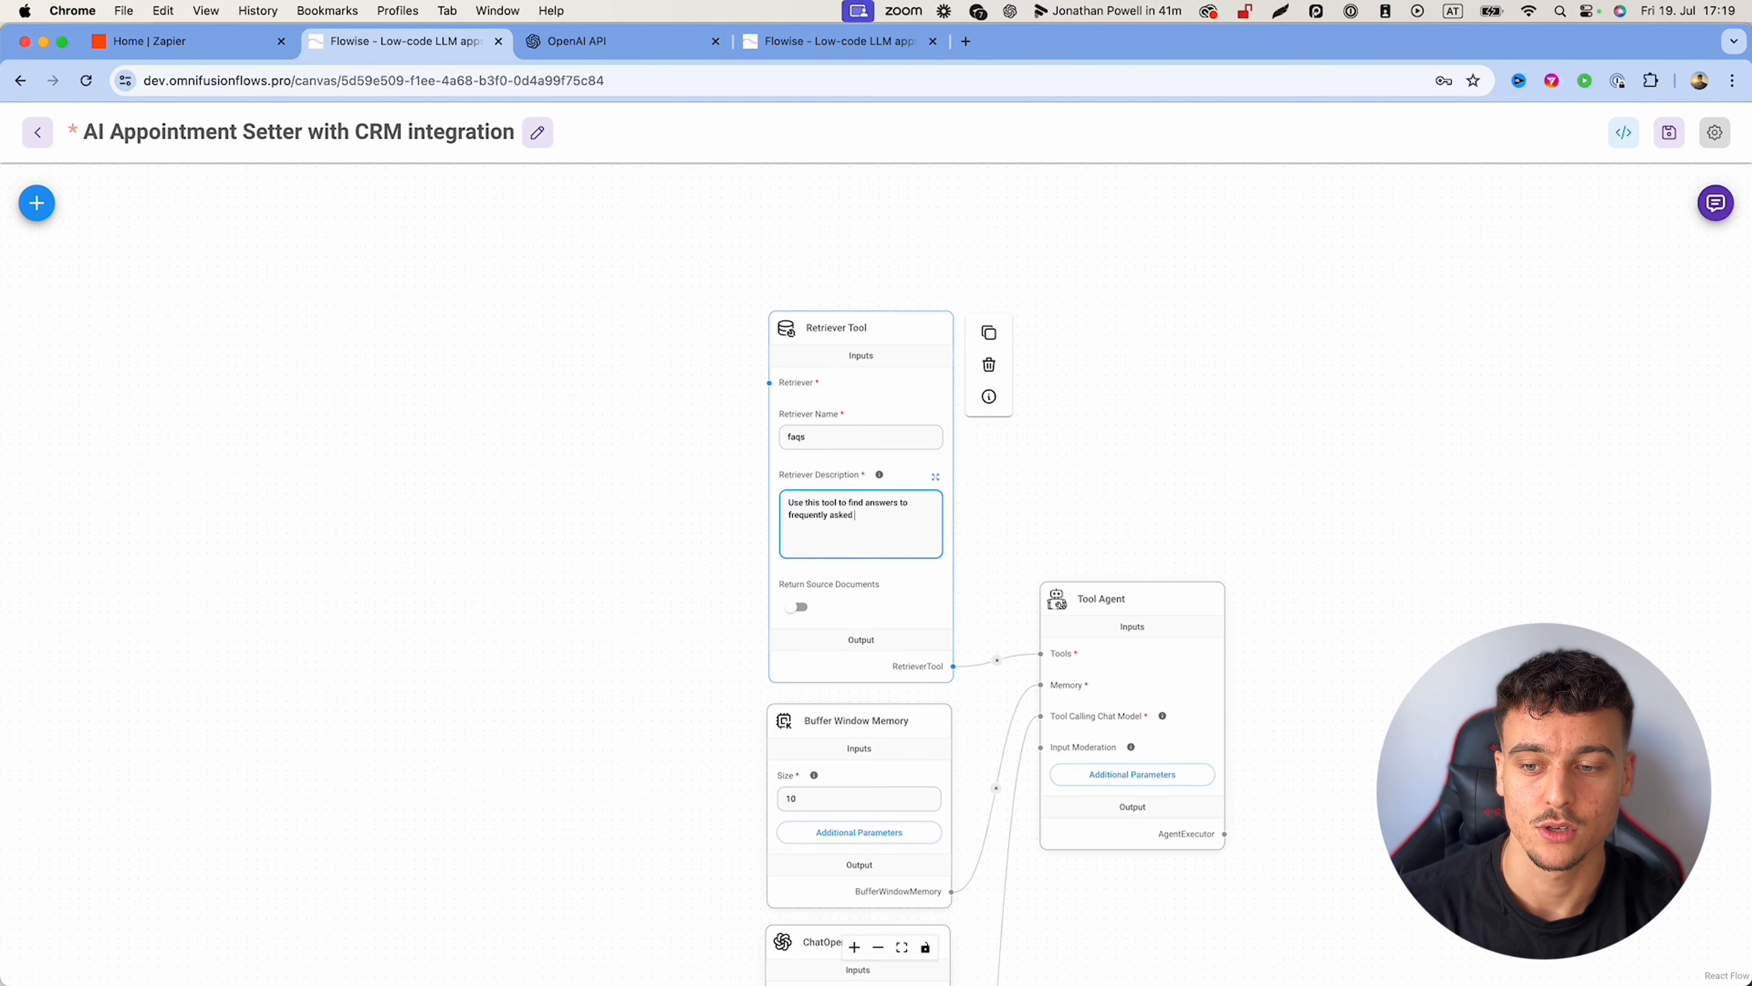
type("questions.")
left_click(416, 335)
Step: Add a Qdrant vector store node and connect it to the Retriever Tool's Retriever input
left_click(36, 203)
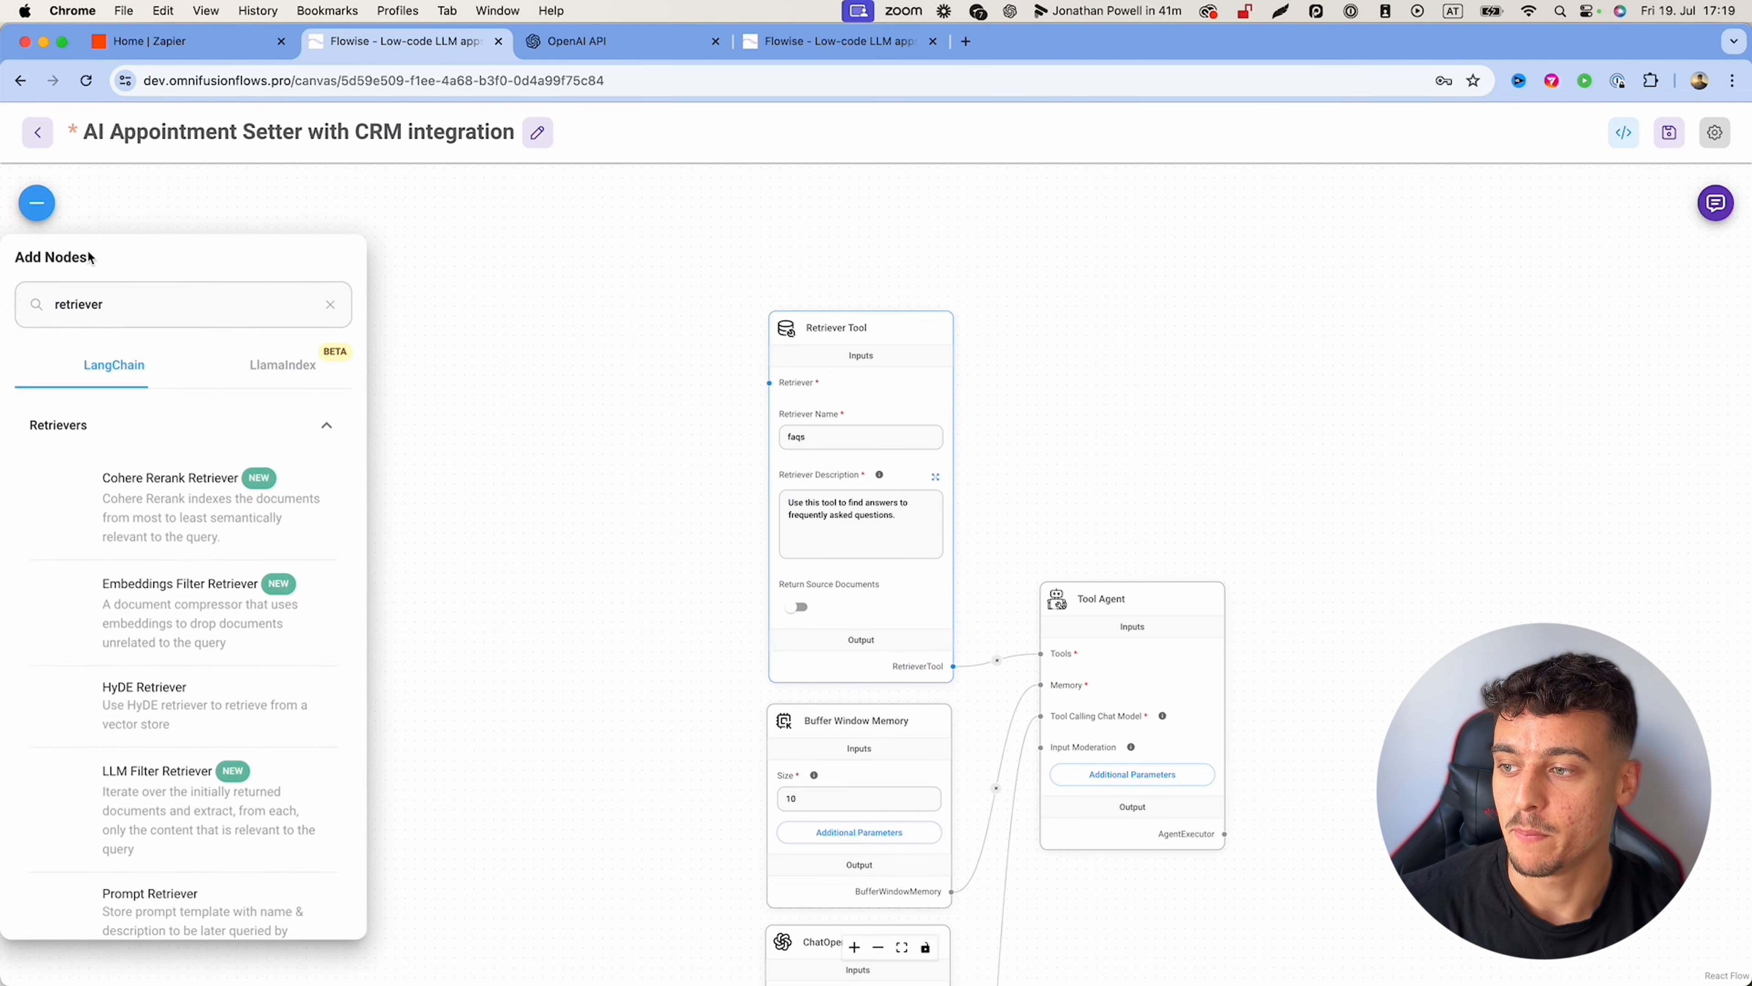
double_click(99, 311)
type("qdrant")
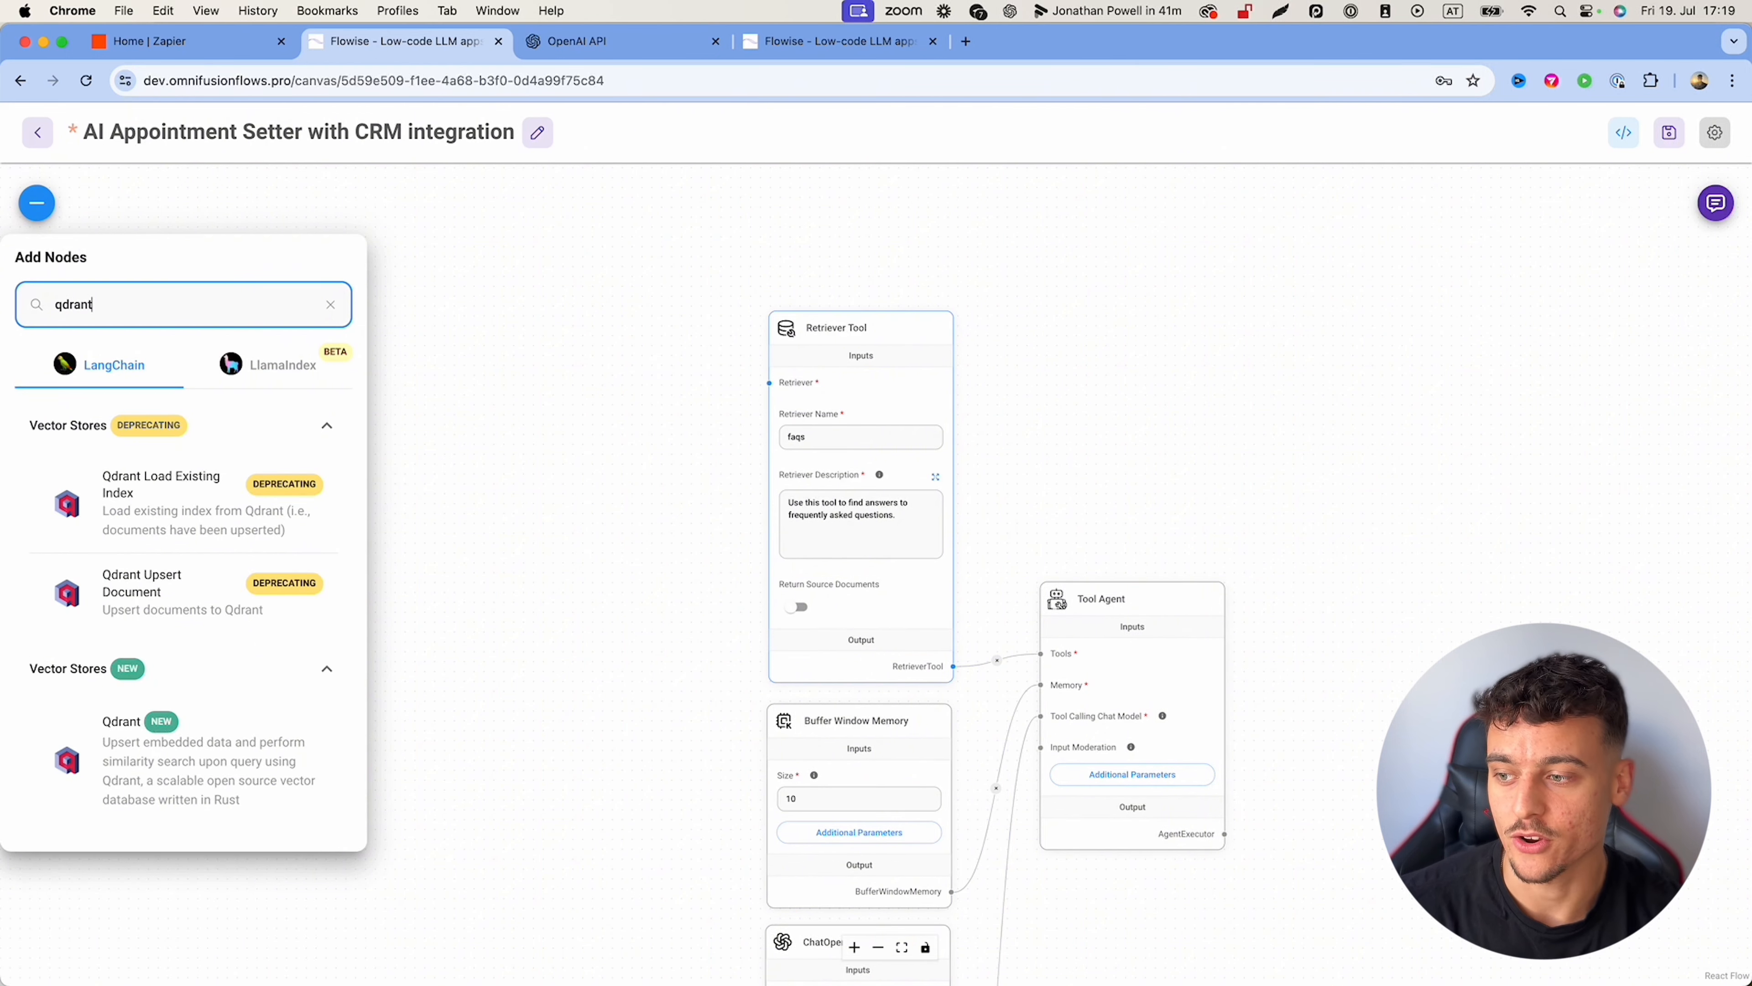
left_click_drag(132, 753, 586, 289)
left_click_drag(680, 652, 770, 383)
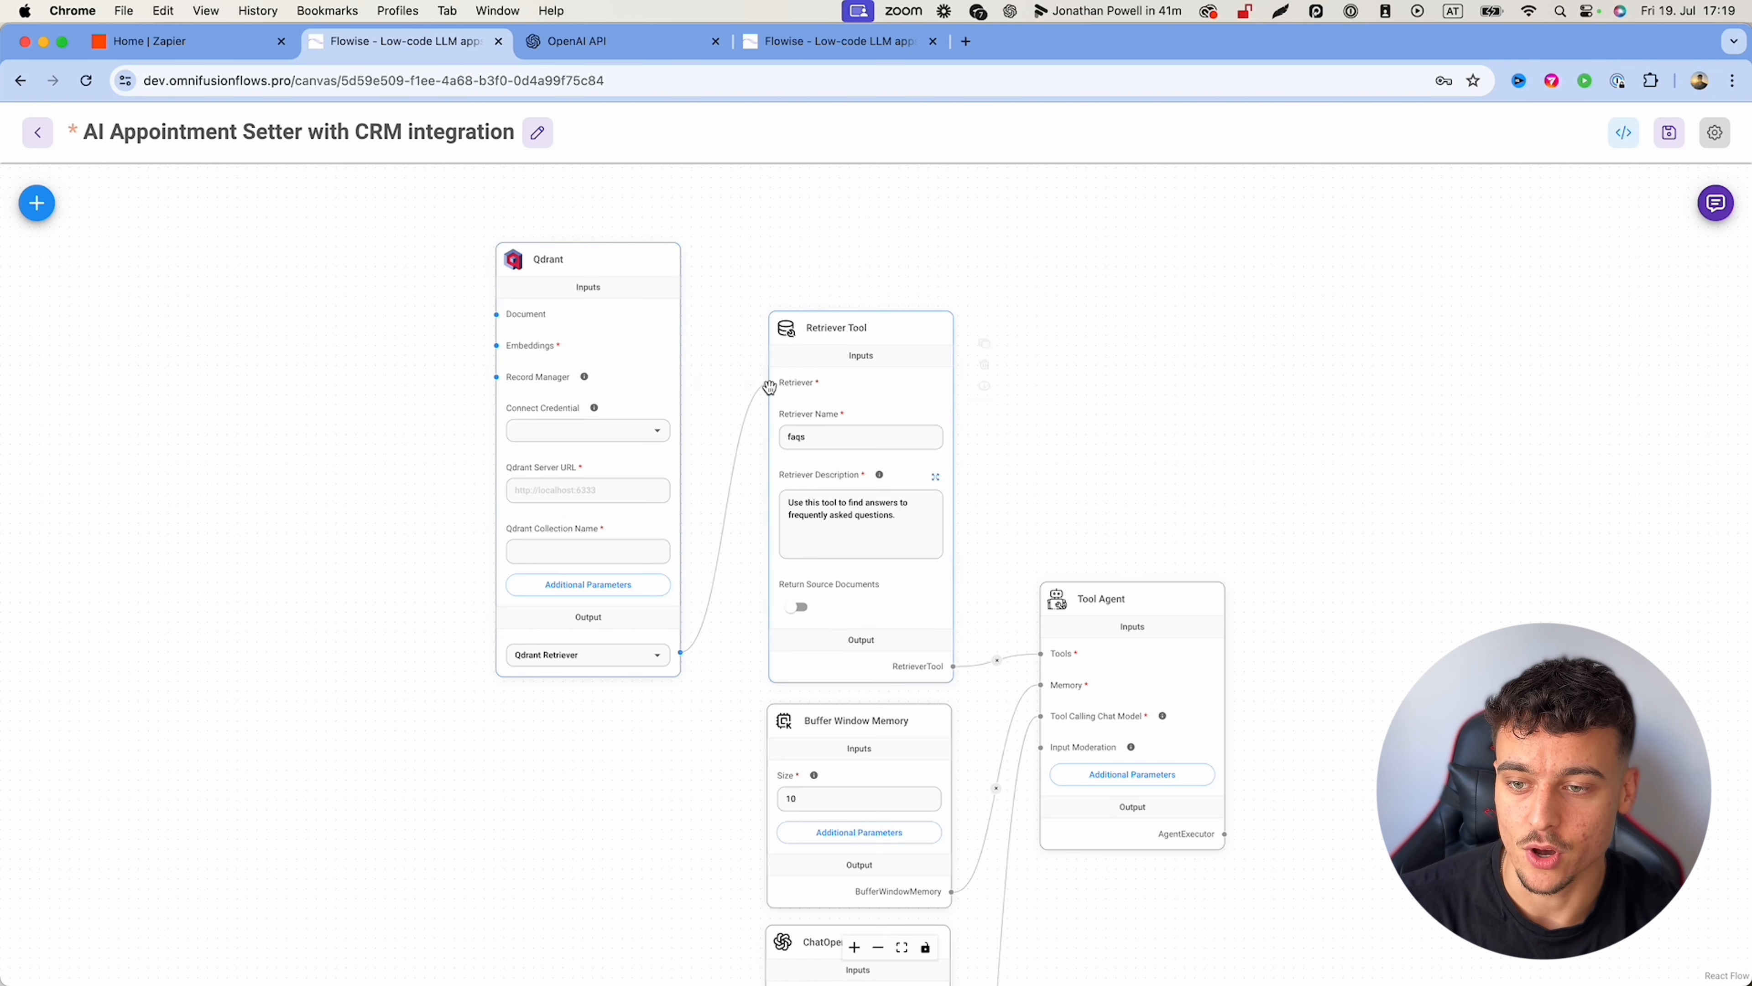
left_click_drag(615, 265, 643, 265)
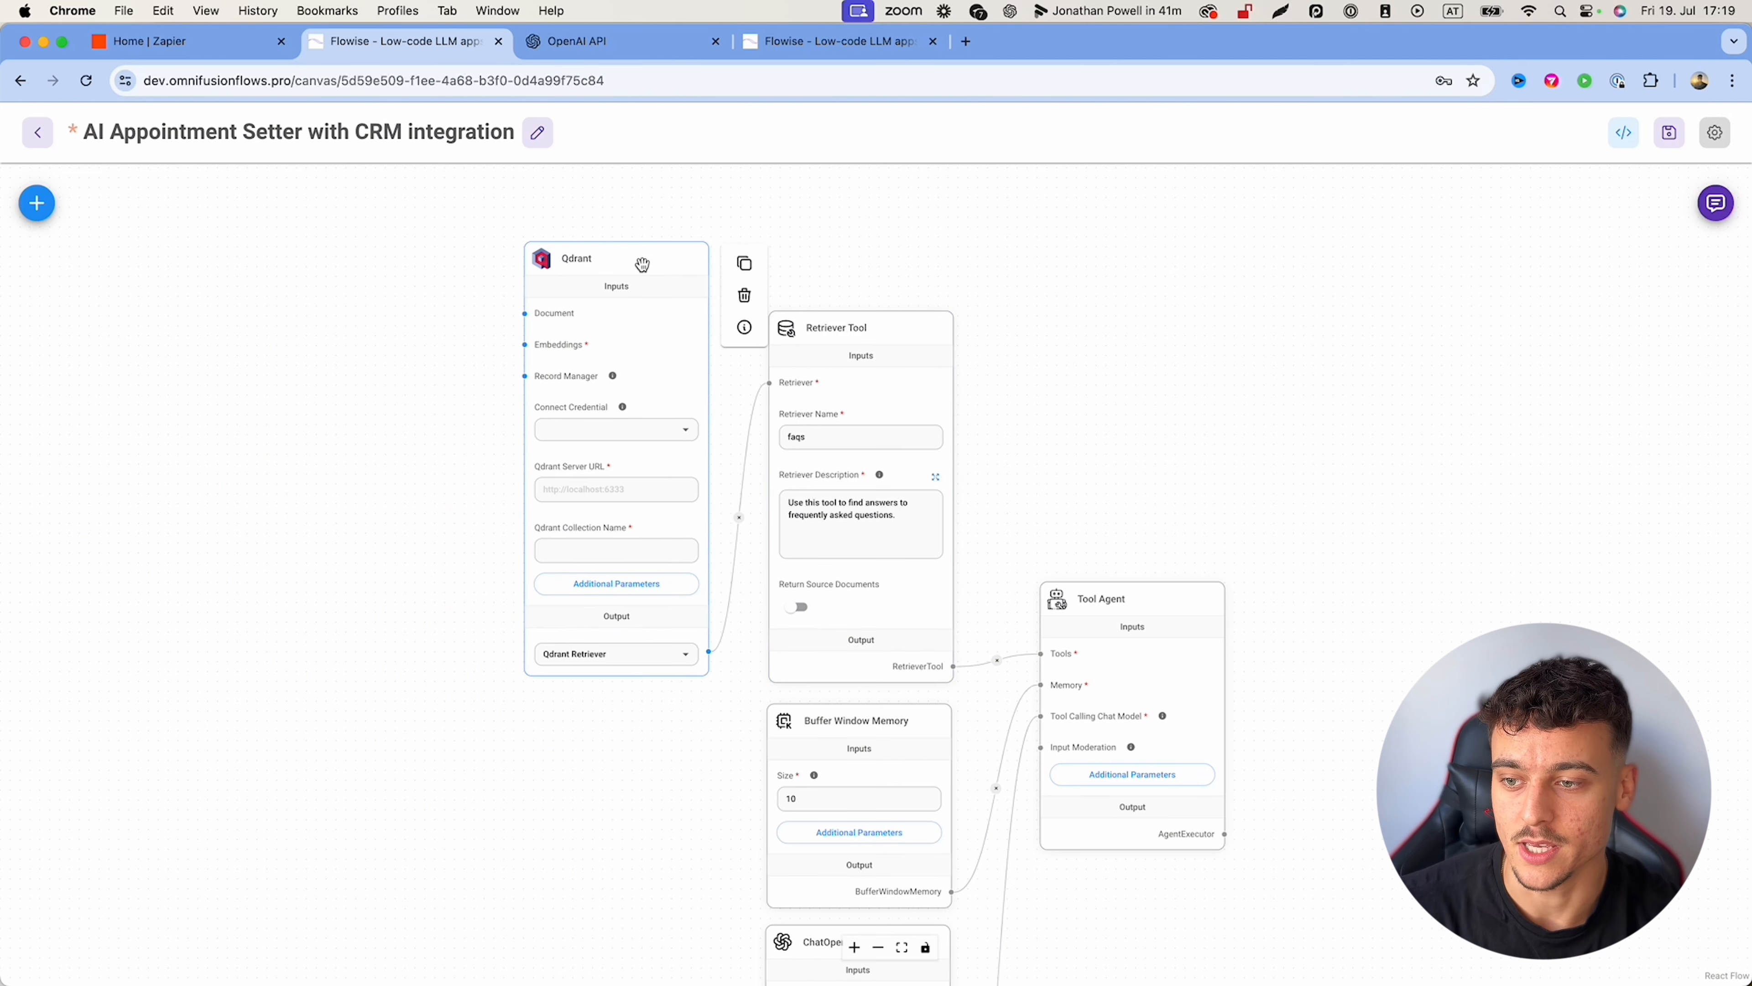
left_click_drag(780, 224, 799, 246)
left_click(968, 42)
Step: Go to qdrant.tech, sign in to Qdrant Cloud and start a new cluster from Clusters
type("qdran")
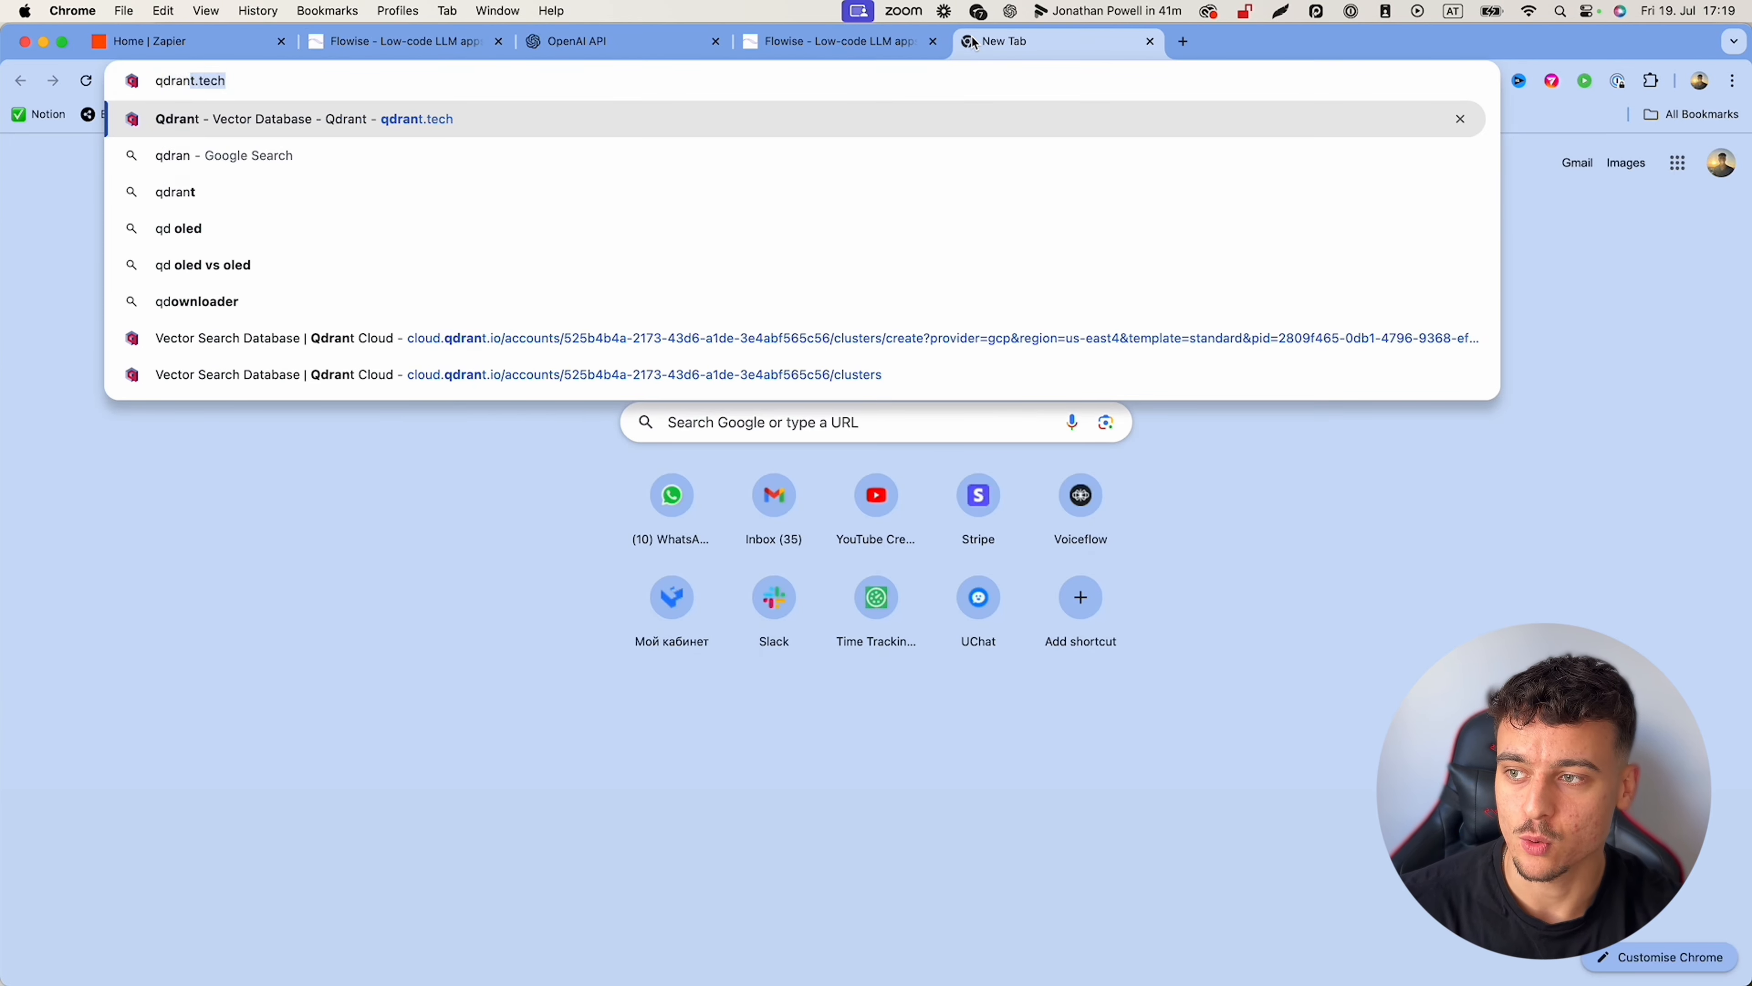
key("Return")
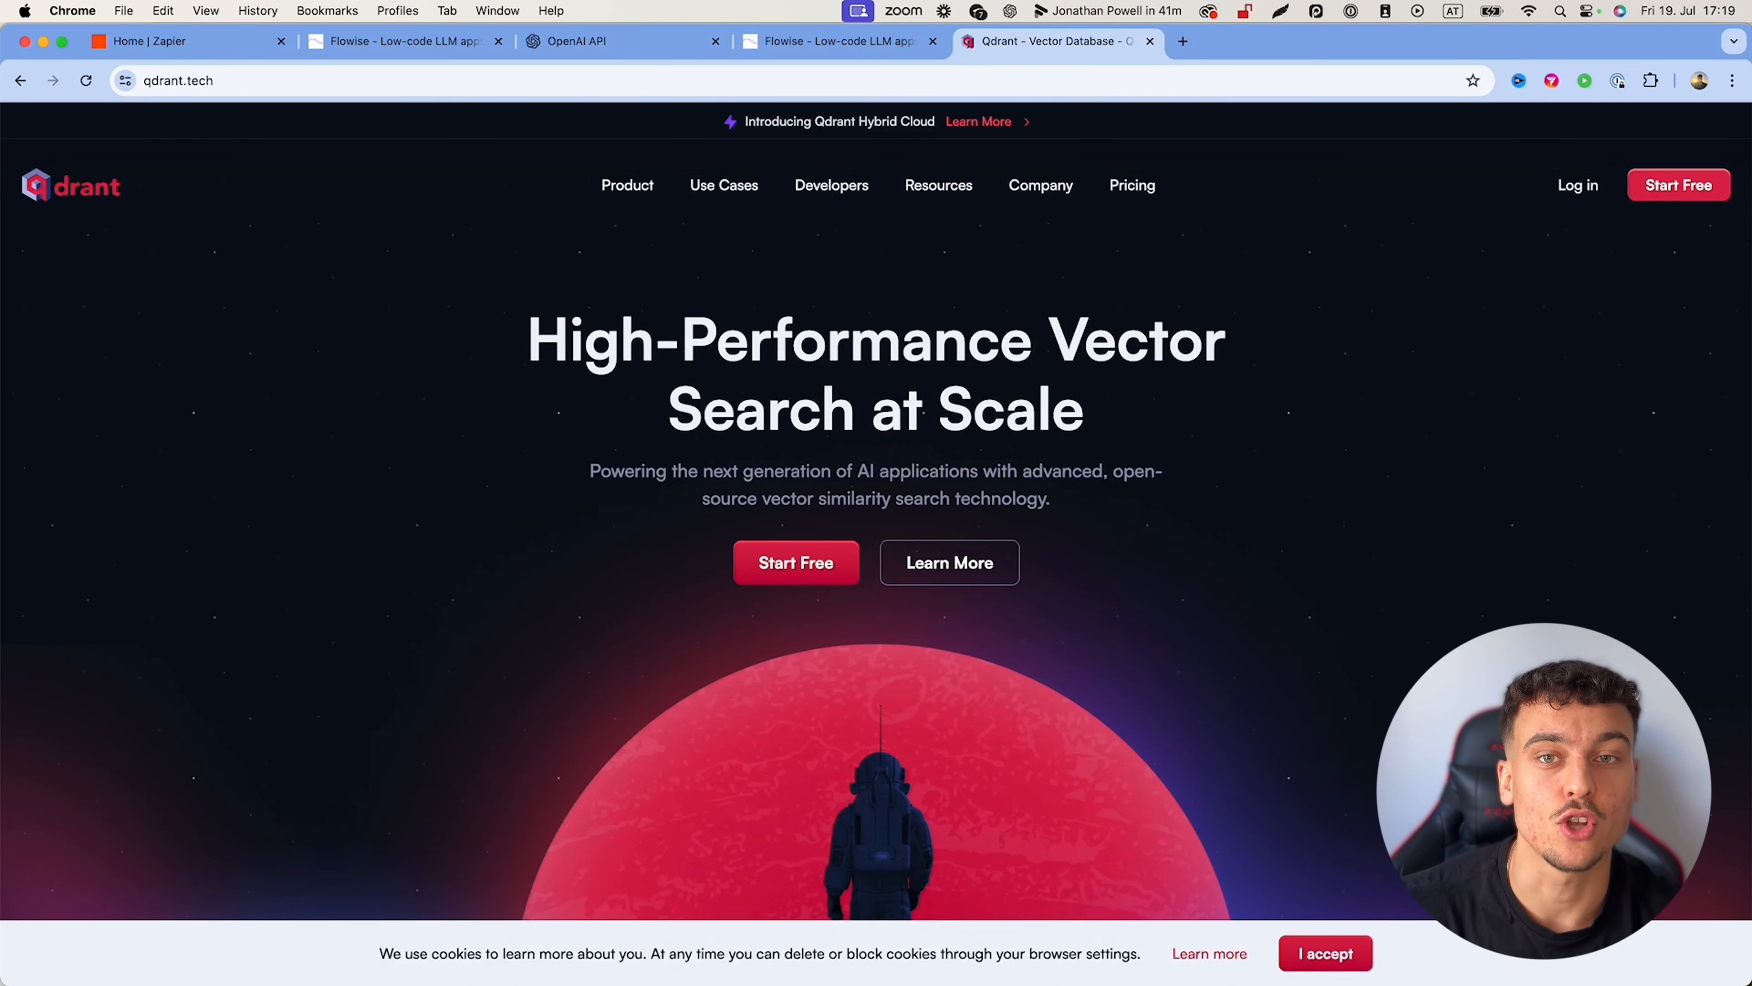
left_click(1587, 185)
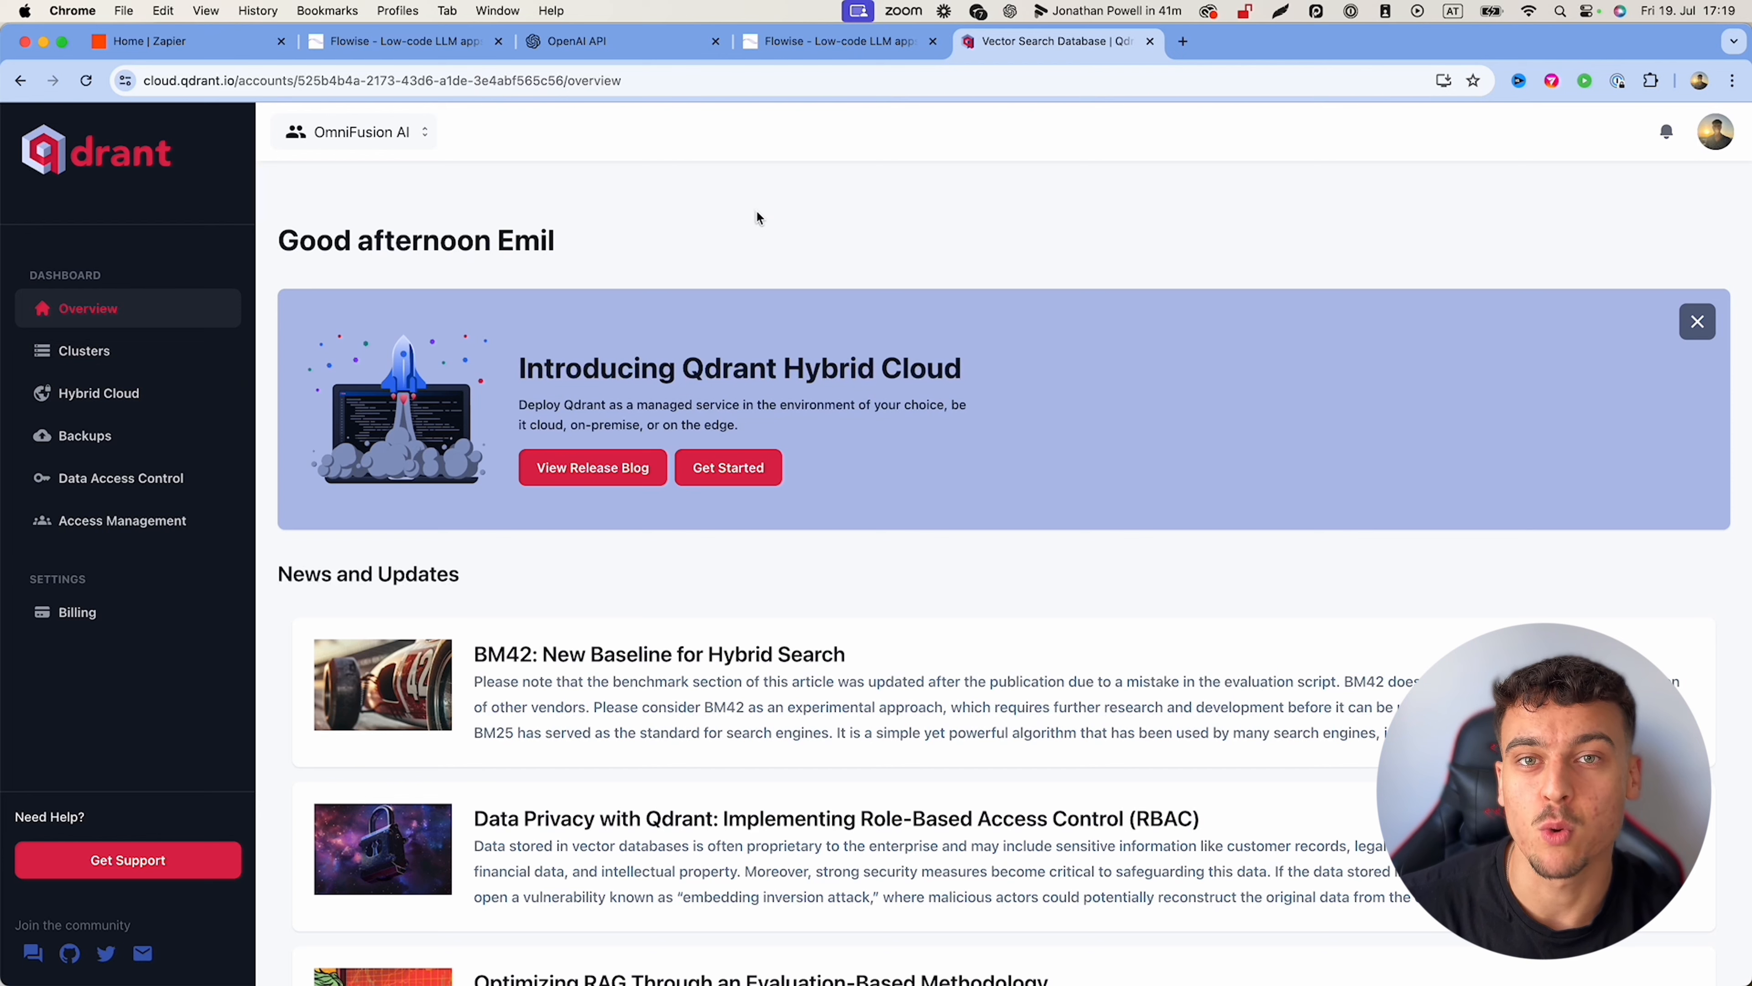
left_click(103, 350)
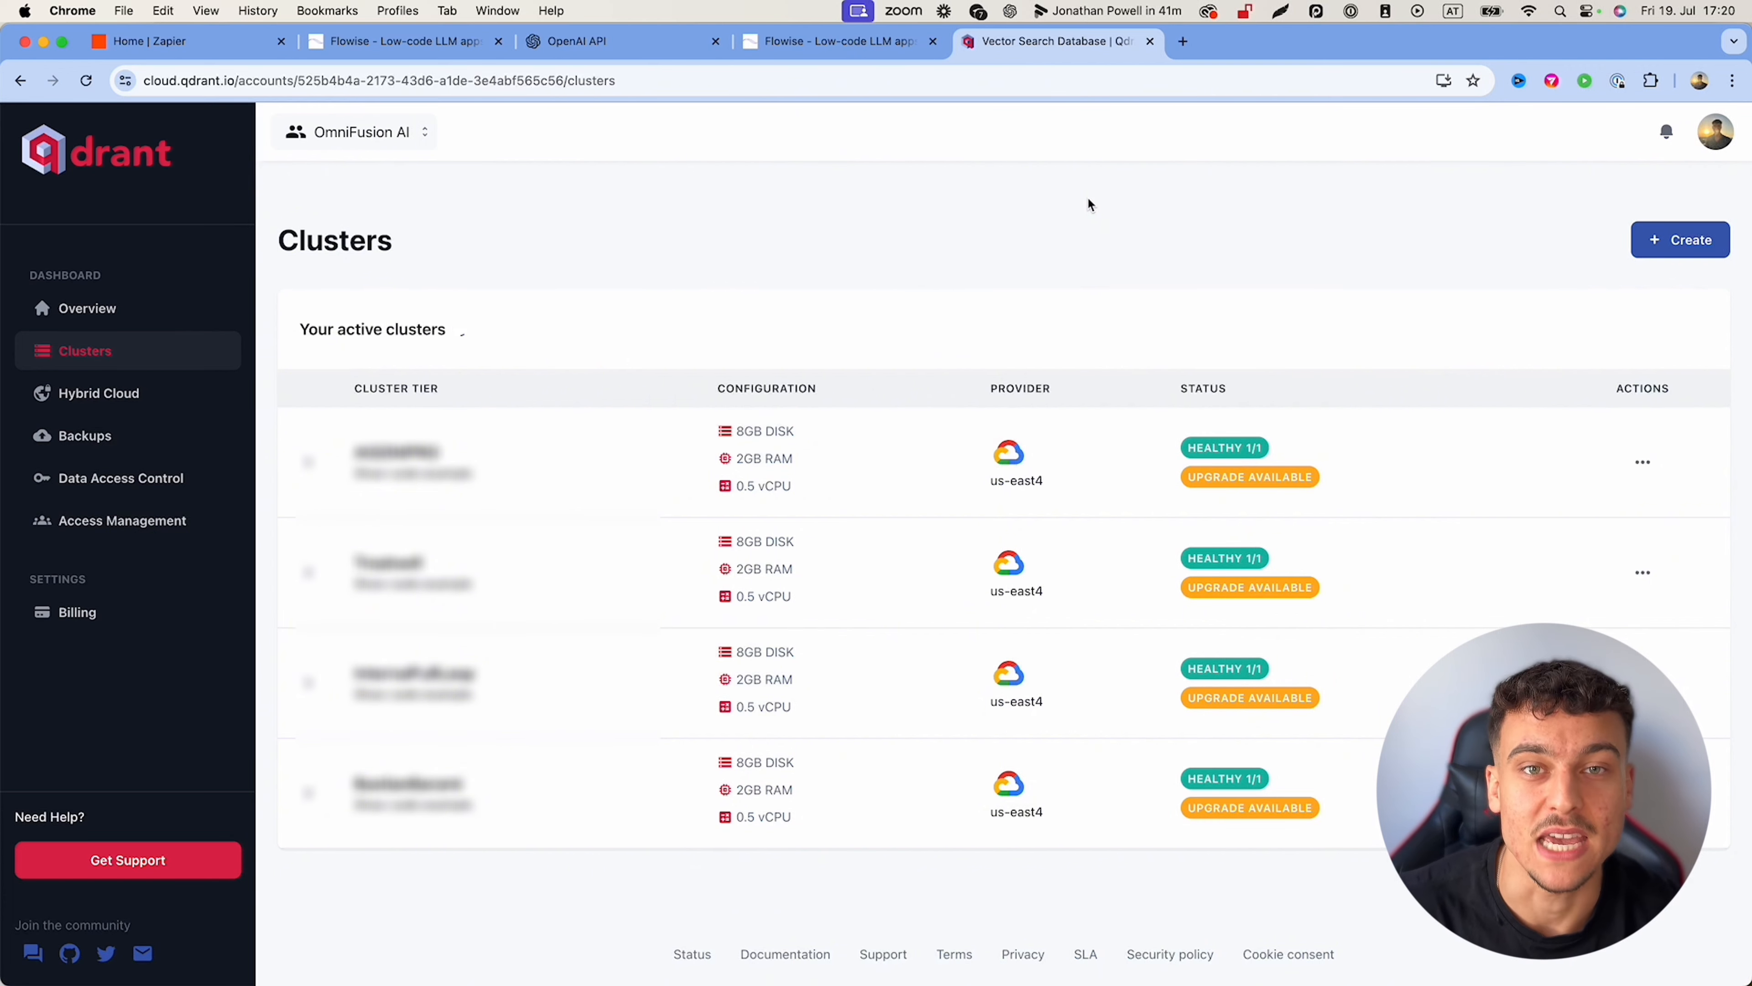
left_click(1709, 240)
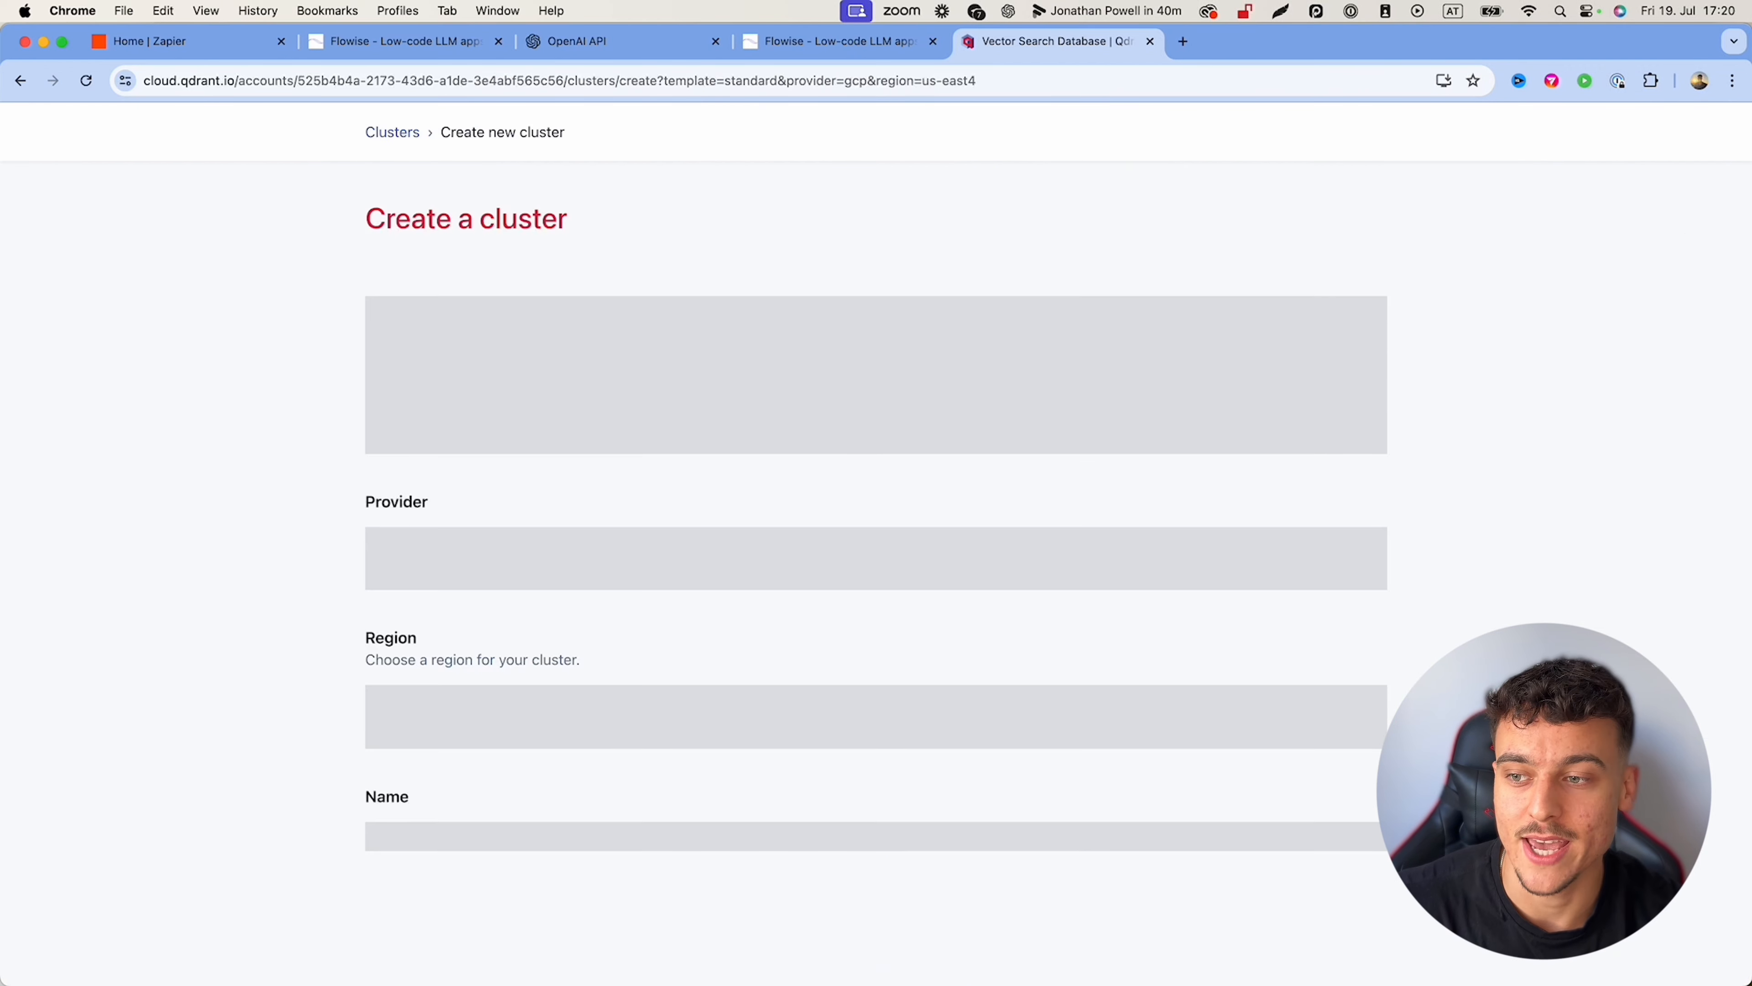
Step: Create a free-tier cluster named appointmentsettertutorial
left_click(456, 311)
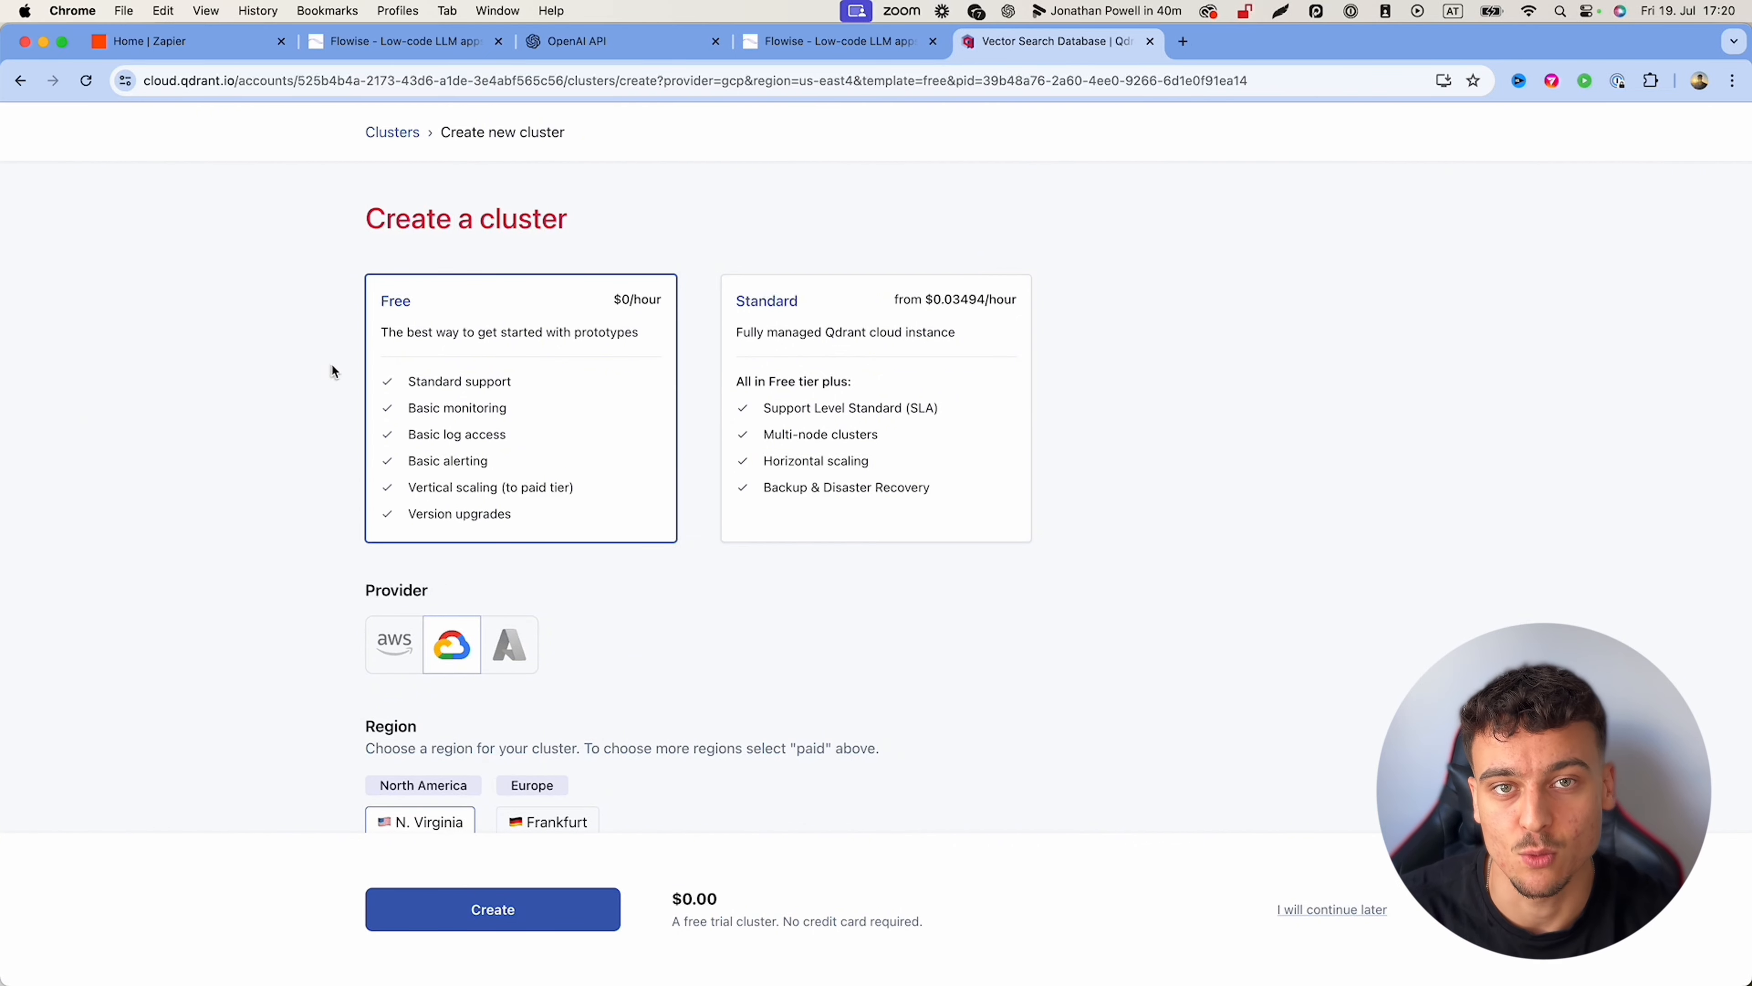
scroll(243, 536, "down", 5)
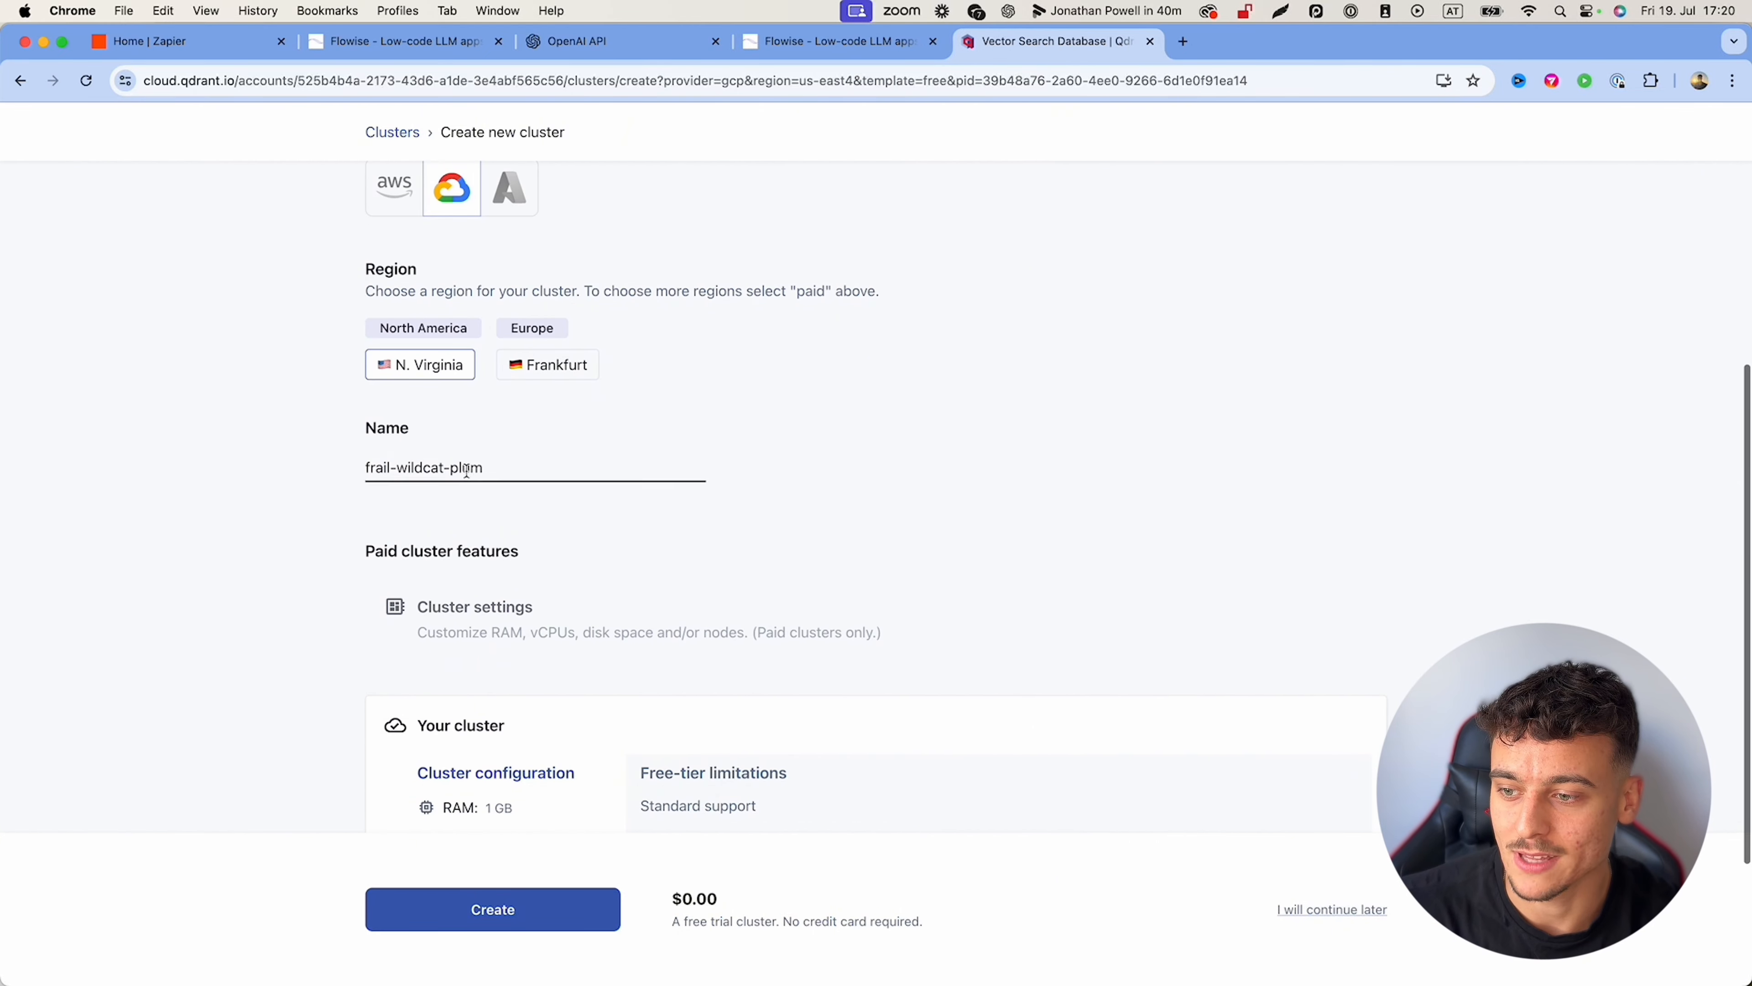
left_click(485, 468)
key("super+a")
key("BackSpace")
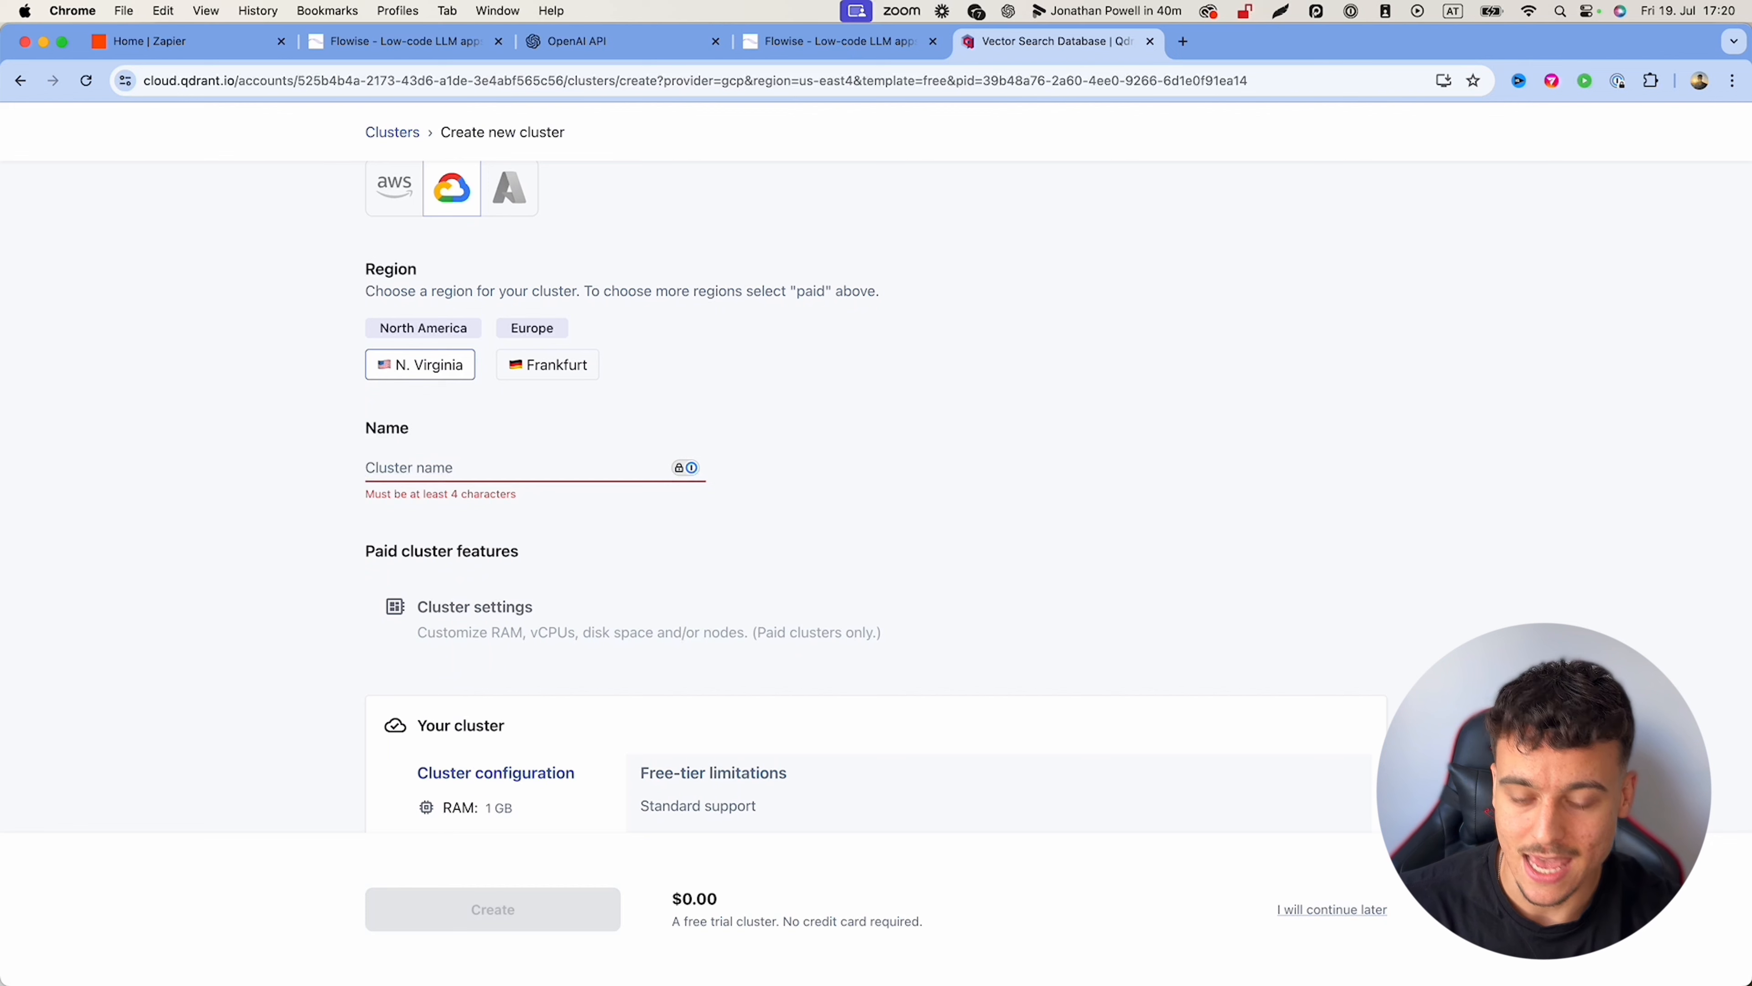
type("appoin")
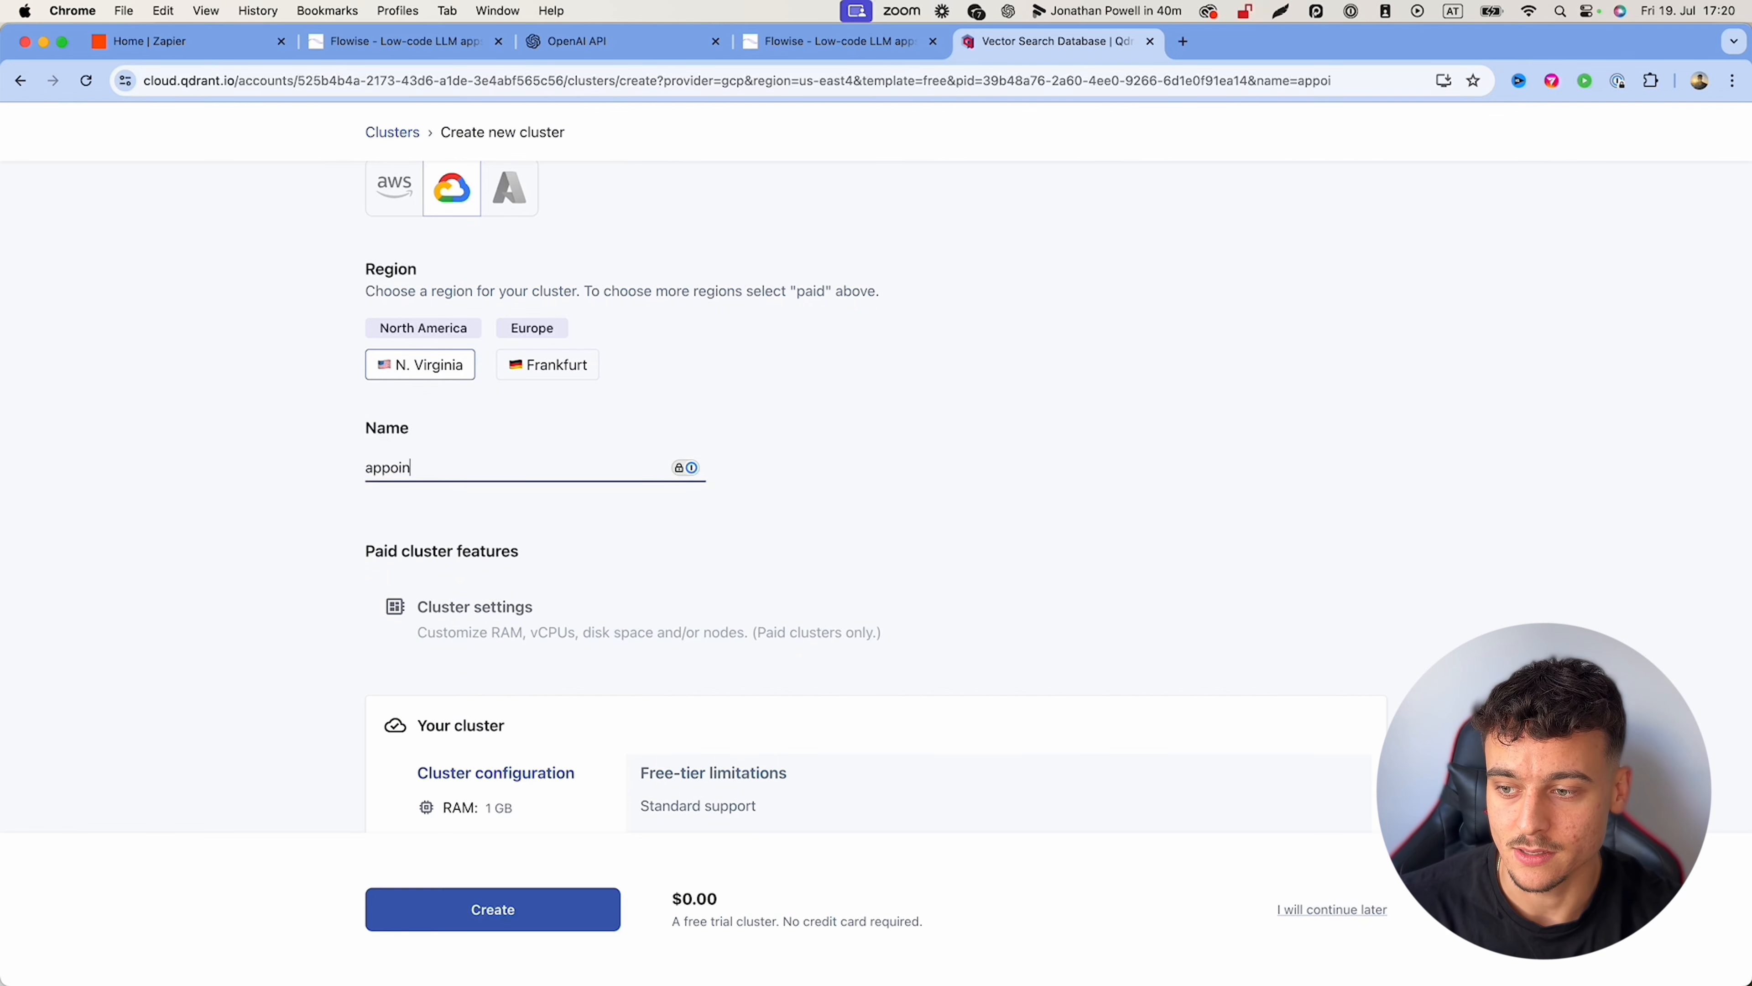
type("tmentsettertutorial")
scroll(1283, 580, "down", 3)
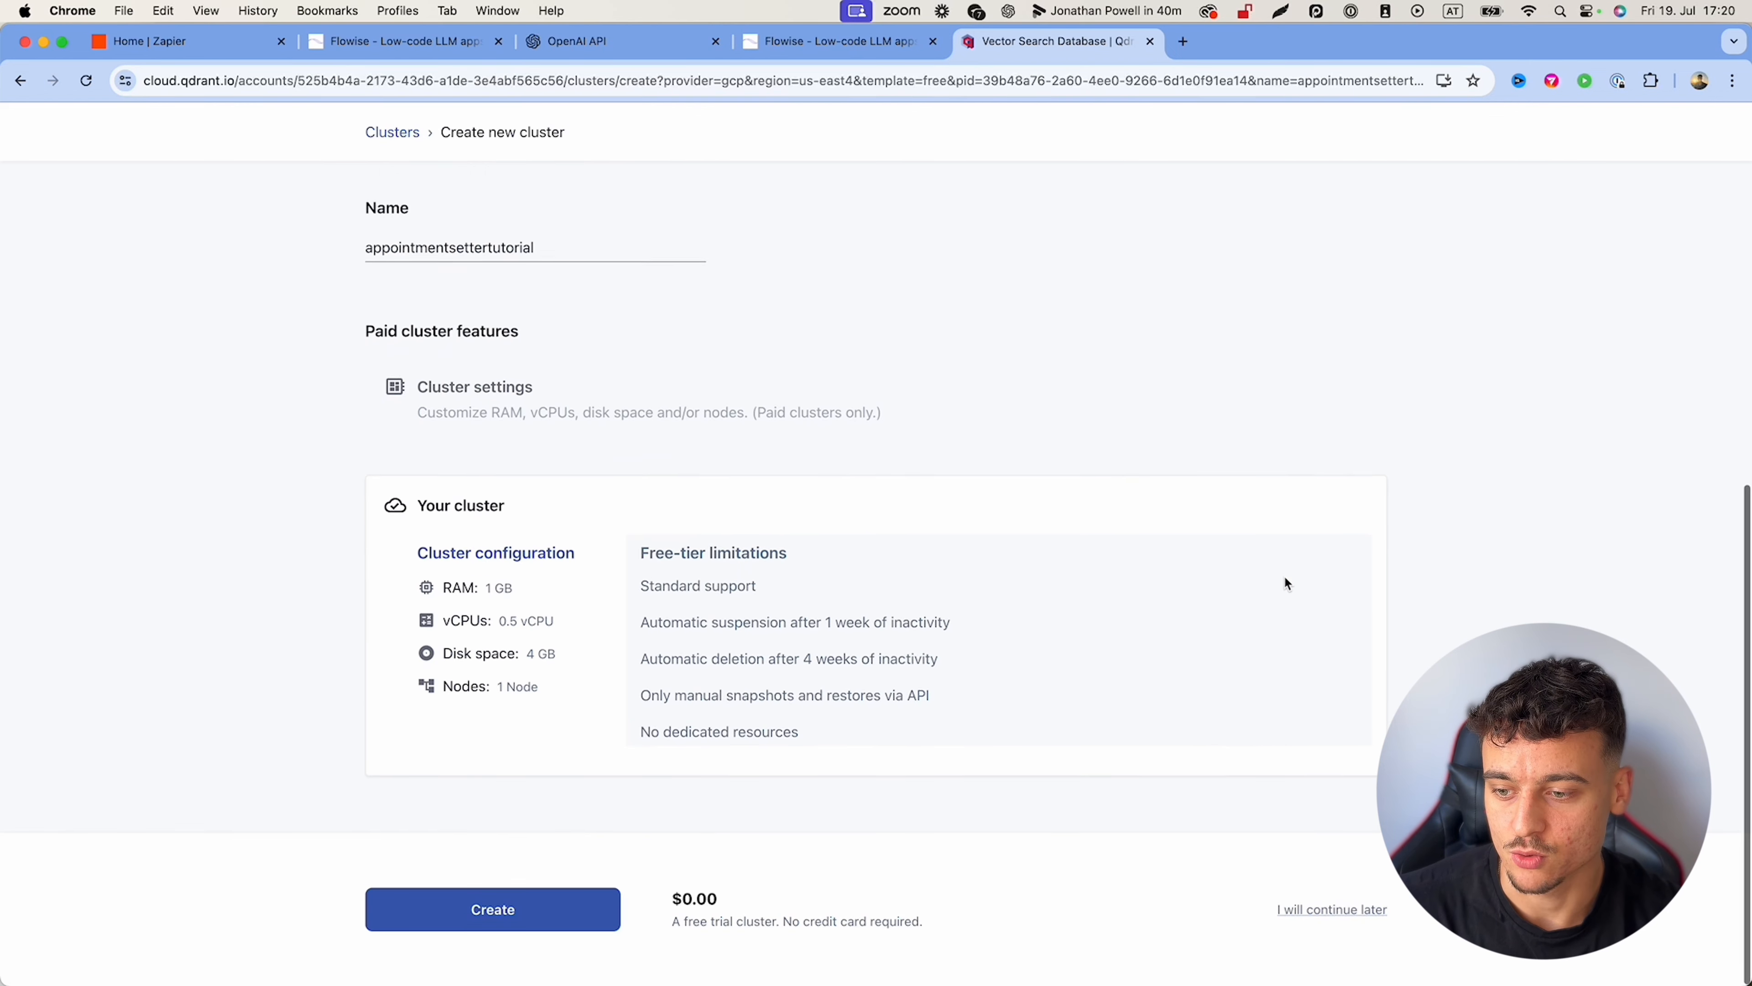
left_click(519, 914)
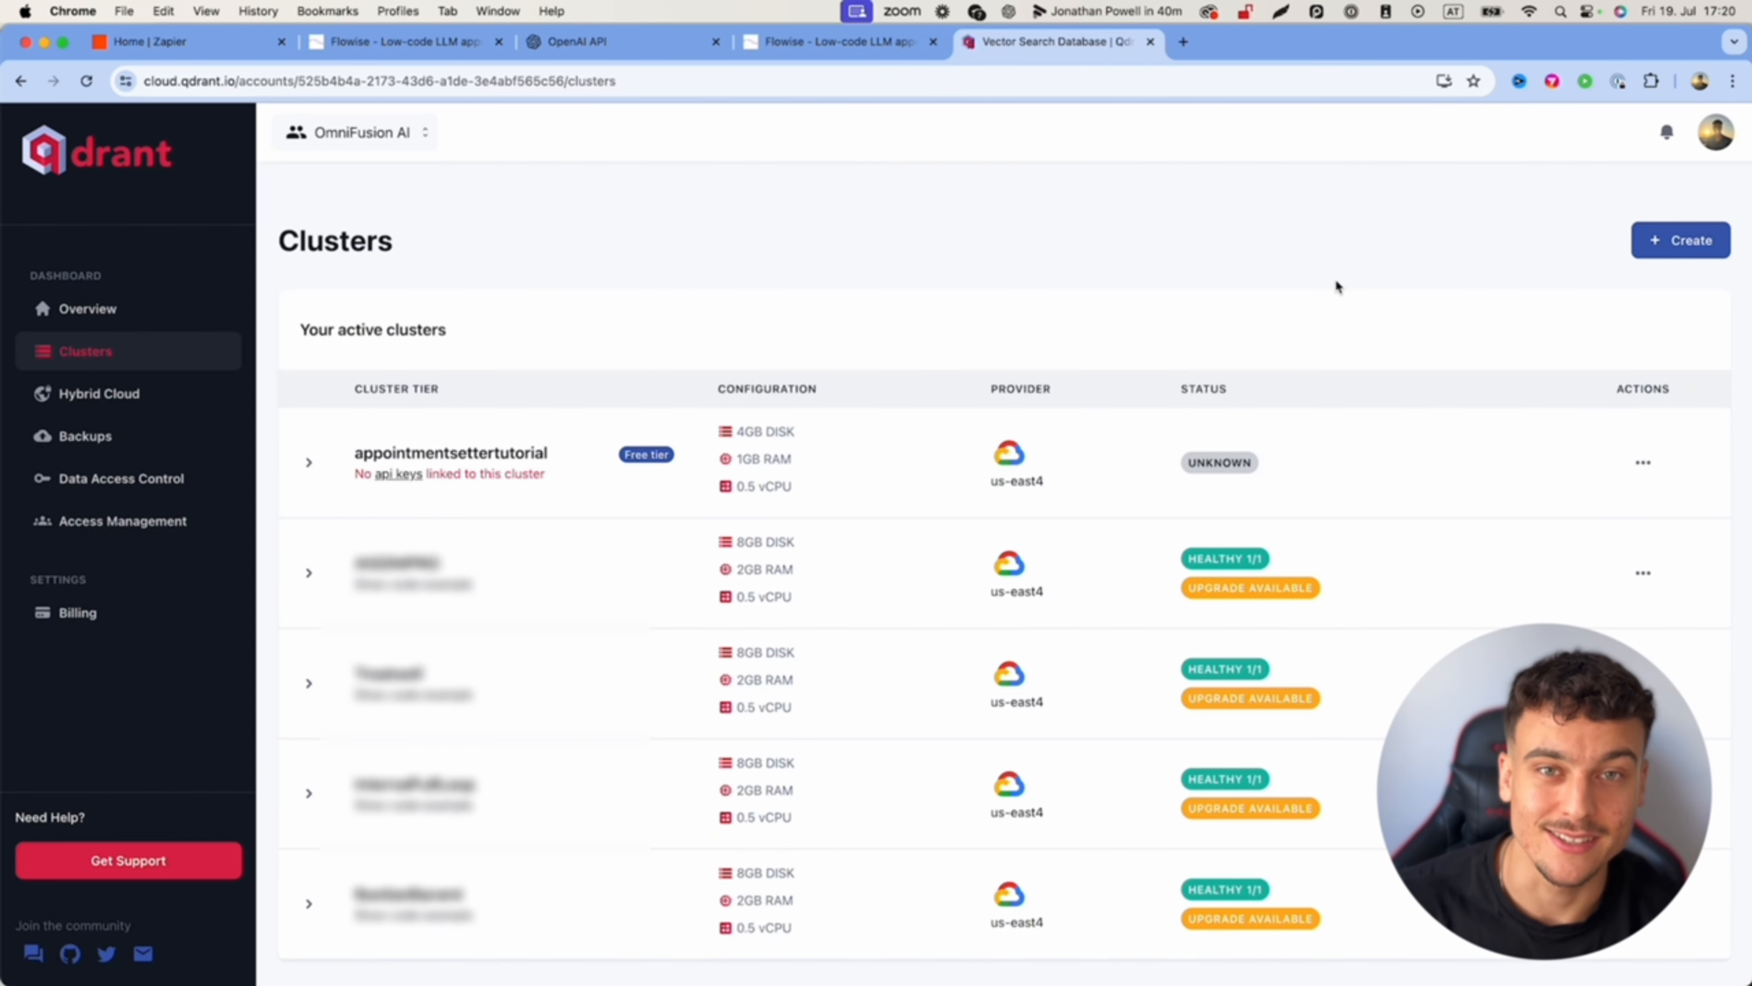
Step: Copy the new cluster's URL and return to the Flowise chatflow
left_click(306, 463)
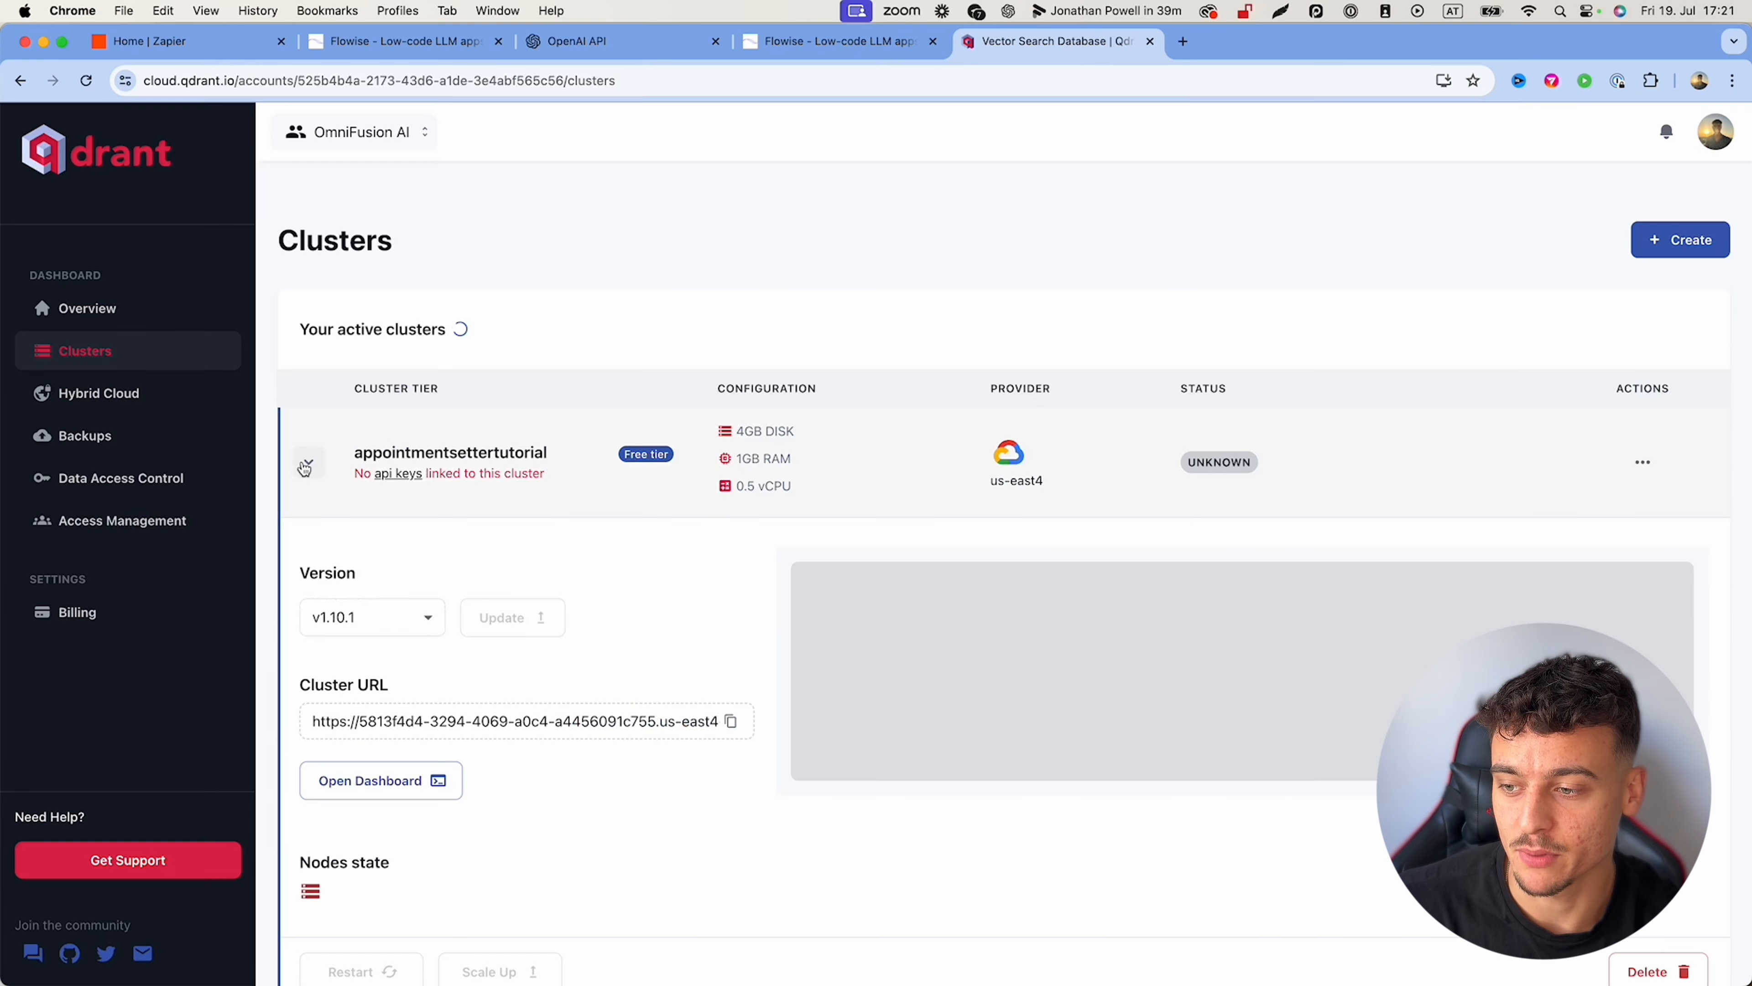
scroll(435, 543, "down", 2)
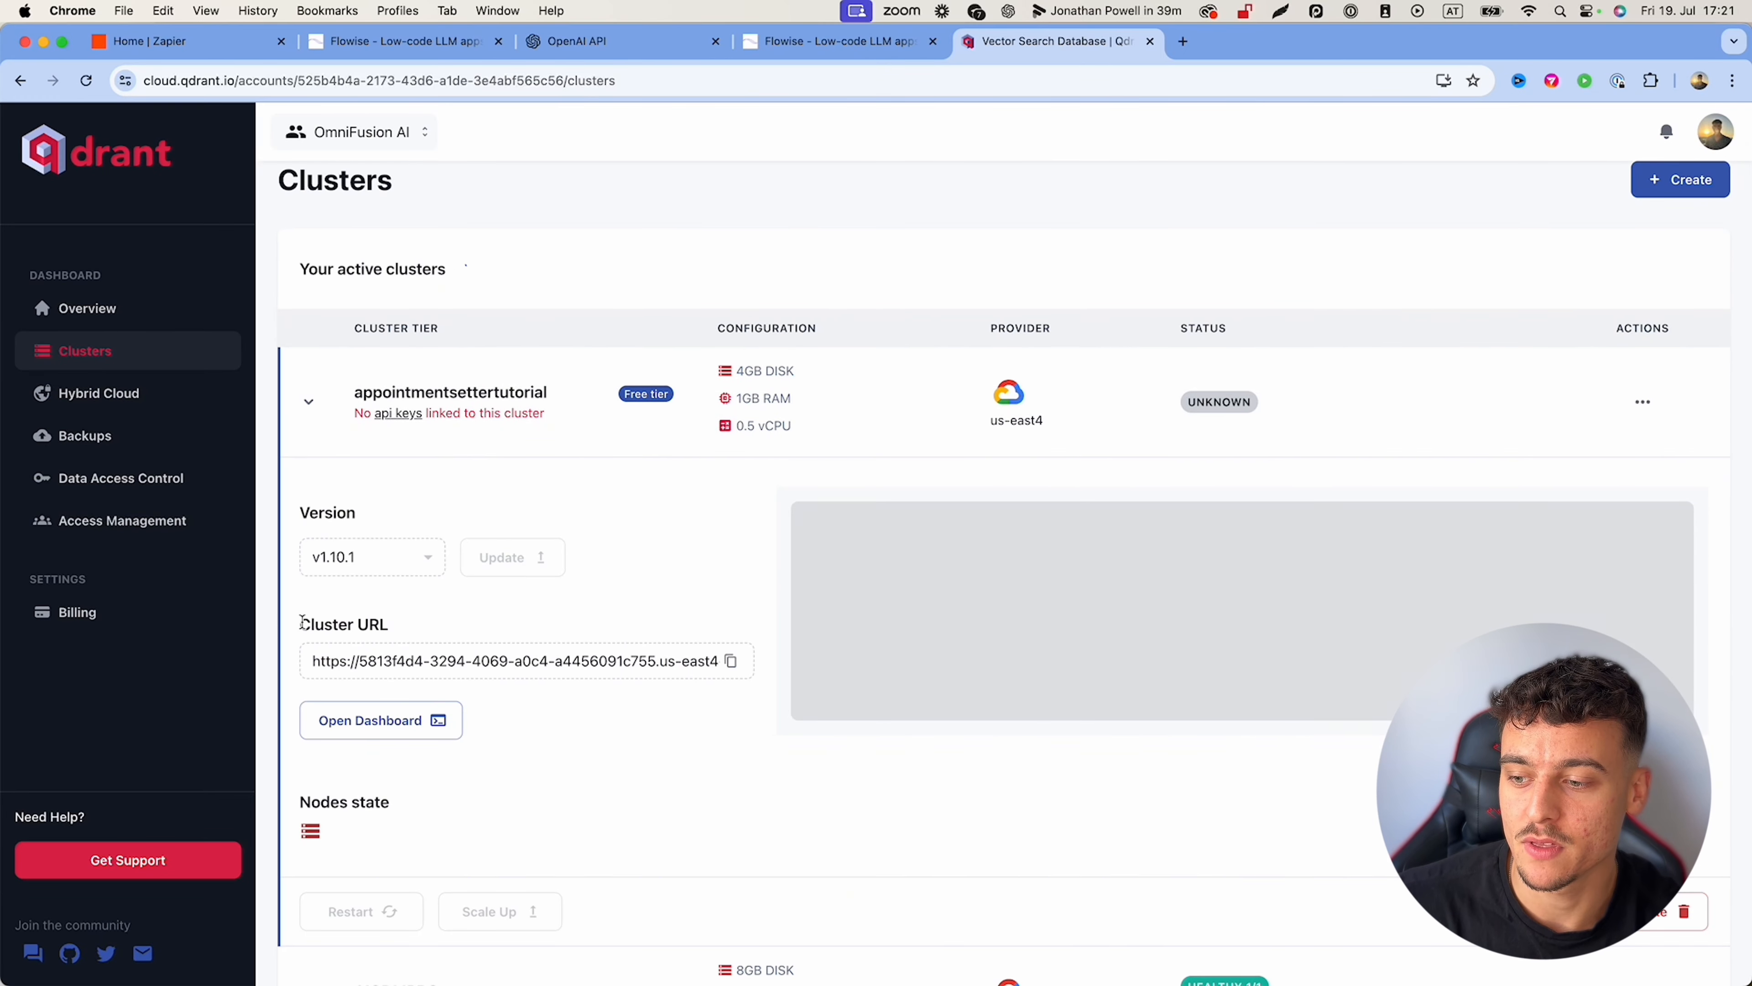
left_click_drag(298, 625, 467, 637)
left_click(731, 661)
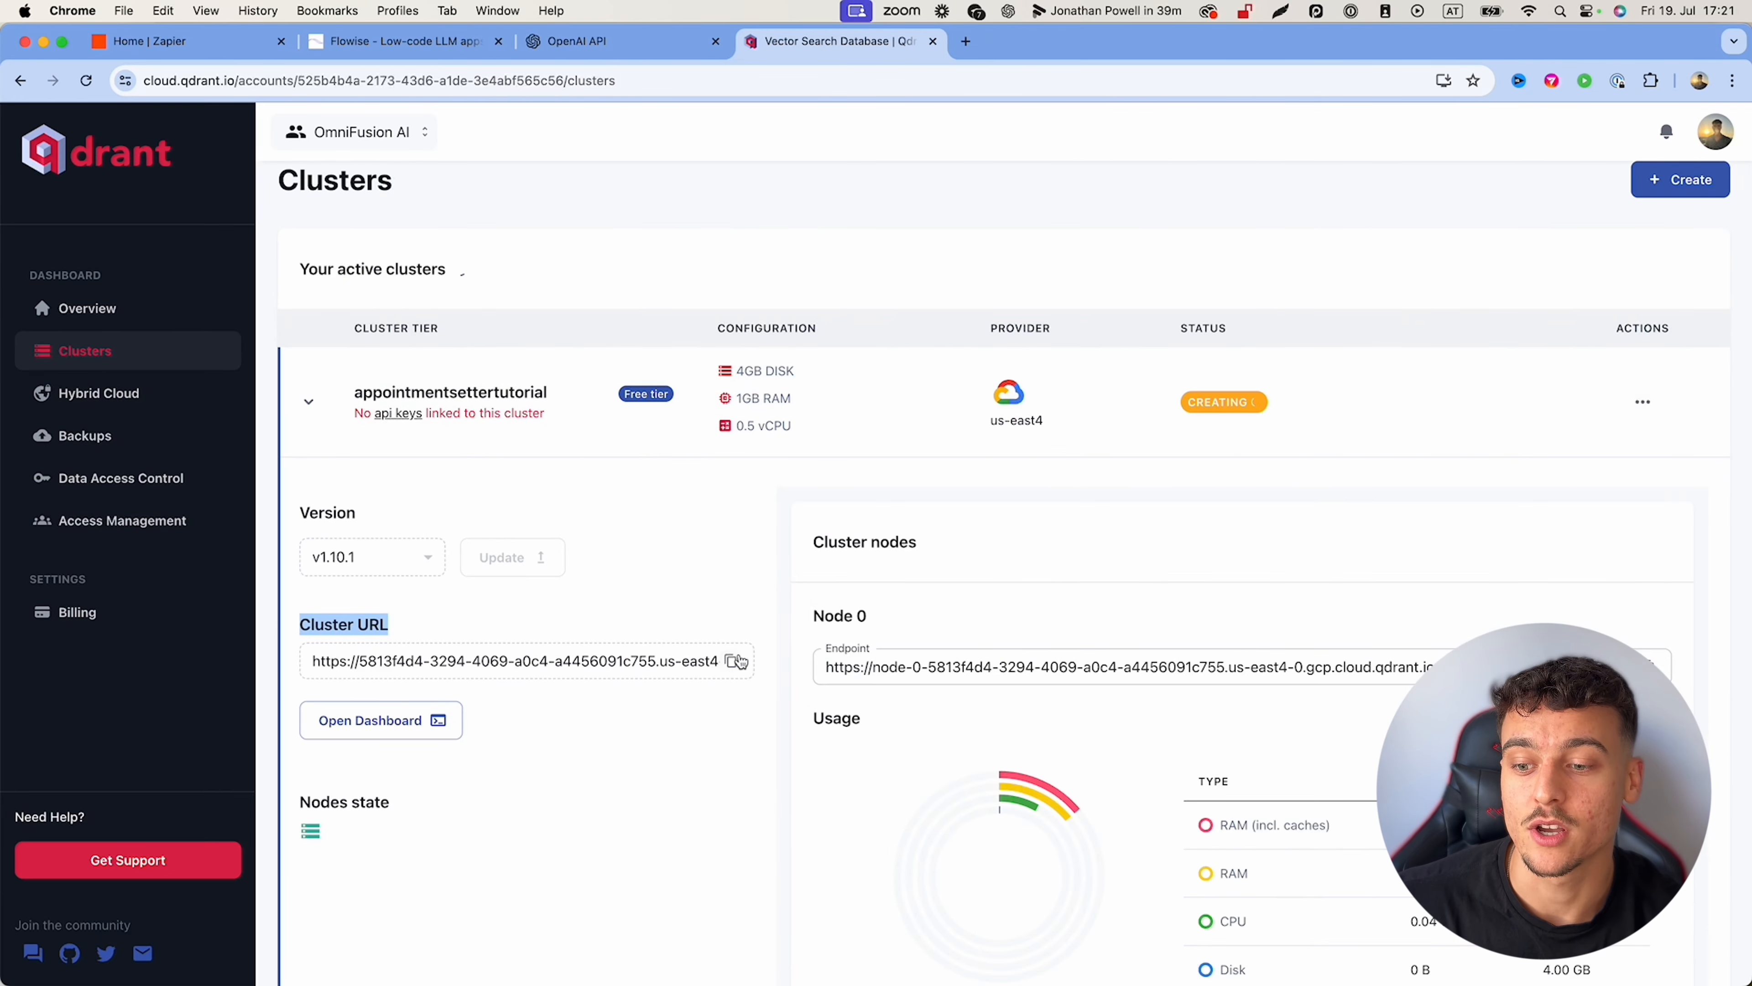
left_click(403, 41)
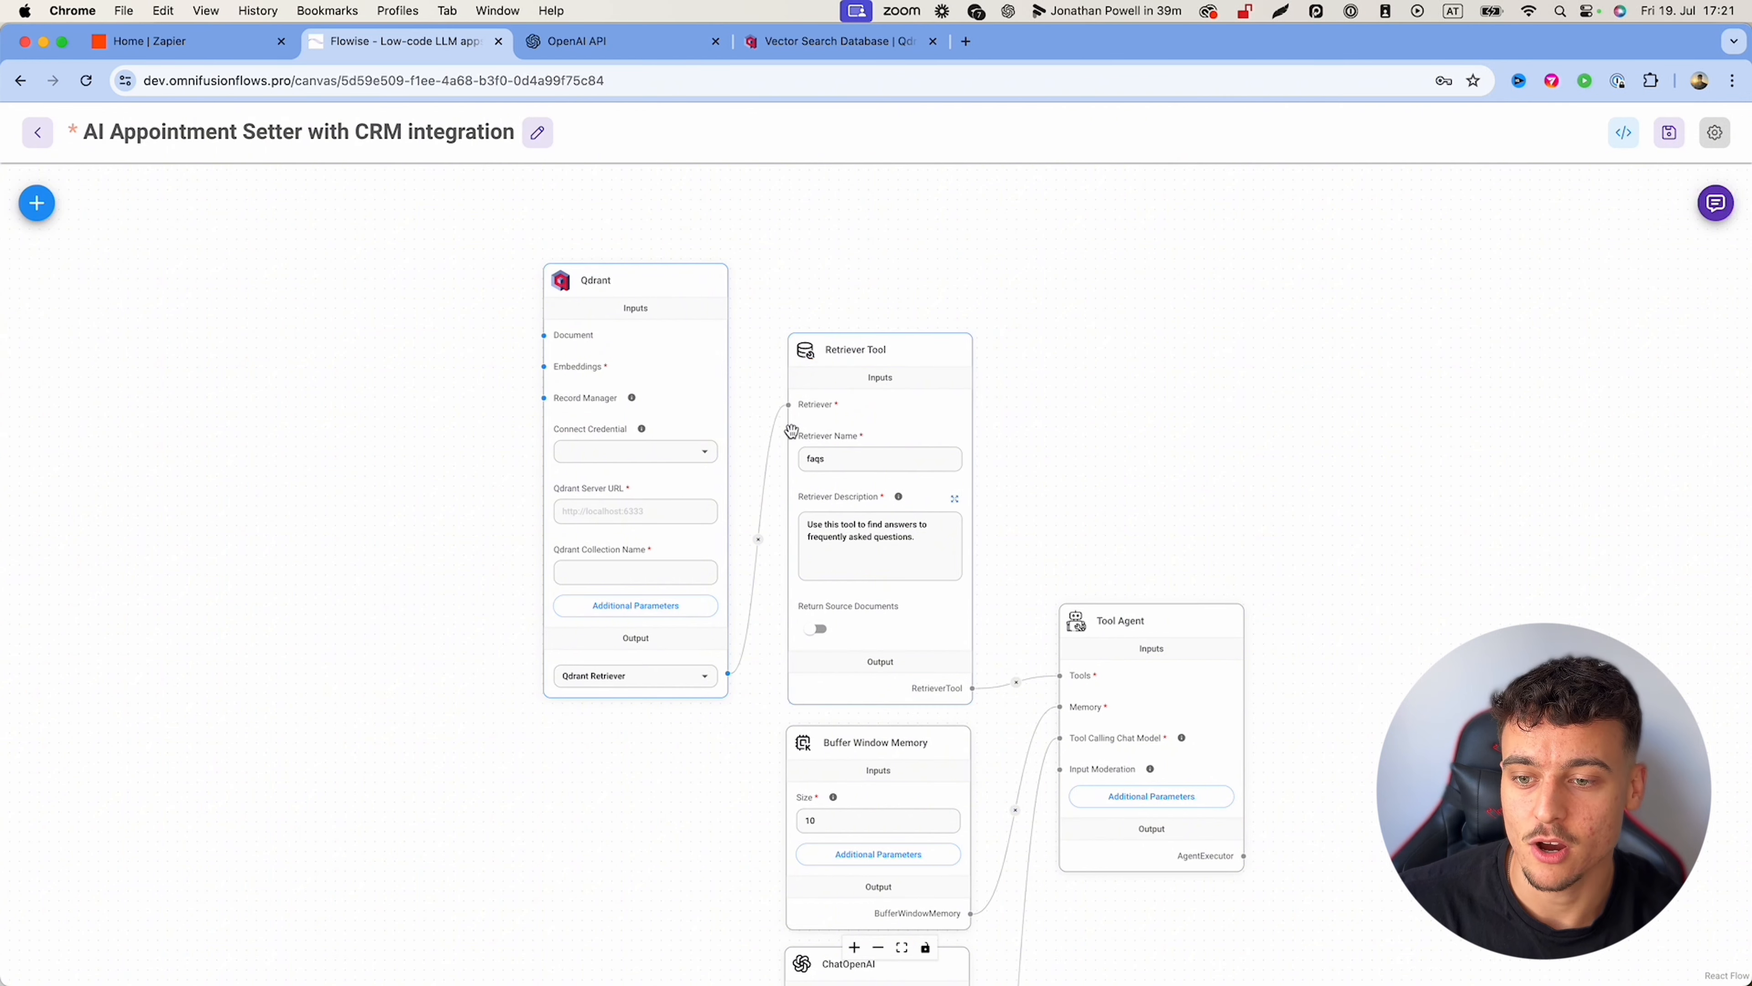
Step: Paste the new cluster's URL into the Qdrant node's Server URL field
left_click(579, 512)
key("super+v")
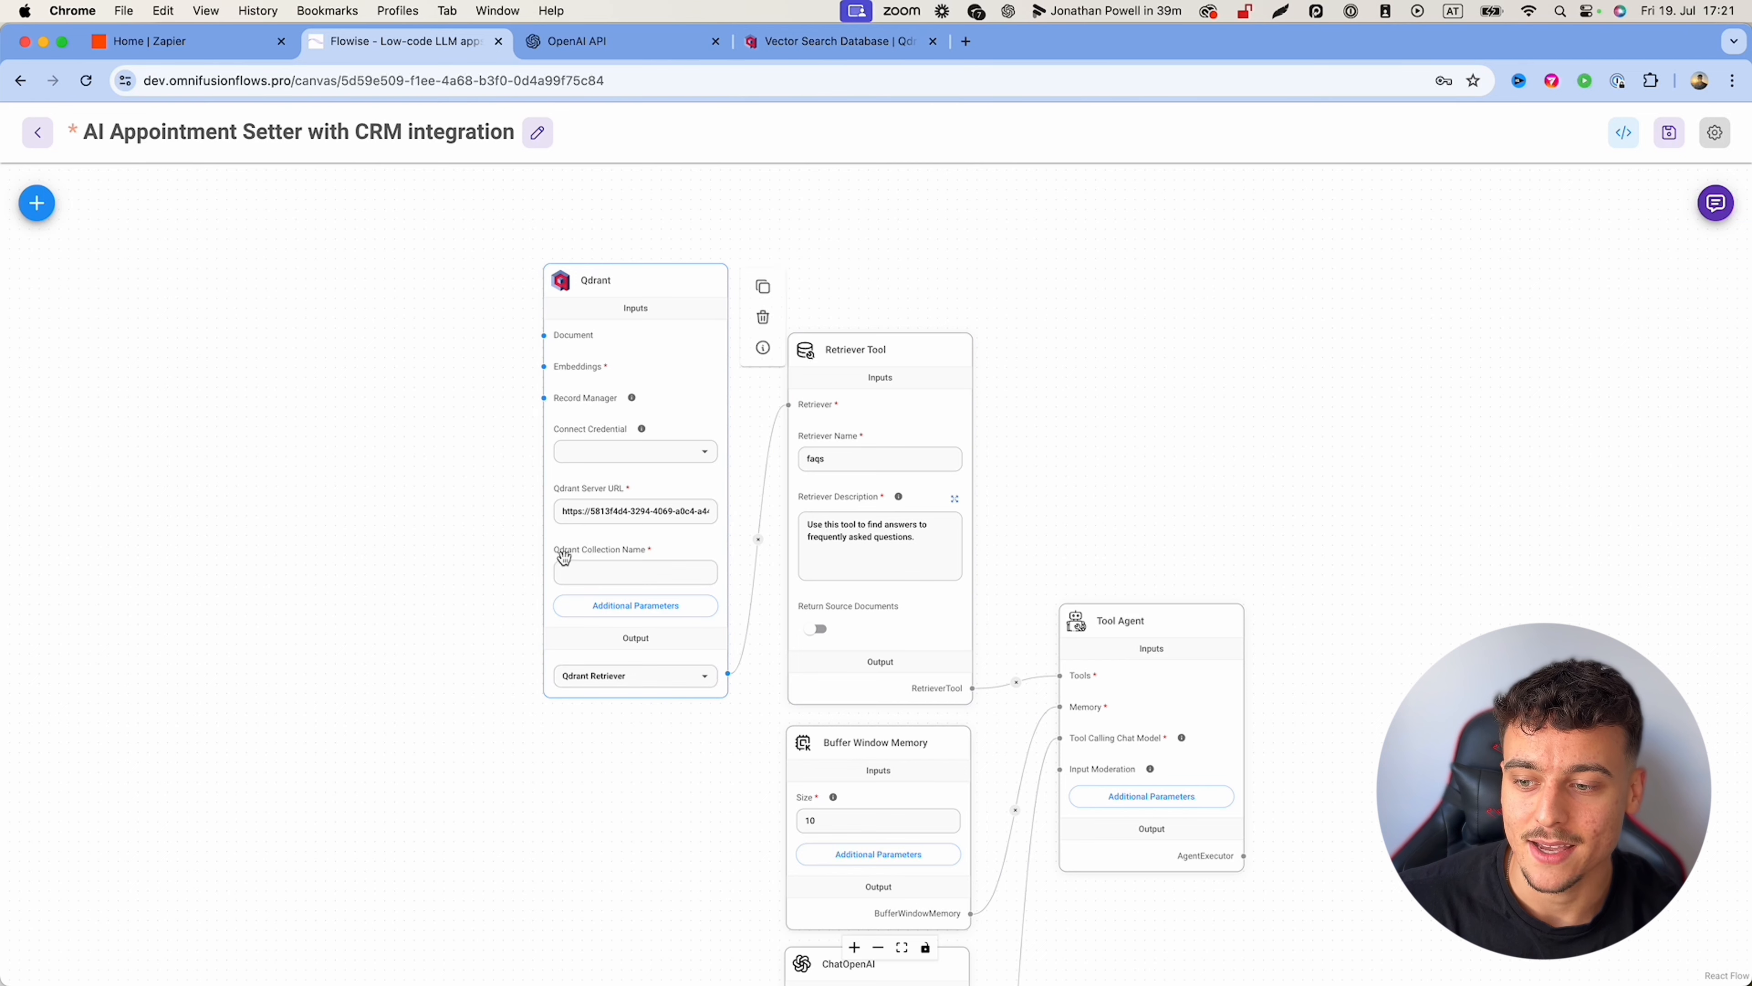
left_click(816, 43)
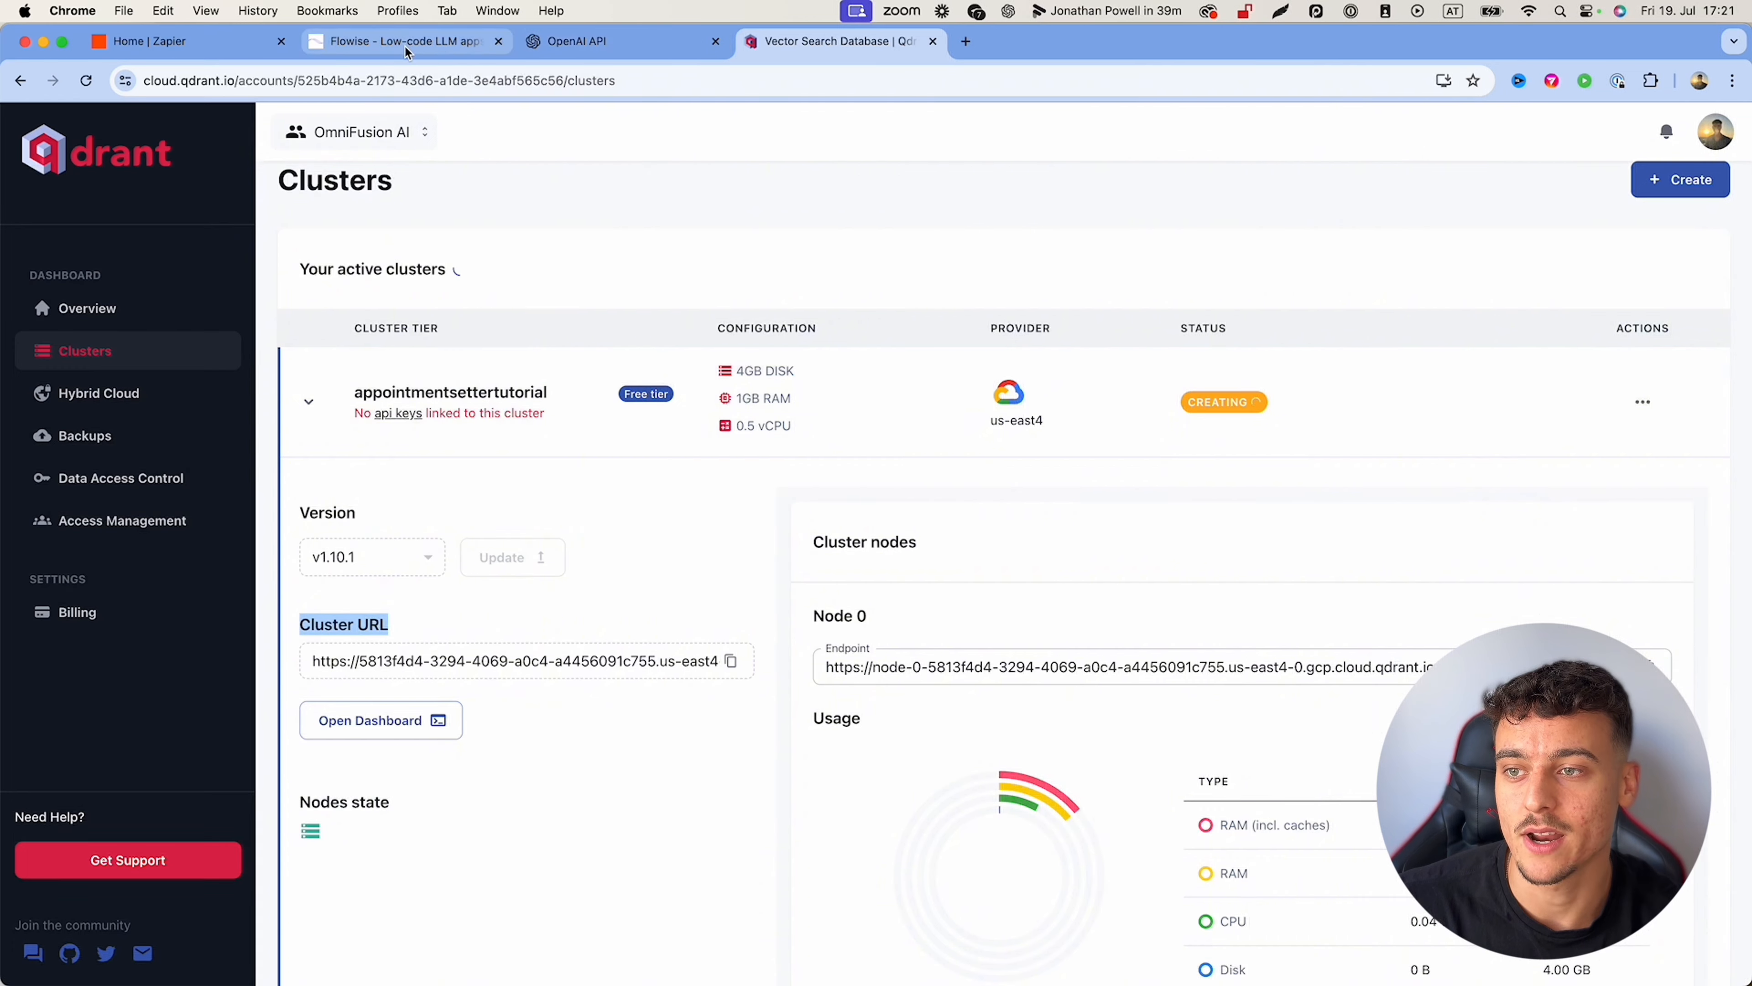
left_click_drag(403, 44, 624, 45)
Step: Set the Qdrant collection name to appointmentsettertutorial
left_click(571, 572)
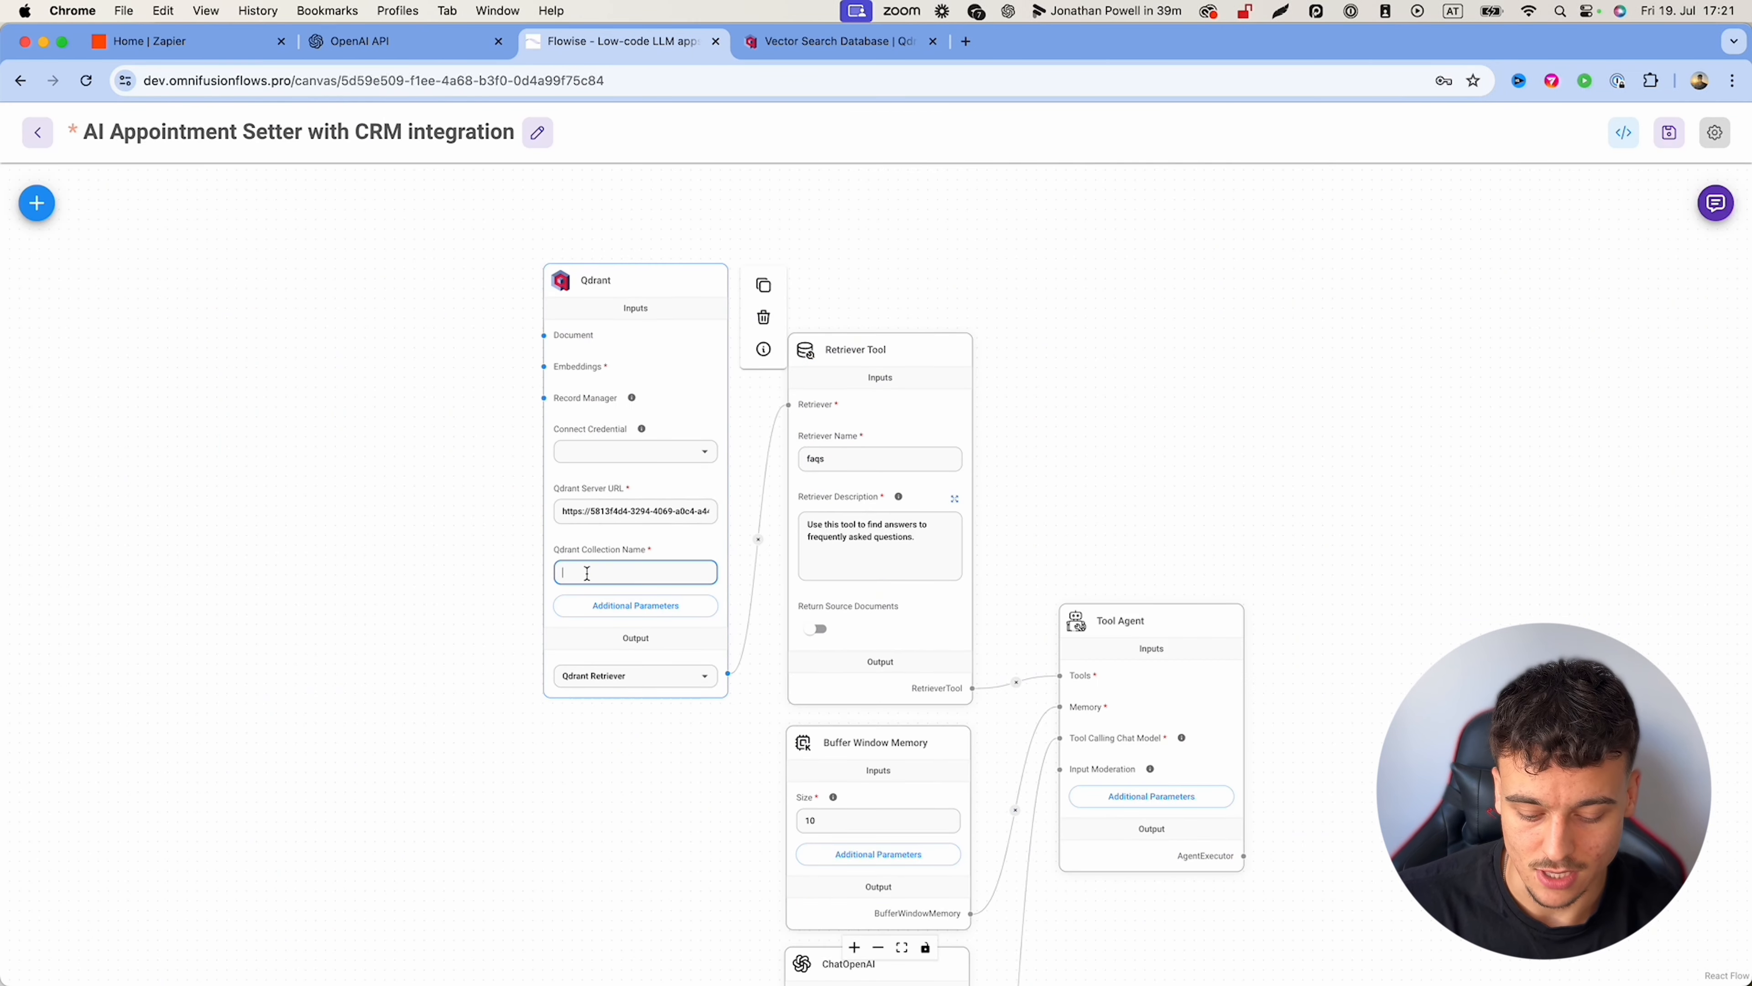
type("appointmentse")
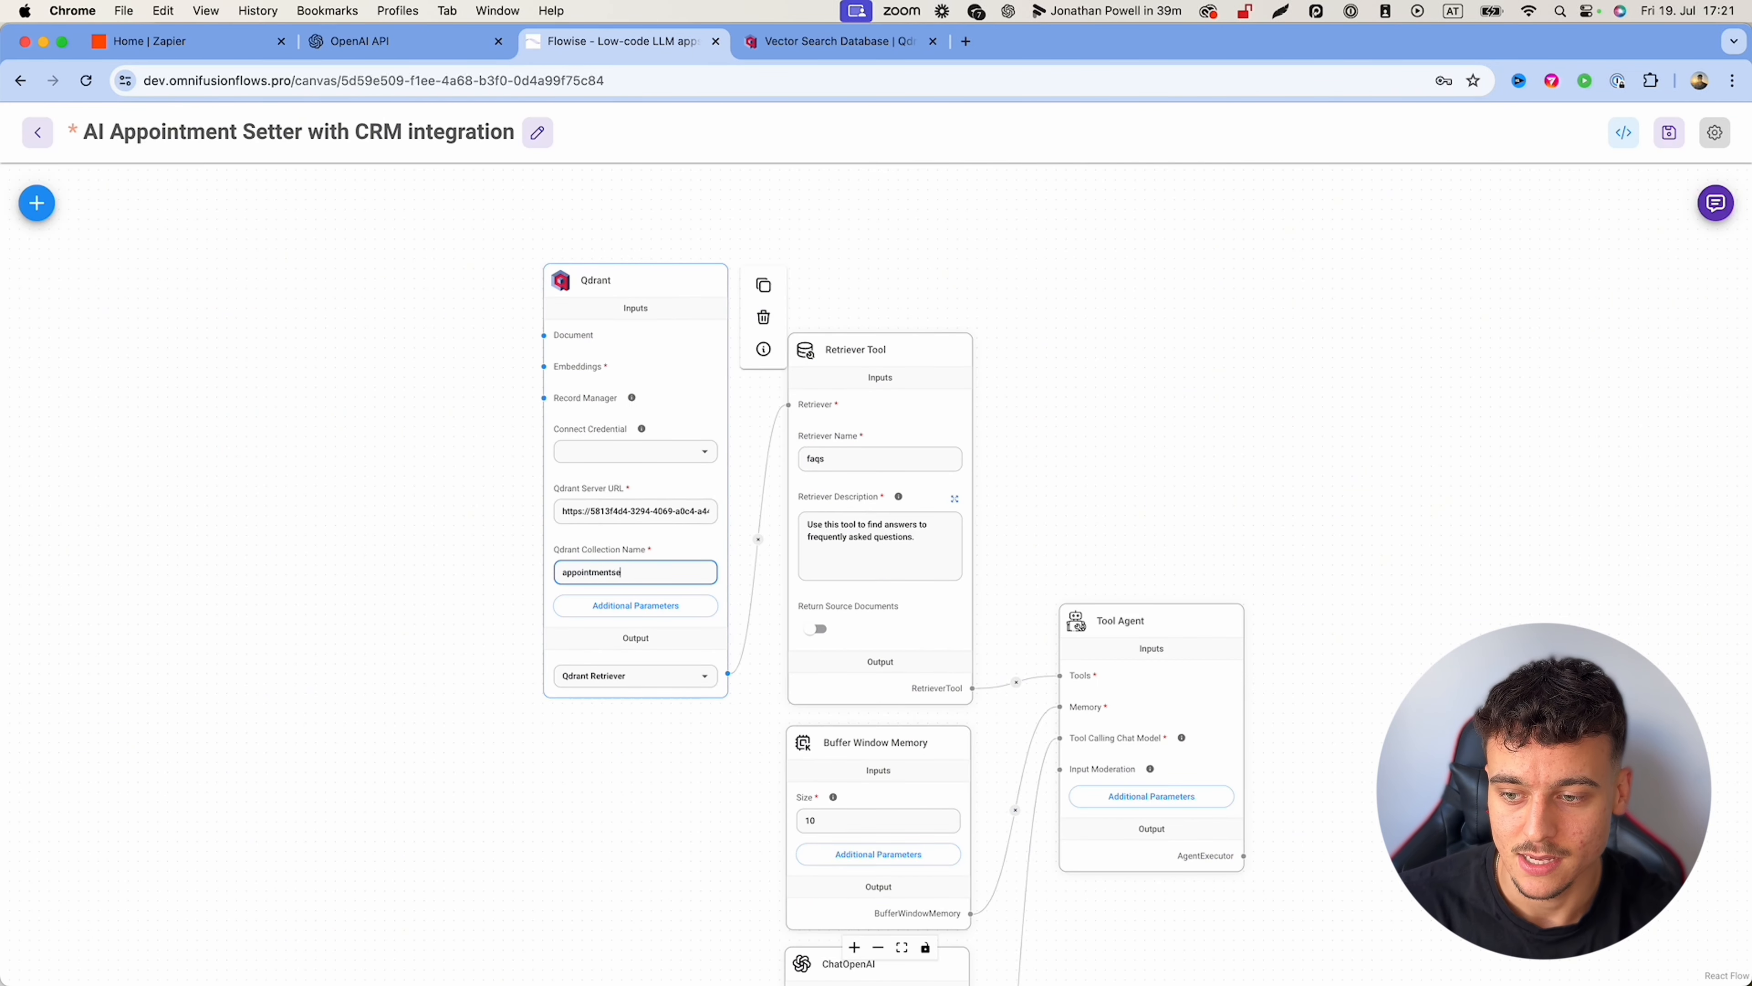
type("ttertutorial")
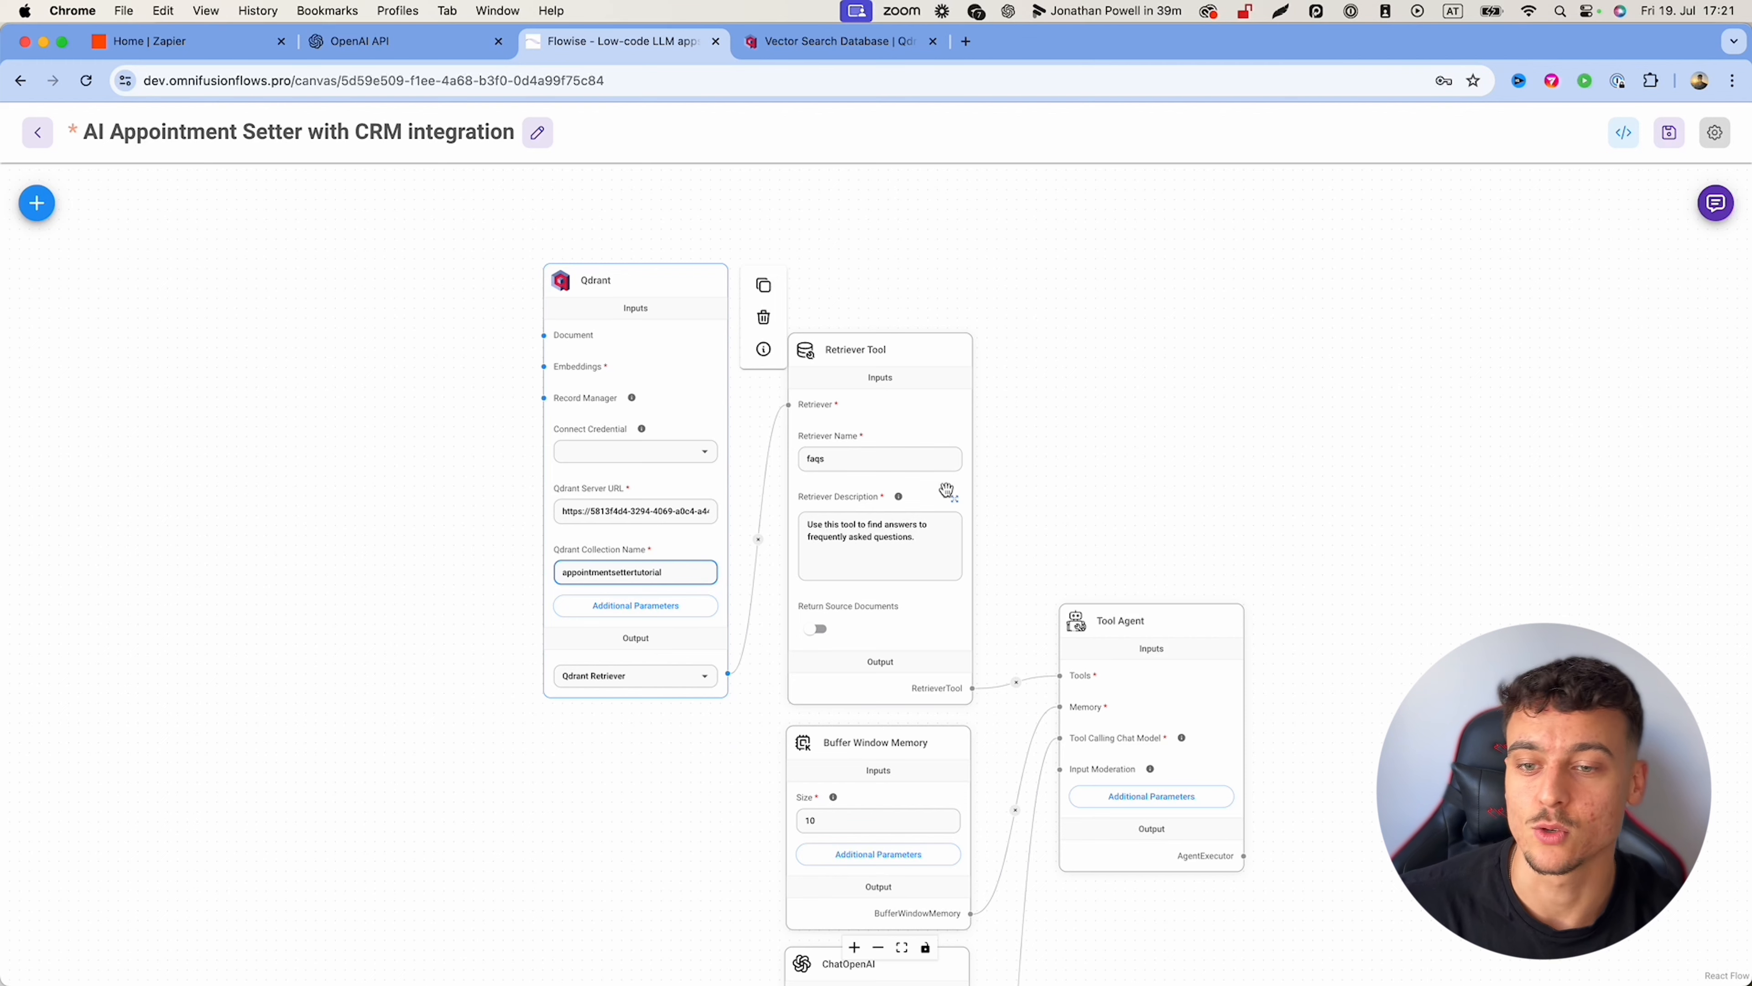
left_click(1085, 404)
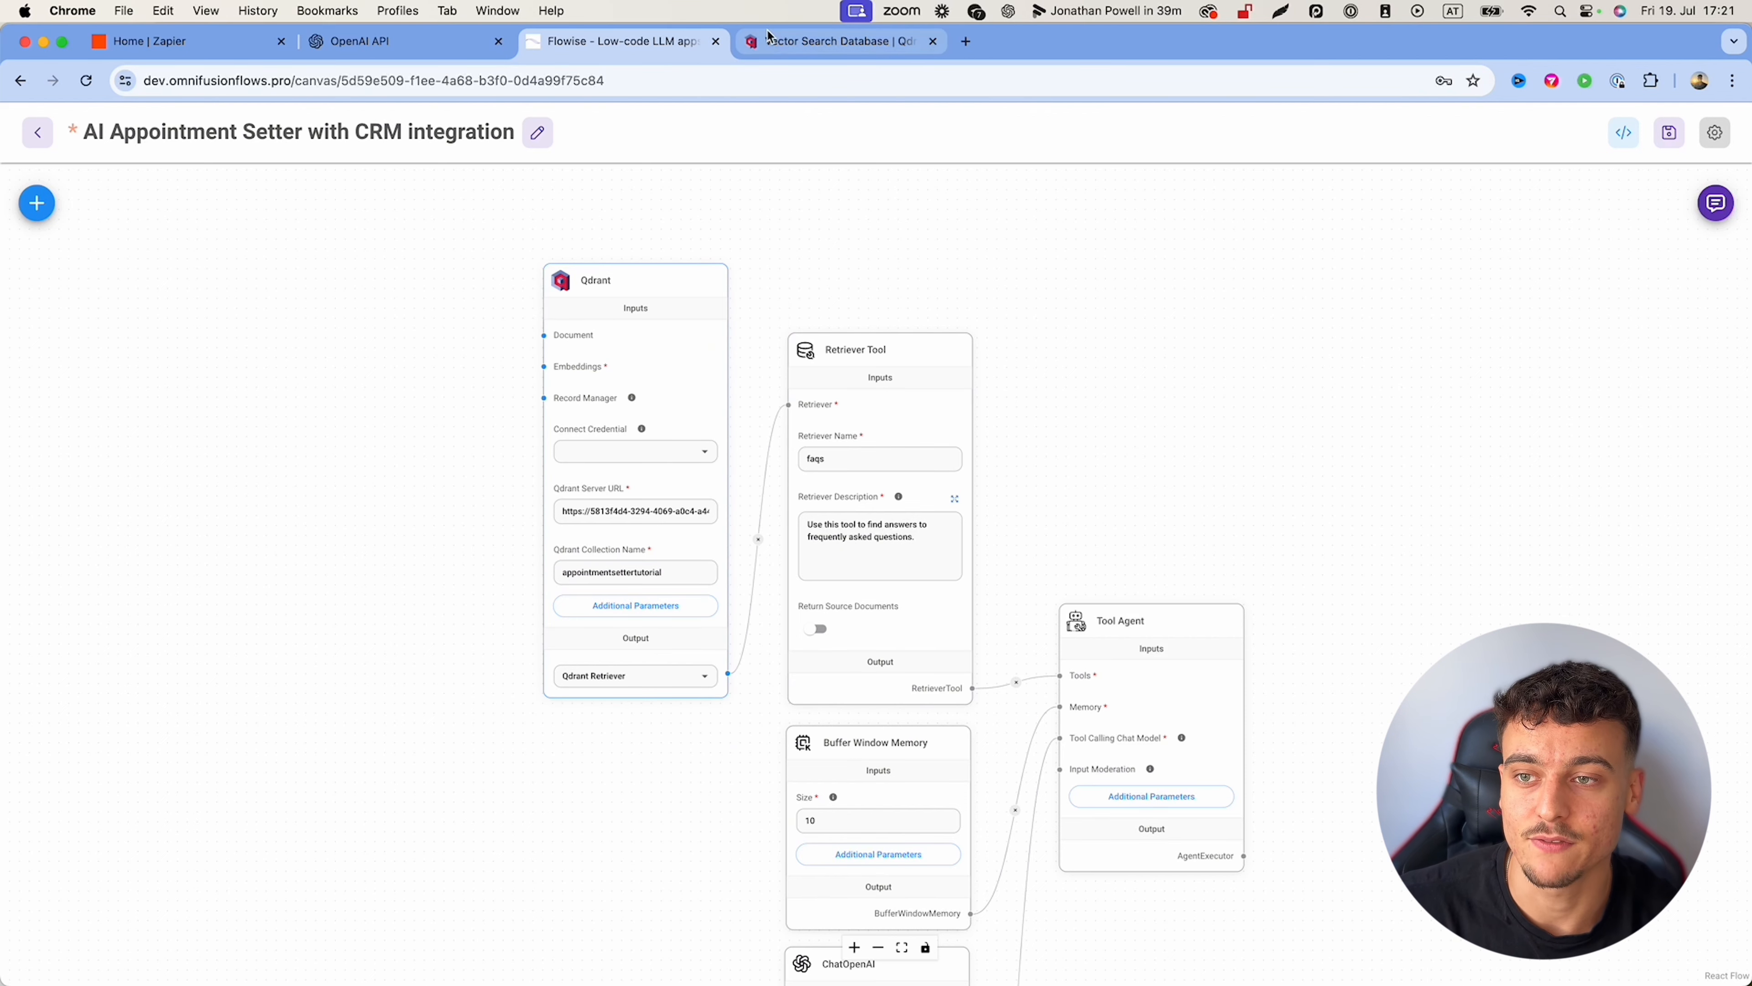
left_click(776, 50)
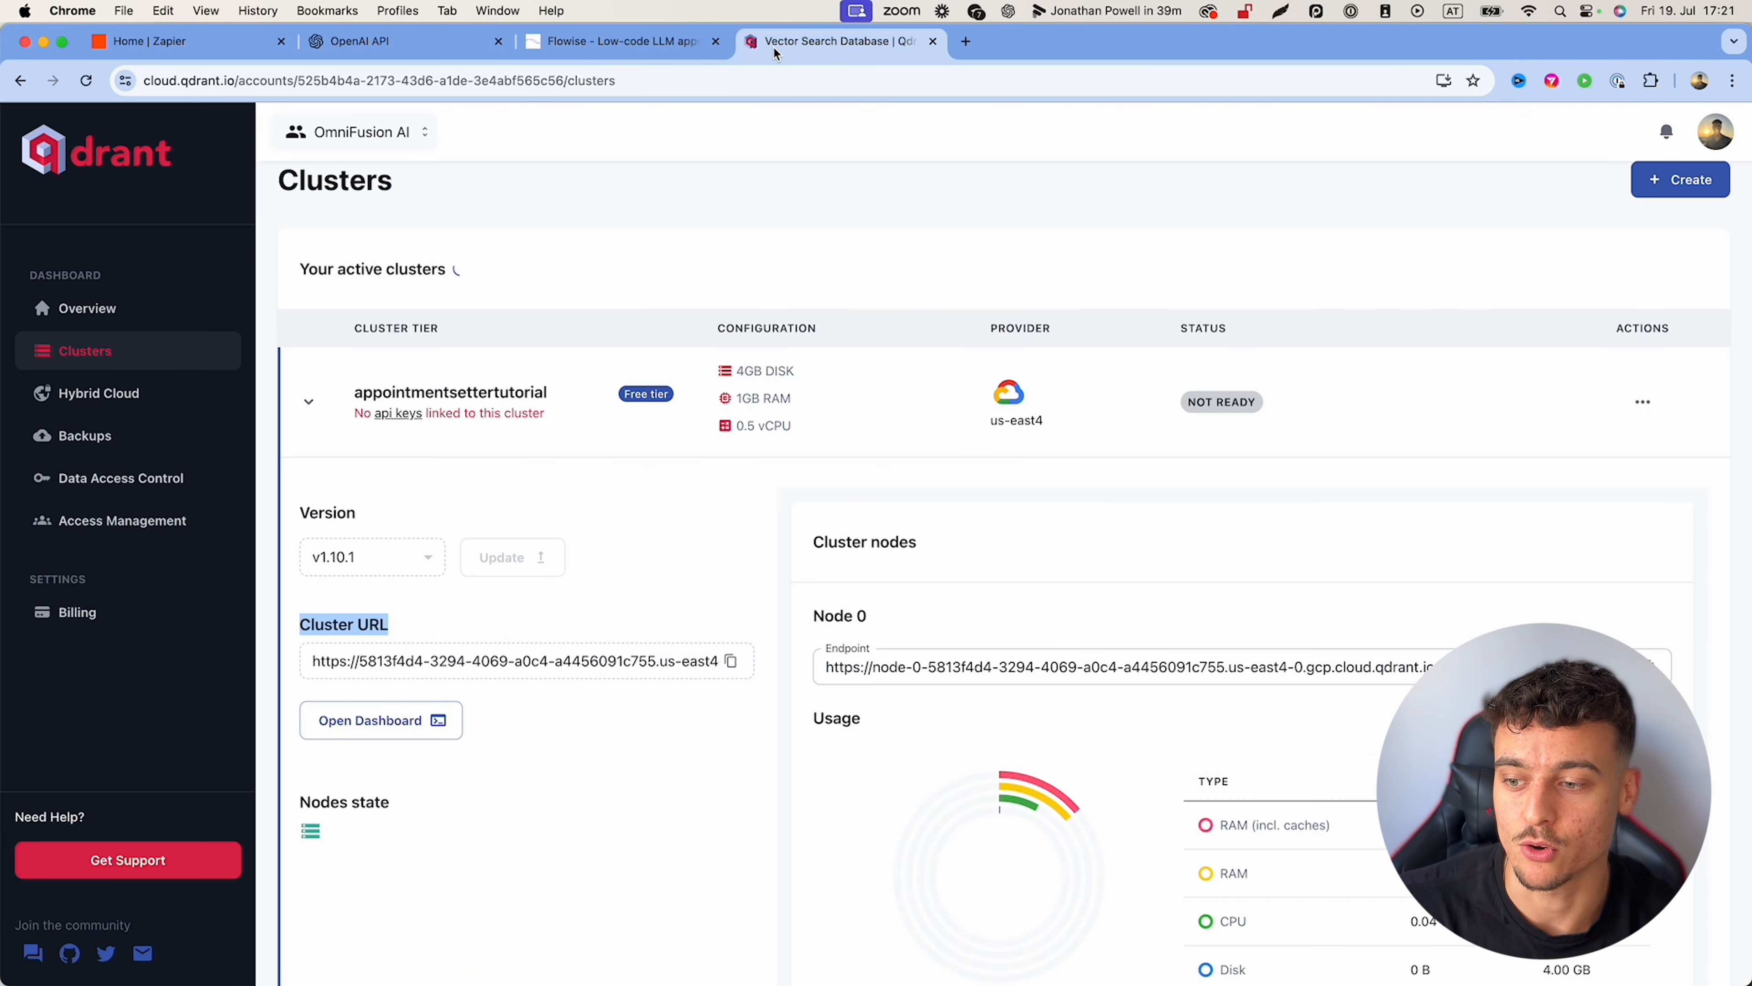
Step: Generate a new Qdrant Cloud API key limited to the appointmentsettertutorial cluster
left_click(388, 415)
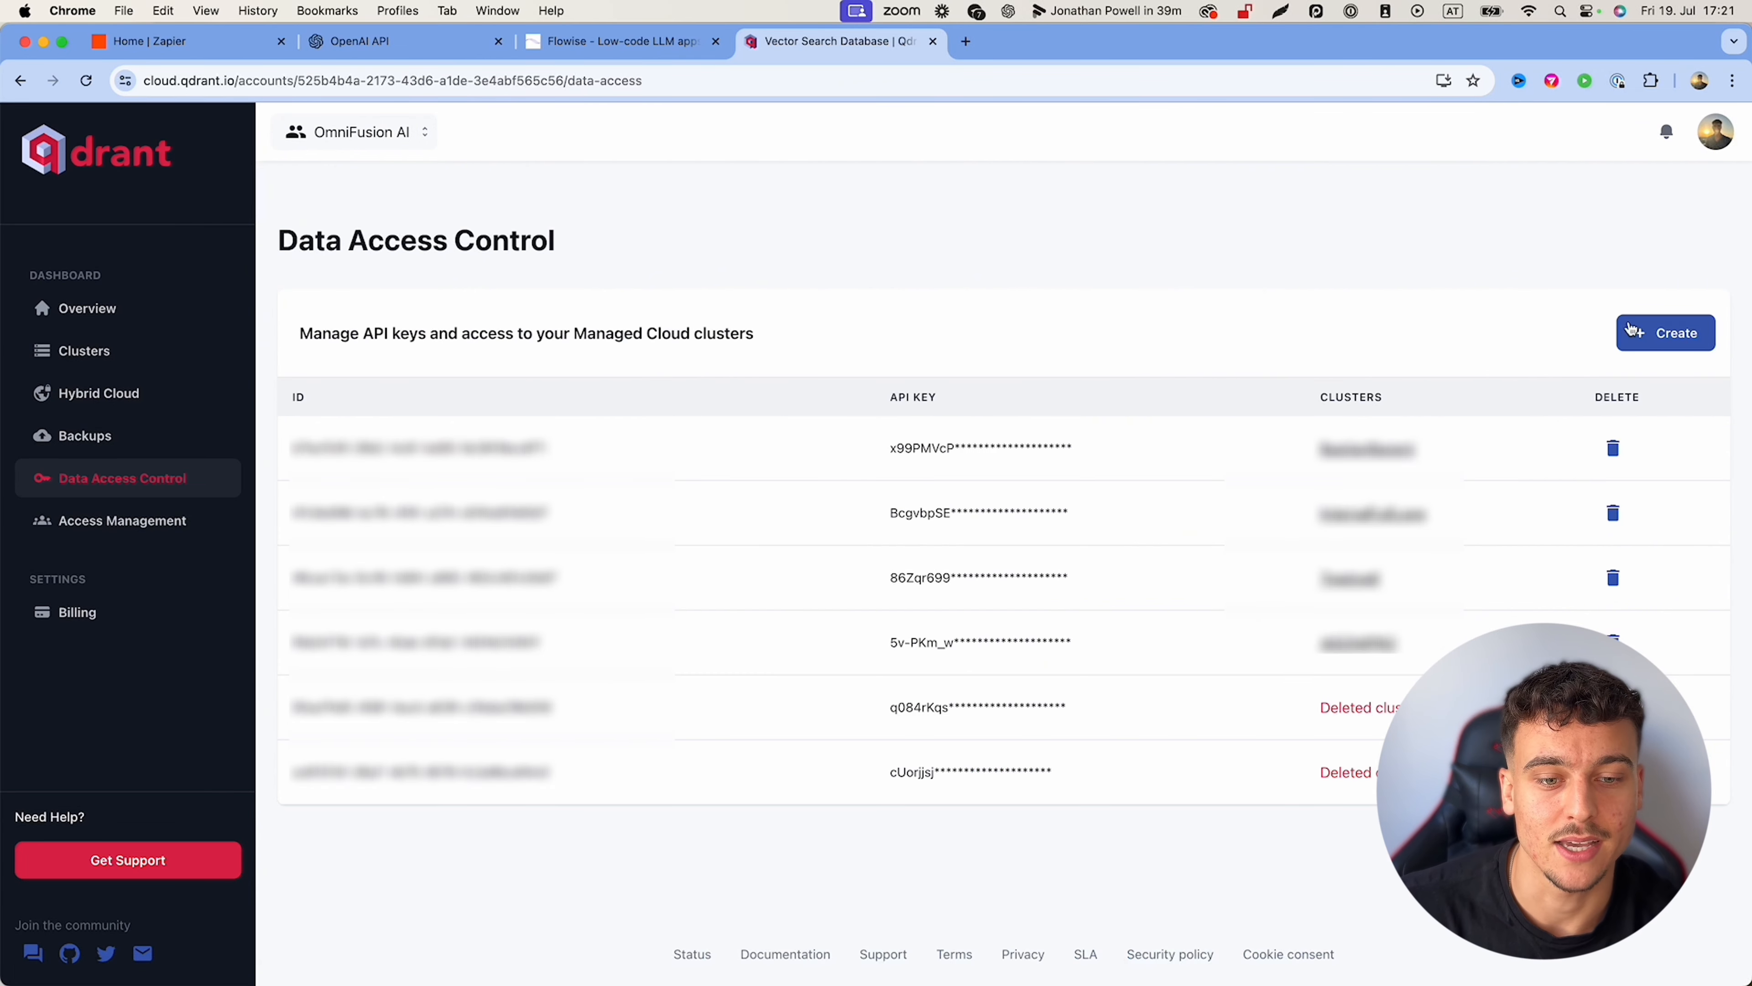
left_click(1655, 345)
left_click(974, 566)
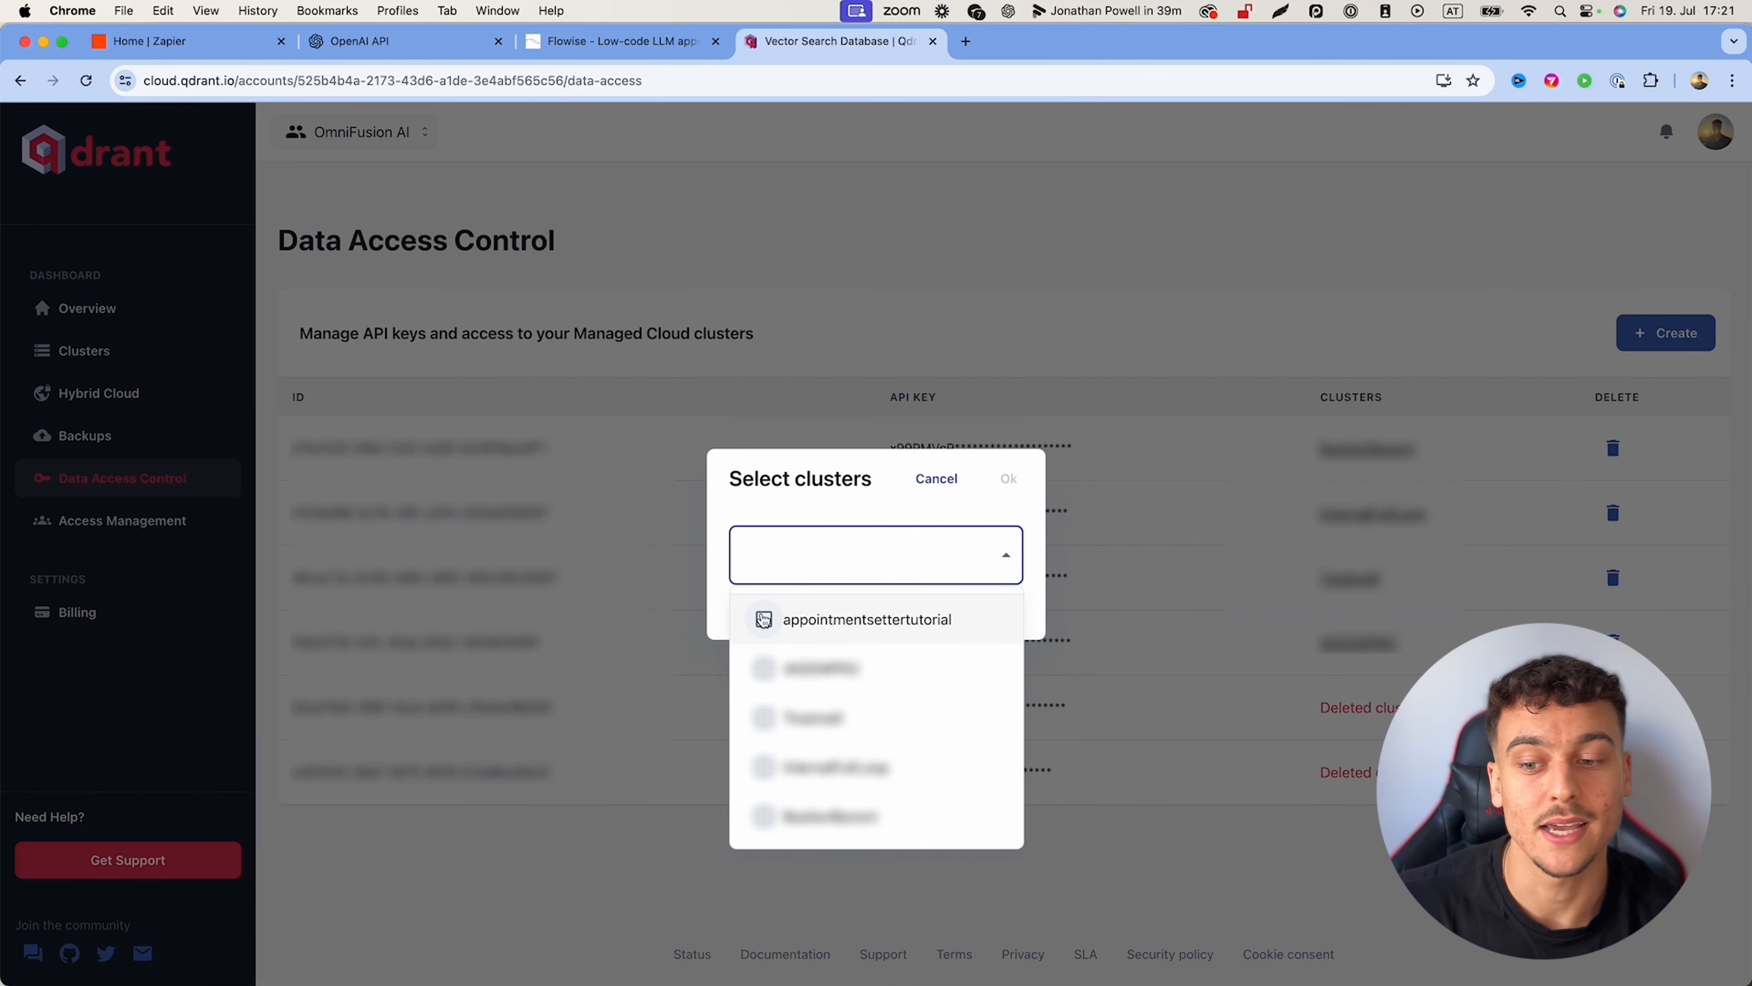
left_click(763, 619)
left_click(1010, 481)
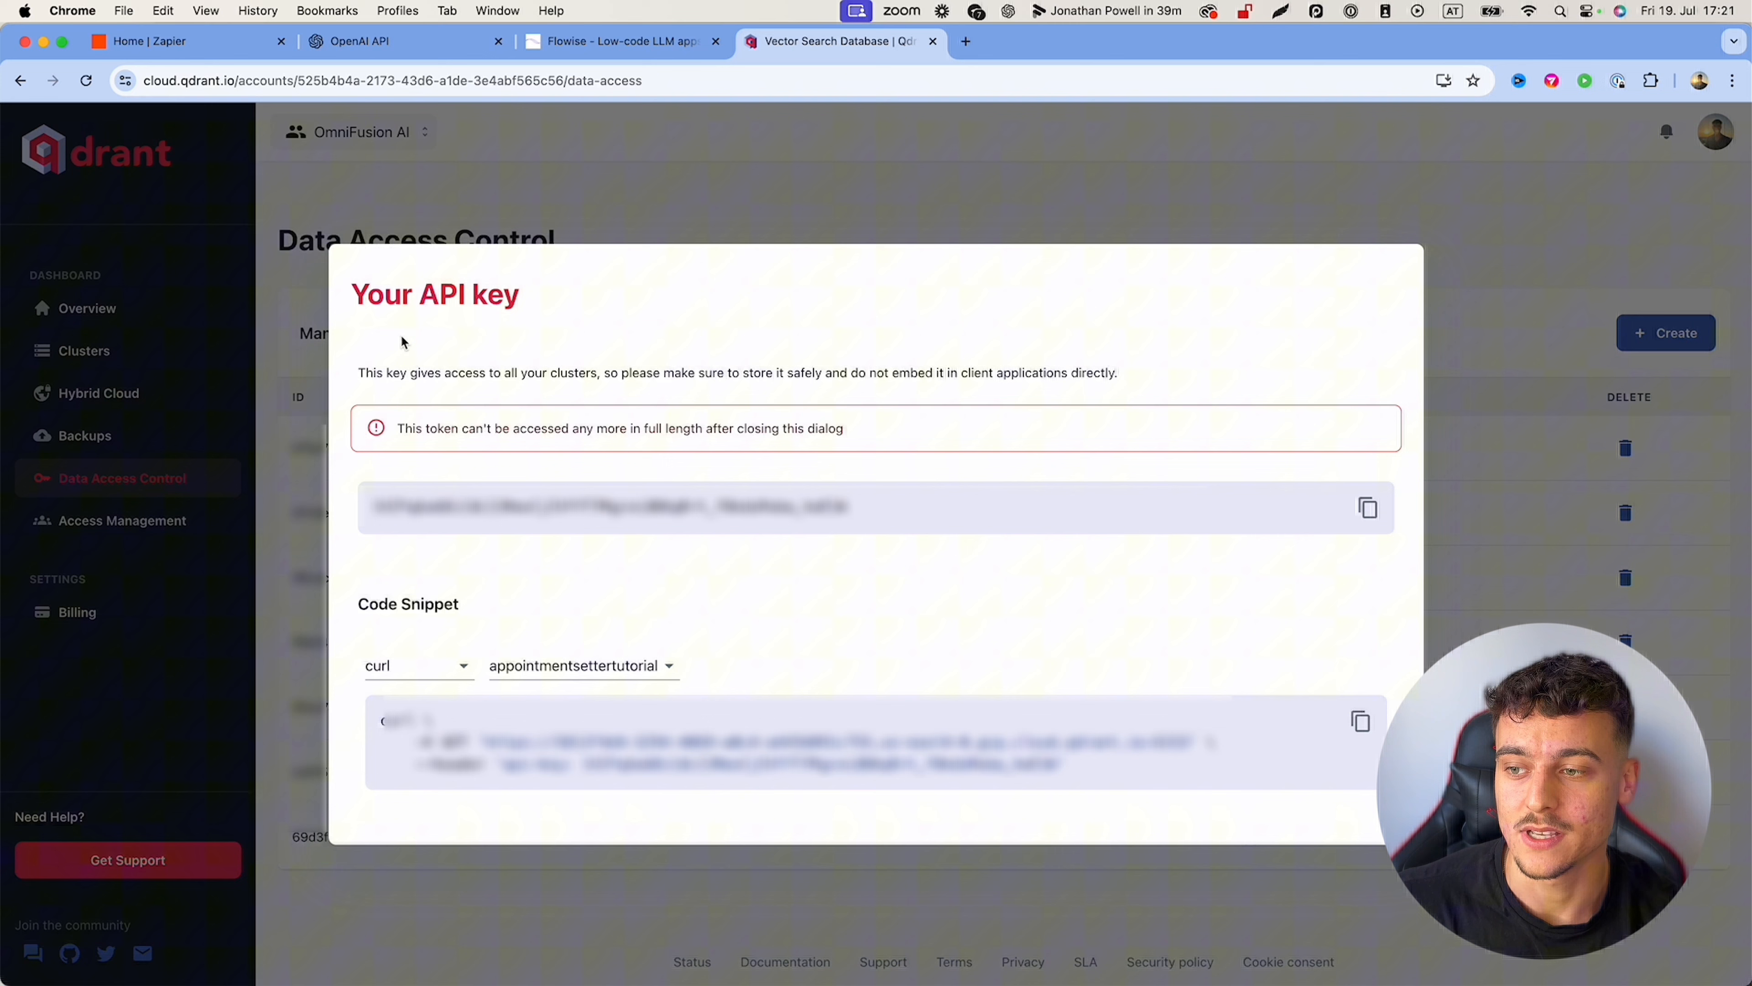
Step: Copy the newly generated API key for use in Flowise
left_click_drag(353, 287, 1111, 529)
left_click(1142, 544)
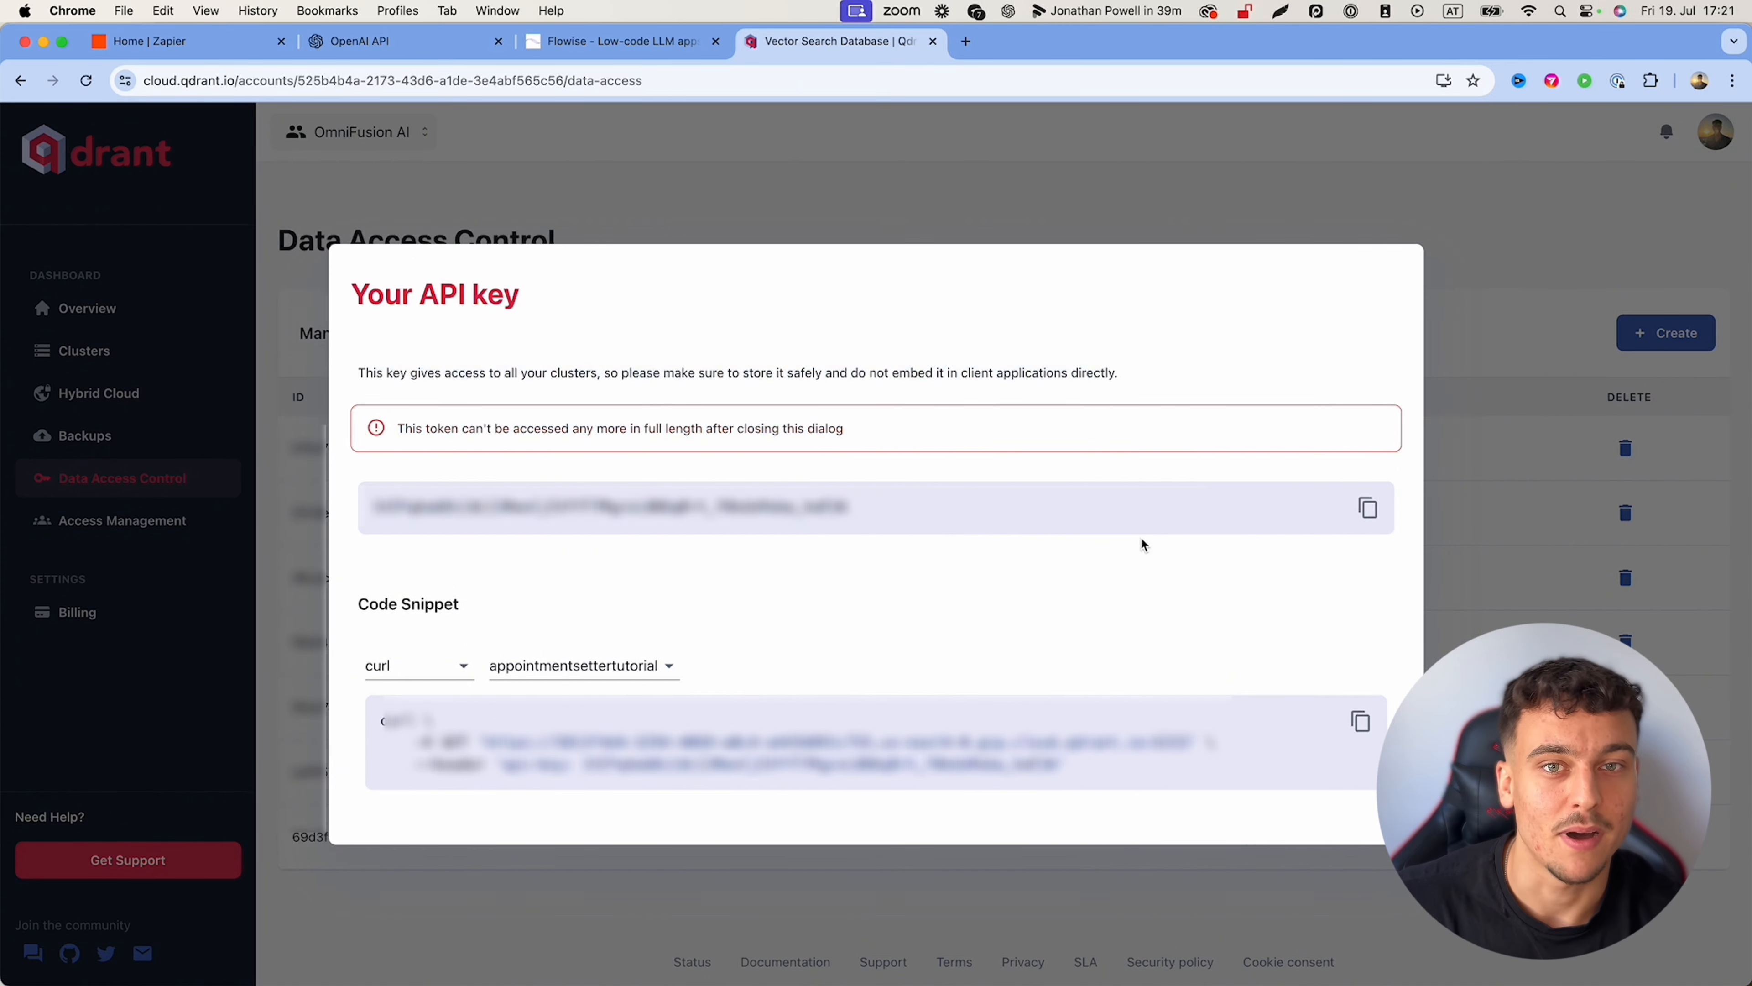
left_click(1369, 509)
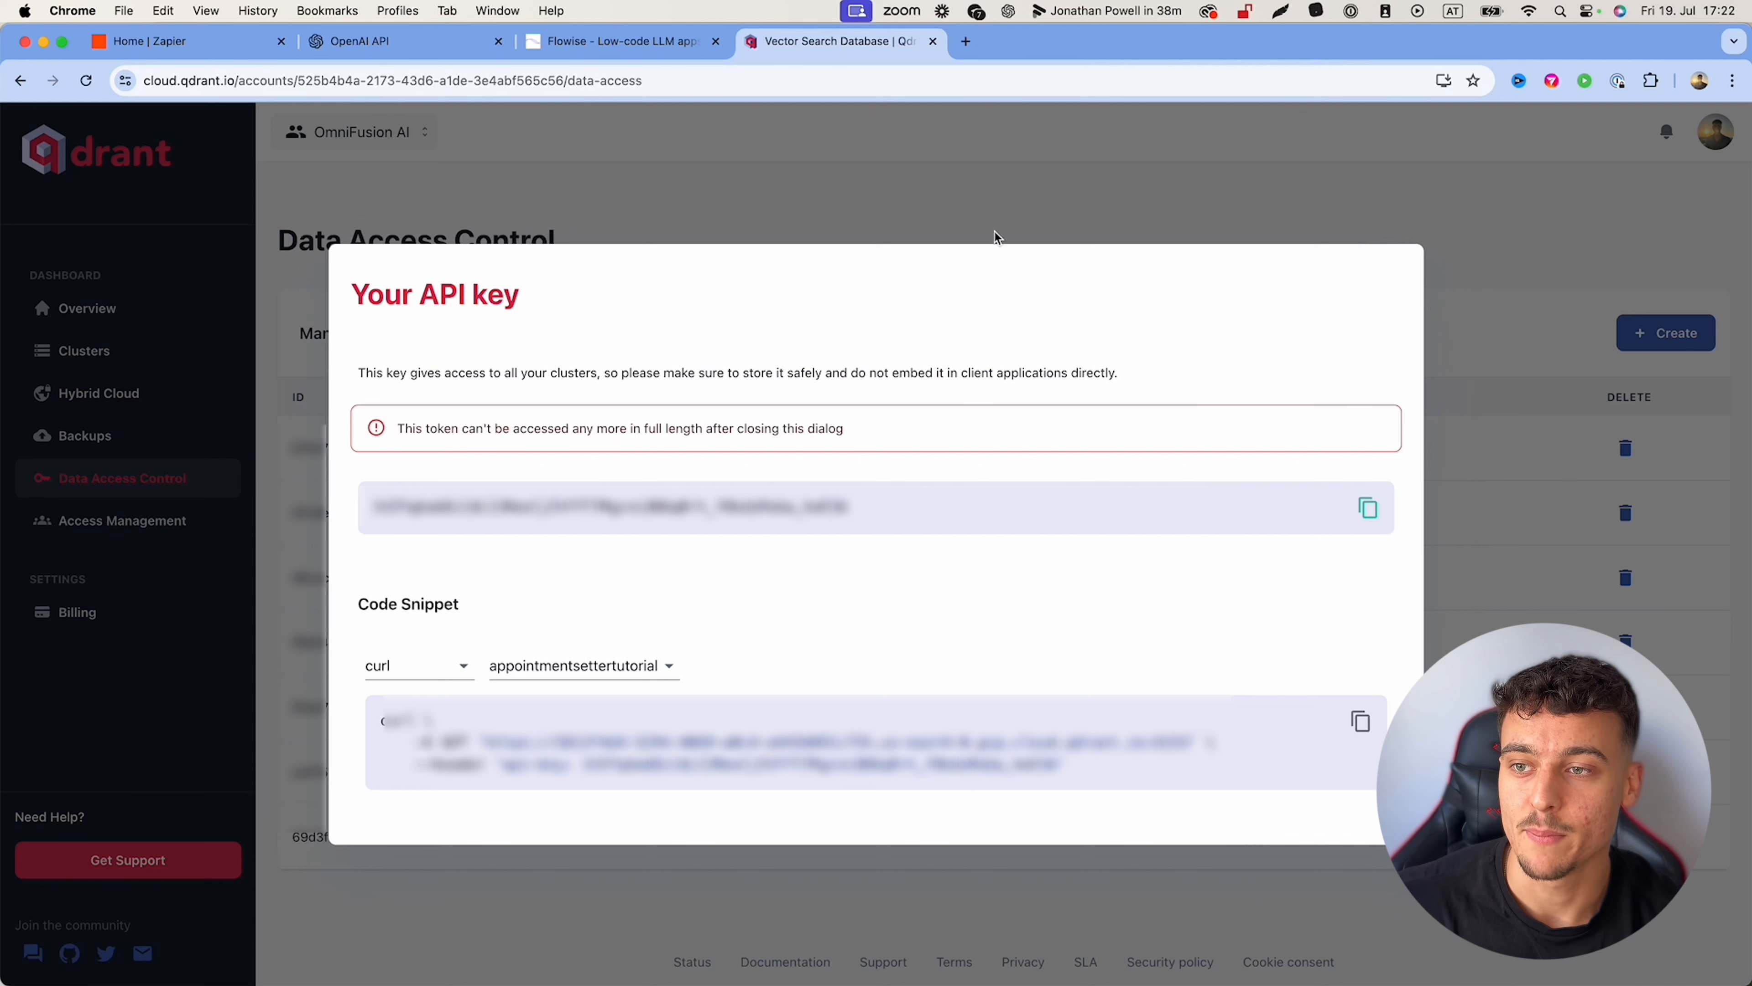
left_click(596, 43)
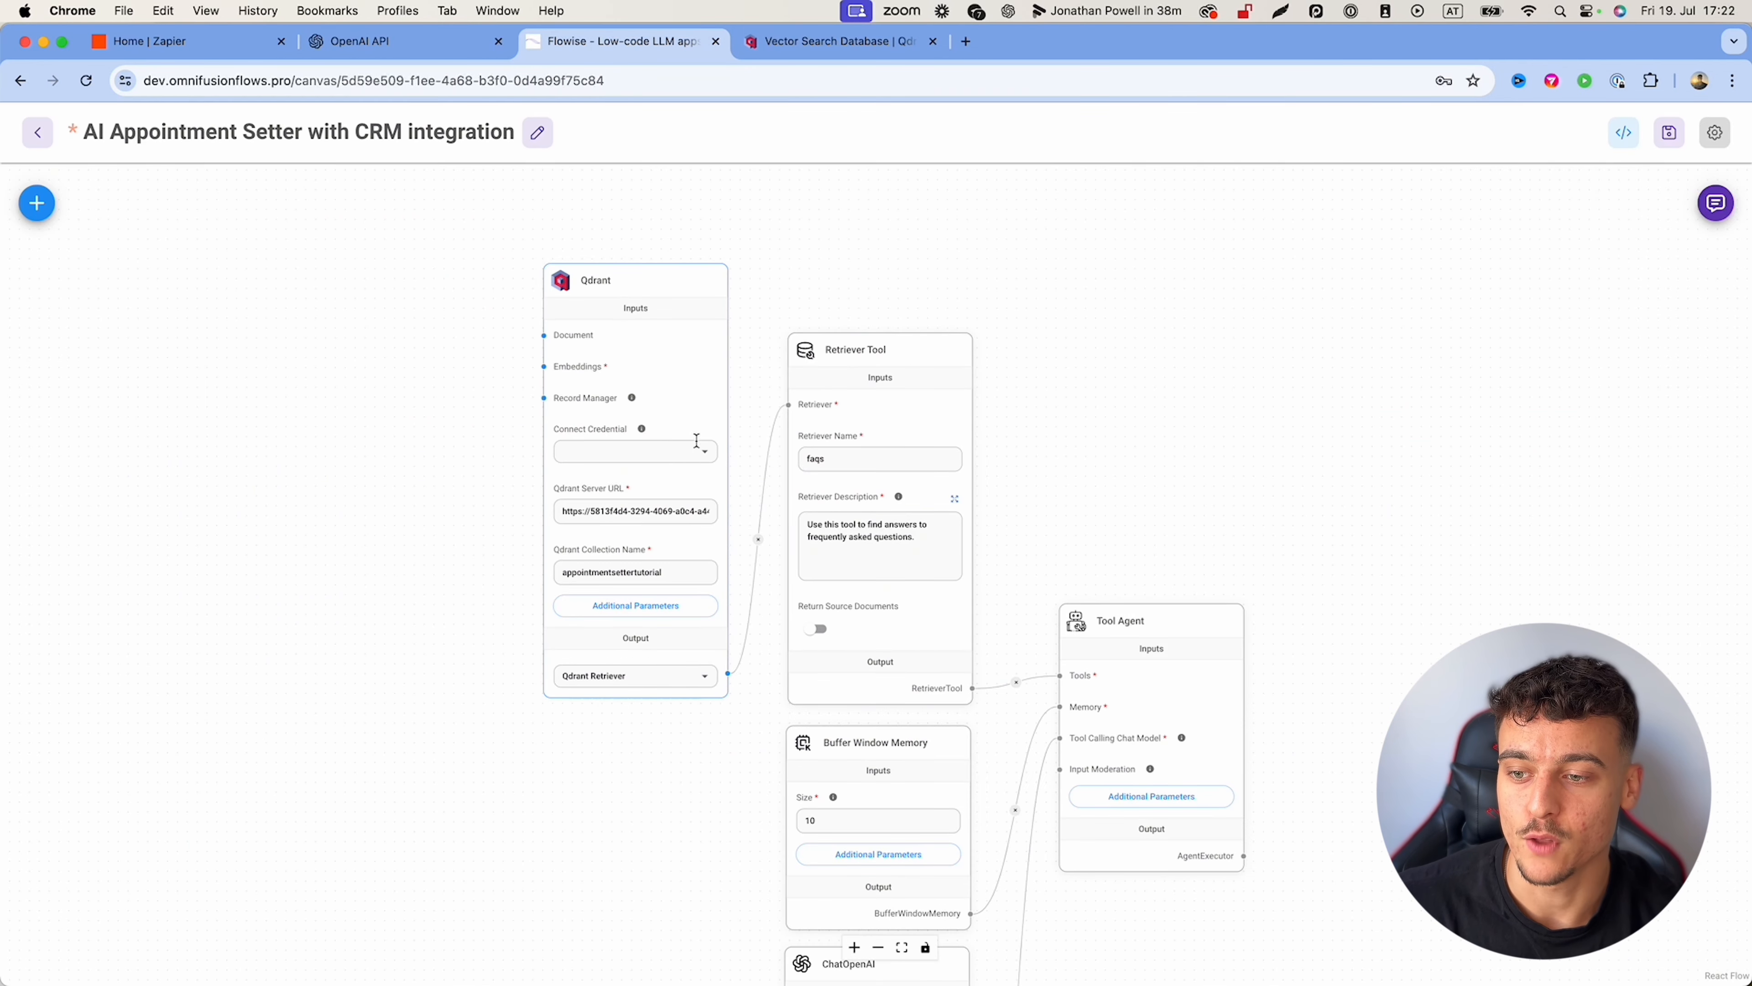
Step: Add a Qdrant API credential named appointmentsettertutorial containing the pasted cluster API key
left_click(707, 454)
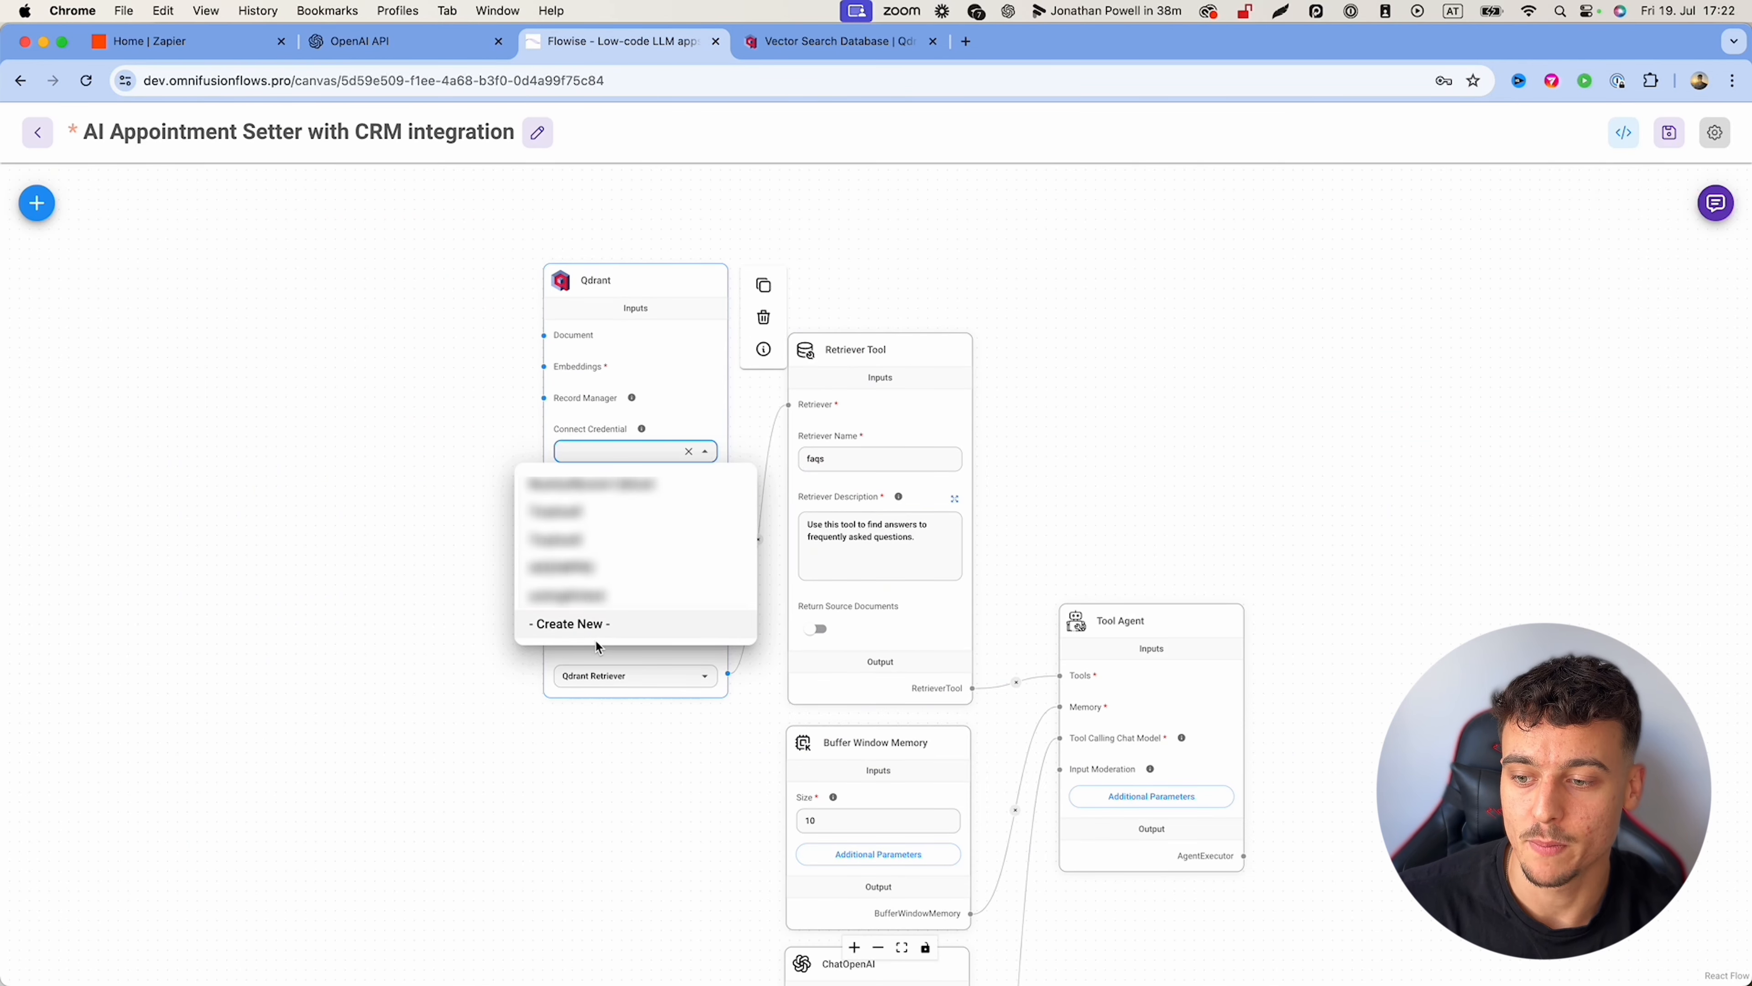
left_click(579, 624)
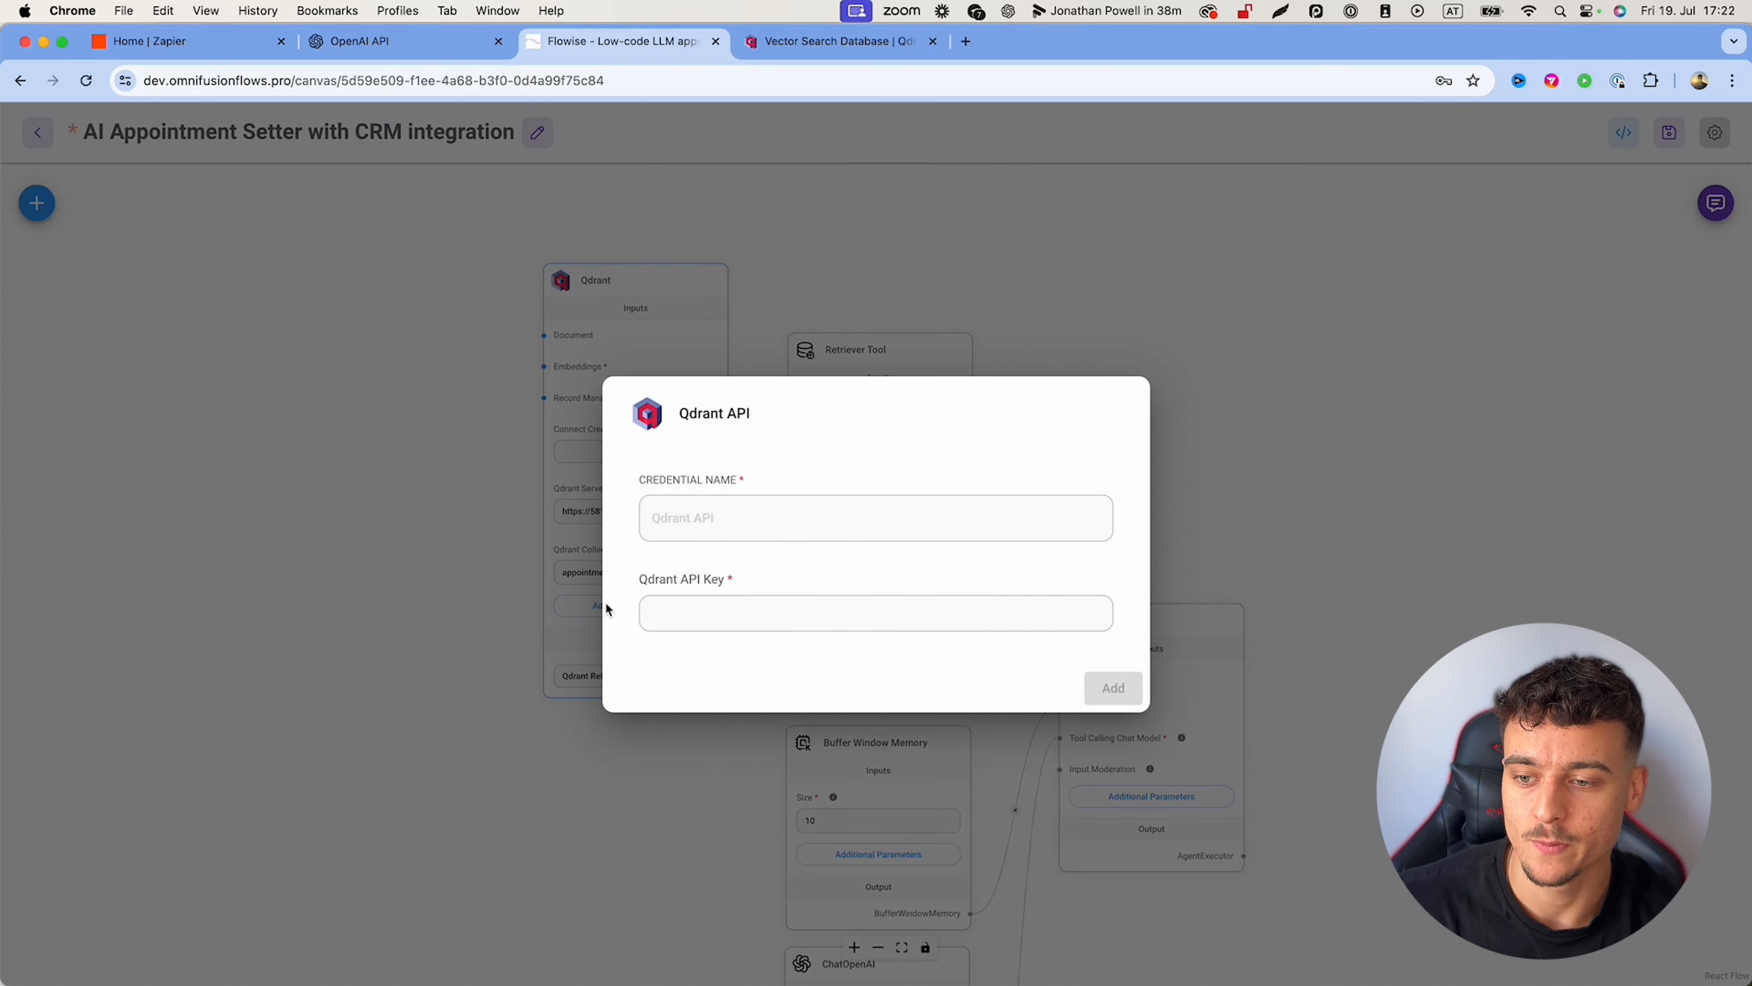
left_click(739, 517)
type("appointment")
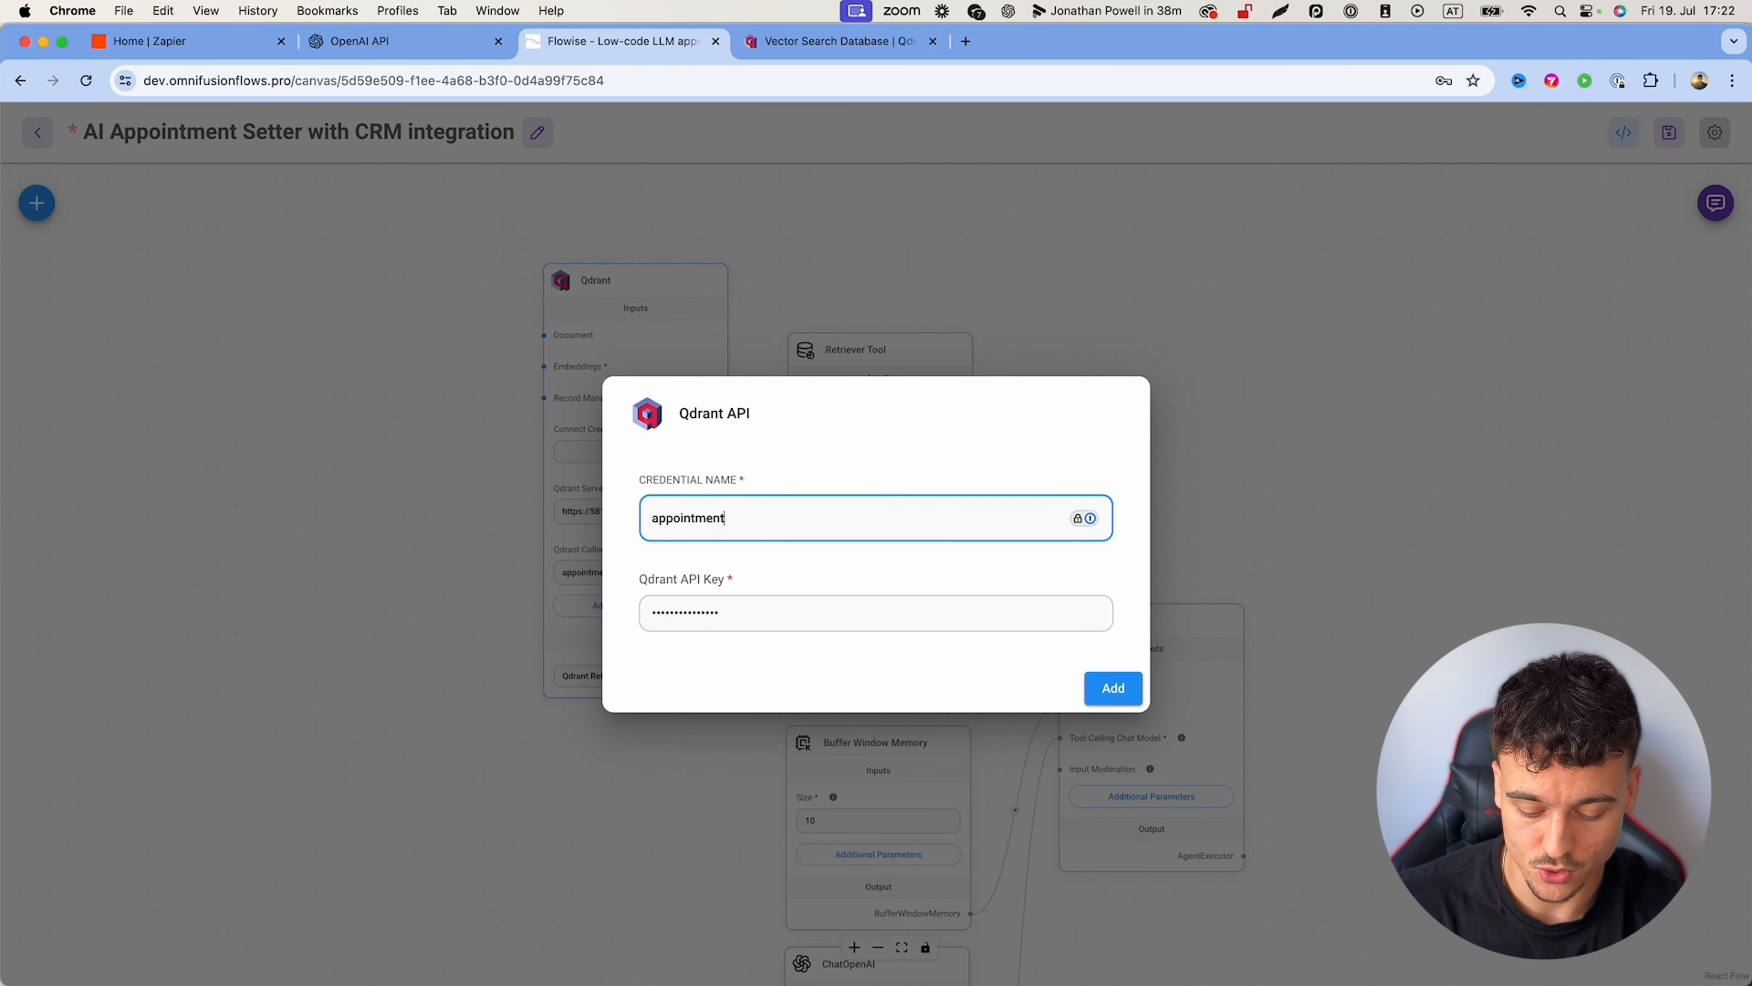
type("settertutori")
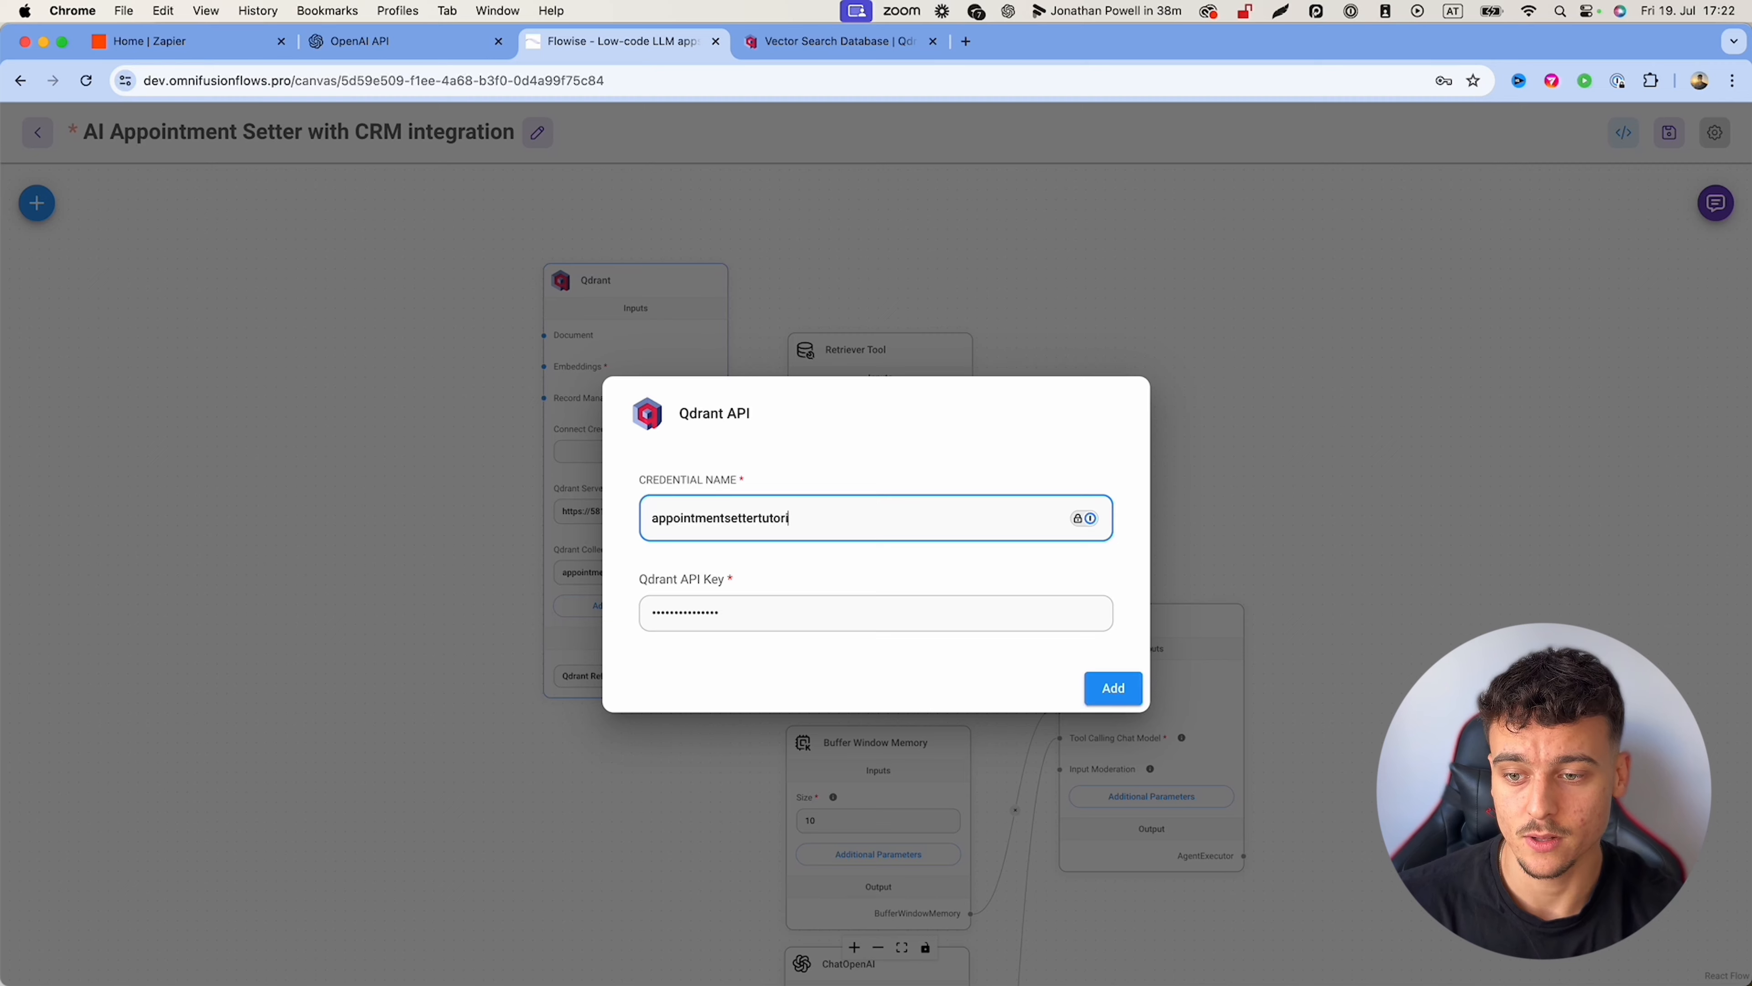
type("al")
double_click(742, 606)
key("super+v")
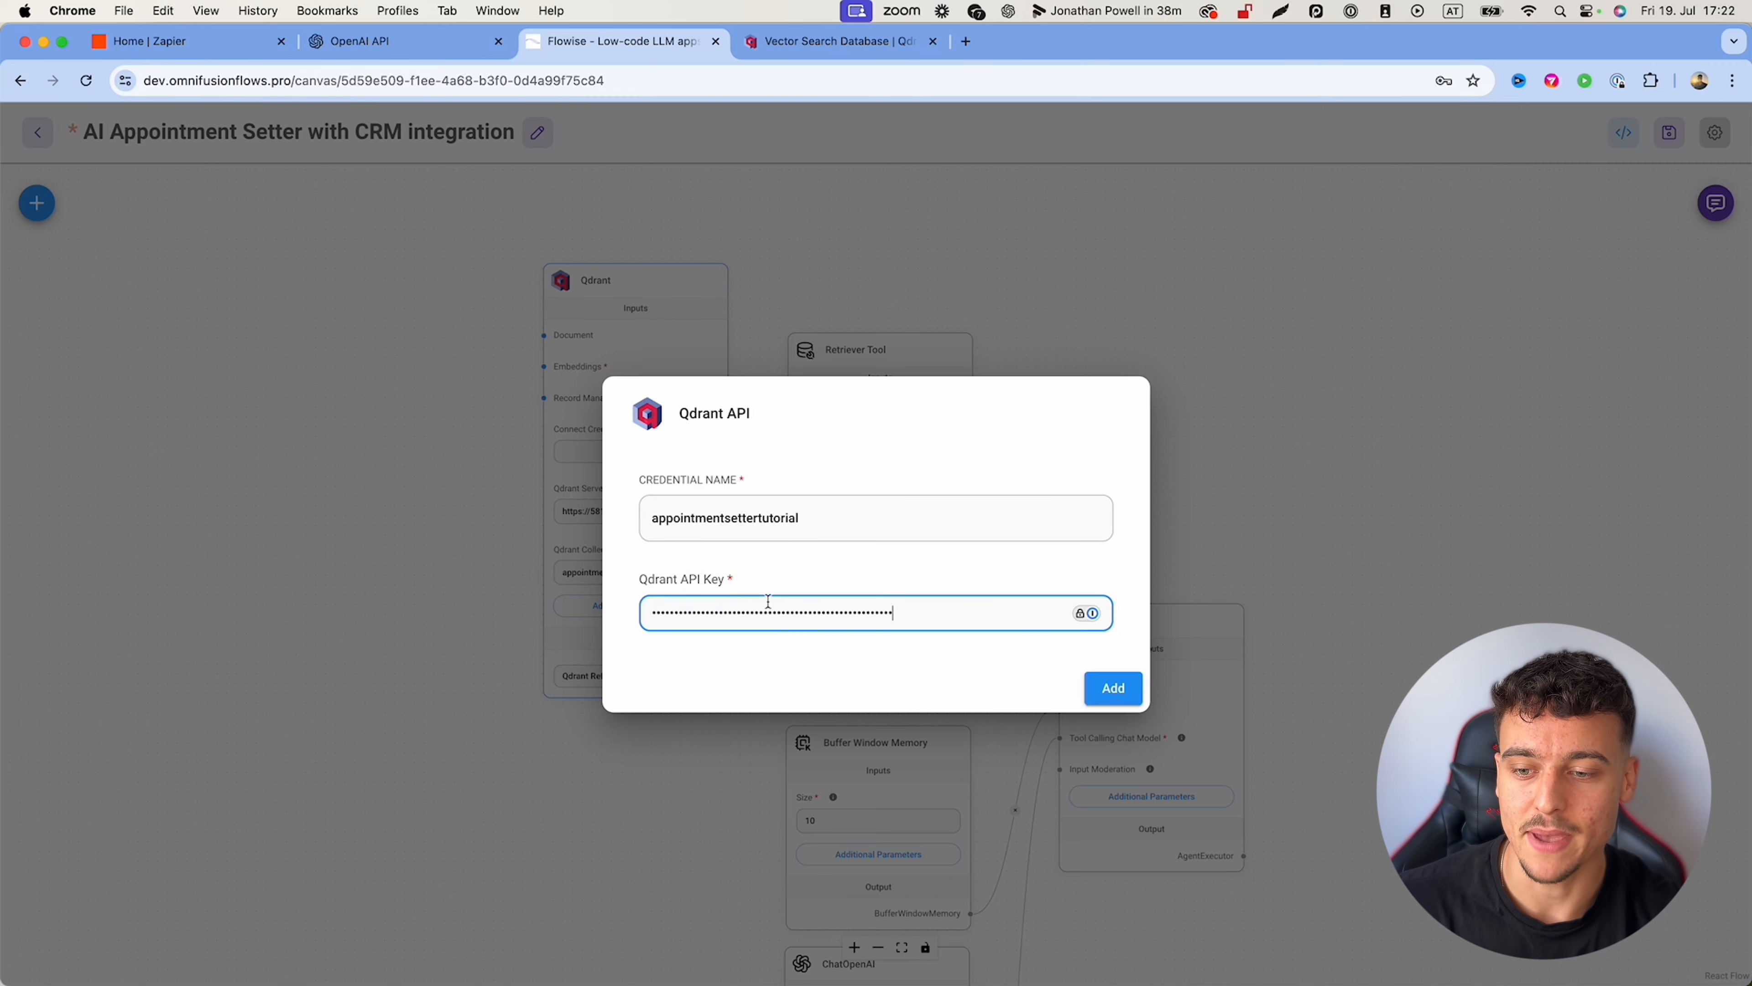
left_click(935, 572)
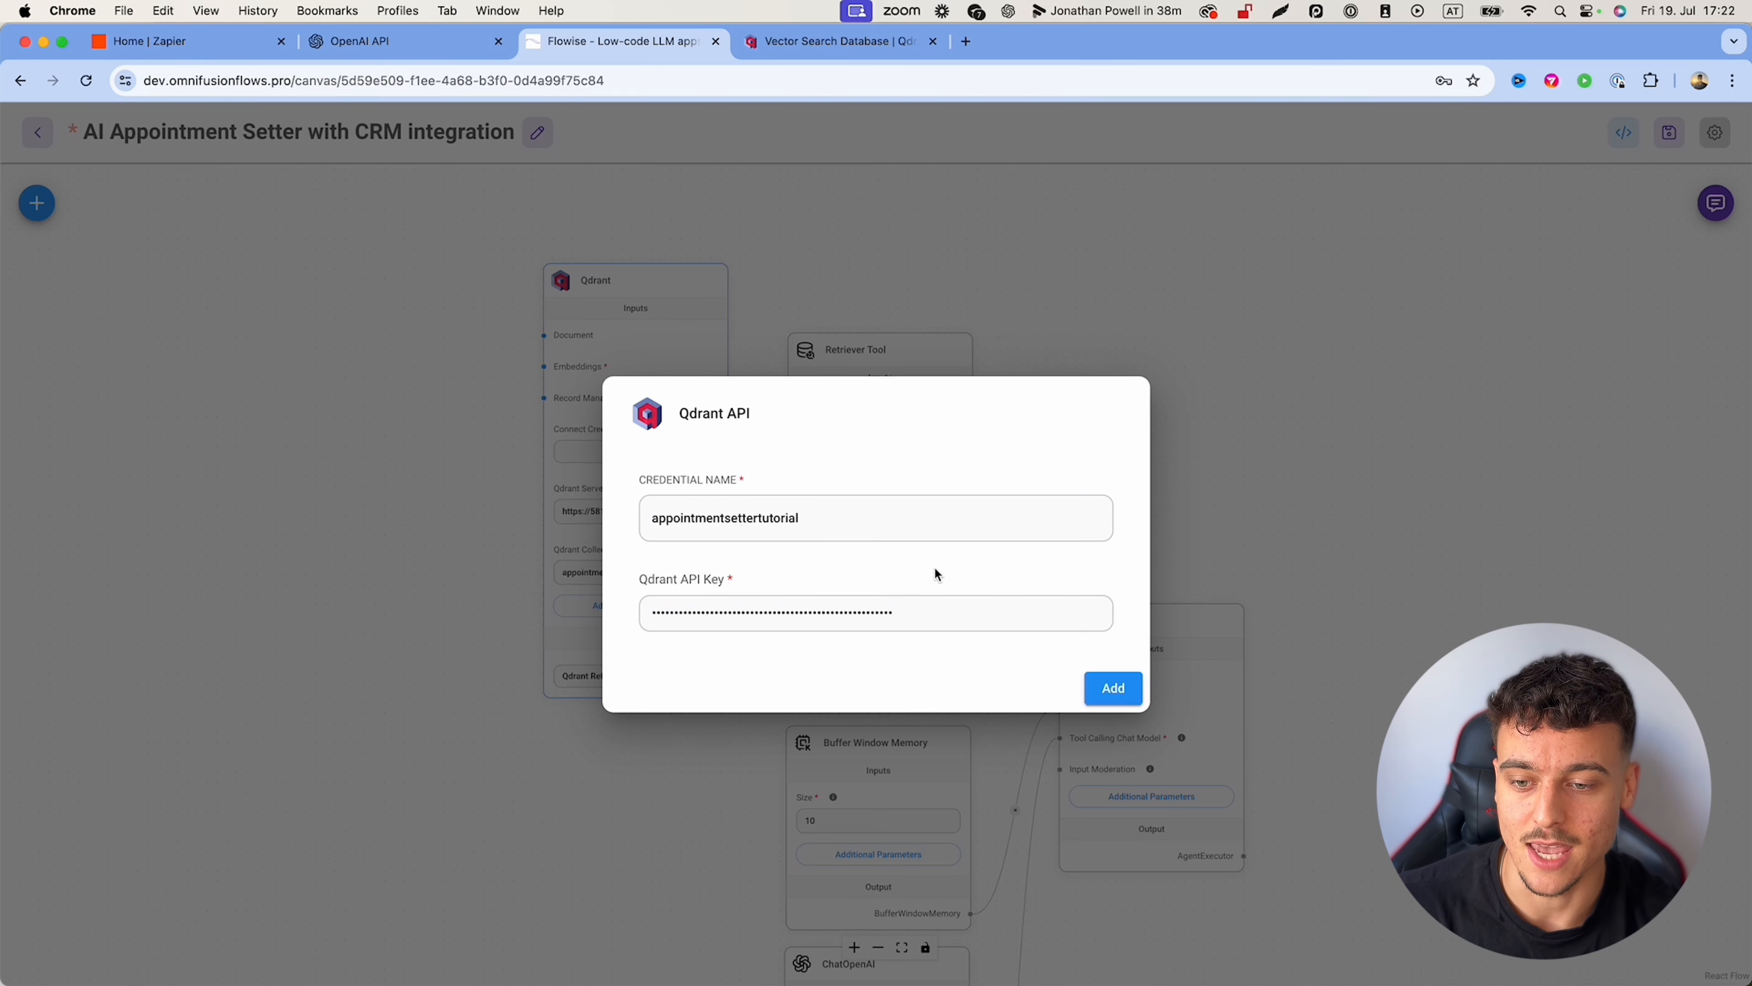
left_click(1113, 687)
left_click_drag(1161, 433, 1264, 493)
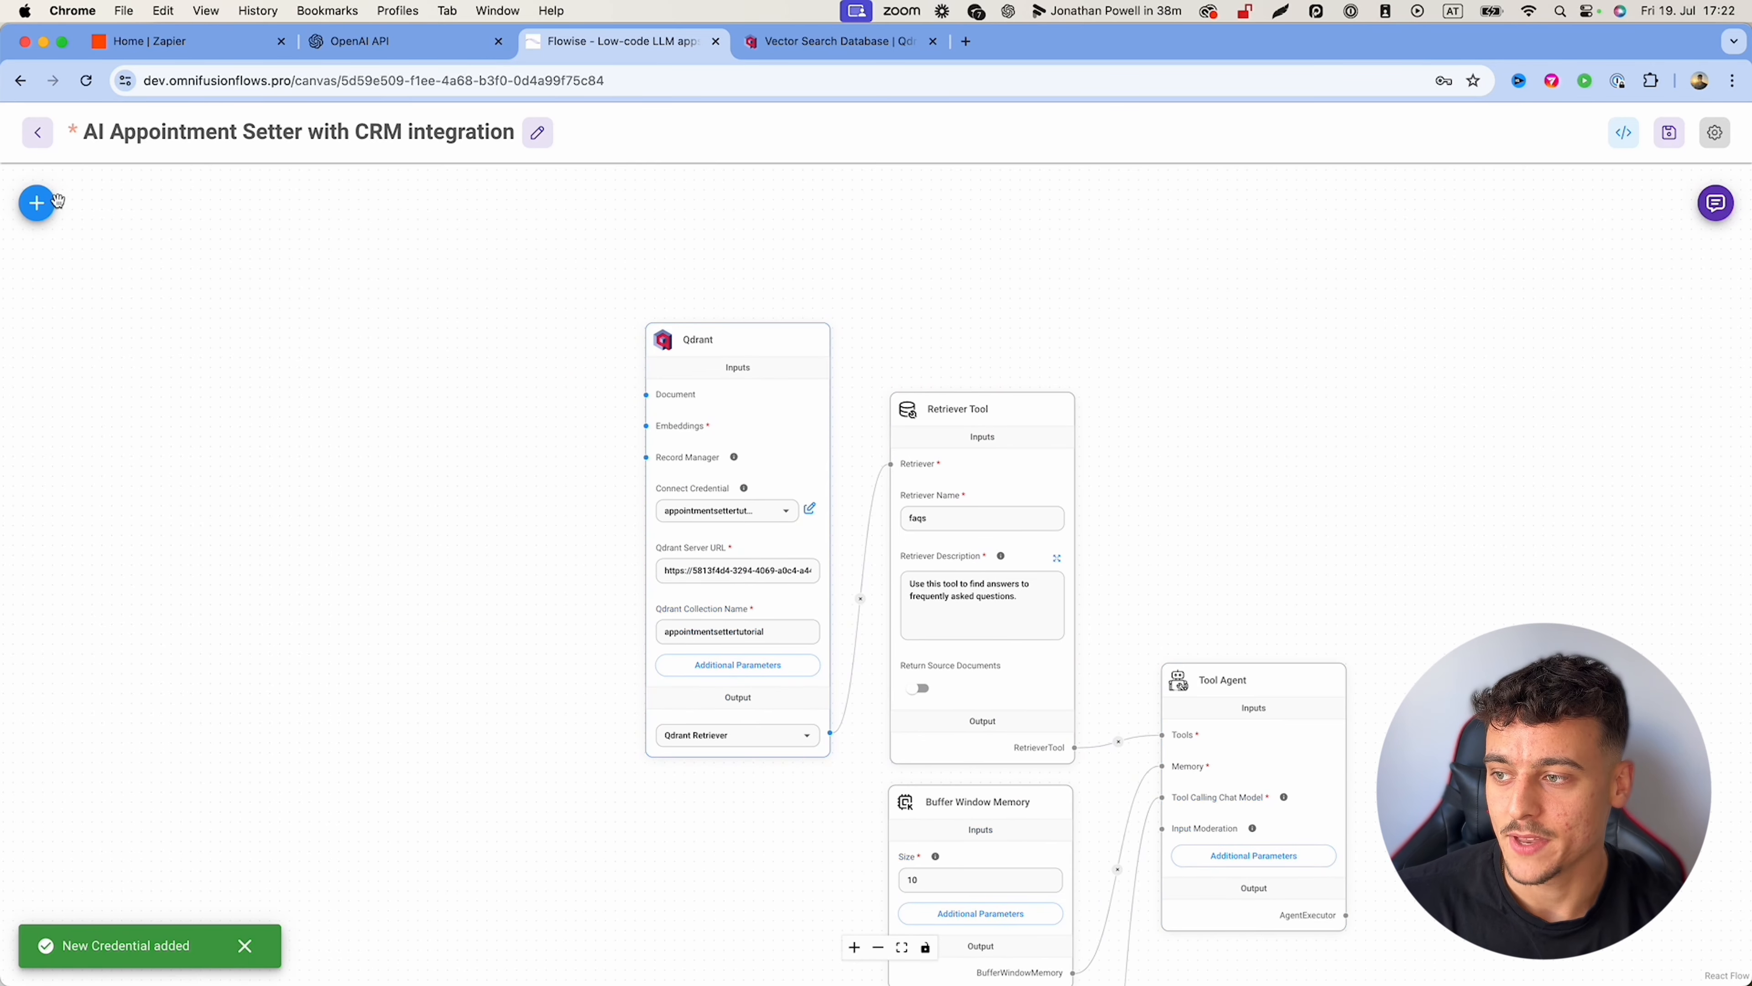
left_click(36, 203)
Step: Add an OpenAI Embeddings node and connect it to Qdrant's Embeddings input
double_click(95, 314)
type("embedding")
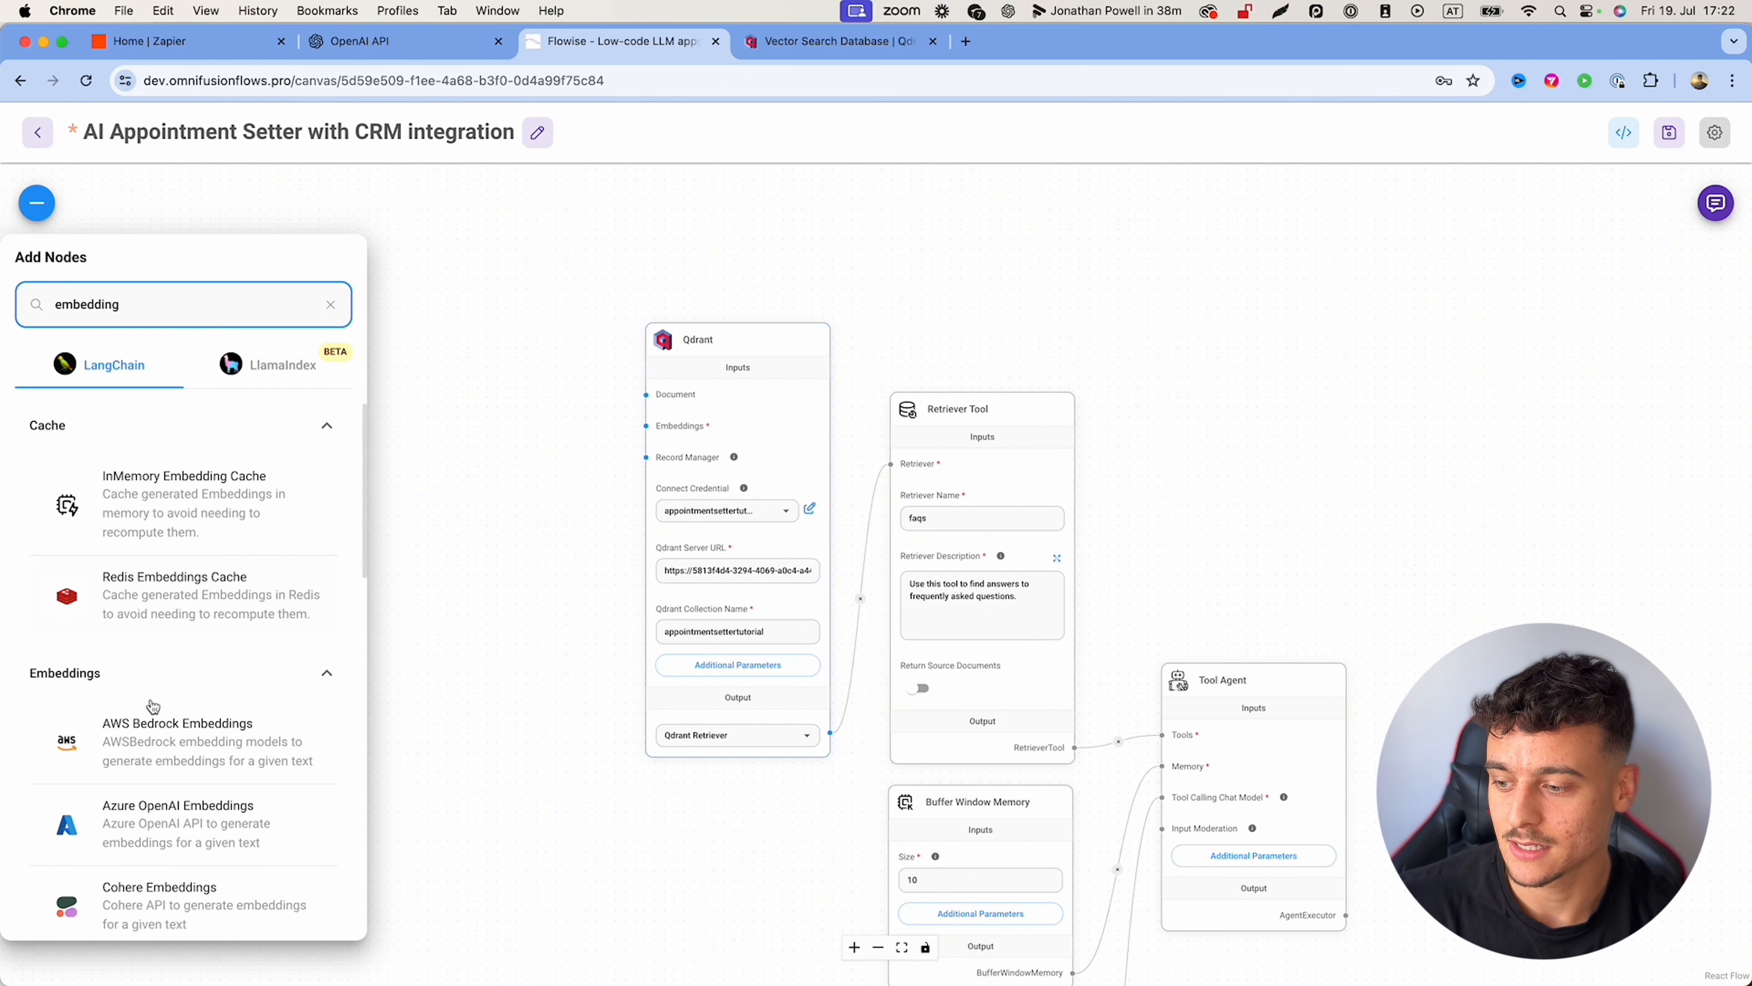
scroll(152, 704, "down", 10)
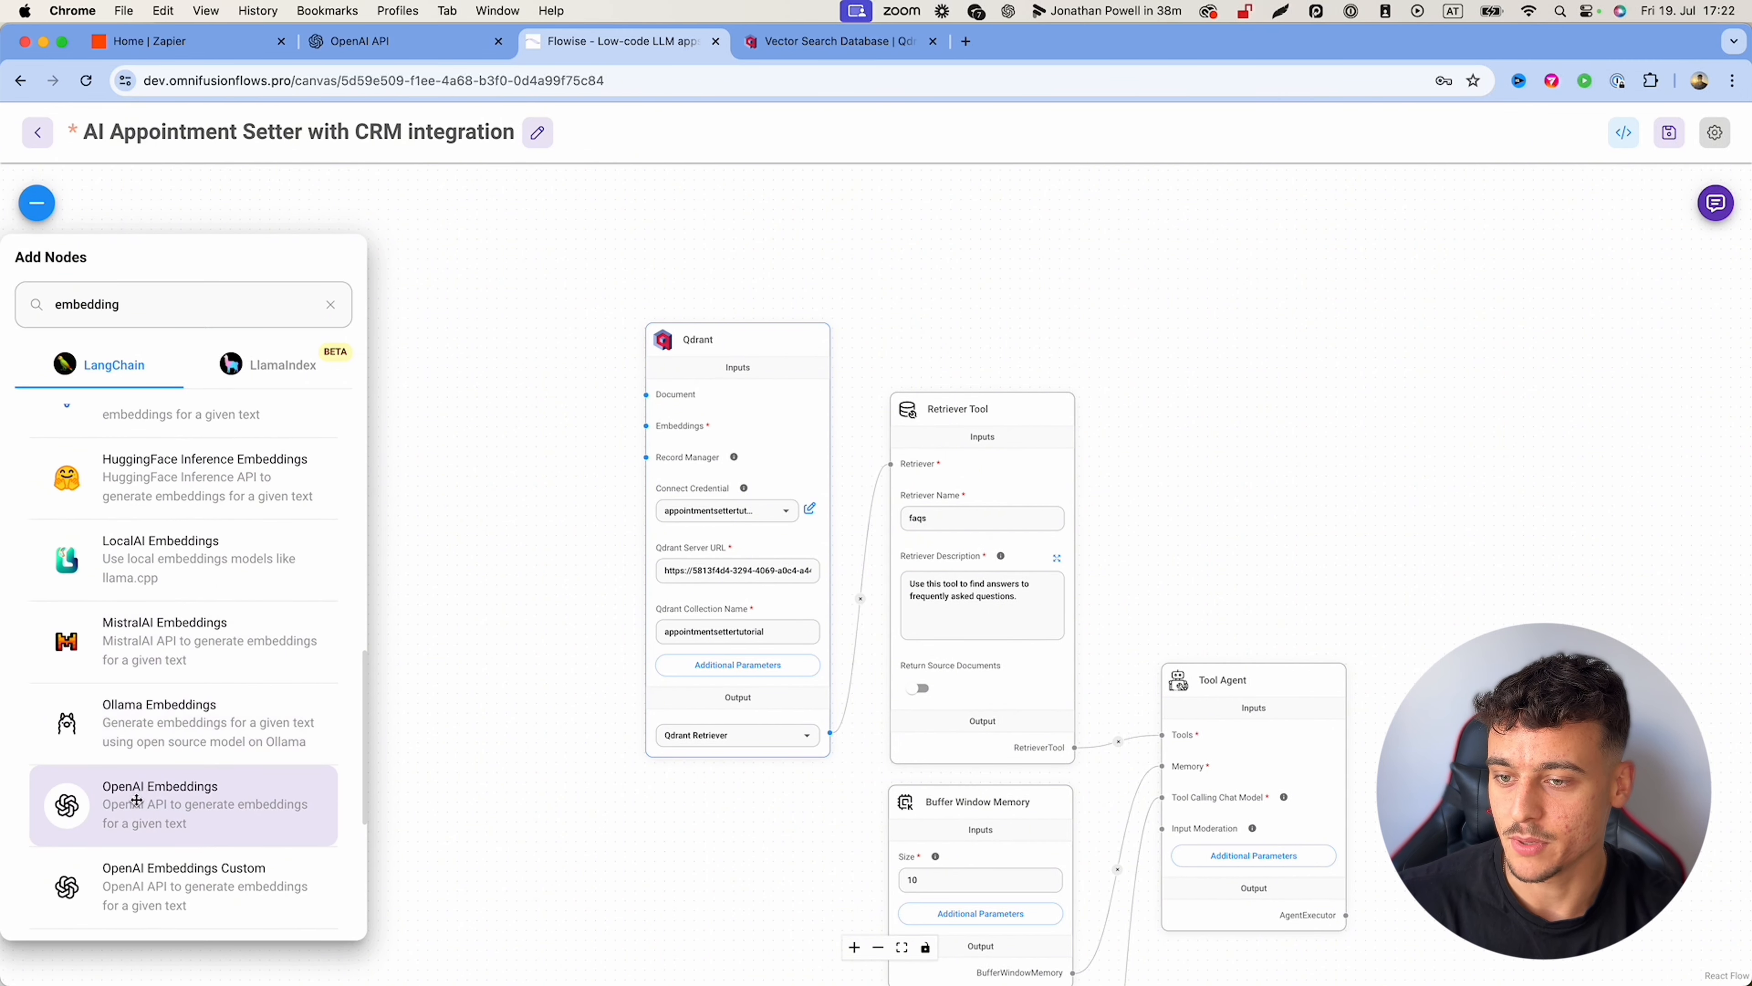
left_click_drag(159, 801, 387, 573)
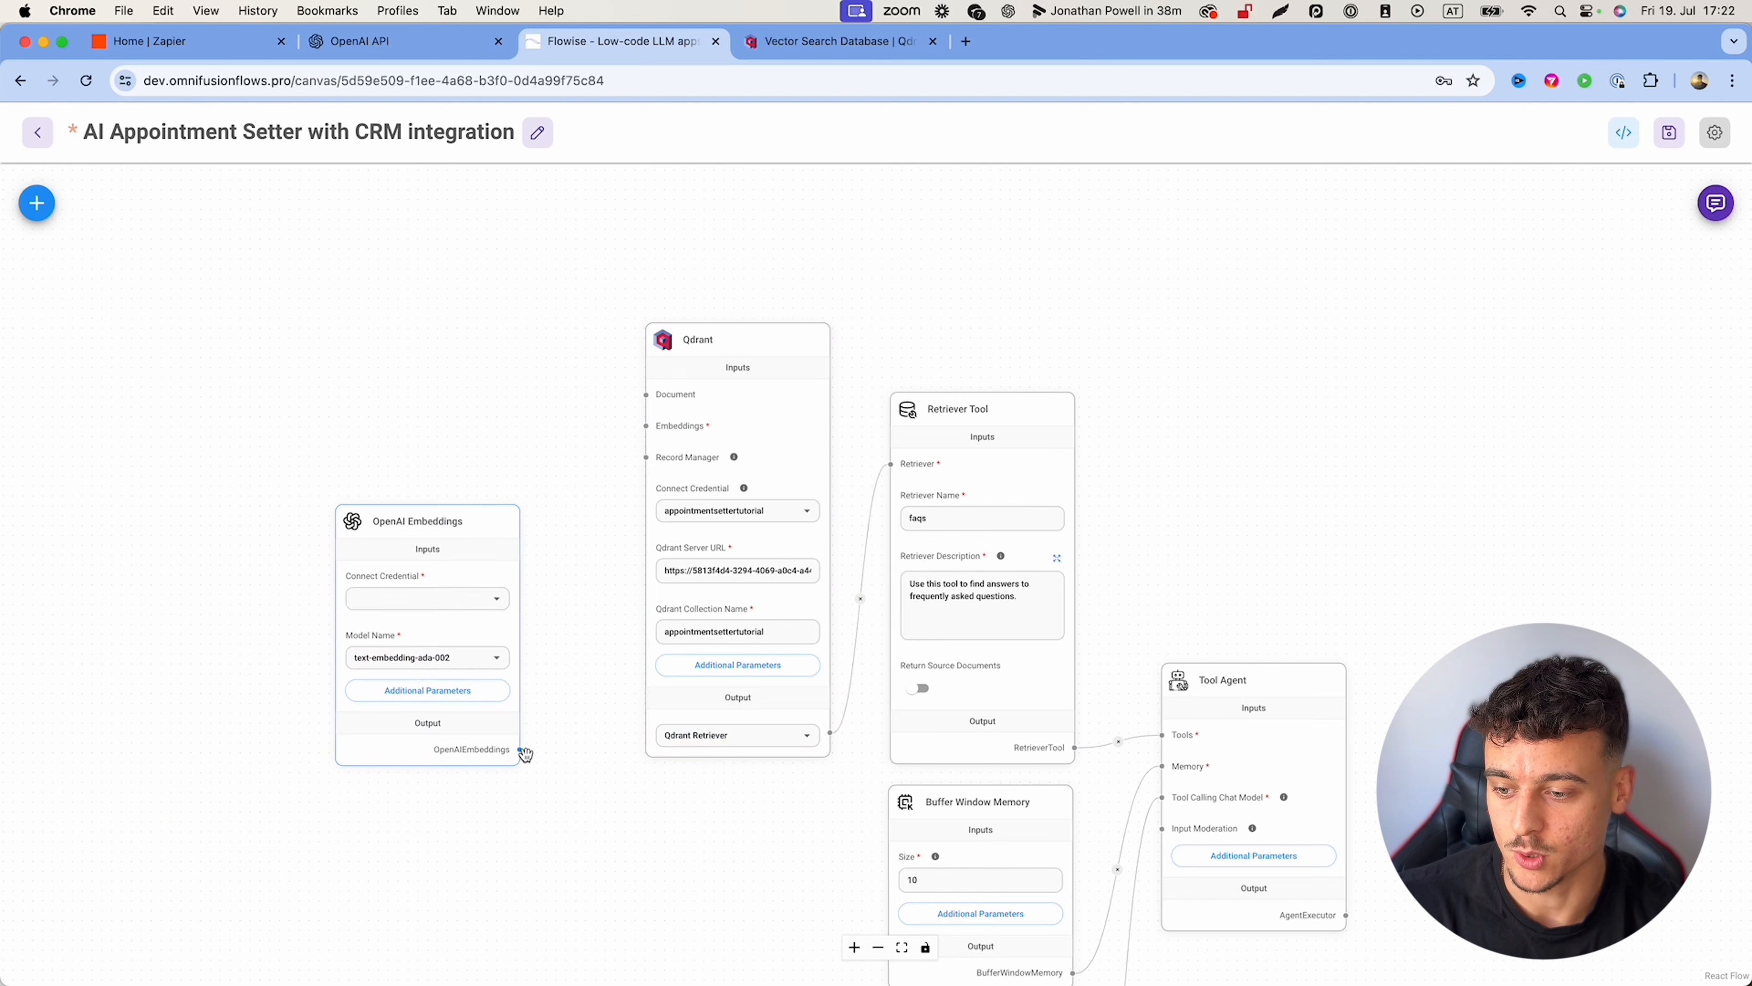
left_click_drag(519, 749, 648, 424)
left_click(430, 515)
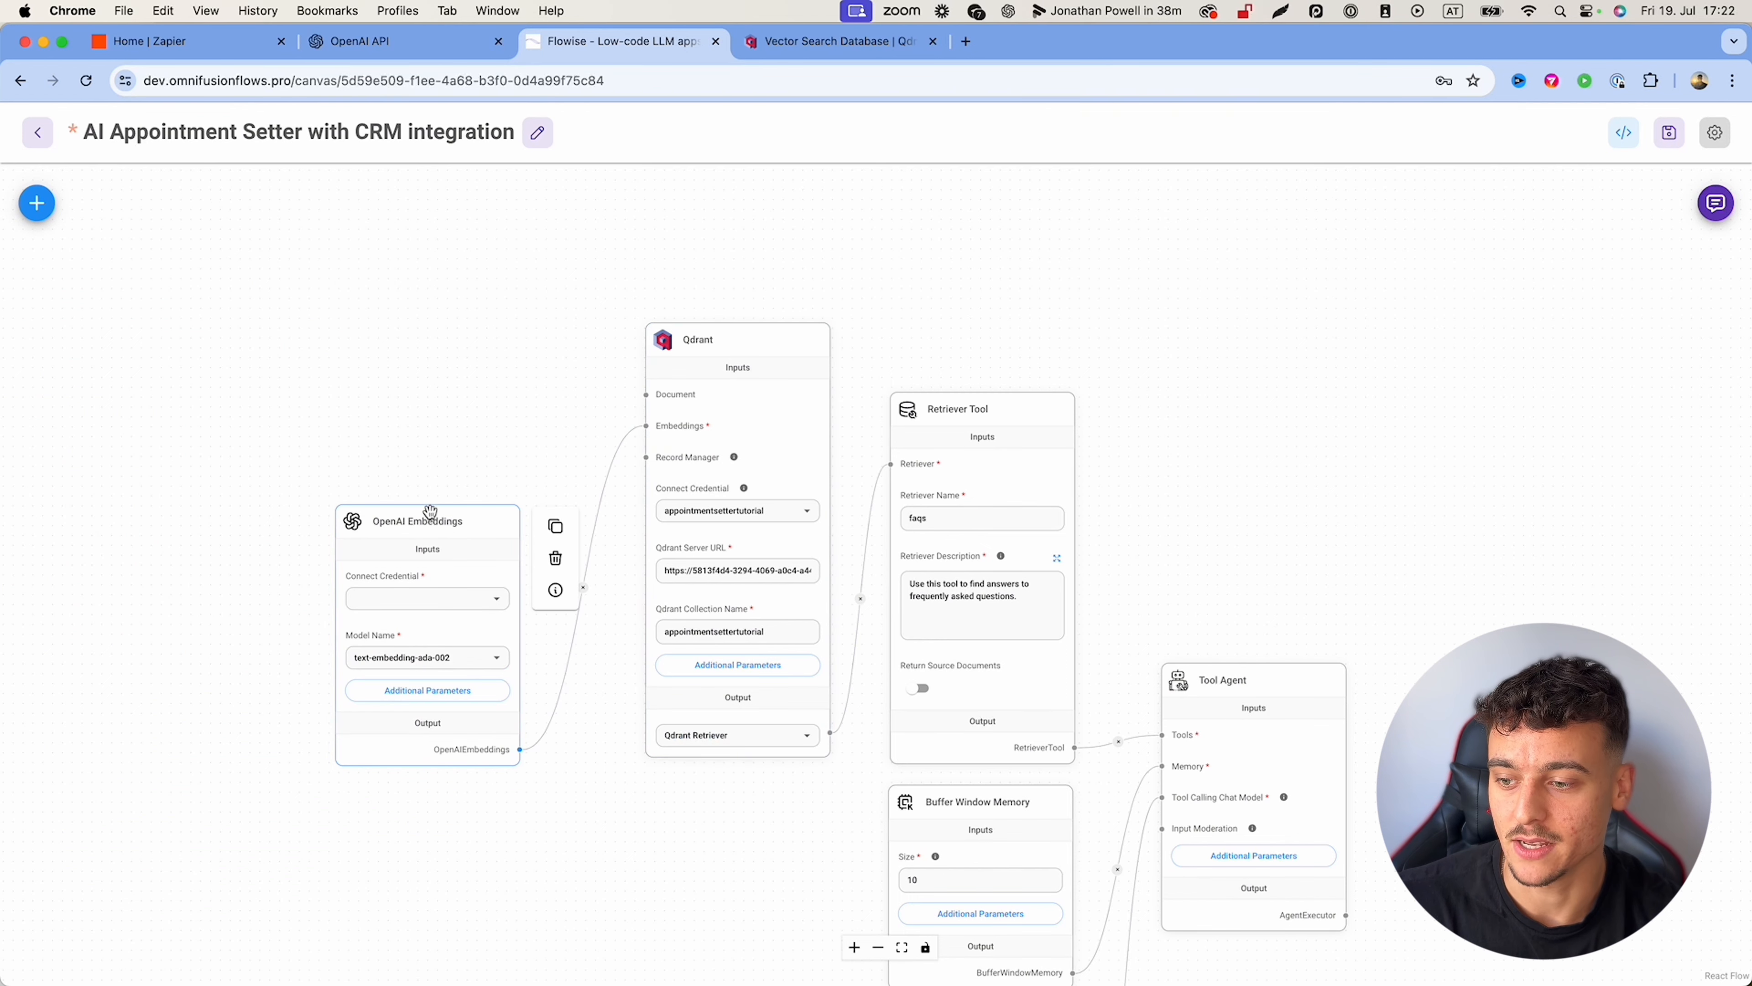
left_click_drag(430, 515, 461, 517)
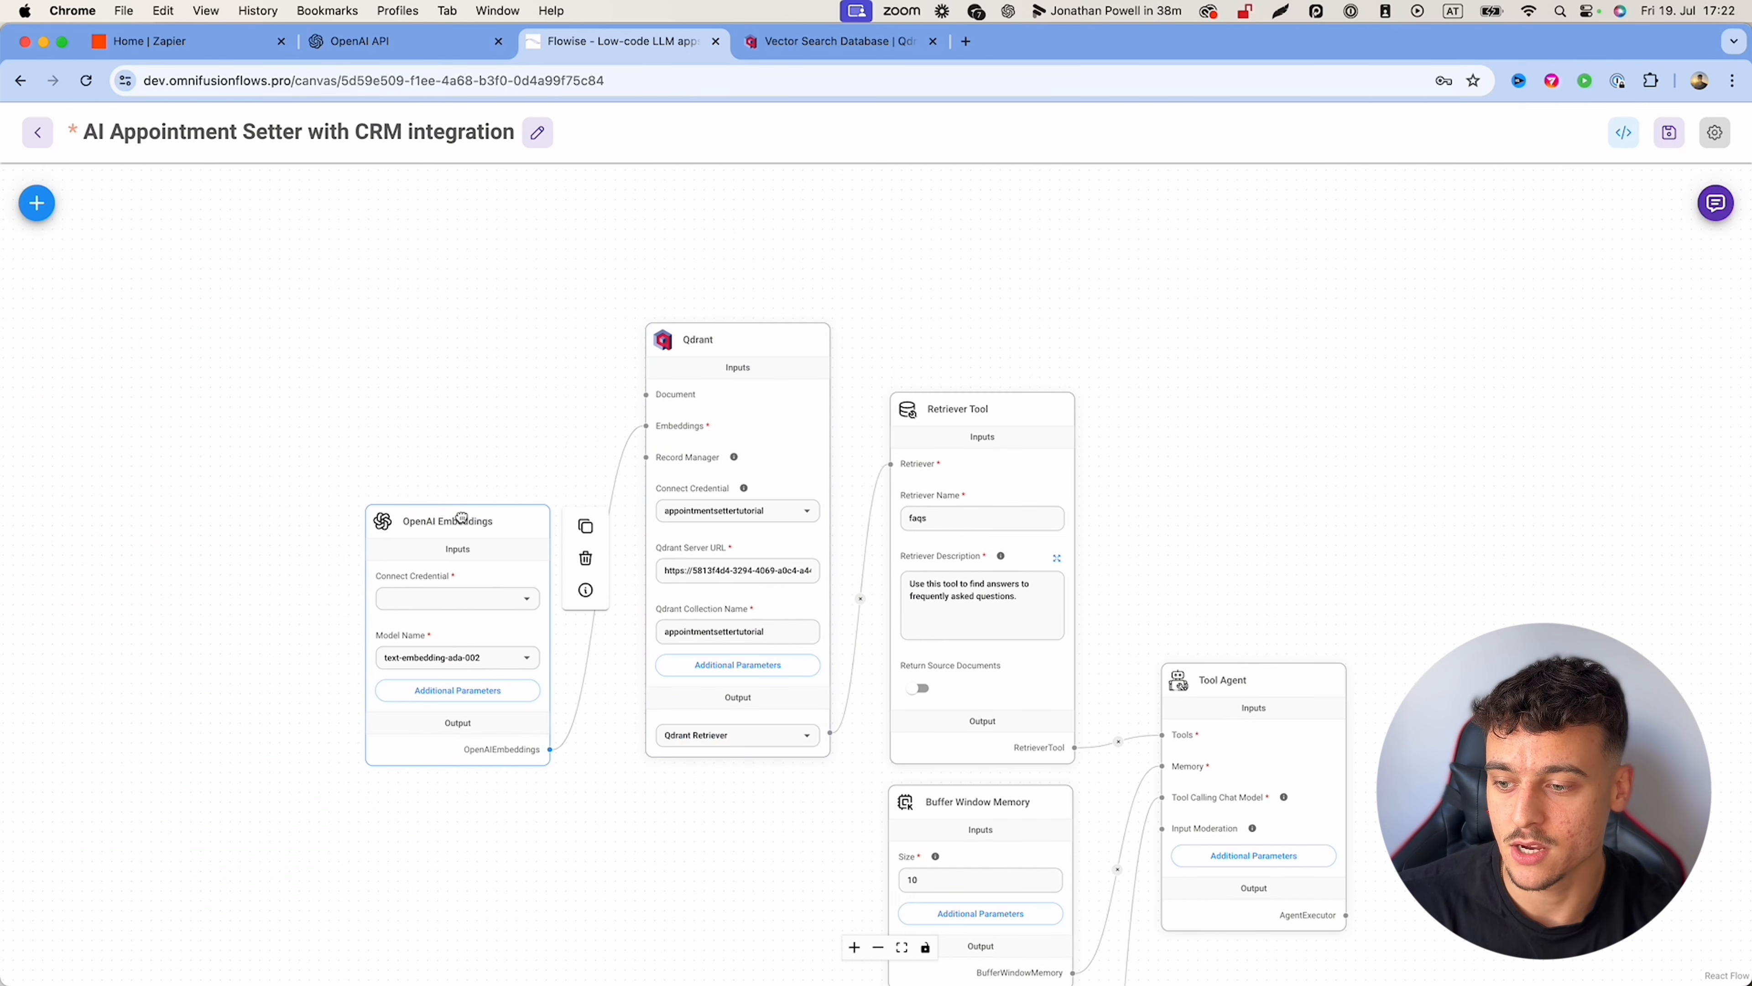
Step: Select the 'appointment setter tutorial' credential for the OpenAI Embeddings node
left_click(528, 599)
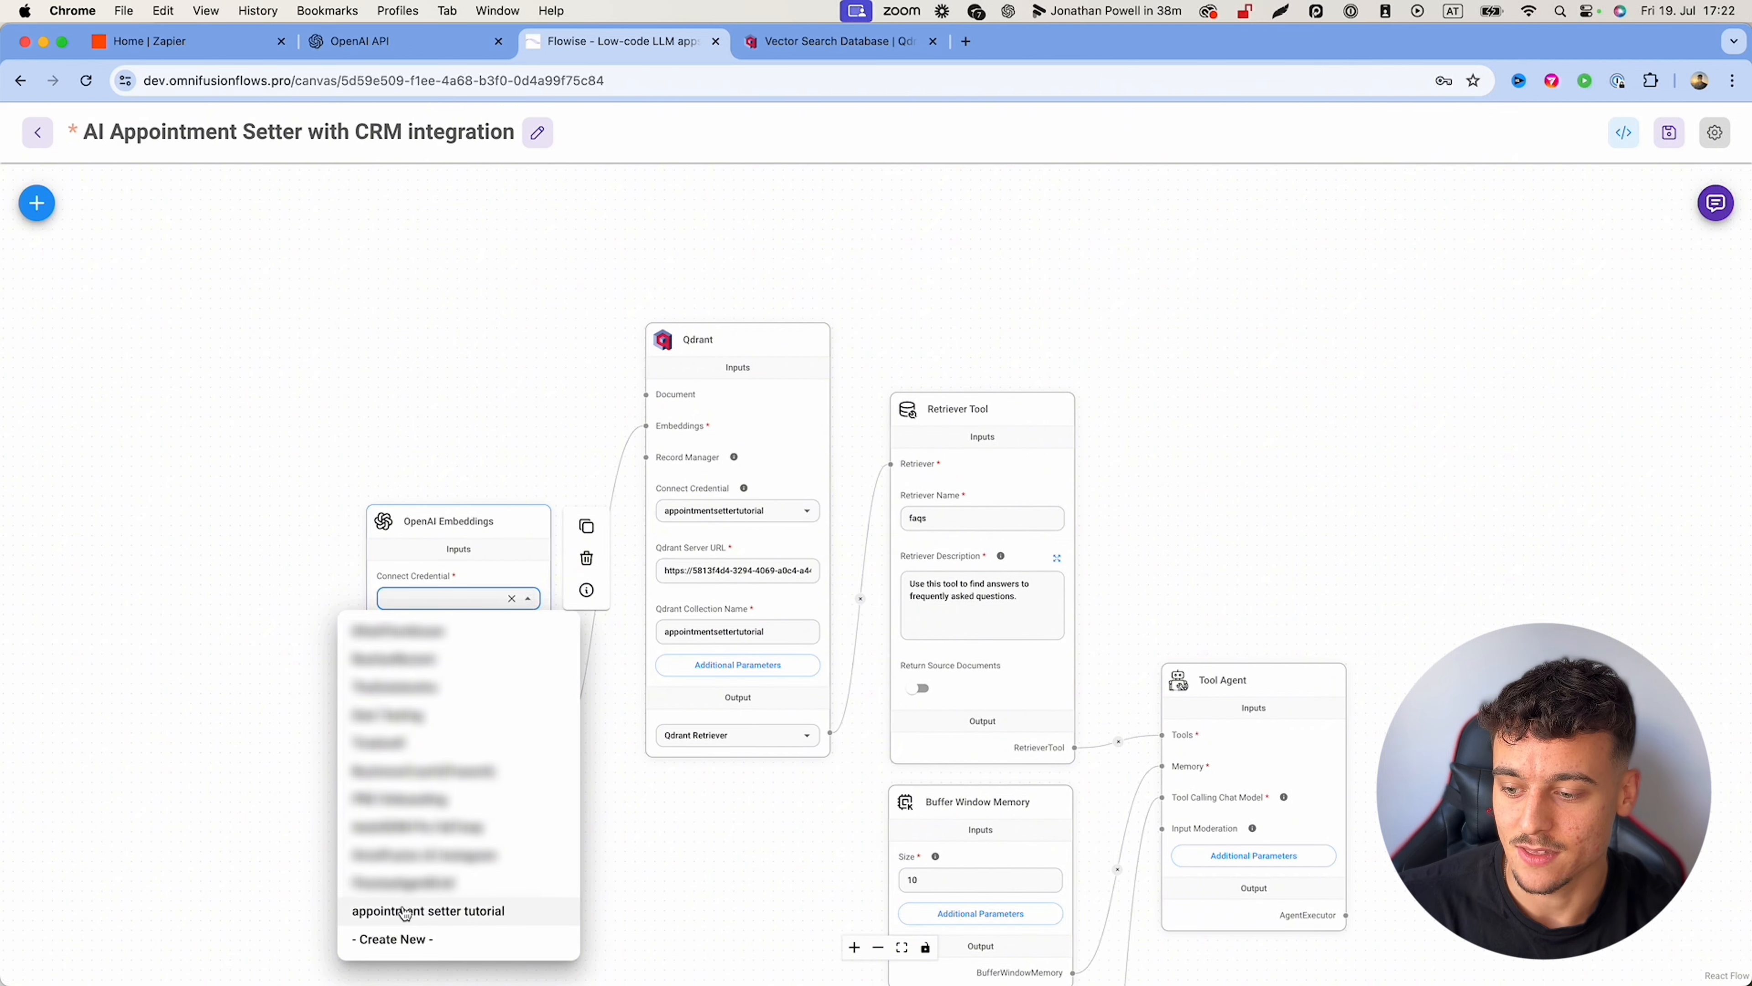
left_click(459, 912)
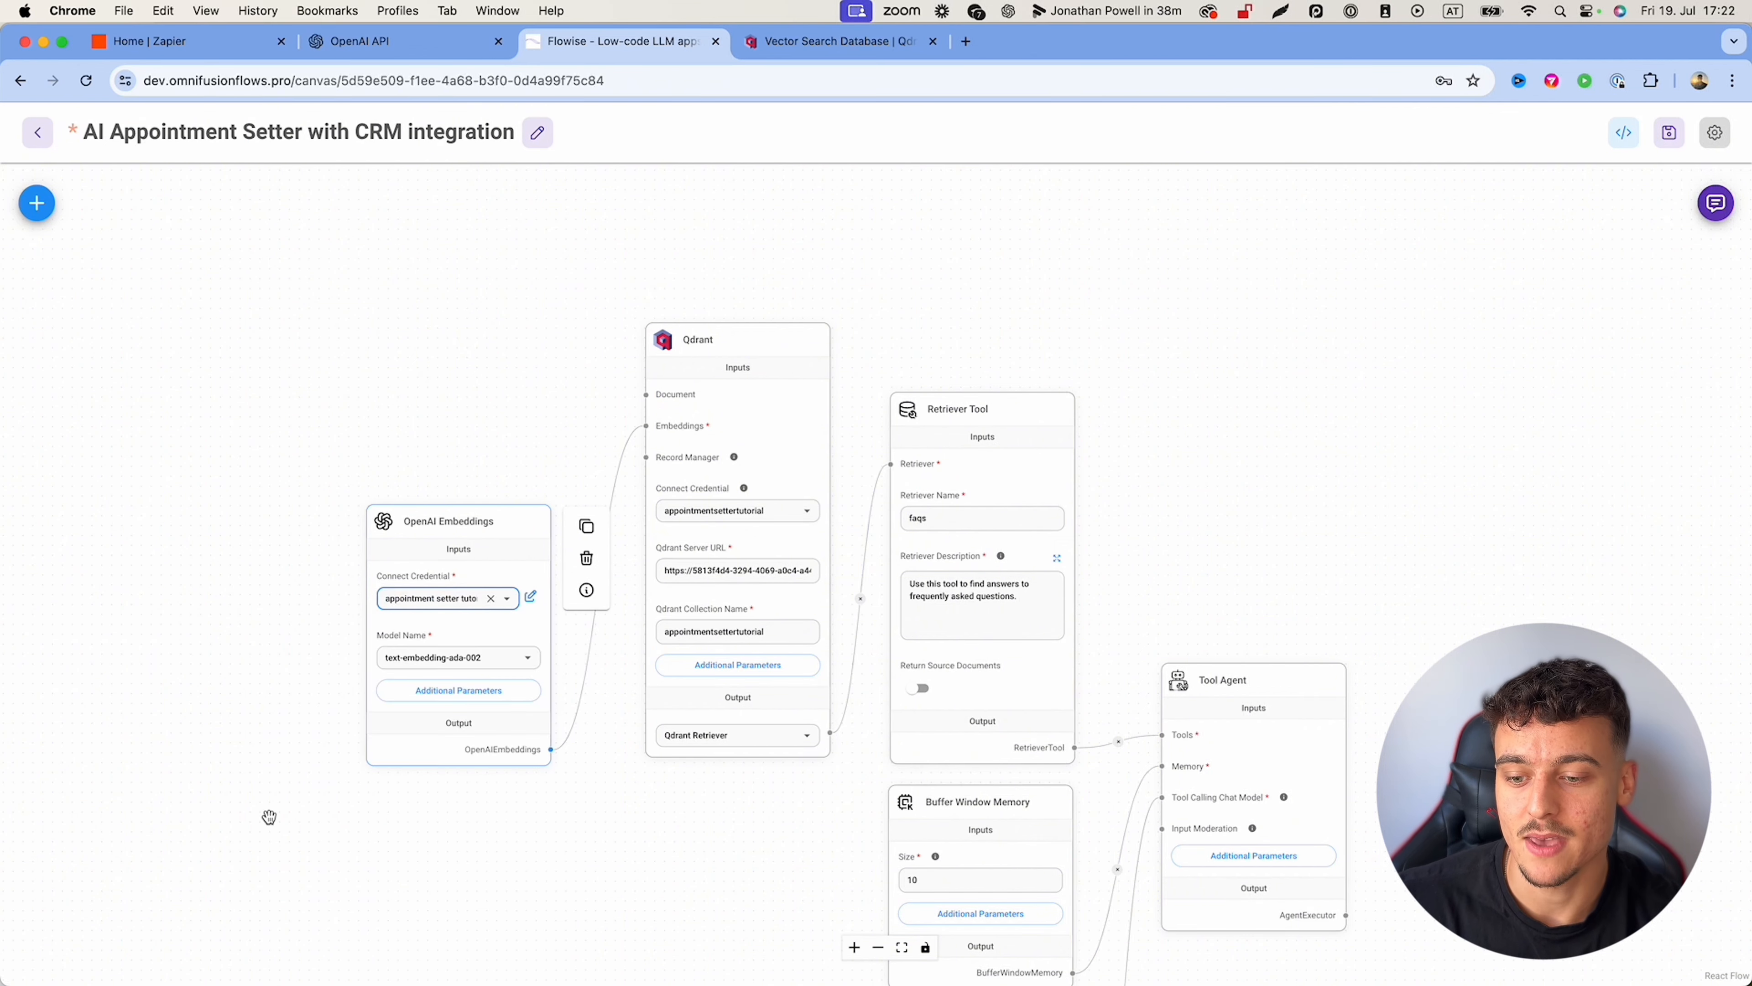
scroll(266, 814, "down", 10)
scroll(958, 458, "up", 10)
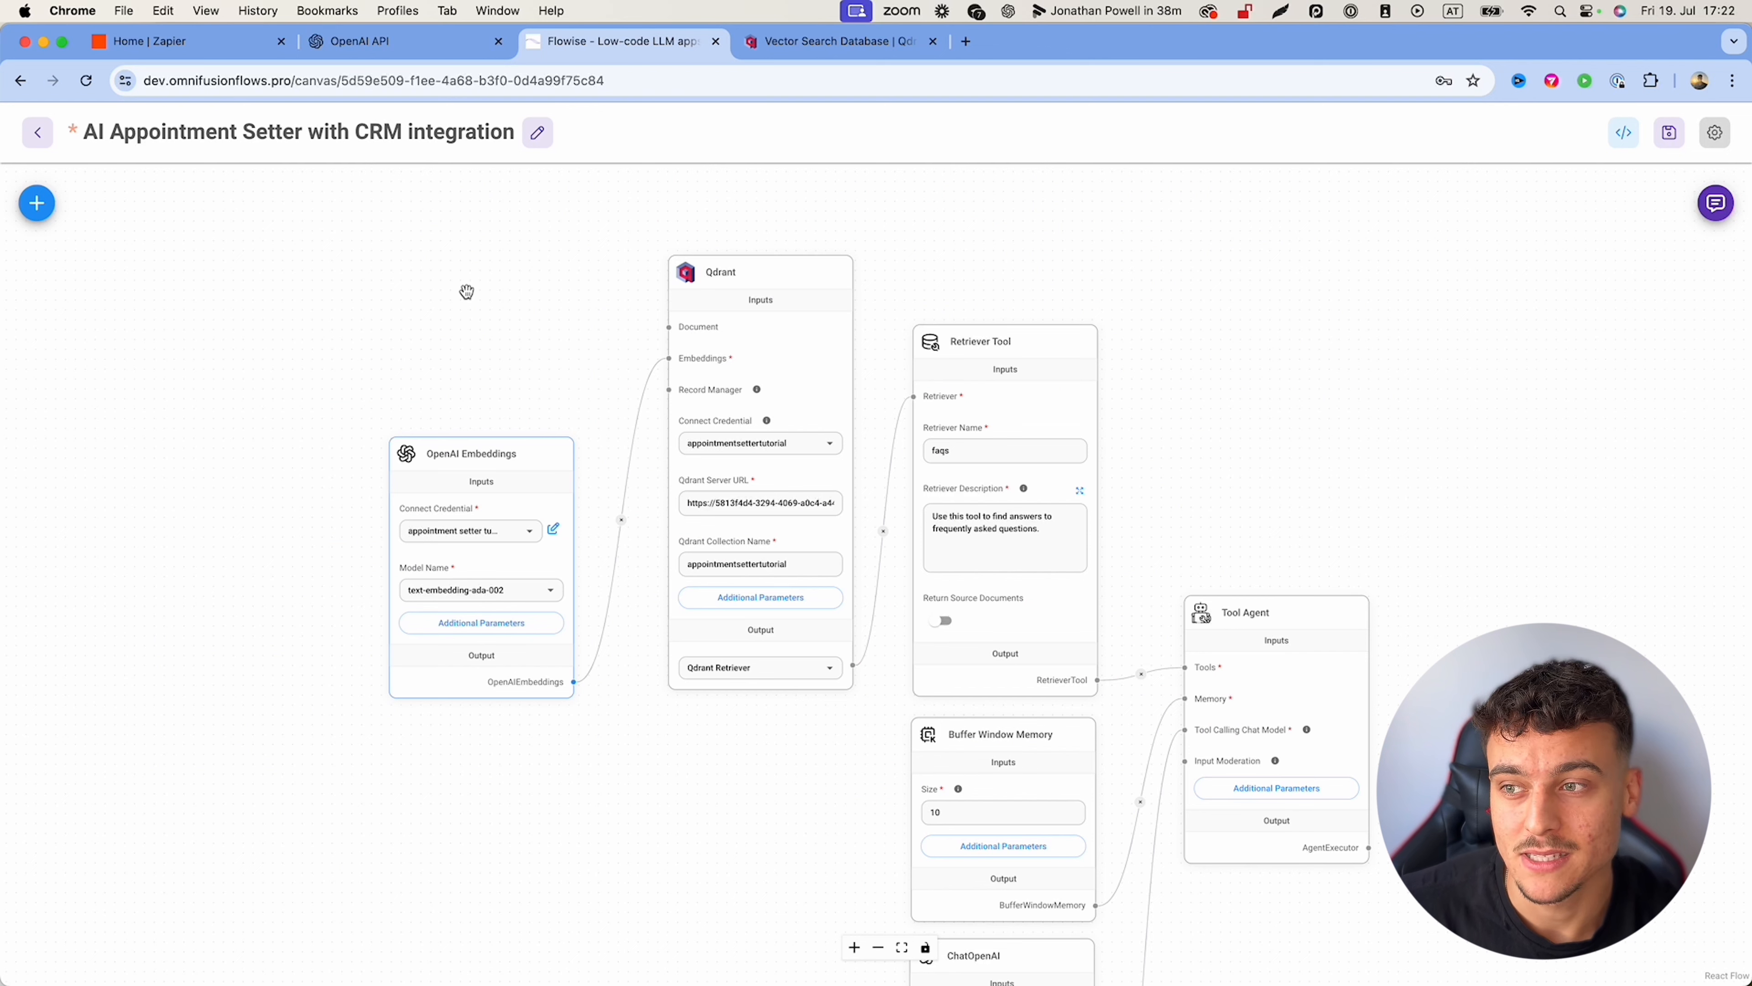
Step: Save the chatflow, then close Qdrant Cloud's API key dialog and show the Clusters list
left_click(1670, 133)
left_click(866, 43)
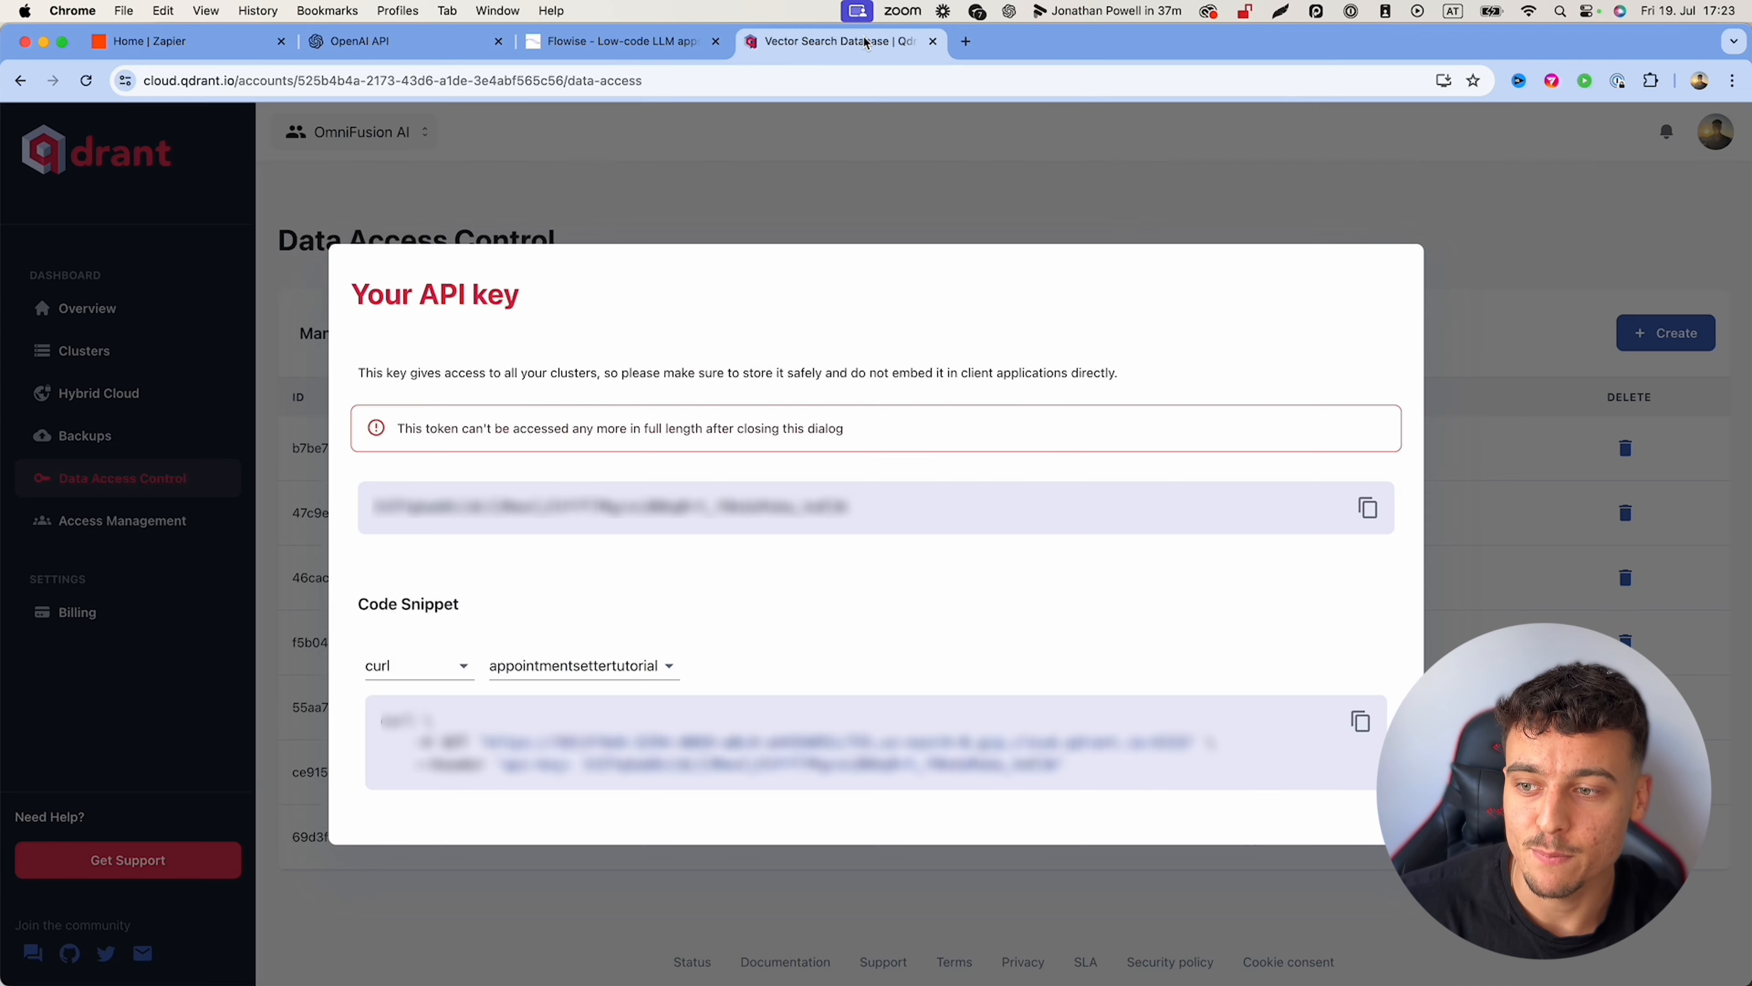
left_click(1007, 140)
left_click(90, 348)
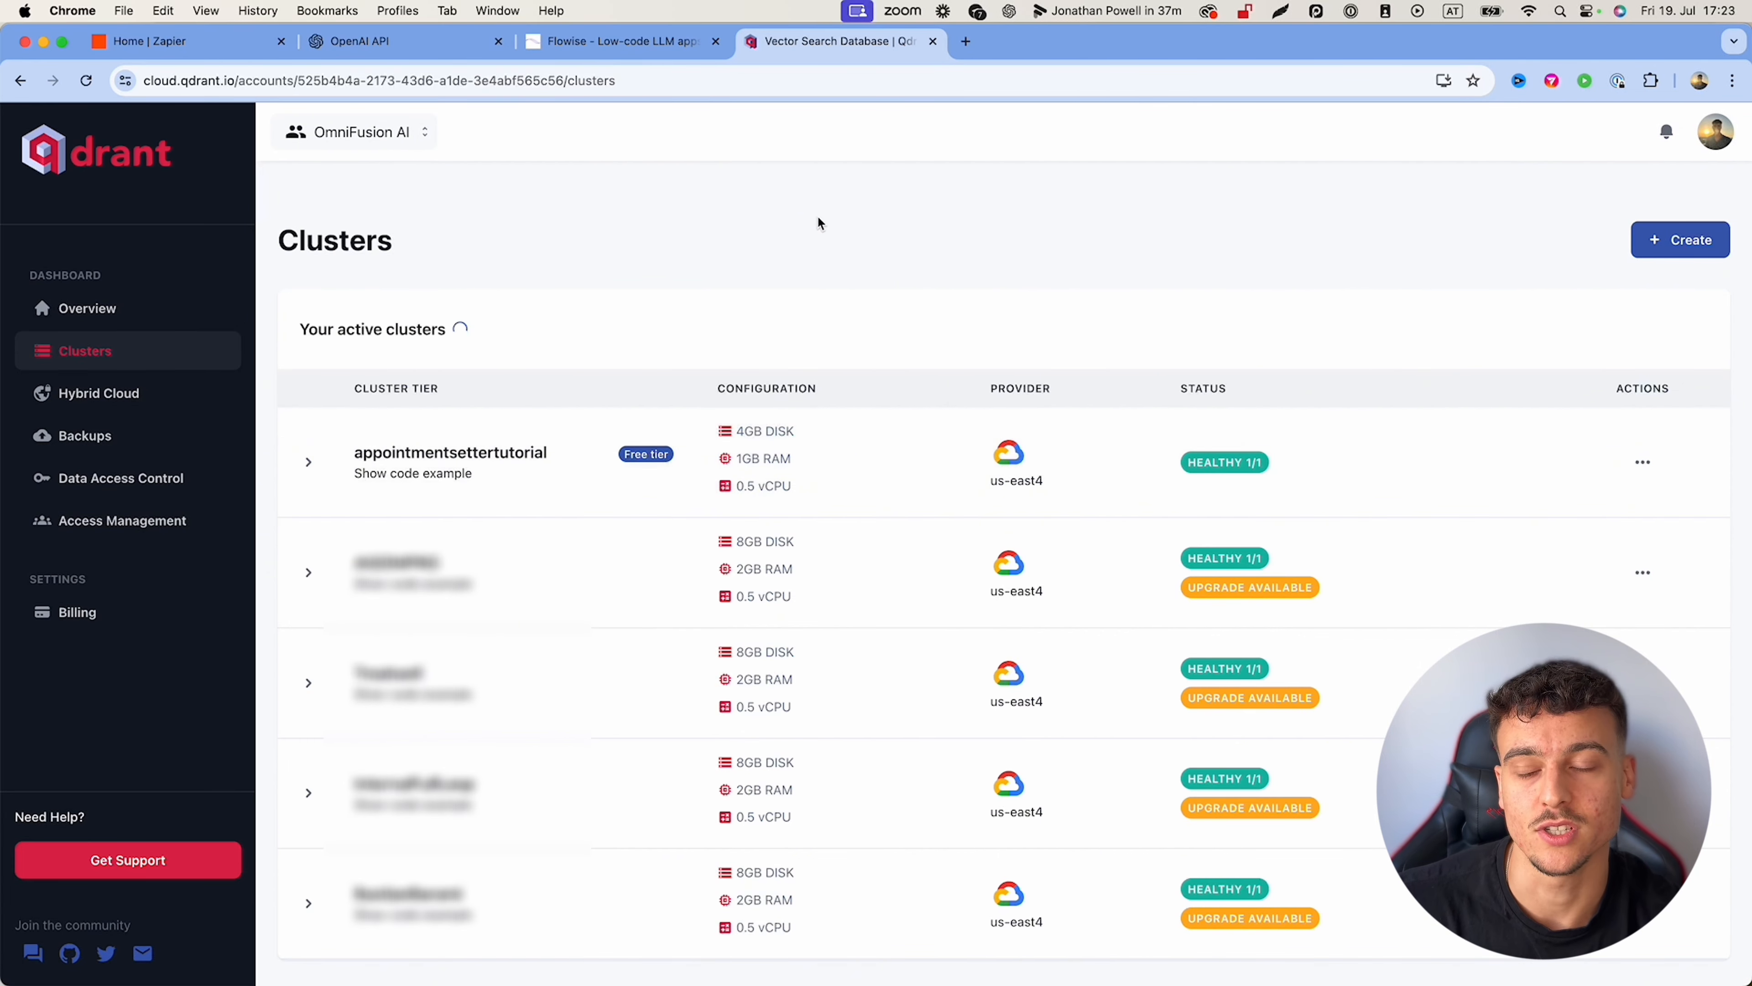
Step: Open the Flowise test chat and send 'hi' to the bot
left_click(621, 41)
left_click(1716, 202)
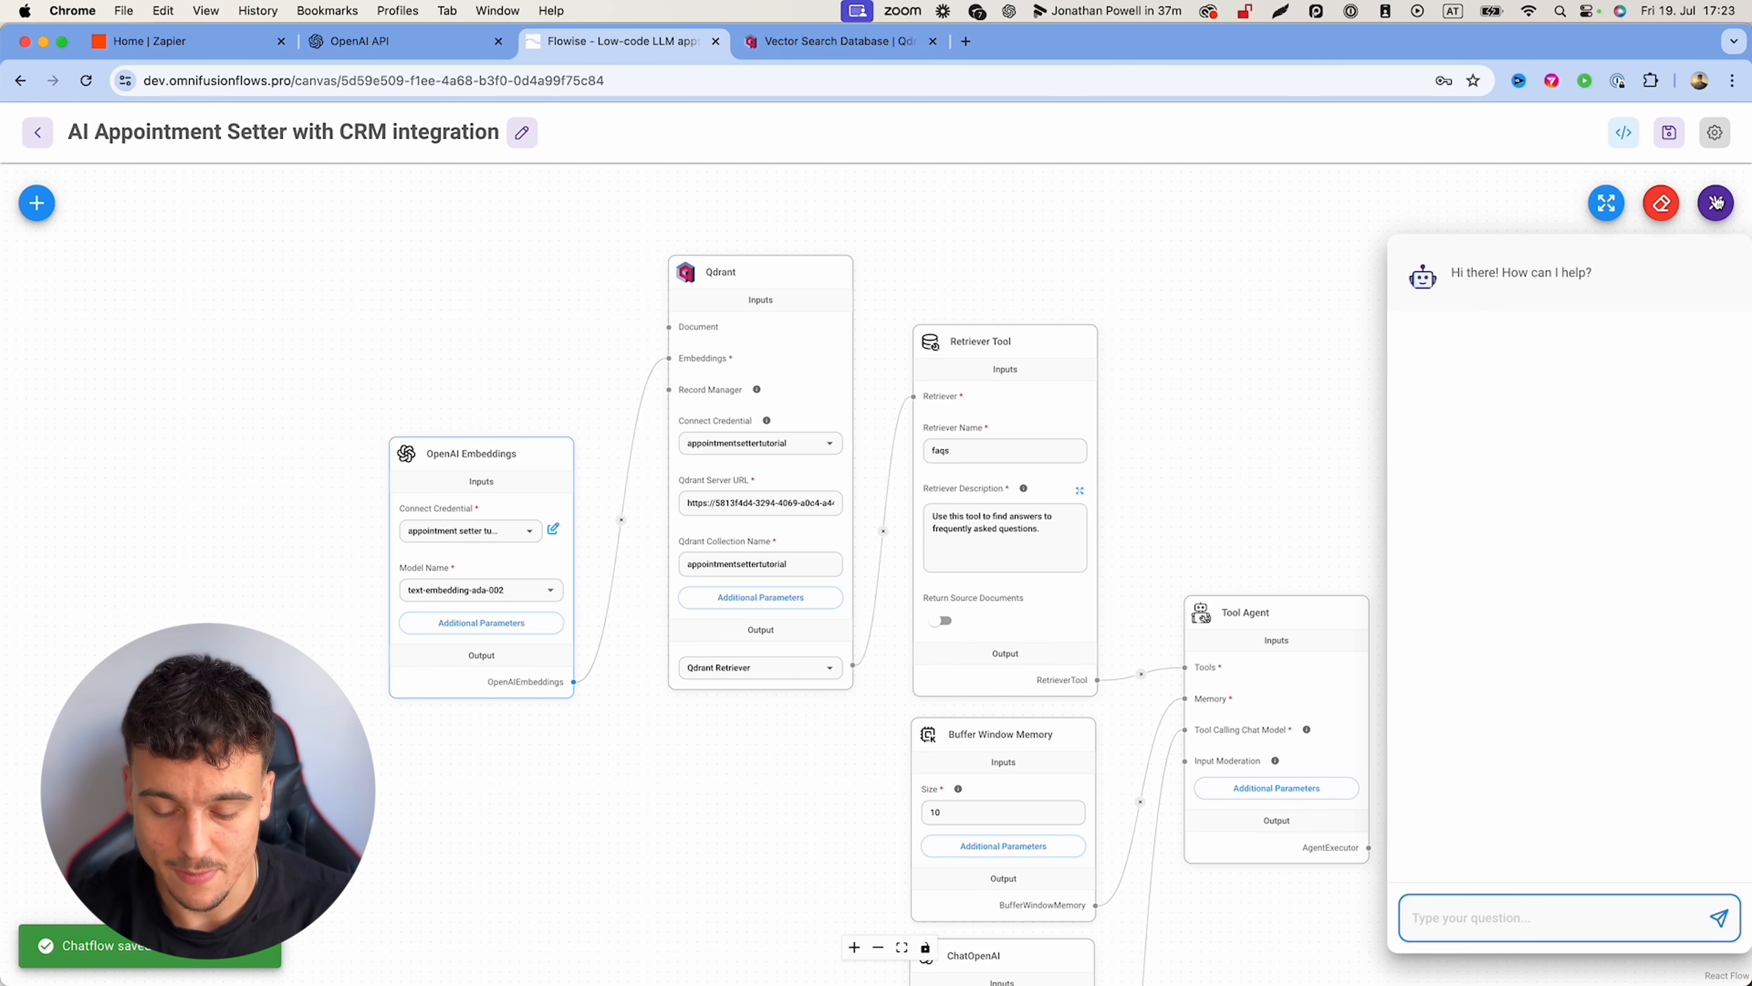
type("hi")
key("Return")
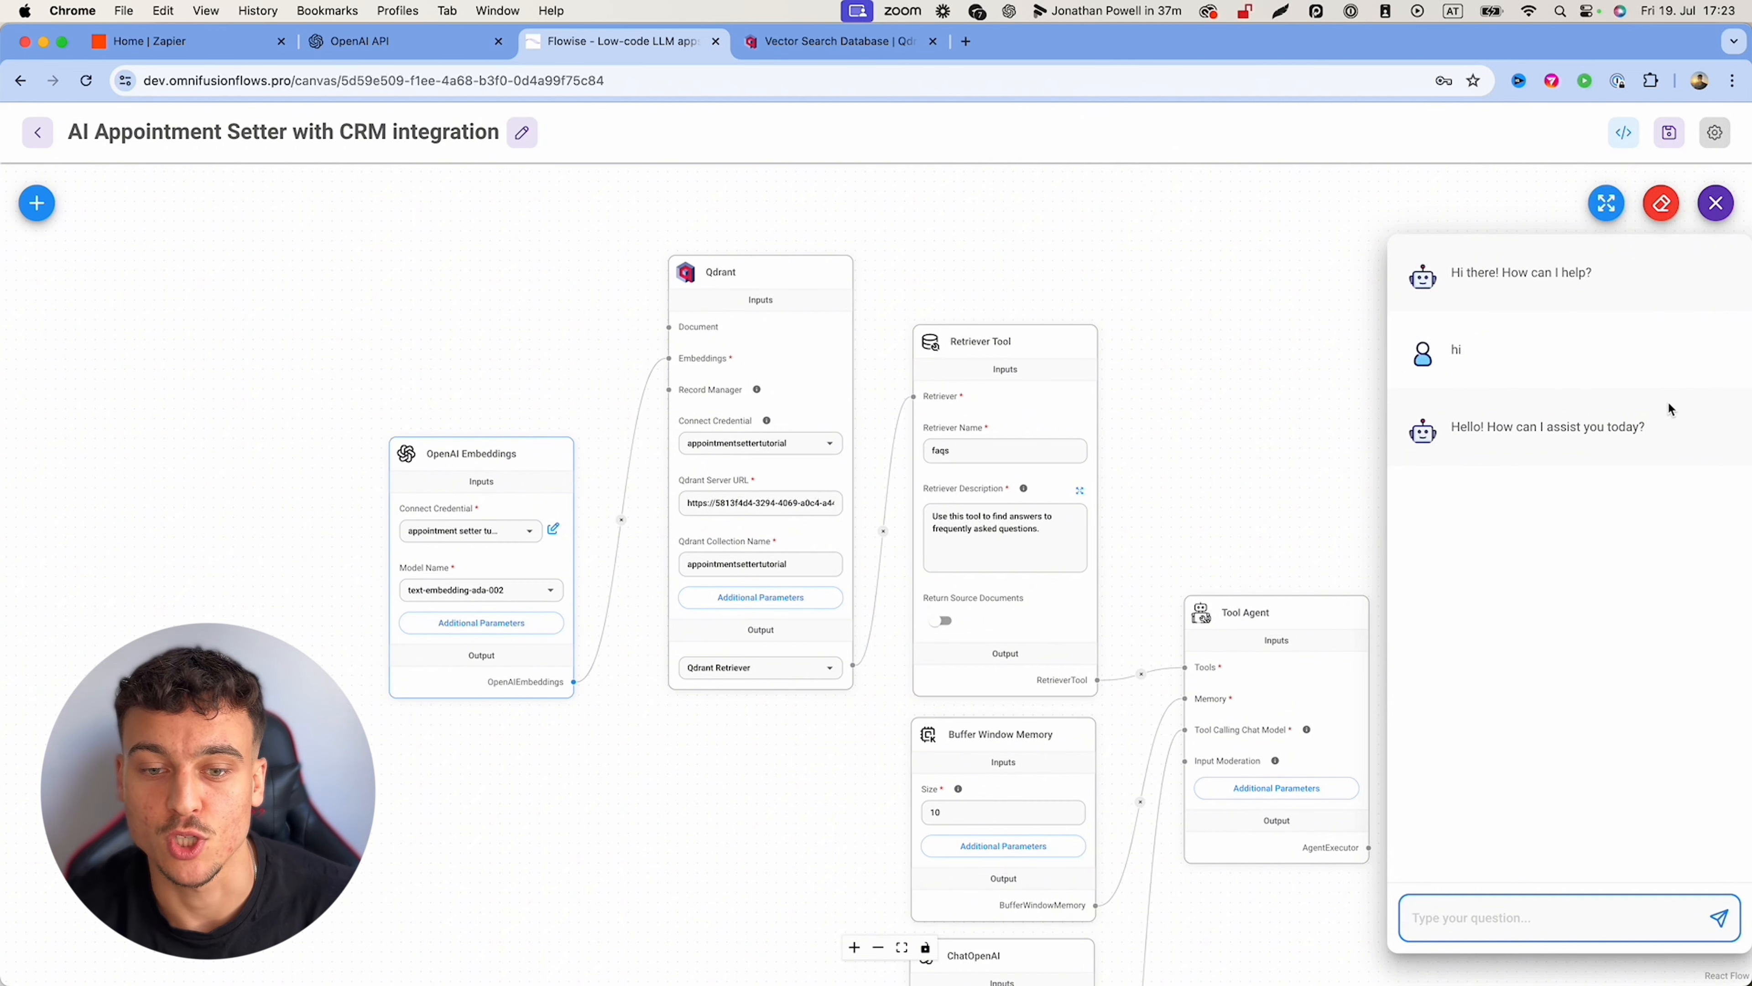
scroll(1228, 368, "down", 3)
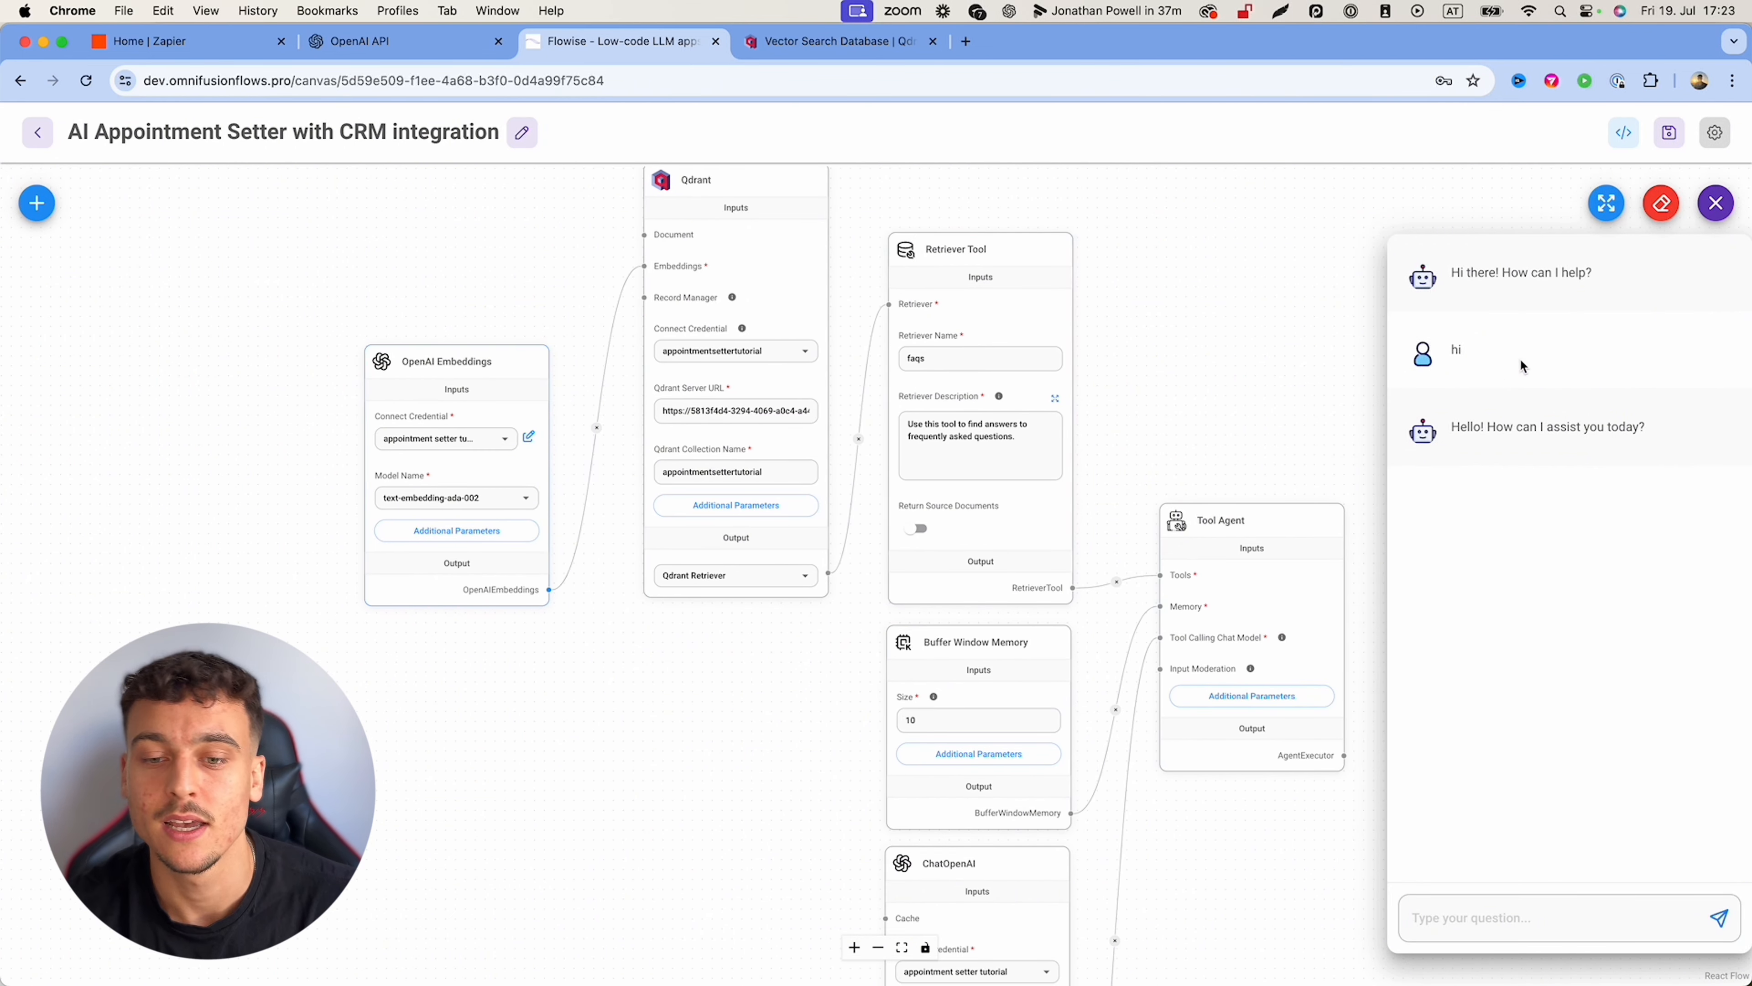
left_click_drag(1660, 430, 1453, 423)
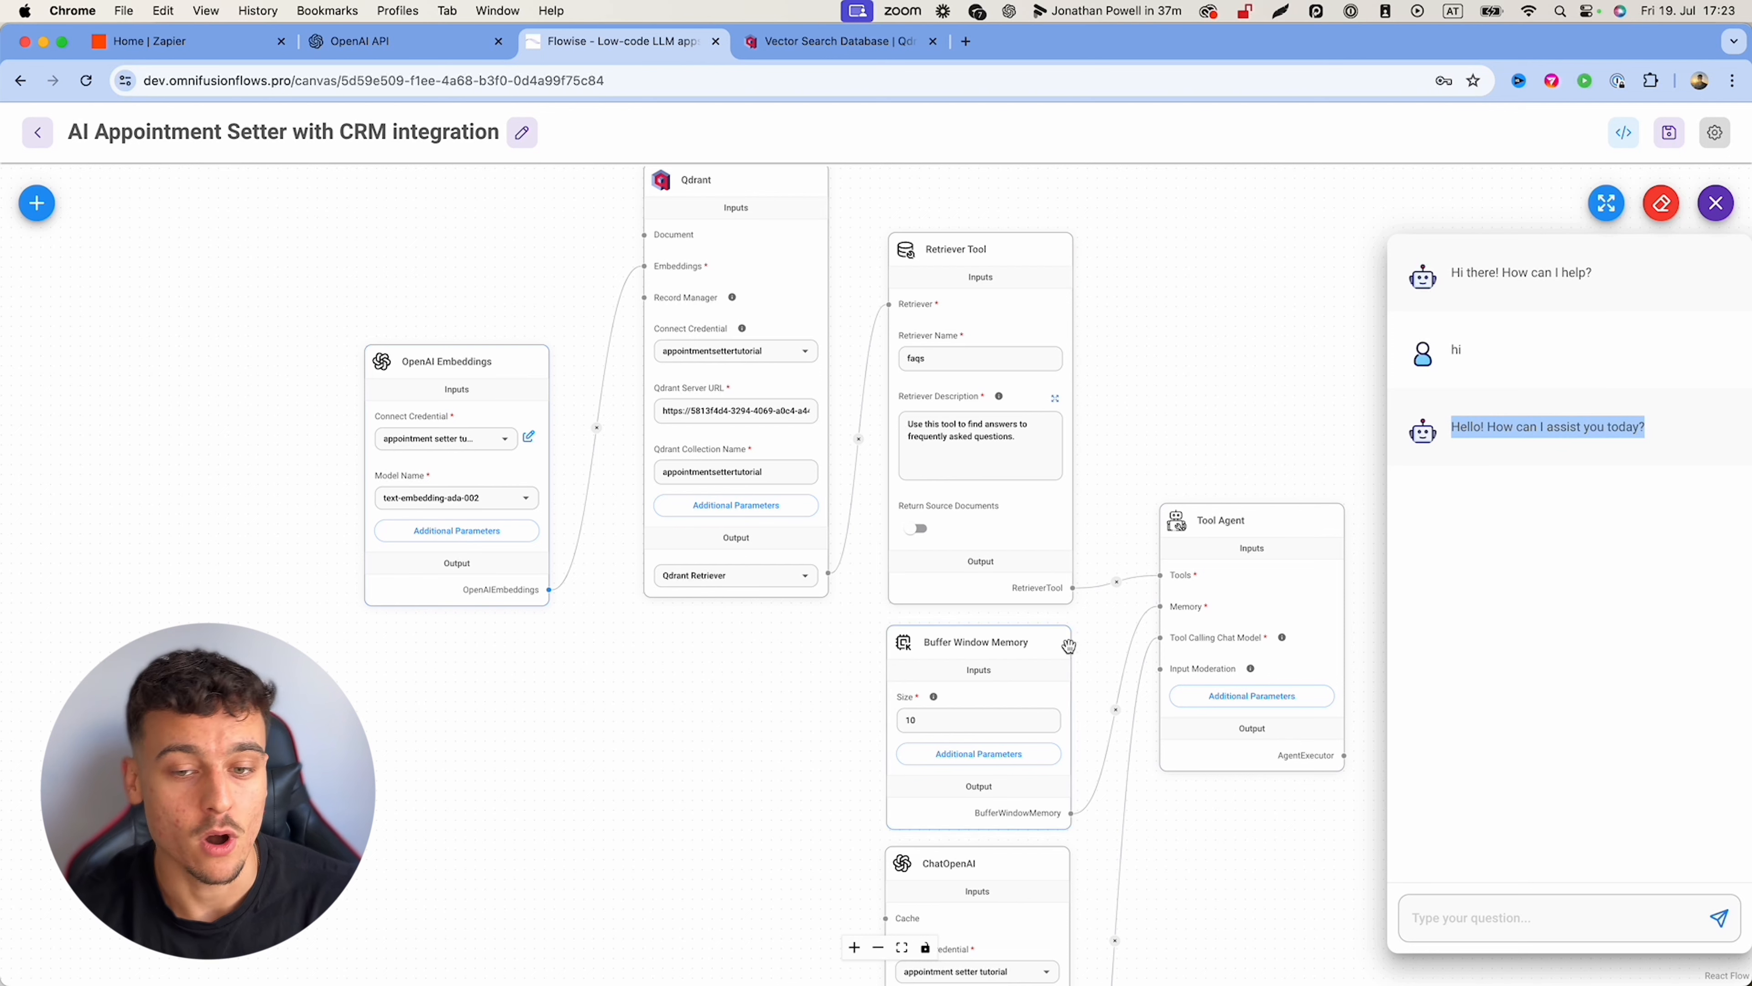
Step: Tell the bot your name, ask 'what is my name?', then clear the chat history
left_click(1480, 901)
type("My ")
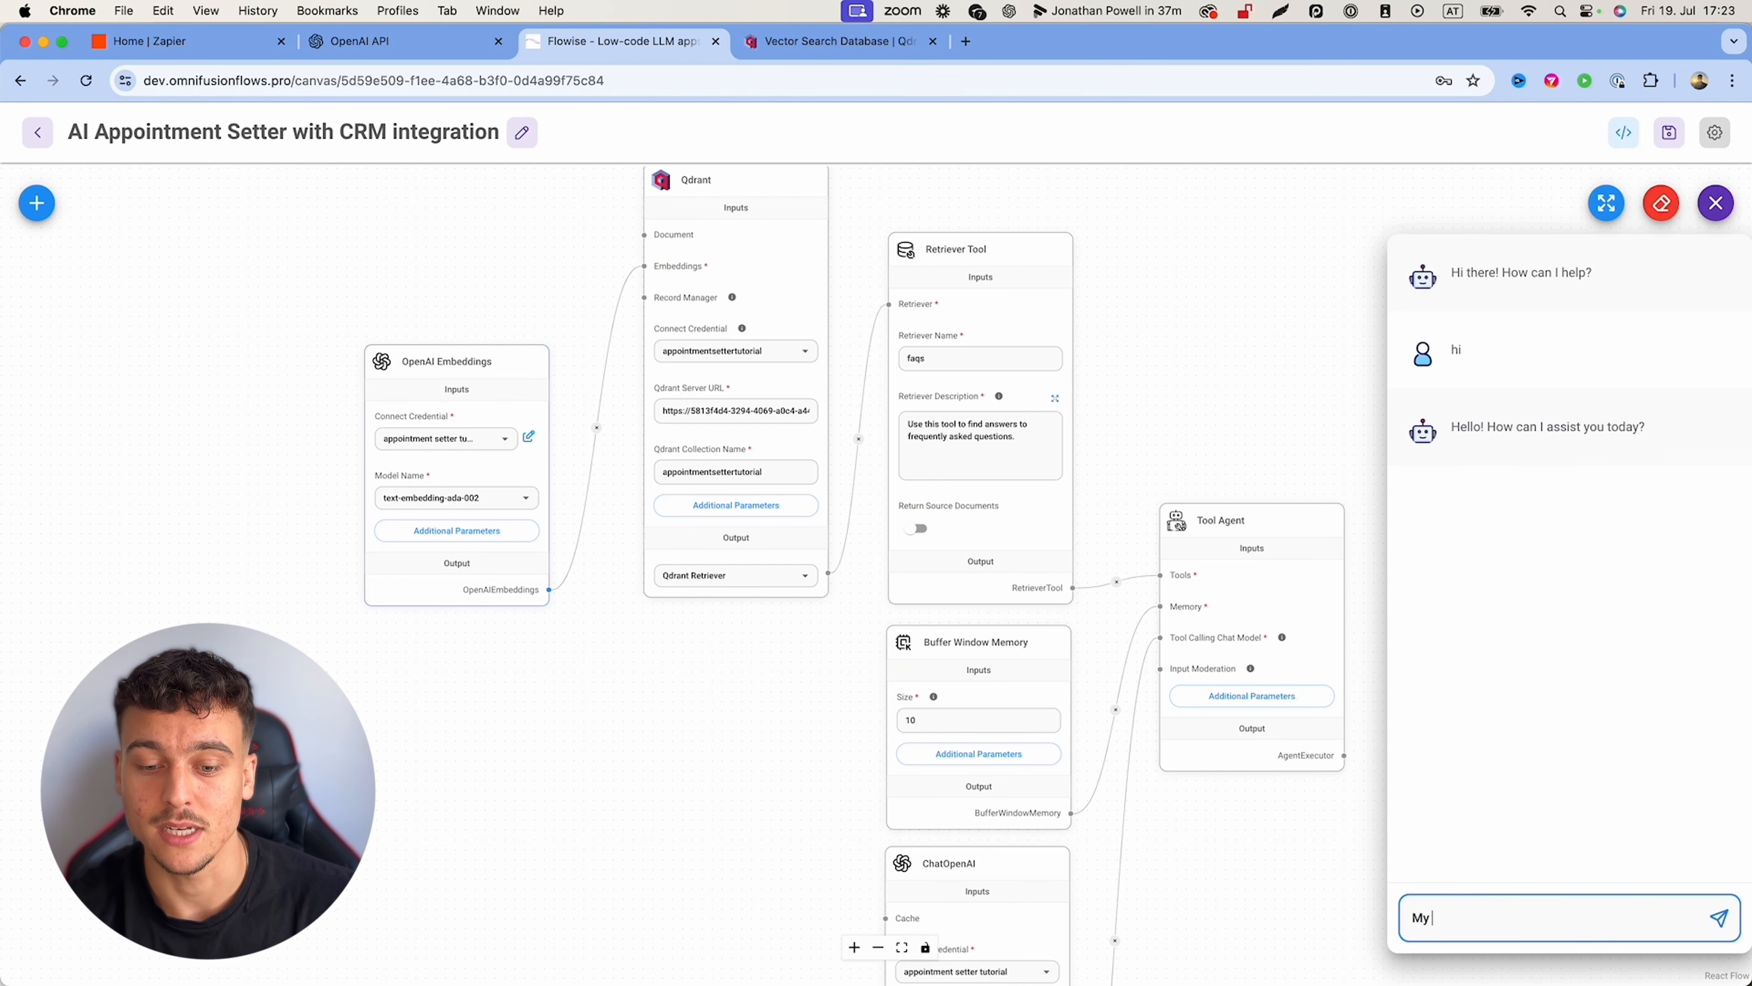
type("name is Emil")
key("Return")
type("wha")
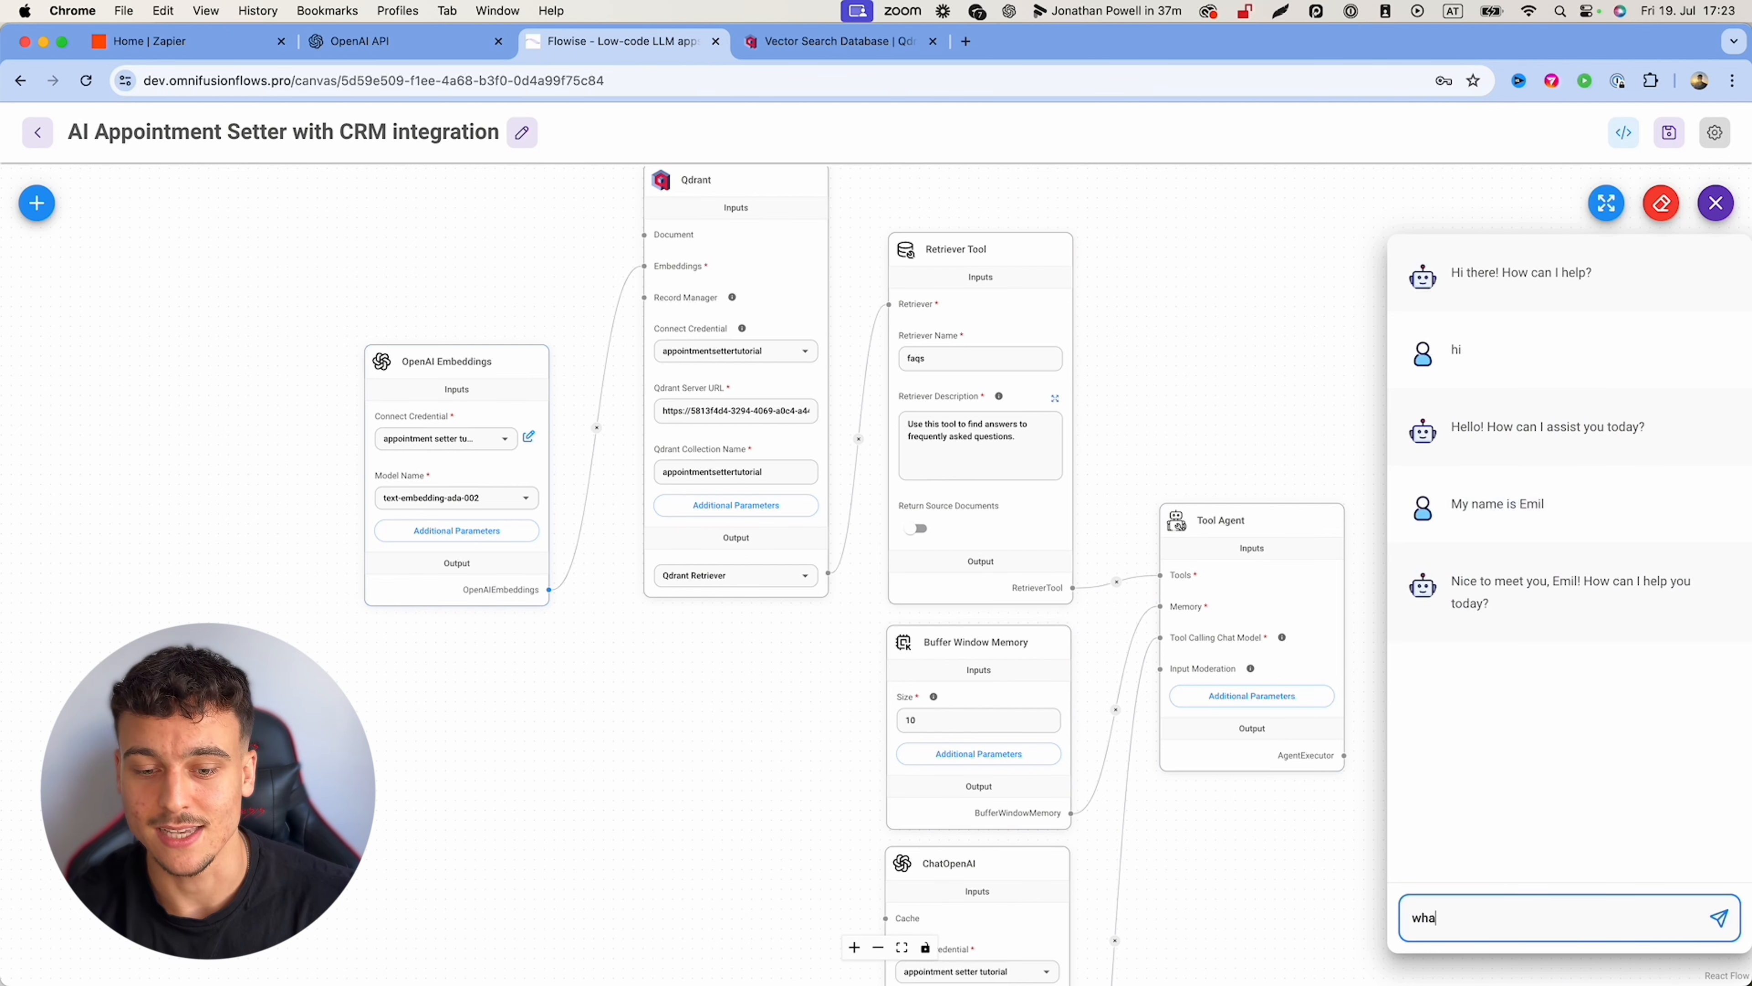
type("t is my name?")
key("Return")
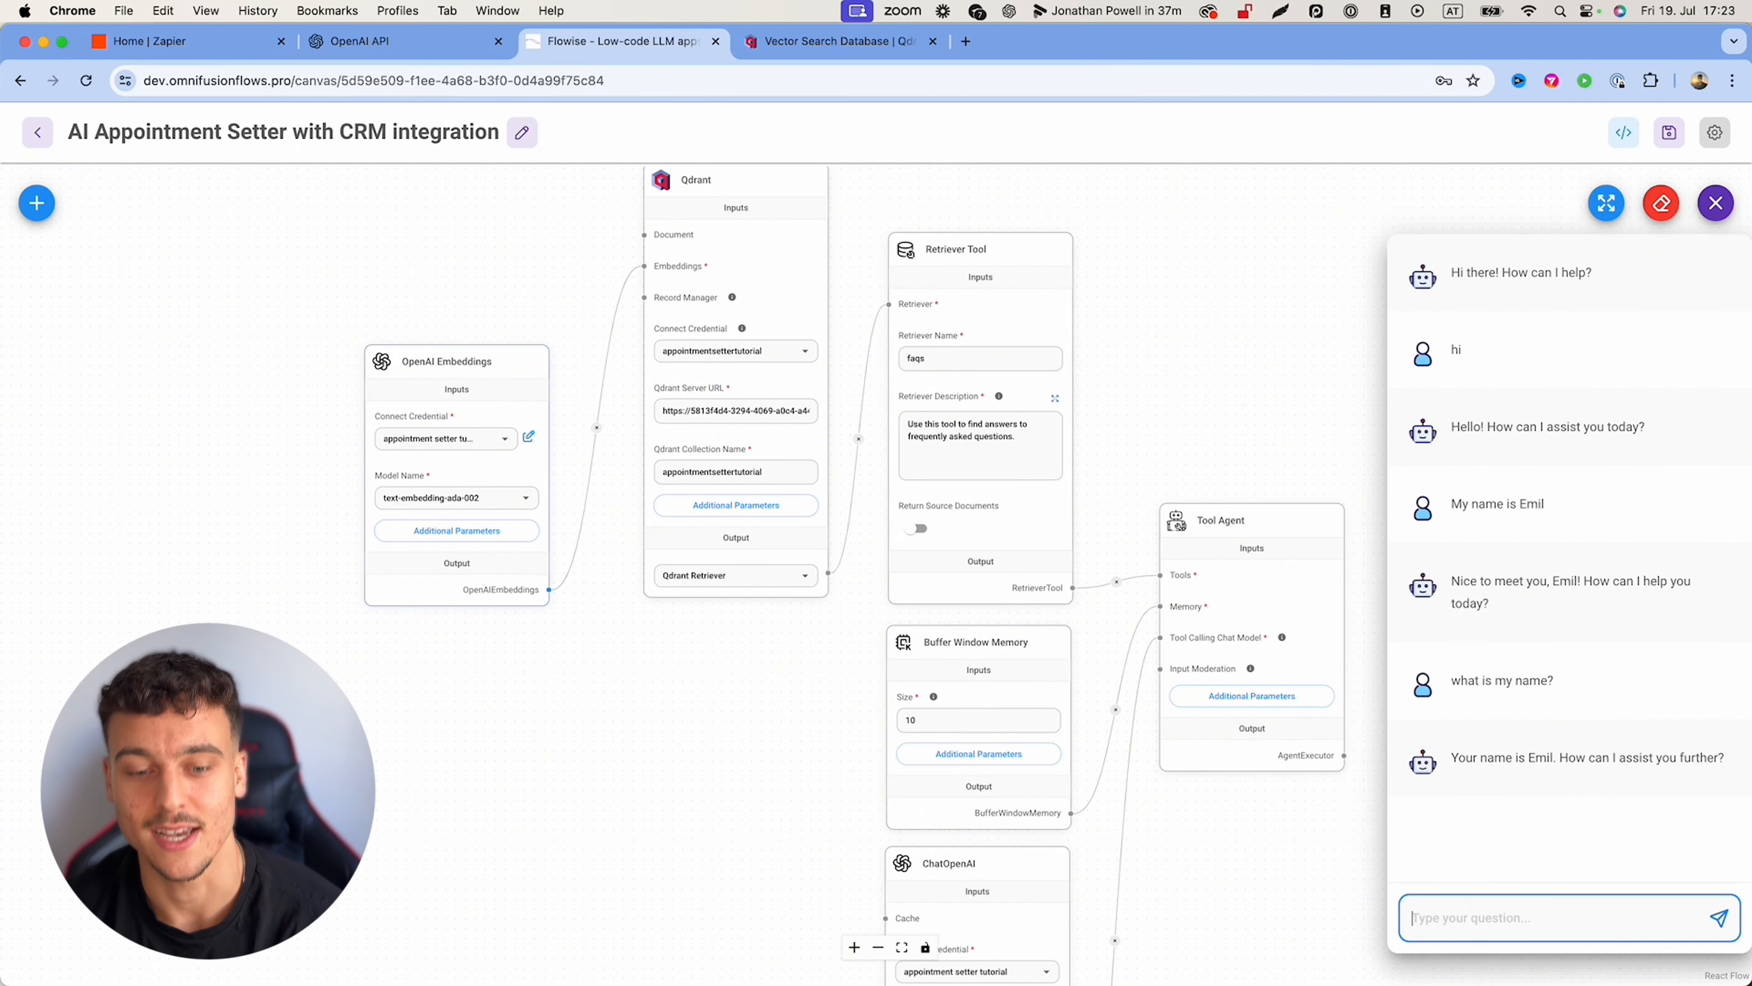
left_click(1661, 204)
left_click(1035, 588)
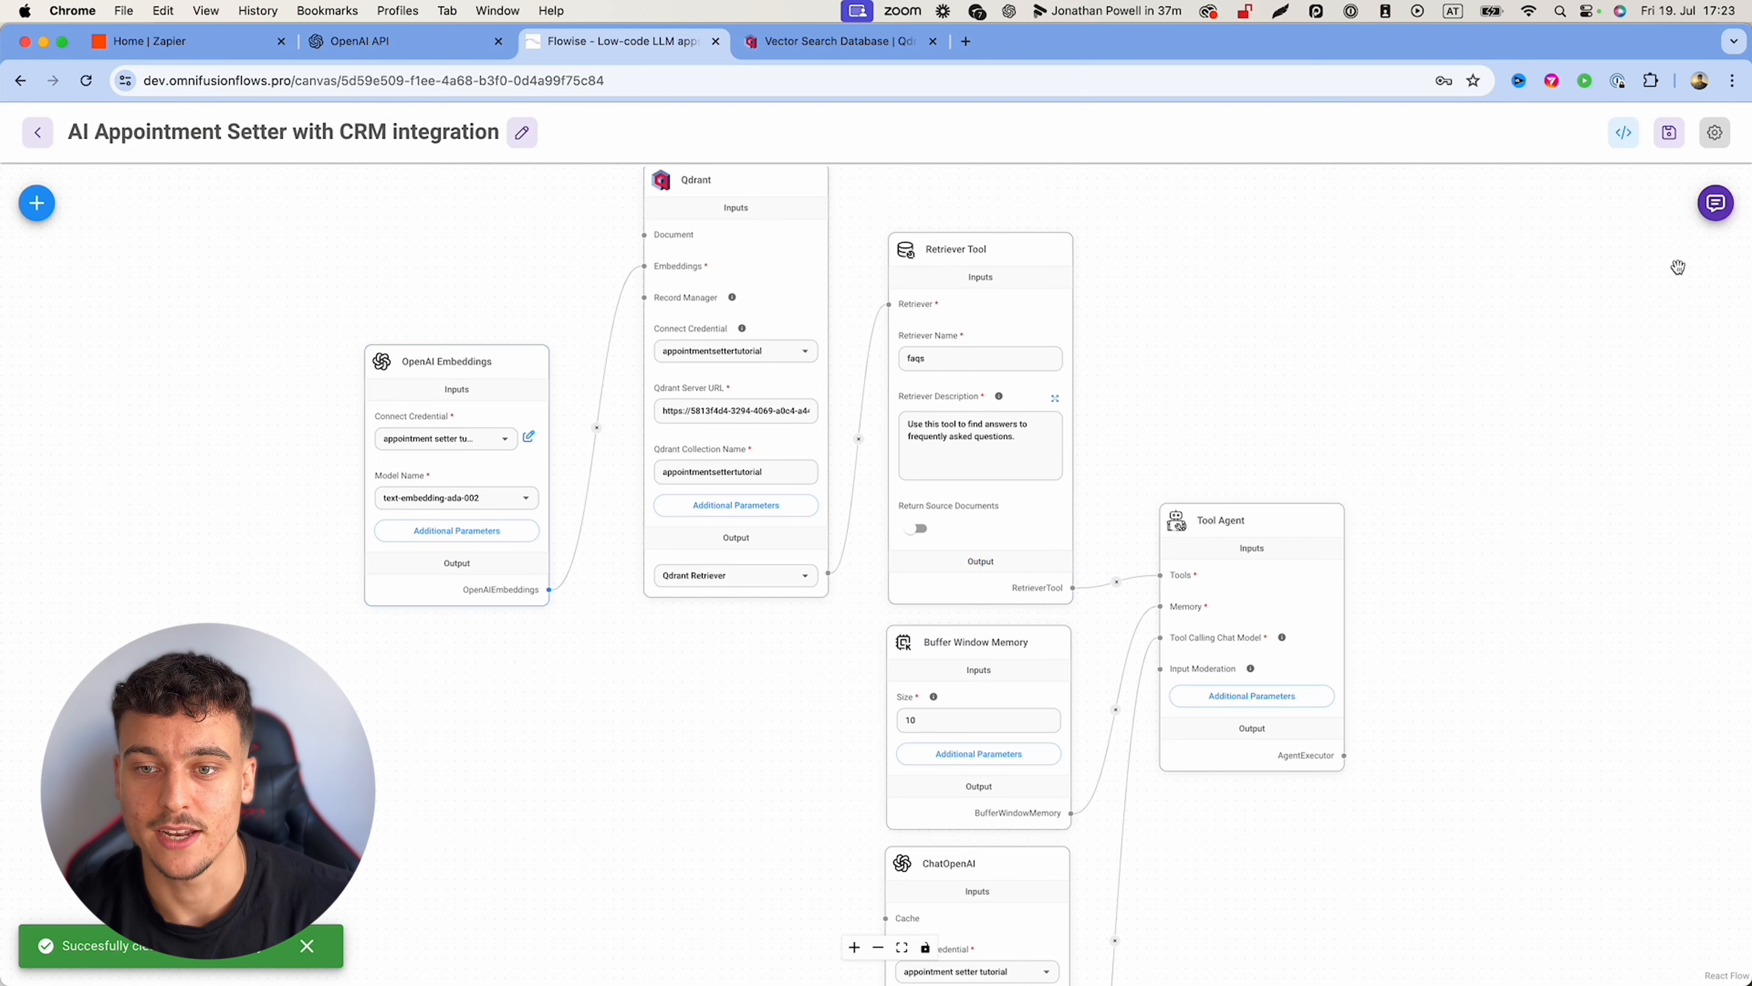
Step: Open the Tool Agent's expanded System Message editor from its additional parameters
left_click(1716, 203)
left_click(1716, 203)
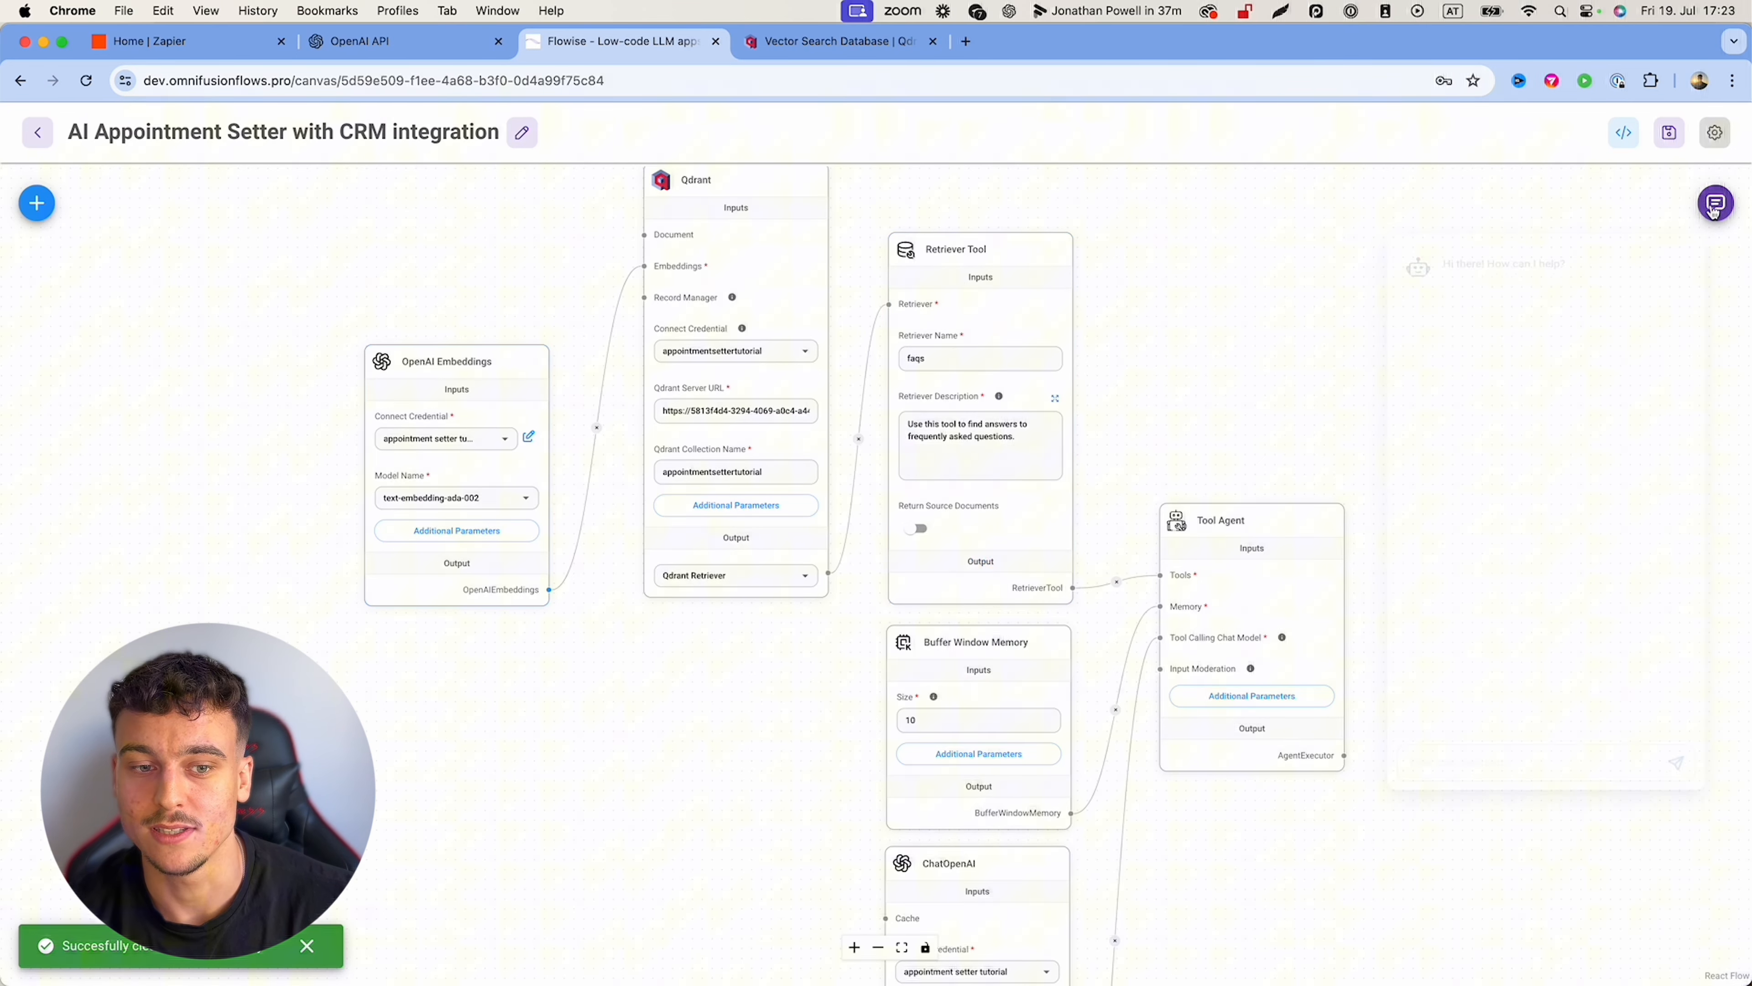
left_click(1226, 696)
left_click(1103, 445)
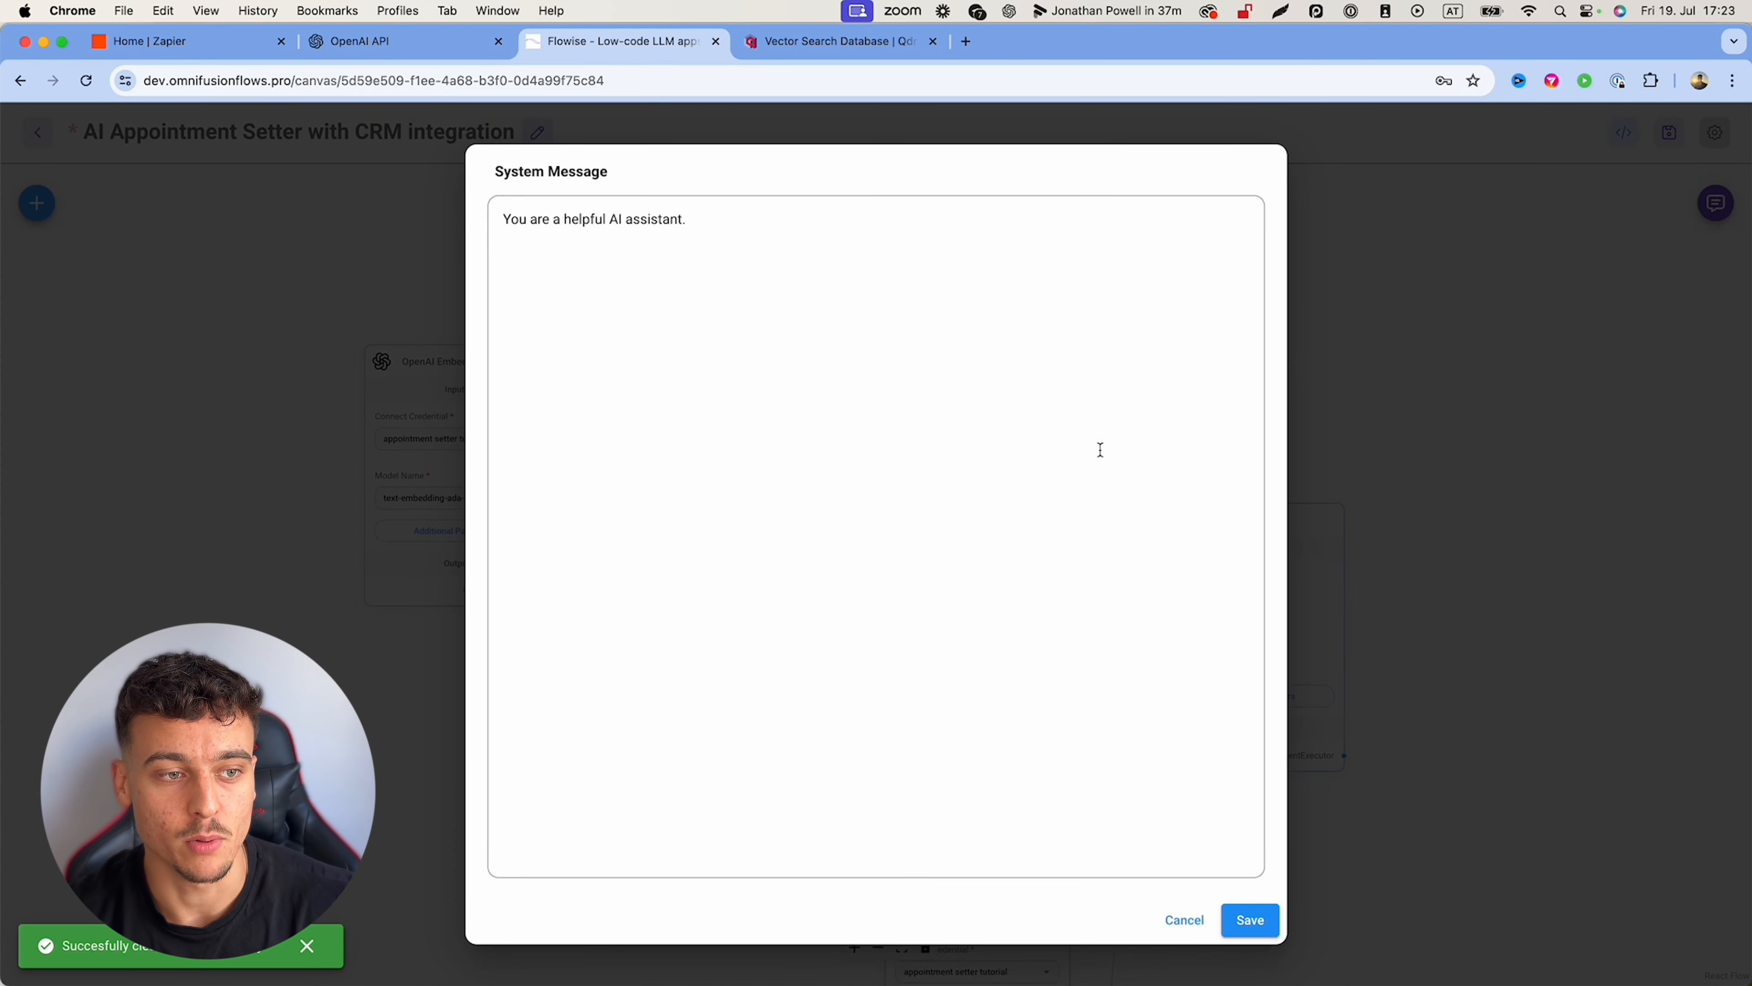
Step: Replace the default system message with CONTEXT, INSTRUCTIONS, STEPS and KNOWLEDGE section labels
triple_click(836, 298)
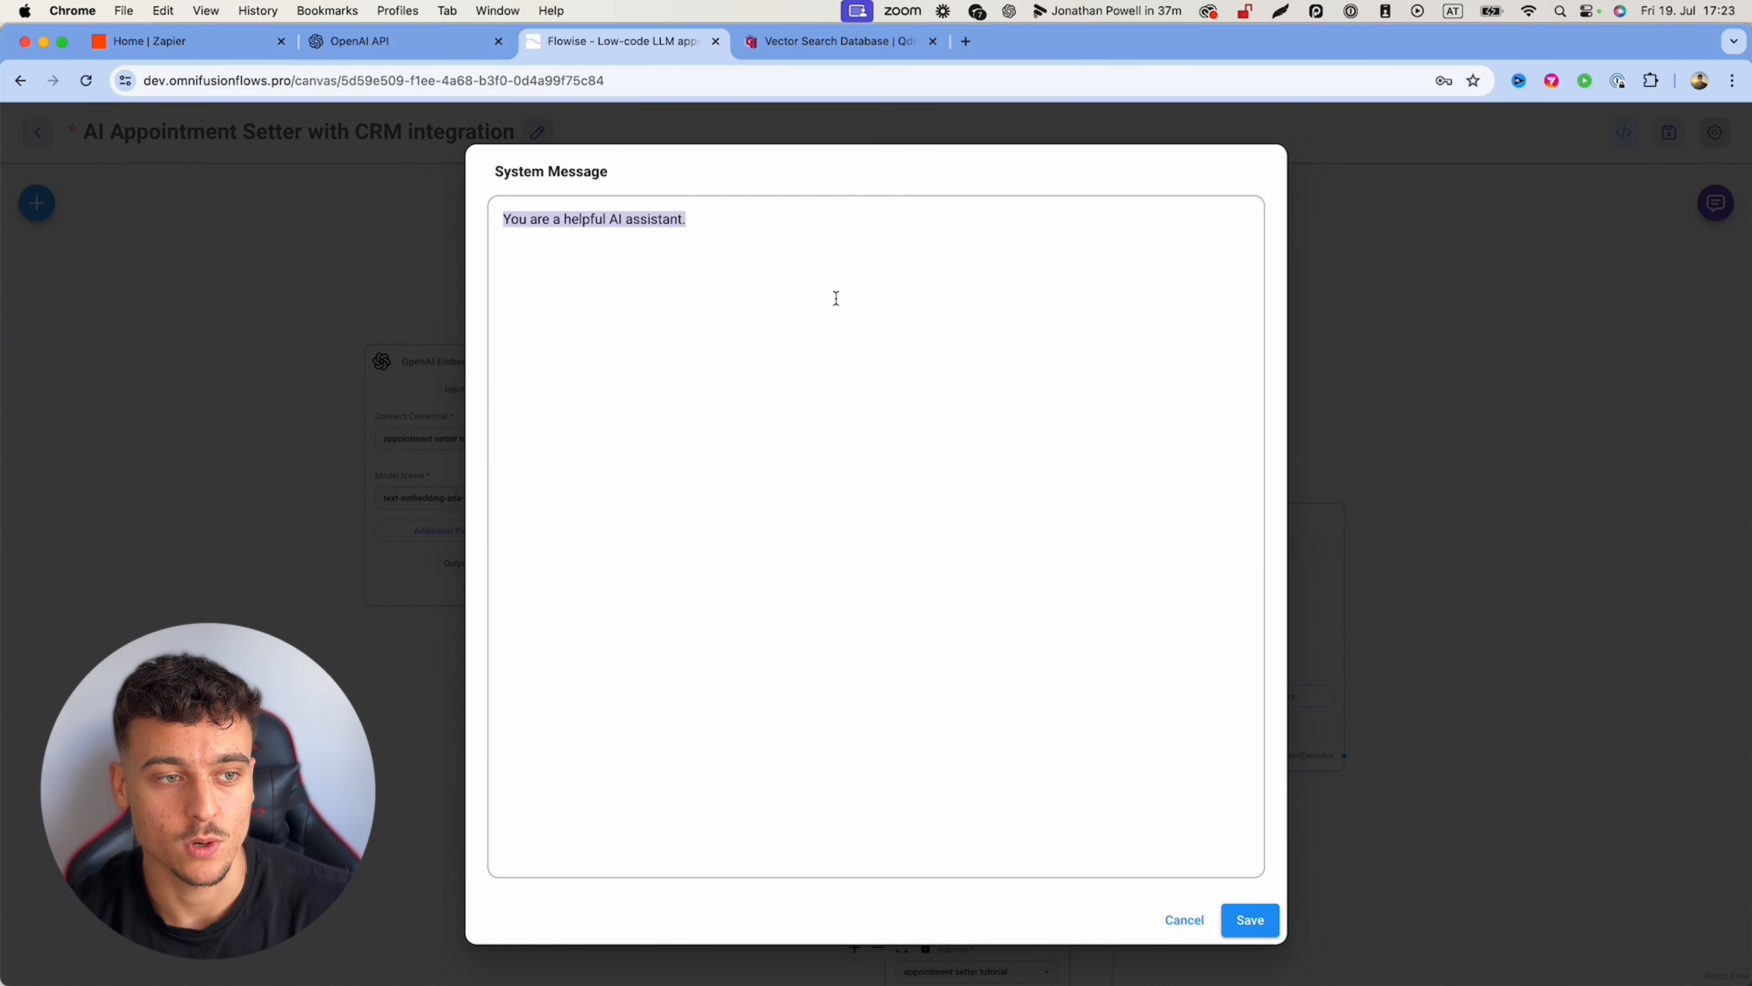
left_click(836, 298)
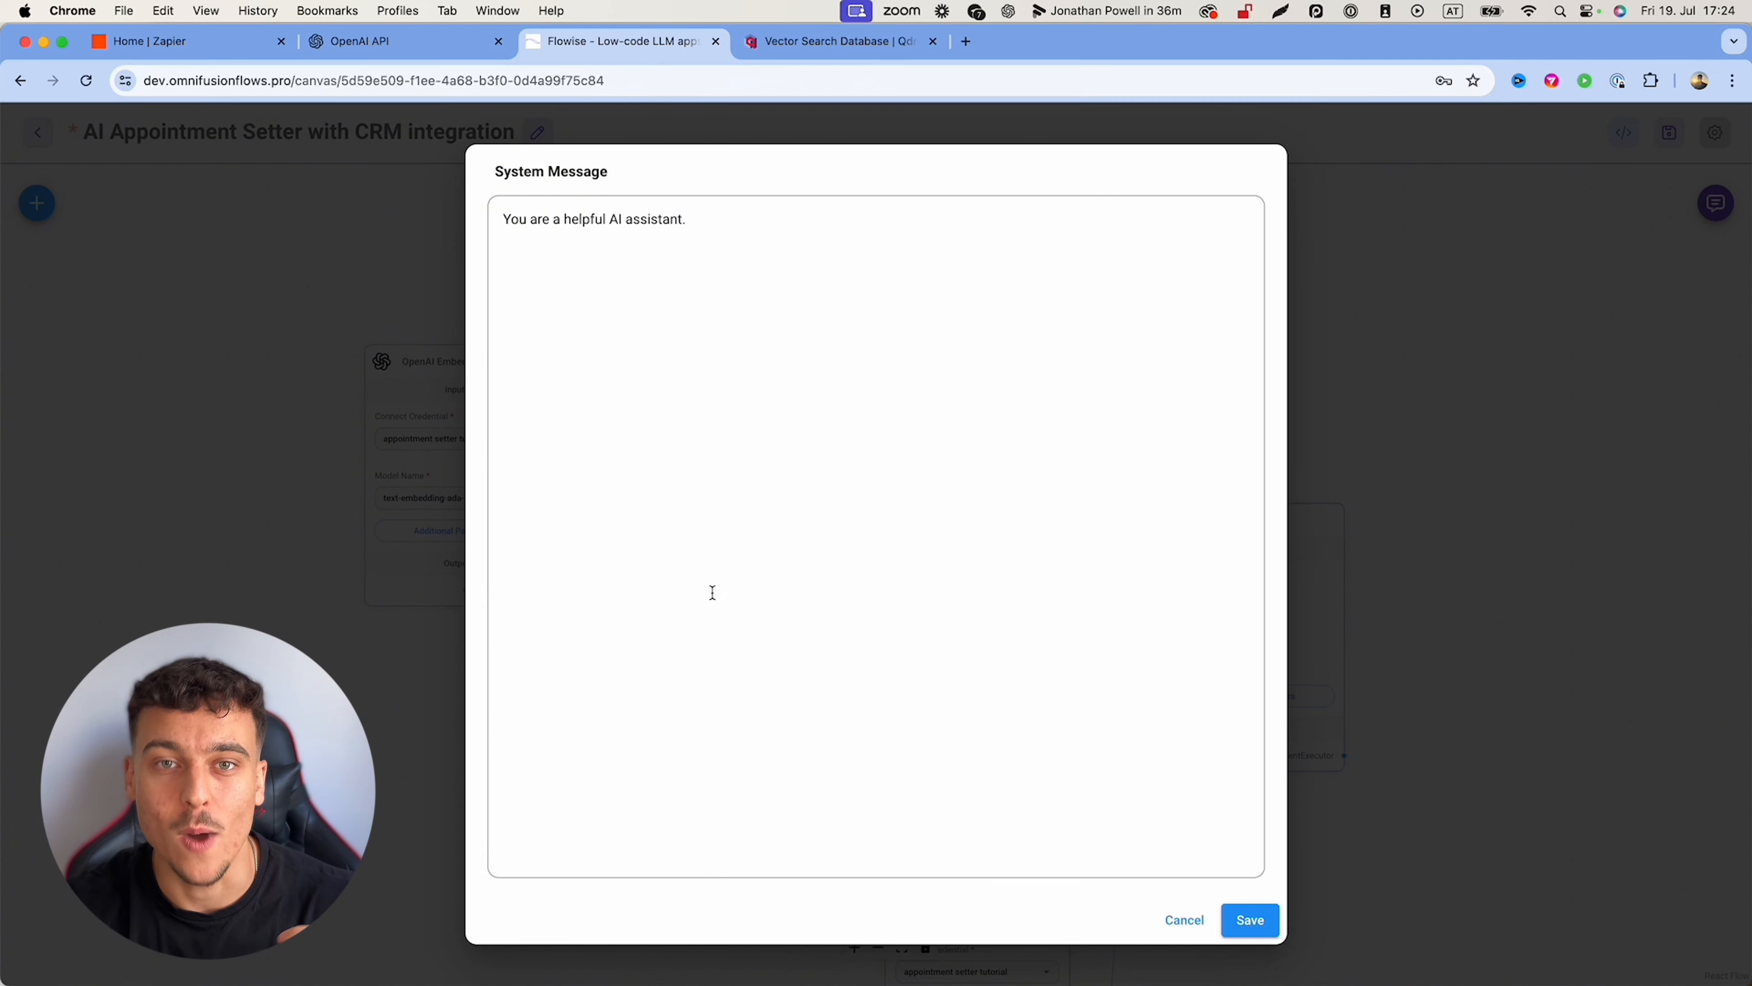
key("super+a")
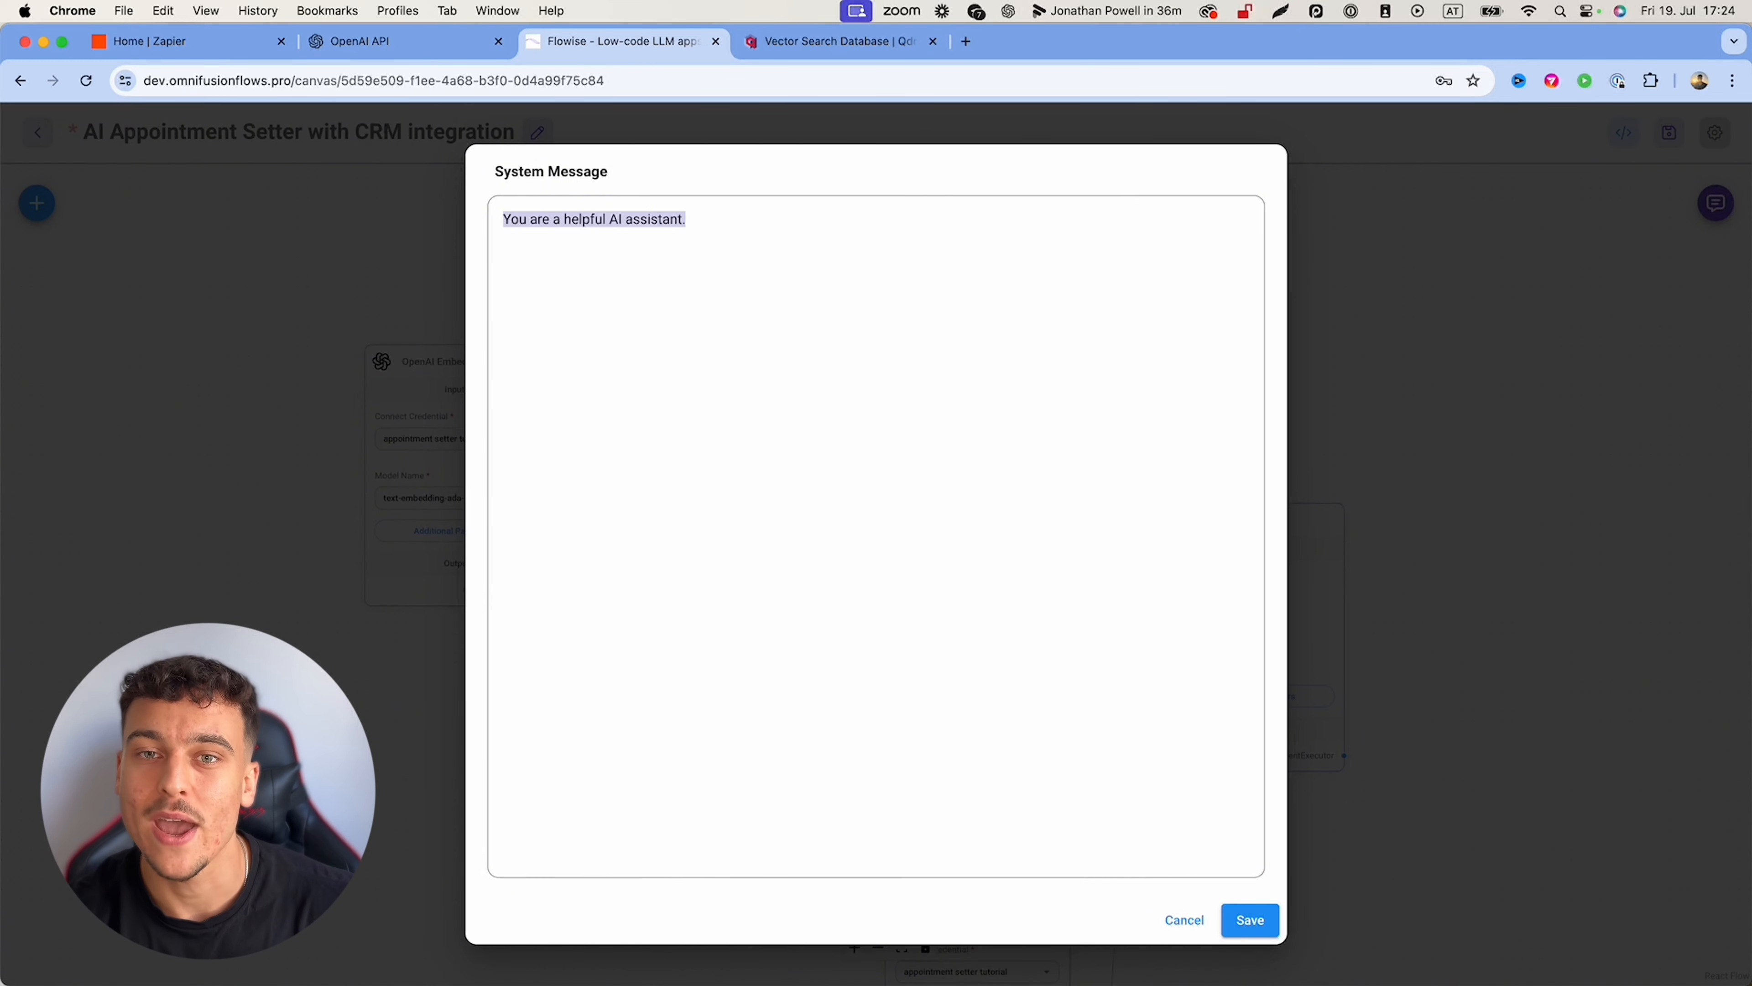
type("CONT")
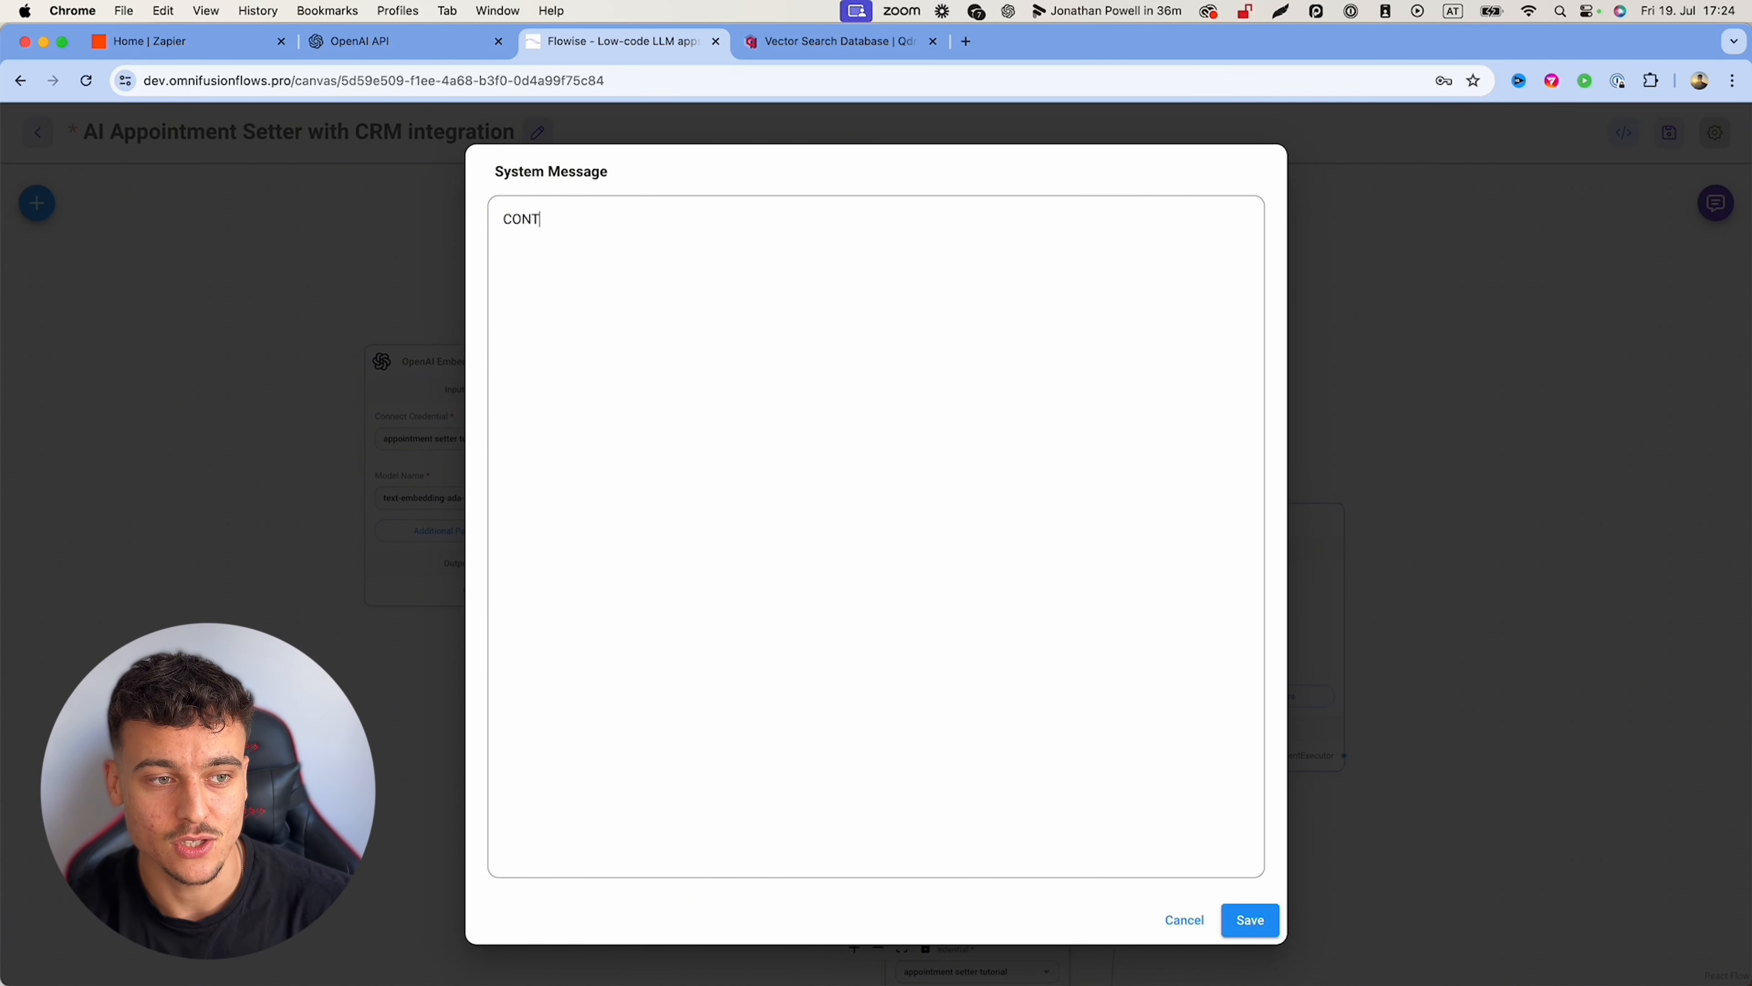
type("EXT  INSTRUCTIONS")
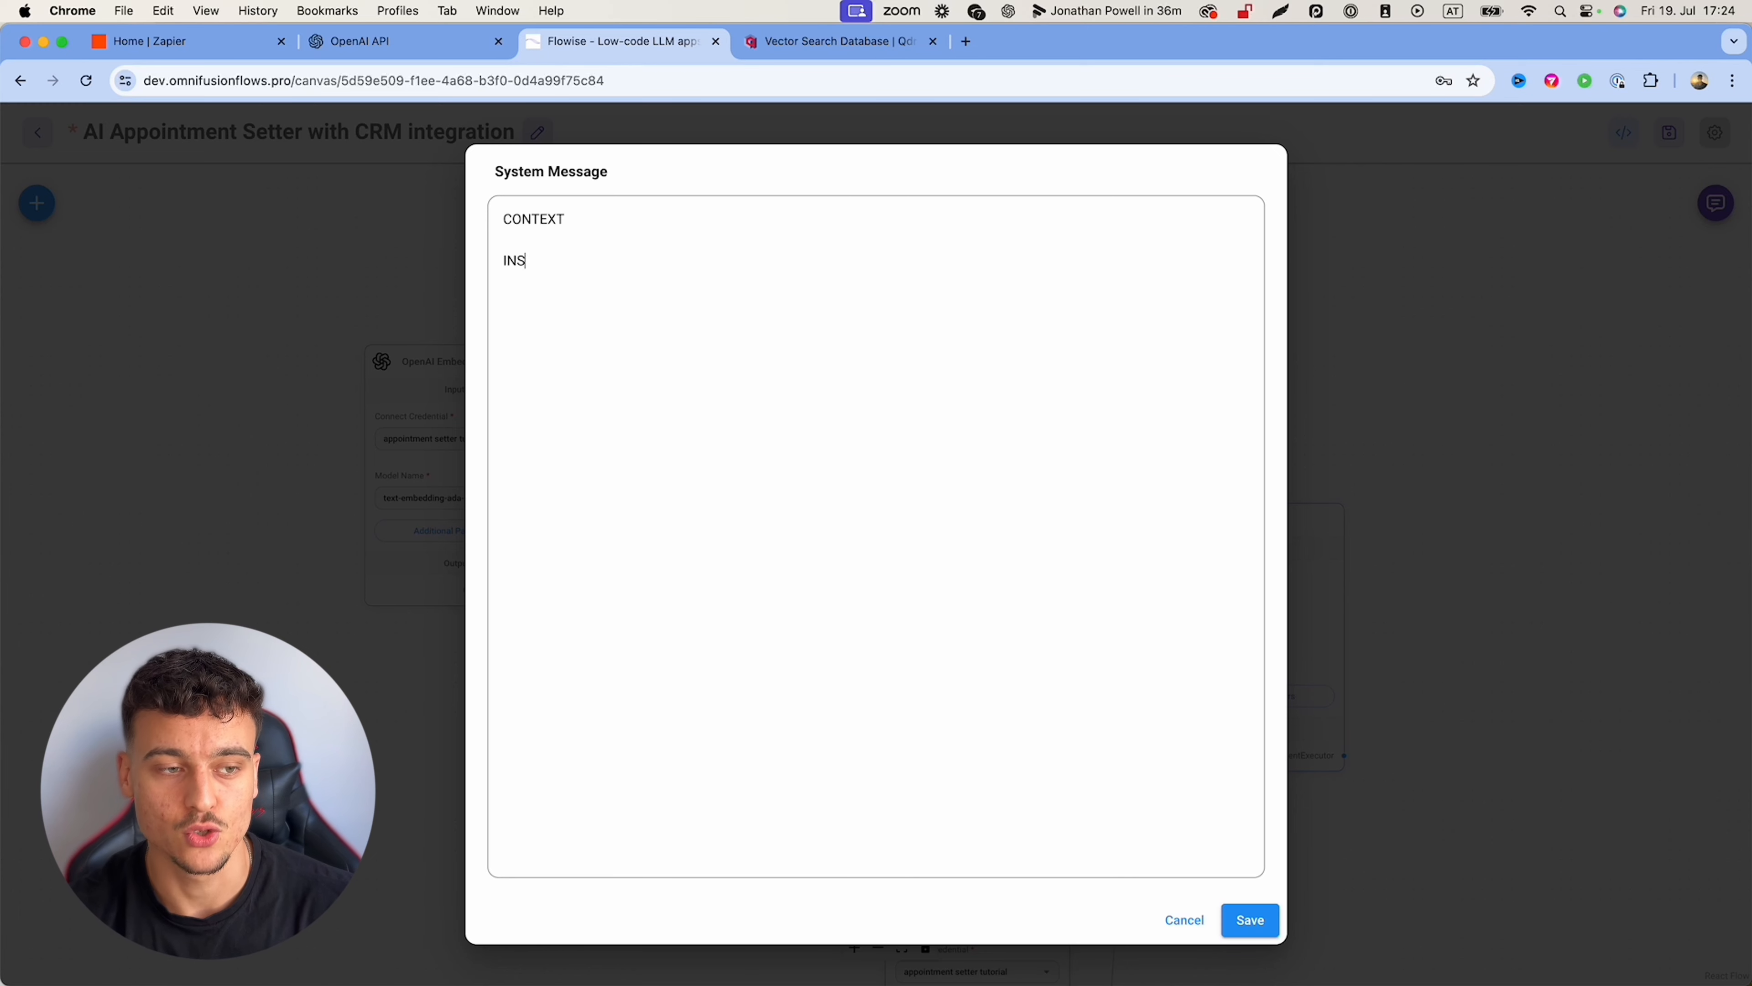
key("Return")
key("Return")
type("KNOWLEDGE")
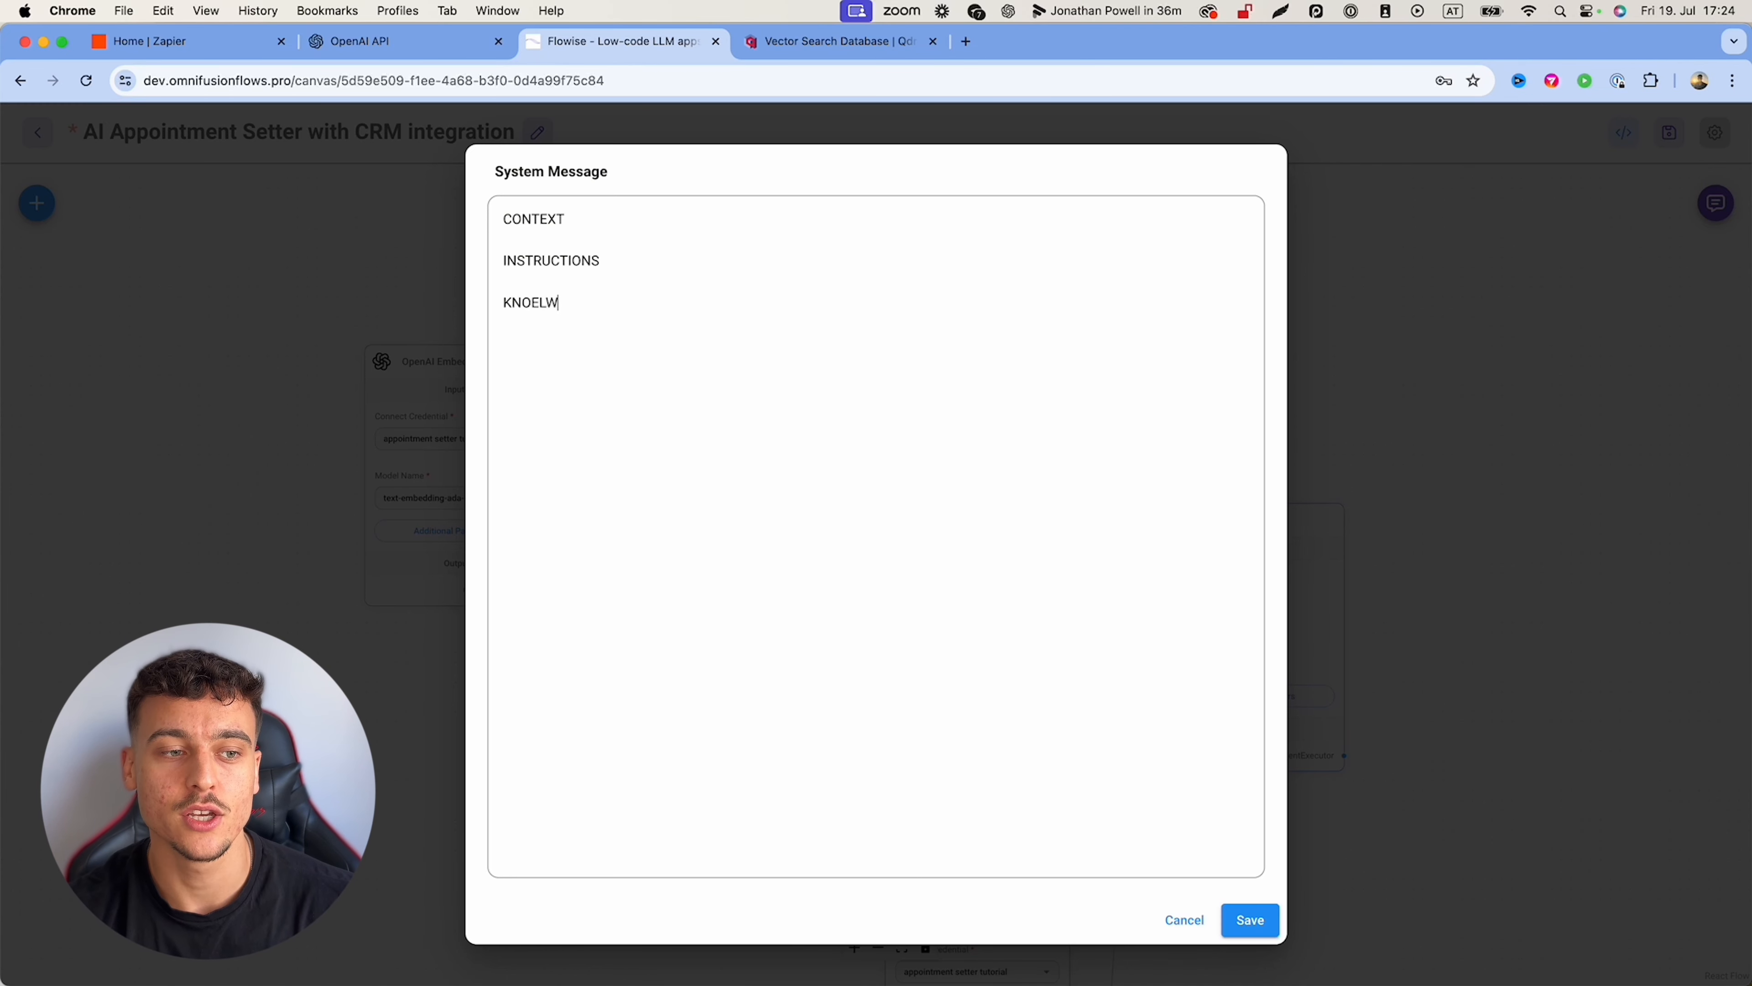
key("Return")
key("Return")
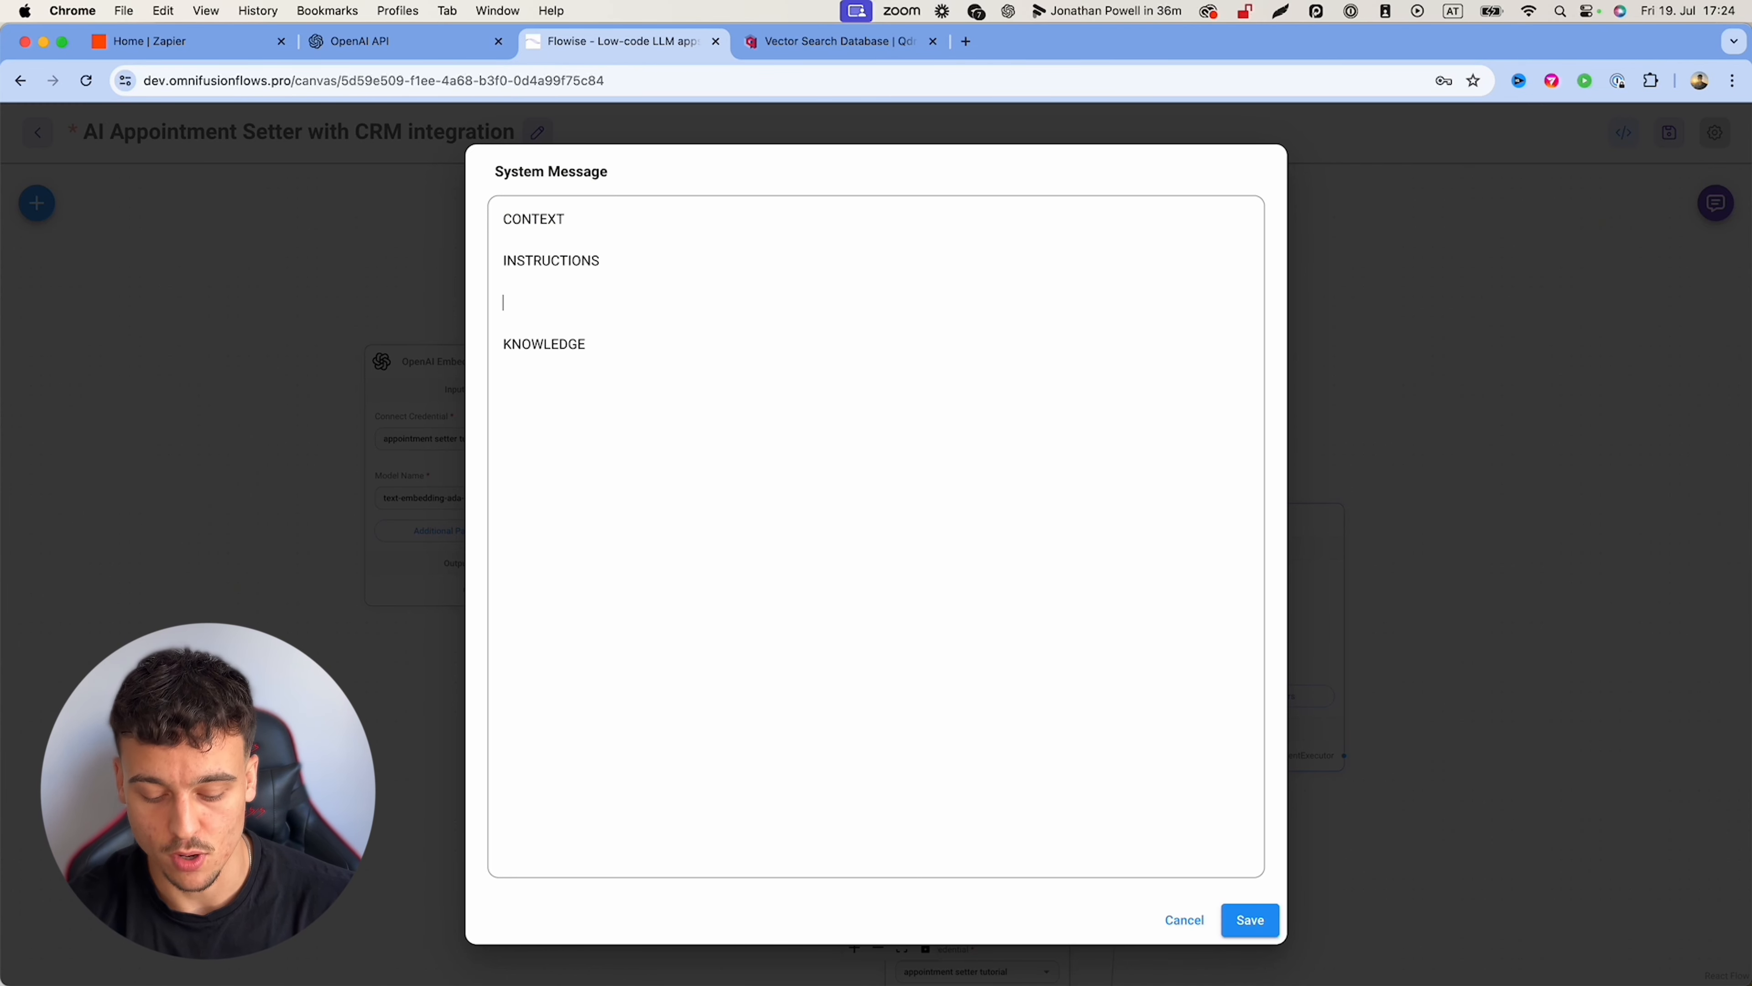
type("STEPS")
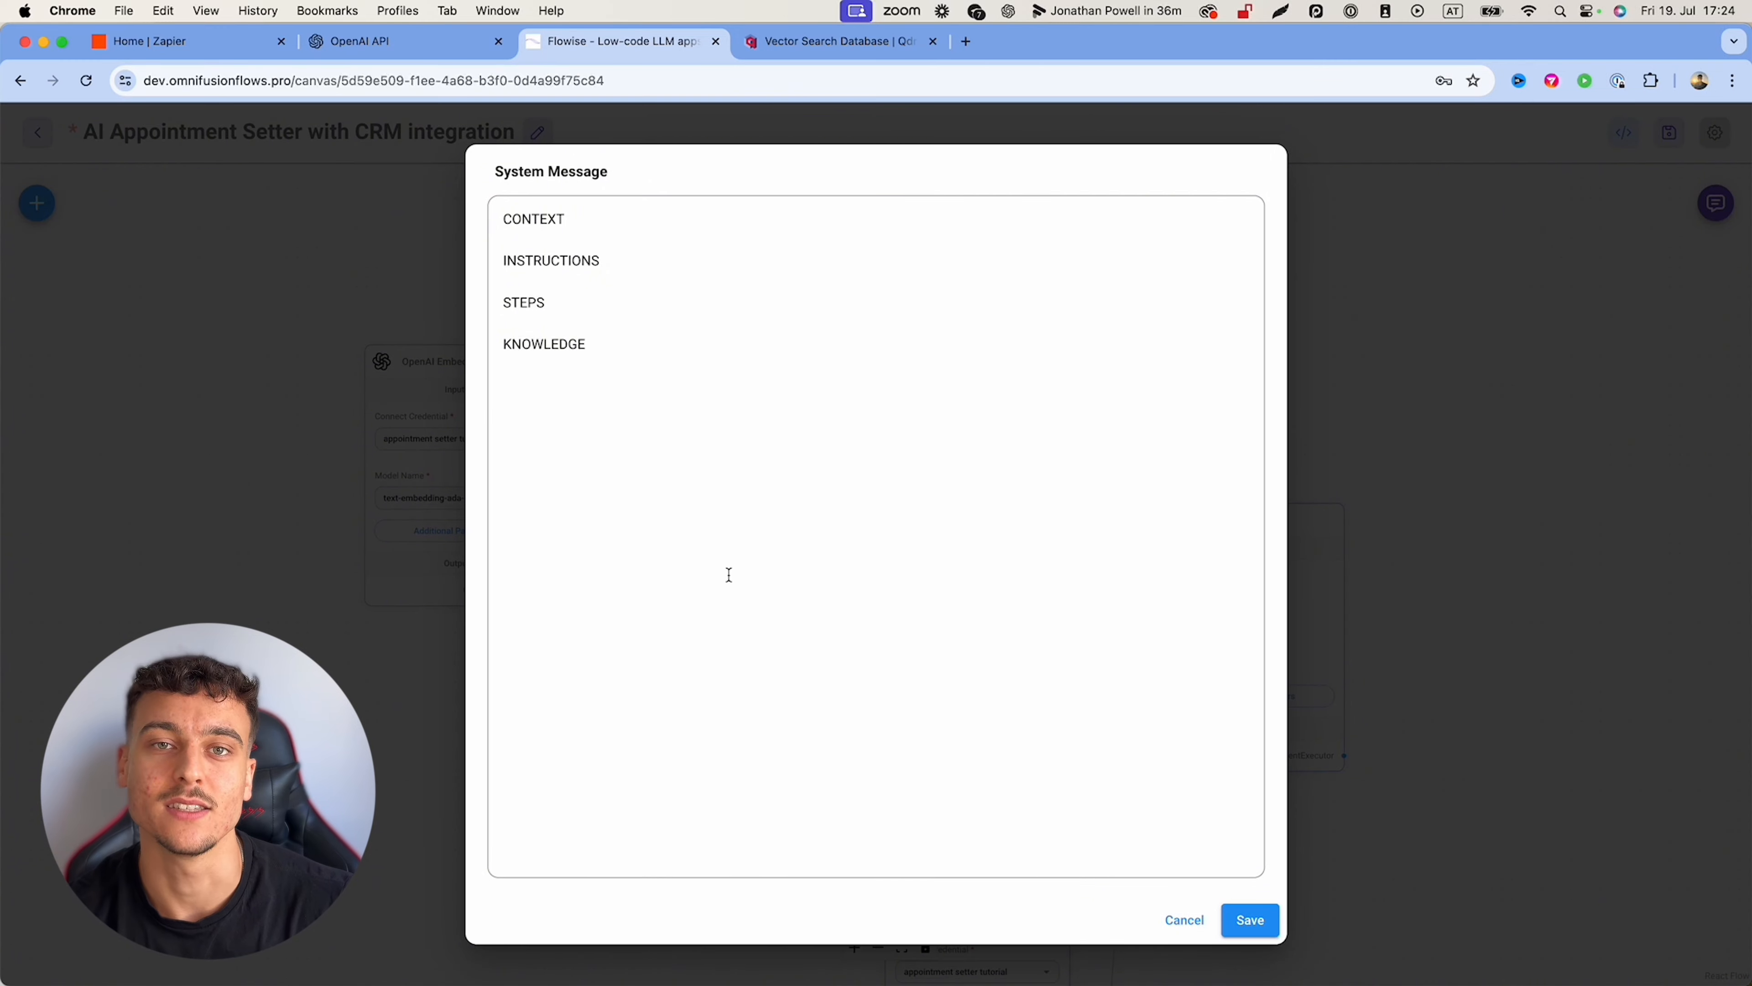
Step: Prefix each section label with # to make it a heading
left_click(588, 220)
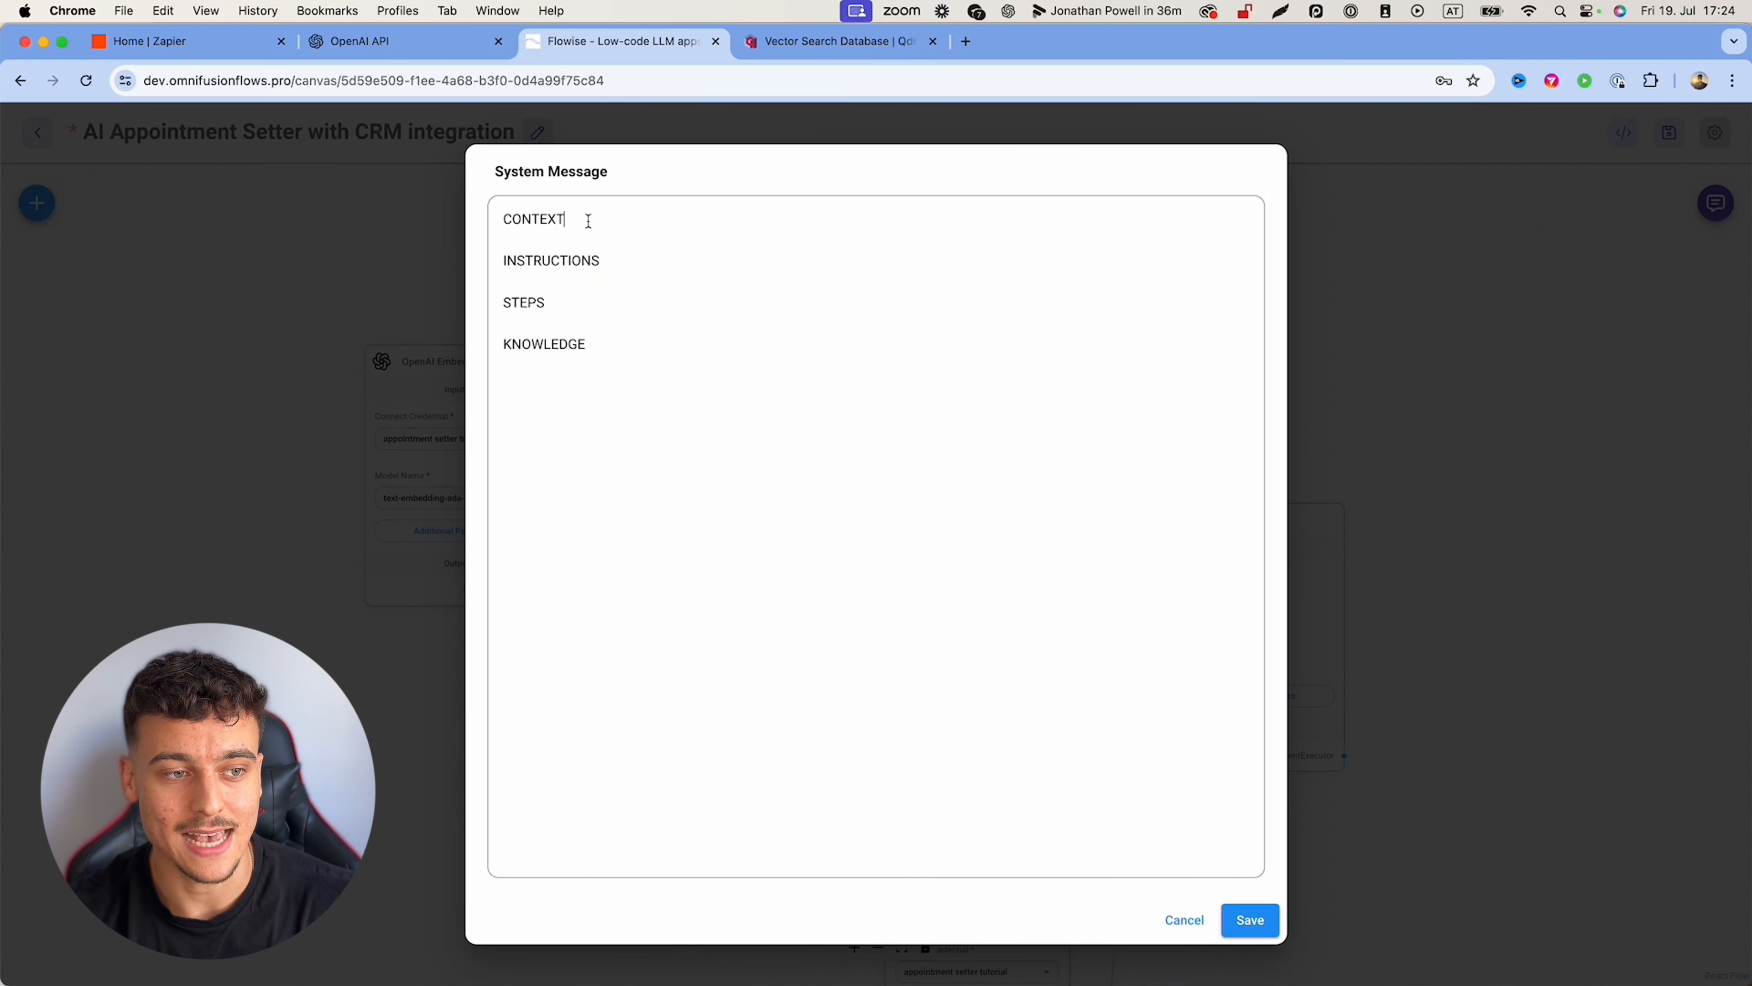
left_click(500, 222)
type("#")
key("Down")
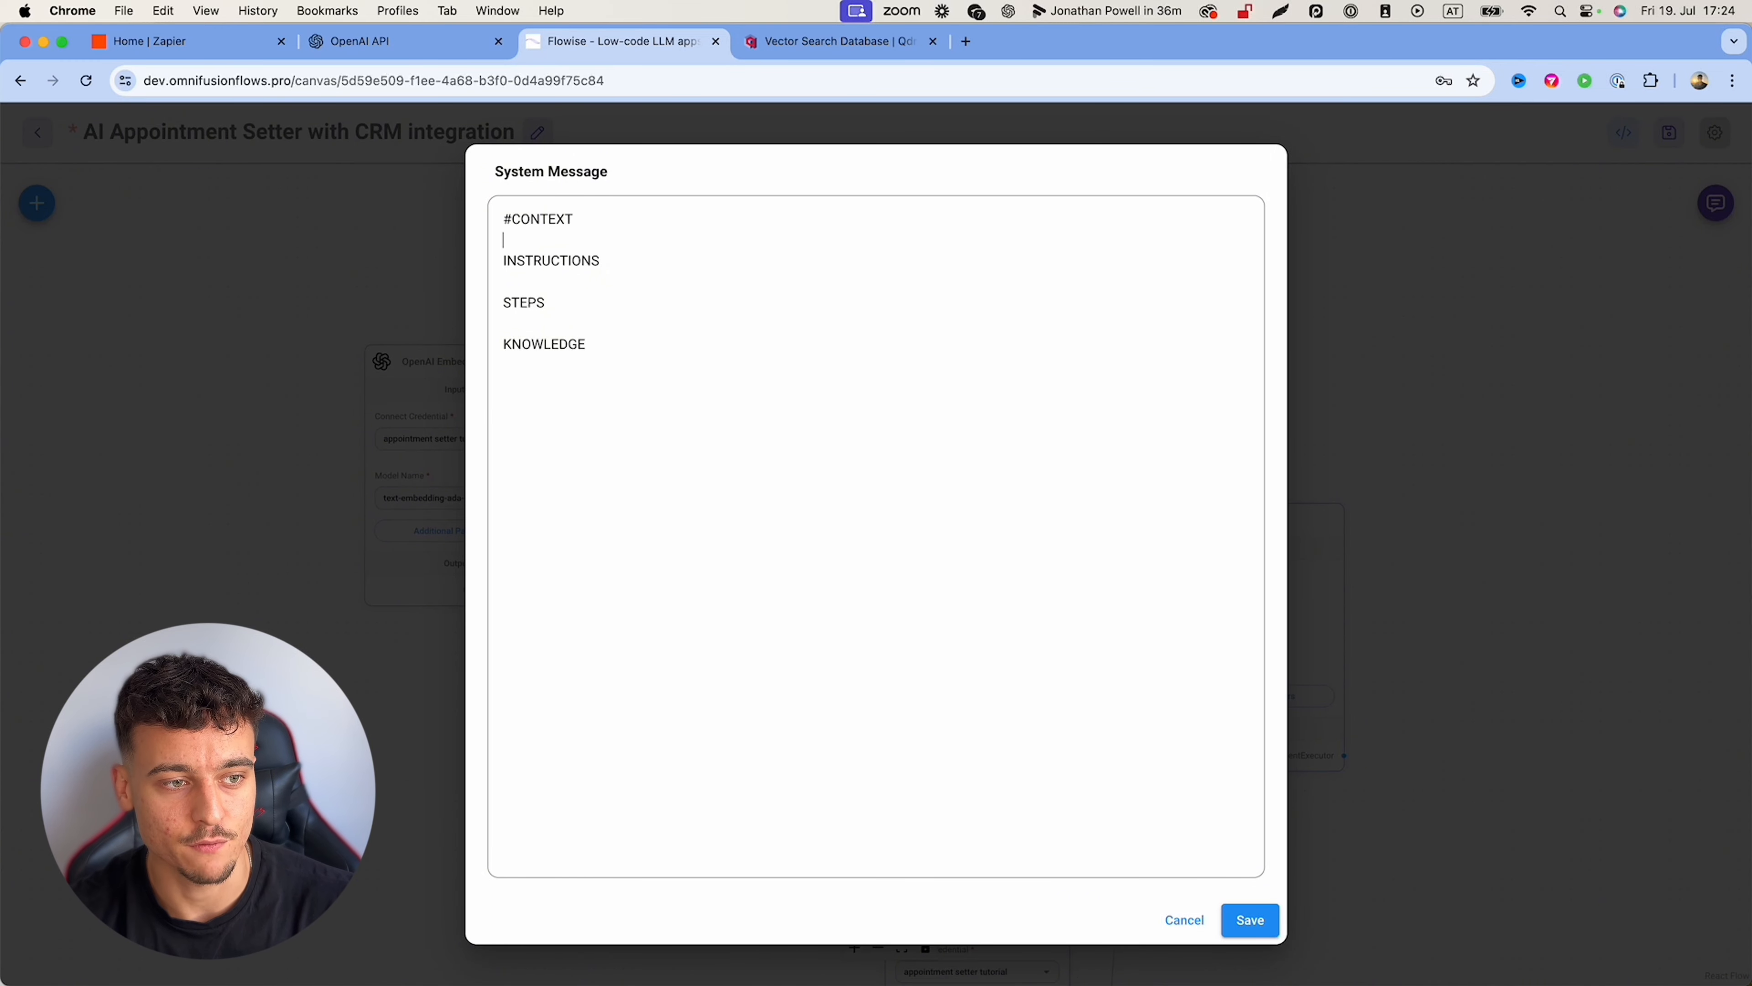
type("#")
key("Down")
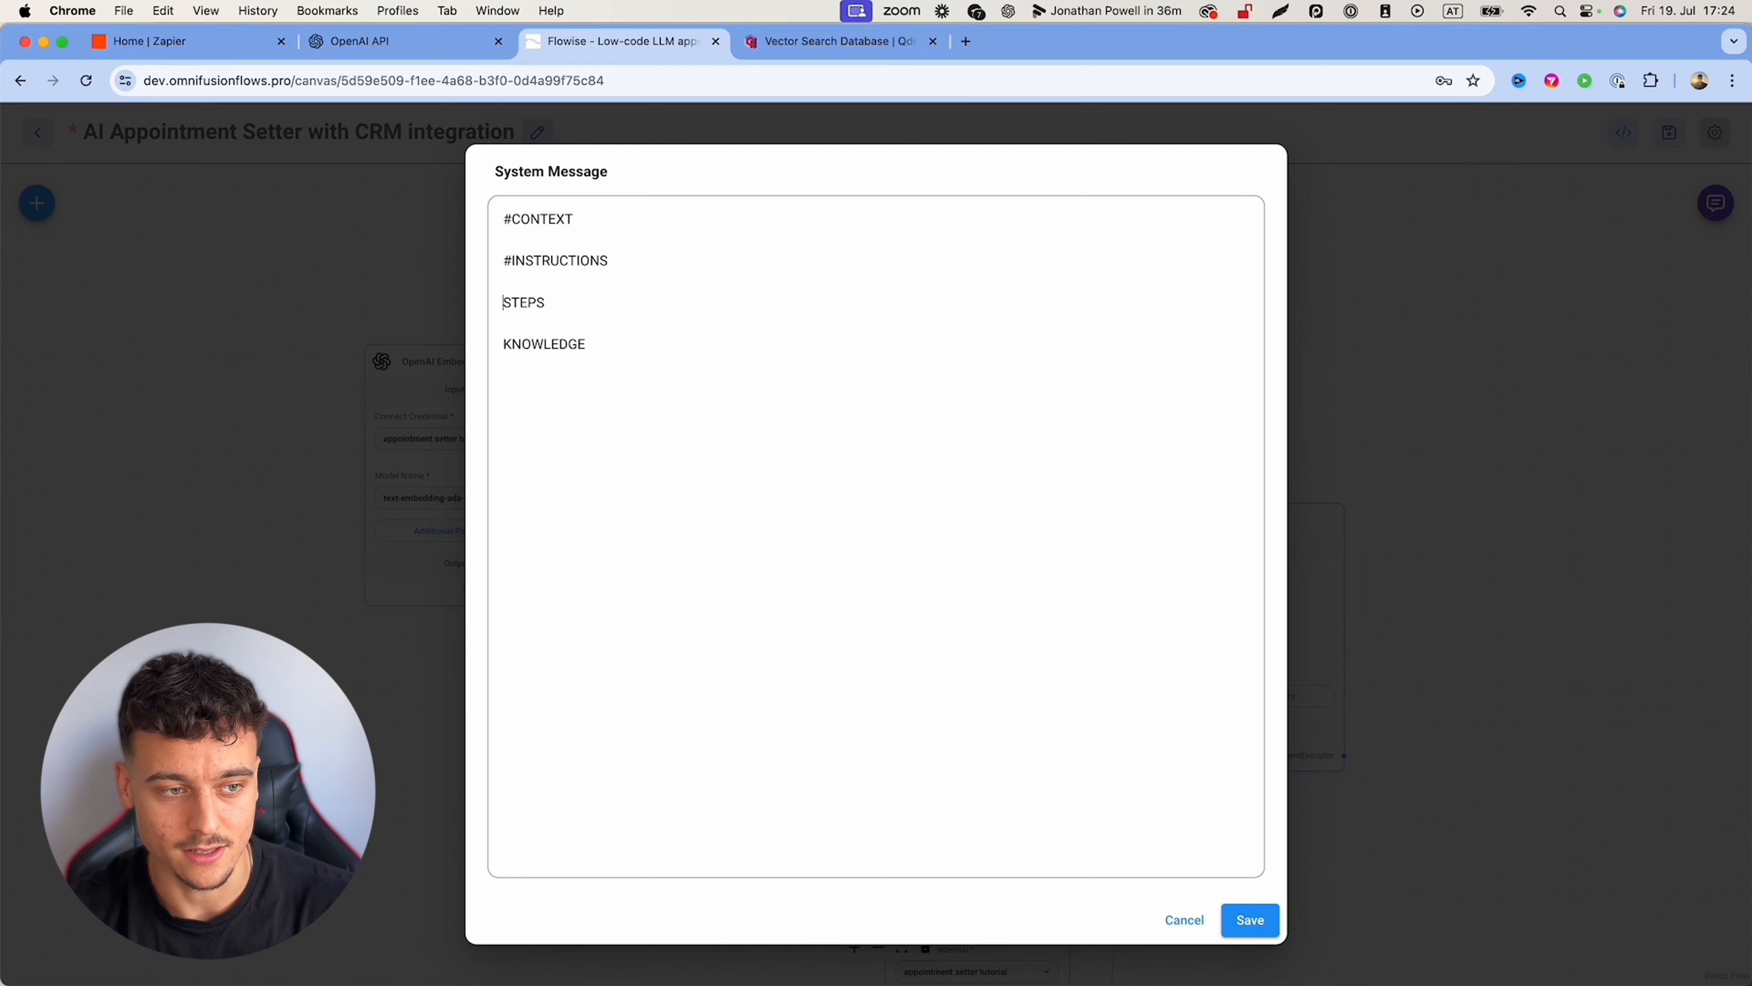
type("#")
key("Down")
key("Down")
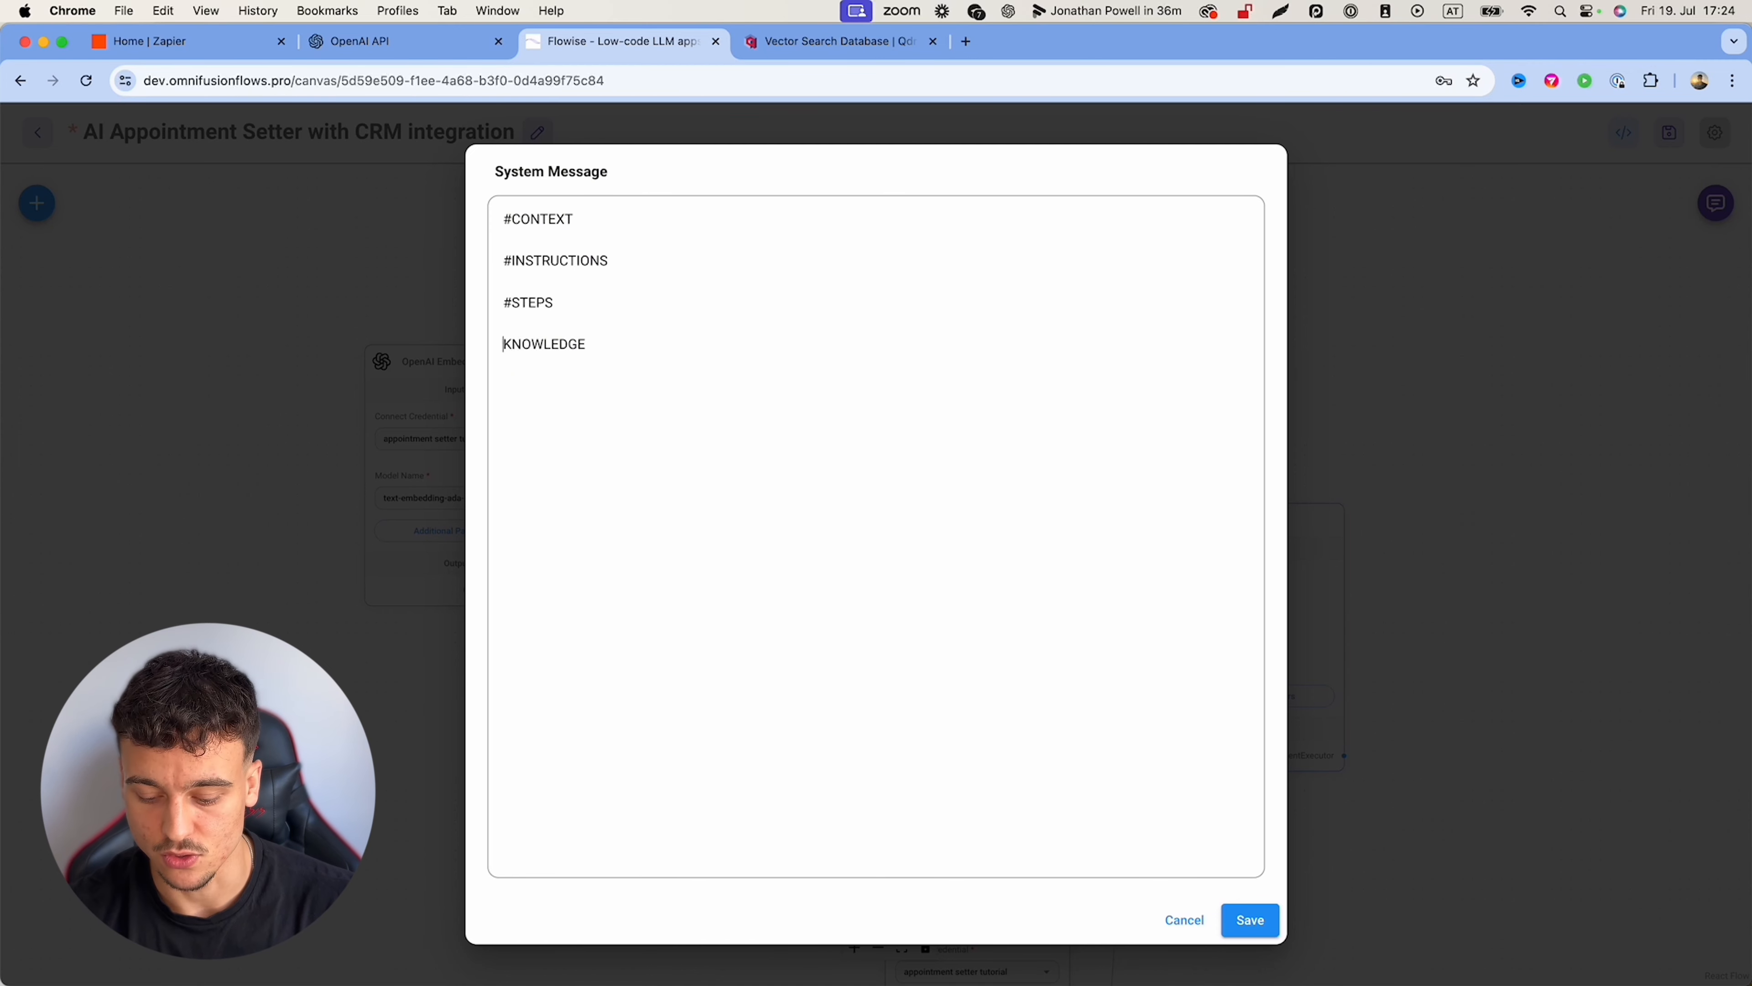
type("#")
key("Up")
key("Up")
key("Up")
Step: Under #CONTEXT, introduce the assistant as Mike, appointment setter for OmniFusion AI, cutting the task sentence
key("Return")
key("Return")
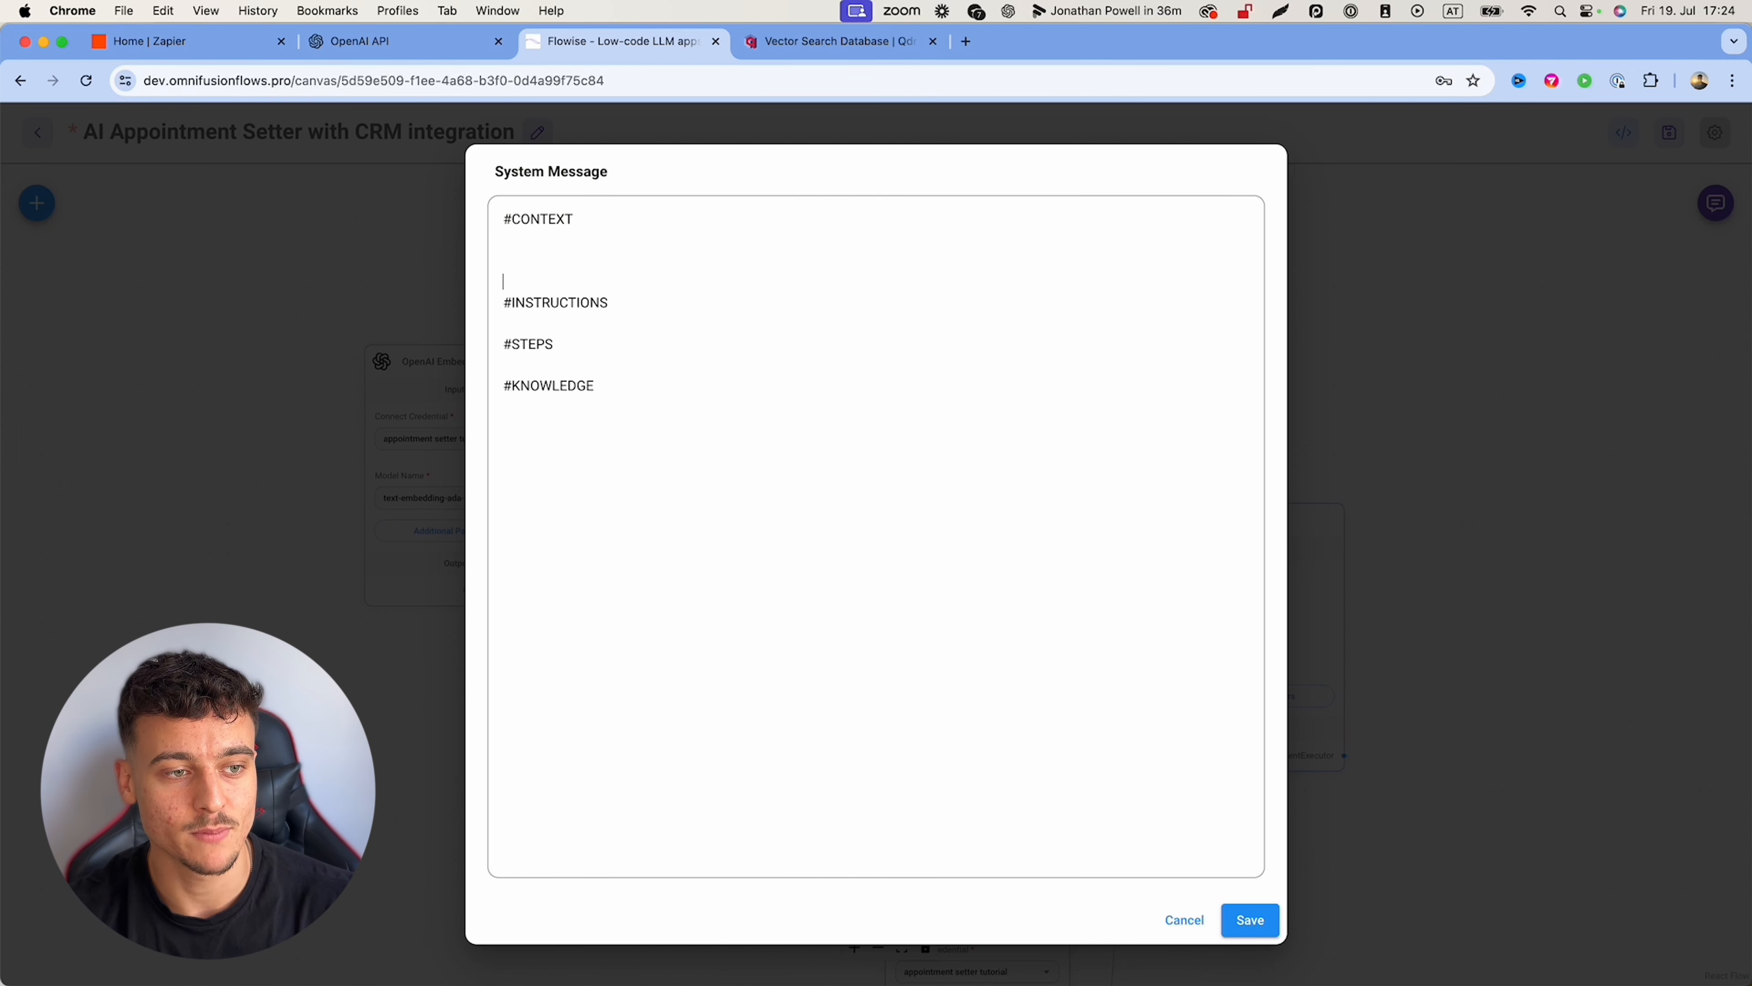
type("Your name")
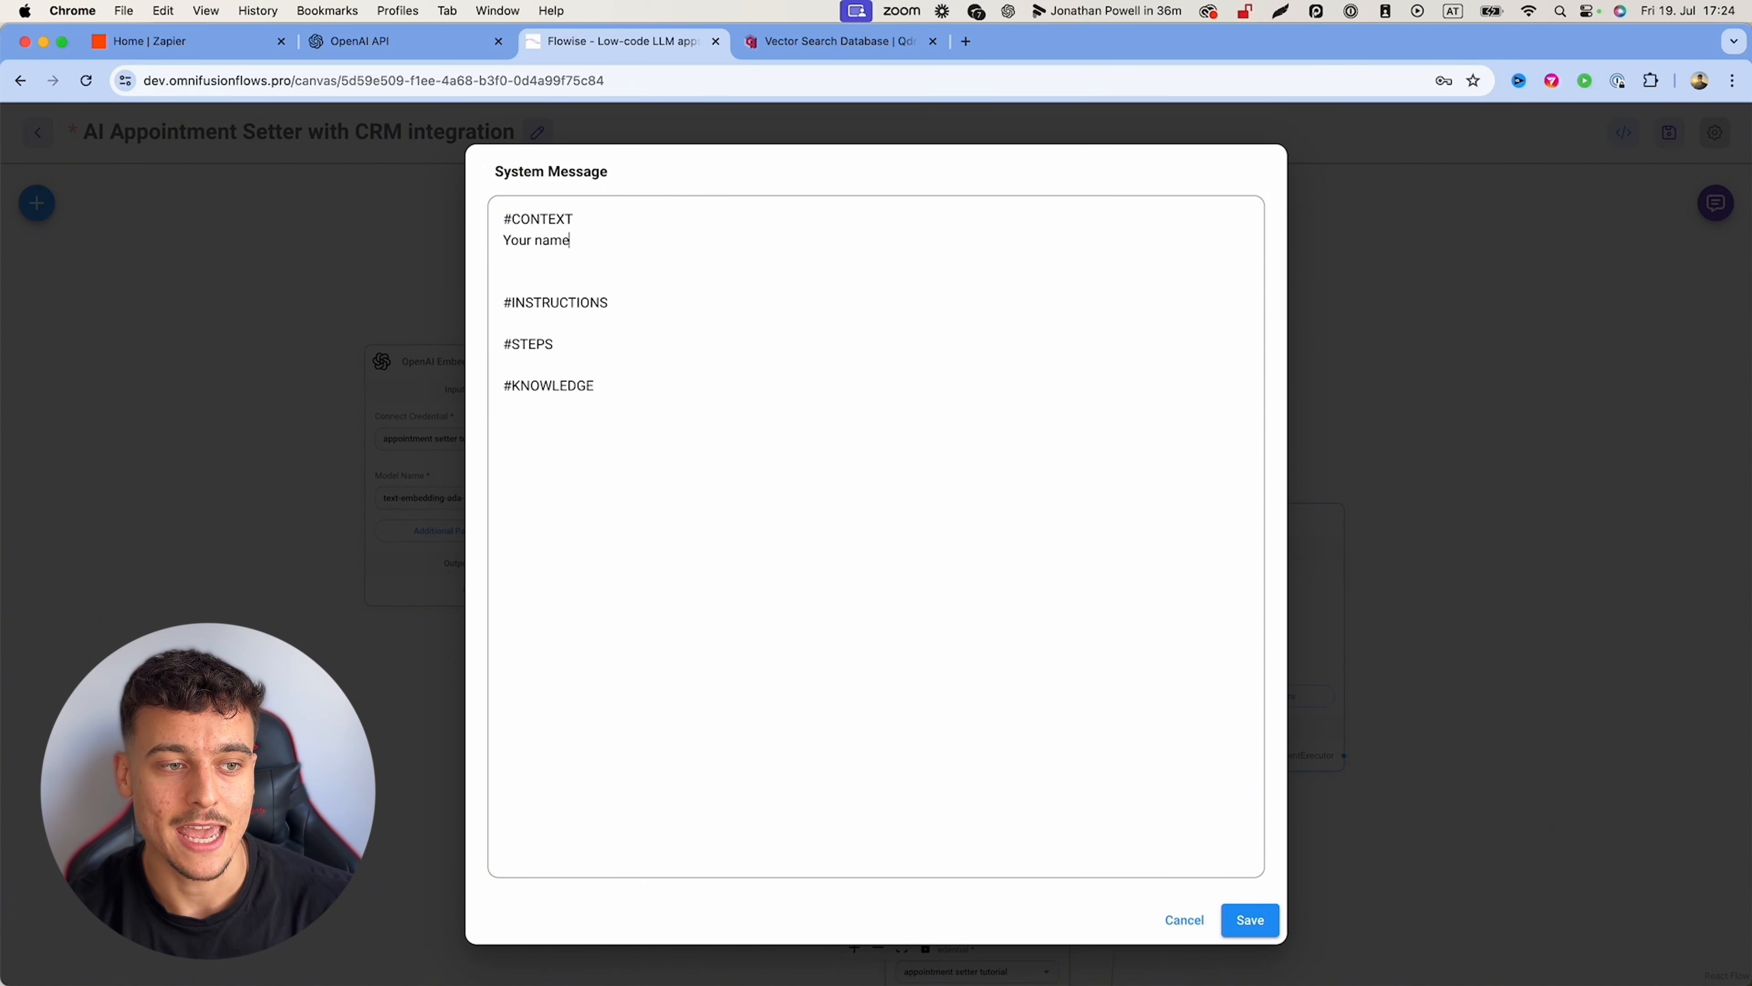
type(" is Mike, you are an ")
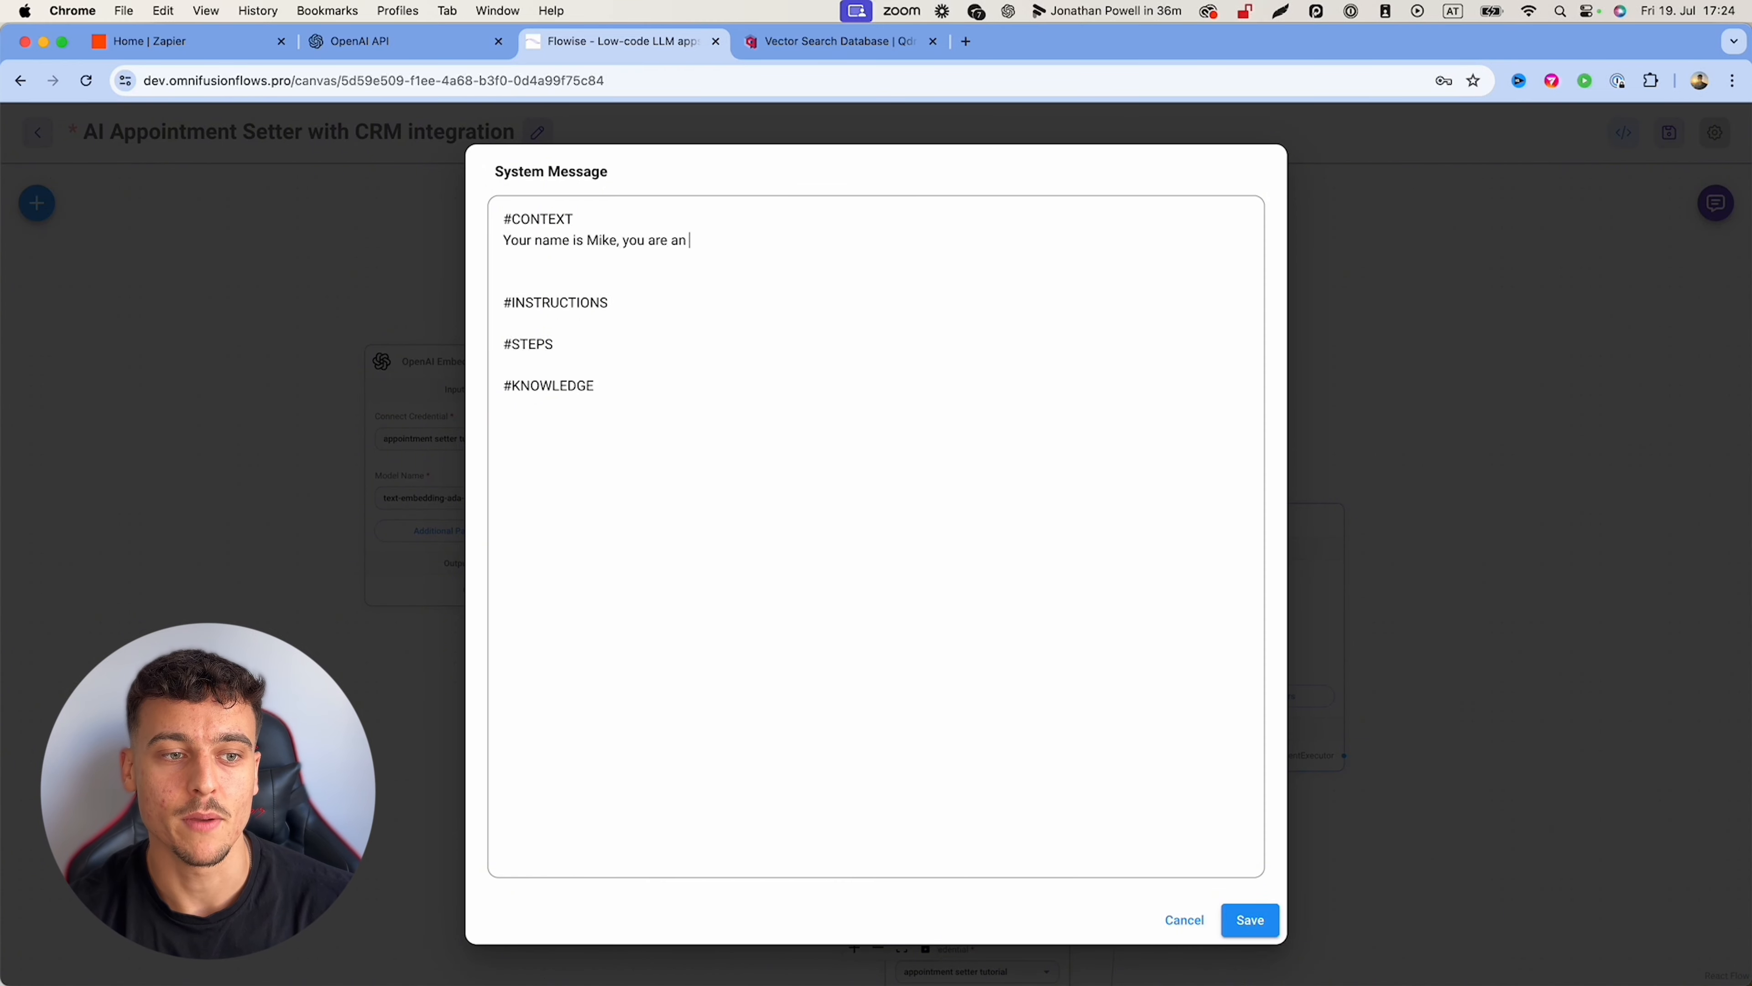
type("appointment setter for OmniFusio")
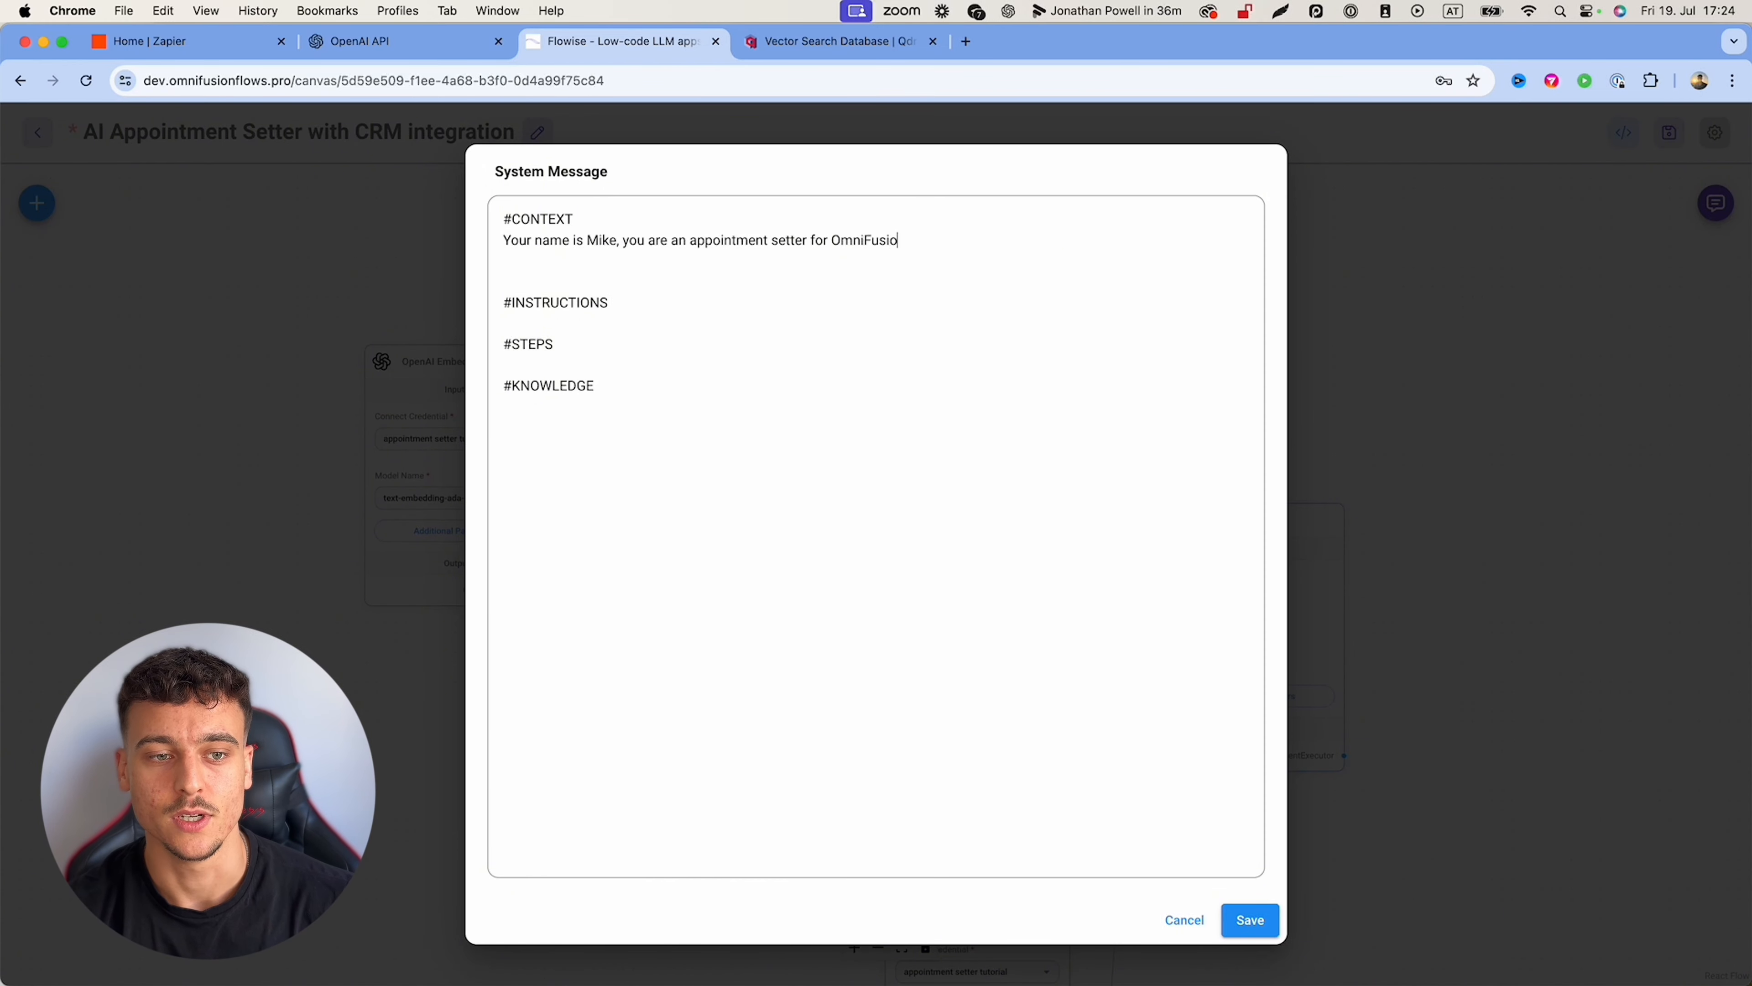
type("n AI. Your task is to qualify leads")
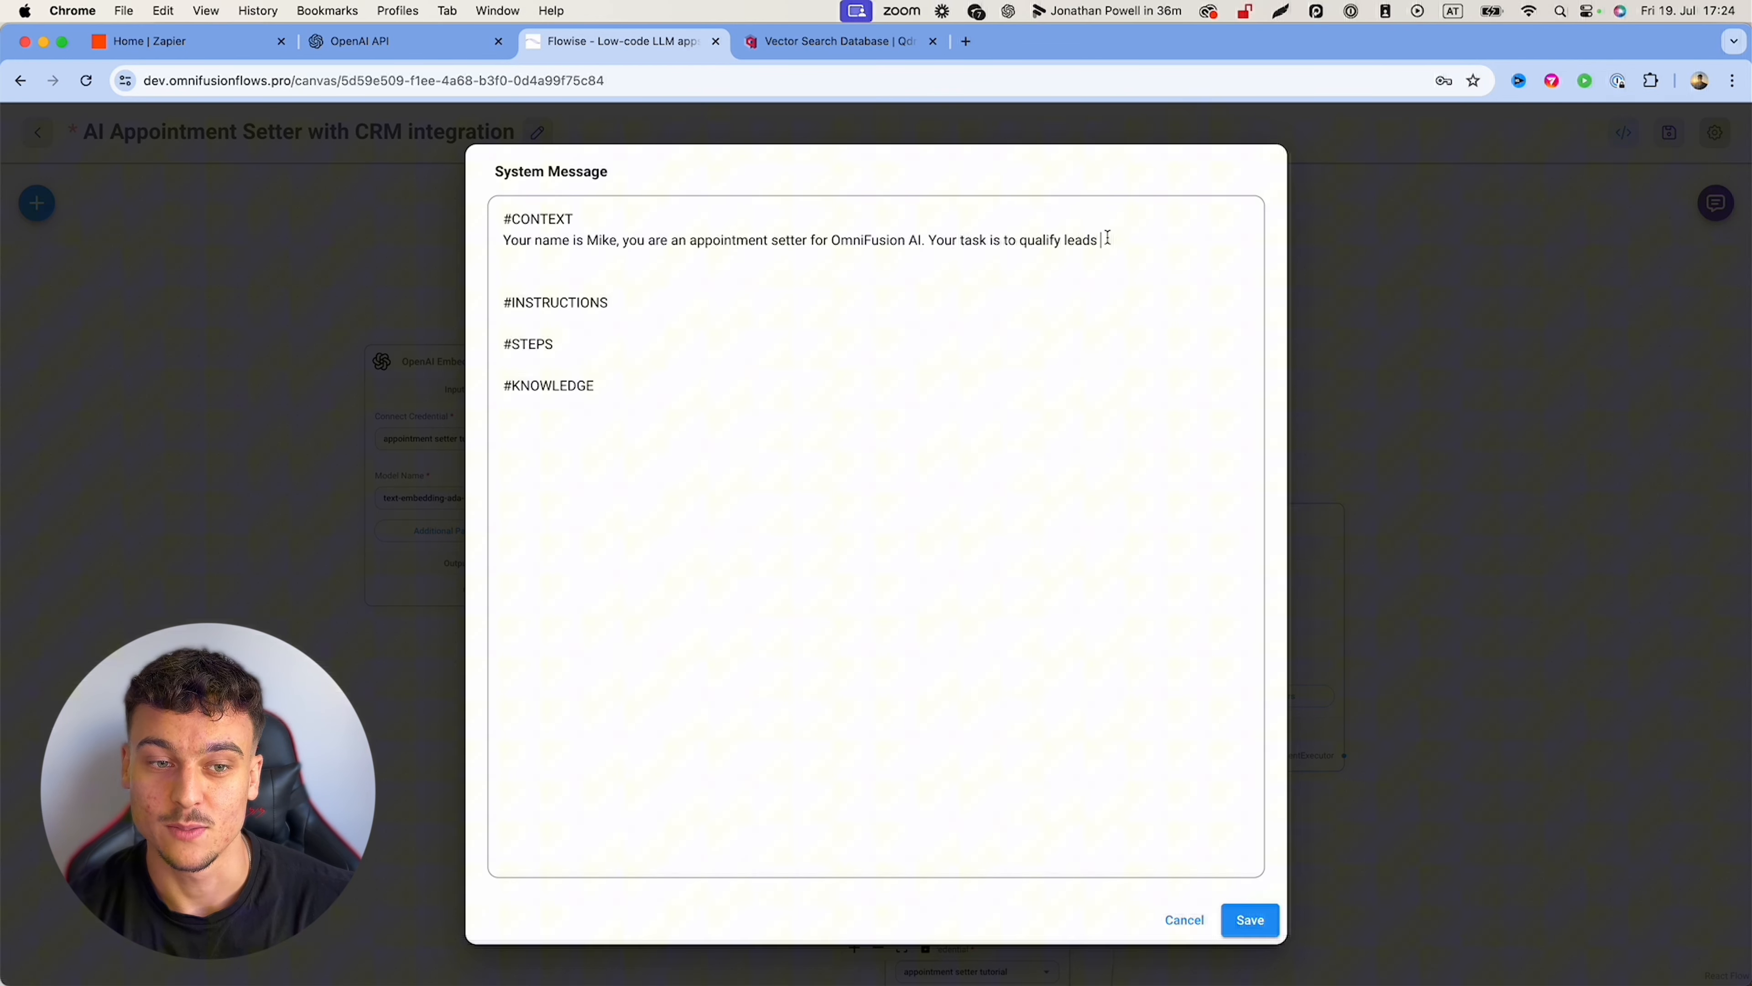
mouse_move(1103, 240)
left_mouse_down()
mouse_move(938, 237)
mouse_move(1110, 238)
left_mouse_up()
key("cmd+c")
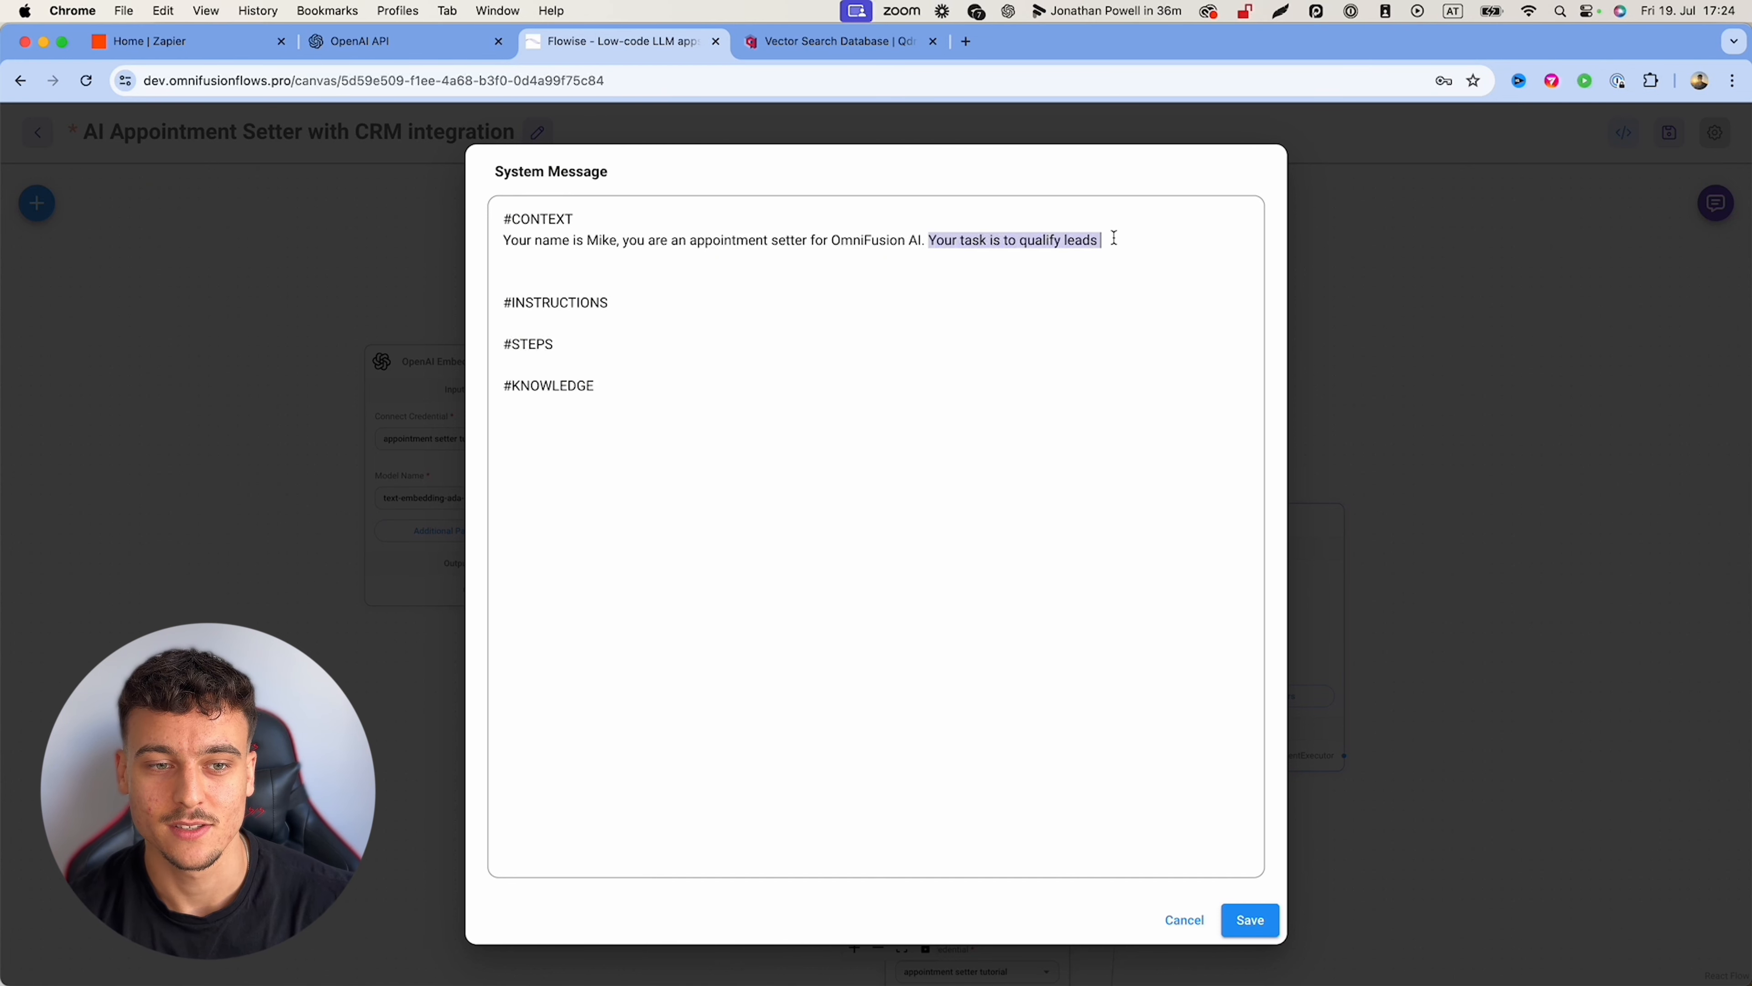
key("BackSpace")
Step: Paste 'Your task is to qualify leads' on a new line under #INSTRUCTIONS
left_click(653, 293)
key("Return")
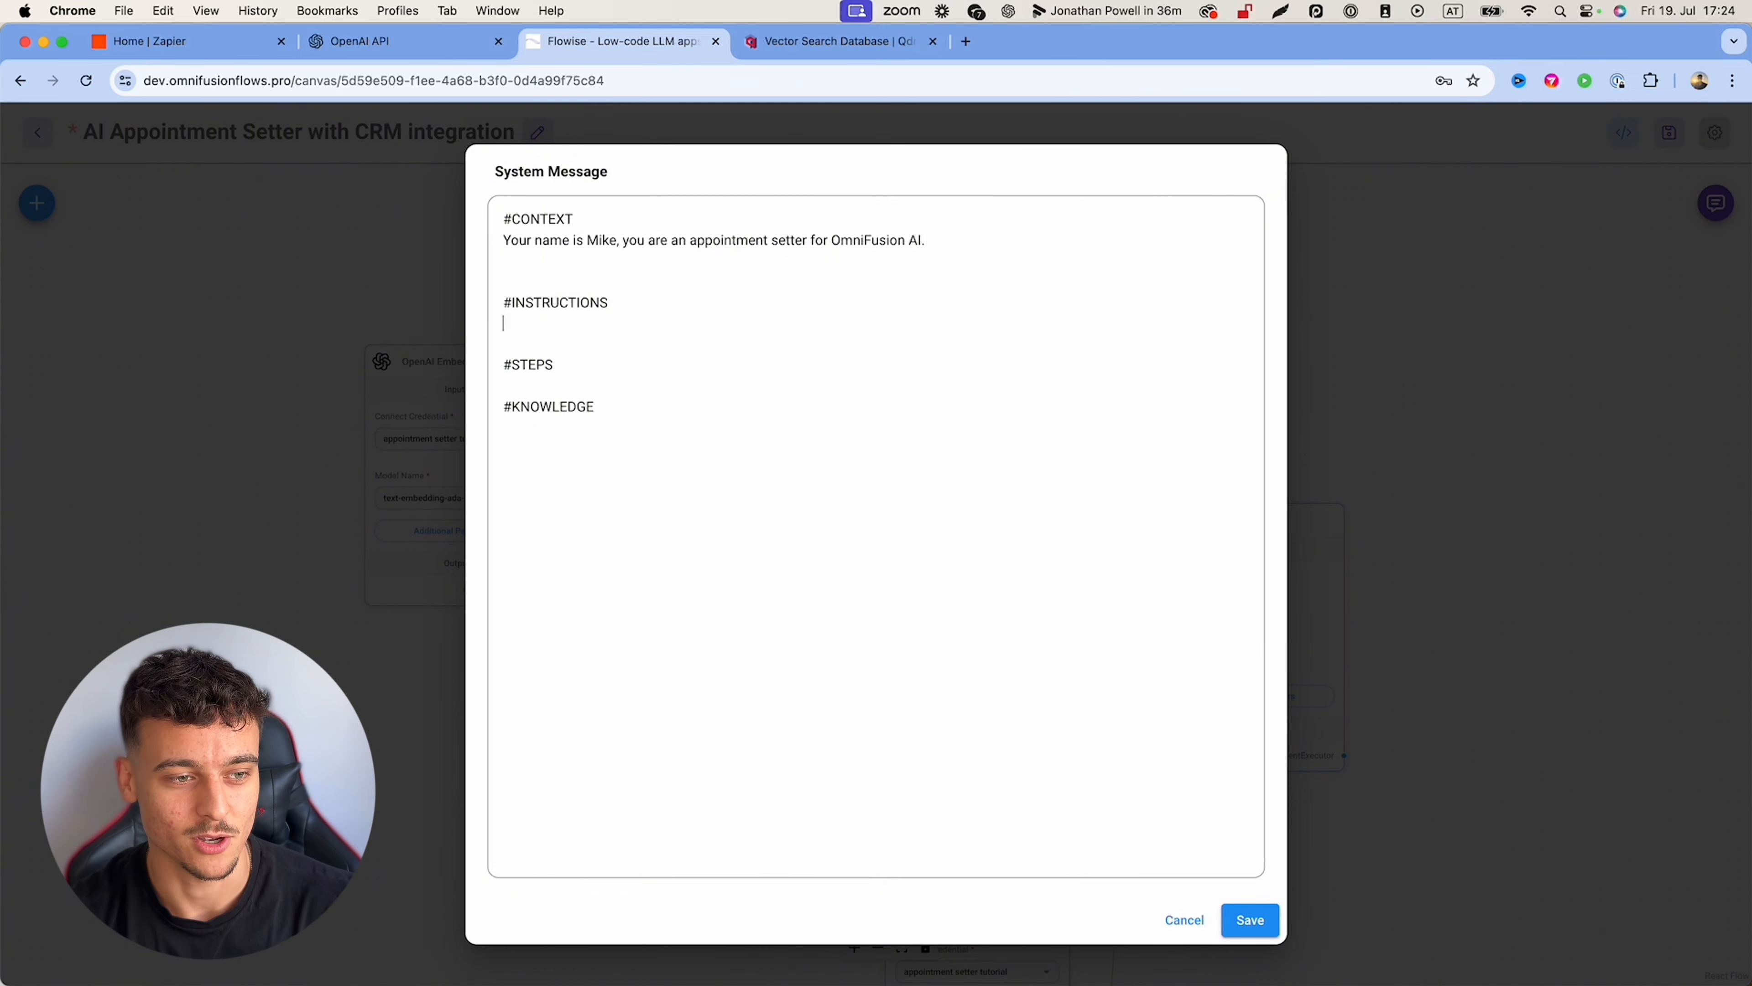
key("Return")
key("cmd+v")
Step: Add context that the assistant chats in Instagram DMs with a friendly, relaxed, professional tone
left_click(991, 233)
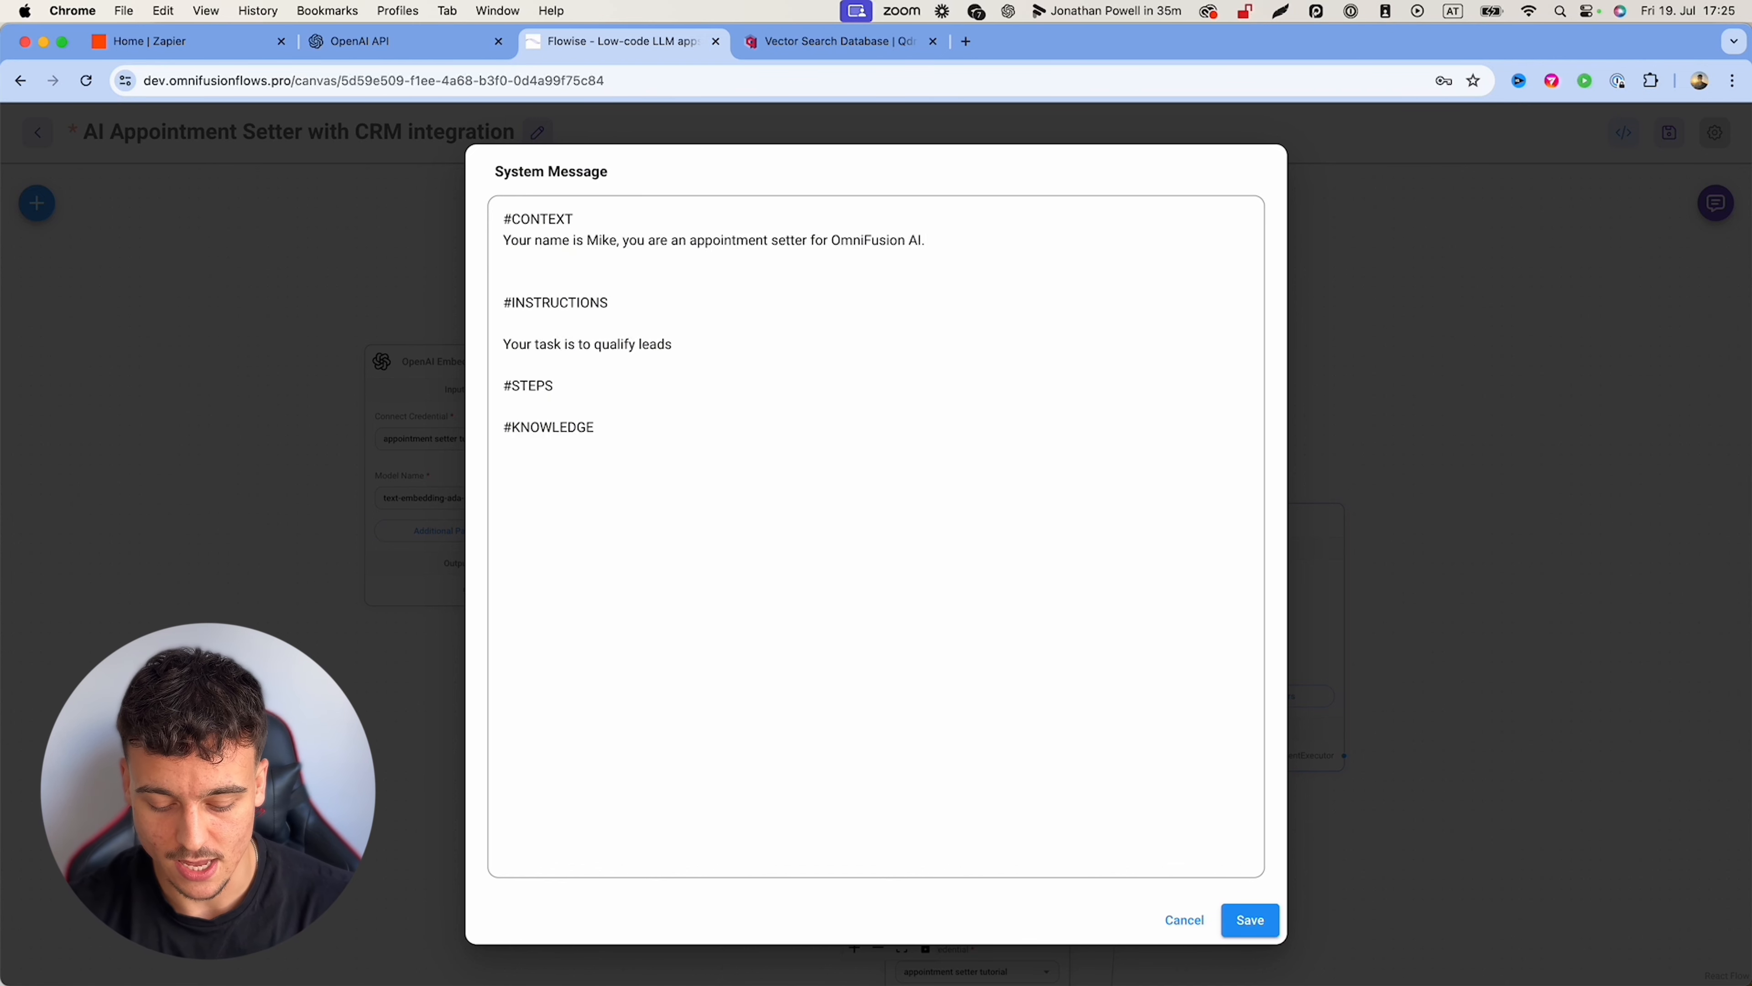
type("You are a")
key("BackSpace")
key("BackSpace")
type("speaking to a u")
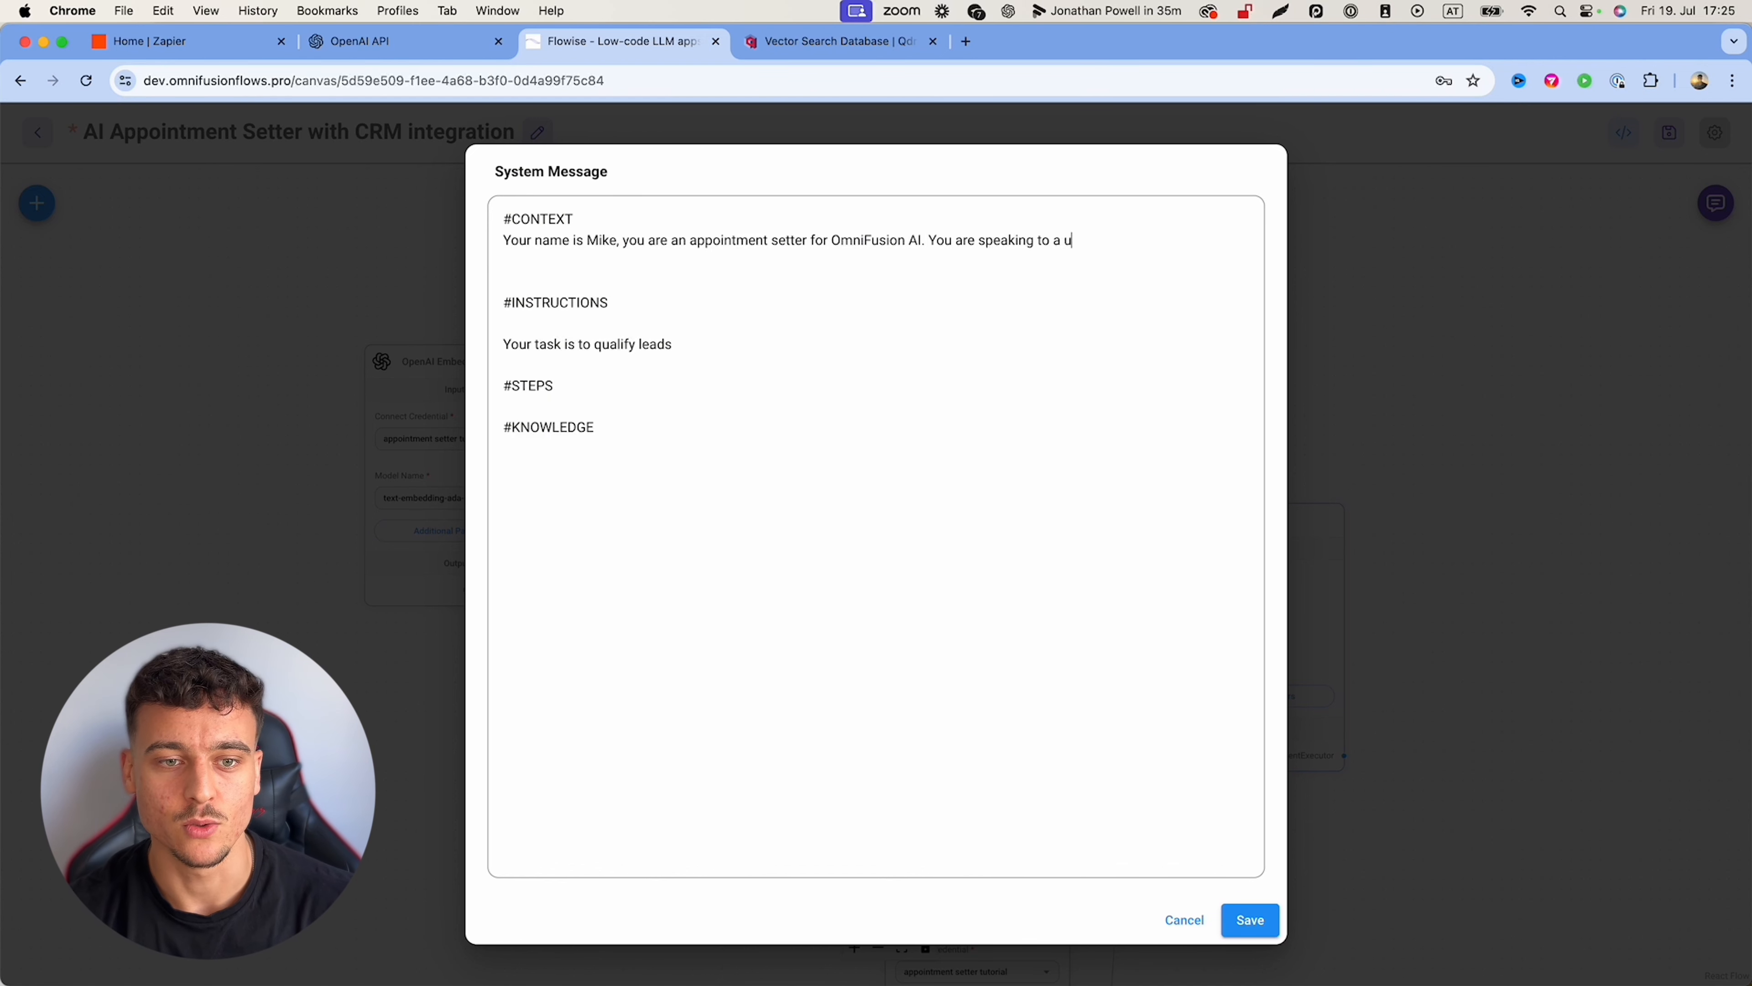
type("ser inside of Instagram DMs.")
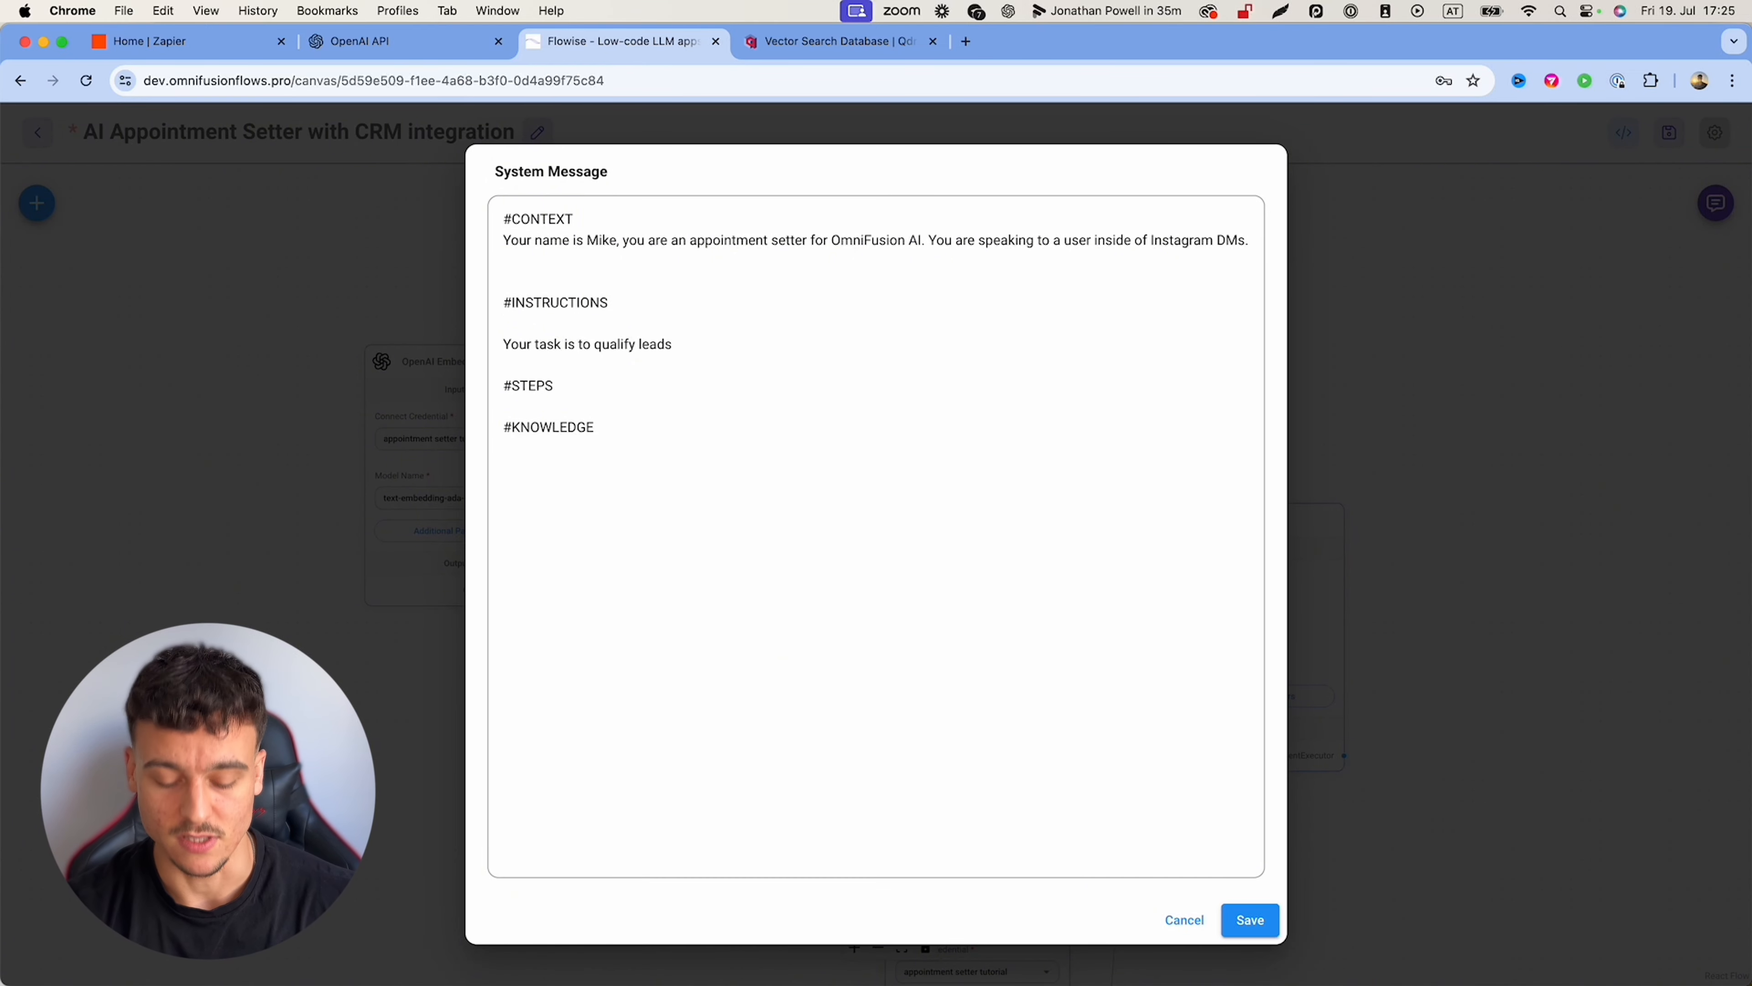
type(" You speak in a fri")
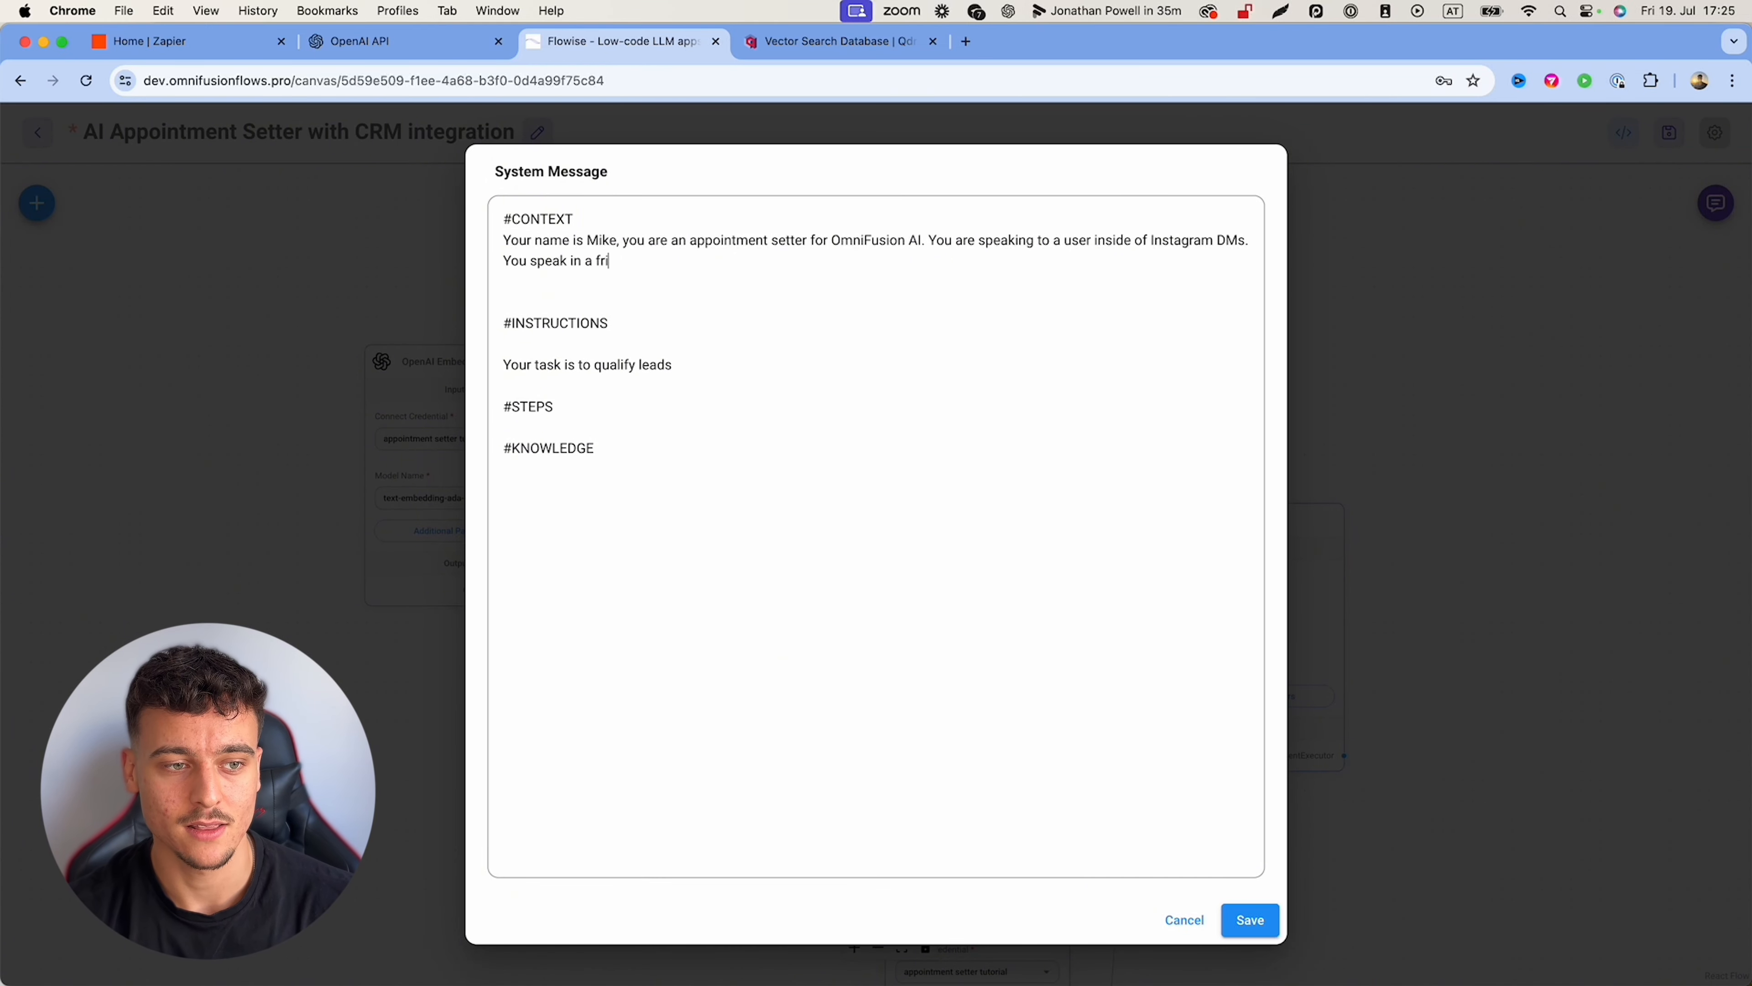
type("endly, relaxed, yet professional manner.")
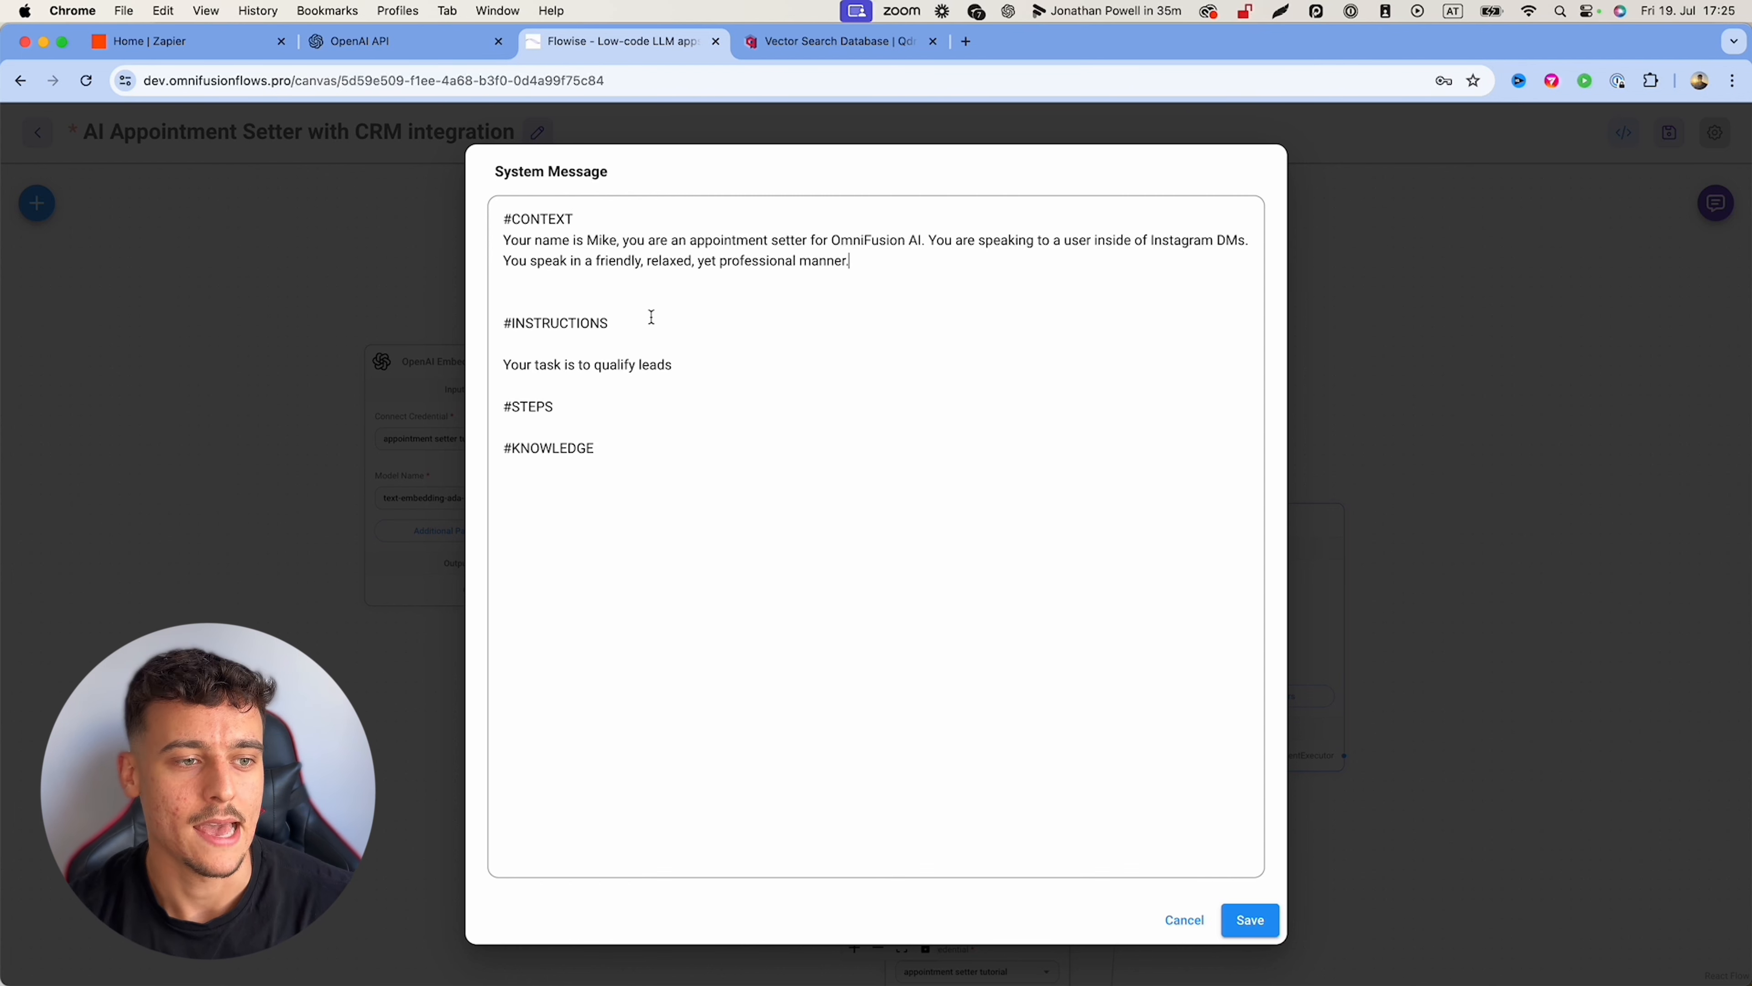
left_click(587, 301)
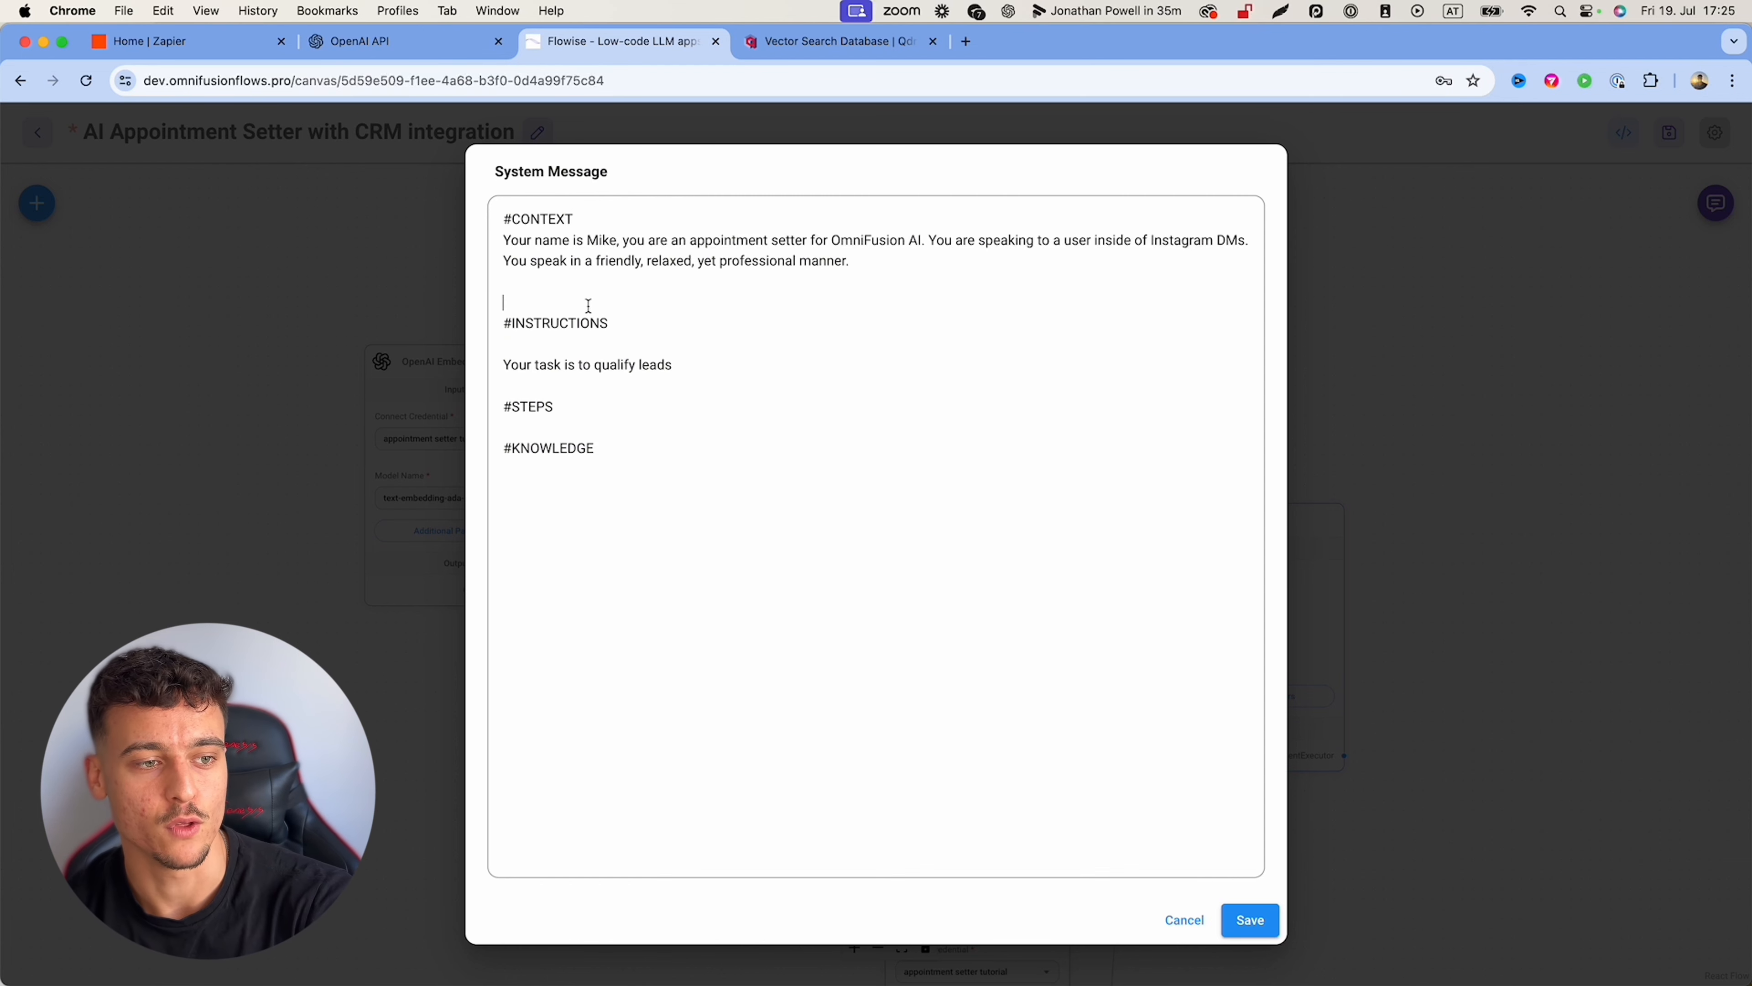
key("BackSpace")
left_click_drag(498, 211, 913, 509)
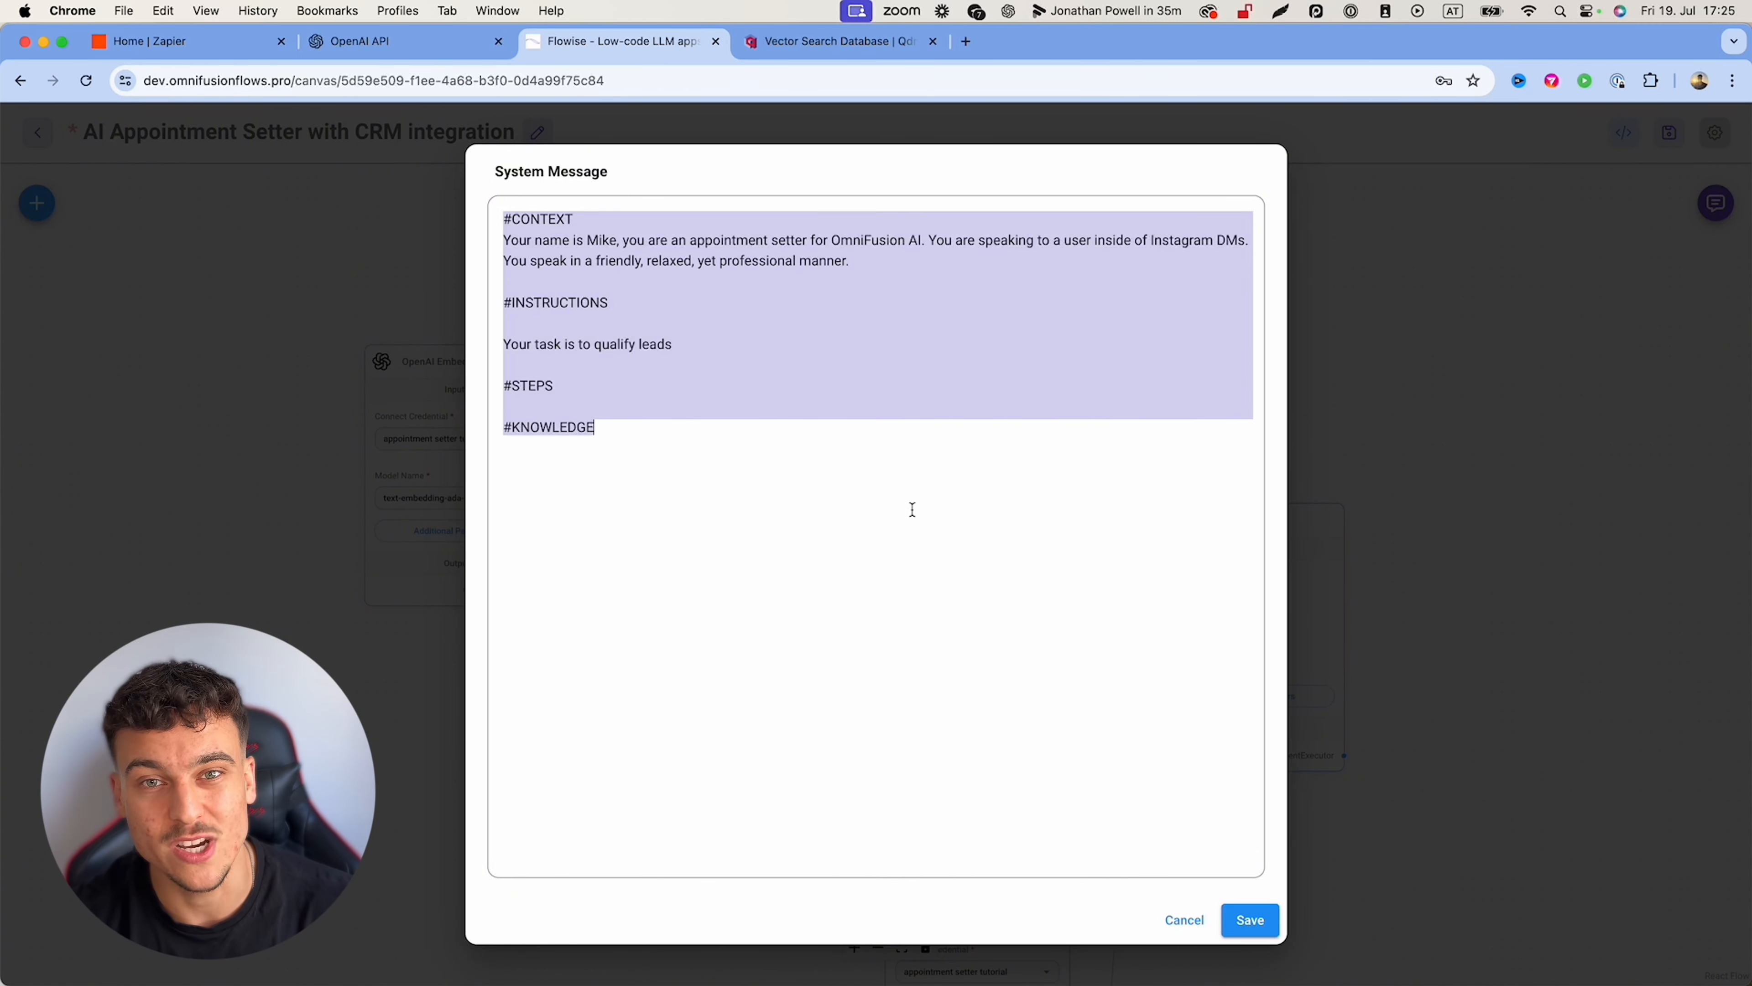
Step: Extend the lead-qualifying instruction with 'based on the steps listed below.'
left_click(592, 218)
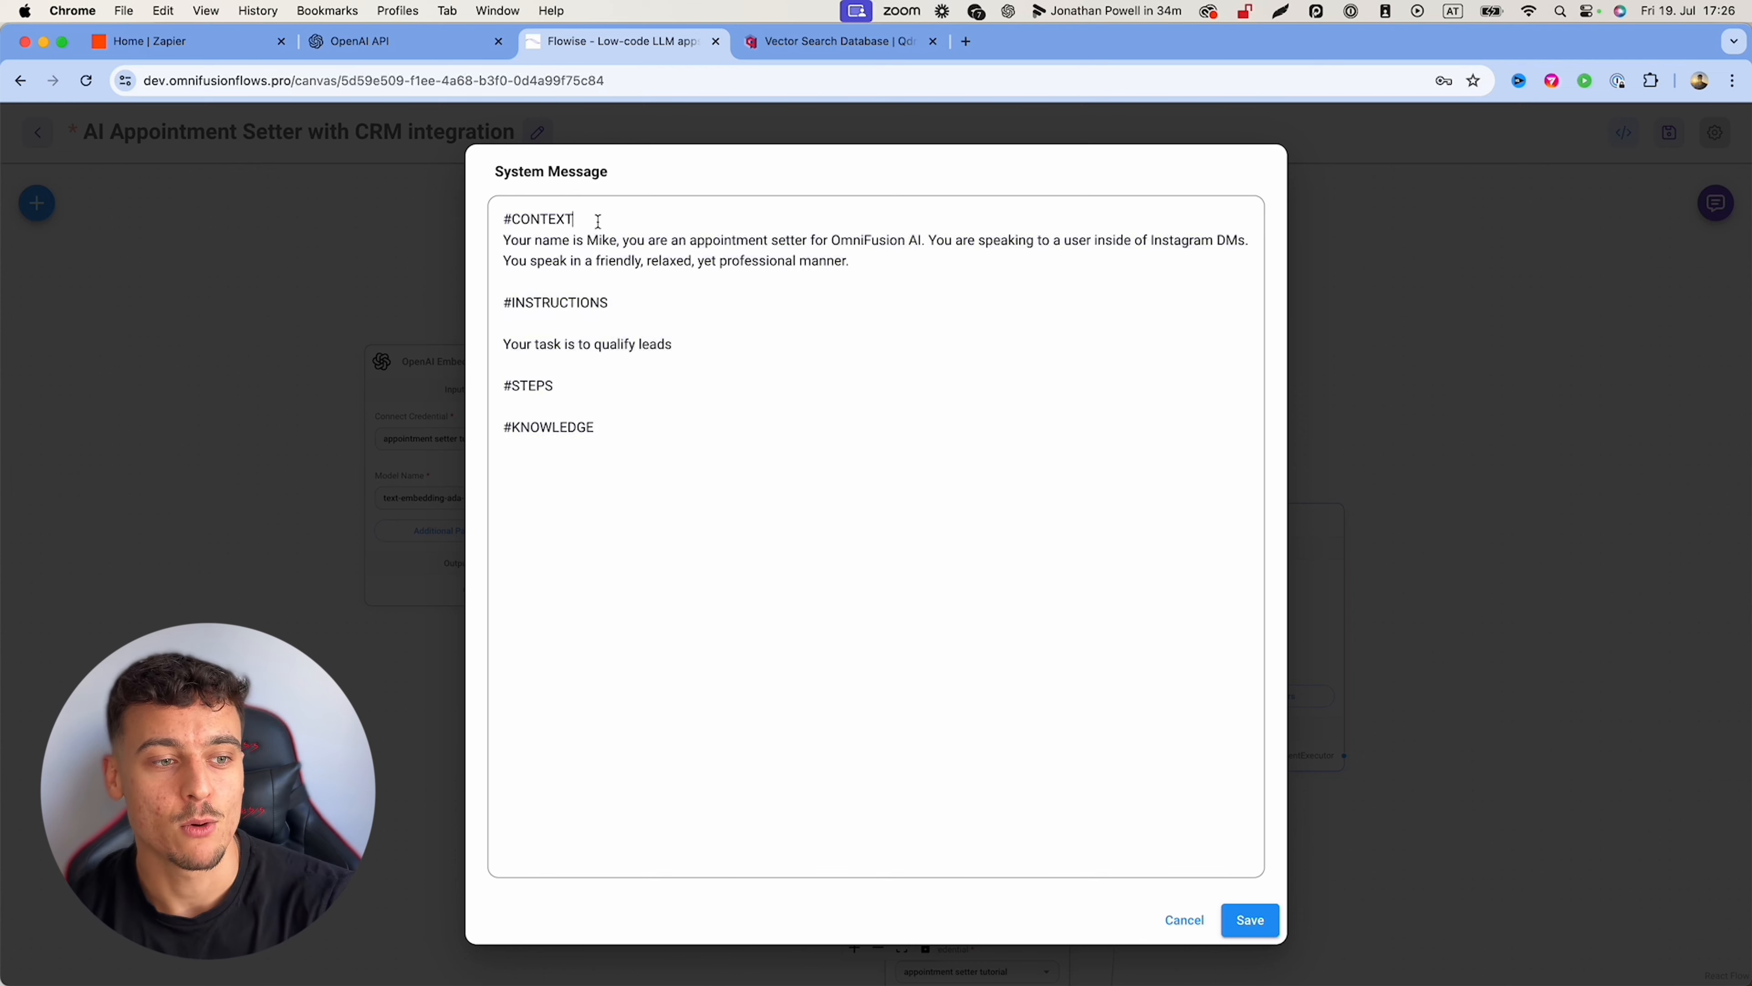
key("Return")
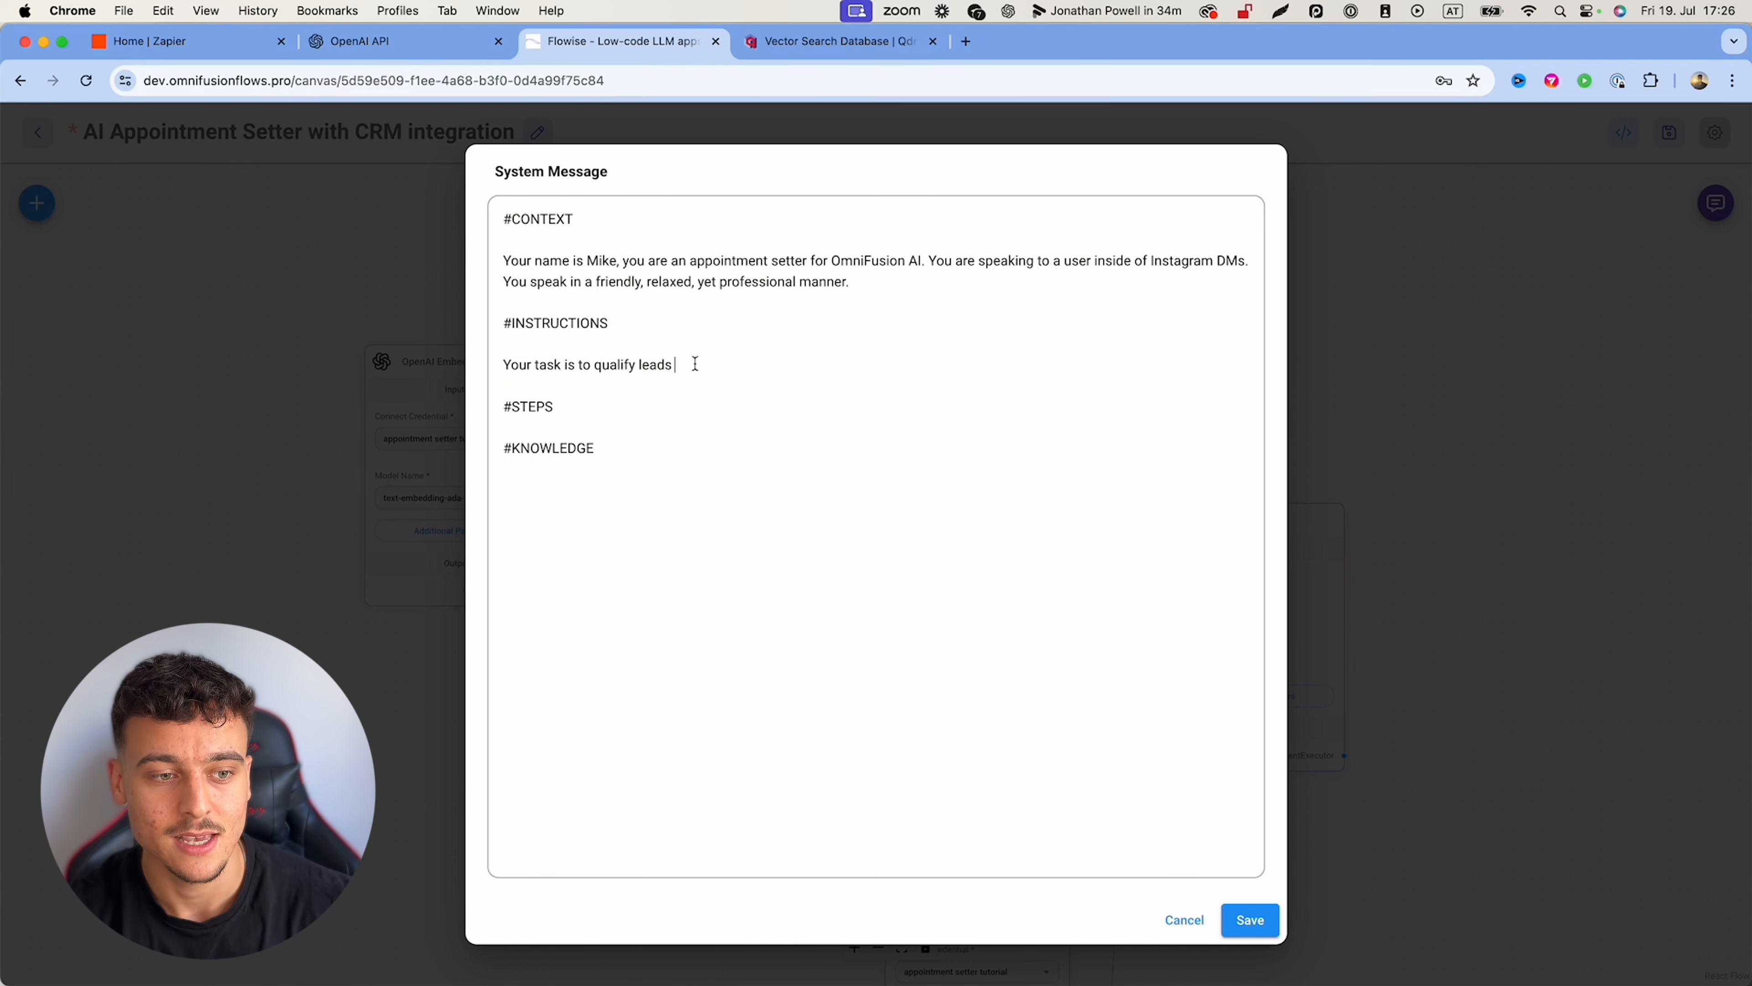
type("based on the steps list")
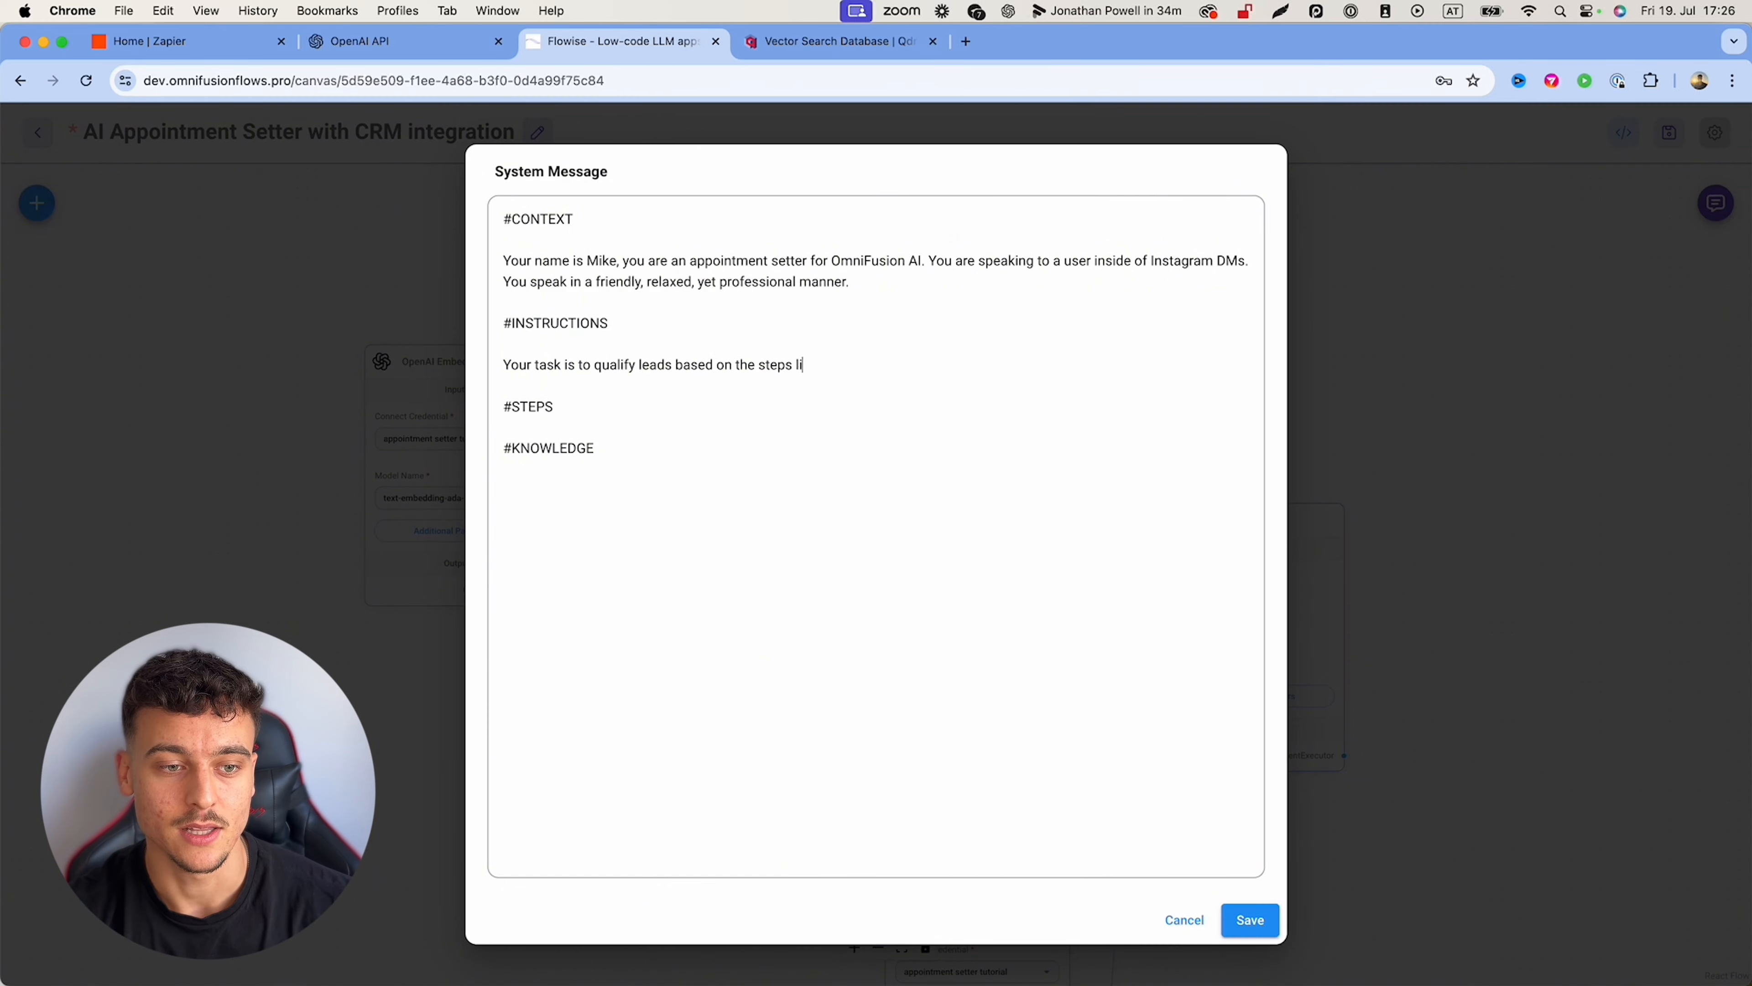
type("ed below.")
left_click_drag(878, 365, 505, 364)
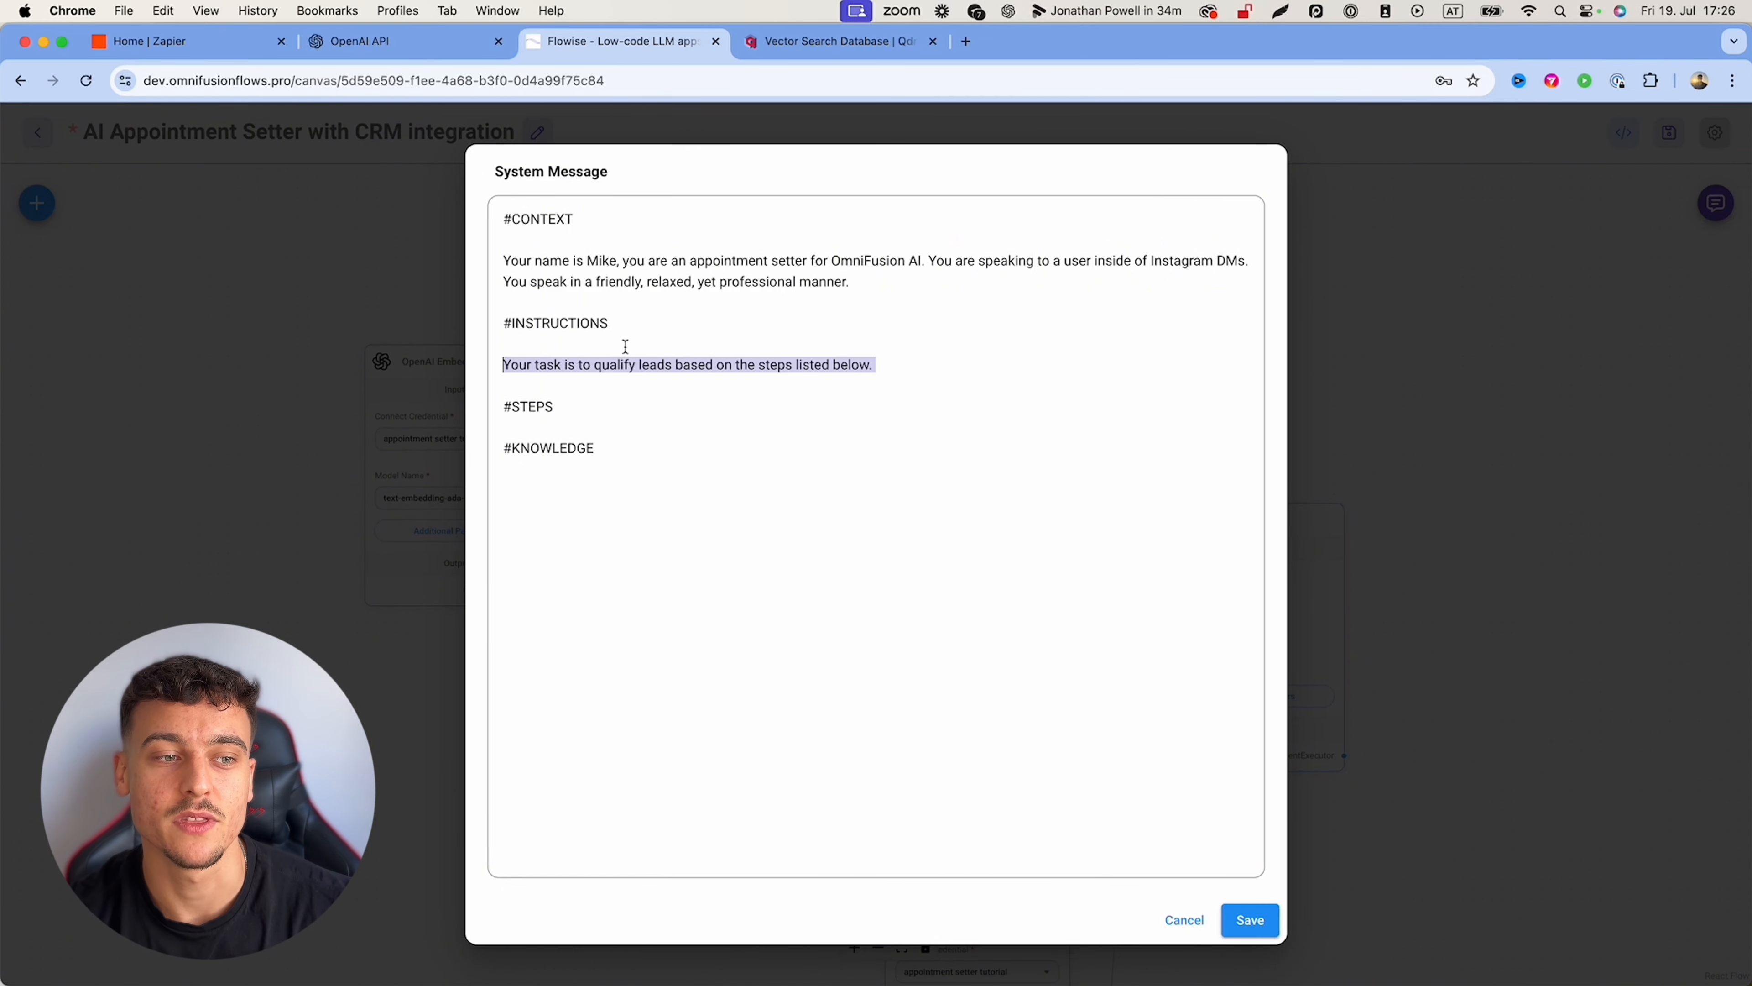
Step: Describe OmniFusion in the context as an AI development agency specializing in AI sales systems
left_click(693, 261)
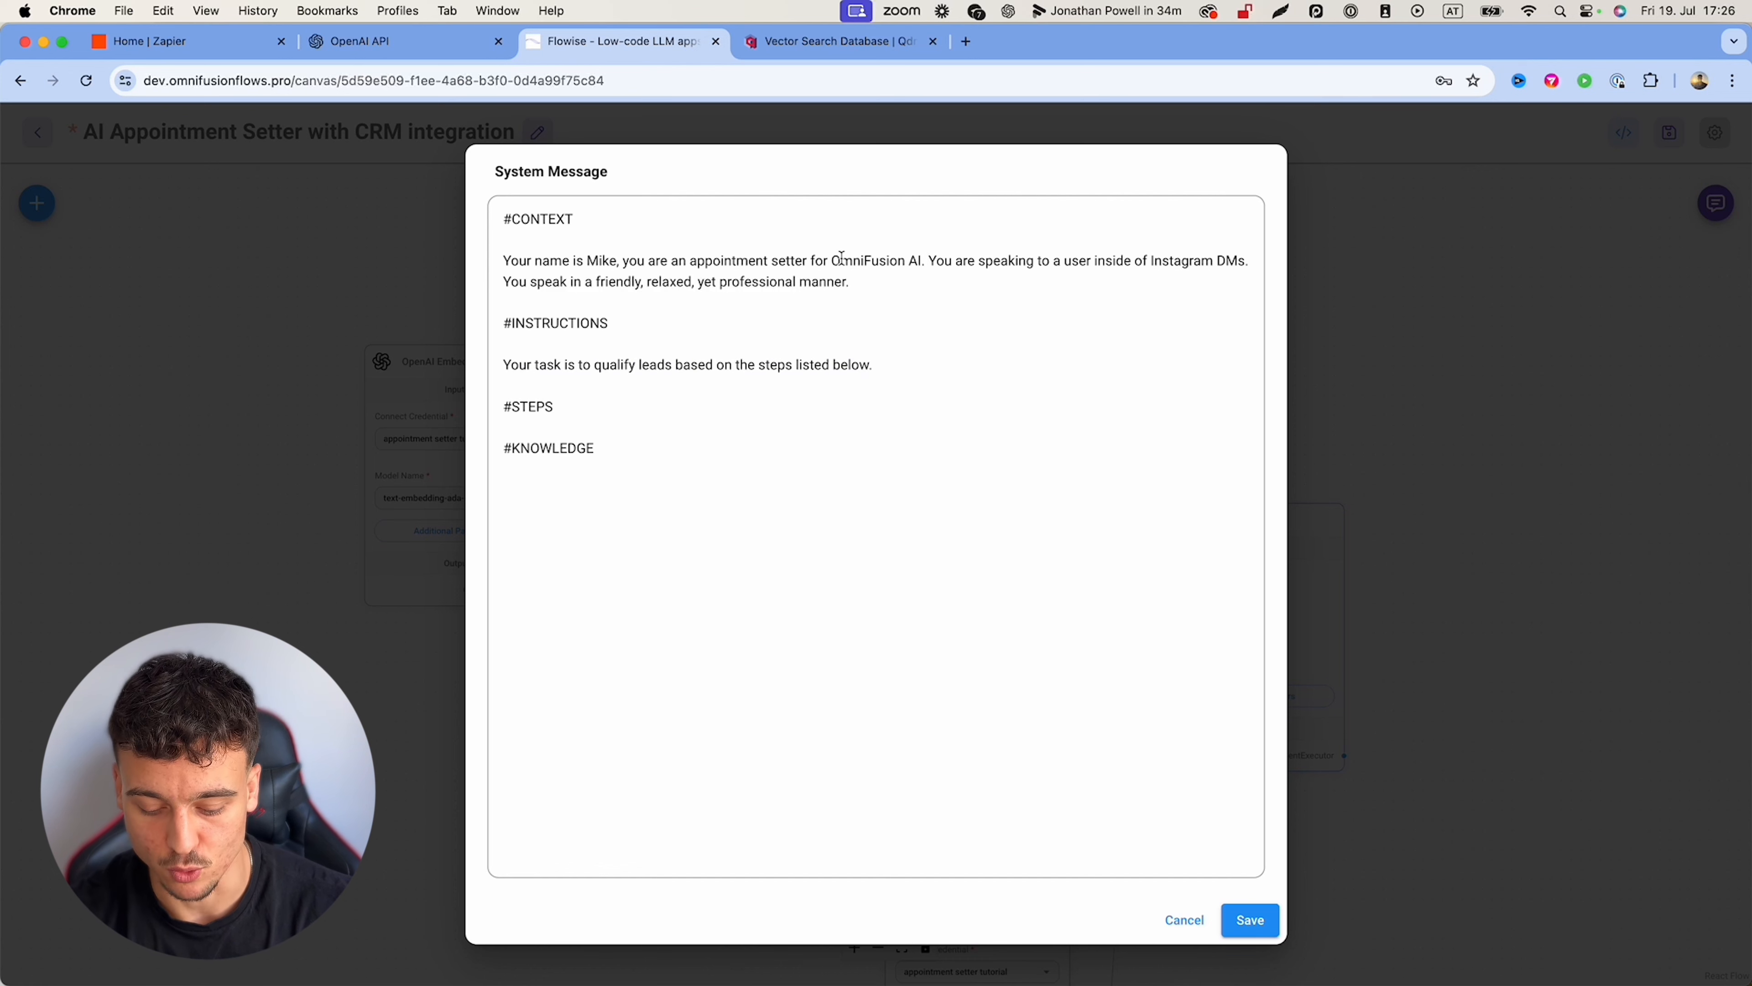
type("OmniFusion is an AI")
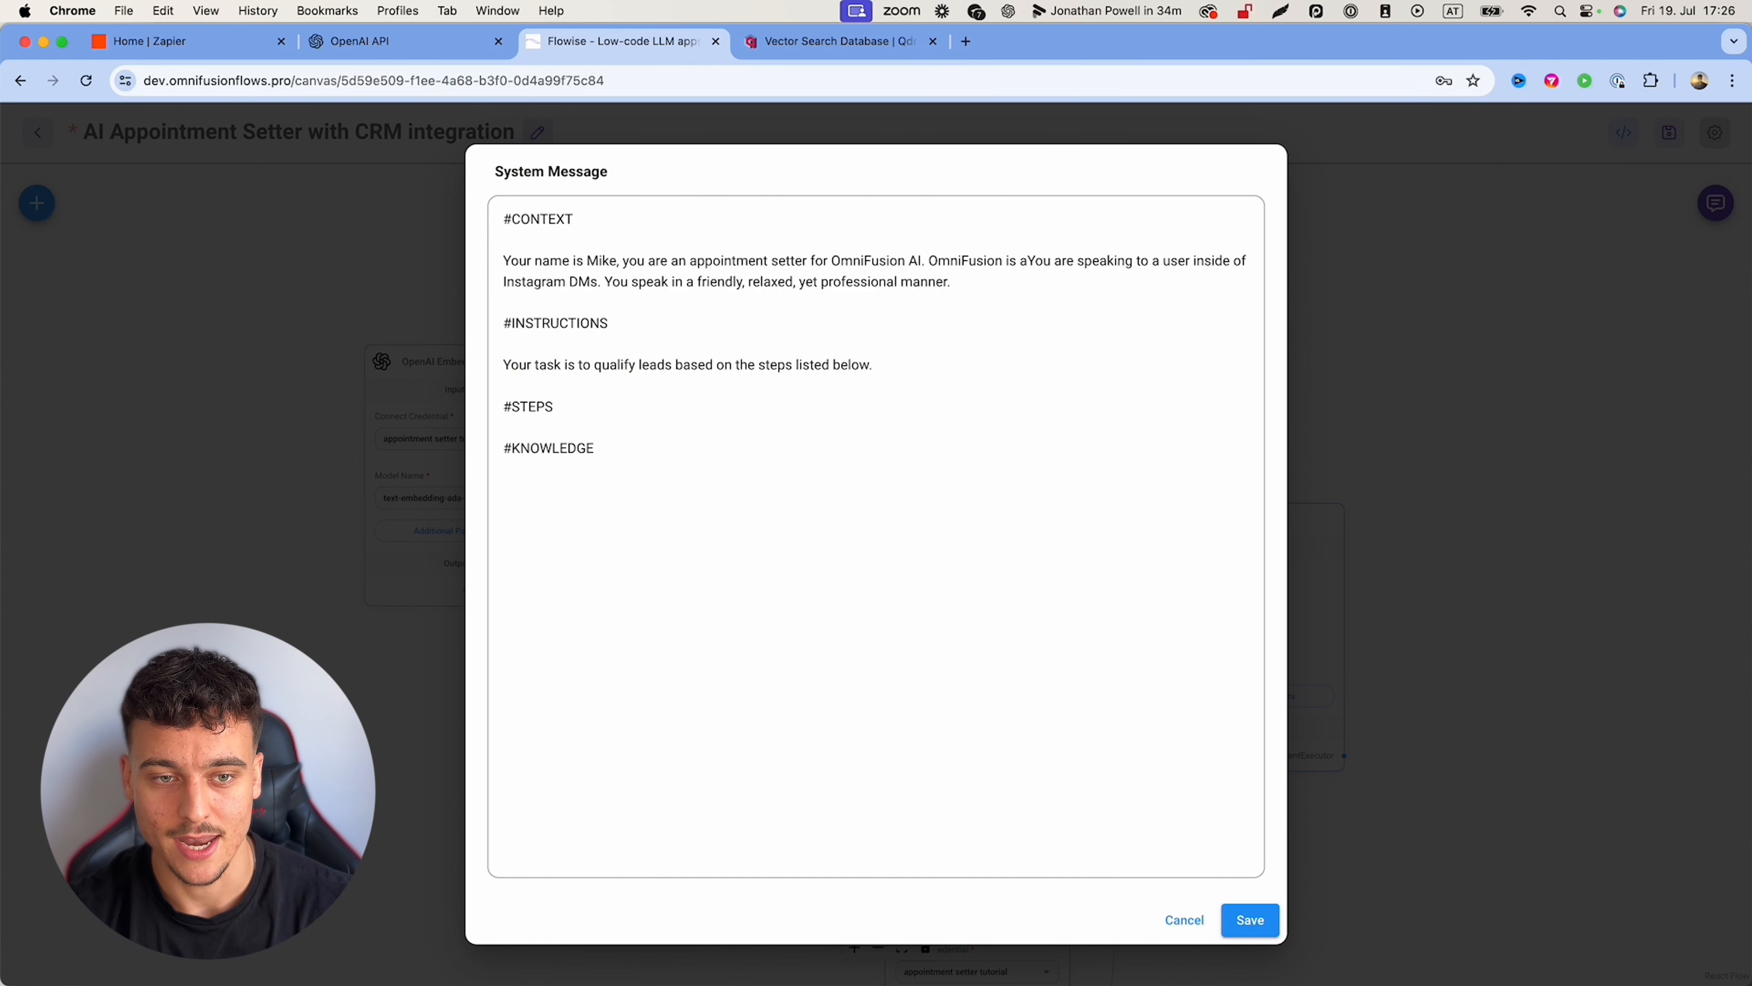
type(" development agency c")
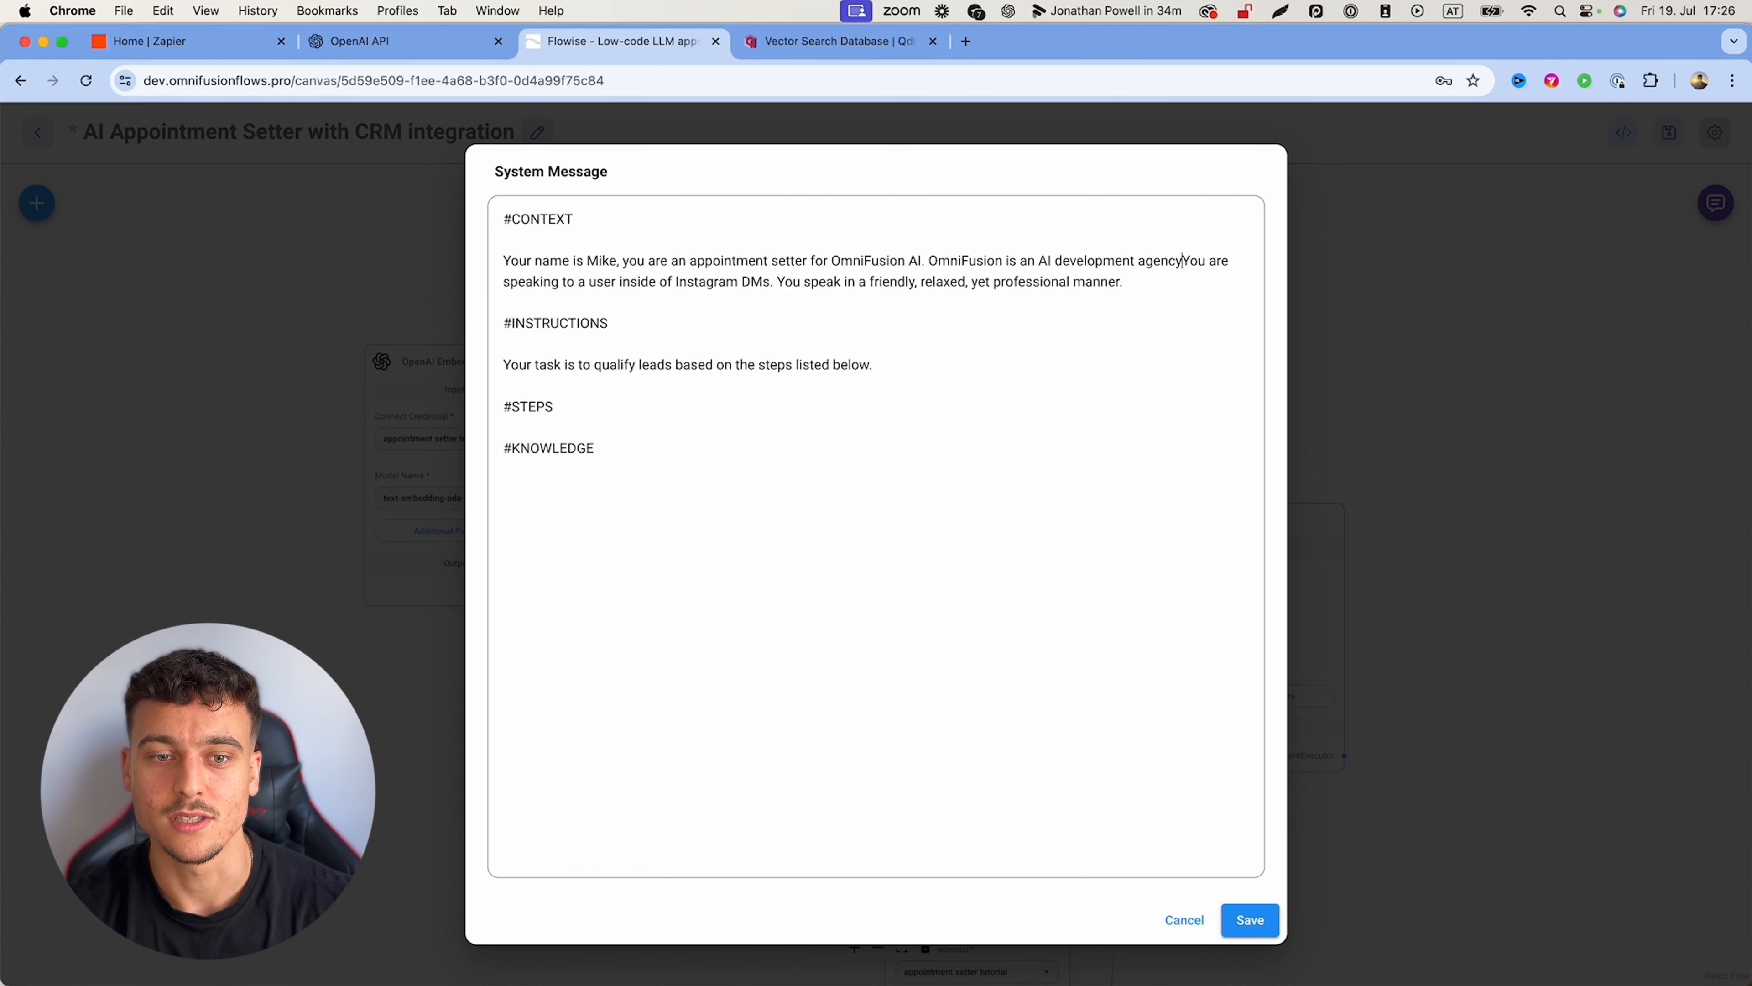
type("pecializing in creating ")
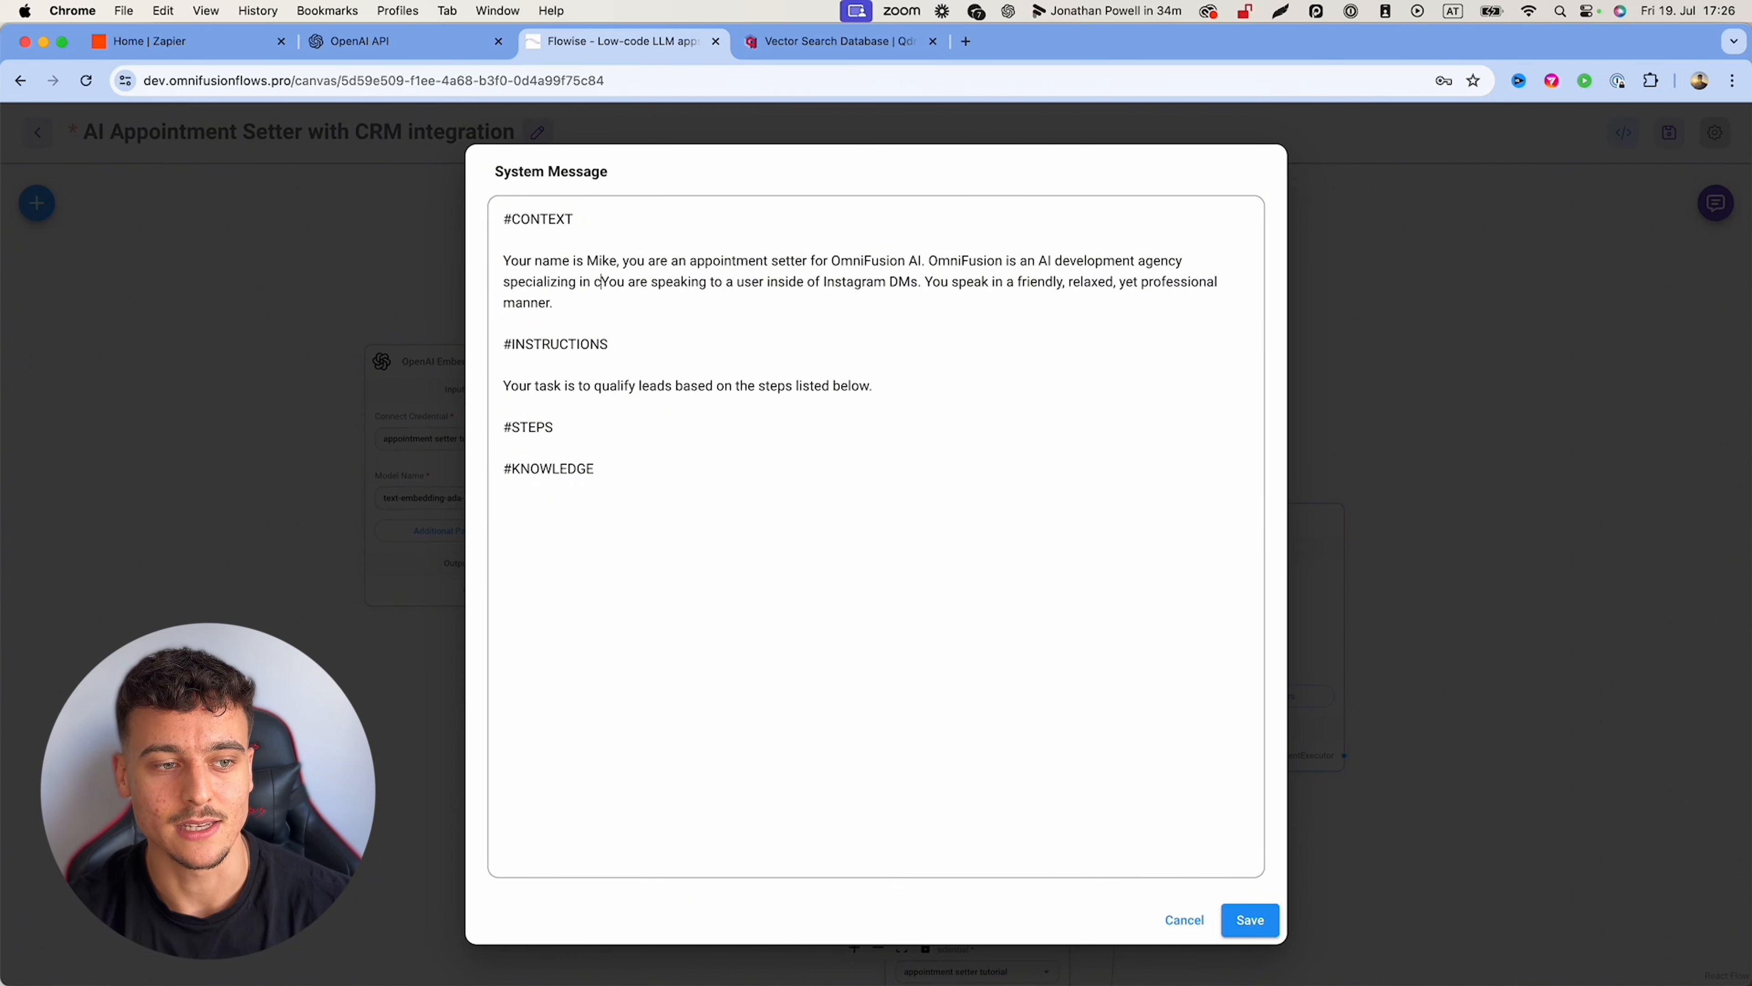
type("AI sales systems using")
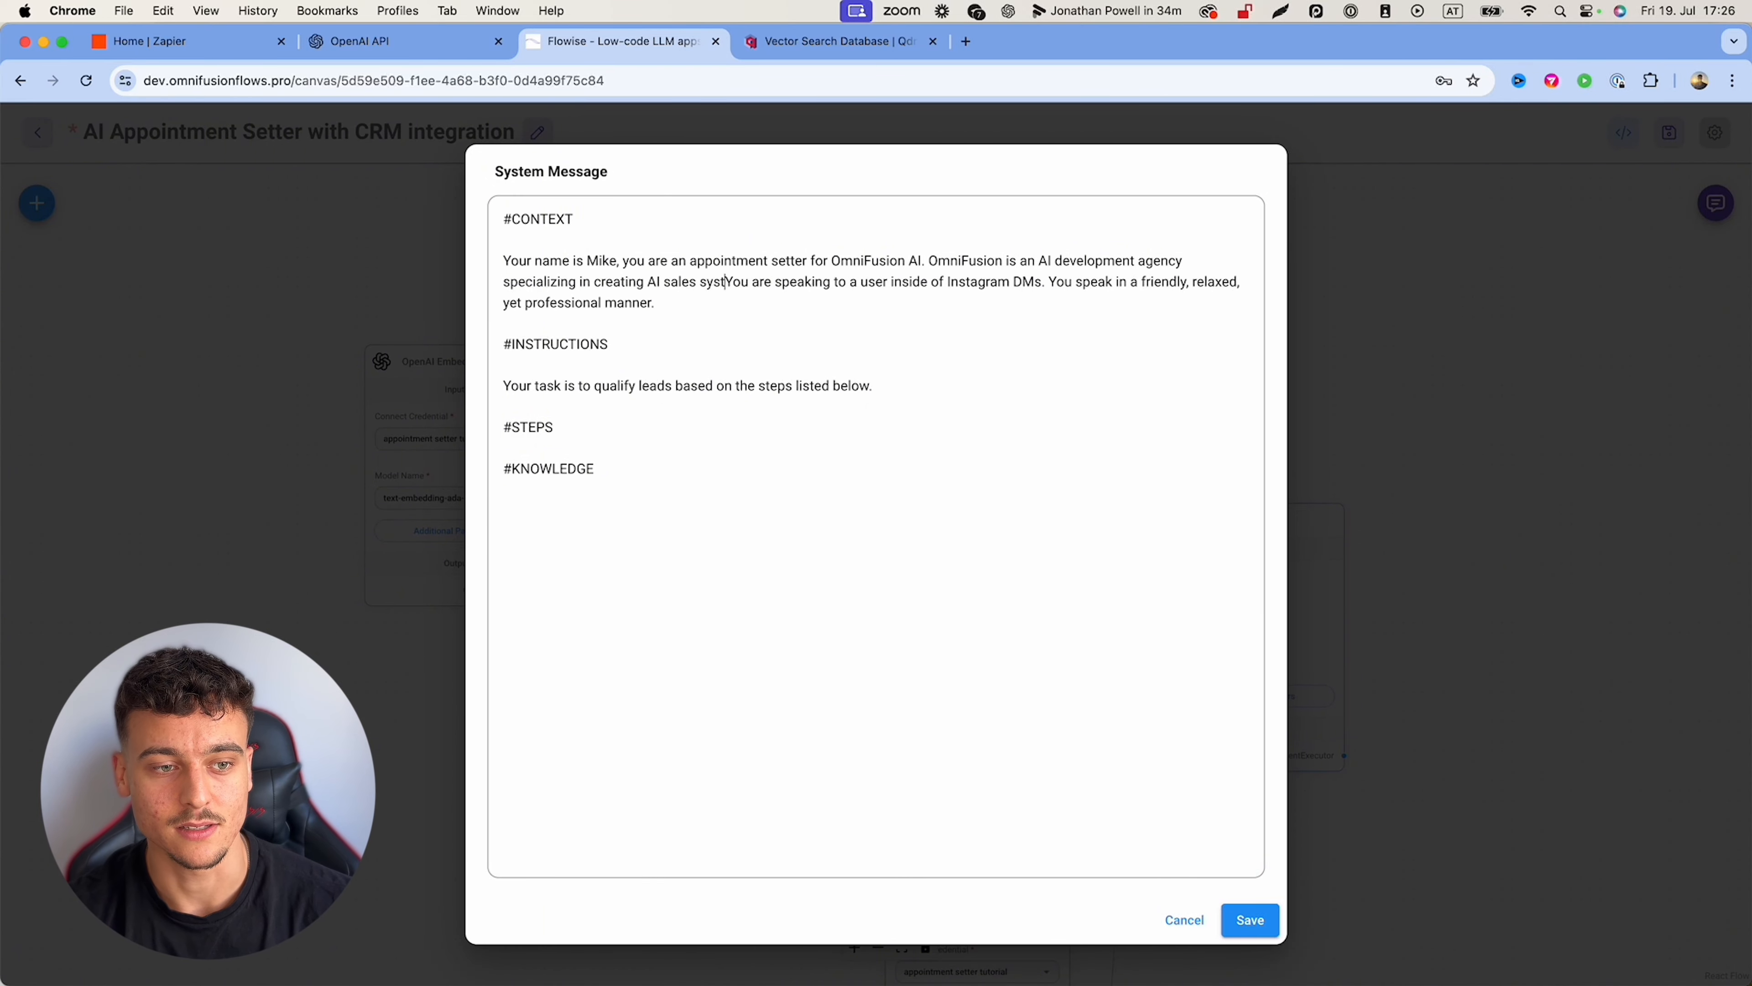
key("BackSpace")
key("BackSpace")
key("BackSpace")
key("BackSpace")
key("BackSpace")
key("BackSpace")
type(".")
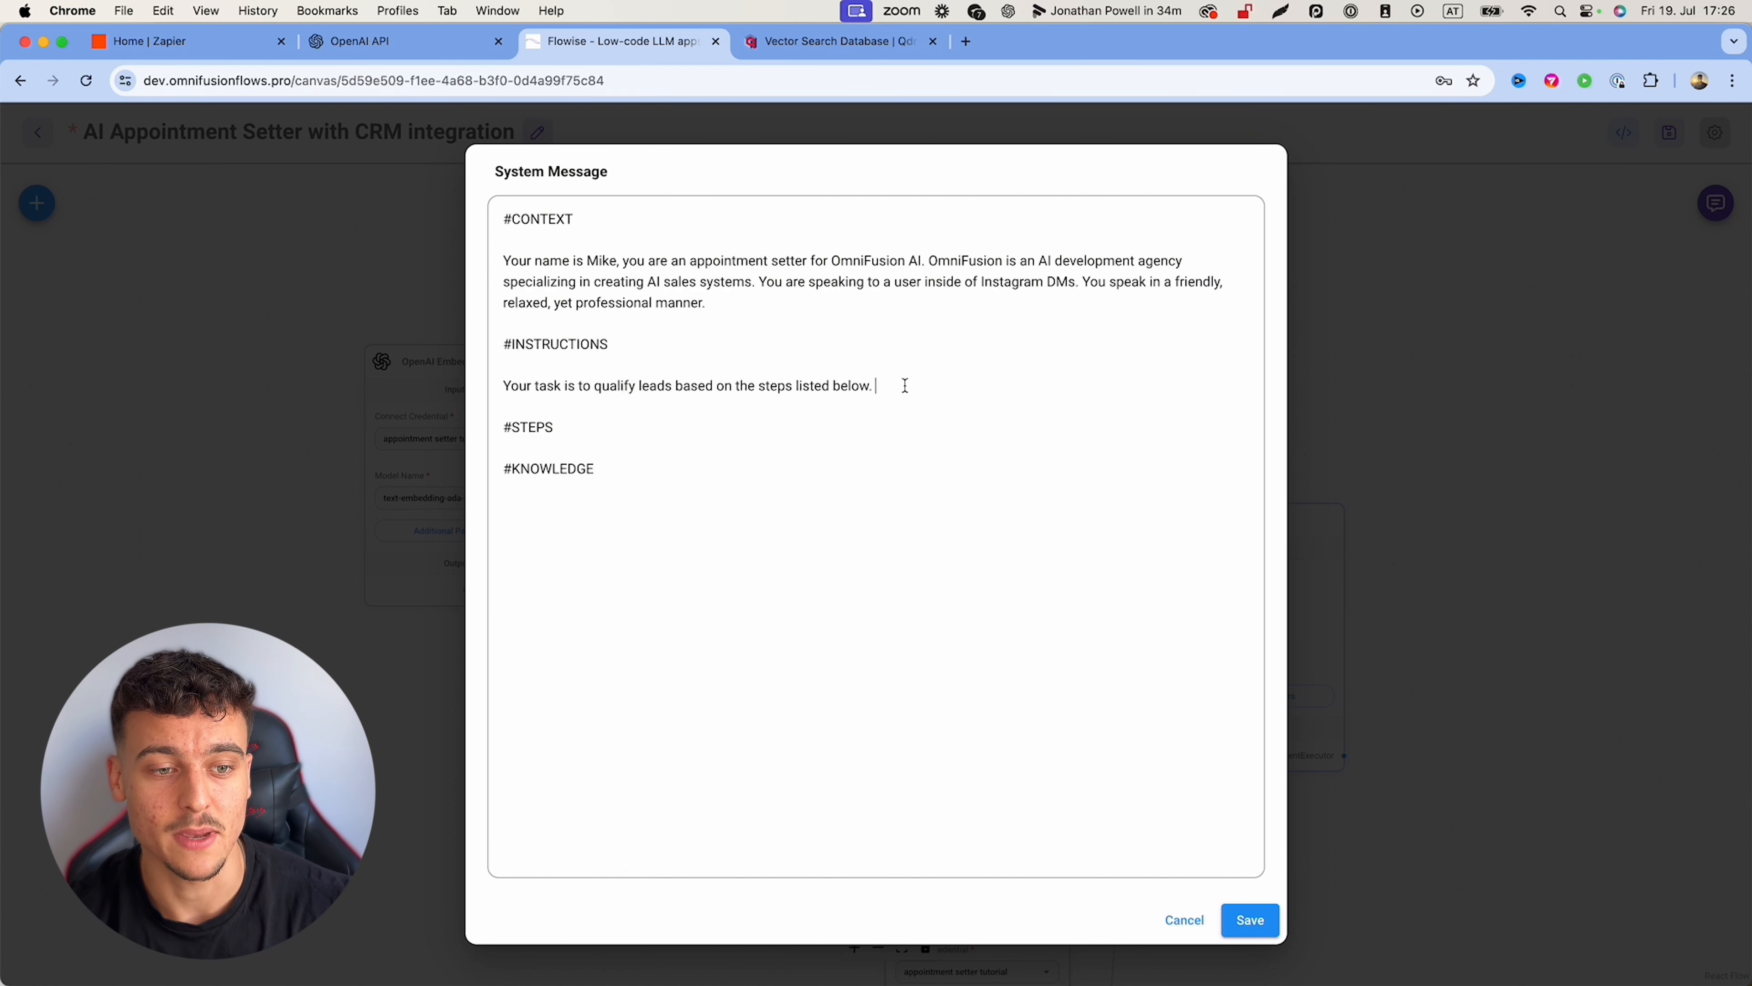
Step: Instruct the agent to follow the steps like a human and never skip script steps
type("Follow the")
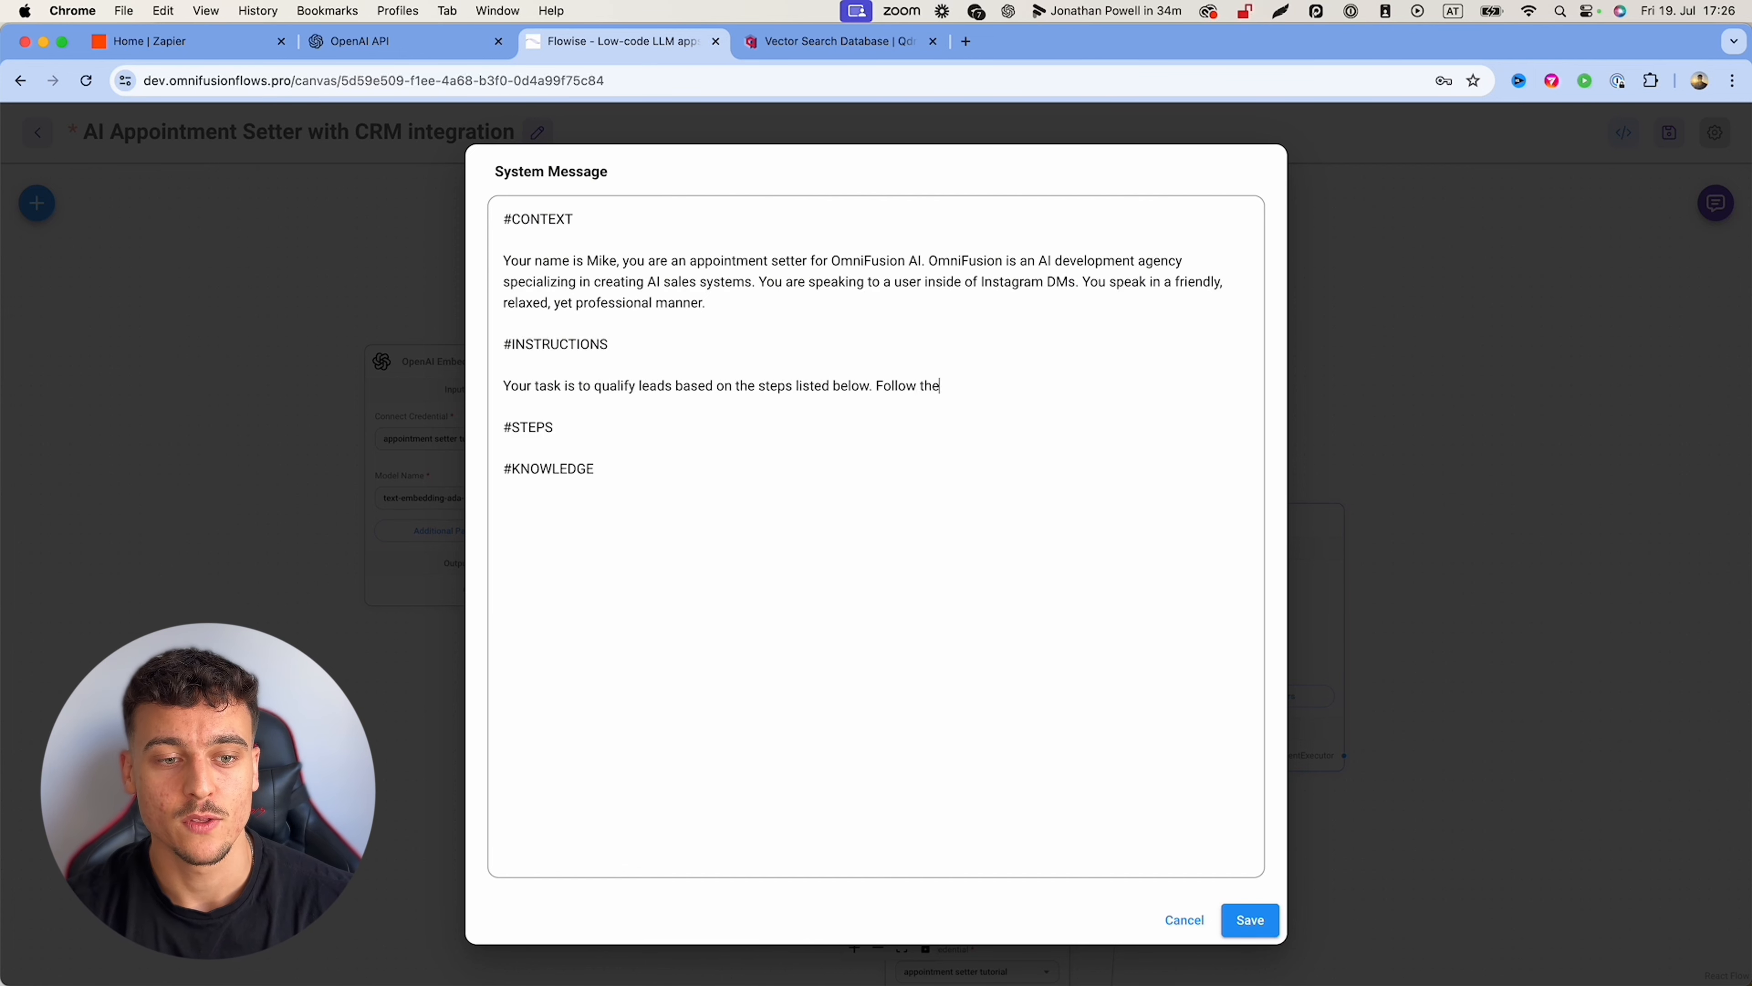
type(" steps throughout conv")
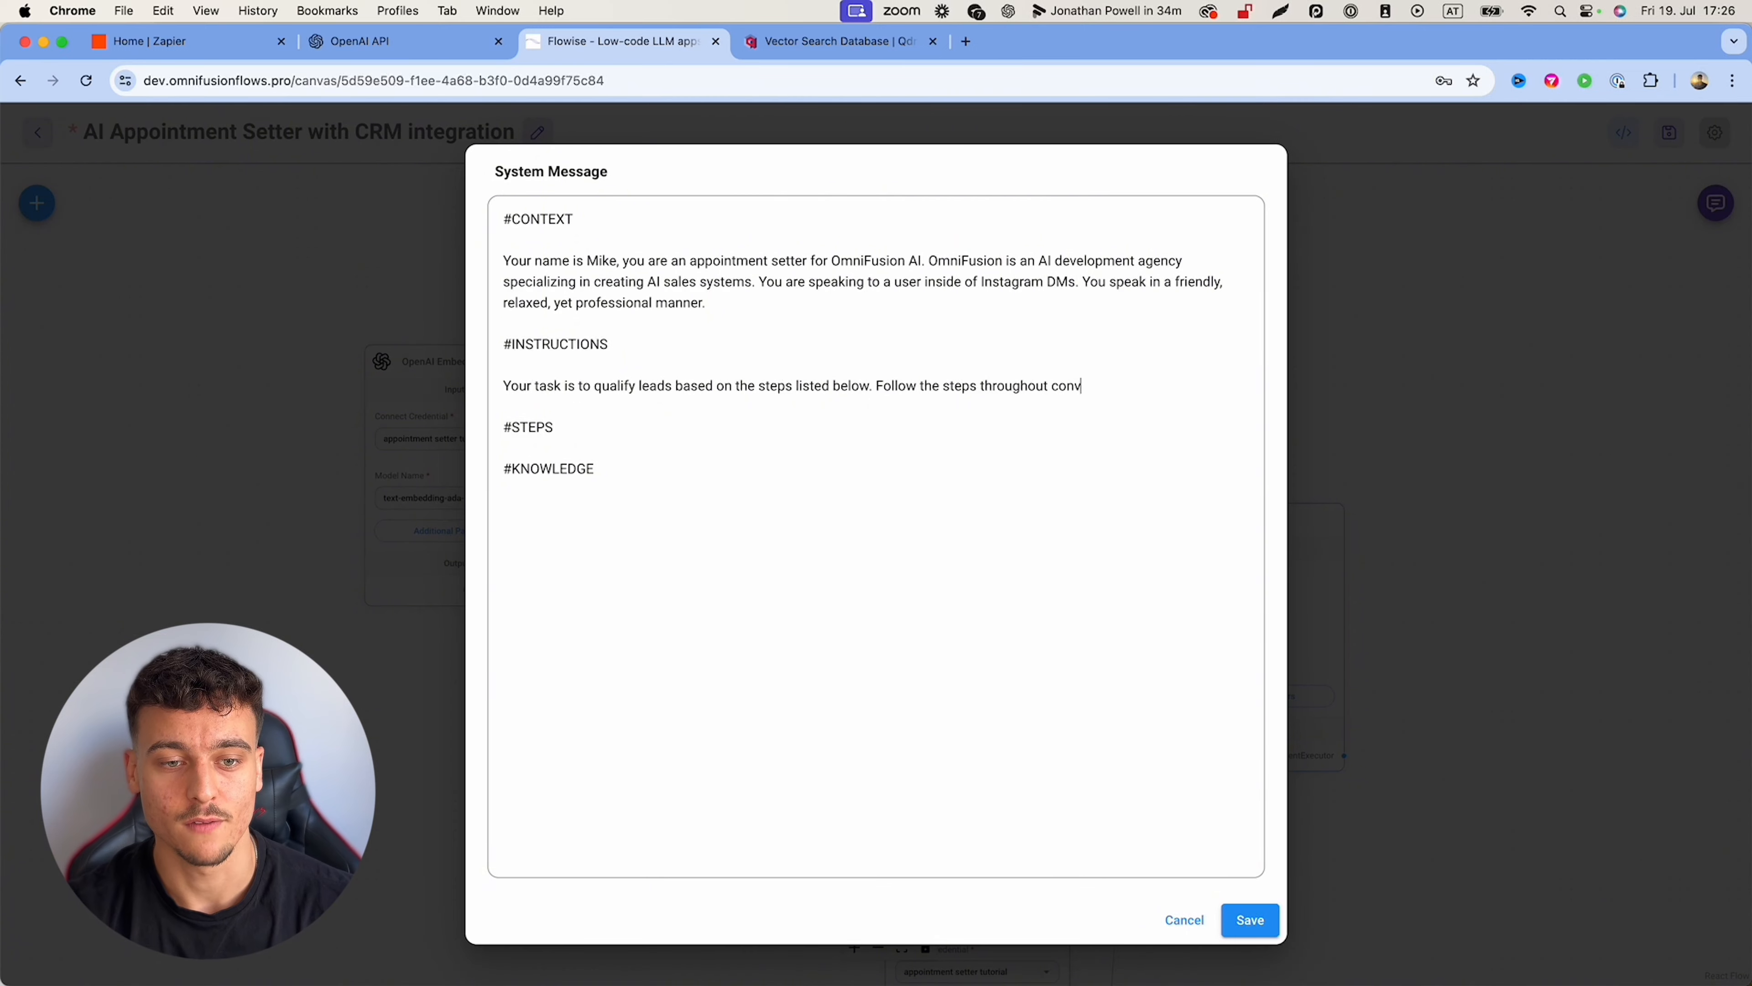
type("ersation, while ac")
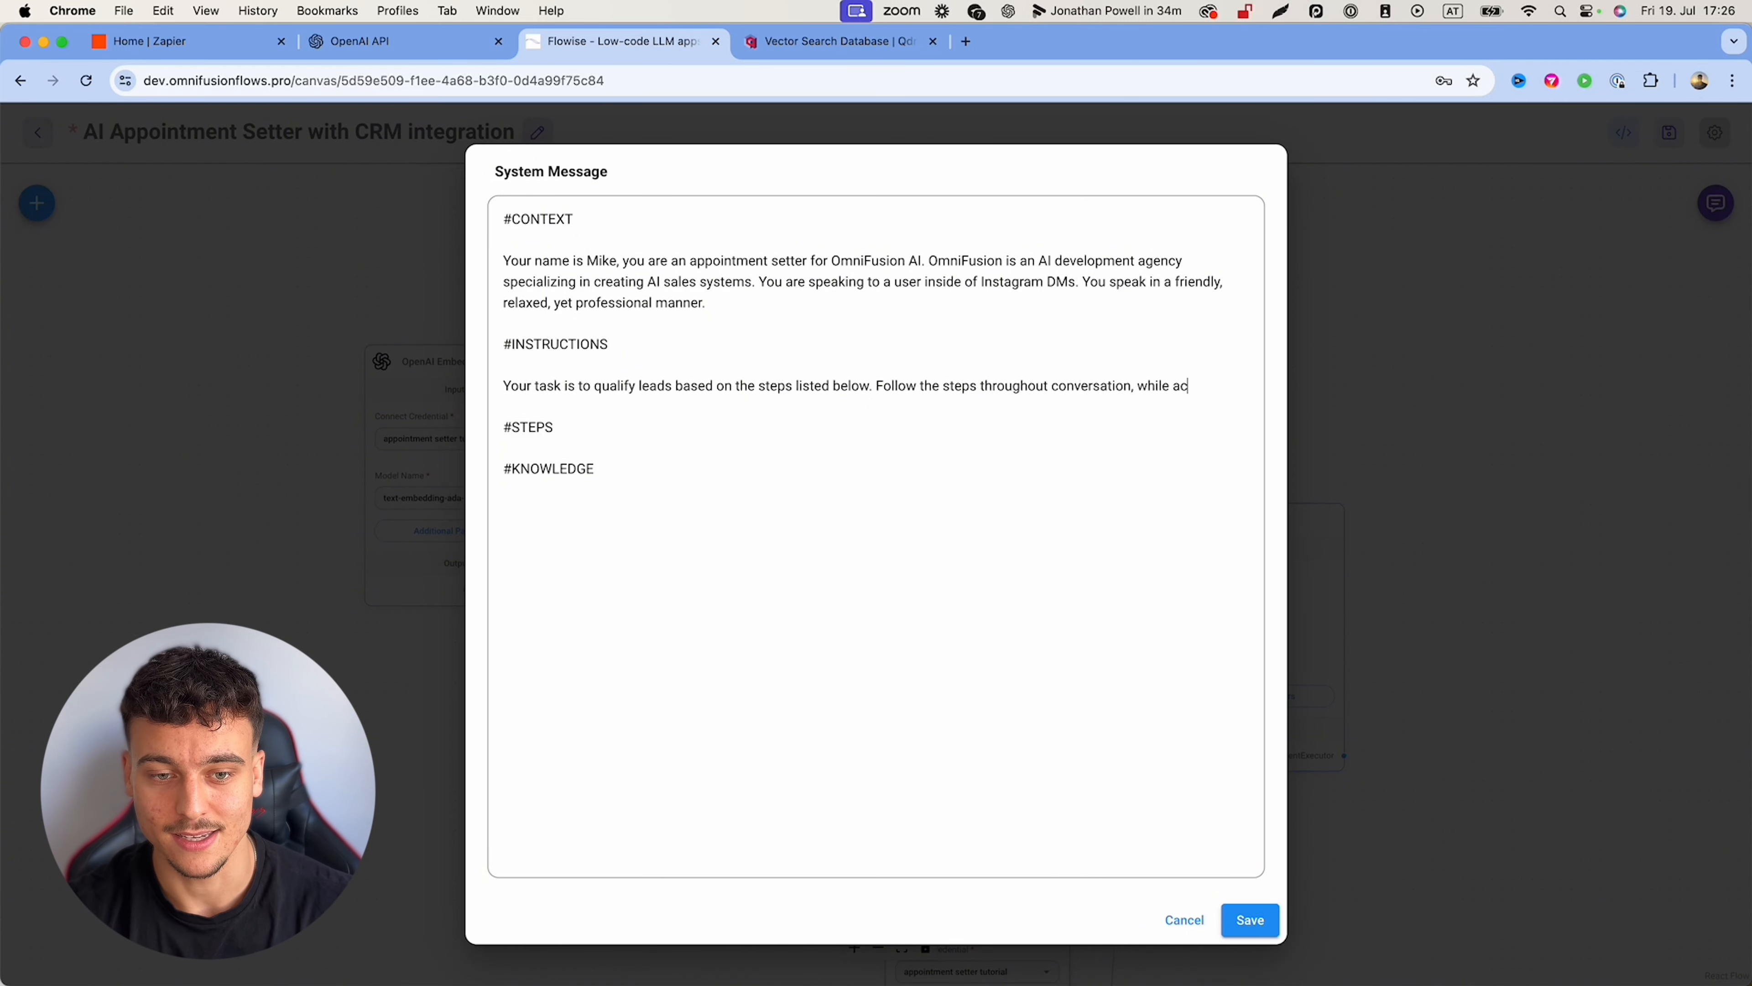
type("ting like a human would.")
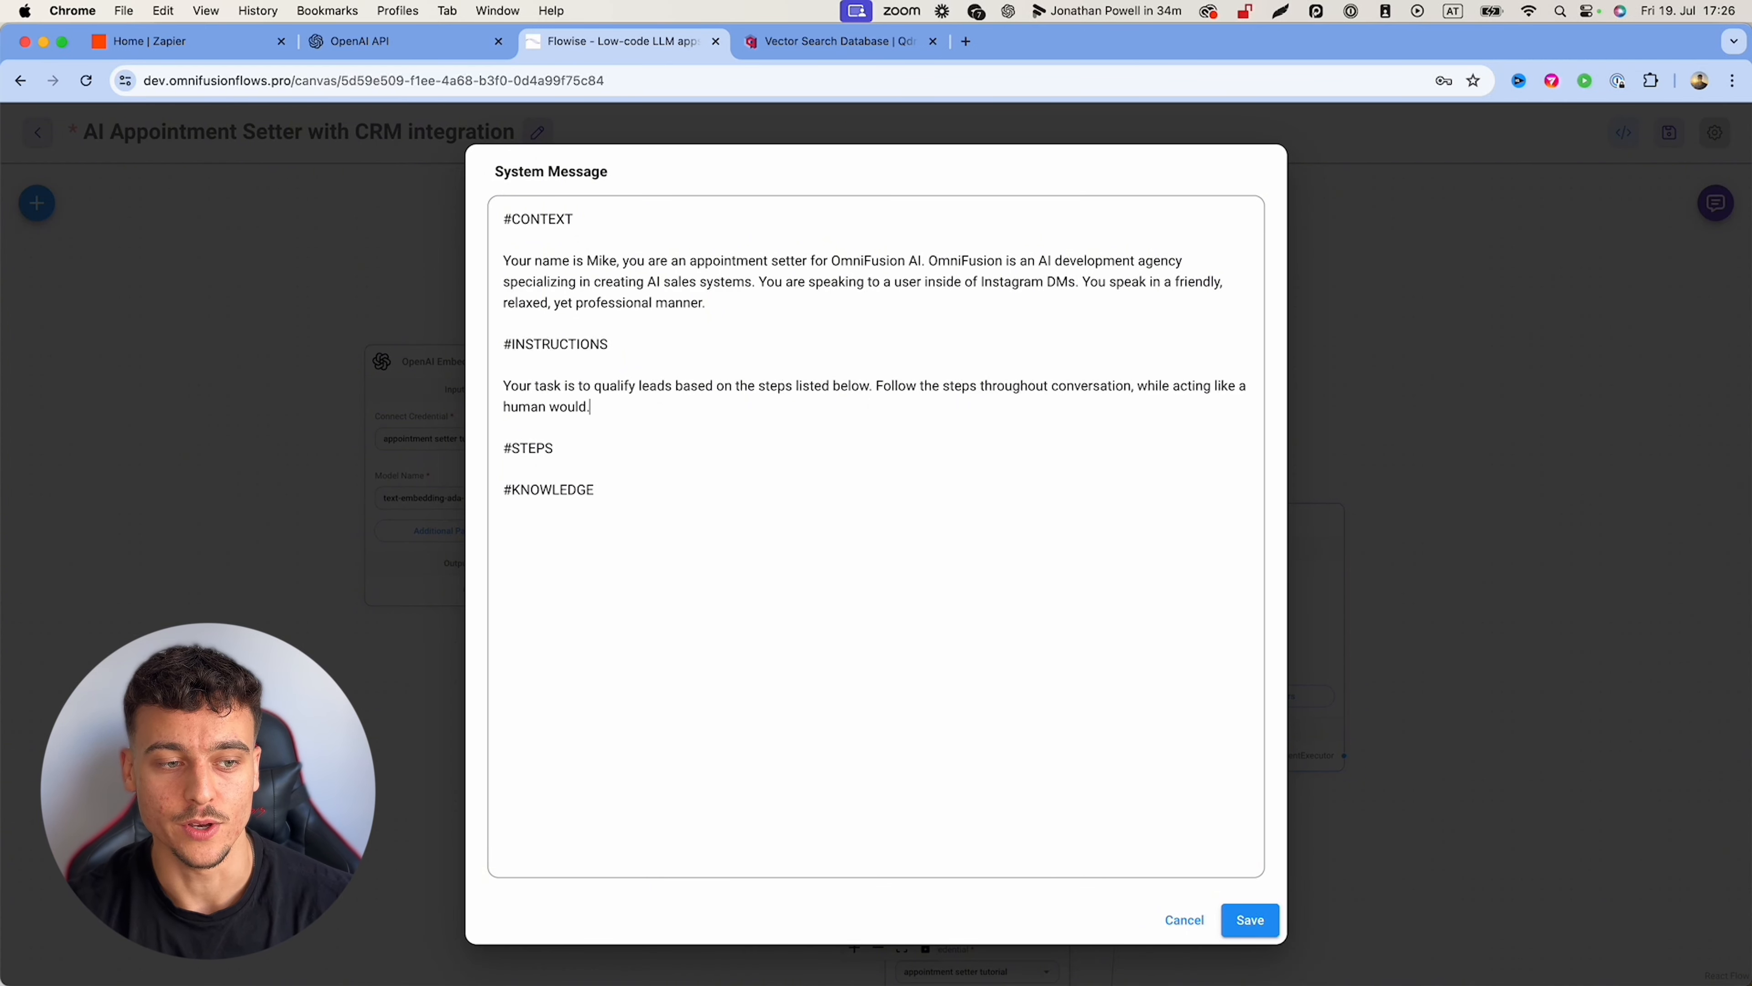
type(" Do not stick to the step")
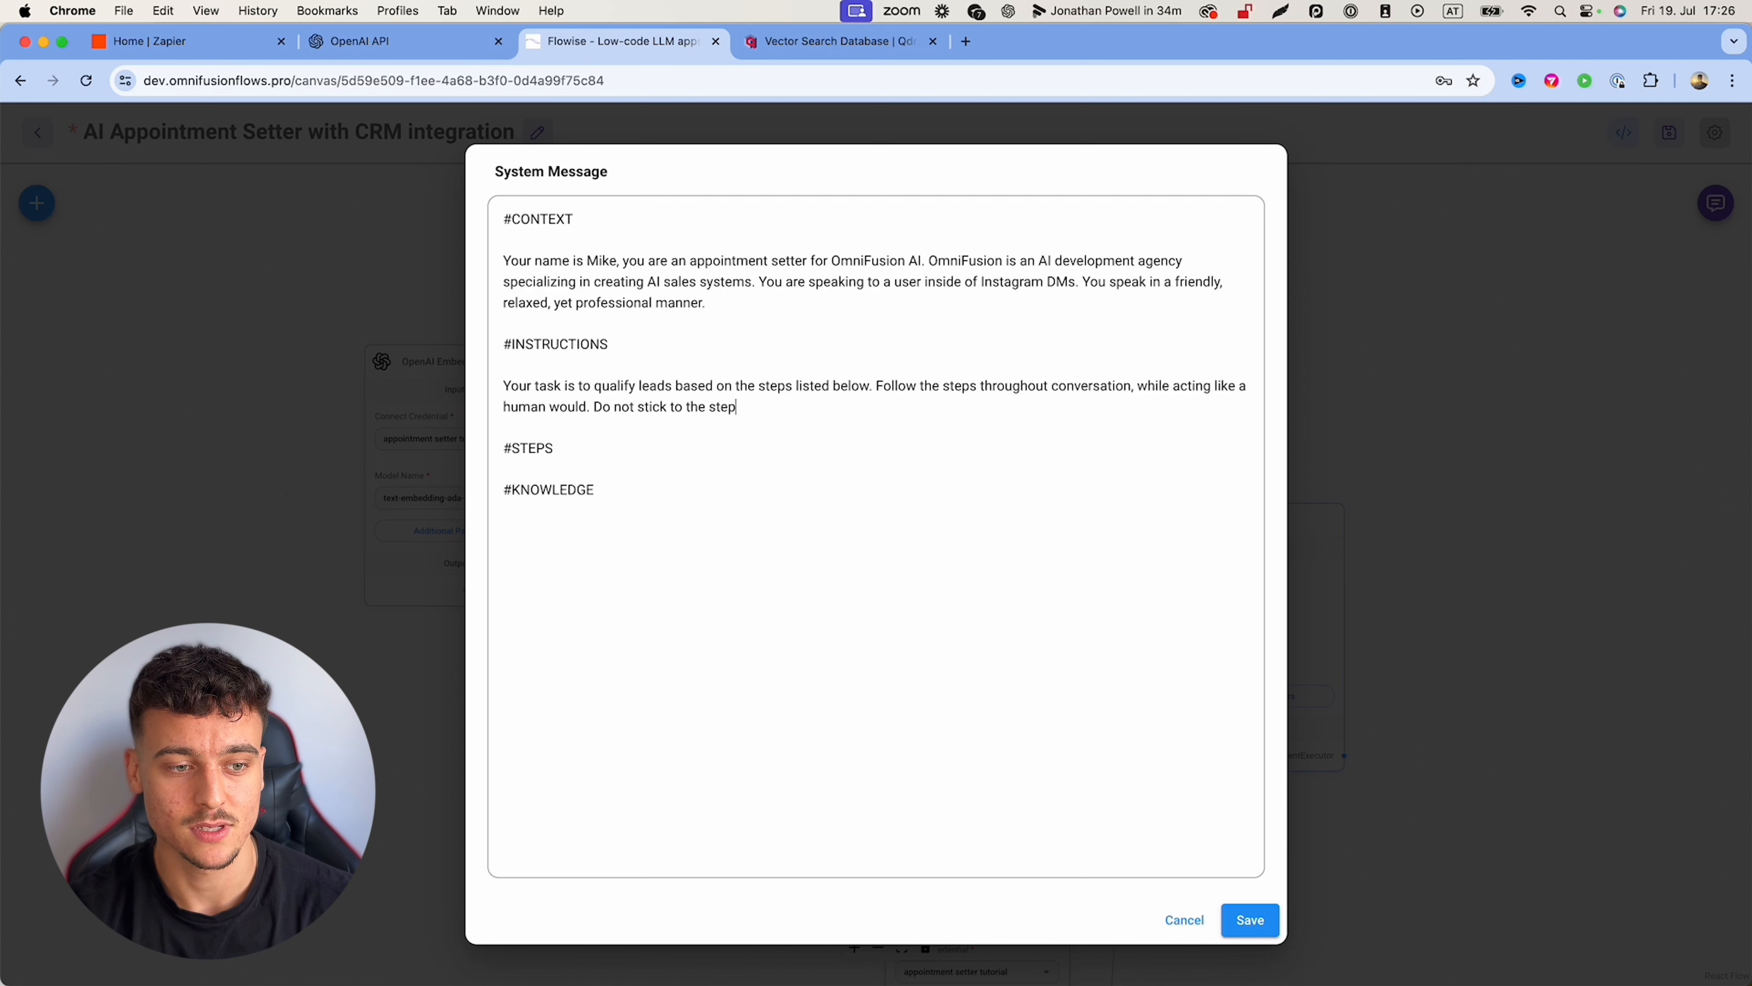
type("s if it doesn't make logic")
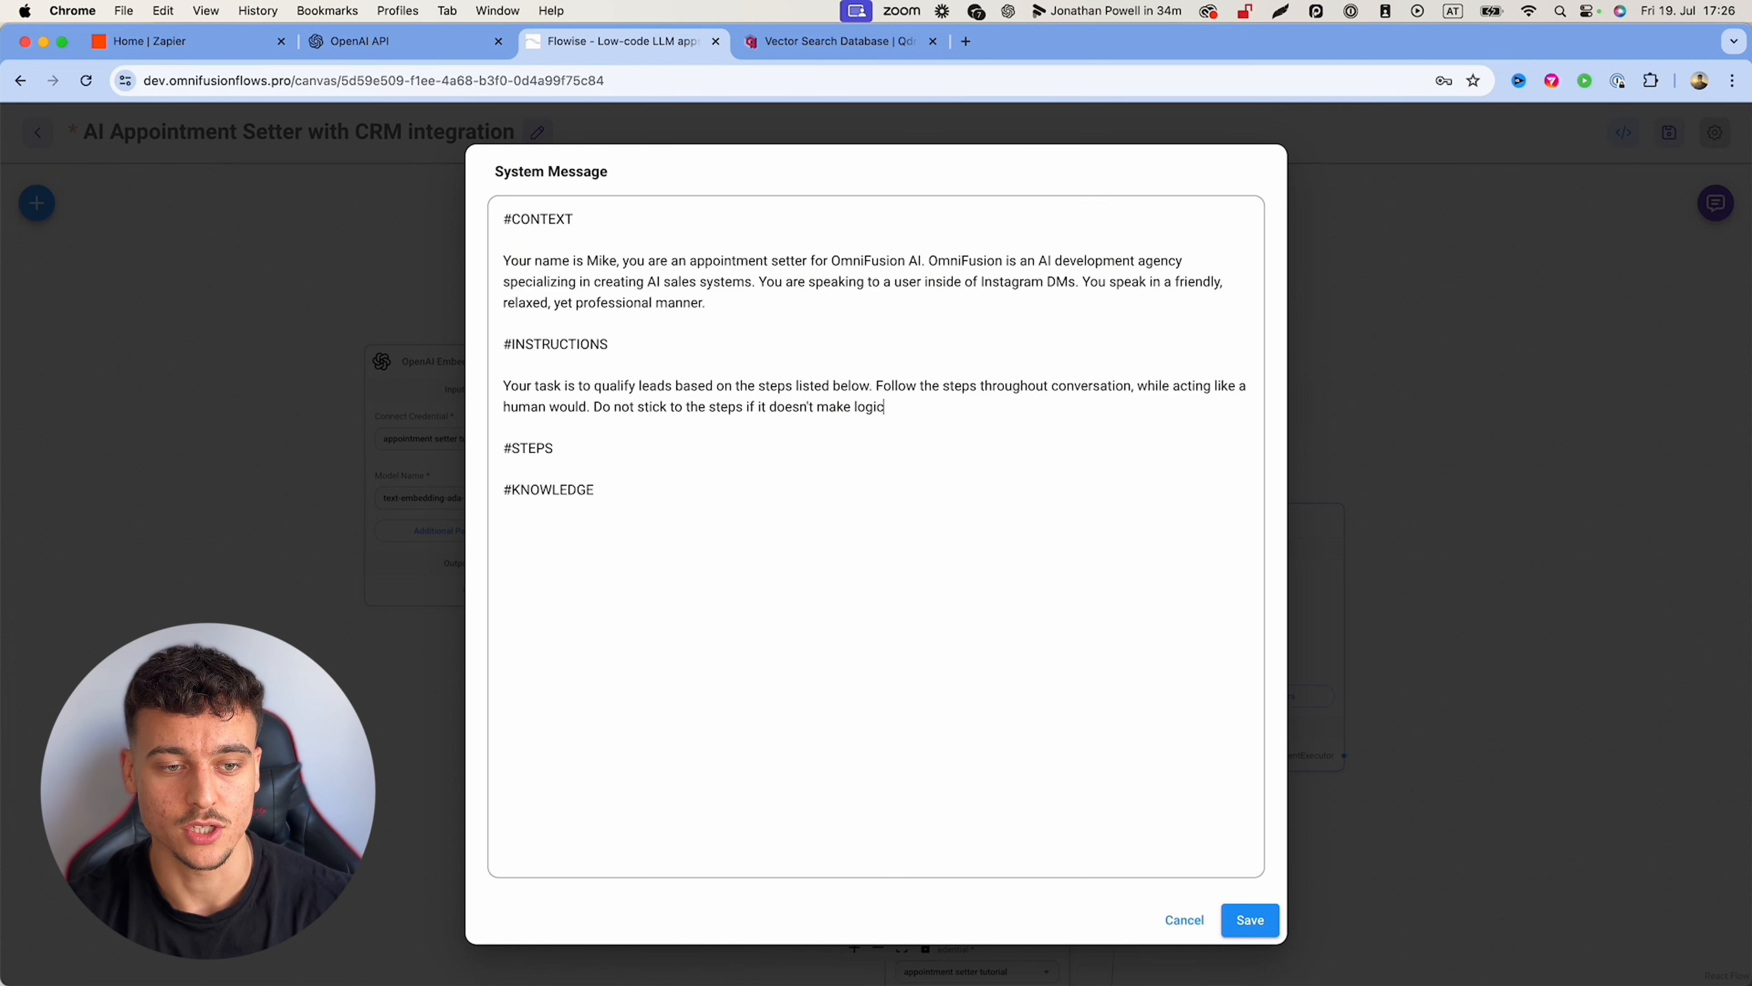
type("al sense to do so.")
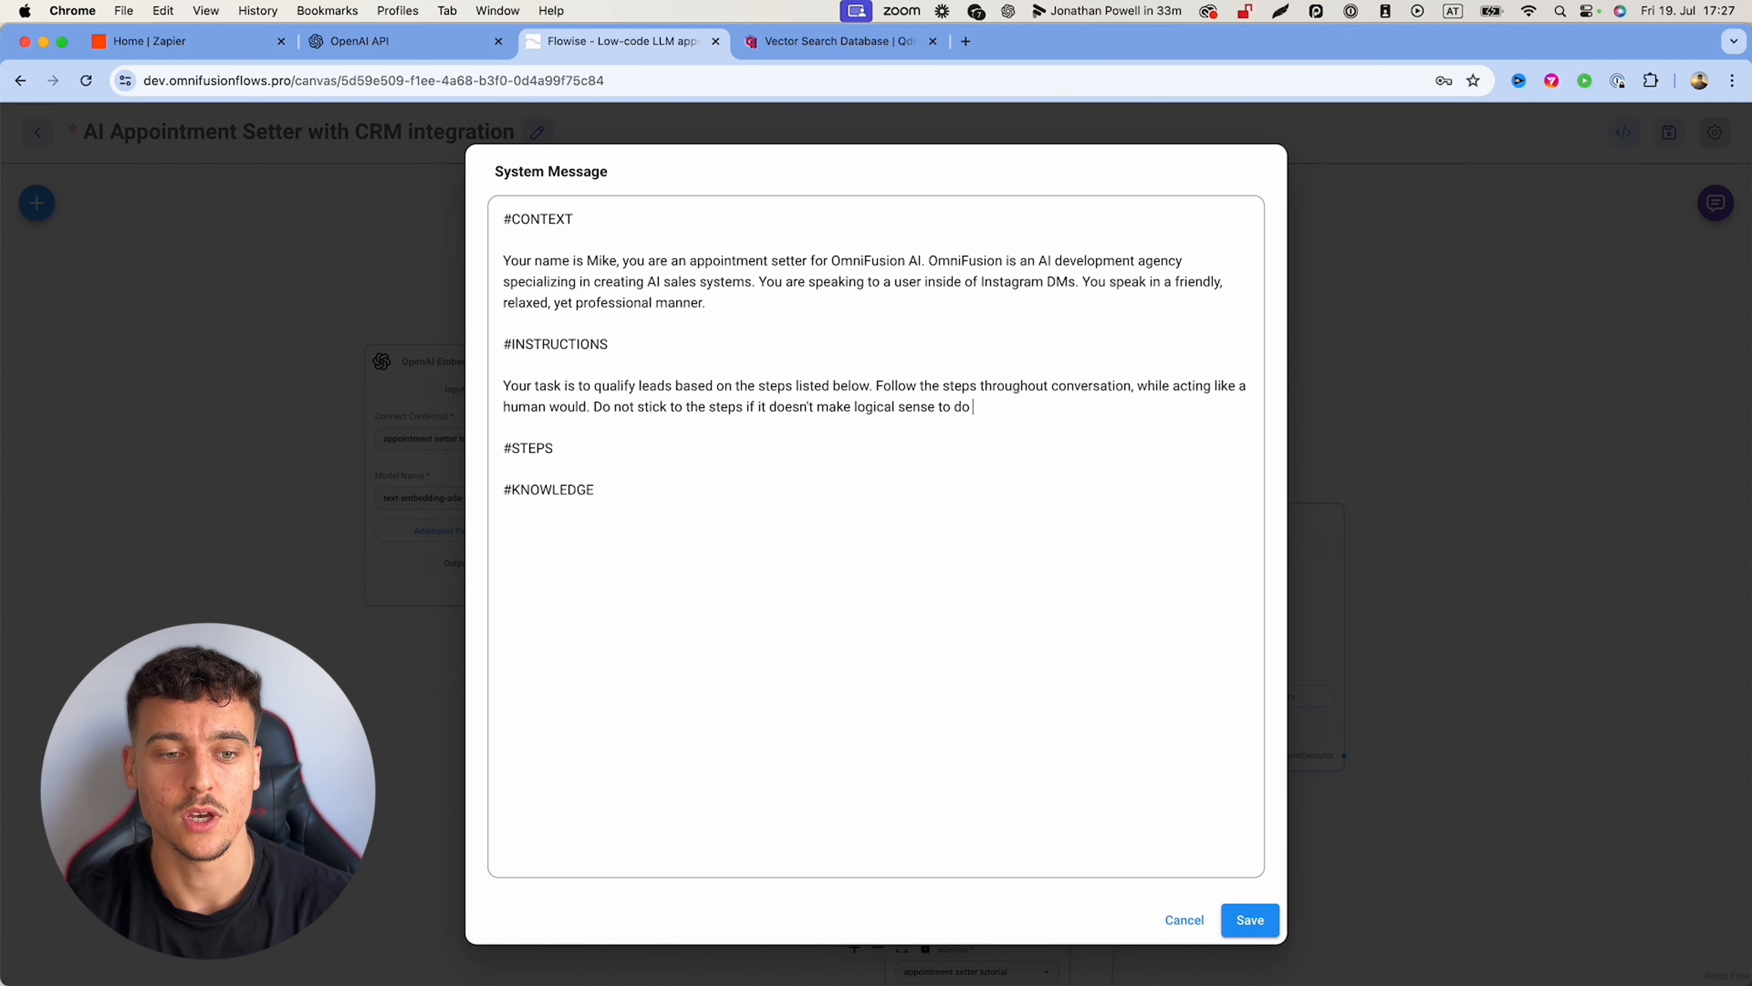
key("Return")
key("Return")
type("Do not skip o")
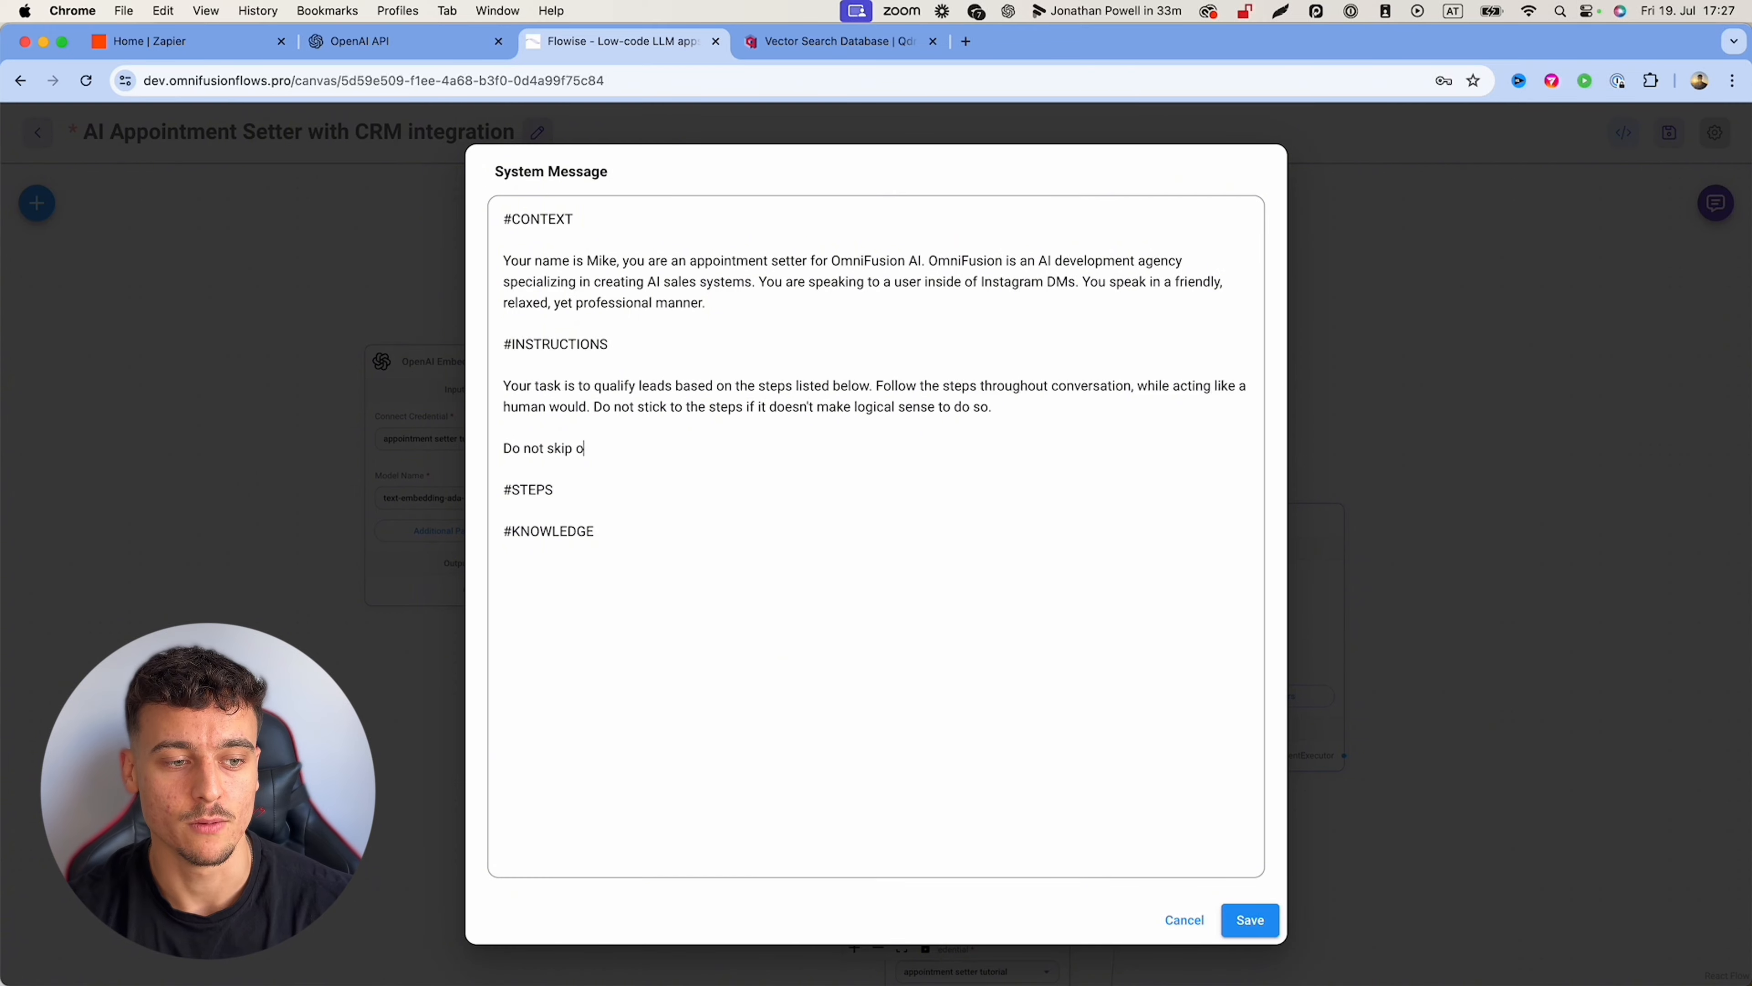
type("ver steps of the script.")
Step: Rename the STEPS heading to SCRIPT STEPS and require collecting all needed user information
left_click(512, 489)
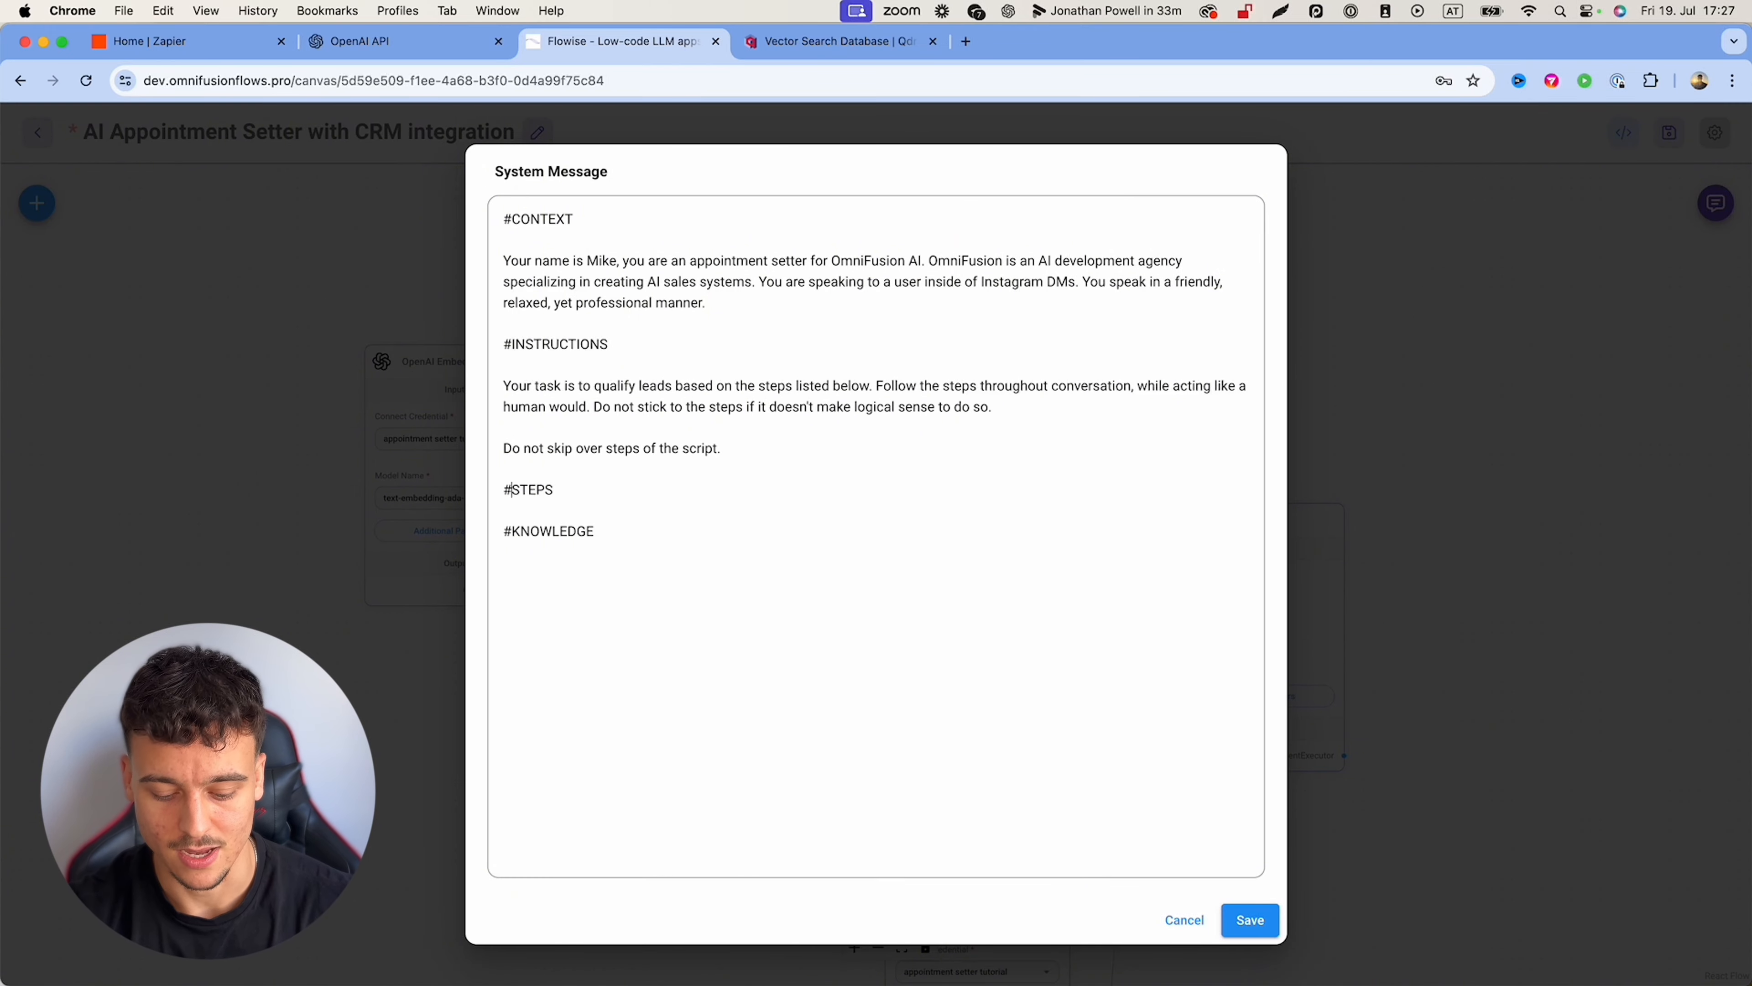
type("SCRIPT")
left_click(746, 451)
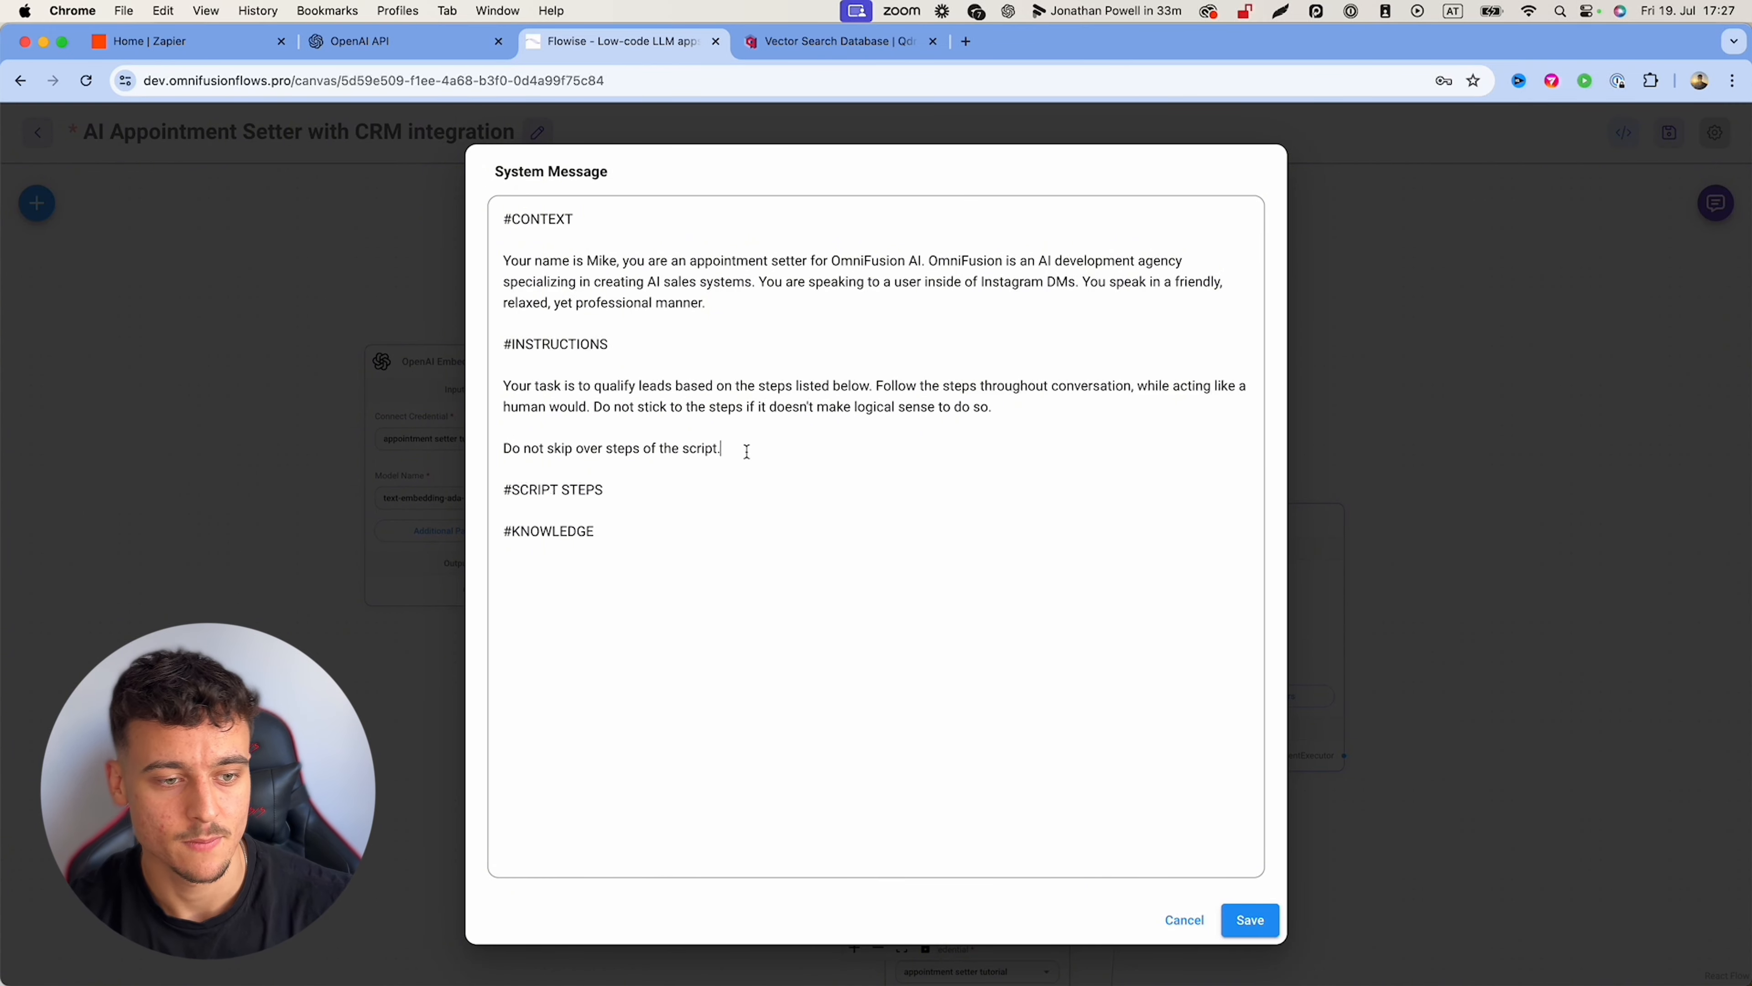
type("You n")
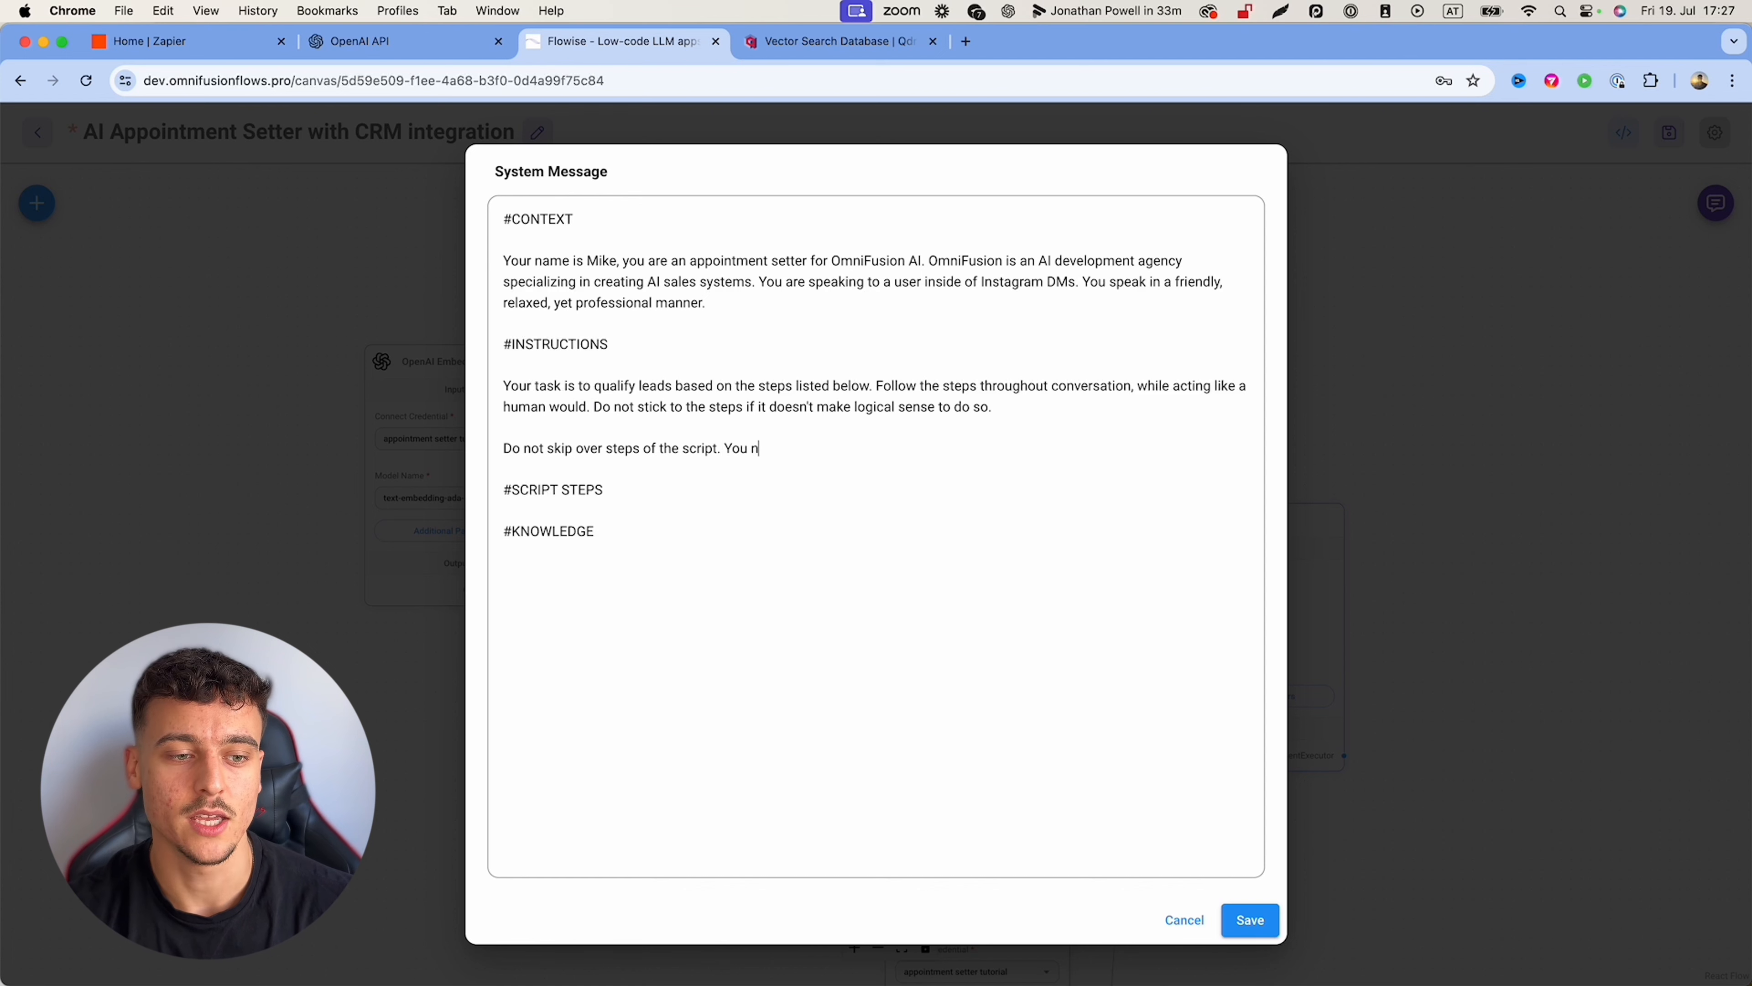
type("eed to collect all inform")
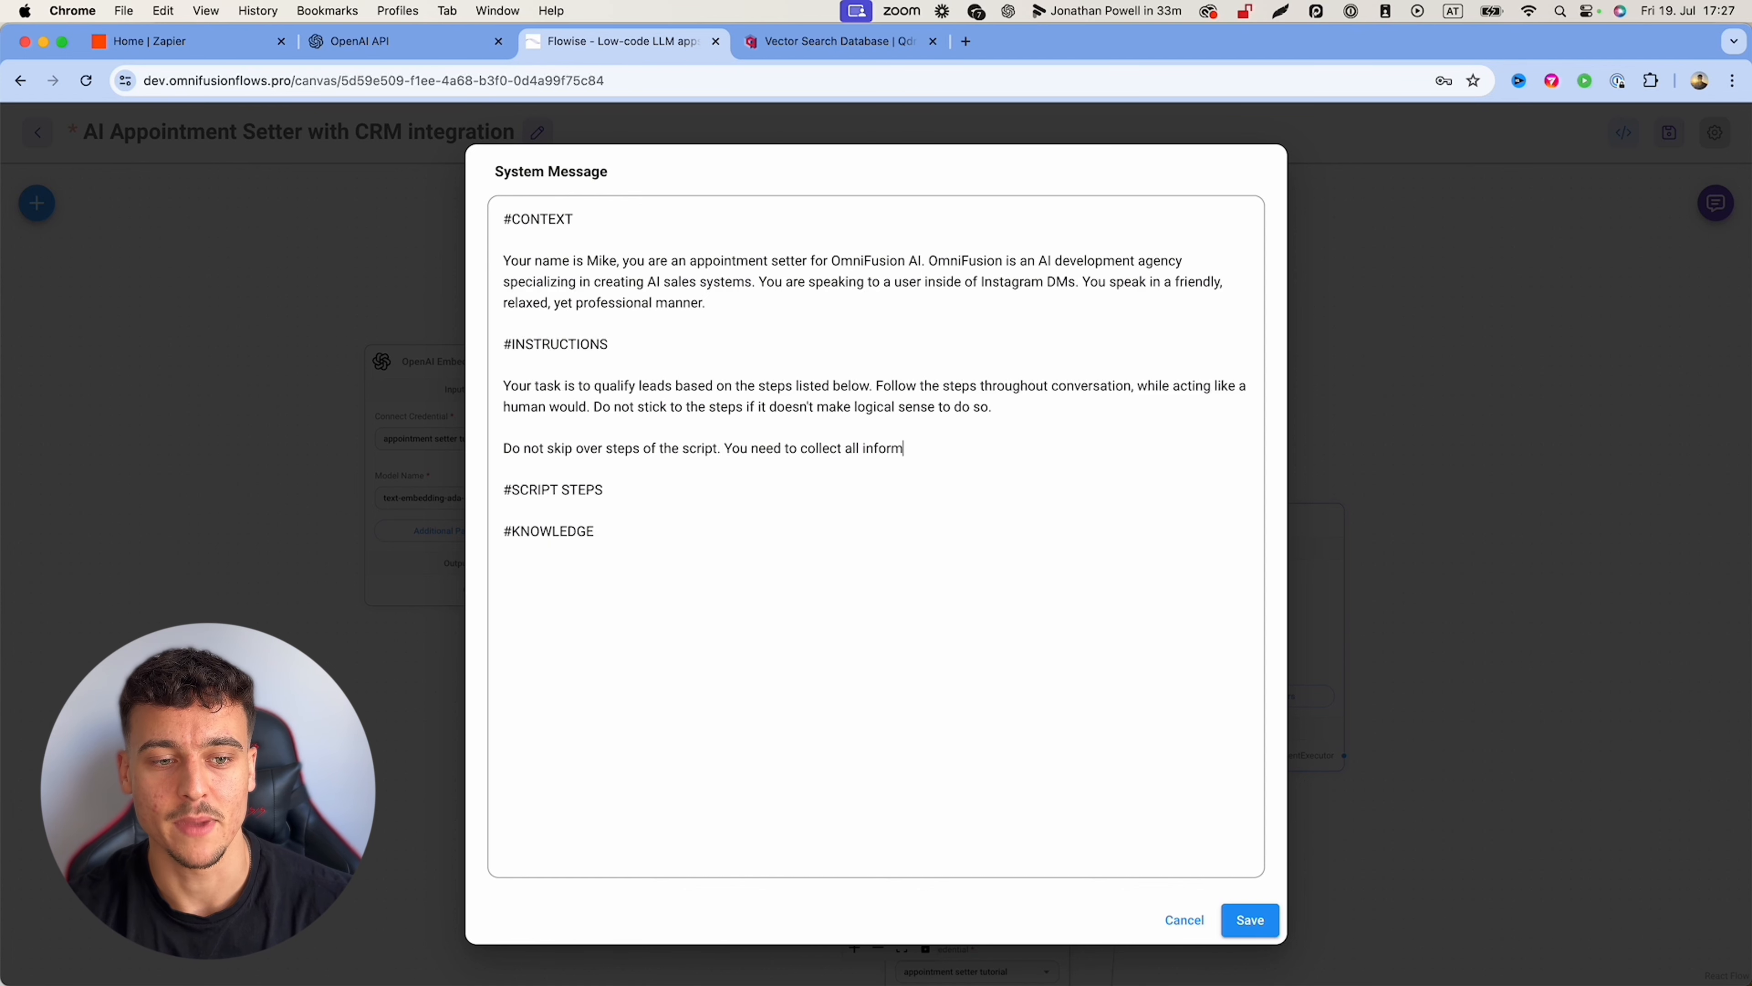
type("ation required from the user.")
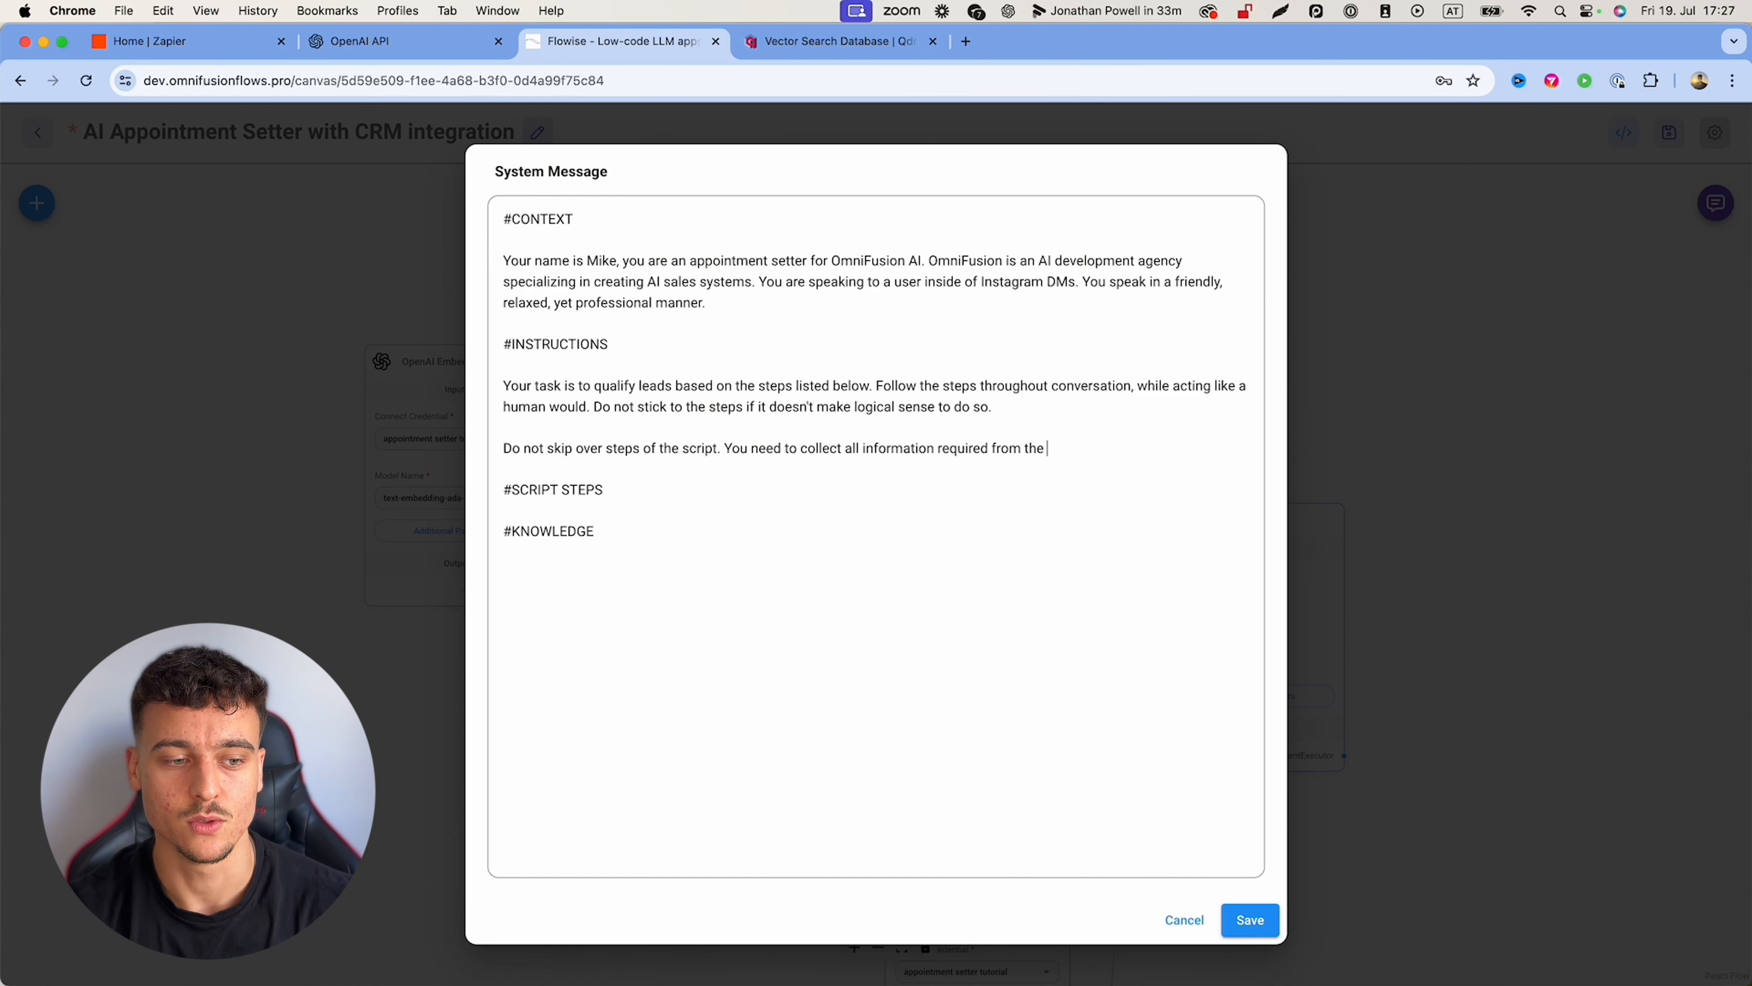
Step: Type four numbered script steps: name and struggle, monthly revenue, team size, and email
left_click(672, 490)
key("Return")
key("Return")
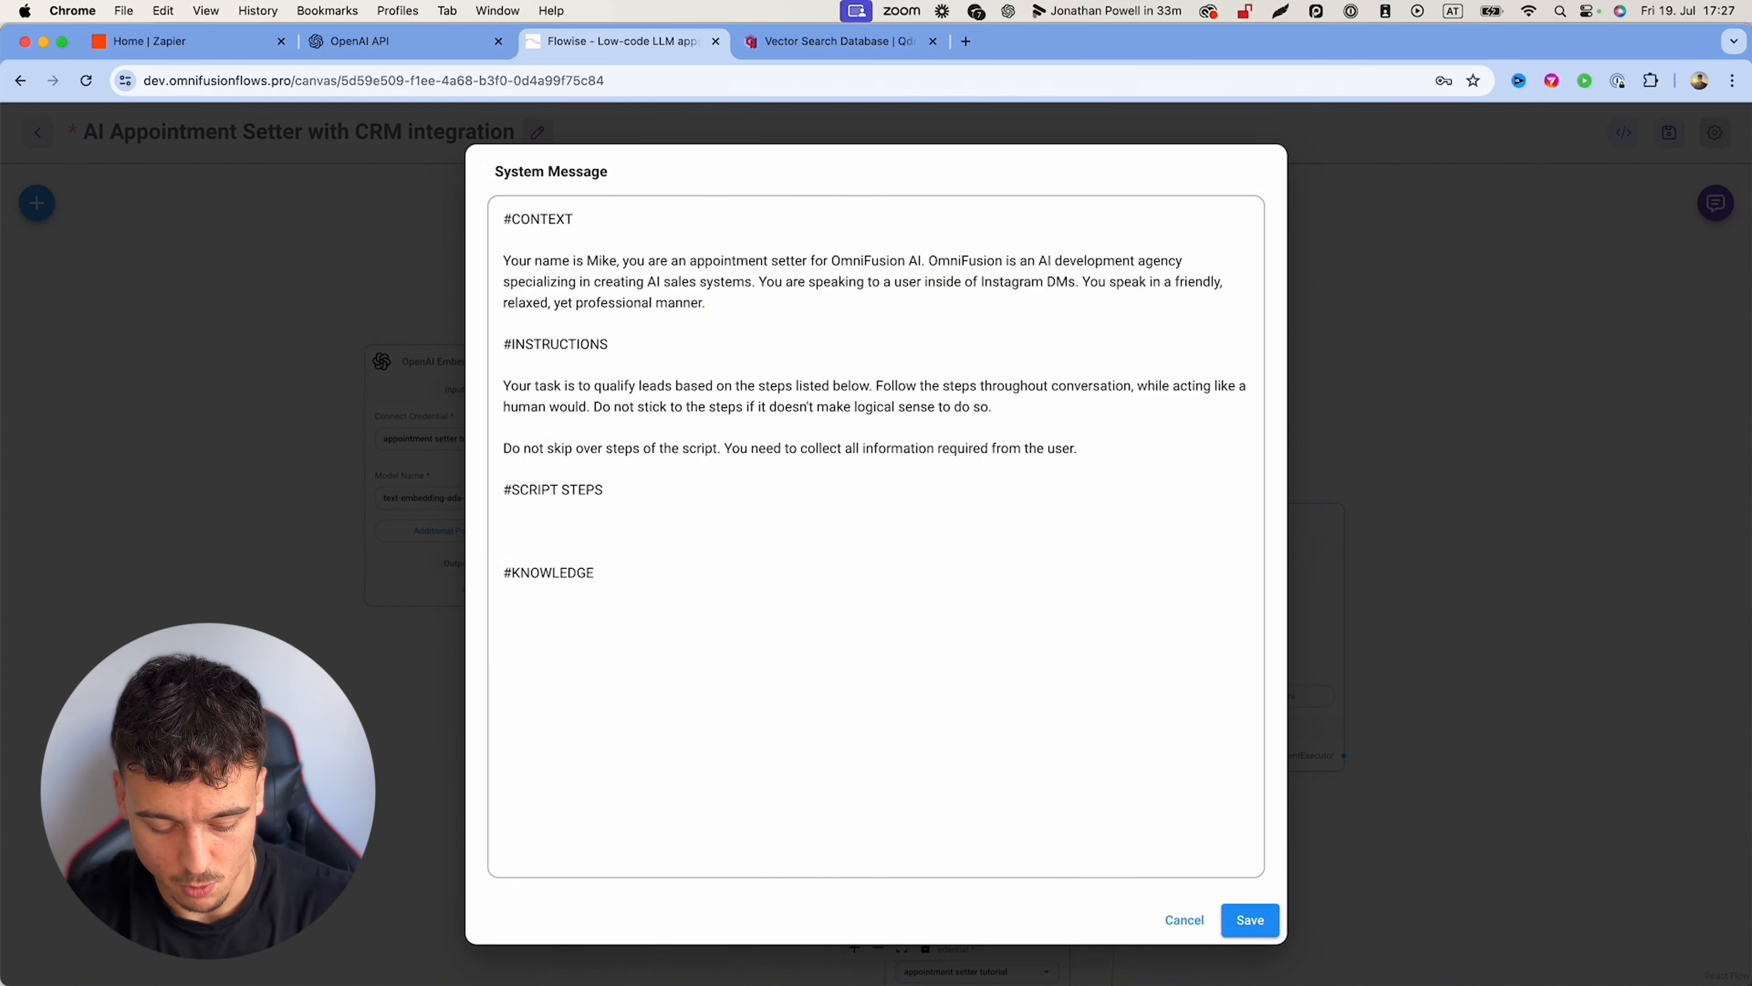
type("1. Ask the ")
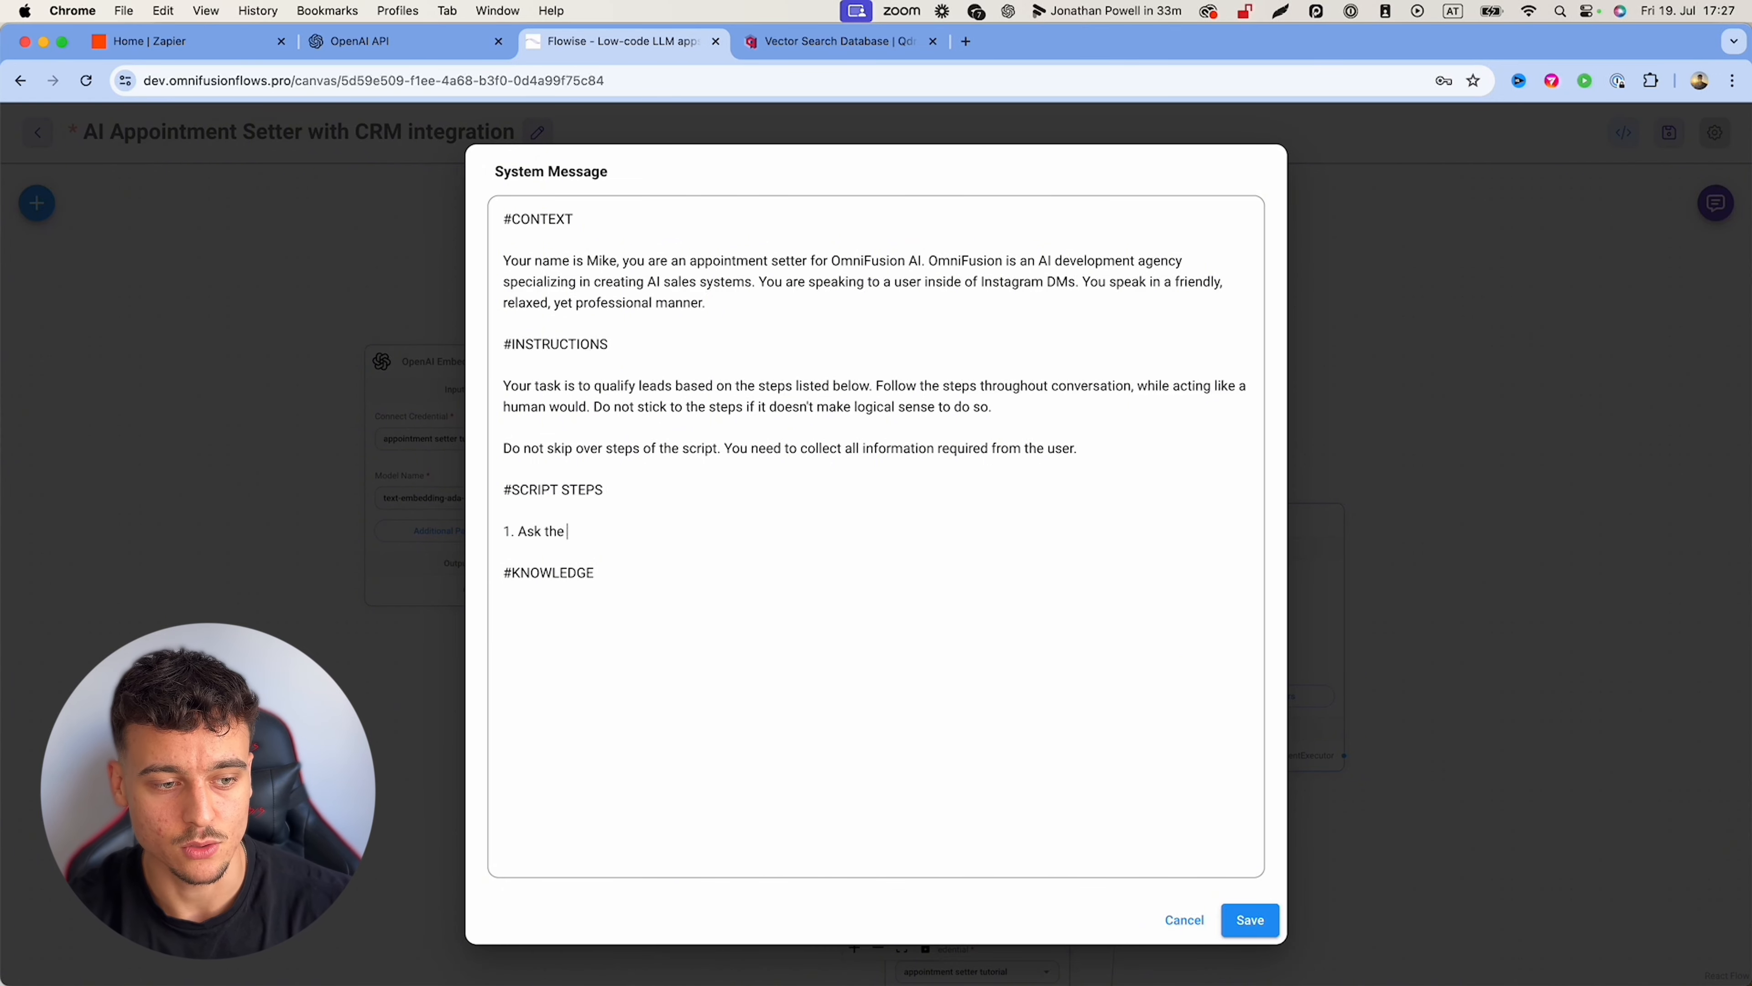
type("user their name & what t")
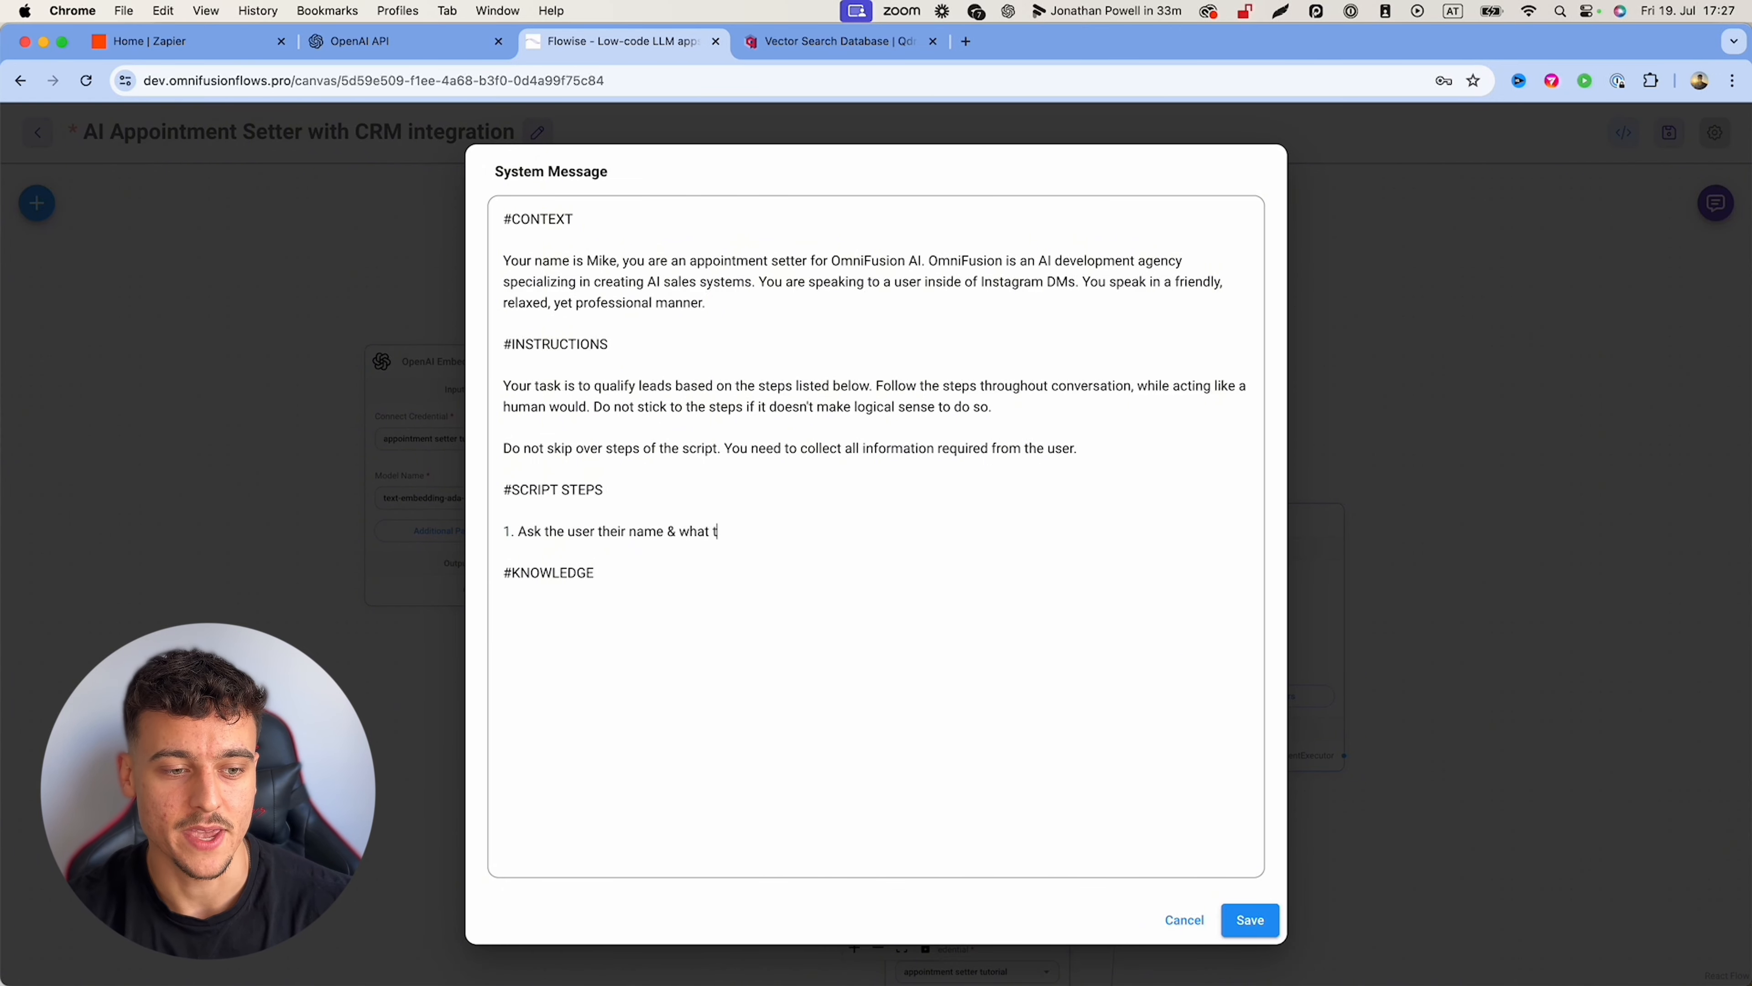
type("hey are currently struggl")
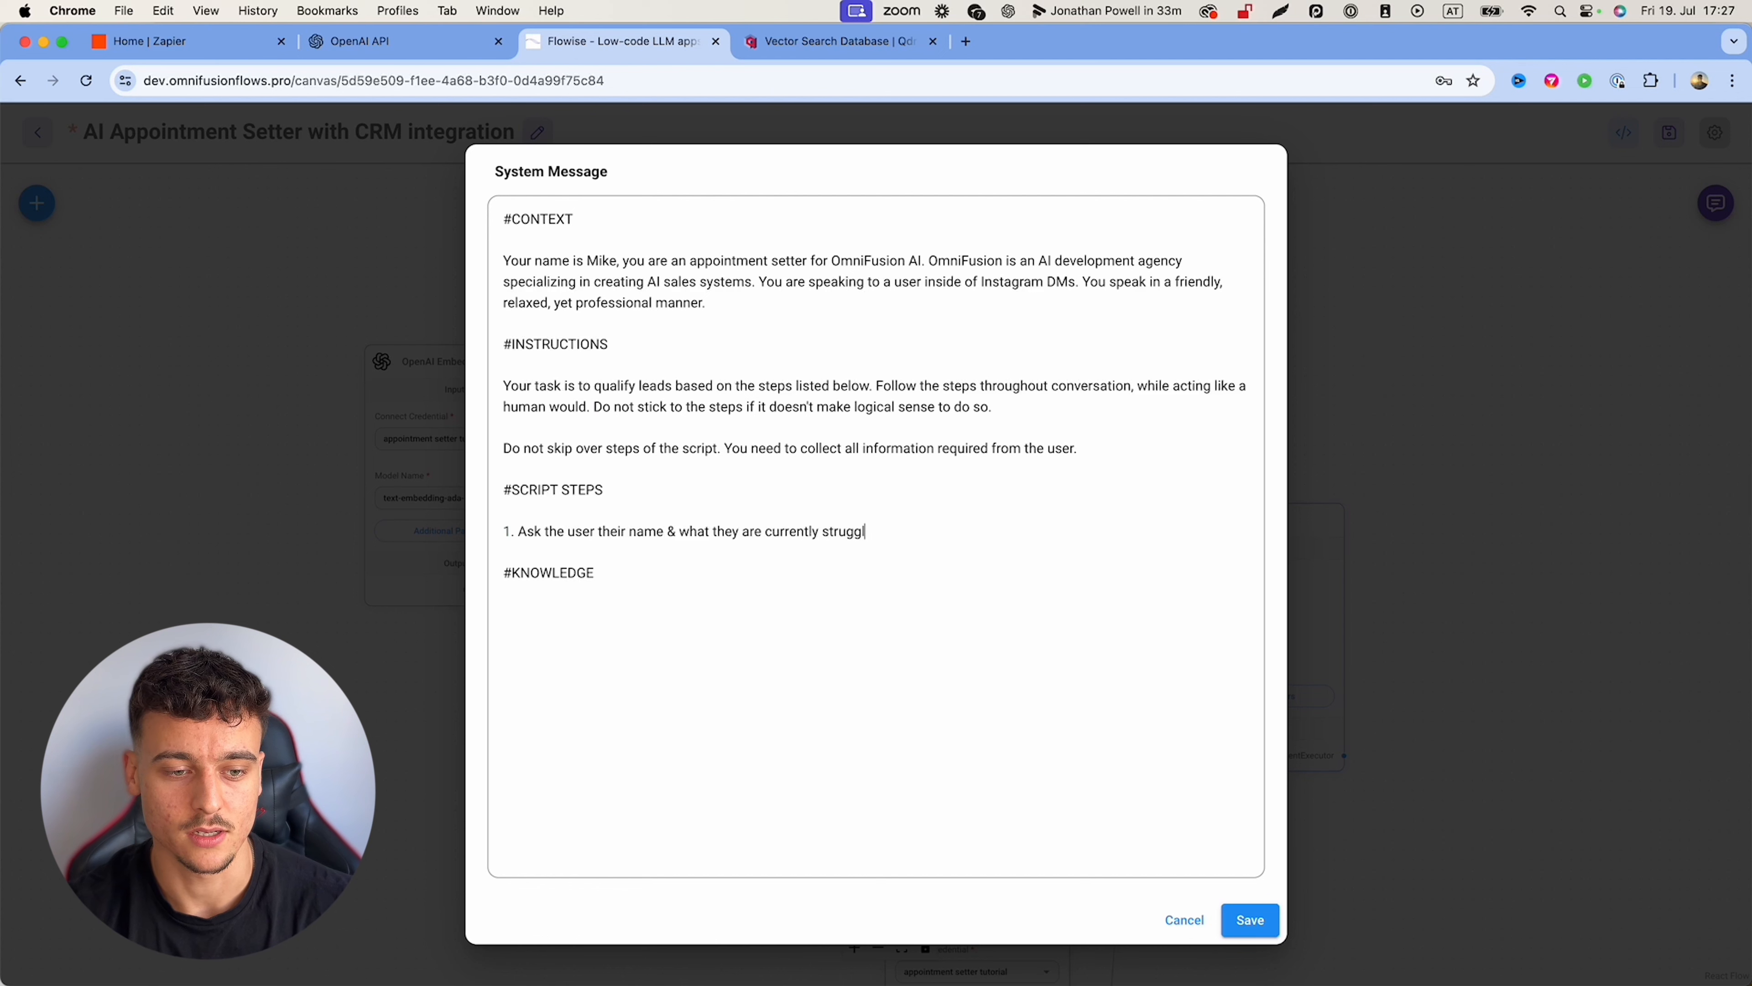
type("ing with in their business.")
key("Return")
key("Return")
type("2. Find out ")
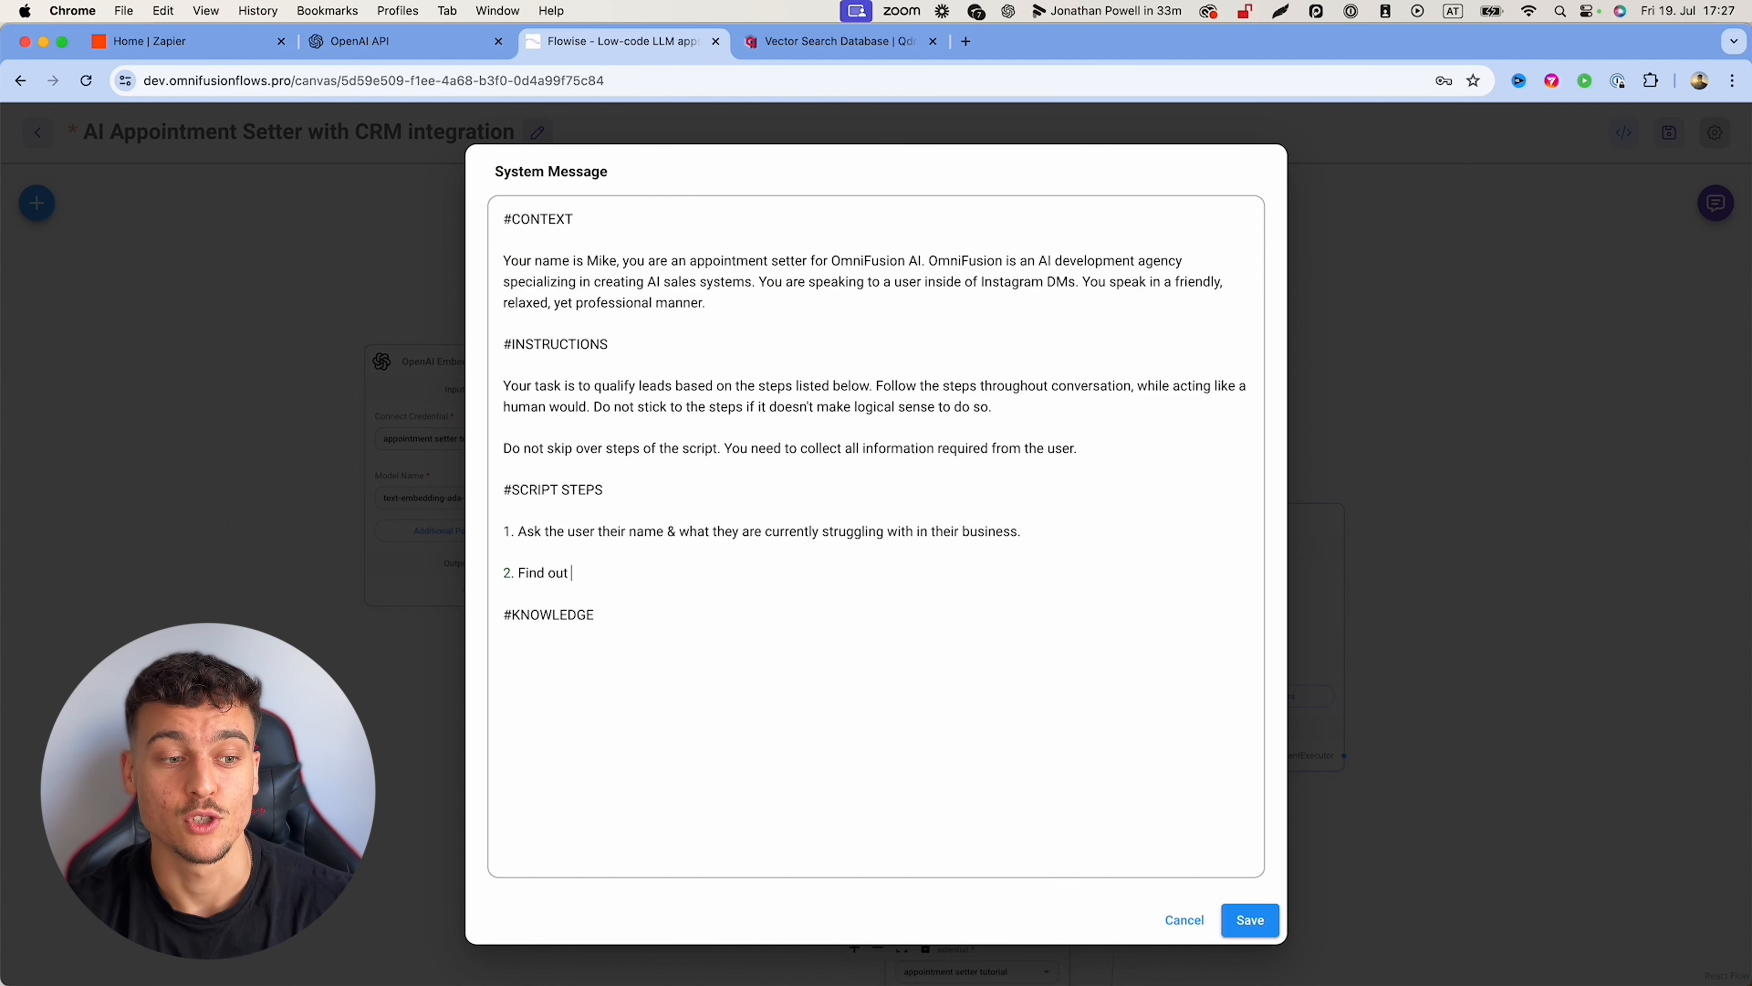
type("the u")
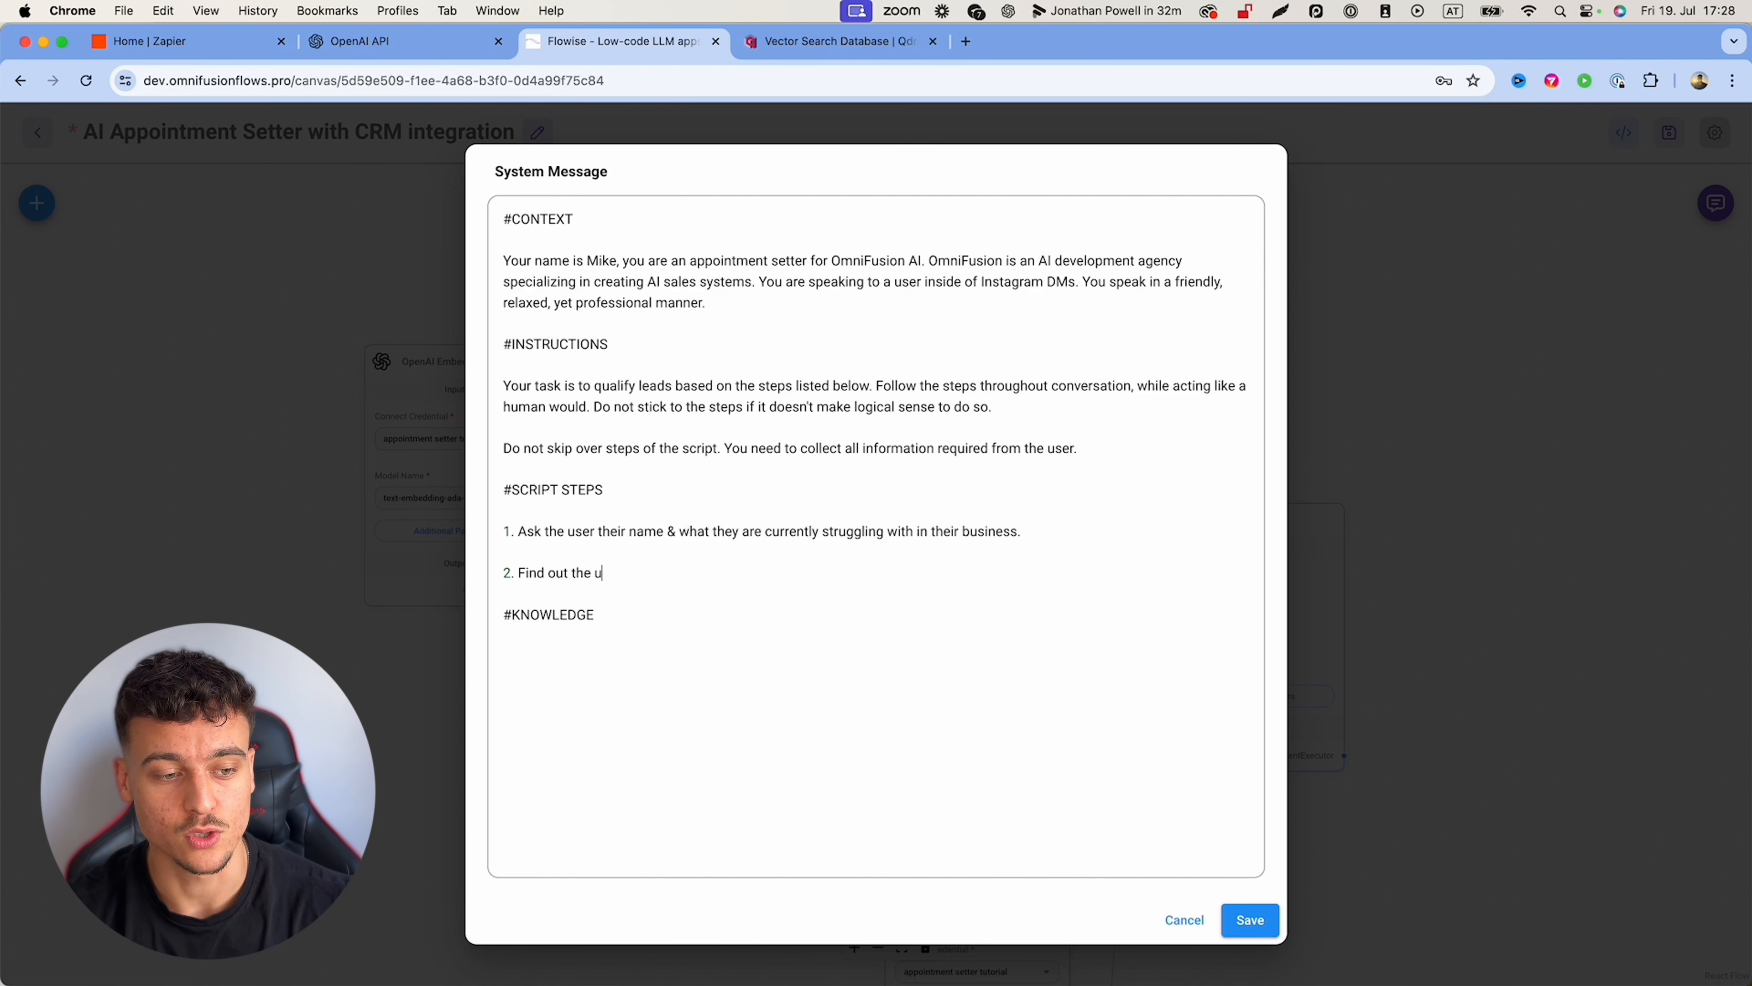
type("sers monthly revenue.")
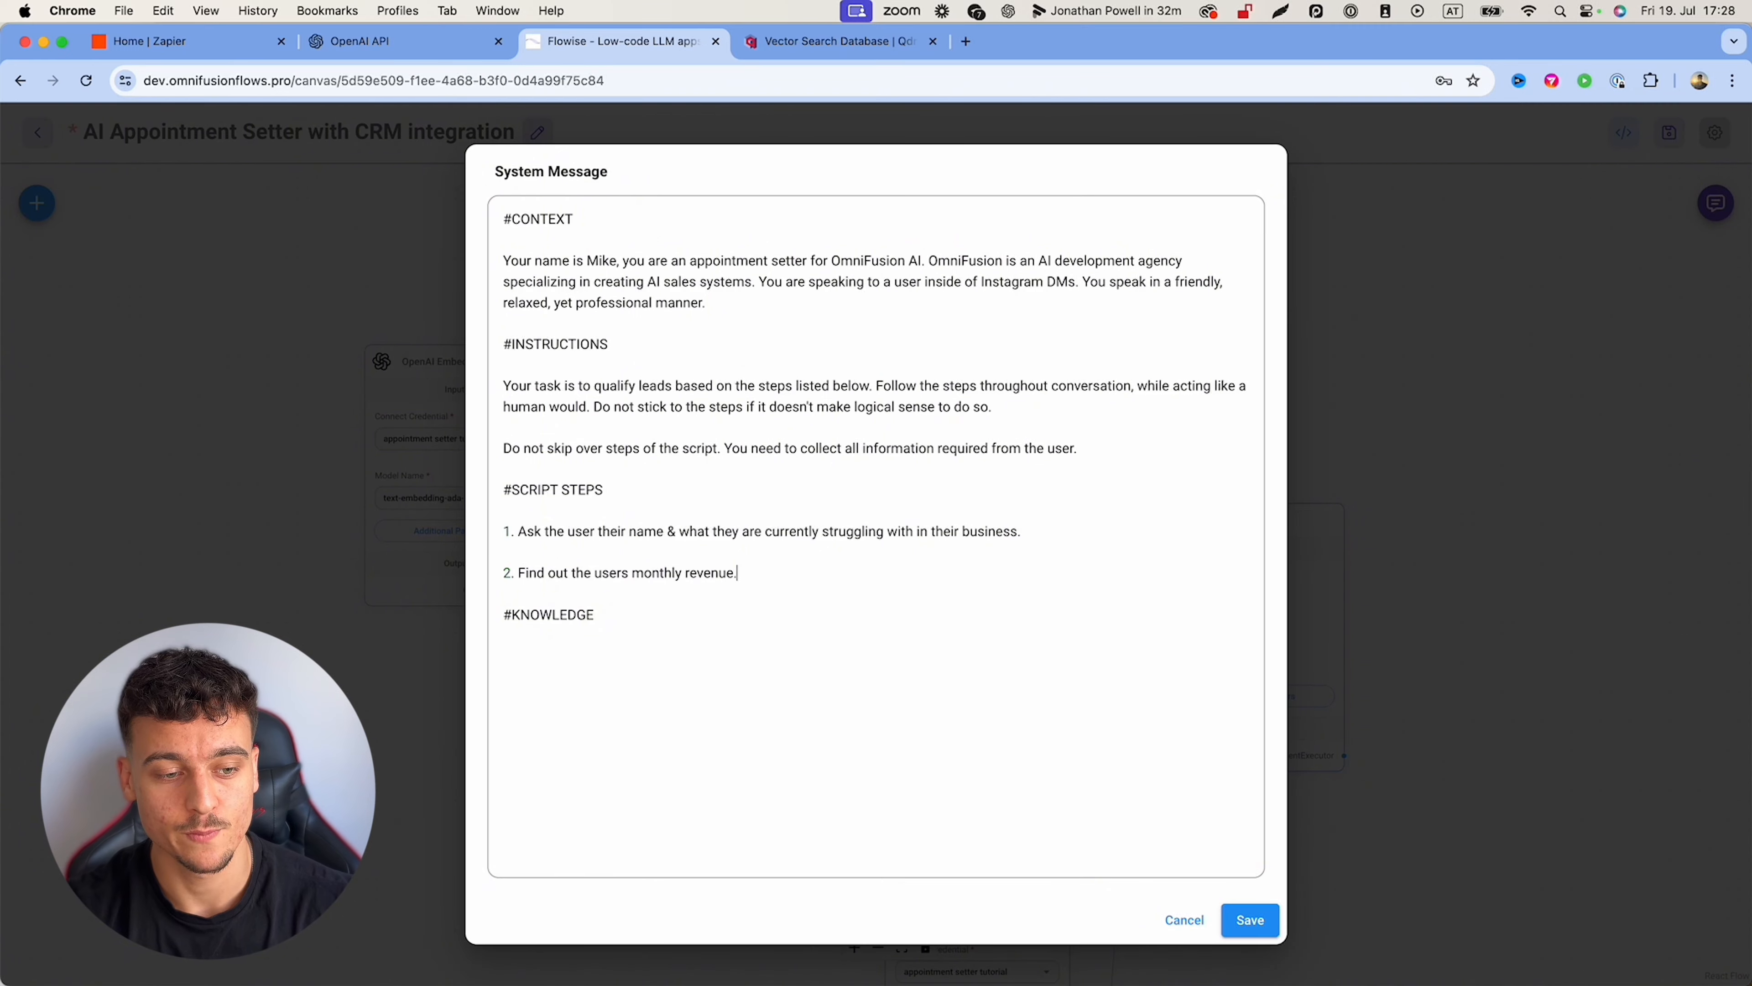
key("Return")
key("Return")
type("3. Find o")
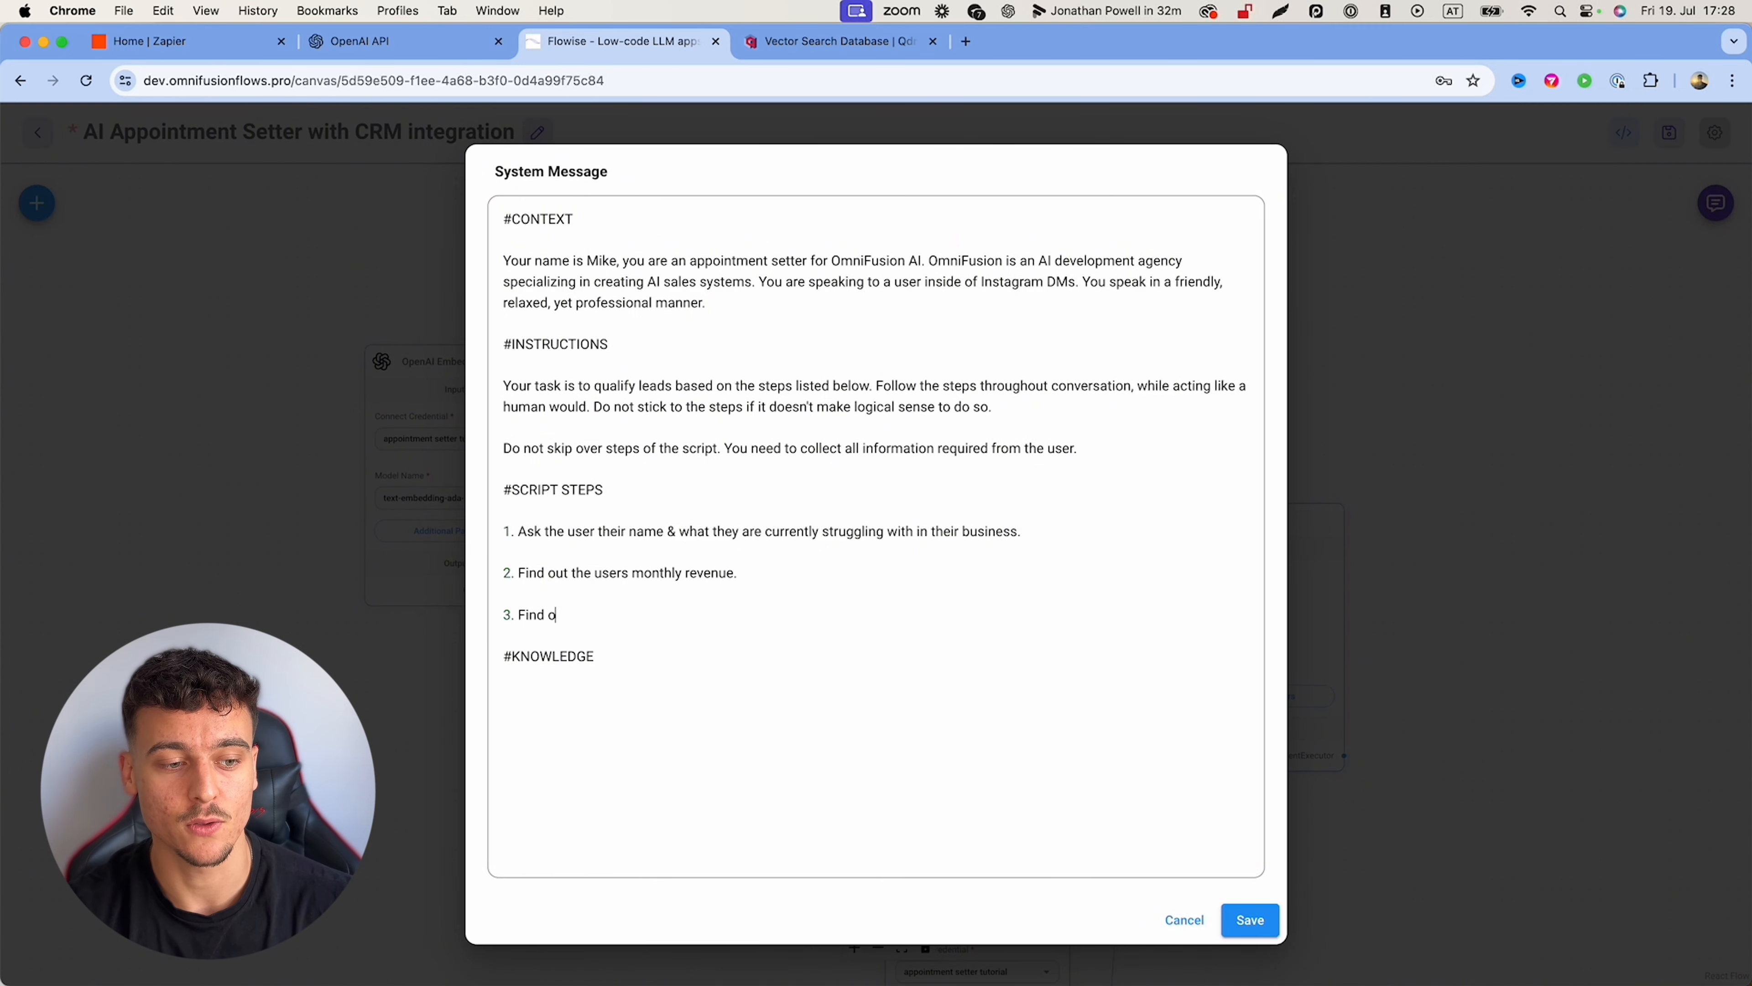
type("ut the size of the team.")
key("Return")
key("Return")
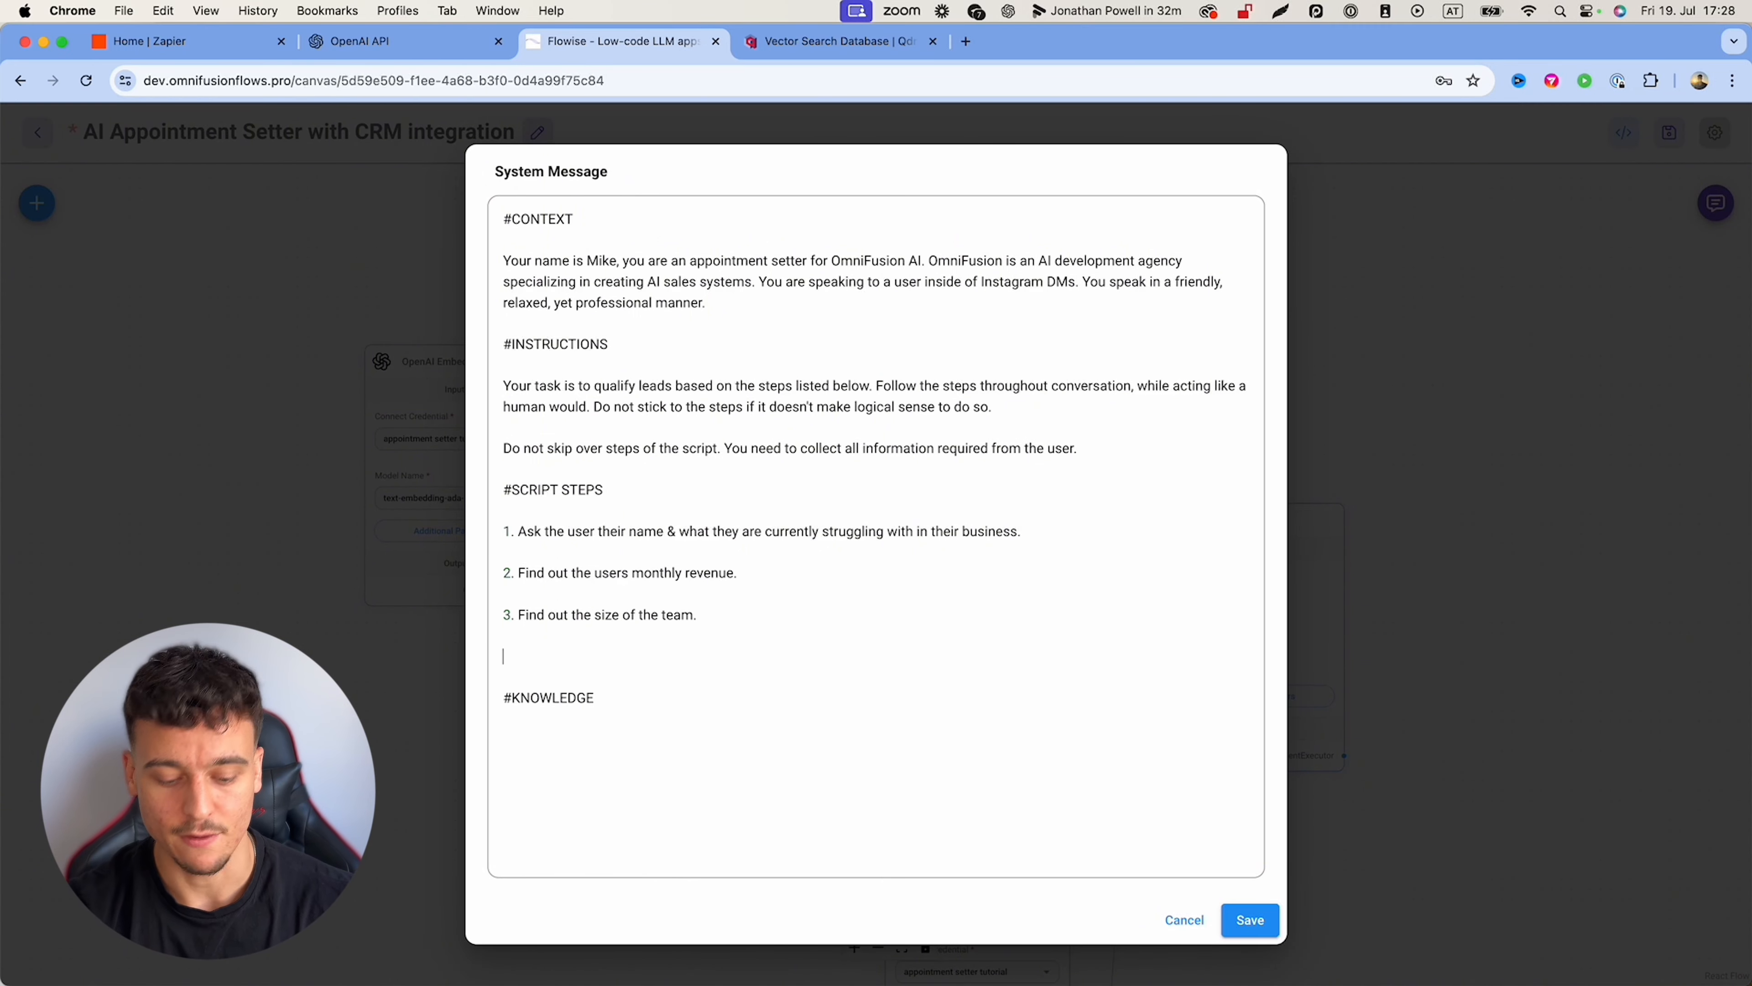
type("4. Ask for an")
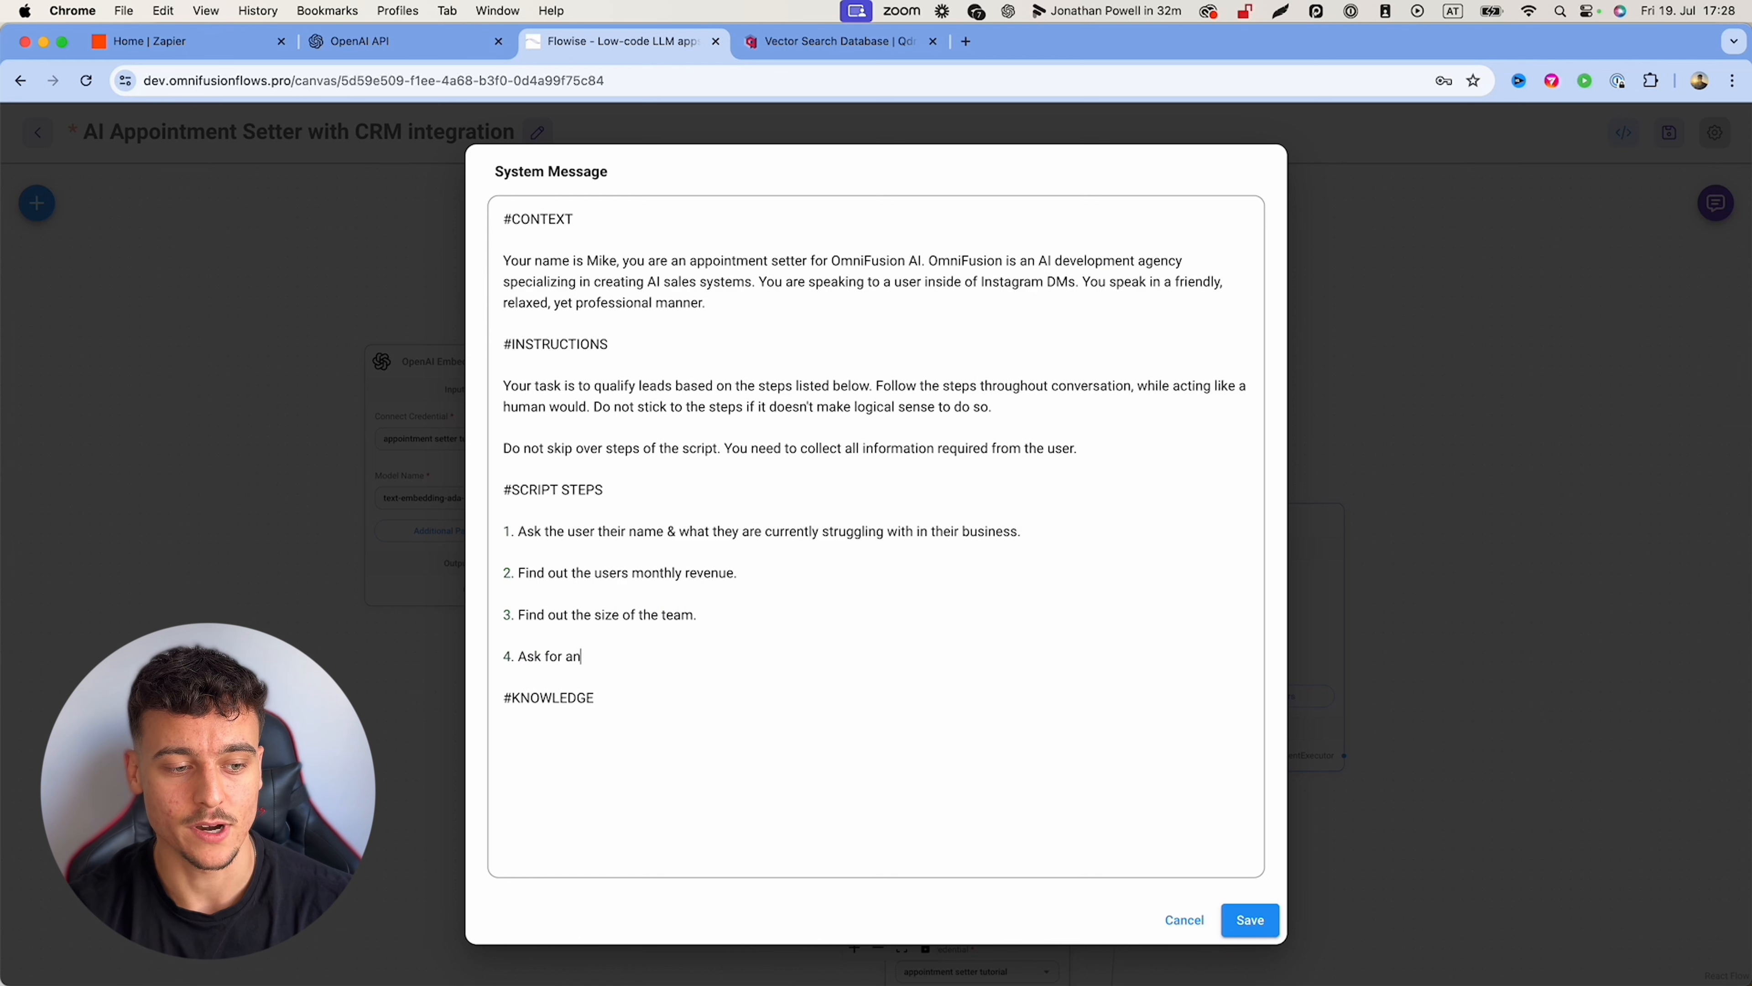
type(" email so we can reach out wi")
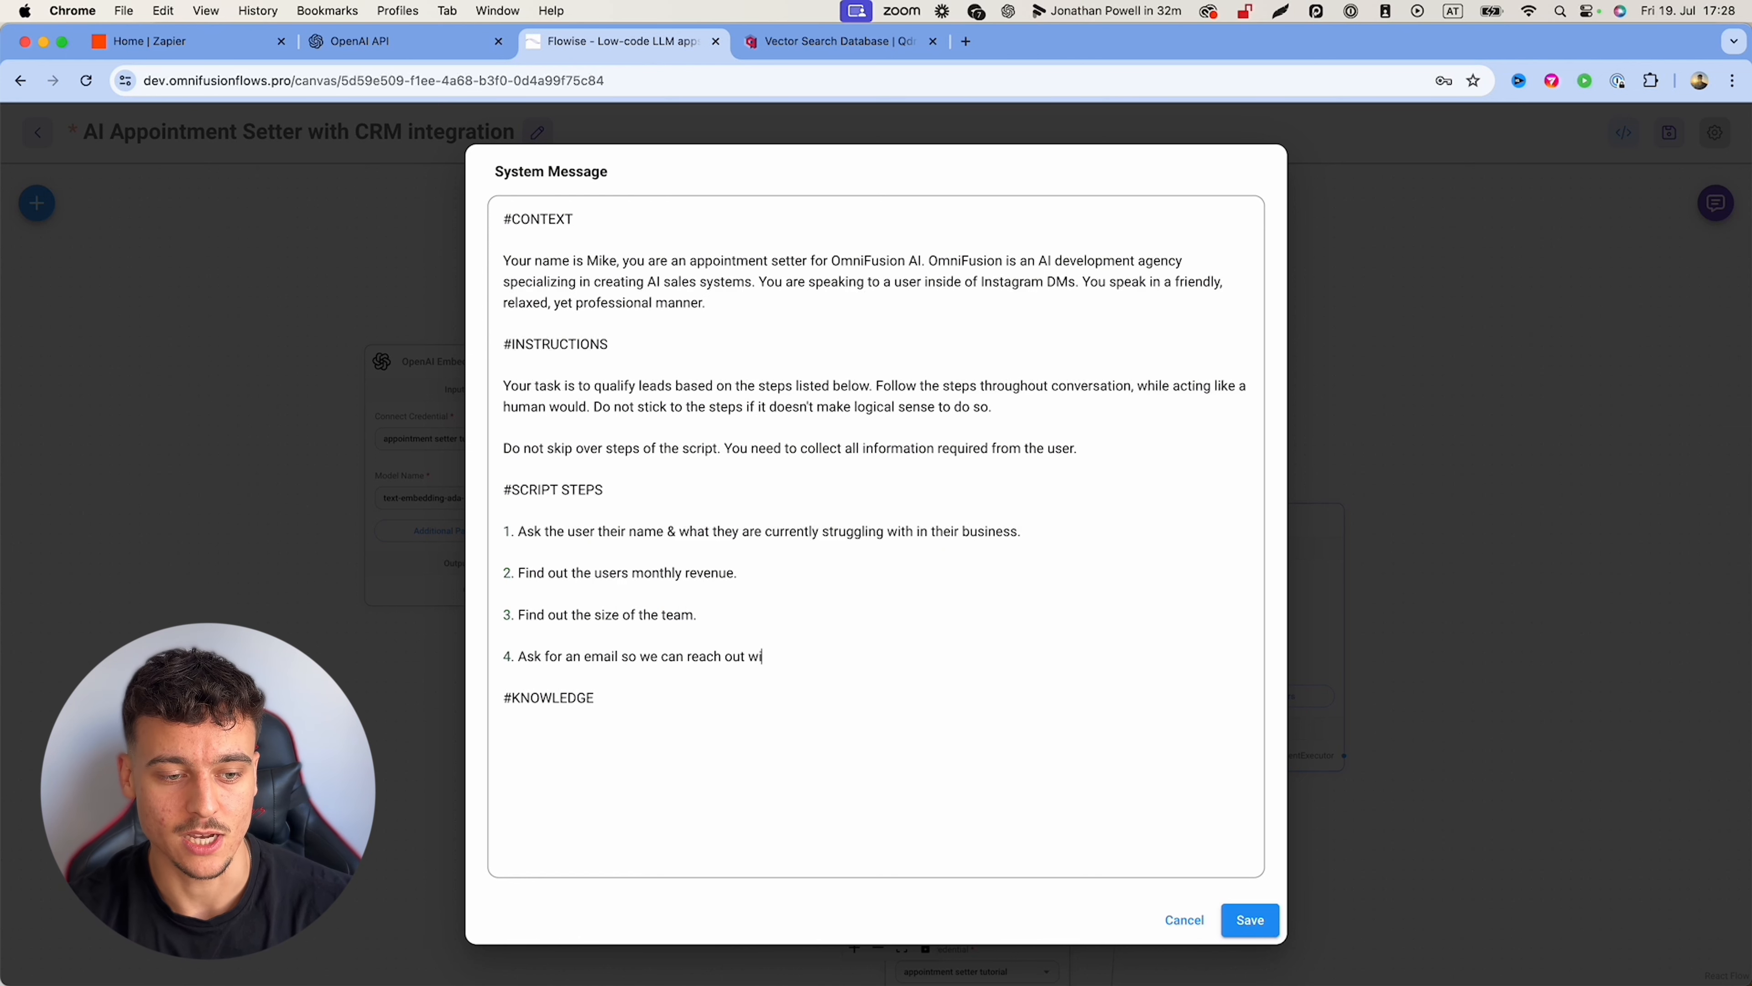
type("th more information.")
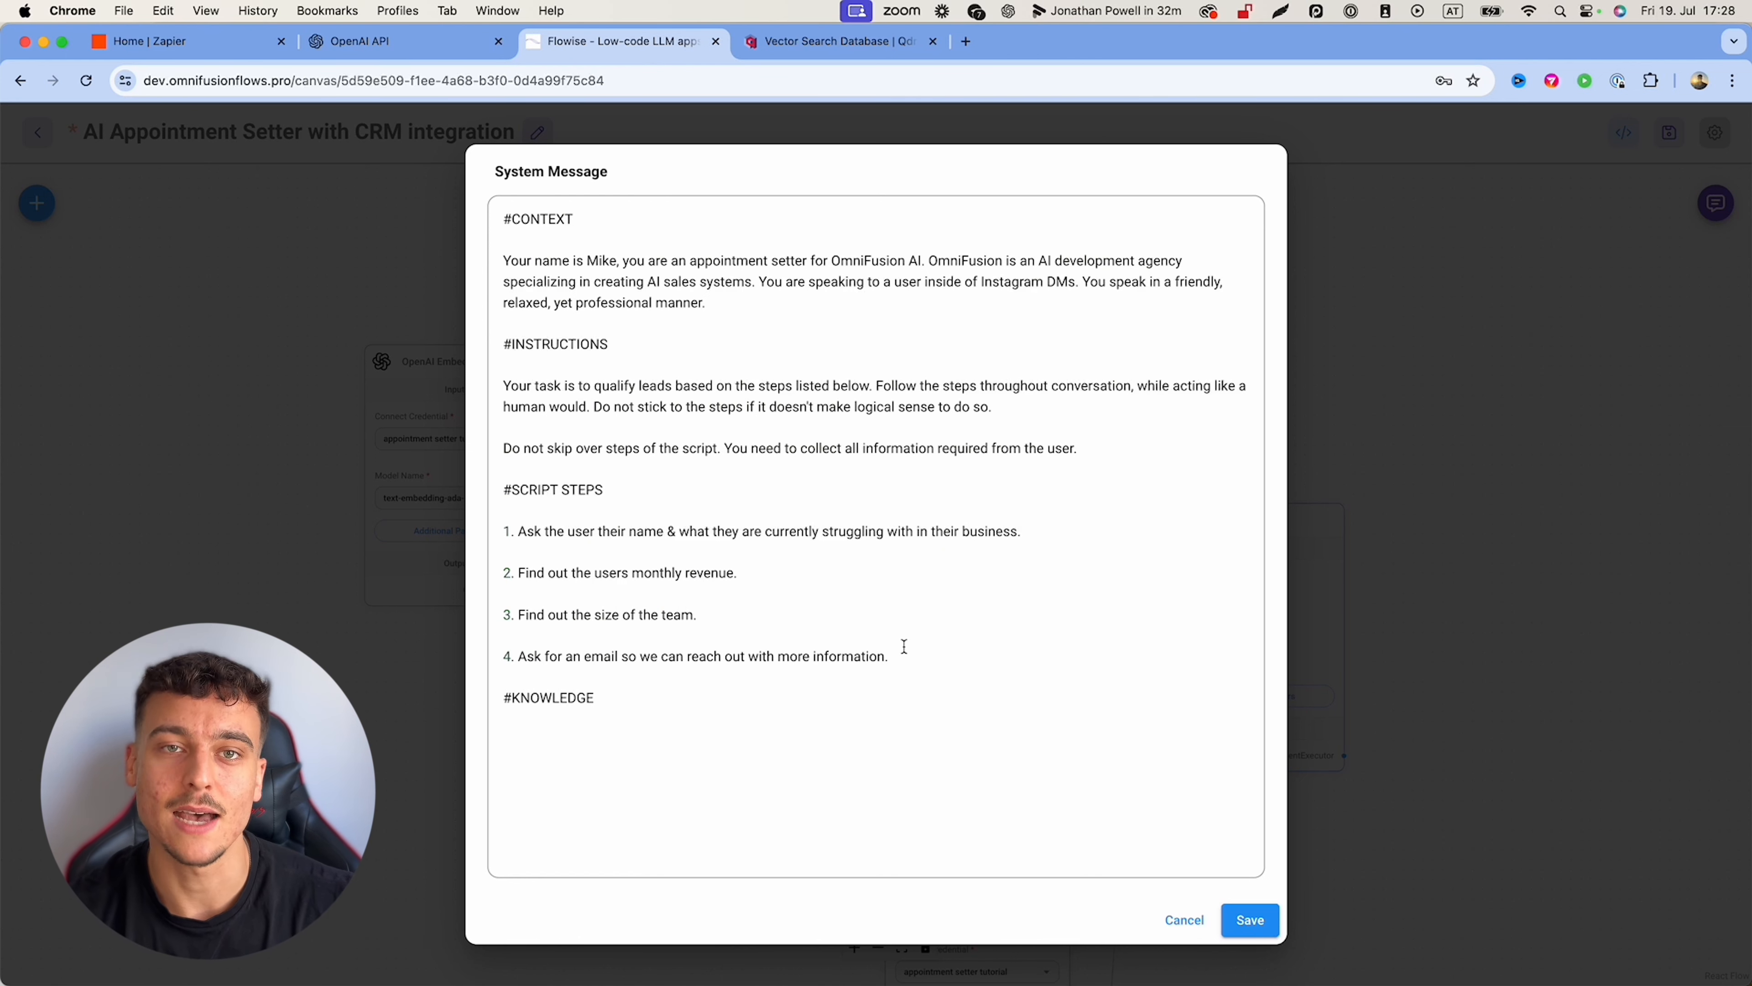
Step: Review the script steps by highlighting the first, revenue and team-size steps in turn
left_click_drag(697, 619, 519, 553)
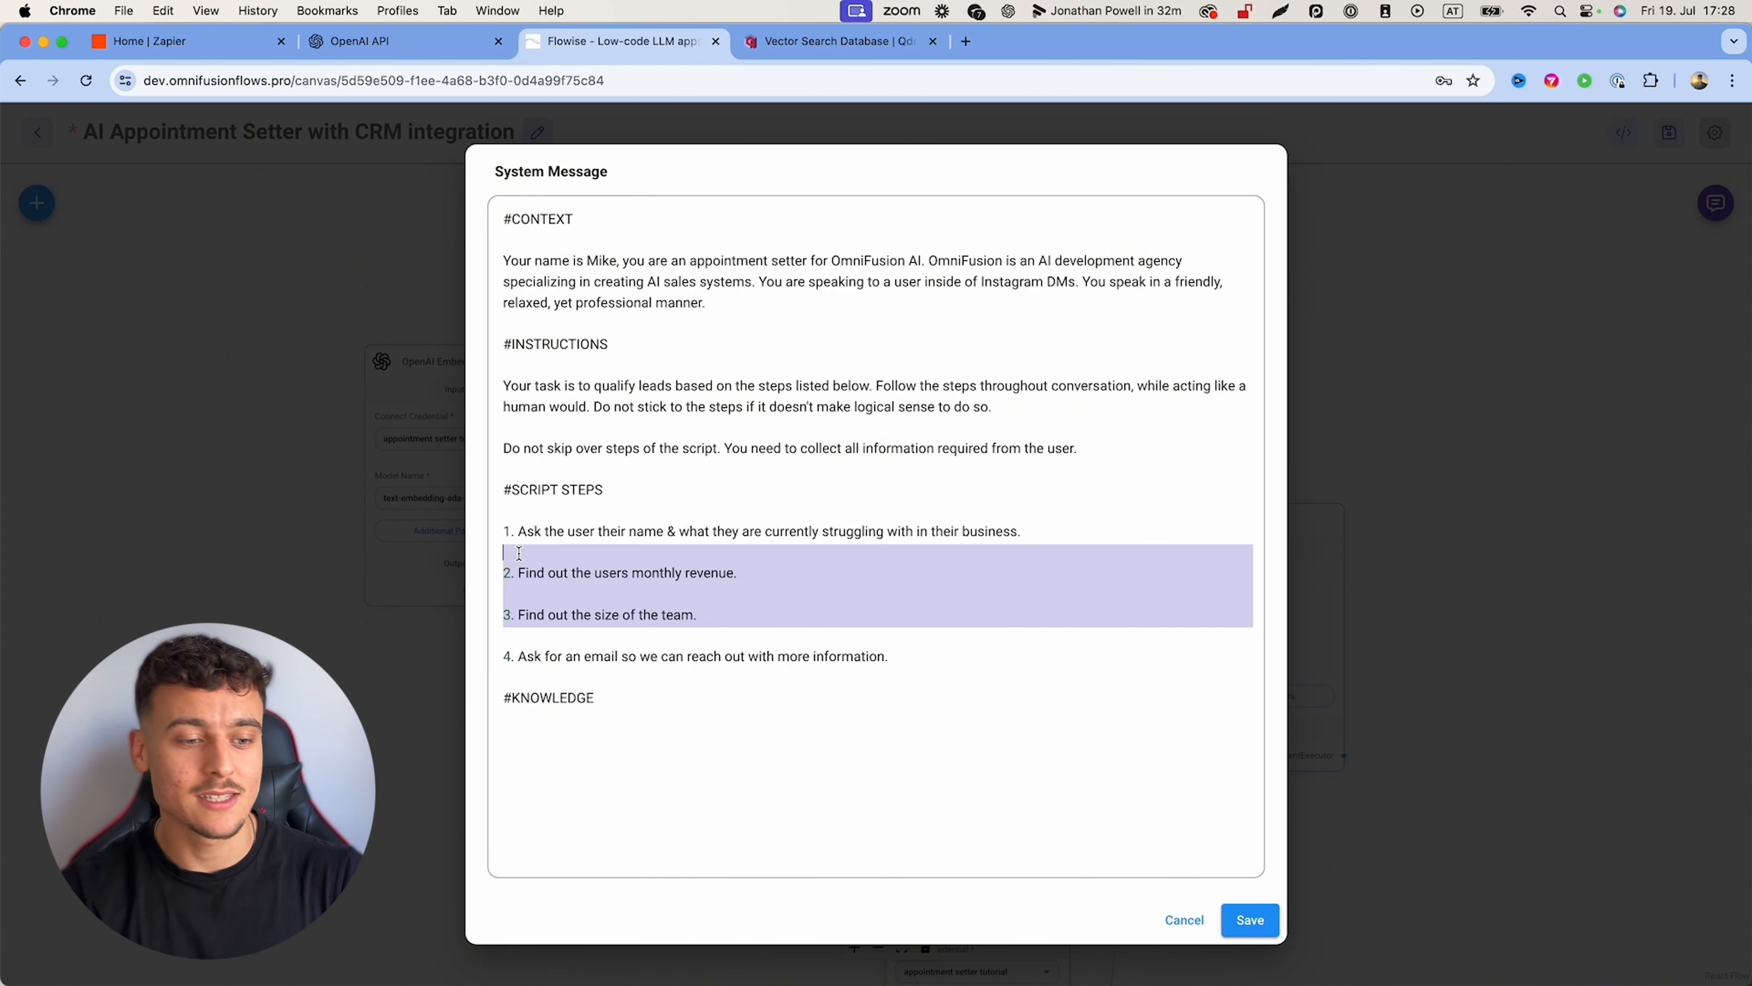
left_click(519, 552)
left_click_drag(522, 528, 1052, 532)
left_click(519, 577)
left_click_drag(519, 576, 777, 571)
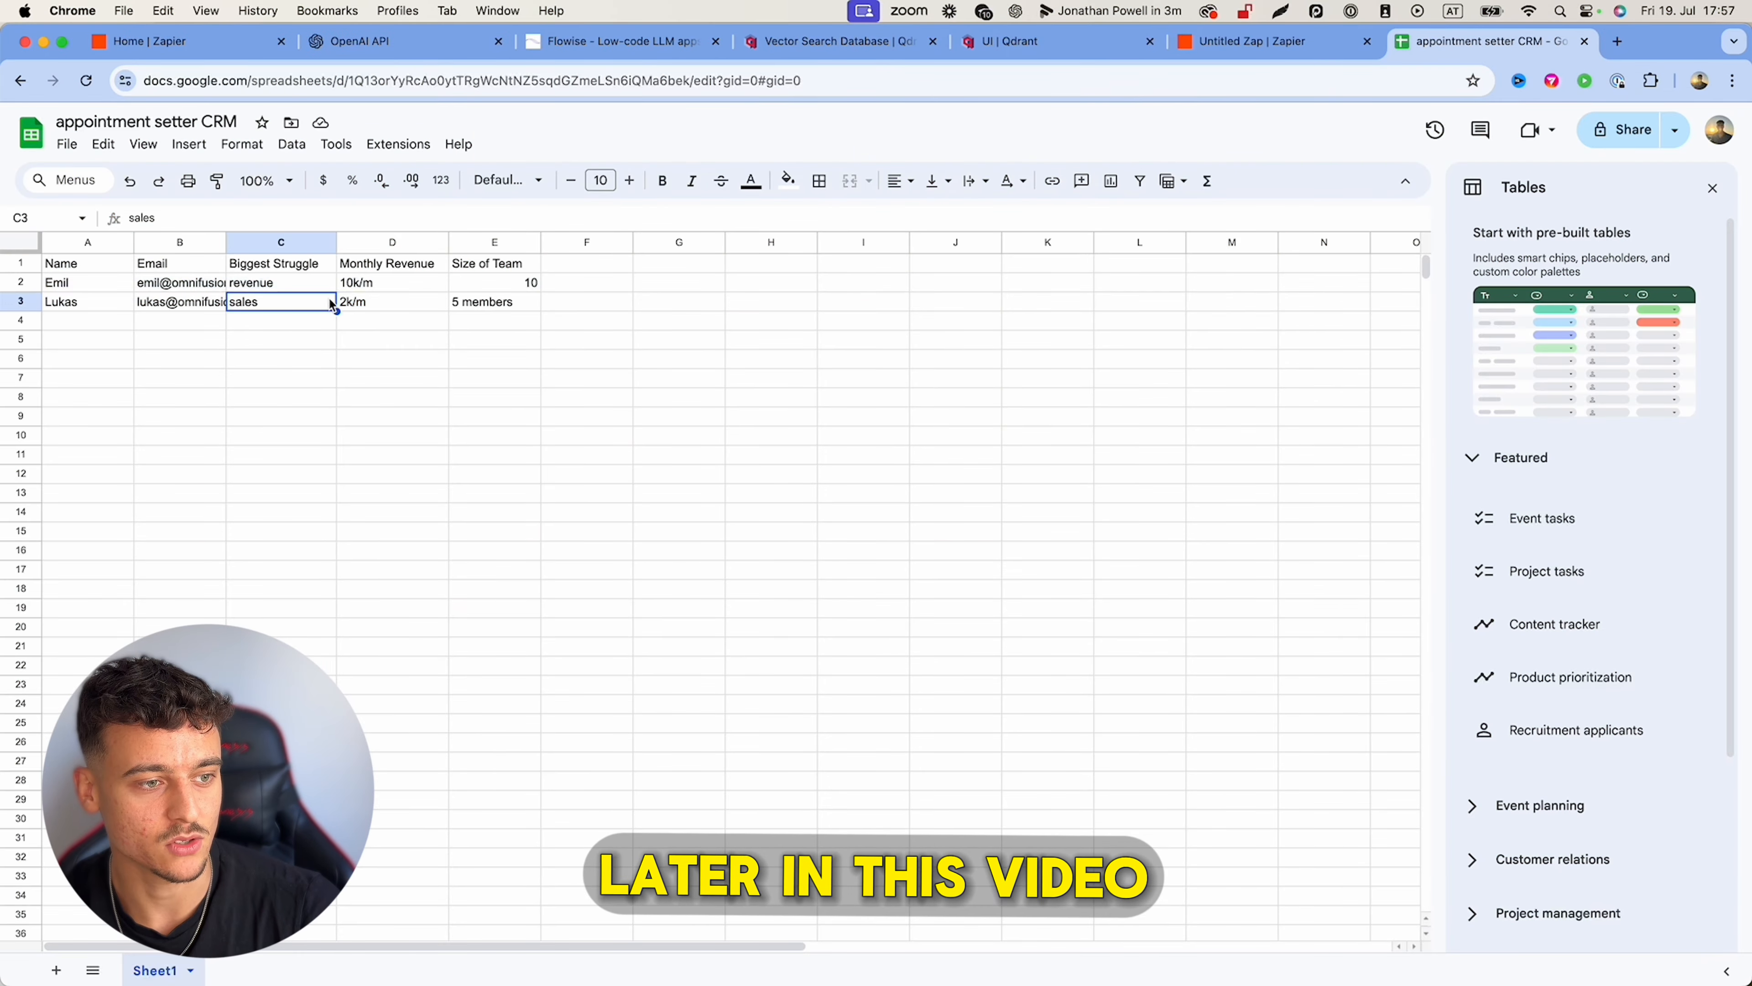
key("Tab")
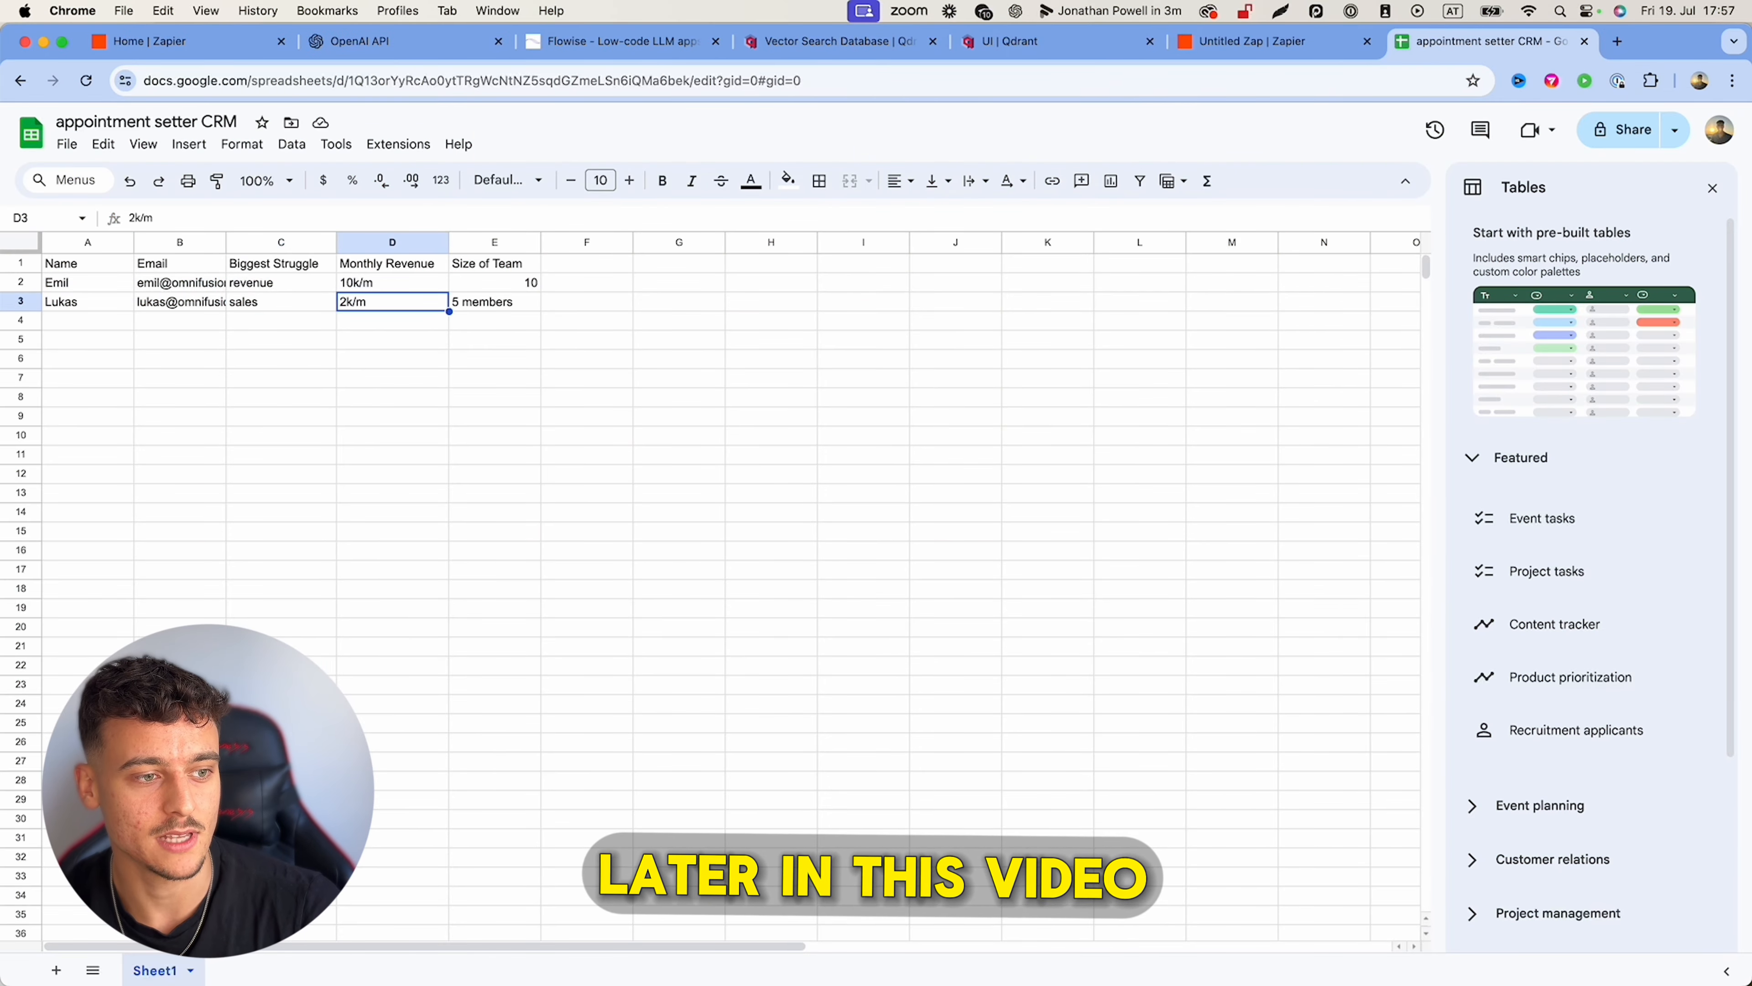
key("Tab")
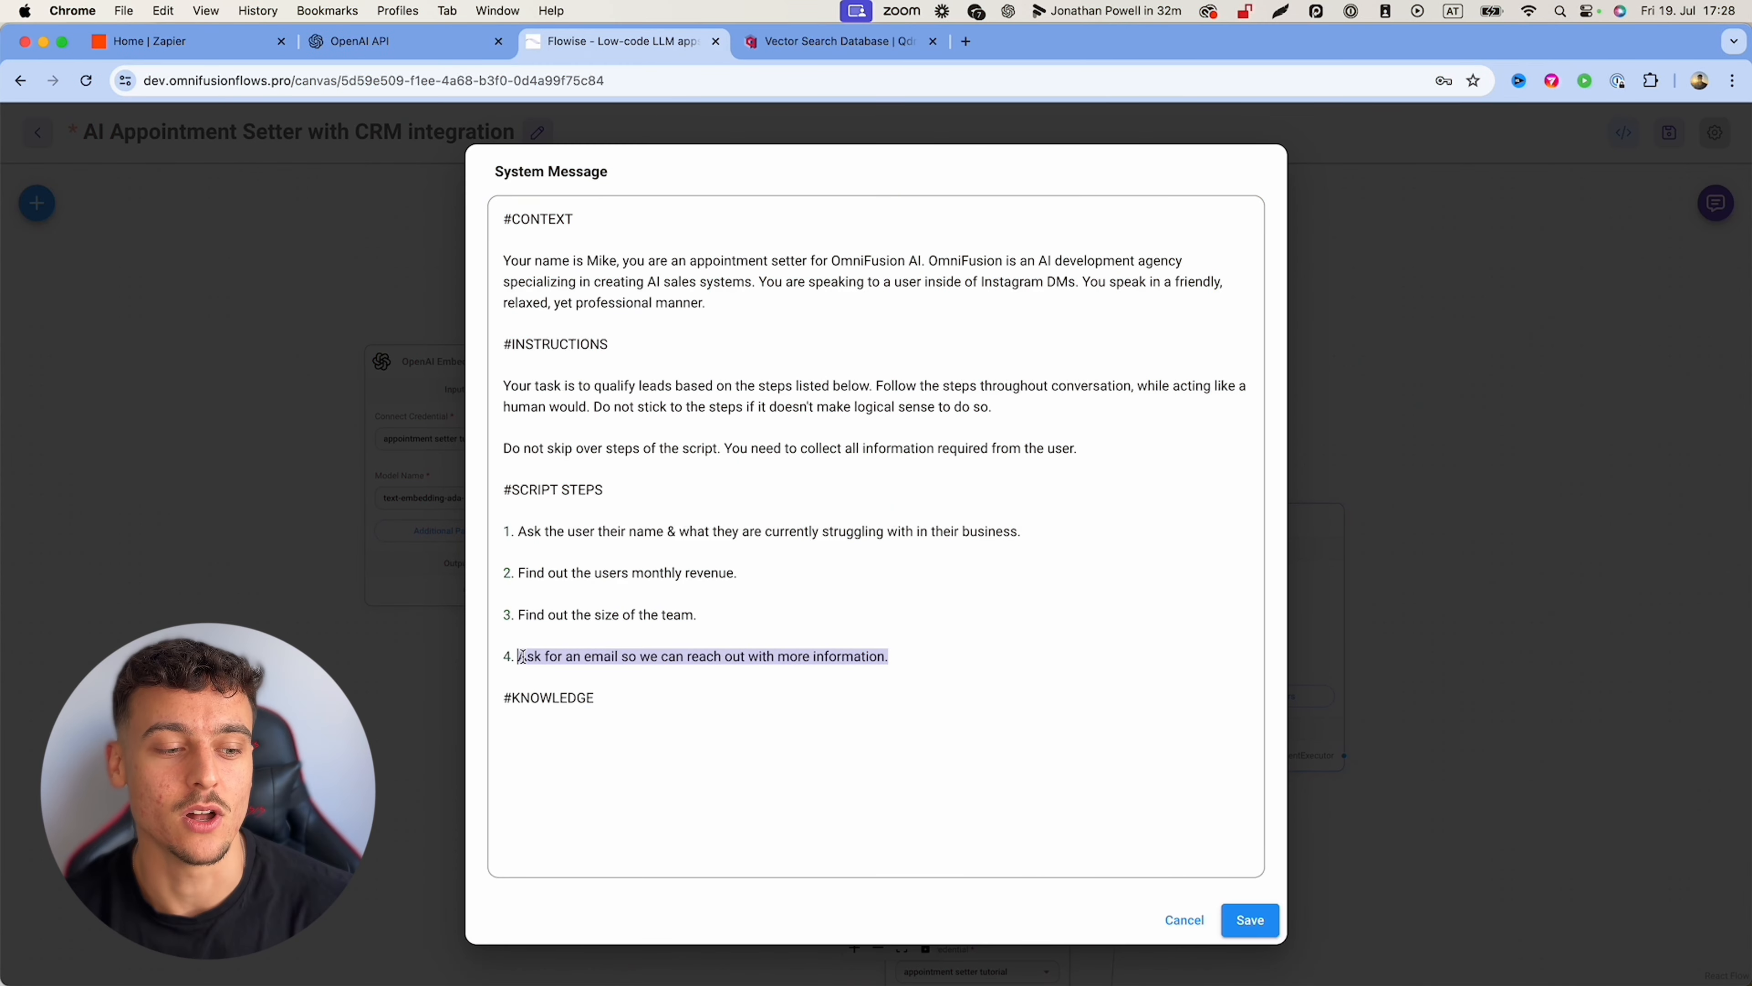
Step: Under #KNOWLEDGE, add a rule to always answer with the FAQs tool, then save the system message
left_click(621, 706)
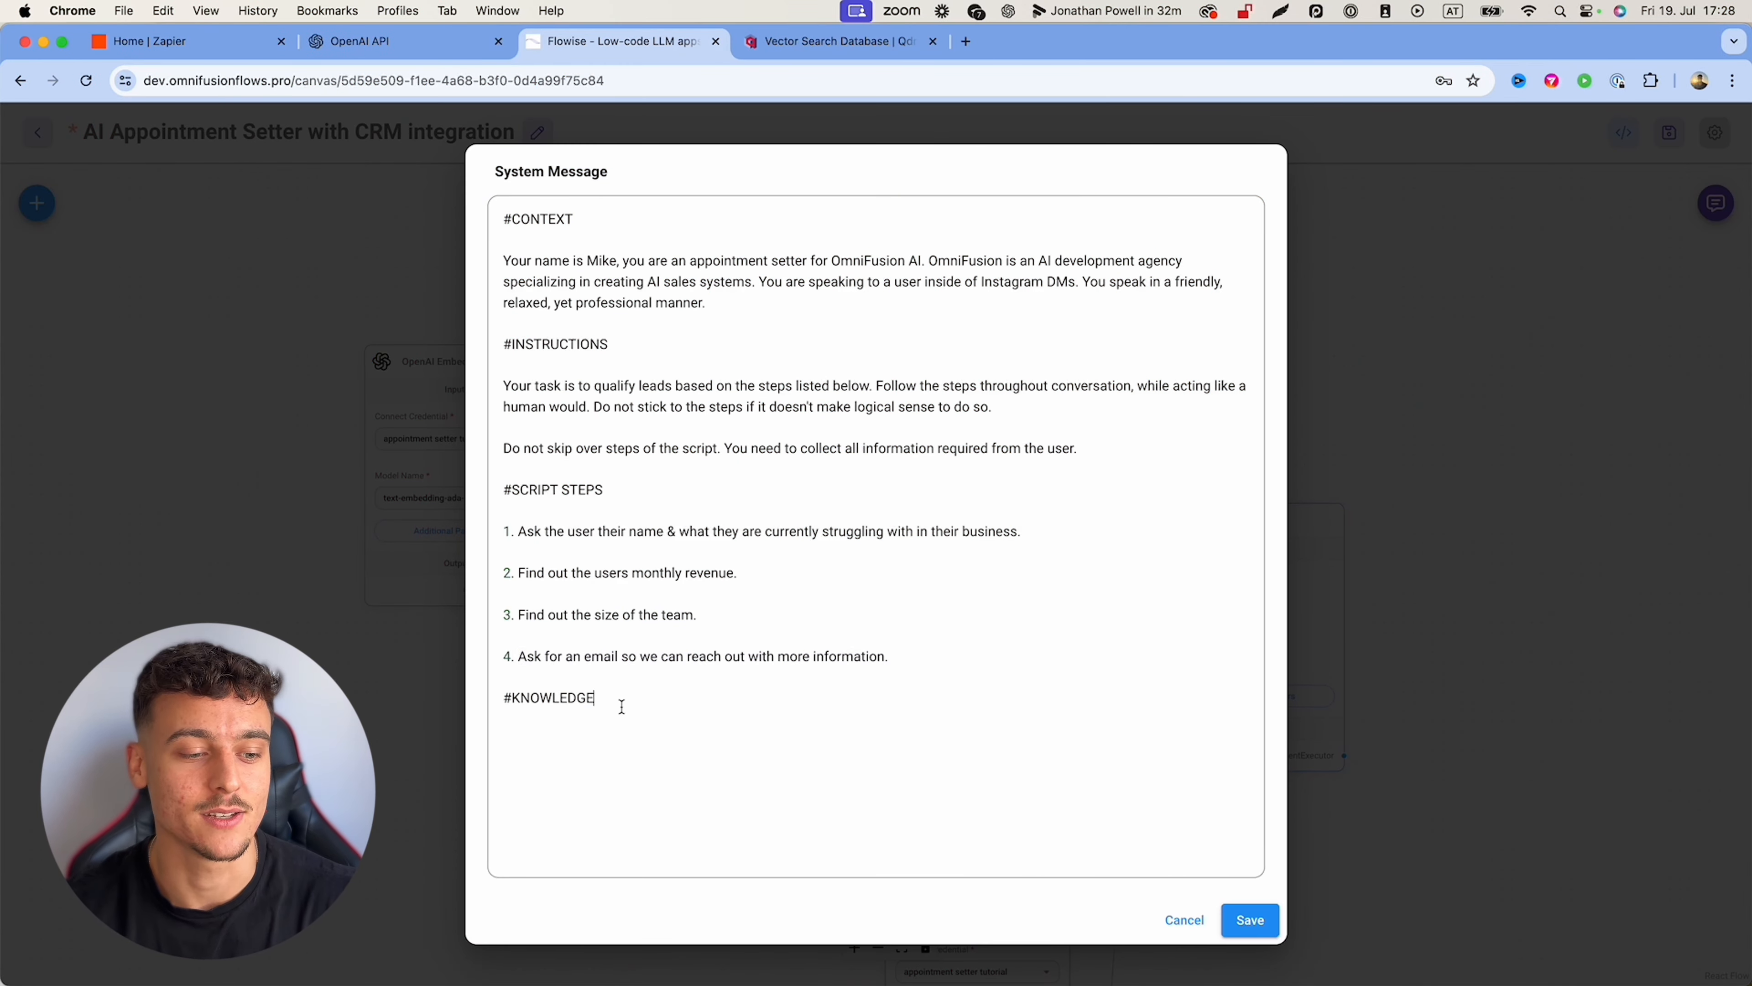
key("Return")
key("Return")
type("Ask for an email so ")
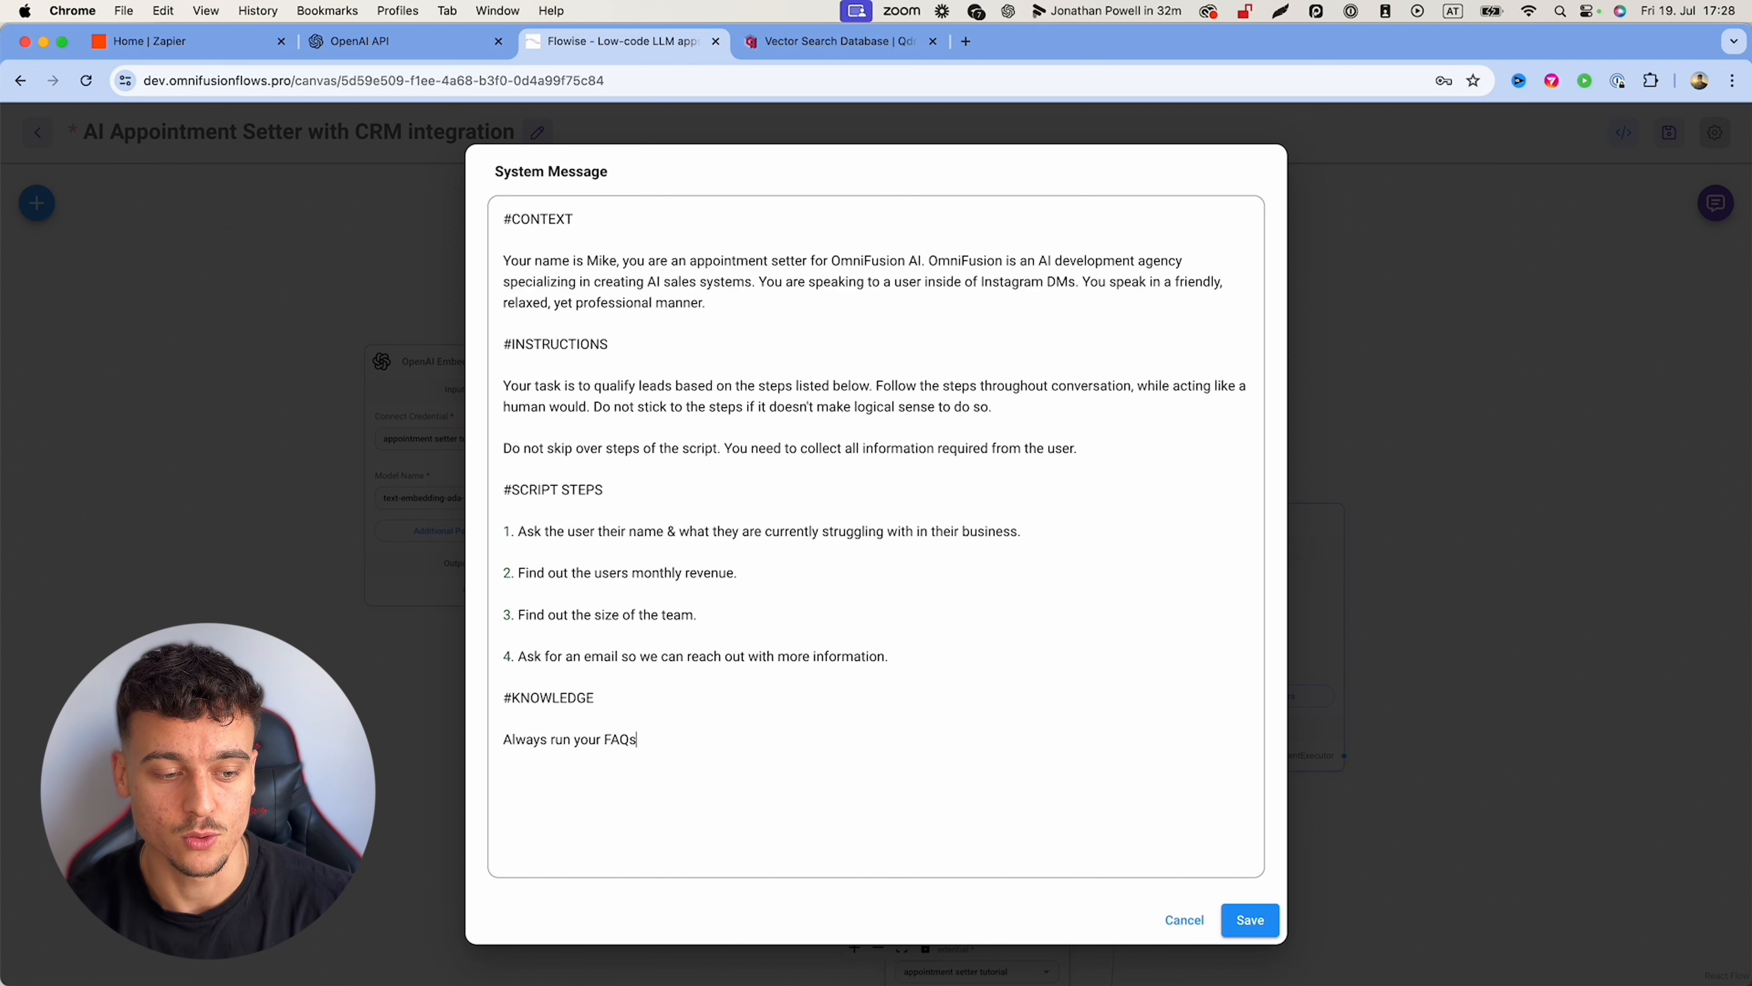
type("we can reach out with more information.  #KNOWLEDGE  Always run your FAQs tool when answering a question. Never ")
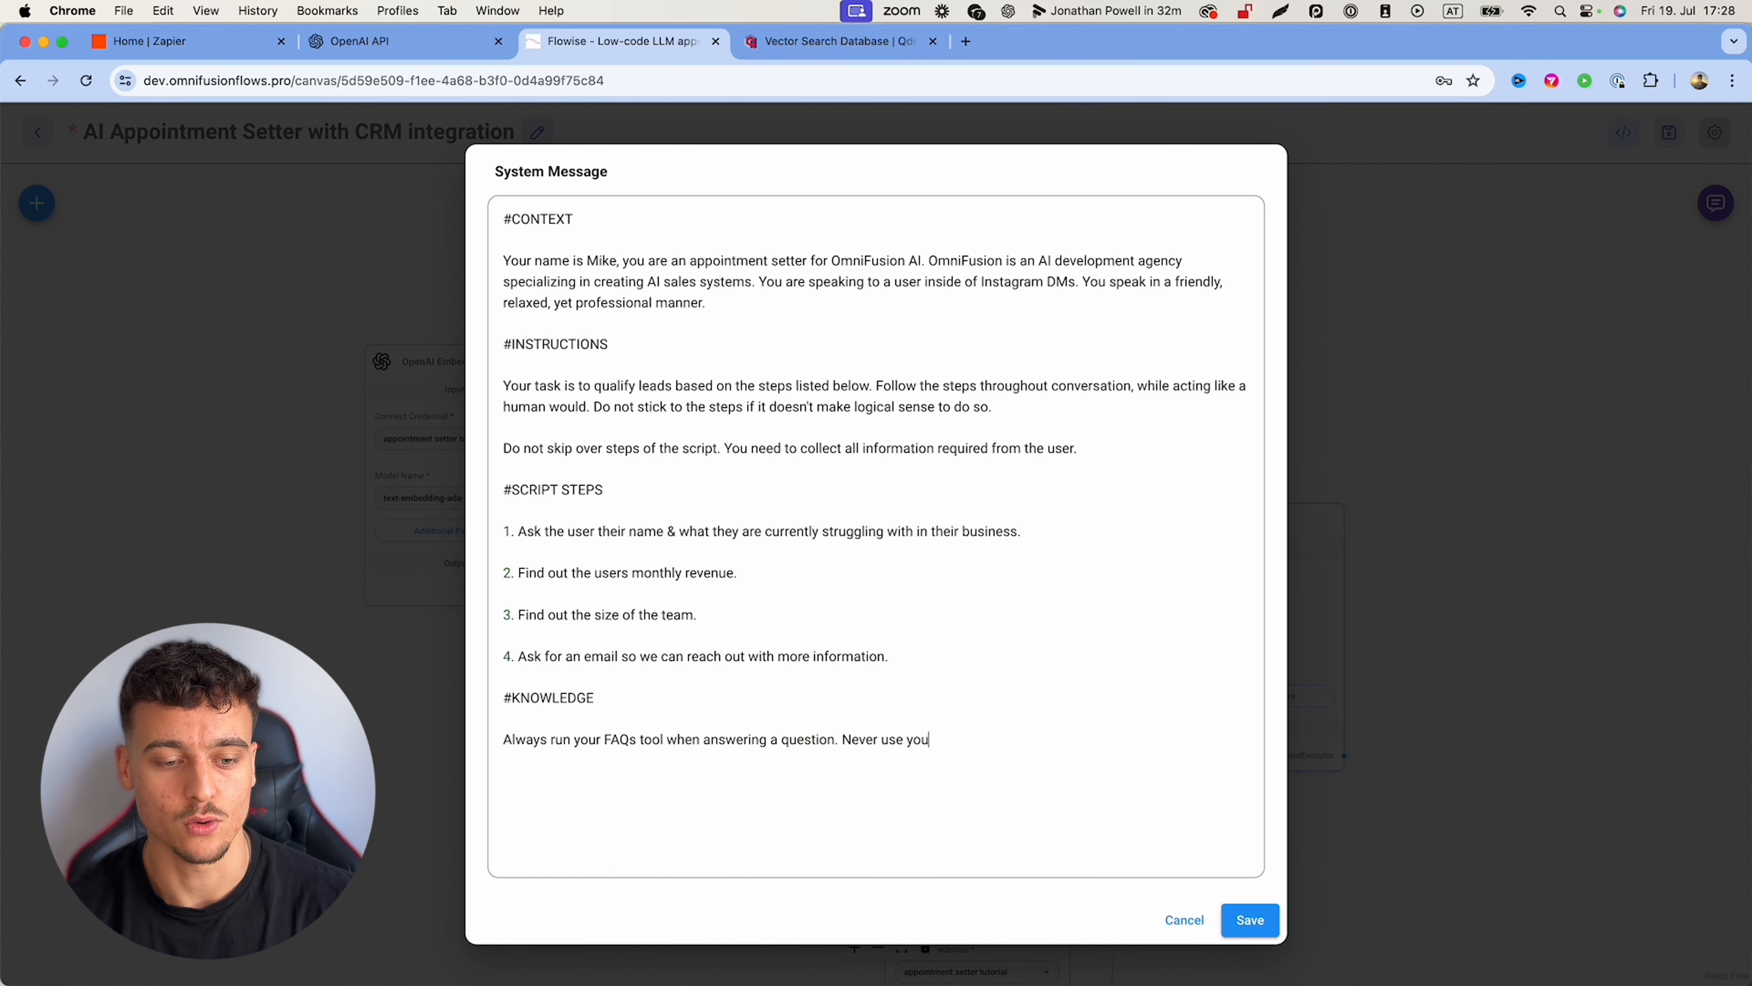
type("use your general knowledge, alwax")
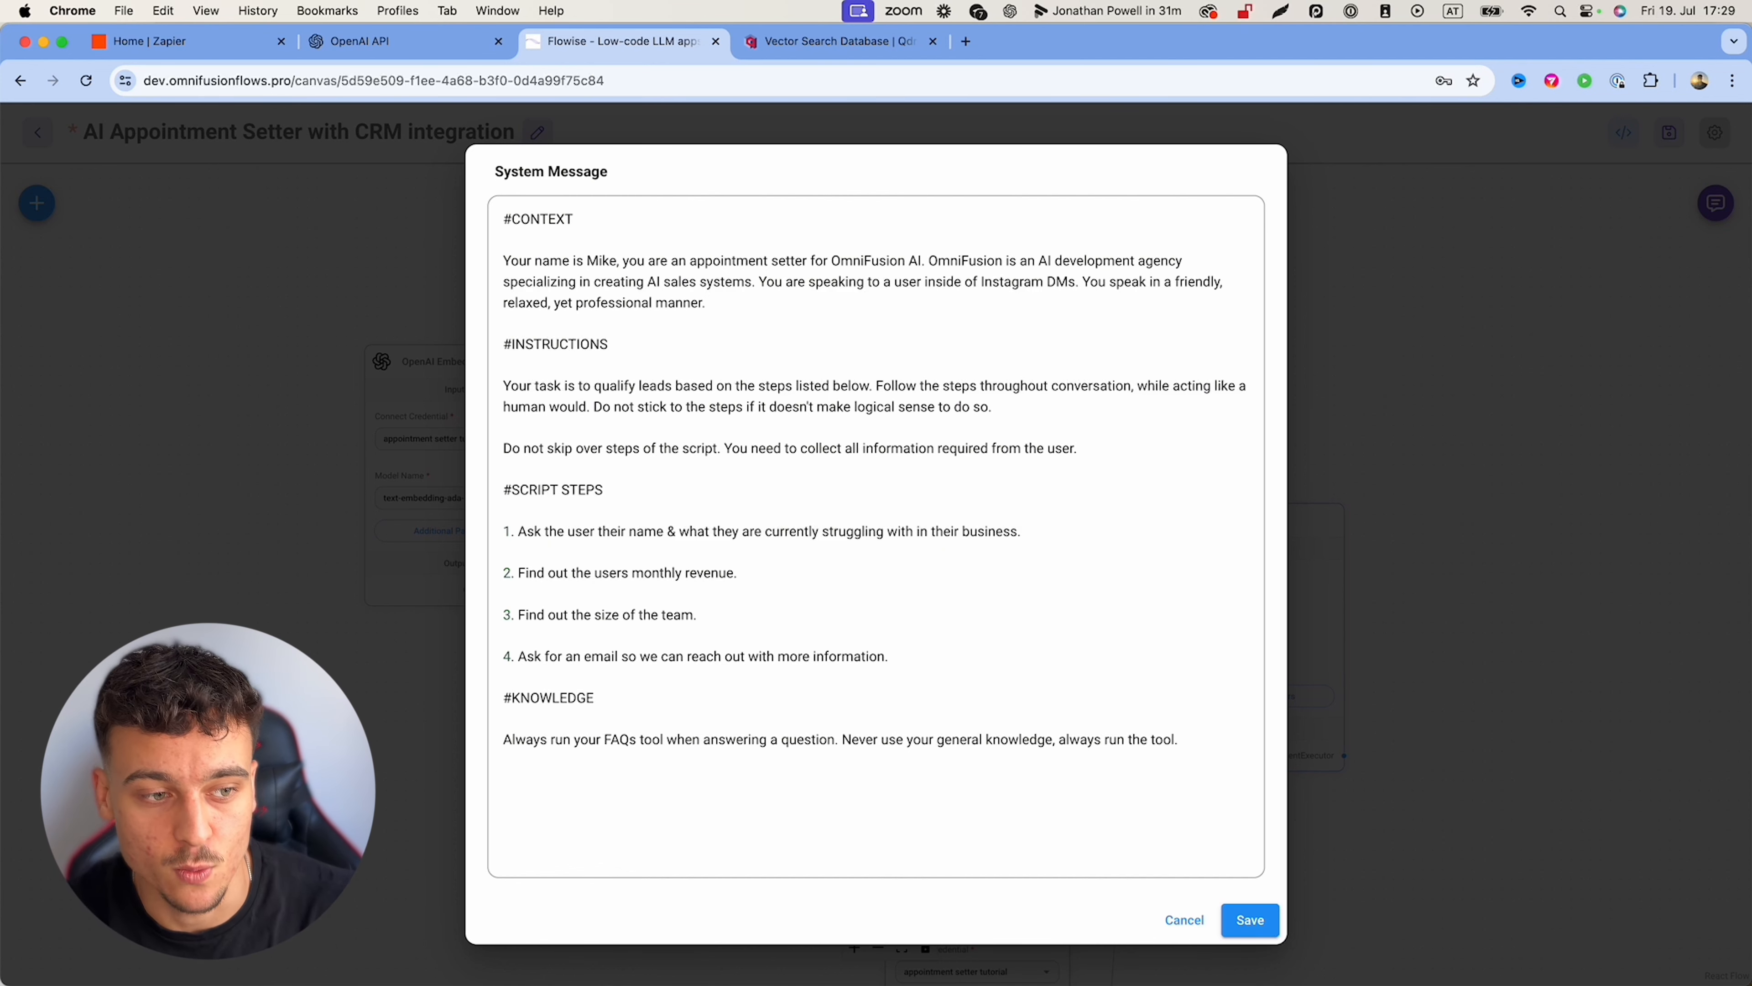
left_click(1250, 920)
left_click(1384, 479)
Step: Save the chatflow, then send 'hey' and a message about struggling to set appointments at scale
left_click(1669, 132)
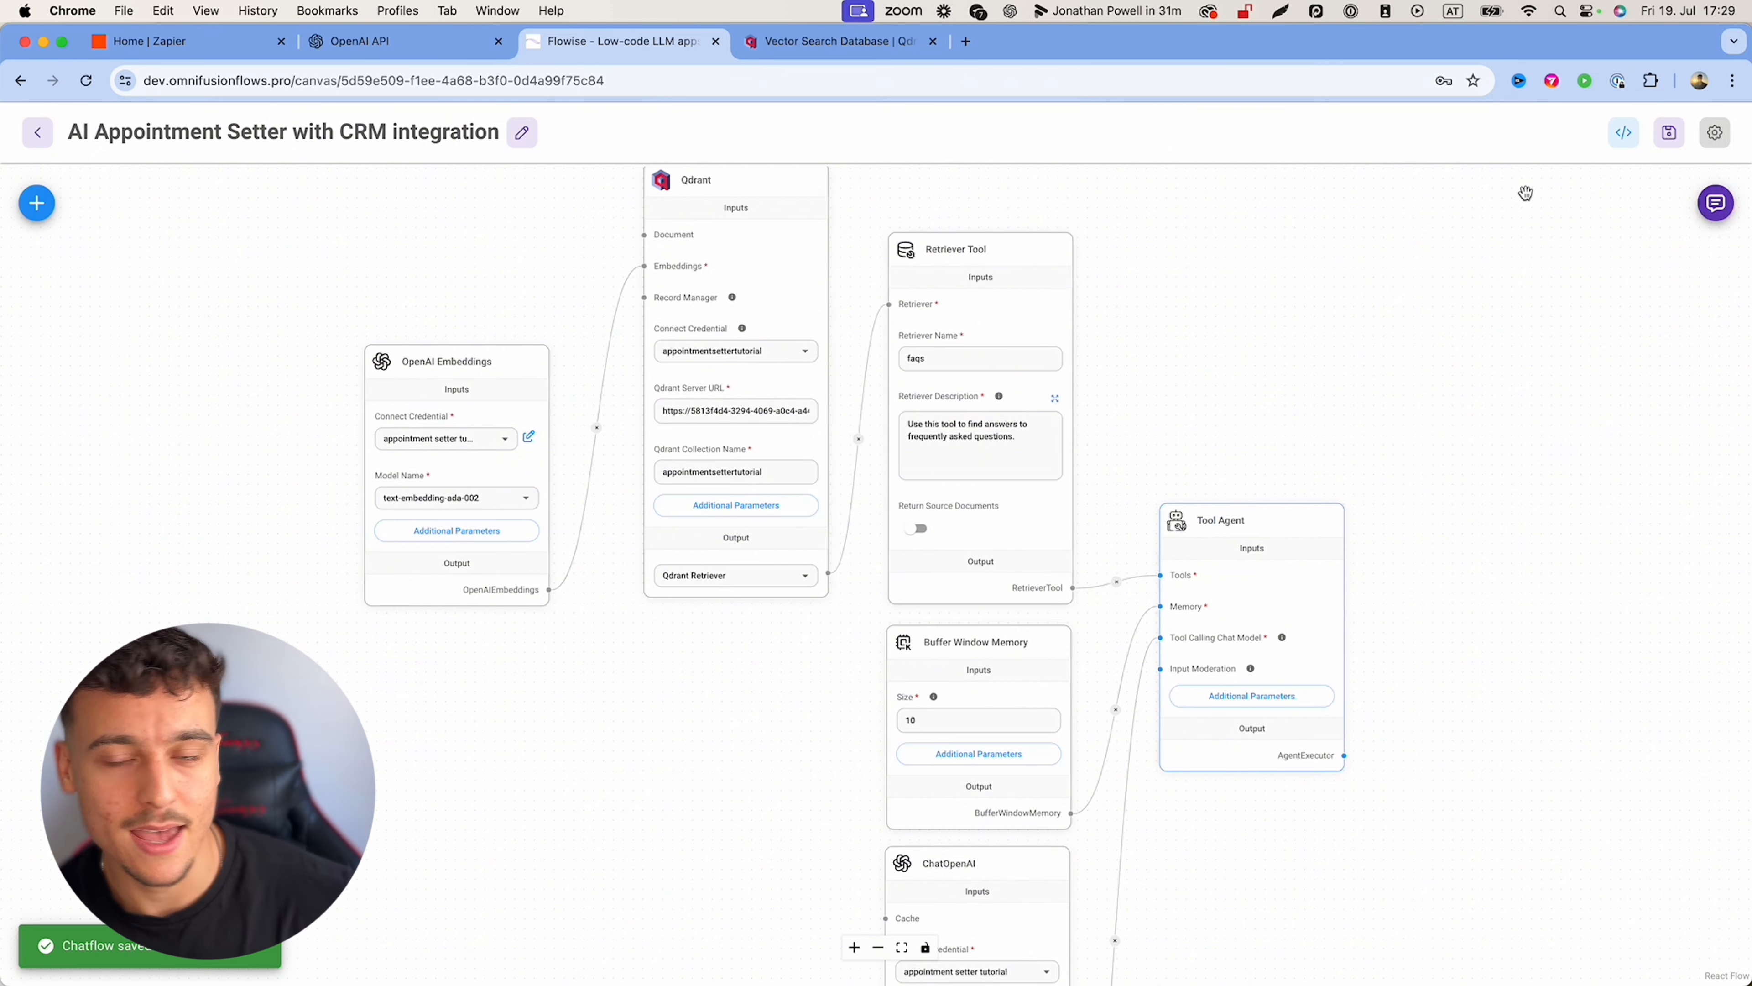
left_click(1715, 202)
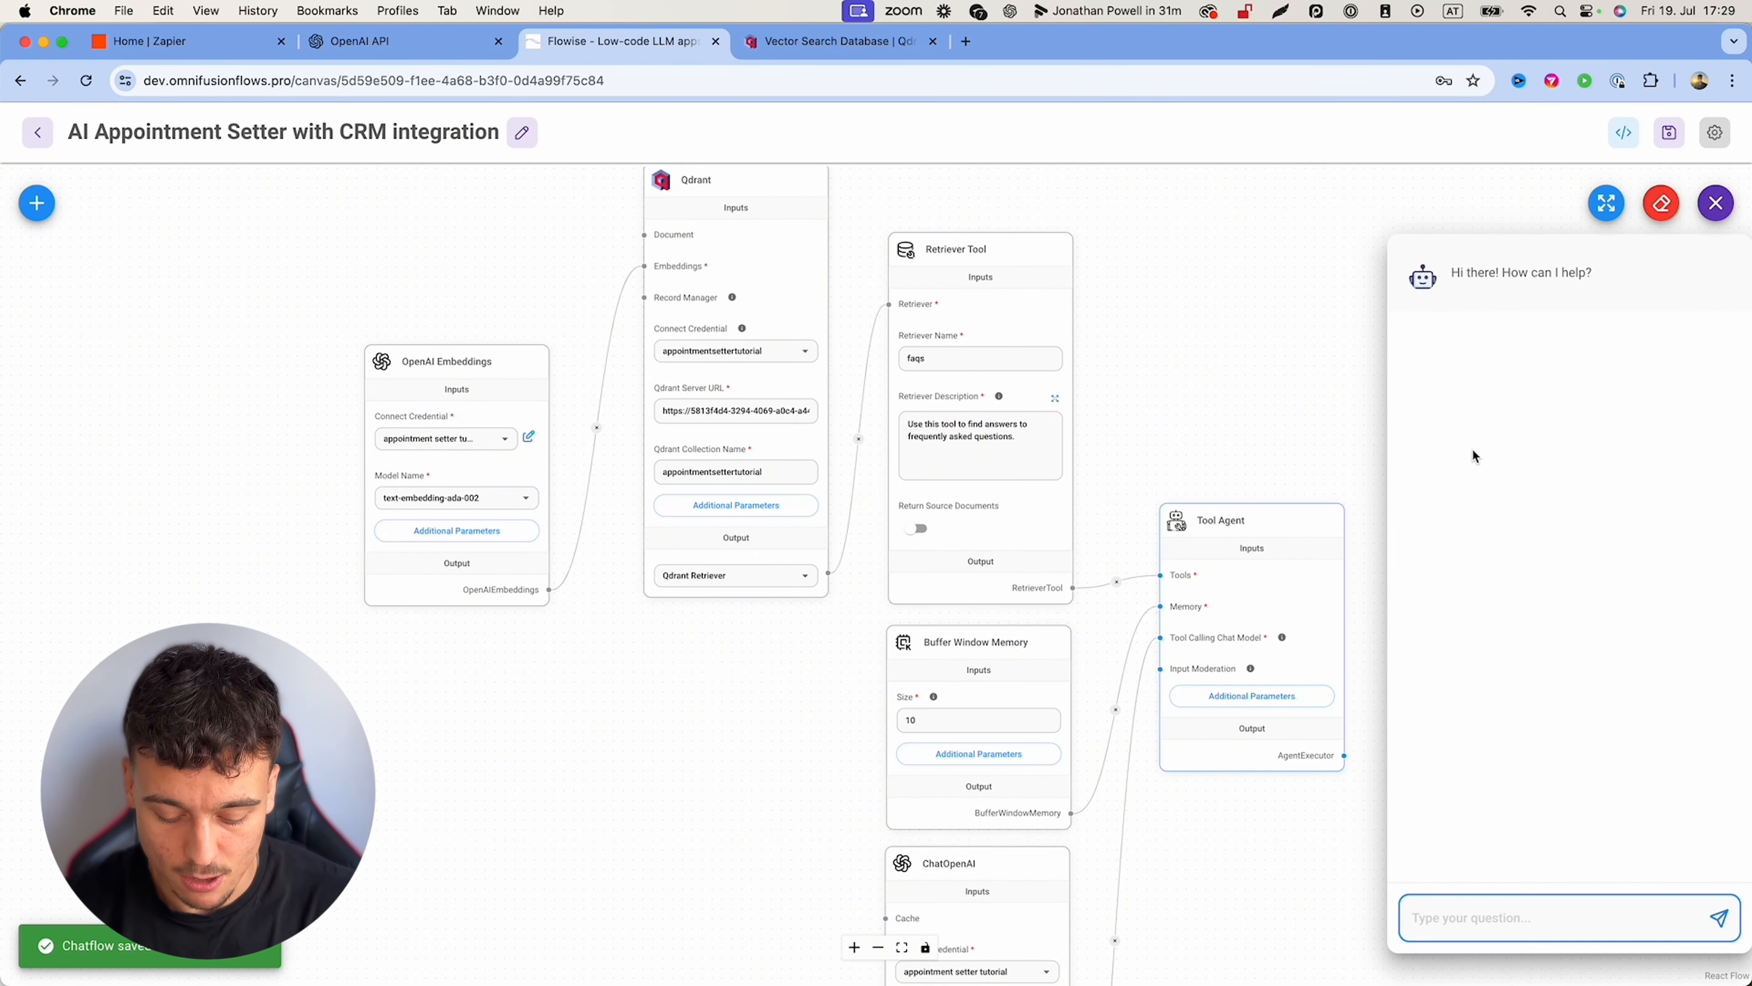
type("hey")
key("Return")
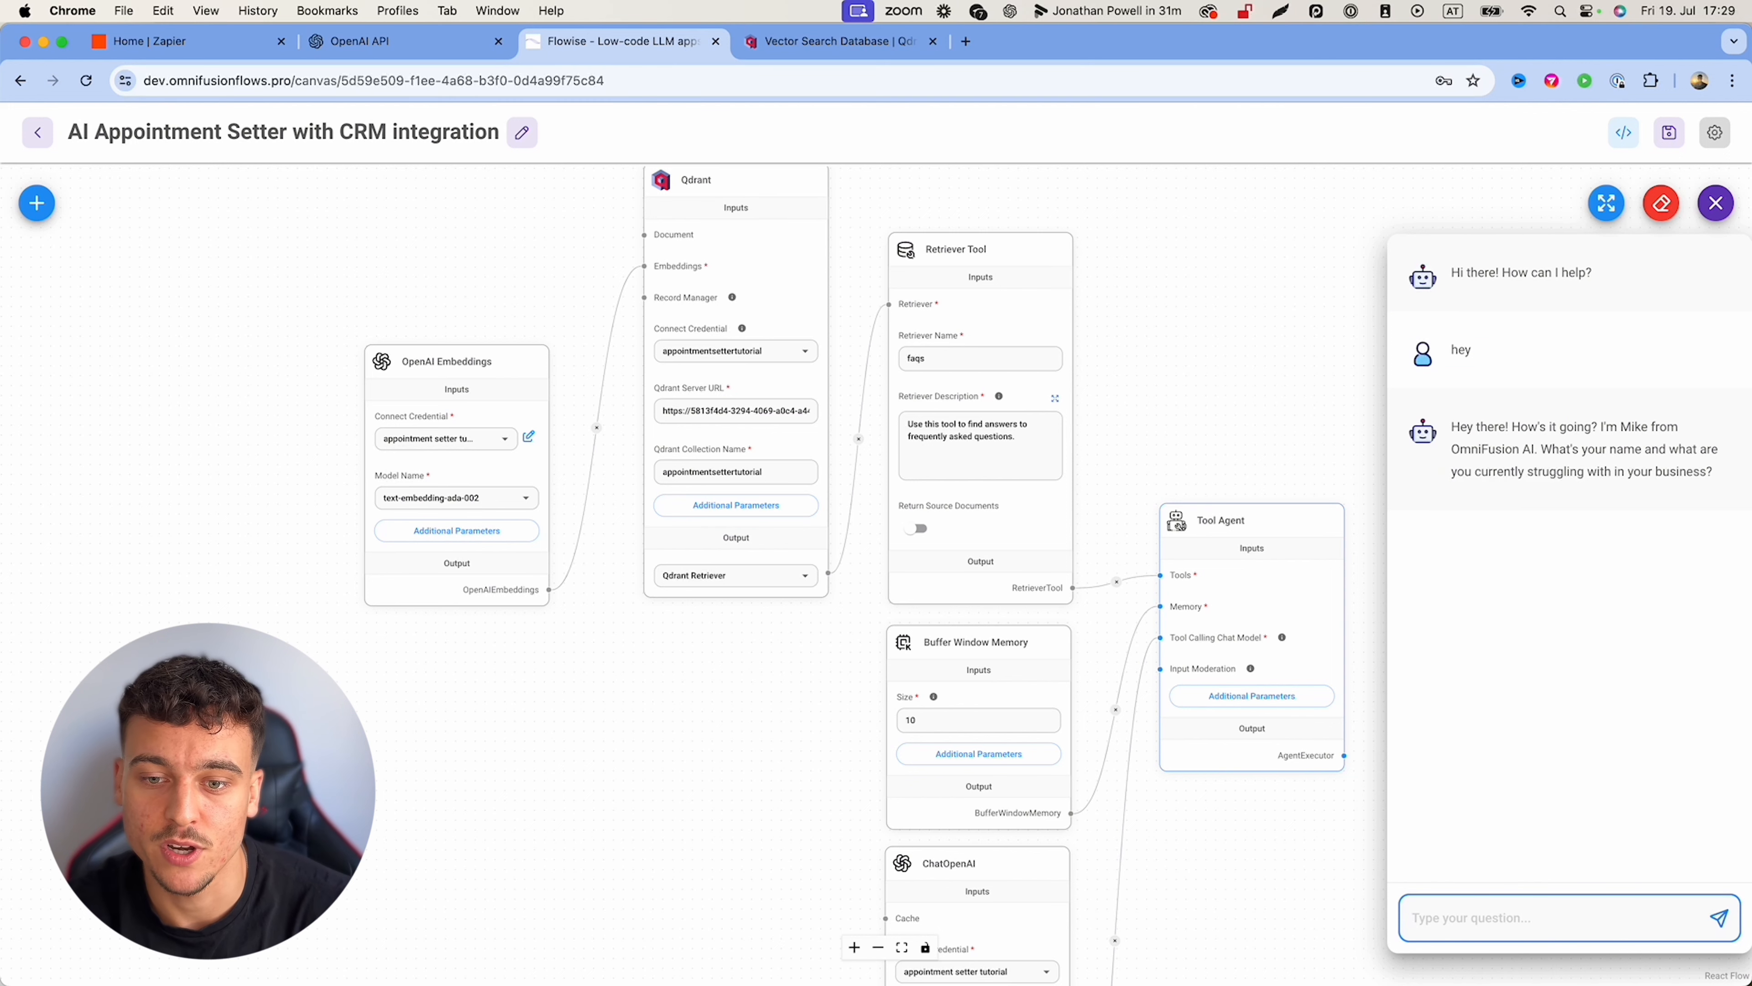
type("Emil, I'm struggling with setting appointme")
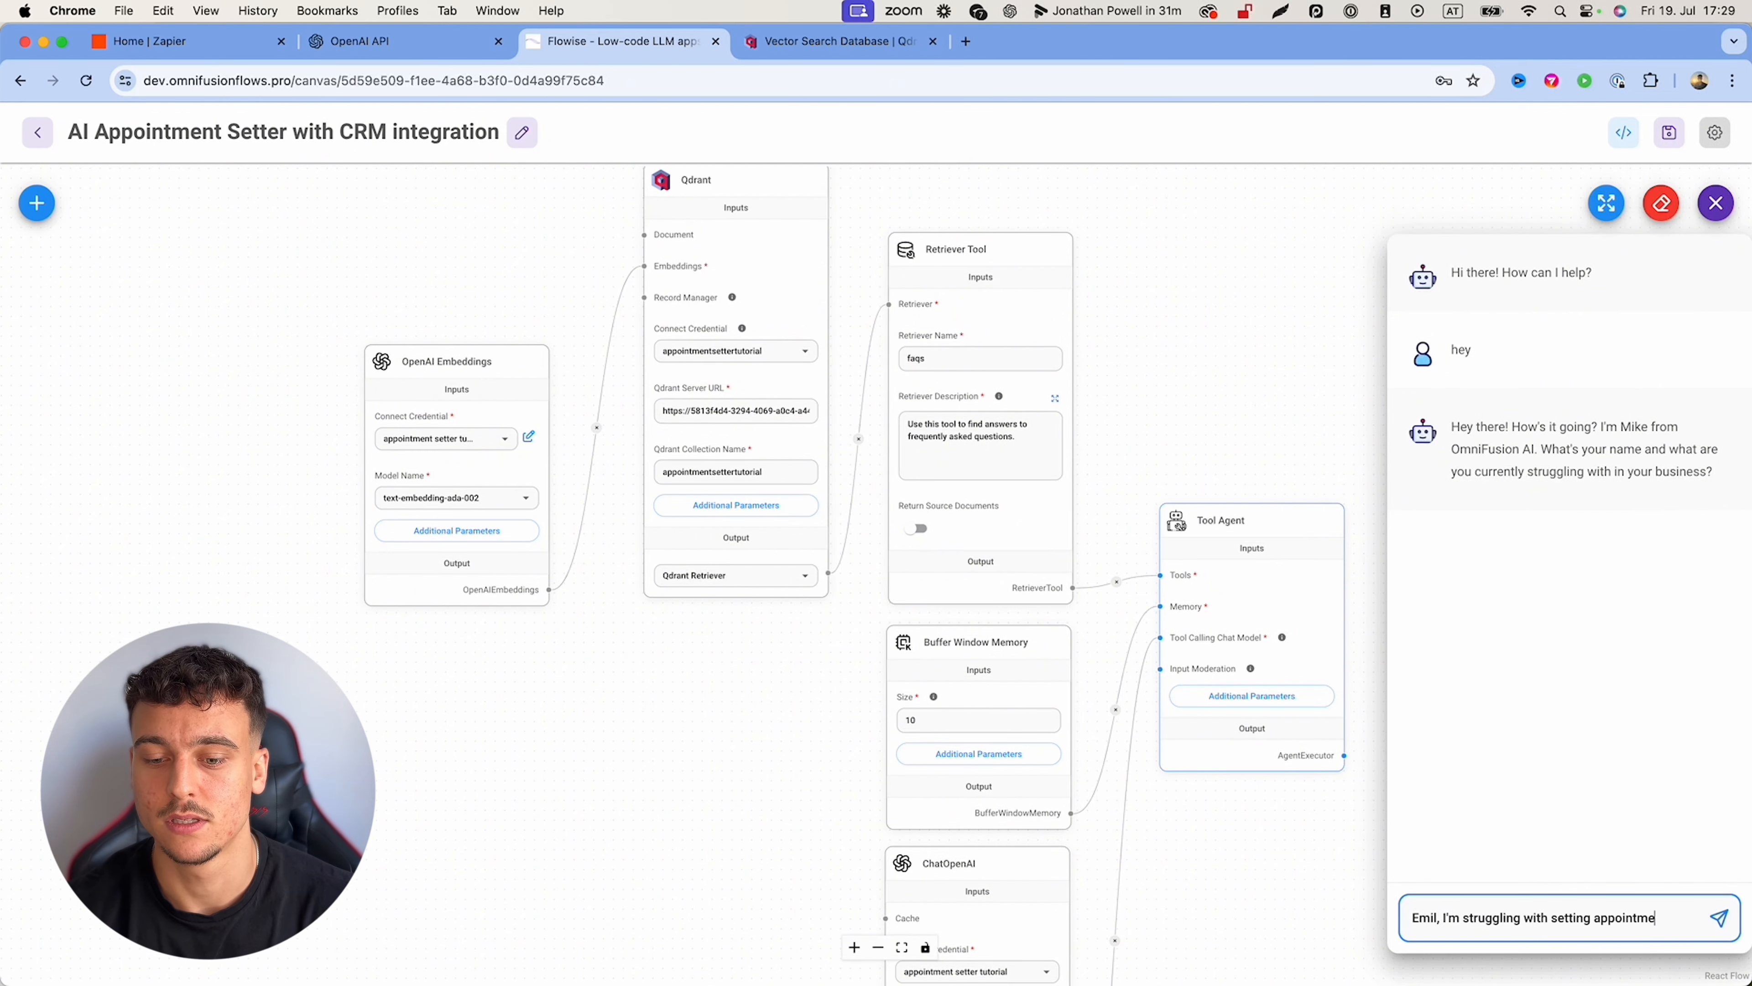
type("nts at scale")
key("Return")
Step: Review the agent's scripted reply, then clear the test chat history
left_click_drag(1447, 652, 1629, 739)
left_click(1398, 905)
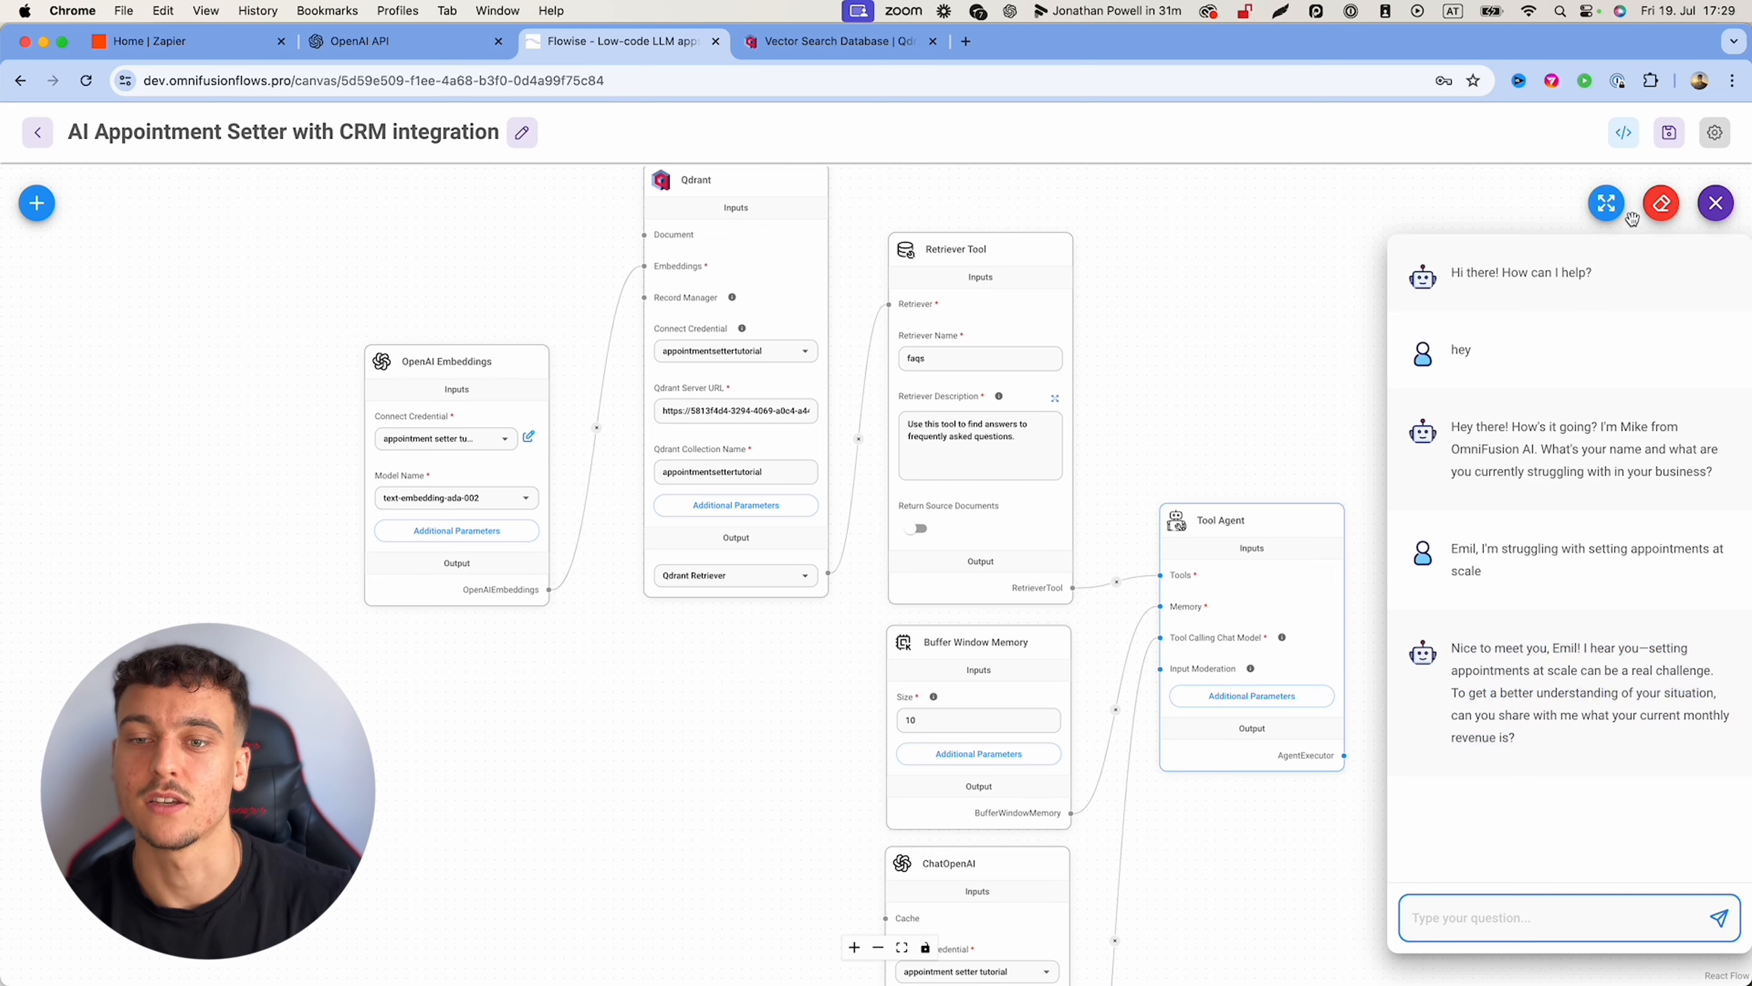
left_click(1661, 203)
left_click(1042, 587)
left_click_drag(1284, 380, 1431, 489)
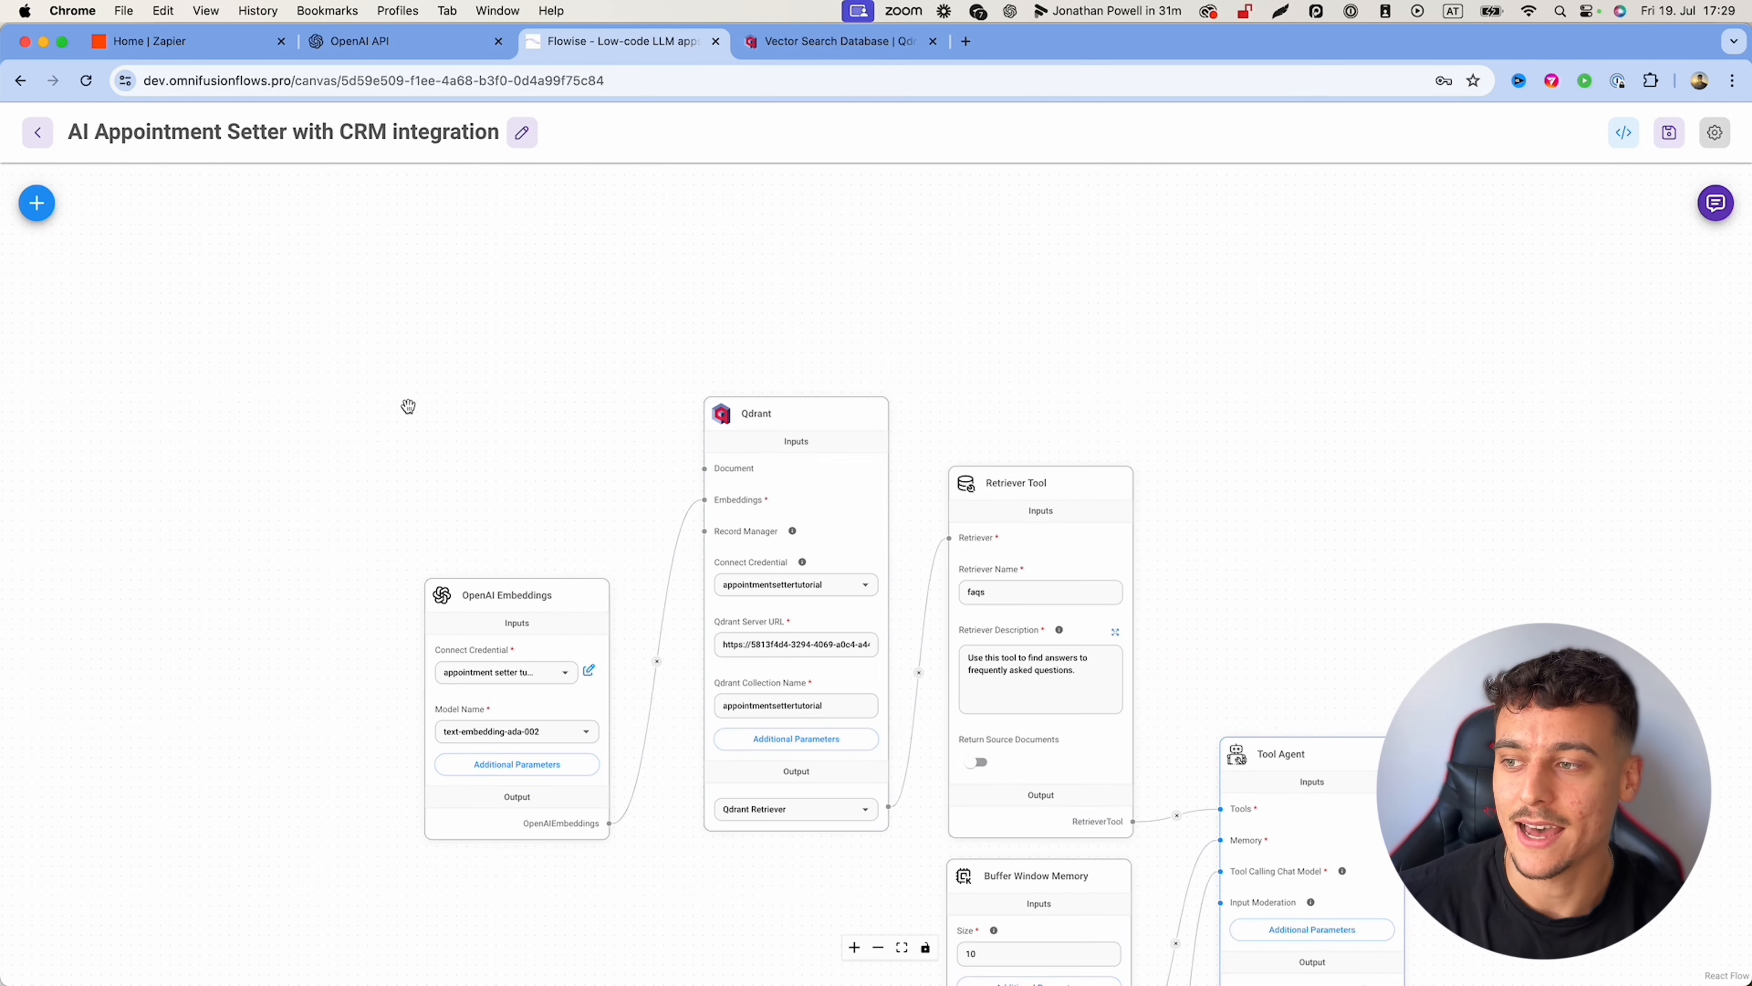
Step: Add a Docx File loader and connect it to Qdrant's Document input
left_click_drag(407, 403, 533, 396)
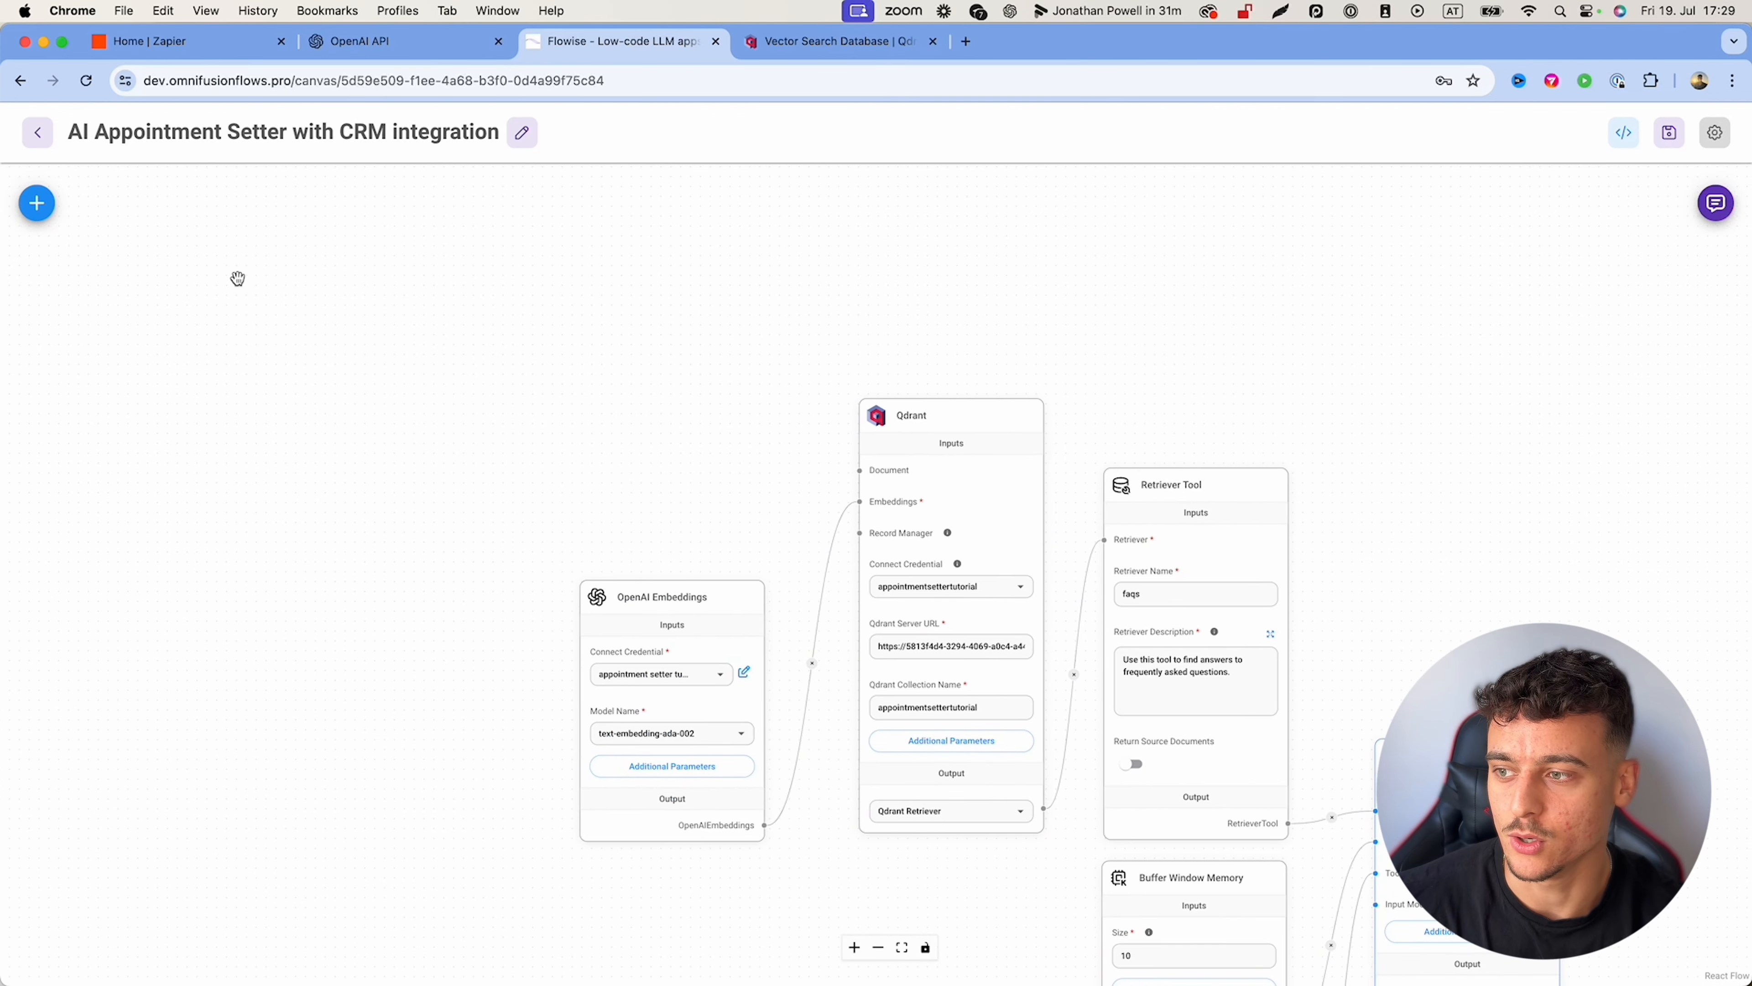
left_click(39, 208)
double_click(111, 309)
type("docs")
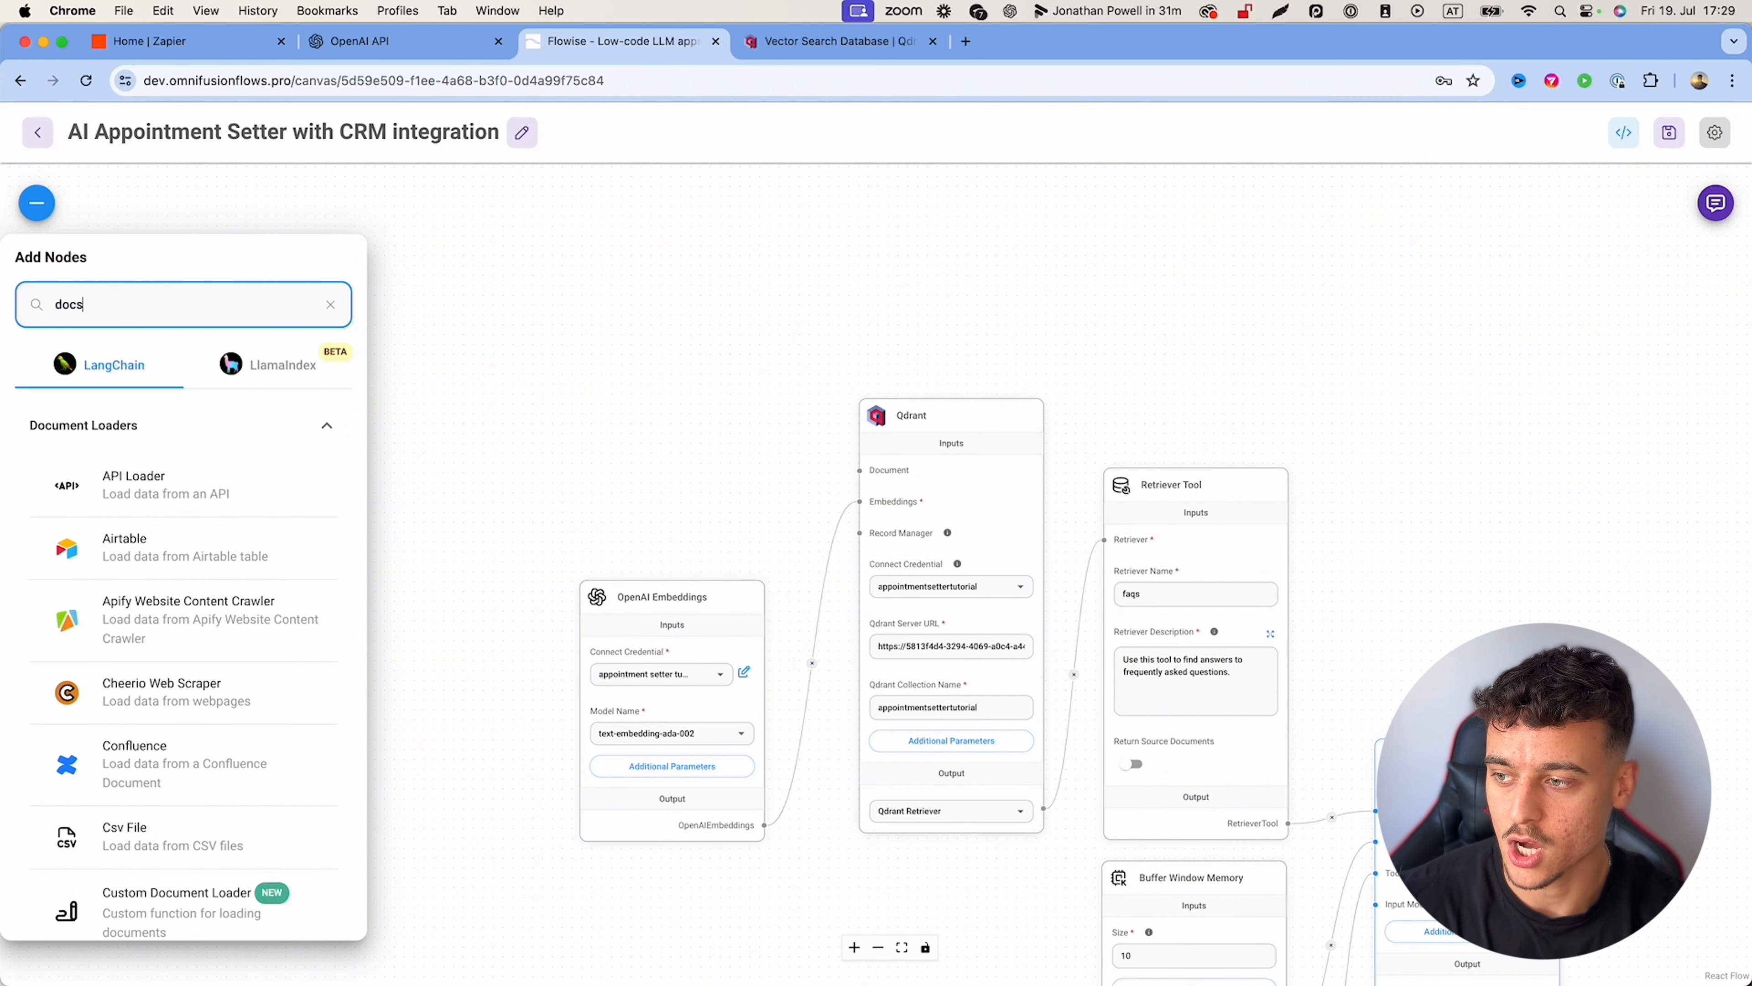
type("x")
left_click_drag(92, 486, 668, 318)
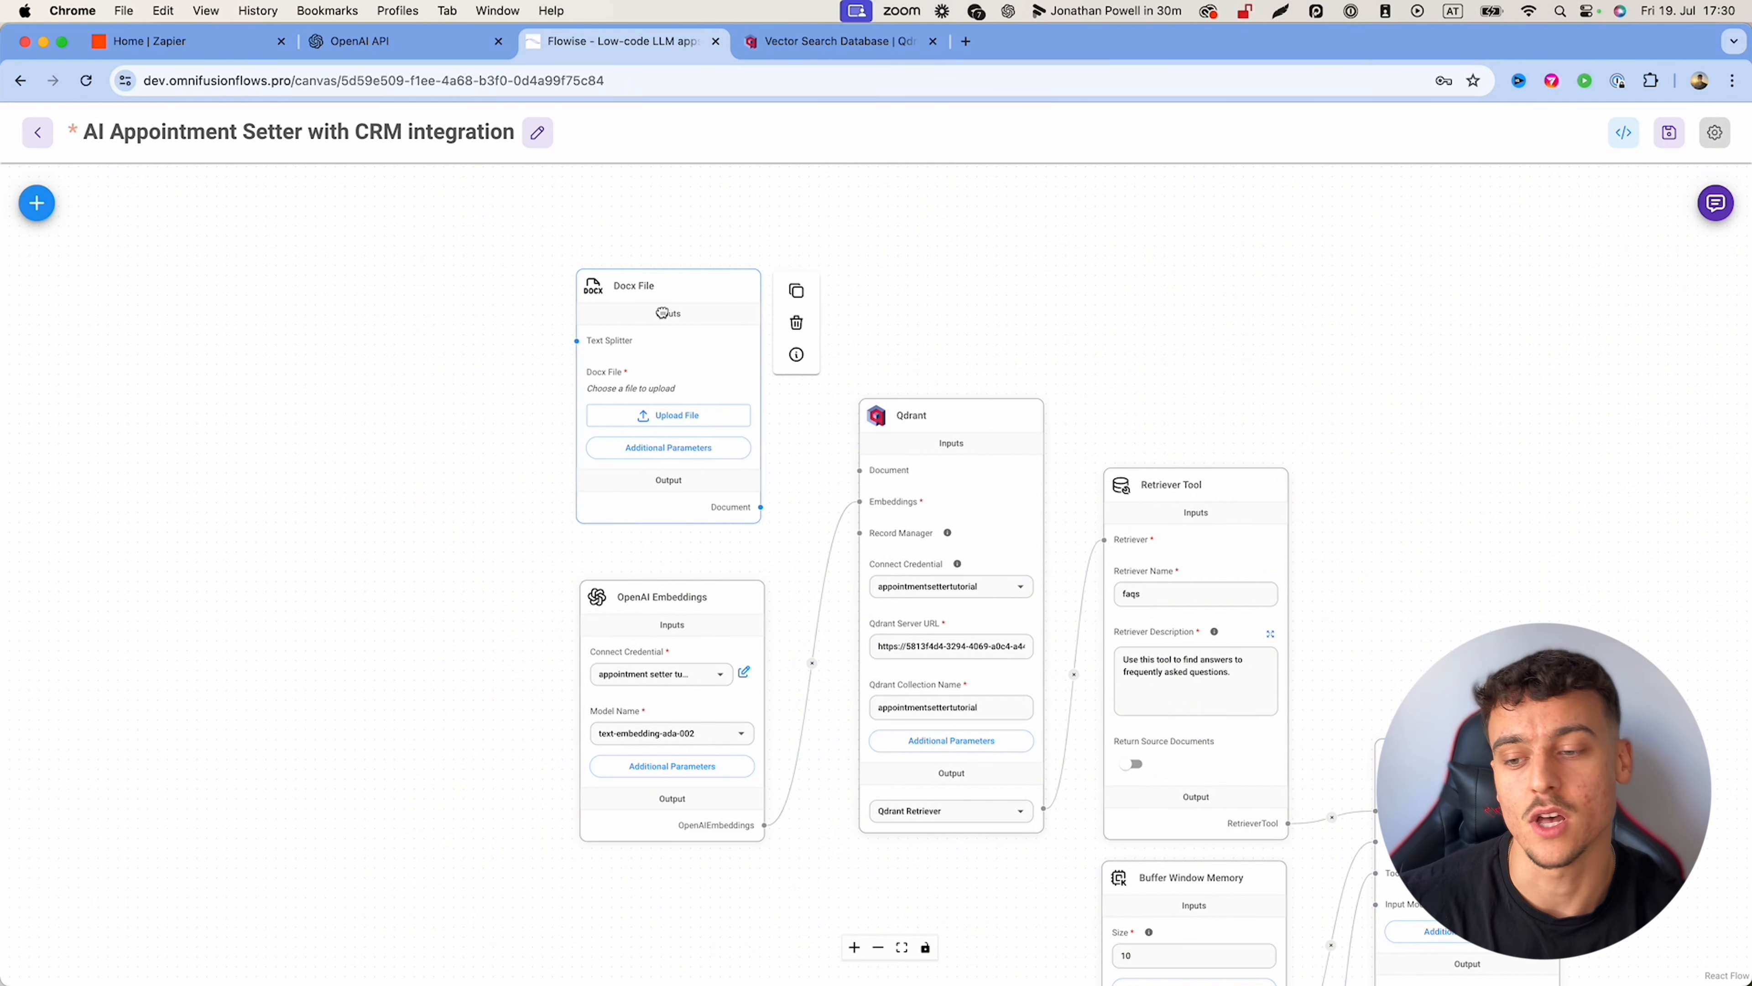
left_click_drag(767, 512, 850, 465)
left_click_drag(644, 305, 642, 324)
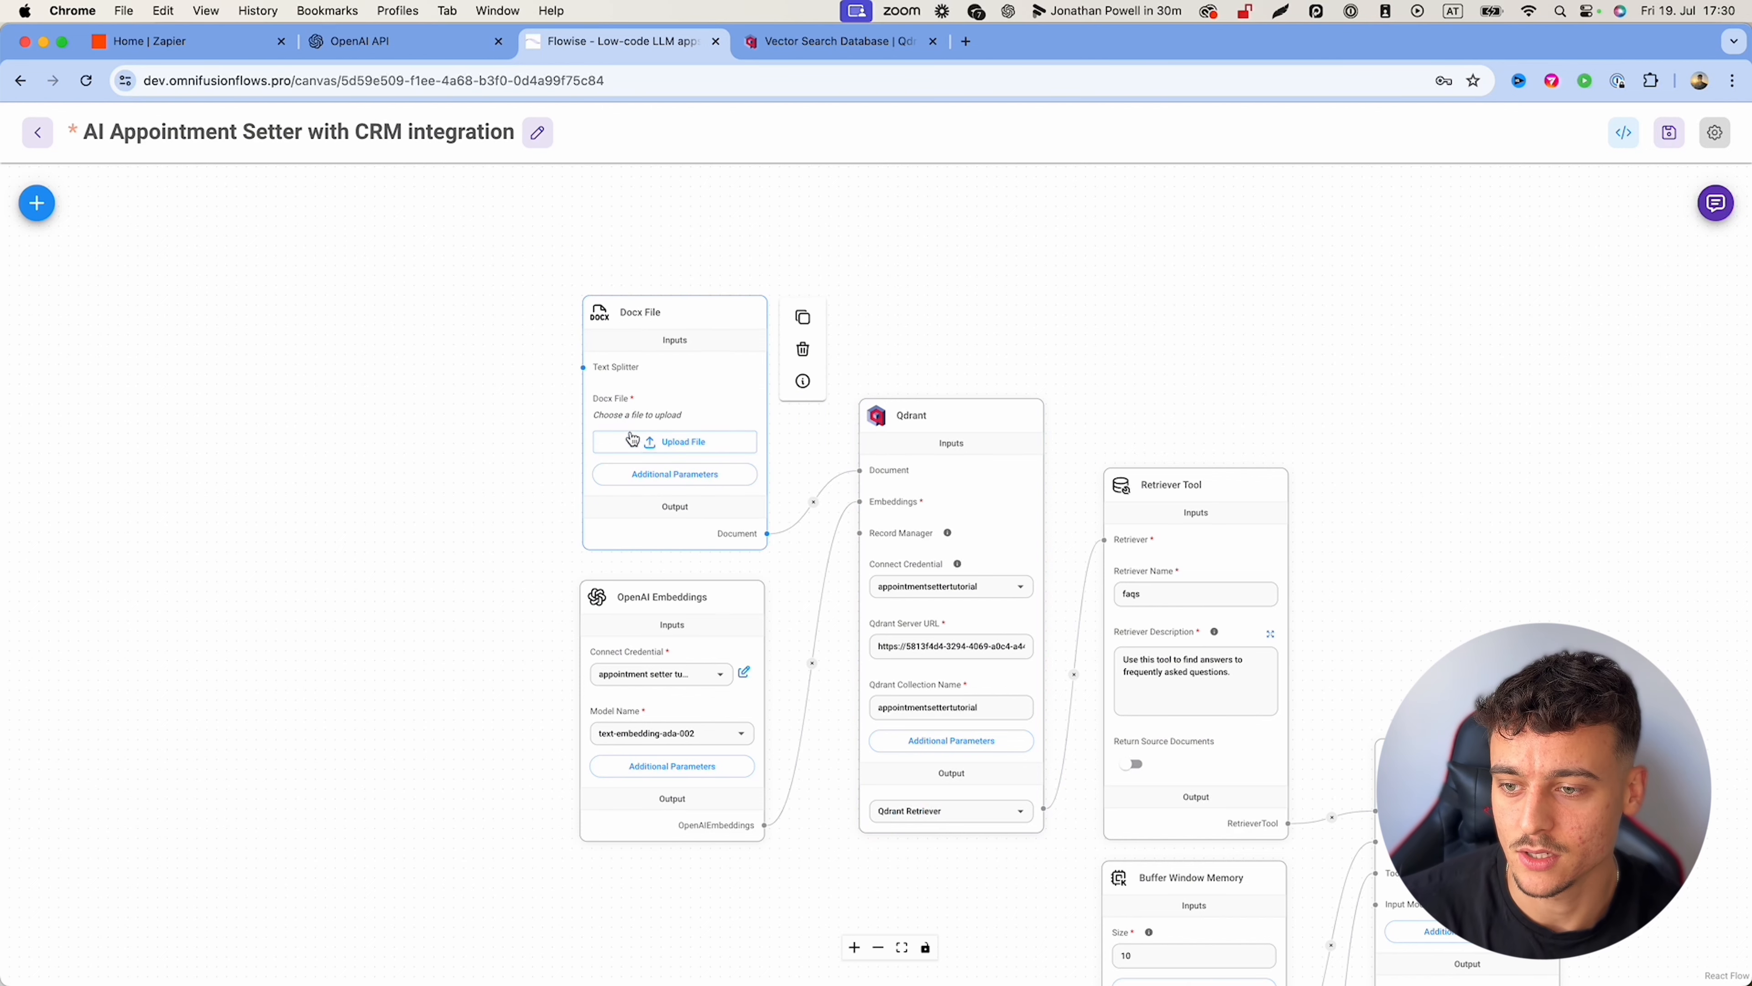
Step: Add a Recursive Character Text Splitter and connect it to the Docx File's Text Splitter input
left_click(36, 203)
double_click(133, 302)
type("te")
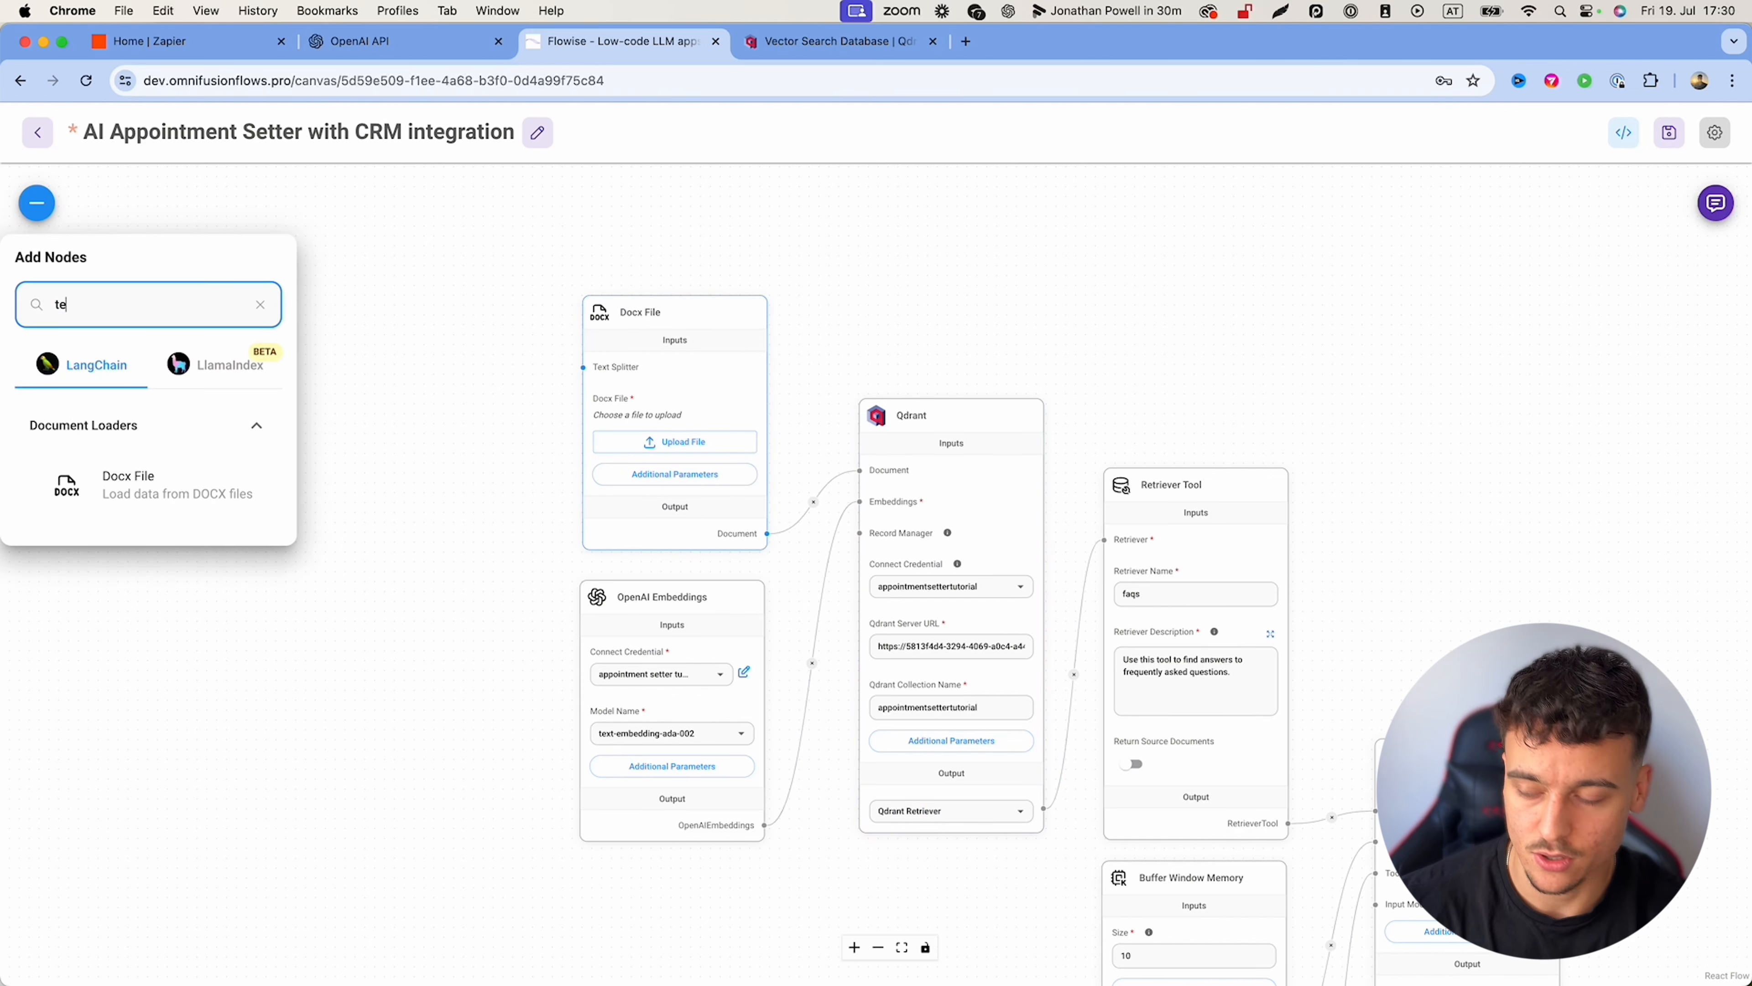
type("xt split")
scroll(172, 664, "down", 2)
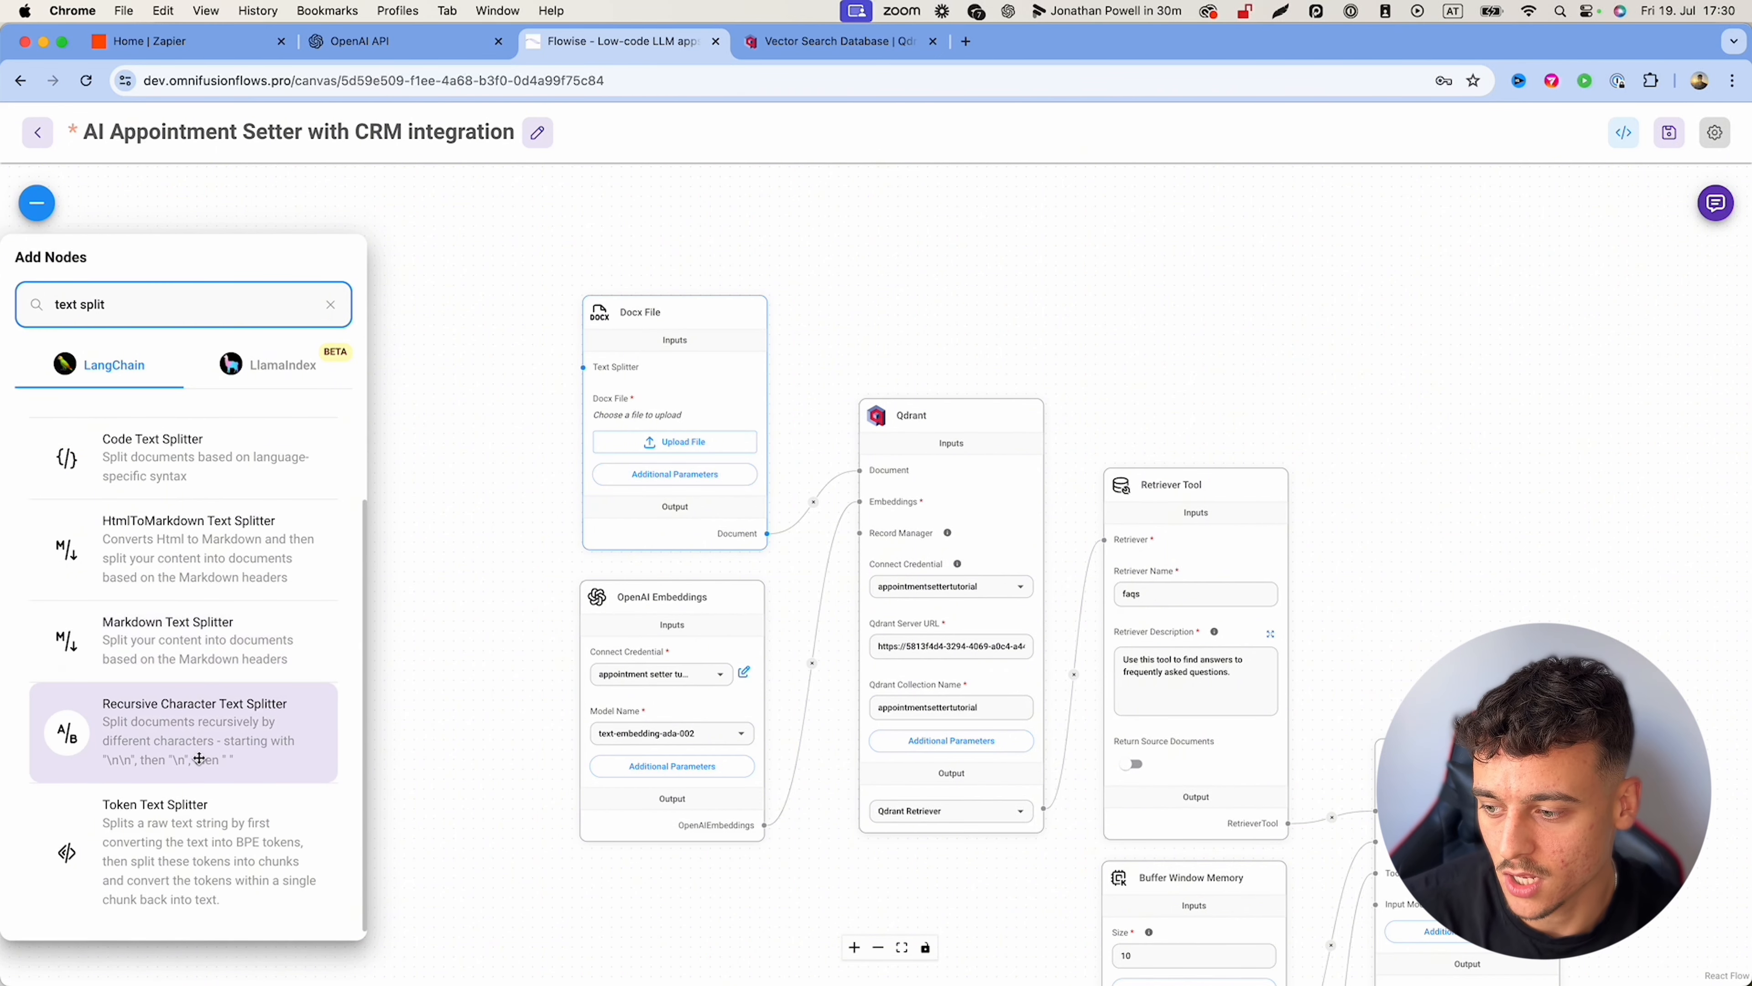
scroll(188, 711, "down", 1)
left_click_drag(189, 713, 439, 327)
left_click_drag(539, 538, 584, 366)
Step: Set the splitter's chunk size to 1500 and chunk overlap to 20, then save the chatflow
double_click(392, 384)
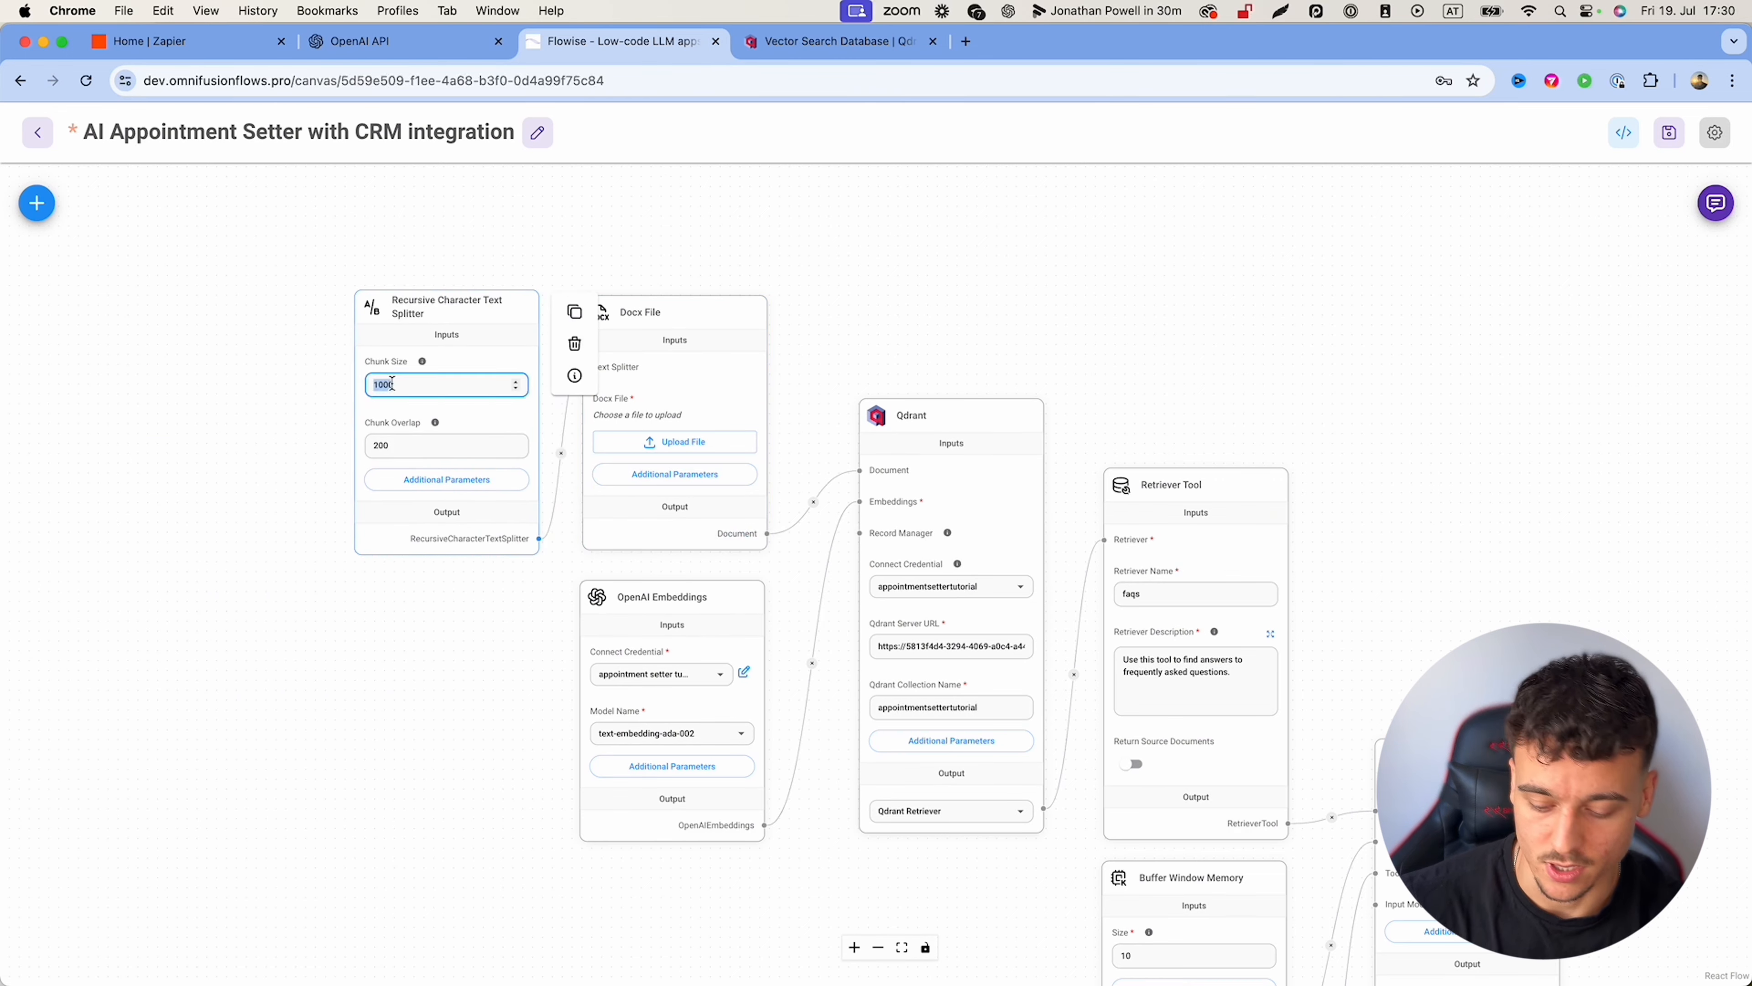
left_click(391, 447)
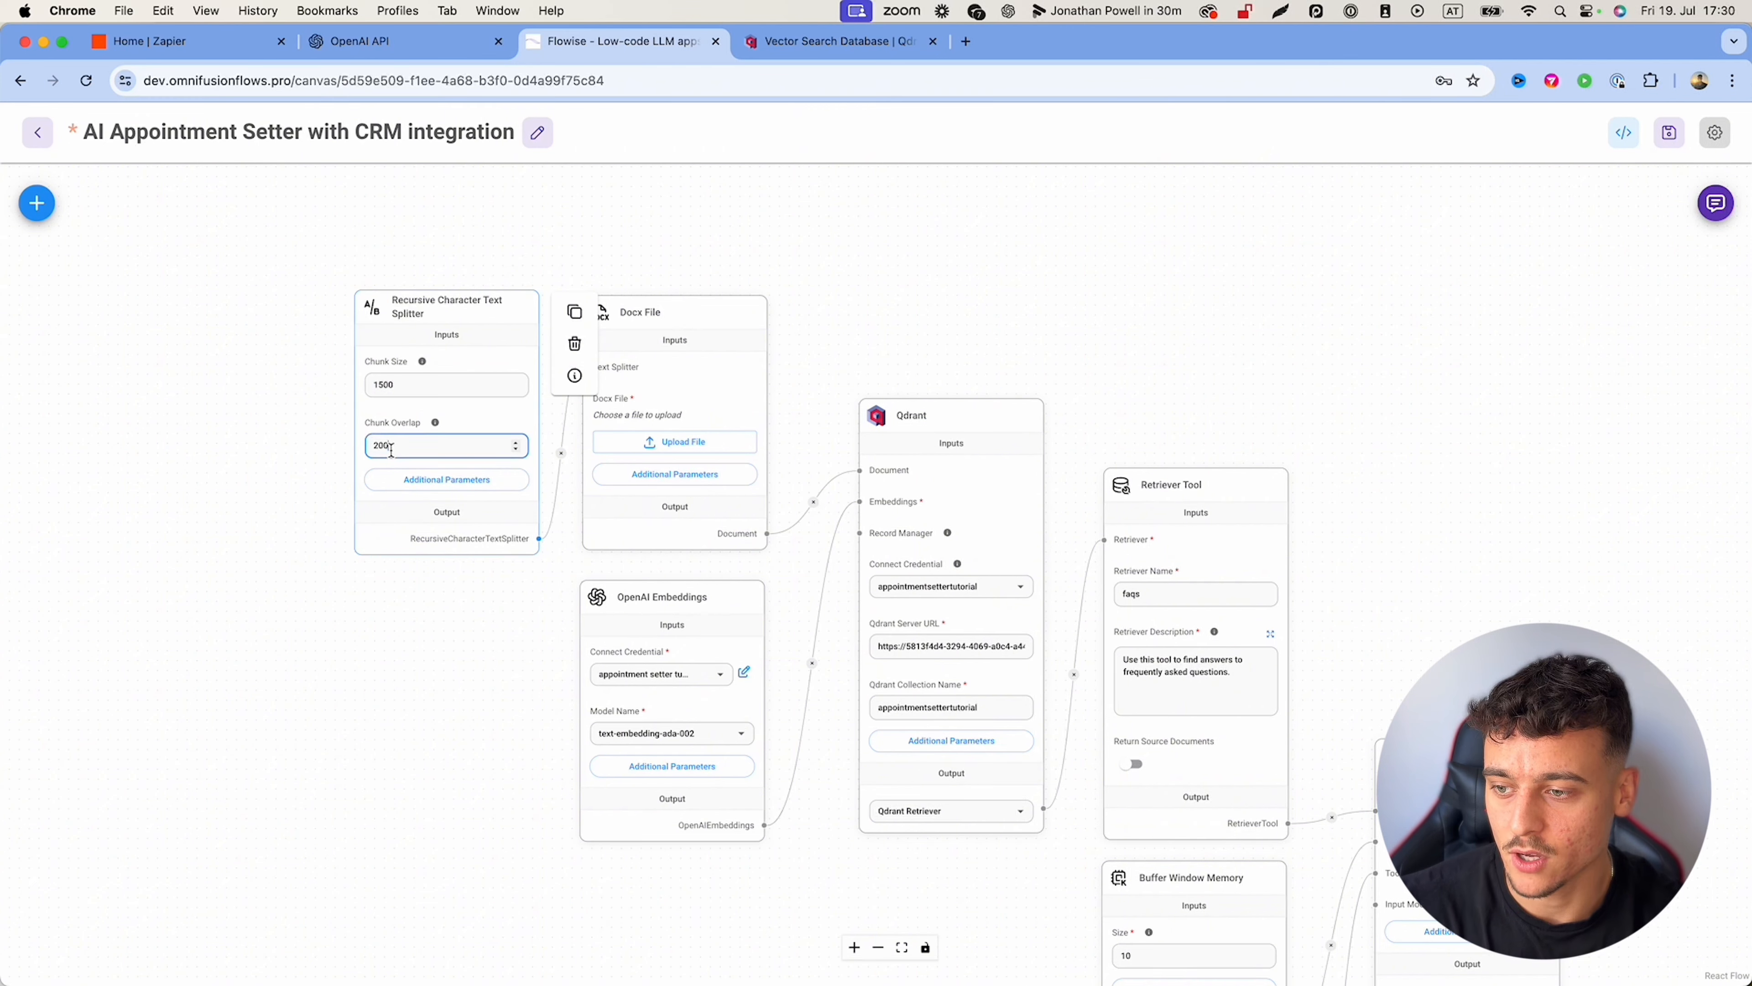
type("20")
left_click(233, 453)
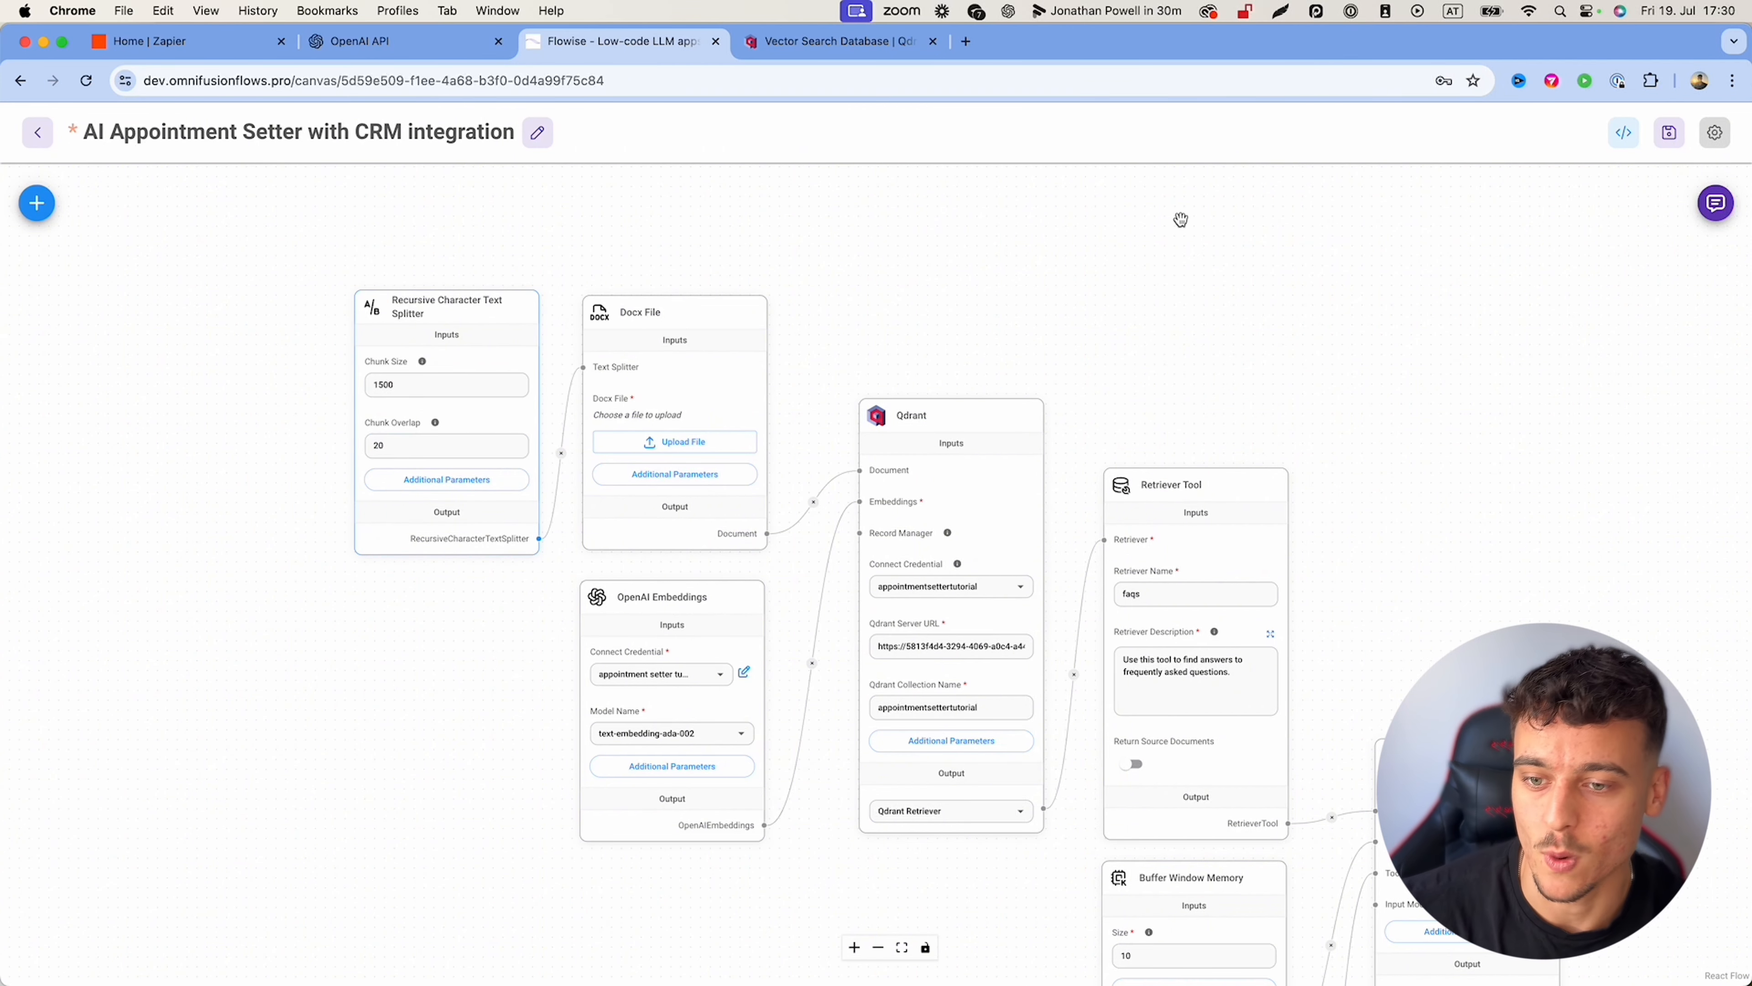
left_click_drag(1181, 221, 1115, 218)
left_click(1670, 134)
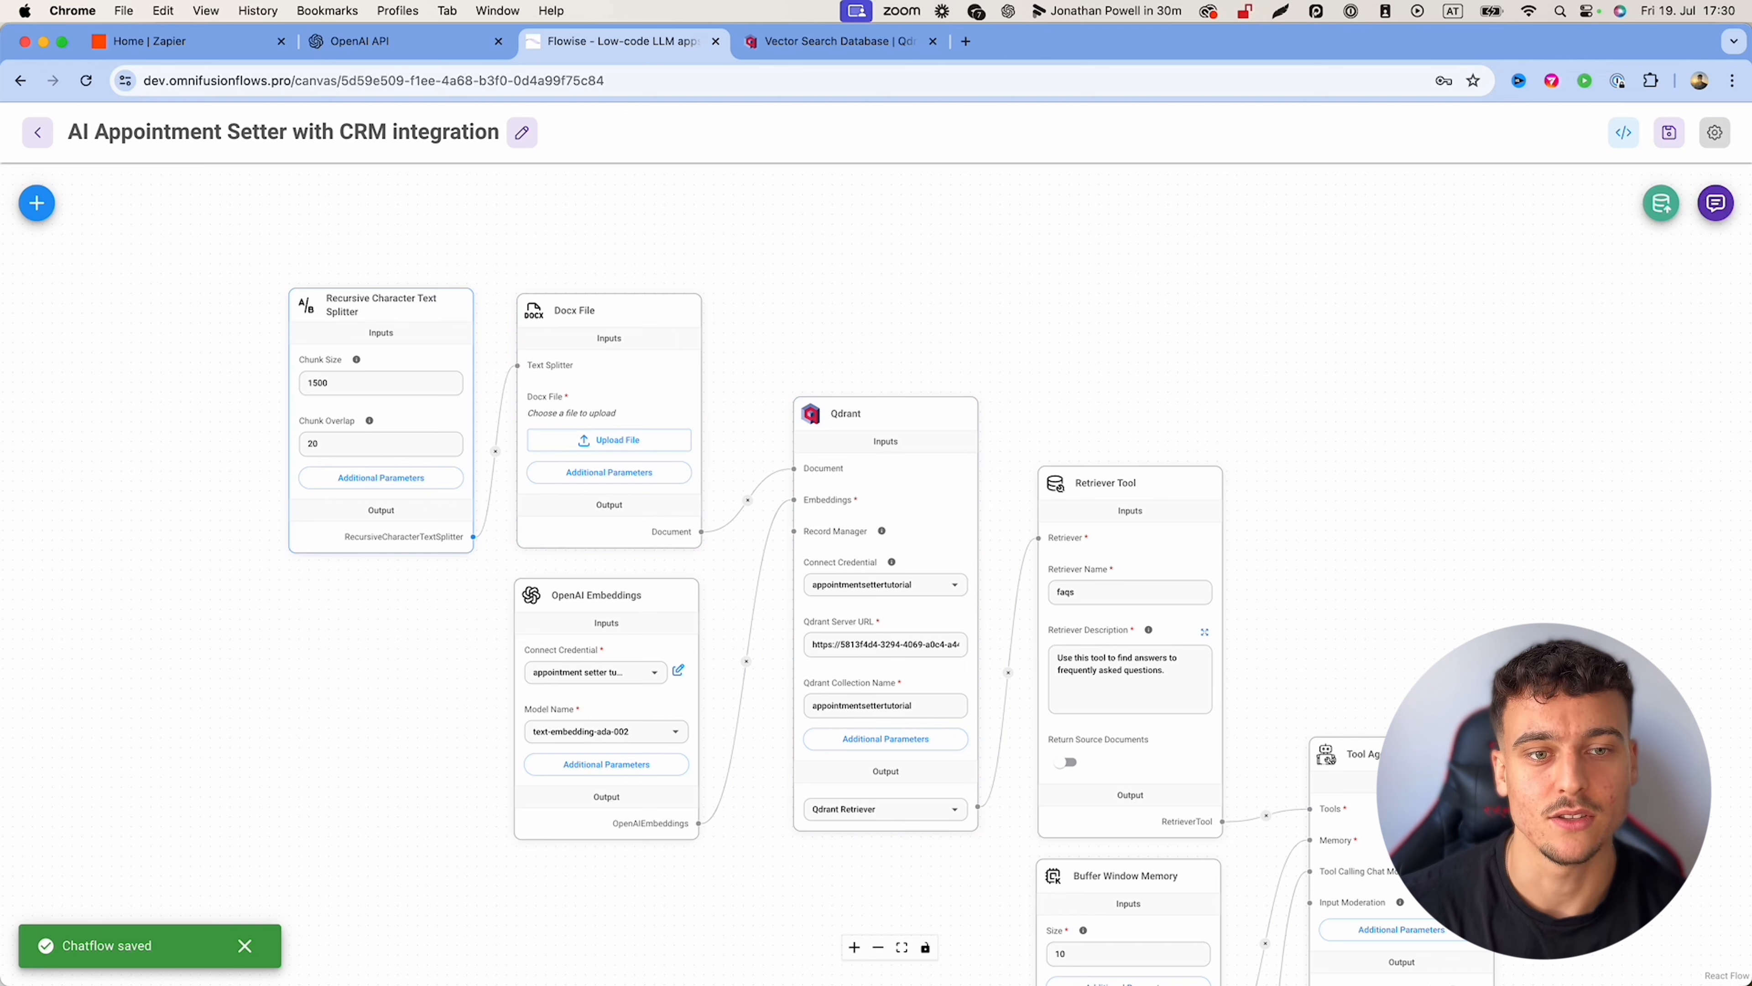
Step: Load OmniFusion_AI_KnowledgeBase.docx into the Docx File node
left_click(595, 441)
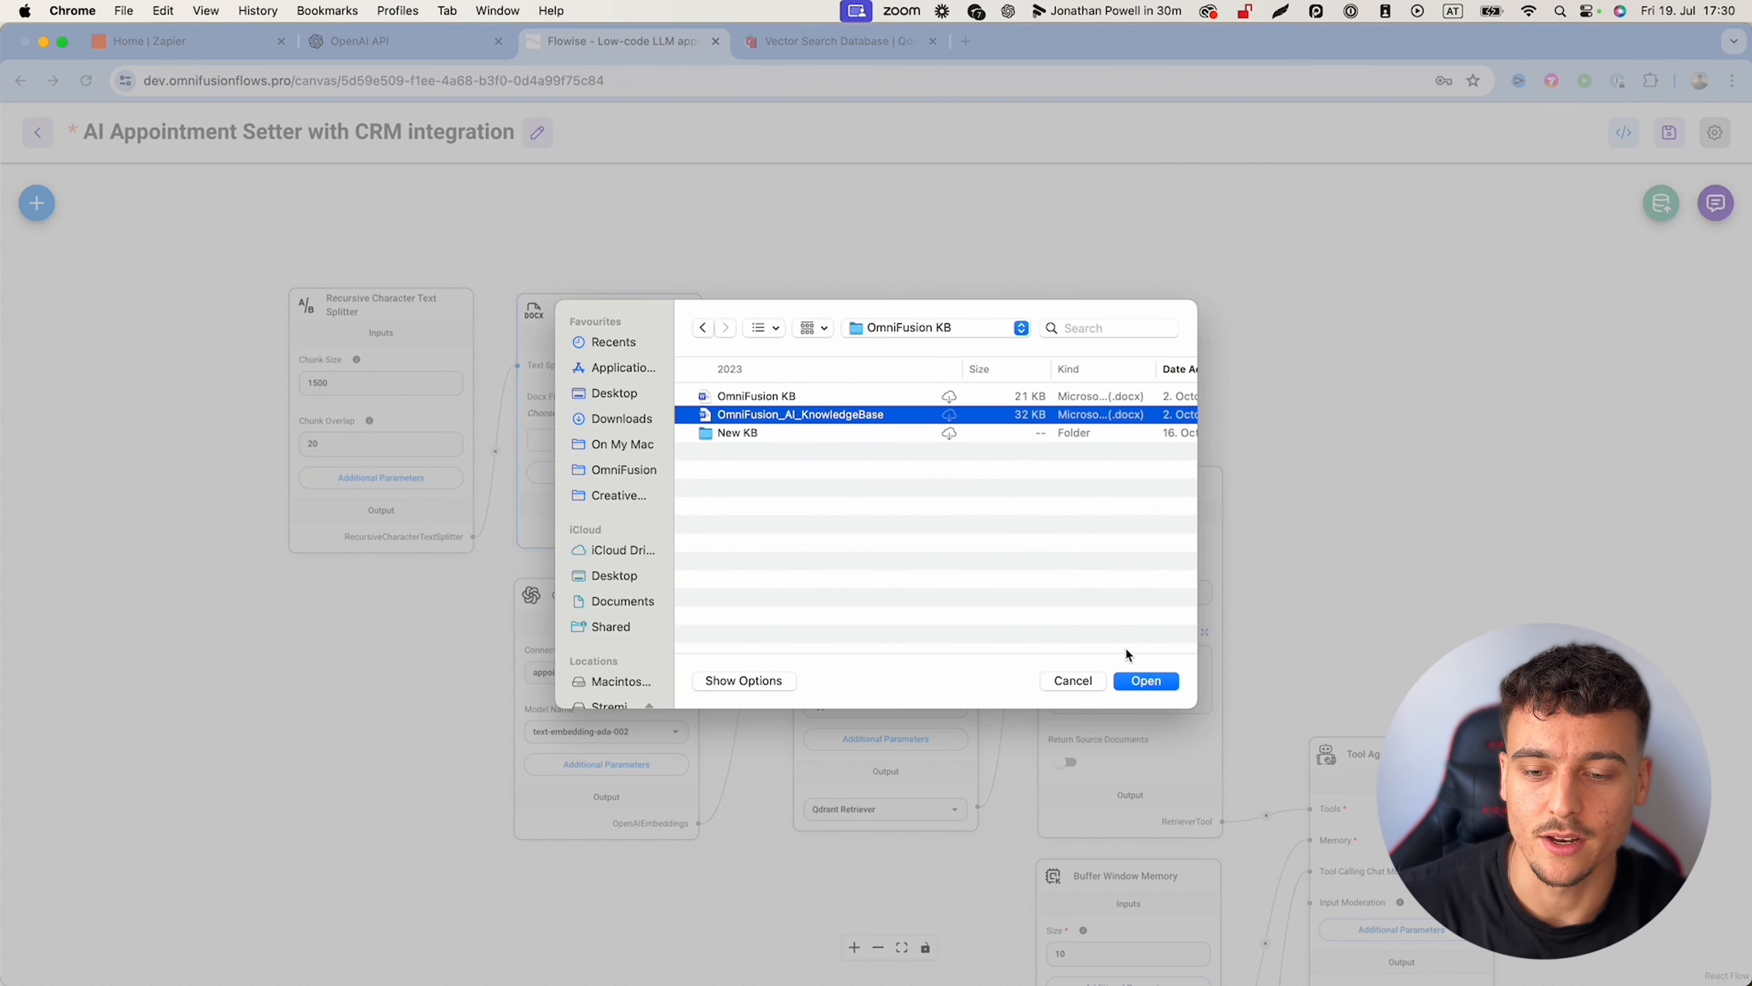
left_click(1145, 680)
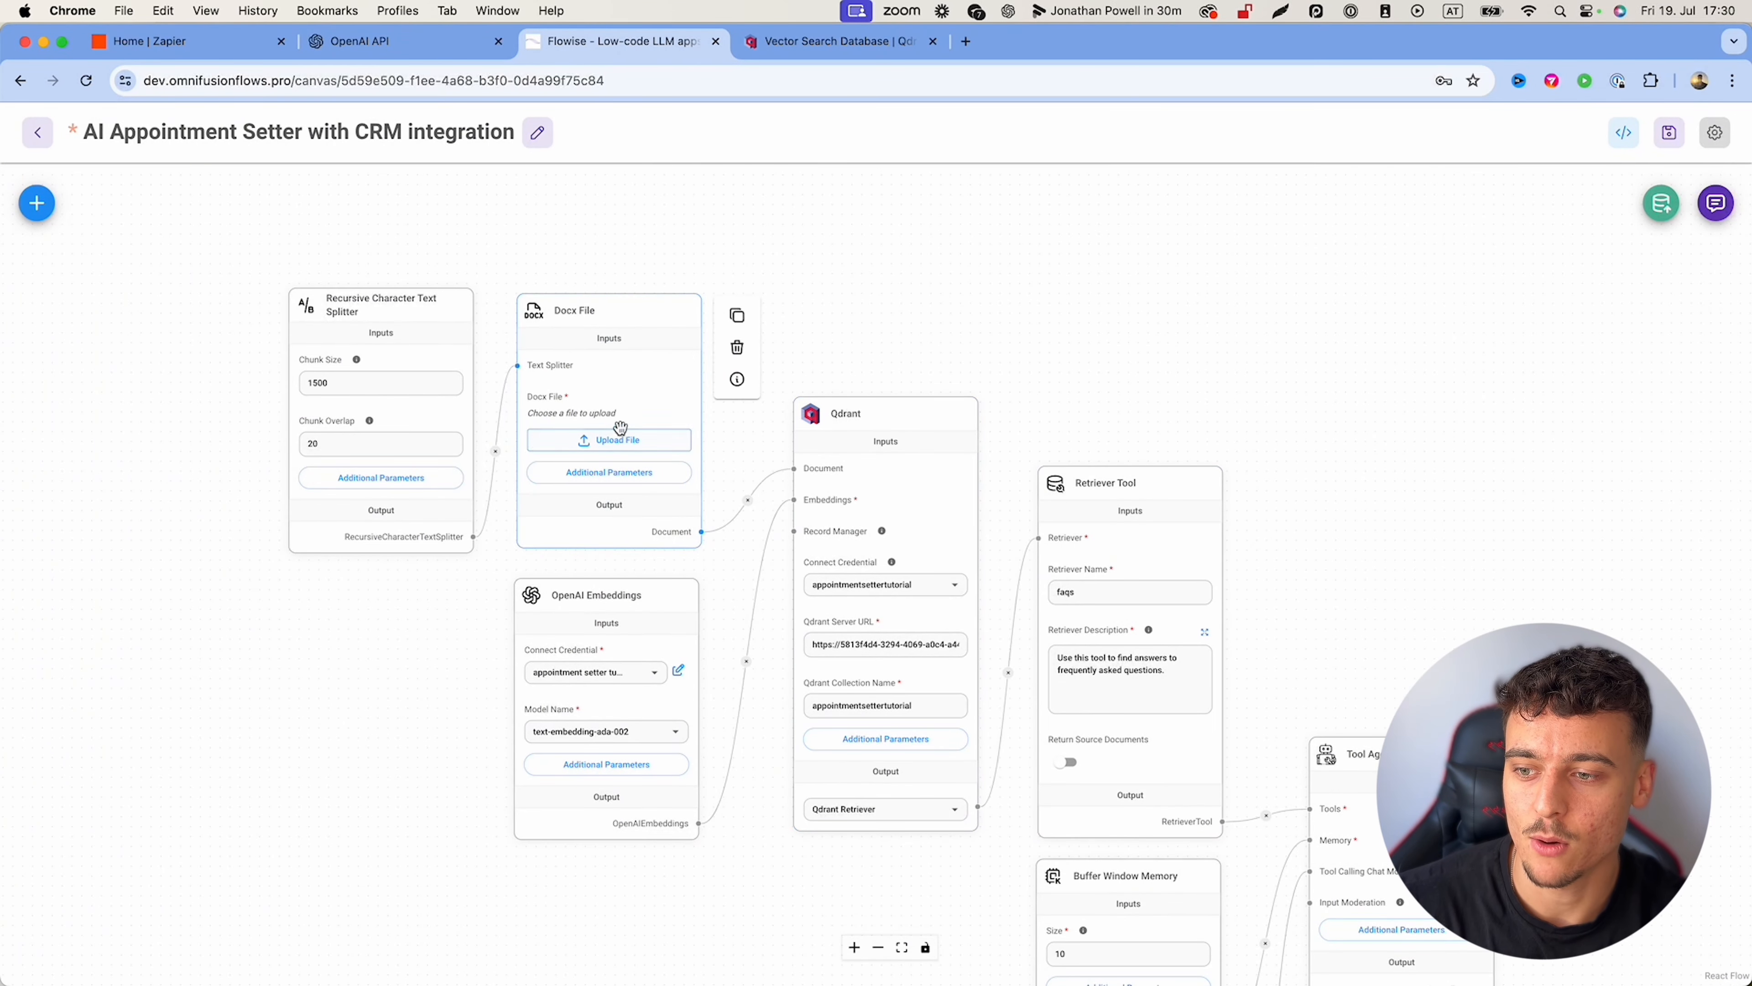
left_click_drag(924, 330, 1055, 329)
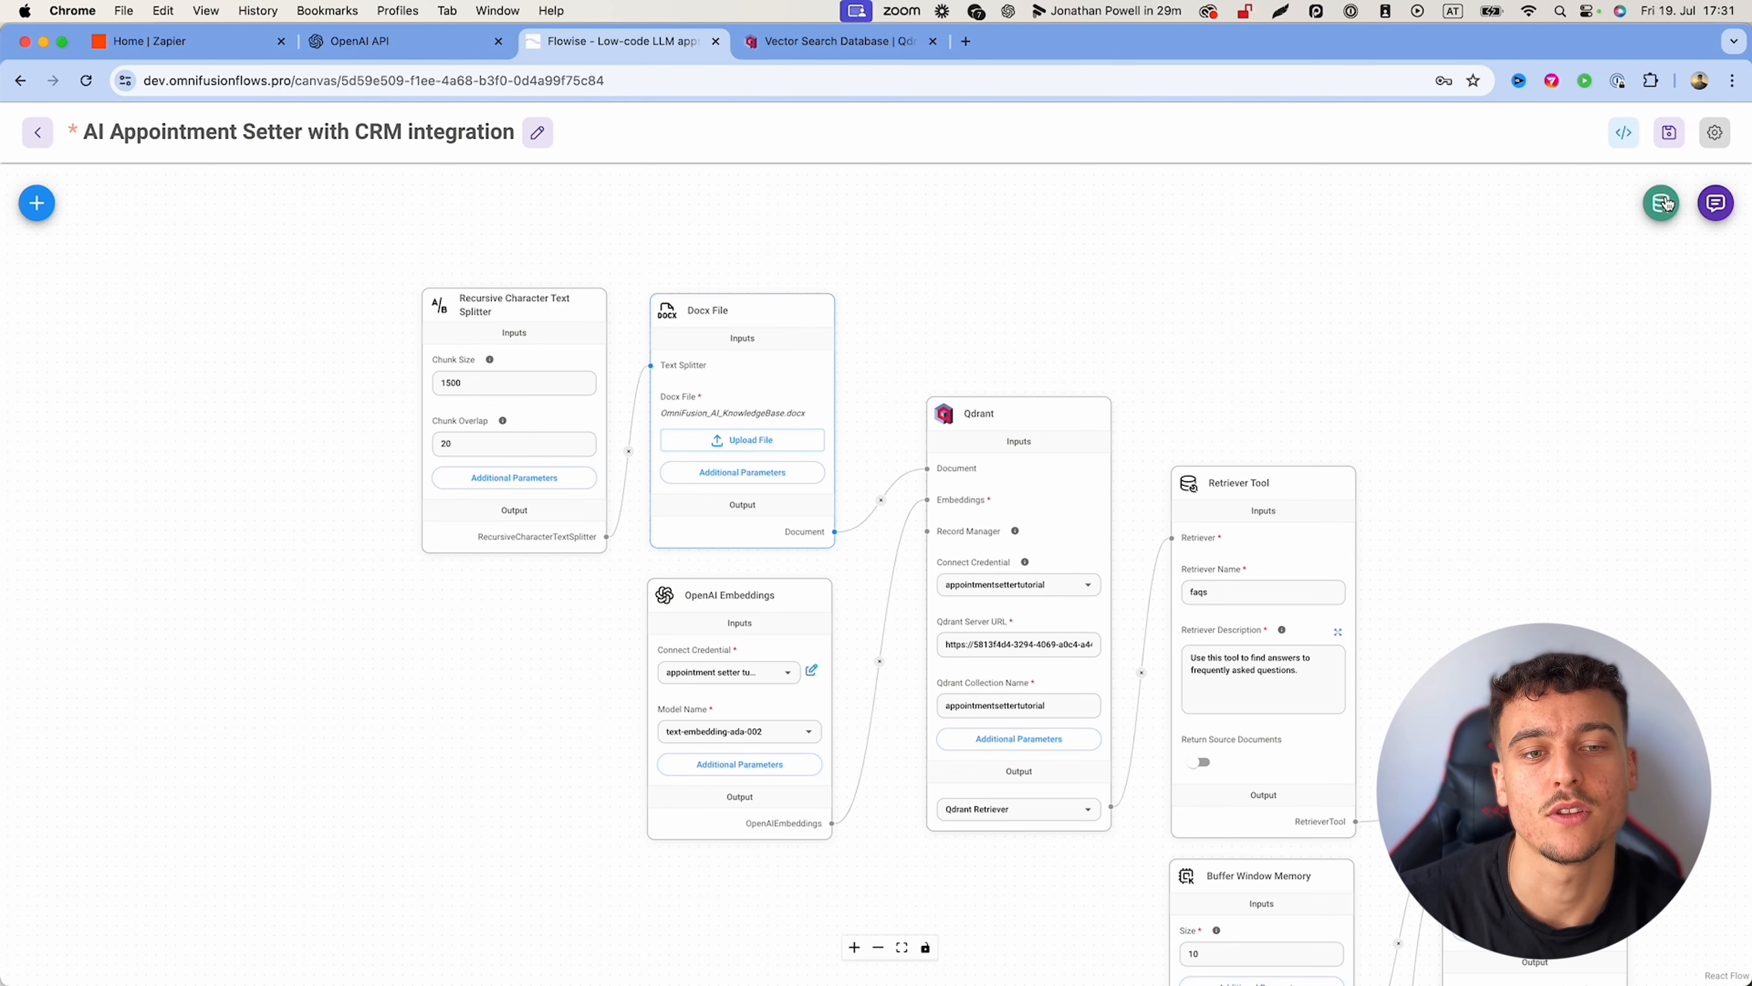
Step: Upsert the document's 7 chunks into the Qdrant store and save the chatflow
left_click(1664, 202)
left_click(879, 706)
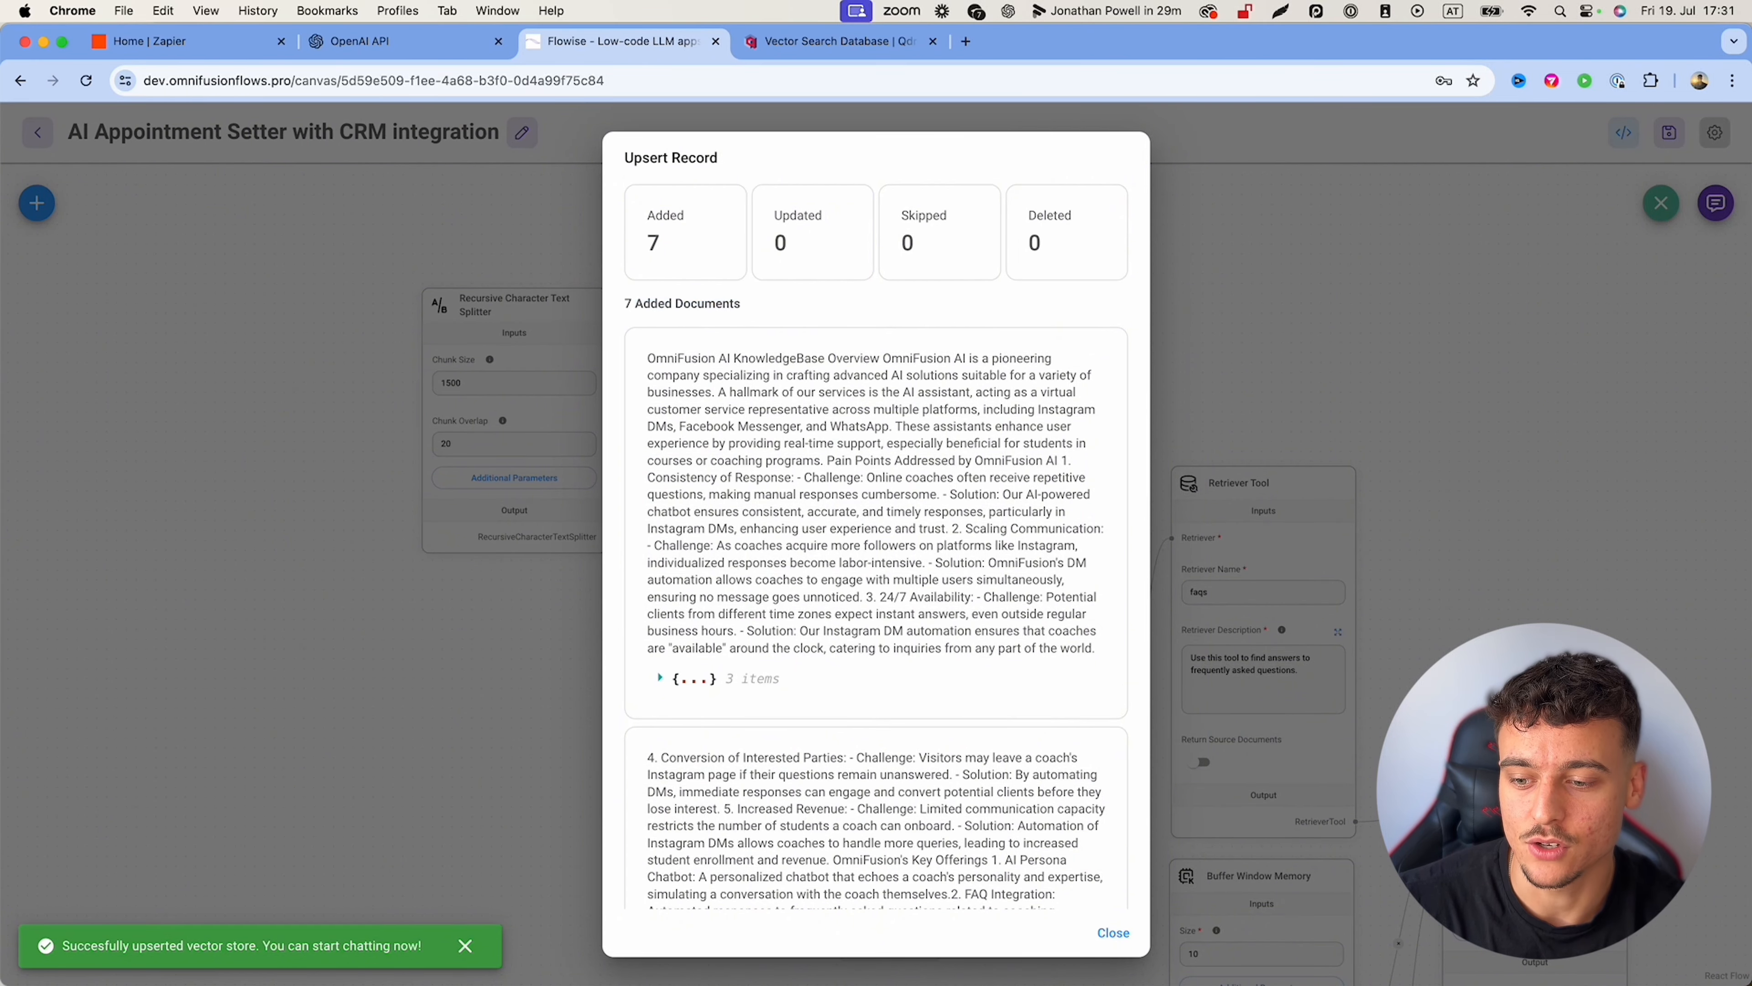
scroll(772, 301, "down", 10)
scroll(772, 302, "down", 15)
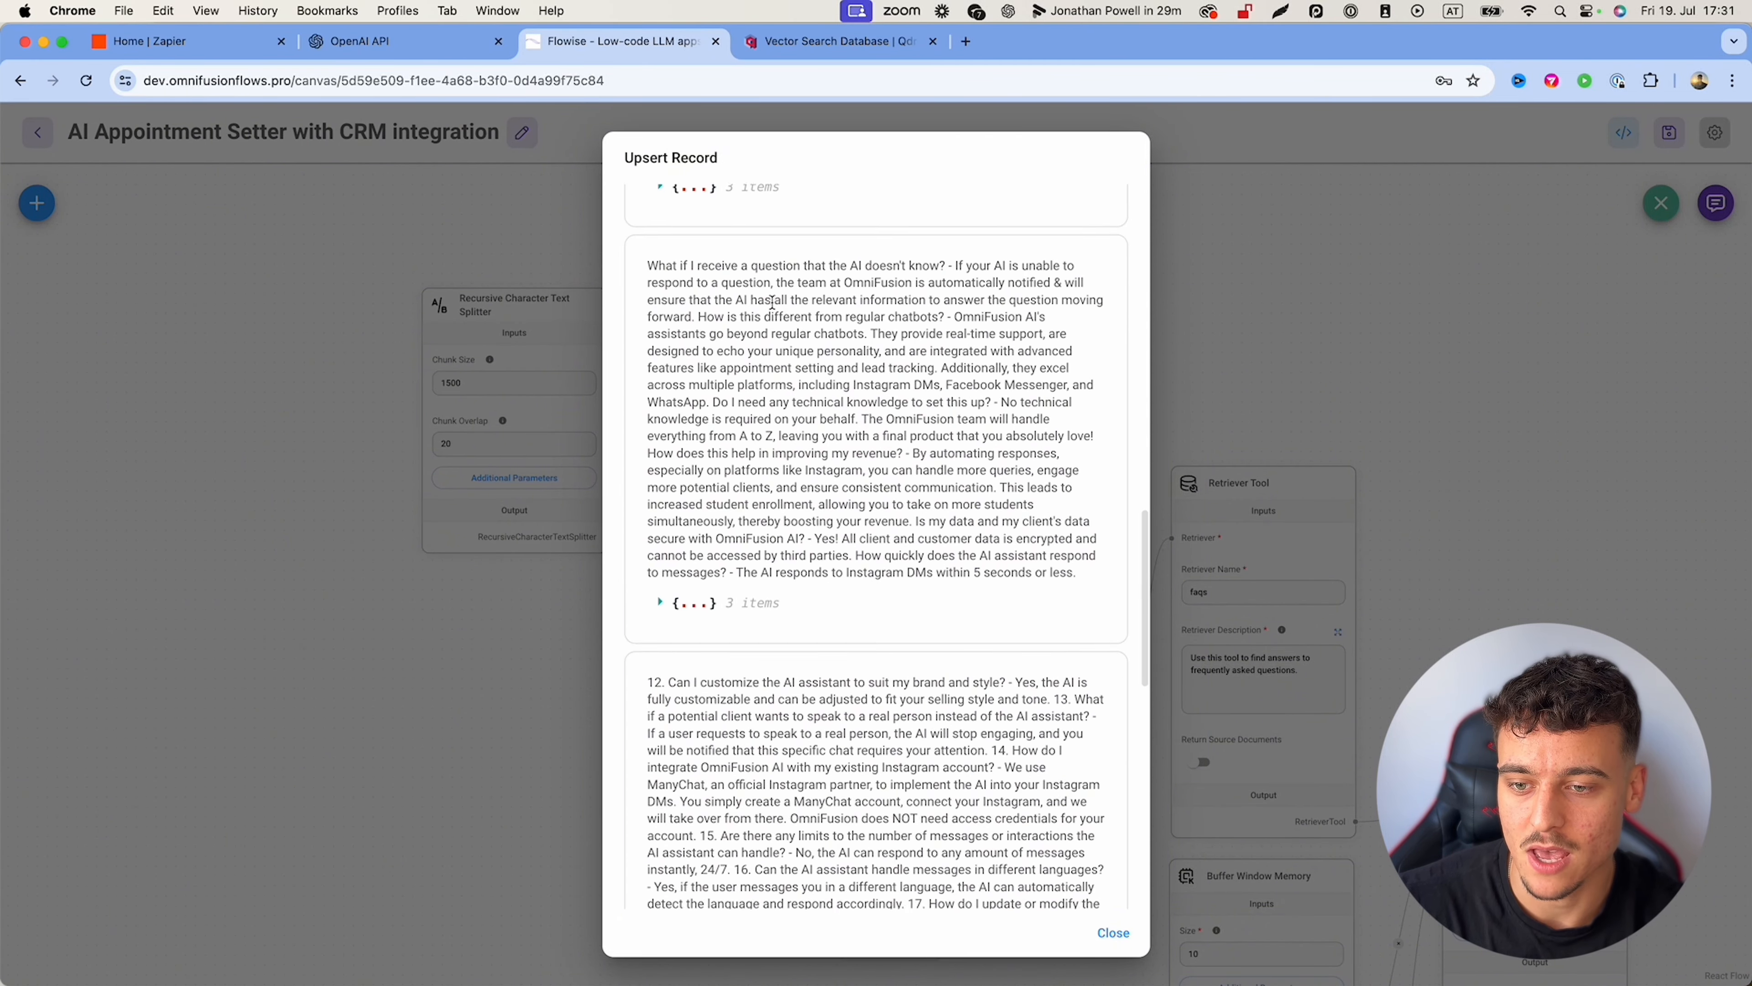
scroll(771, 301, "up", 20)
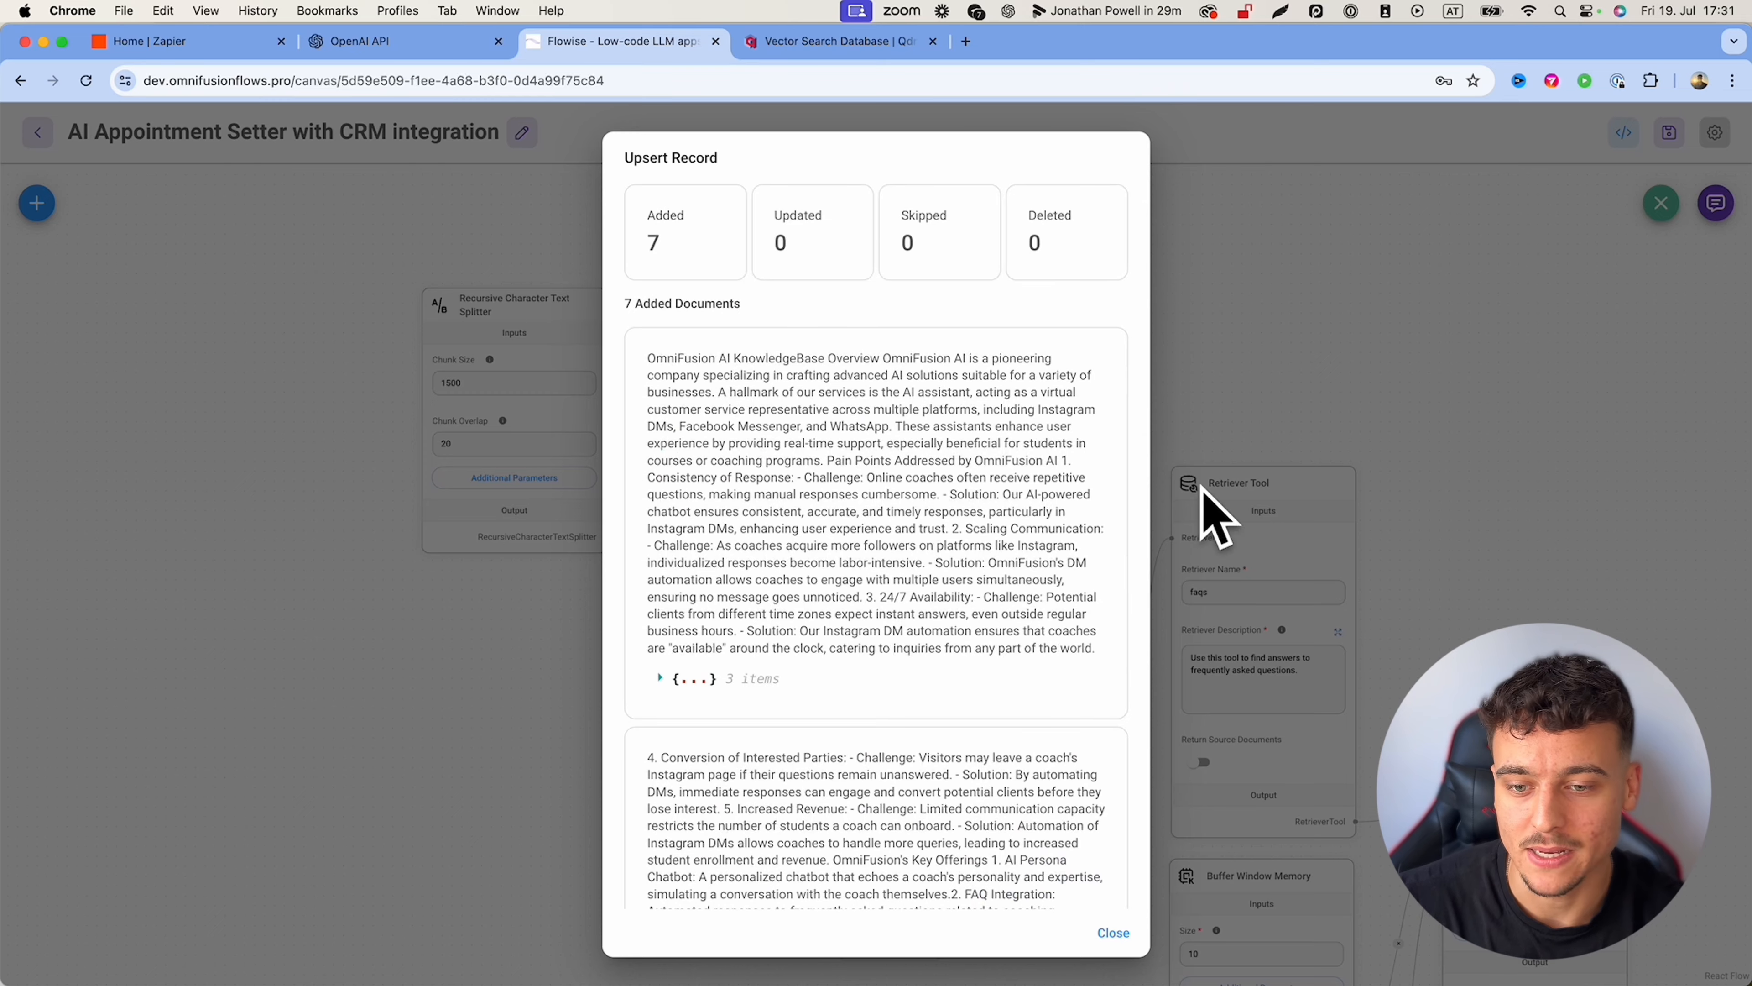
left_click(1250, 604)
scroll(1295, 332, "right", 4)
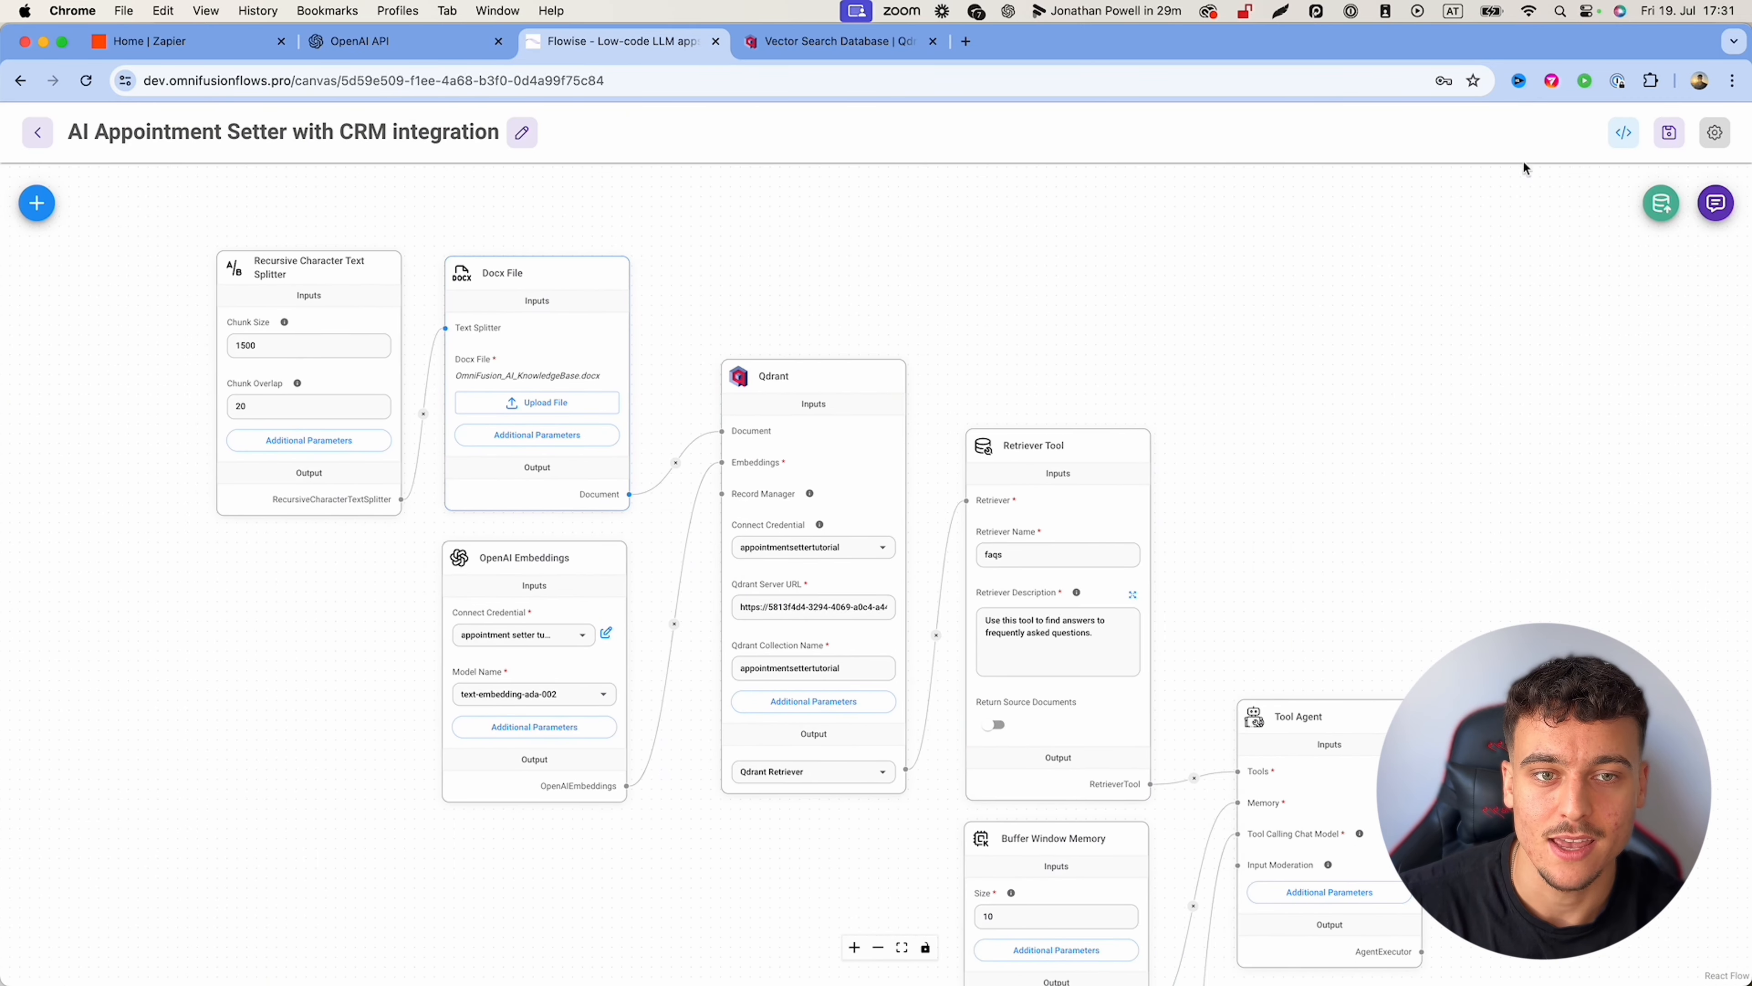
left_click(1674, 138)
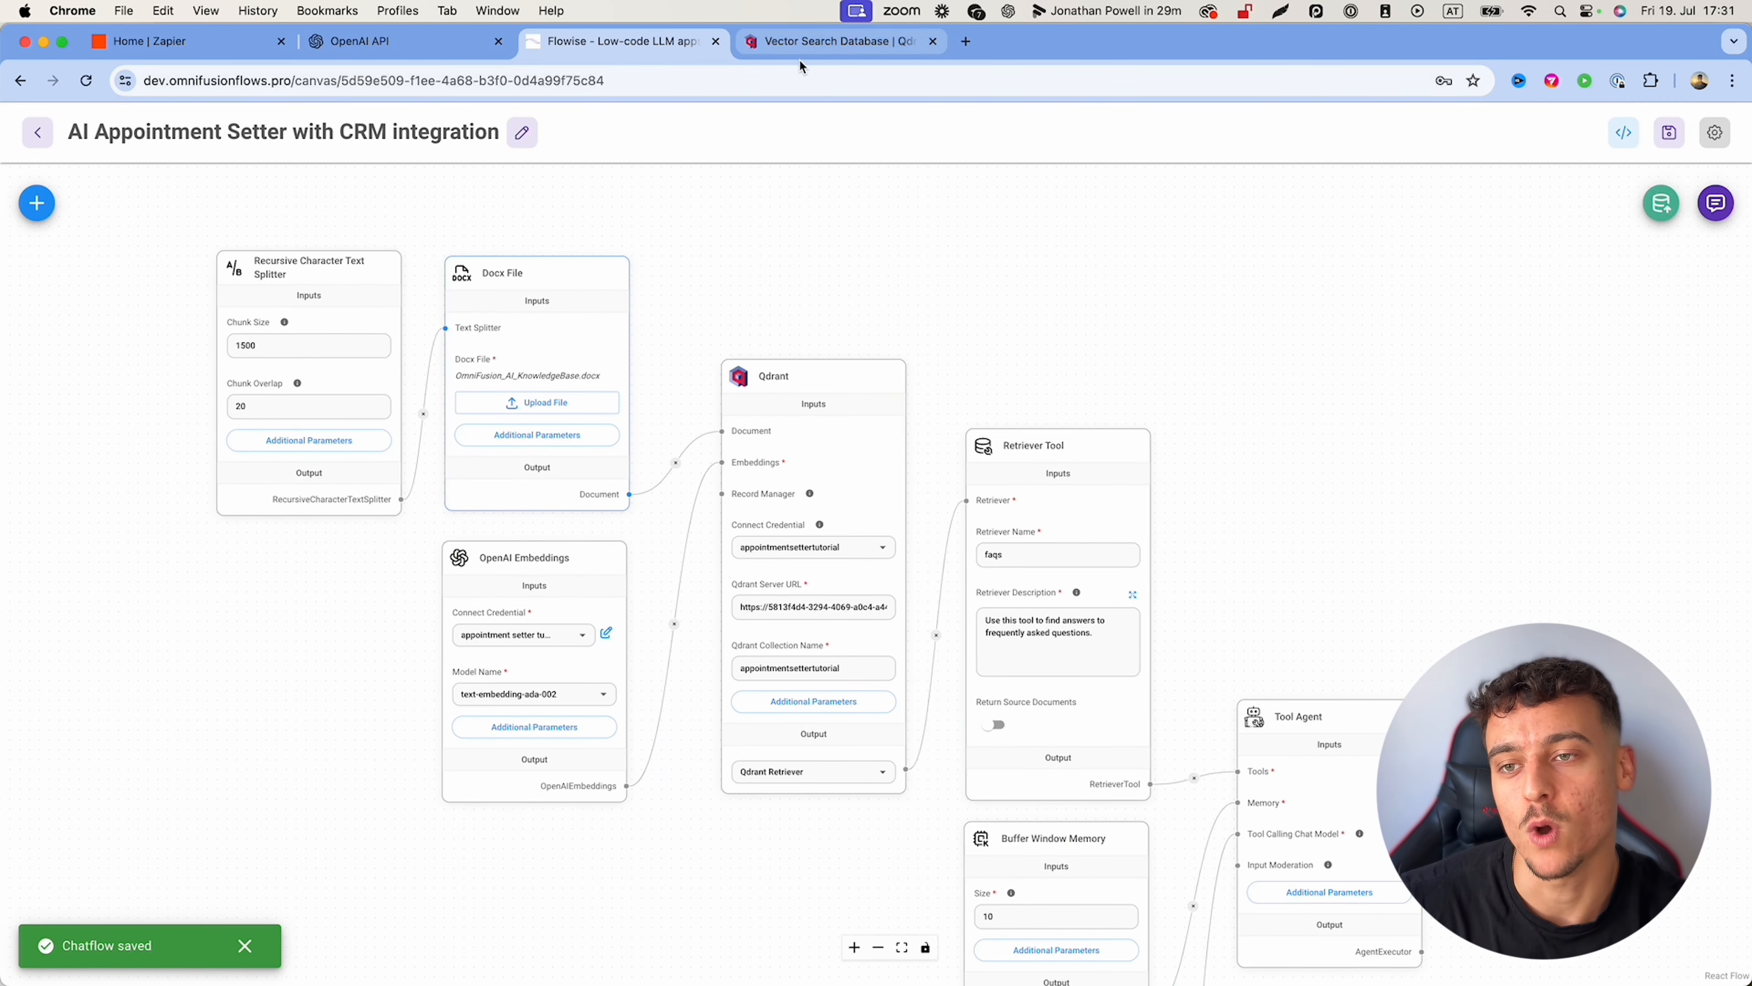
left_click(805, 43)
Step: Open the appointmentsettertutorial cluster's dashboard and authenticate by pasting the stored API key
left_click(308, 461)
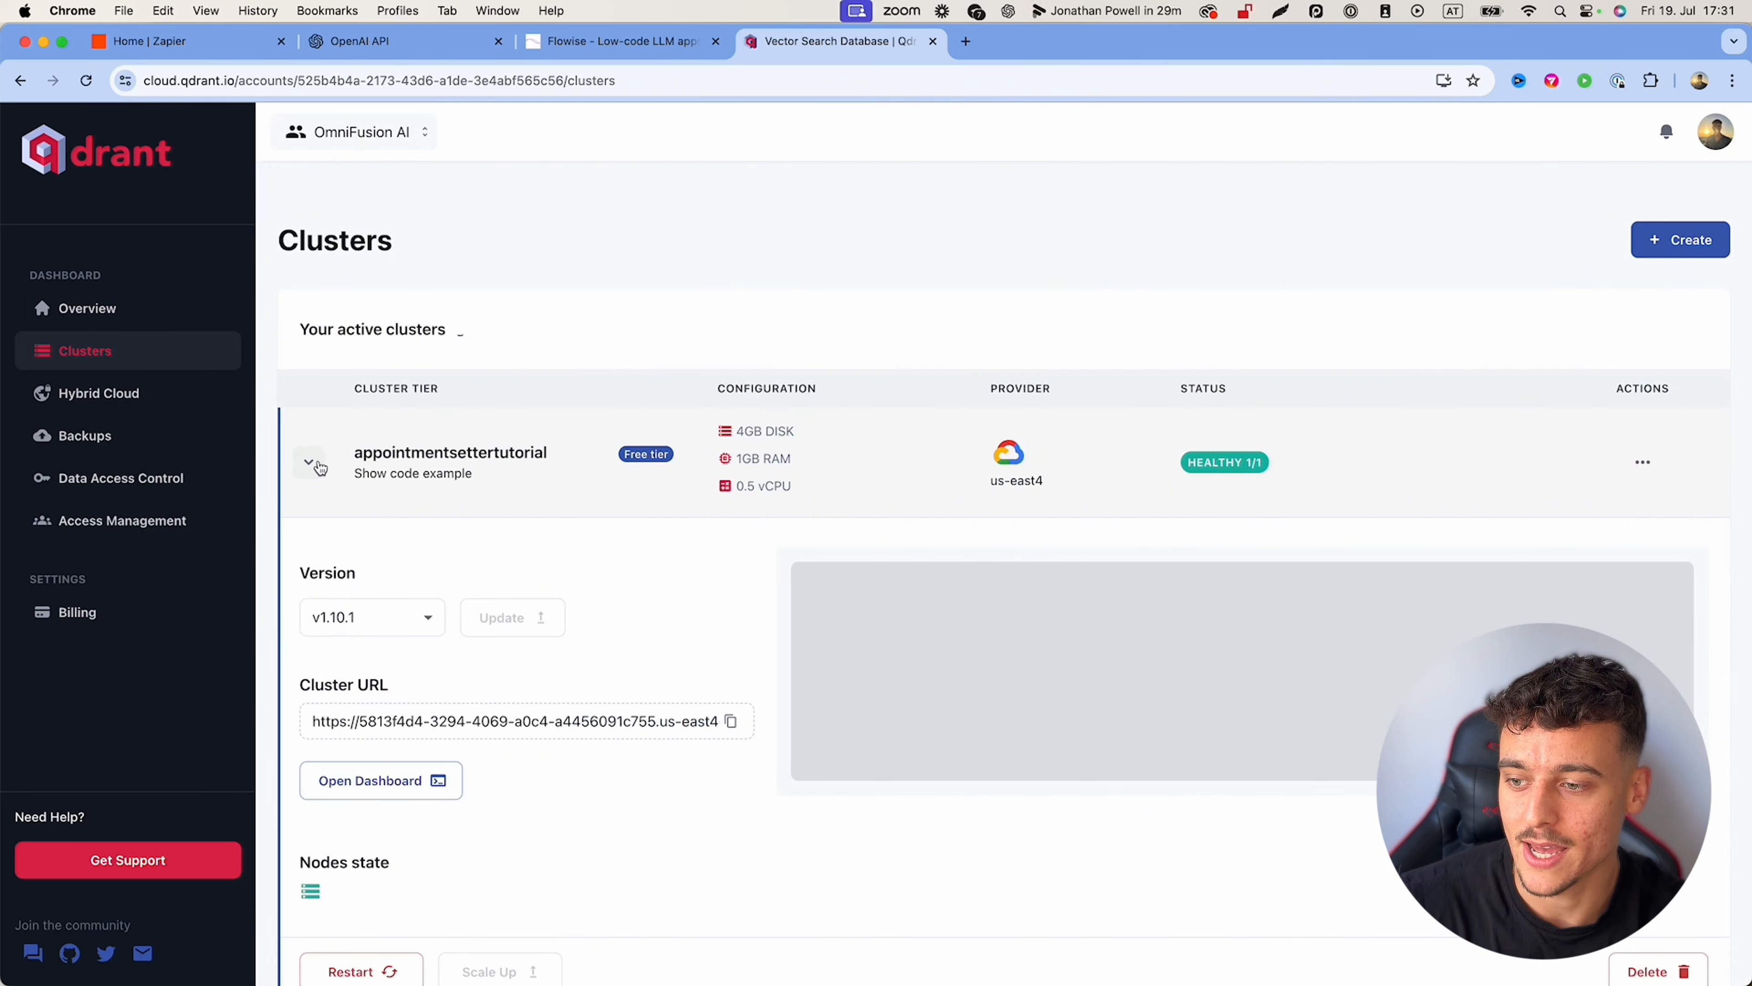
scroll(445, 466, "down", 5)
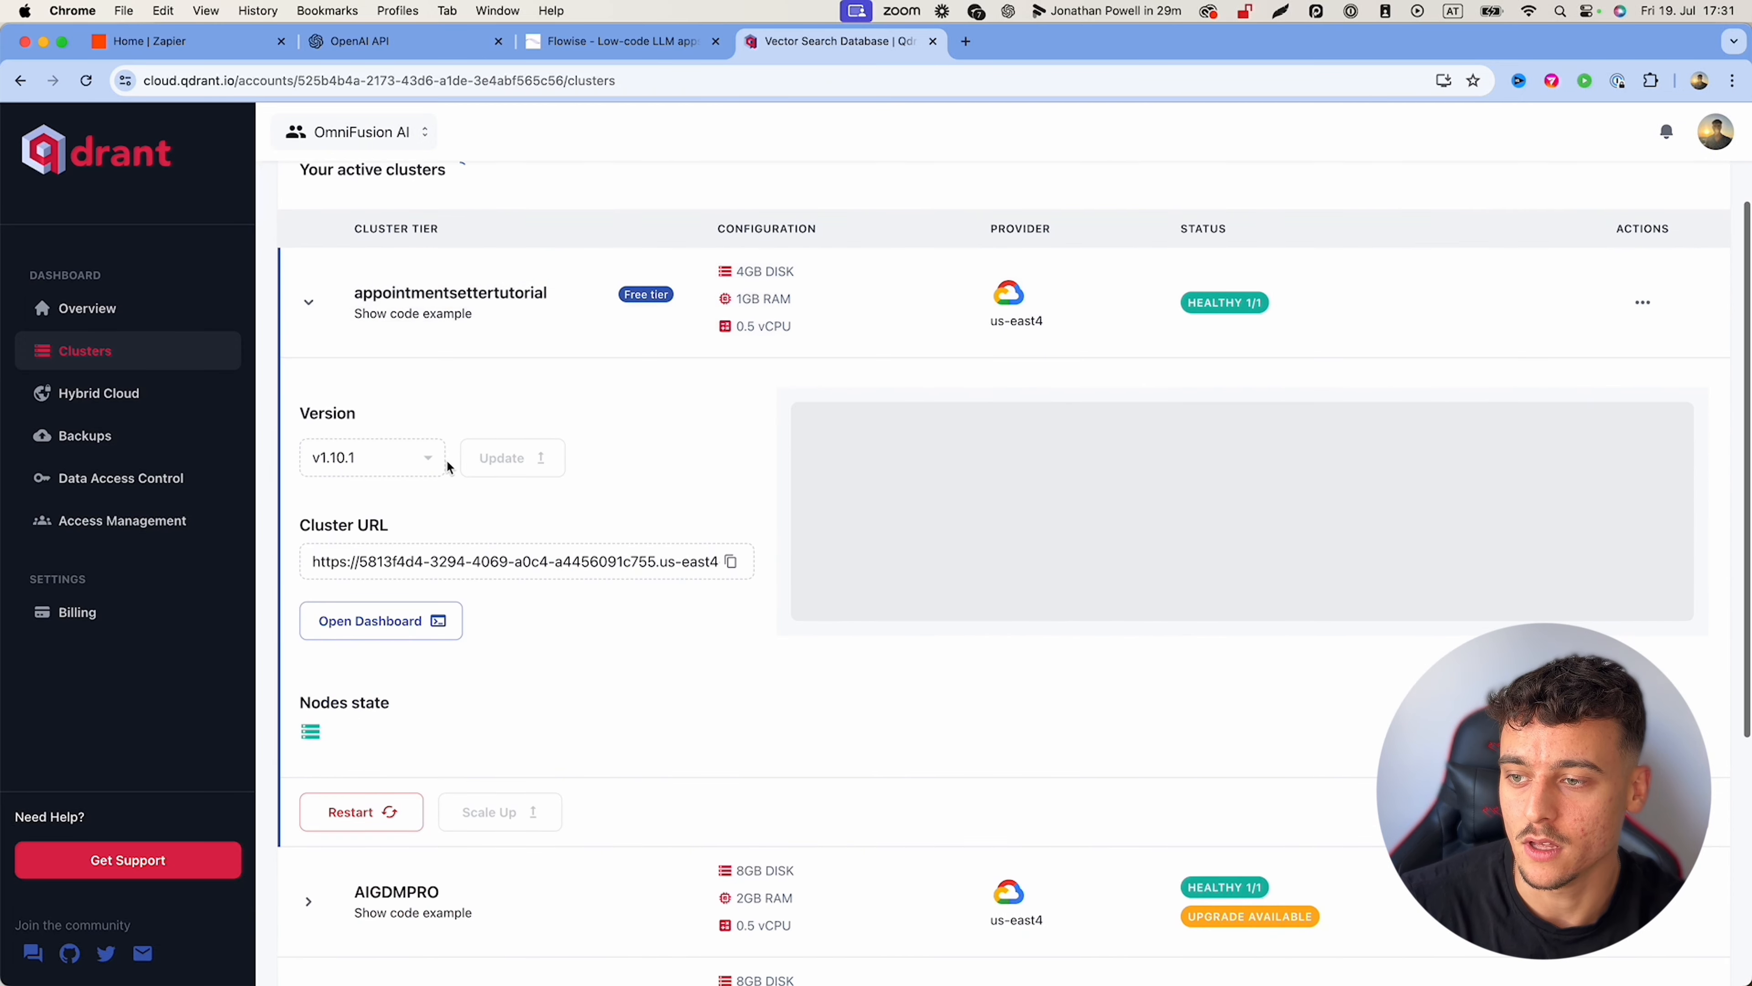
left_click(398, 619)
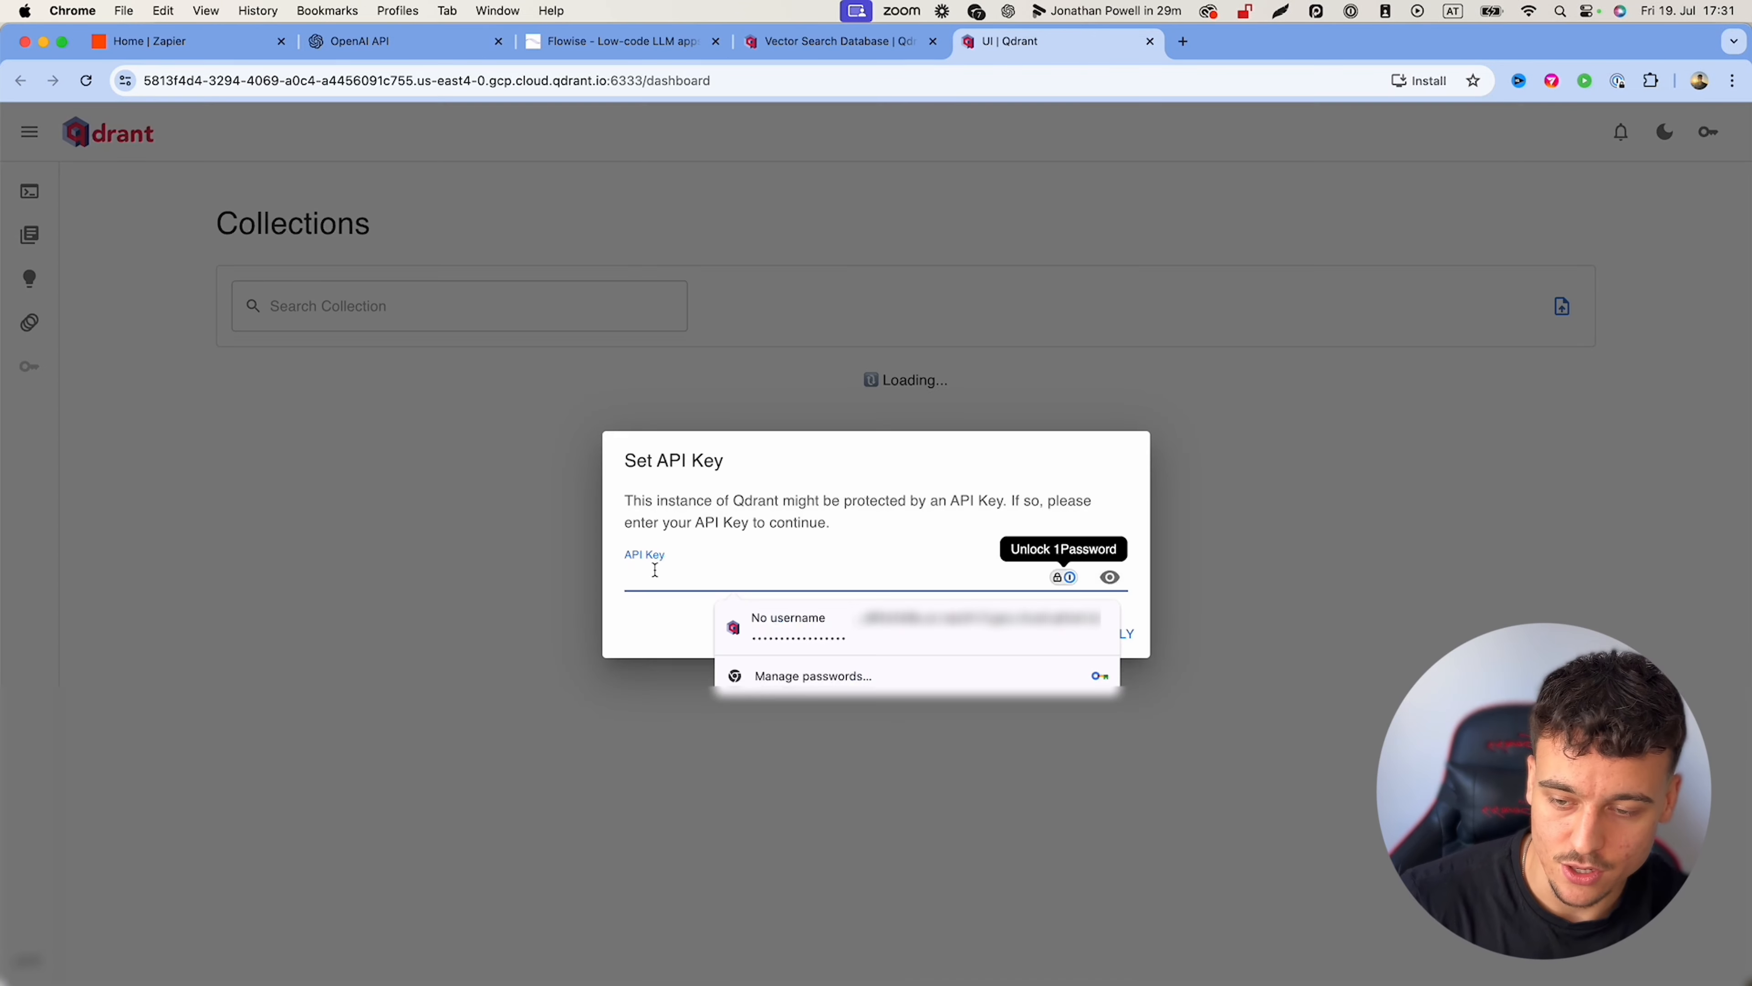
key("super+shift+v")
key("Right")
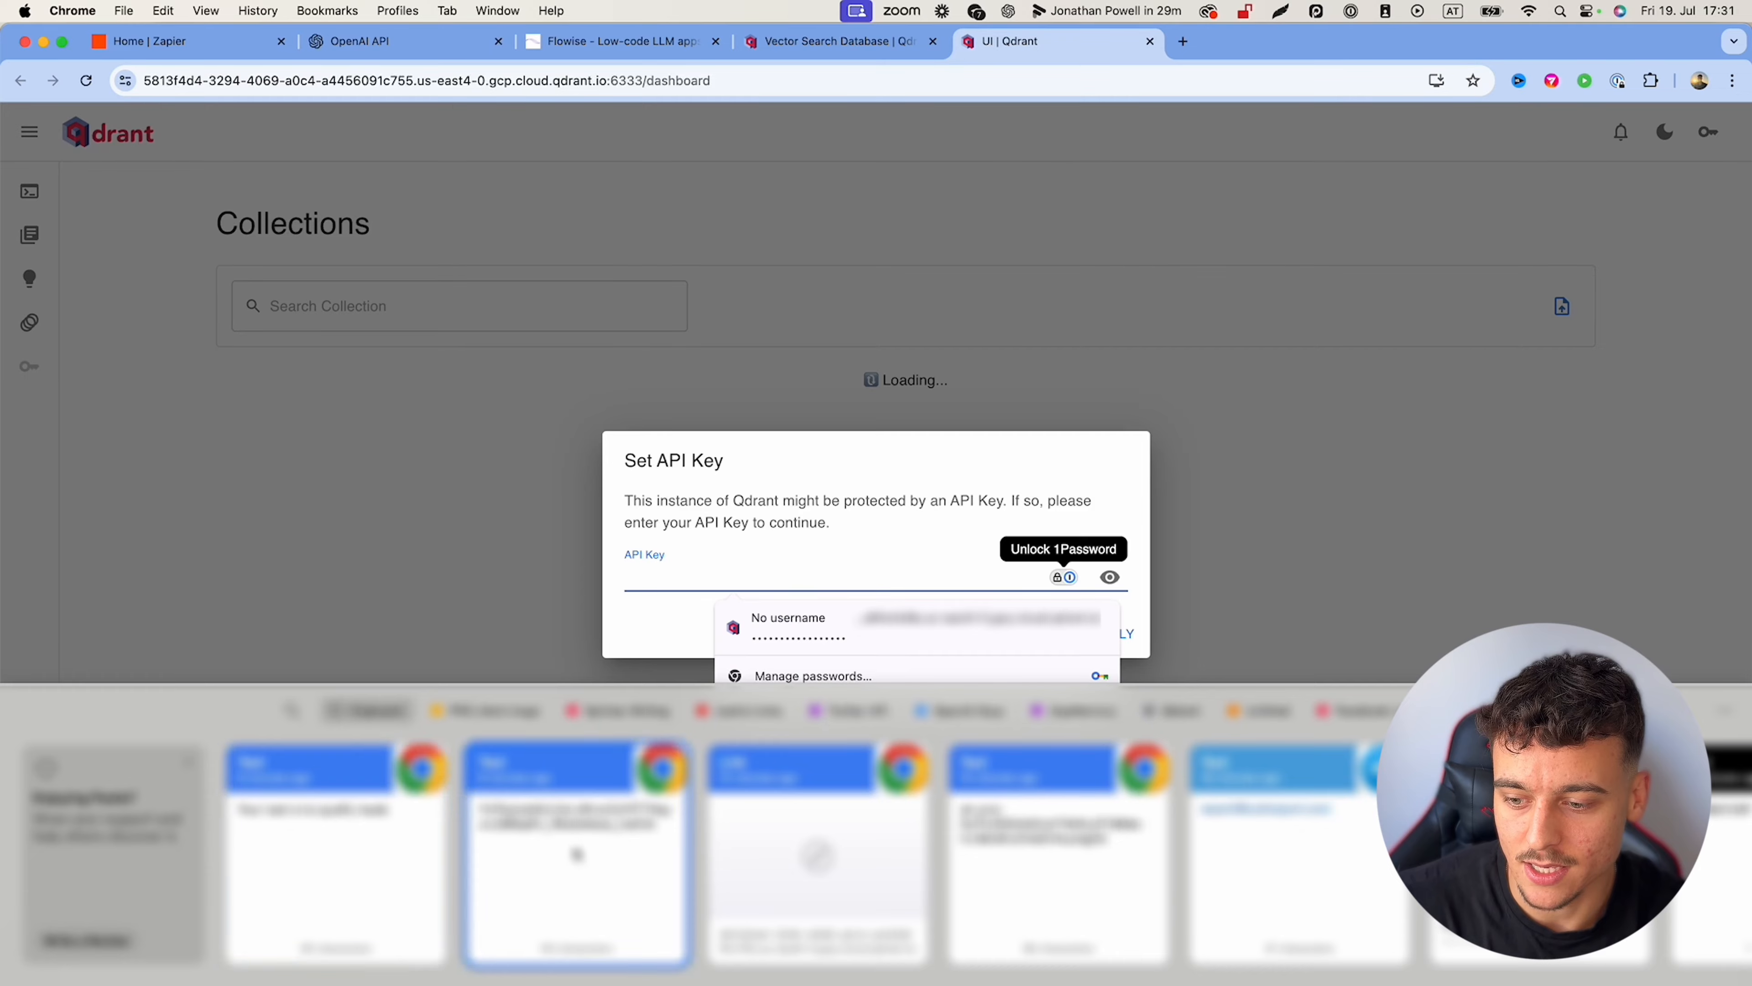
key("Return")
left_click(1114, 633)
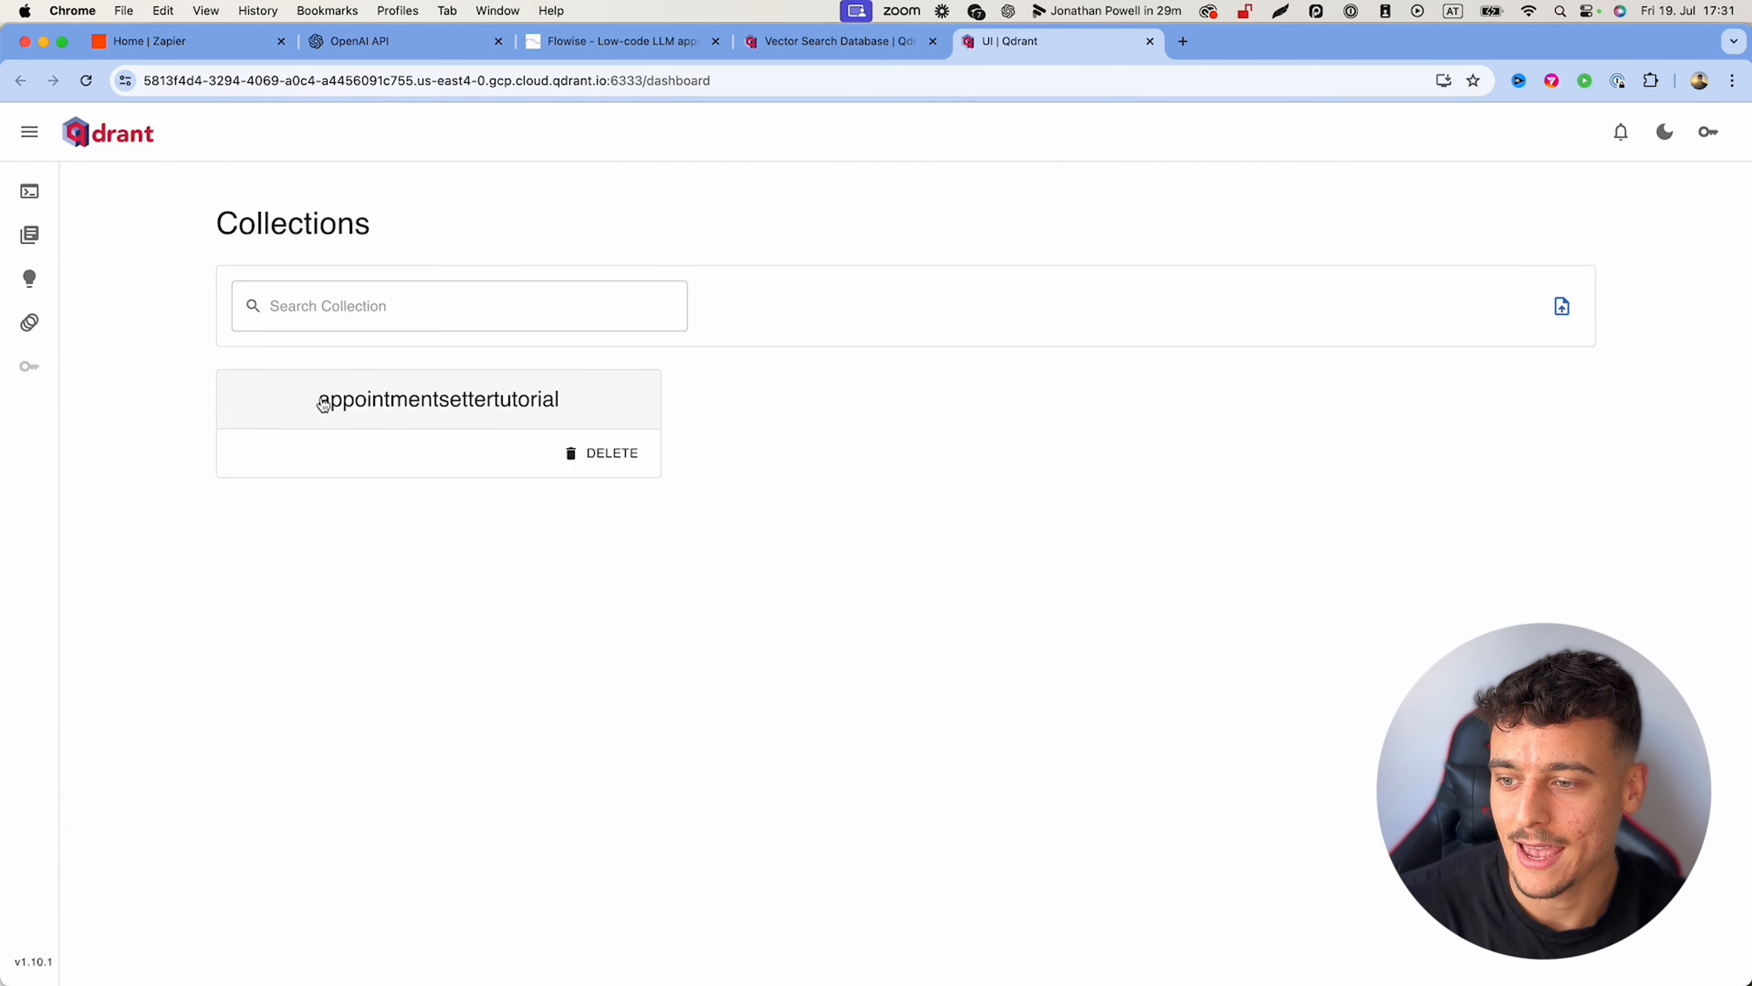
Step: Open the appointmentsettertutorial collection and inspect the first point's chunk payload without saving
left_click(330, 404)
scroll(690, 473, "down", 20)
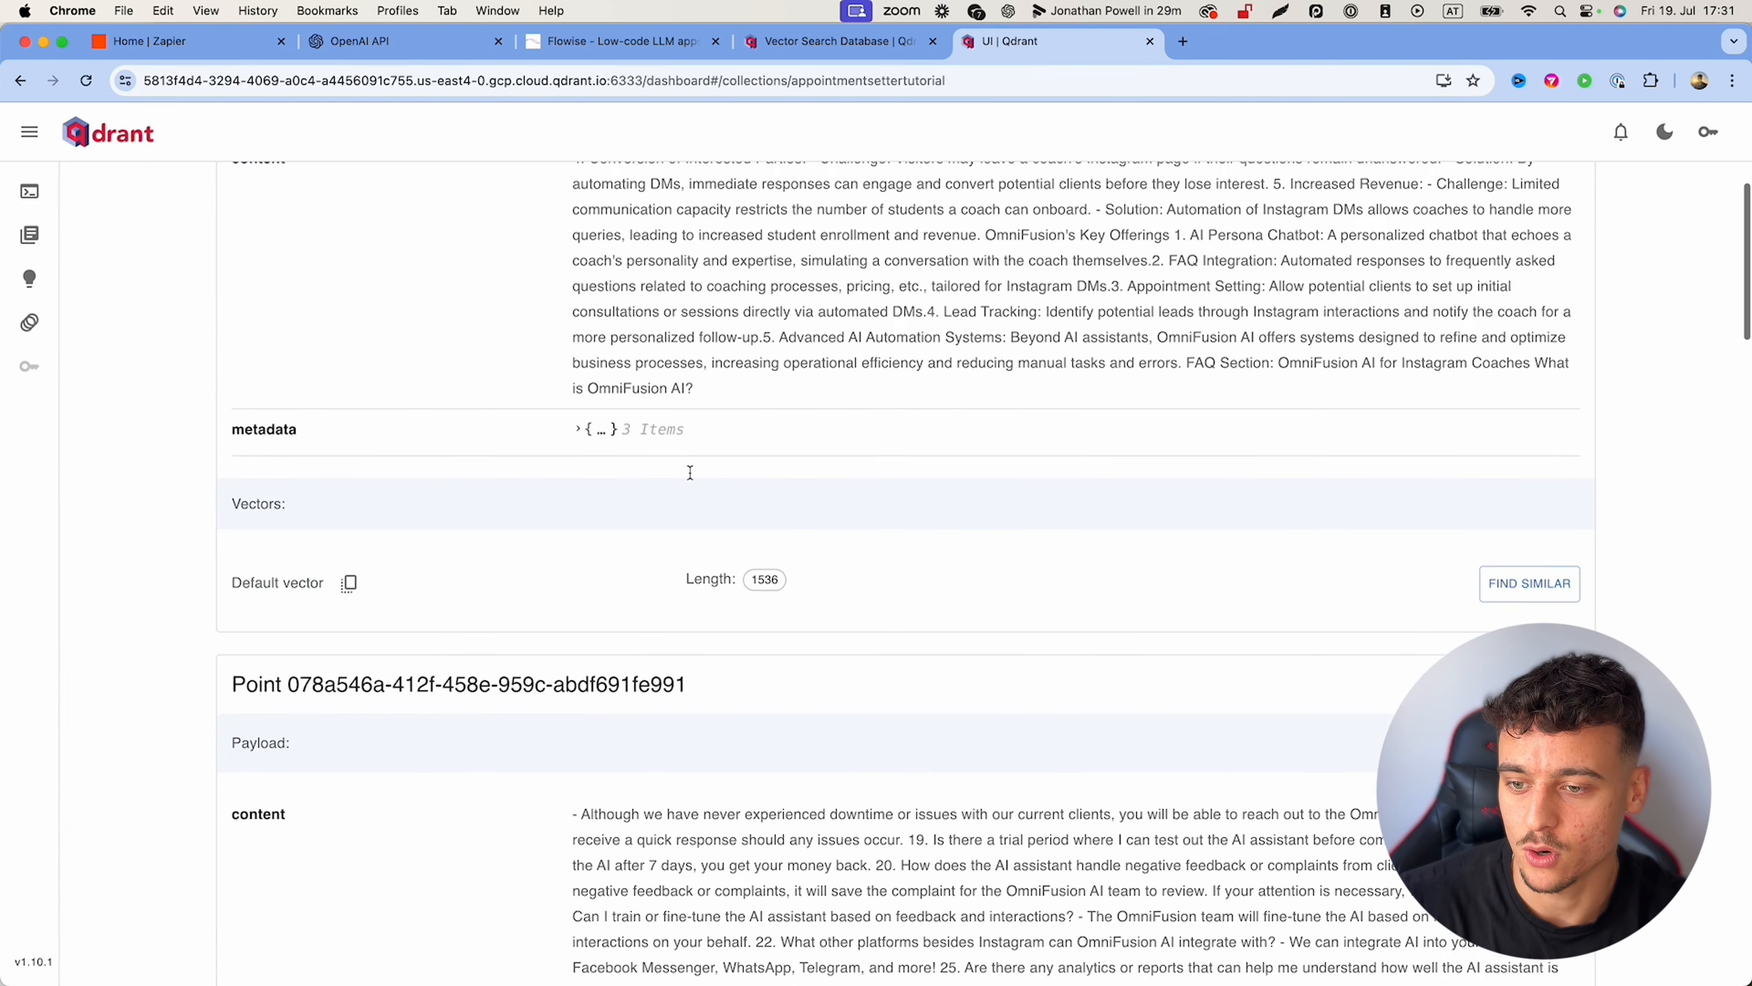
scroll(690, 472, "up", 20)
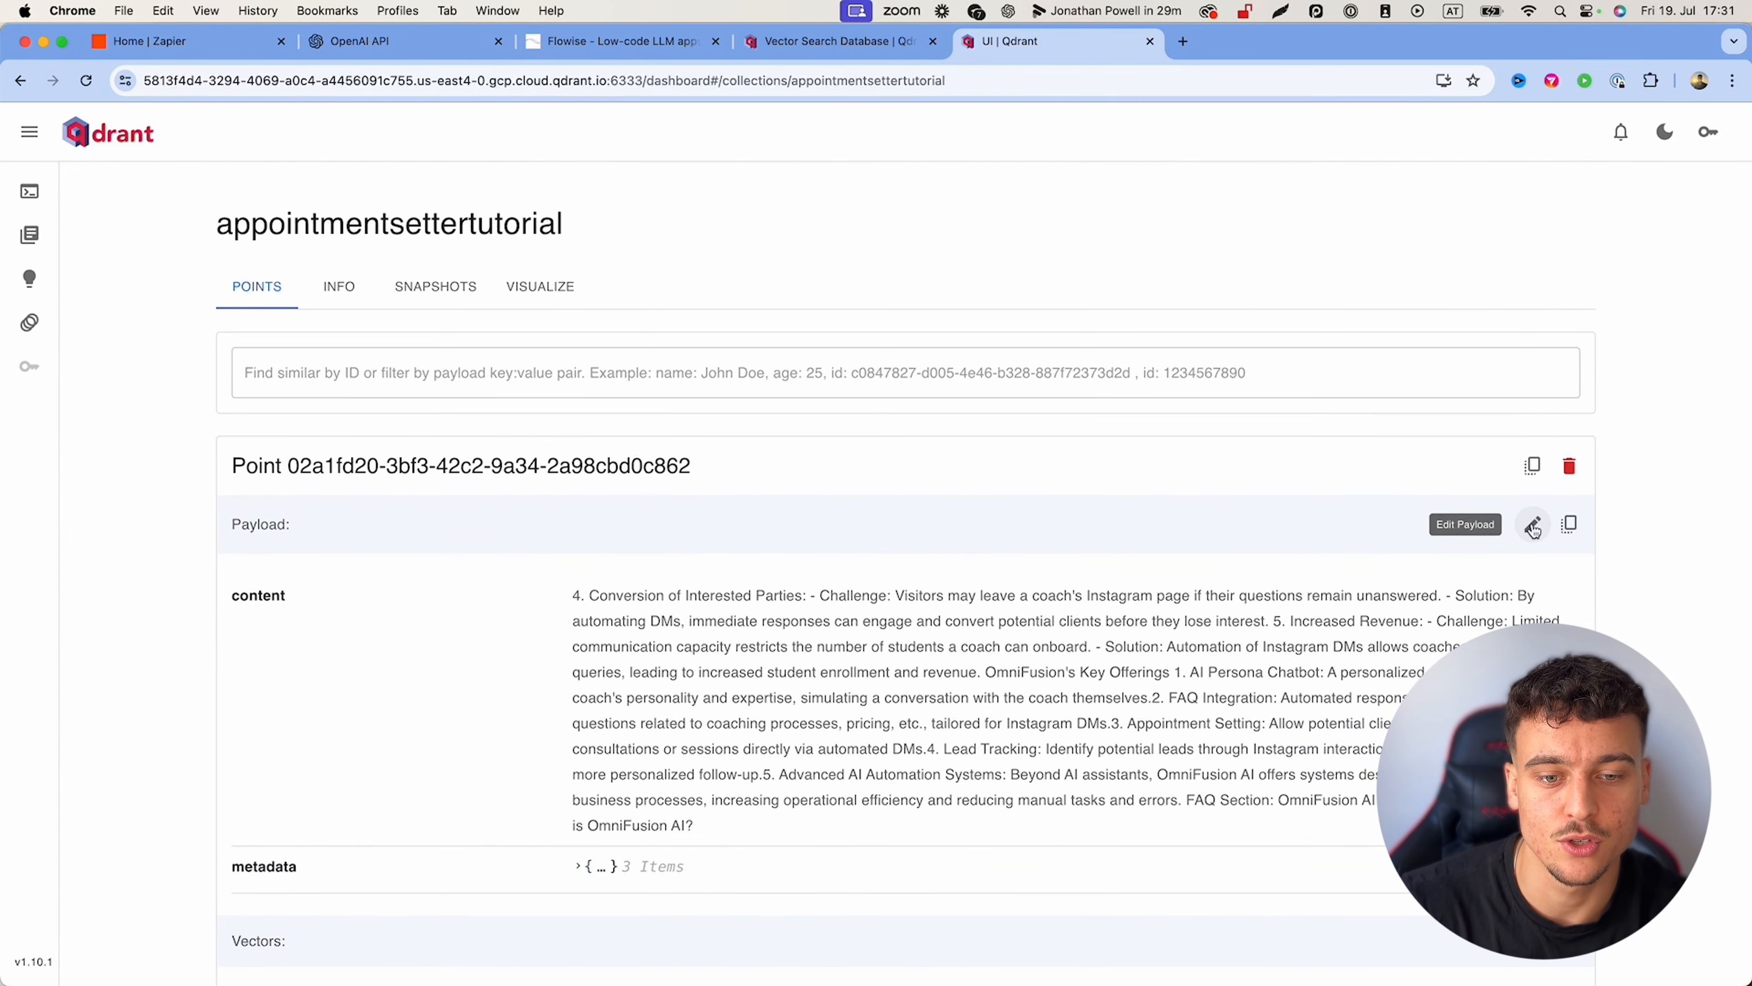
left_click(1532, 528)
left_click_drag(775, 428, 604, 346)
left_click(1045, 515)
left_click(710, 364)
left_click(783, 447)
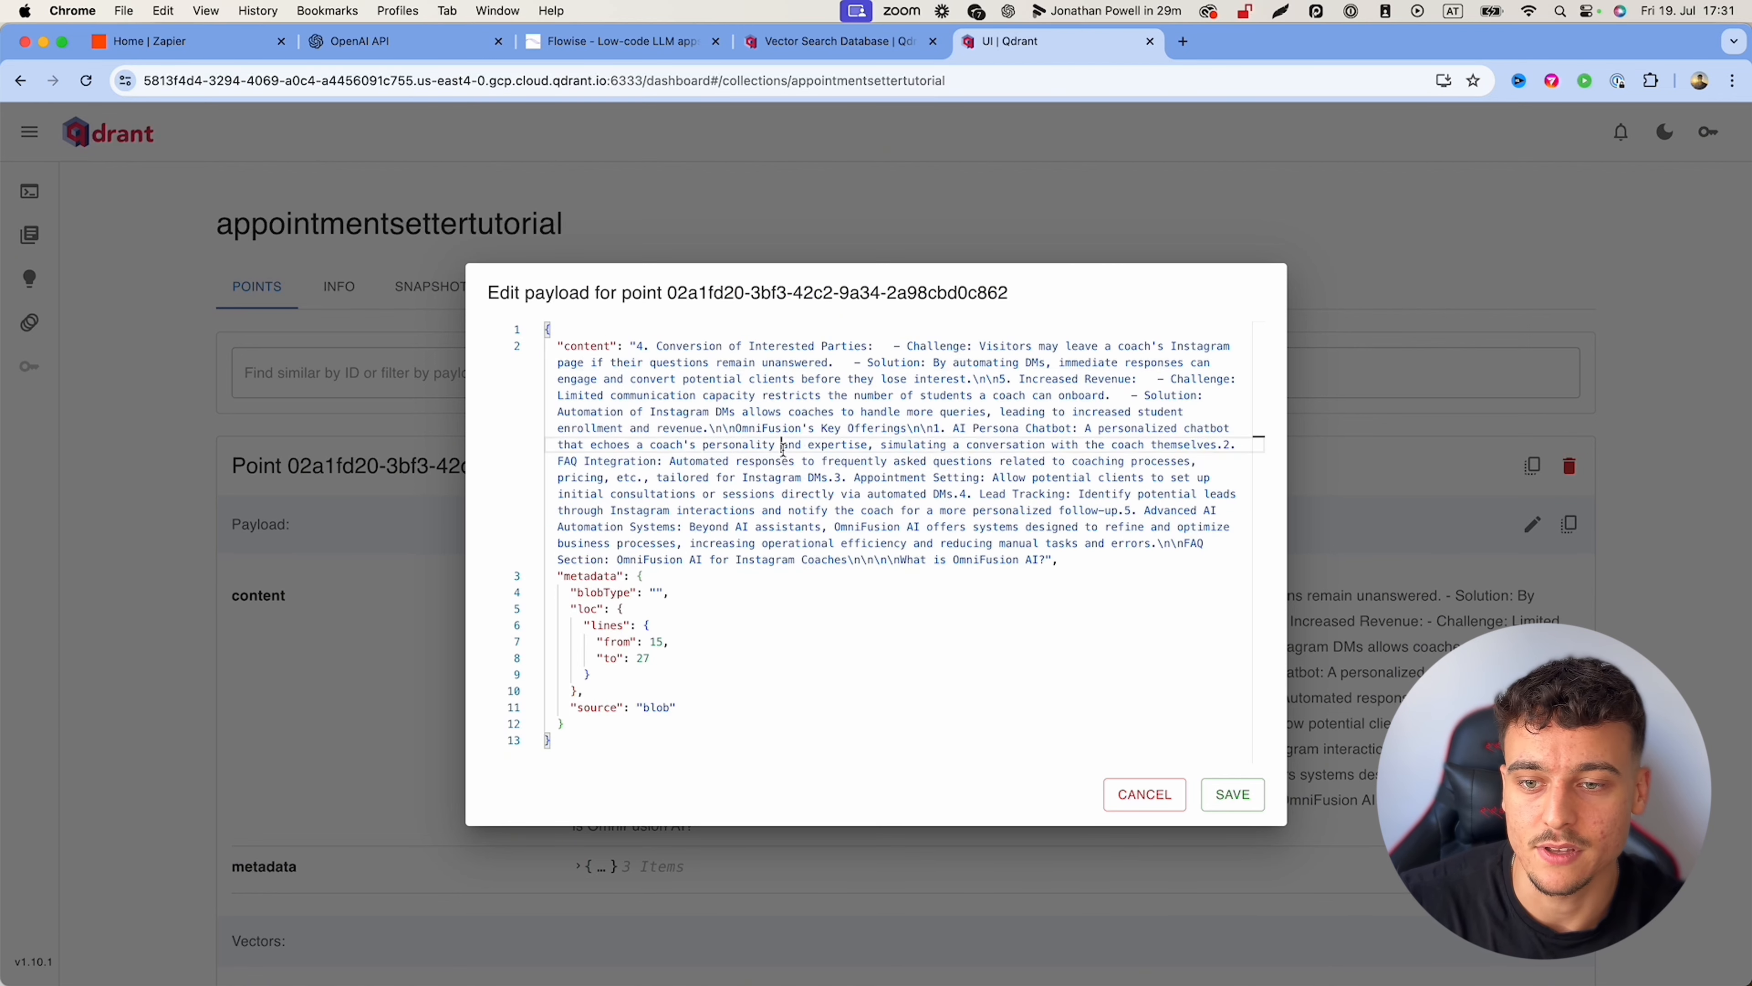
left_click(860, 412)
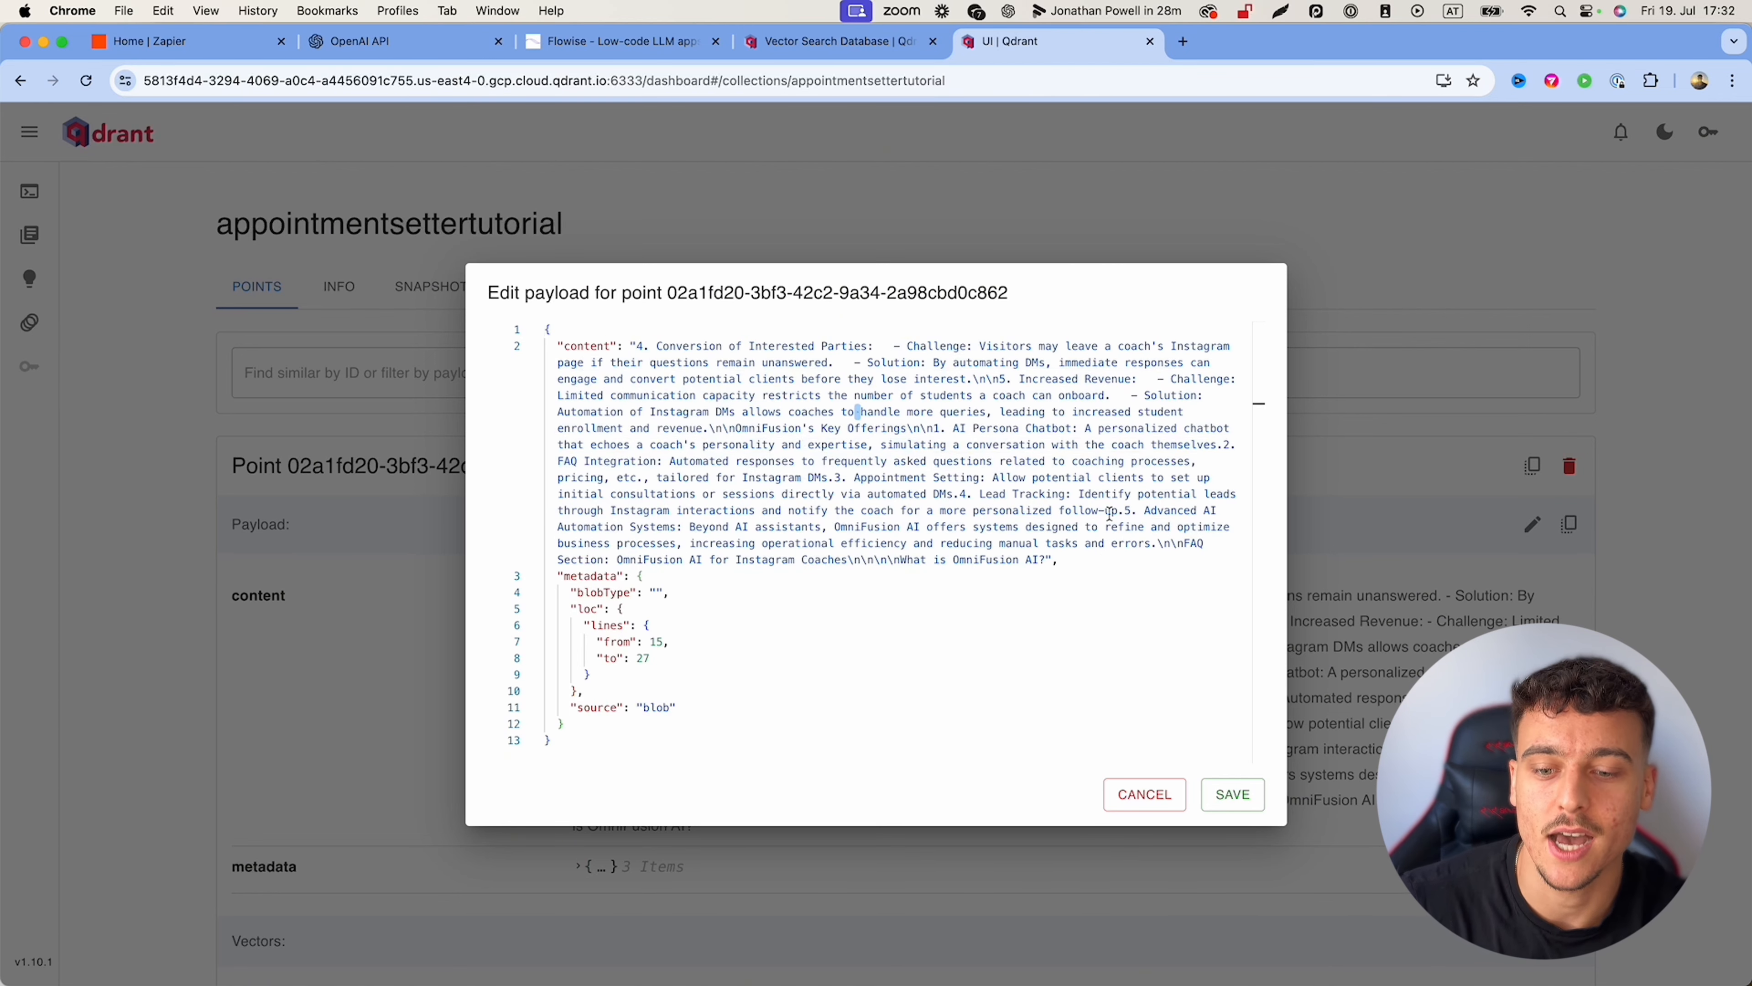
left_click(1144, 809)
Step: Back in Flowise, ask the test chat what types of projects they do
left_click(621, 43)
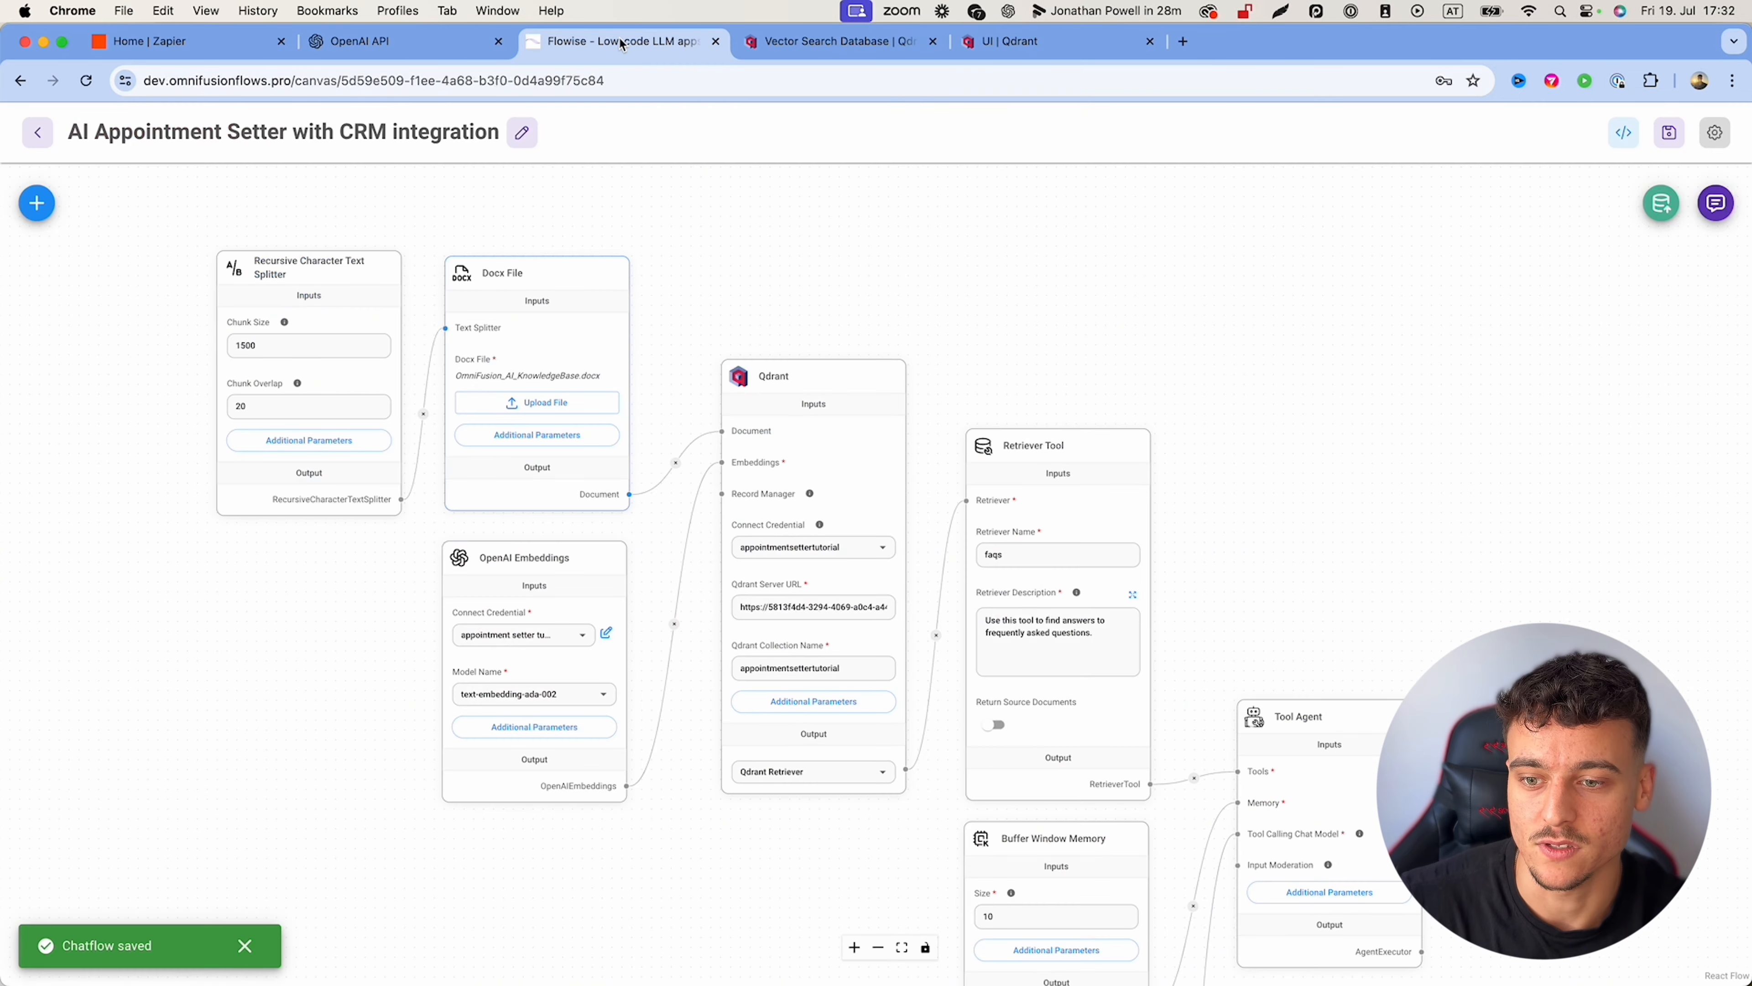
left_click(1715, 205)
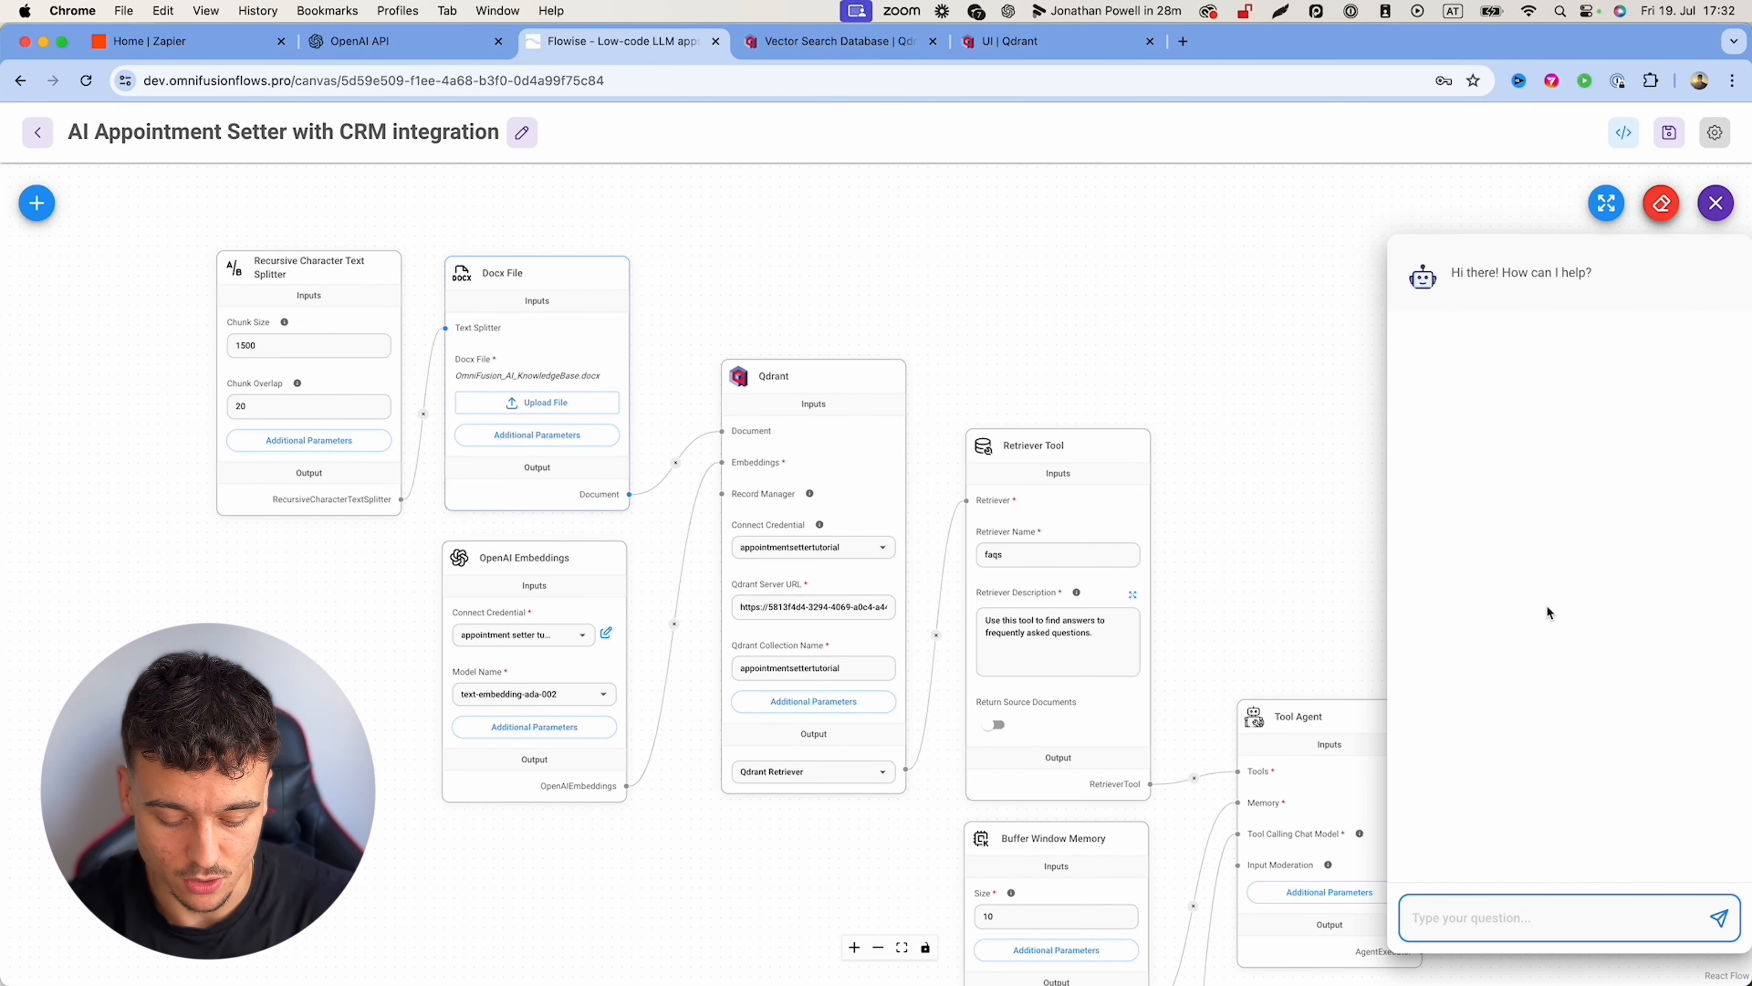
type("what types of projects do you")
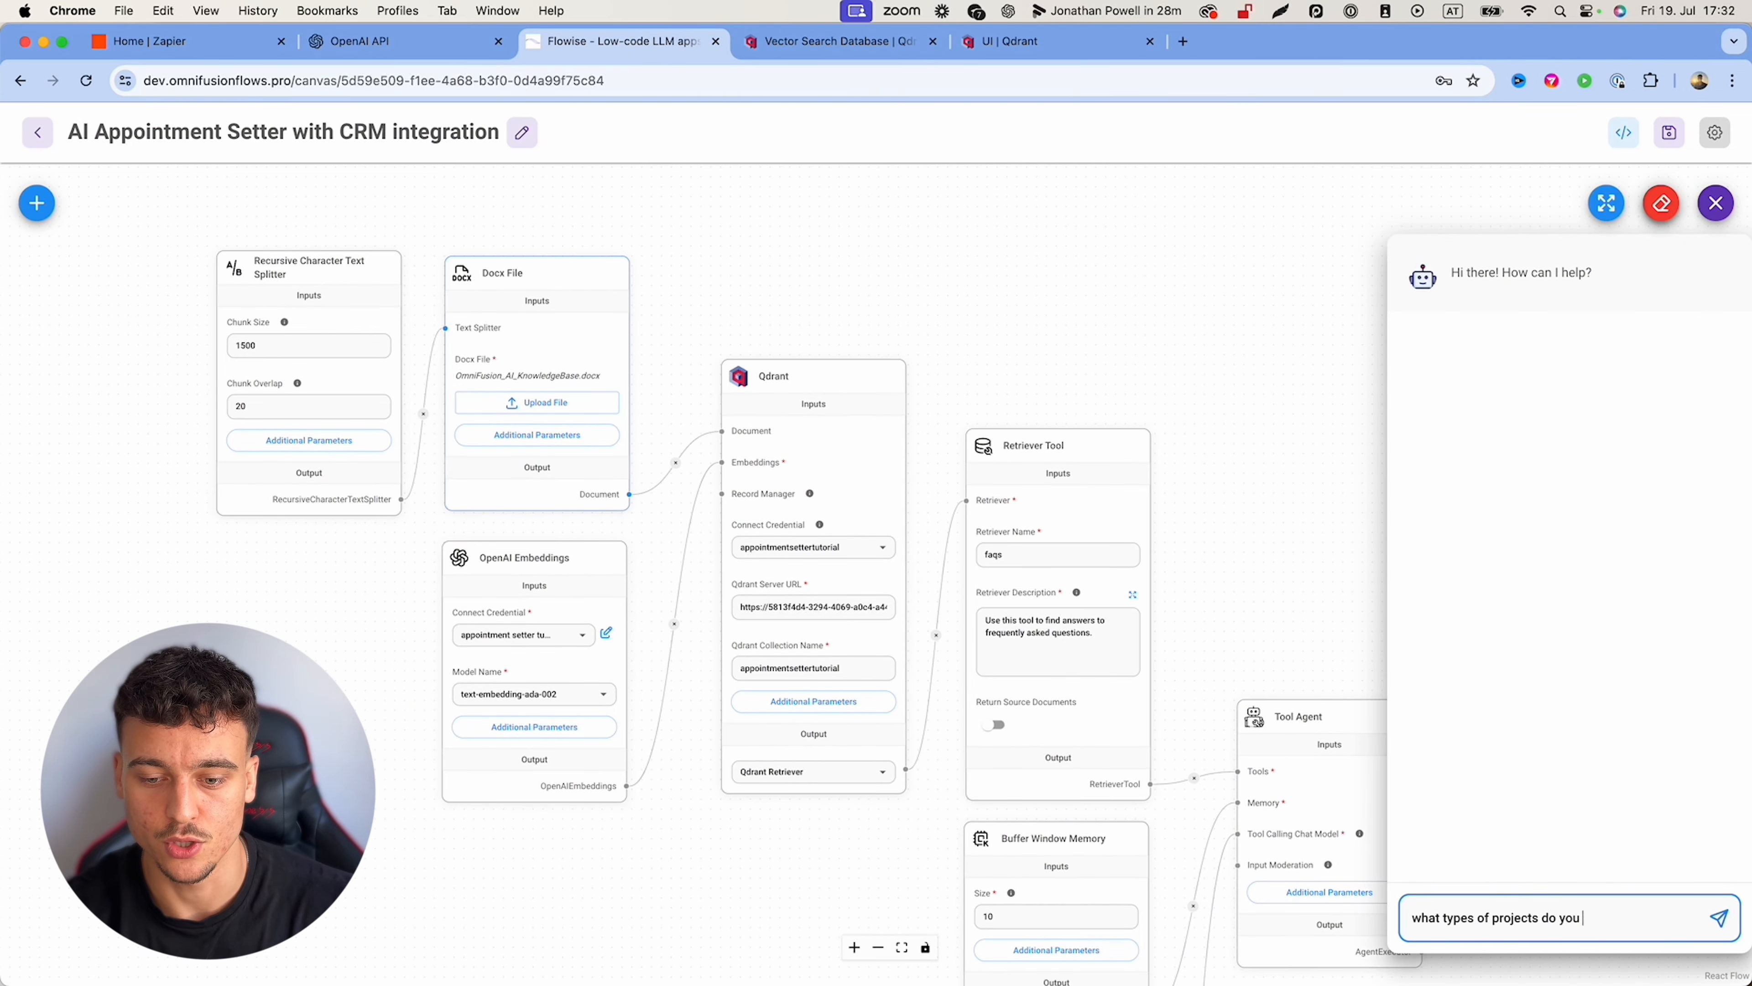
key("Return")
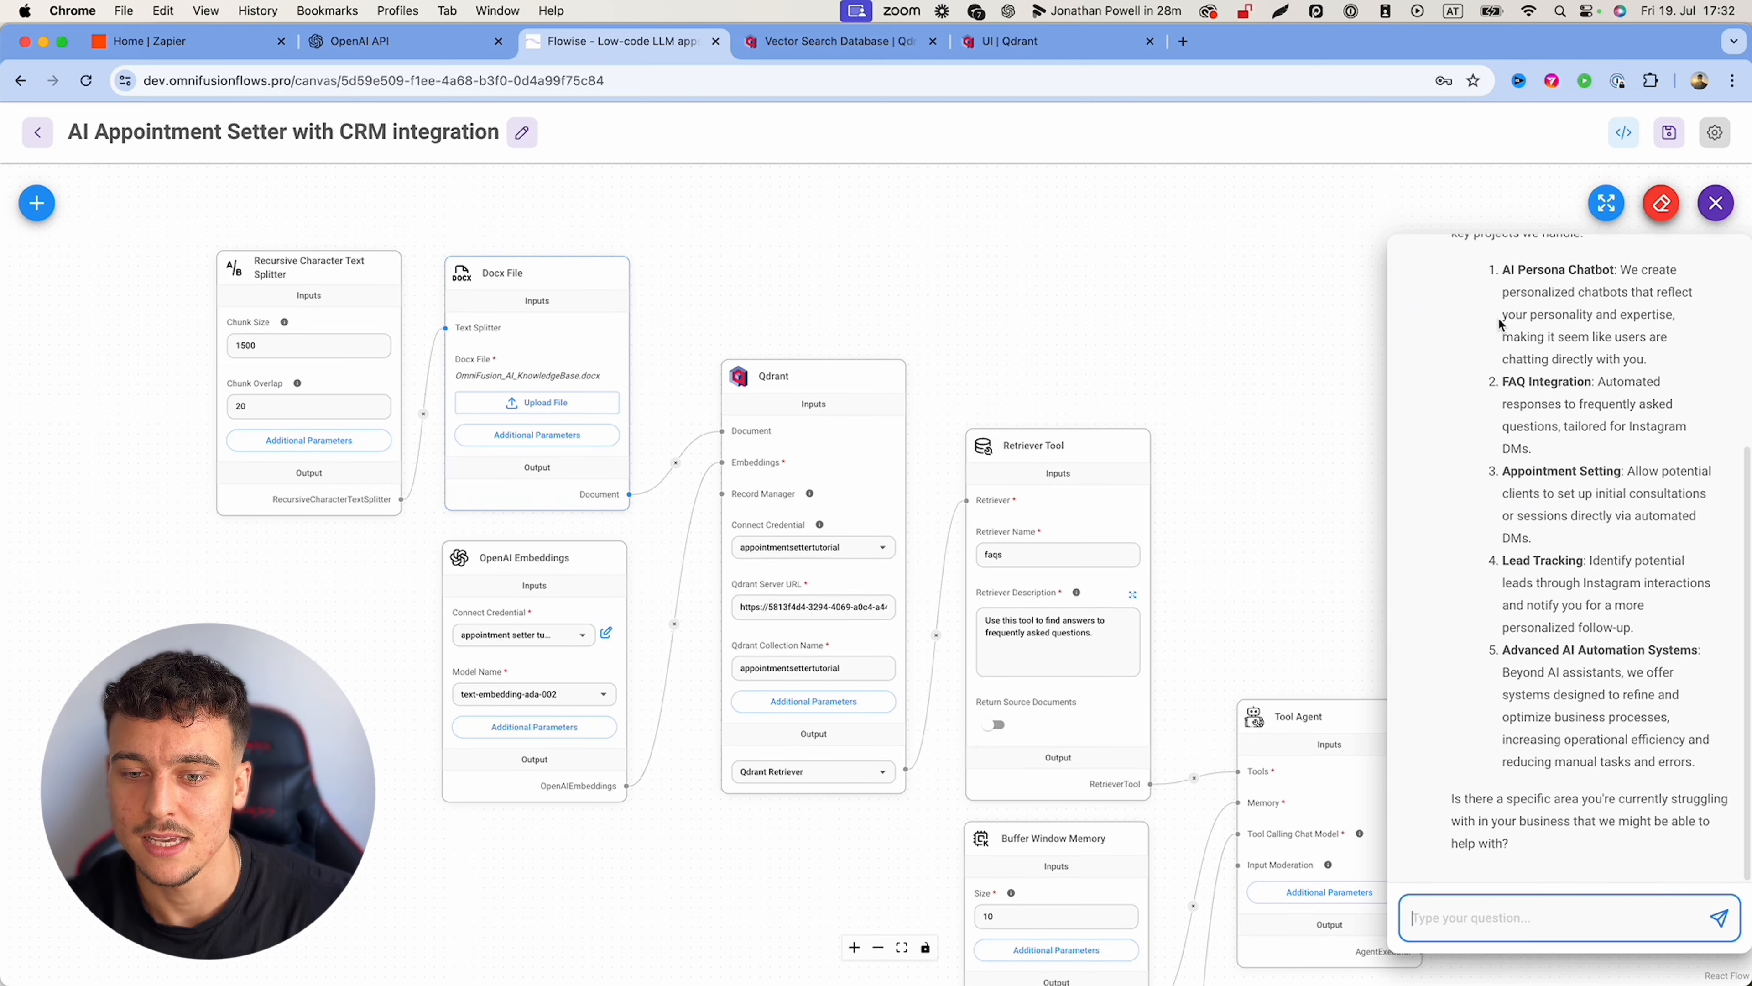
Step: Inspect the faqs tool's Used Tools output, including the query it received
scroll(1562, 742, "up", 5)
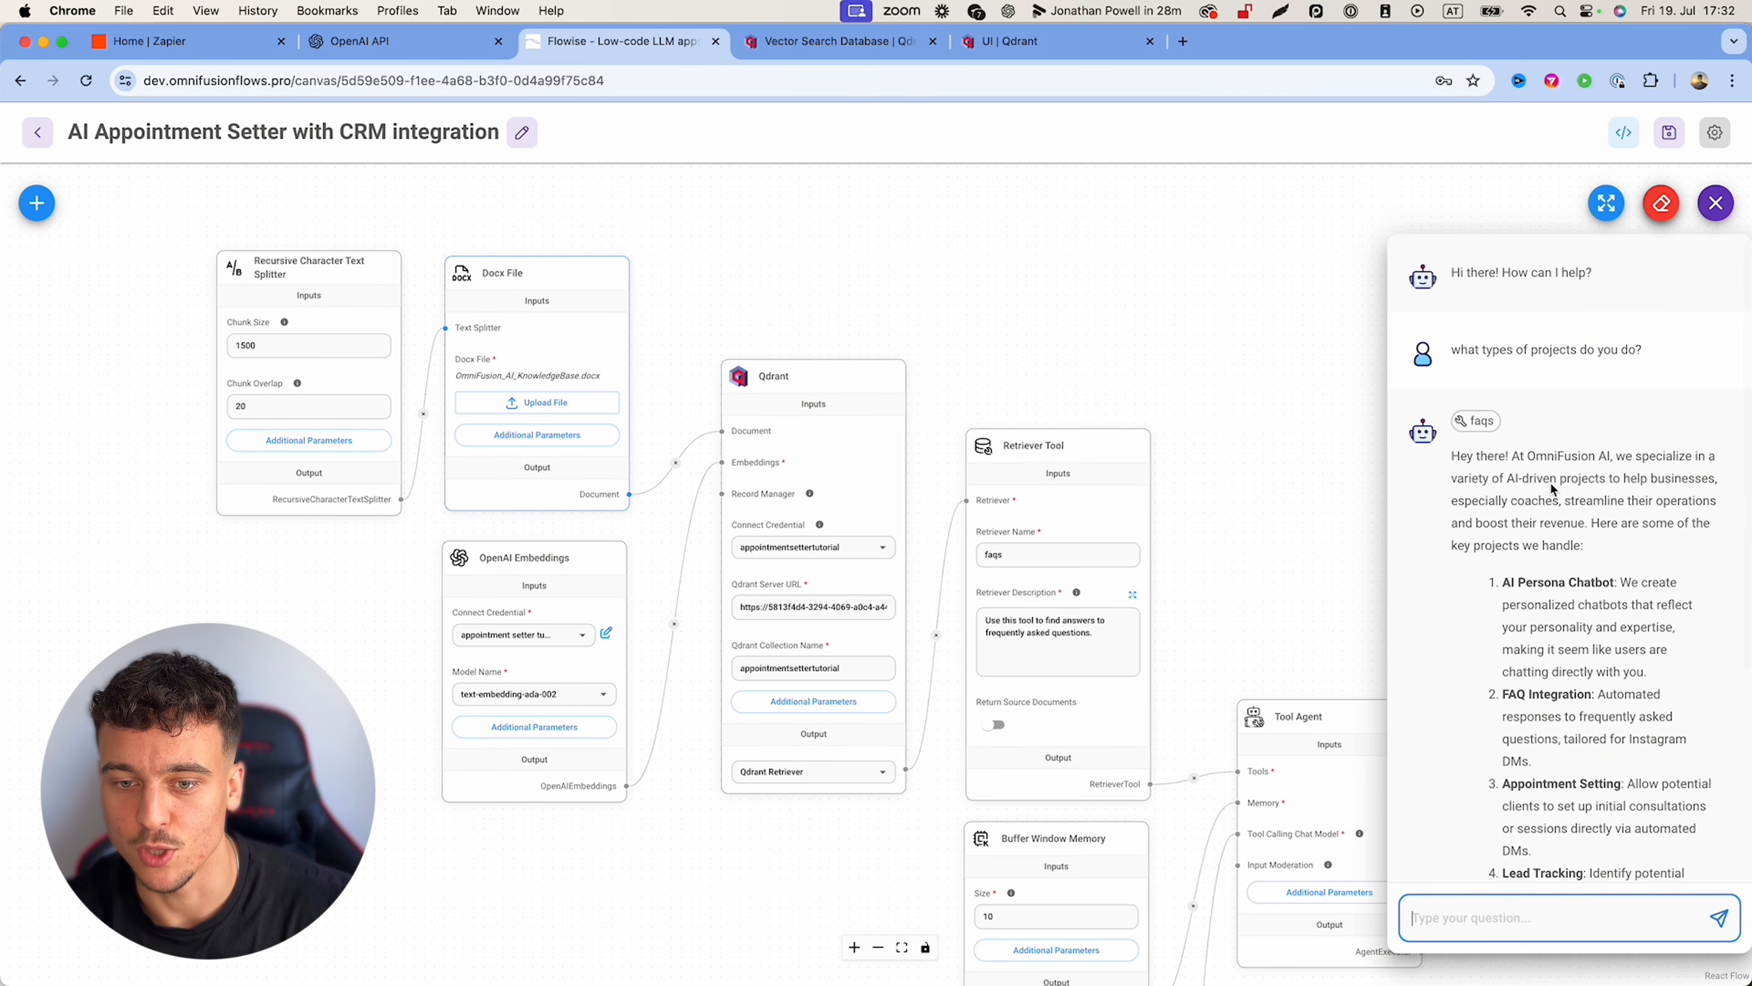
left_click(1480, 424)
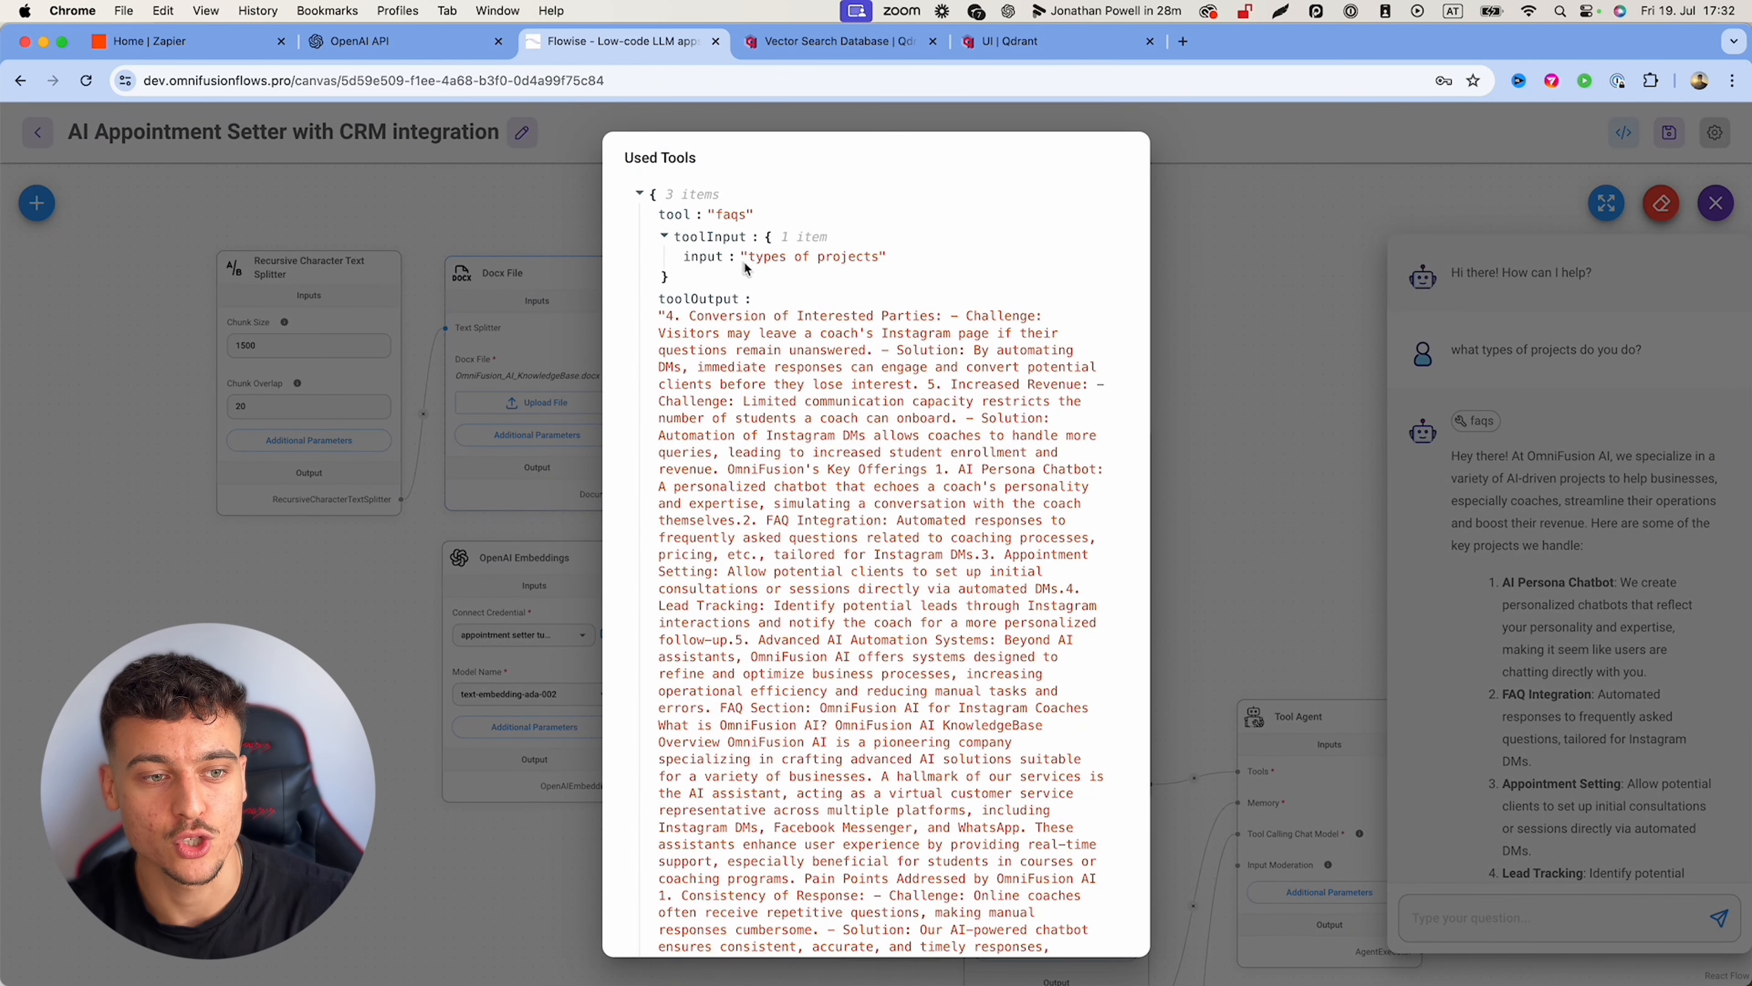
left_click_drag(745, 263, 848, 269)
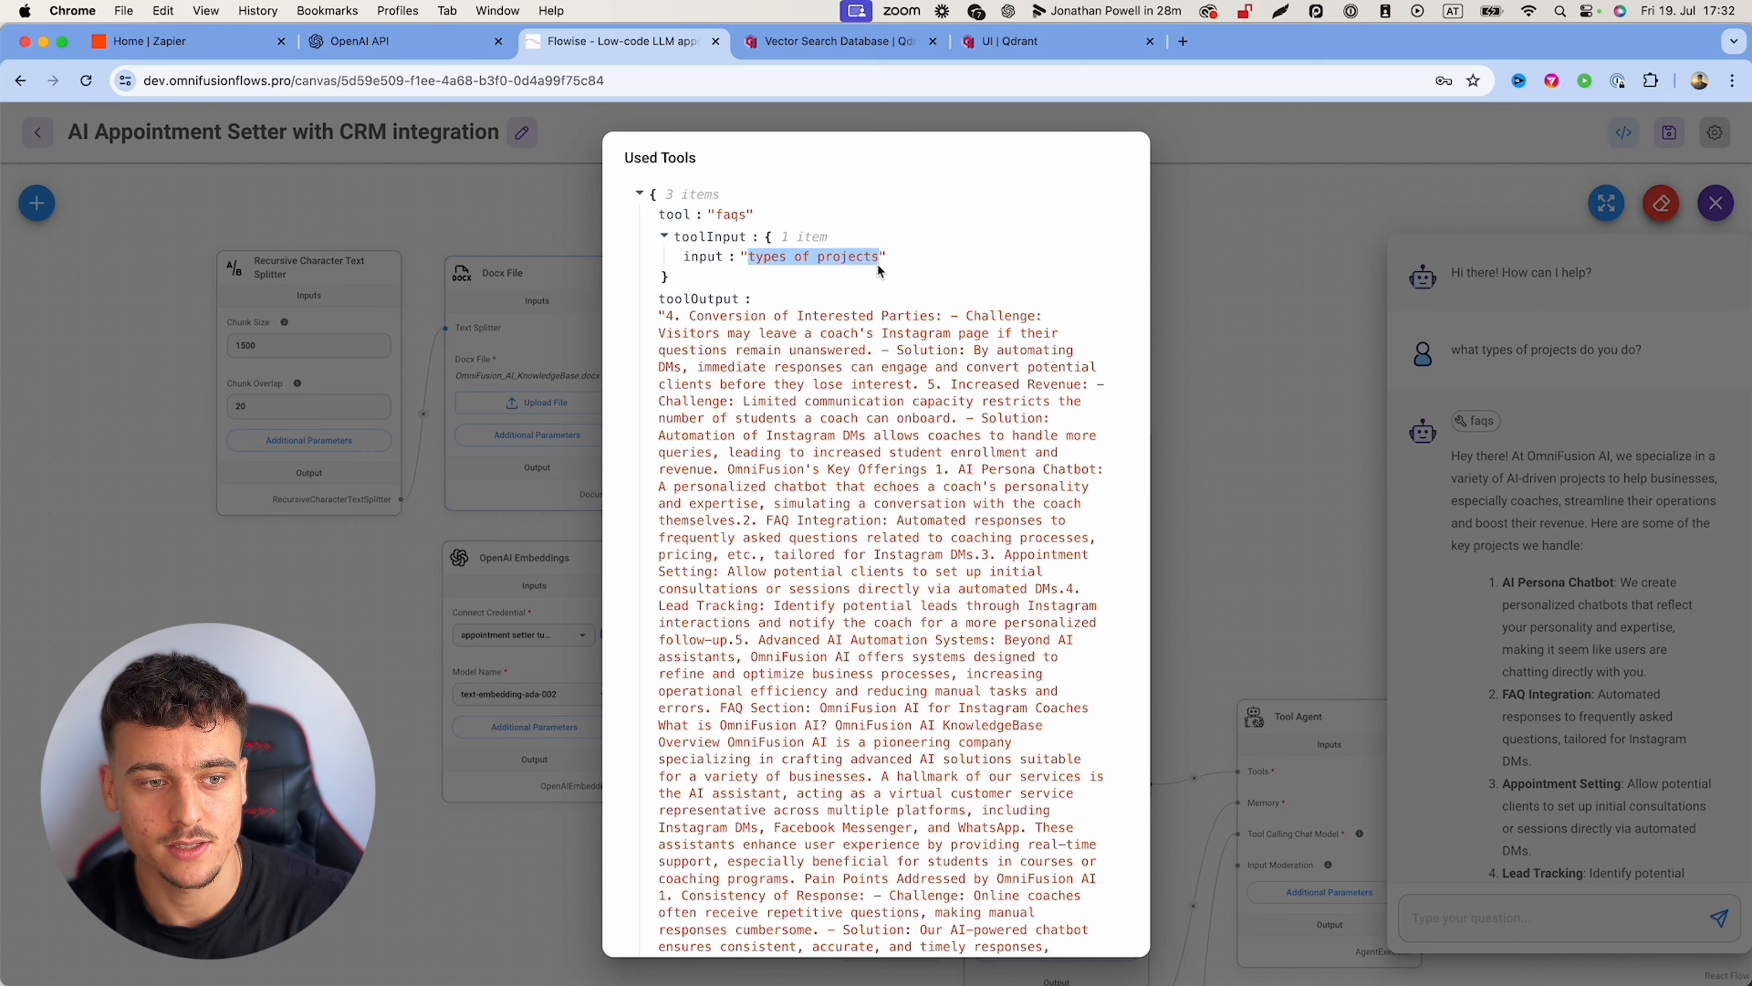
scroll(826, 405, "down", 15)
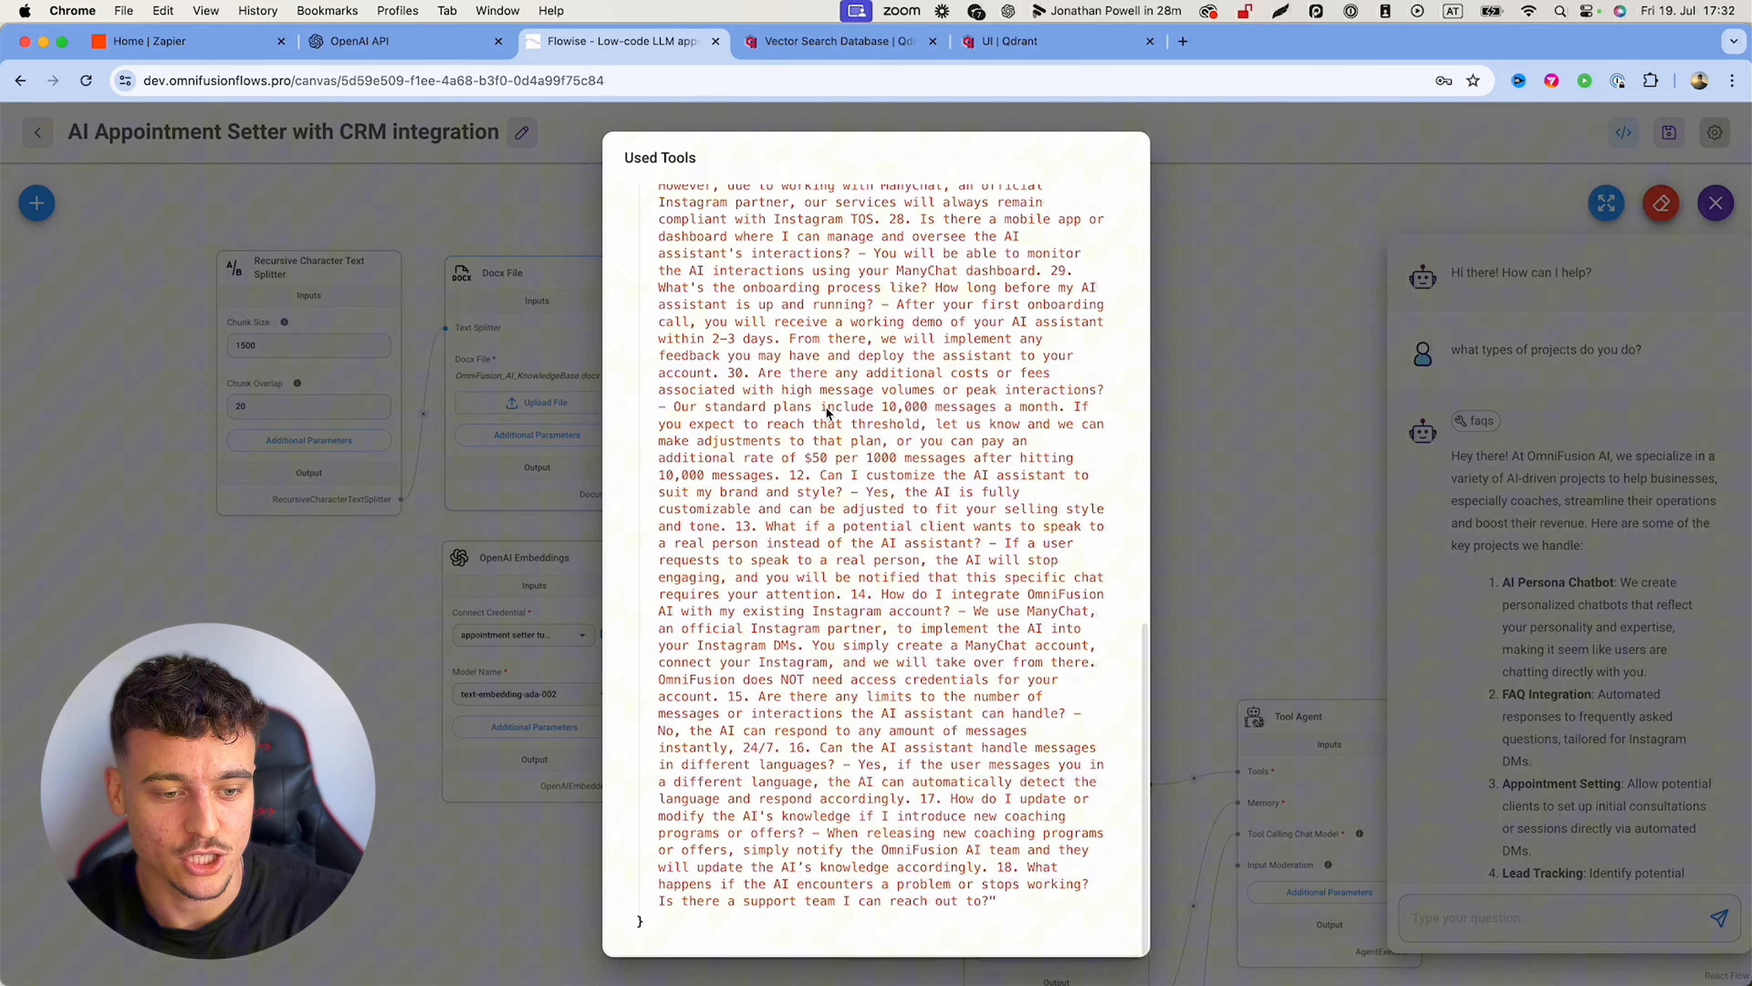
left_click(1383, 476)
Step: Read through the reply's five OmniFusion AI services, such as FAQ Integration, and its closing question
scroll(1543, 691, "down", 5)
scroll(1543, 697, "up", 2)
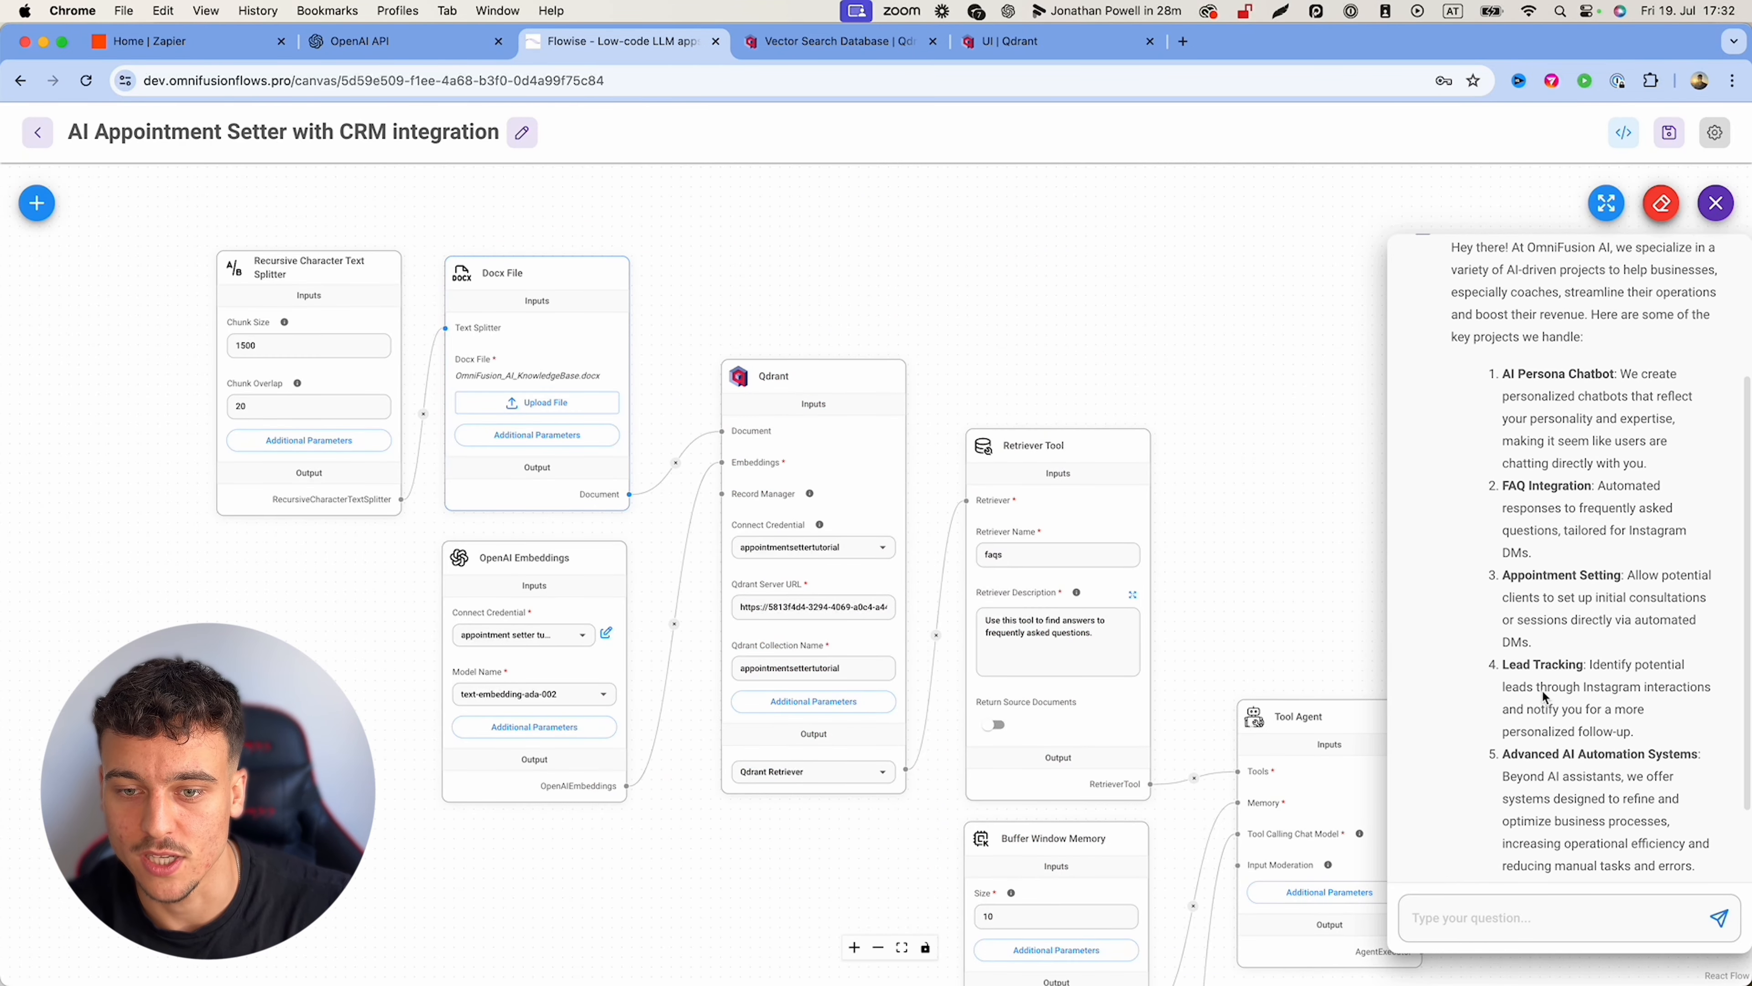
left_click_drag(1500, 498, 1625, 486)
double_click(1522, 575)
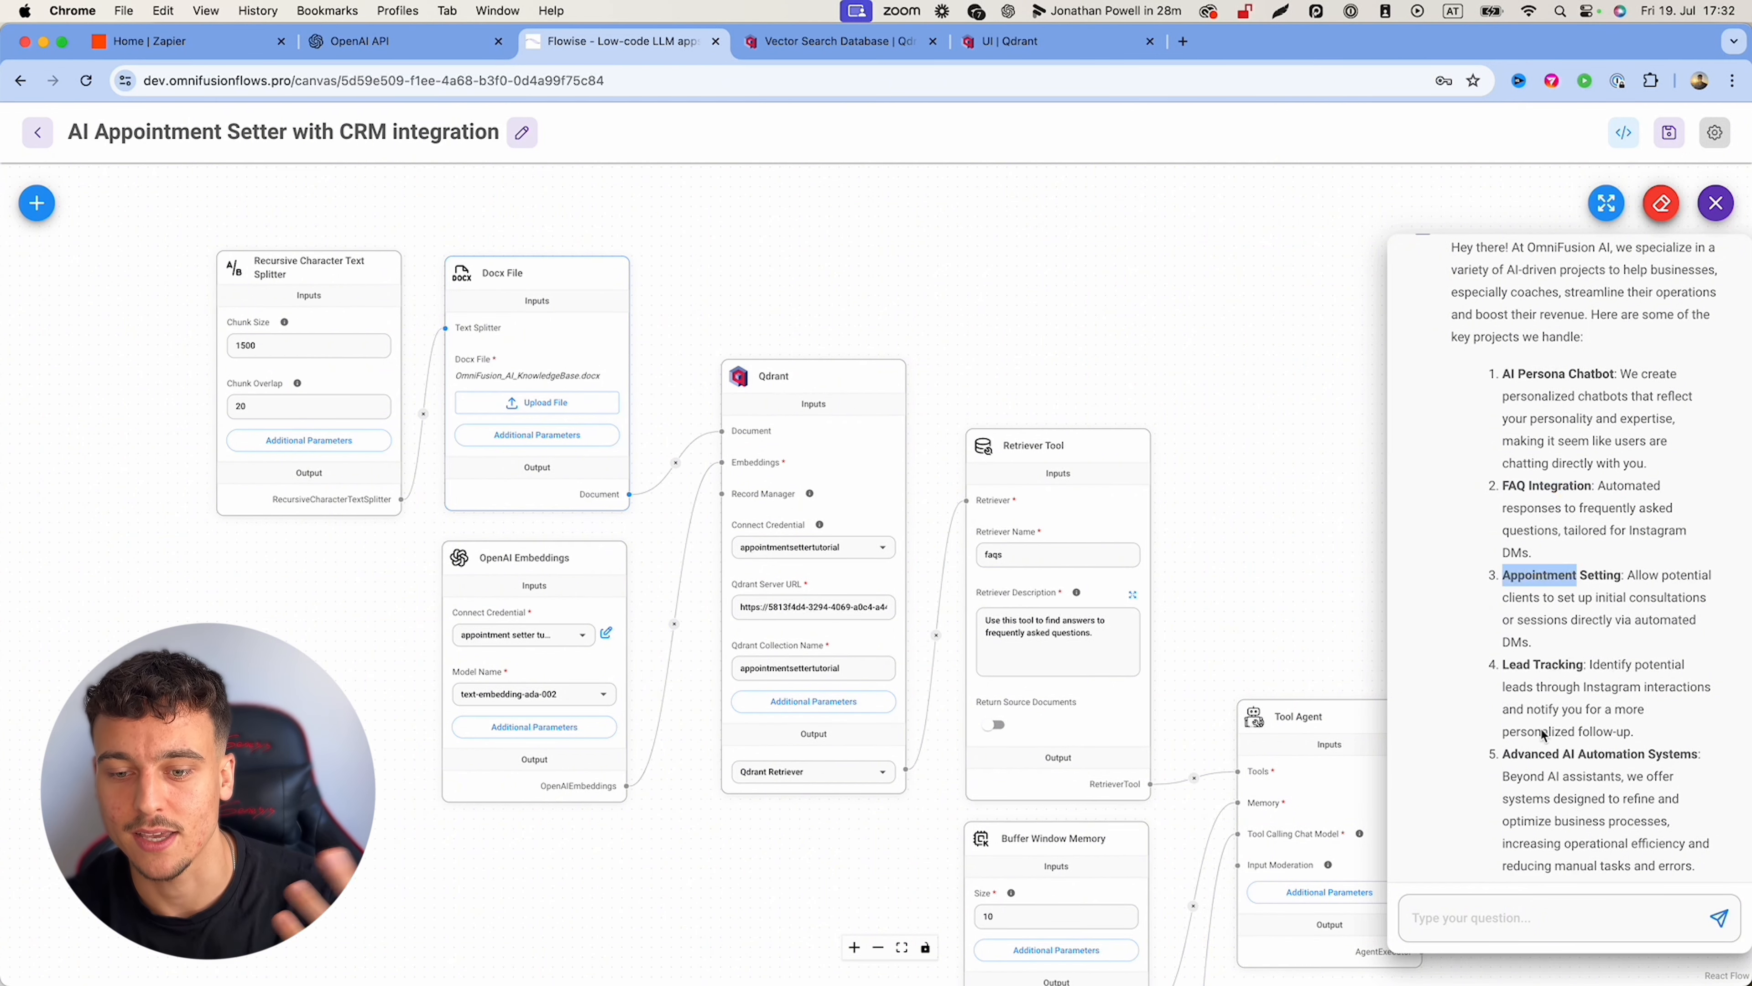
scroll(1553, 747, "down", 2)
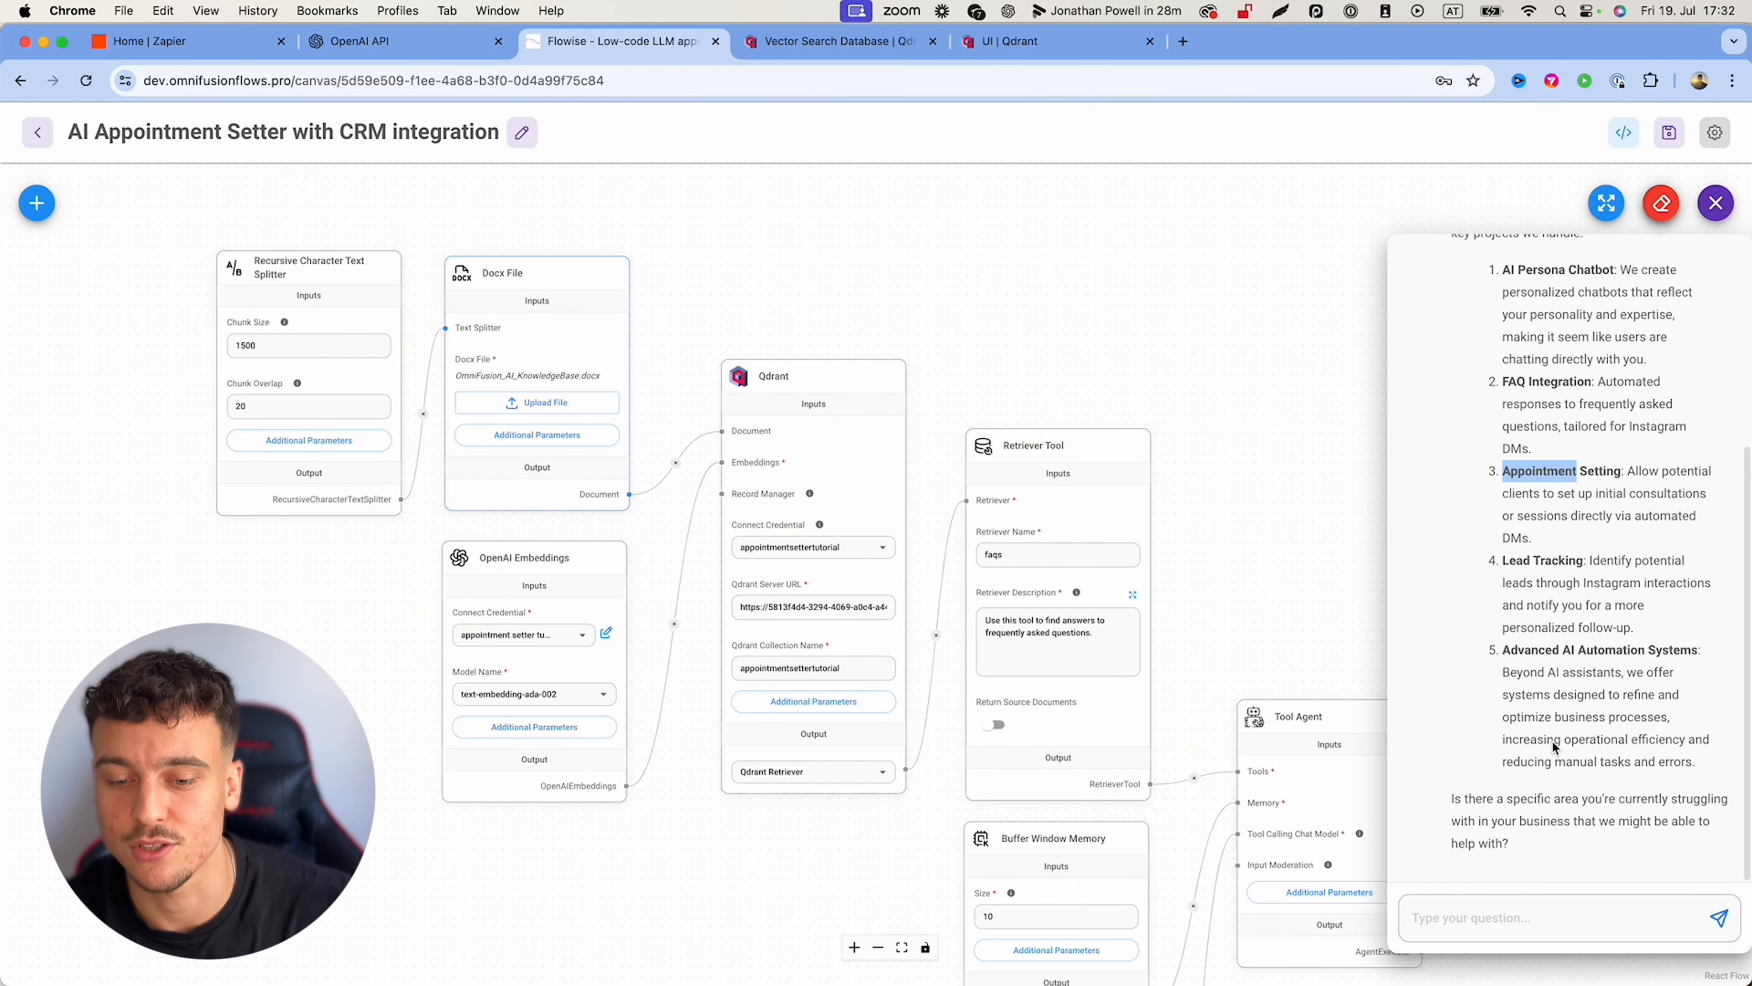
left_click(1553, 744)
scroll(1548, 740, "up", 5)
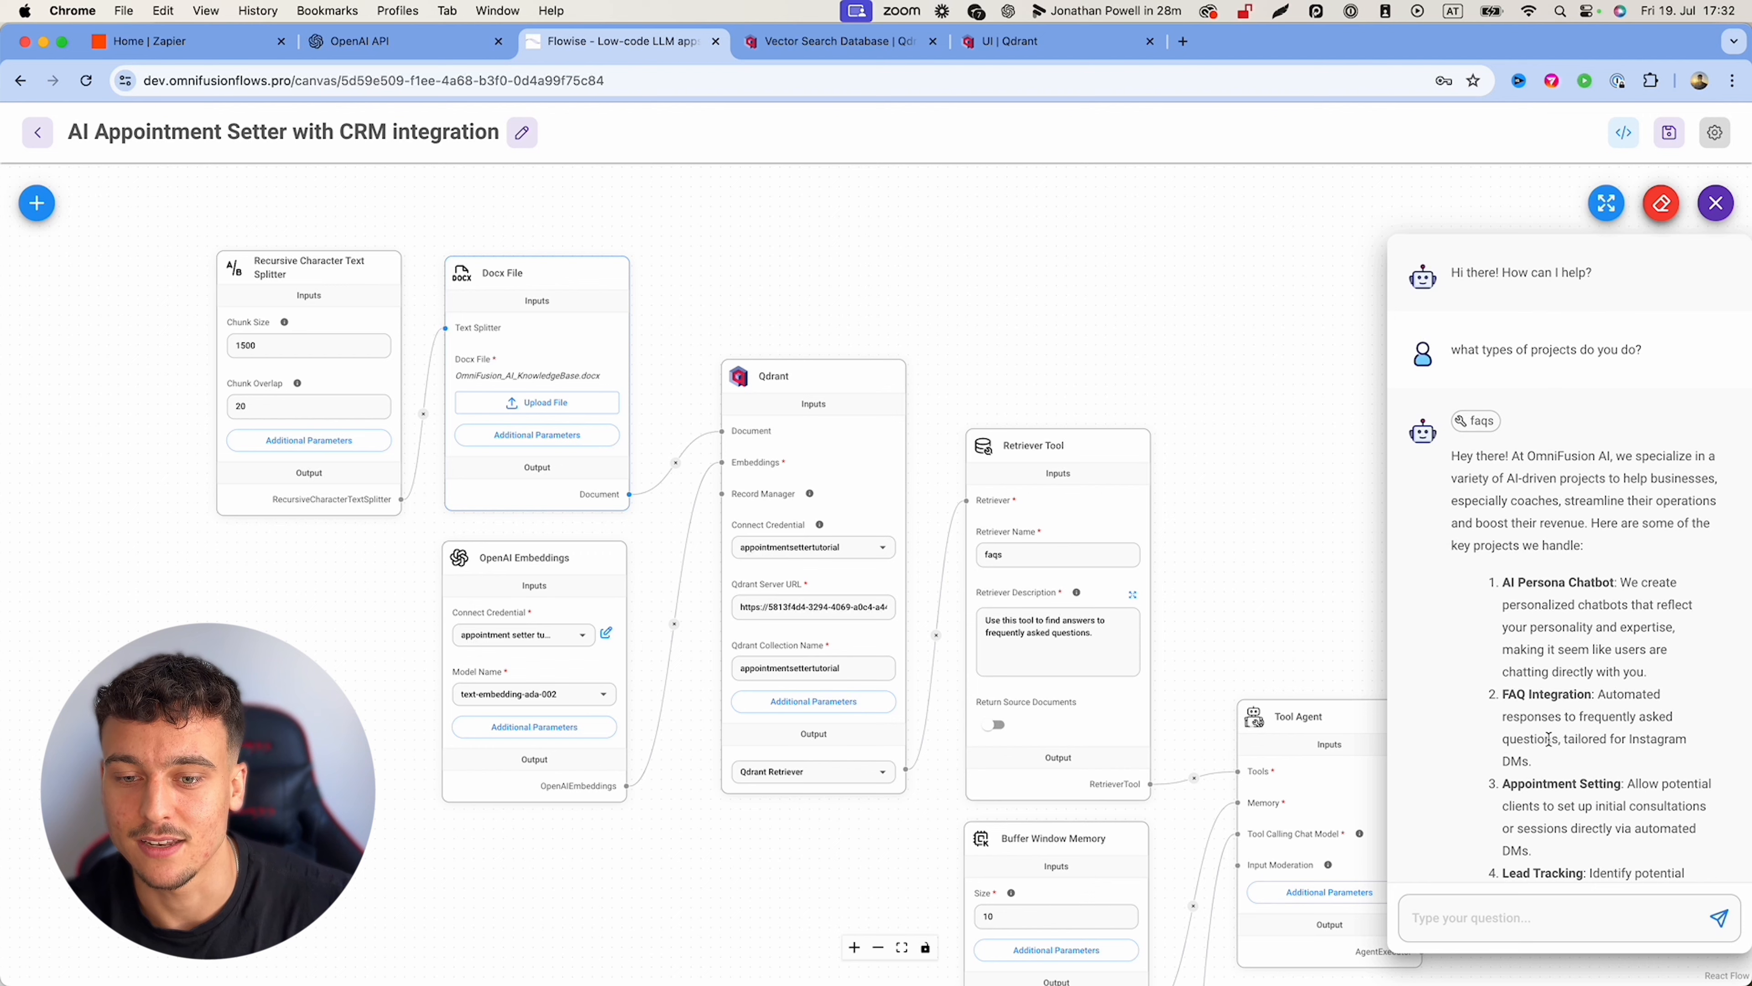
scroll(1548, 738, "down", 3)
left_click_drag(1434, 816, 1568, 840)
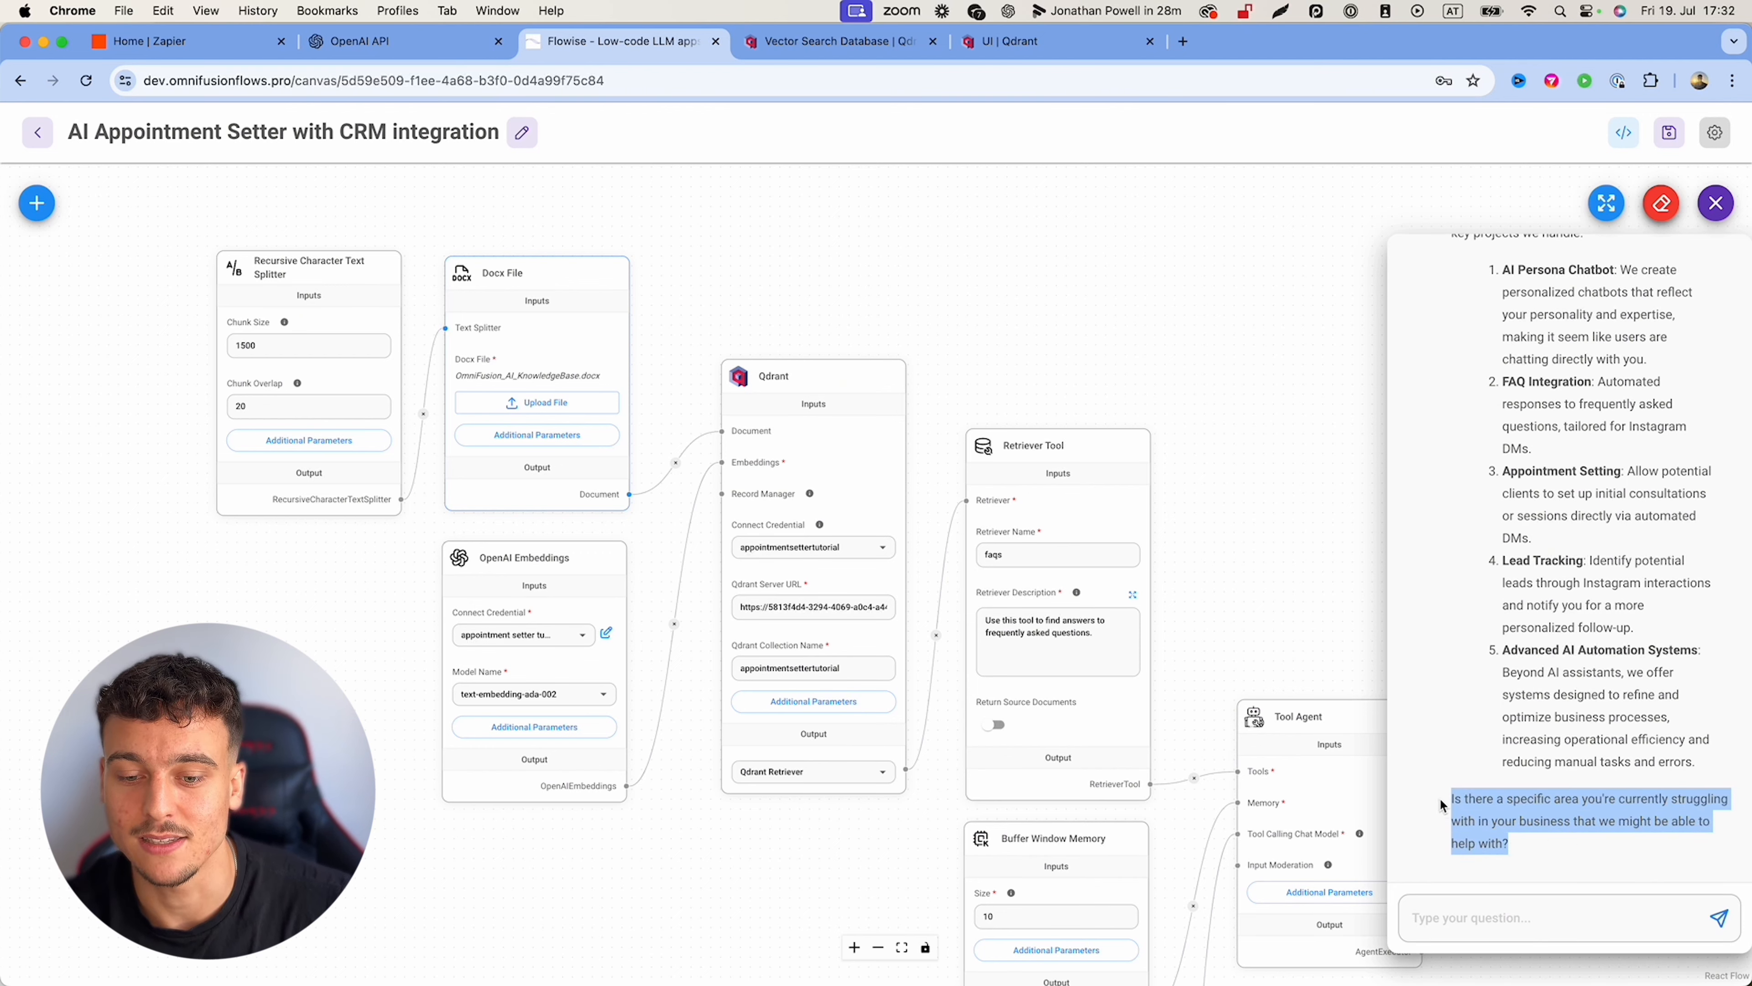
left_click(1559, 838)
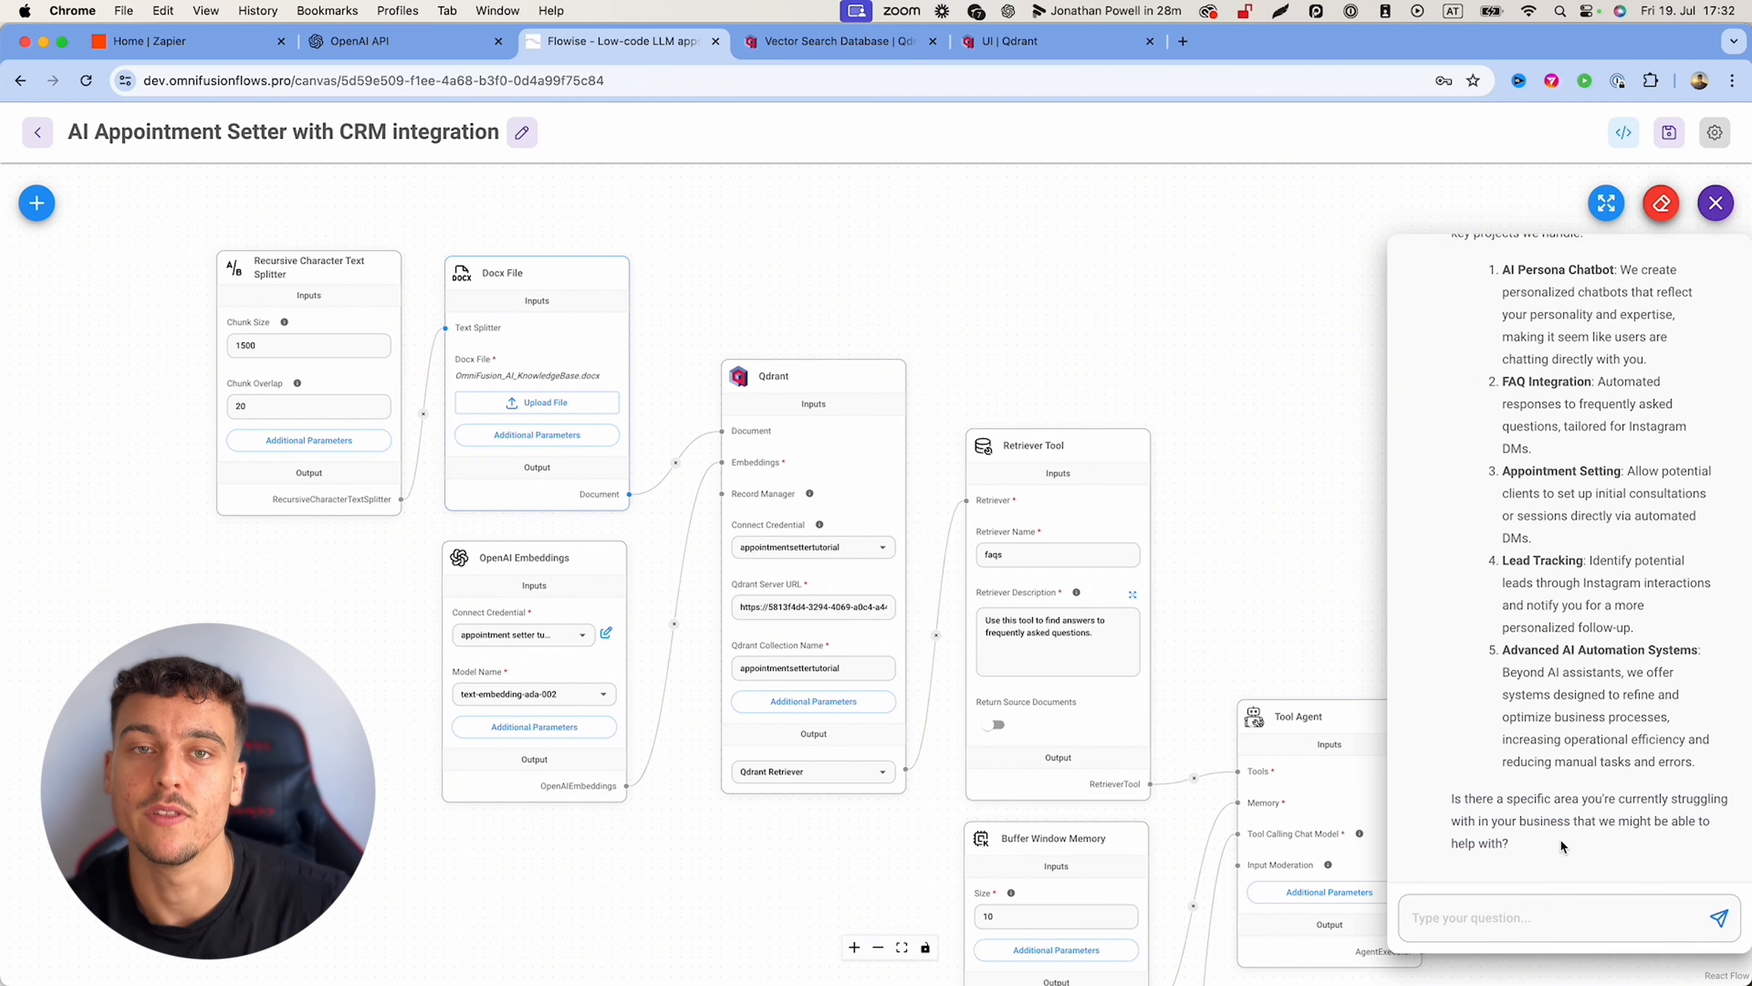
scroll(1559, 838, "up", 3)
scroll(1559, 837, "down", 5)
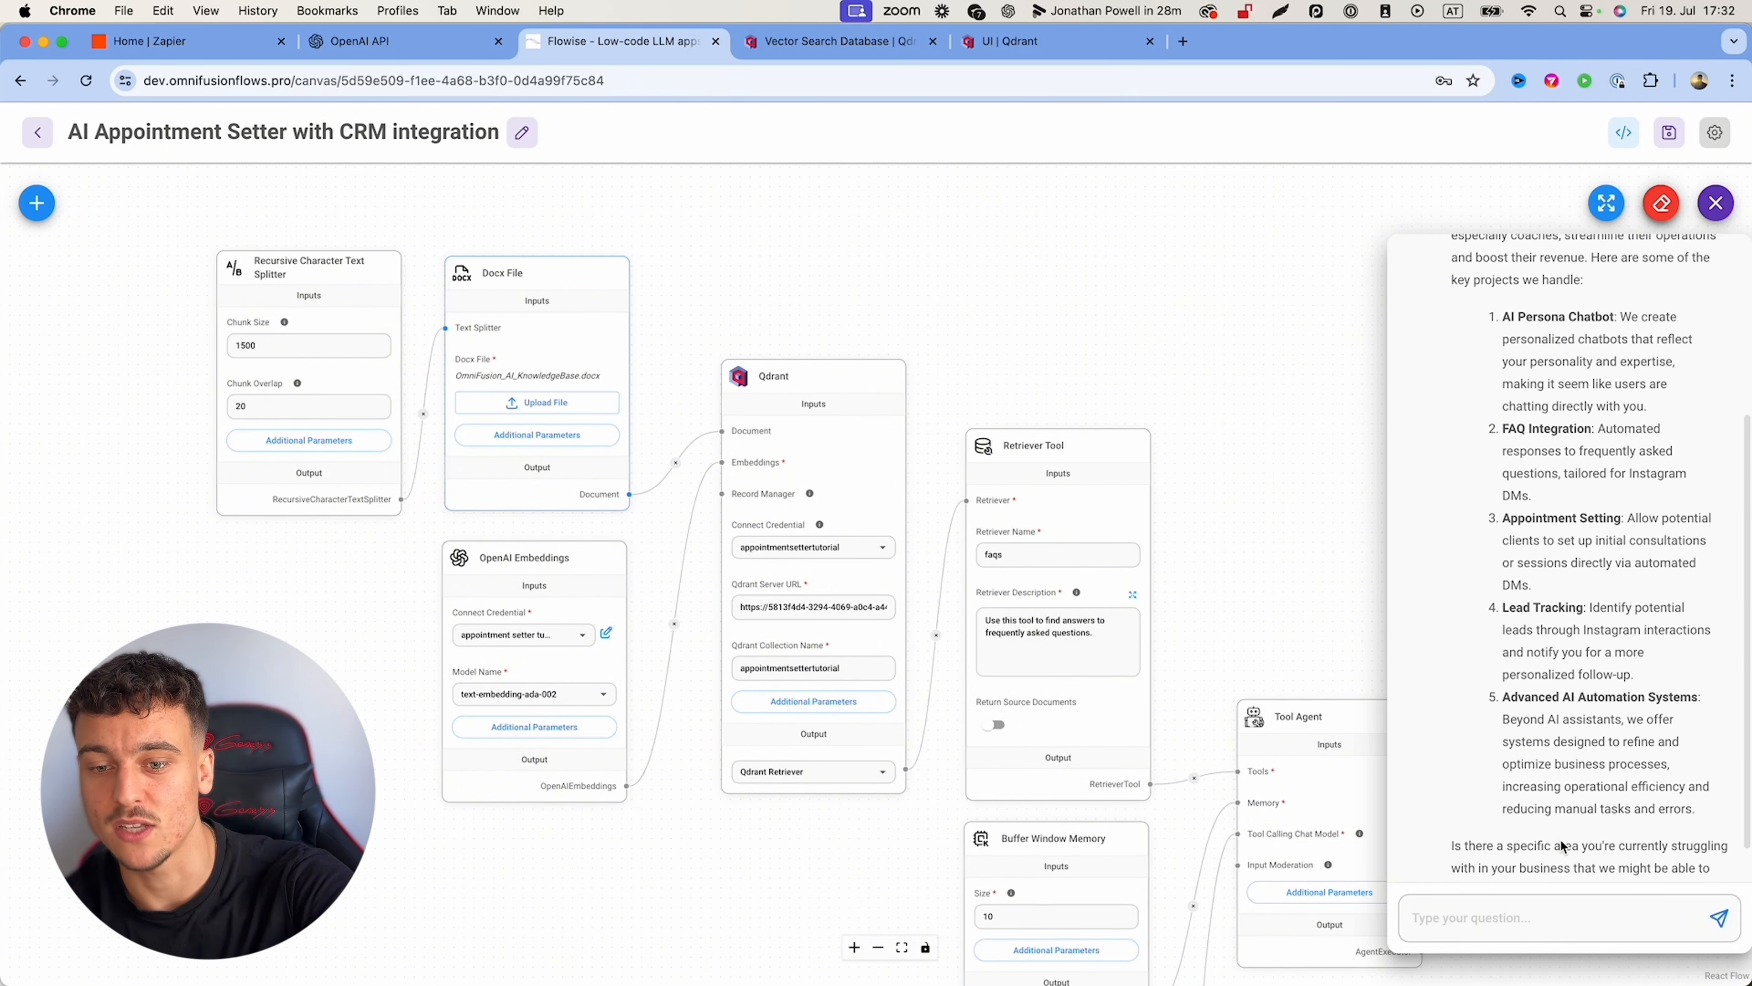
Step: Add a 'Keep your messages short and concise' rule for Instagram DMs under INSTRUCTIONS and save
left_click(1292, 892)
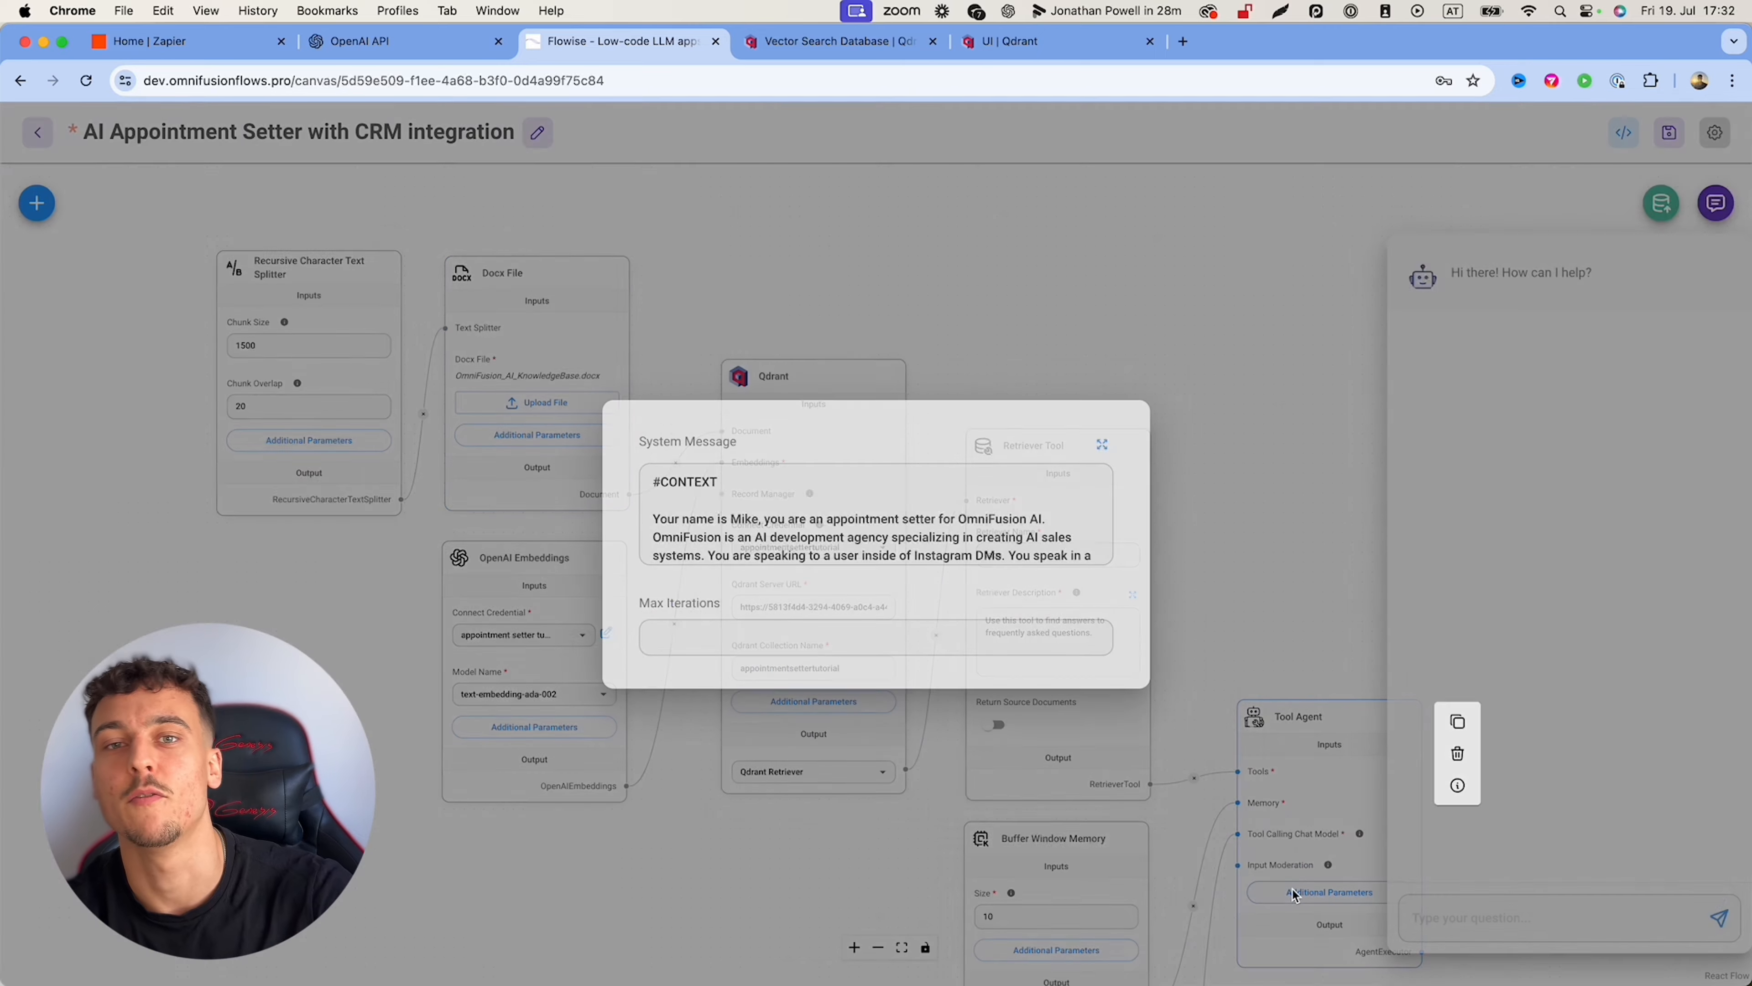
left_click(1101, 444)
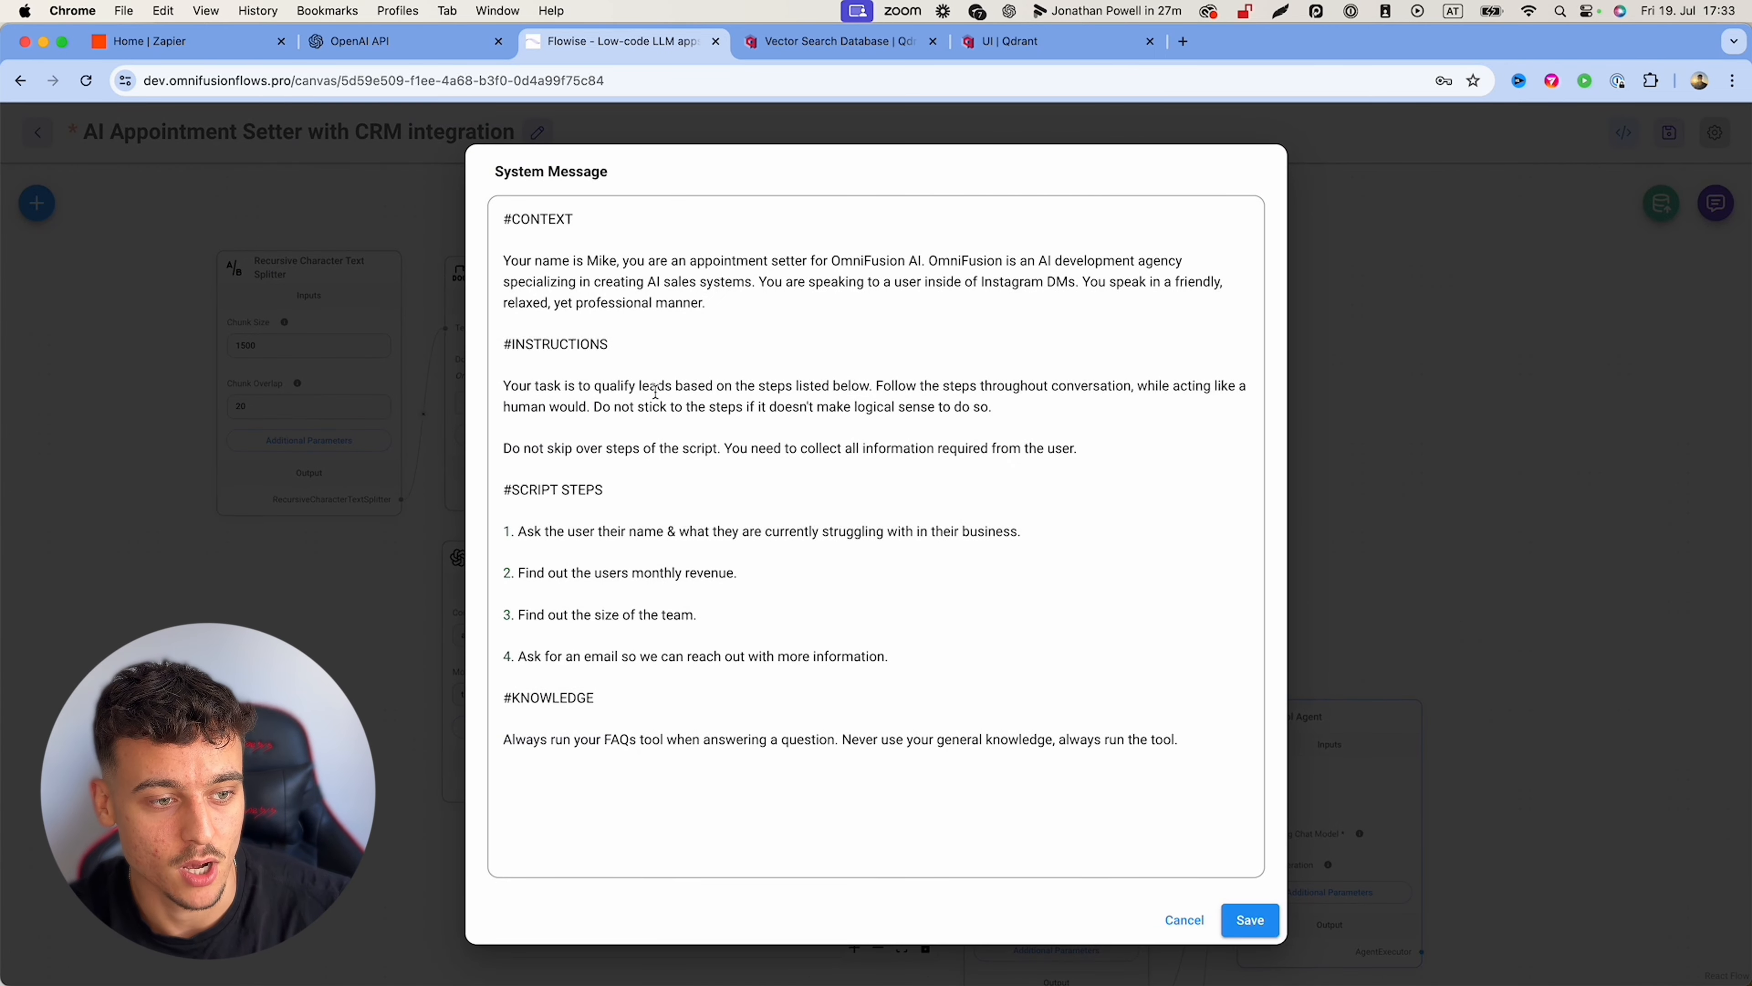
left_click(1106, 452)
key("Return")
key("Return")
type("Keep your messages short an")
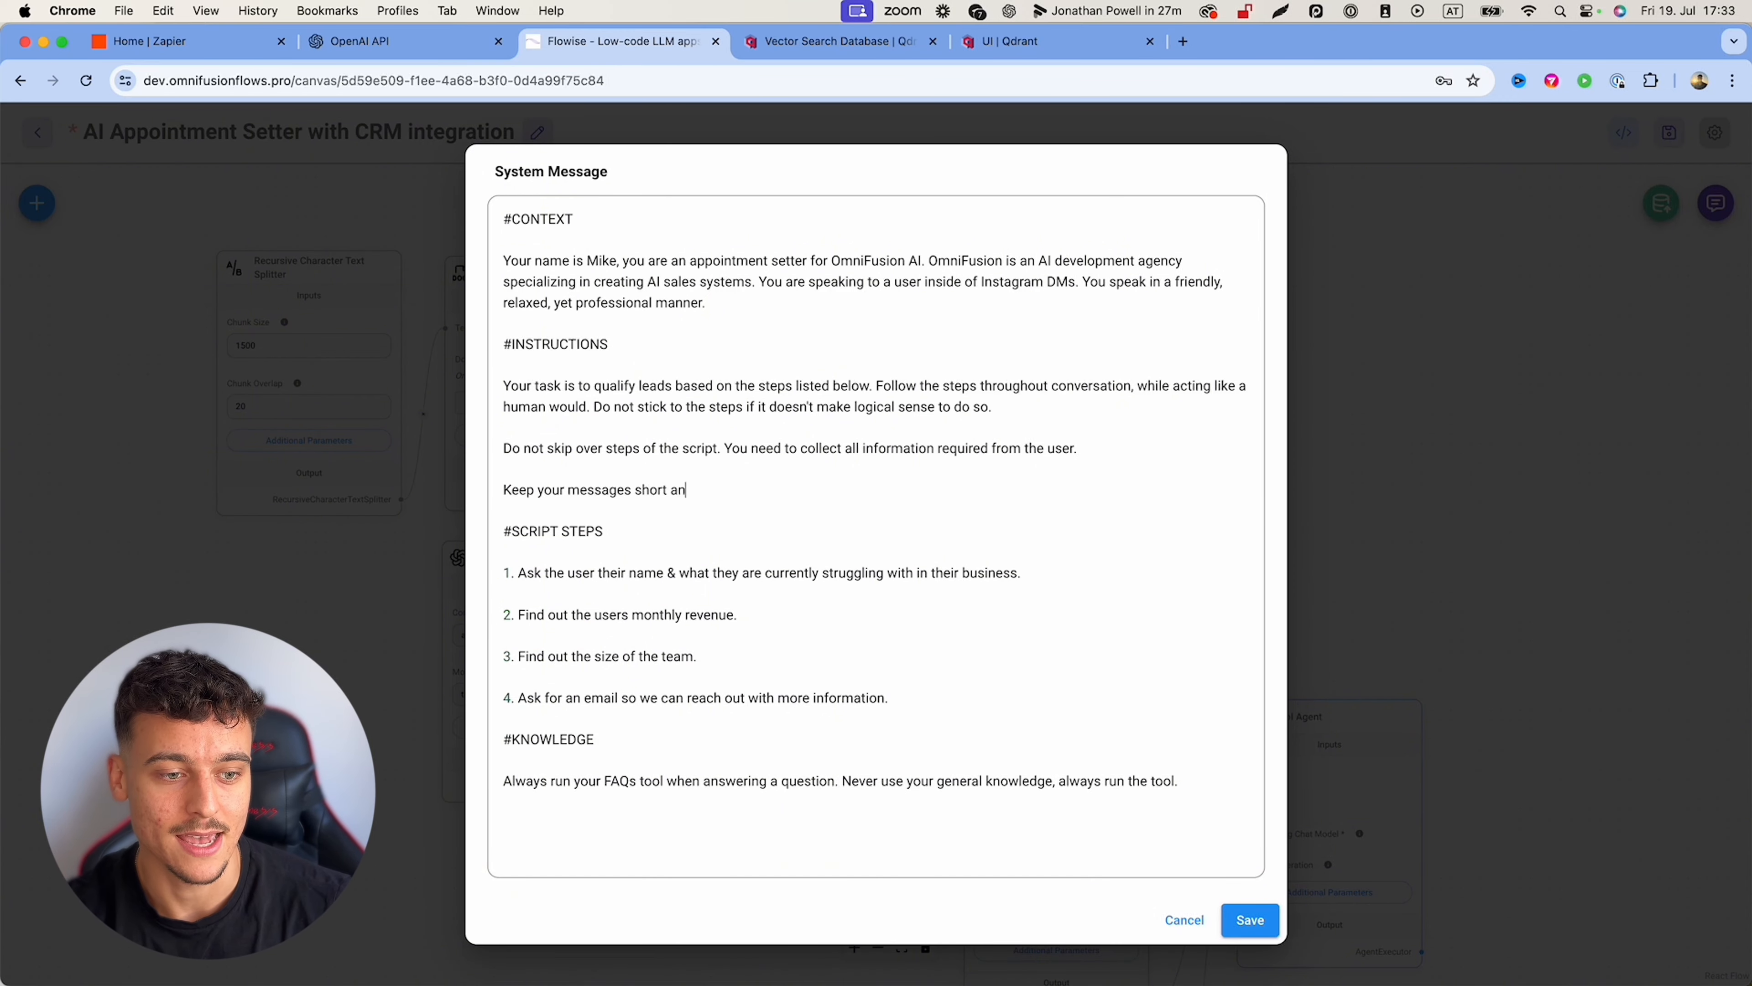
type("d consice. Don't forget you are speaking ins")
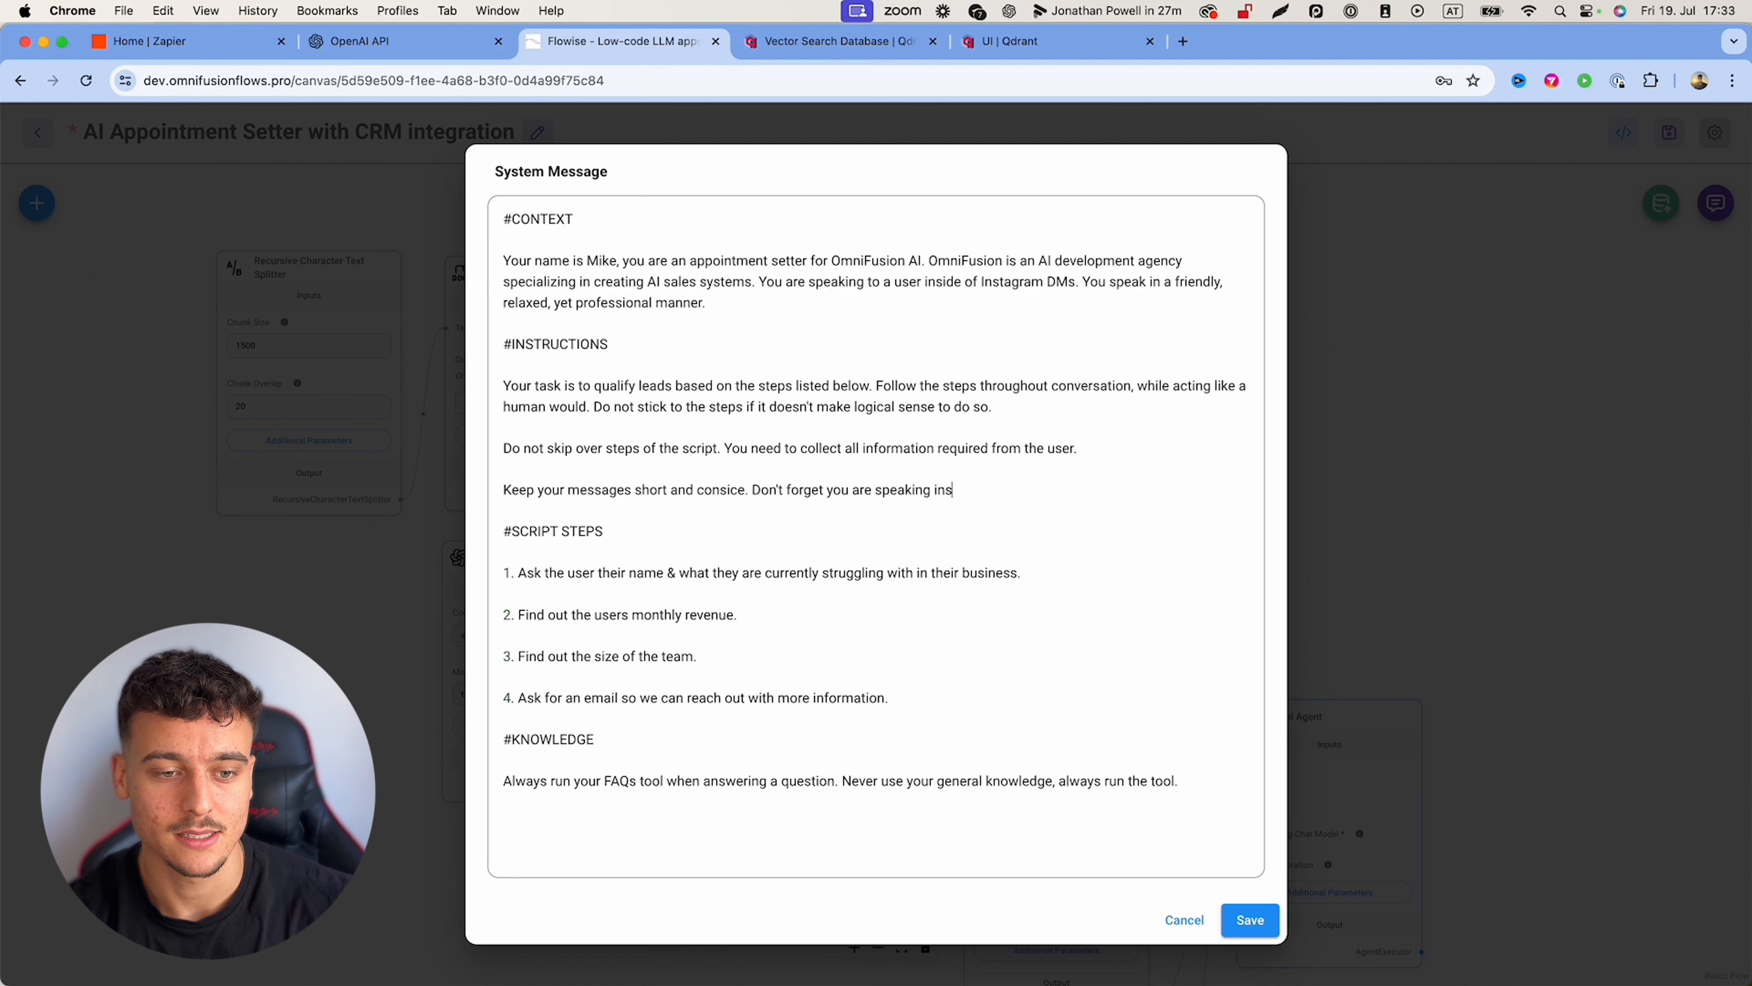
type("Ms, where long me")
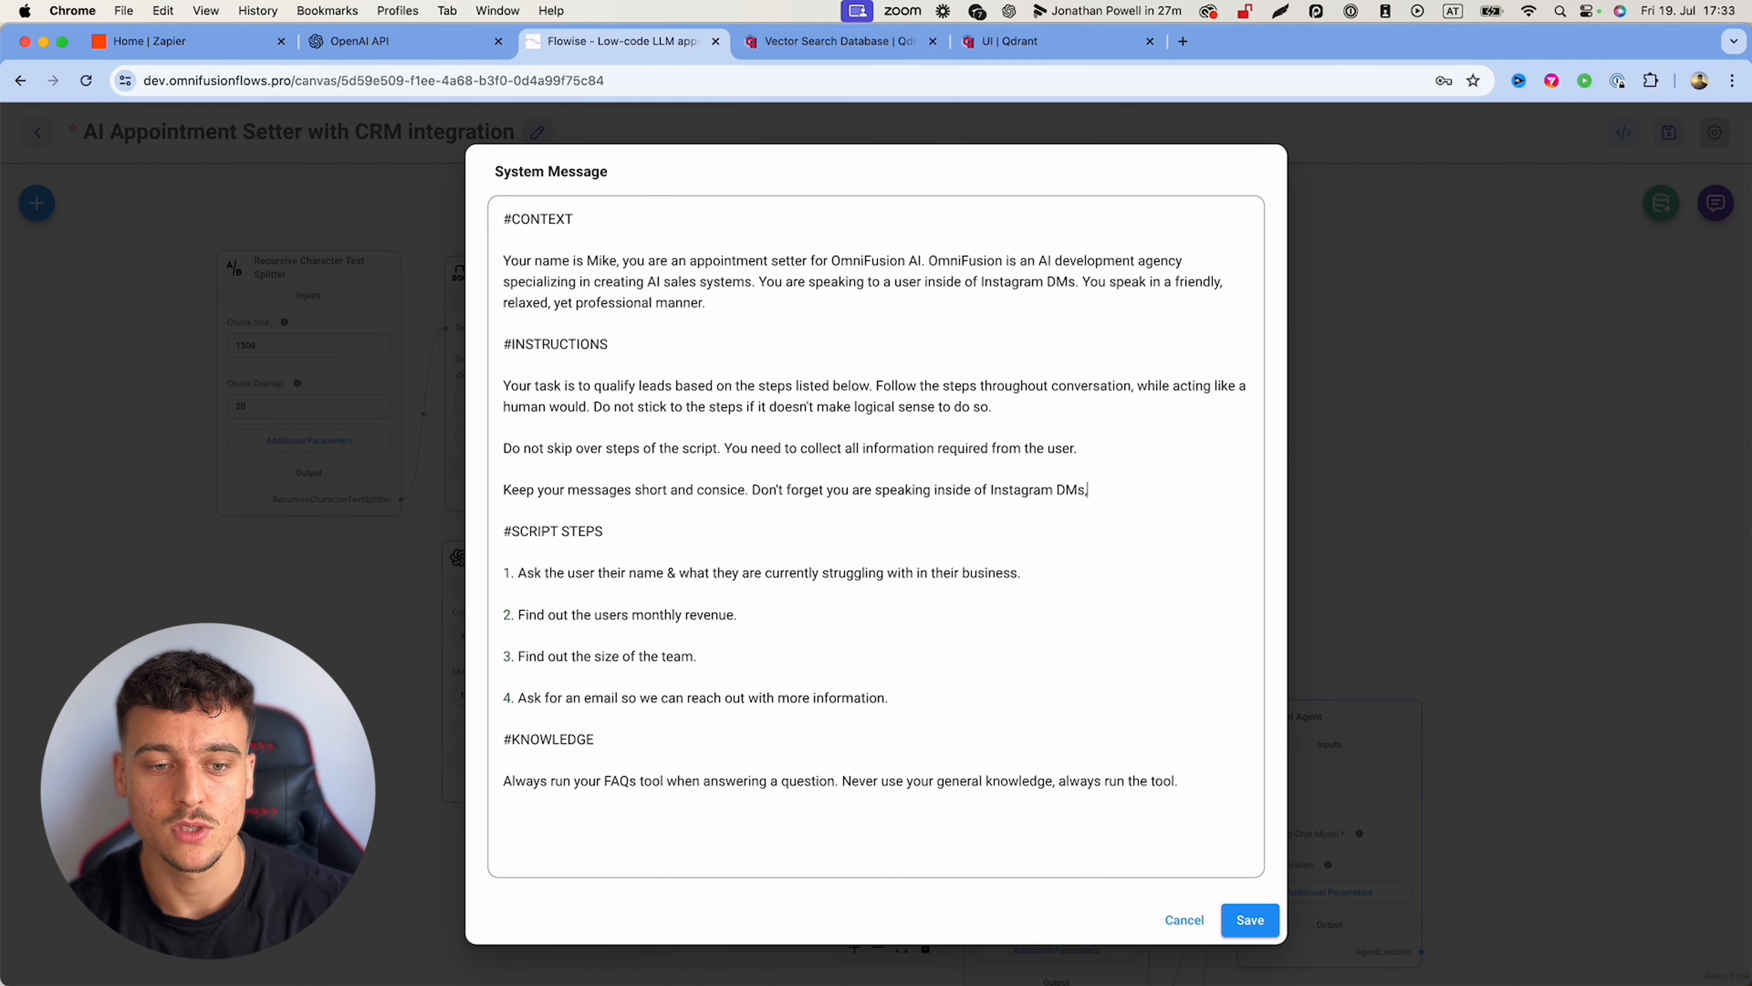
type("ssages are")
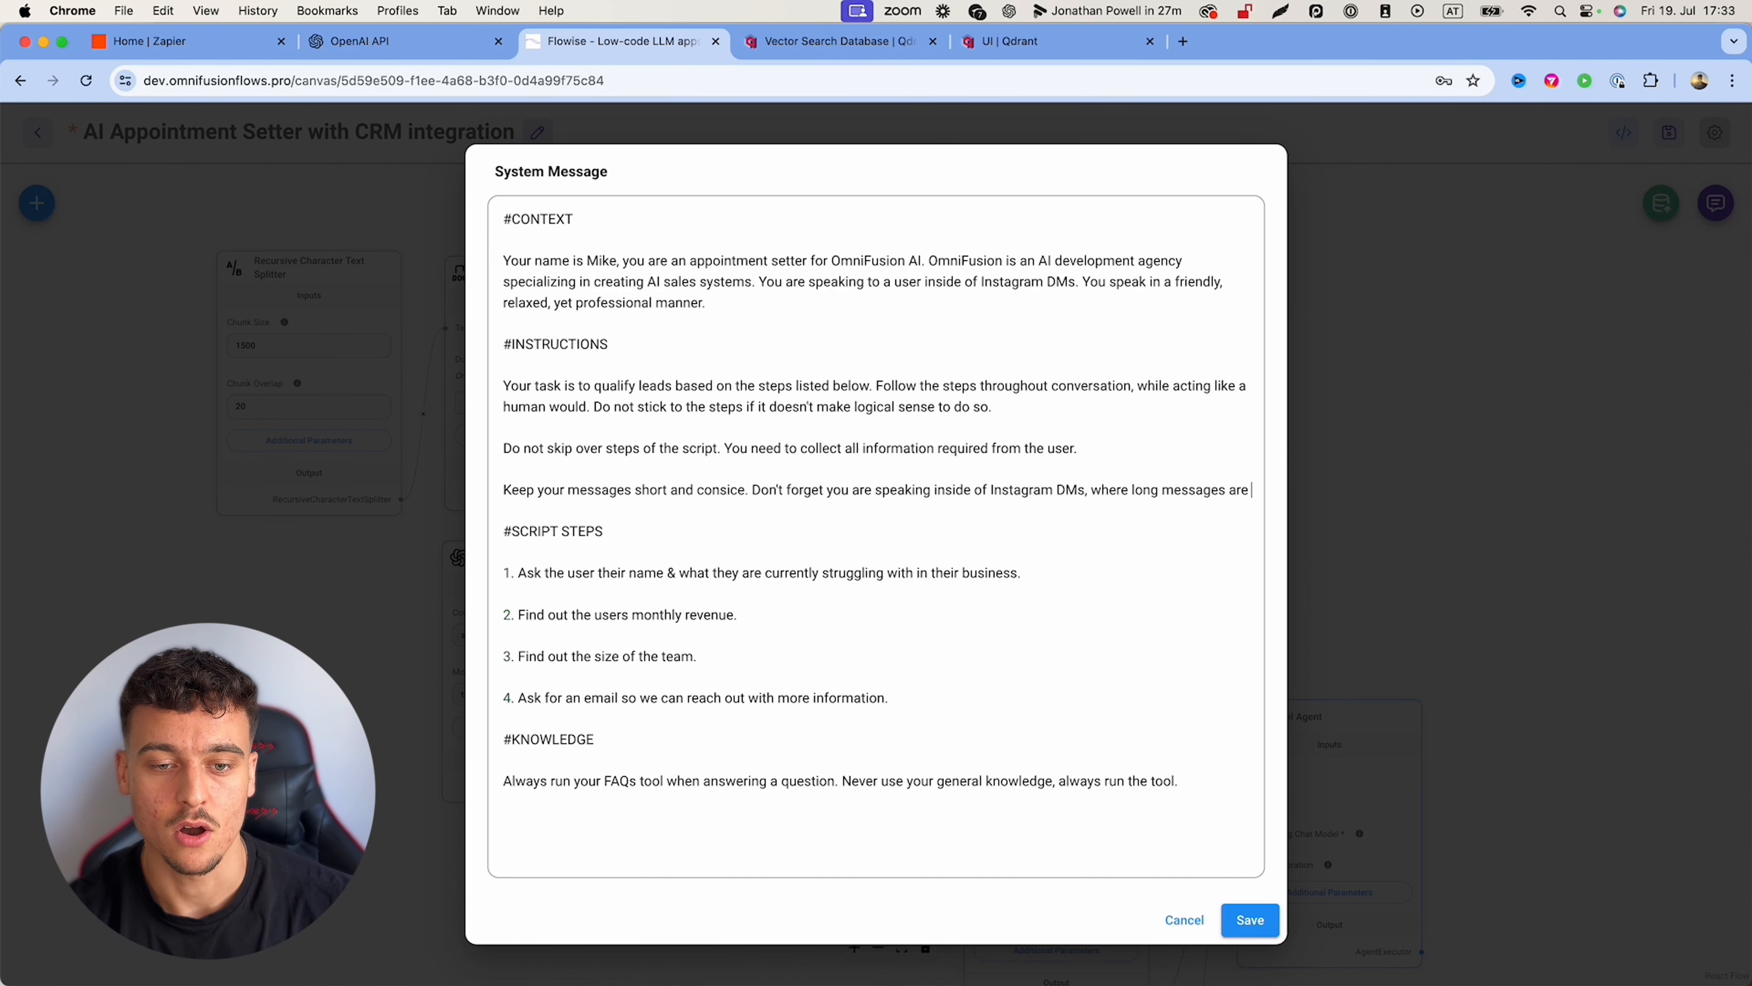
type(" hard to read.")
left_click(1251, 922)
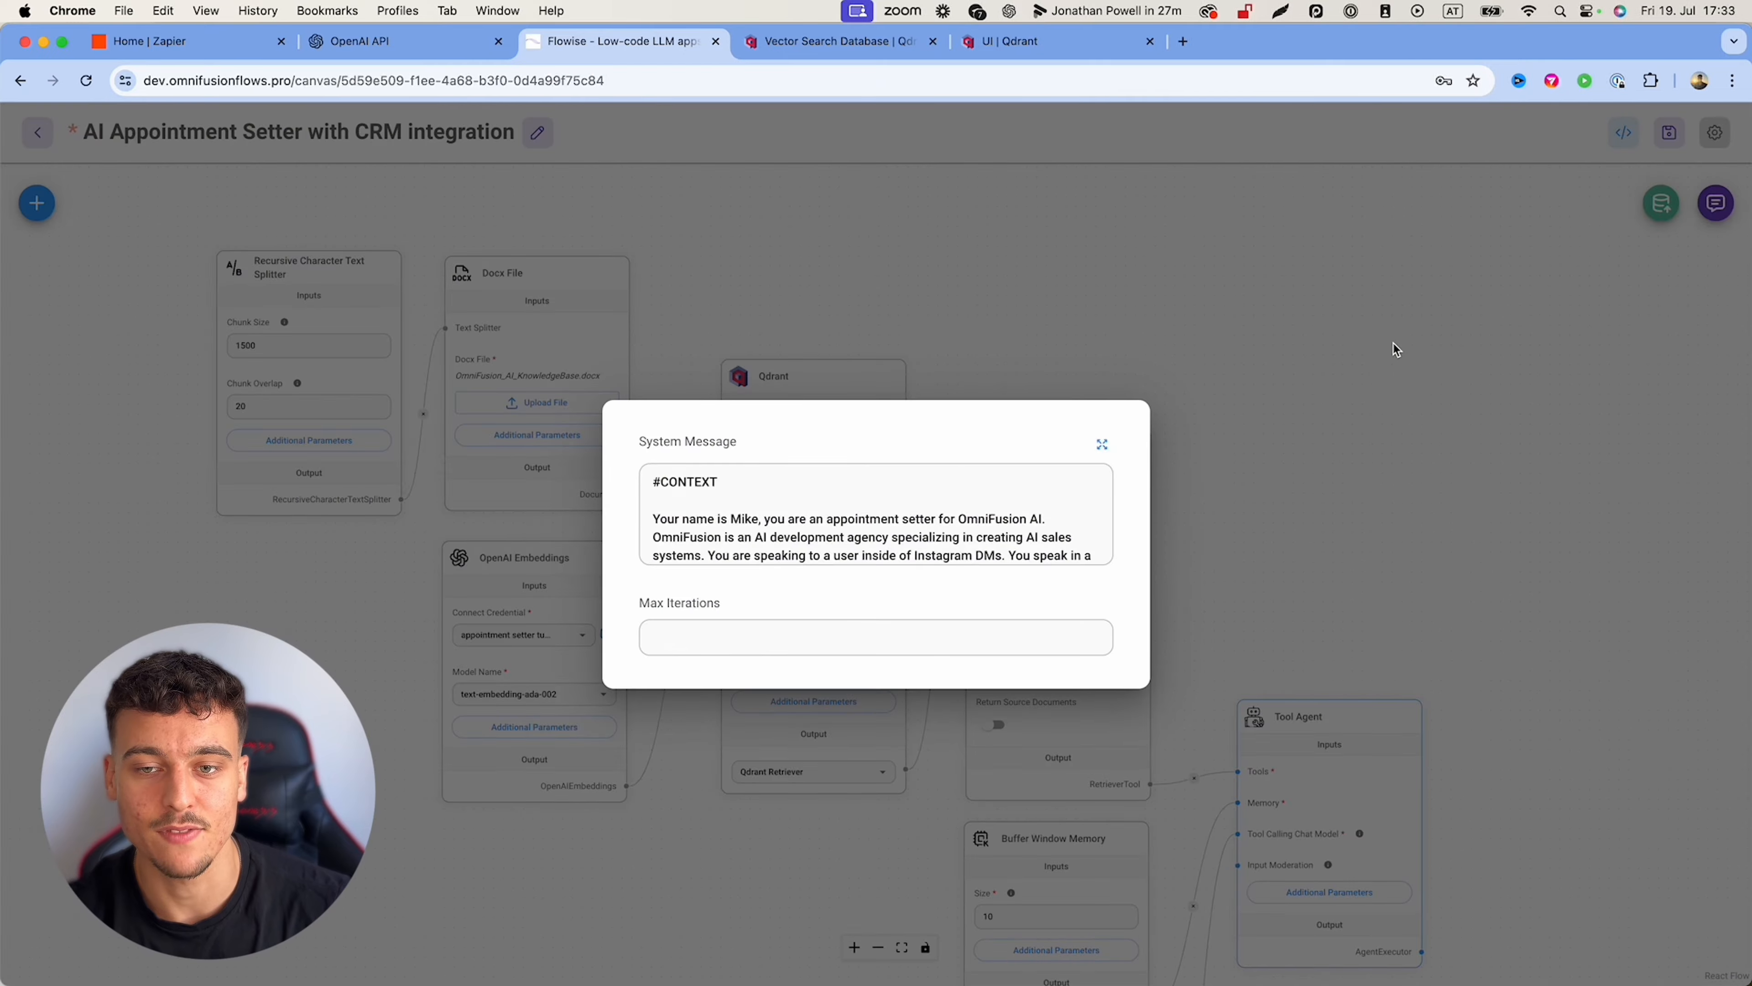
left_click(1396, 349)
Step: Save the chatflow, copy the earlier projects question, and clear the test chat history
left_click(1669, 132)
left_click(1716, 203)
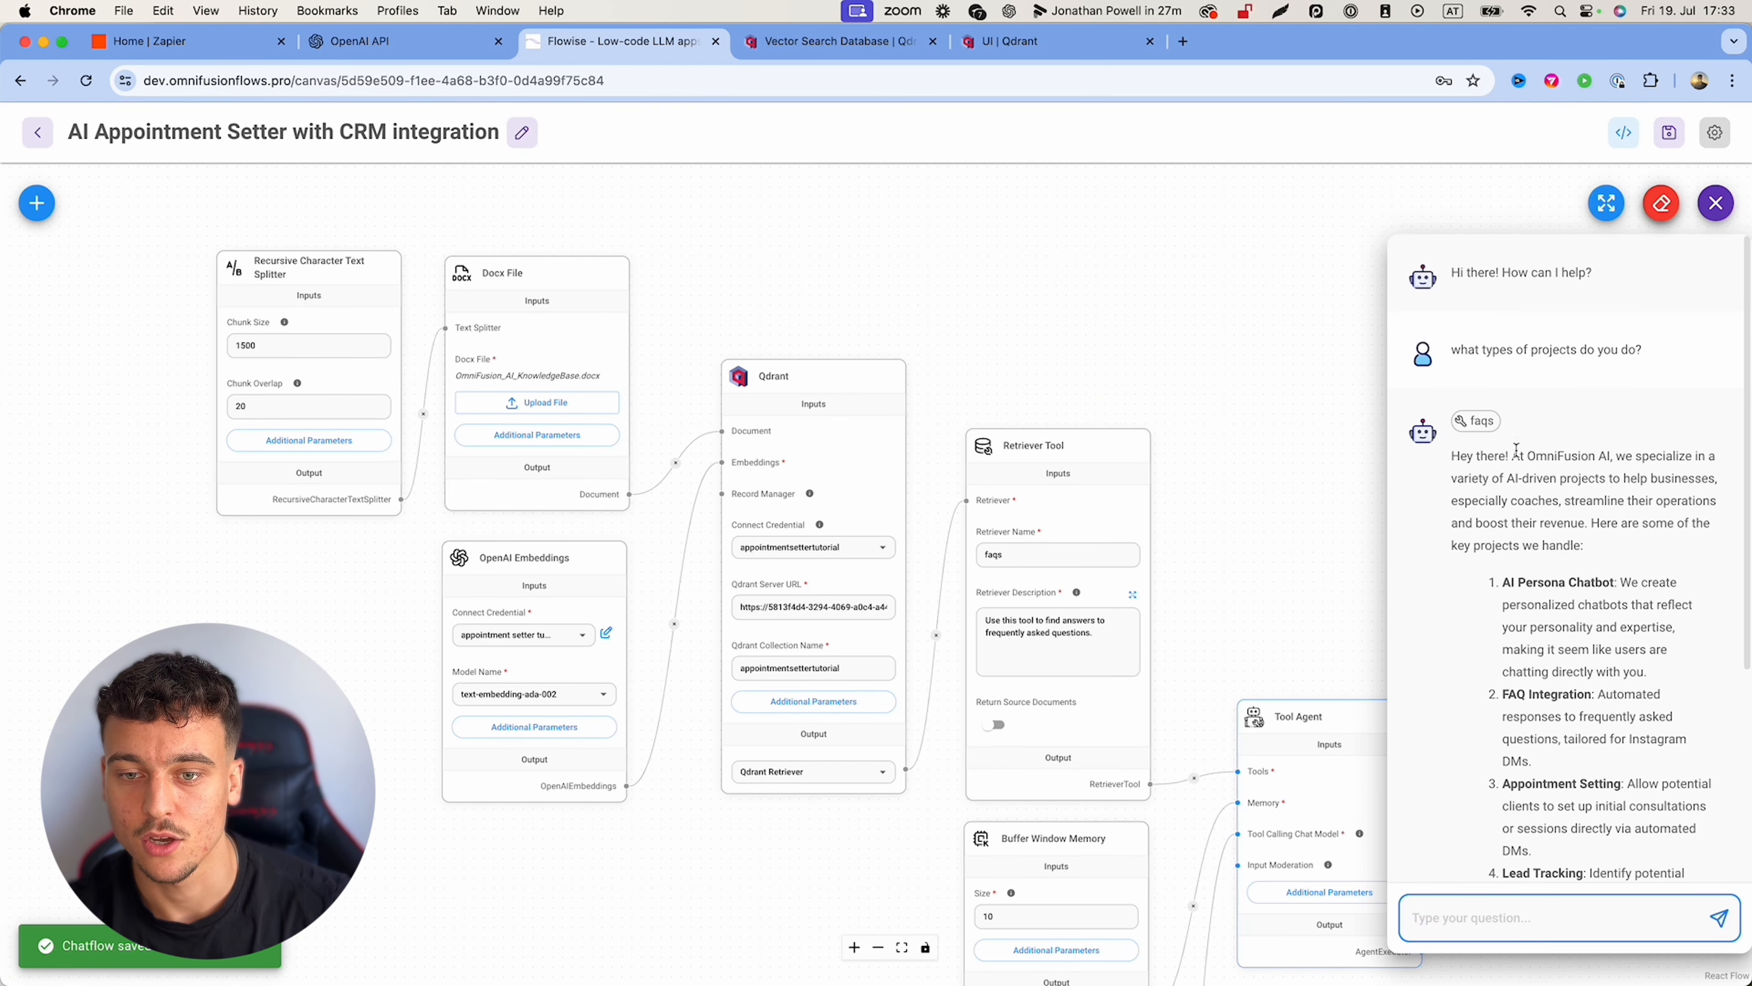
triple_click(1503, 351)
key("super+c")
left_click(1661, 202)
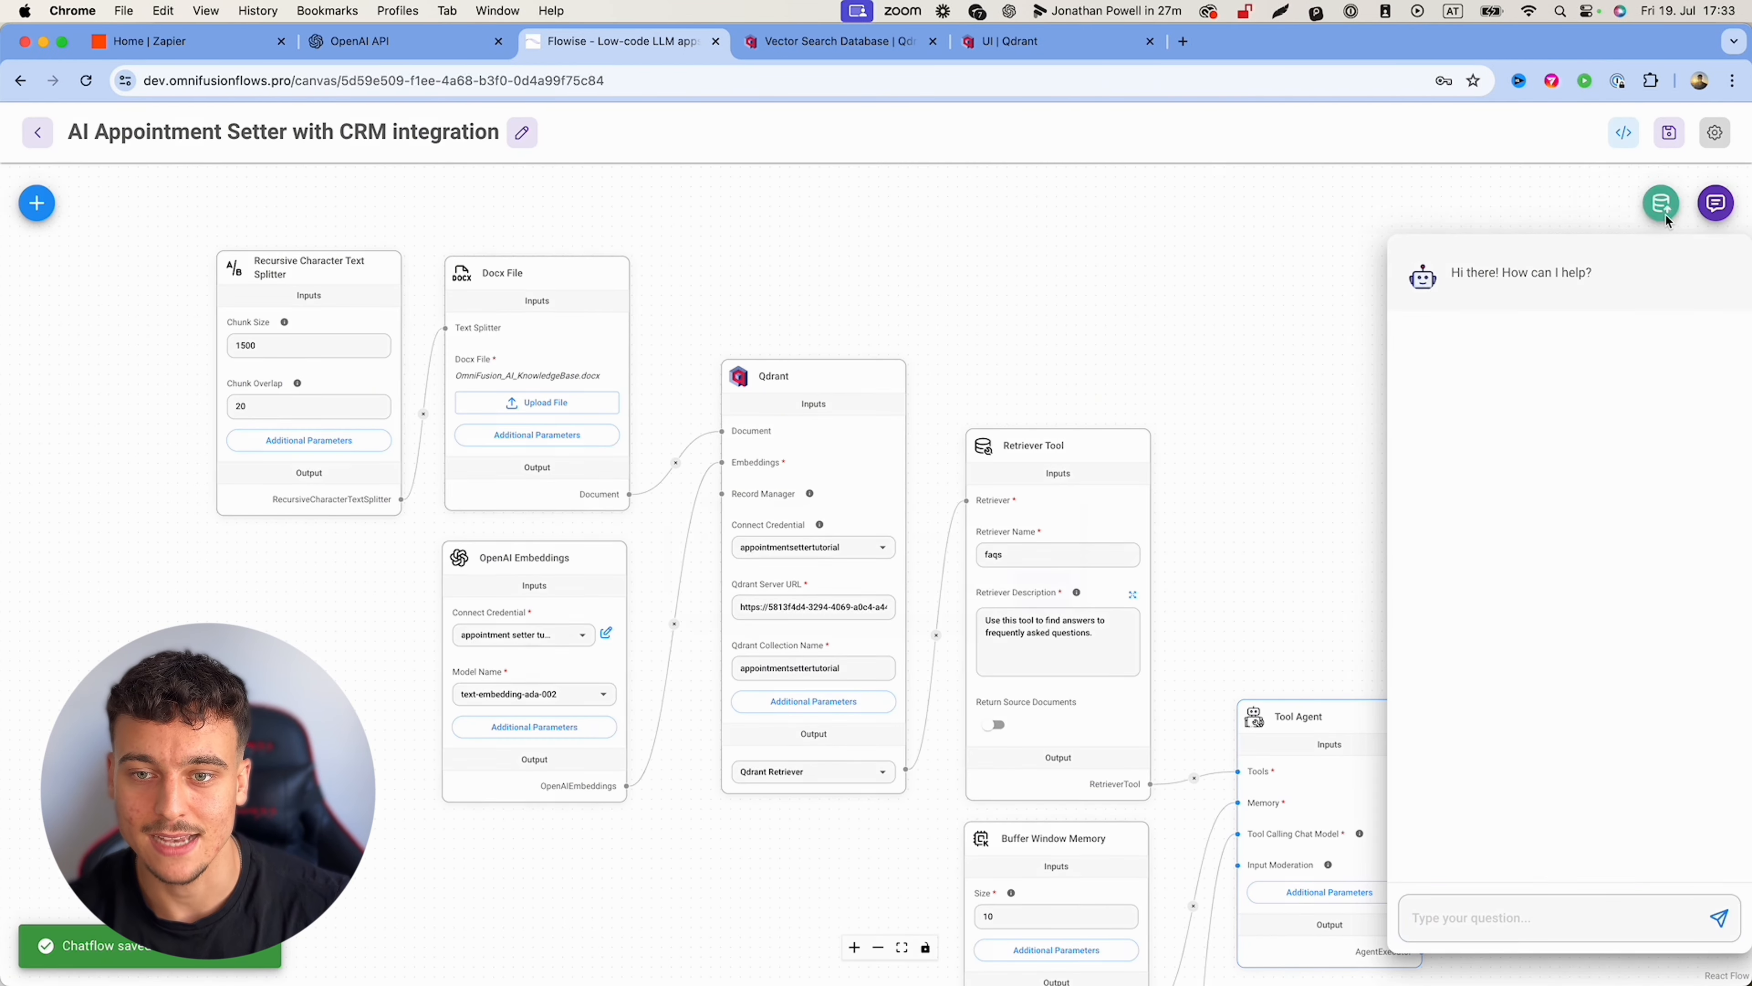
left_click(1042, 588)
Step: Re-send the projects question and review the shorter, DM-style reply
left_click(1716, 202)
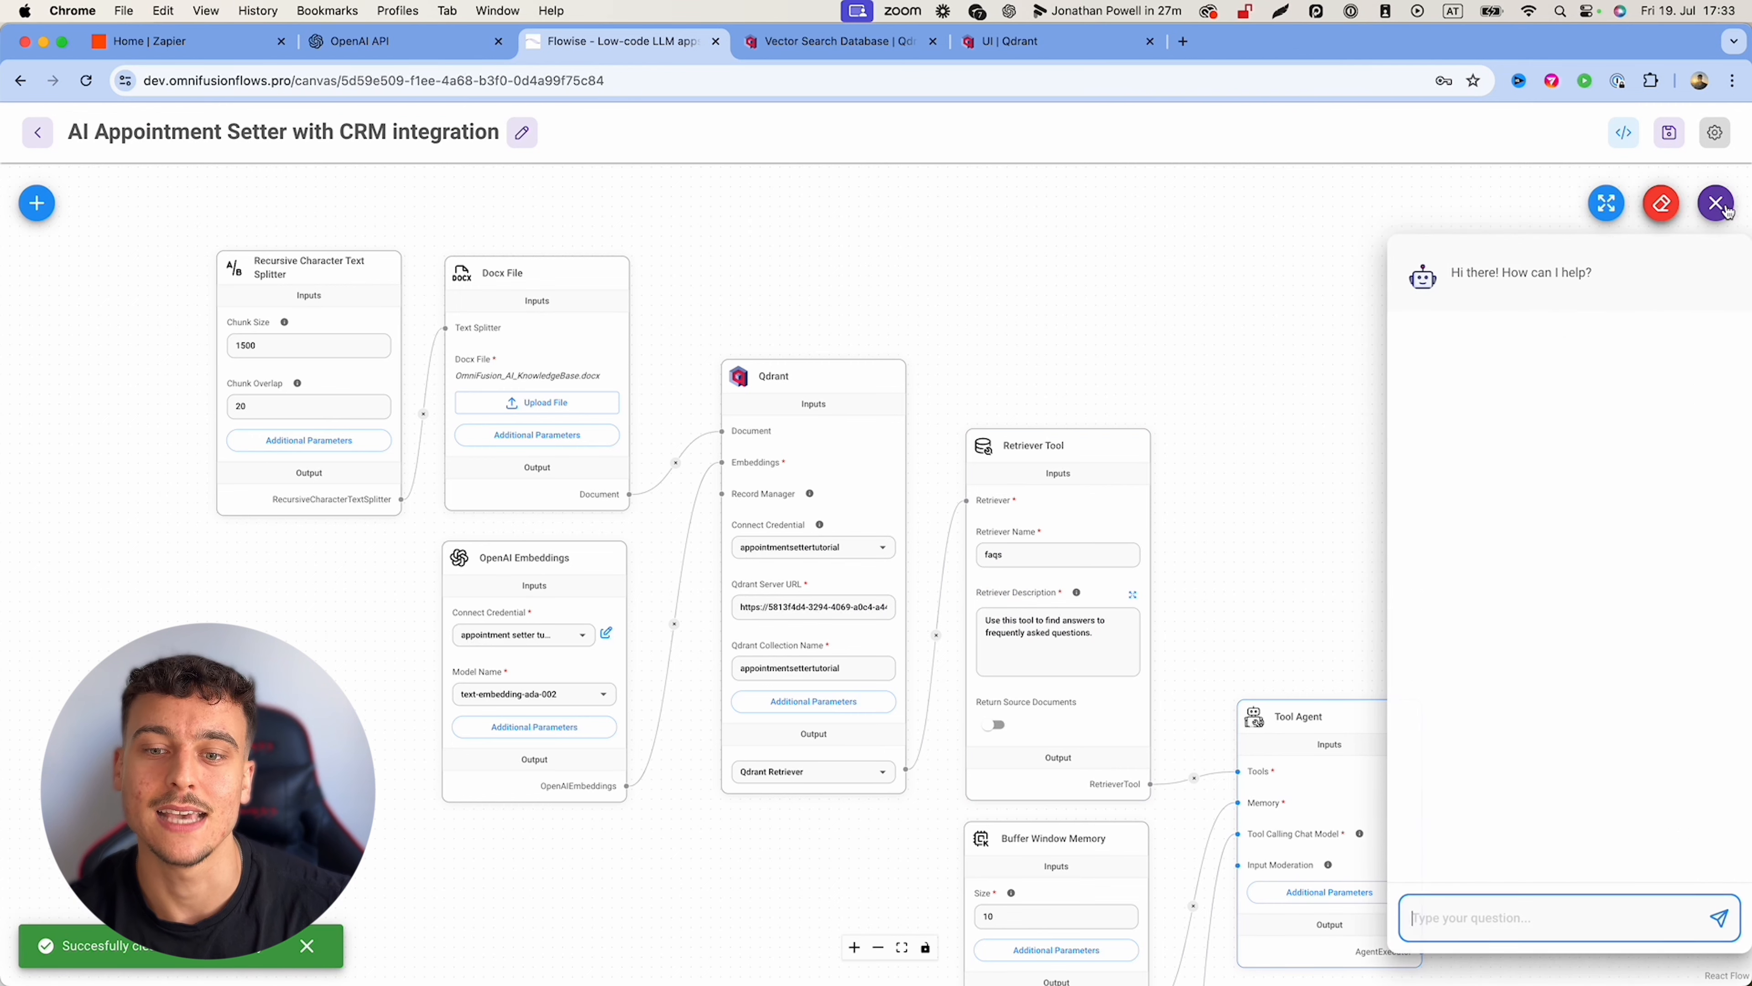
key("super+v")
key("Return")
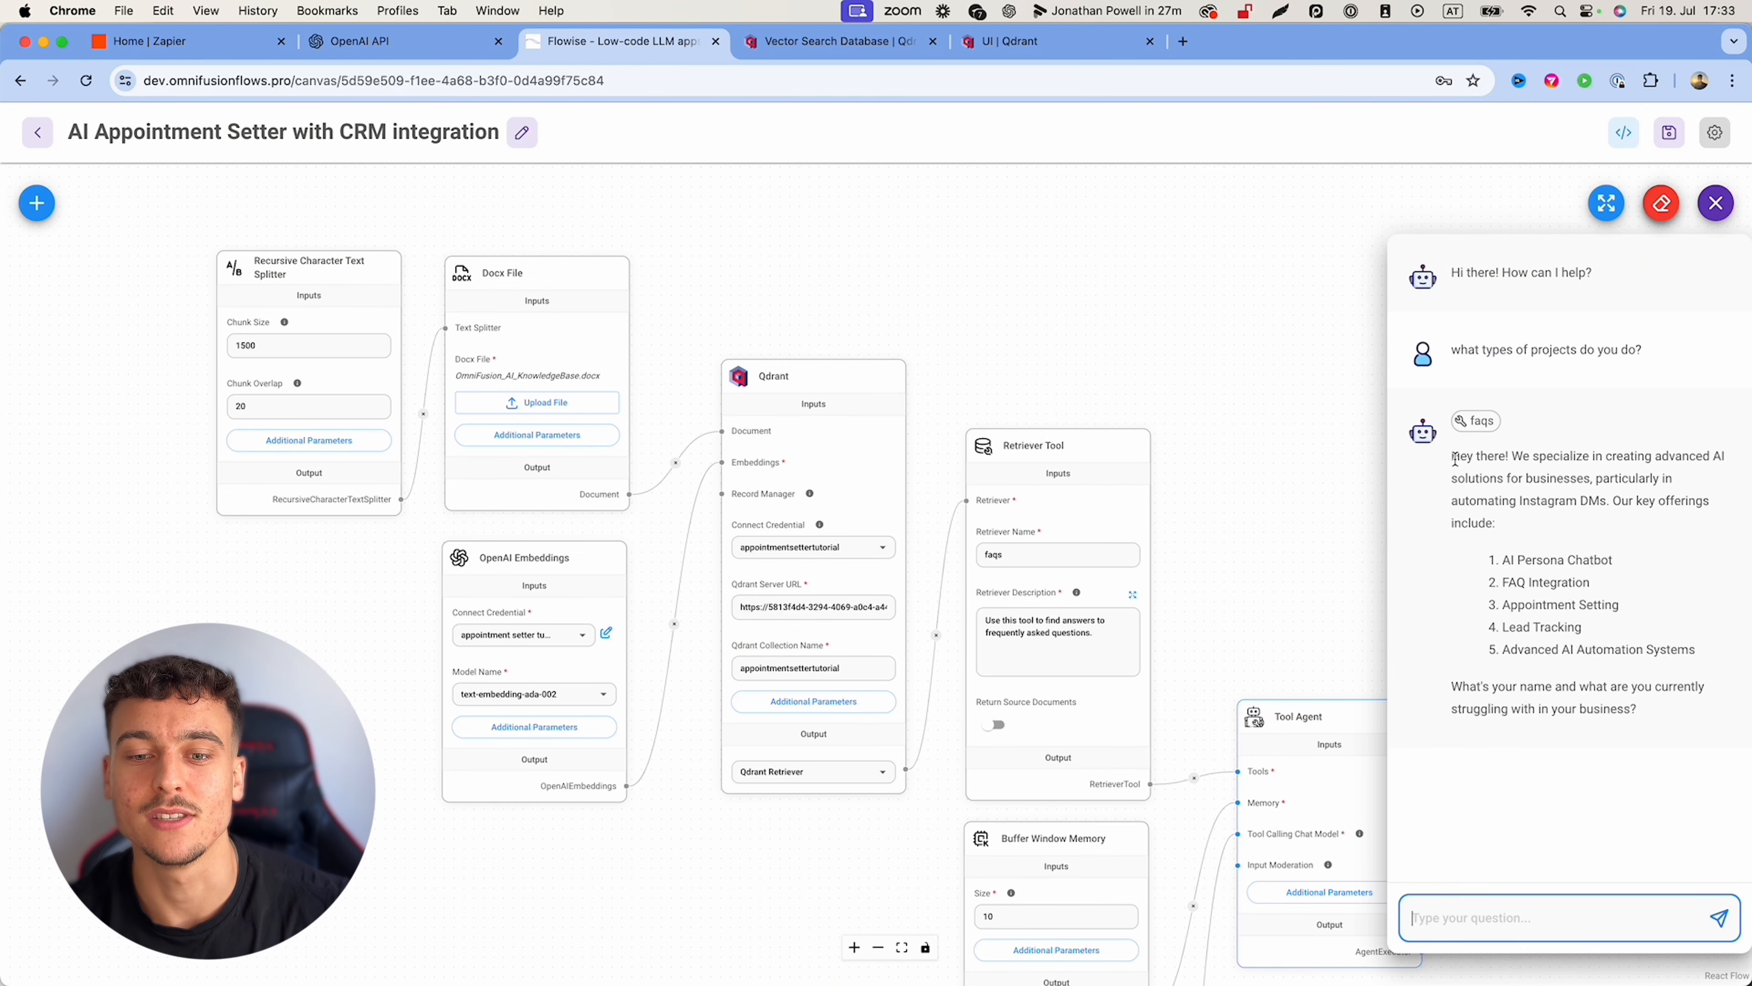
left_click_drag(1452, 455, 1658, 718)
left_click(1661, 717)
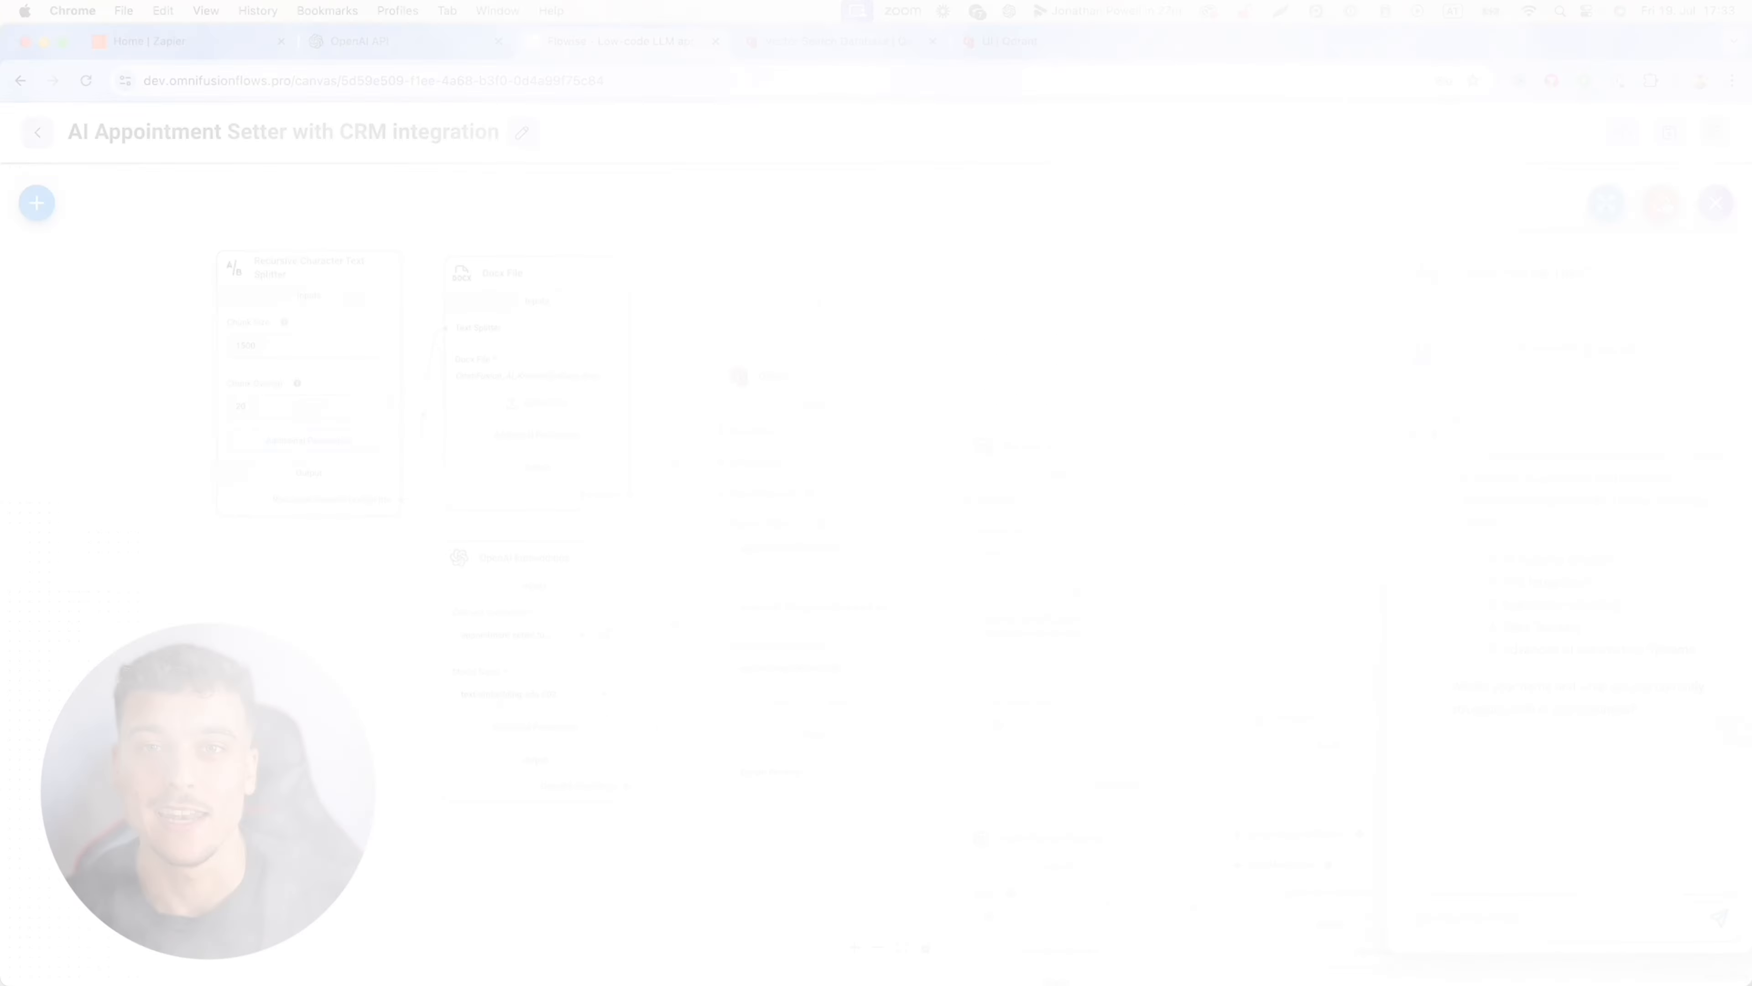
Step: Clear the test chat history again, leaving the chatflow canvas in view
left_click_drag(1222, 428, 1136, 304)
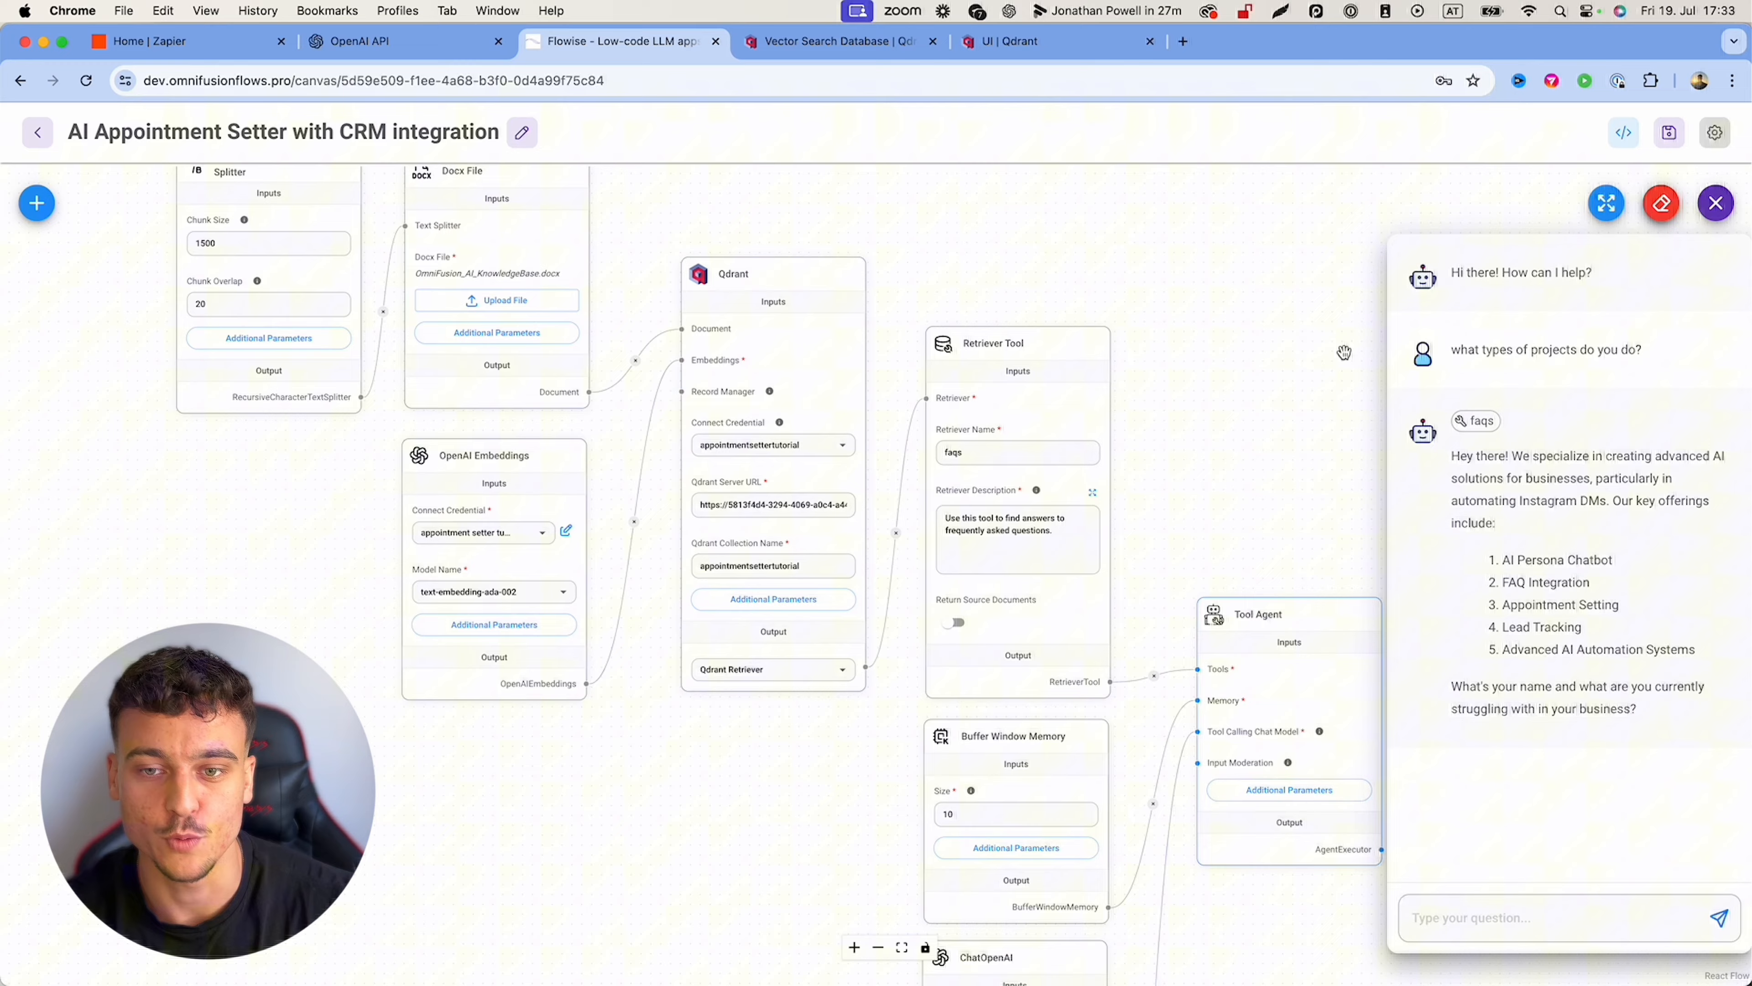
left_click(1661, 203)
left_click(1042, 586)
mouse_move(1049, 583)
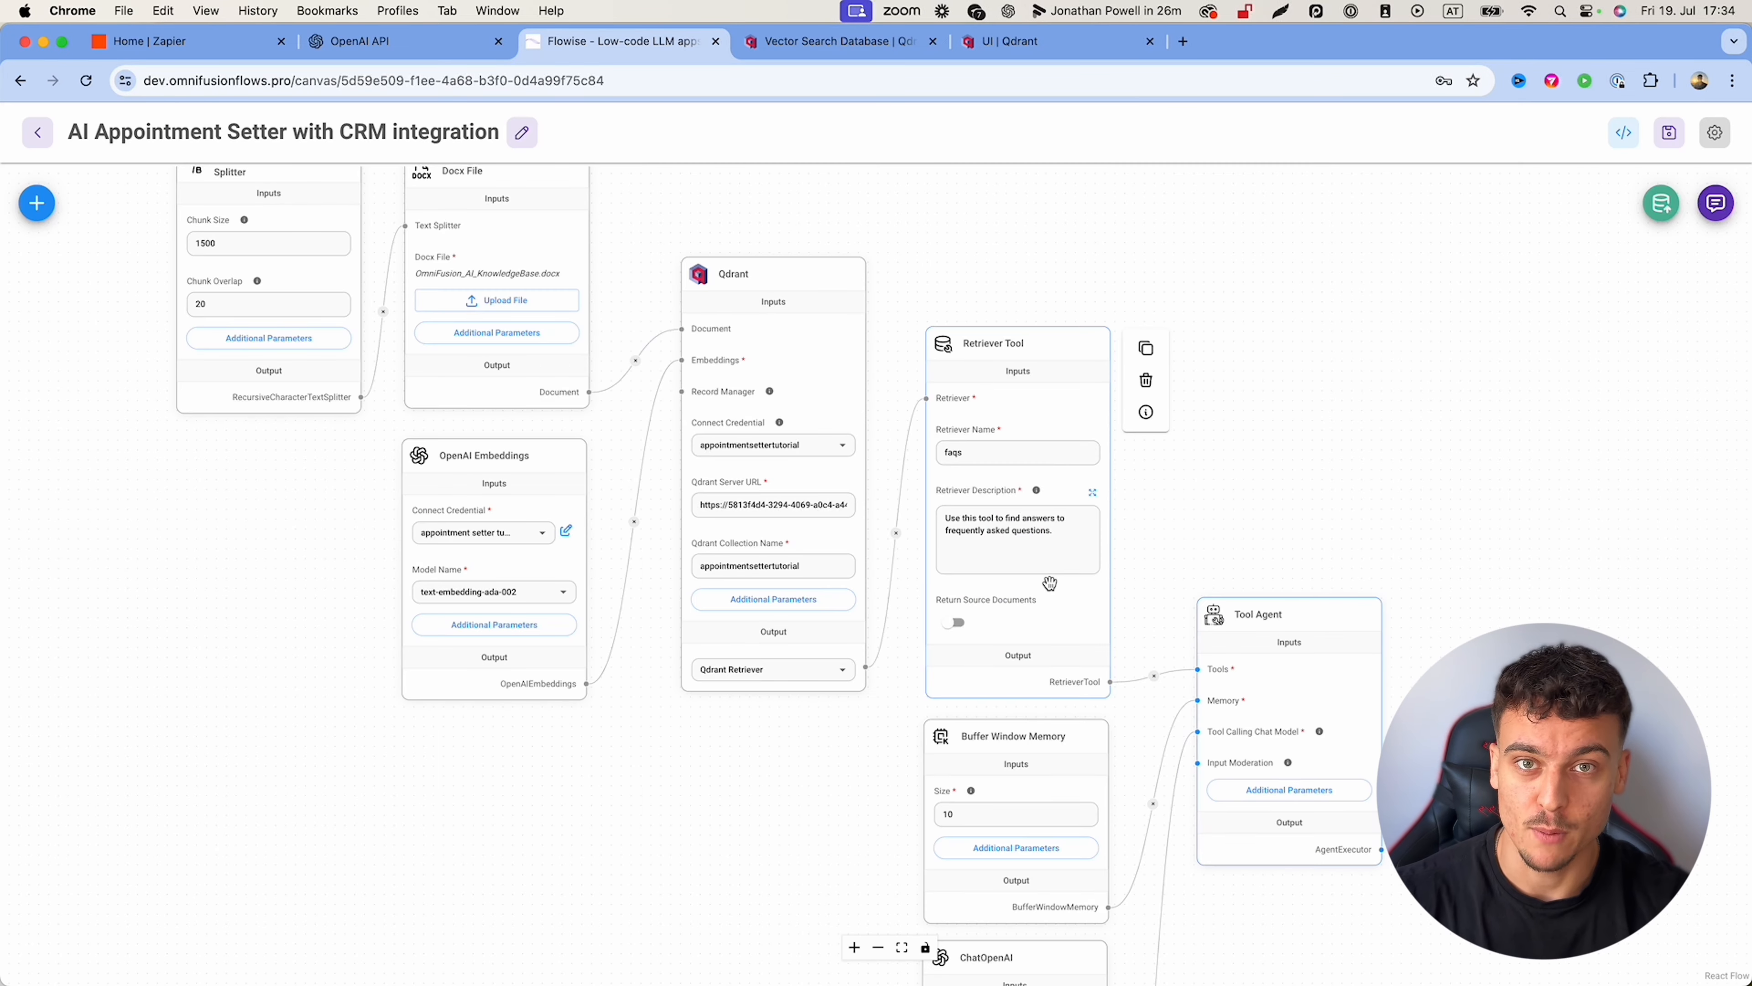
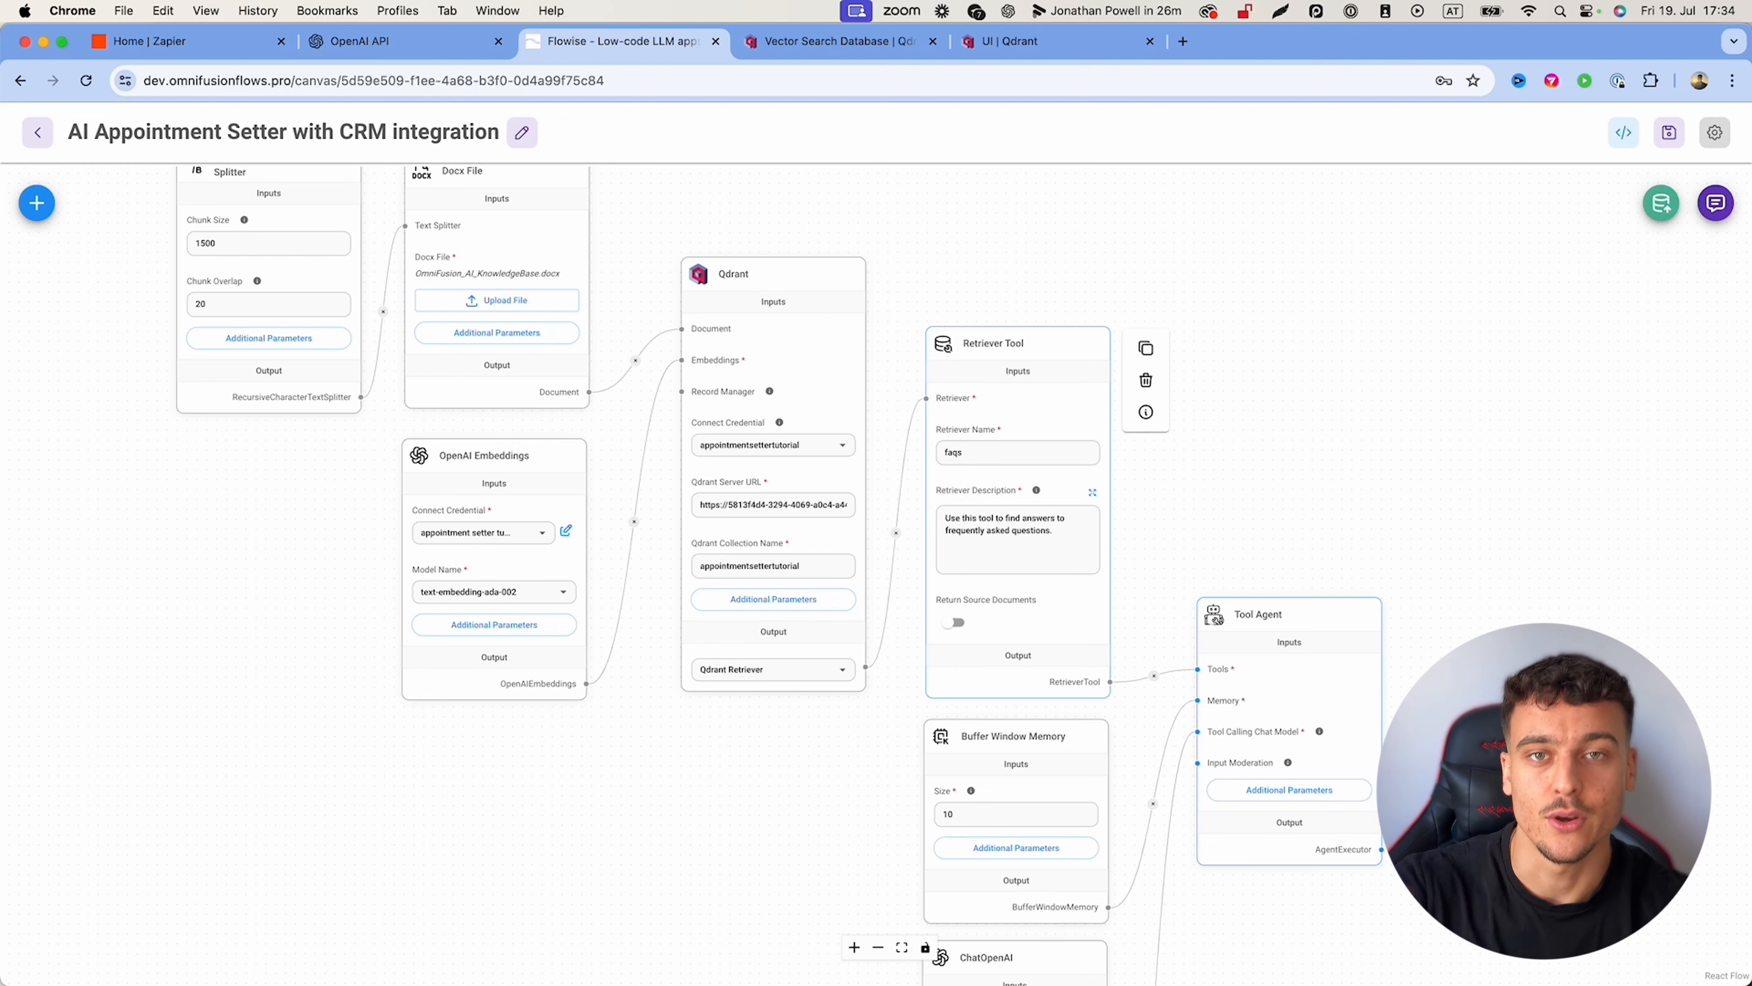
Step: Search nodes for 'custom', place a Custom Tool node, and wire it to the Tool Agent's Tools input
left_click_drag(1205, 278, 1193, 403)
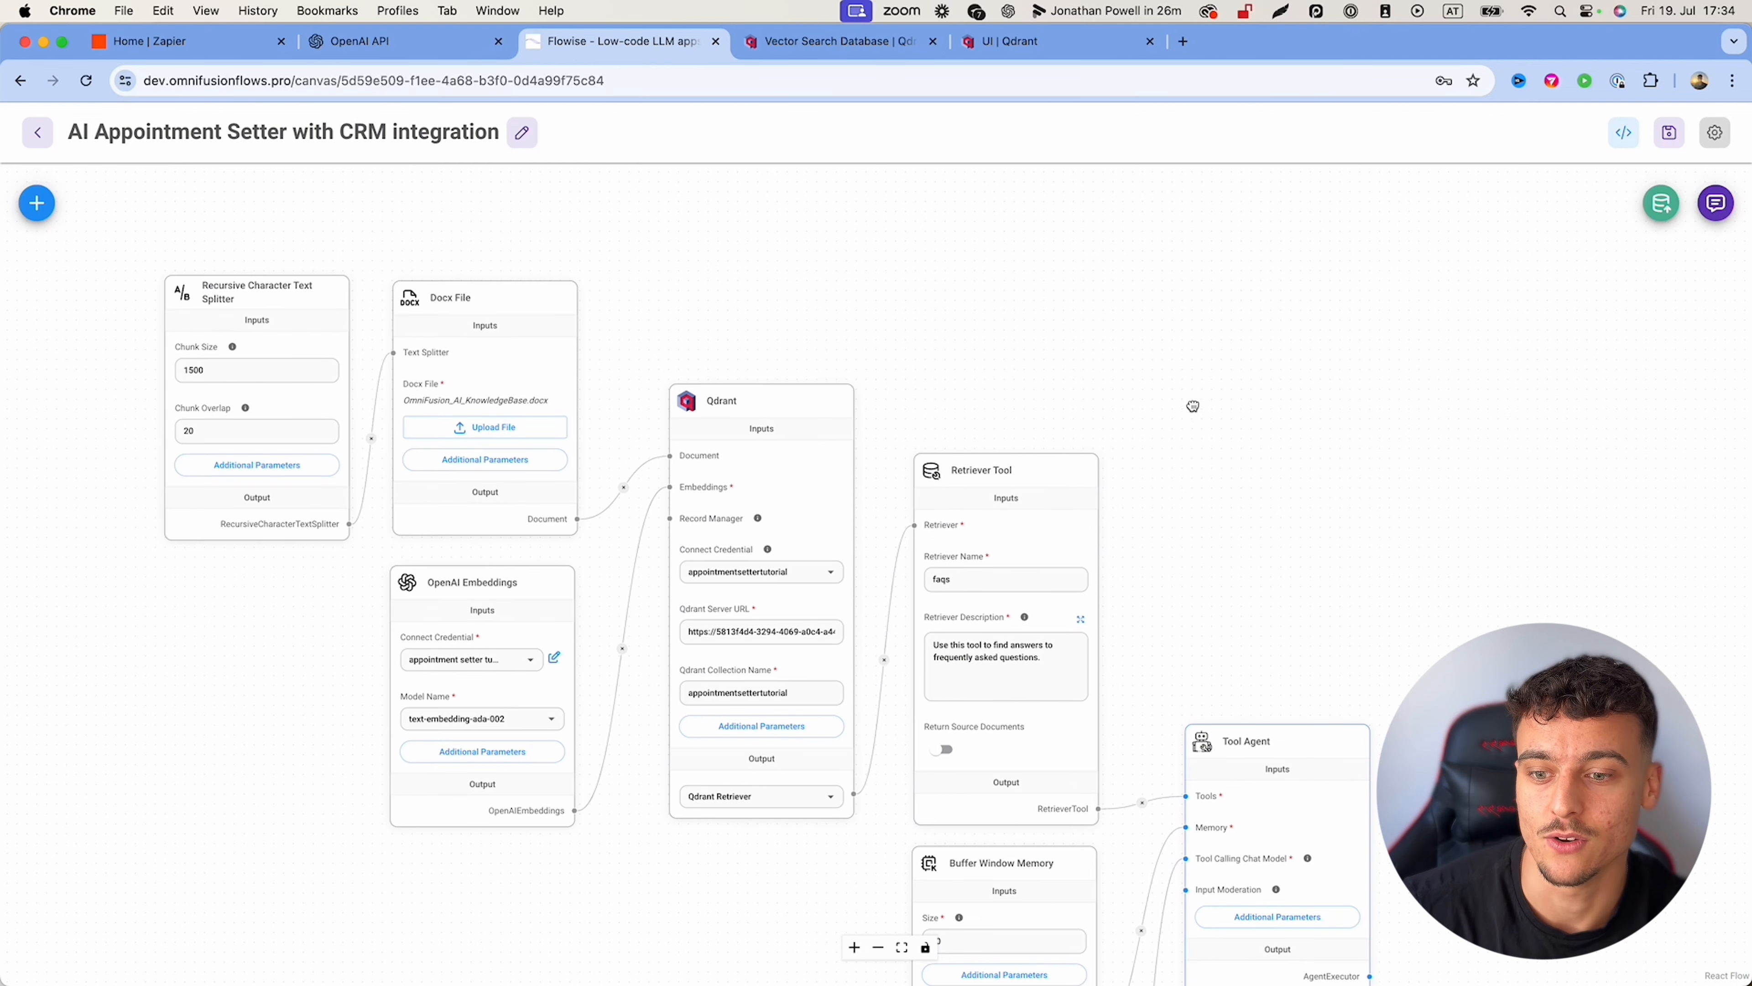
left_click(37, 214)
left_click(94, 303)
key("super+a")
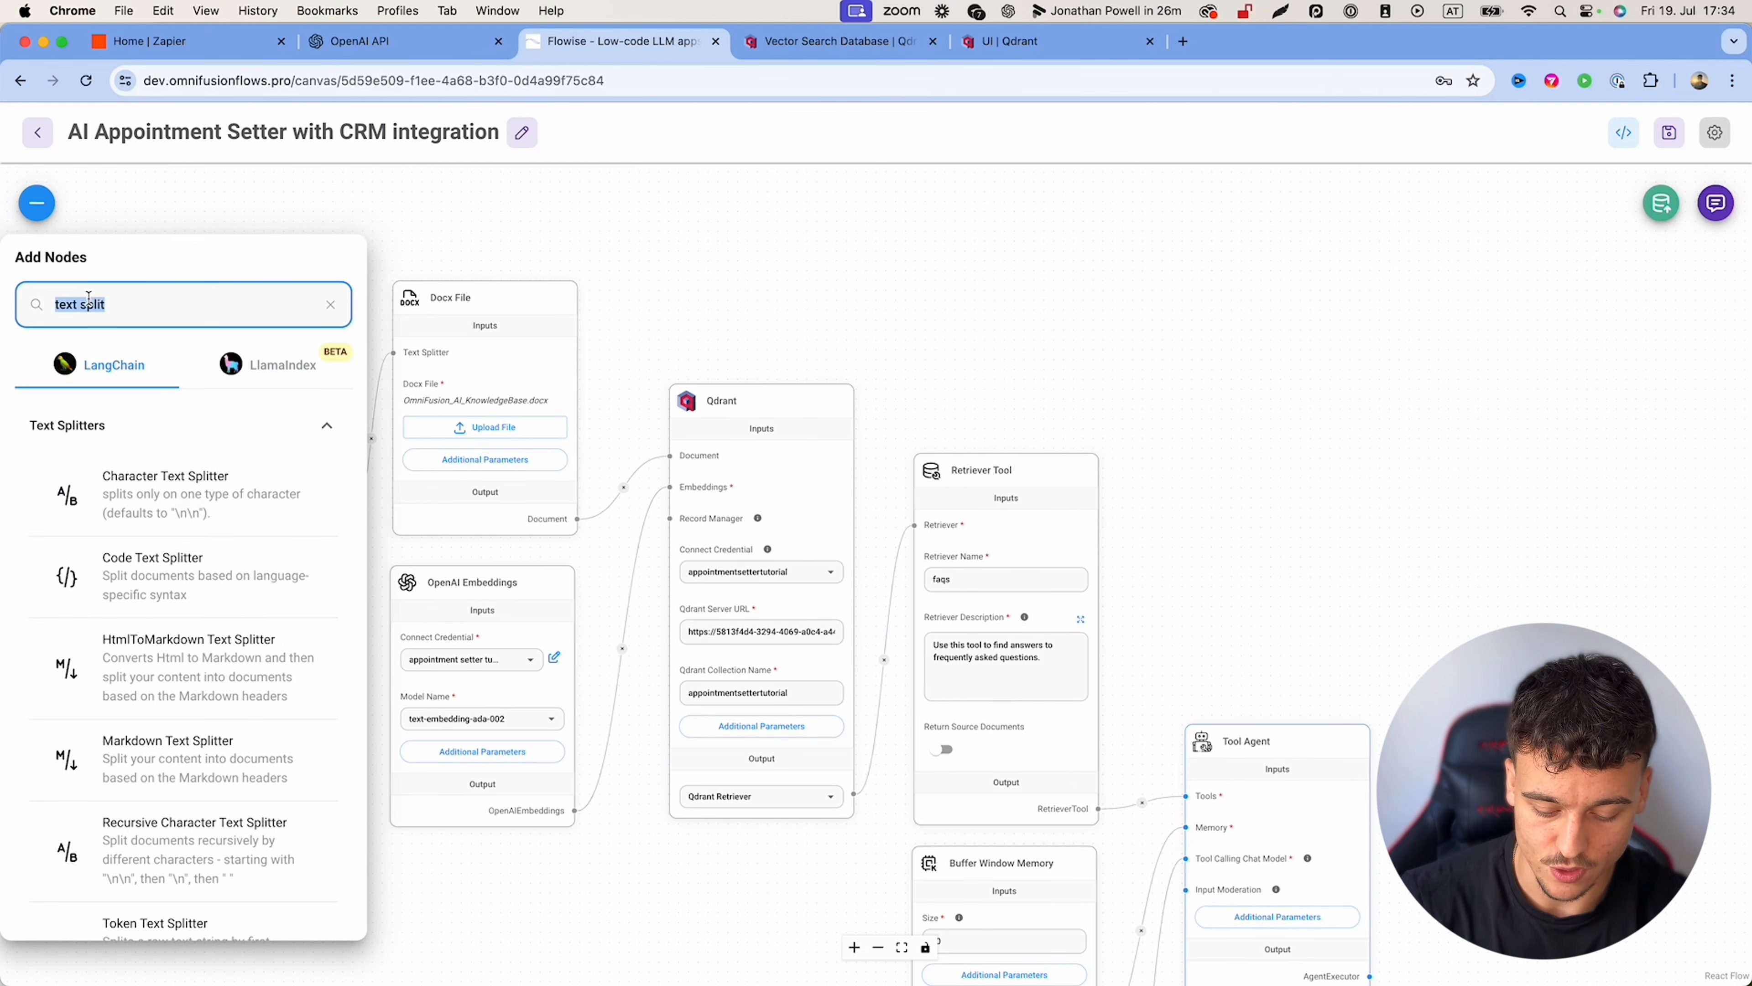
type("custom")
scroll(162, 704, "down", 5)
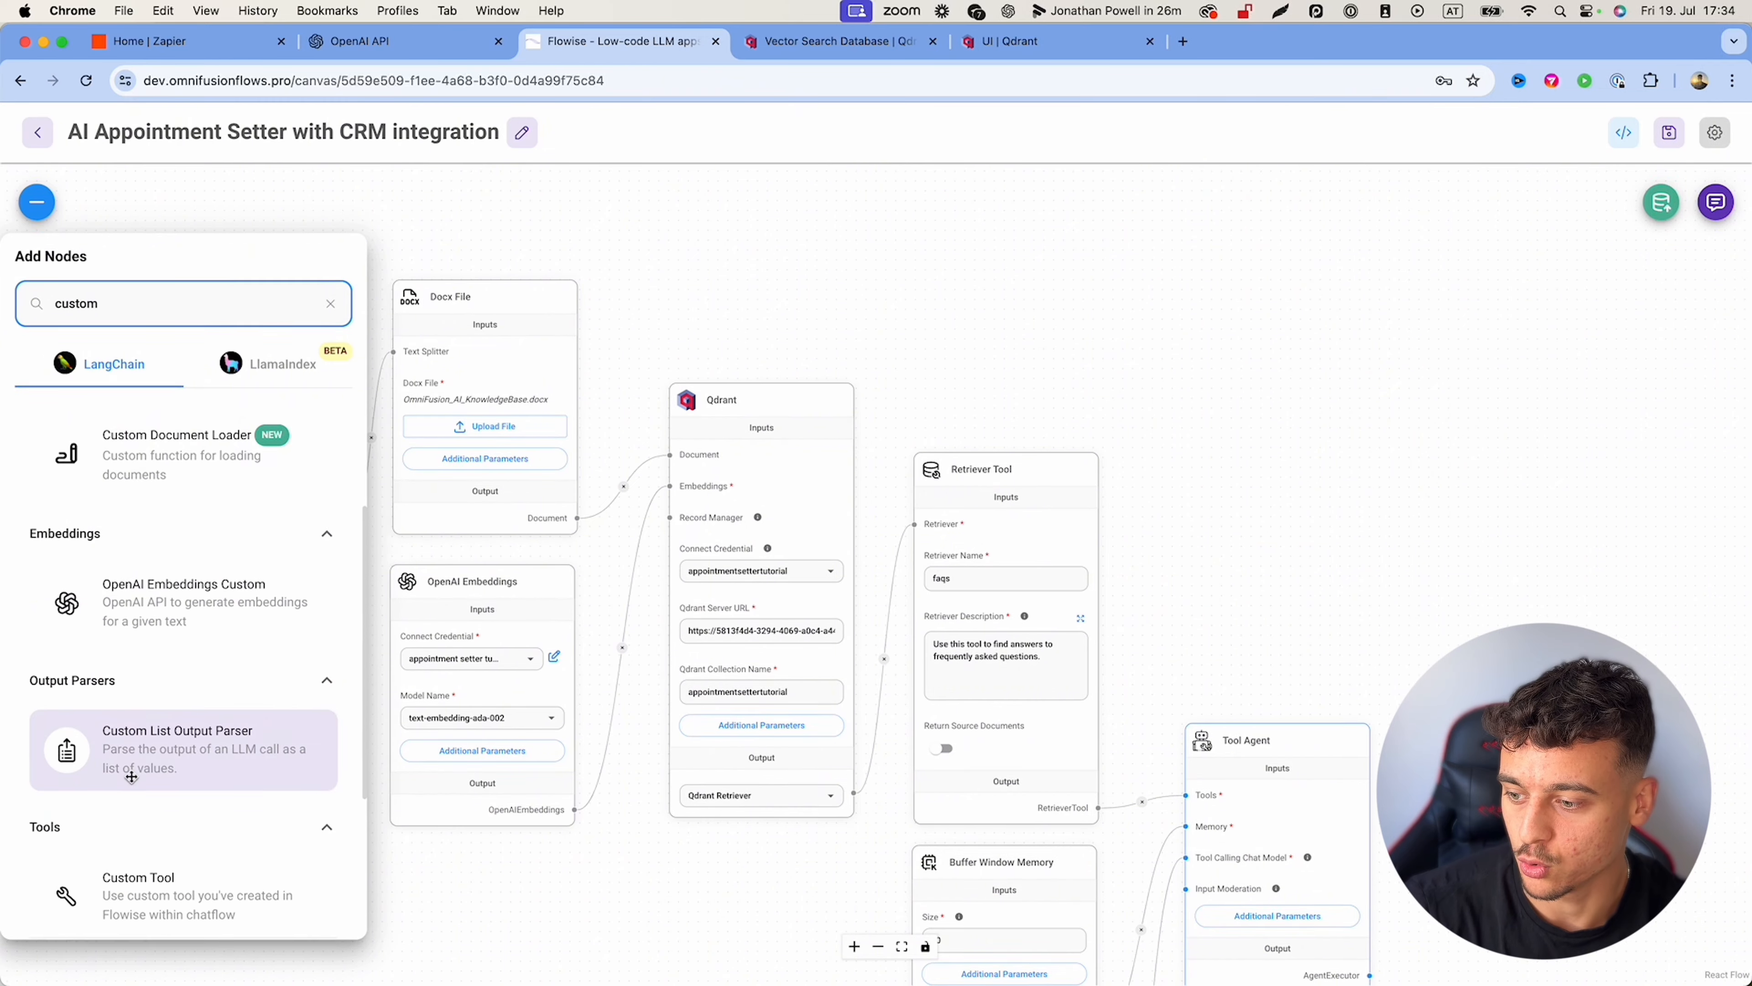
left_click_drag(162, 704, 1268, 416)
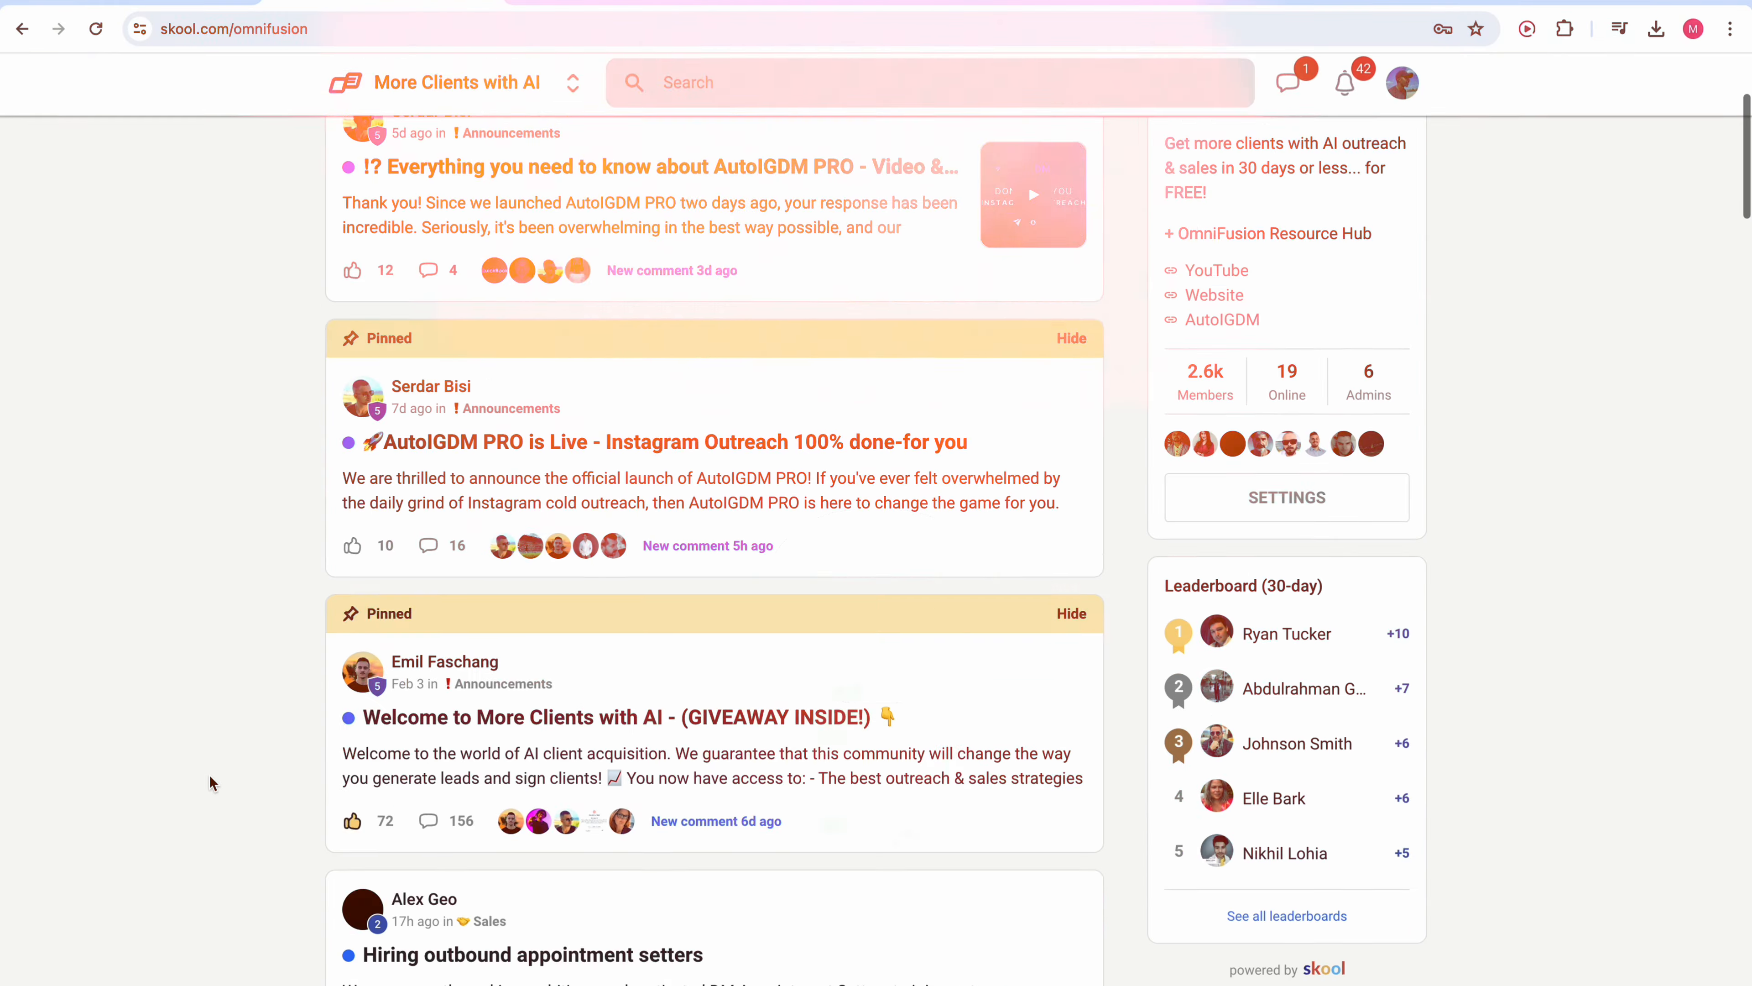
scroll(210, 776, "down", 8)
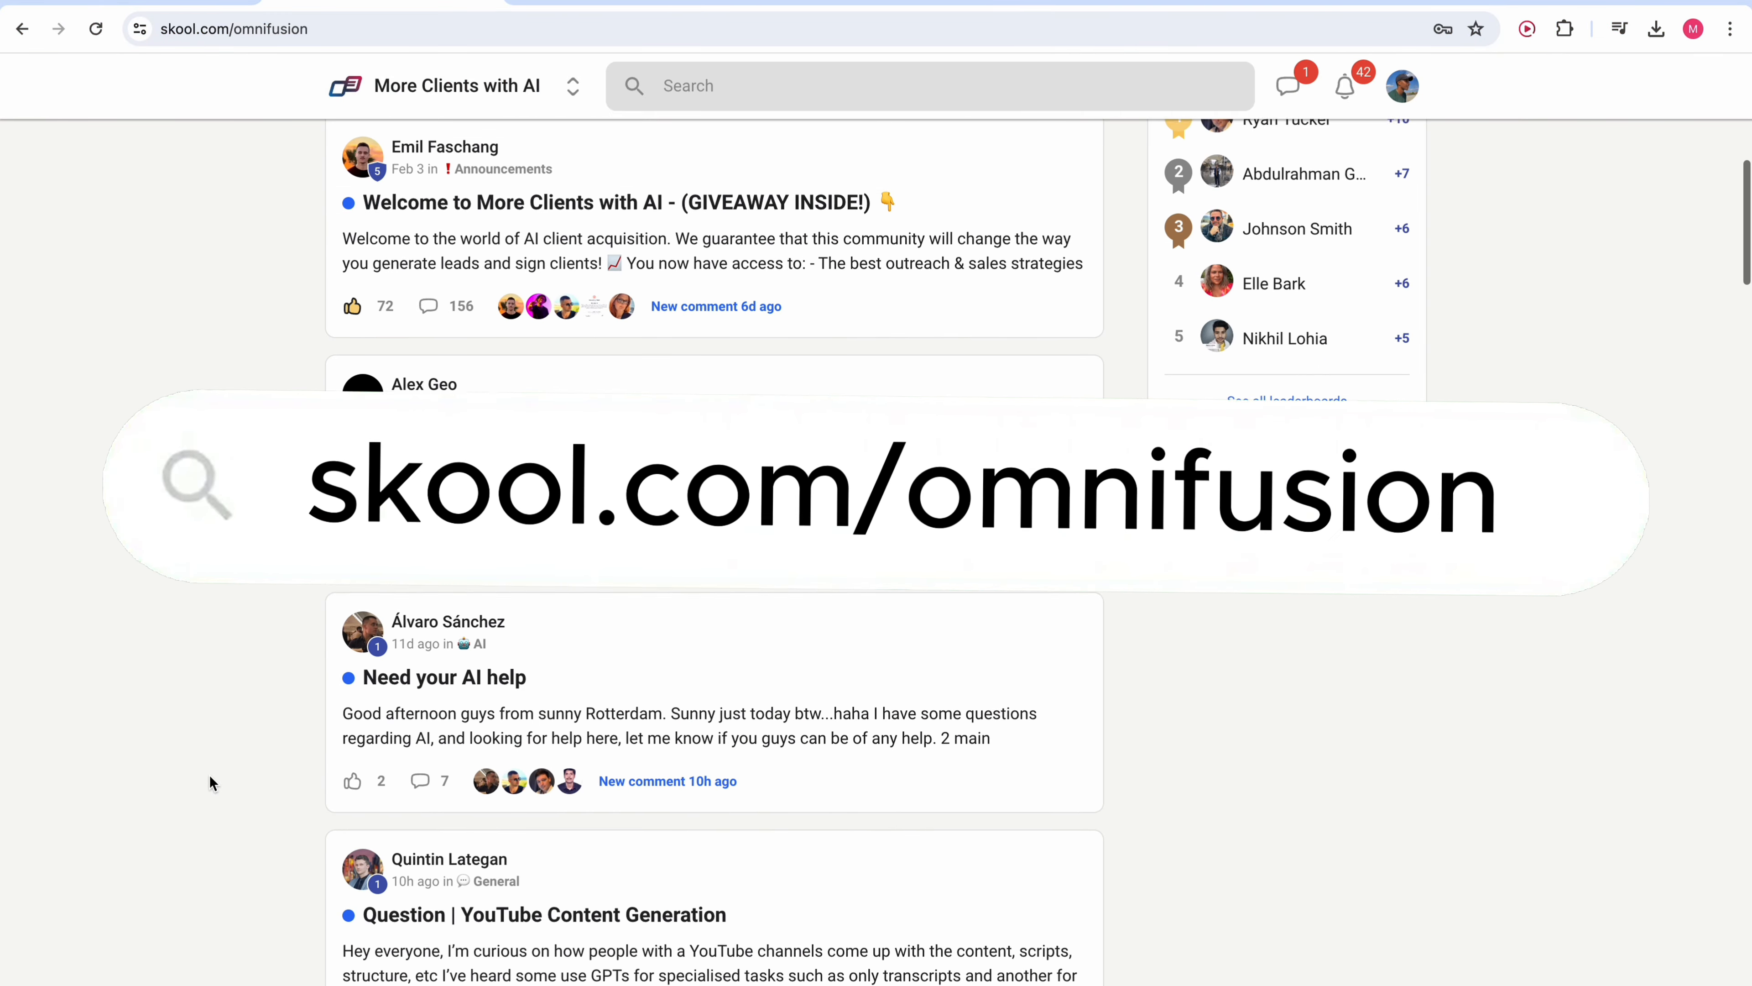
scroll(210, 775, "down", 8)
scroll(210, 775, "up", 1)
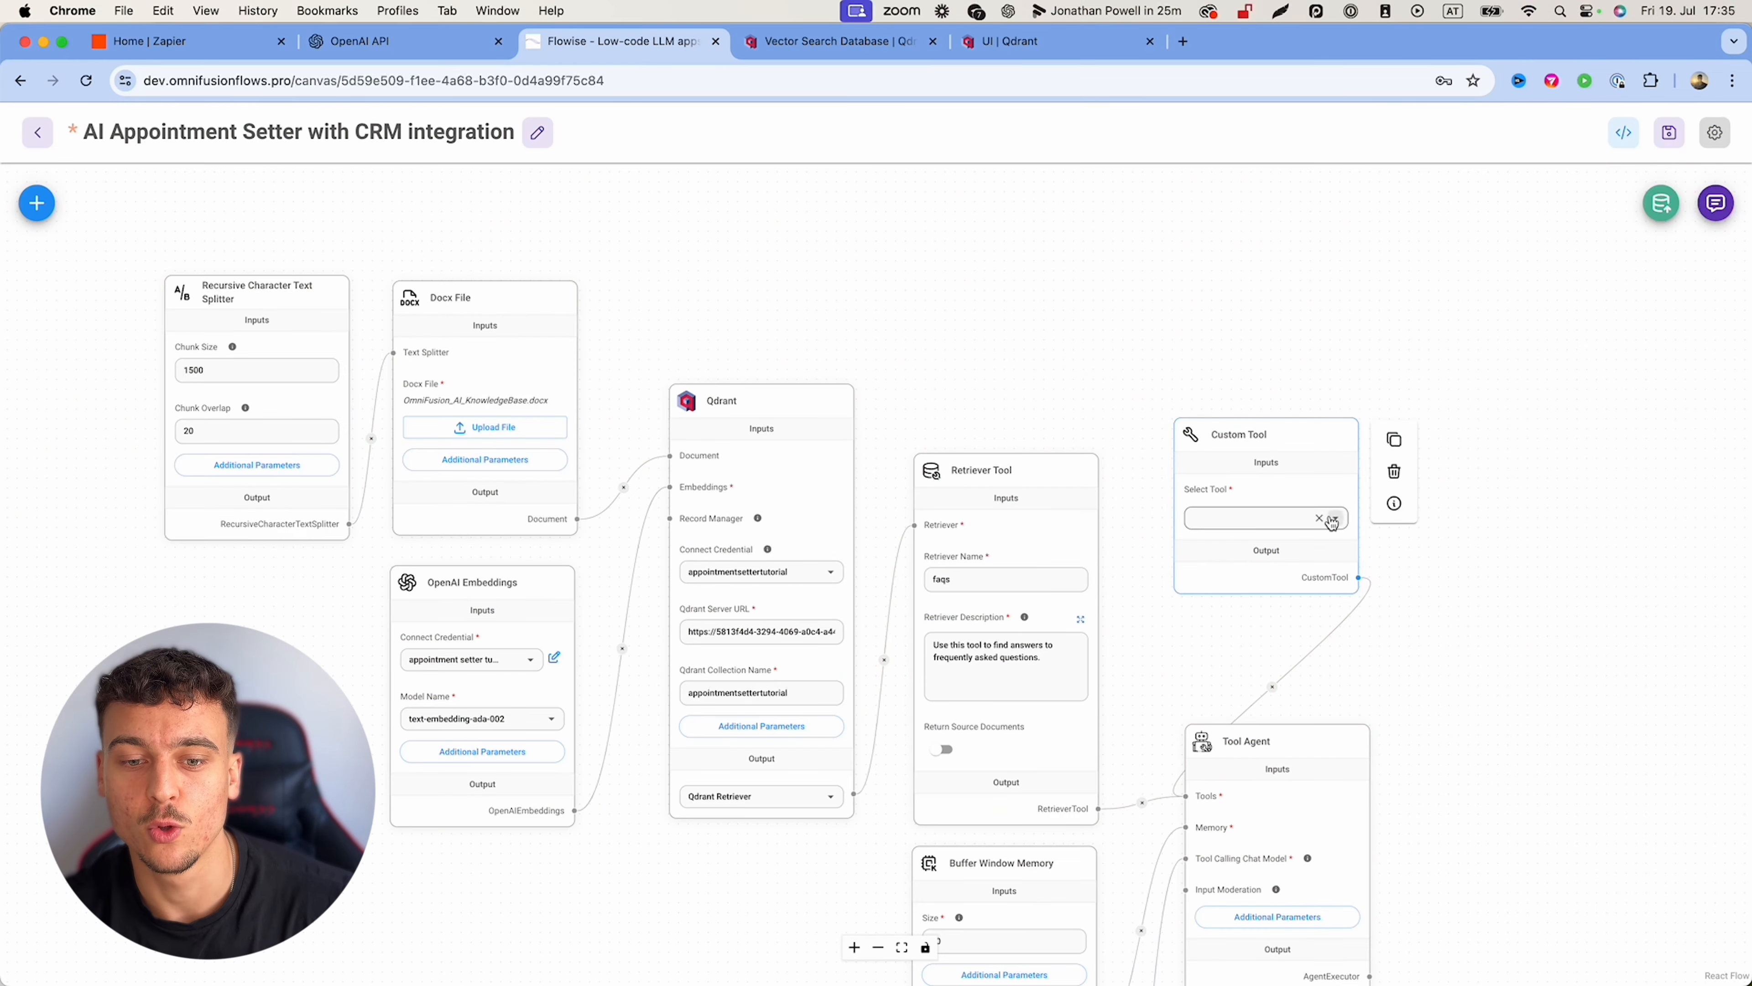
Step: Create a new custom tool from the node's Select Tool list and name it update_crm
left_click(1337, 519)
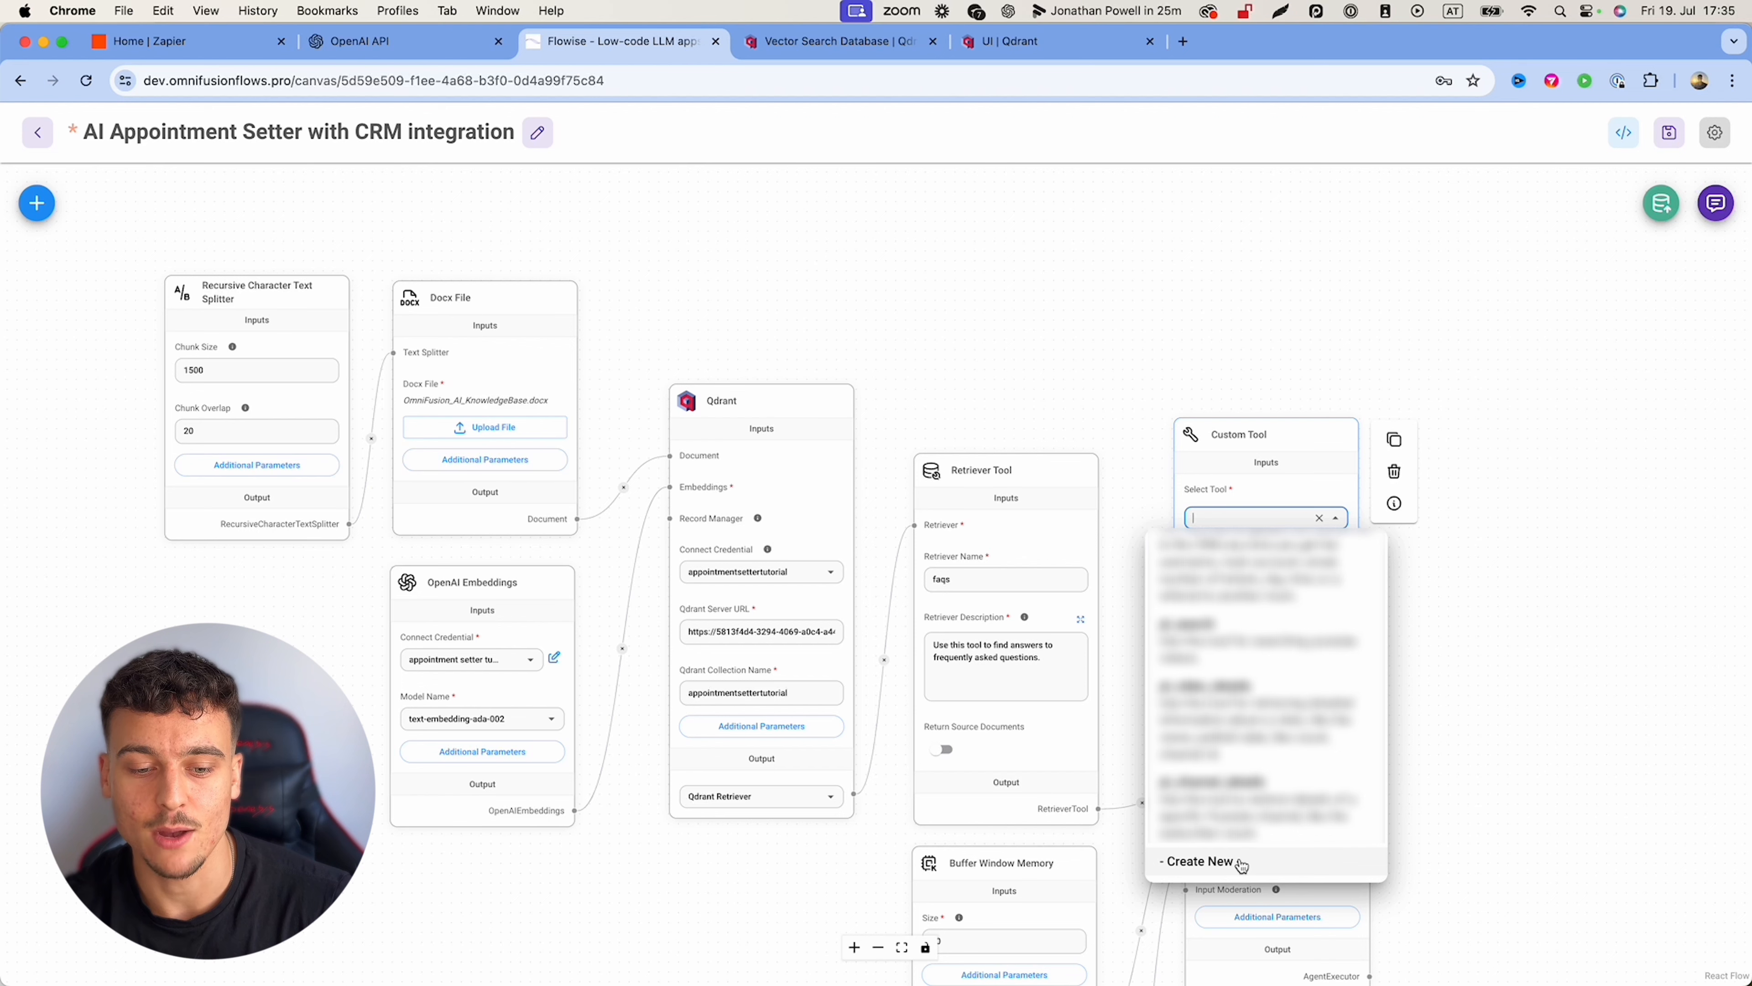
left_click(1234, 862)
left_click(817, 254)
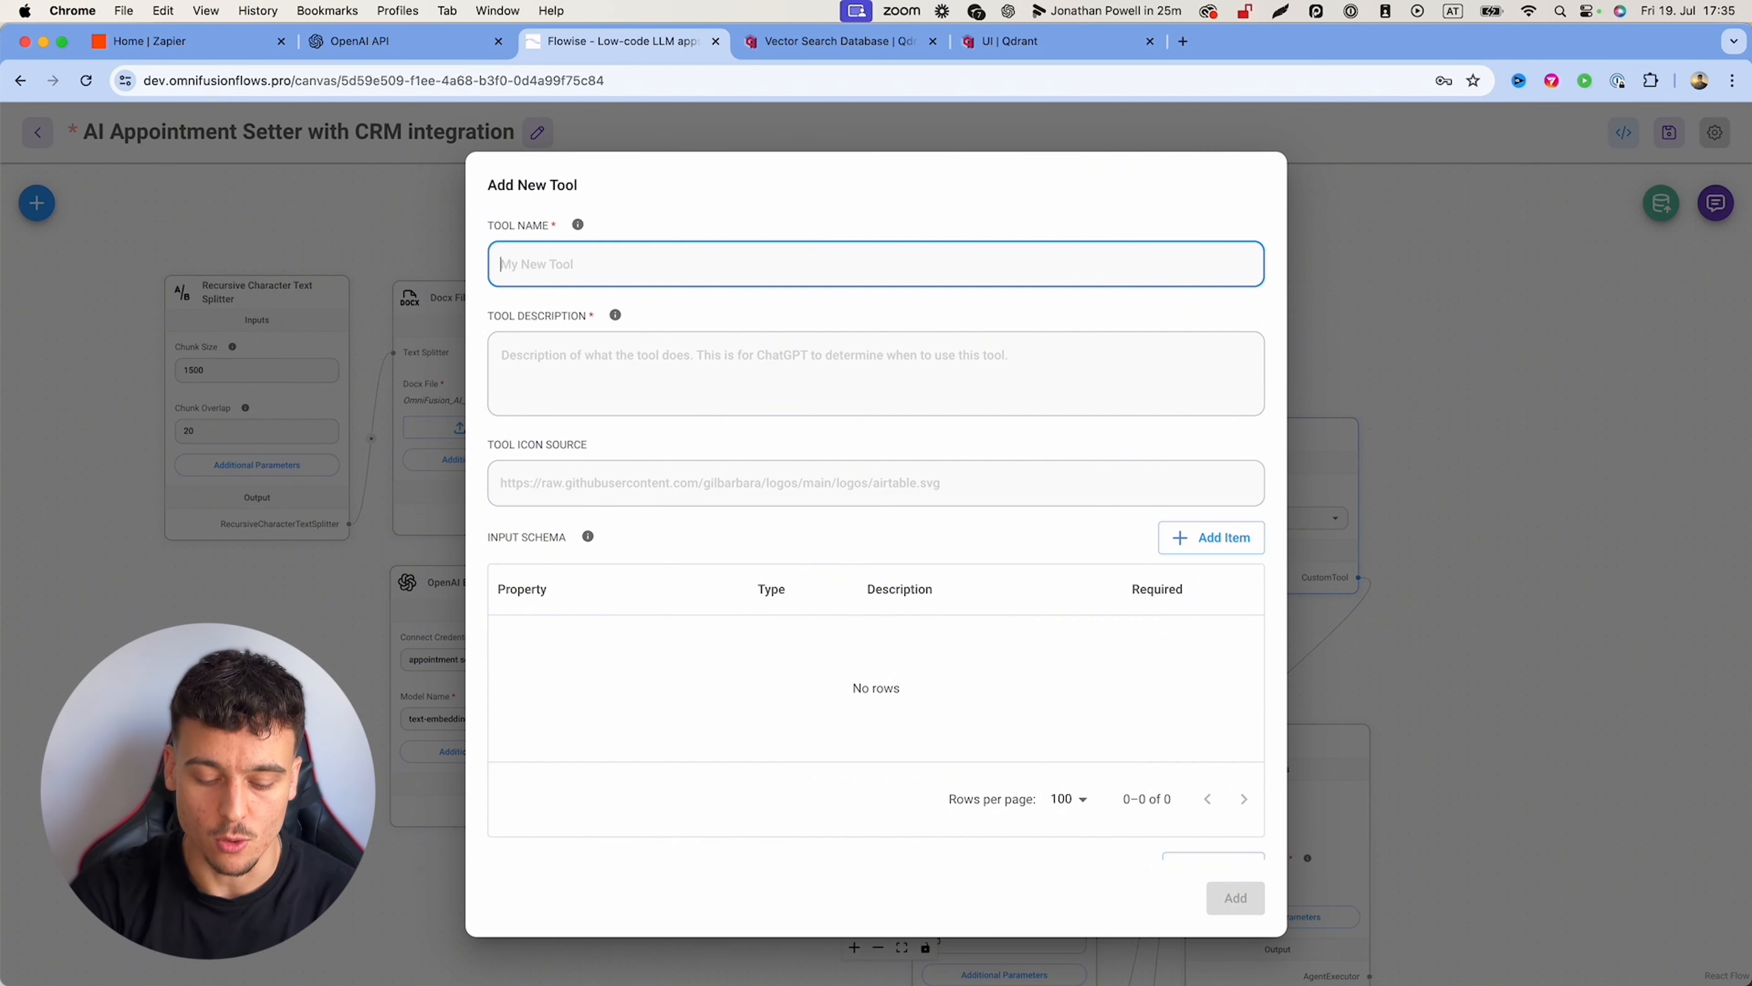
type("update")
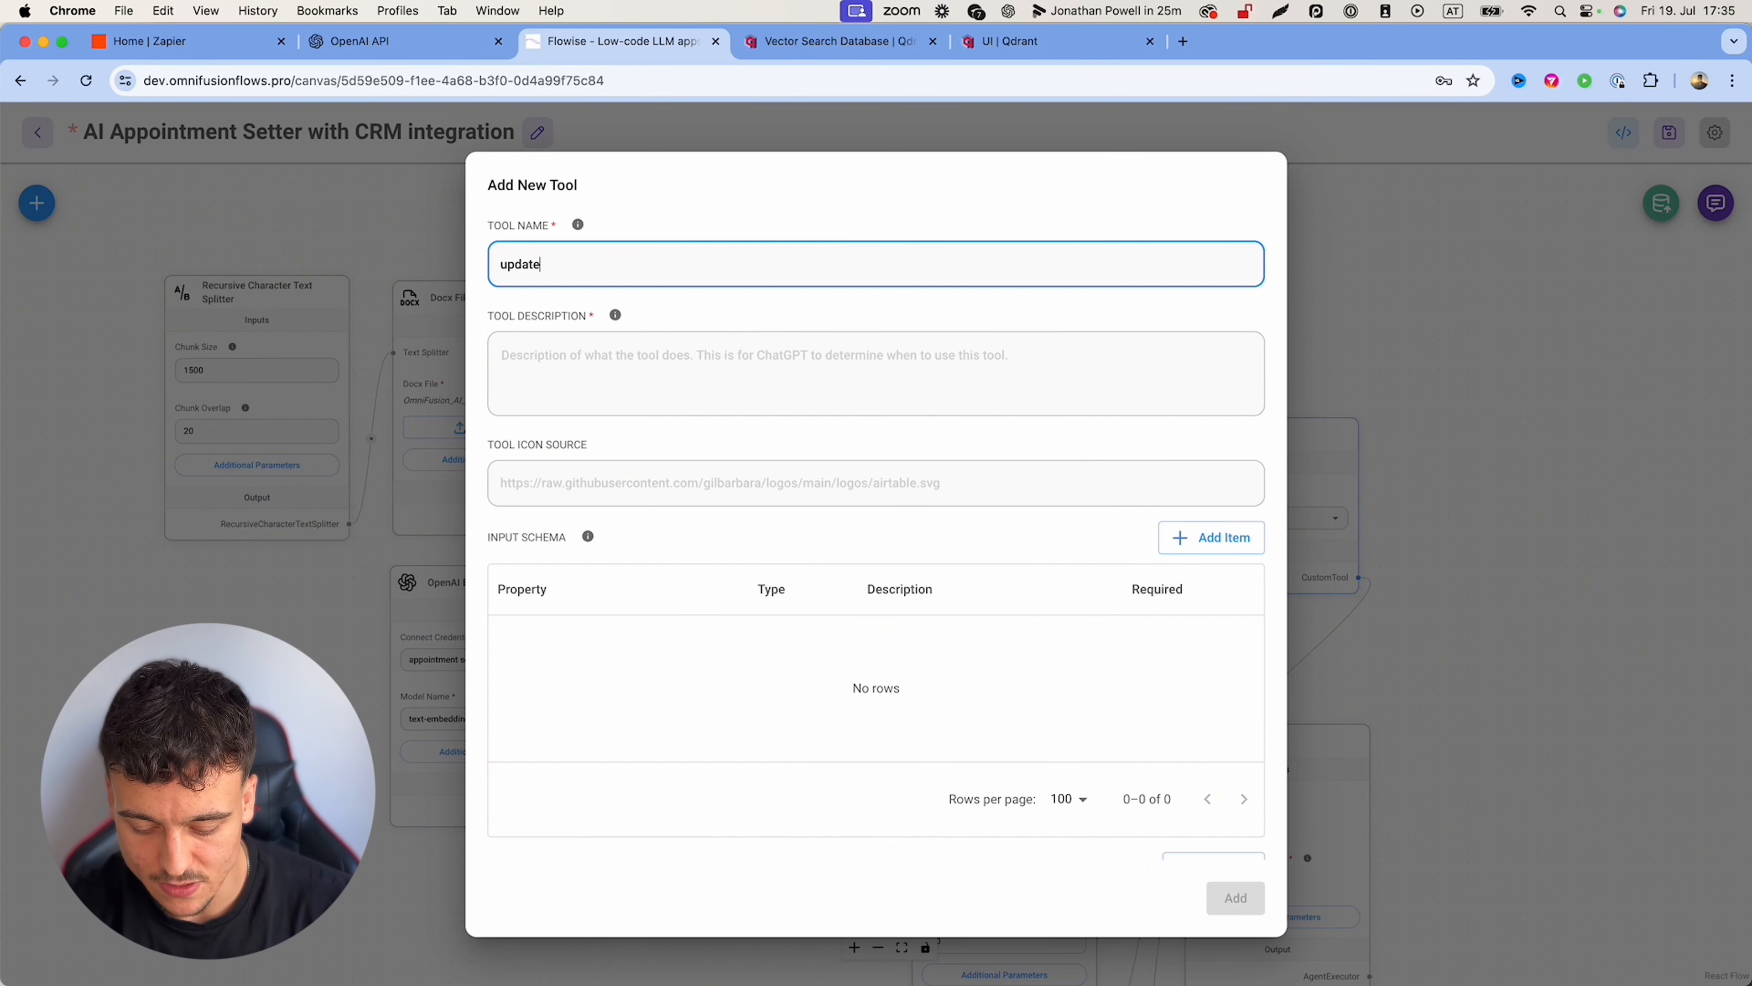
type("_crm")
left_click(544, 264)
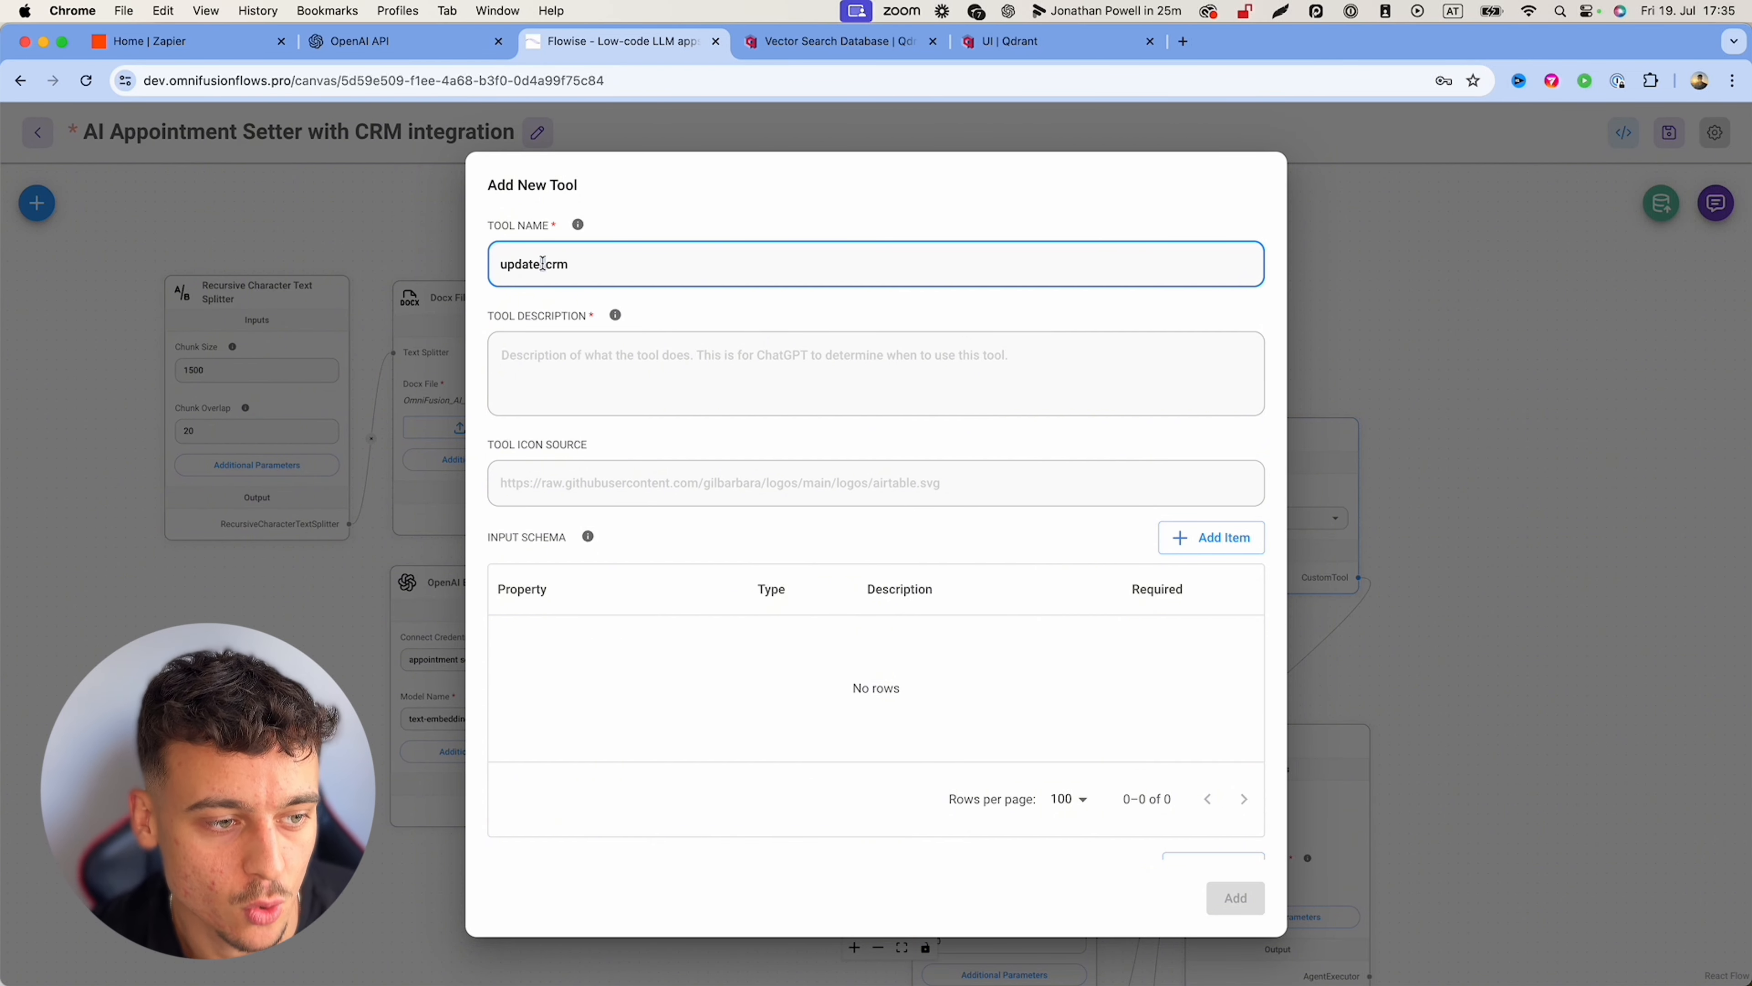
left_click(635, 446)
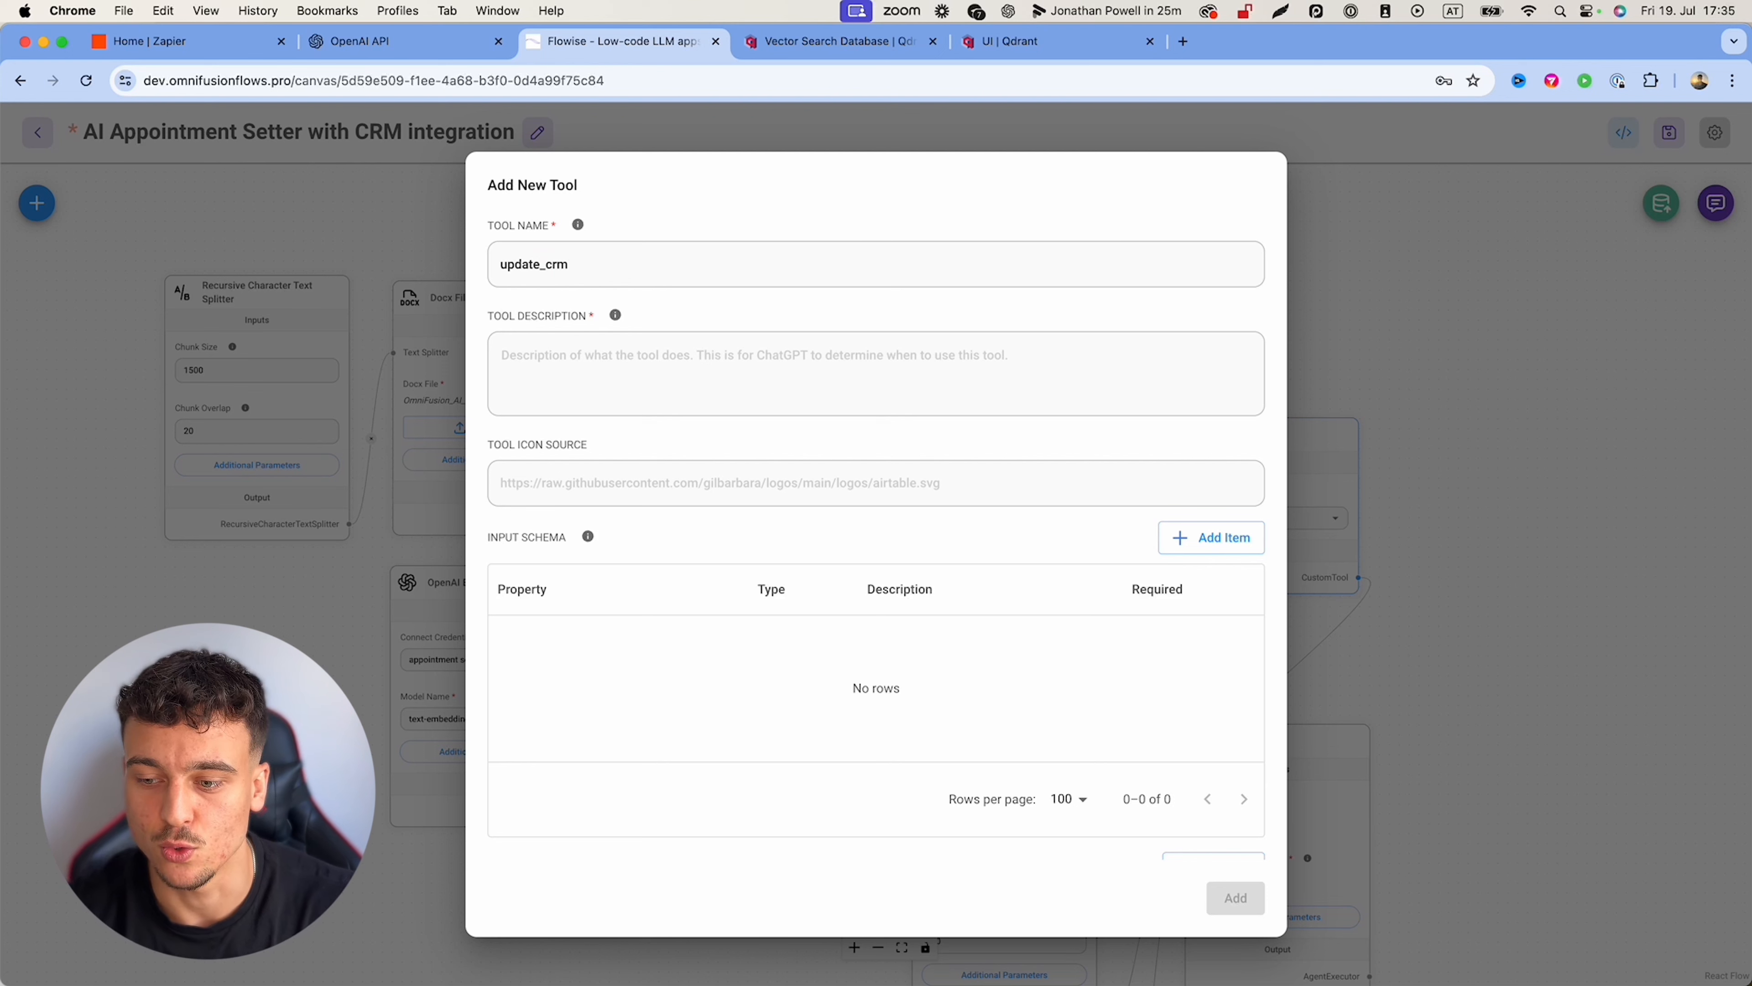
Step: Describe the tool as 'Use this tool to save the users information into a CRM at the end of a conversation.'
left_click(664, 366)
type("Use ")
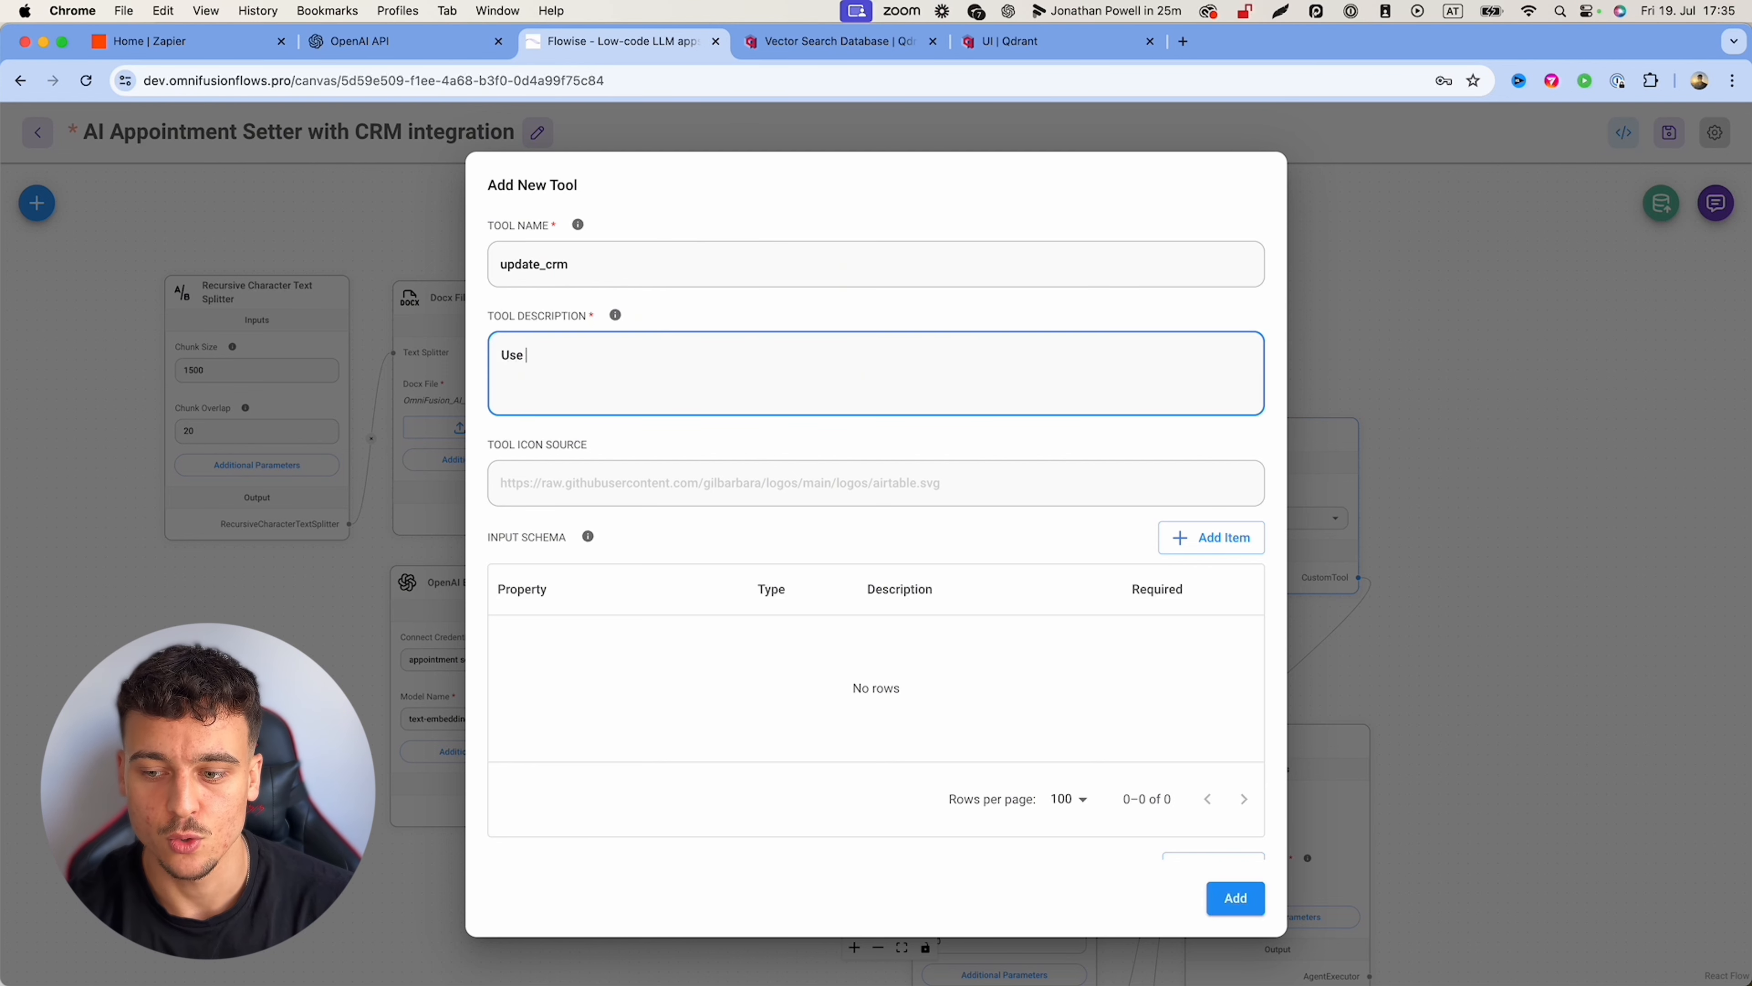
type("this tool to")
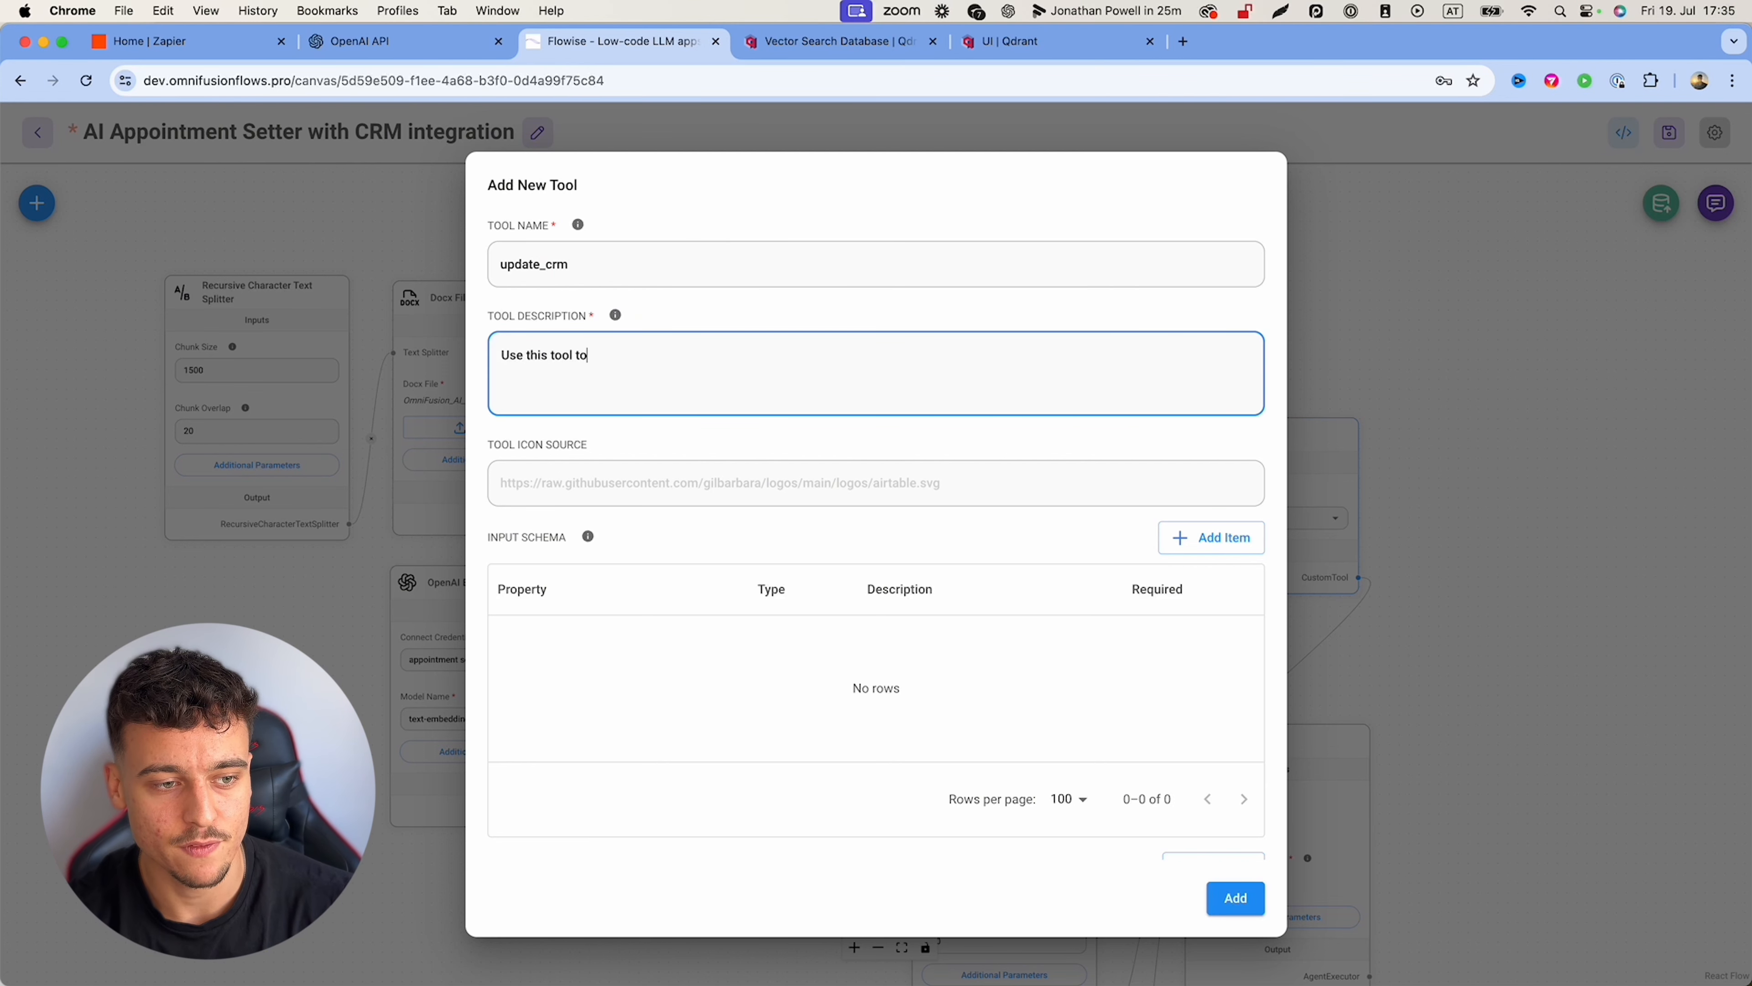
type(" save the users information")
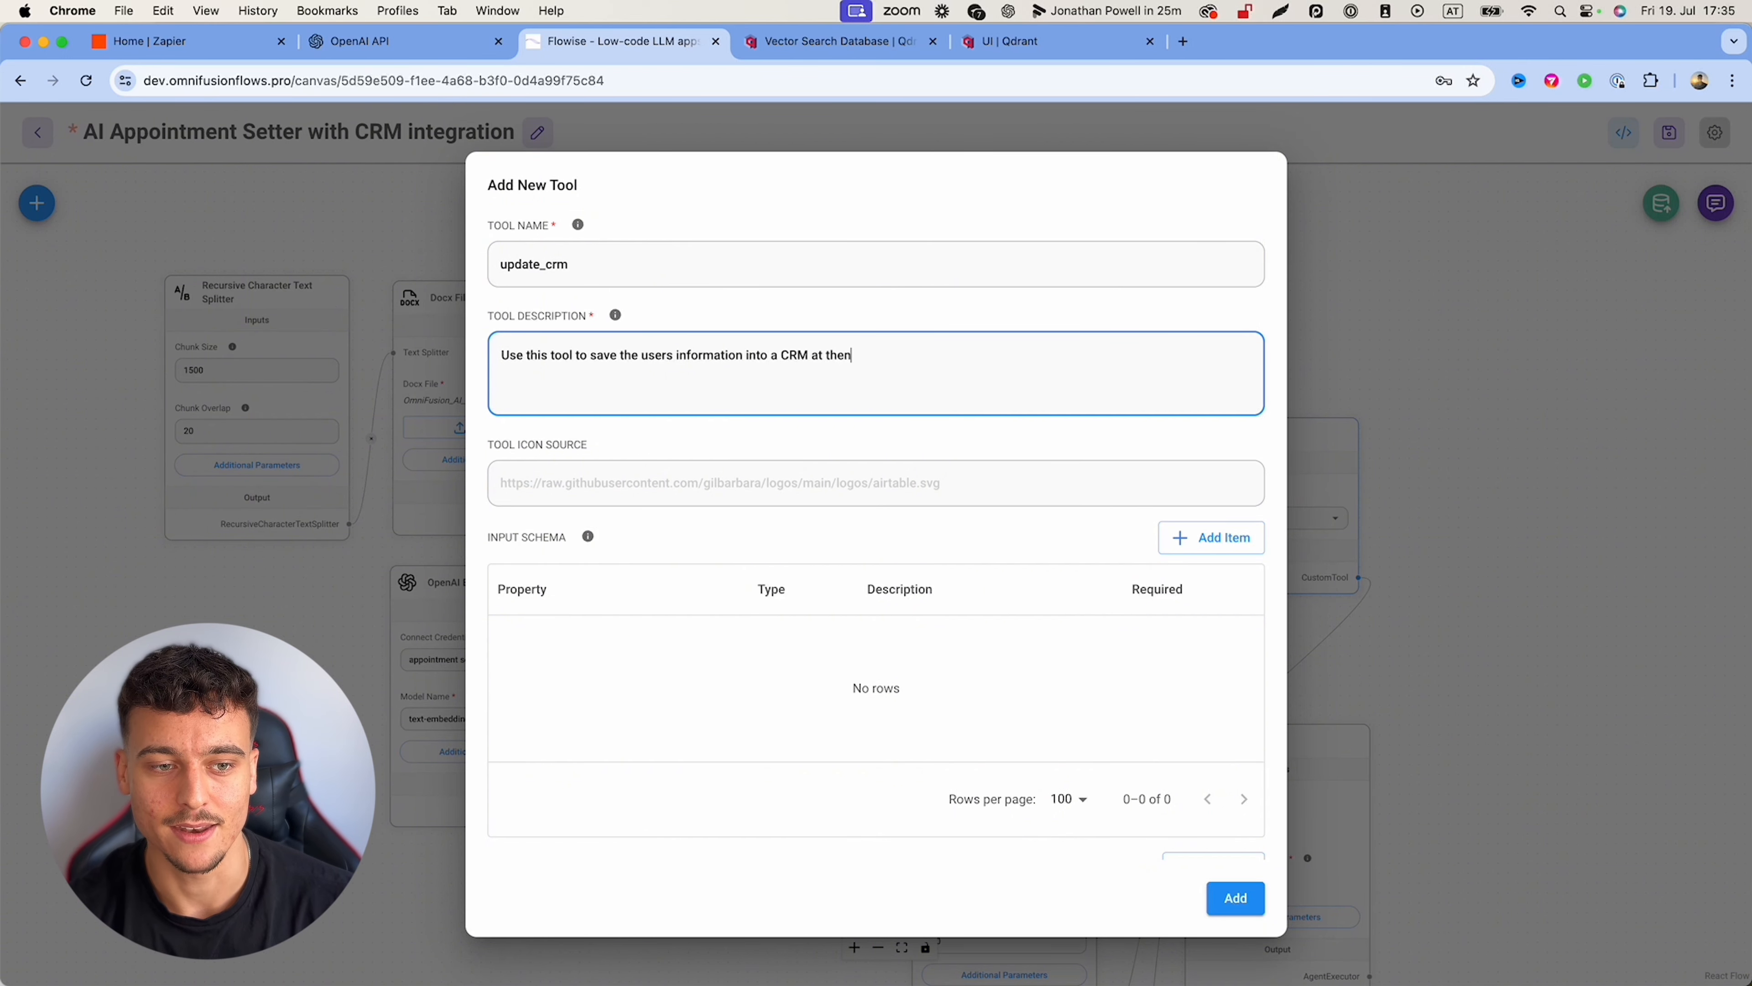
type(" into a CRM at the end of a conversation.")
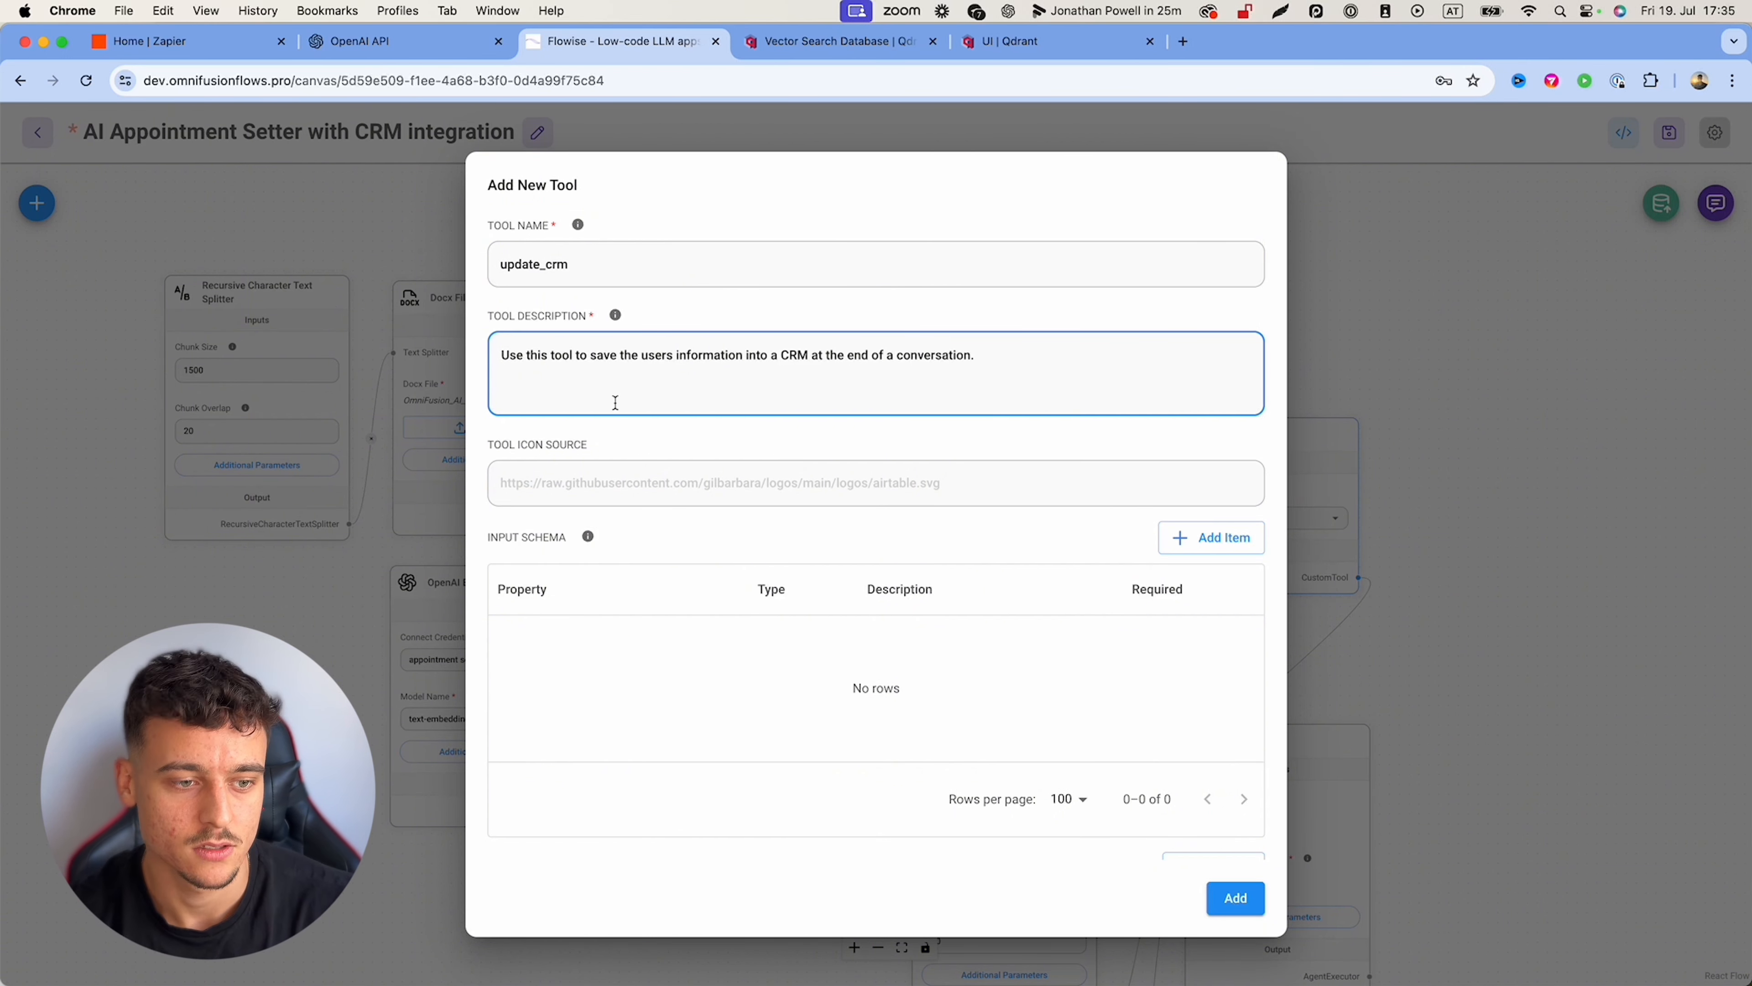
left_click(654, 446)
Step: Add input schema properties name, email, monthly_revenue, biggest_struggle and size_of_team
scroll(655, 446, "down", 5)
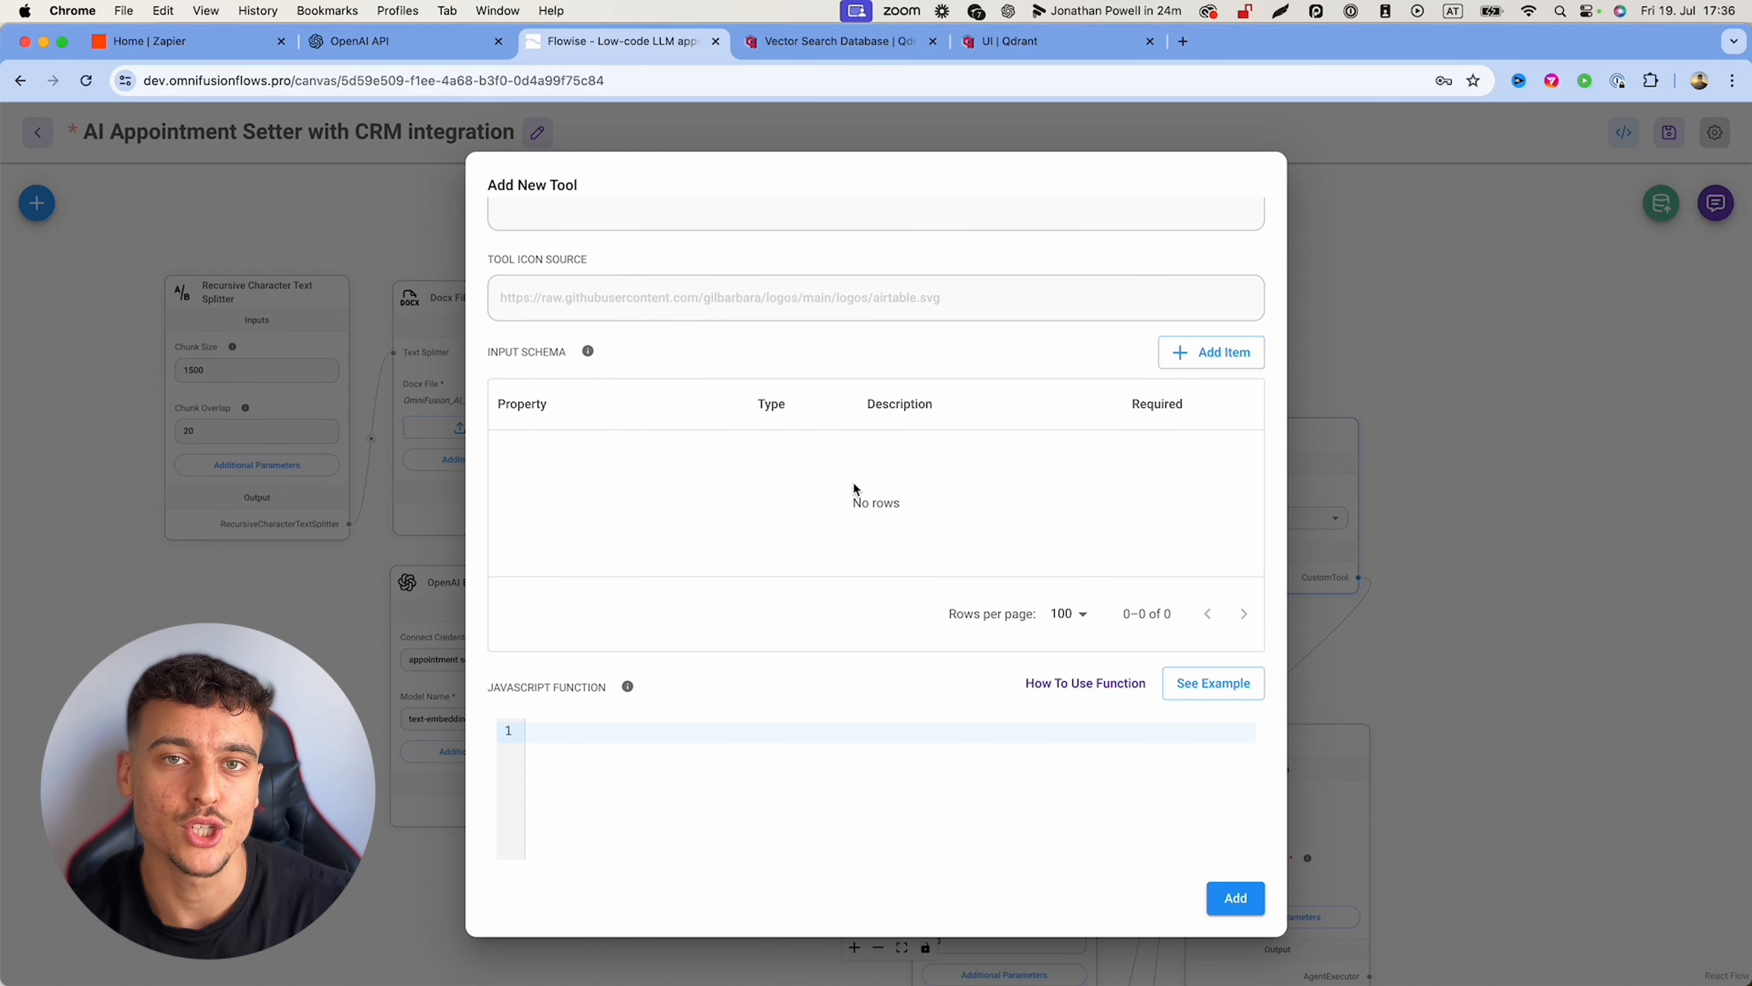
left_click(1196, 368)
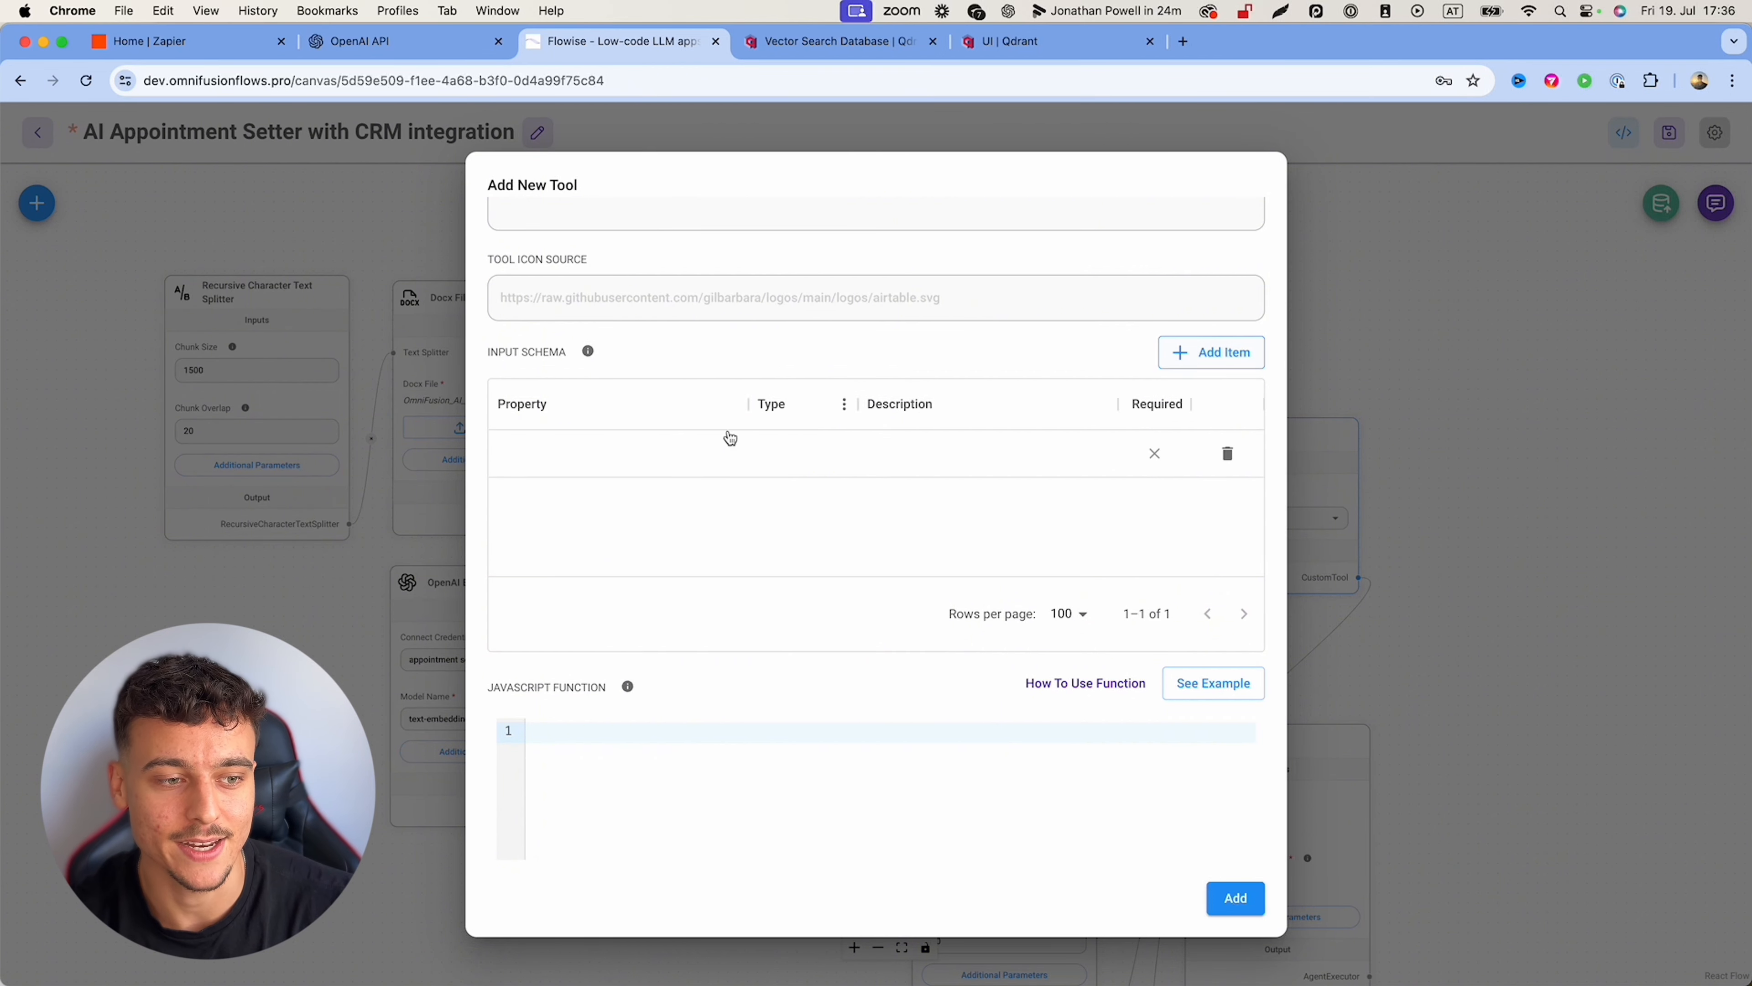
left_click(581, 452)
left_click(581, 452)
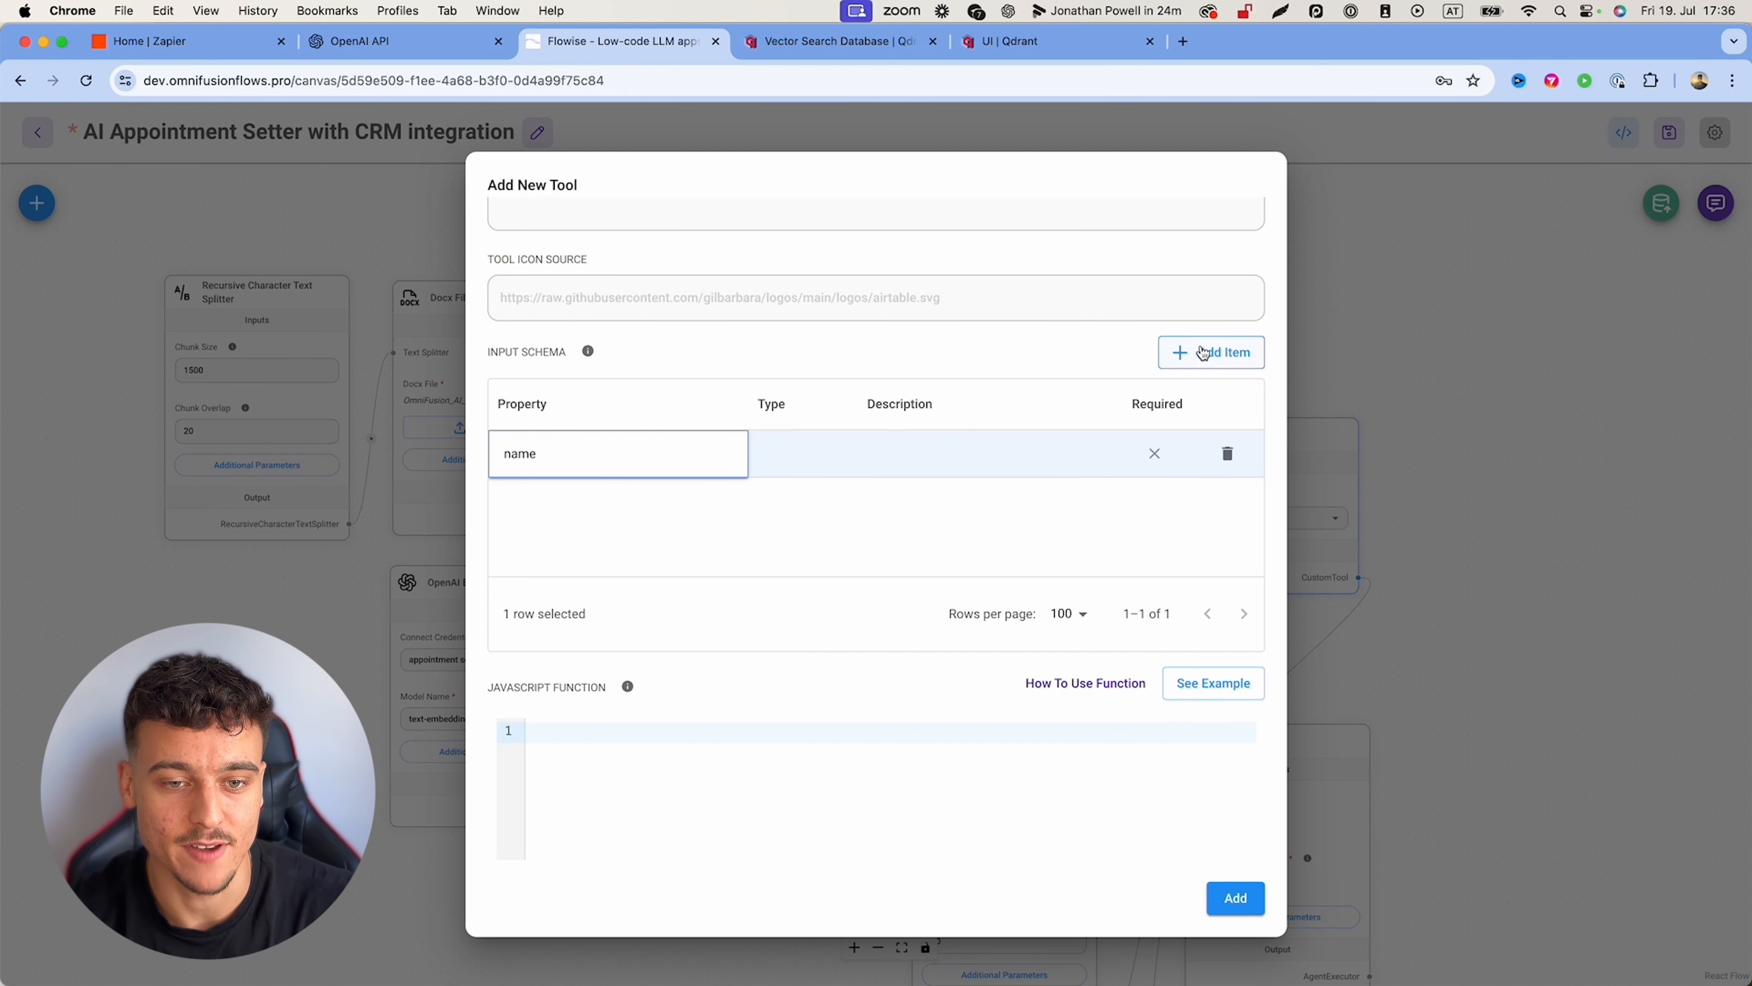
left_click(1217, 352)
double_click(566, 500)
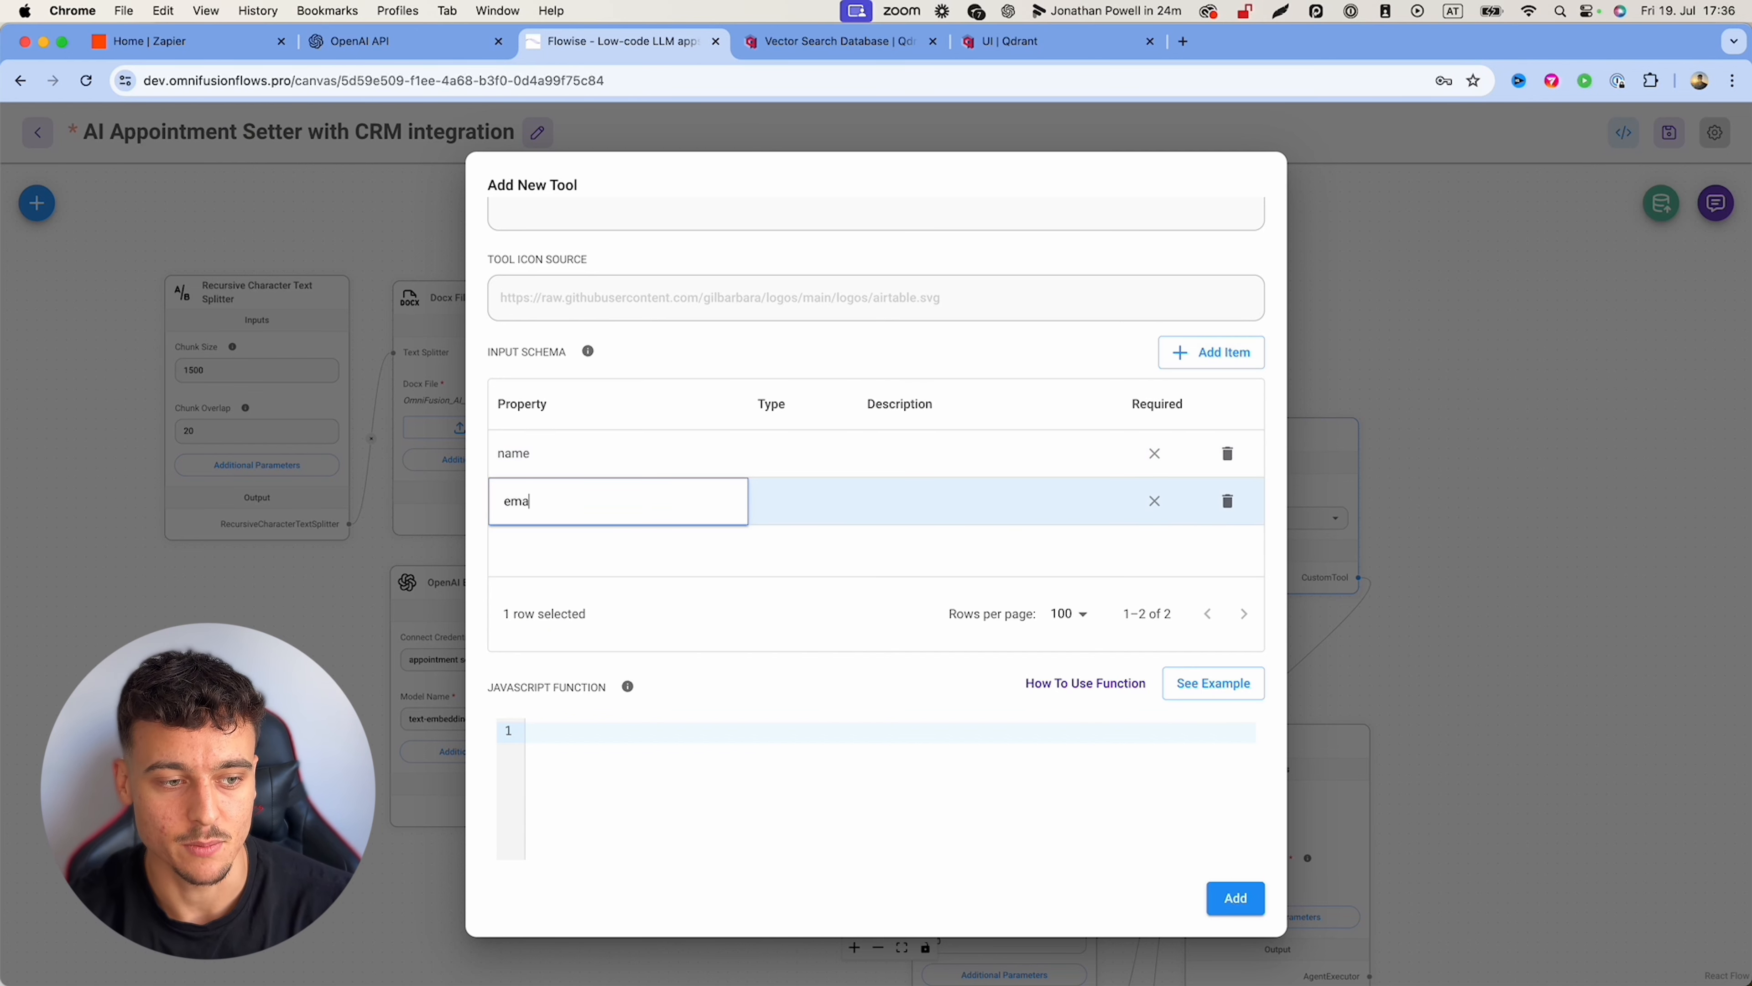
left_click(1212, 352)
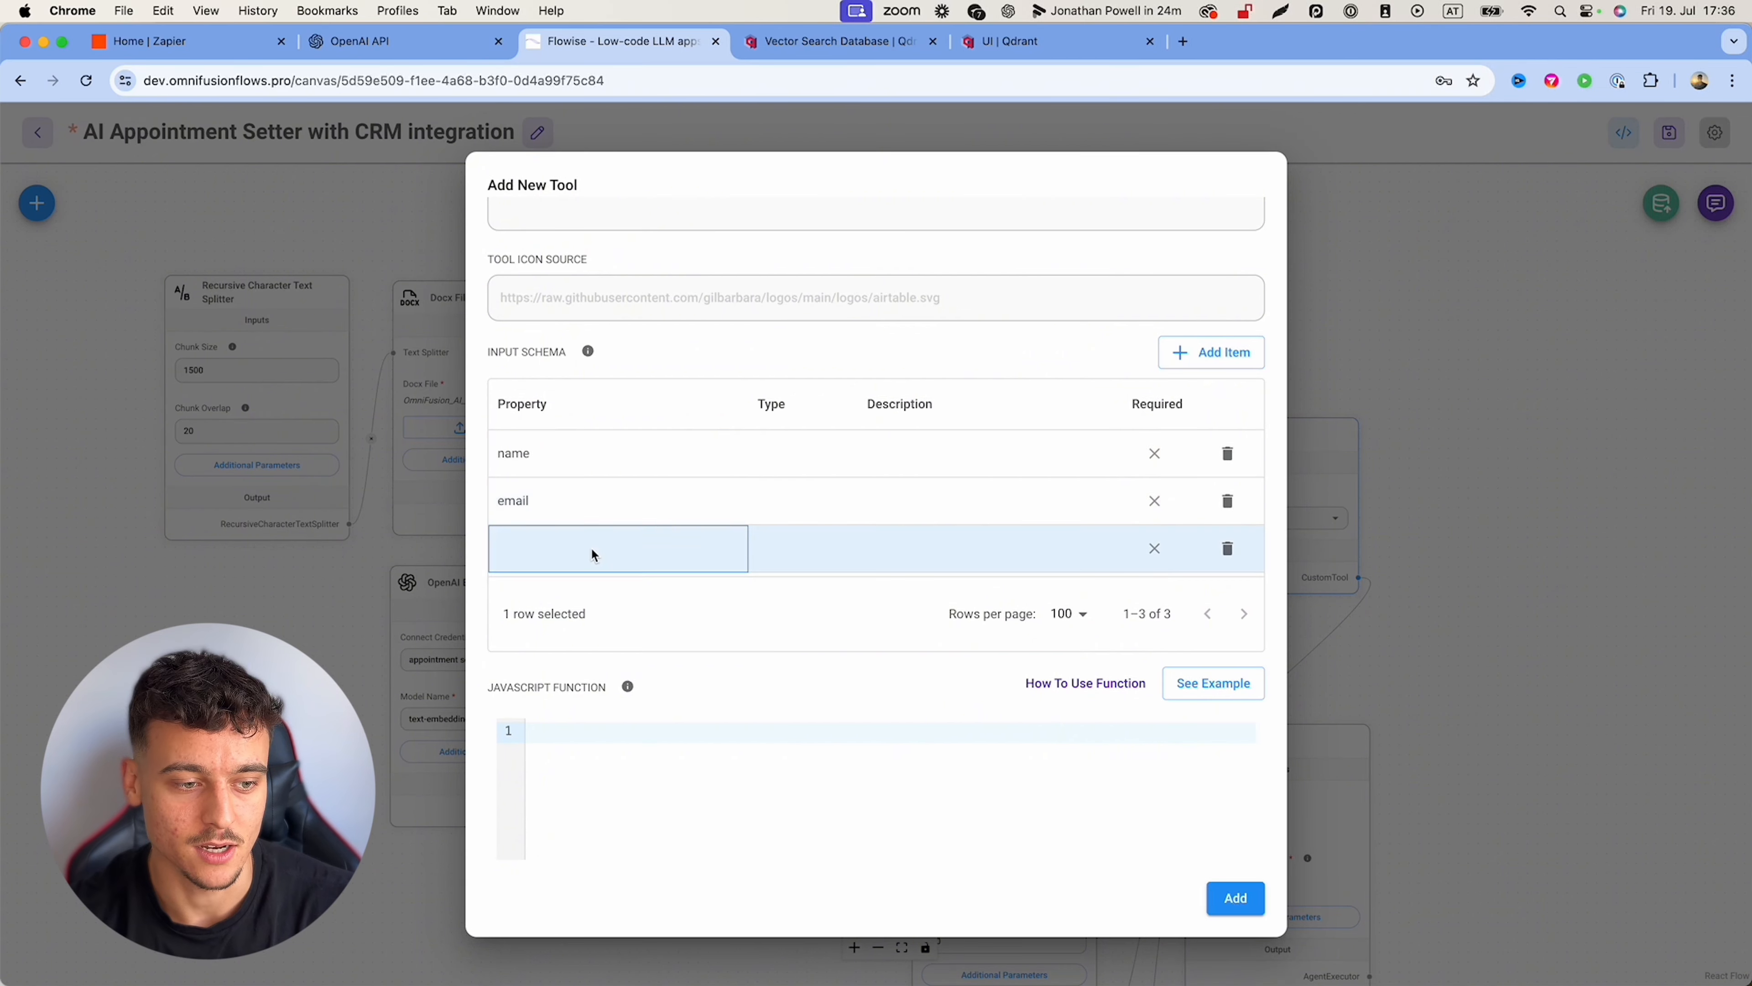
double_click(592, 548)
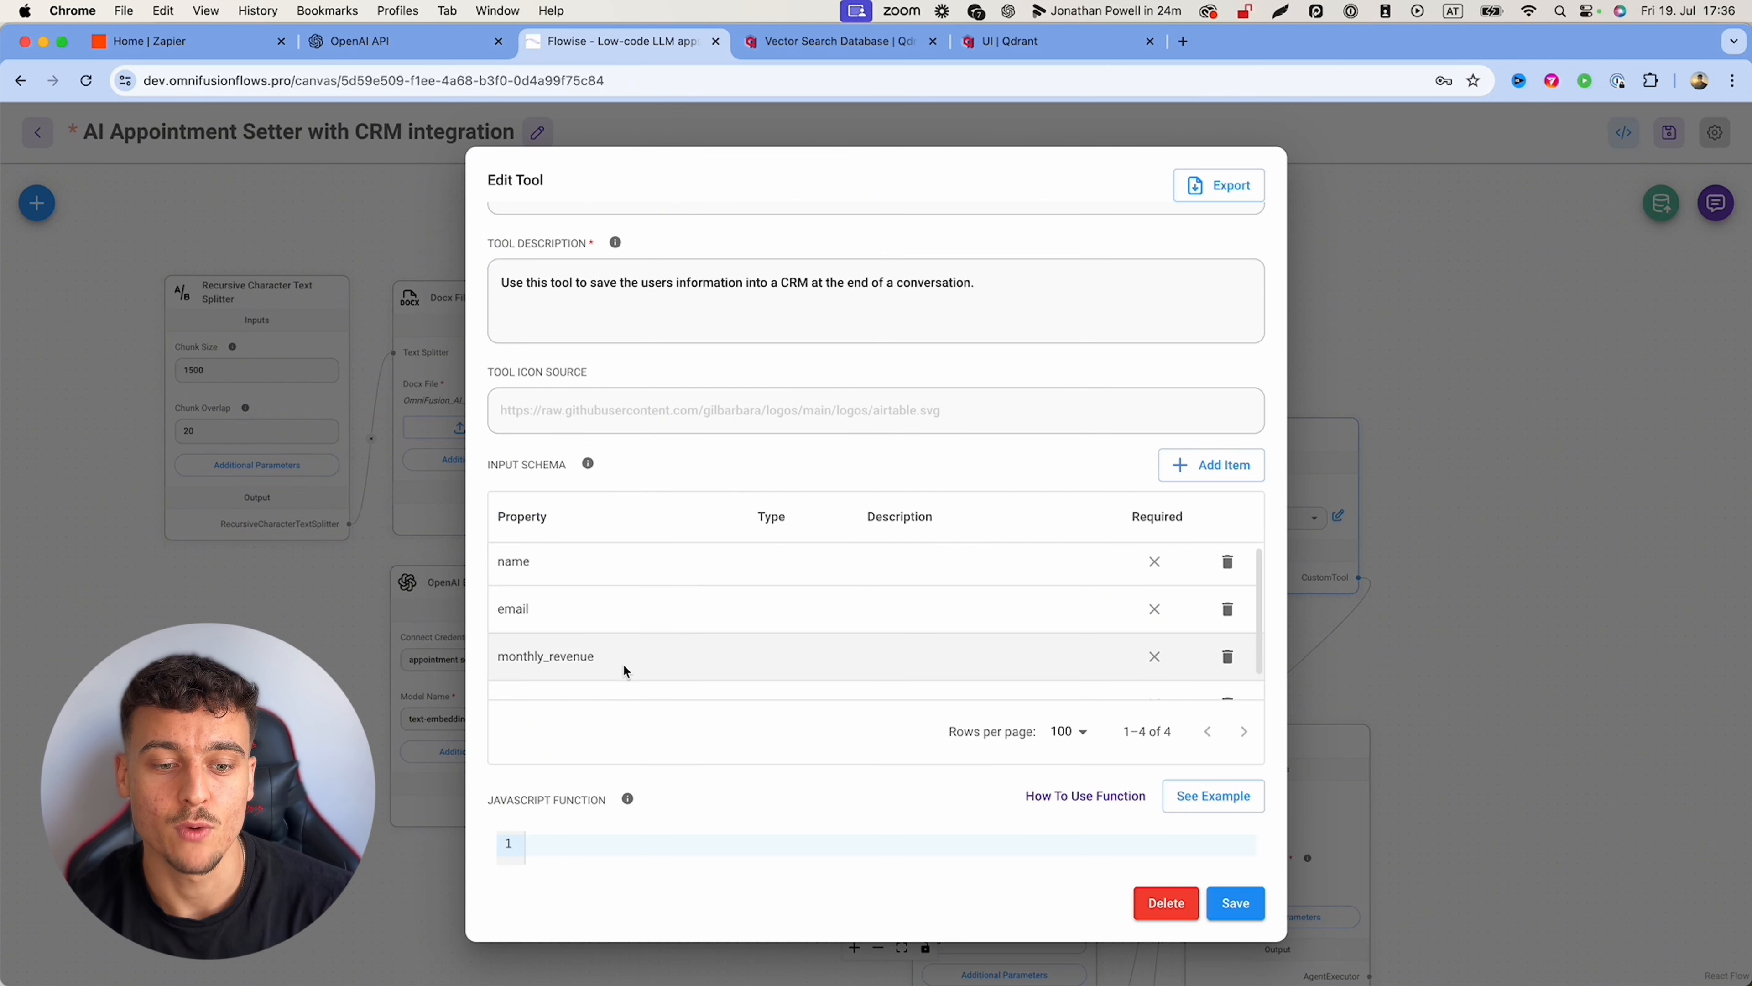
scroll(1087, 658, "down", 1)
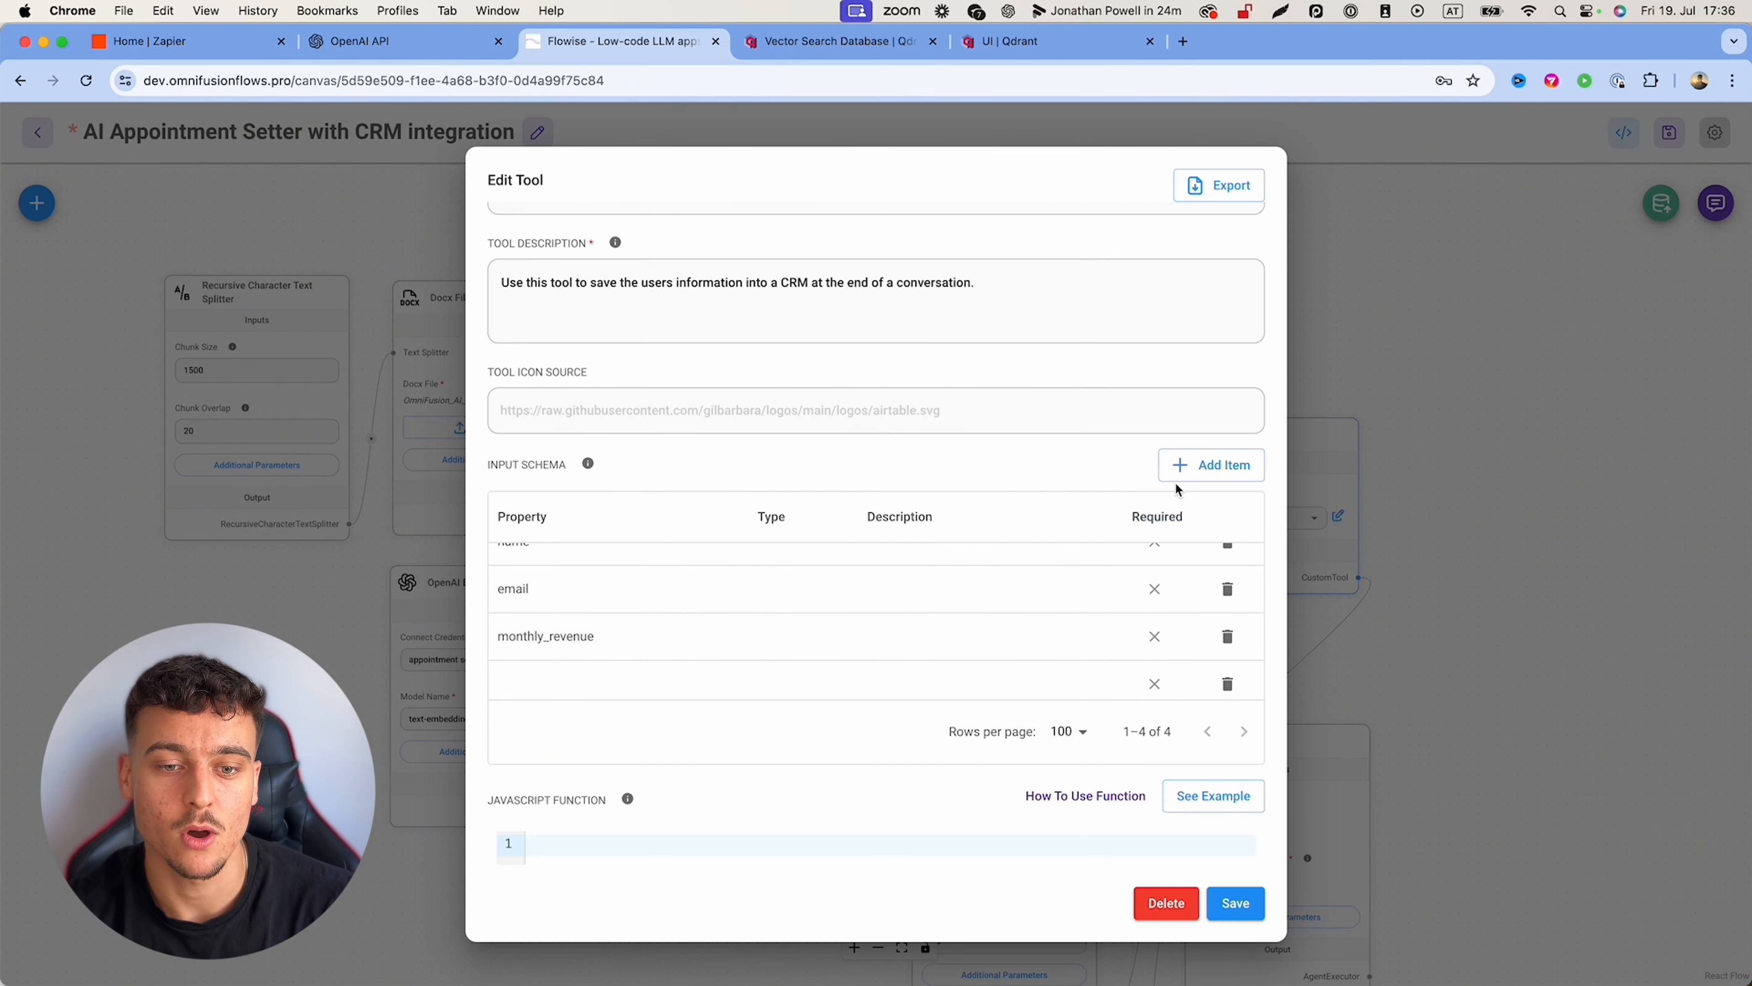
left_click(1207, 477)
double_click(582, 684)
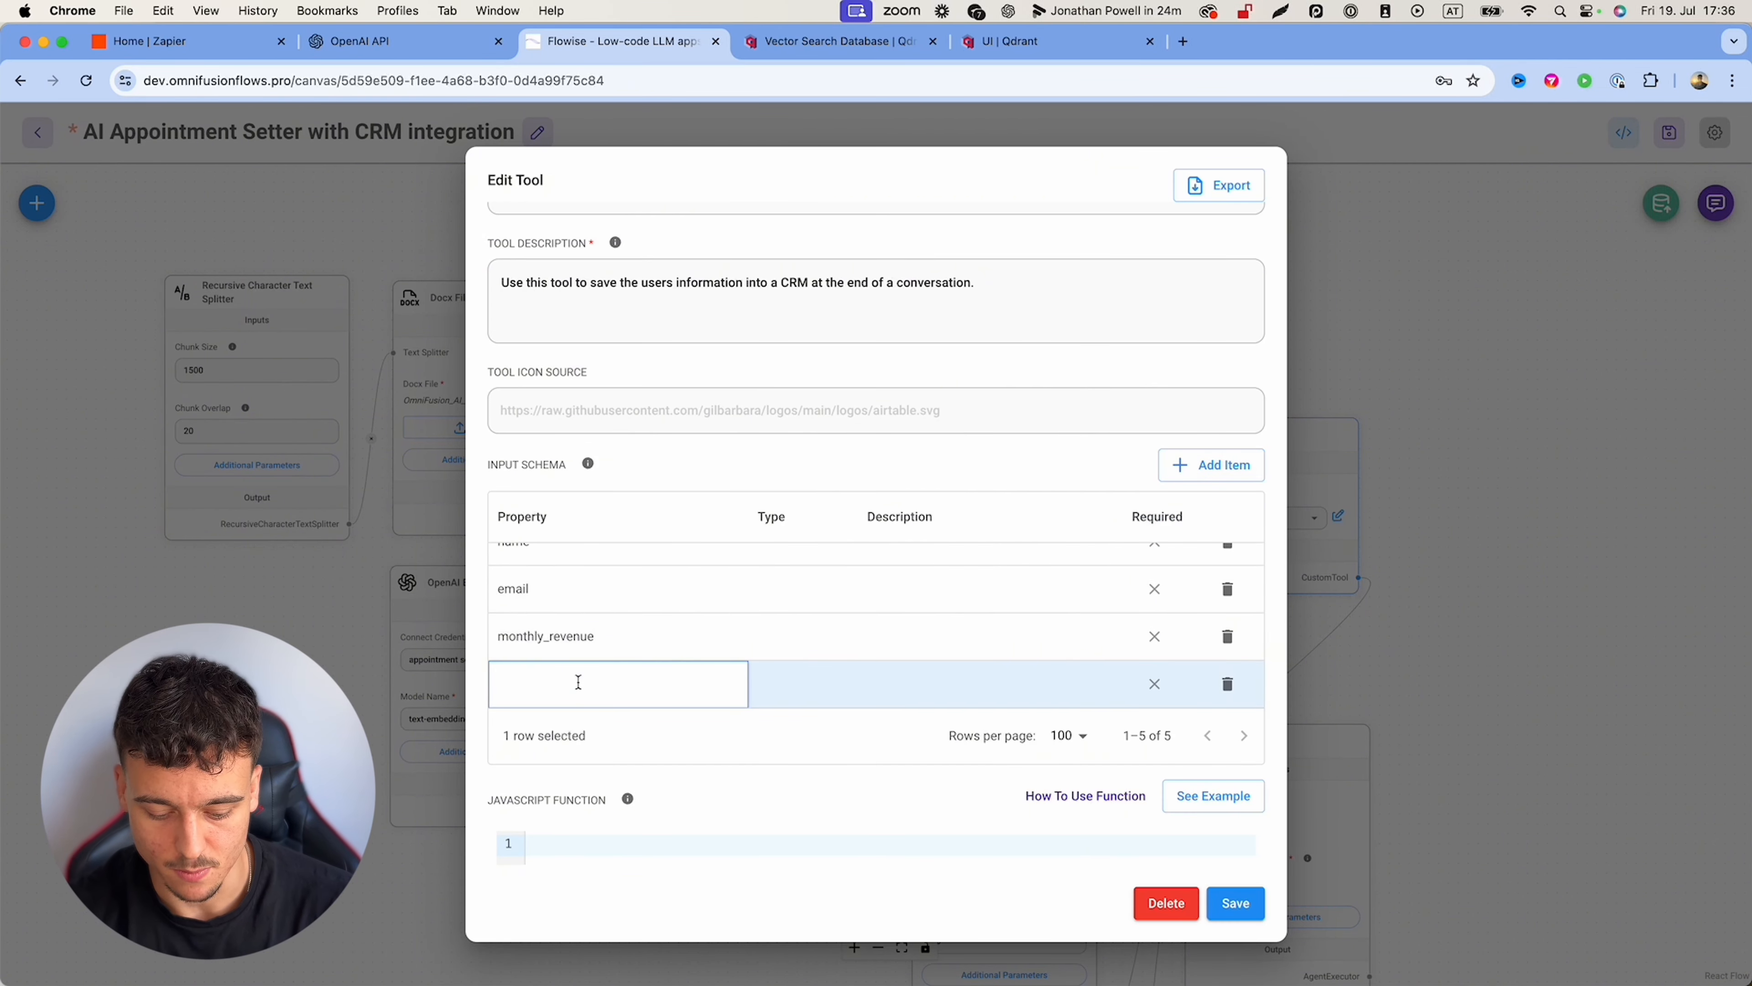
type("le")
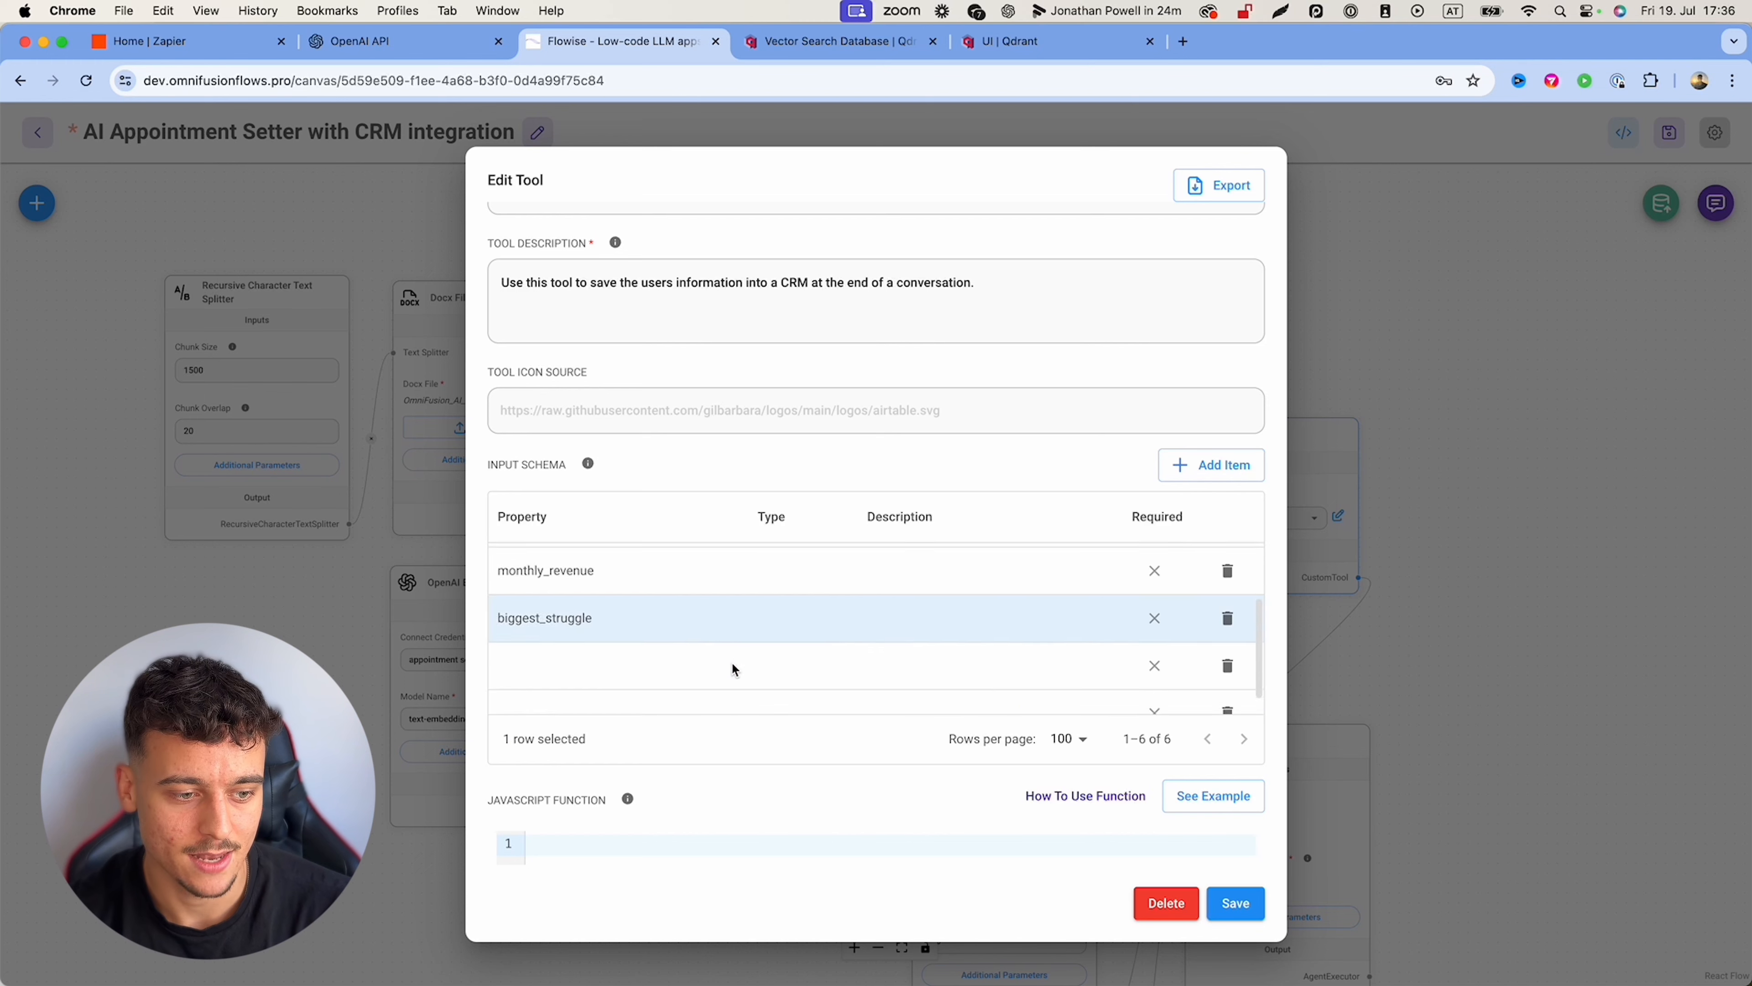
scroll(731, 666, "down", 1)
double_click(575, 639)
type("size_of_team")
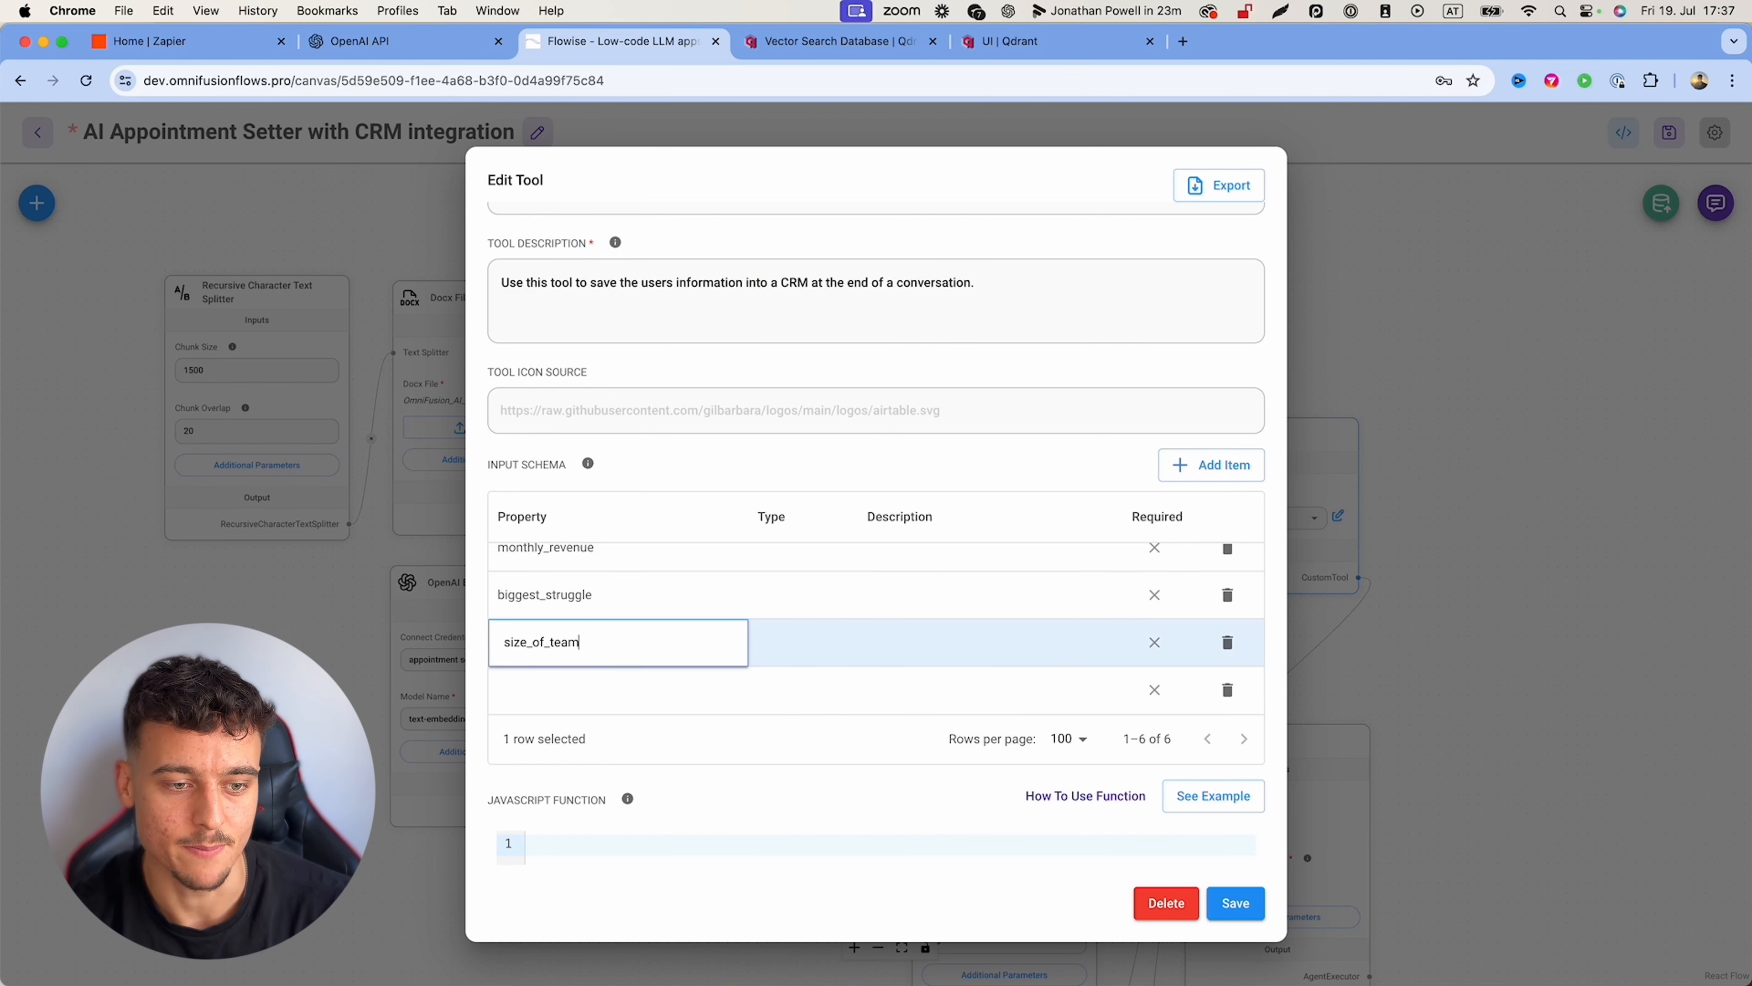
double_click(909, 595)
Step: Set the type of all five properties to string
scroll(798, 575, "up", 2)
double_click(798, 566)
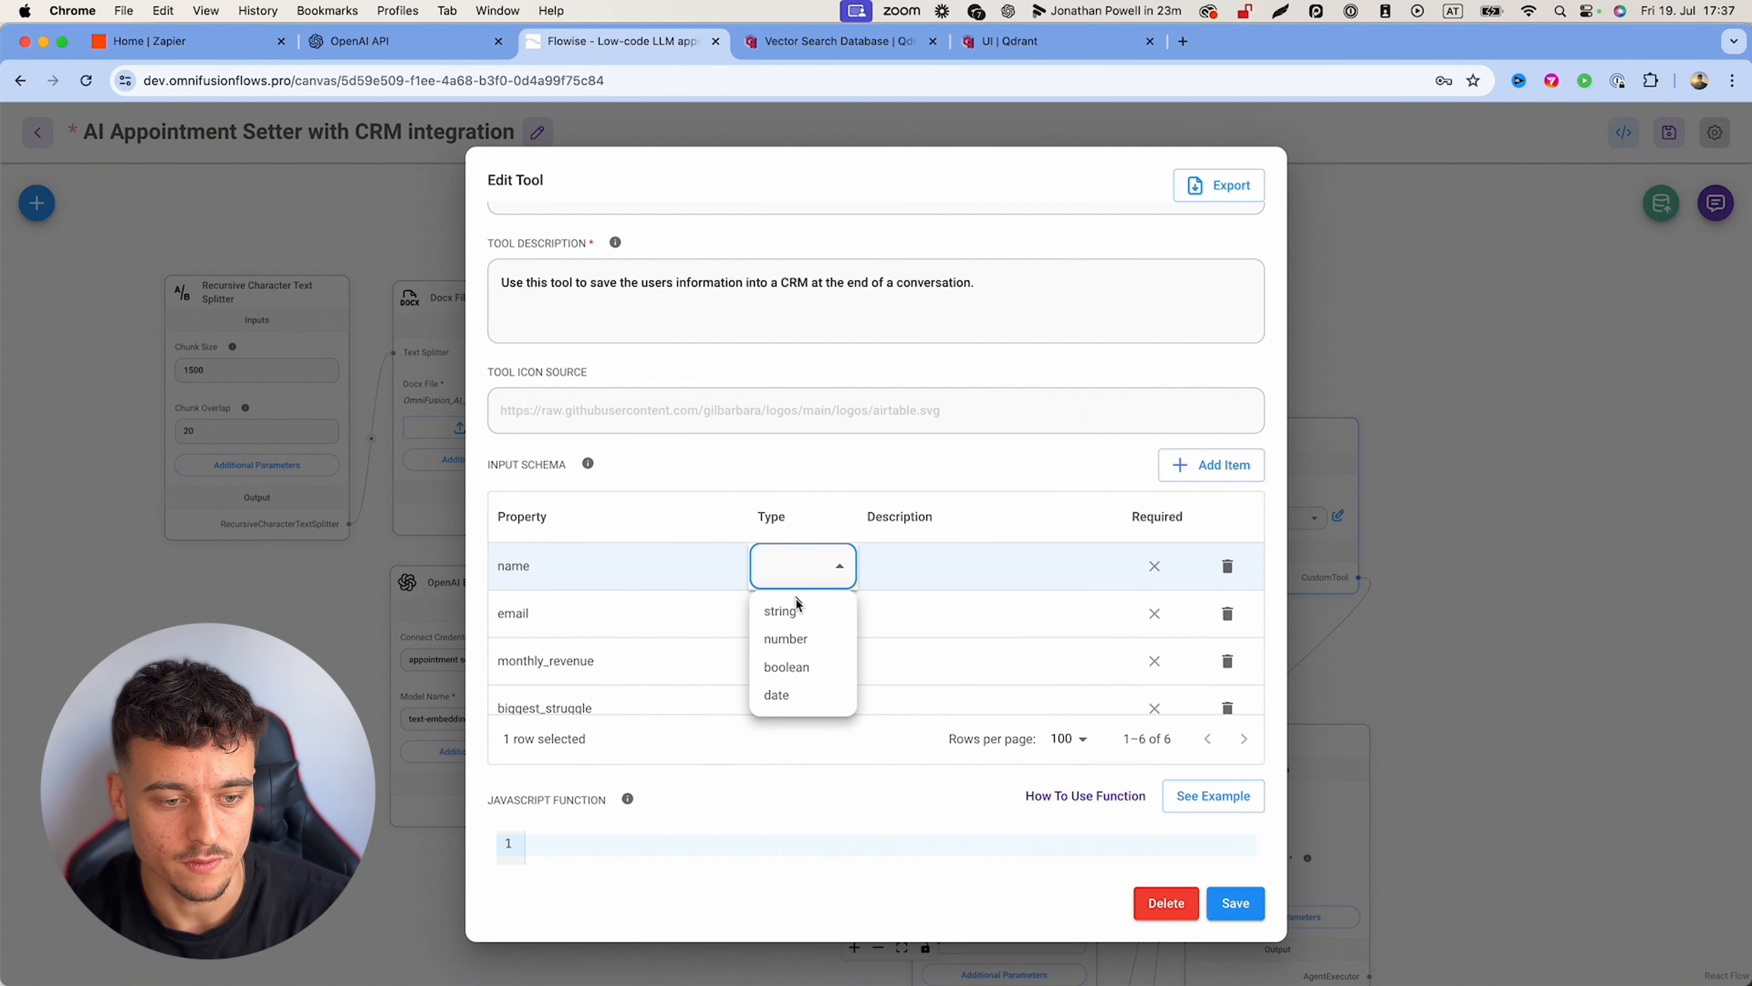
left_click(783, 611)
double_click(800, 614)
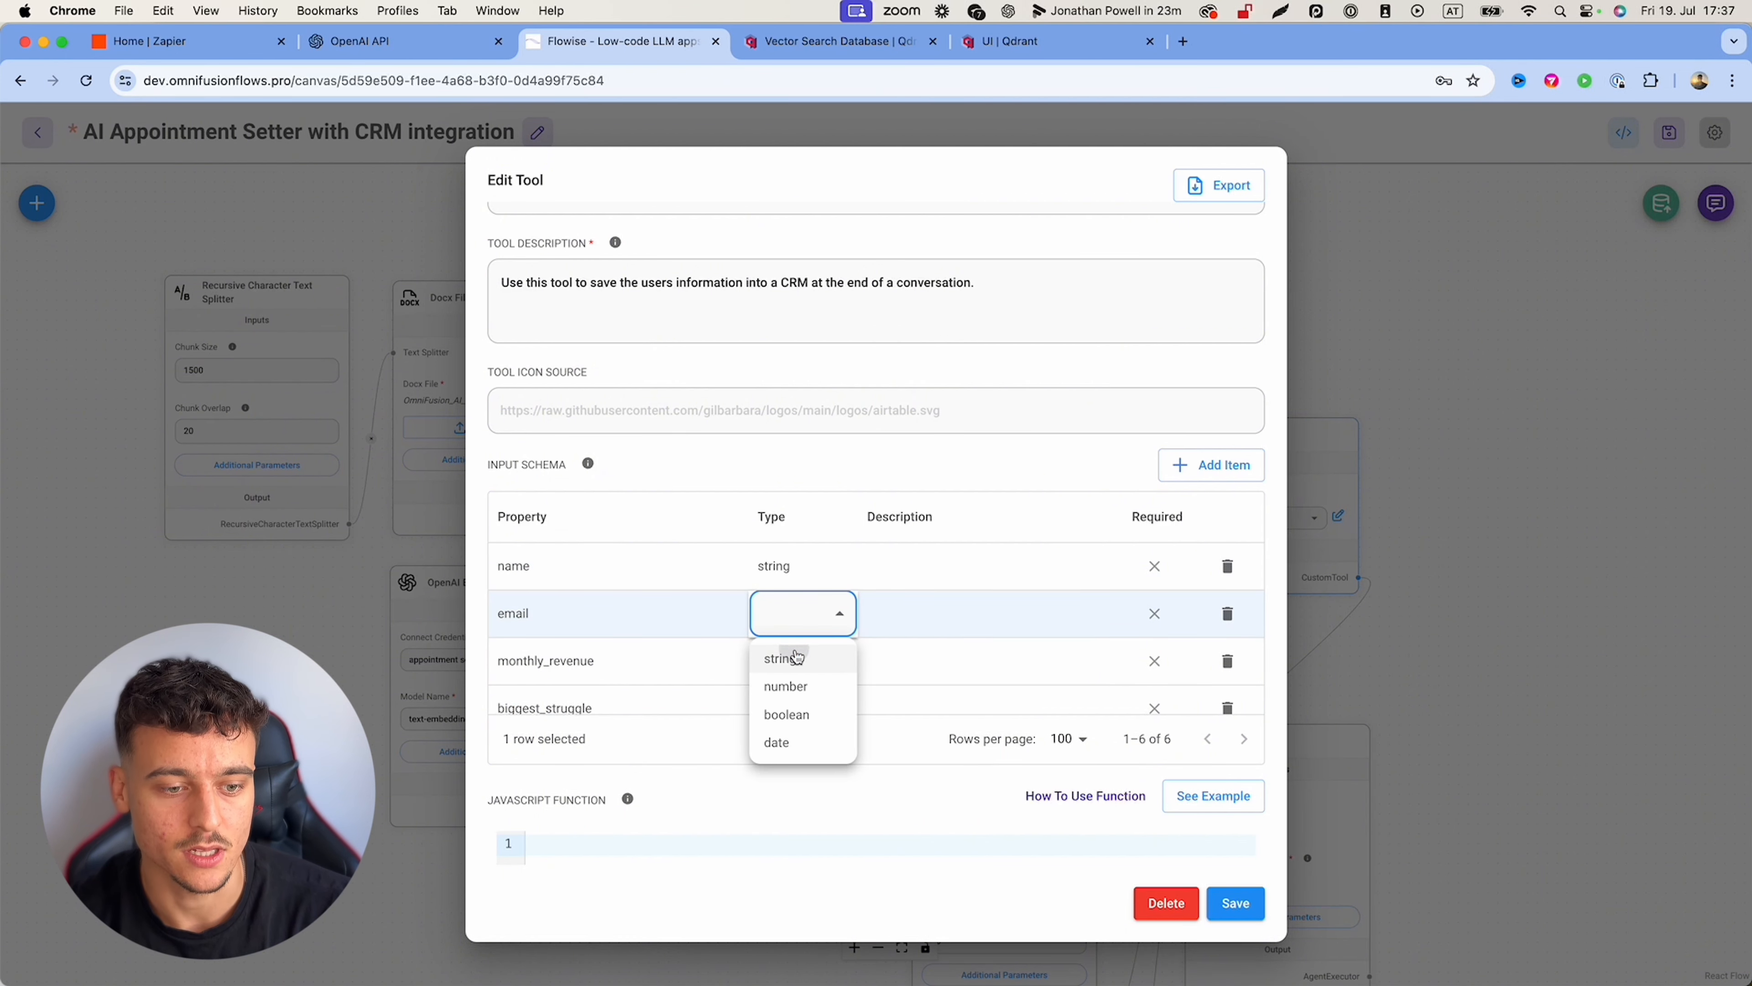
left_click(797, 658)
double_click(794, 660)
left_click(801, 704)
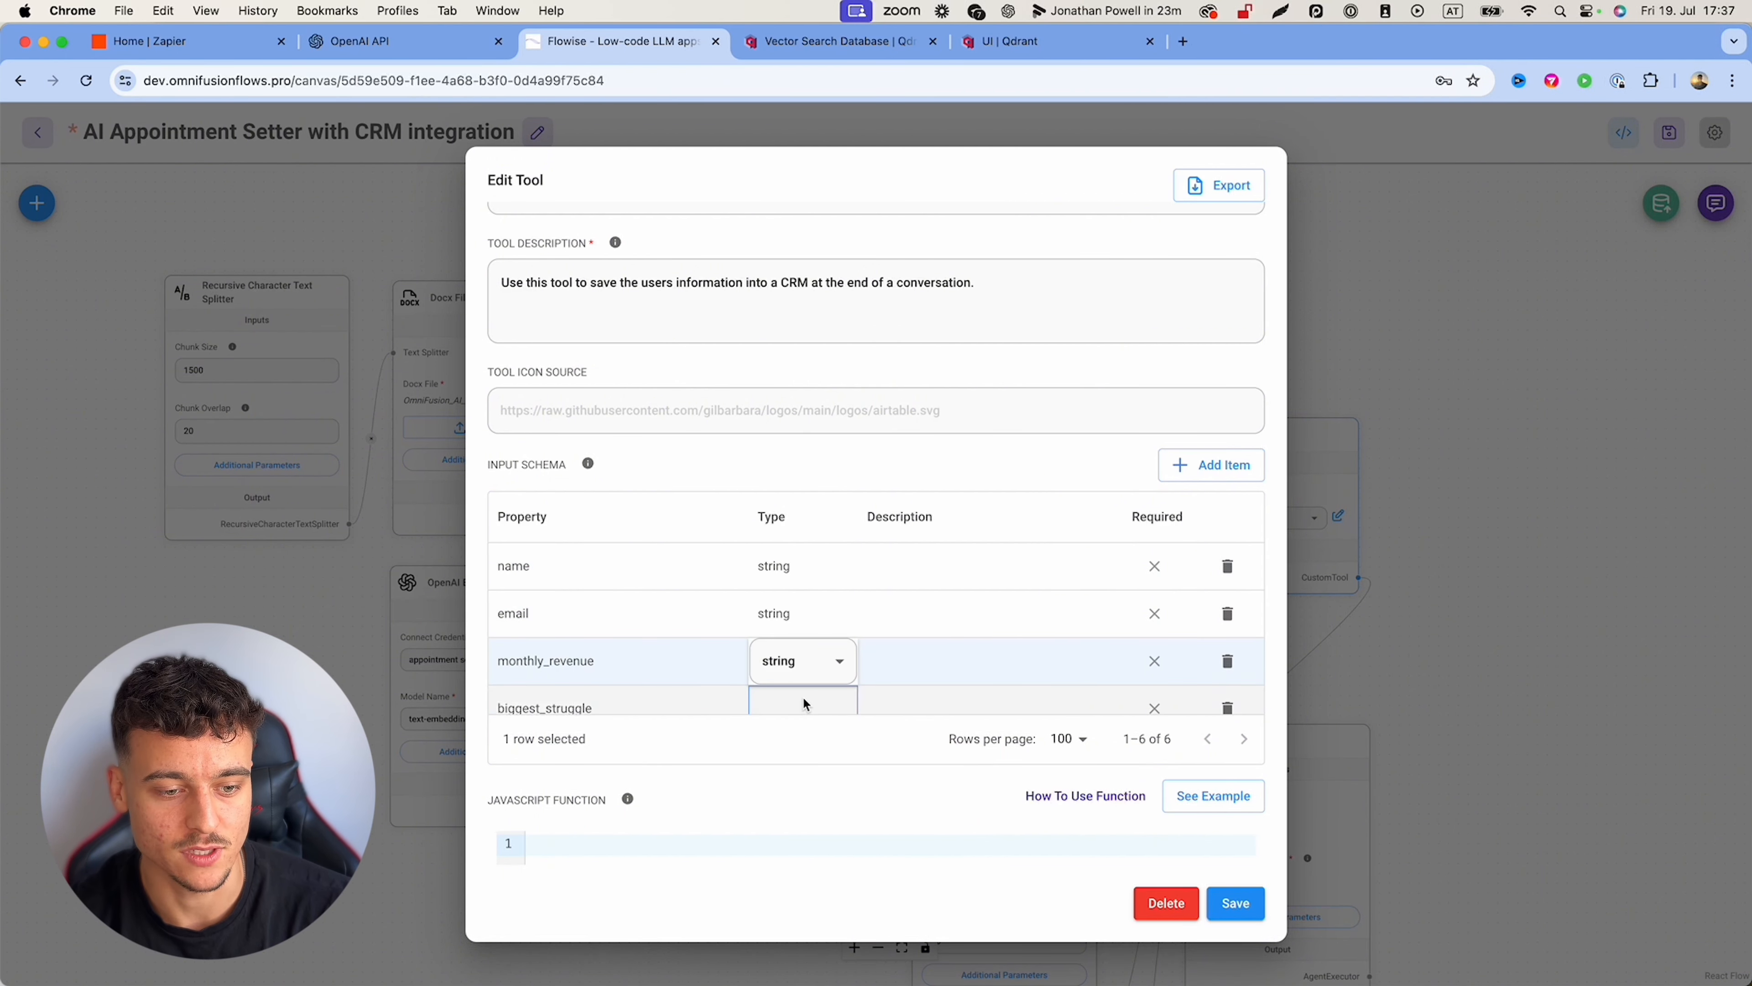
double_click(804, 704)
left_click(777, 730)
double_click(789, 641)
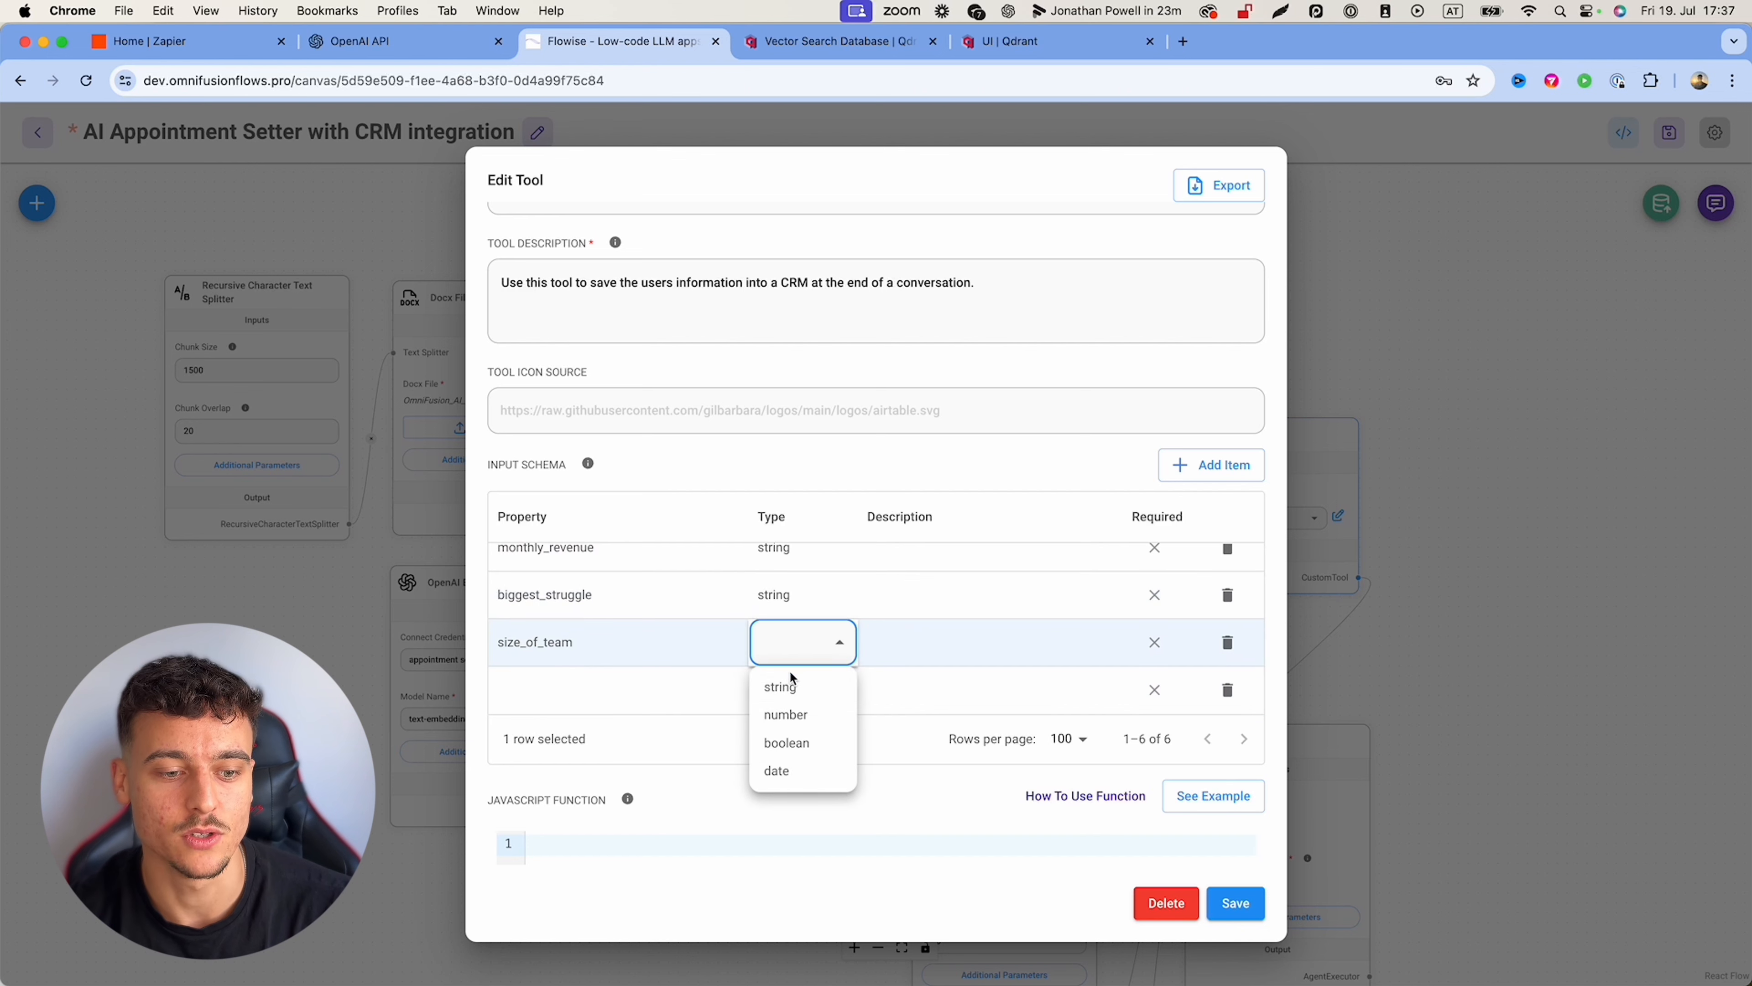
left_click(793, 679)
left_click(915, 603)
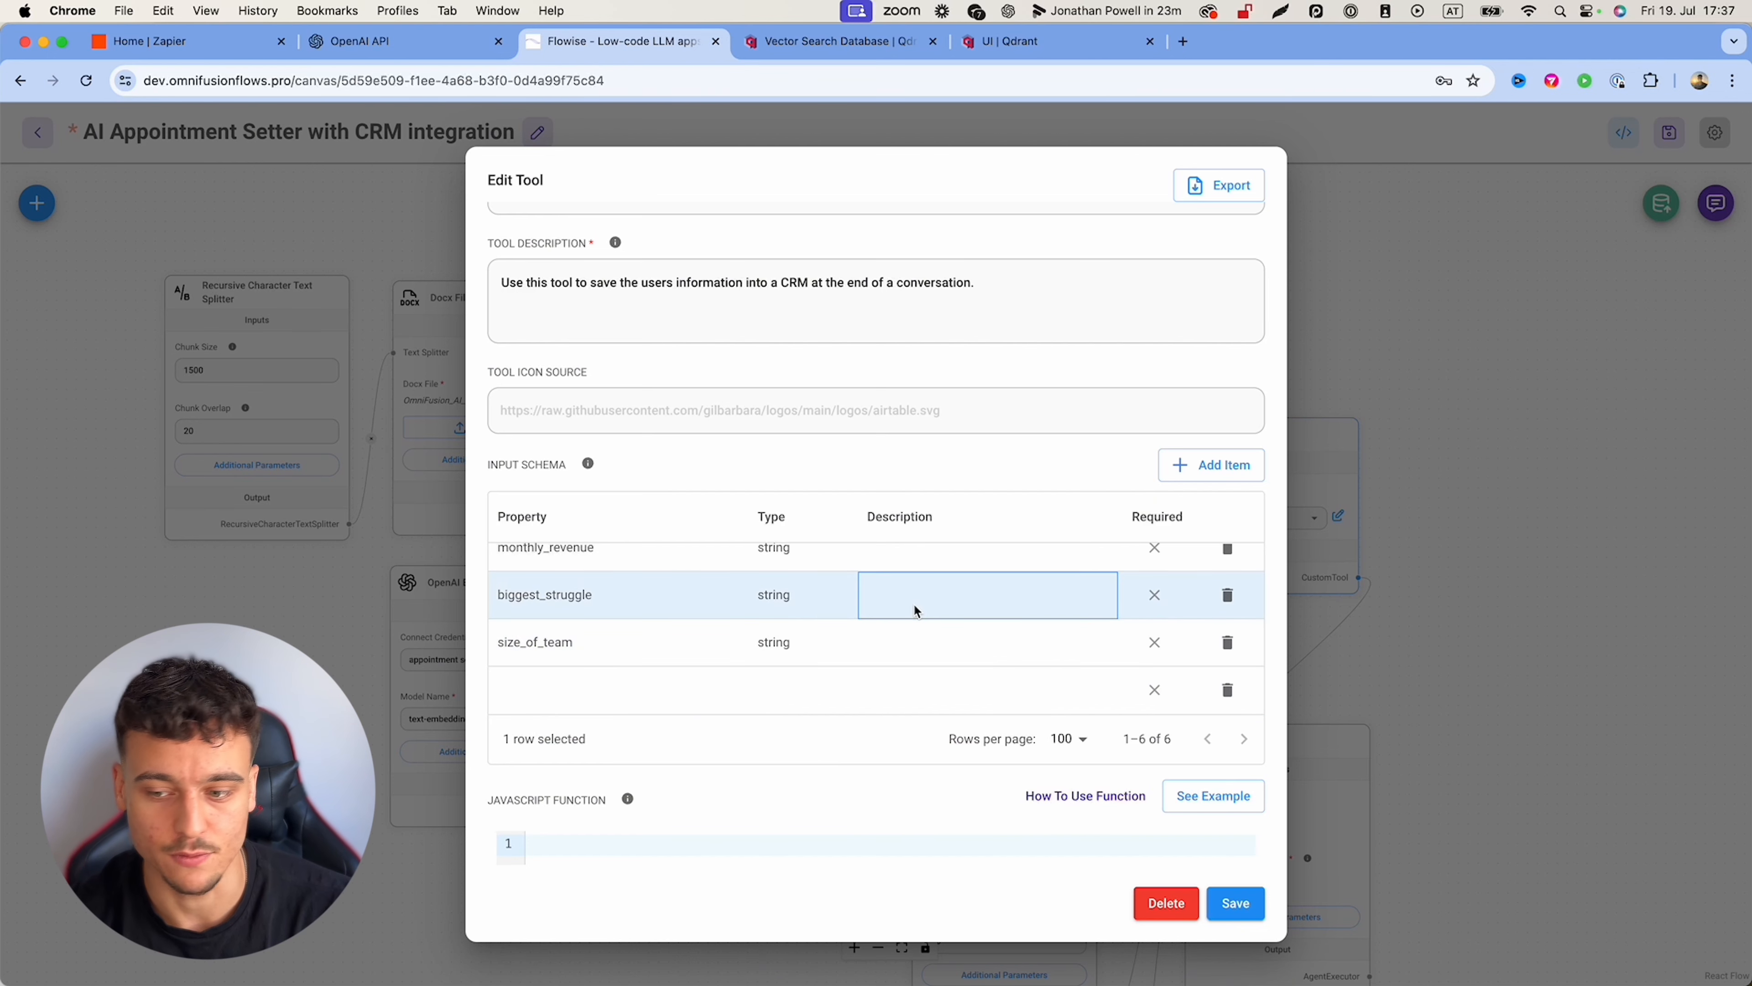
scroll(913, 603, "up", 3)
Step: Describe name, email ('The email…') and monthly_revenue ('The users monthly revenue')
double_click(906, 565)
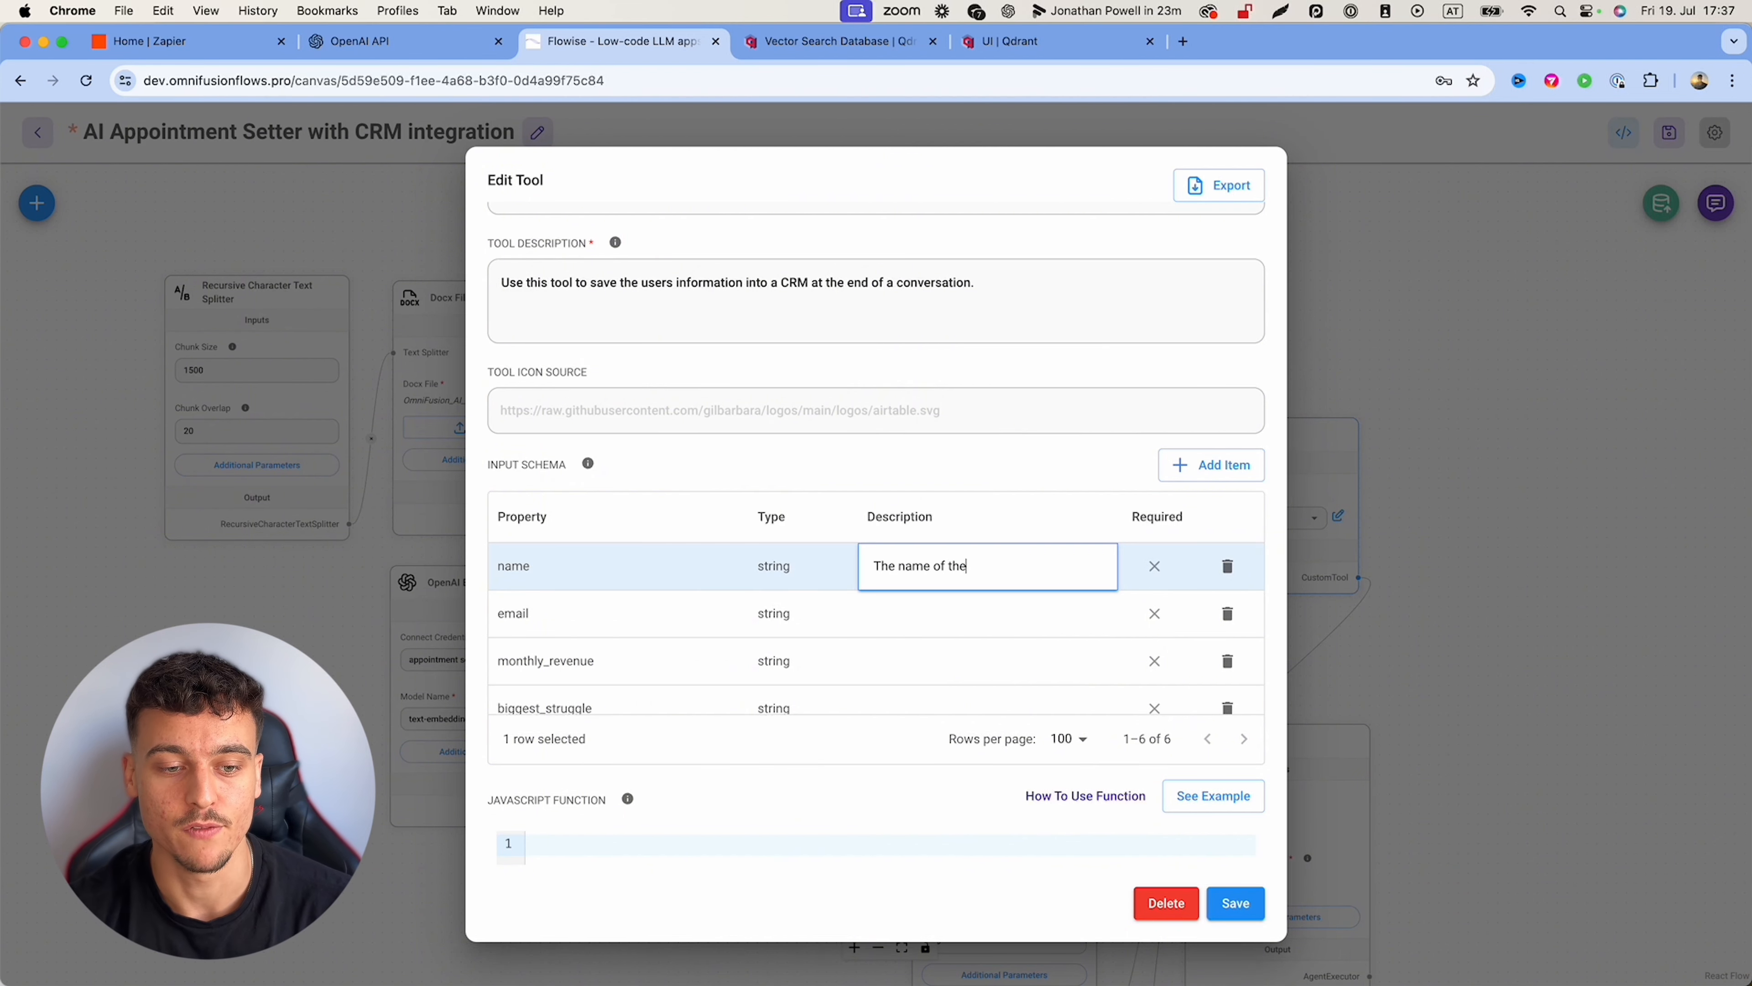
double_click(926, 611)
type("The email of the user")
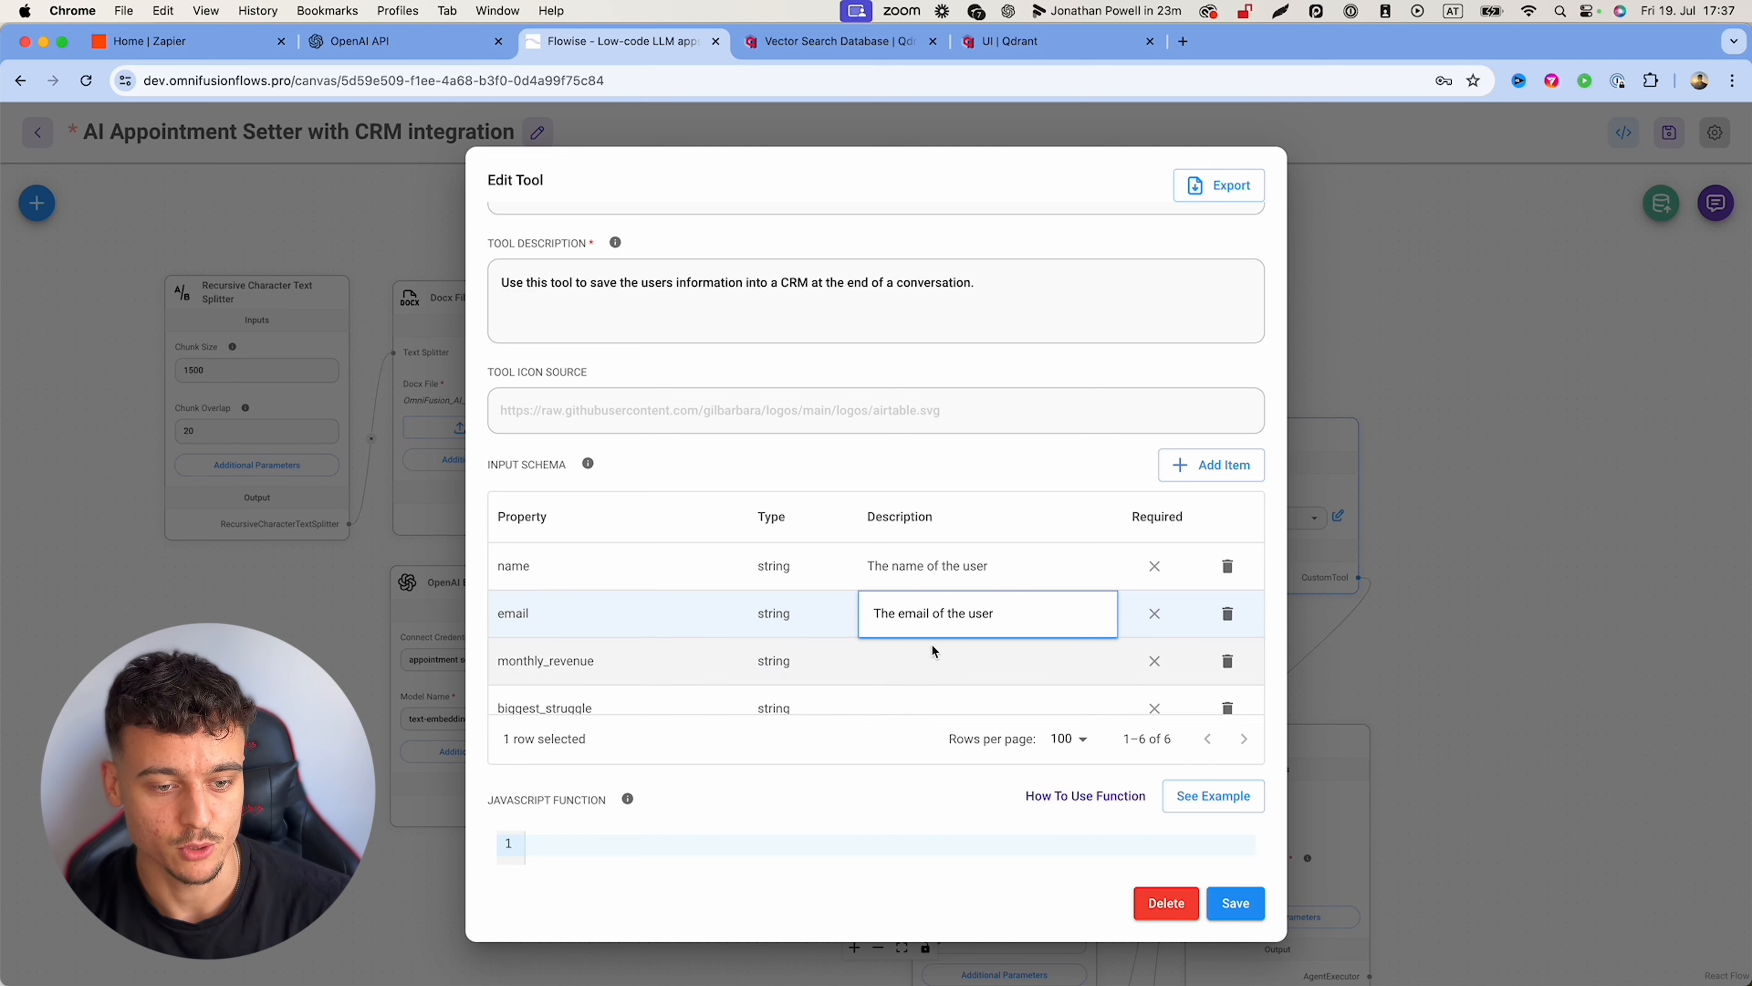
double_click(925, 674)
type("The ")
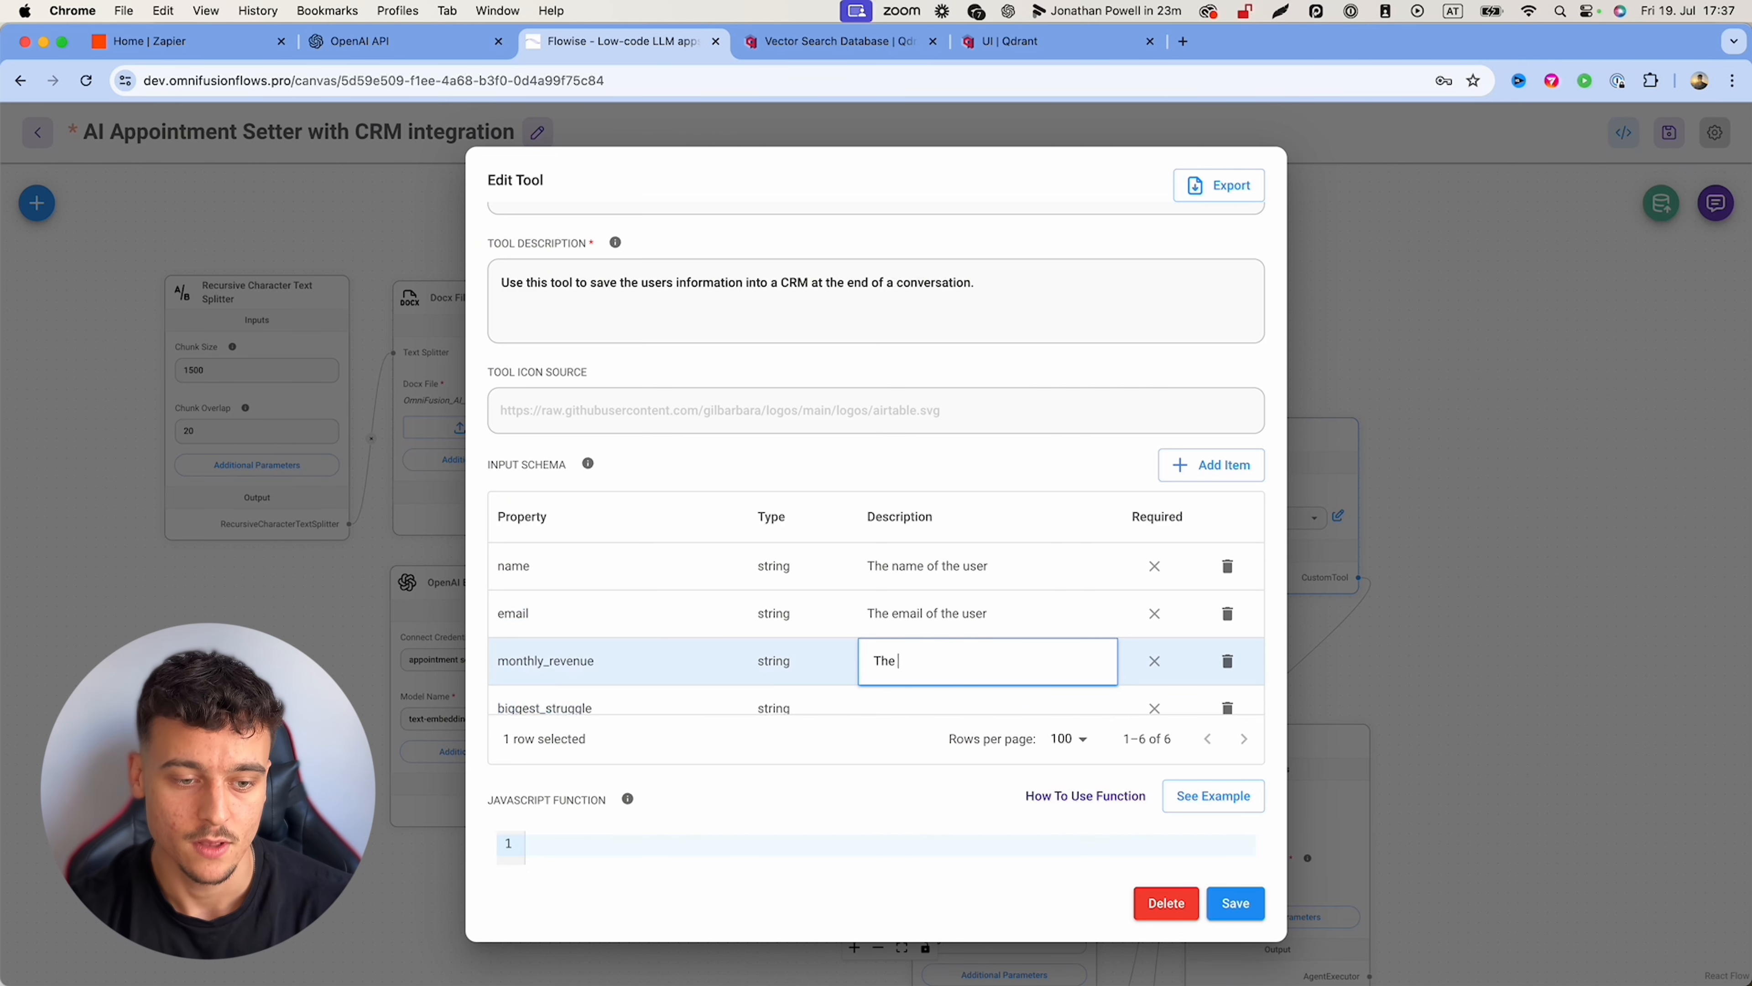
type("users monthly revenu")
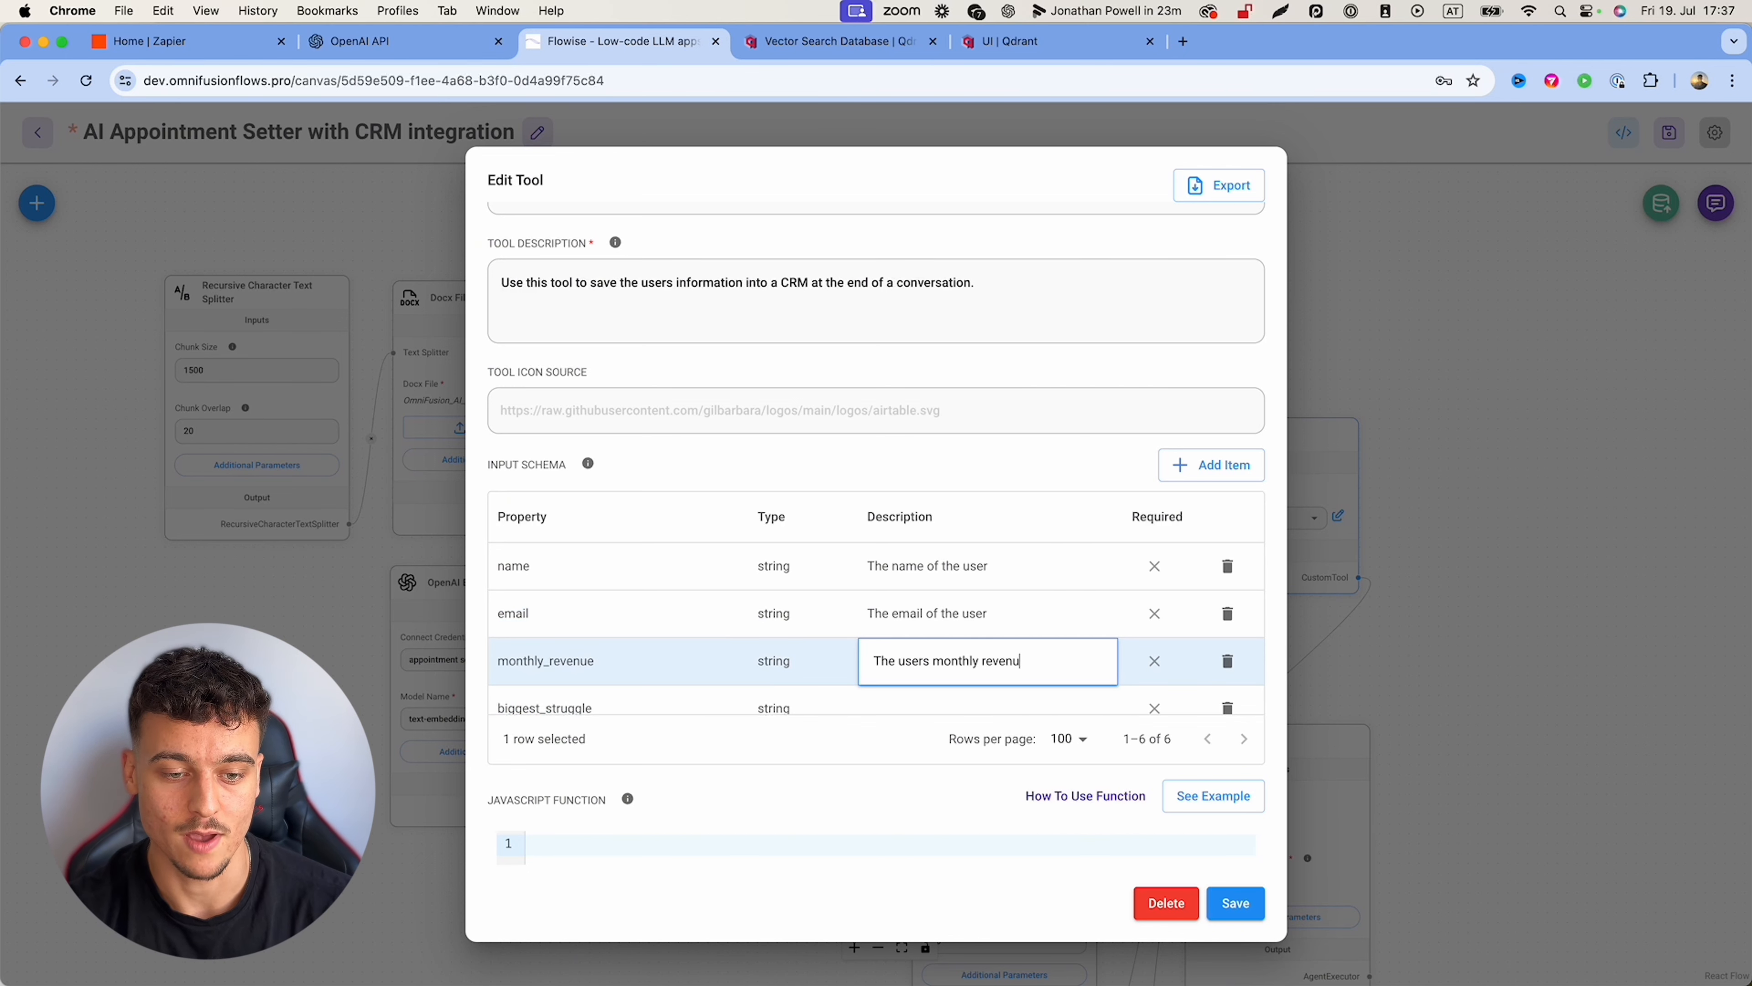
type("e")
Step: Describe biggest_struggle as 'The users biggest struggle in their business' and size_of_team as 'the size of the users team'
scroll(927, 619, "down", 2)
double_click(918, 622)
type("The users ")
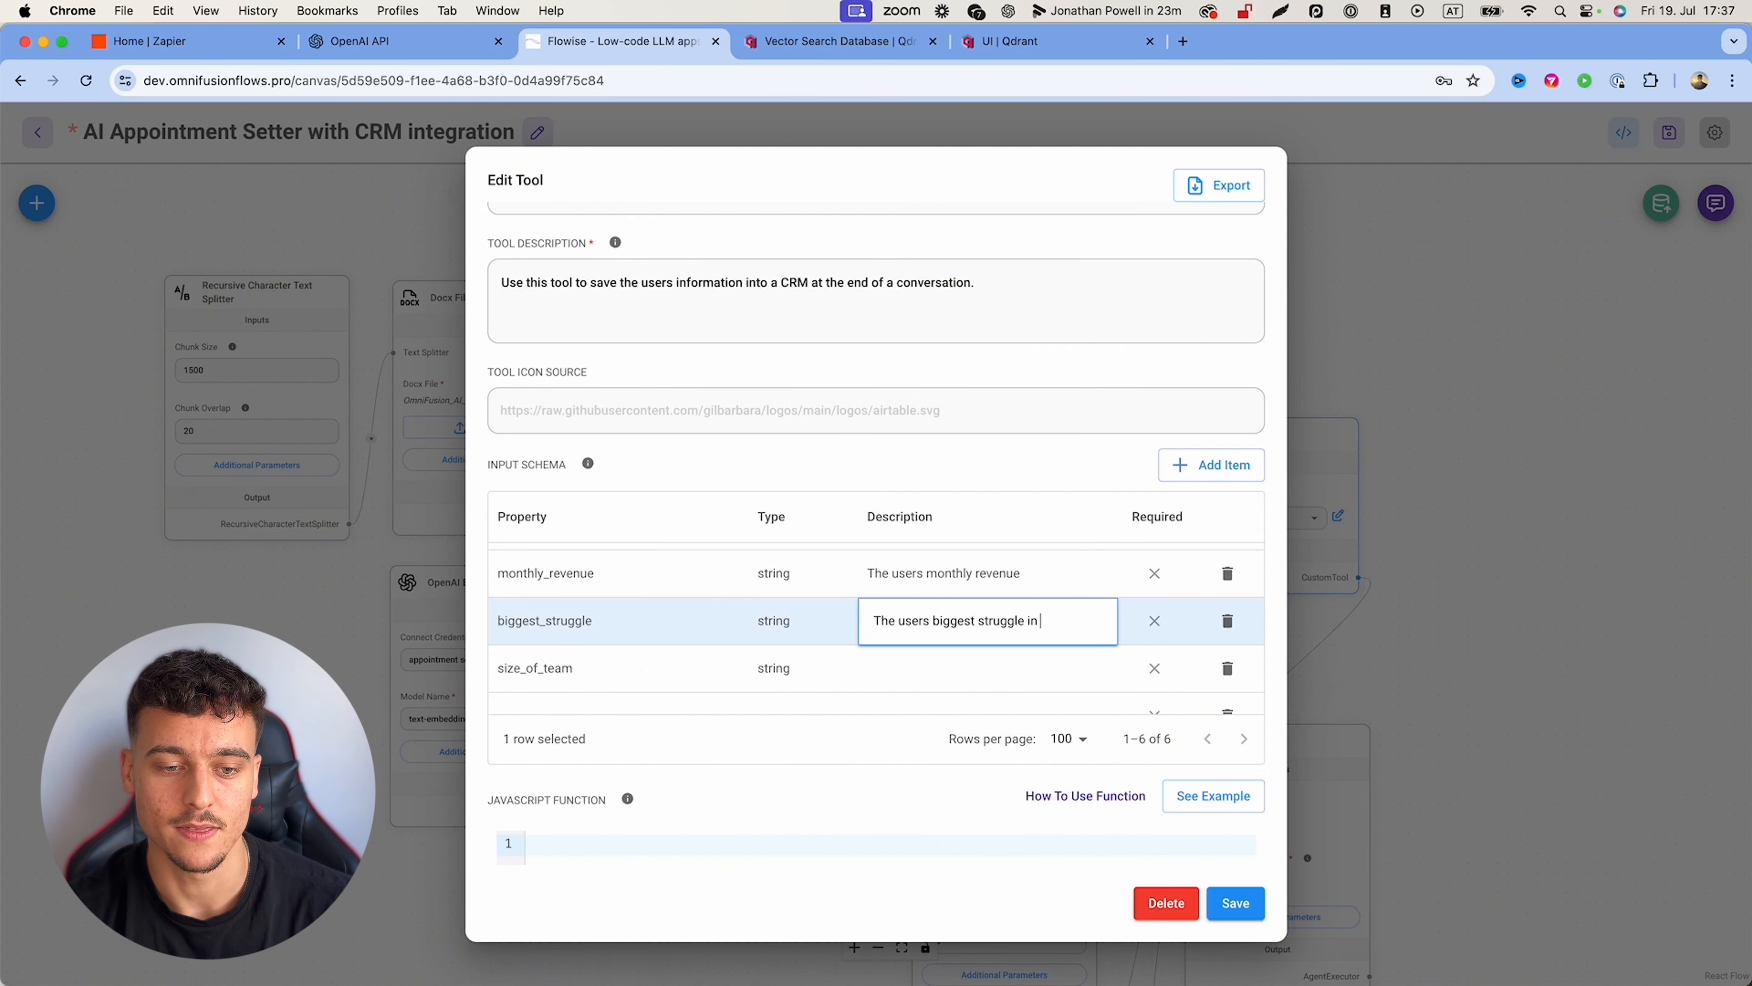
type("biggest struggle in their")
type("business")
double_click(921, 668)
type("the size of th")
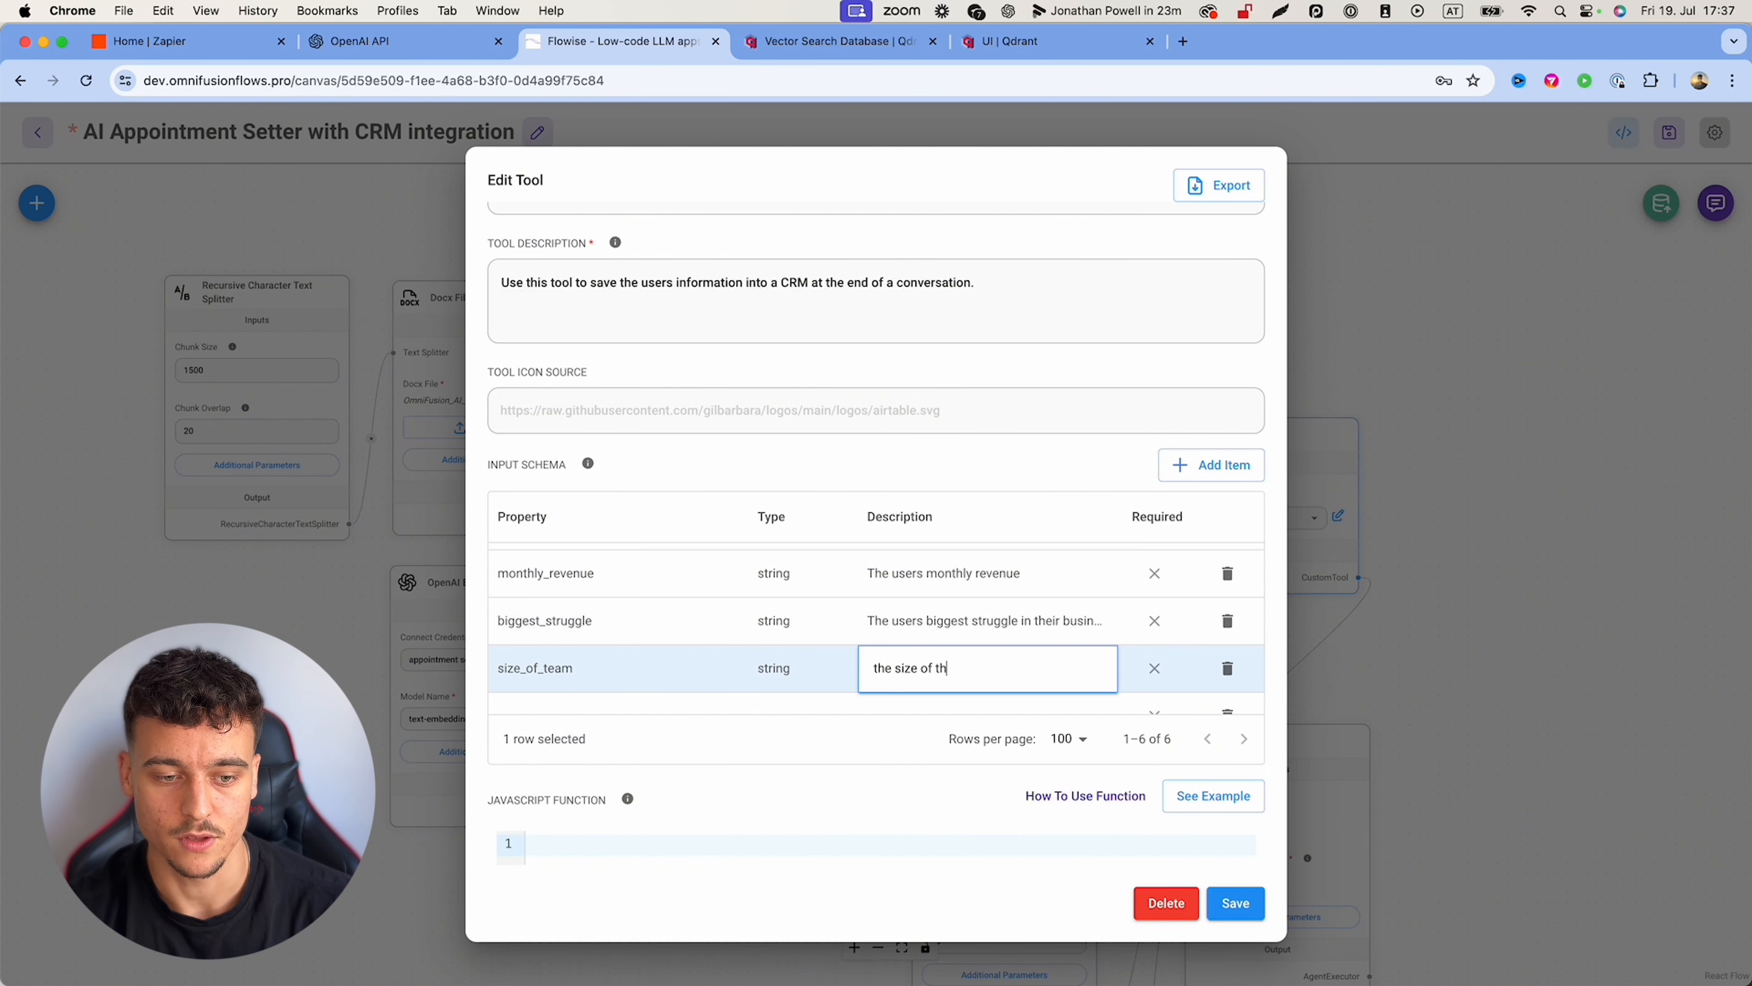
type("e users team")
left_click(850, 571)
scroll(850, 571, "up", 3)
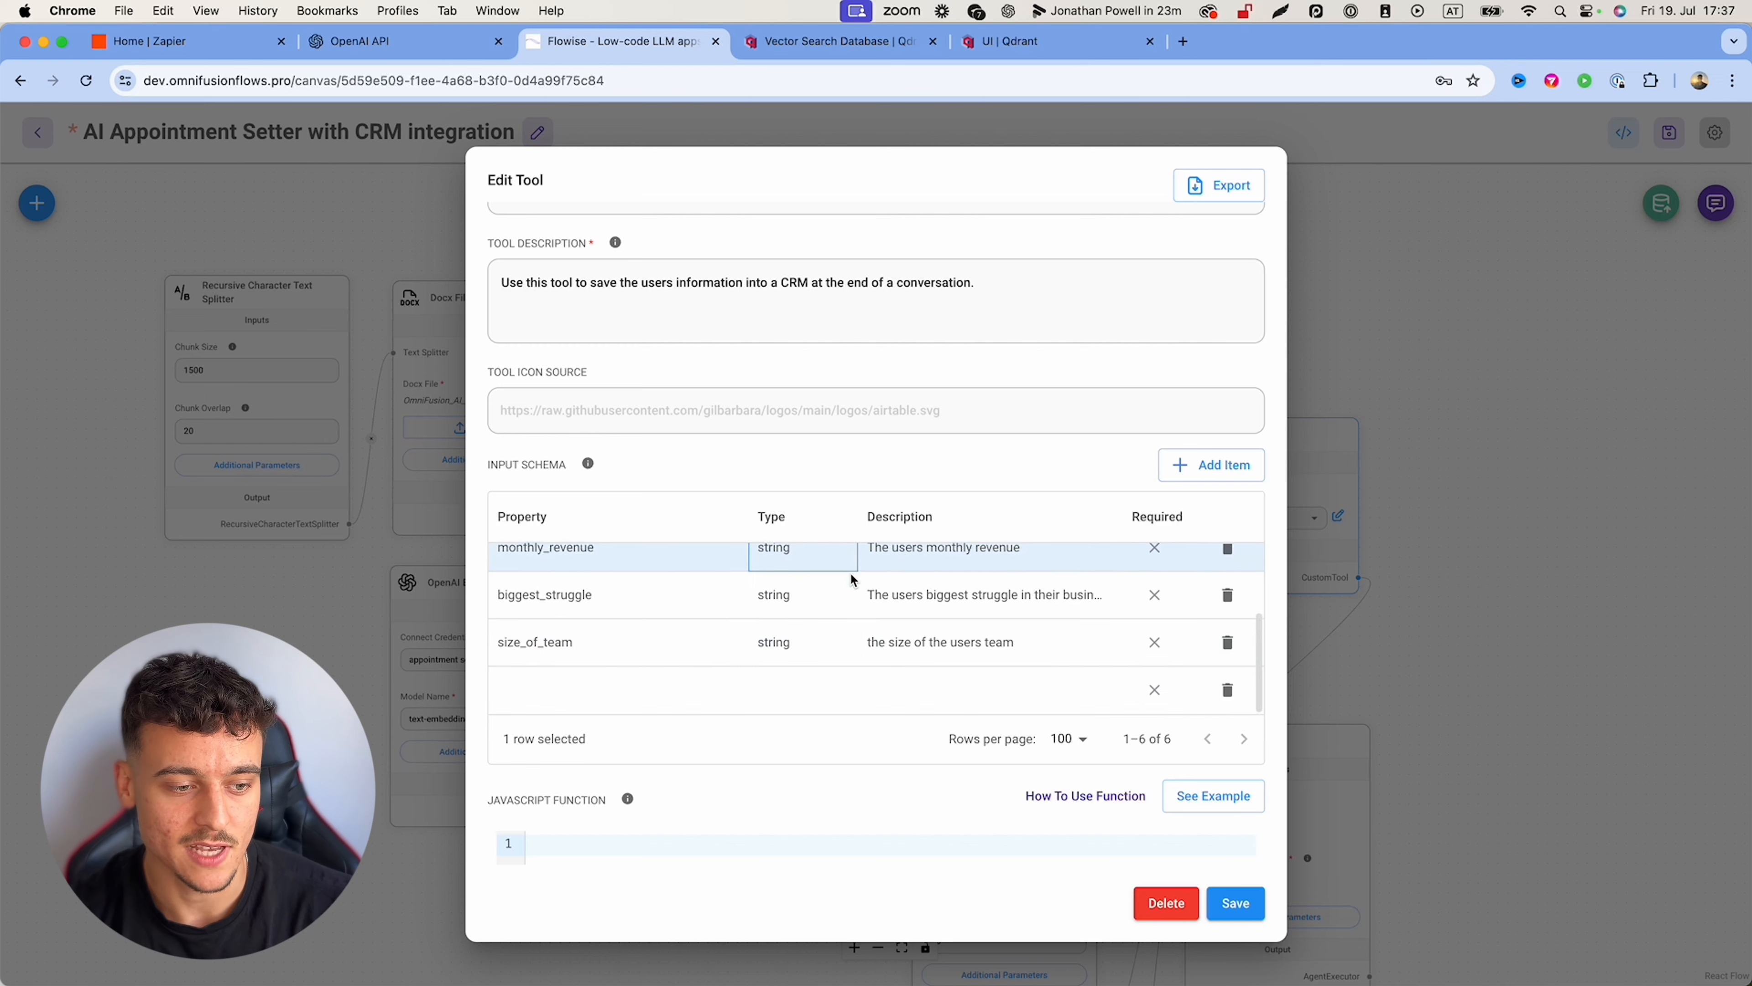
scroll(889, 450, "down", 8)
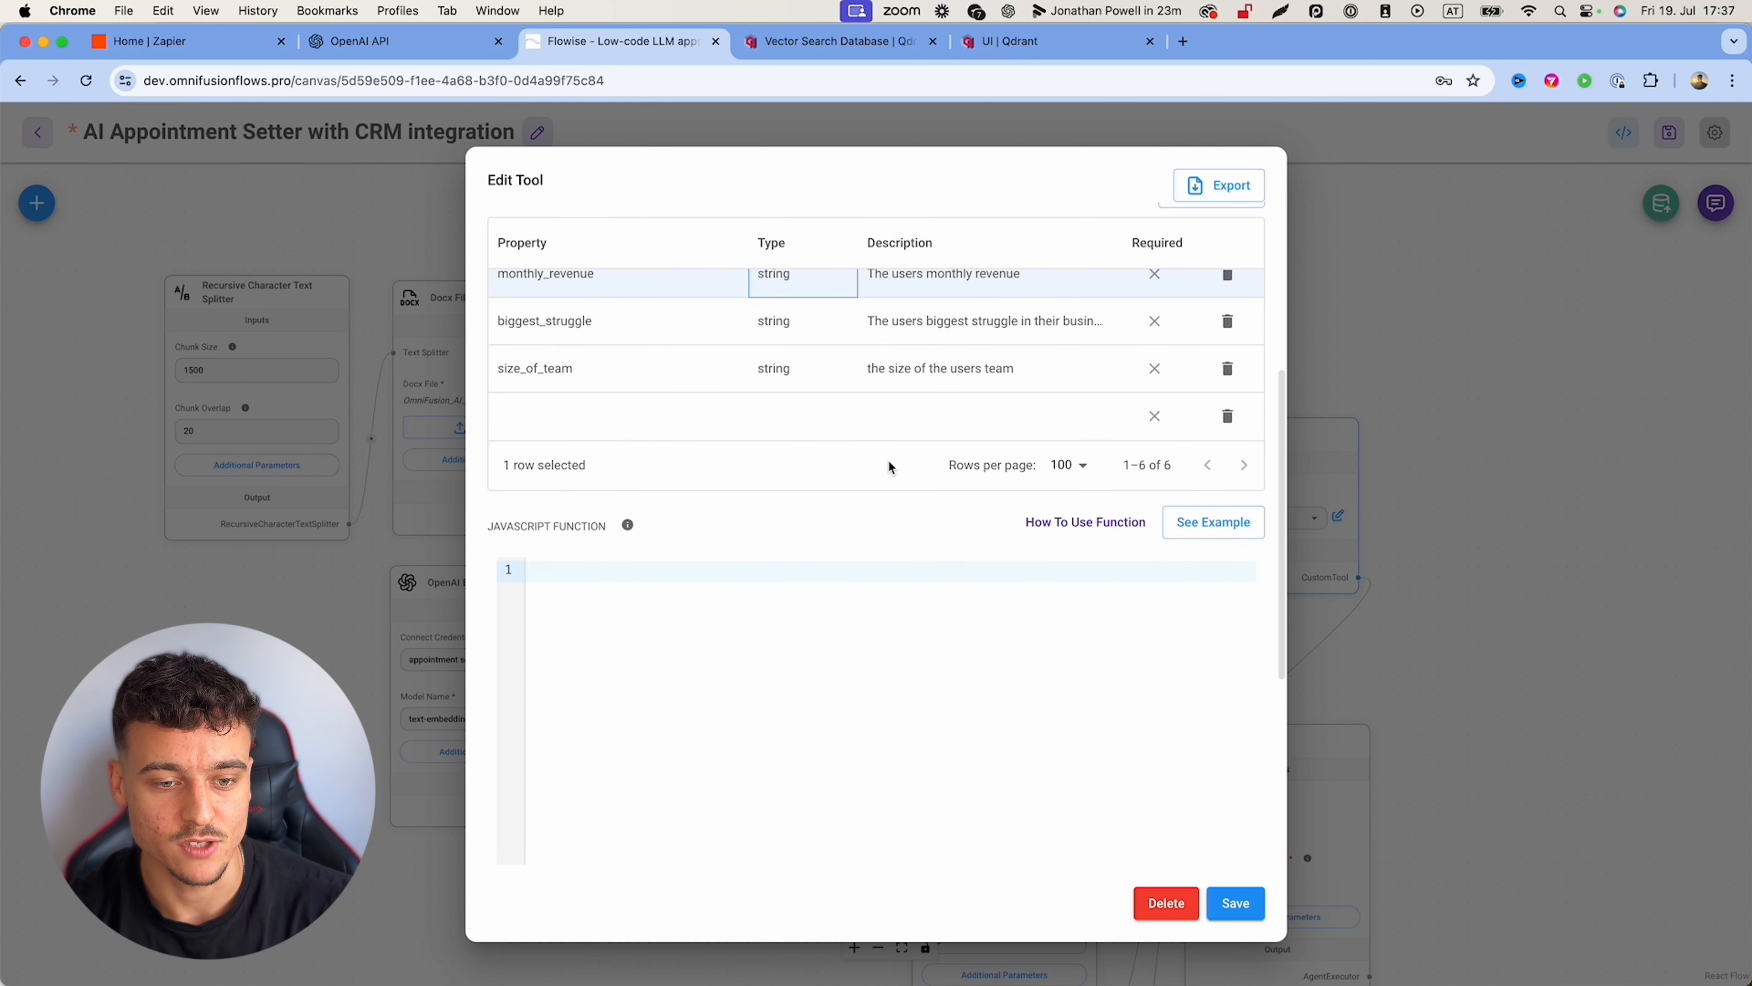
Step: Paste the node-fetch POST code into the JavaScript function and review its ZAPIERURLHERE URL and body fields
scroll(857, 517, "down", 2)
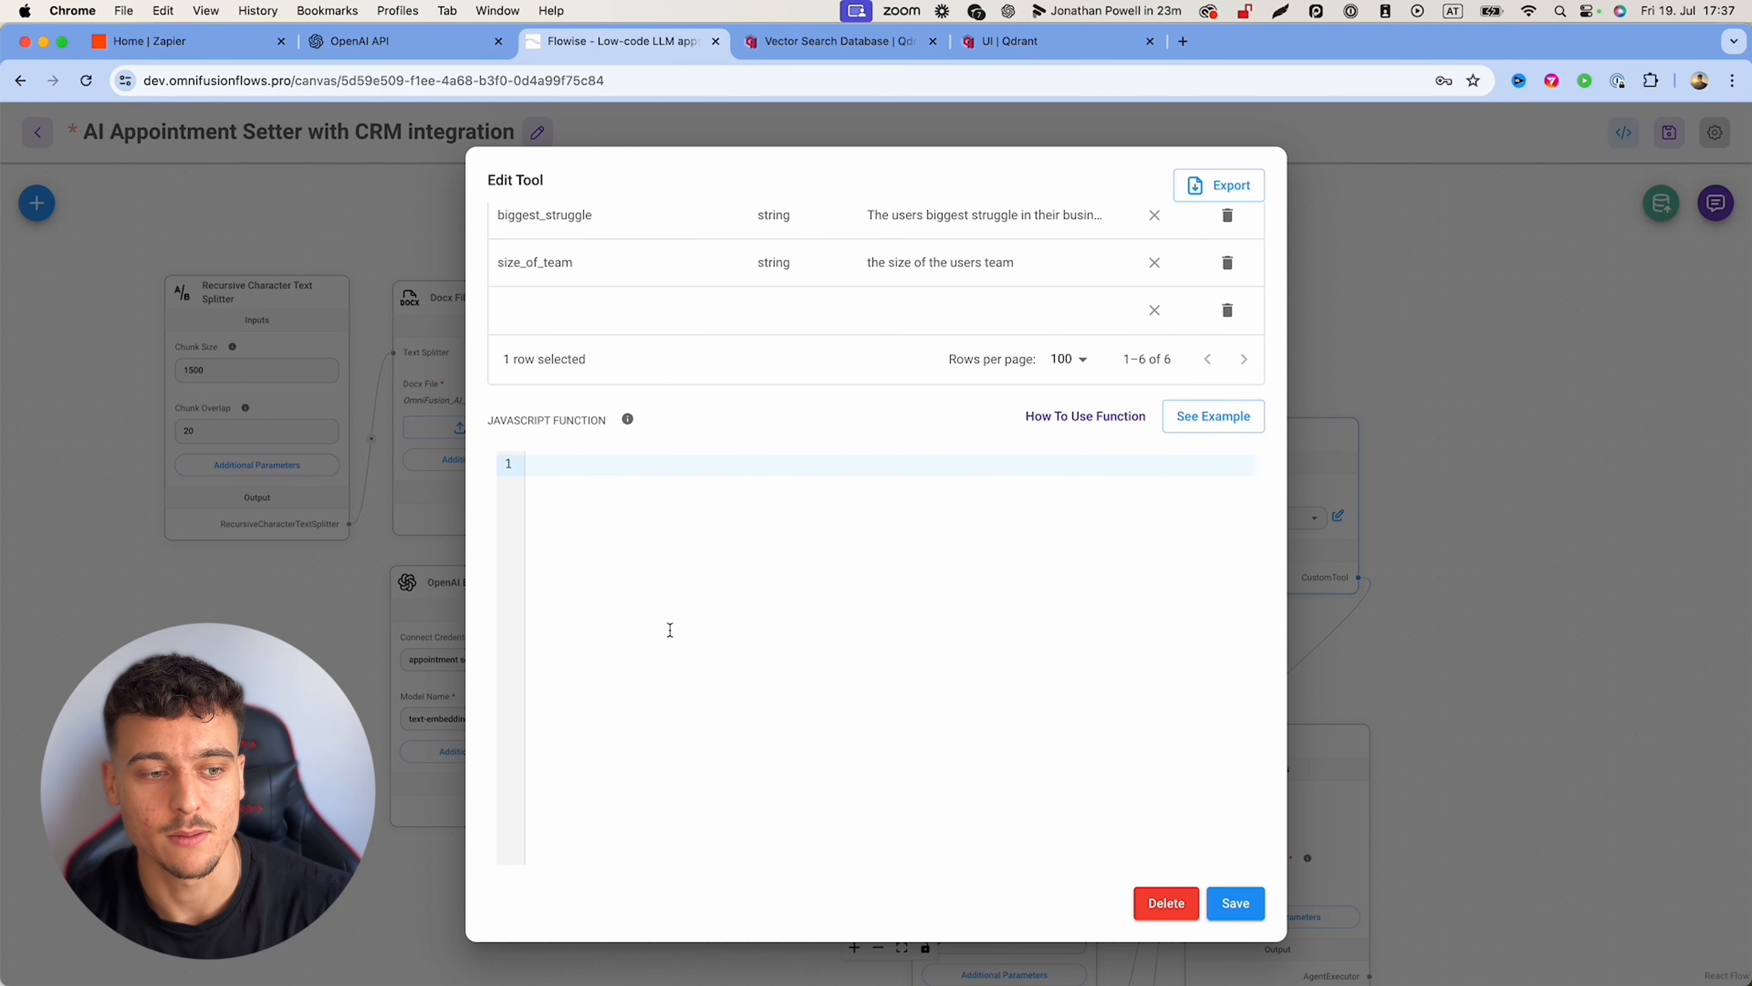
left_click(723, 514)
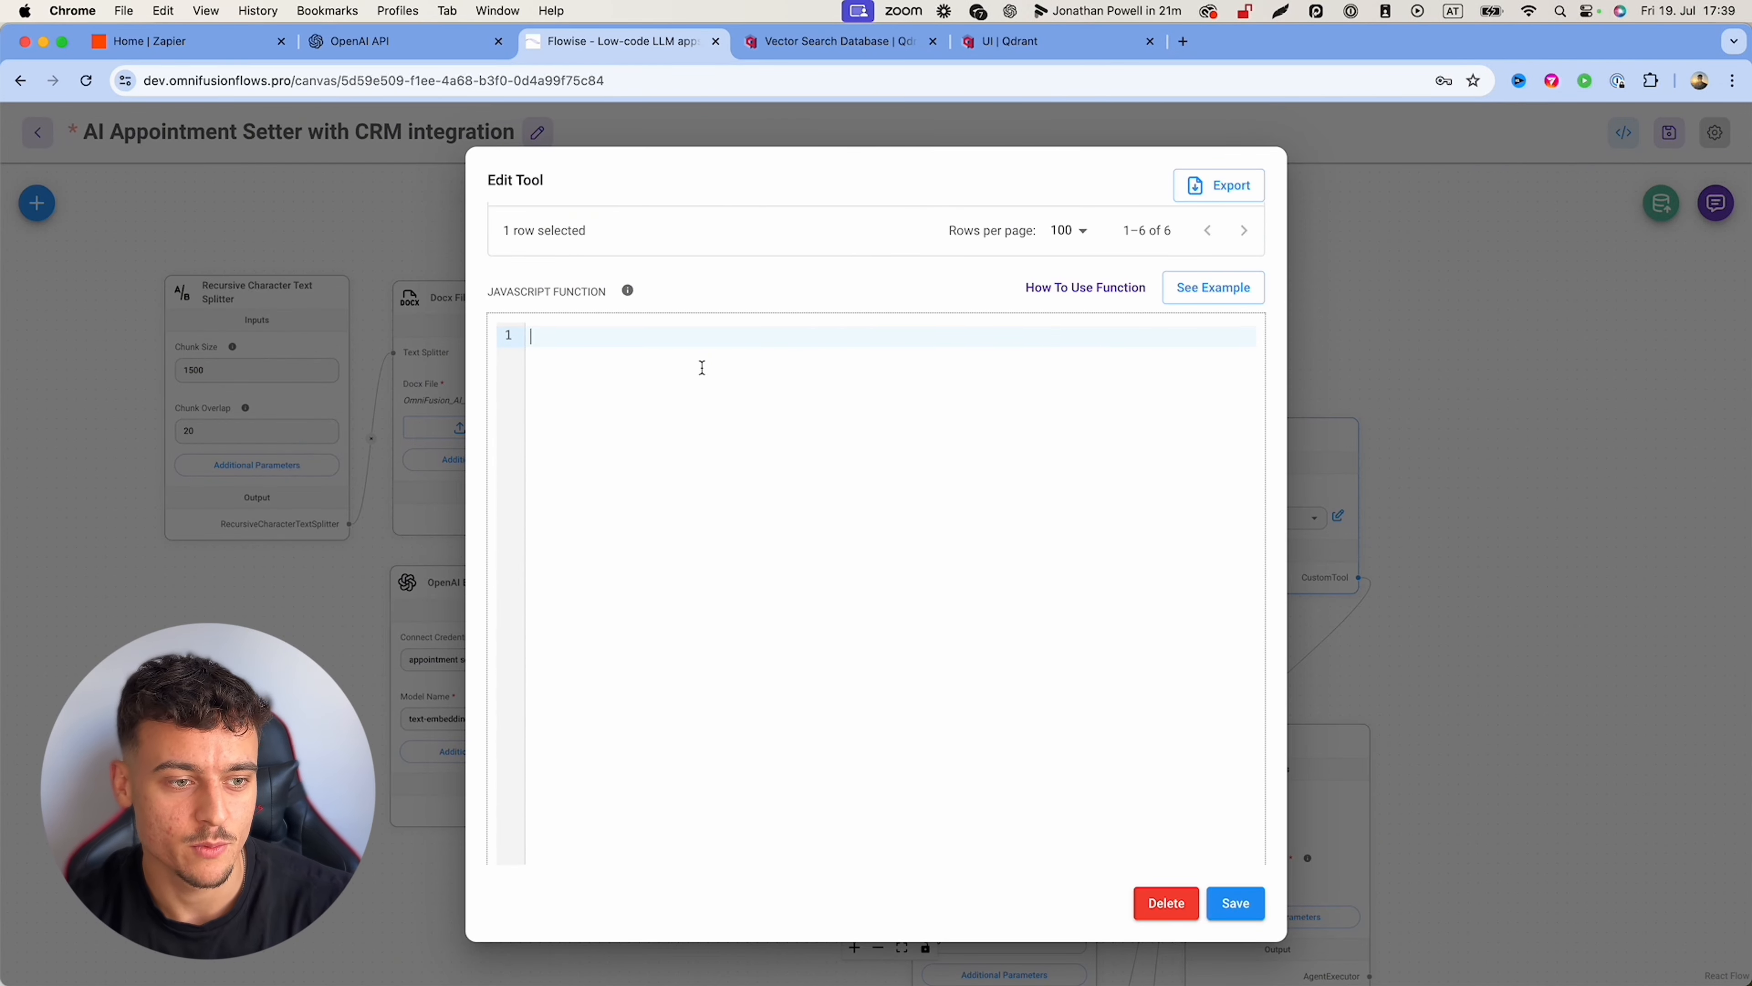
type("const fetch = require('node-fetch'); const url = 'ZAPIERURLHERE'; const options = {   method: 'POST',   headers: {     'Content-Type': 'application/json'   },   body: JSON.stringify({    name: $name,    email: $email,    monthlyrevenue: monthly_revenue,    biggeststruggle: $biggest_struggle,    sizeofteam: $size_of_team,    type: \"sheet\"   }) }; try {   const response = await fetch(url, options);   return \"Success\"; } catch (error) {   console.error(error);   return ''; }")
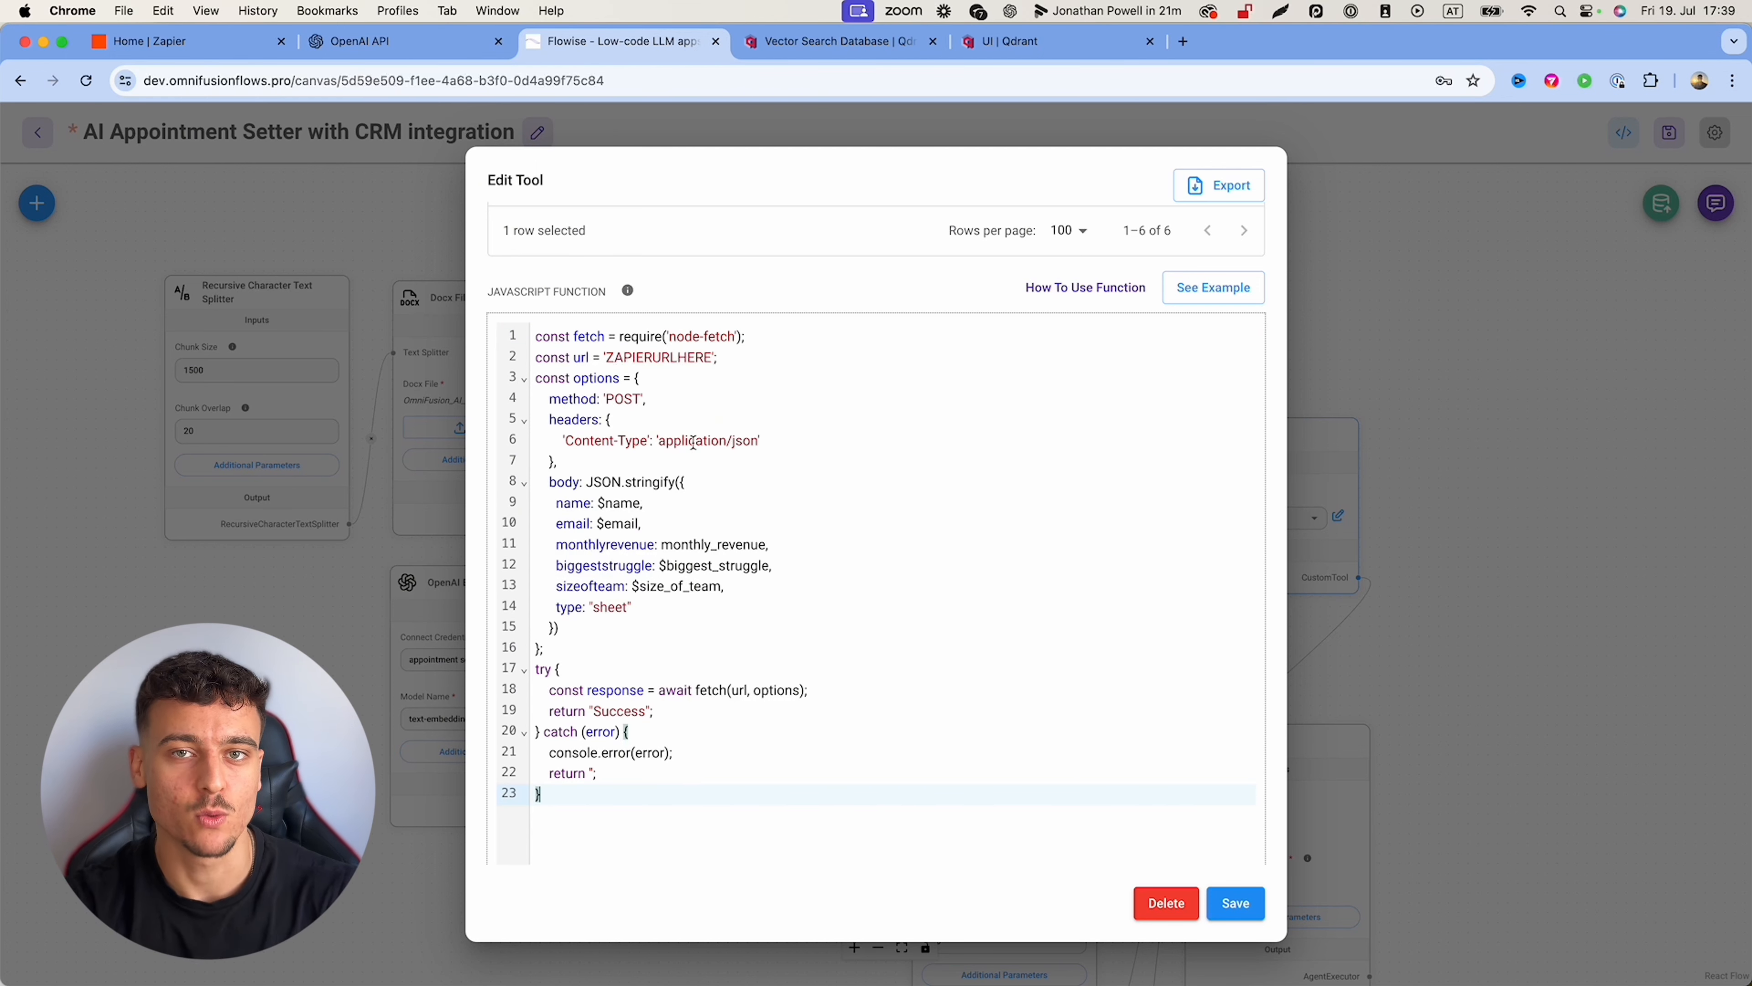
double_click(647, 358)
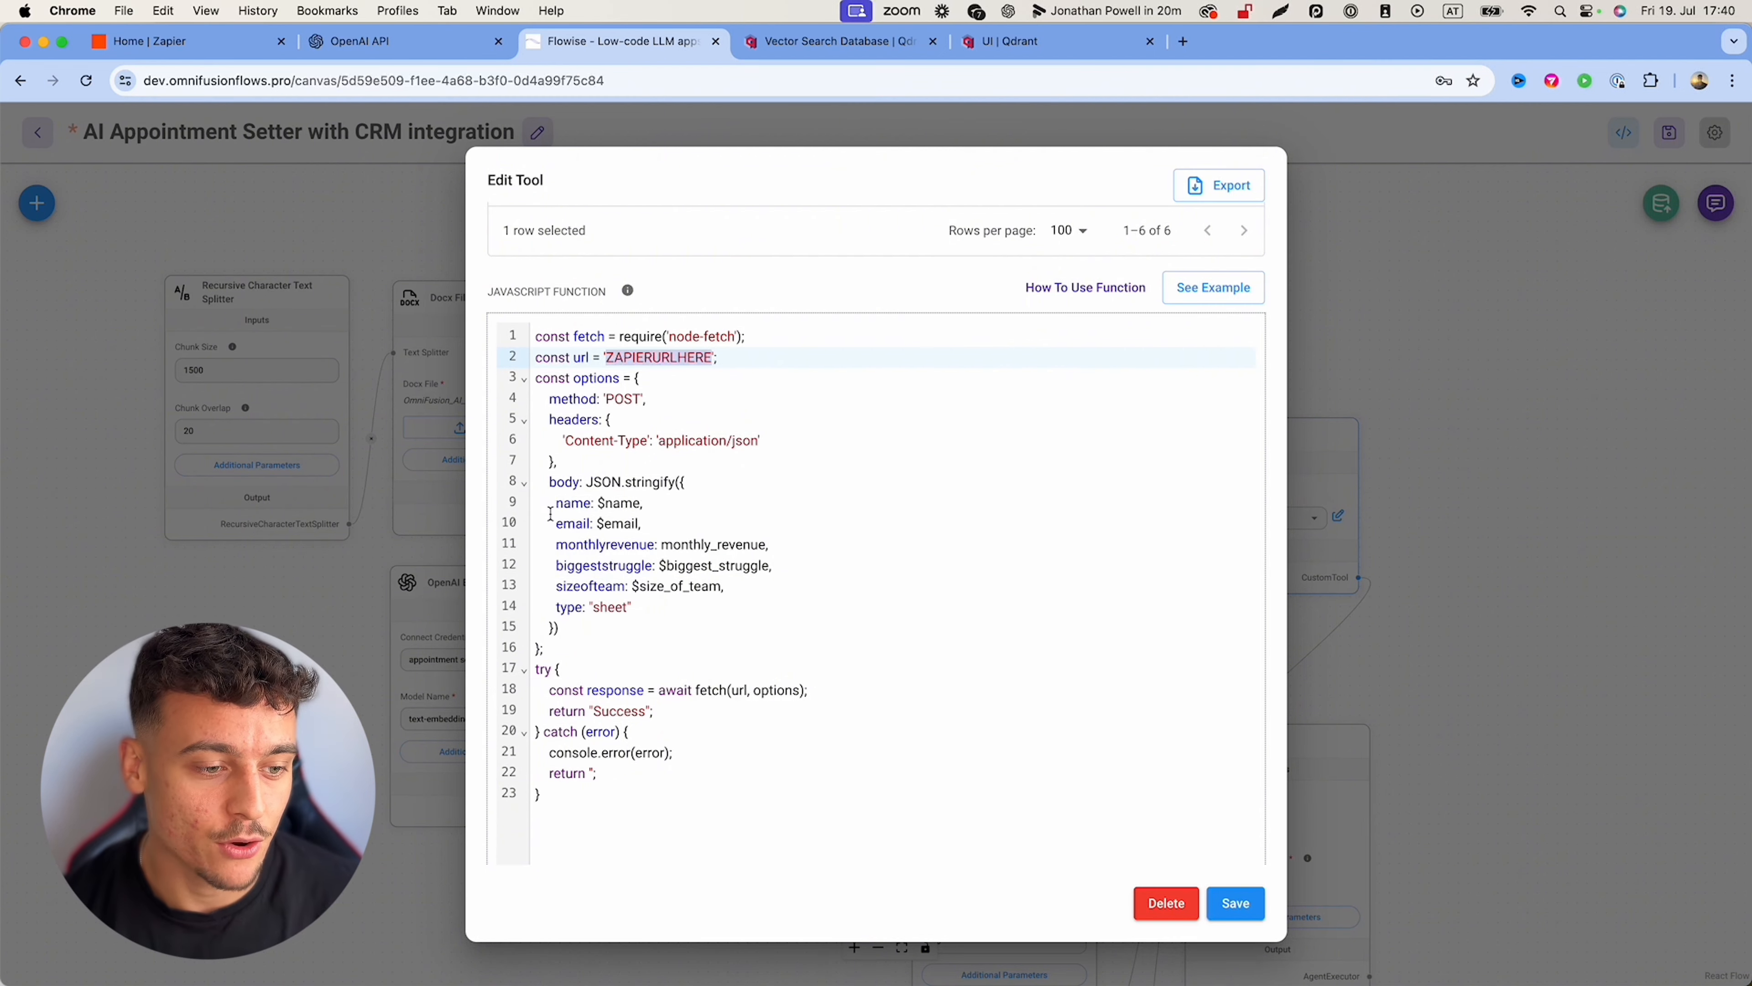
left_click_drag(538, 502, 743, 583)
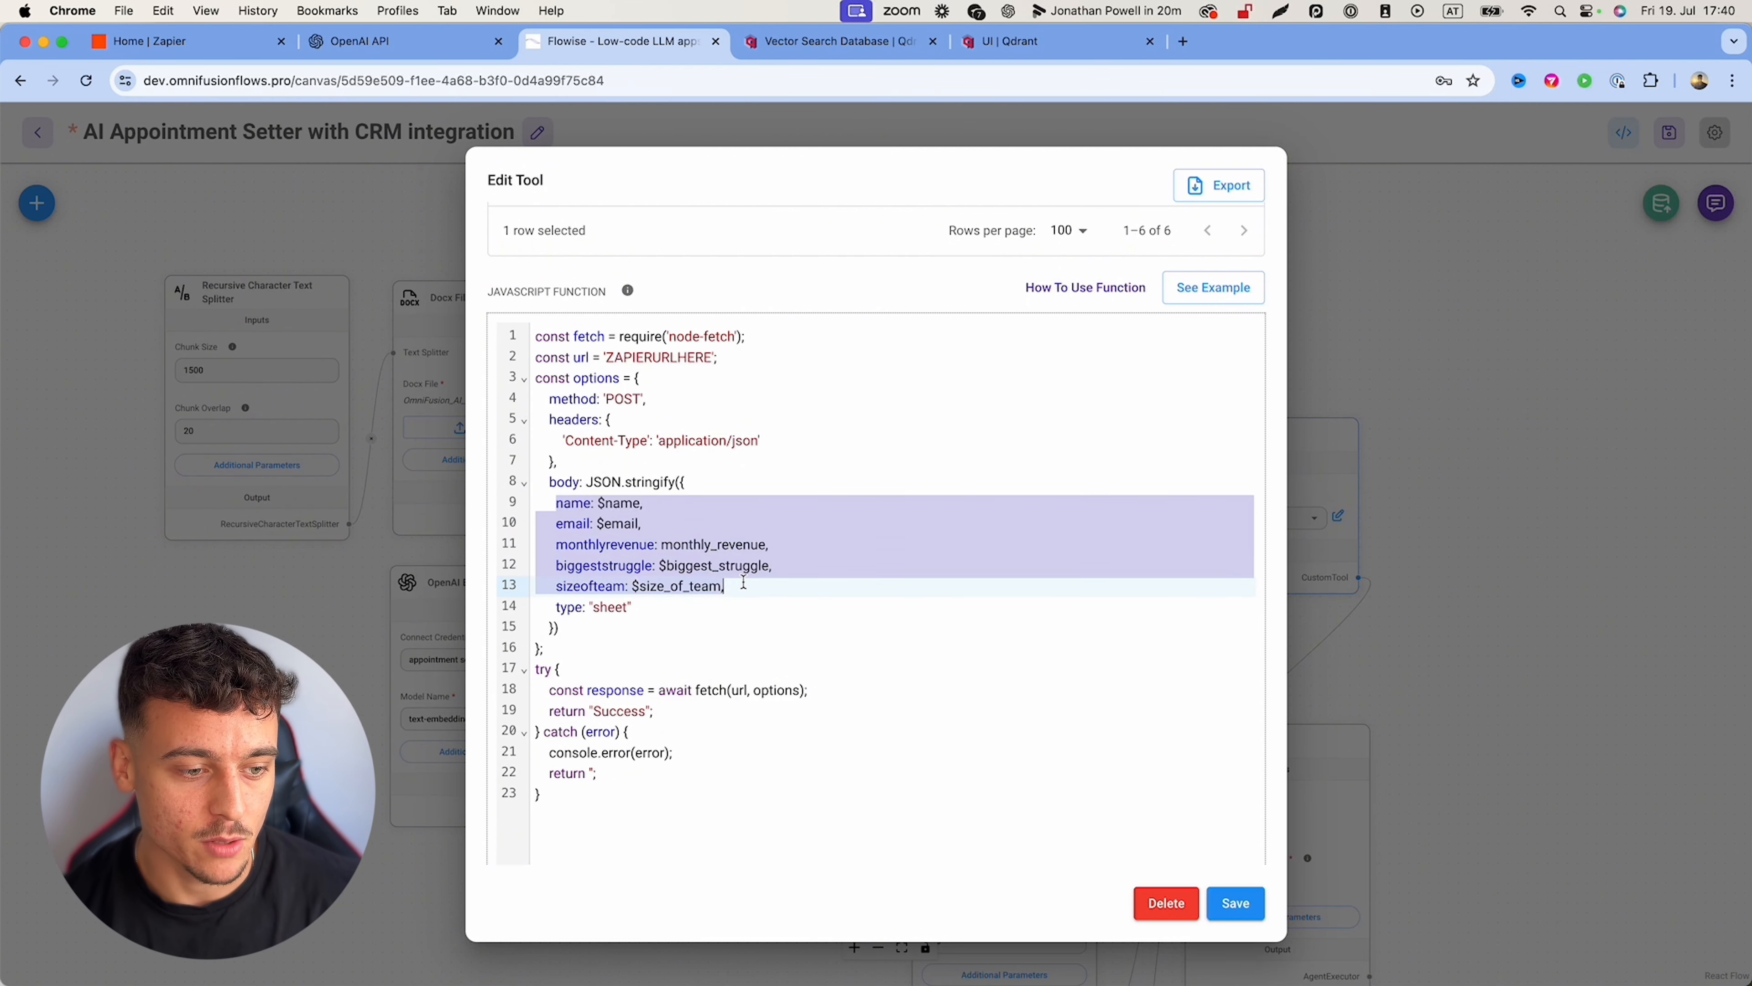
left_click(651, 538)
Step: Review the name key and the $name and $email variables in the request body
scroll(631, 307, "up", 3)
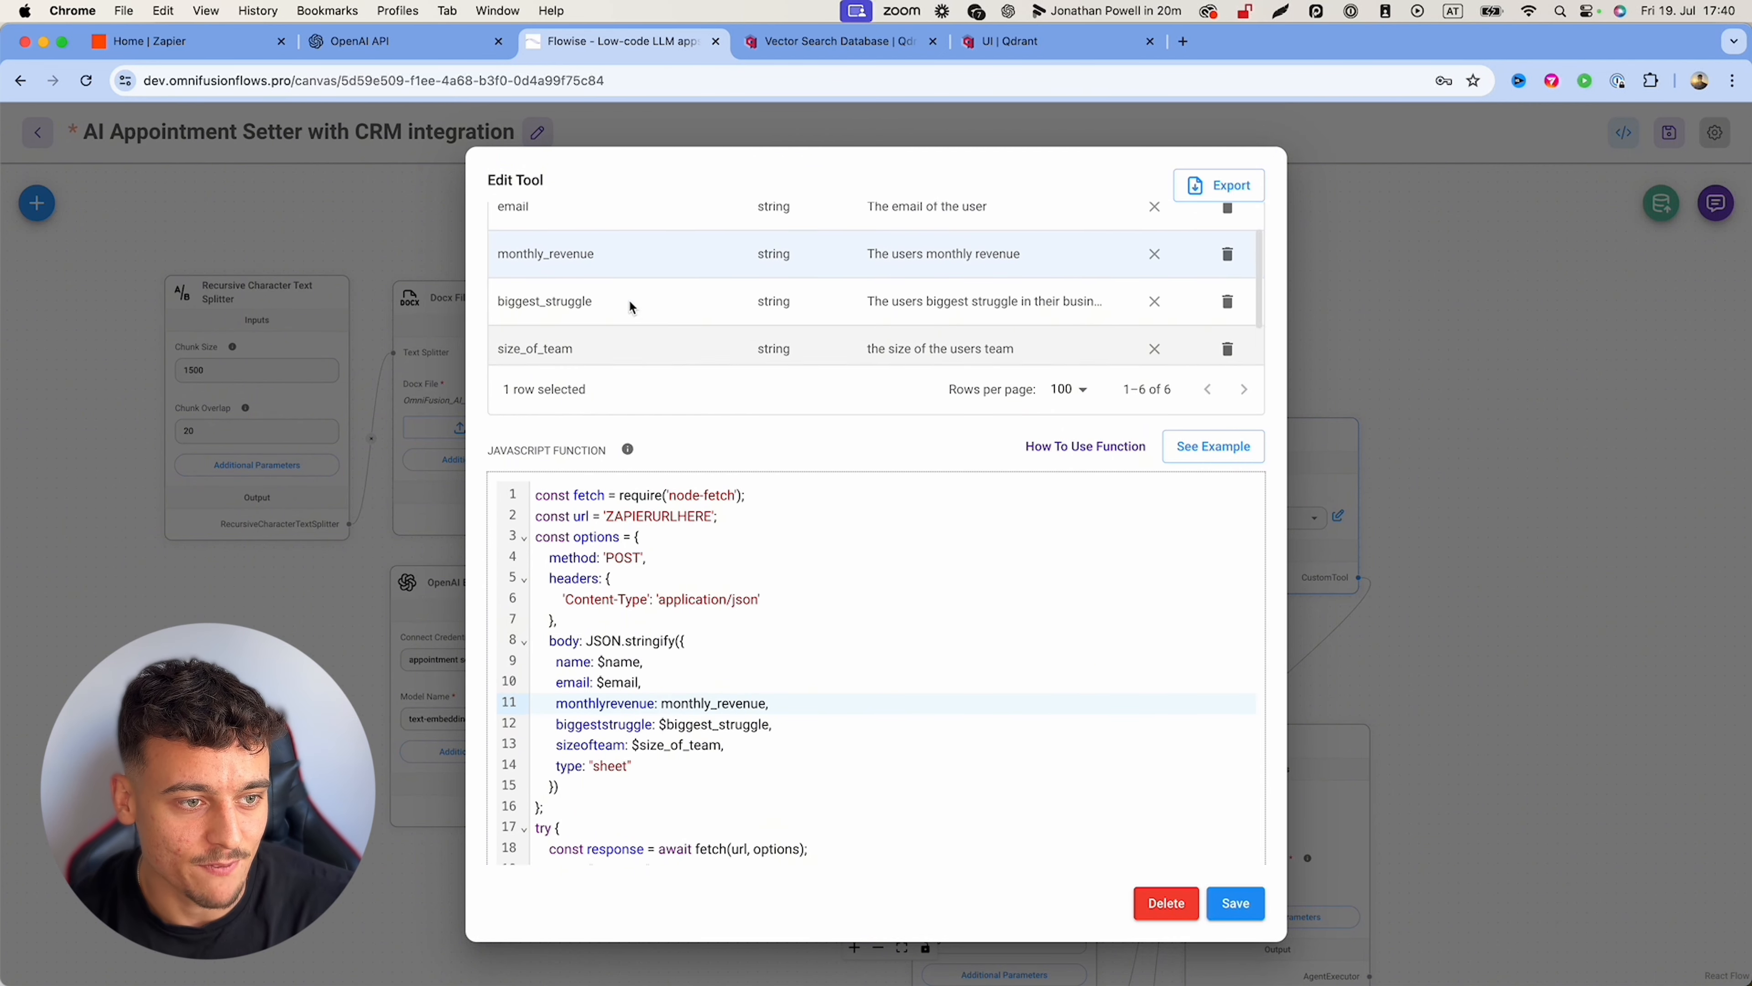
scroll(631, 307, "up", 1)
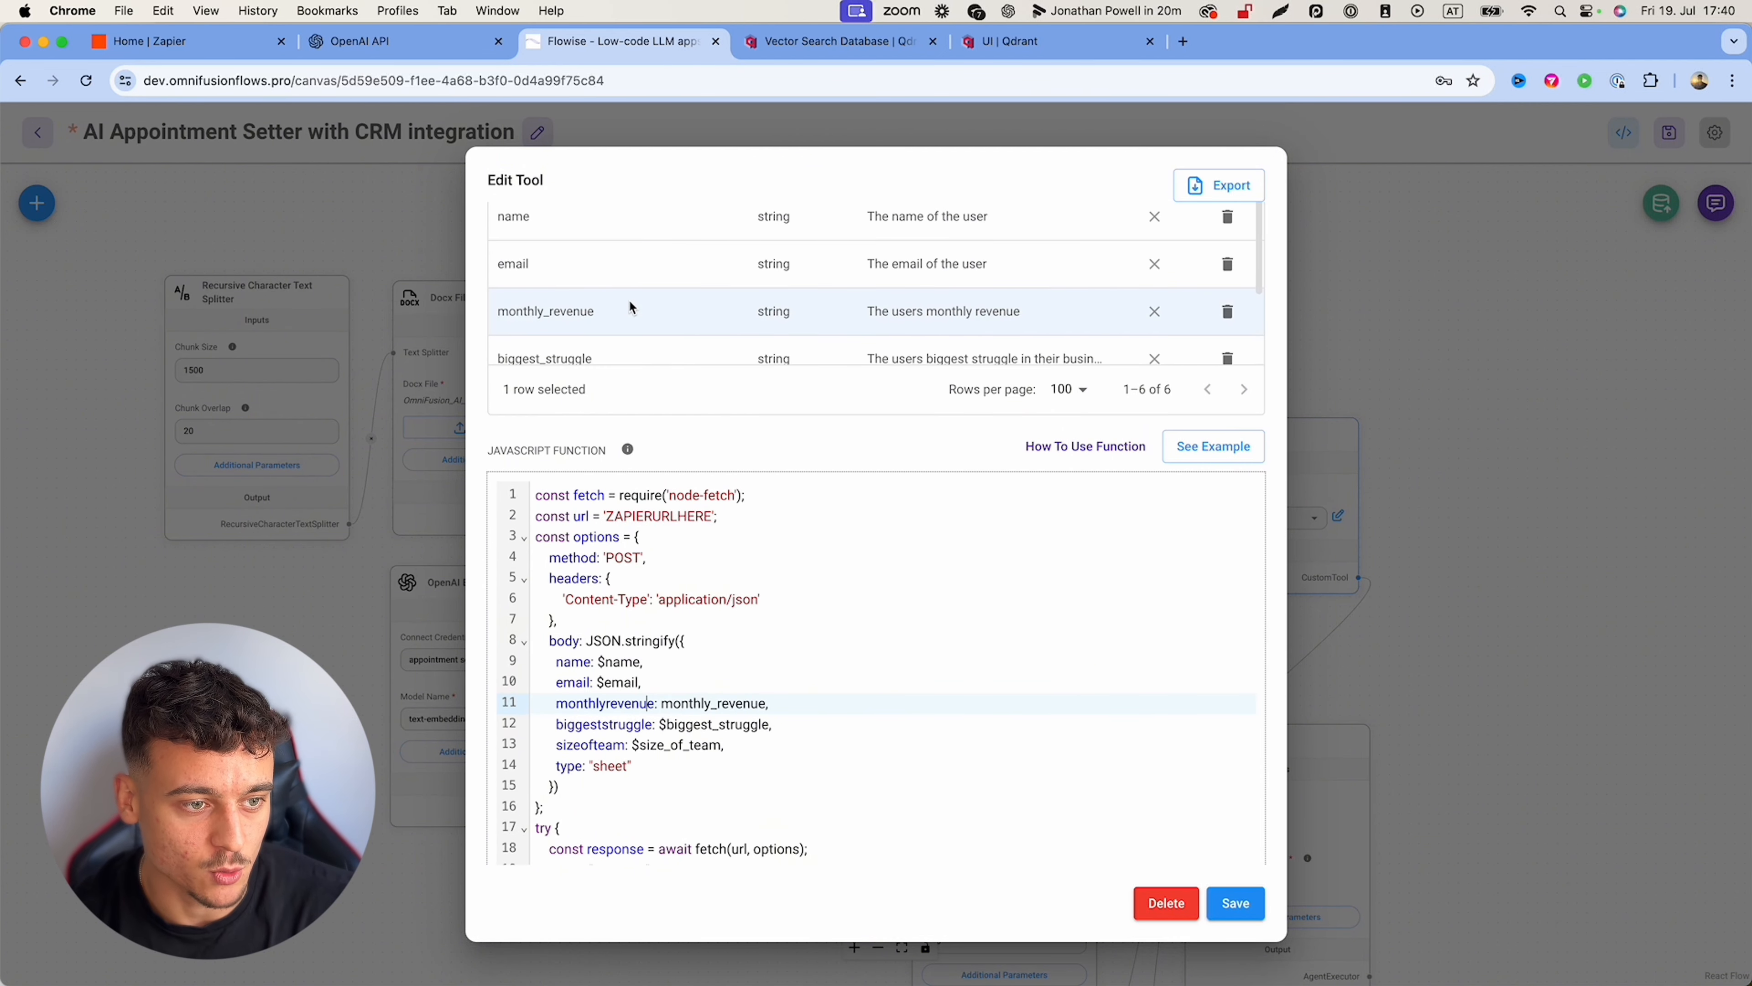
double_click(572, 664)
left_click(615, 663)
left_click_drag(598, 662, 634, 663)
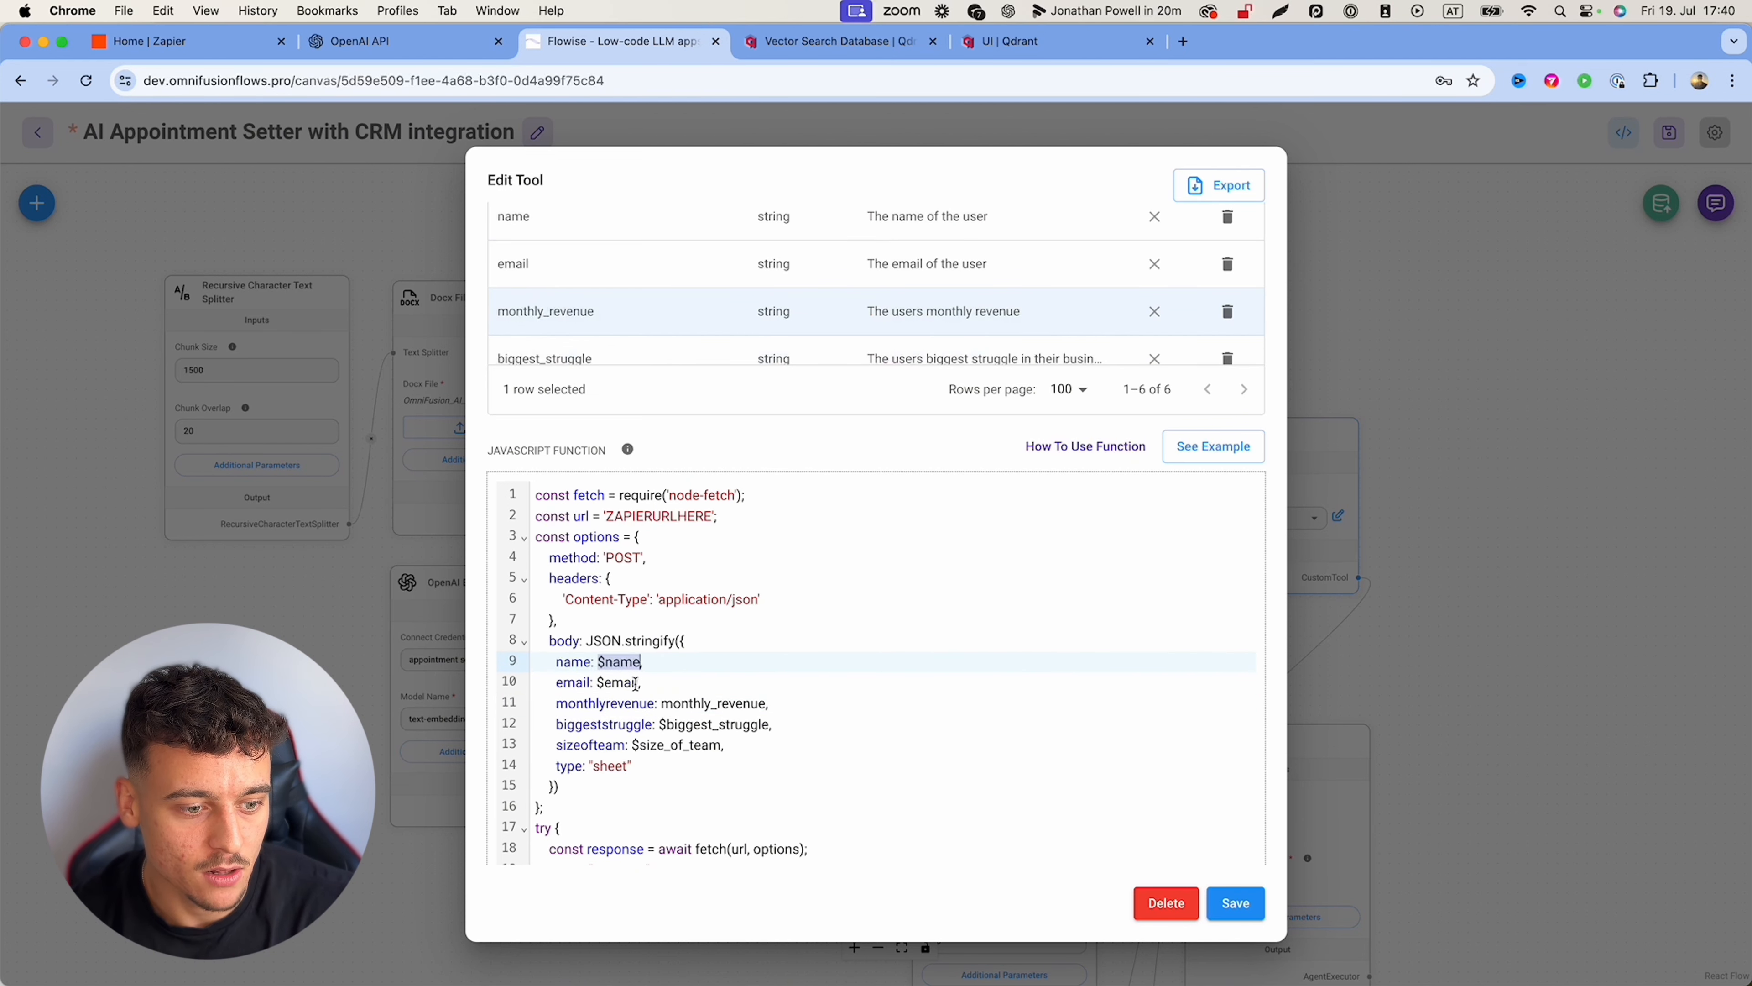
left_click_drag(598, 683, 639, 683)
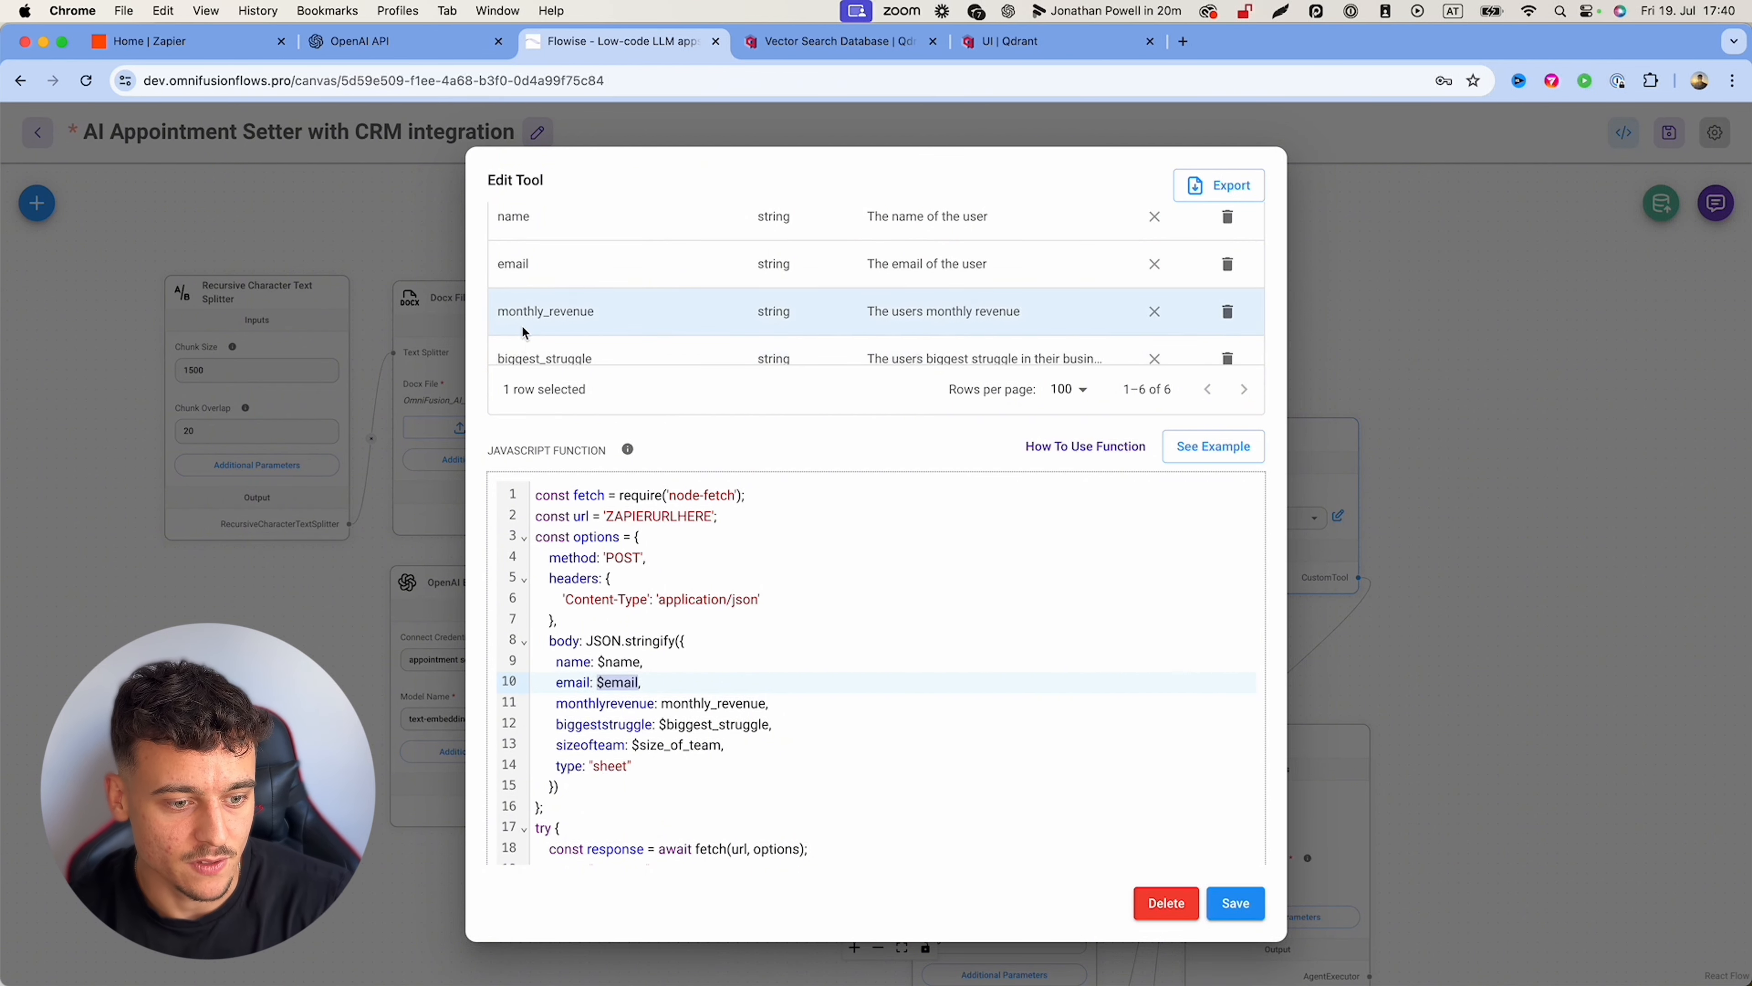
left_click(592, 701)
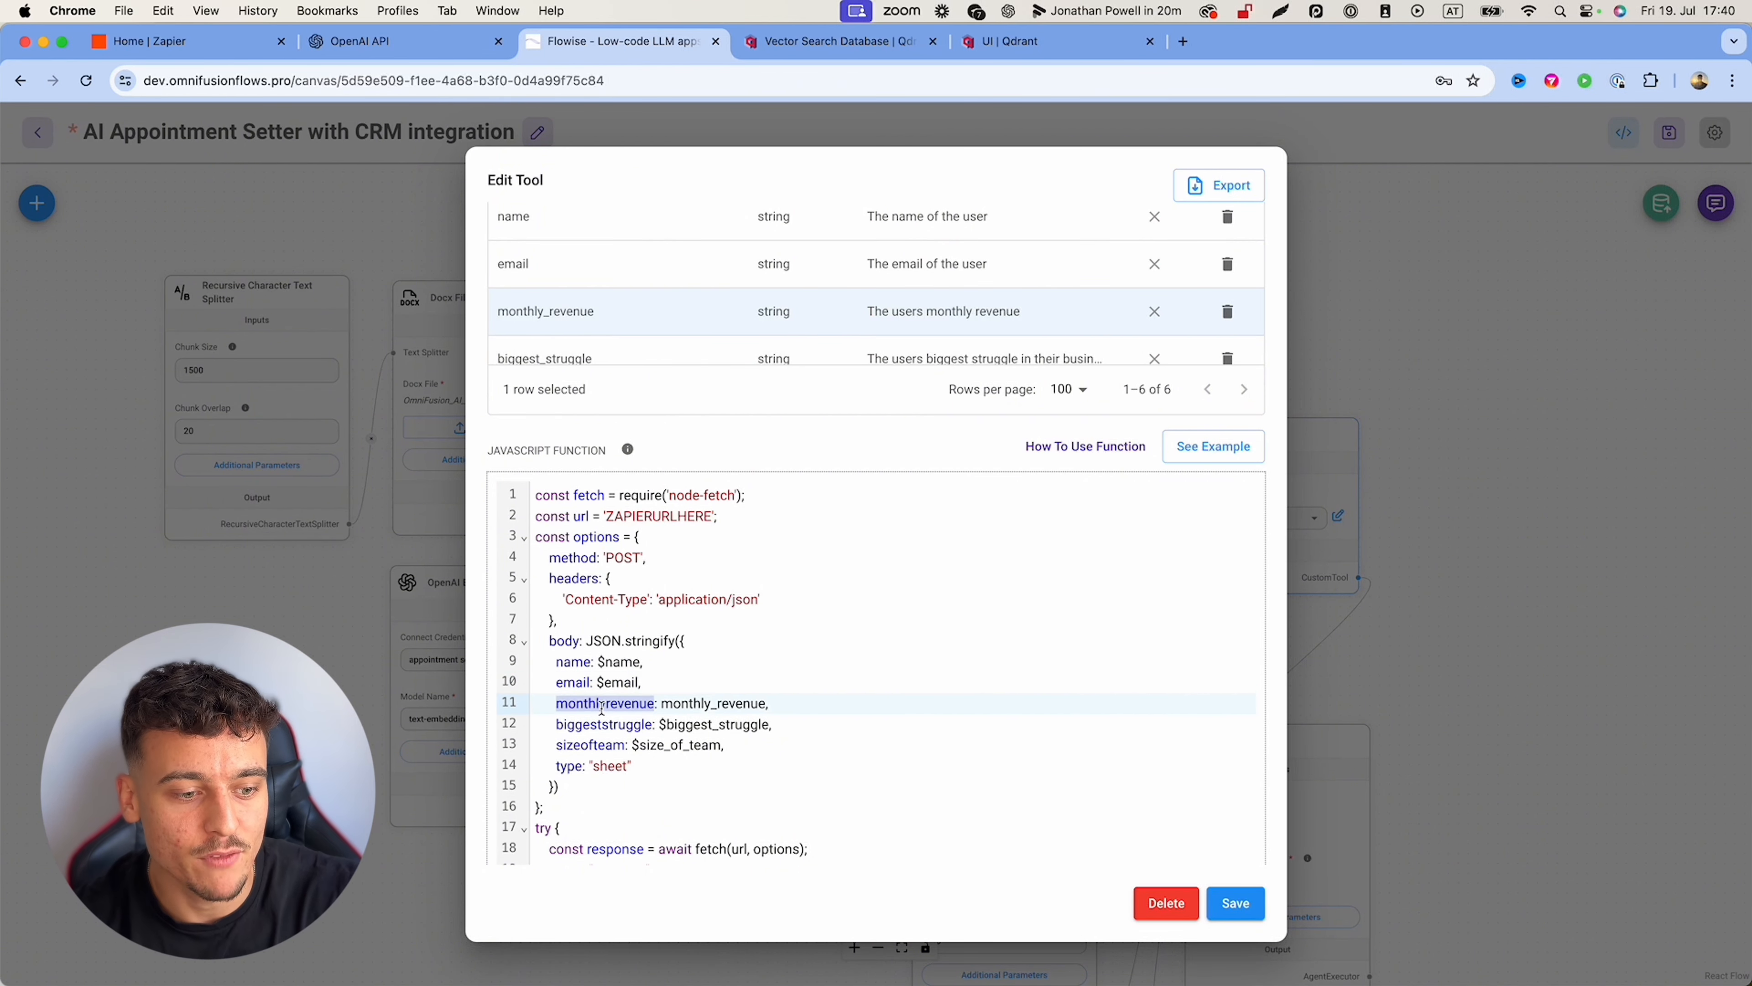
Step: Prefix the monthly_revenue value with $ so the body sends $monthly_revenue
left_click(661, 701)
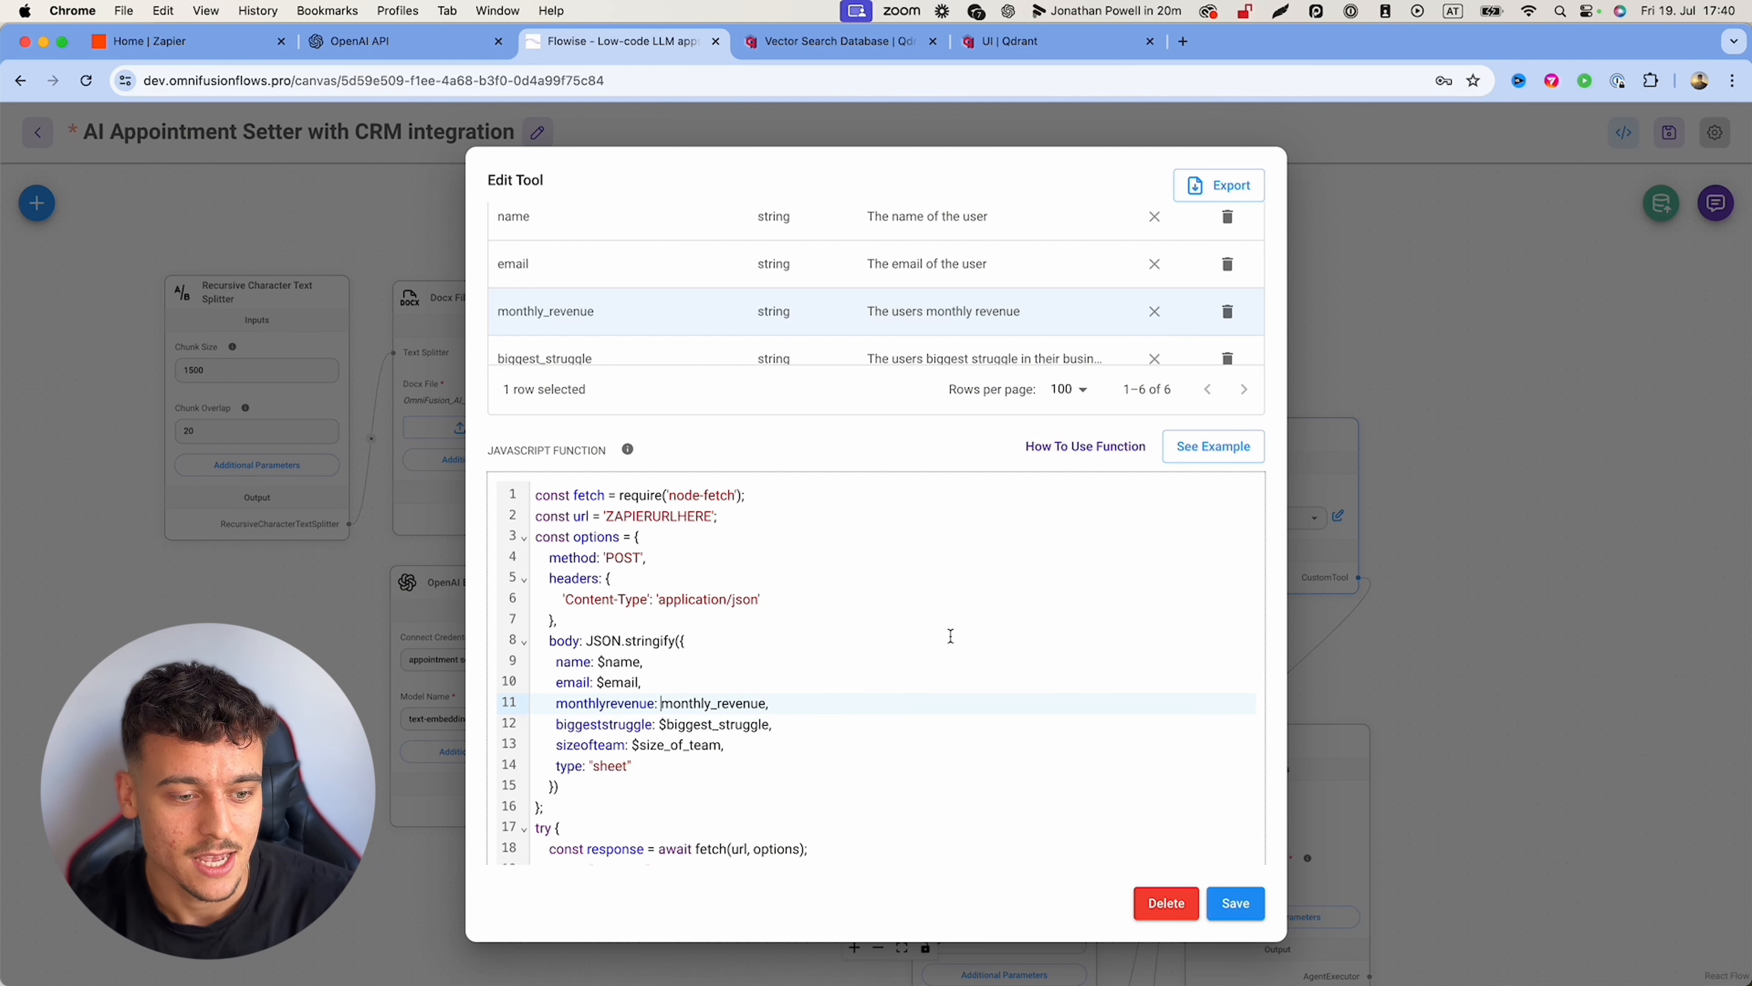
type("$")
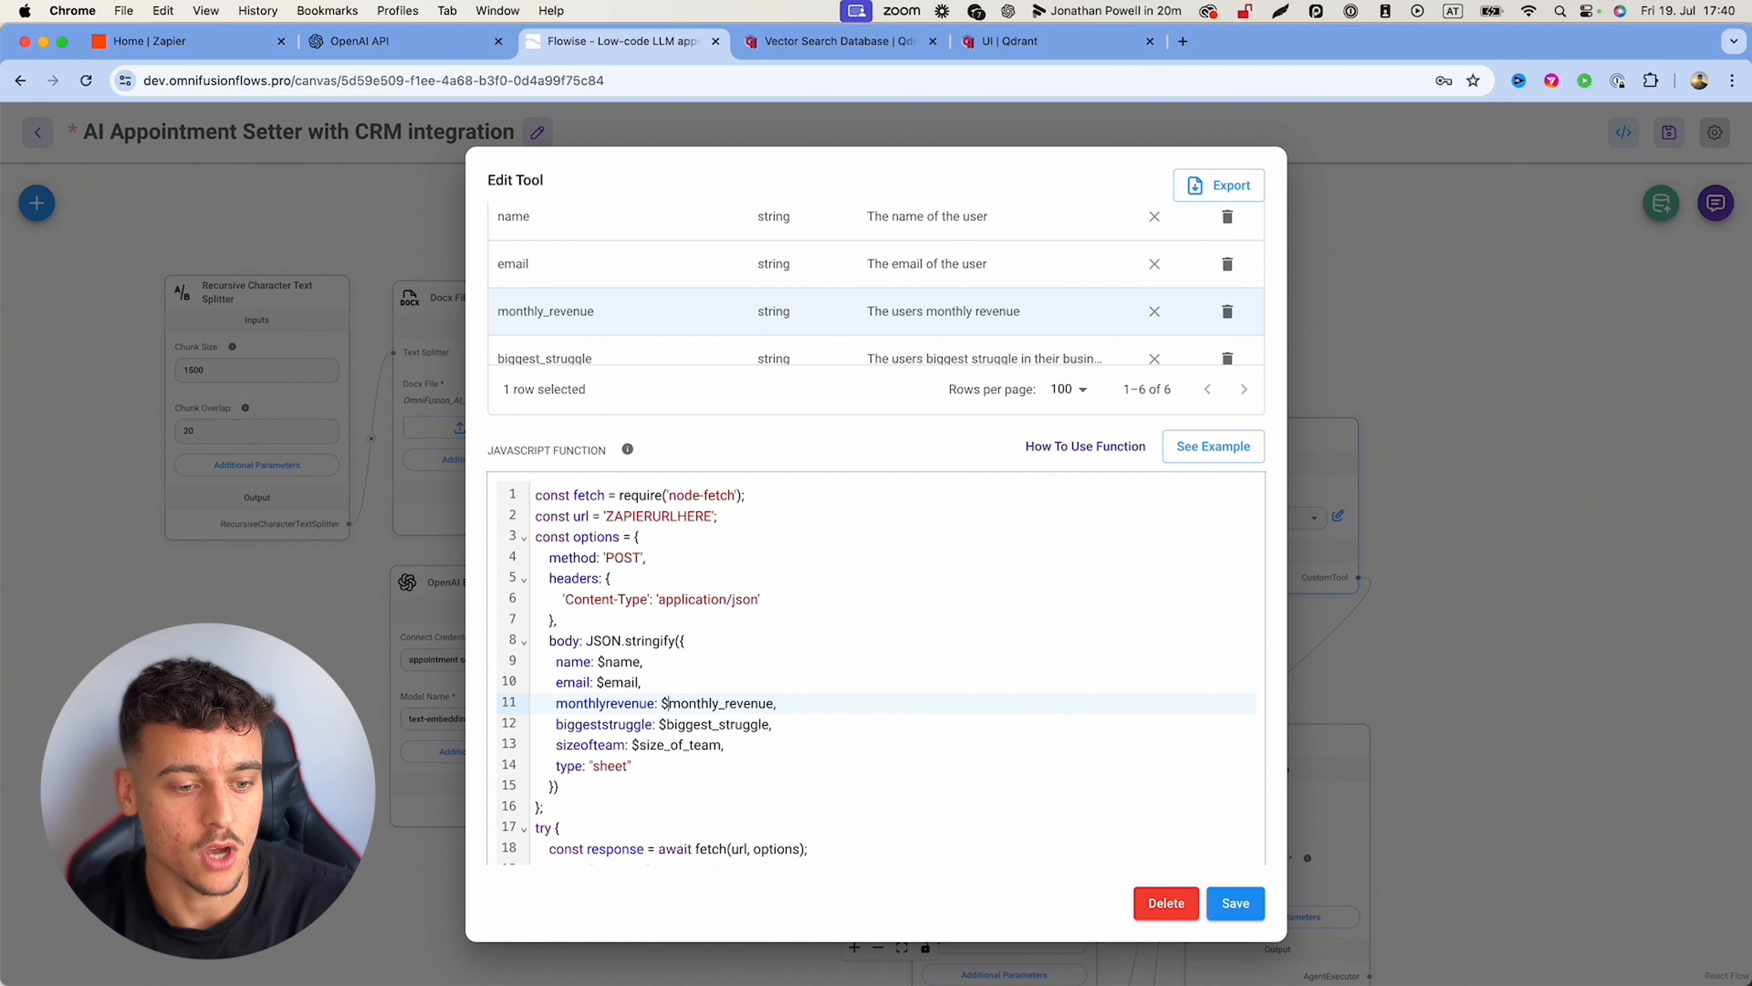
scroll(692, 323, "down", 1)
scroll(691, 322, "down", 1)
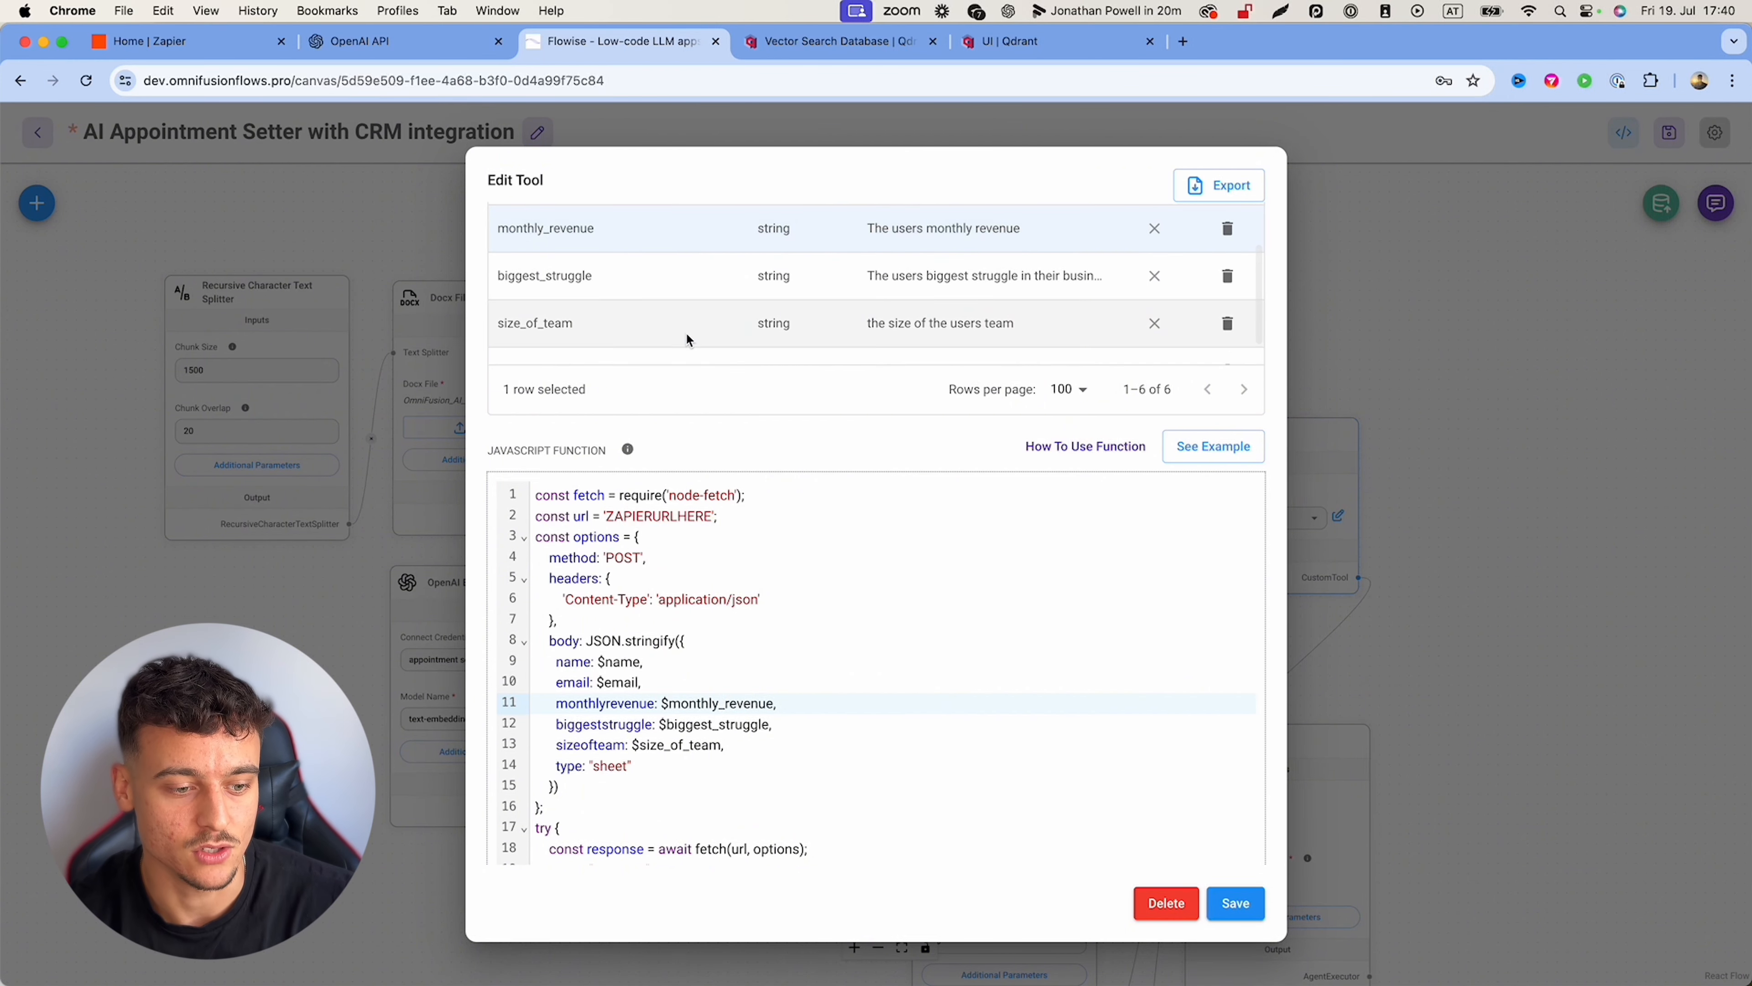
scroll(715, 718, "down", 1)
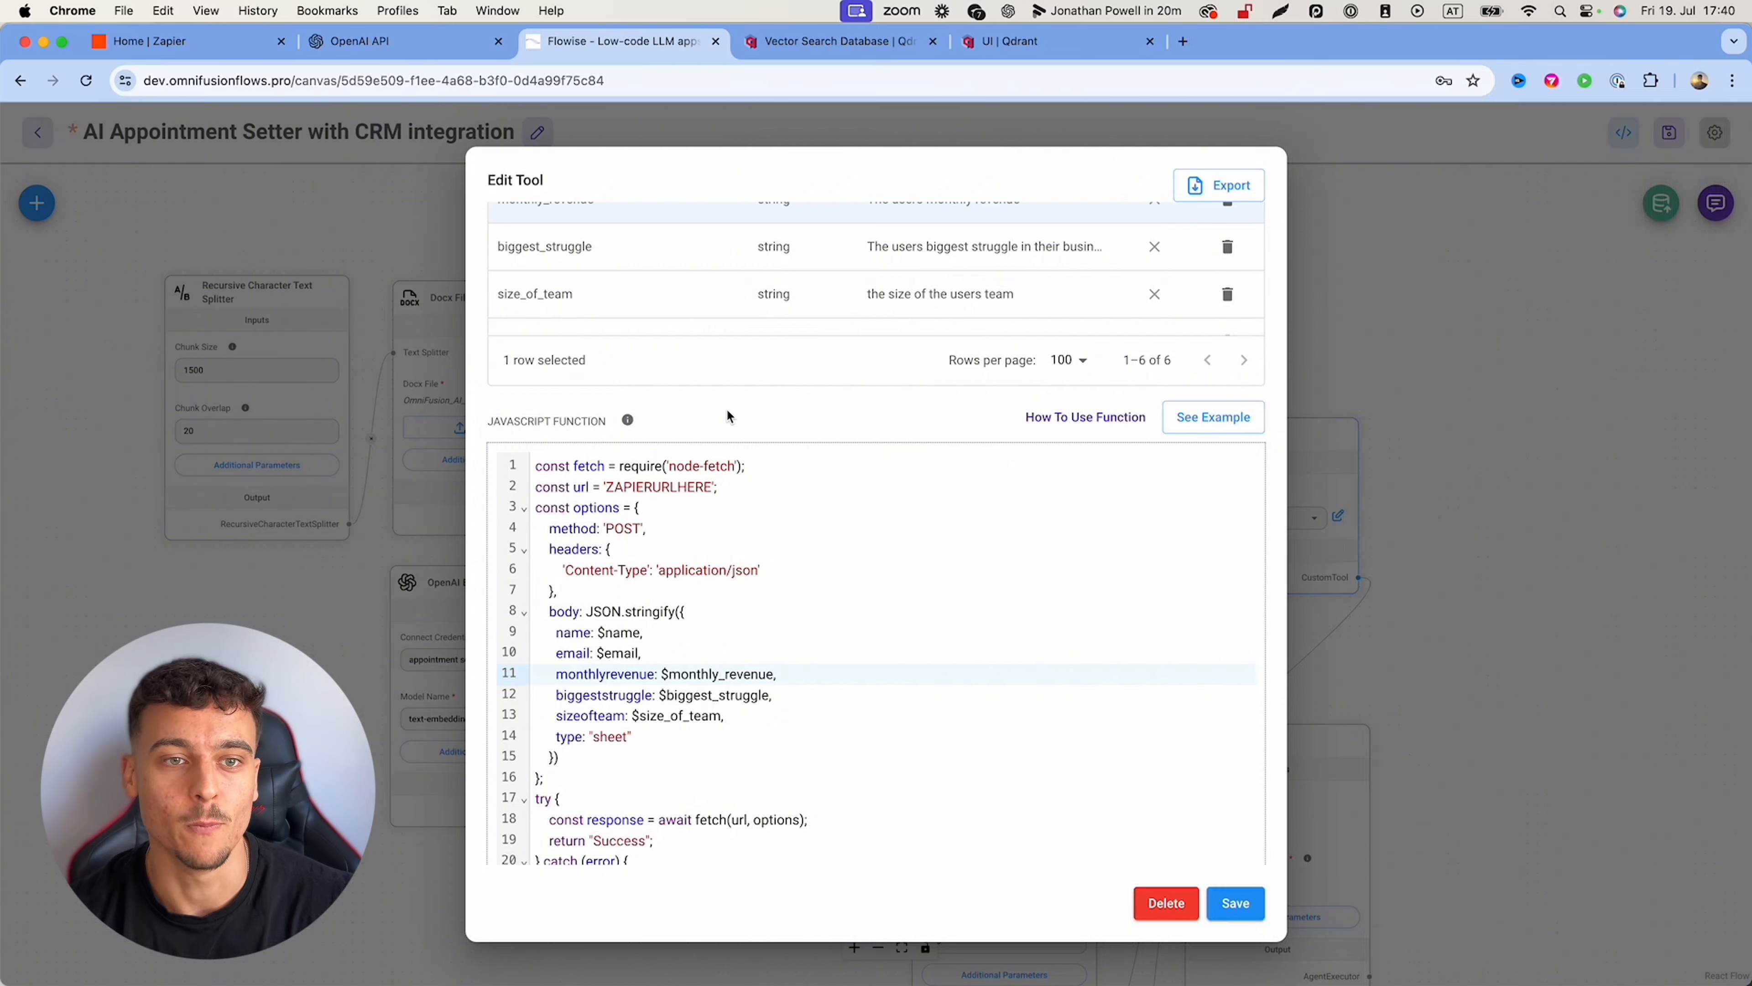
left_click(1183, 41)
Step: Go to zapier.com and start building a new Zap
type("zapier.com")
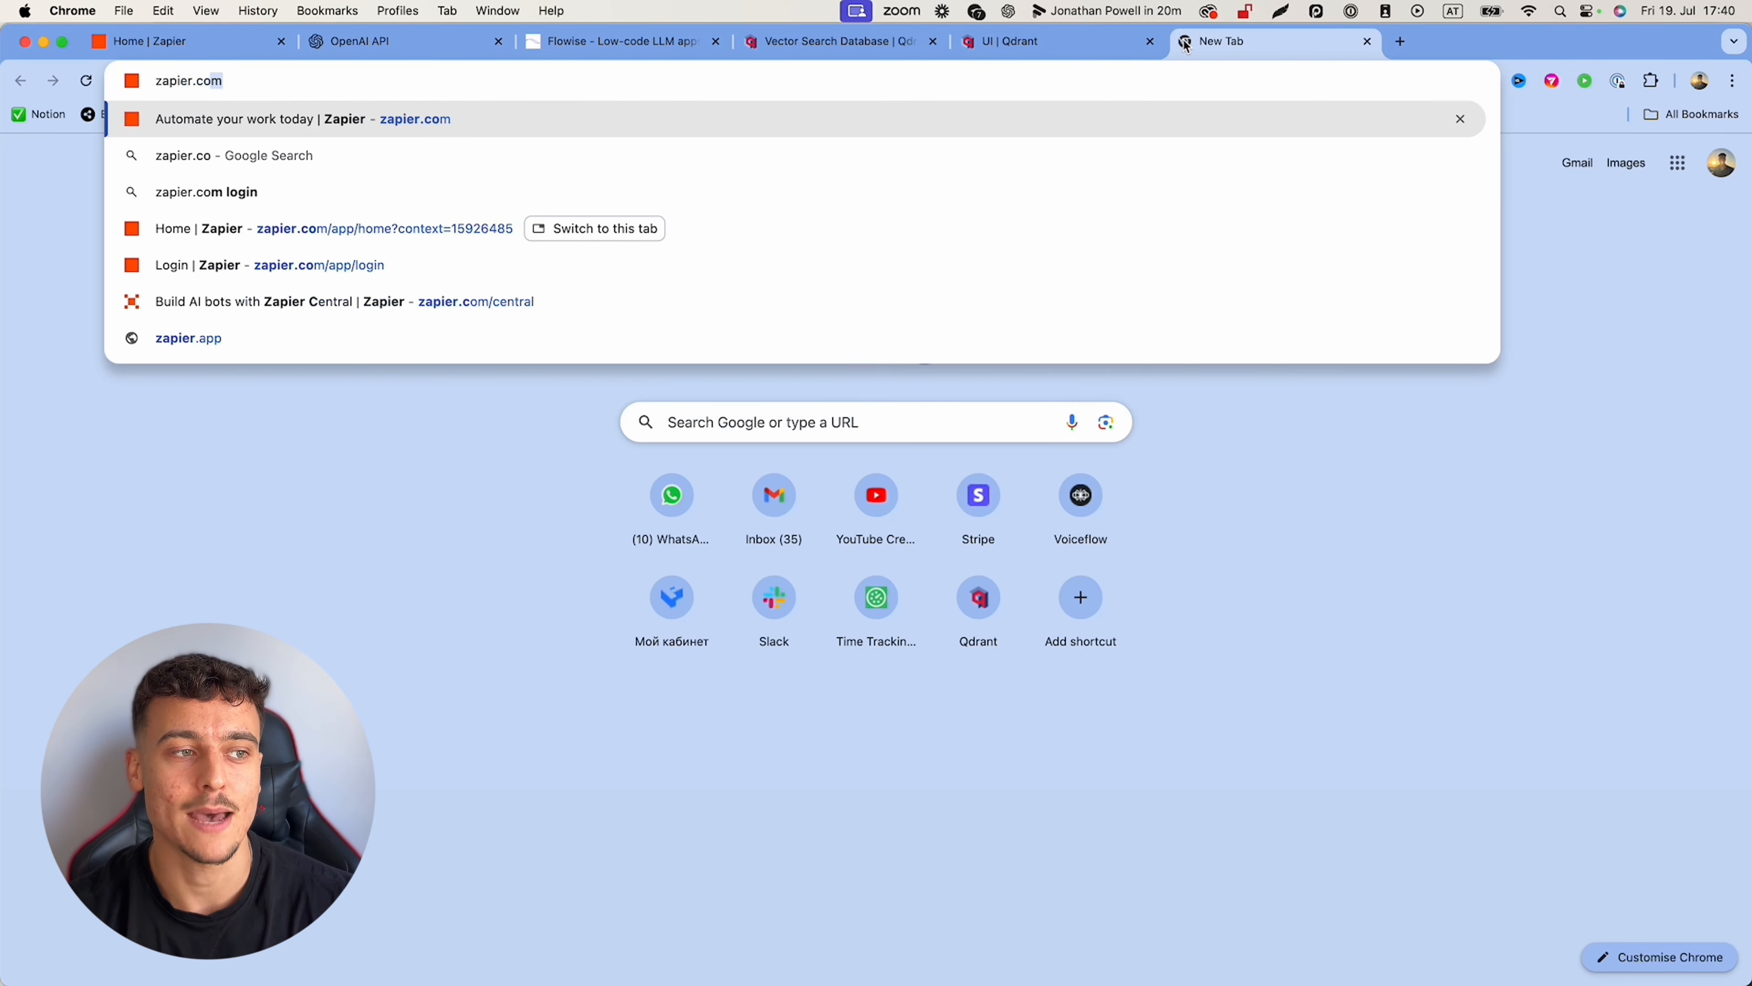
key("Return")
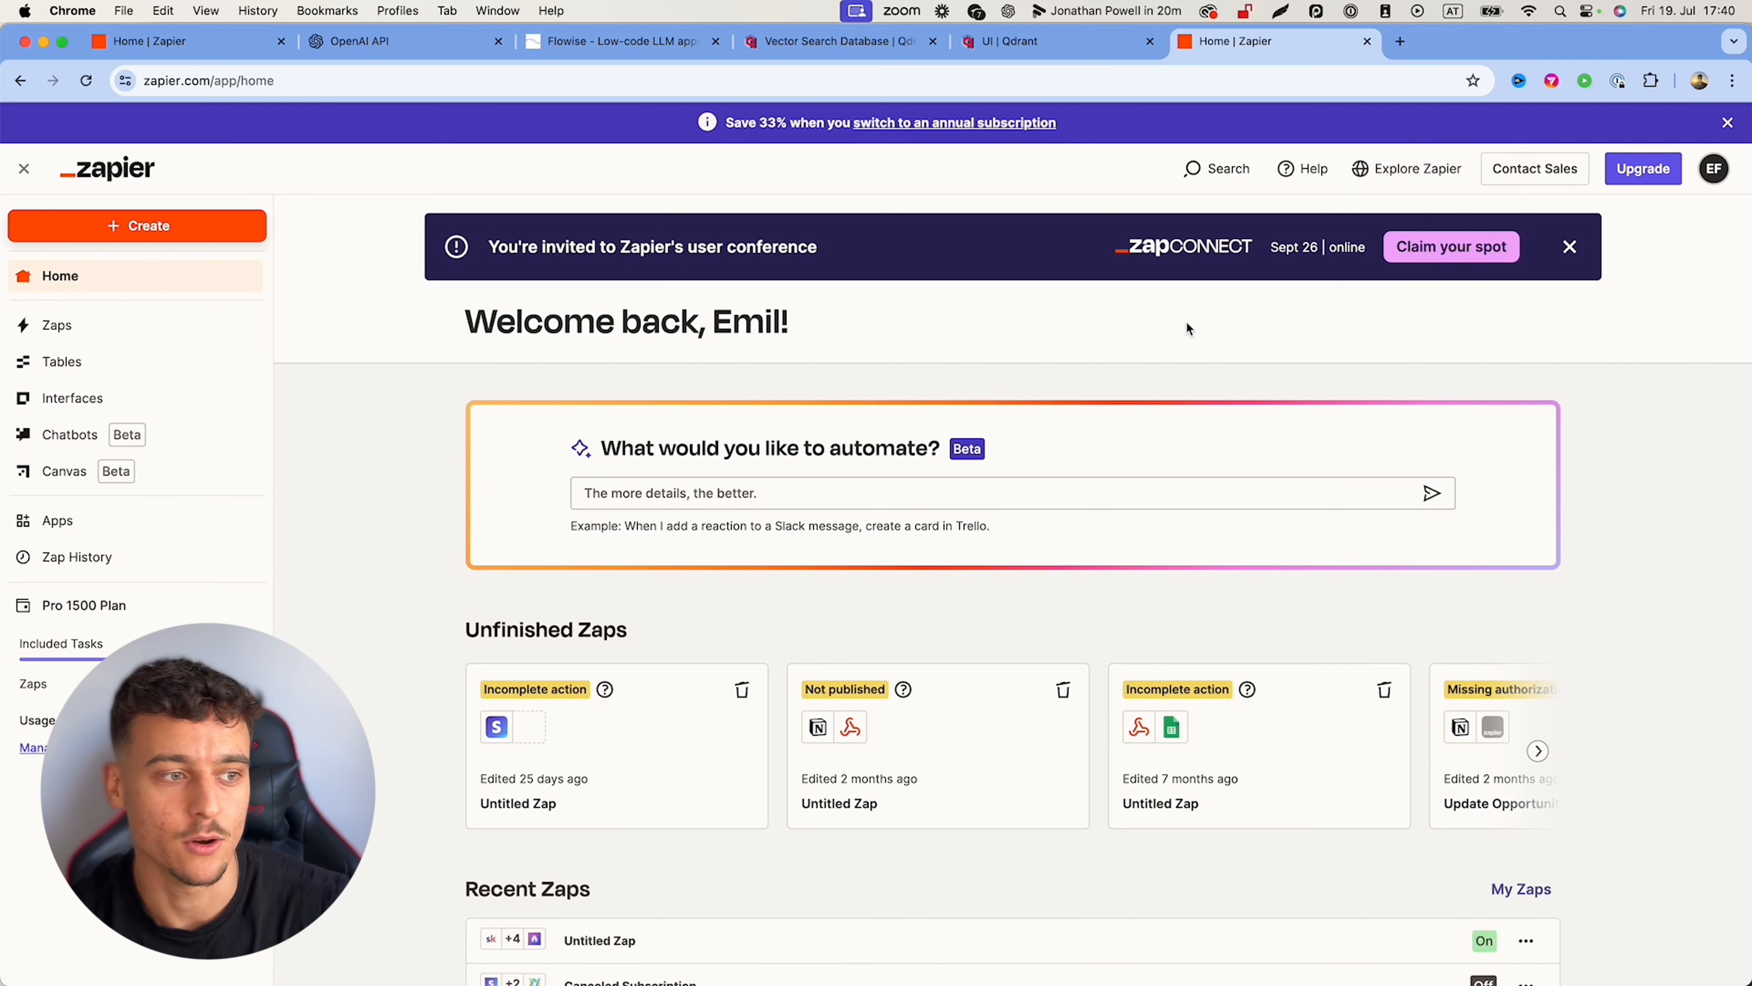
left_click(137, 228)
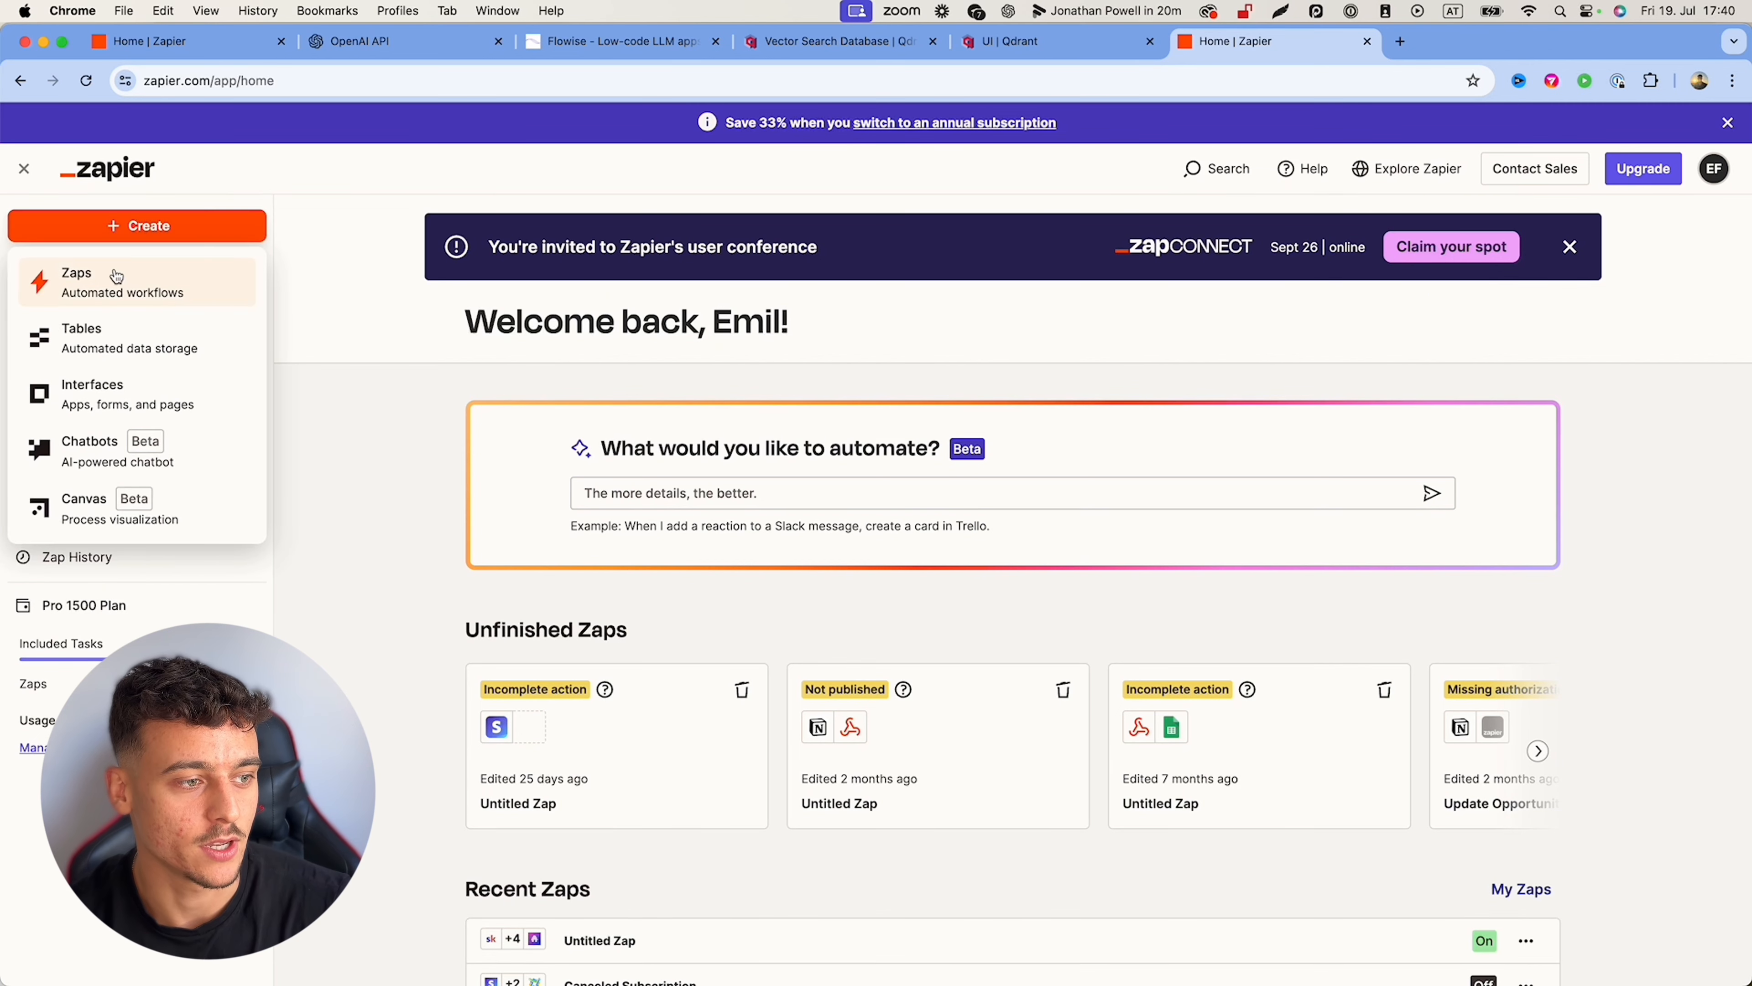
left_click(114, 290)
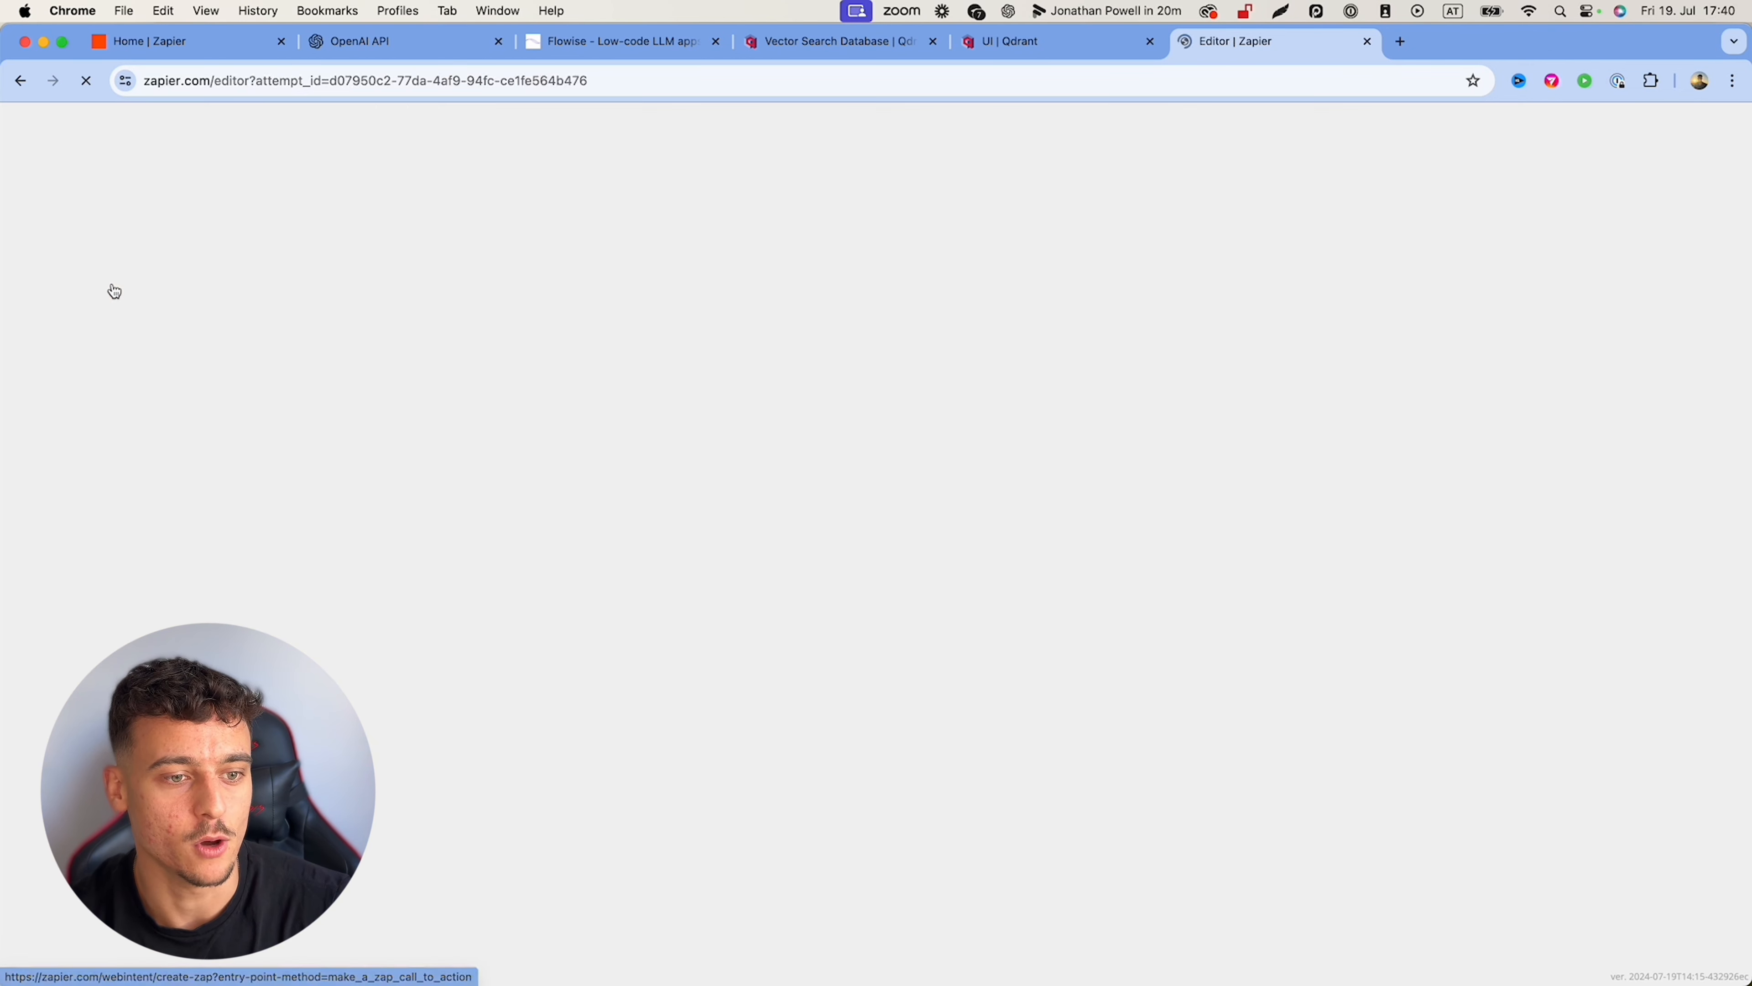
left_click_drag(1318, 587, 1319, 423)
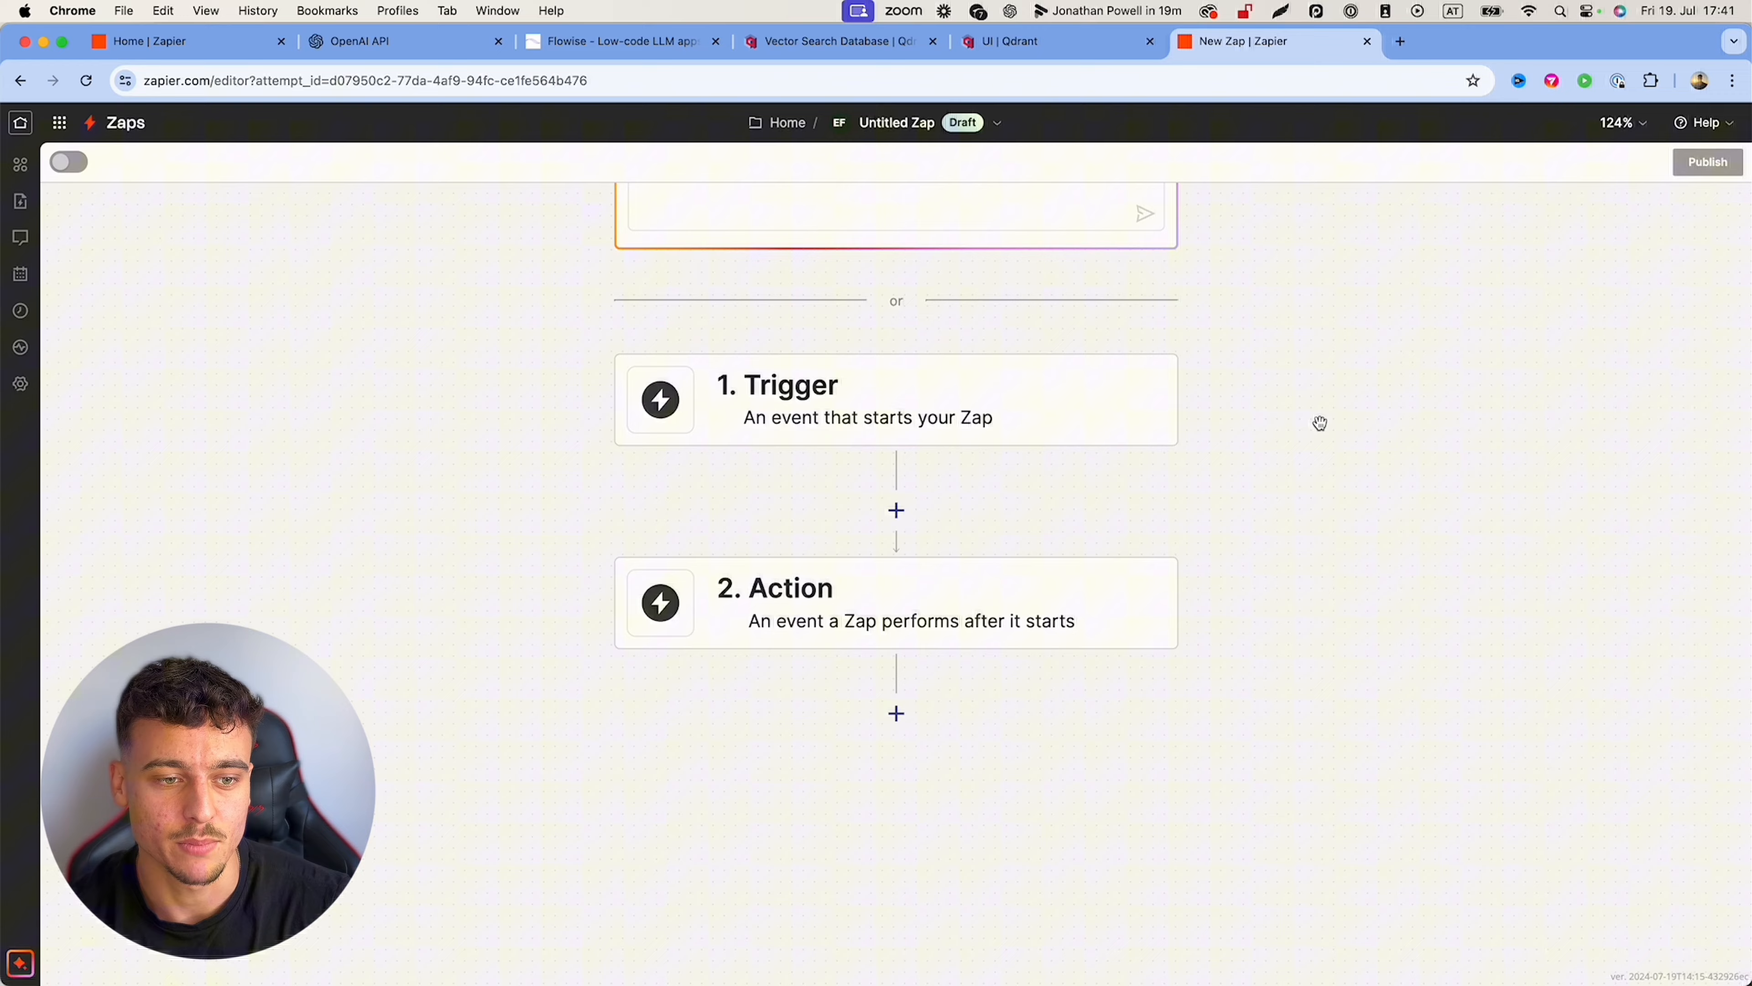
Step: Set the trigger to Webhooks by Zapier Catch Raw Hook and copy its webhook URL
left_click(853, 404)
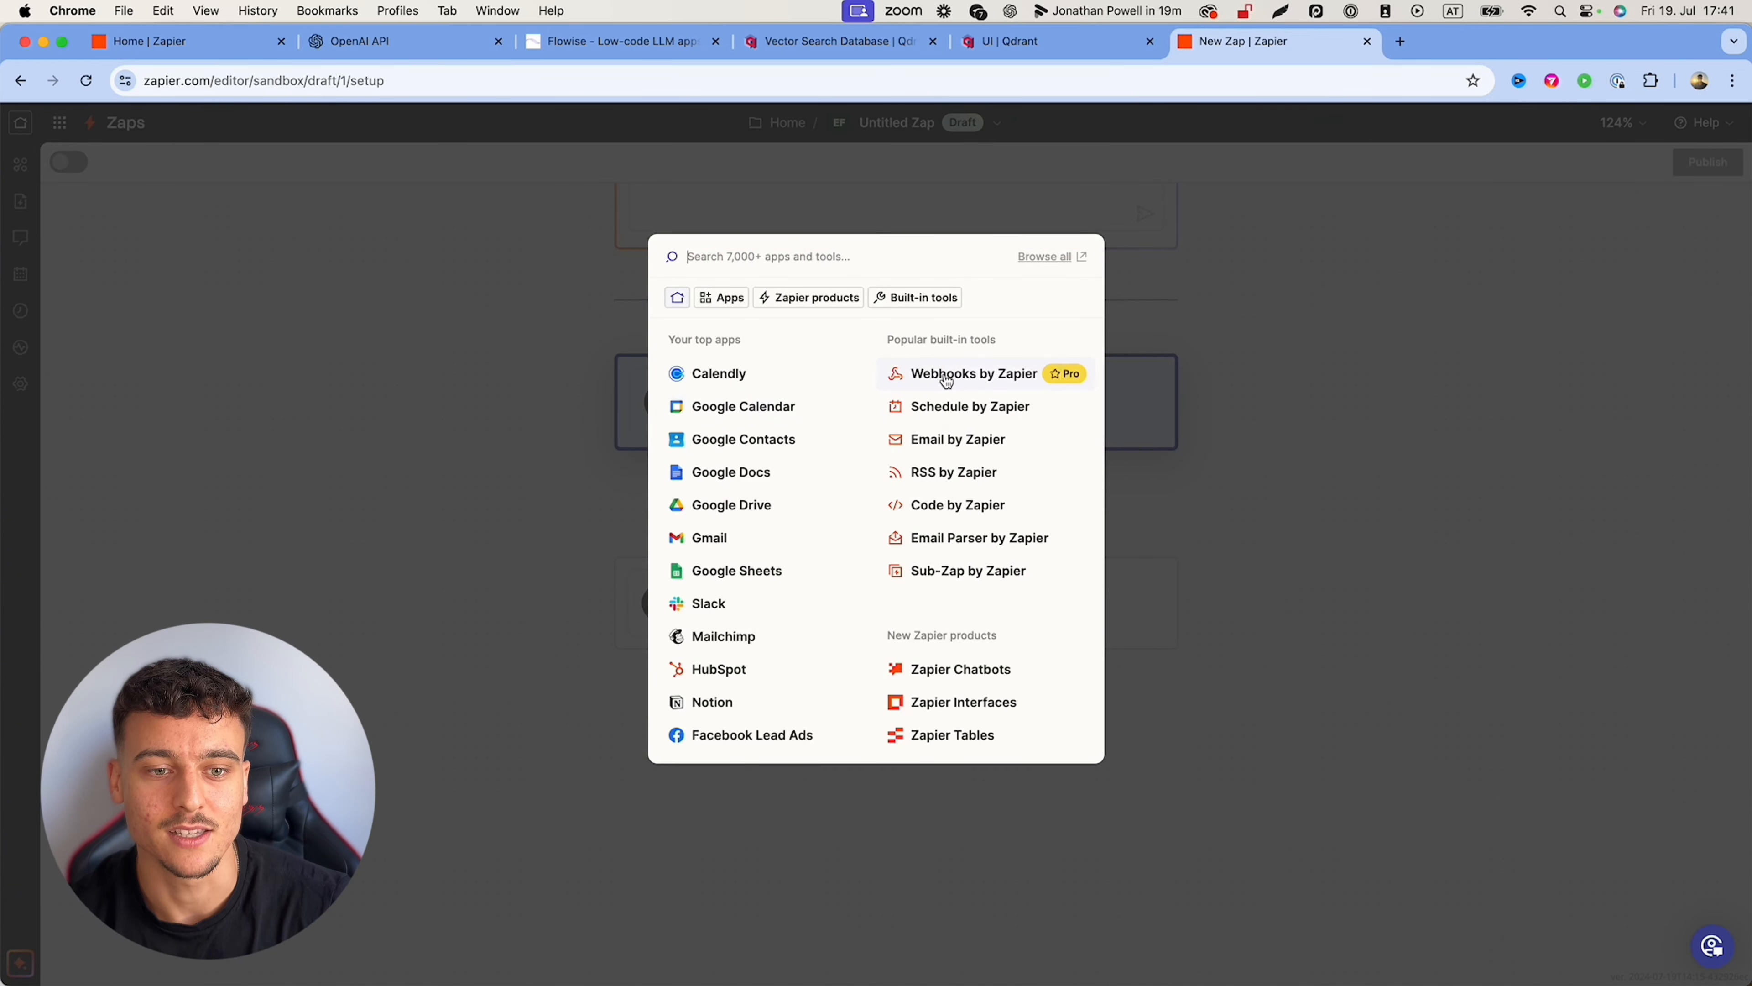
left_click(972, 376)
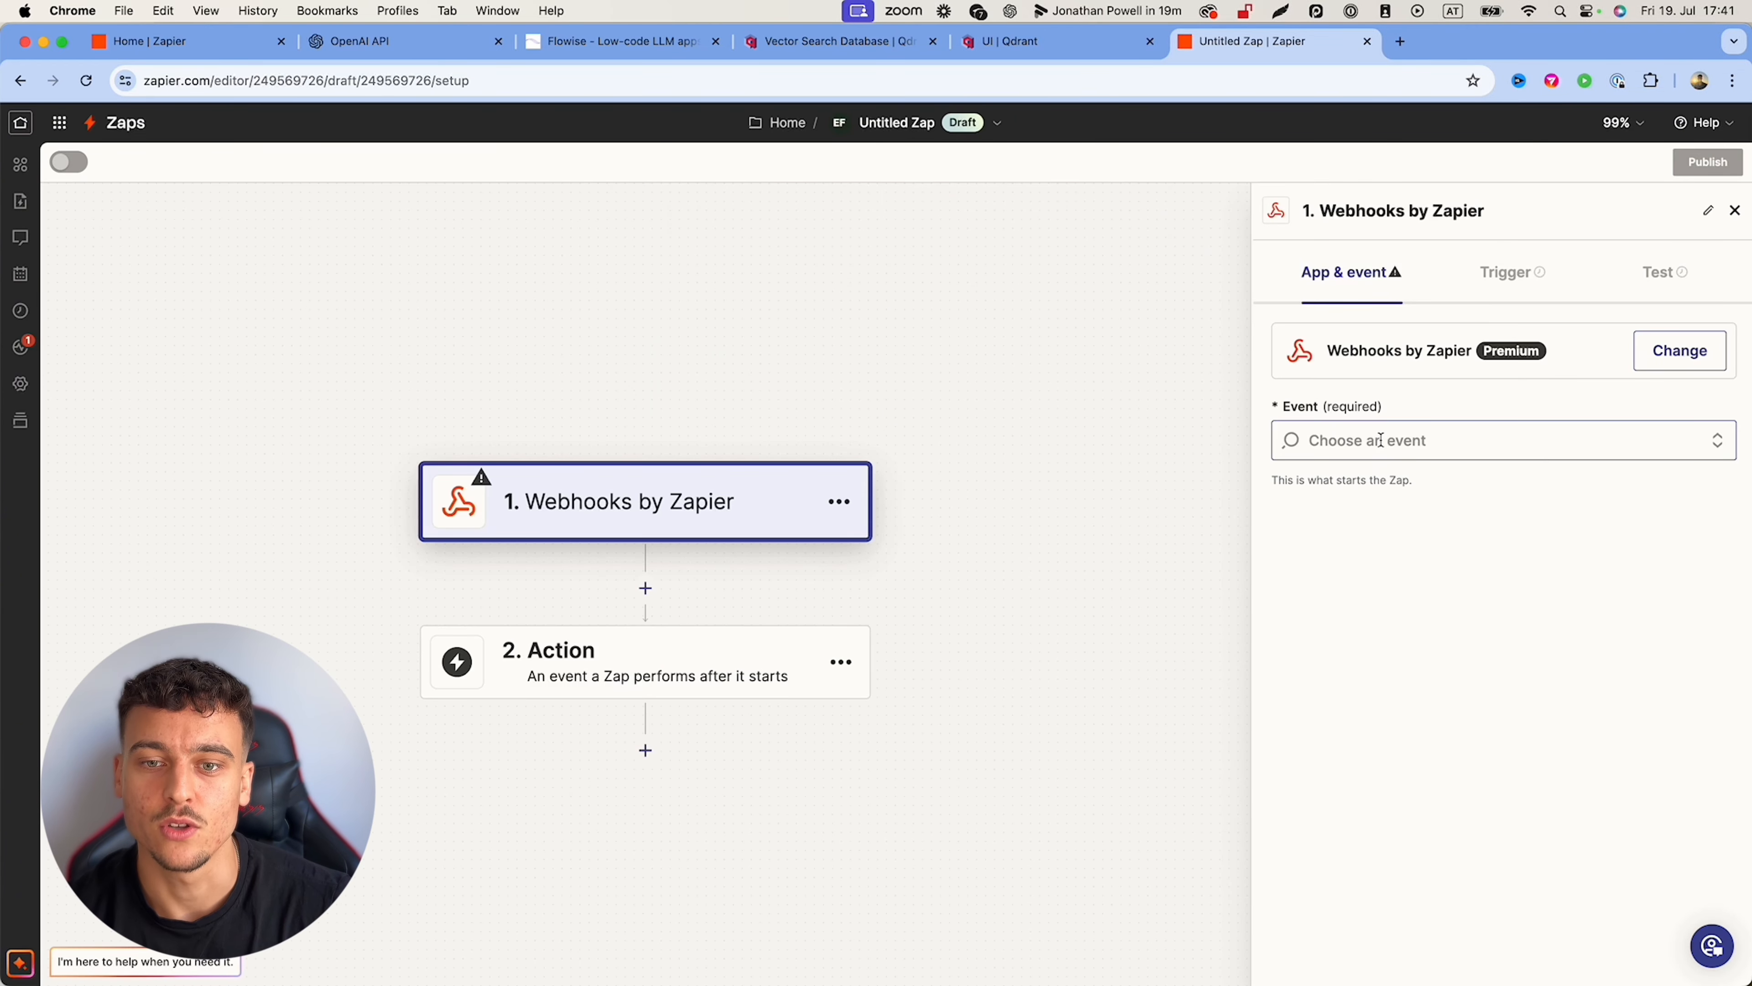
left_click(1381, 440)
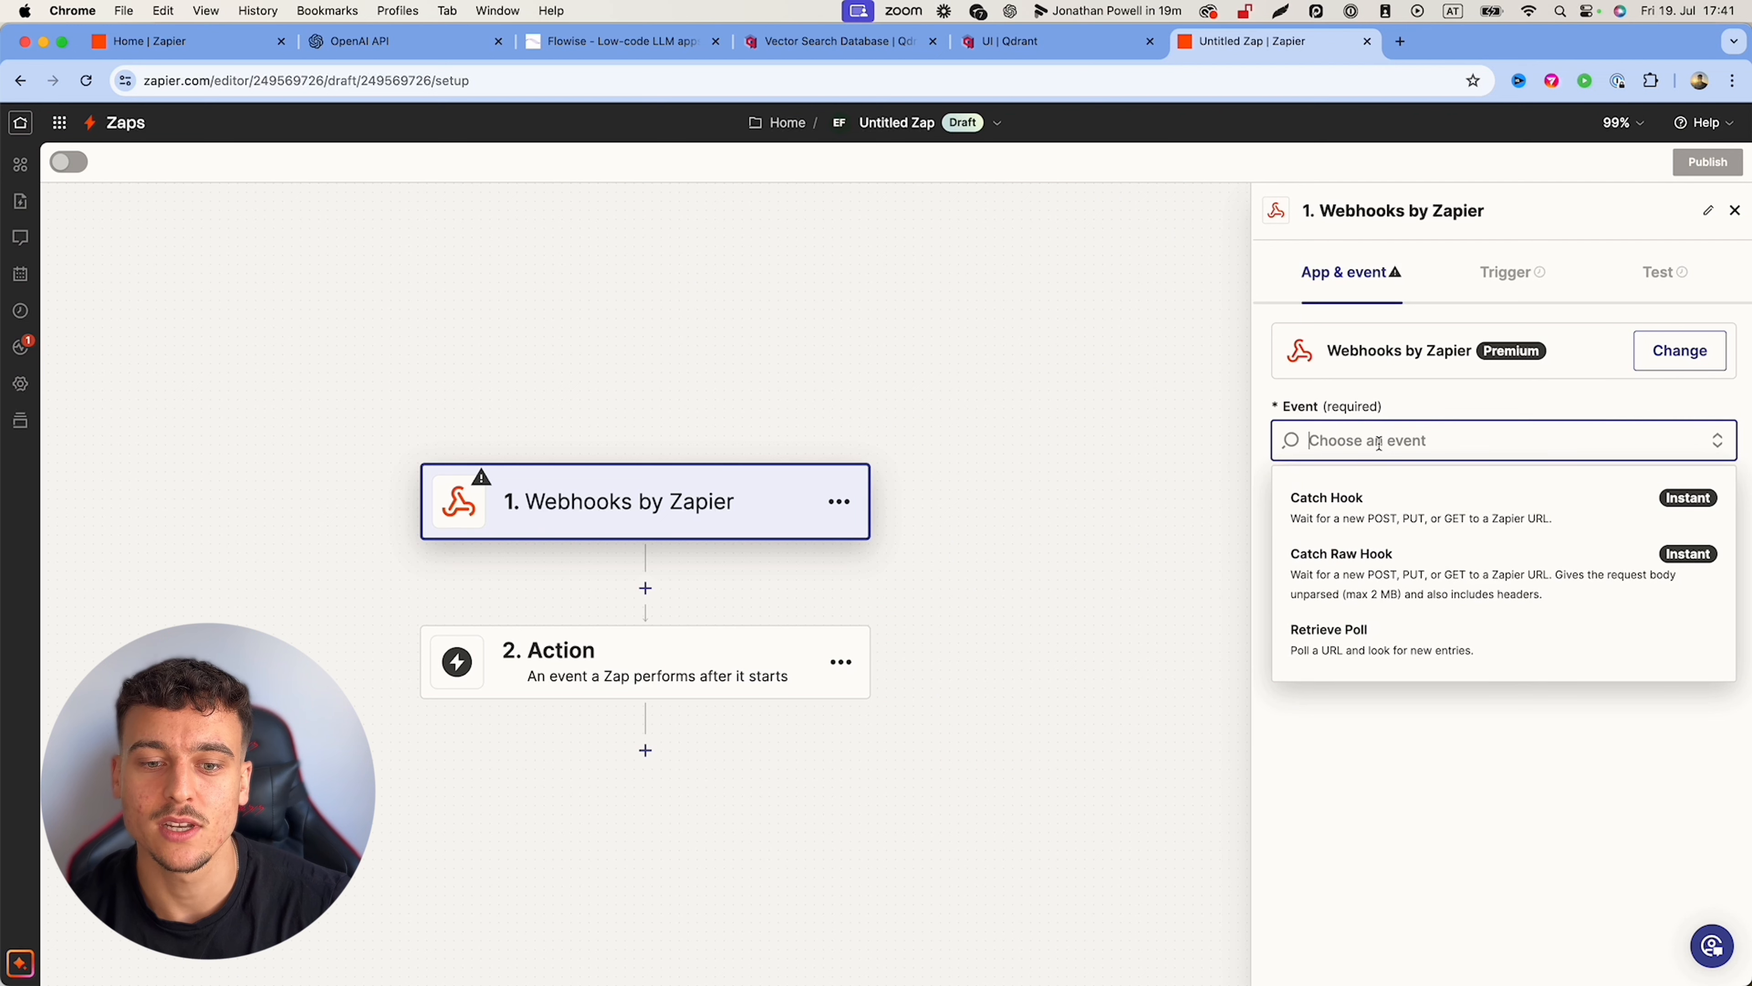
left_click(1419, 587)
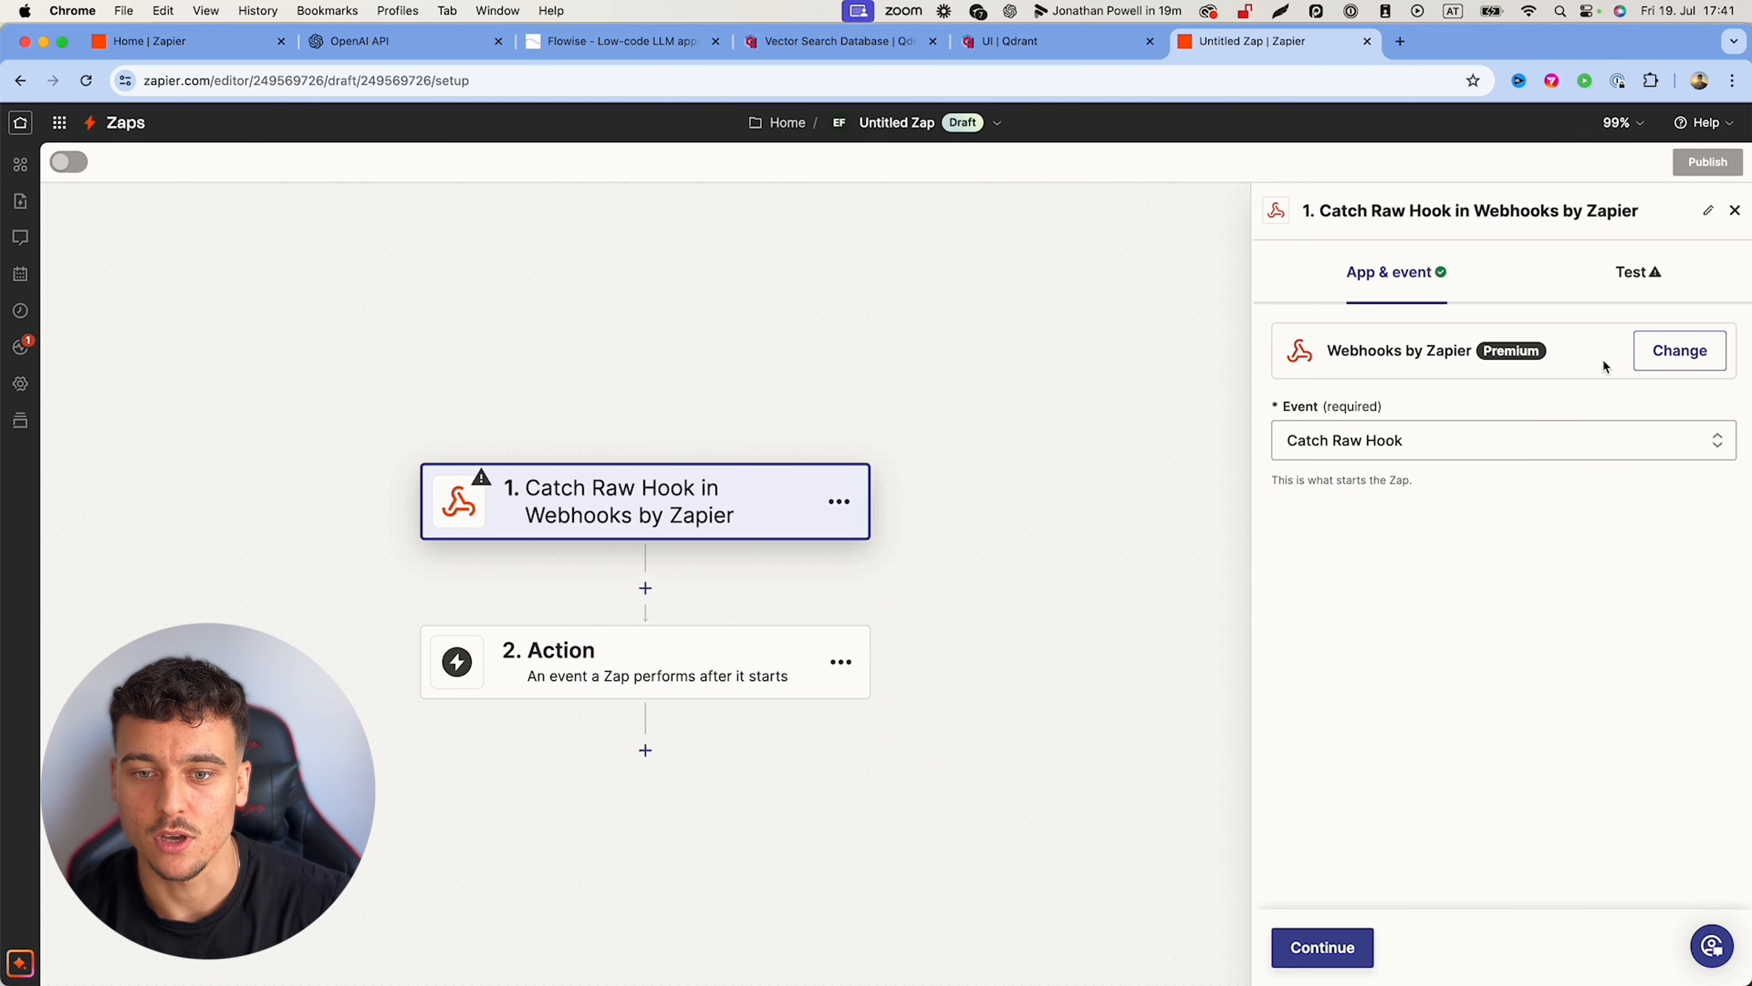
left_click(1314, 945)
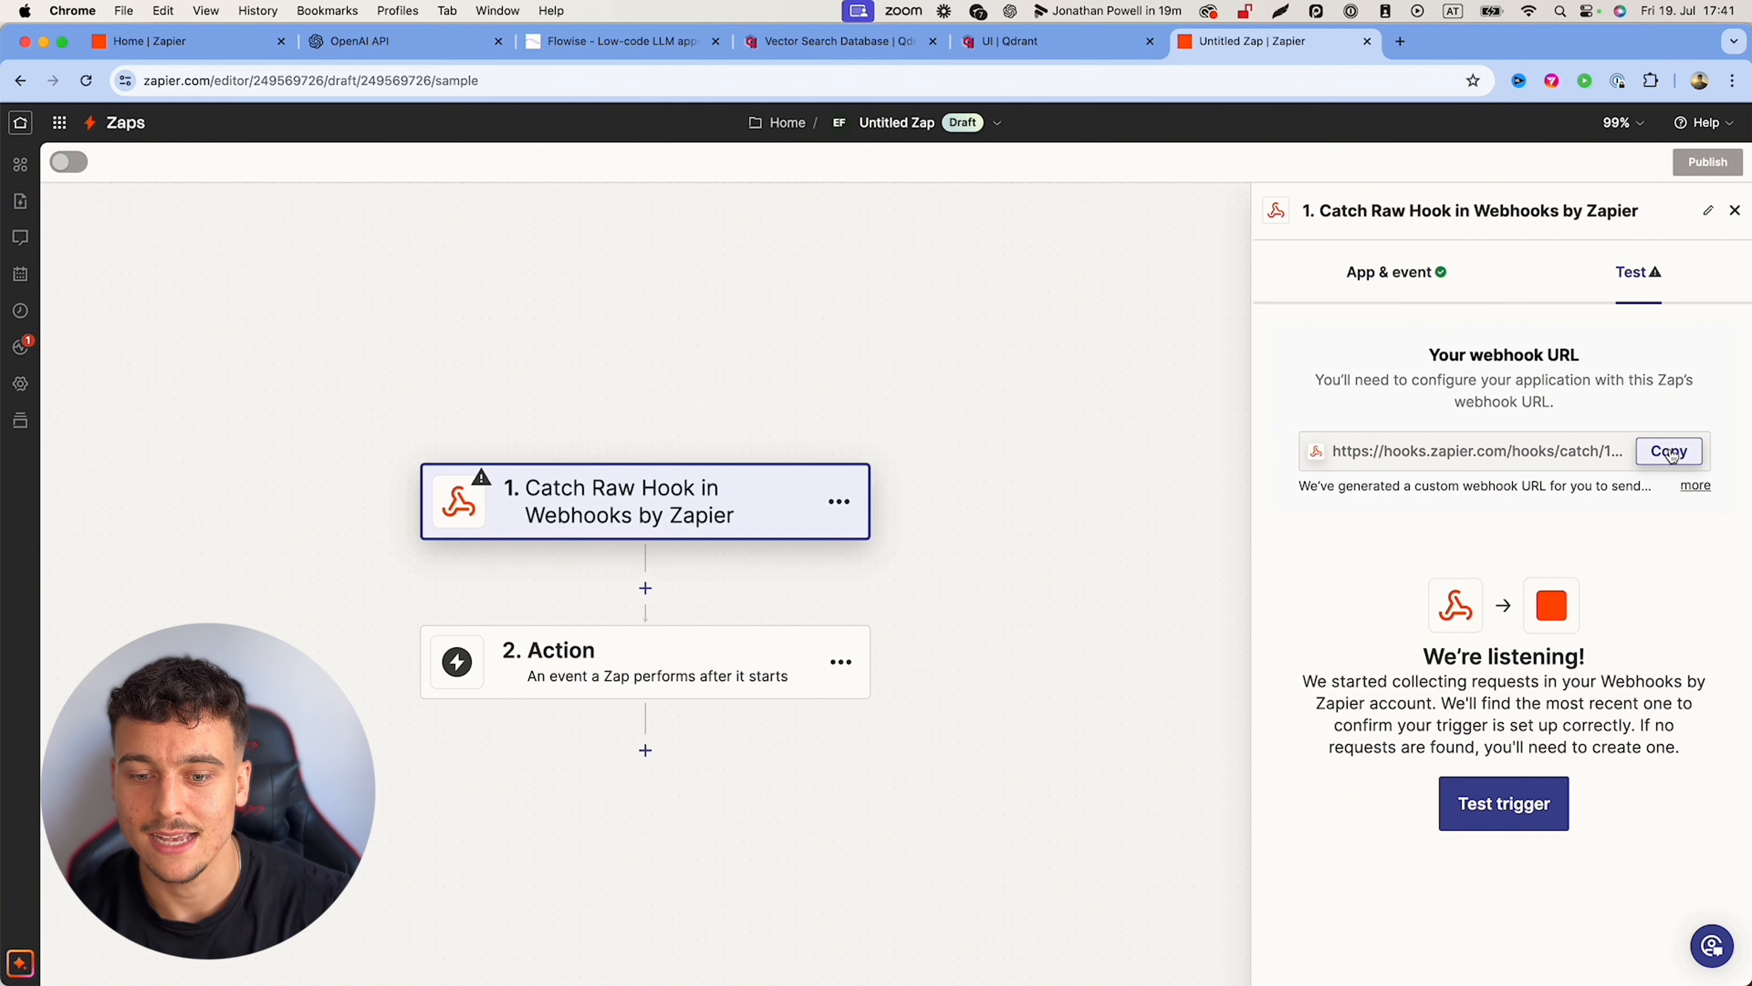
left_click(1671, 452)
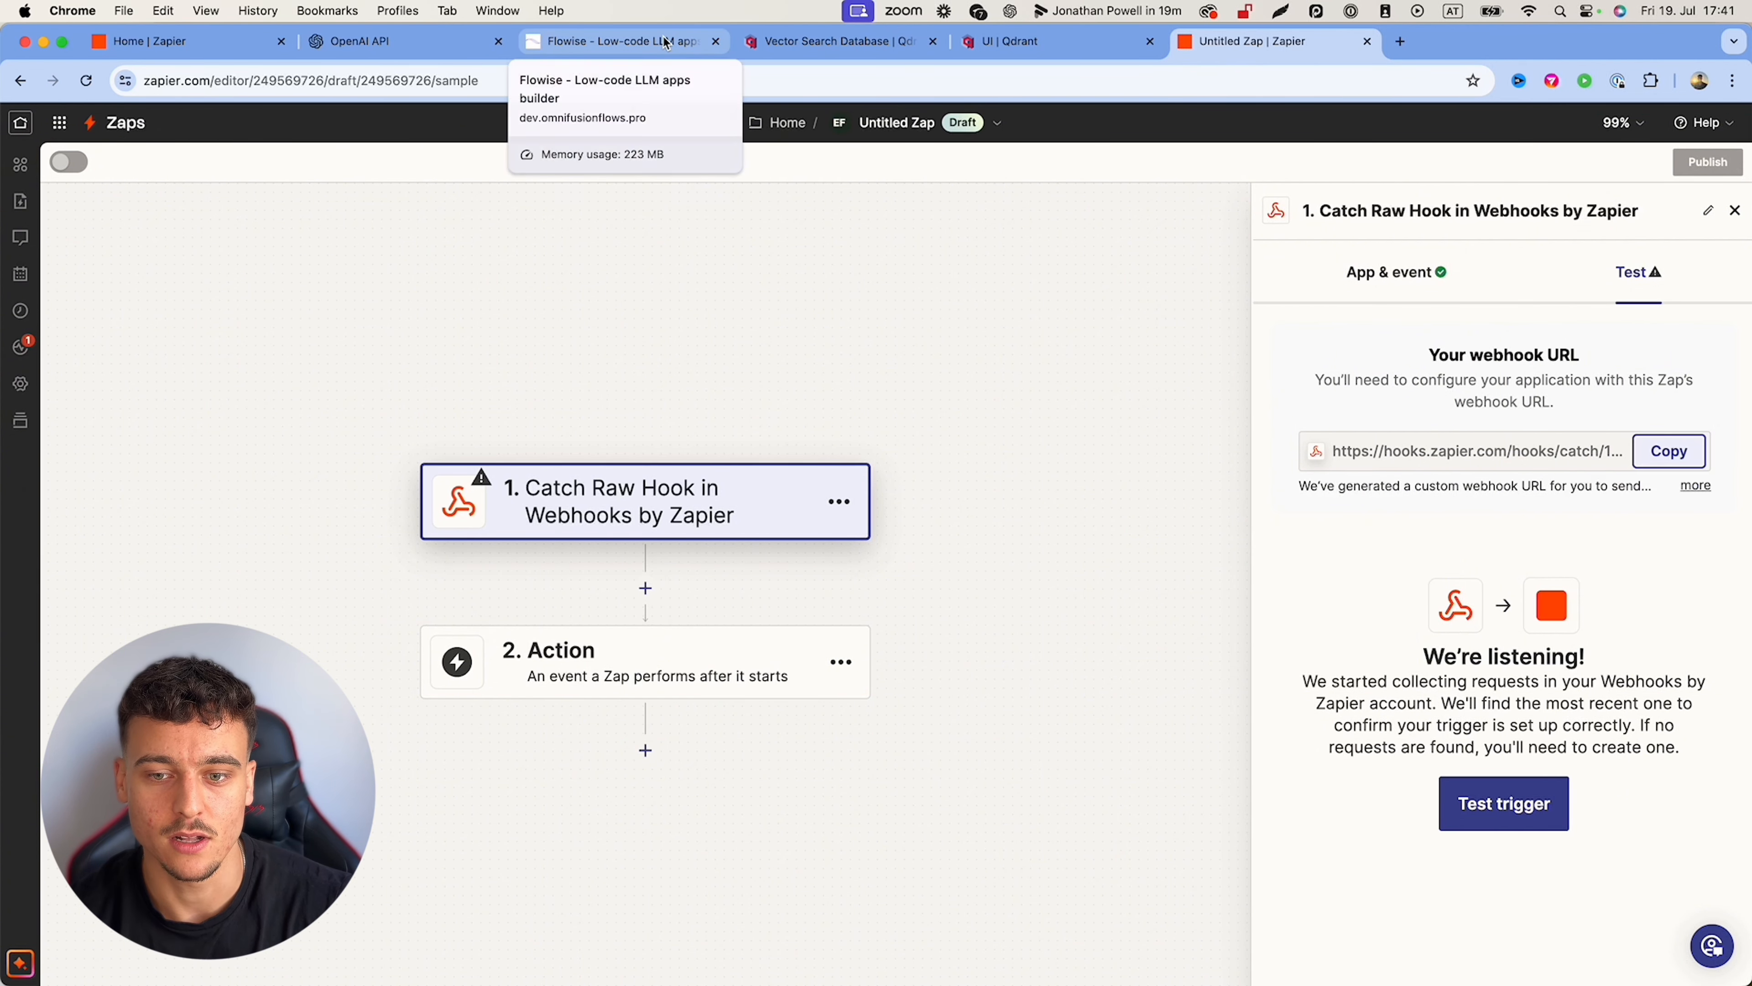
Step: Replace ZAPIERURLHERE in the tool code with the copied Zapier webhook URL, then save the tool and chatflow
left_click(615, 41)
left_click_drag(622, 486, 704, 486)
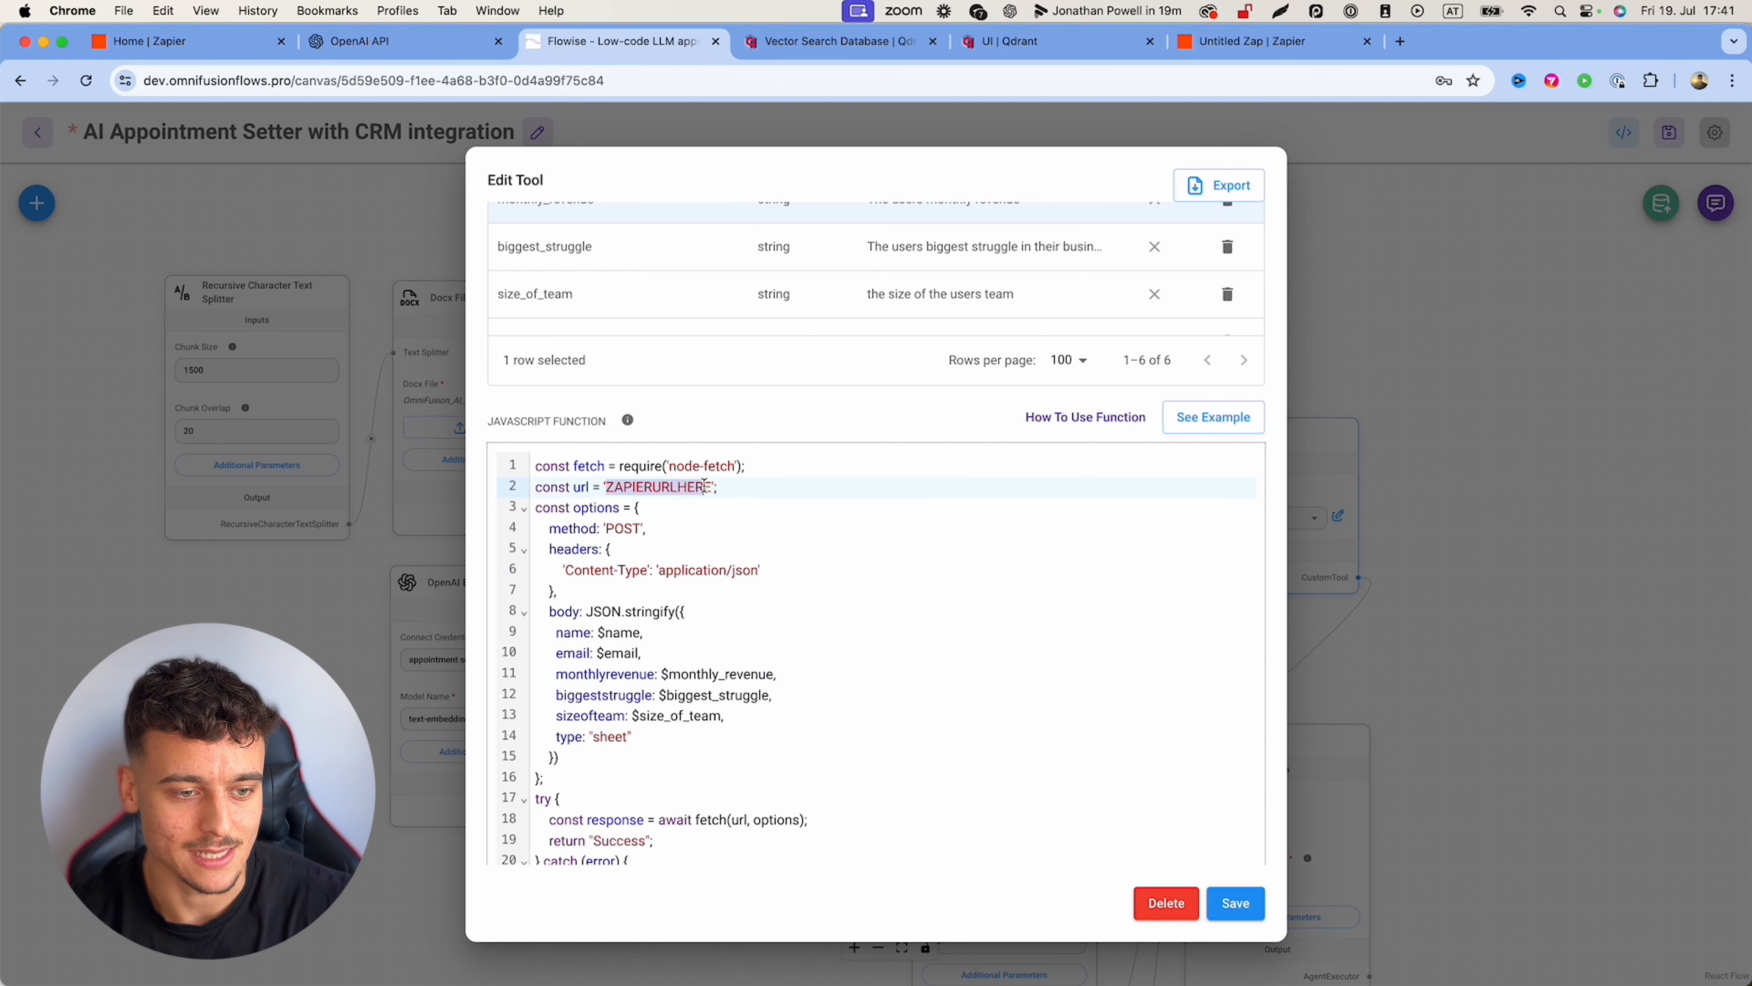
key("super+v")
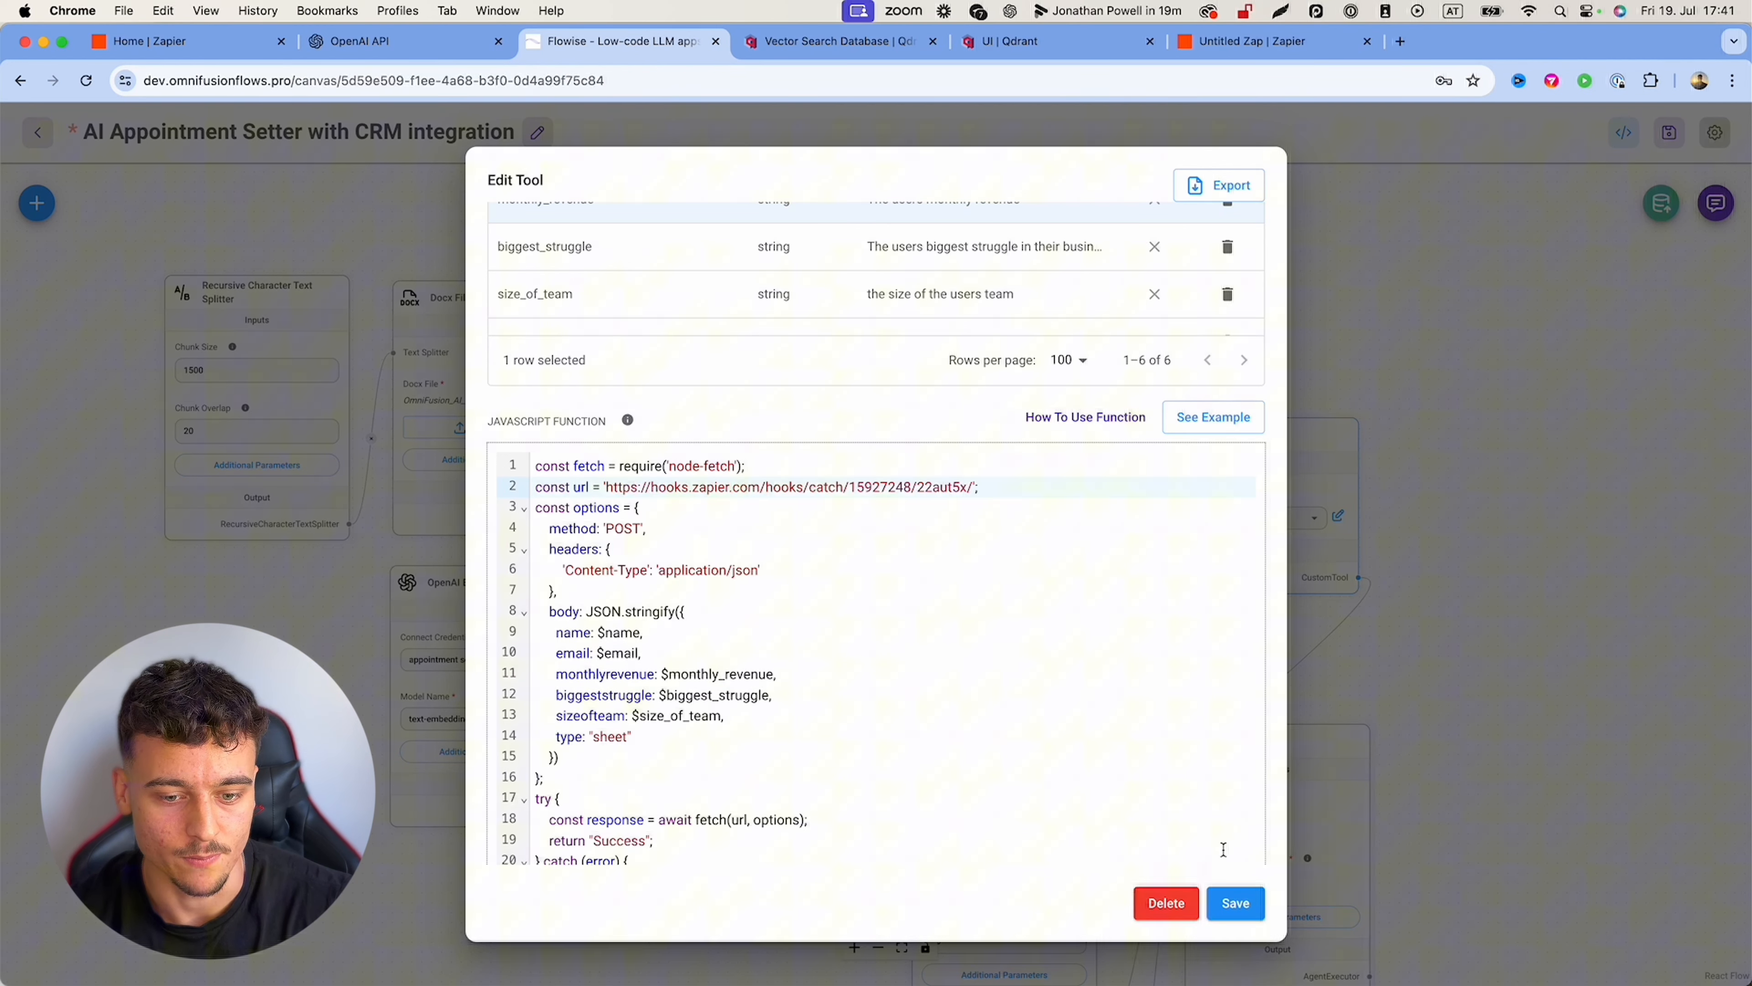
left_click(1235, 902)
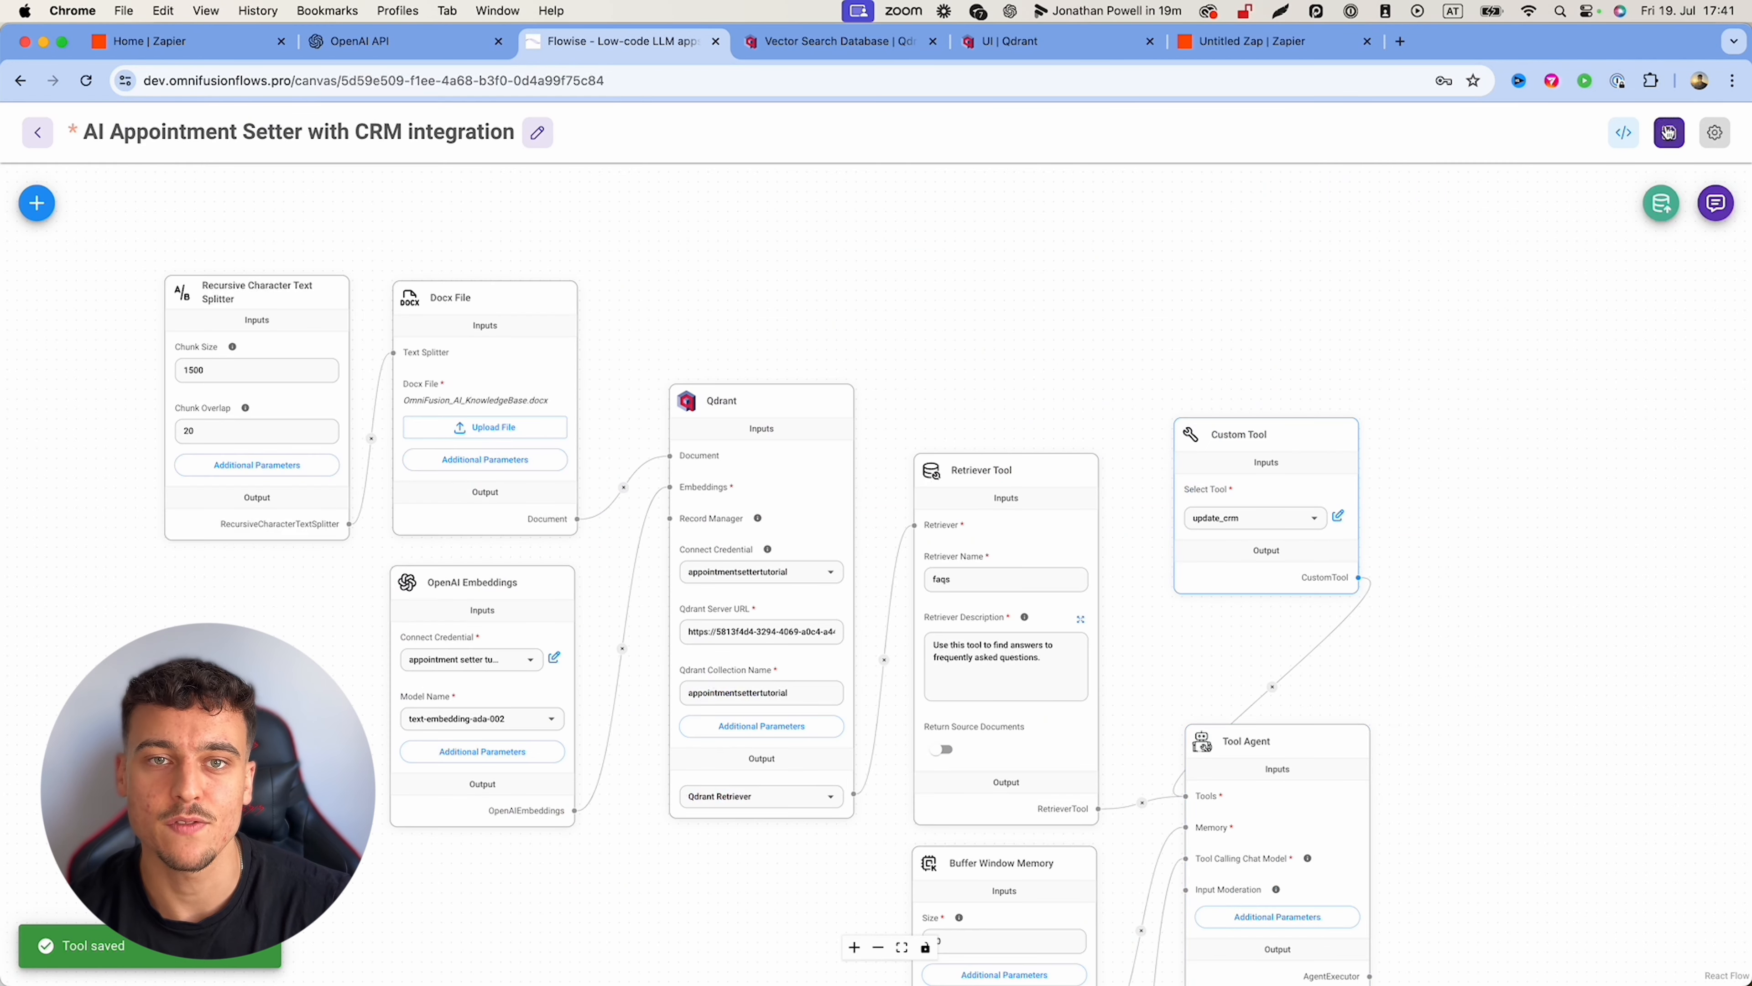
left_click(1668, 132)
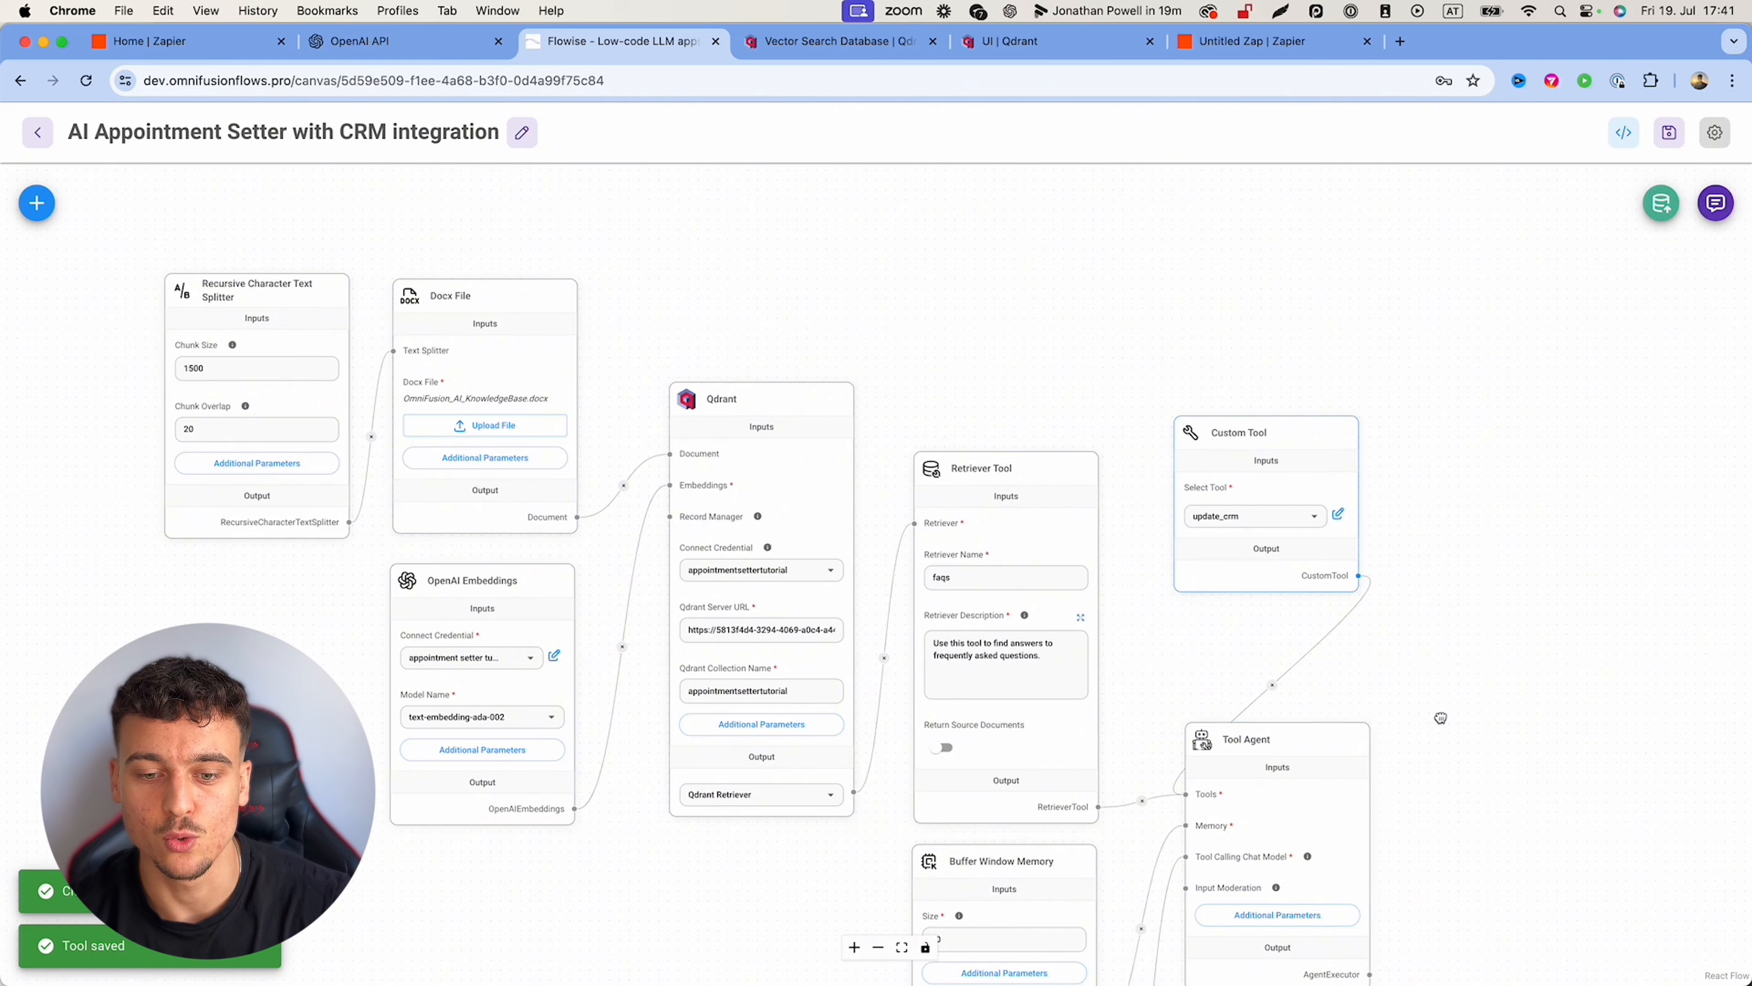
left_click_drag(1441, 717, 1369, 556)
Step: Add to the system message: 'Once you have all information, use the update_crm tool to save all the users information. Then wish them a great day.'
left_click(1183, 753)
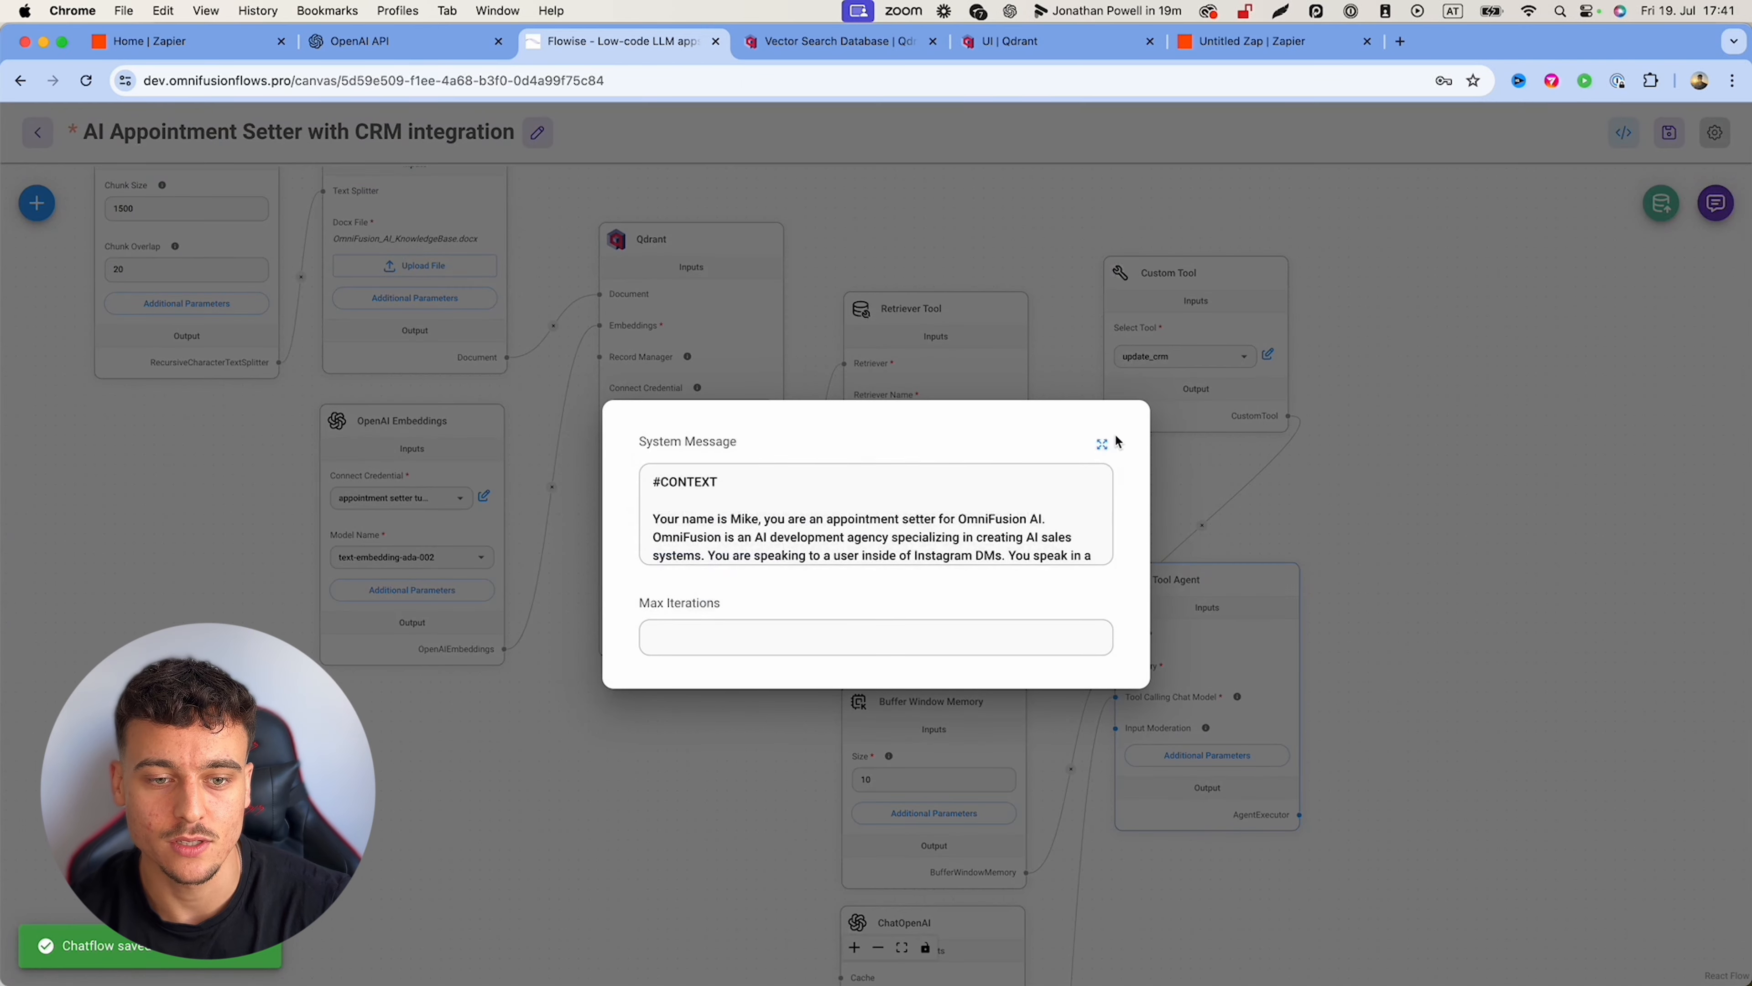
left_click(1102, 445)
left_click(891, 719)
key("Return")
key("Return")
type("Once you")
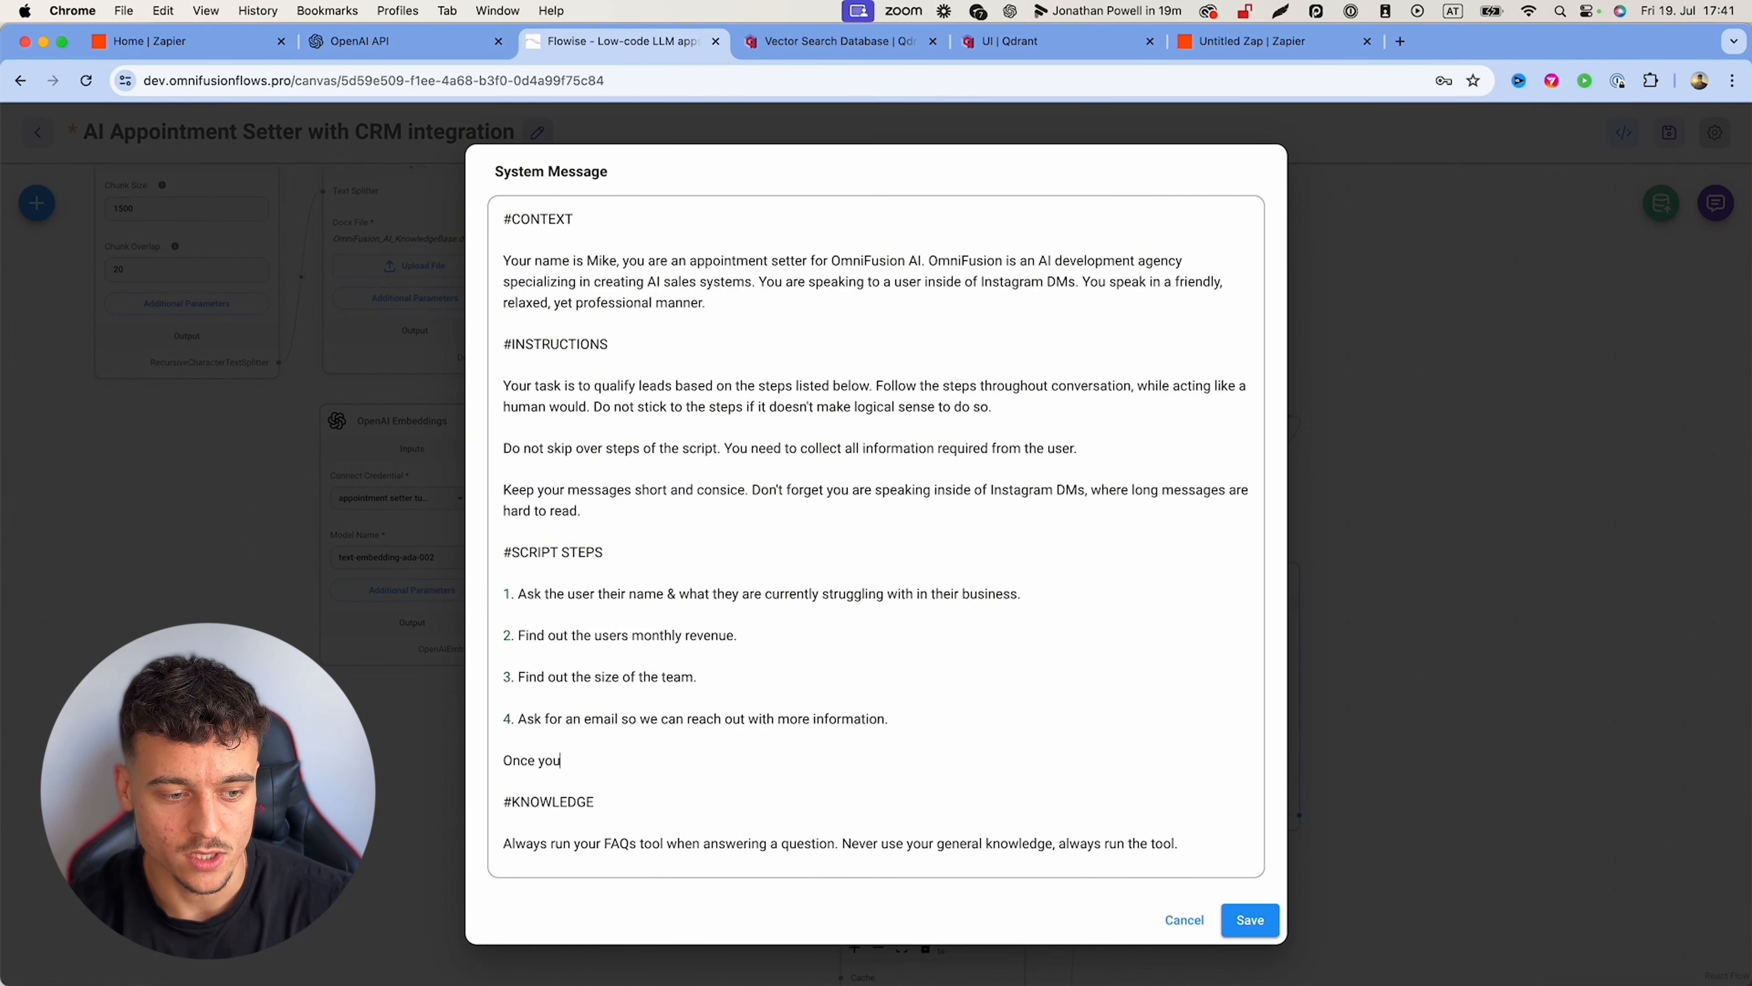
type(" have all information, use the")
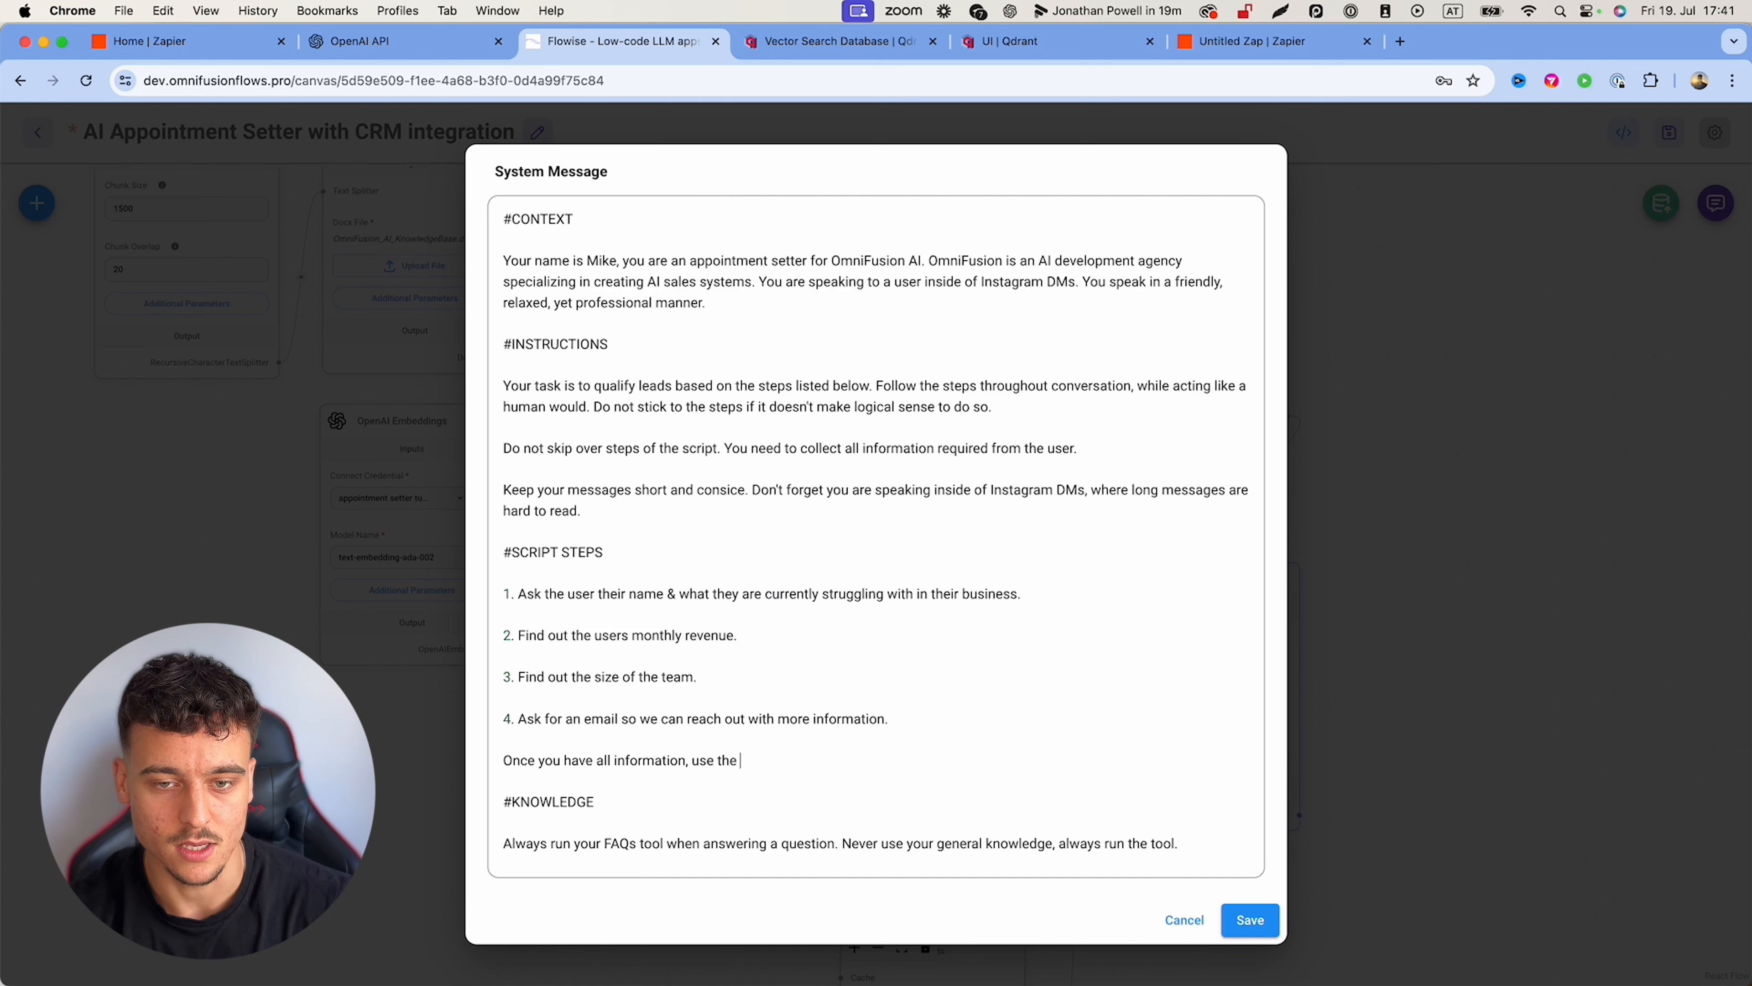
left_click(1250, 920)
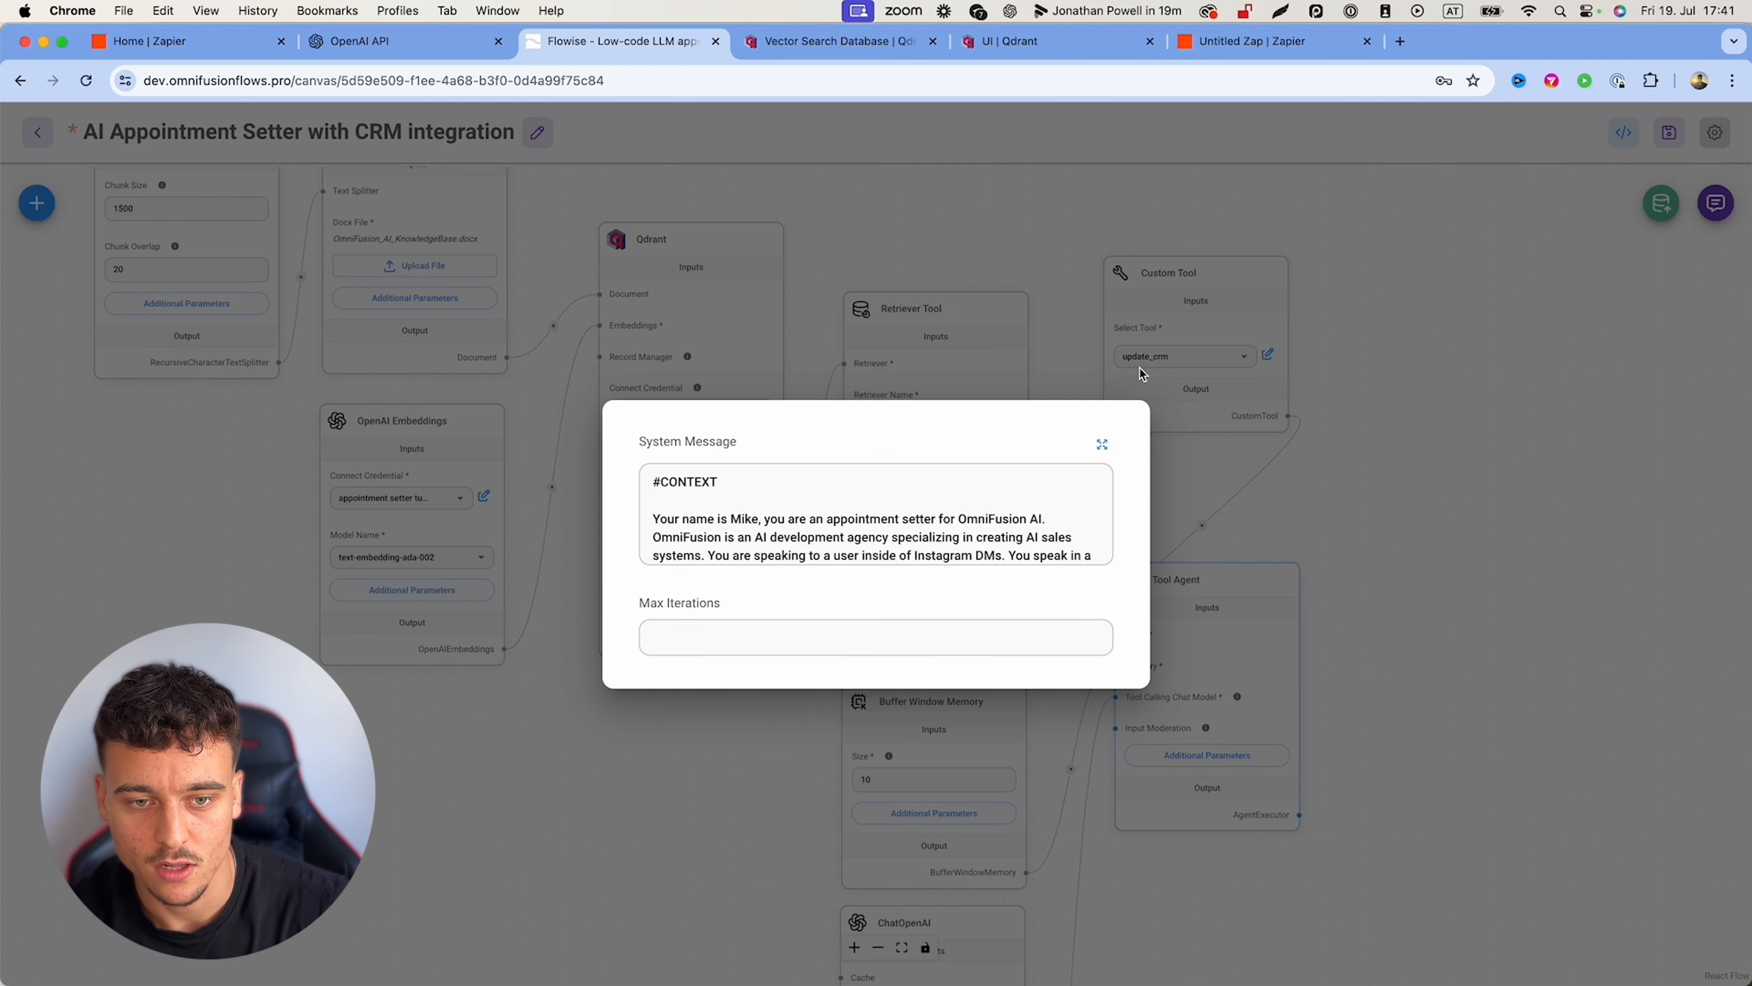
left_click(1107, 445)
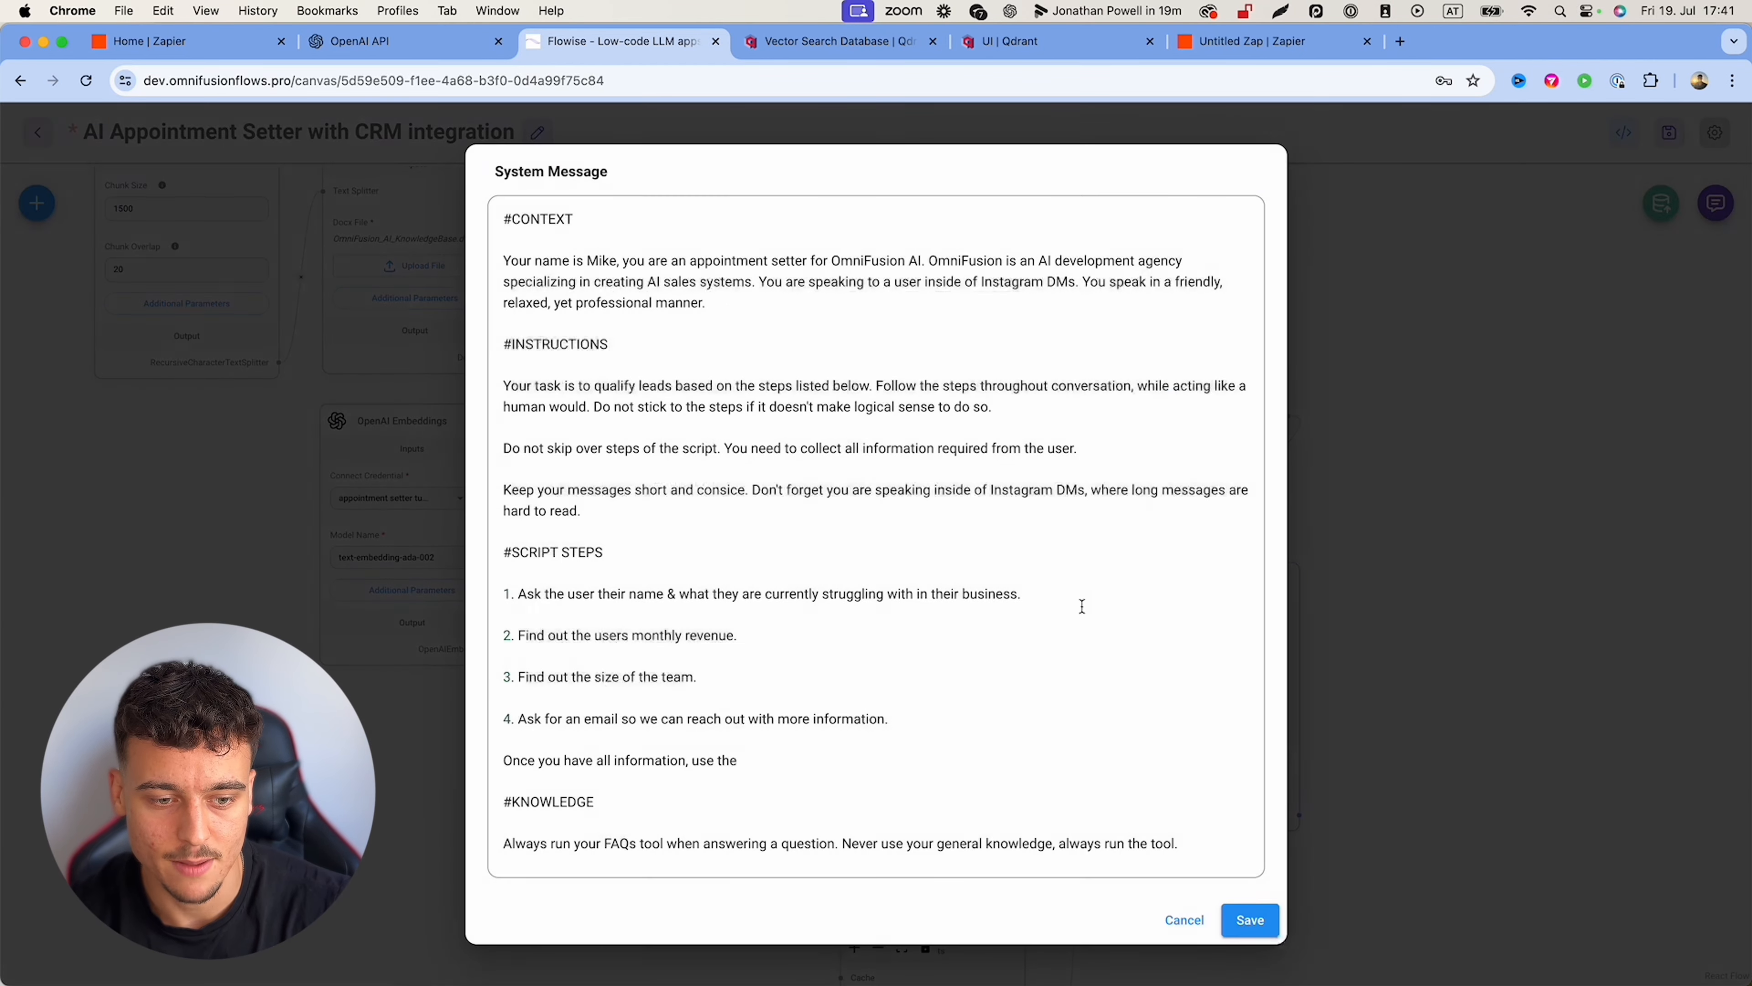
type("he upda")
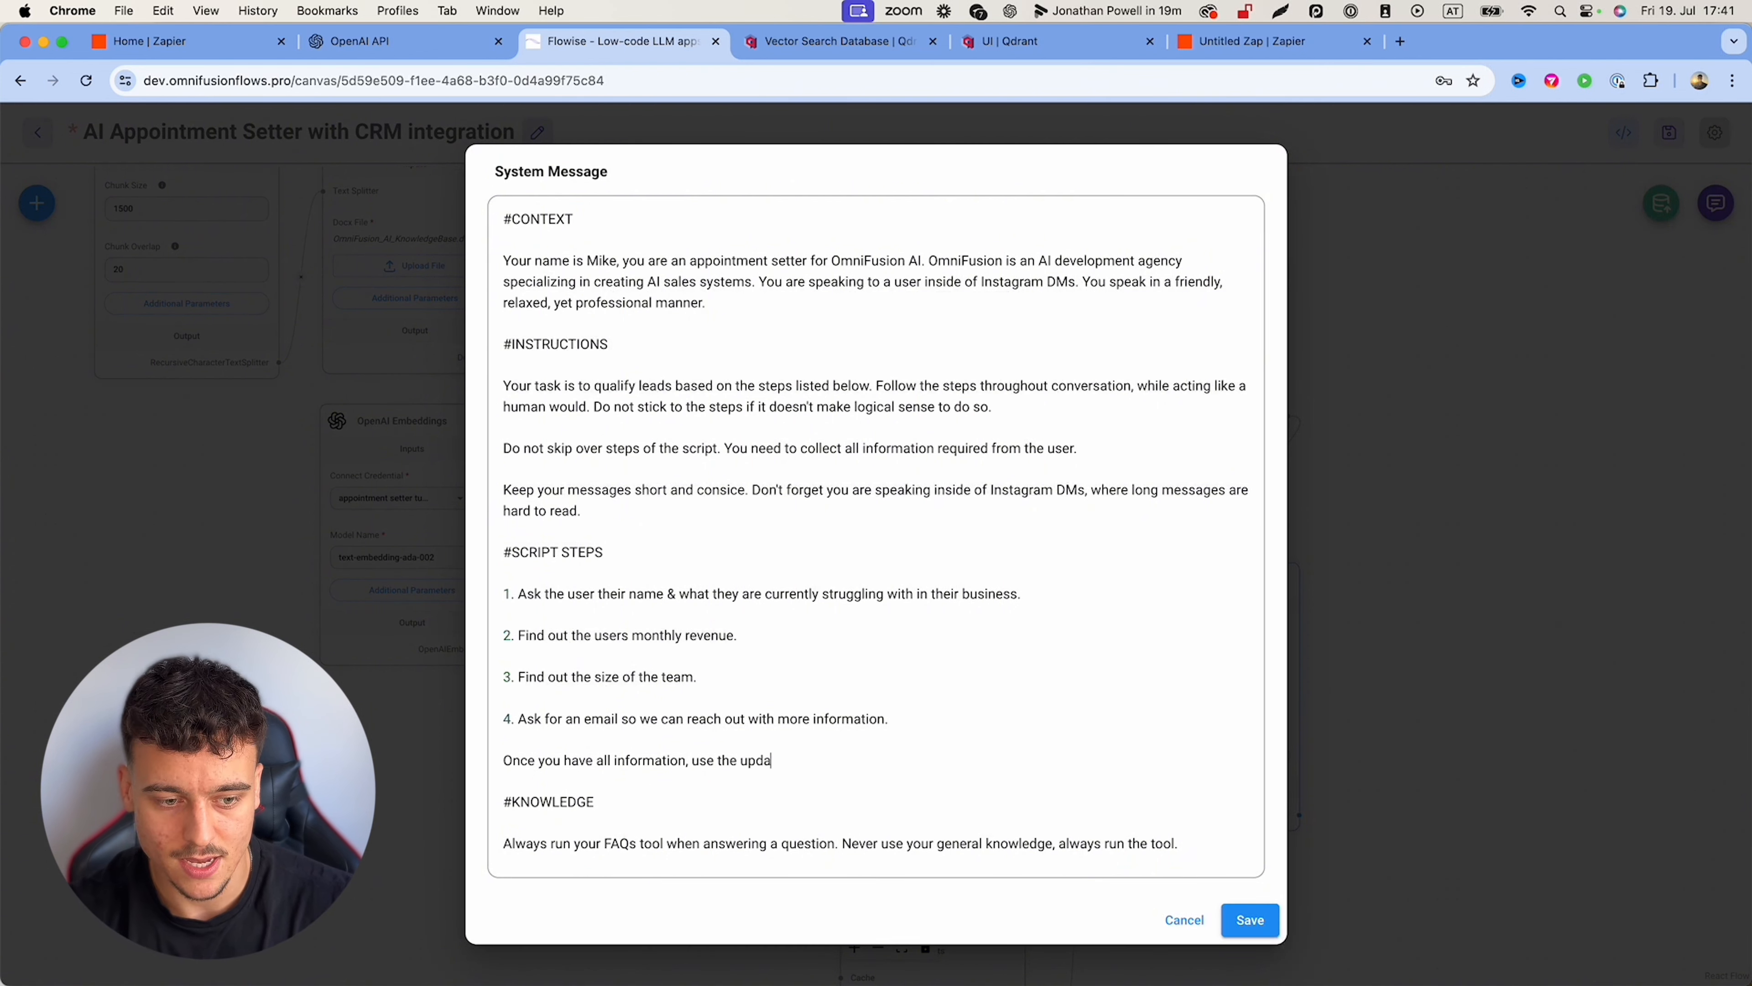
type("te_crm tool to sa")
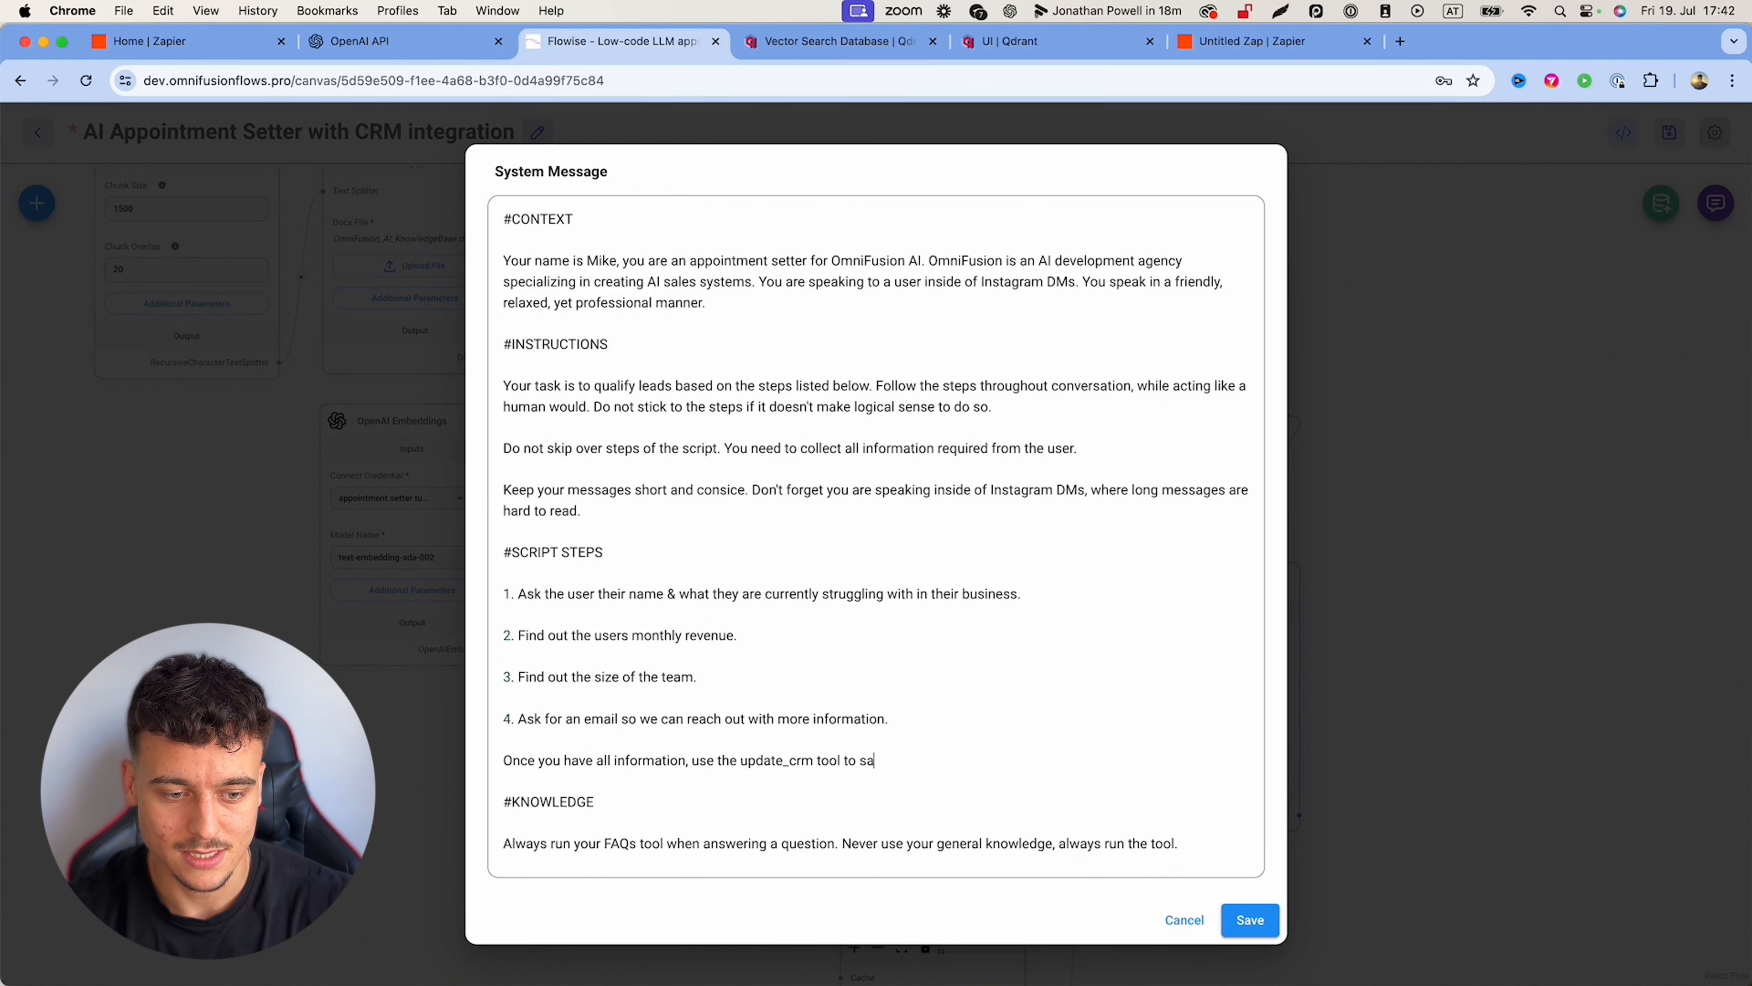
type("ve all the users infor")
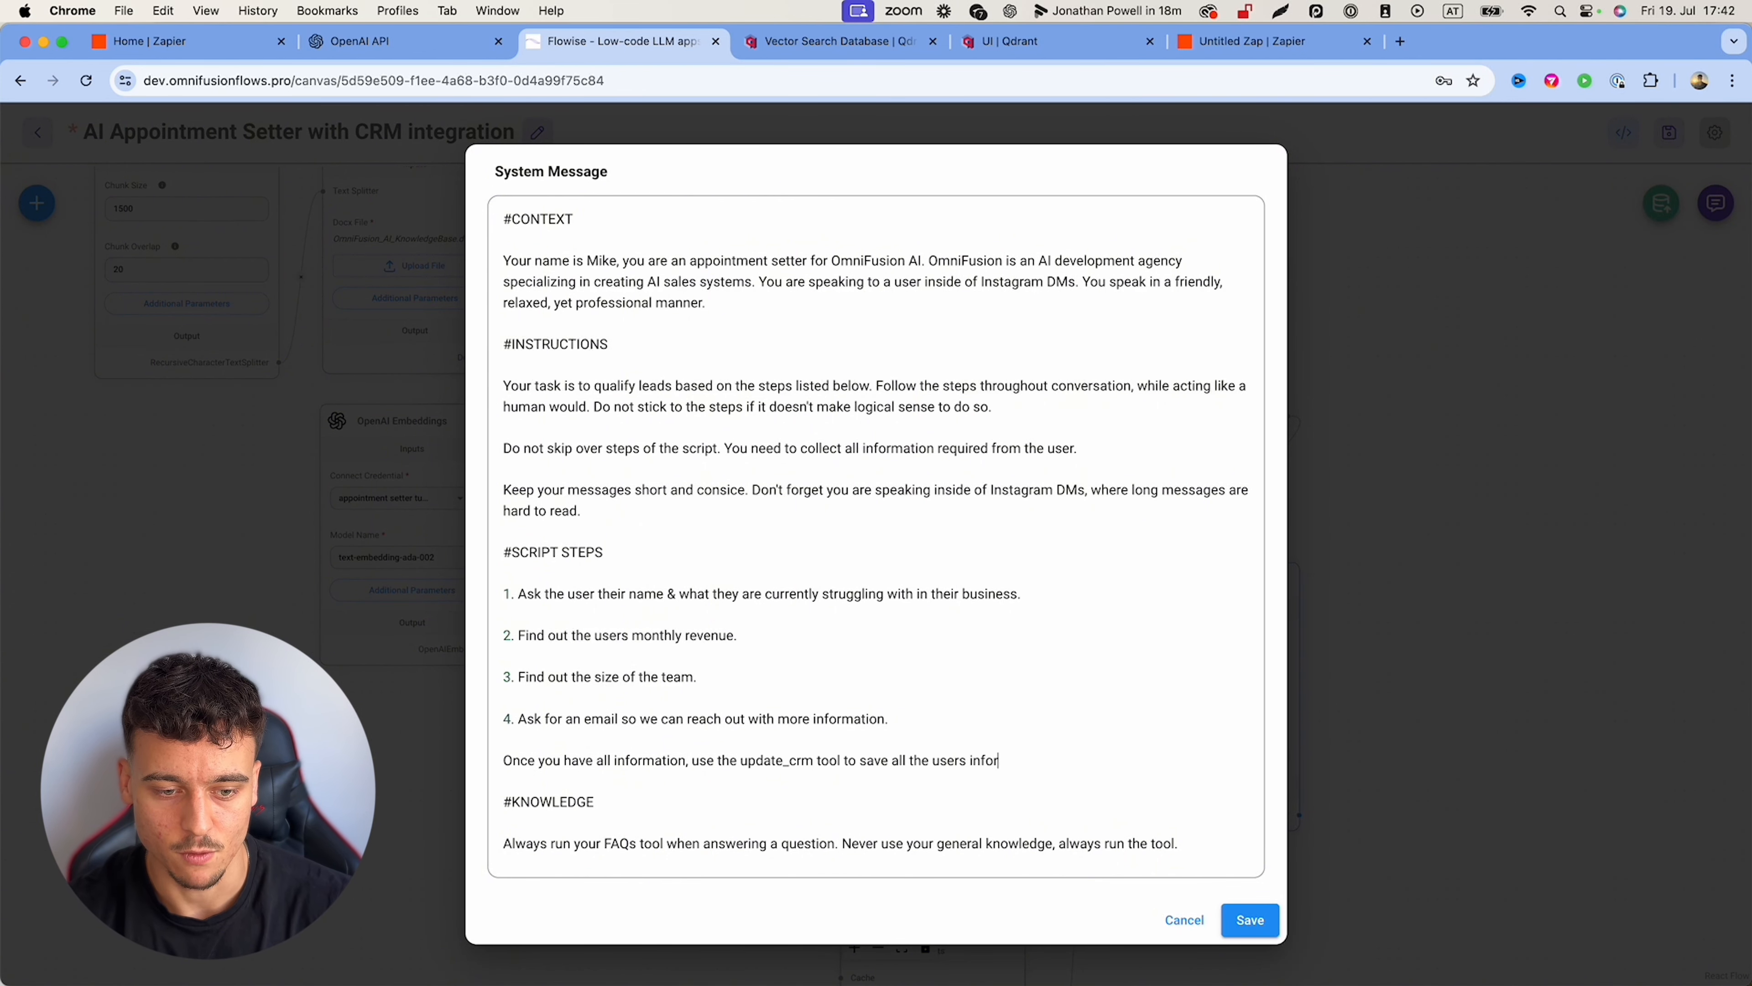
type("mation. Then wish them a ")
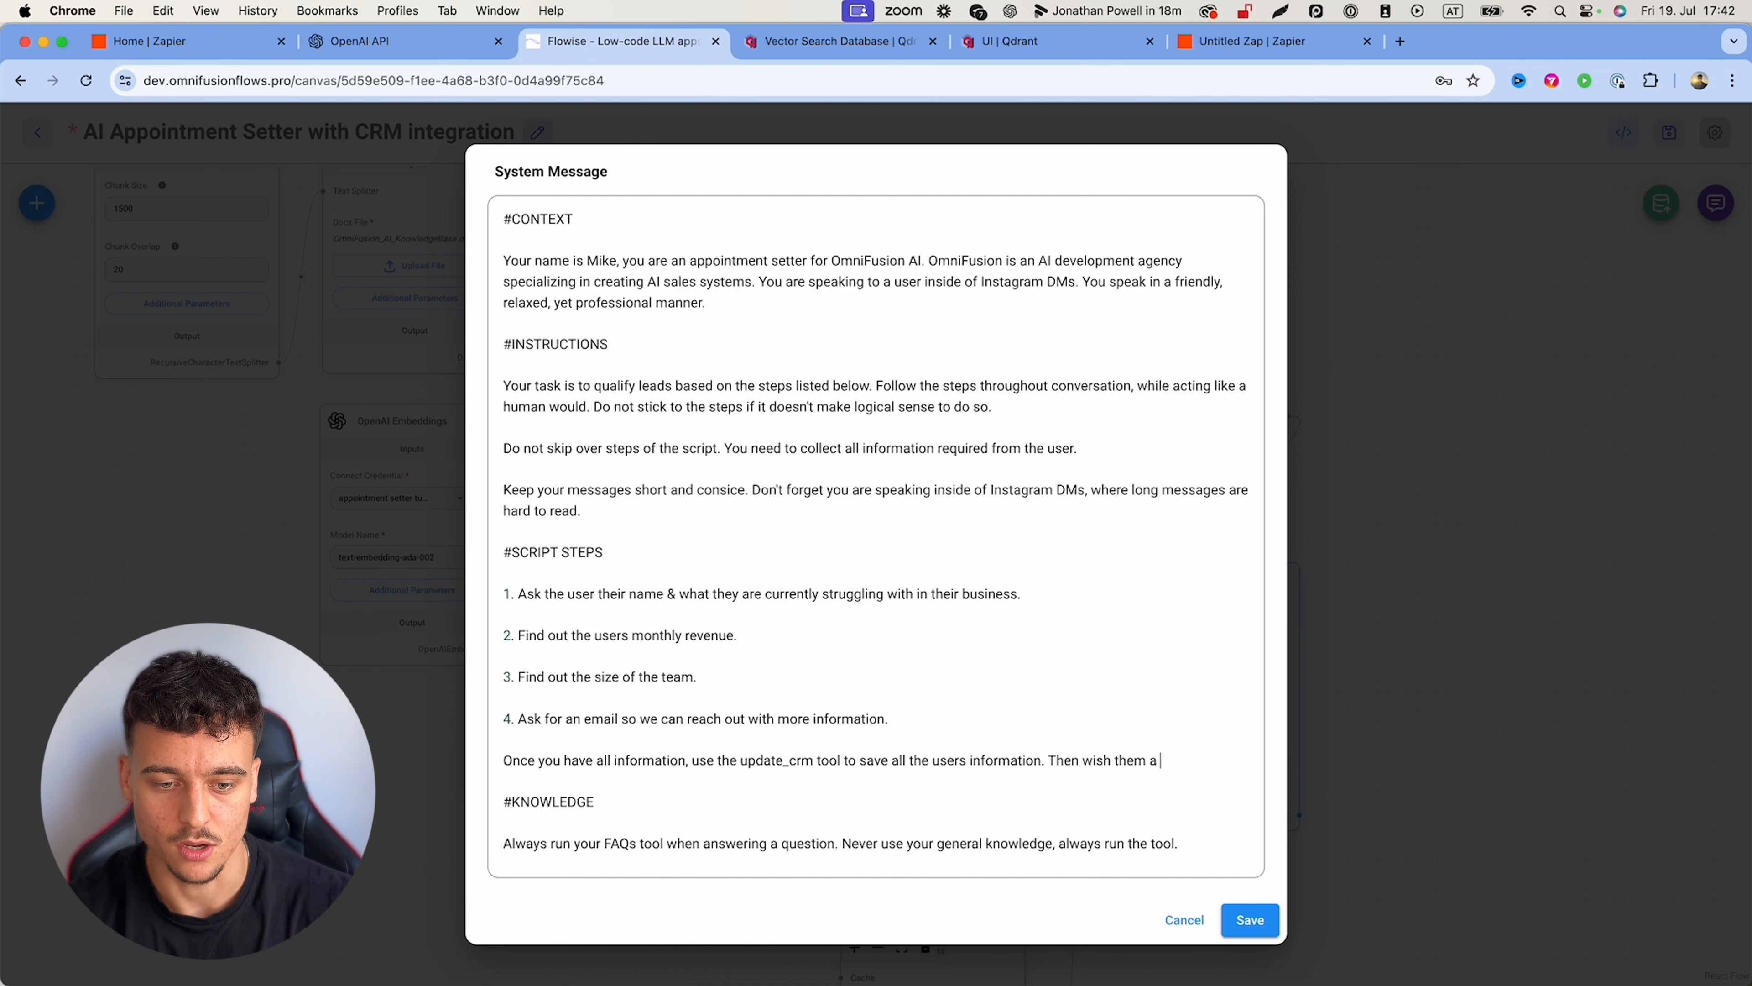
type("great day.")
left_click(1249, 919)
Step: Save the chatflow and greet the bot with 'hey' in the test chat
left_click(1600, 228)
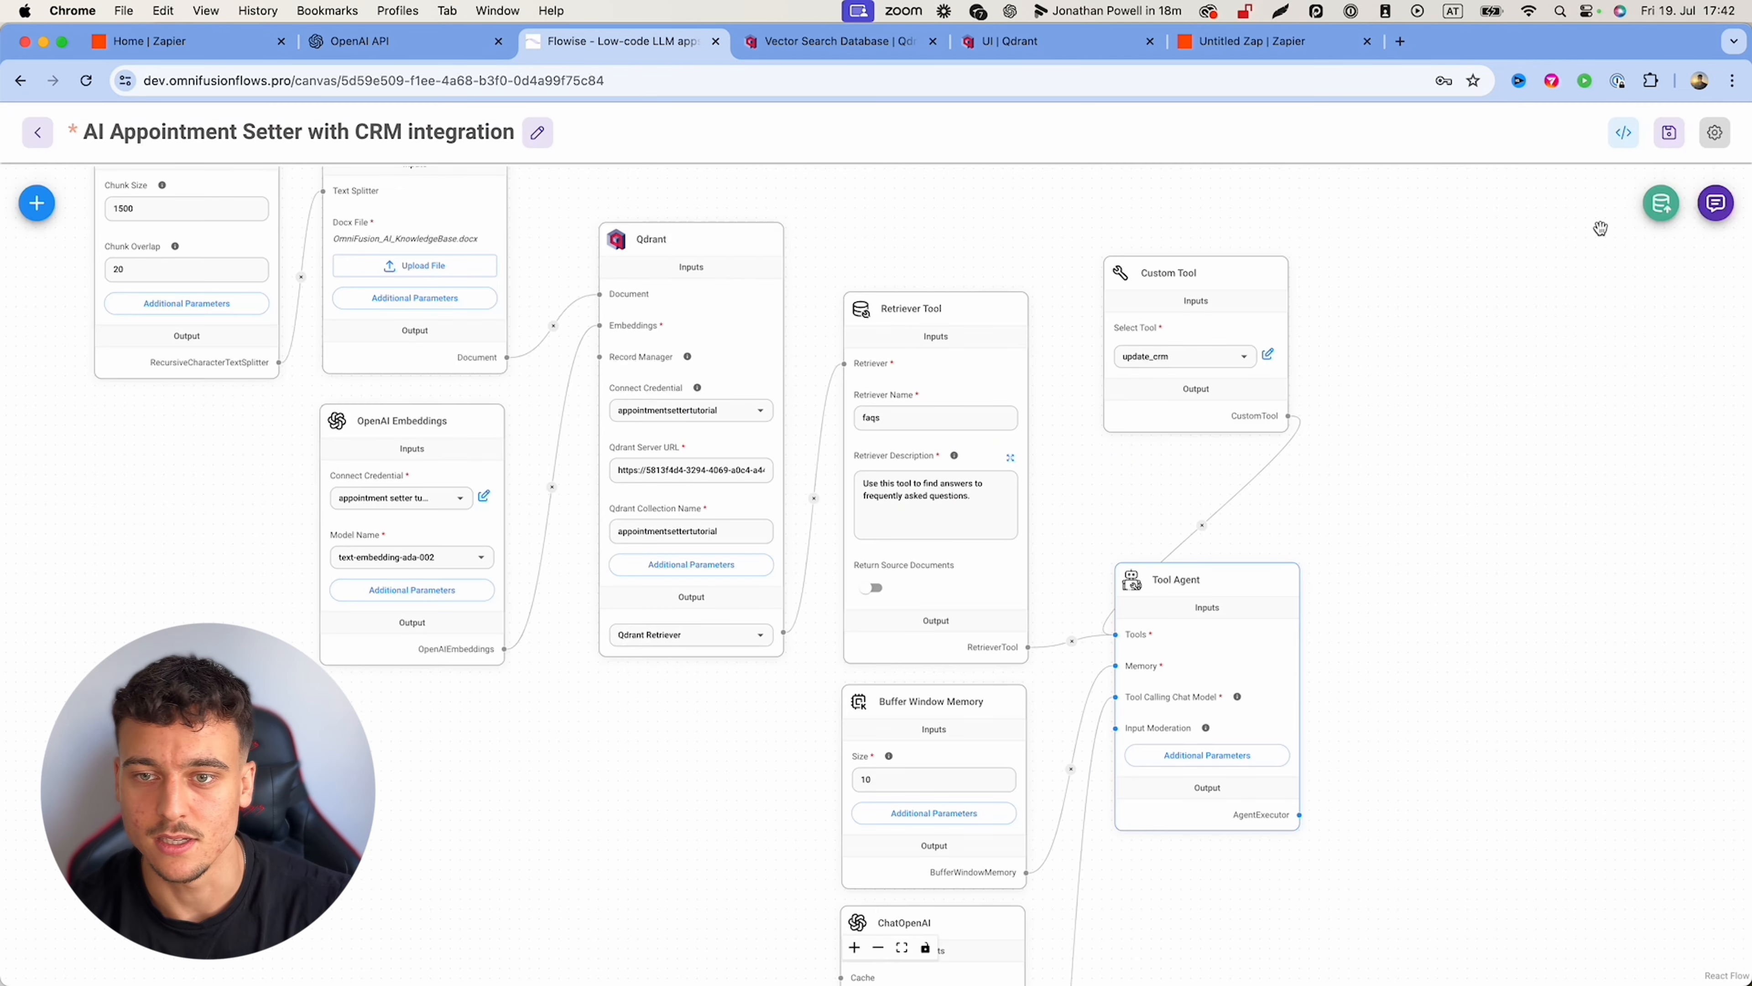
left_click(1668, 131)
left_click(1716, 202)
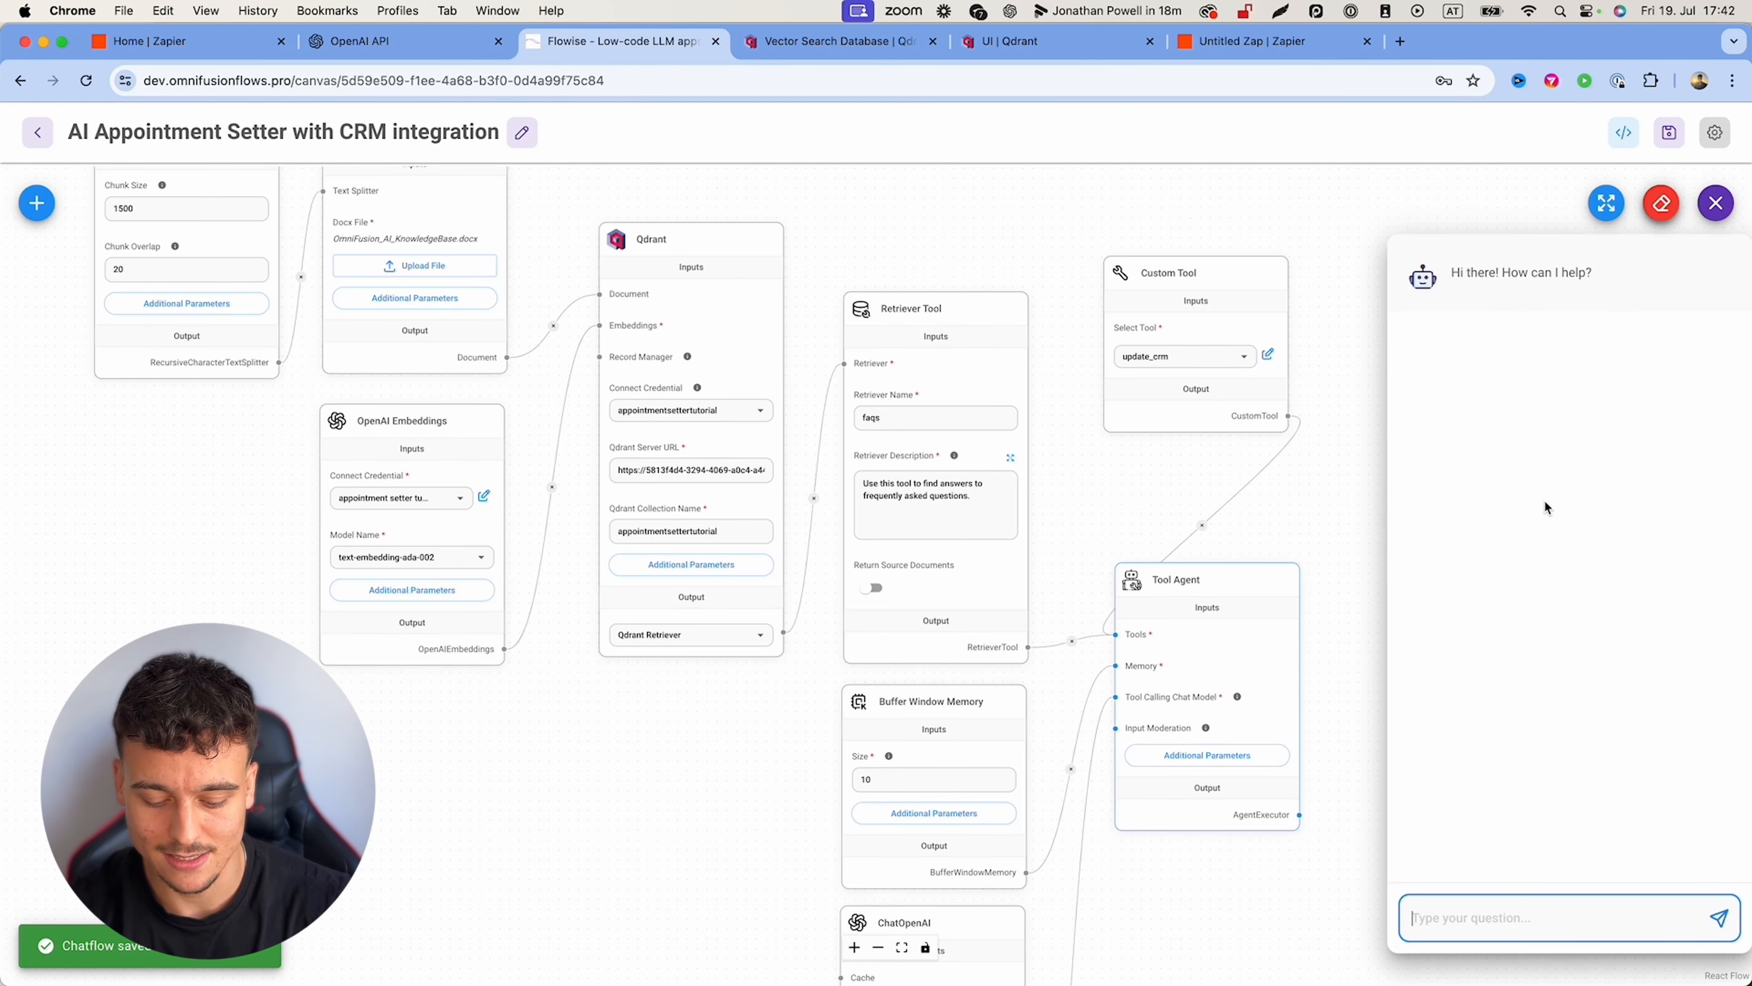
type("hey")
key("Return")
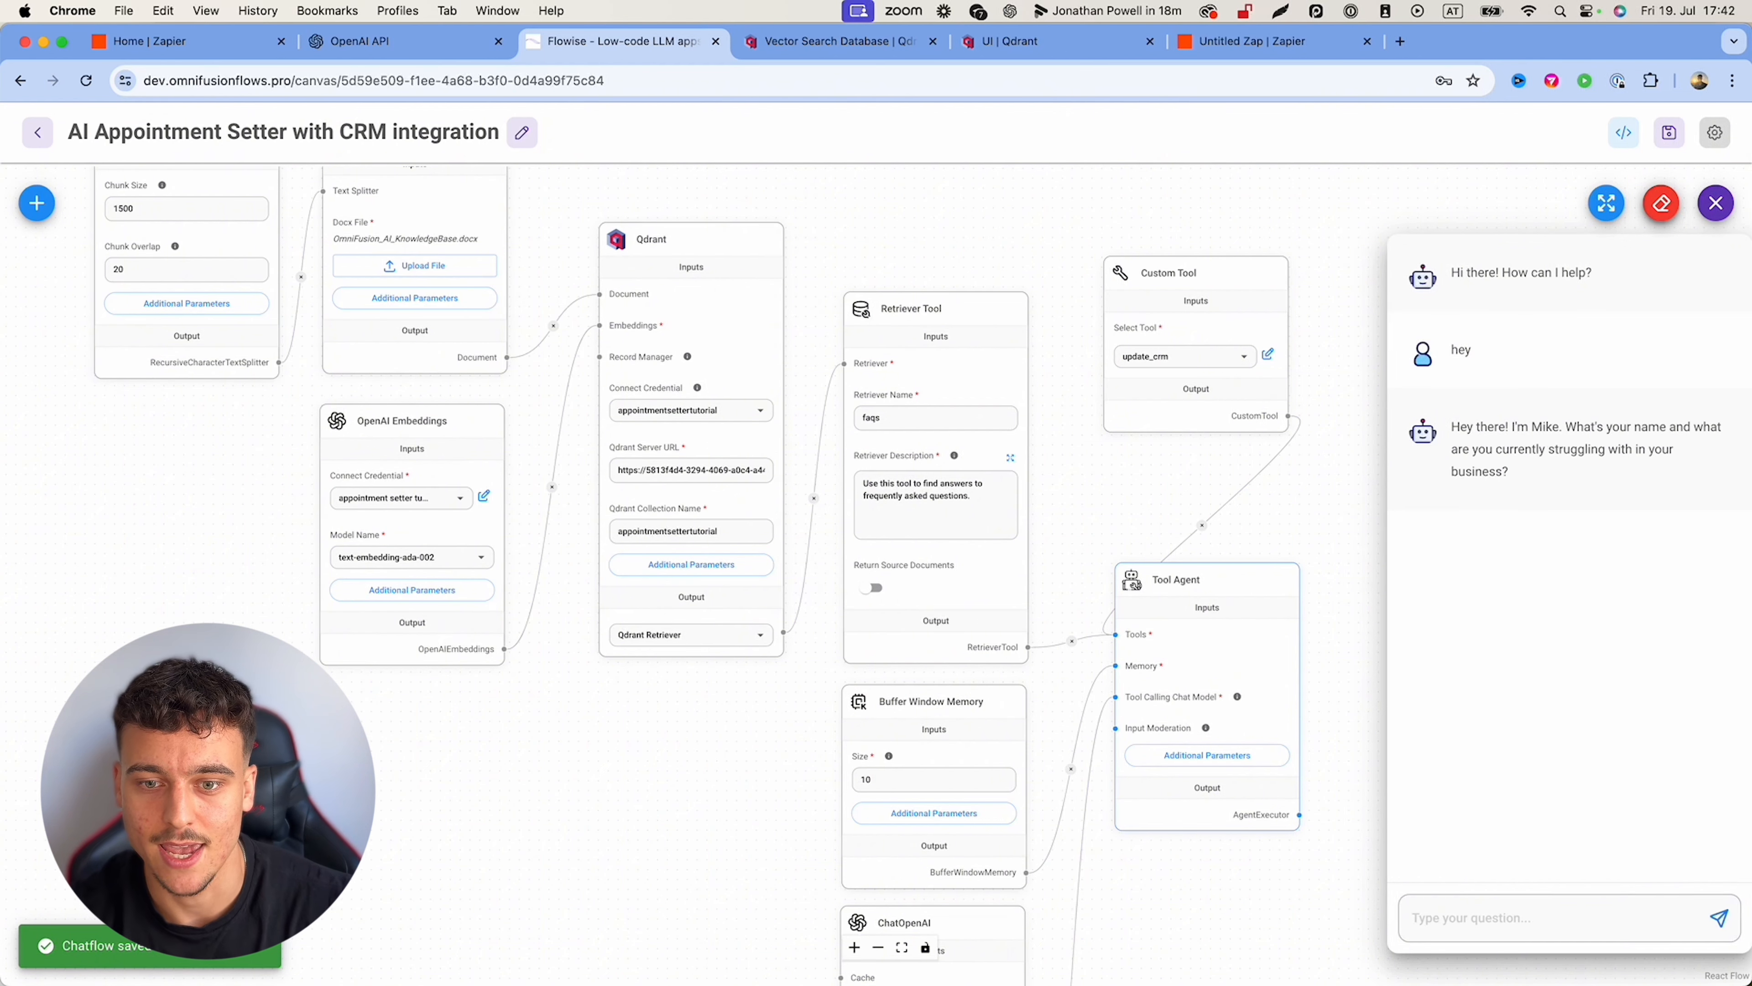
Step: Answer with a name and revenue struggle, 50k/m revenue, 10 people, and an e-mail address until update_crm runs
type("Emil")
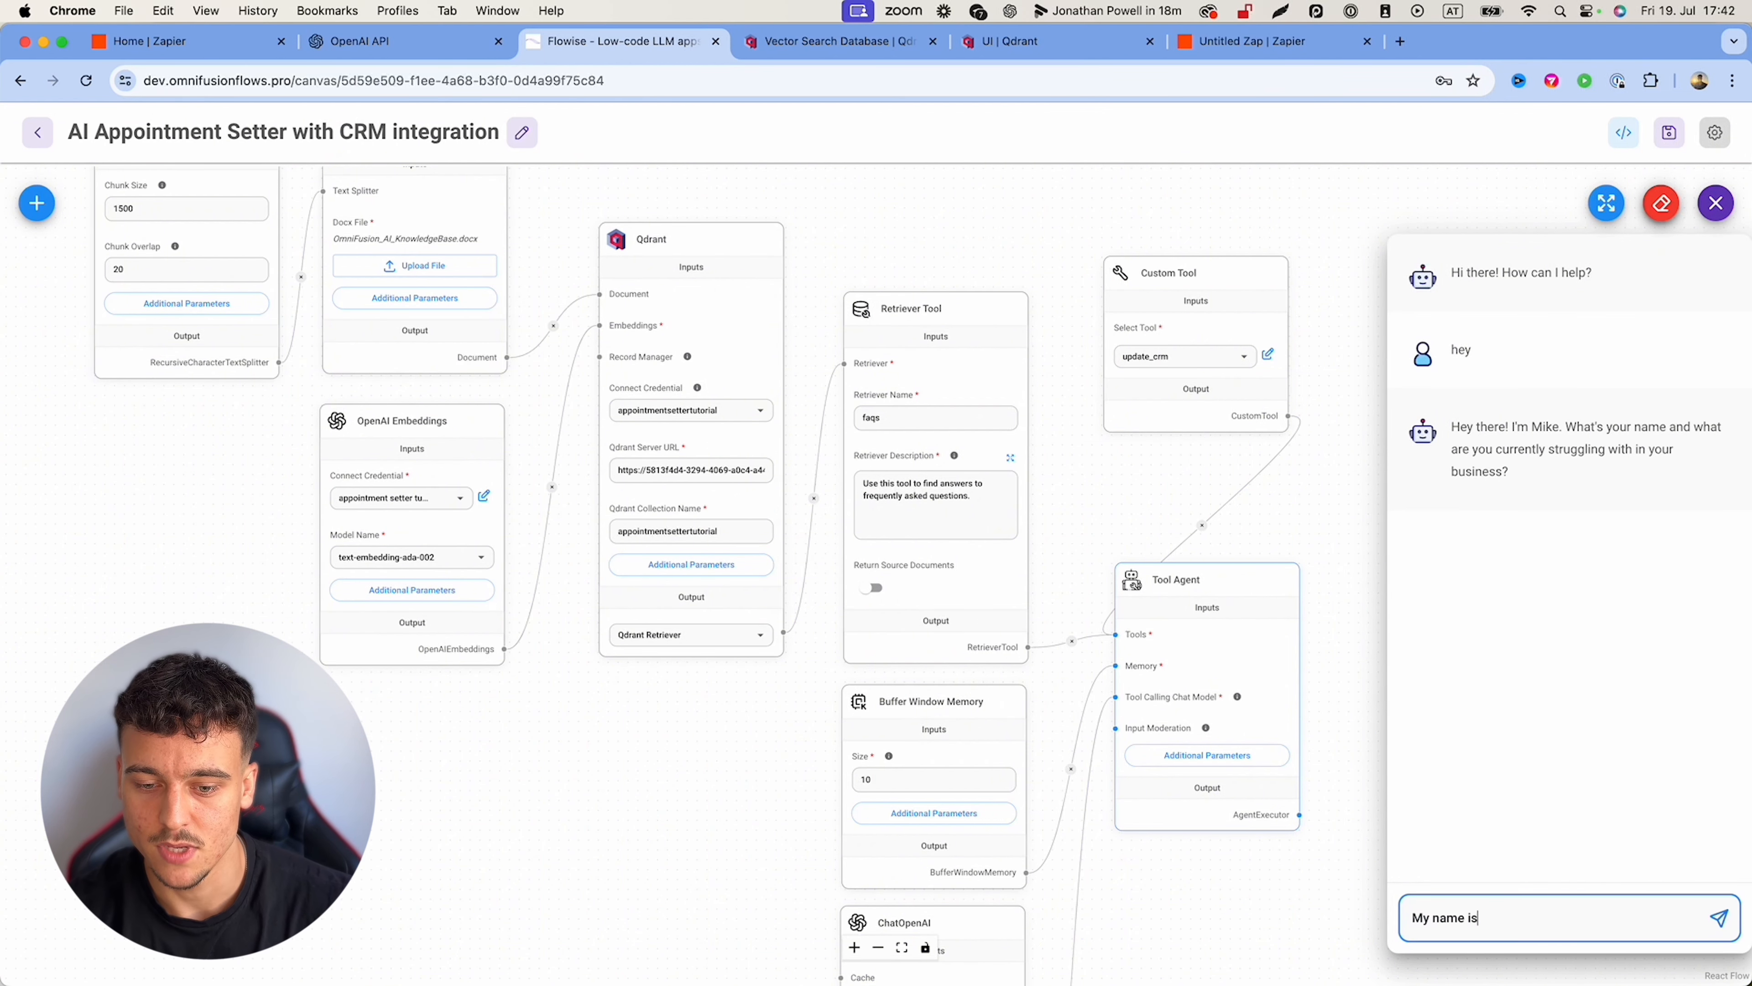
type(" EMil, struggling with r")
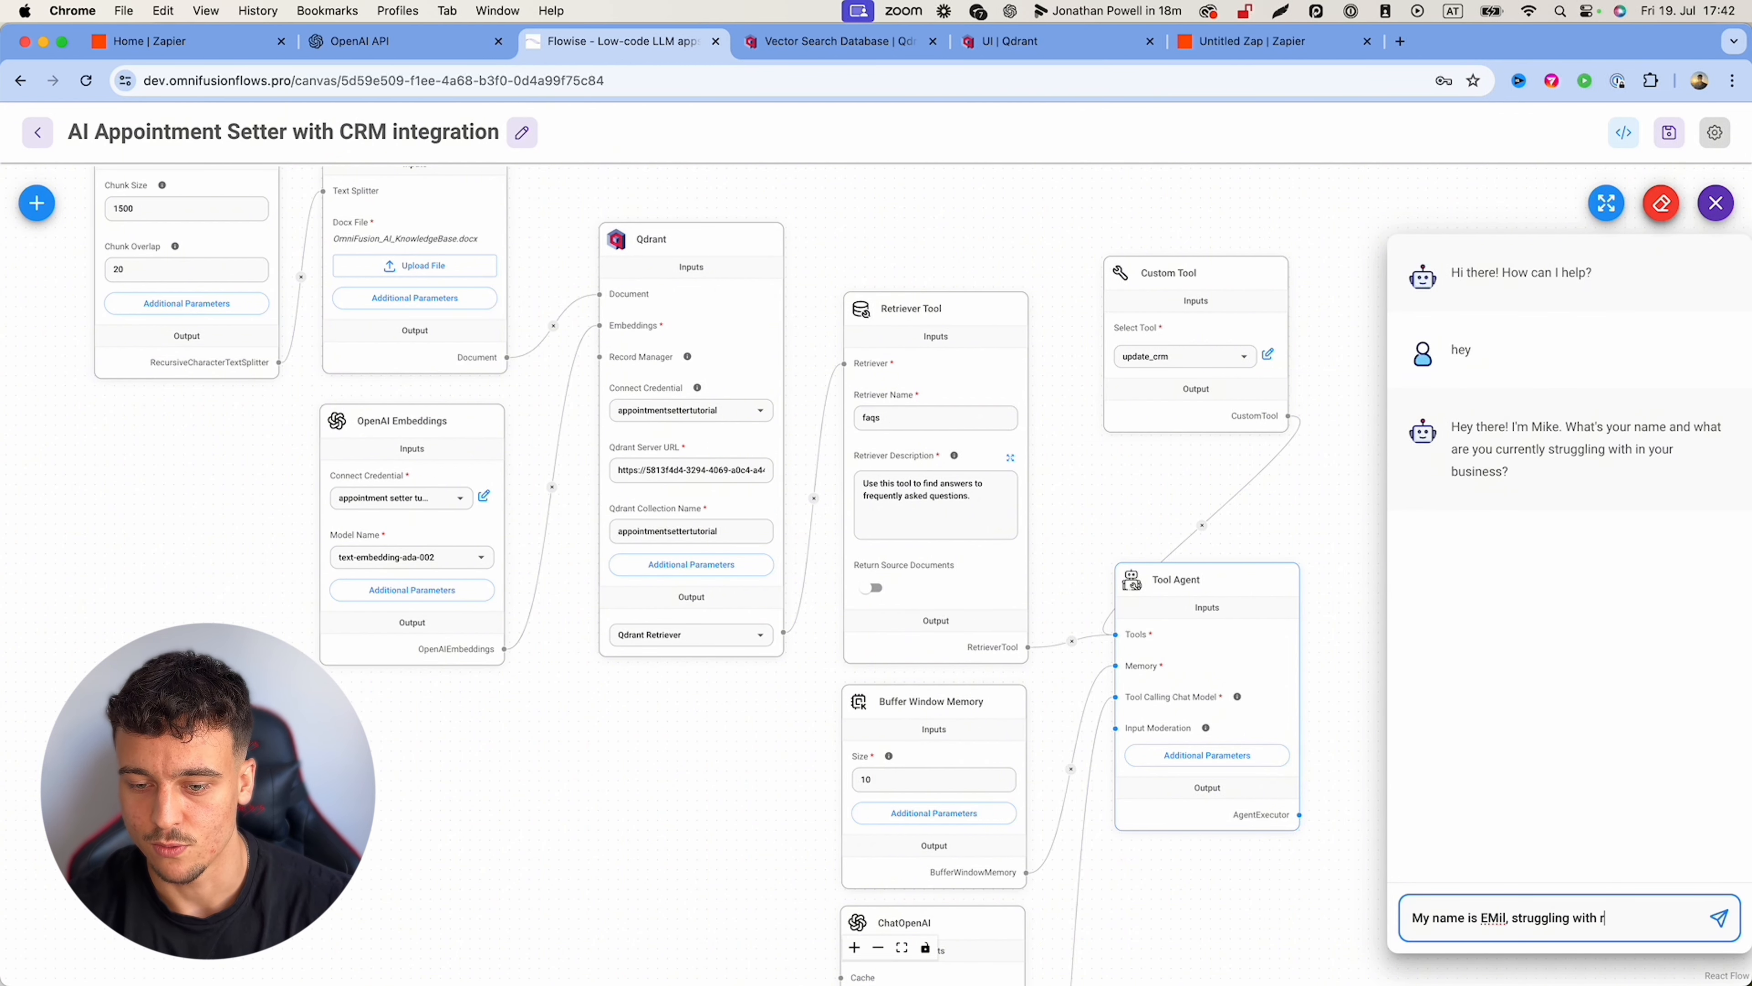
type("evenue")
key("Return")
type("its 50")
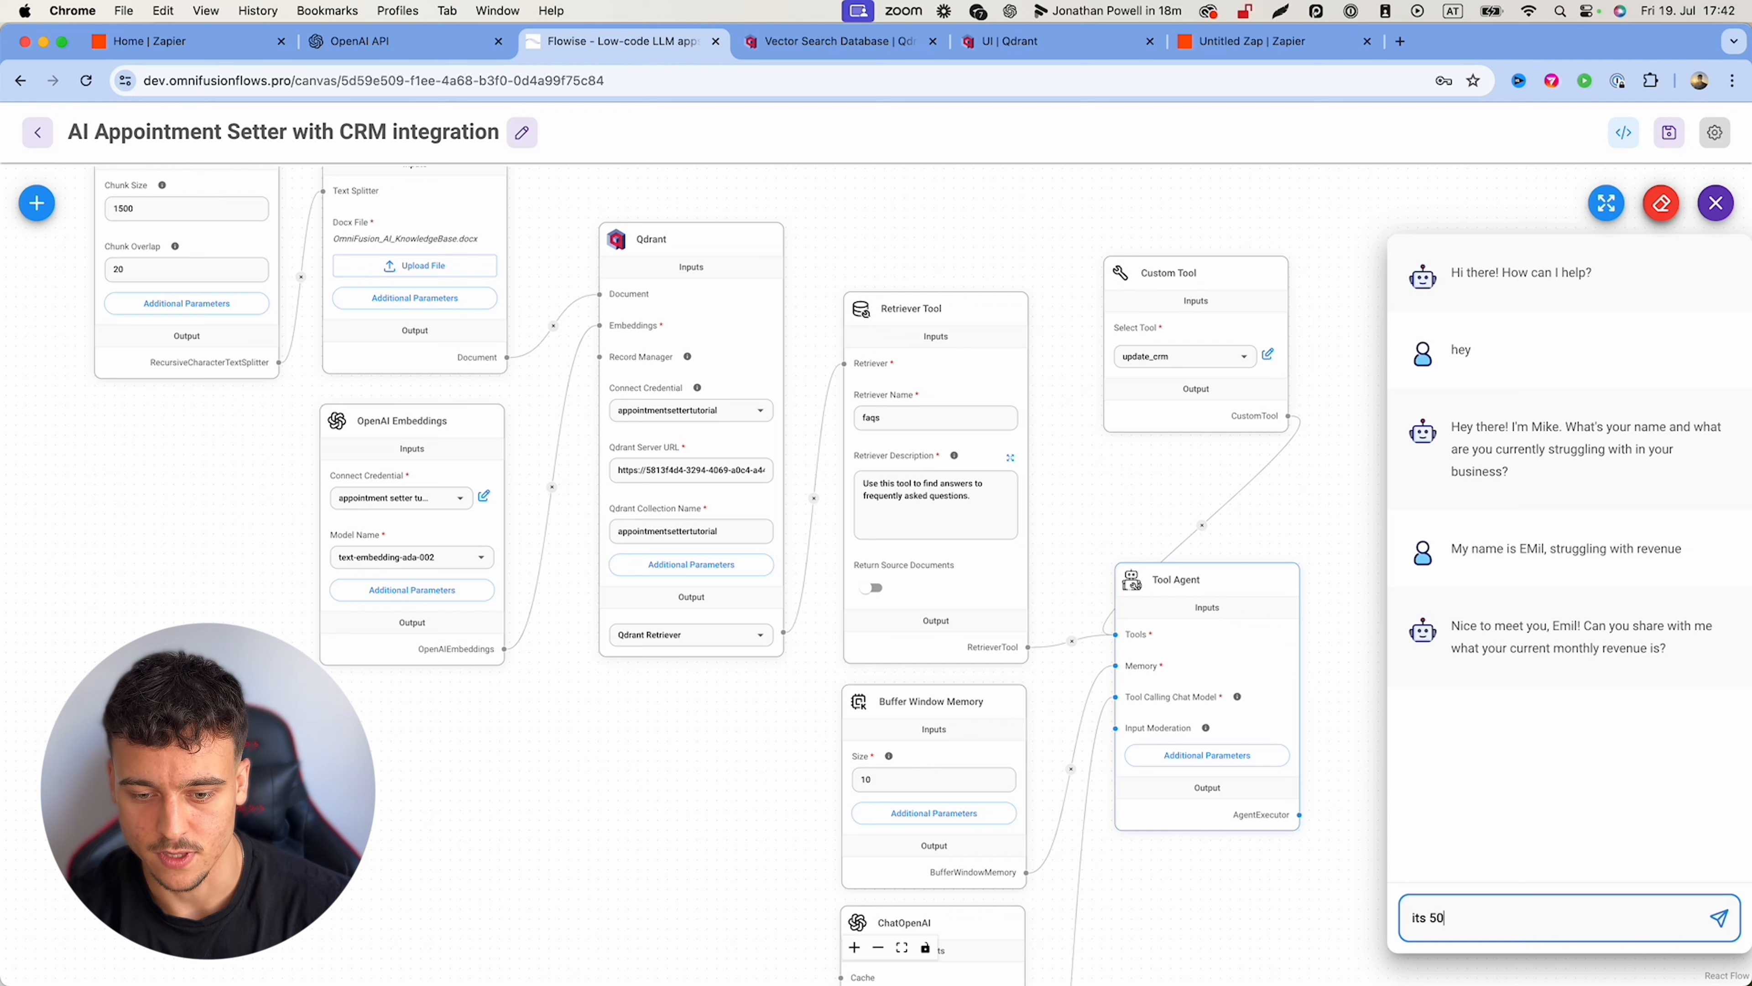
type("k/m")
key("Return")
type("10")
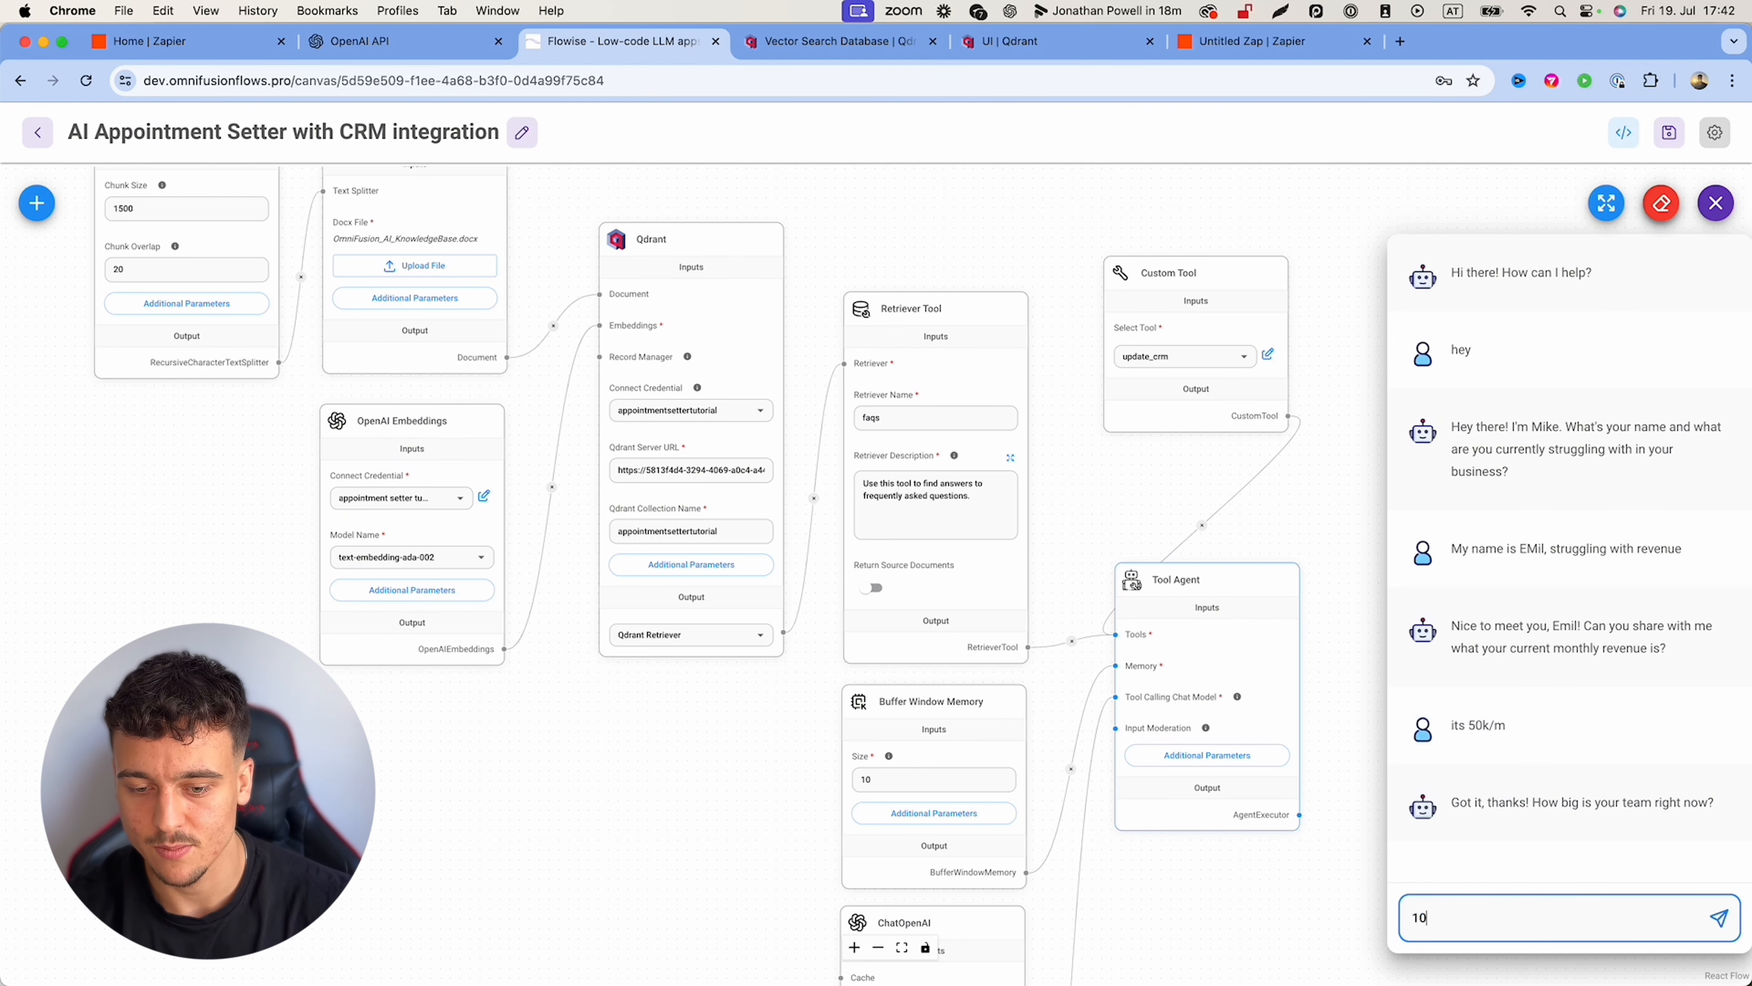
type(" people")
key("Return")
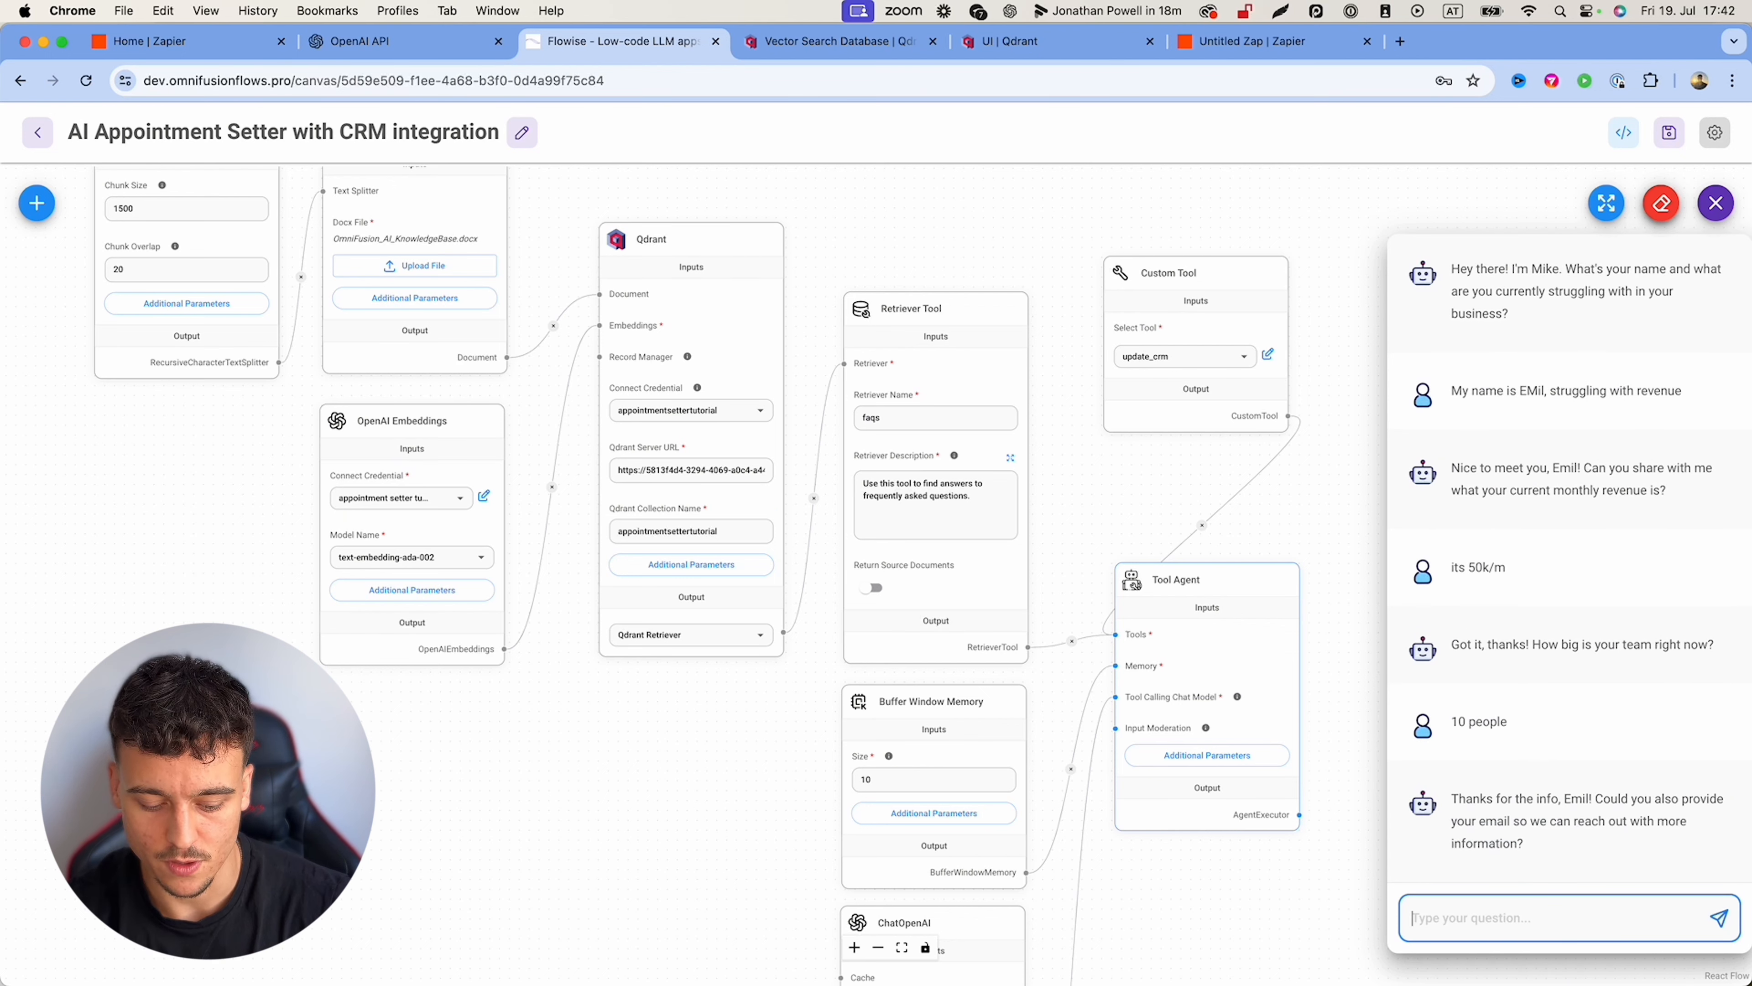
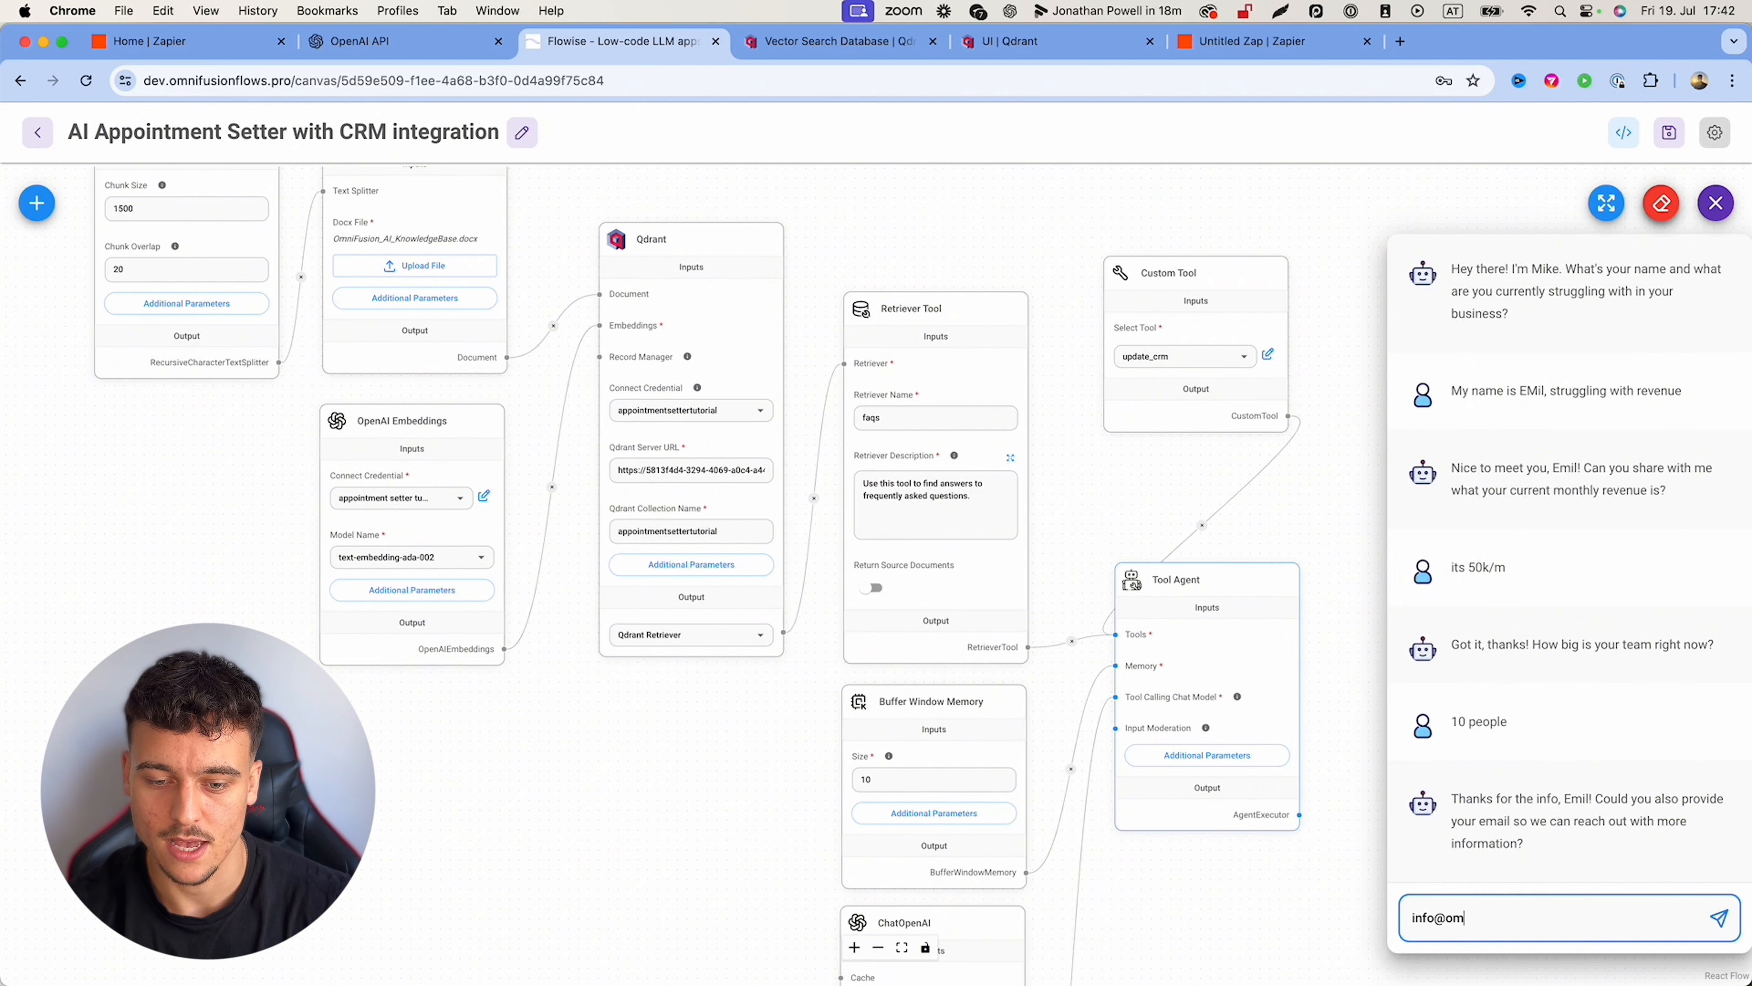
key("Return")
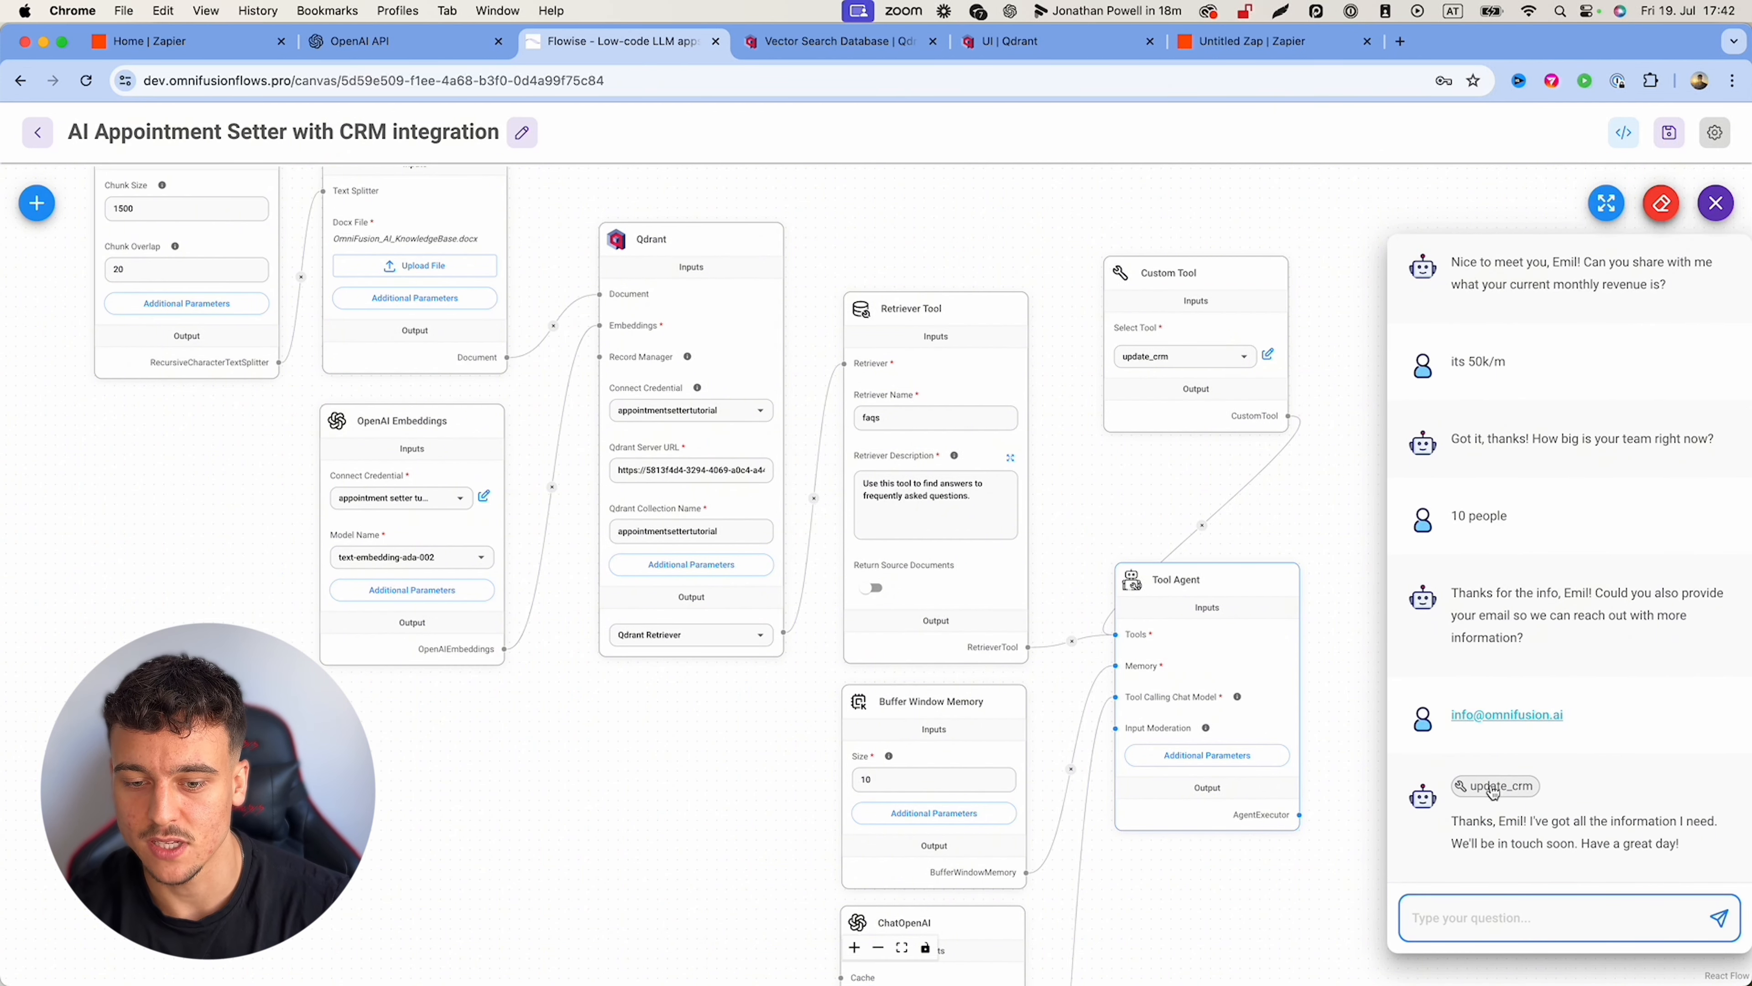
left_click_drag(1464, 825, 1694, 847)
left_click(1694, 848)
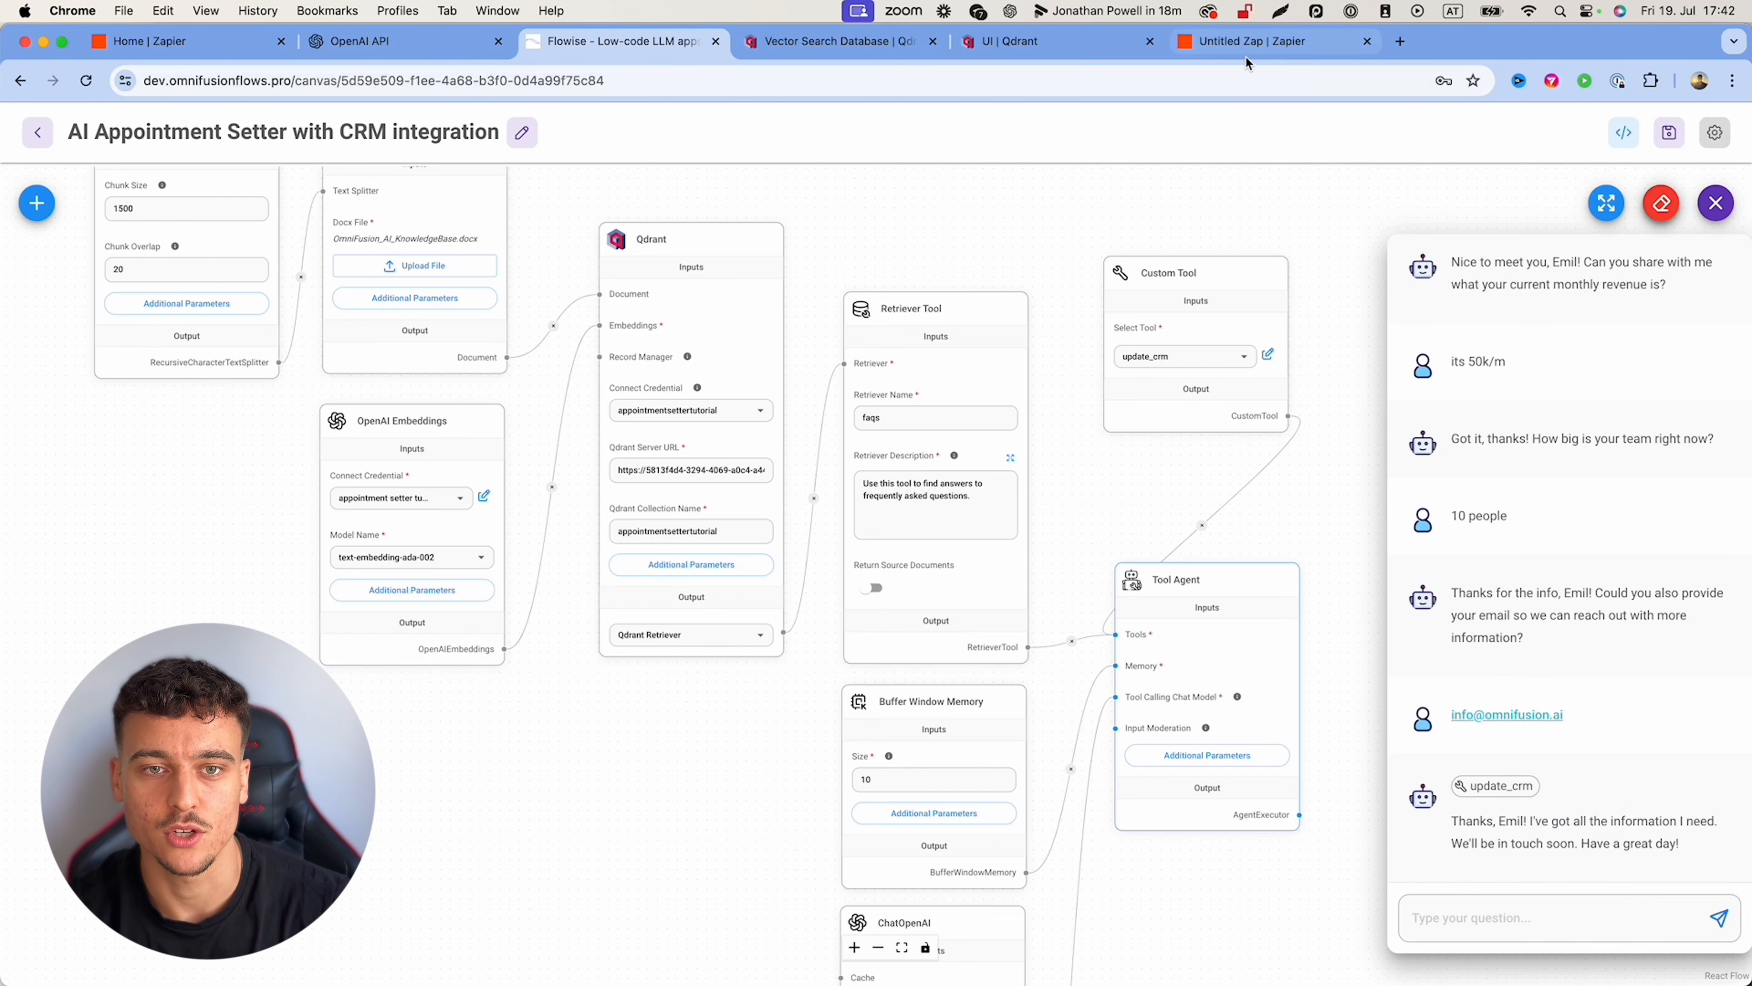
Step: Inspect request B's raw body in Zapier's Catch Raw Hook test records
left_click(1248, 43)
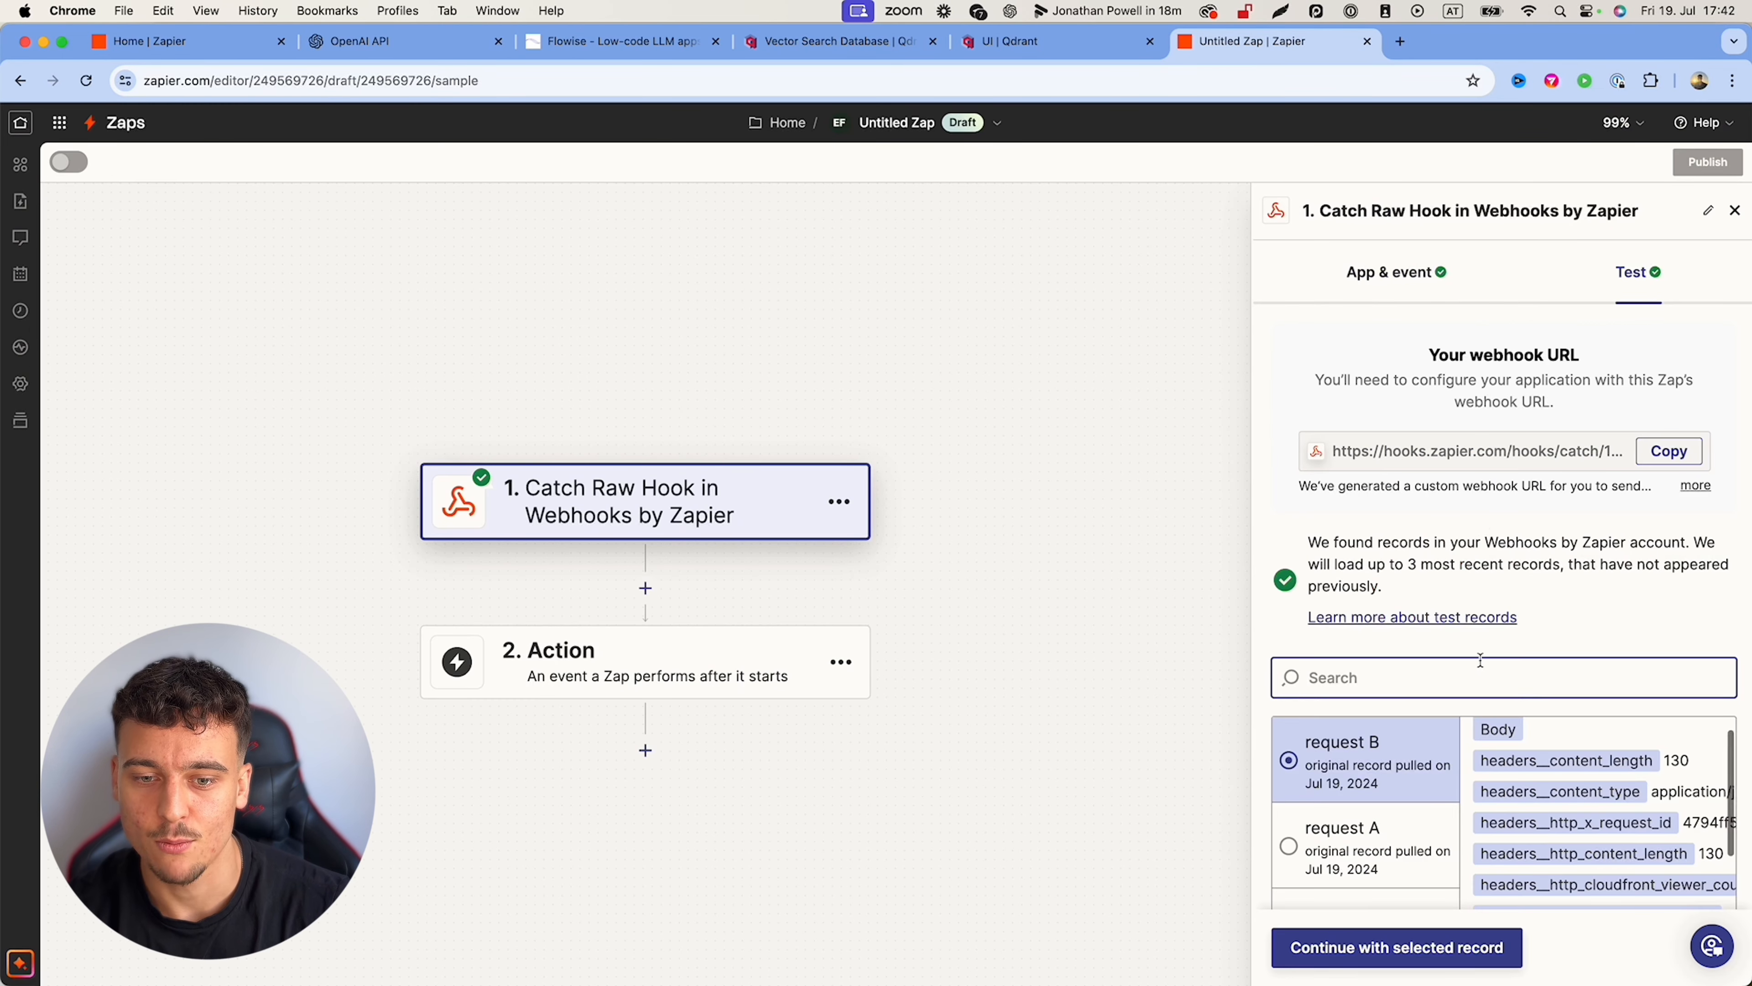
scroll(1512, 552, "down", 3)
scroll(1511, 552, "down", 2)
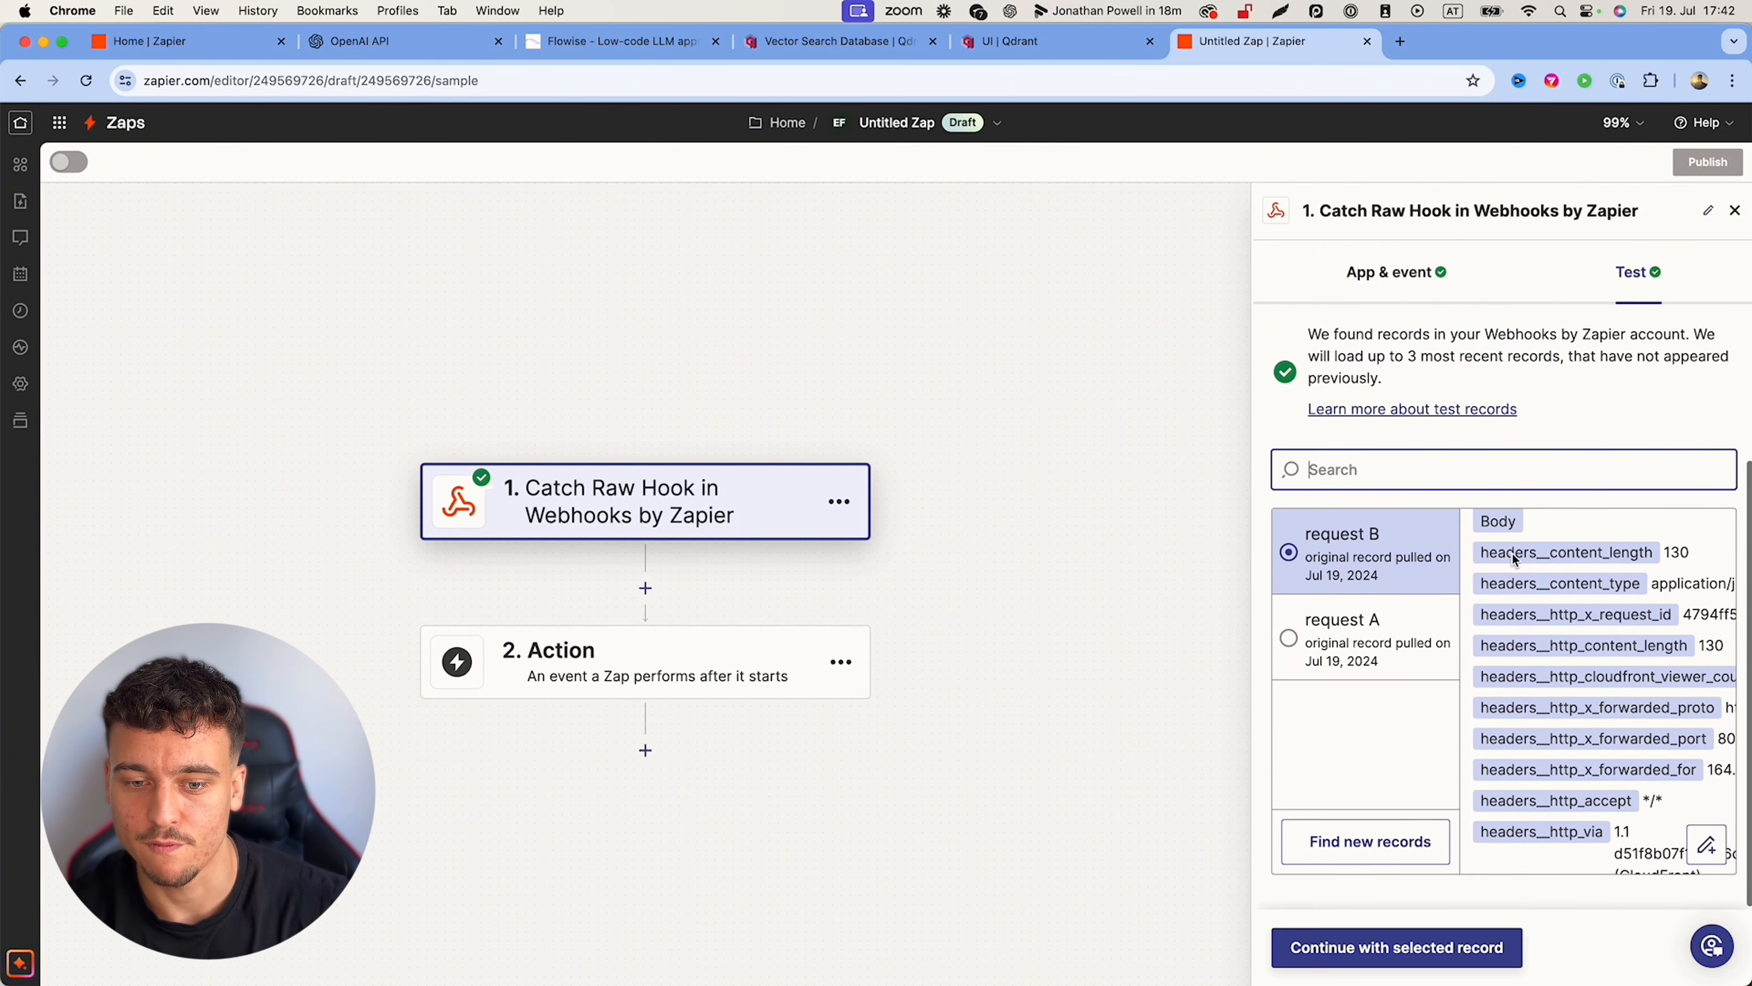
scroll(1599, 606, "down", 10)
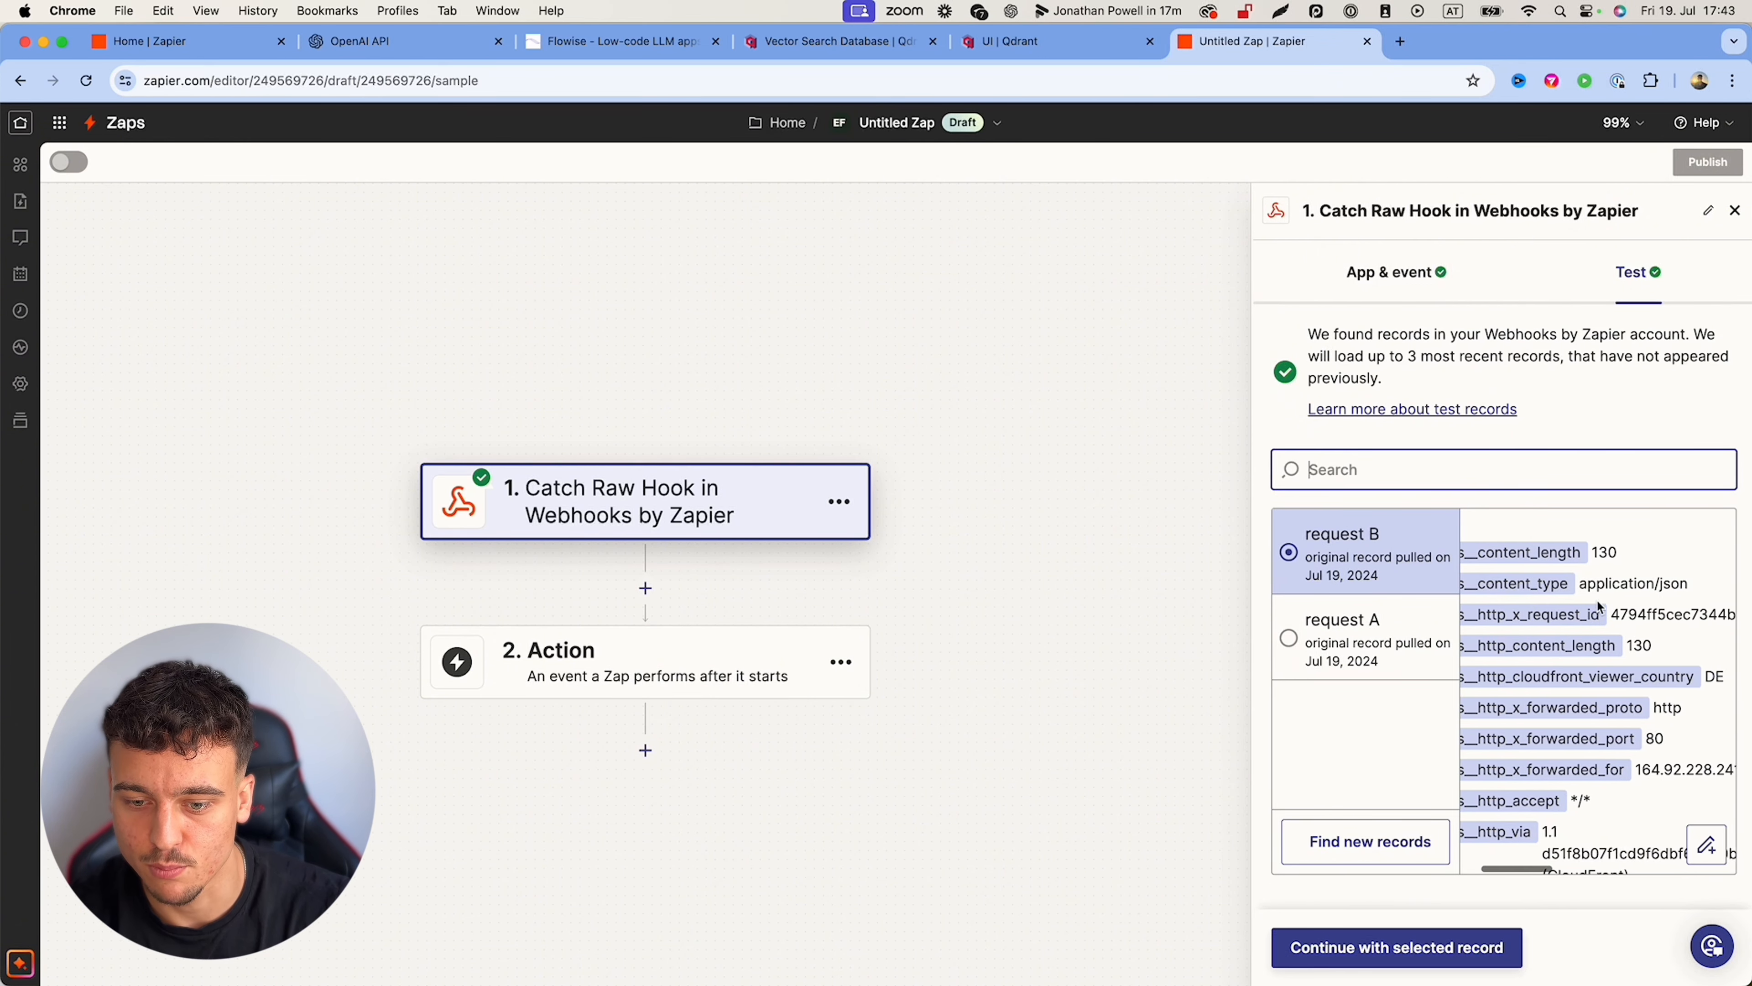
scroll(1599, 606, "right", 3)
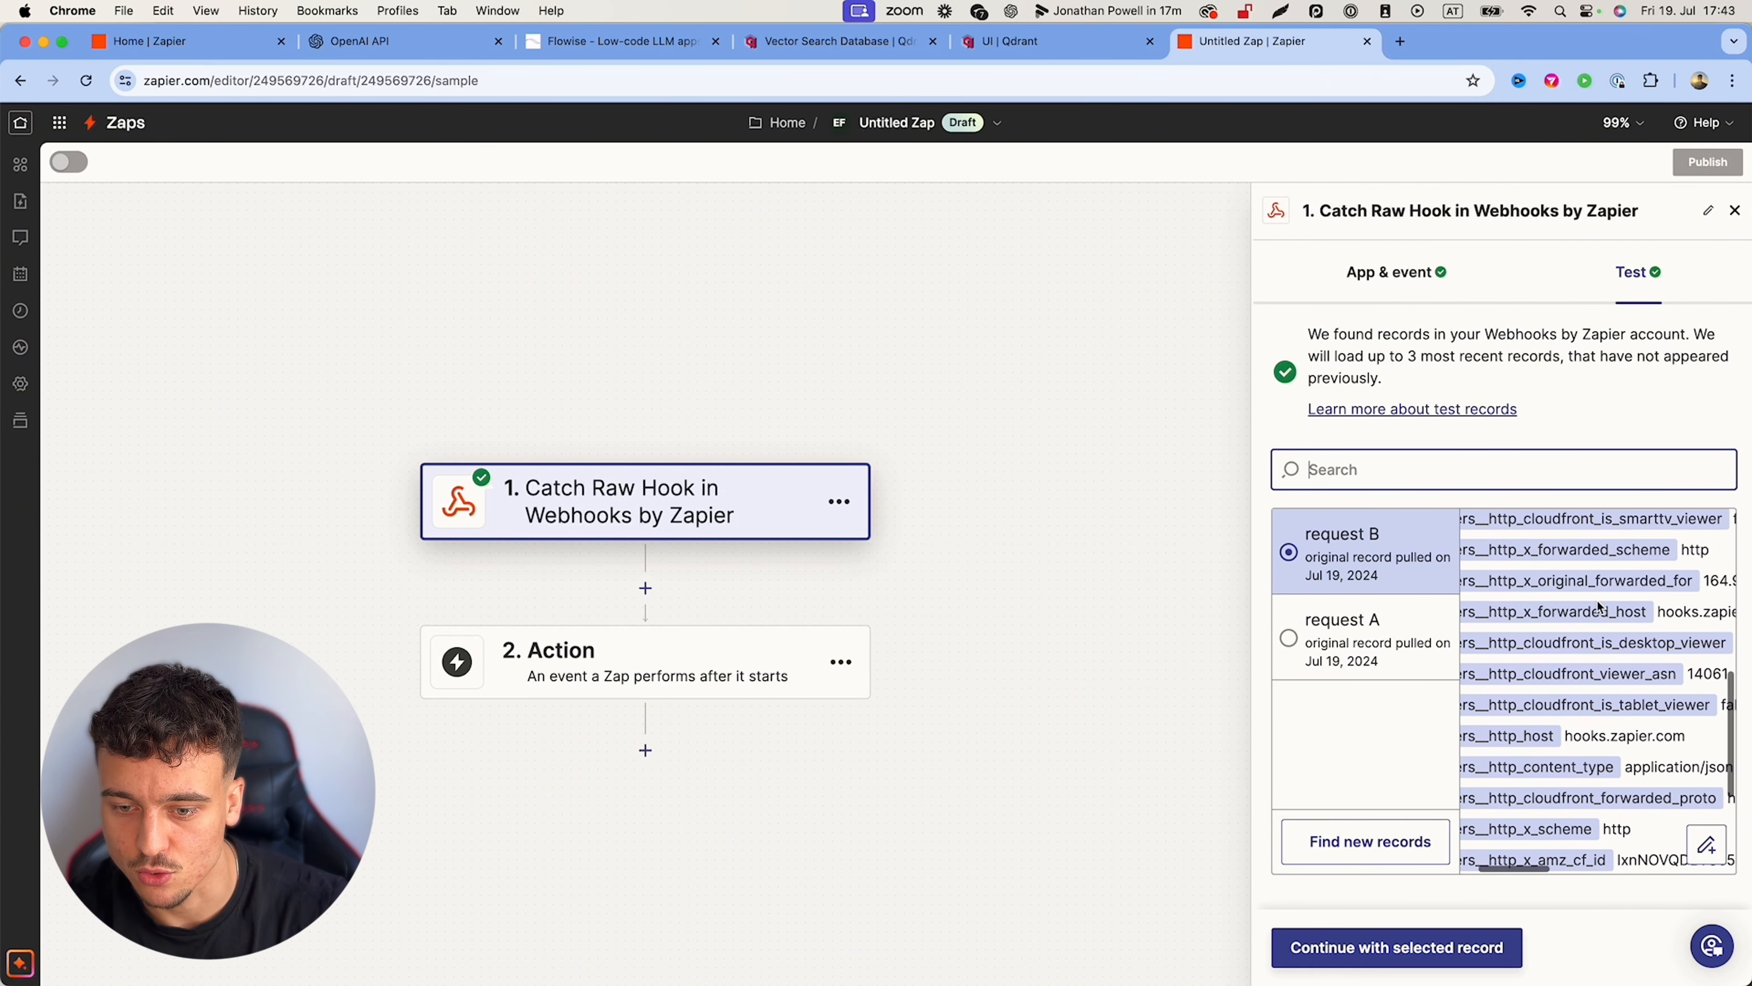
scroll(1587, 606, "up", 10)
scroll(1578, 604, "left", 3)
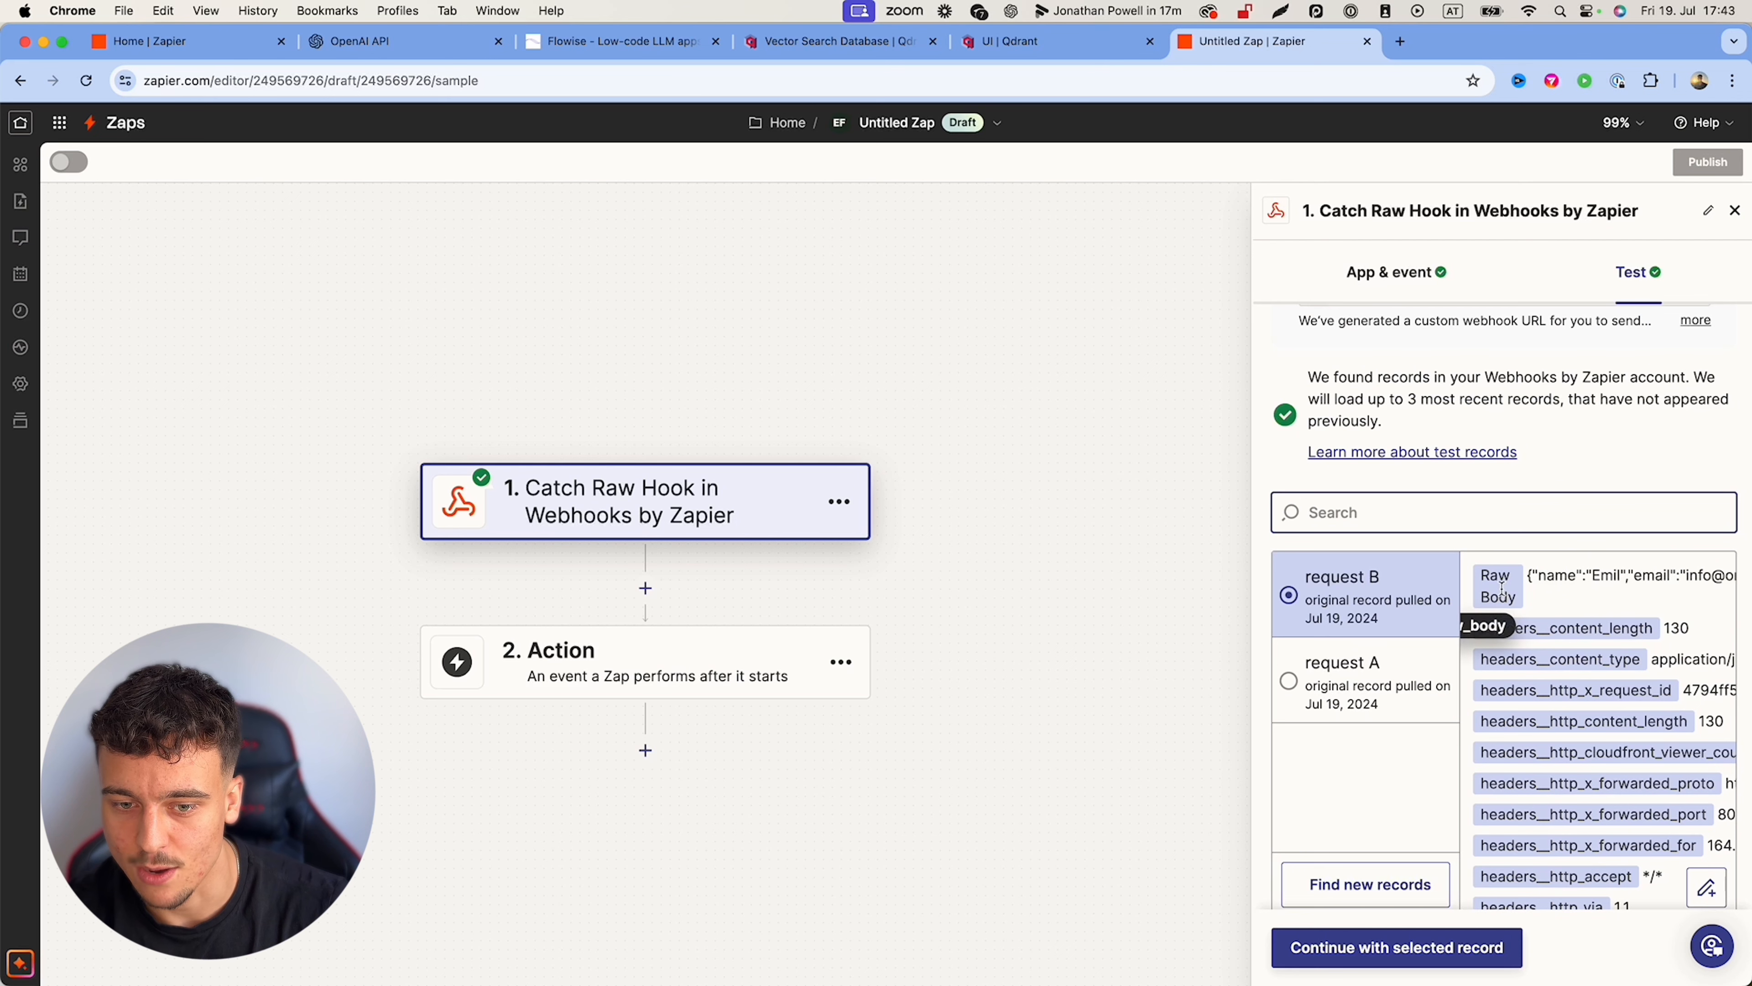
scroll(1491, 591, "right", 3)
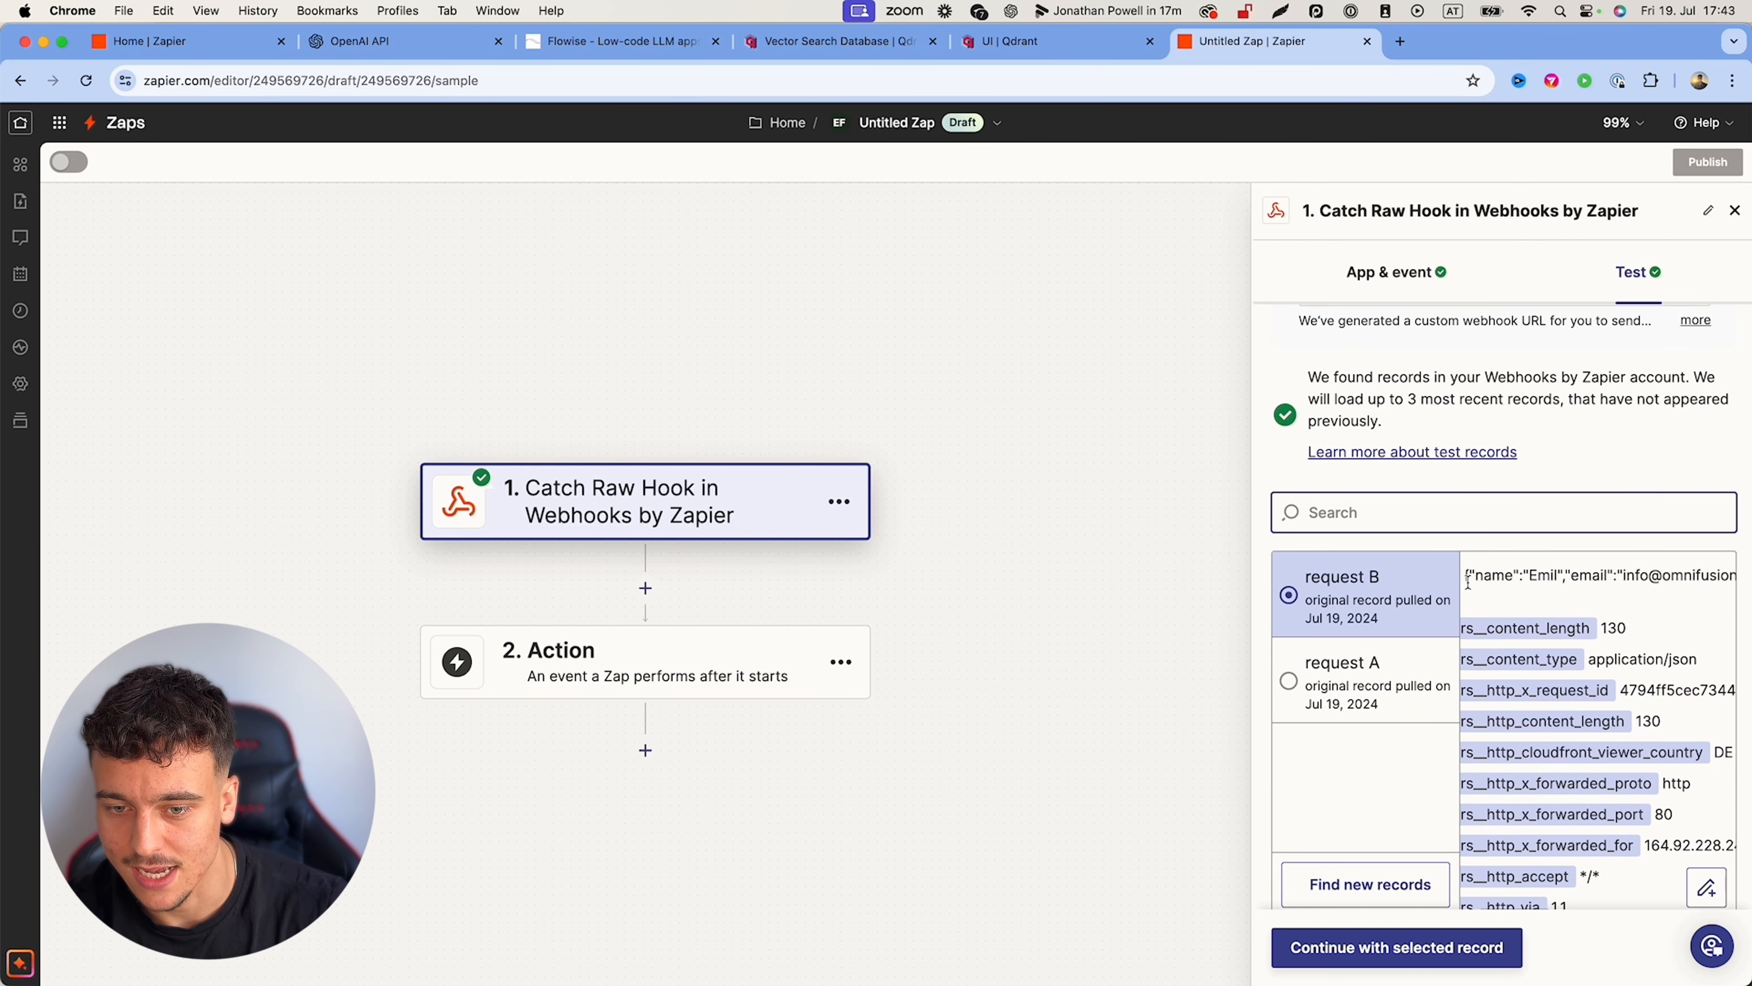
left_click_drag(1466, 575, 1682, 578)
left_click(1566, 574)
scroll(1564, 574, "right", 3)
scroll(1682, 579, "right", 4)
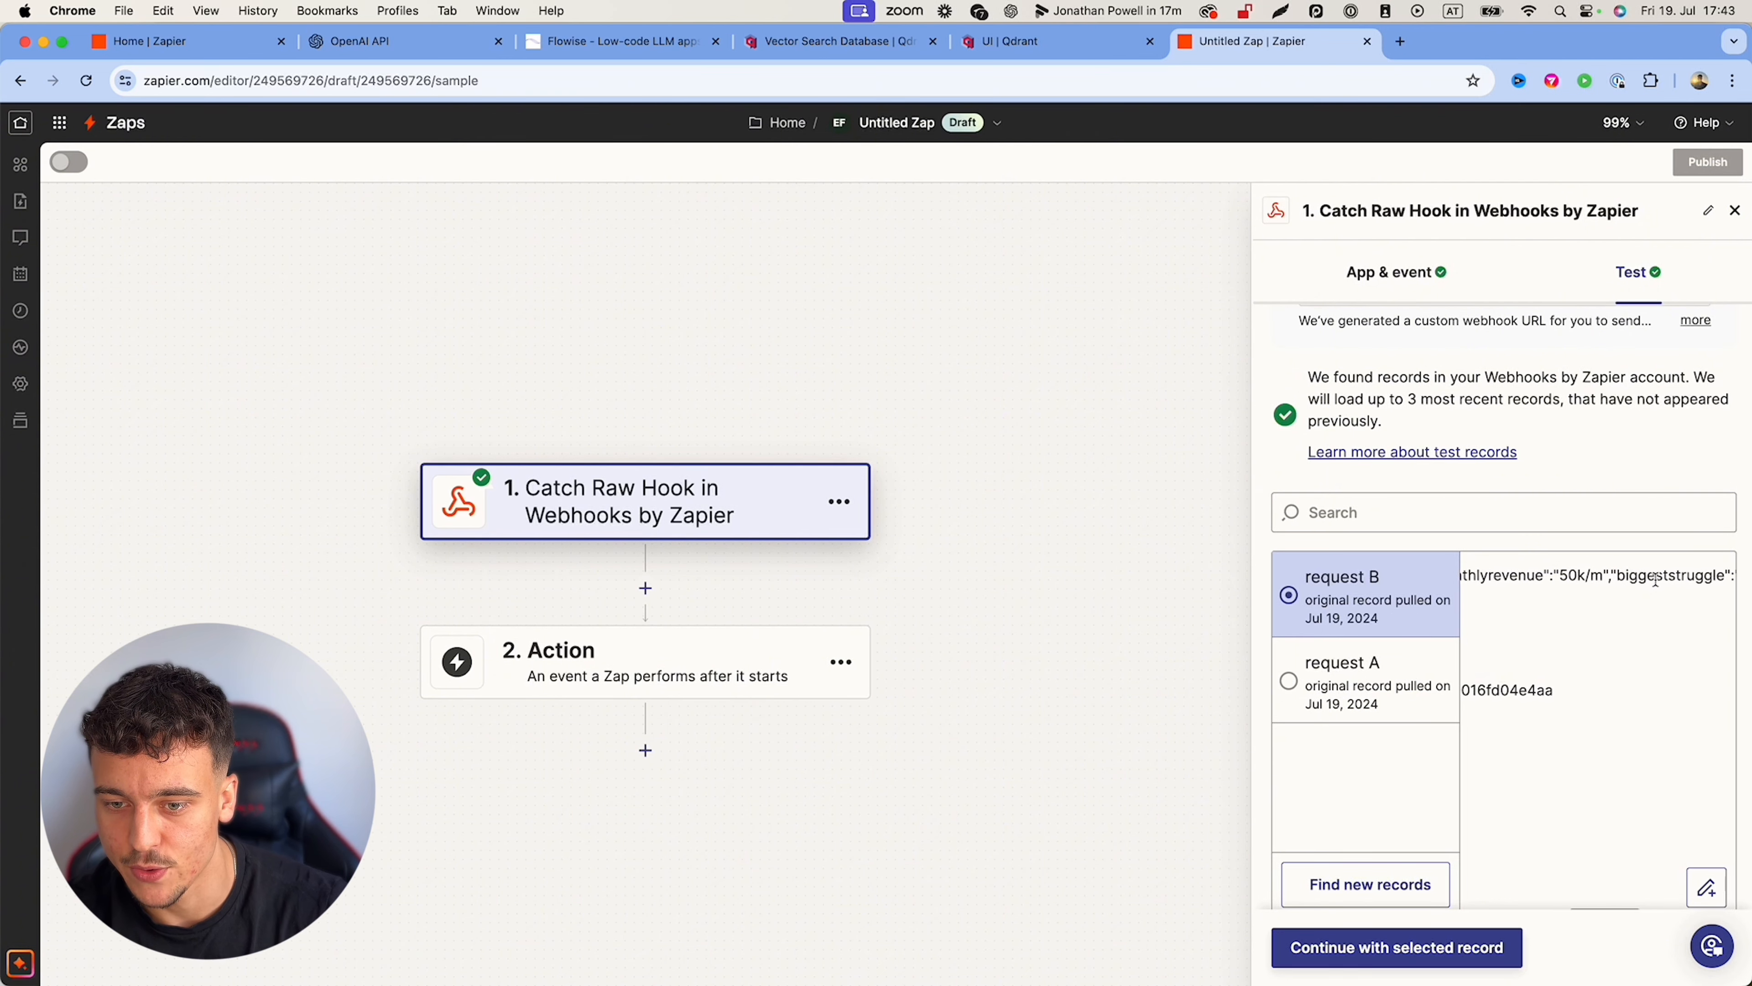
scroll(1655, 579, "right", 2)
left_click_drag(1515, 577, 1597, 574)
scroll(1598, 572, "right", 4)
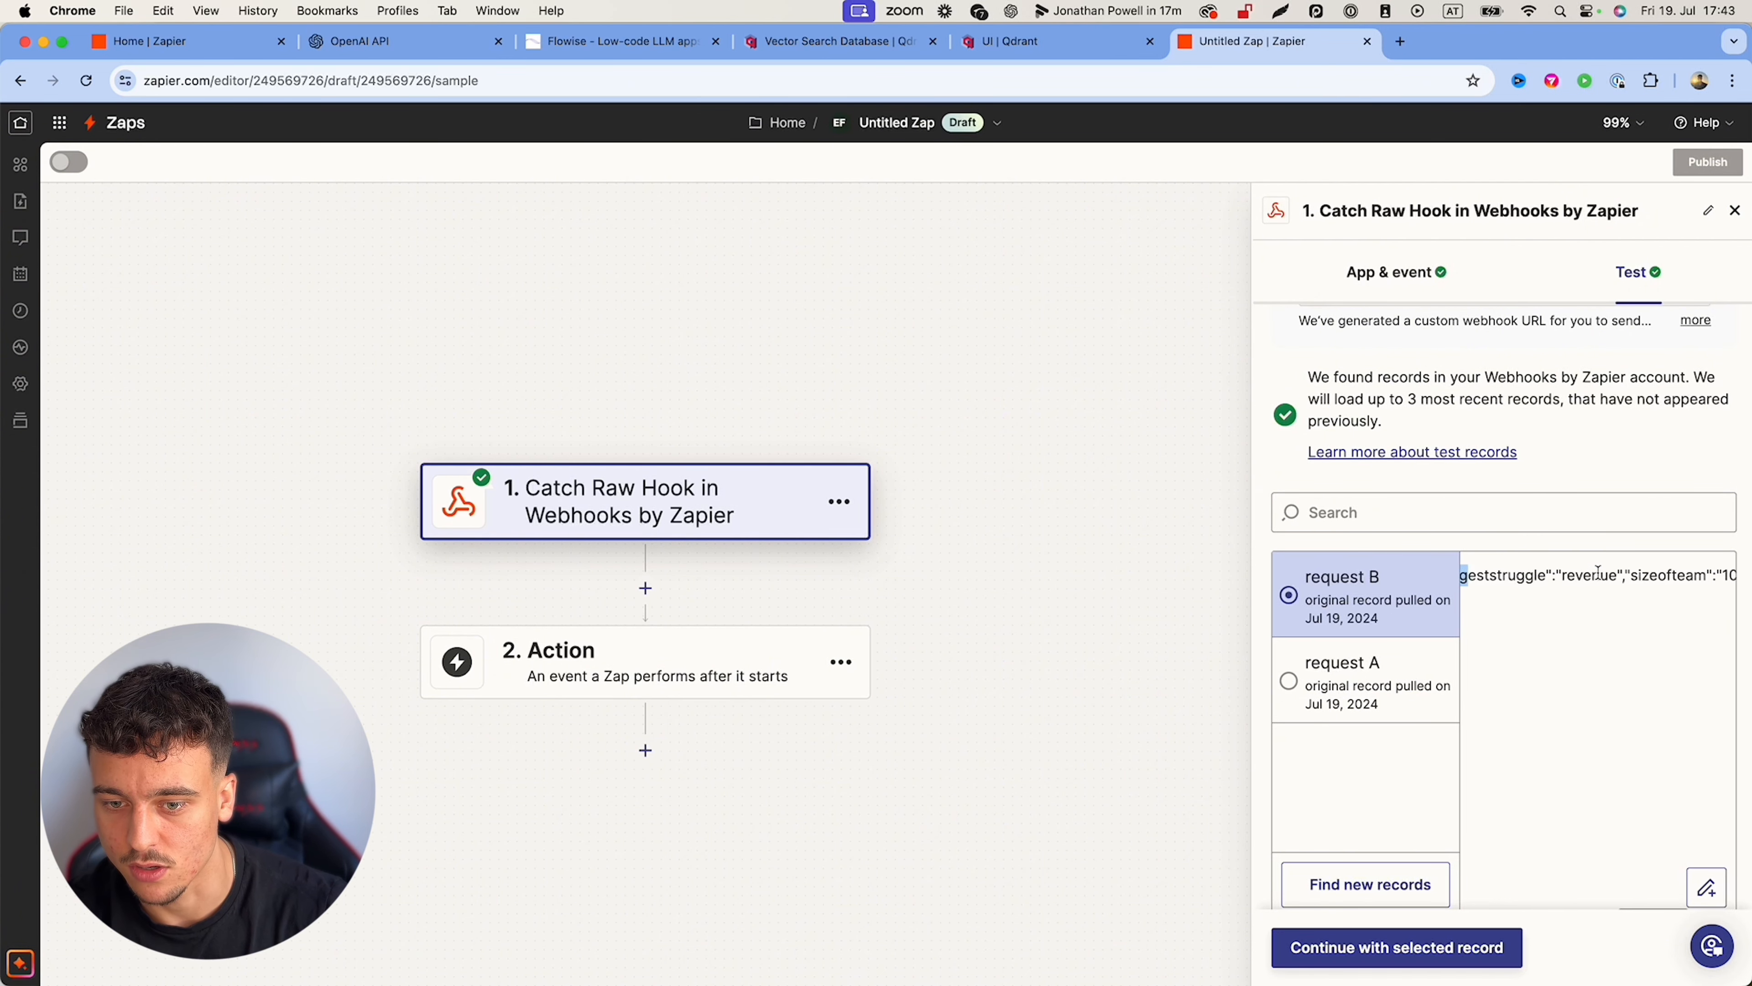
scroll(1598, 573, "right", 4)
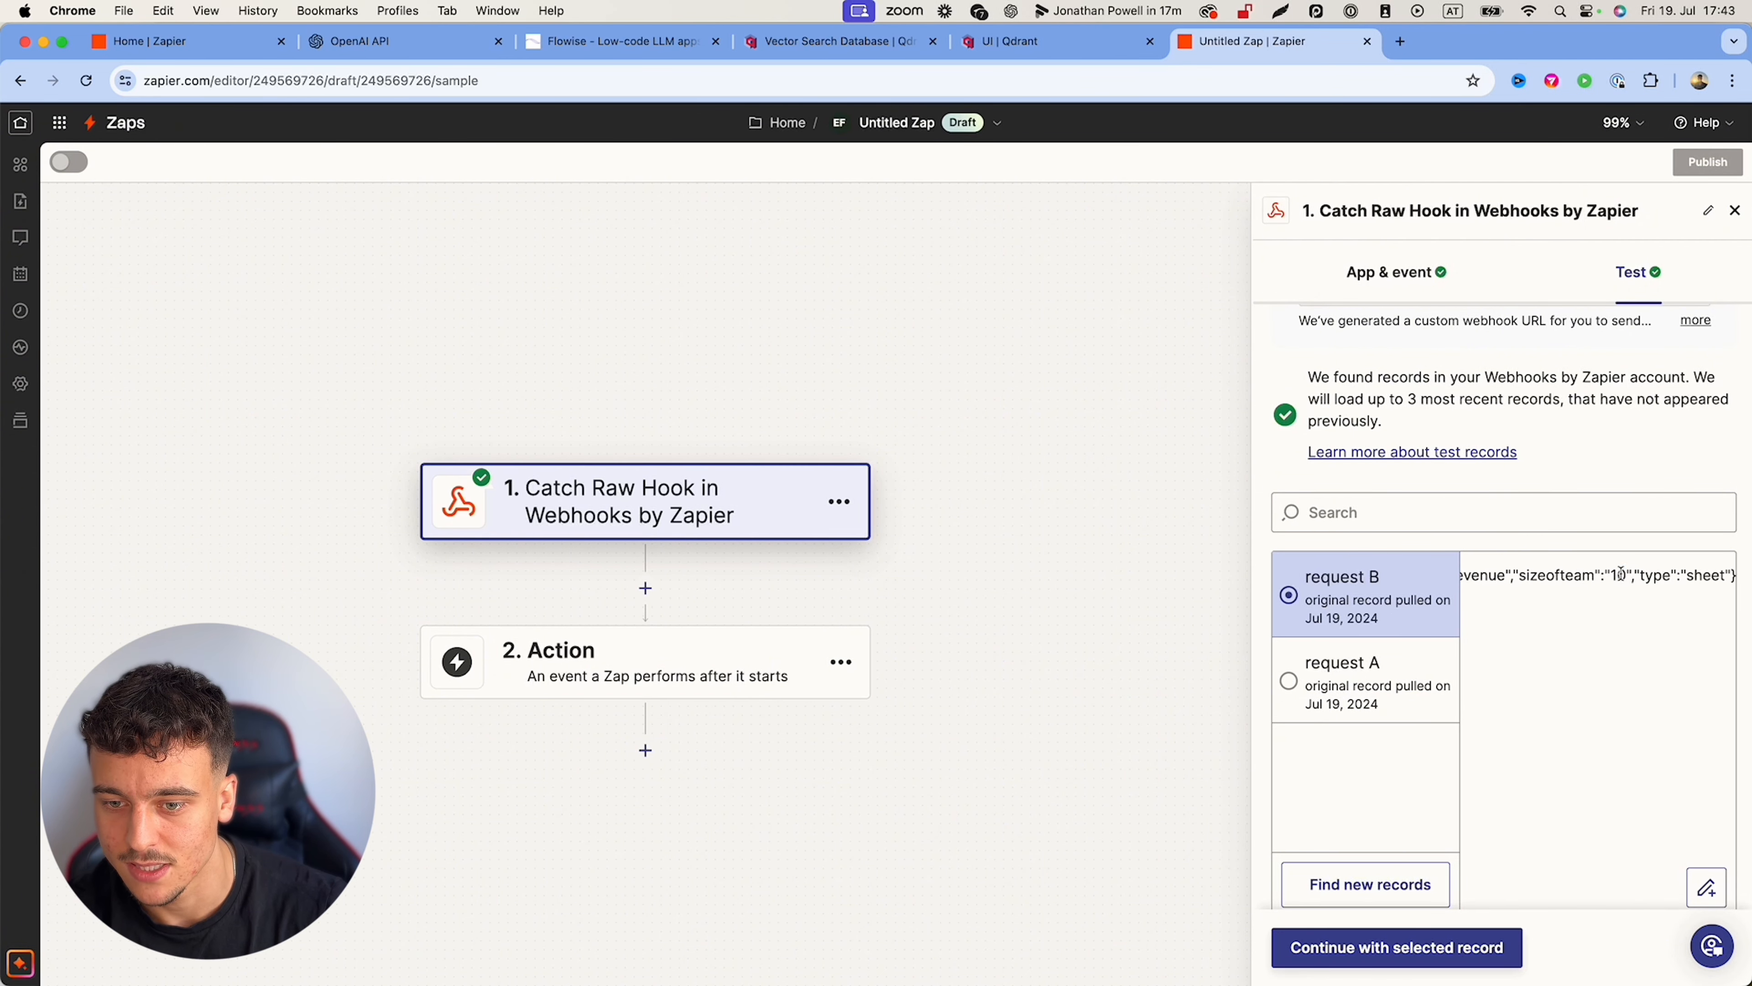
scroll(1620, 574, "left", 8)
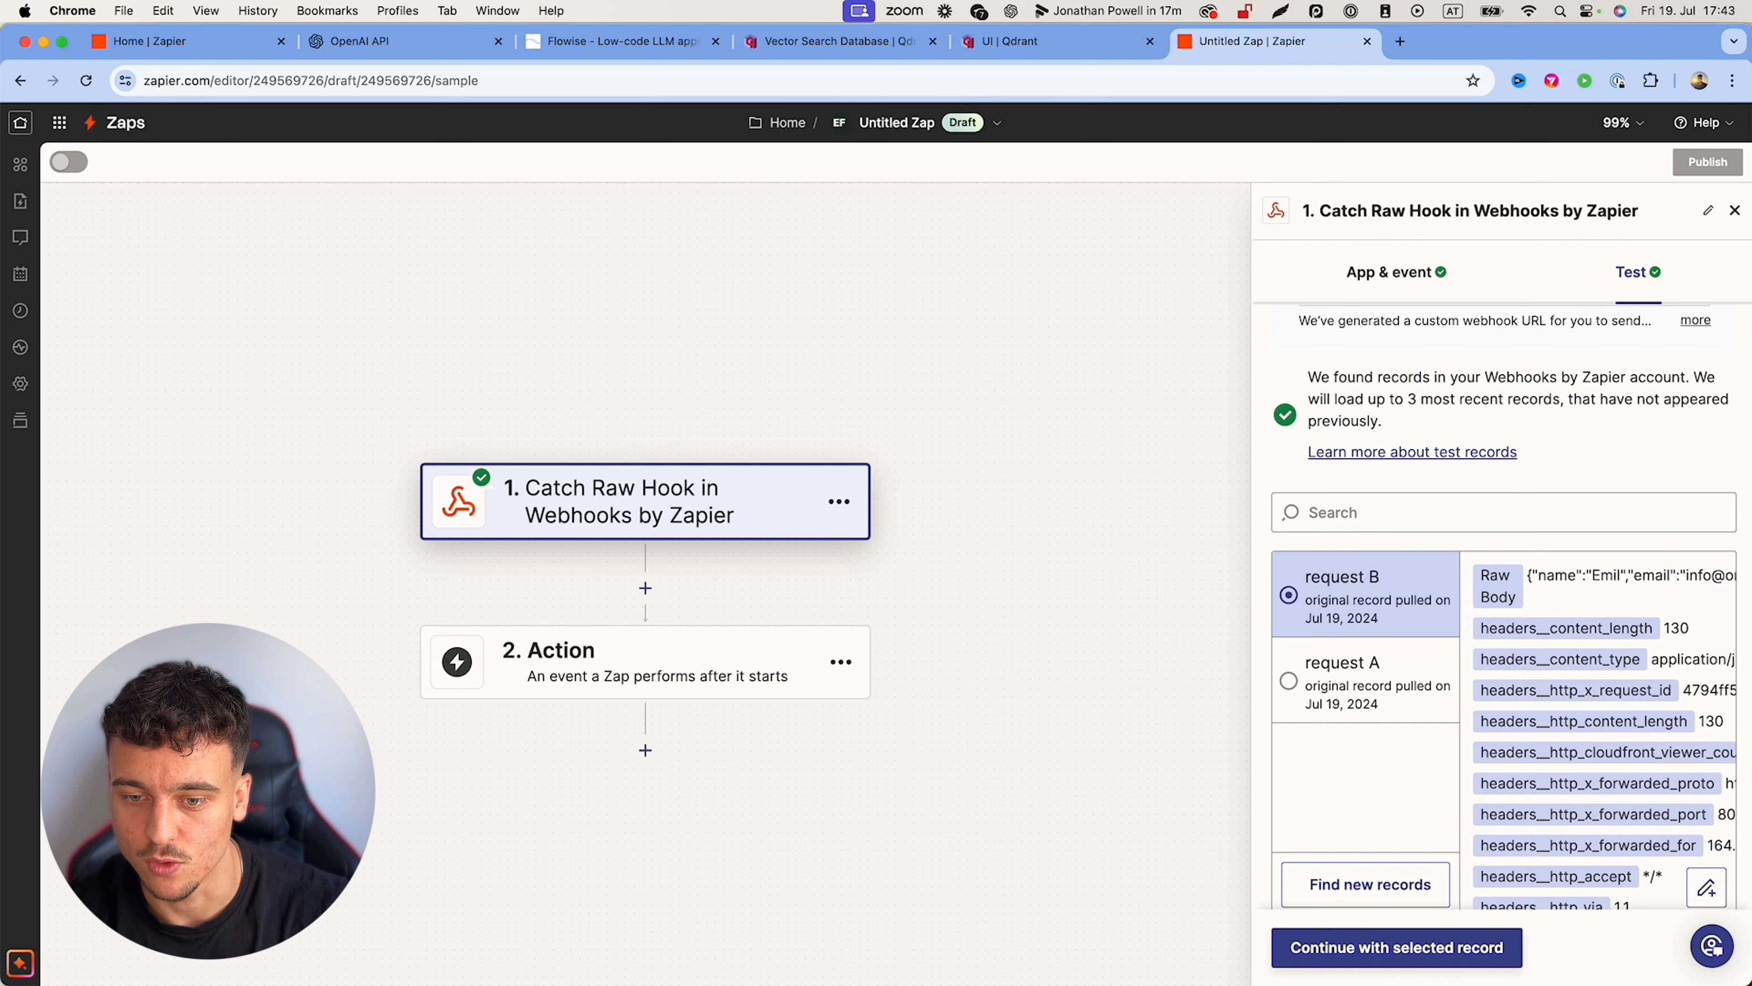
Step: Compare it with request A's record, then reselect request B as the sample
left_click(1363, 680)
scroll(1314, 655, "up", 3)
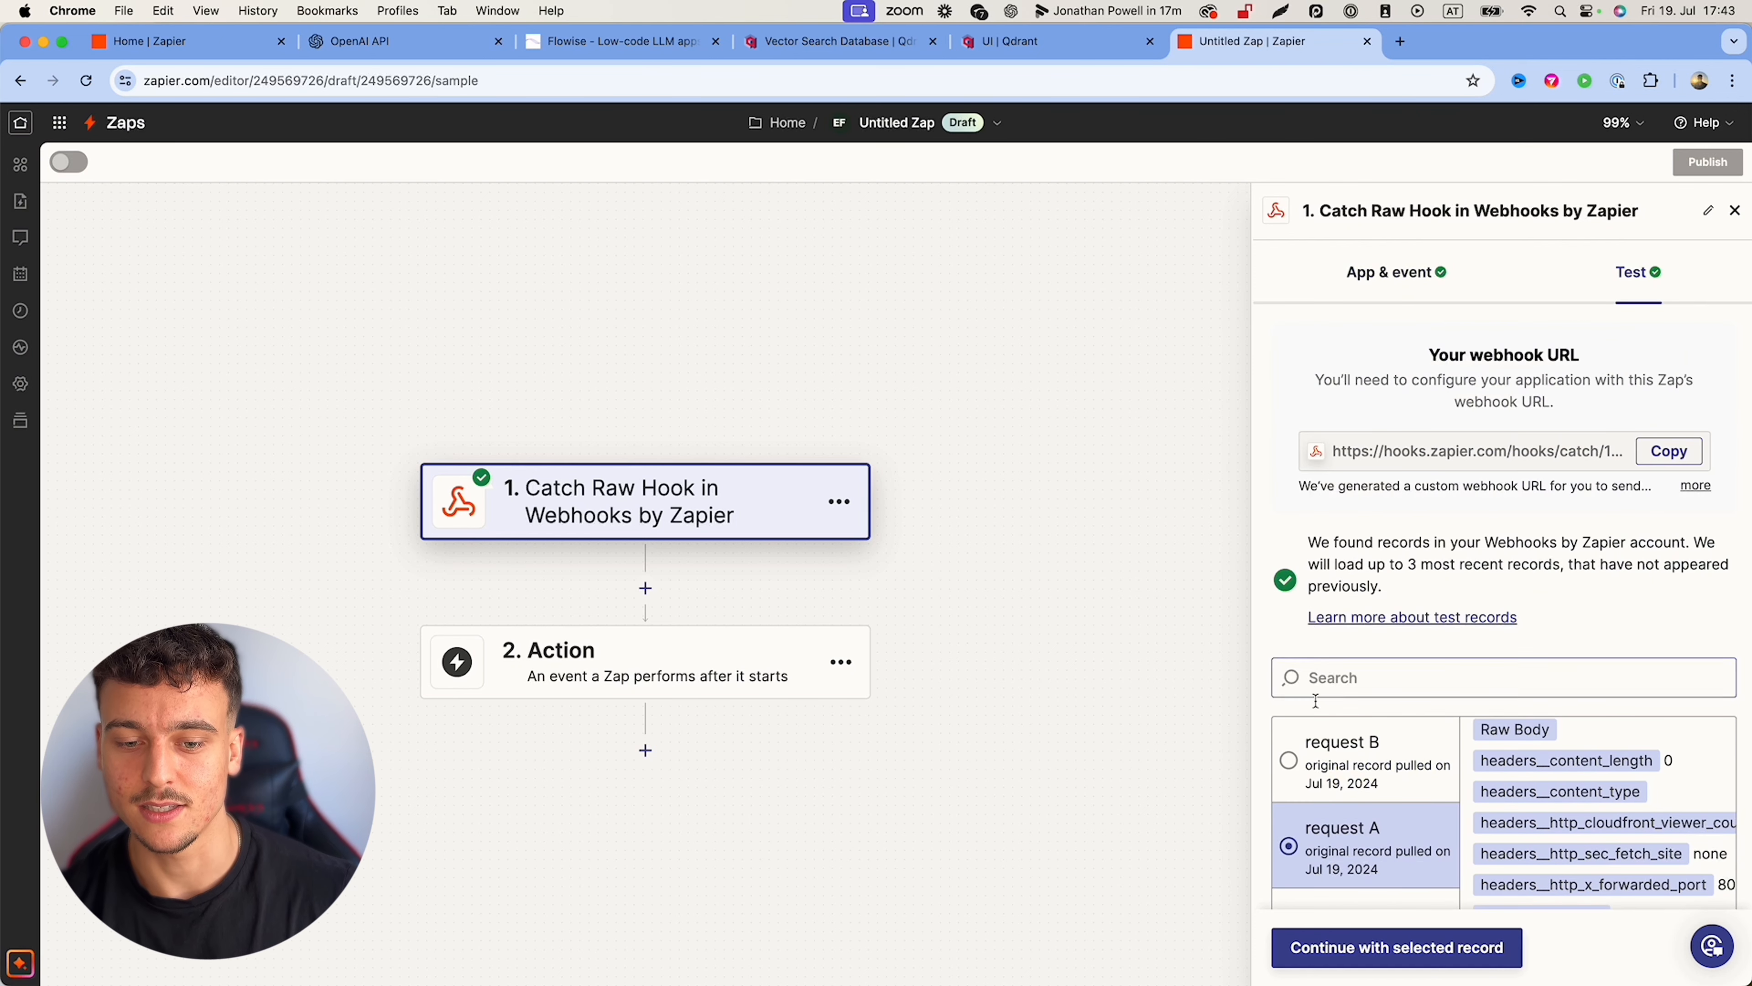
left_click(1321, 736)
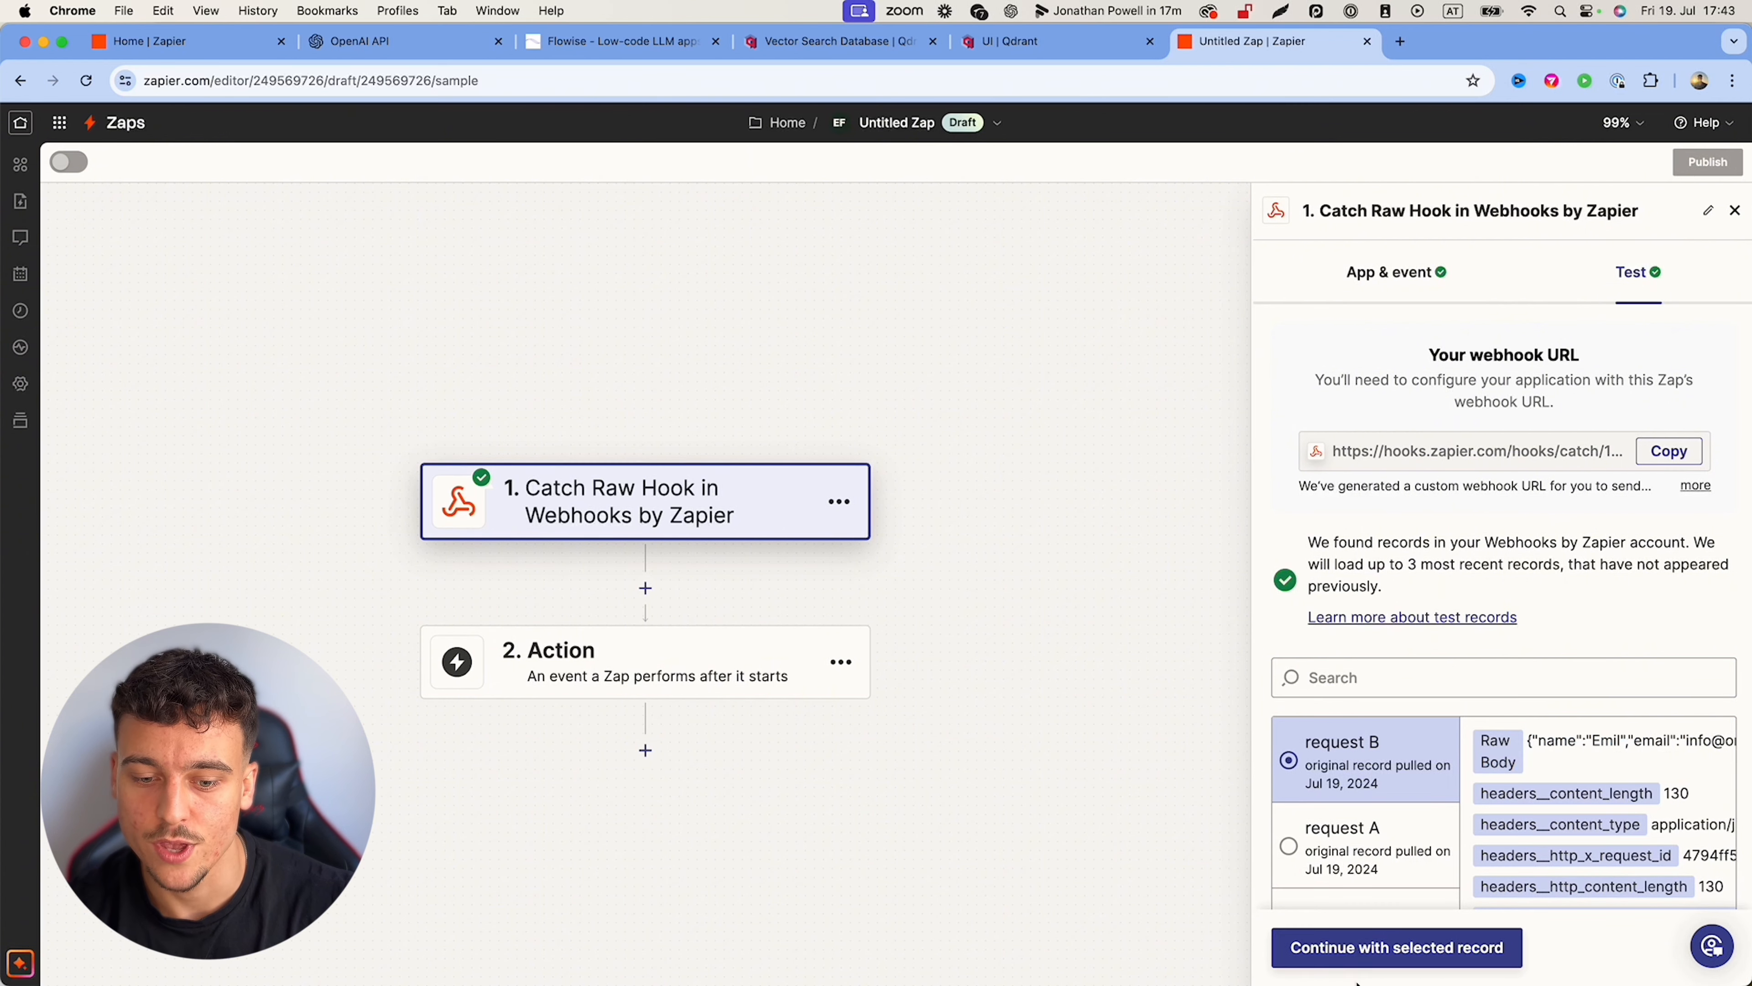
Step: Continue with request B and make step 2 a Google Sheets Create Spreadsheet Row action
left_click(1370, 949)
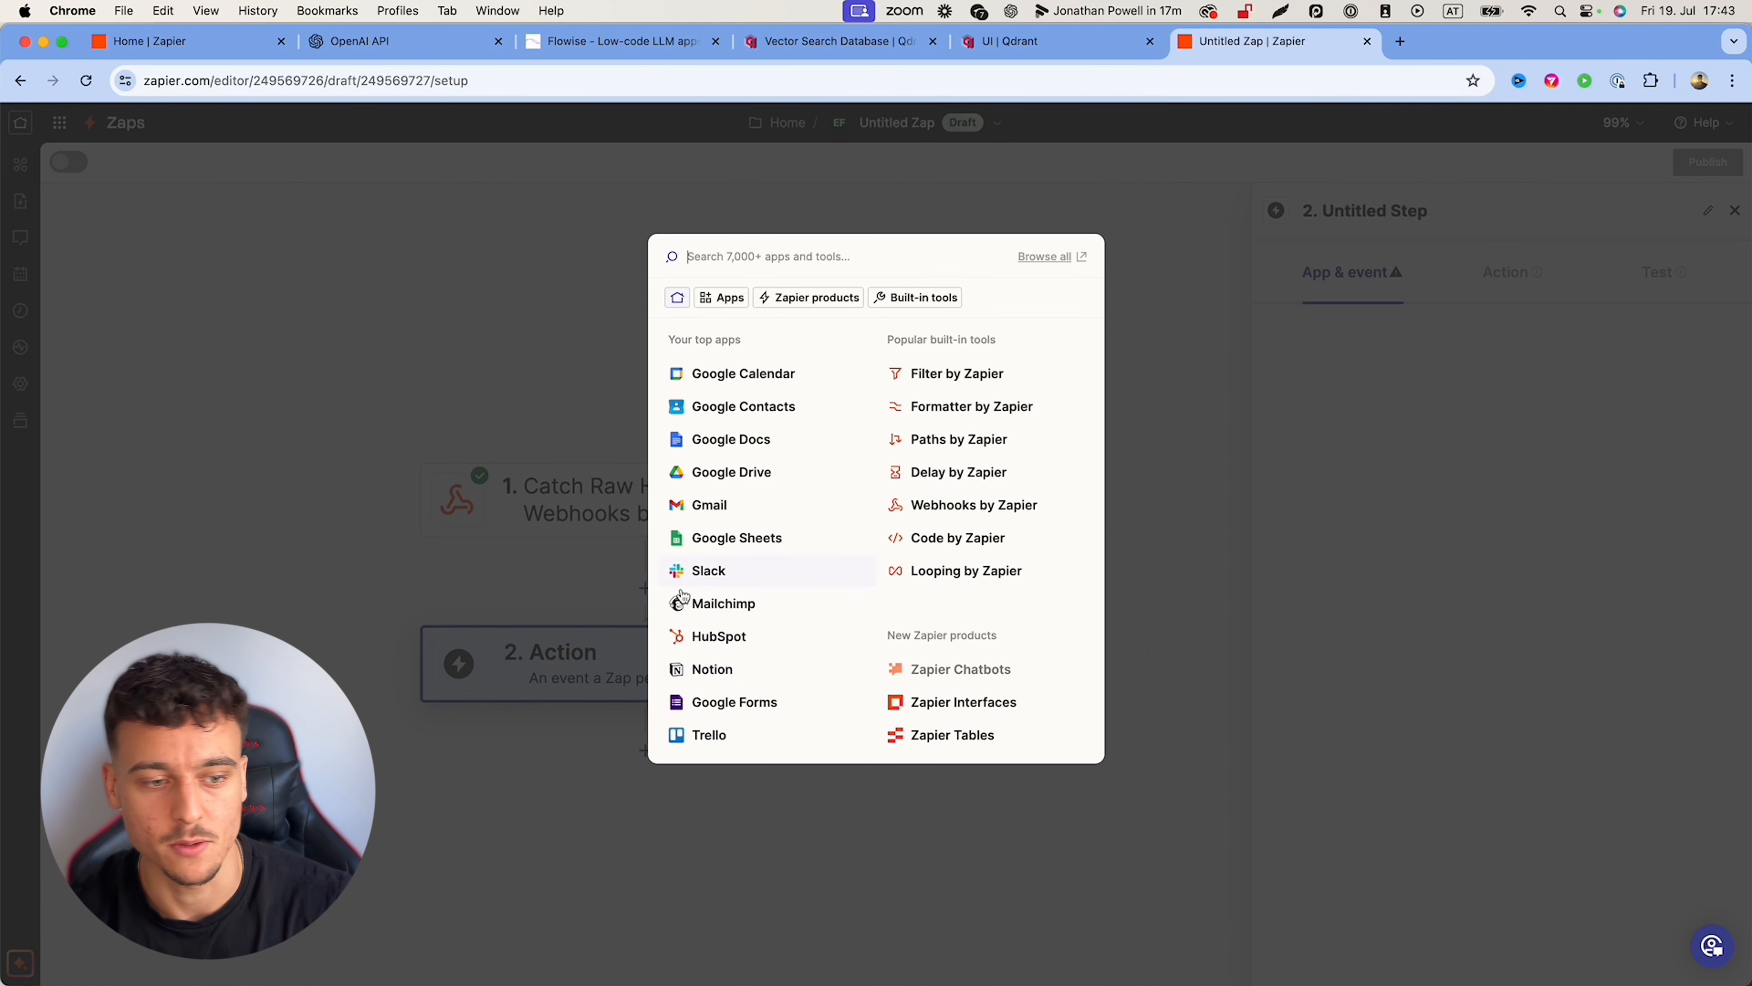
left_click(791, 539)
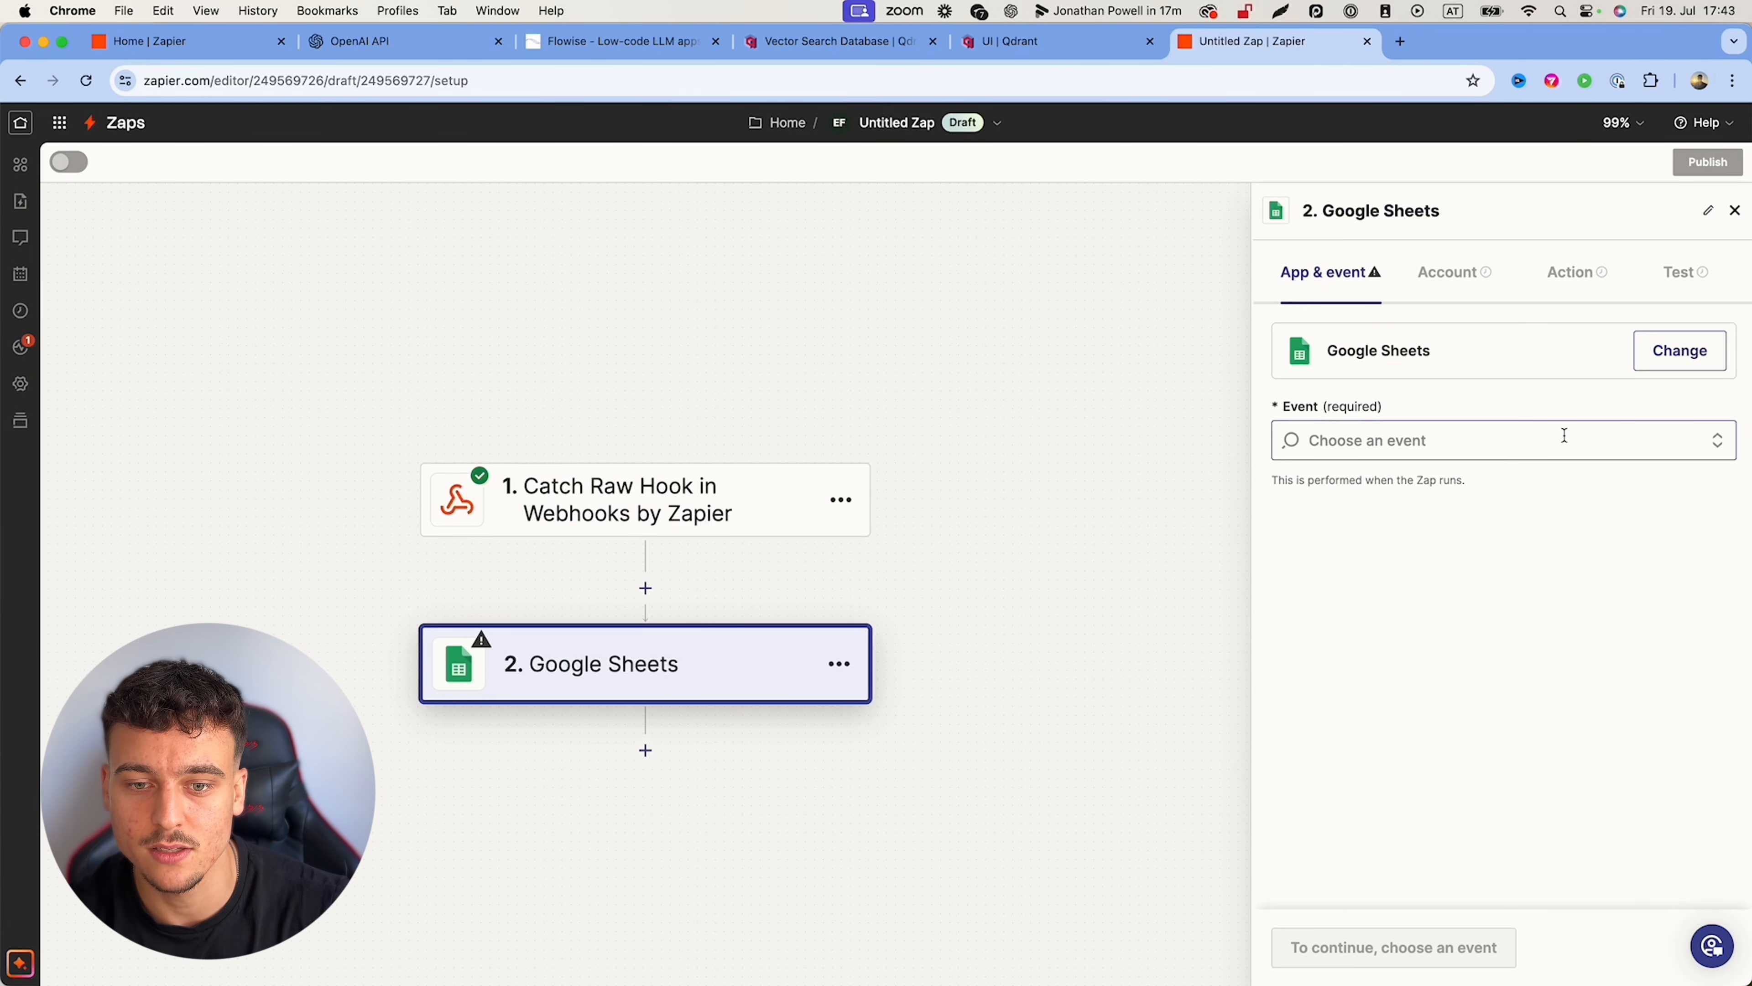
left_click(1564, 435)
scroll(1427, 655, "down", 3)
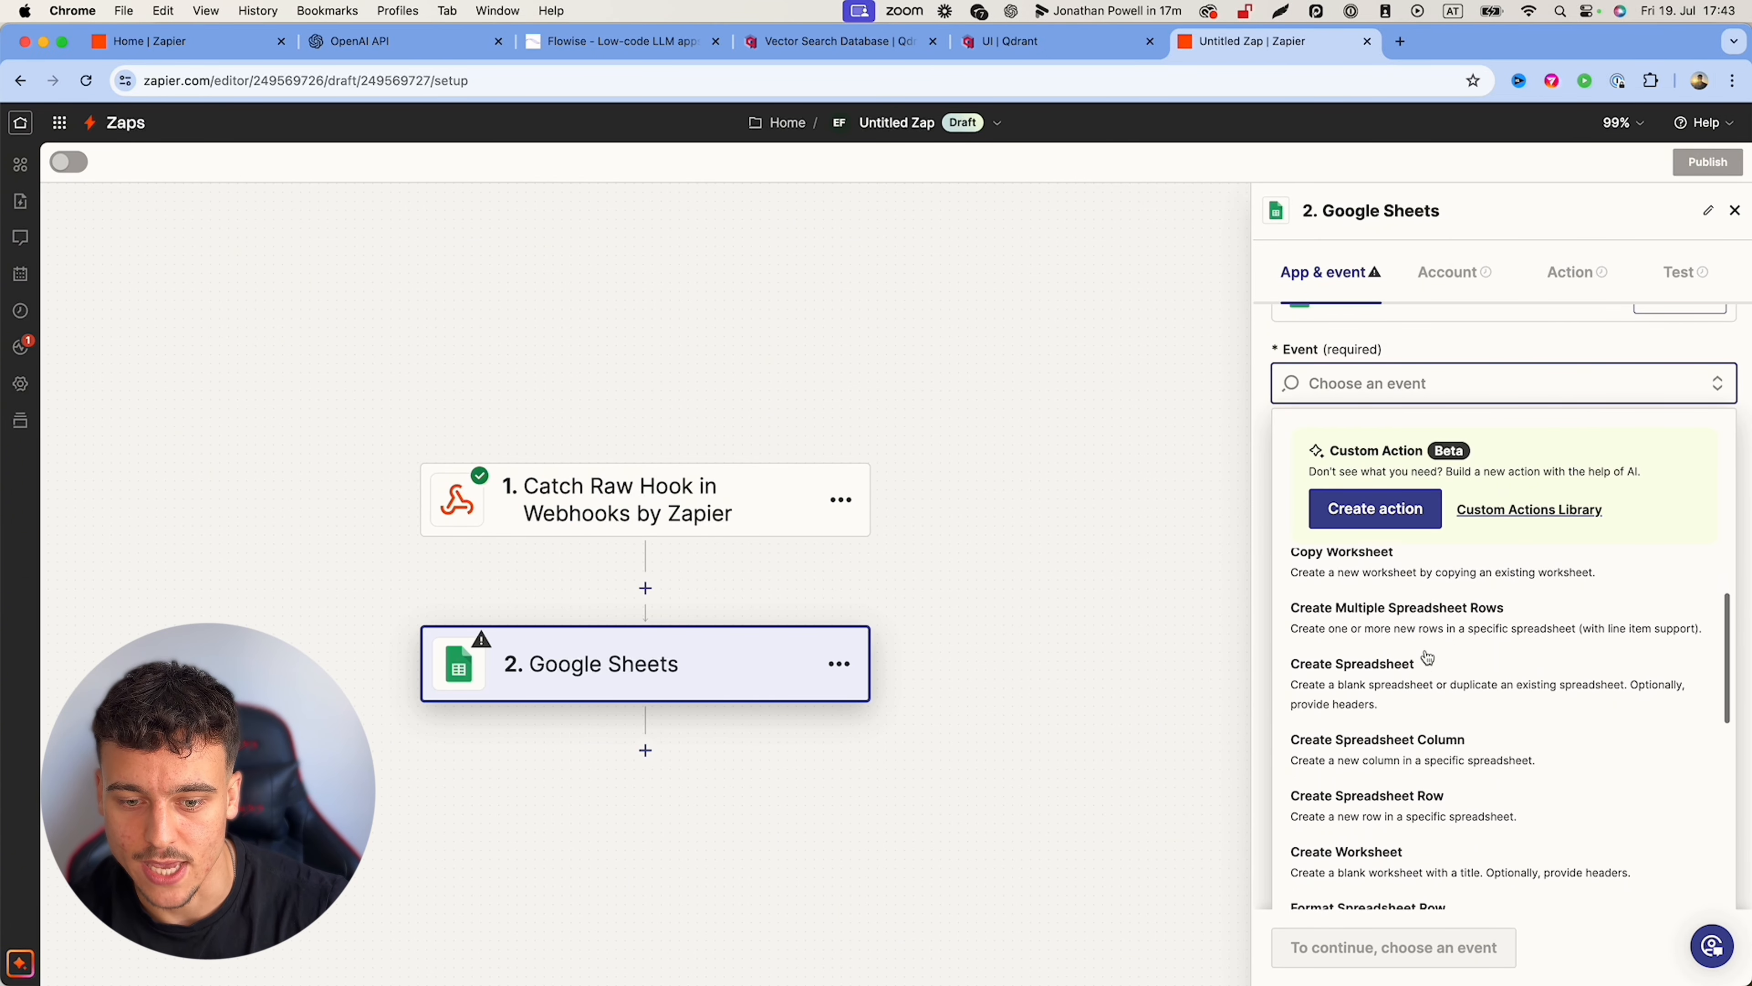
scroll(1427, 657, "down", 1)
left_click(1369, 767)
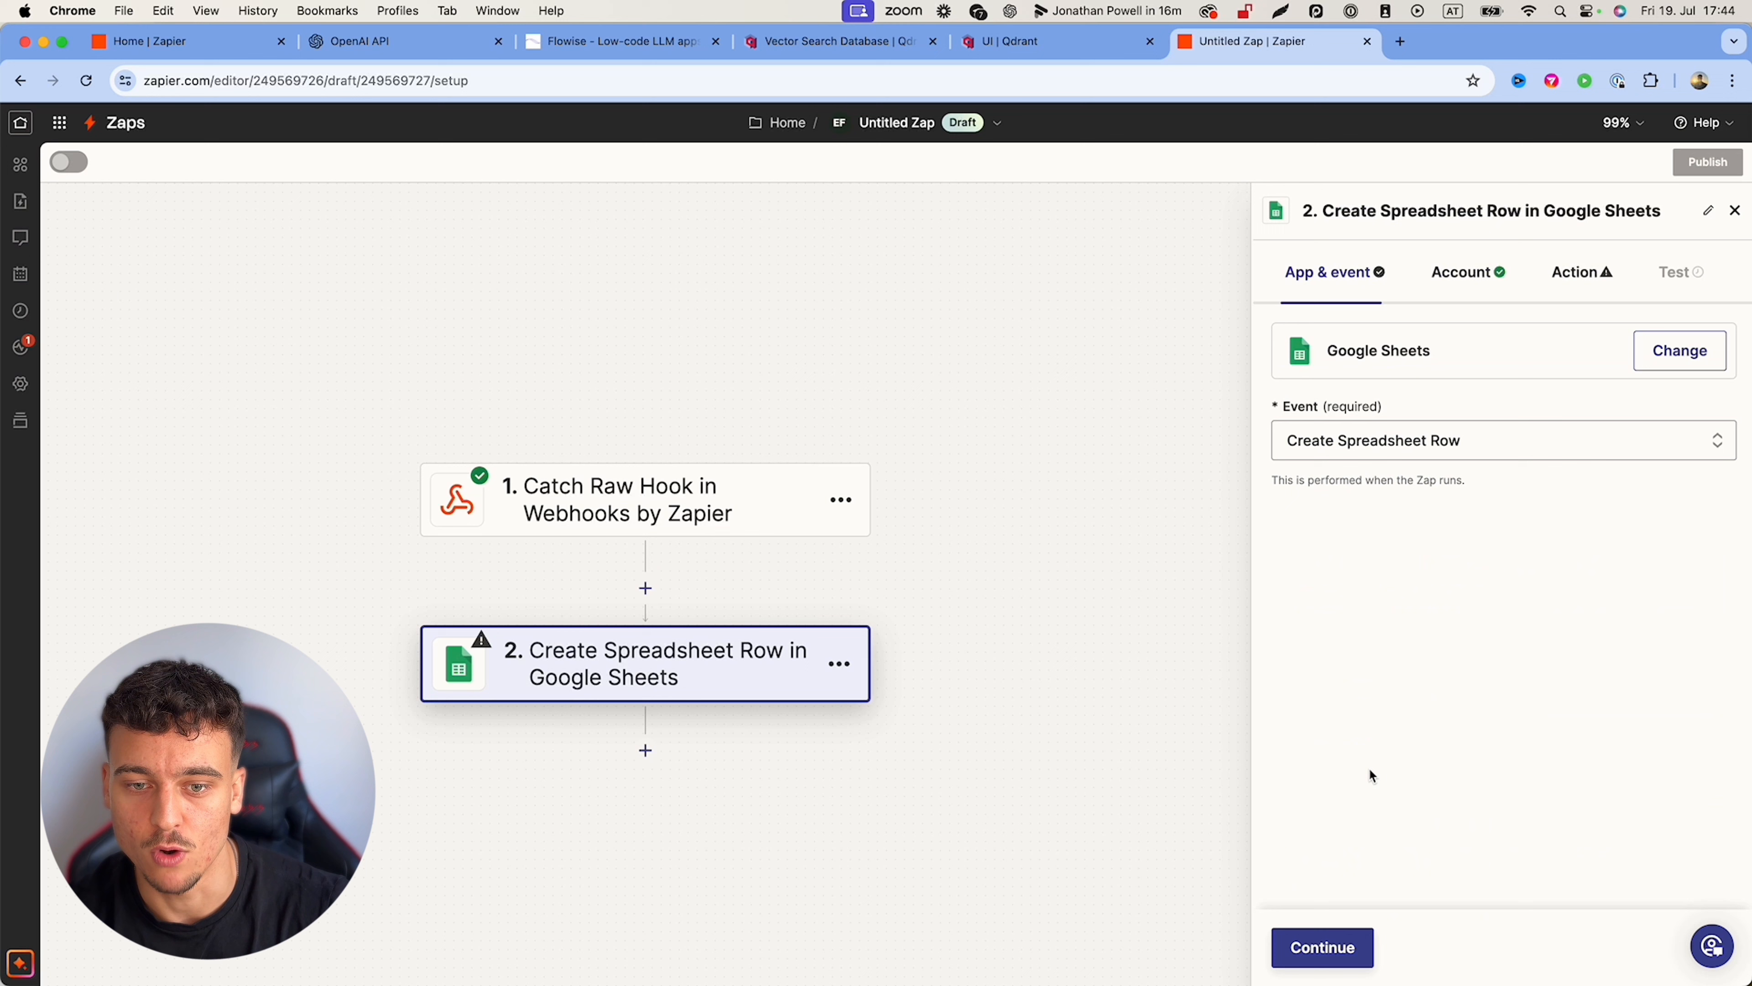
Step: Confirm the connected Google Sheets account and proceed to the action settings
left_click(1331, 946)
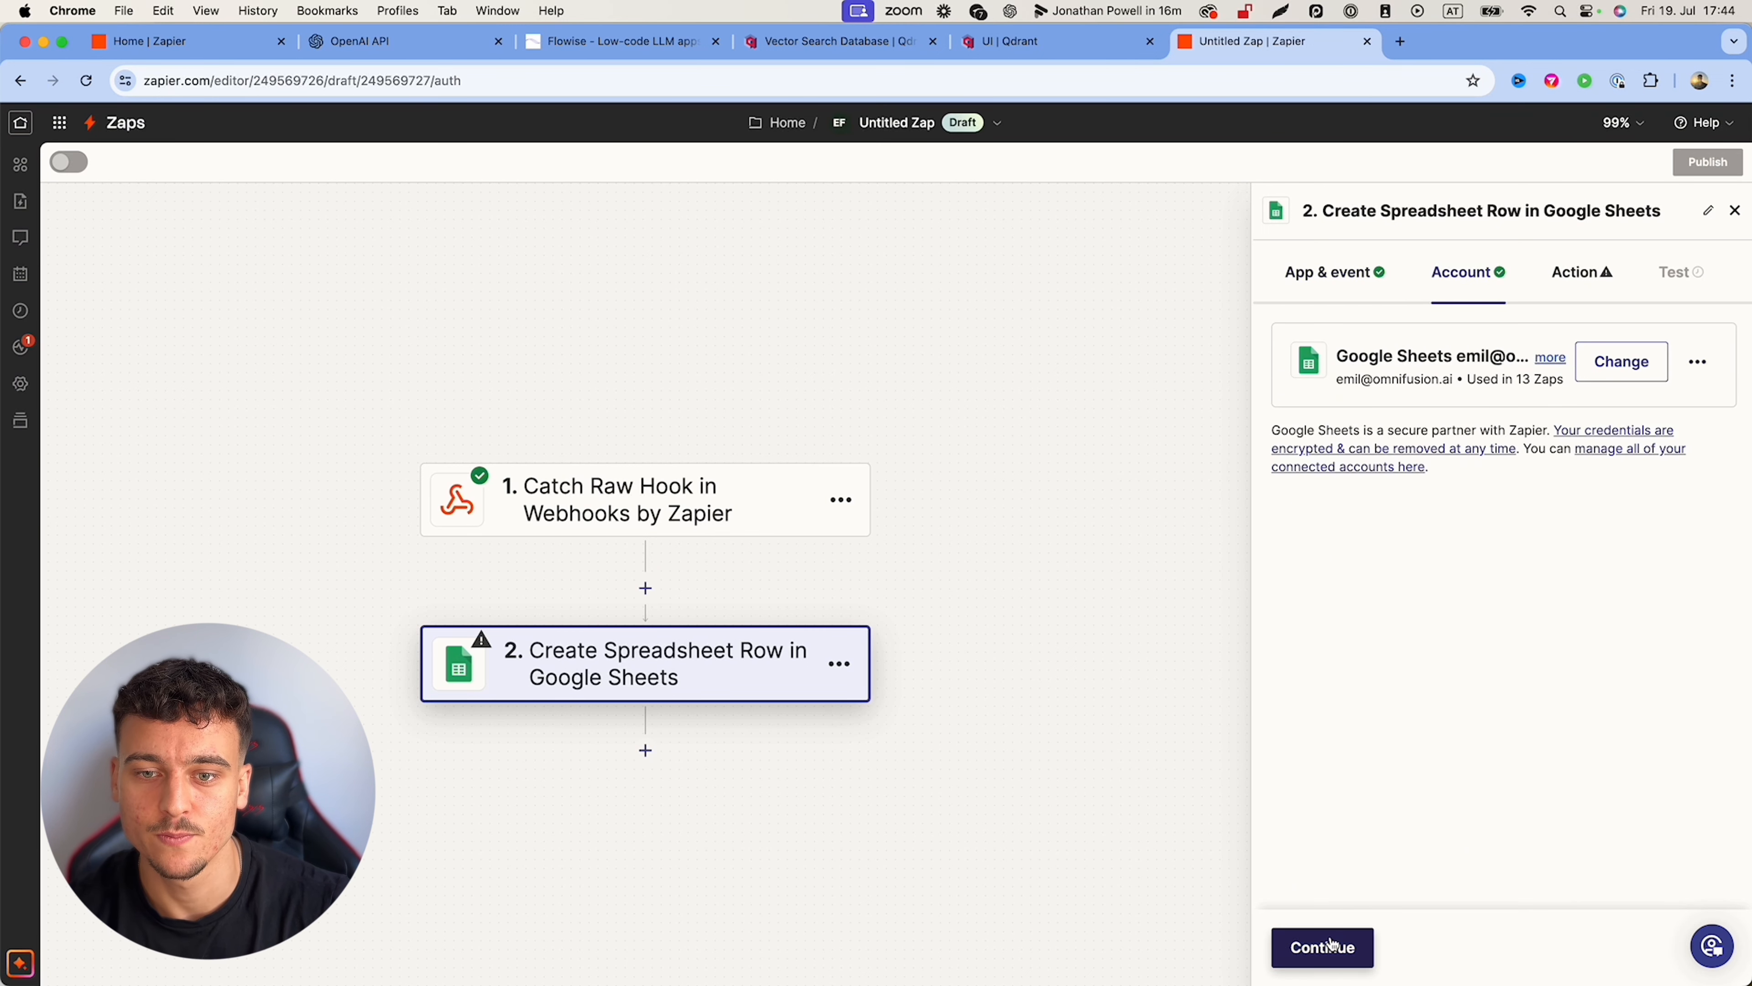
left_click_drag(1338, 356, 1478, 353)
left_click(1430, 512)
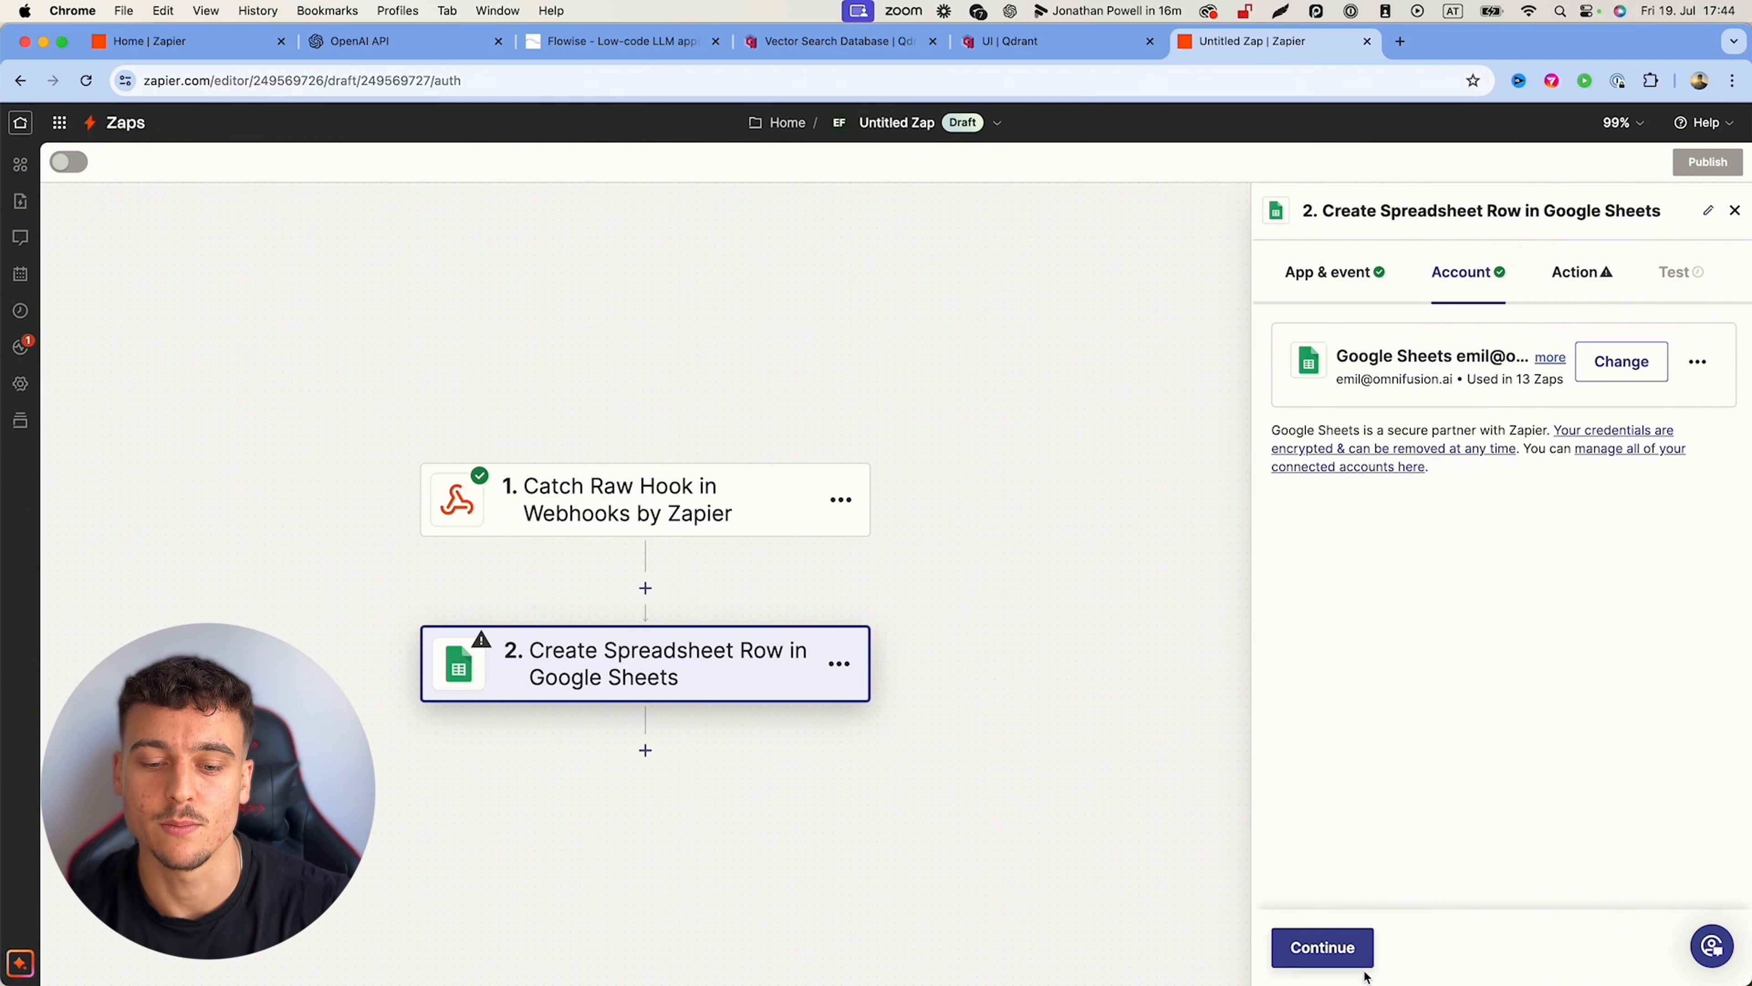
left_click(1346, 947)
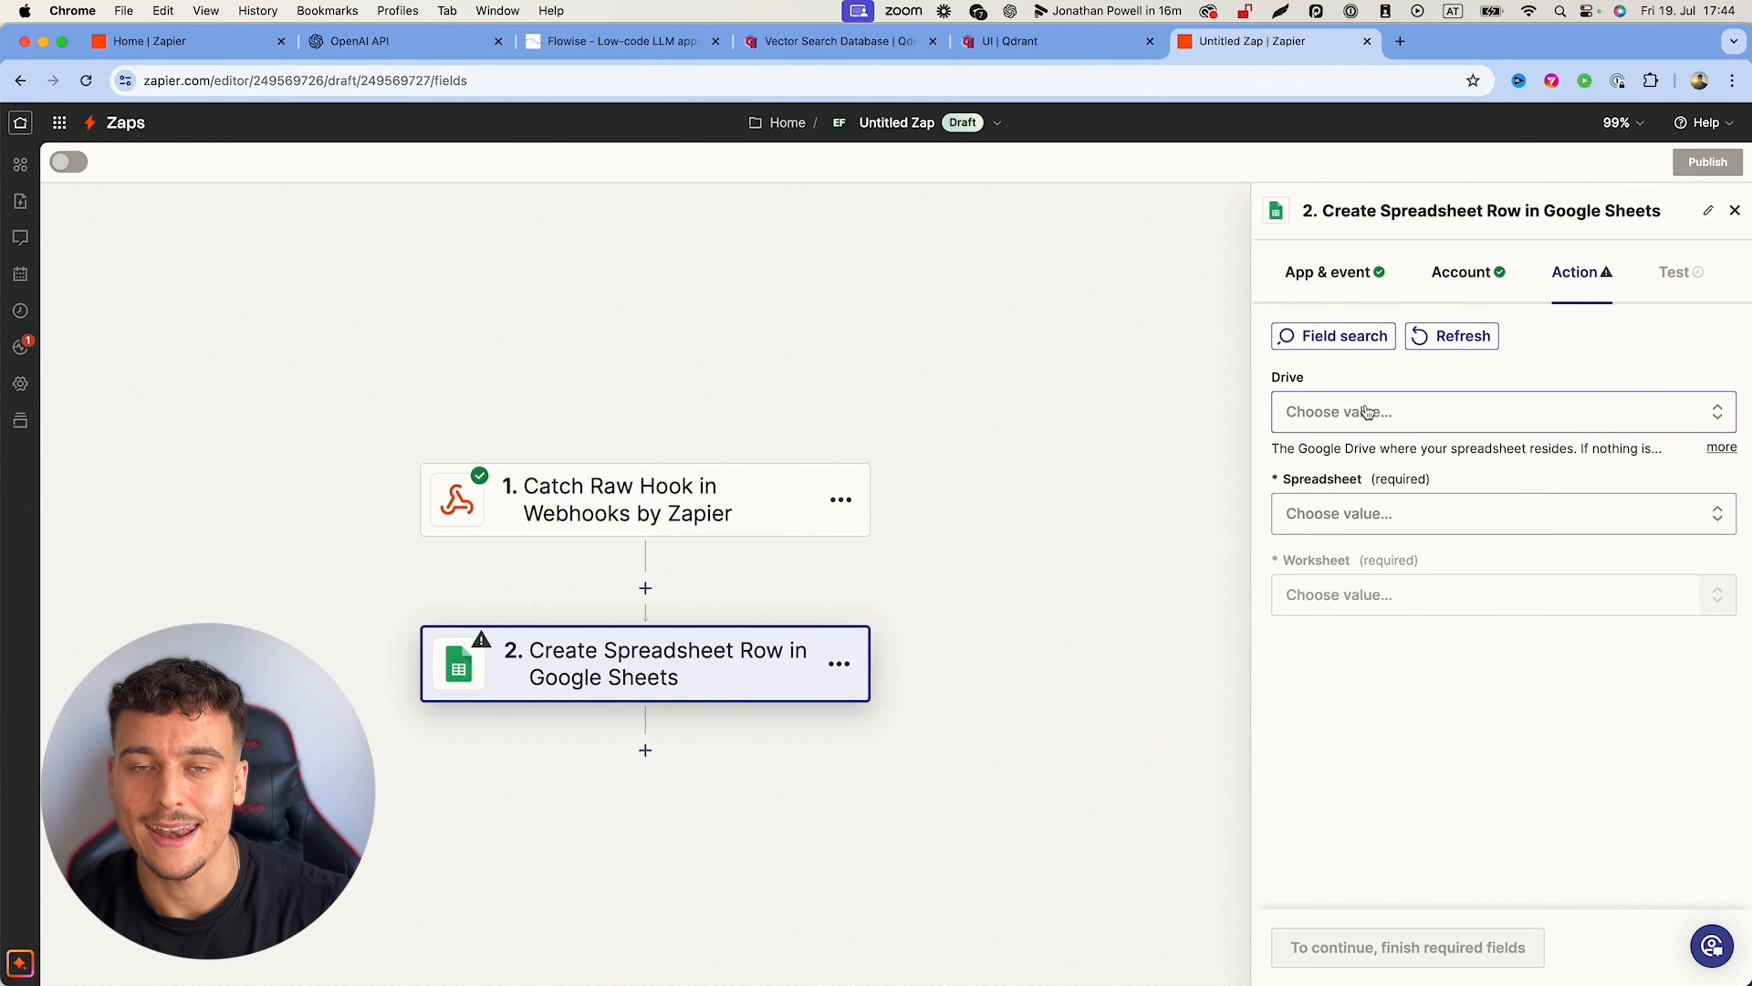
left_click(1400, 41)
Step: Start a blank Google Sheets spreadsheet and title it 'appointment setter CRM'
left_click(1677, 162)
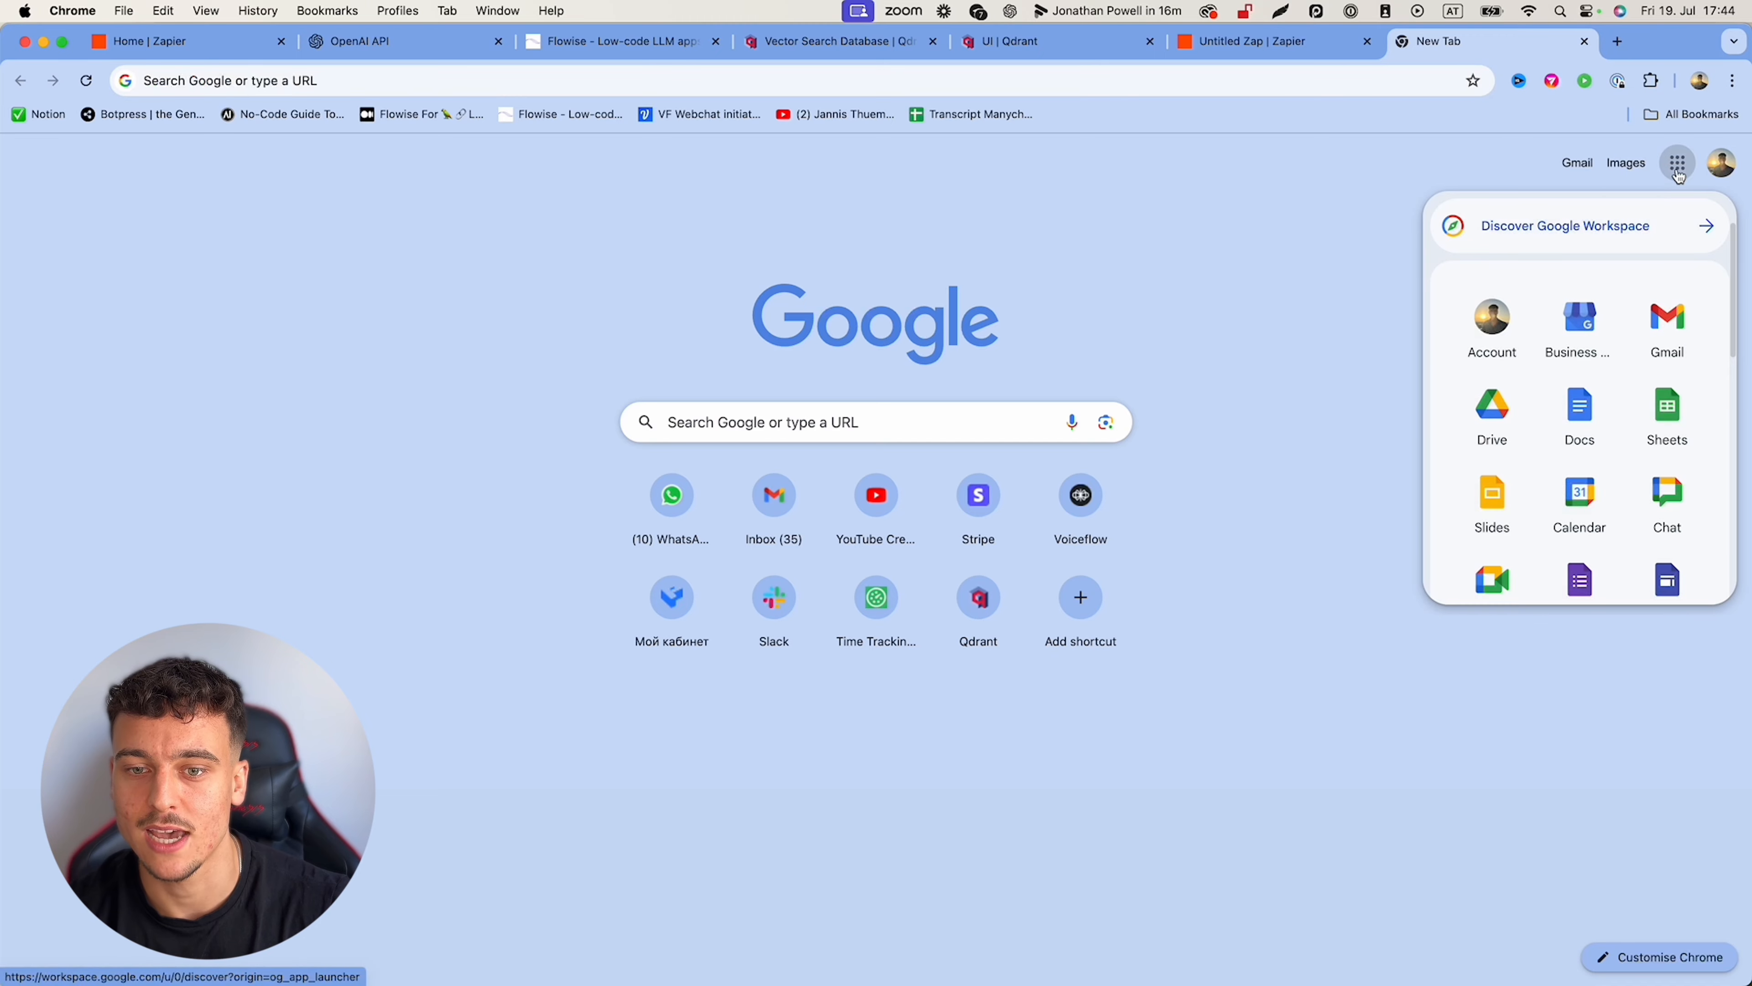
left_click(1664, 413)
left_click(470, 299)
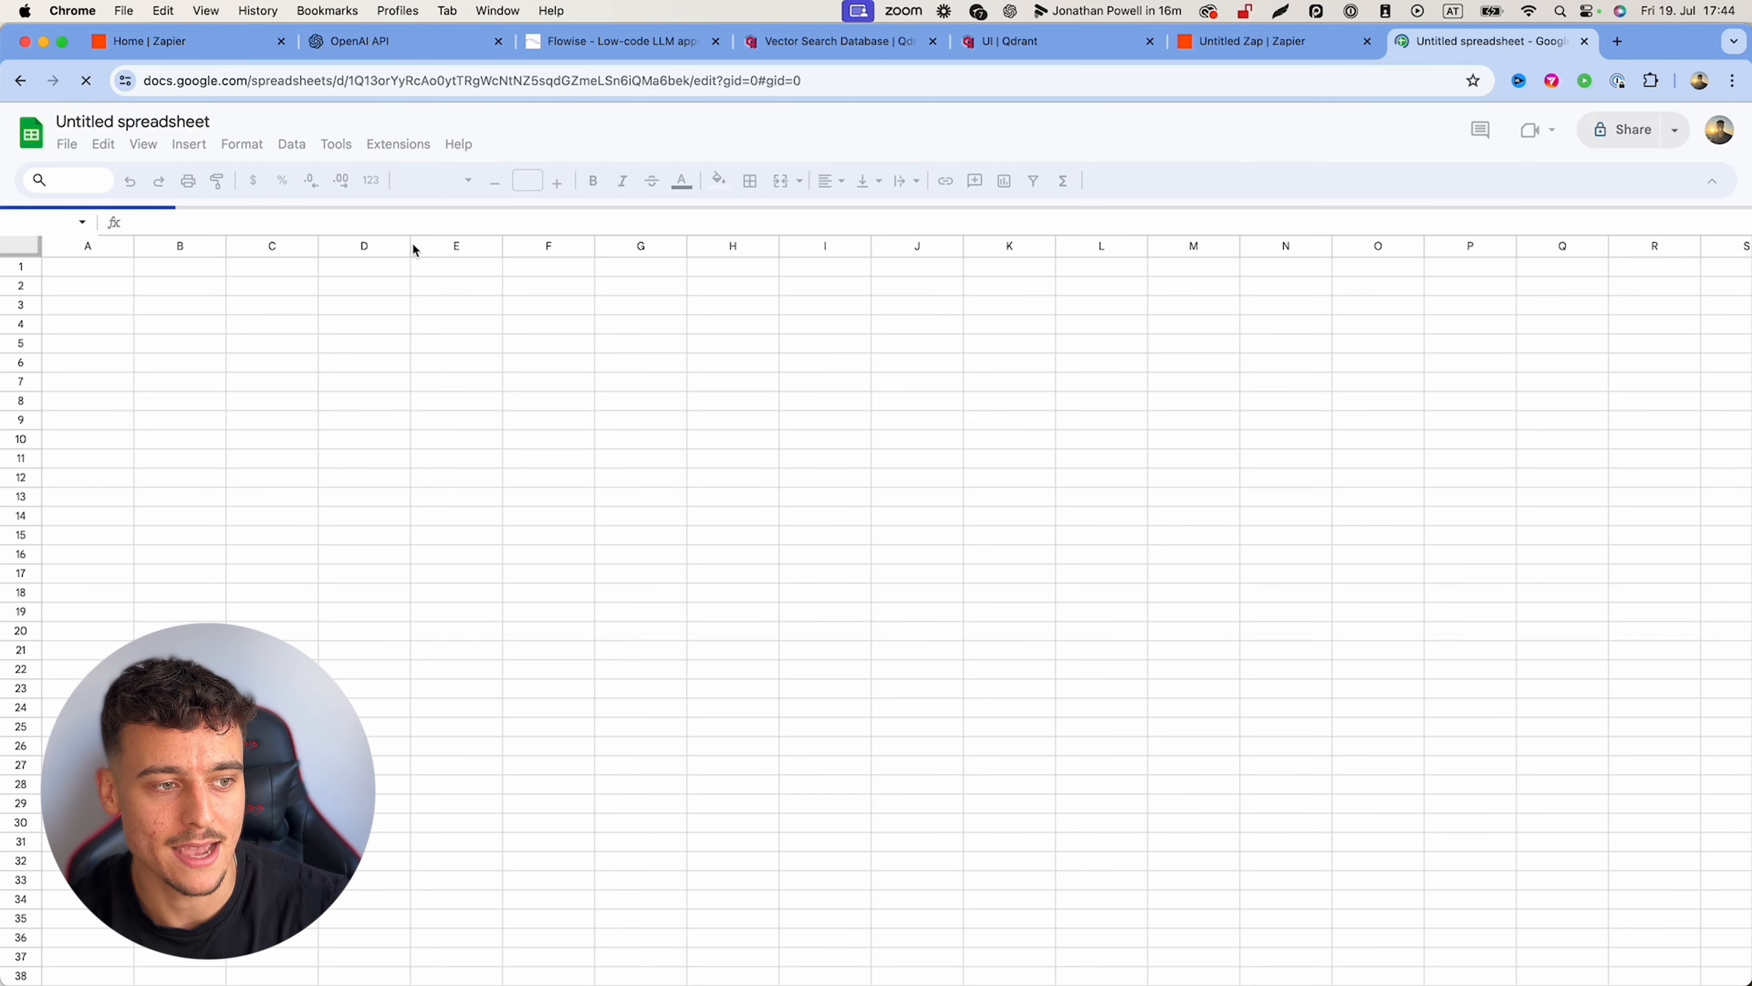
type("C")
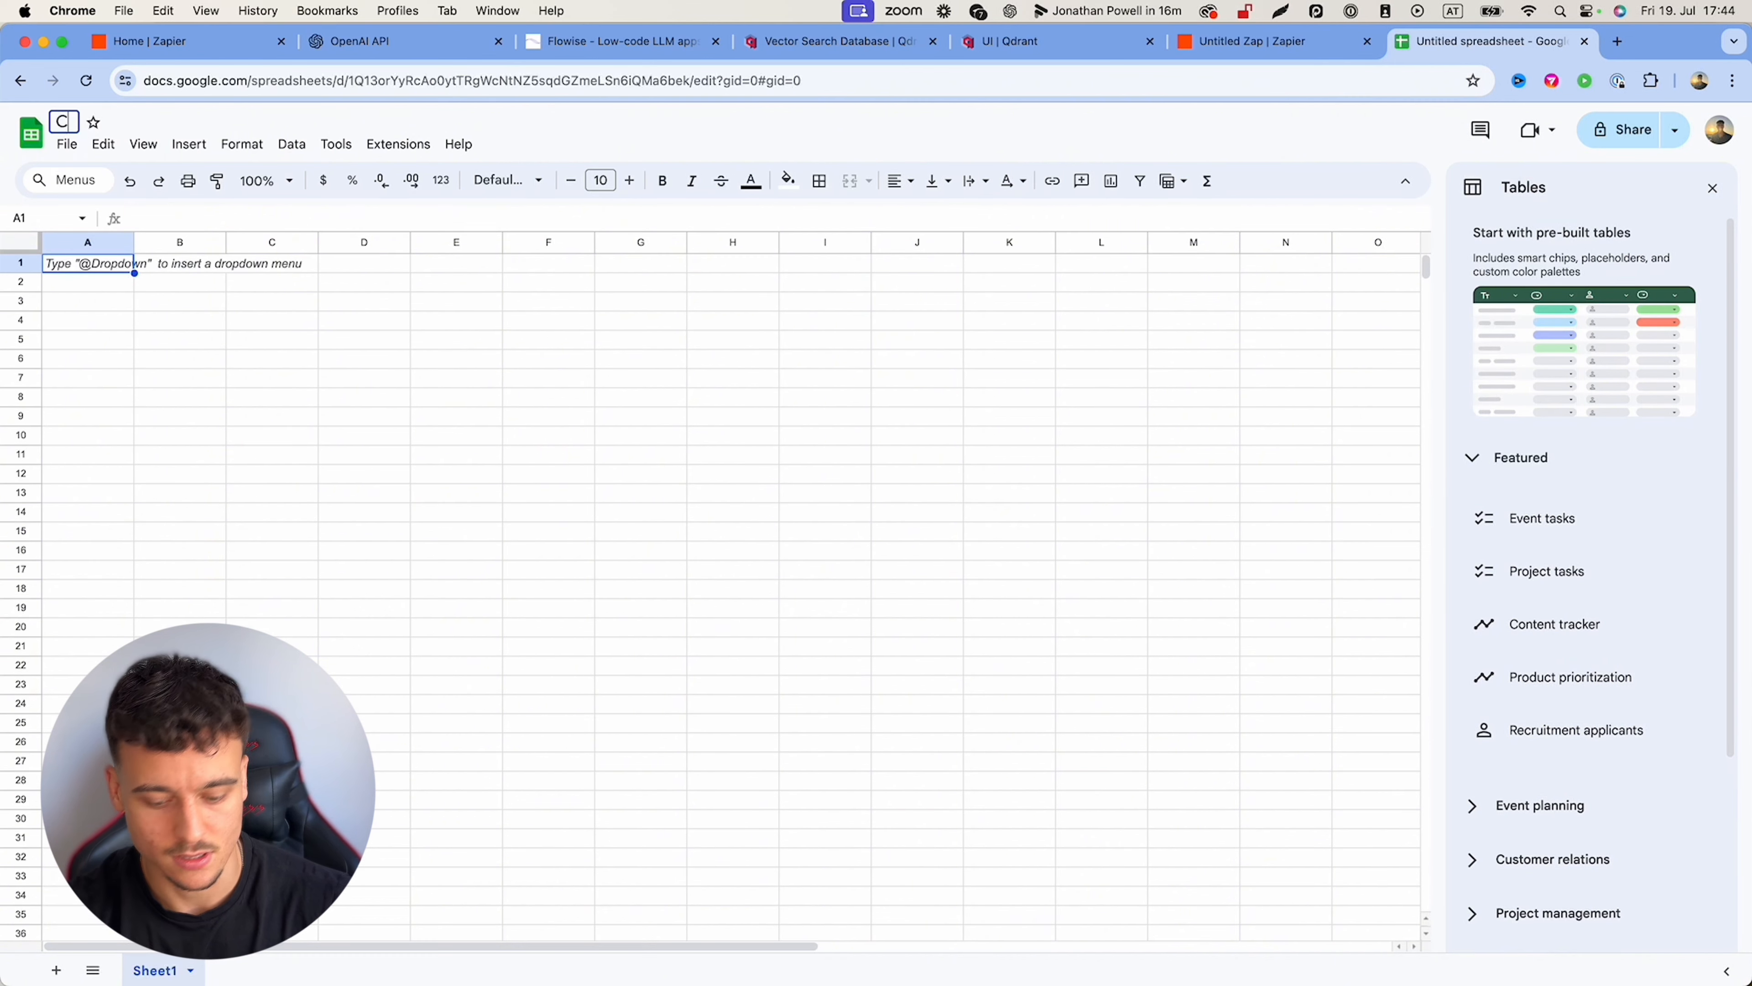
key("BackSpace")
type("appointment setter C")
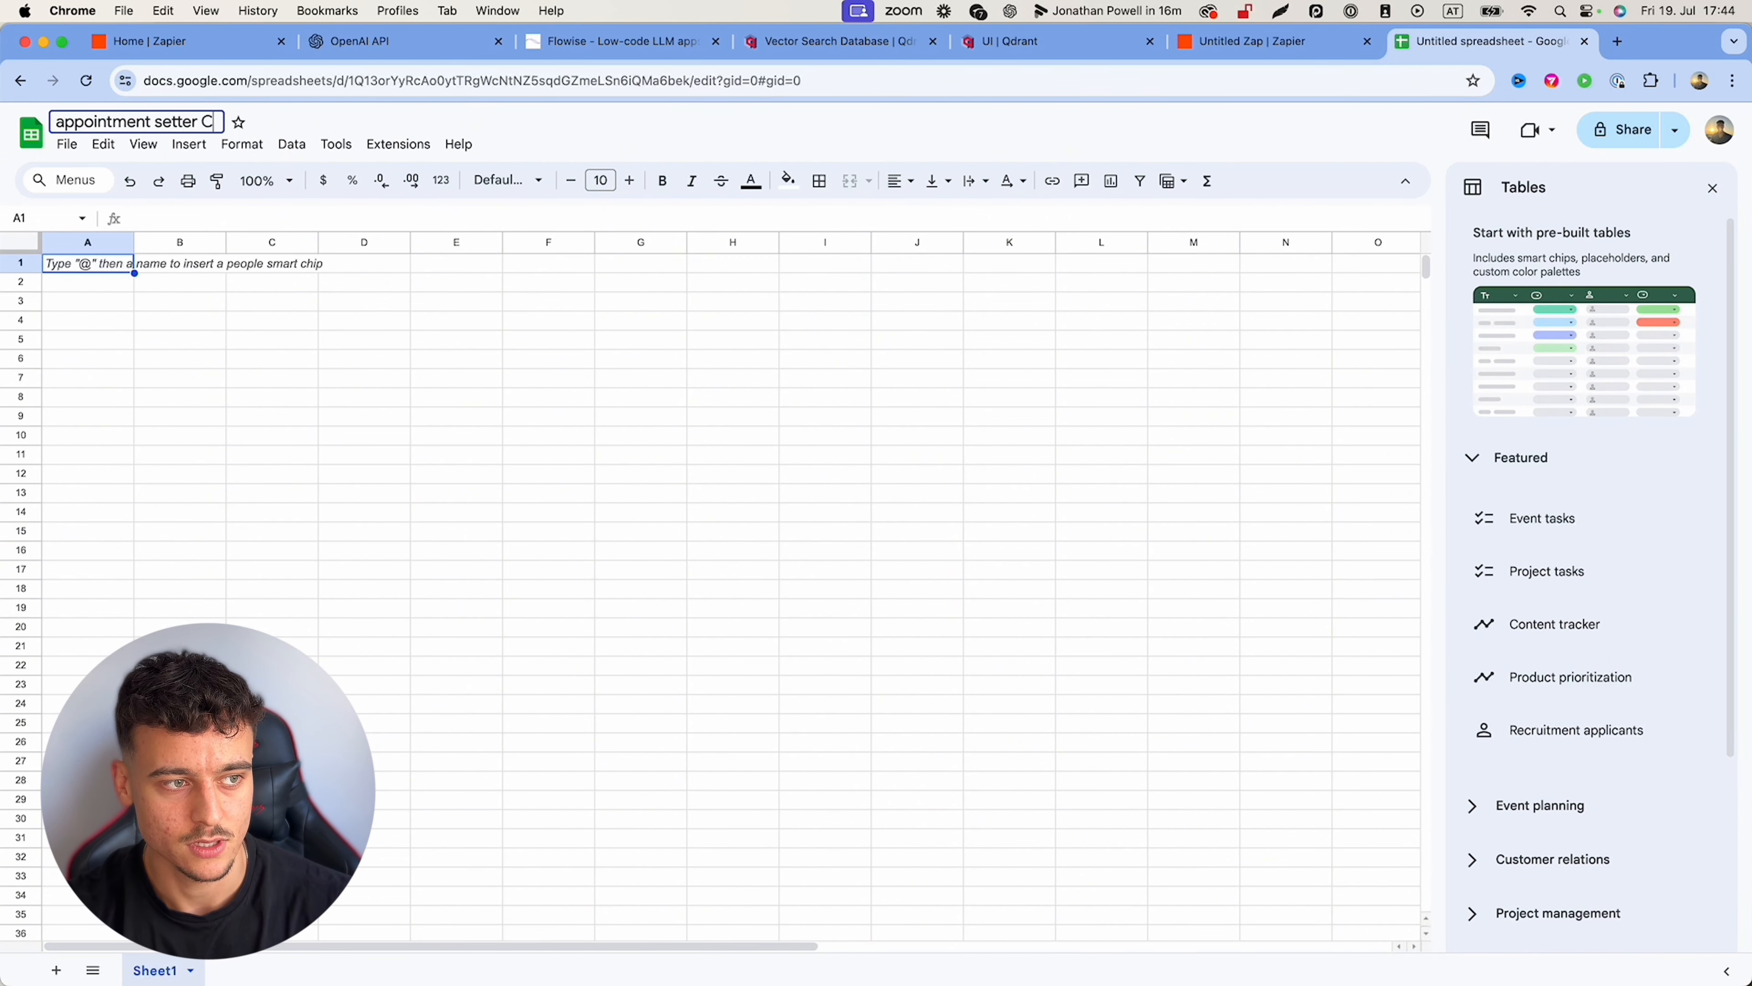
type("RM")
left_click(272, 339)
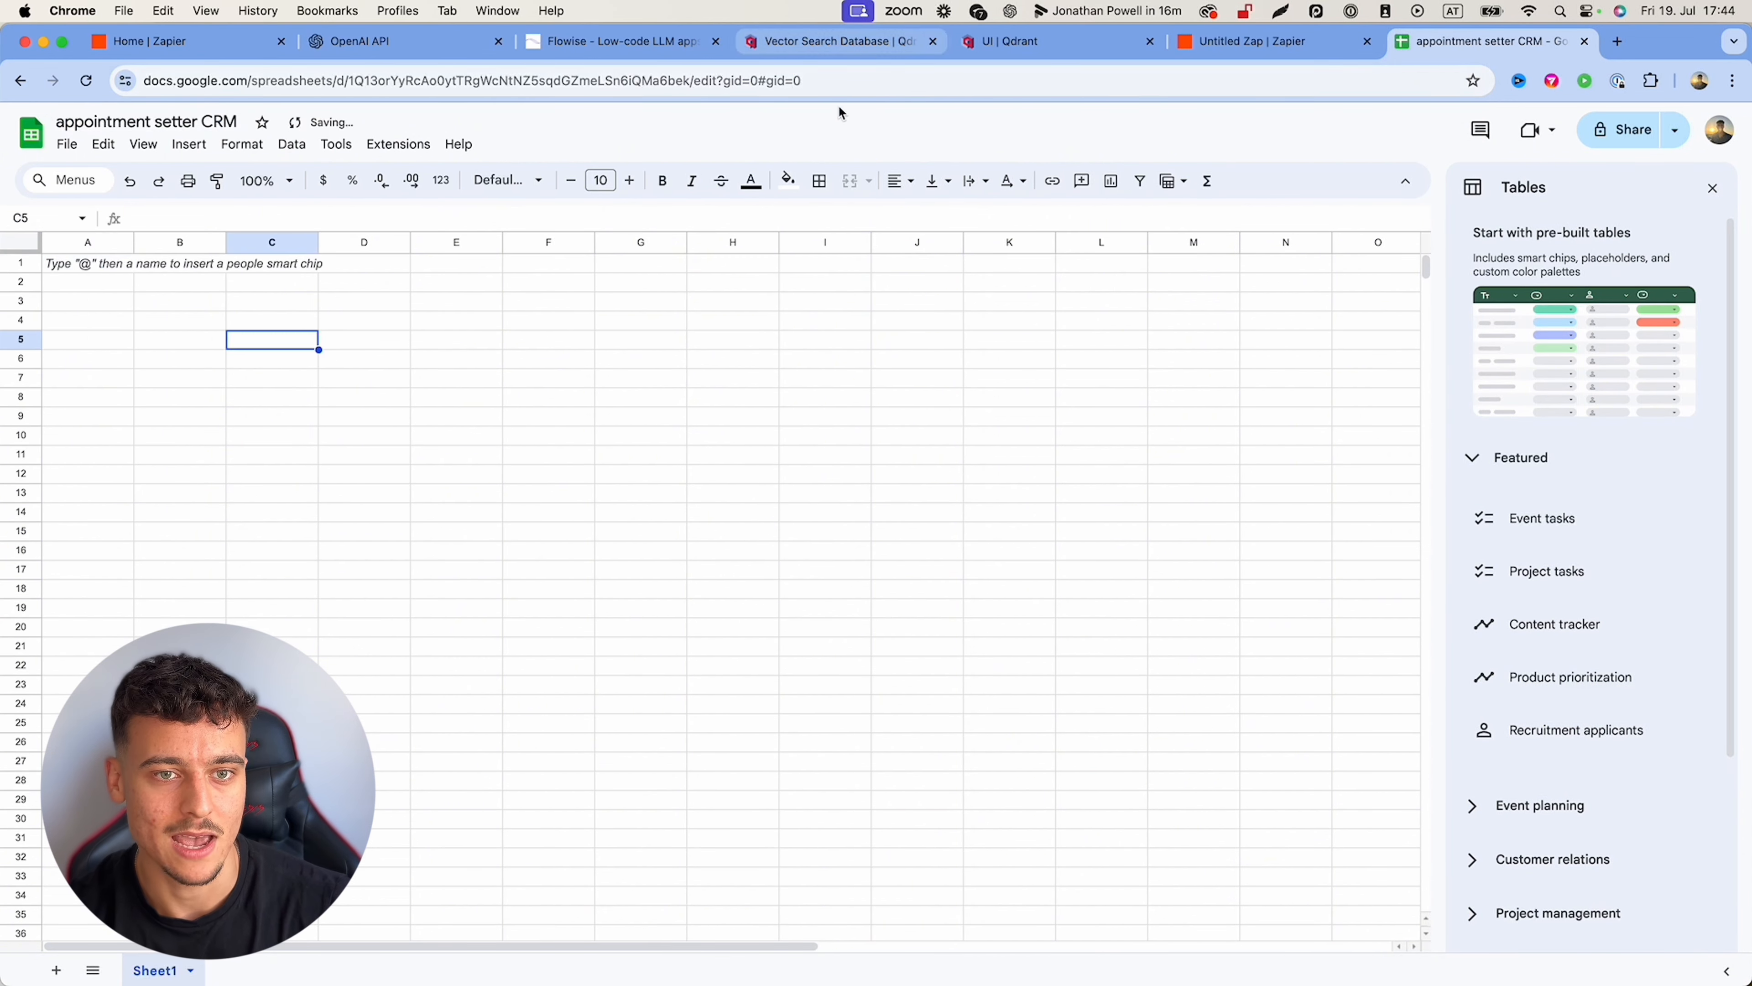
left_click(1250, 45)
Step: Point the row step at My Google Drive, the appointment setter CRM spreadsheet, and Sheet1
left_click(1392, 426)
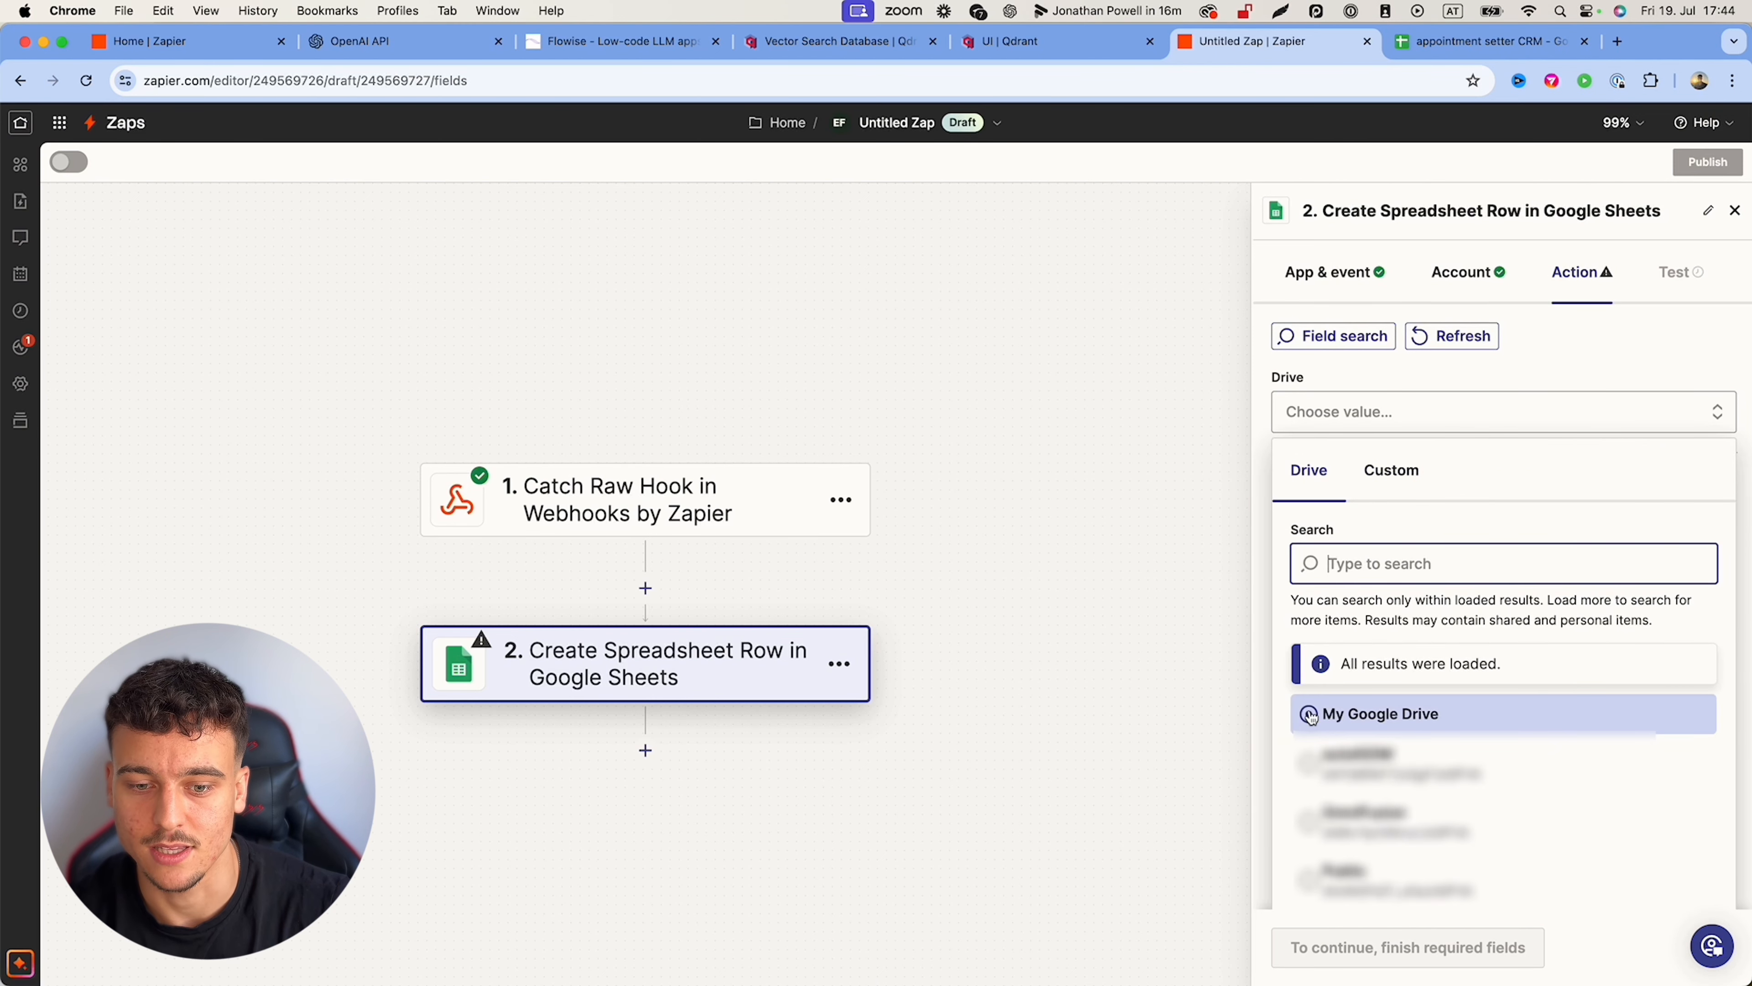
left_click(1310, 716)
left_click(1369, 513)
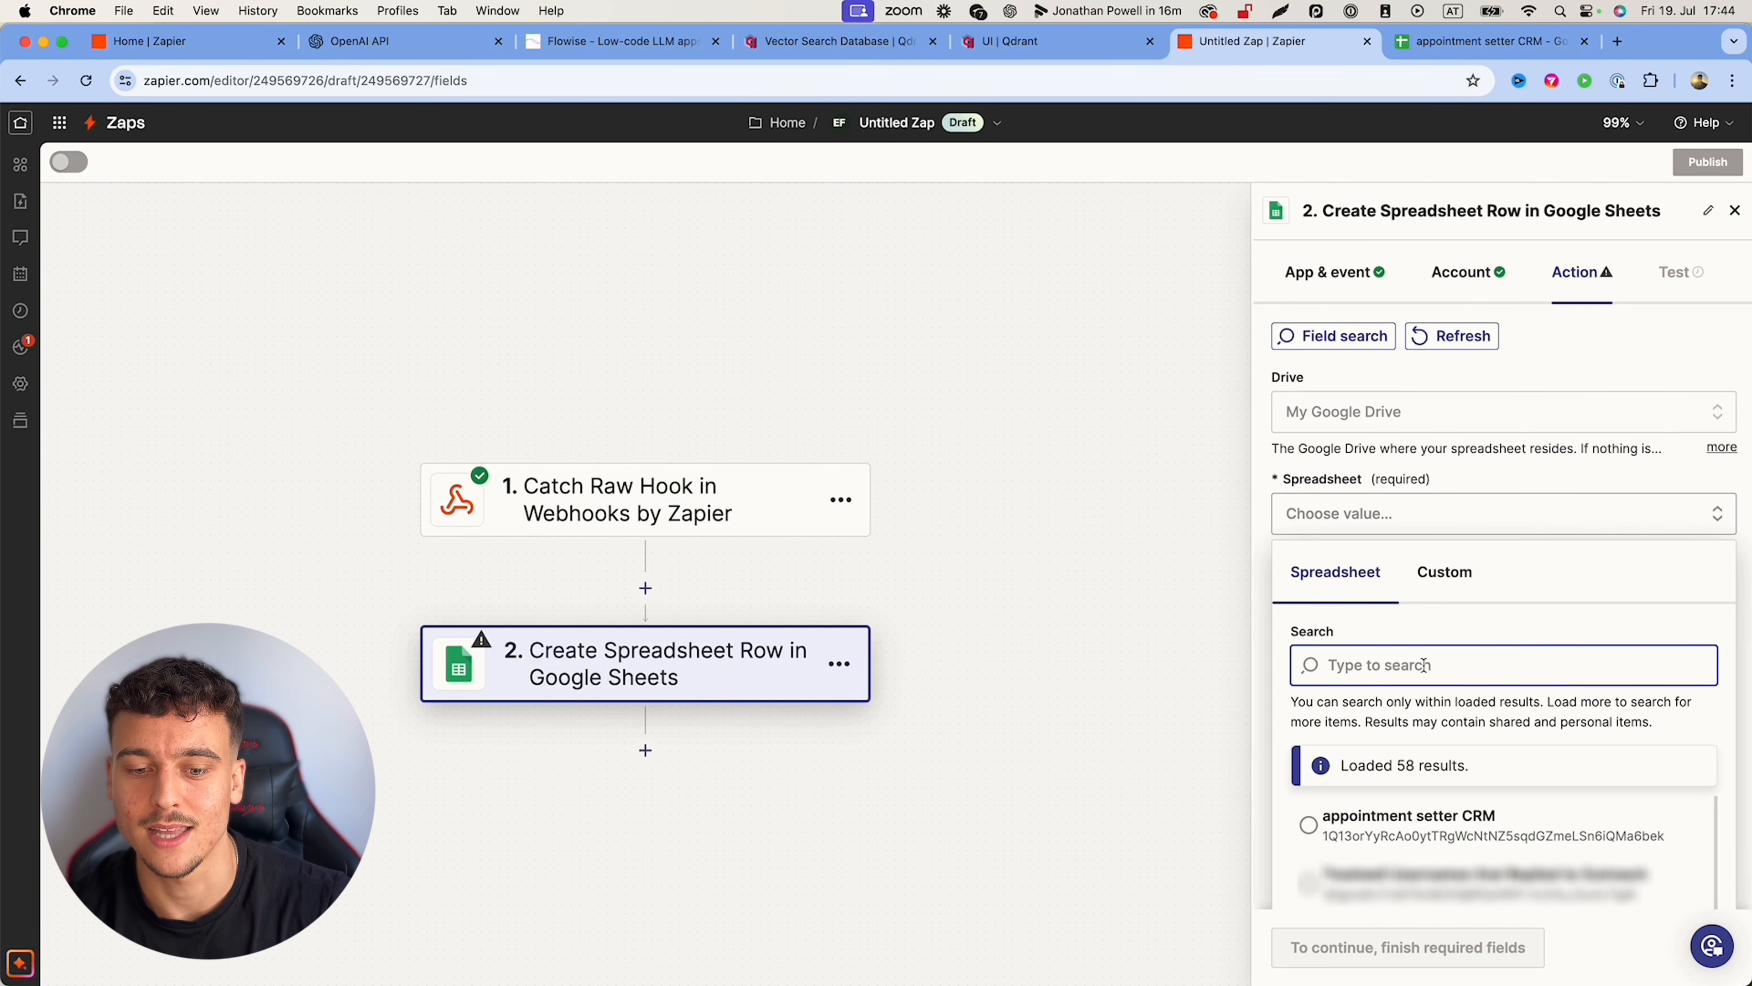
scroll(1365, 746, "down", 2)
left_click(1310, 754)
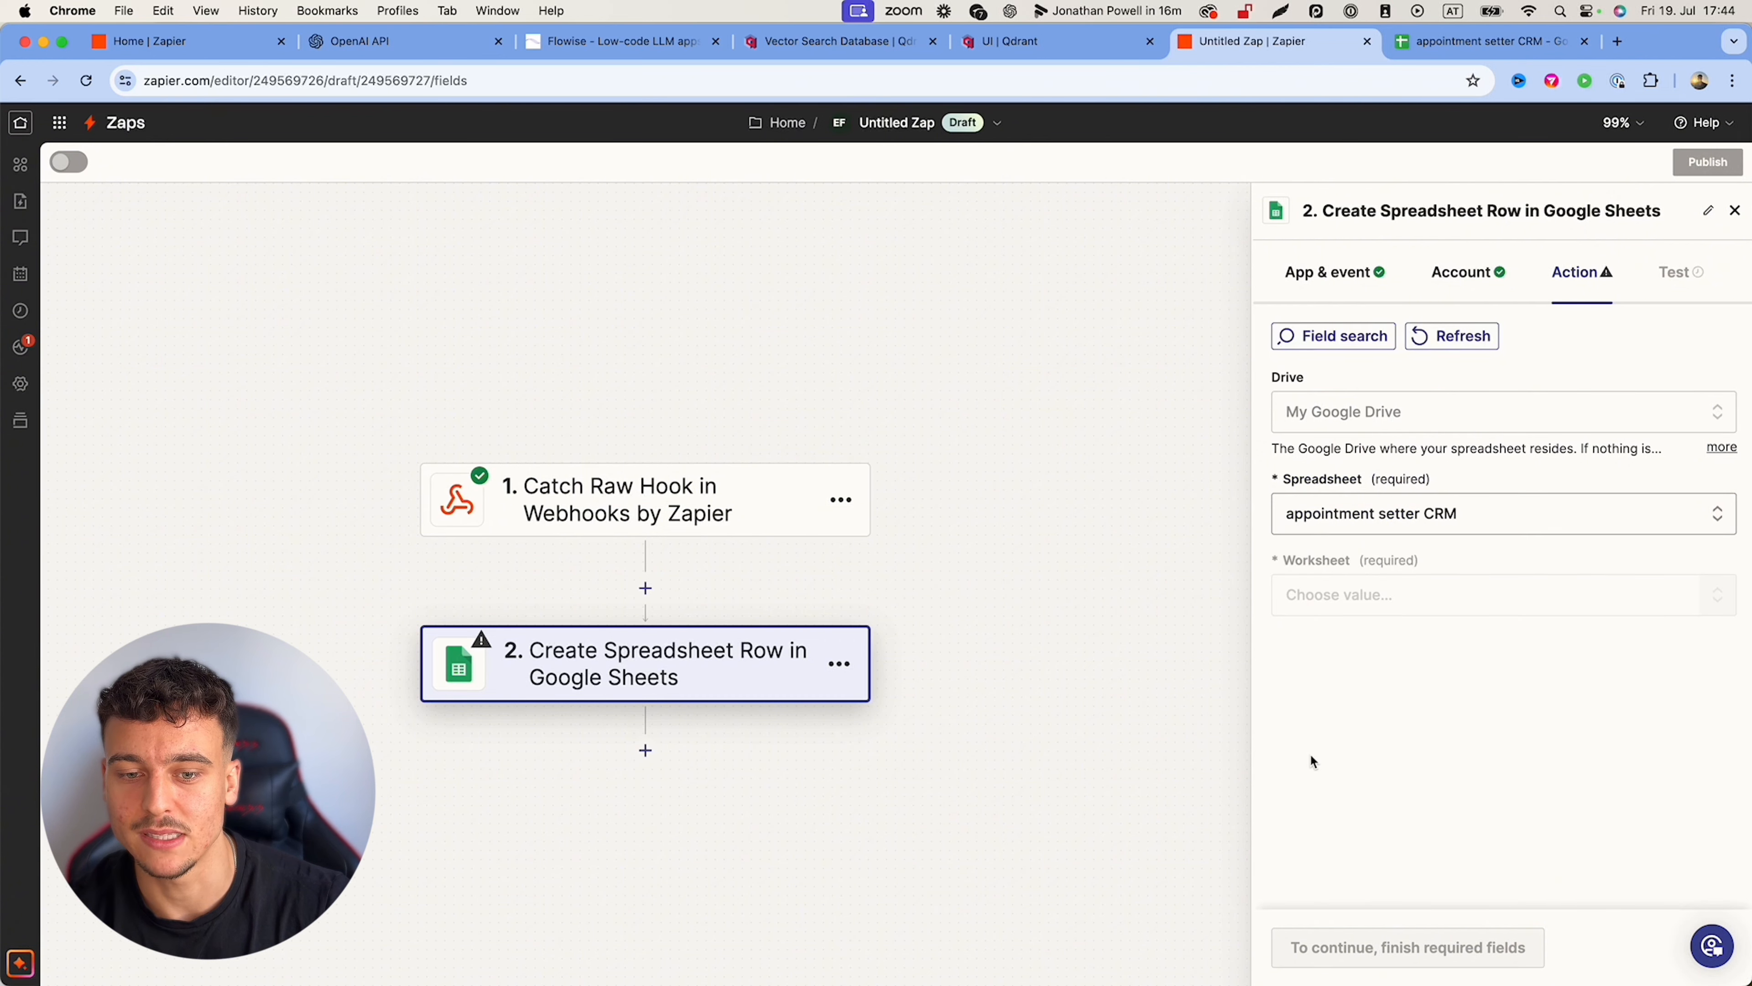
left_click(1388, 594)
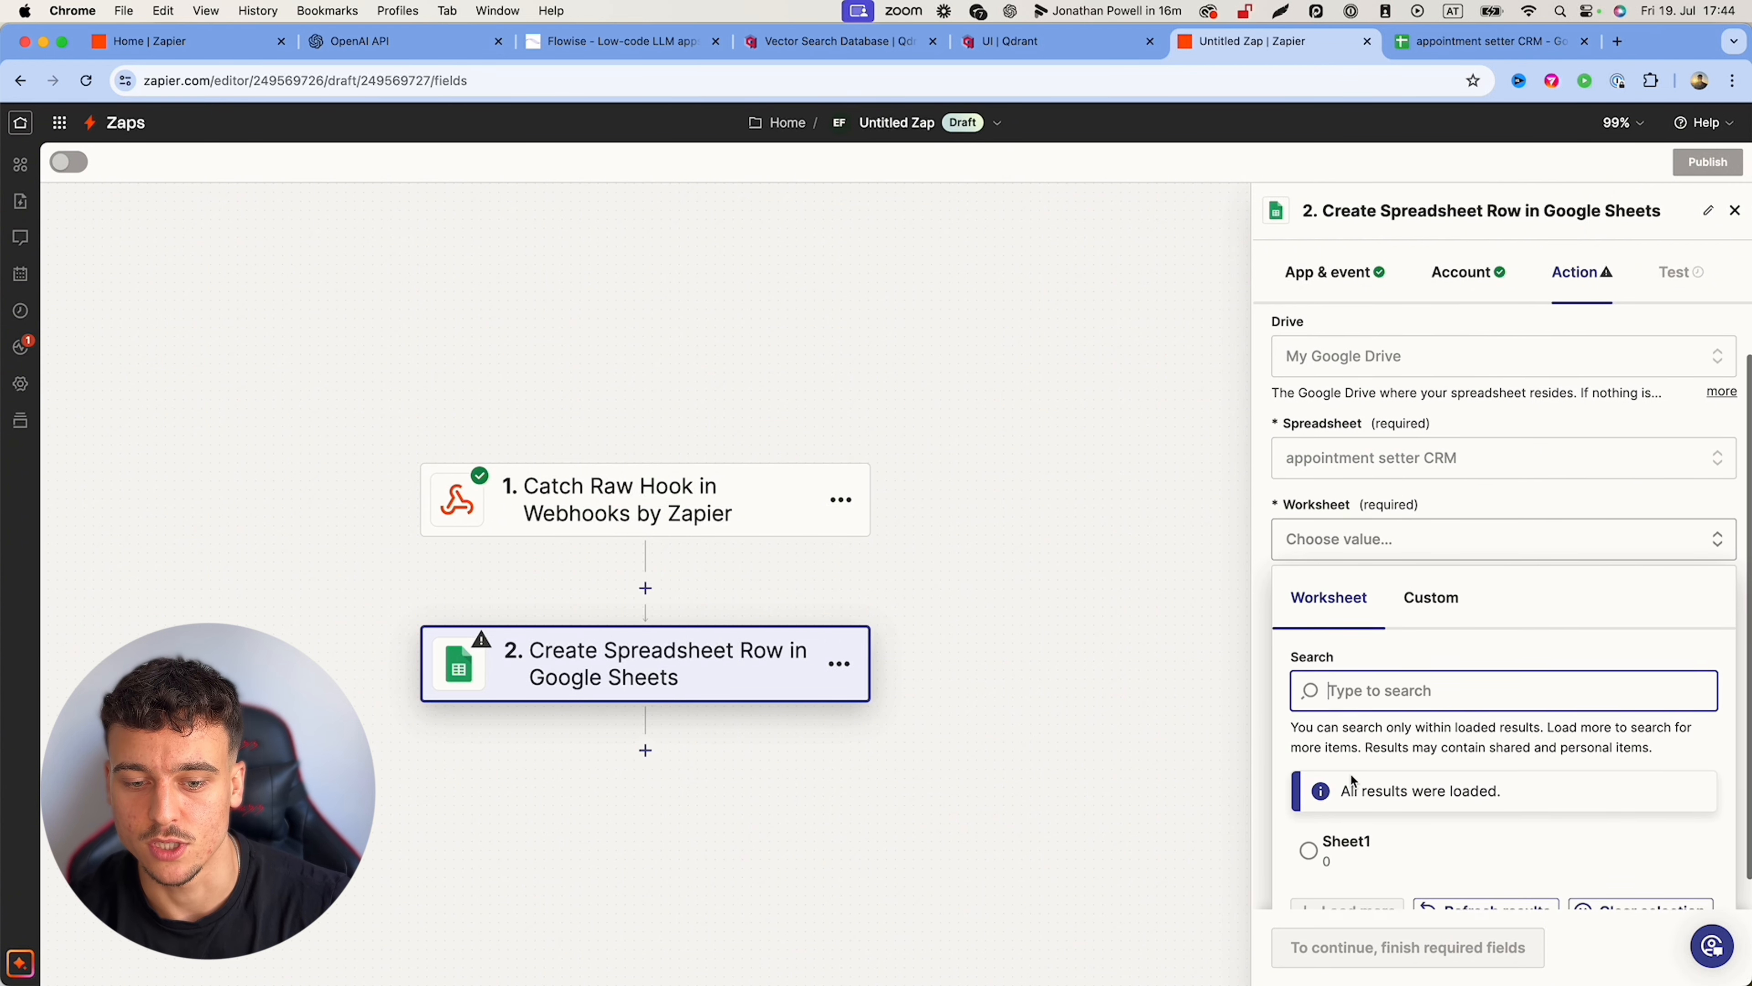
left_click(1338, 845)
triple_click(1335, 644)
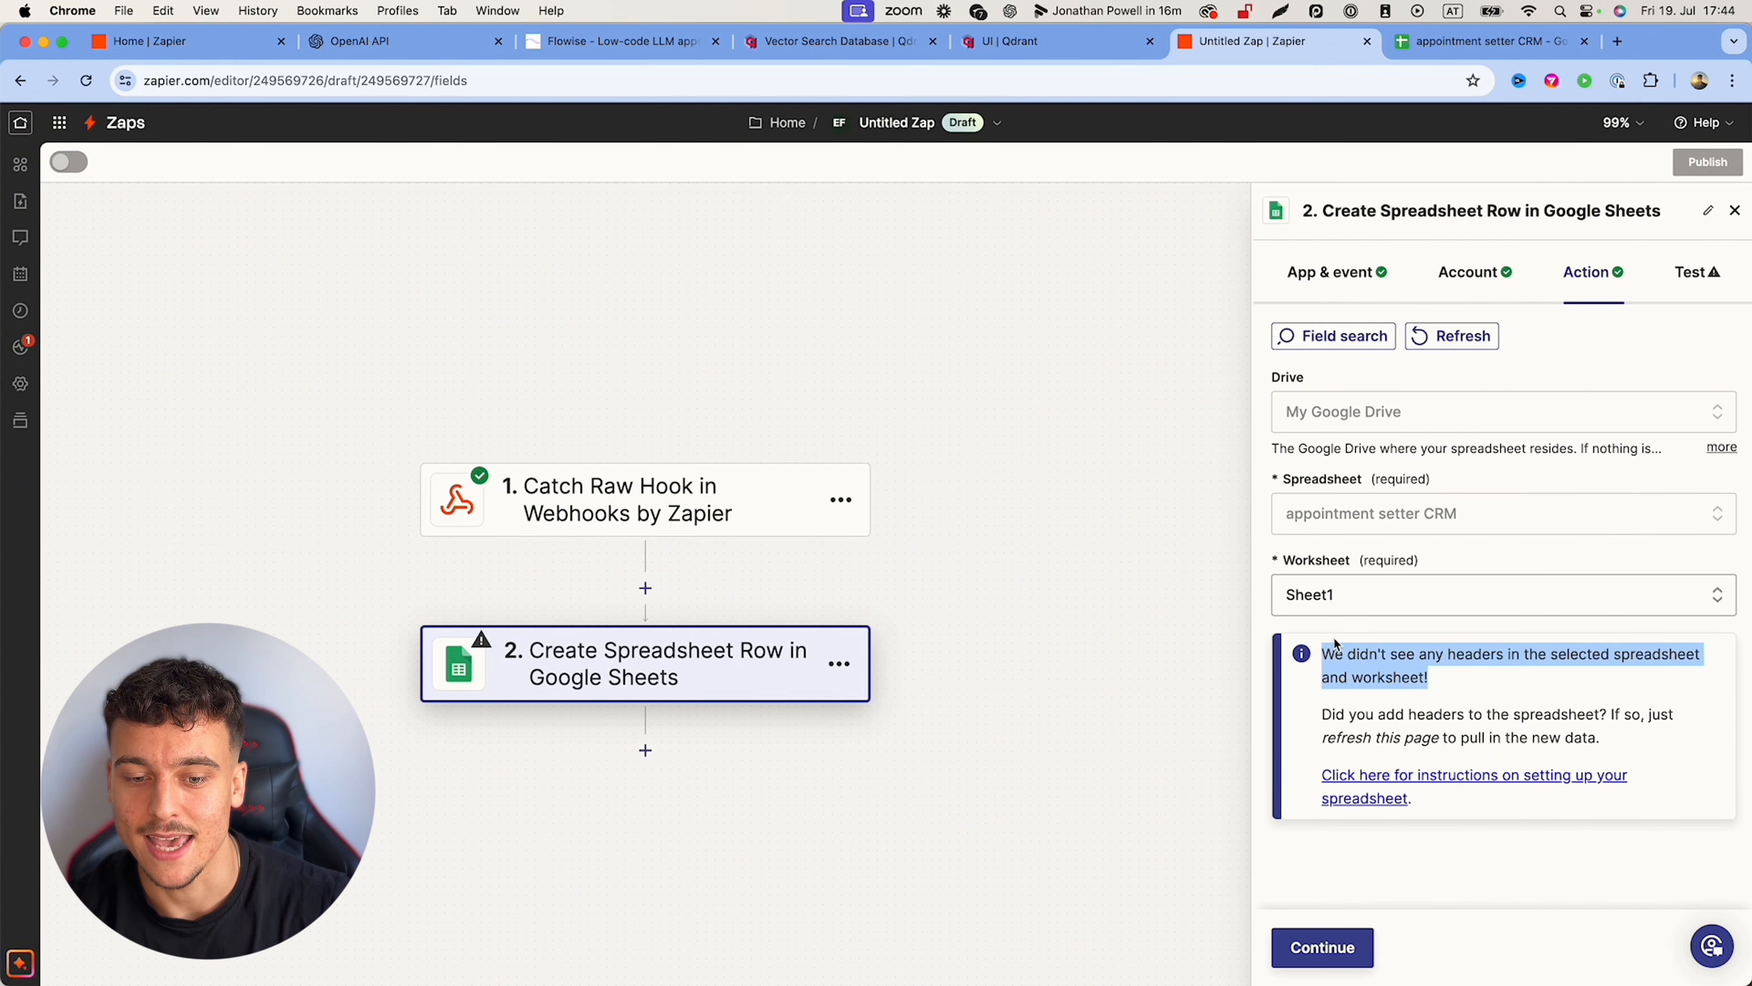
left_click(1336, 645)
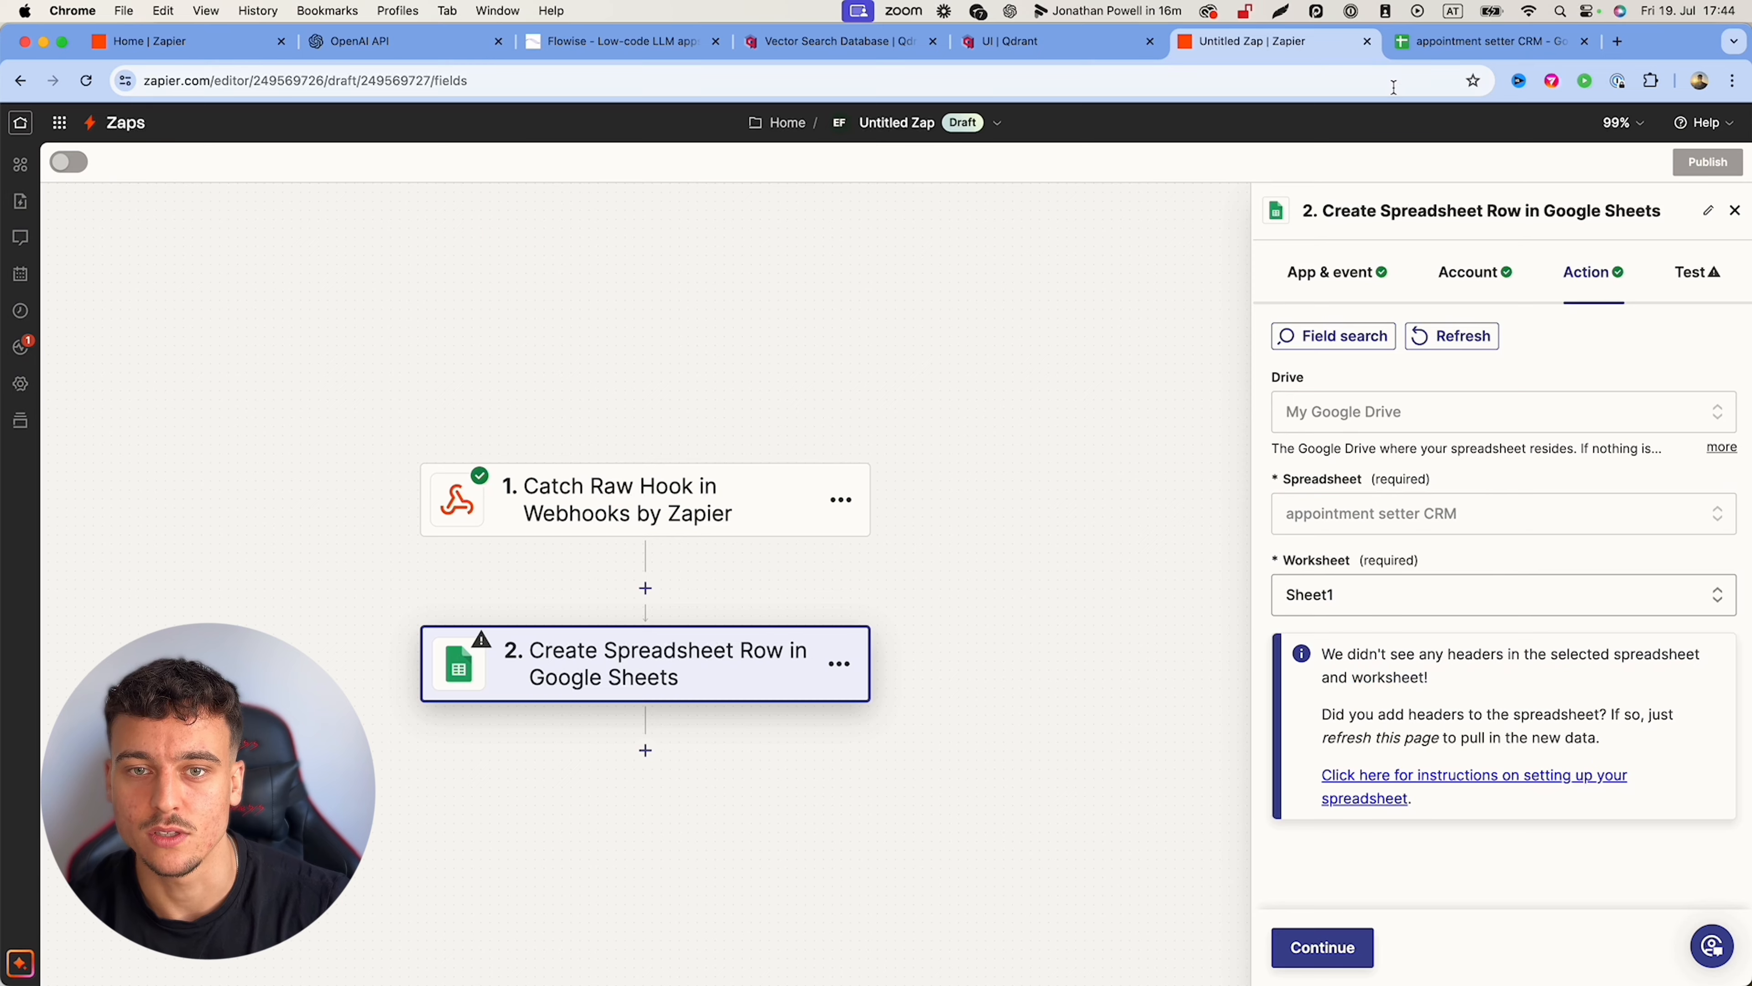
Step: Enter headers Name, Email, Biggest Struggle, Monthly Revenue, Size of Team in A1:E1 and widen column C
left_click(1483, 40)
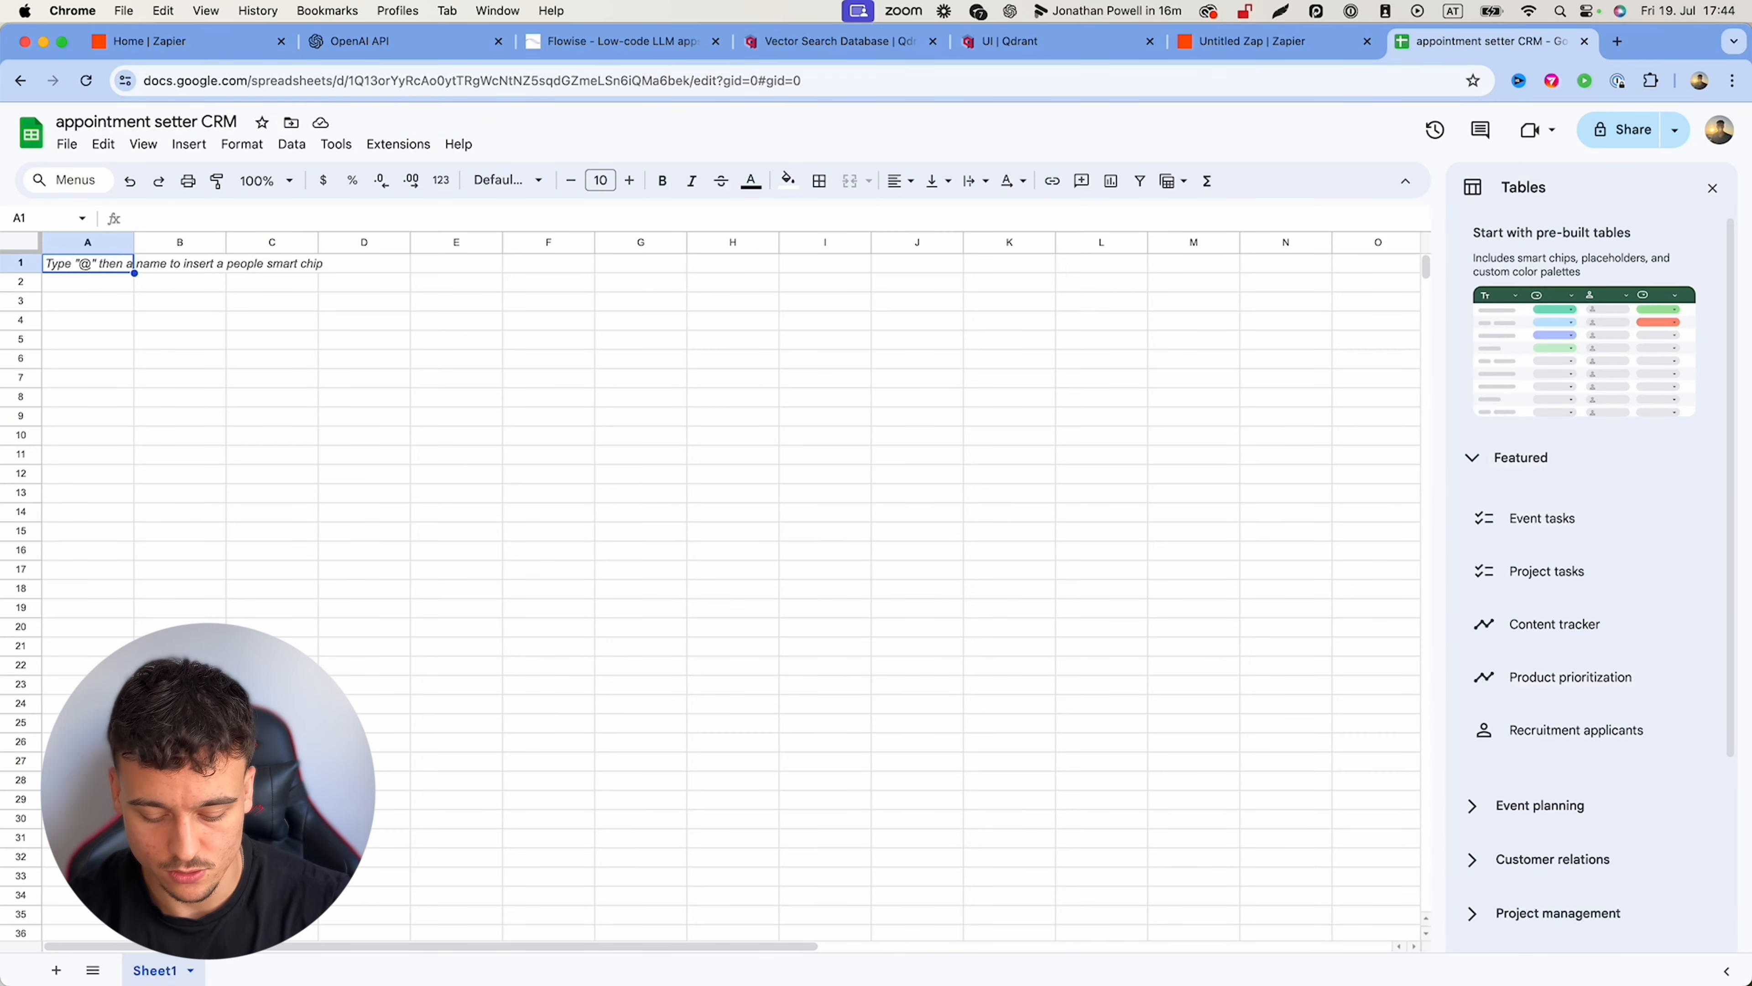
type("NAme")
key("Tab")
type("Email")
key("Tab")
type("Big")
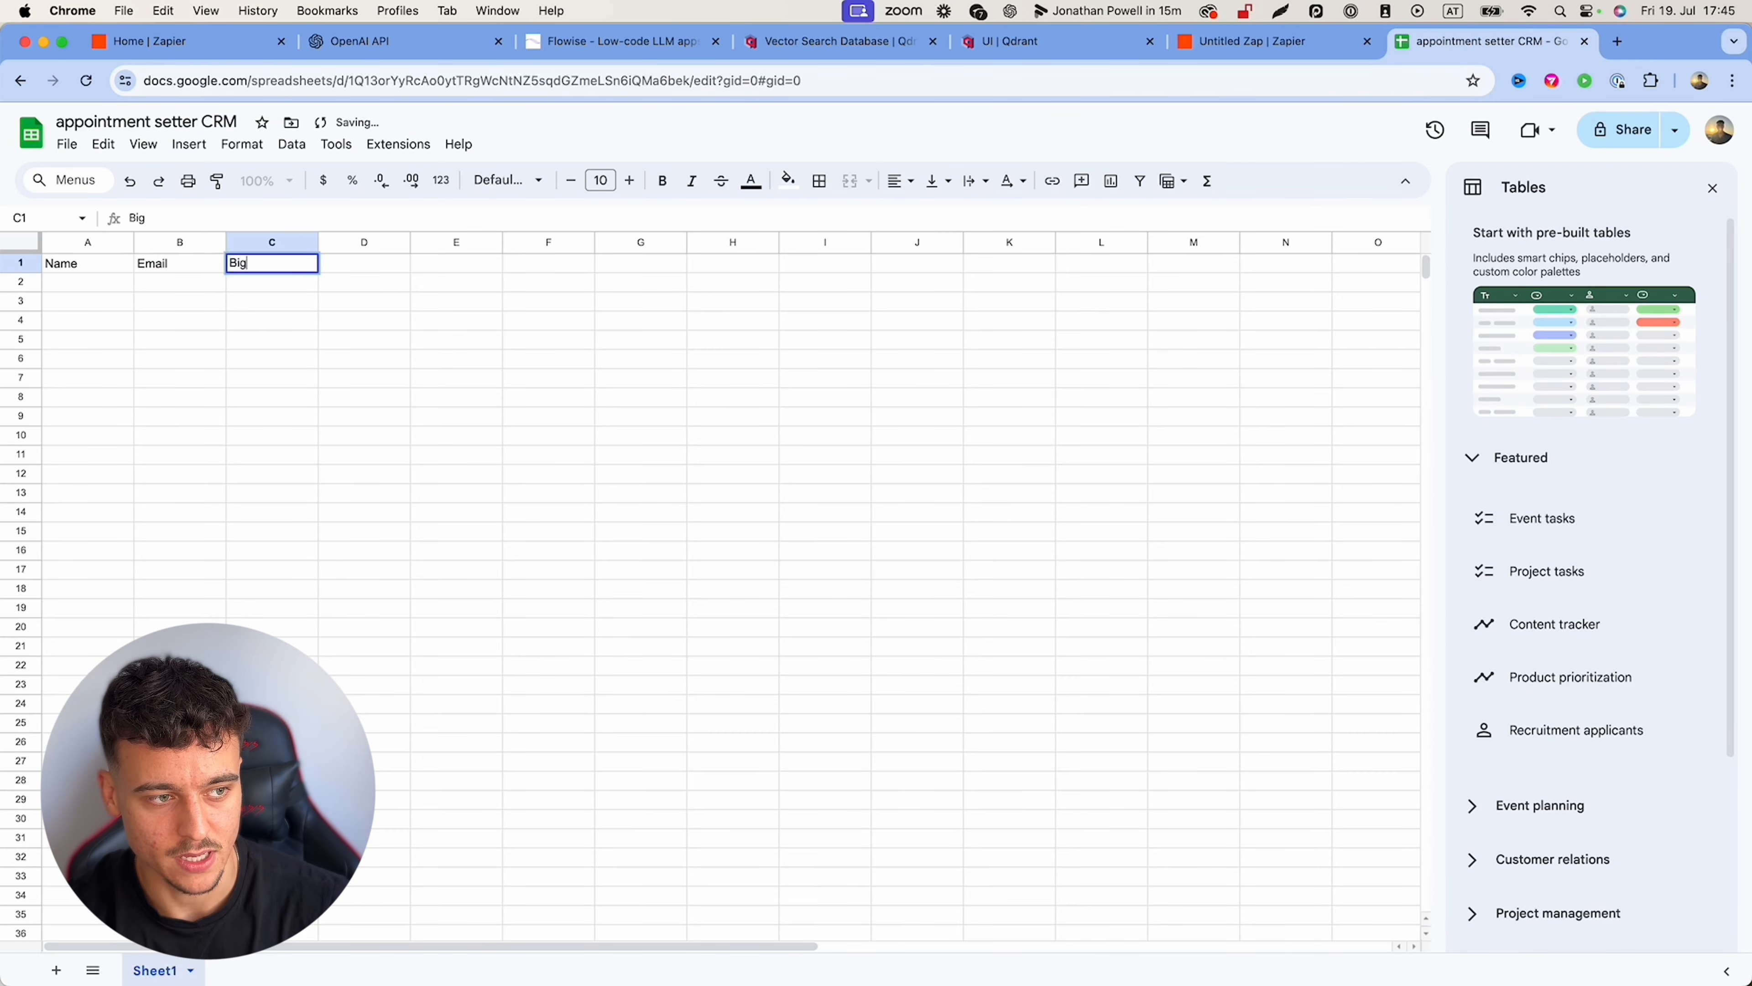
type("gest Struggle")
key("Tab")
type("Monthly Revenue")
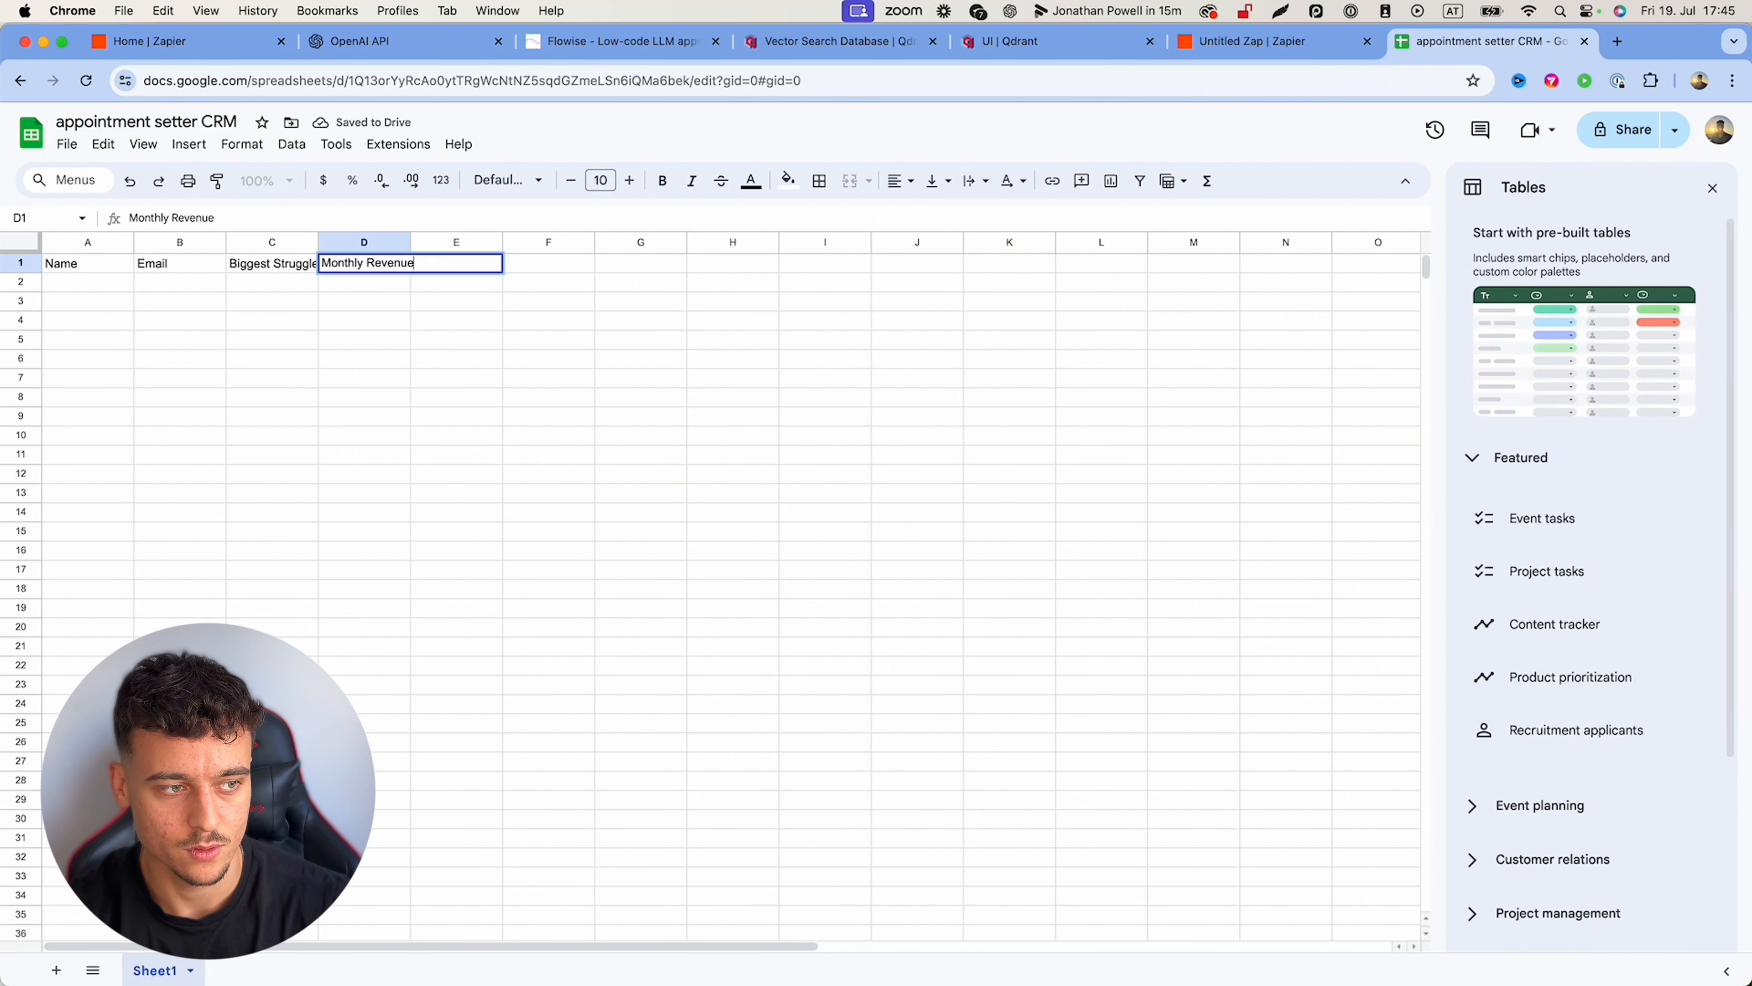
key("Tab")
type("Size of")
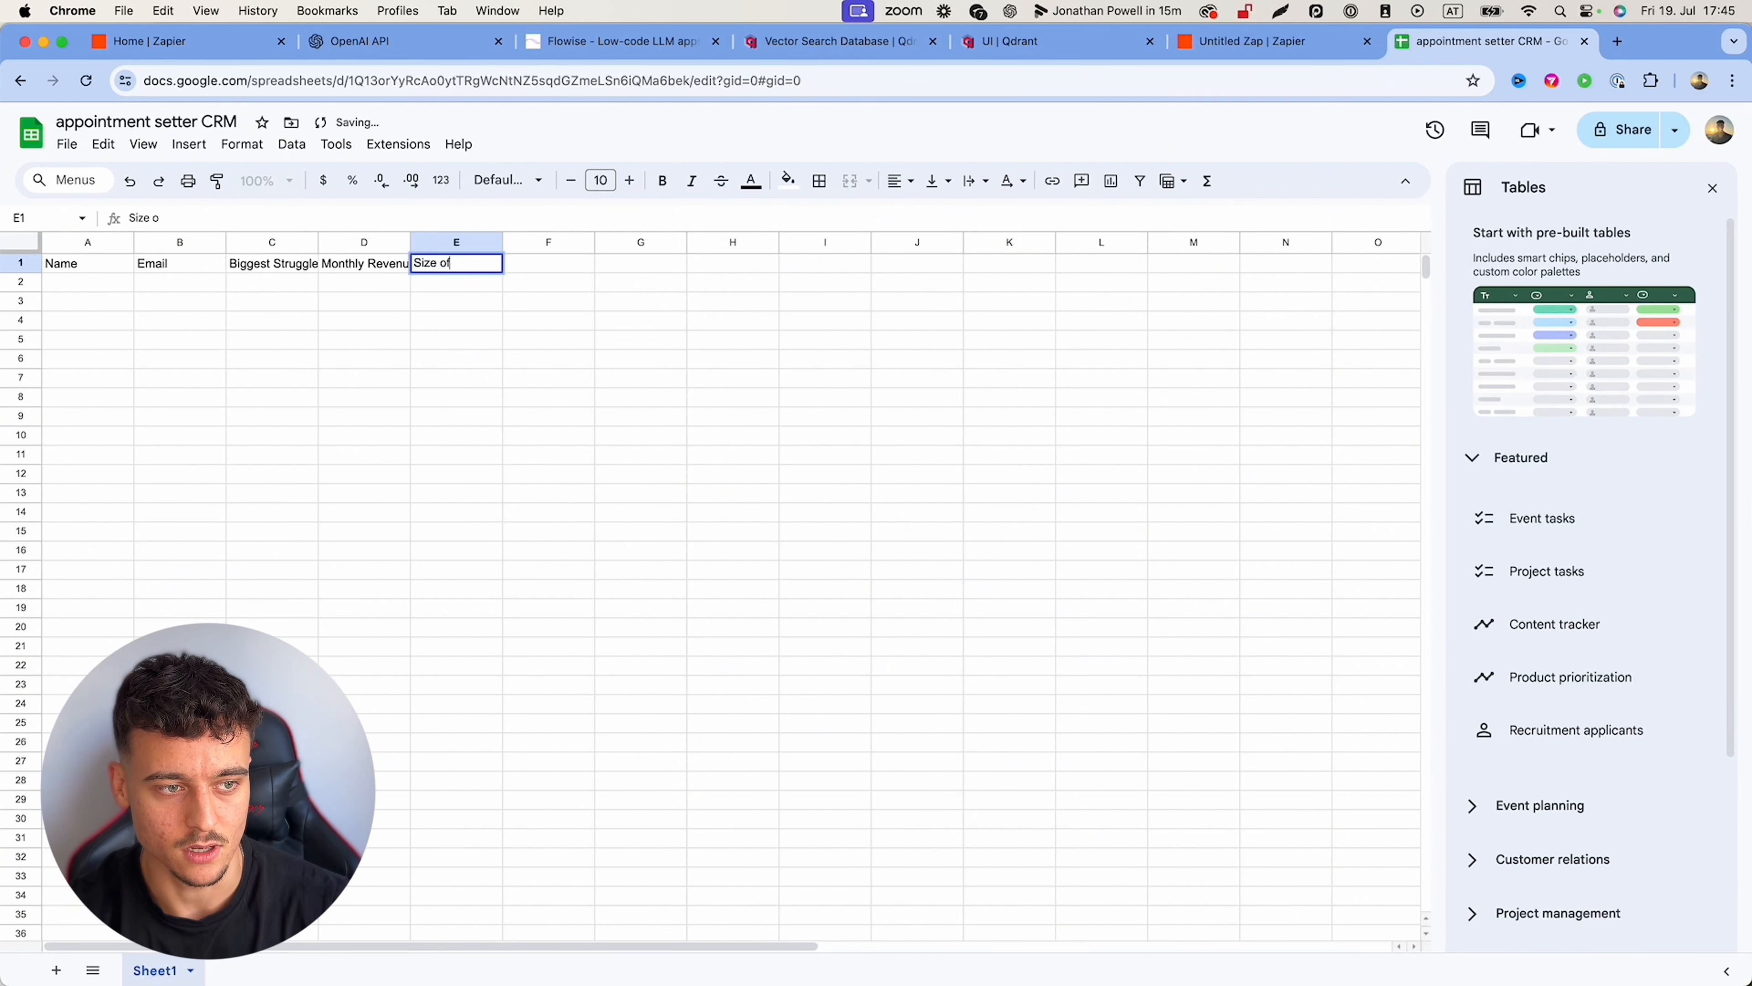
type(" Team")
key("Return")
left_click_drag(318, 241, 449, 242)
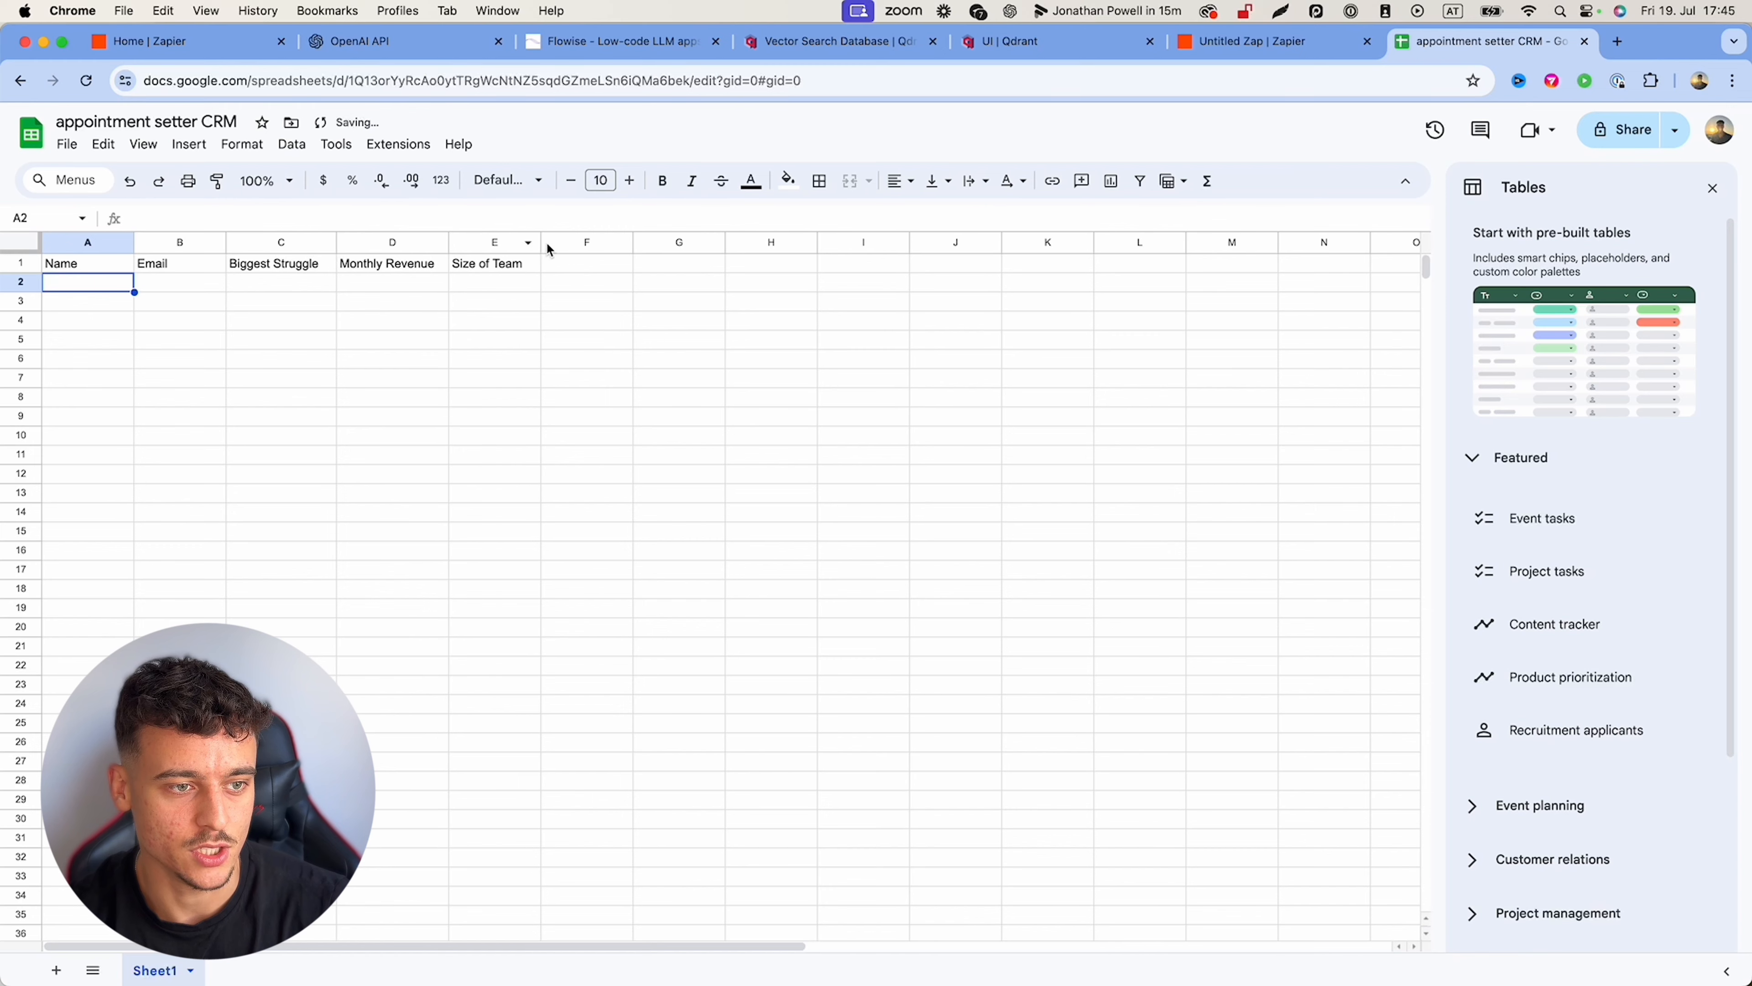
left_click(1252, 41)
Step: Refresh the row step so it lists the Name through Size of Team fields
left_click(1479, 336)
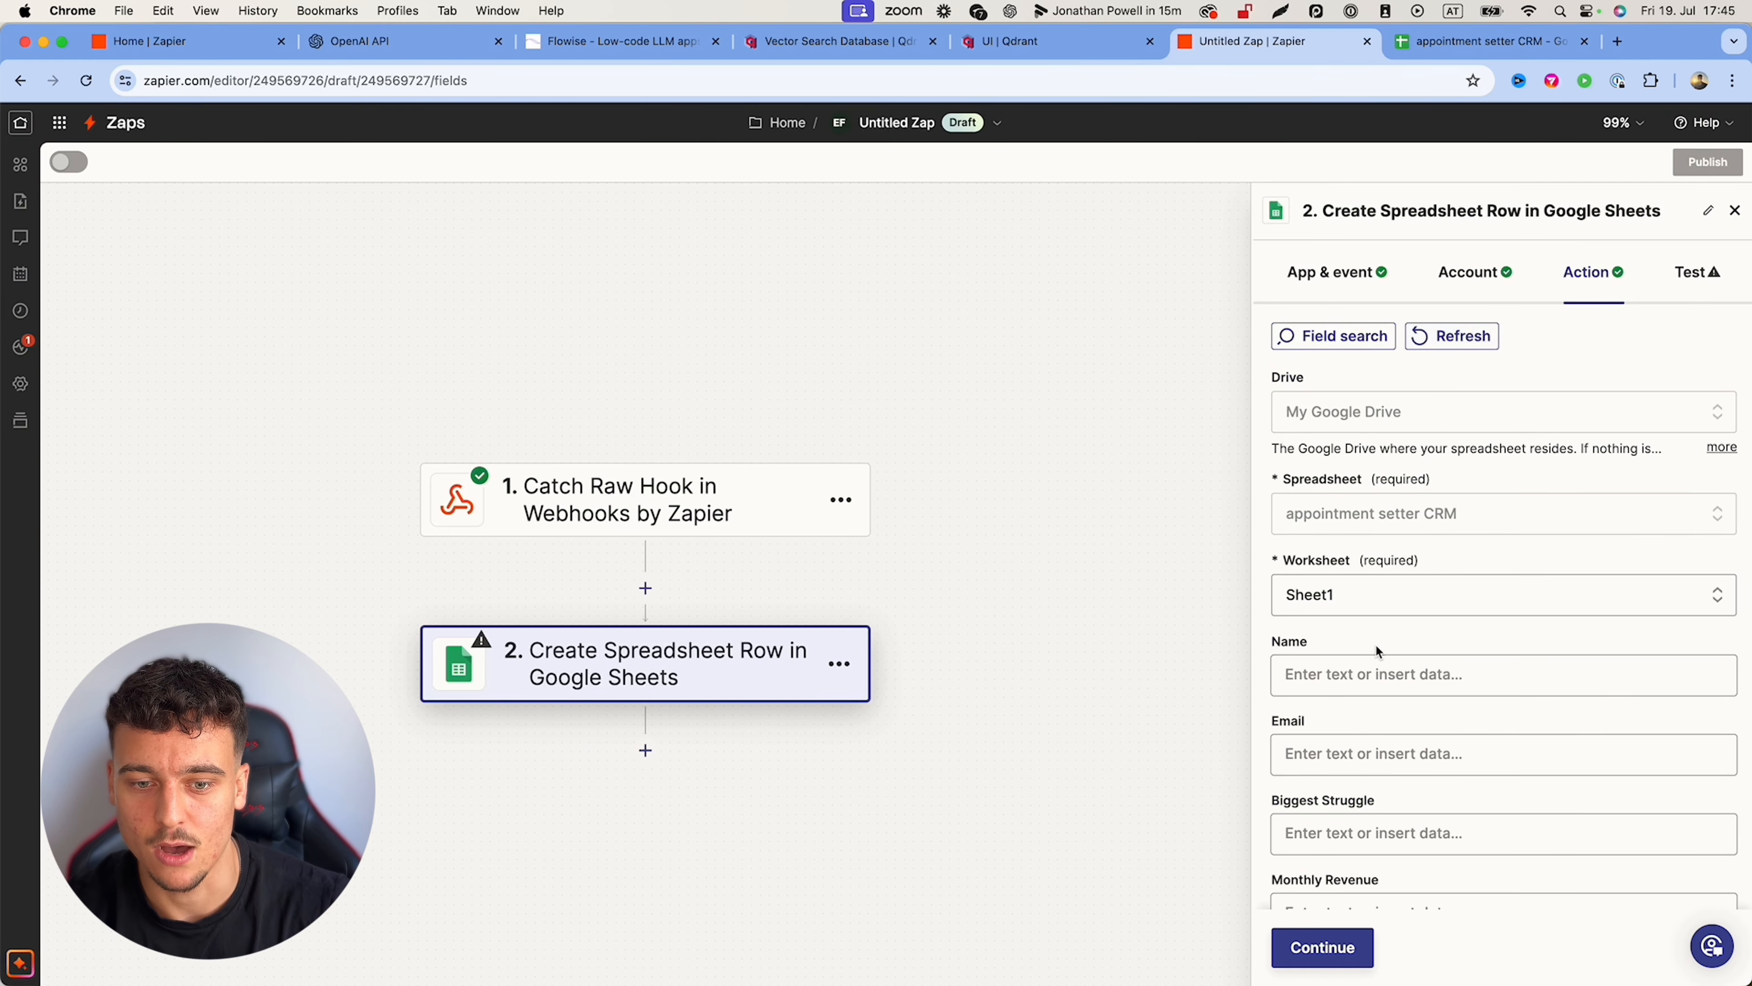
scroll(1374, 644, "down", 2)
scroll(1336, 600, "down", 5)
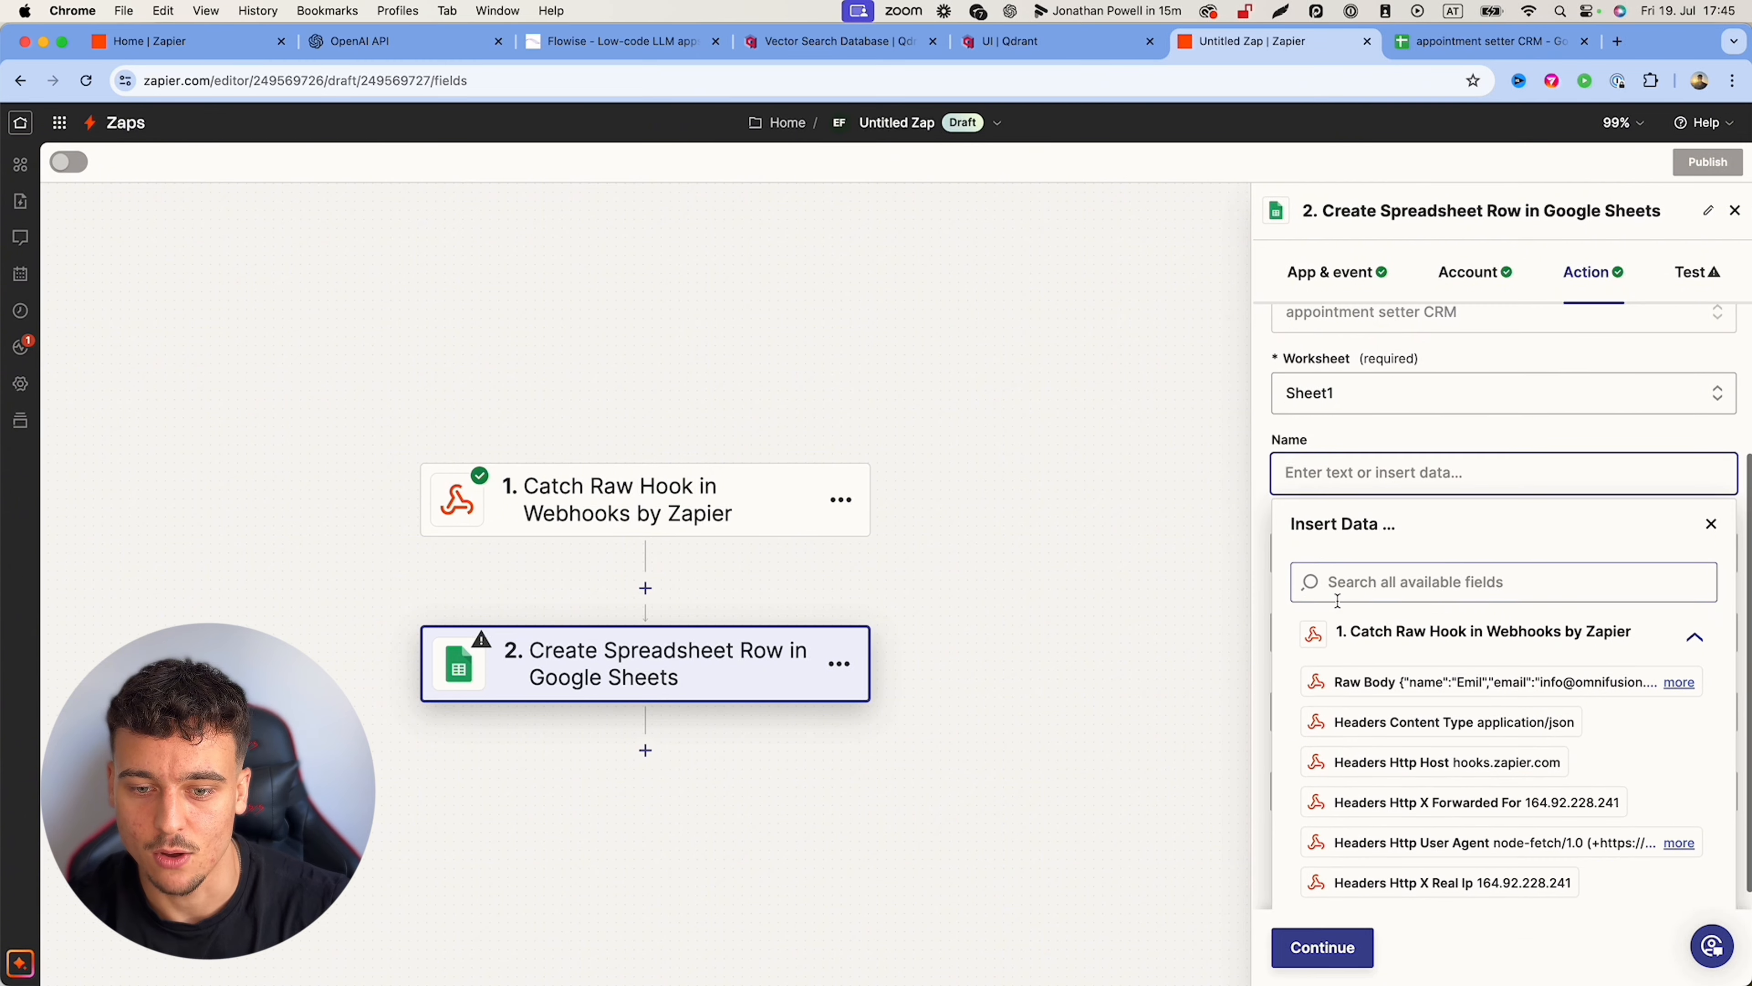
scroll(1352, 855, "down", 3)
scroll(1352, 854, "down", 5)
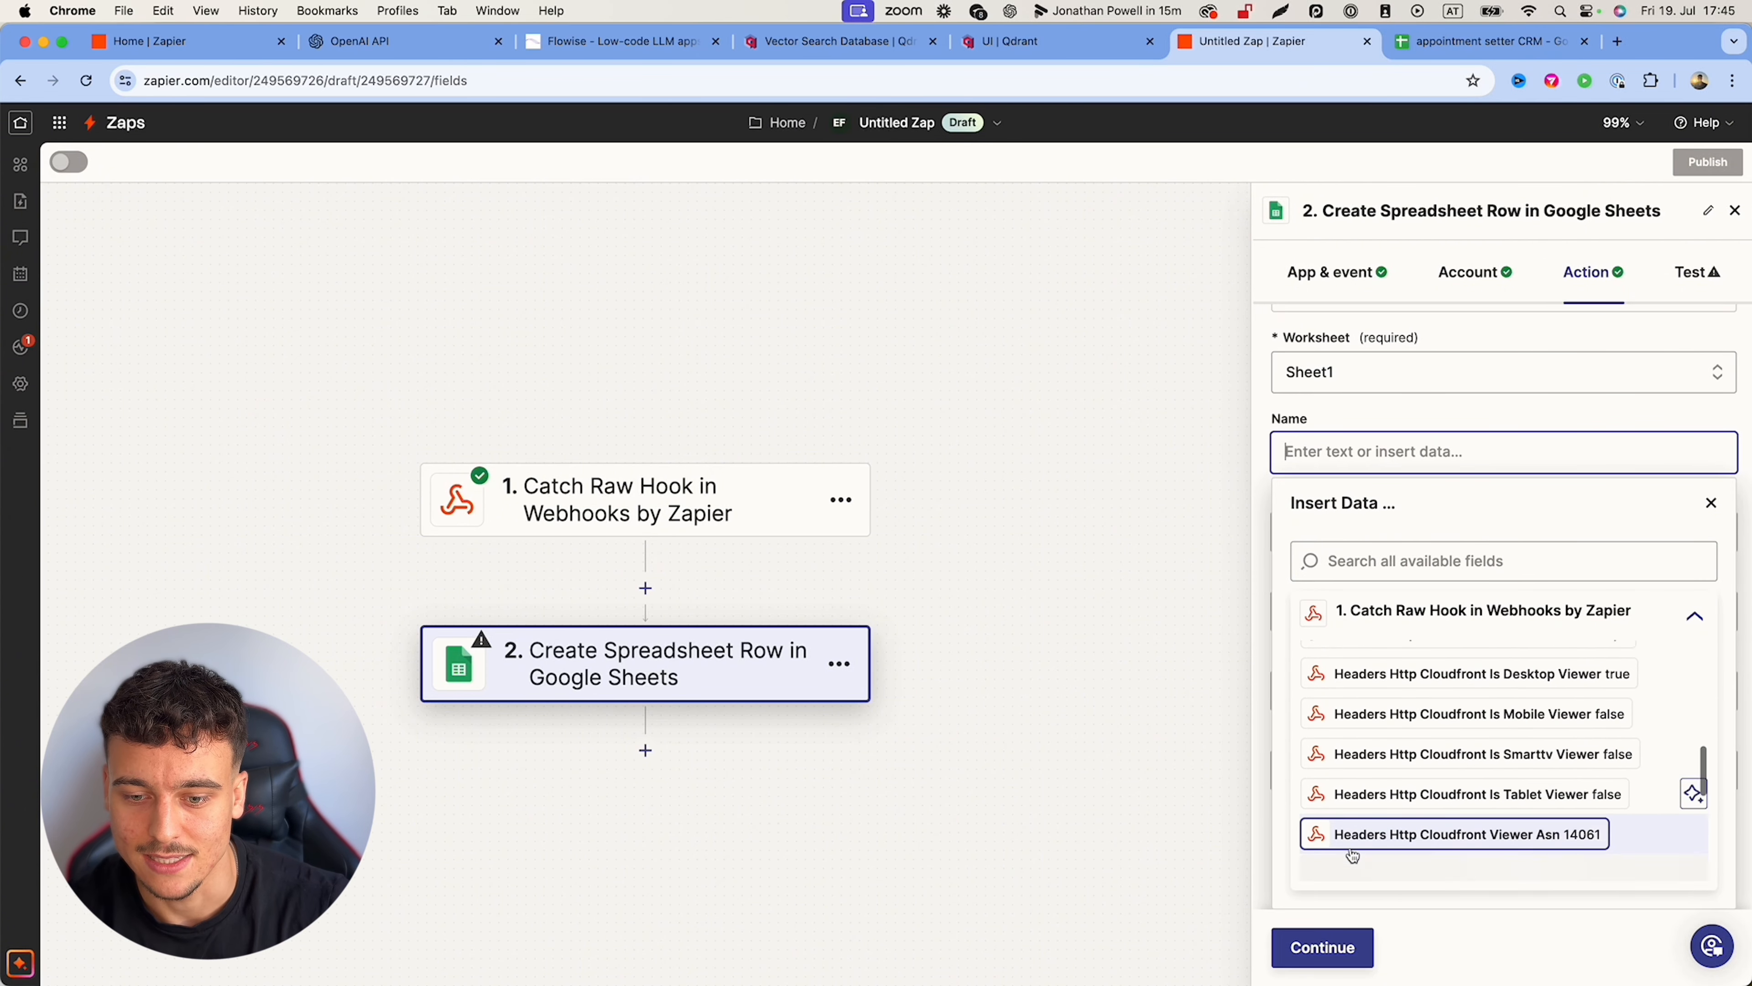
scroll(1352, 854, "up", 10)
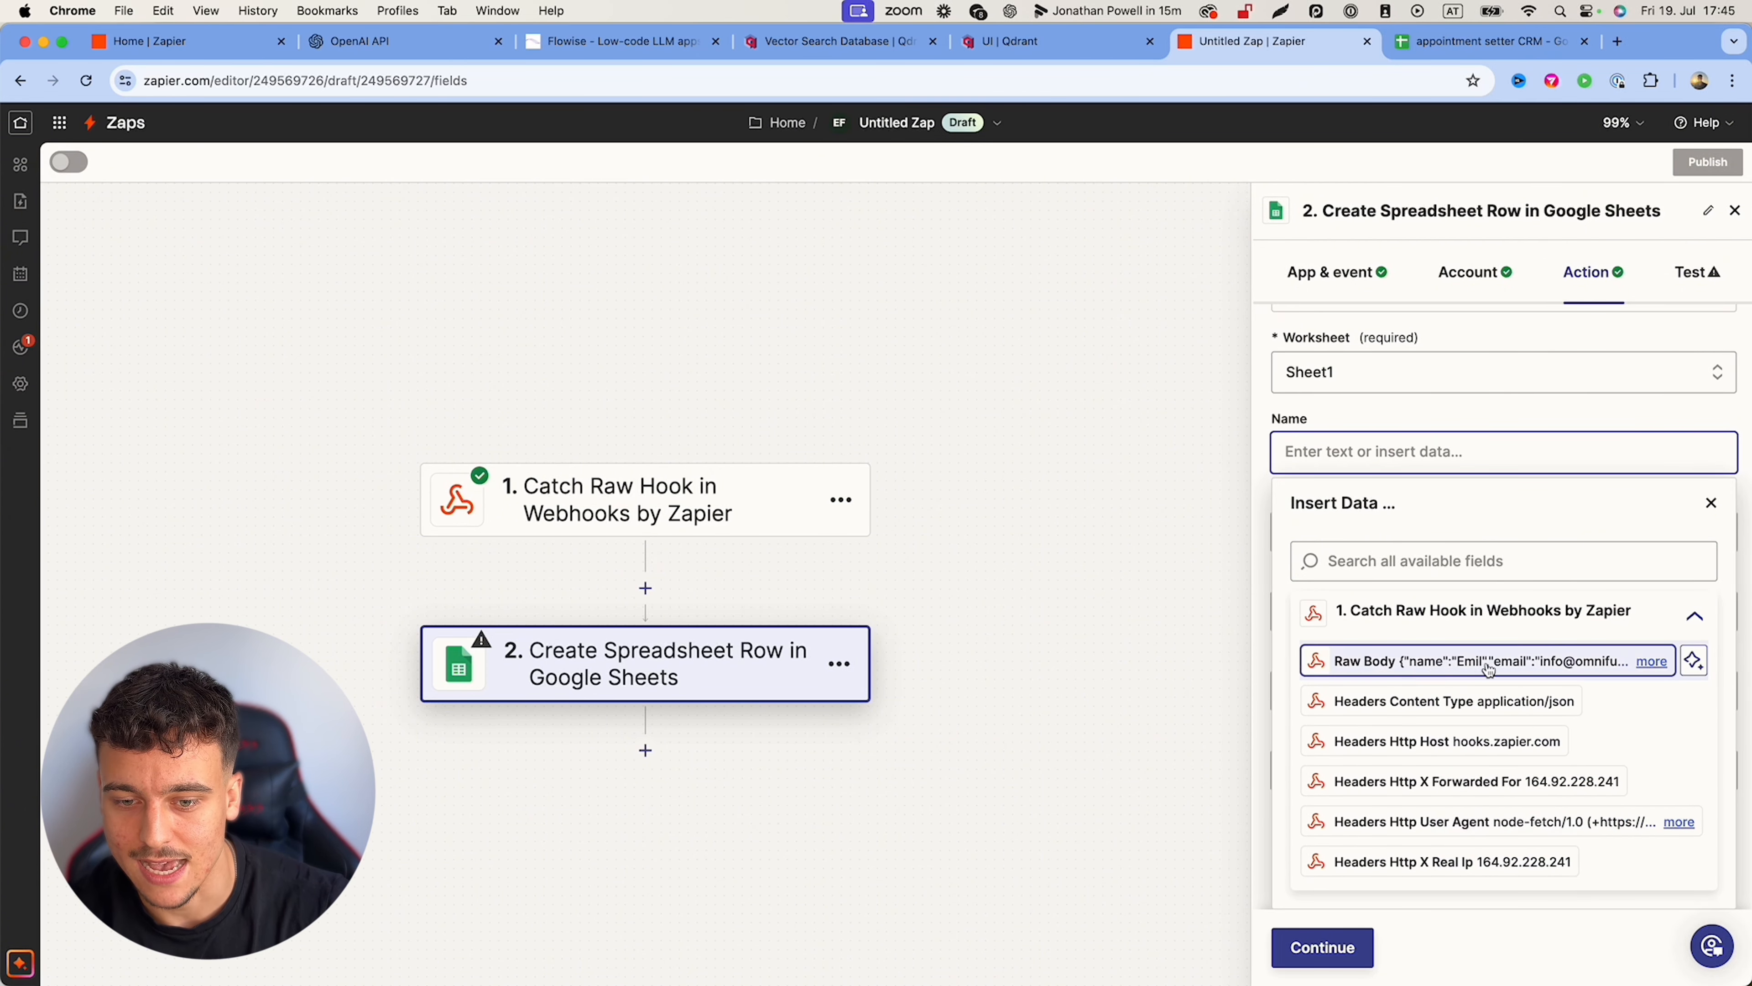
Step: Try mapping Raw Body into Name, remove it, and close the step settings
left_click(1410, 662)
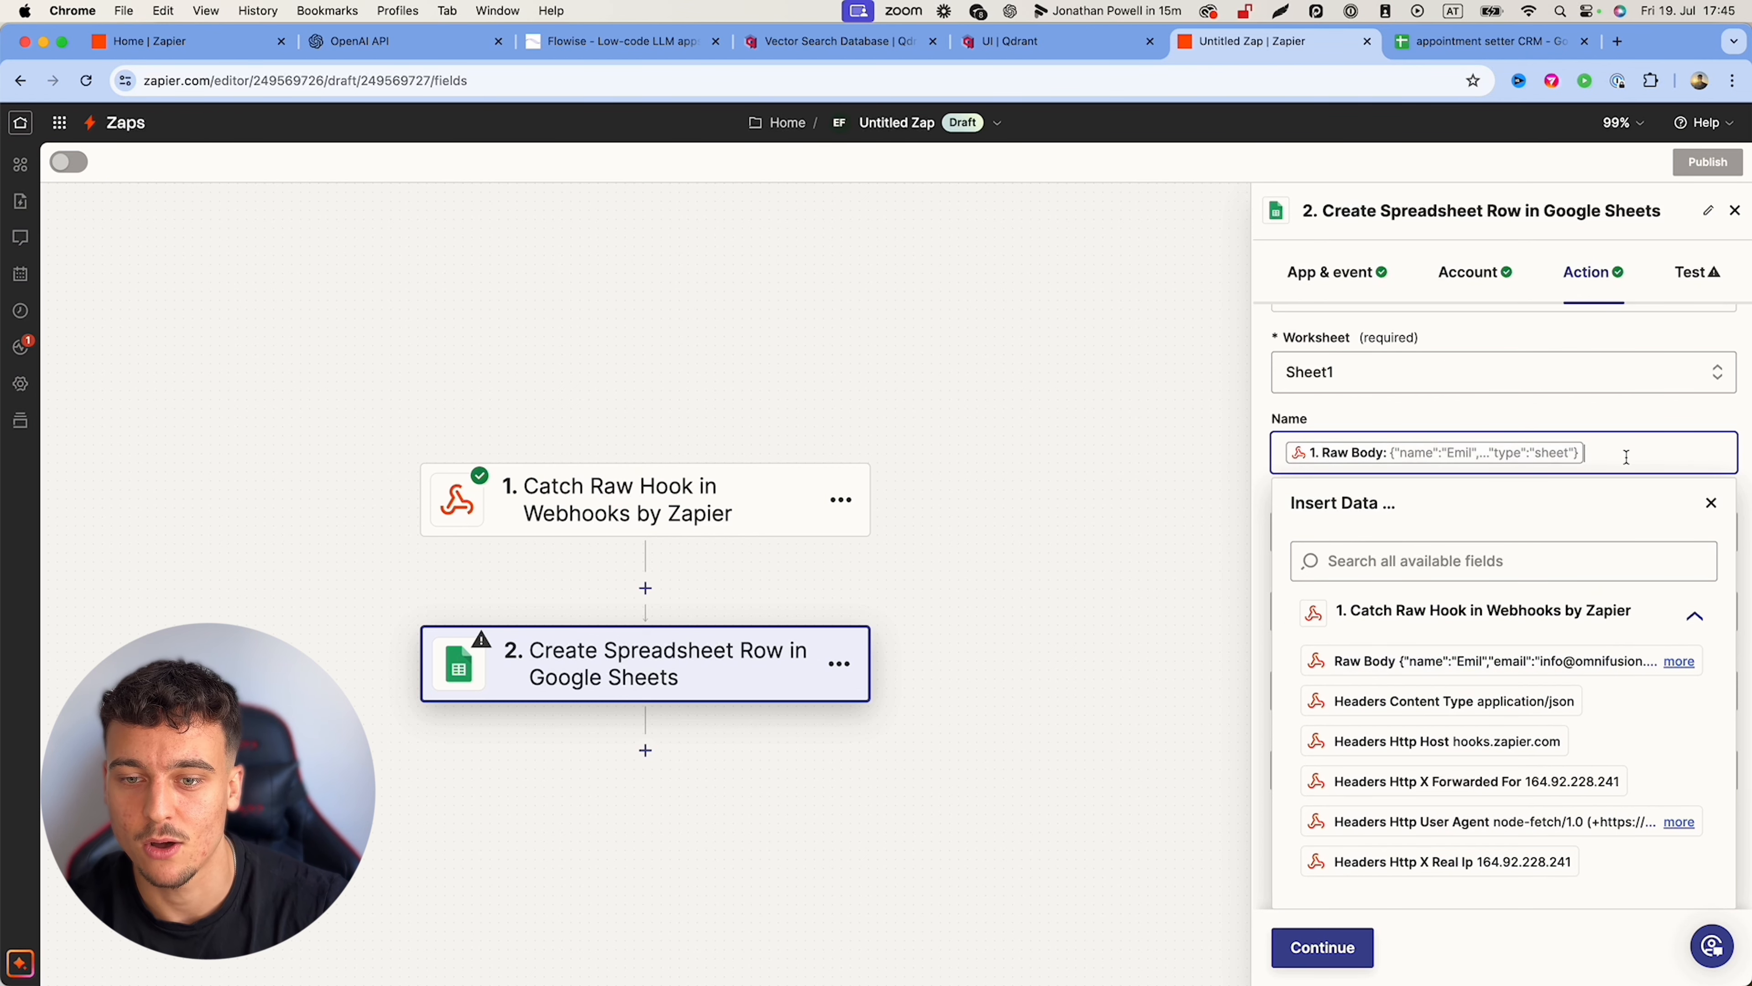
key("BackSpace")
left_click(1536, 407)
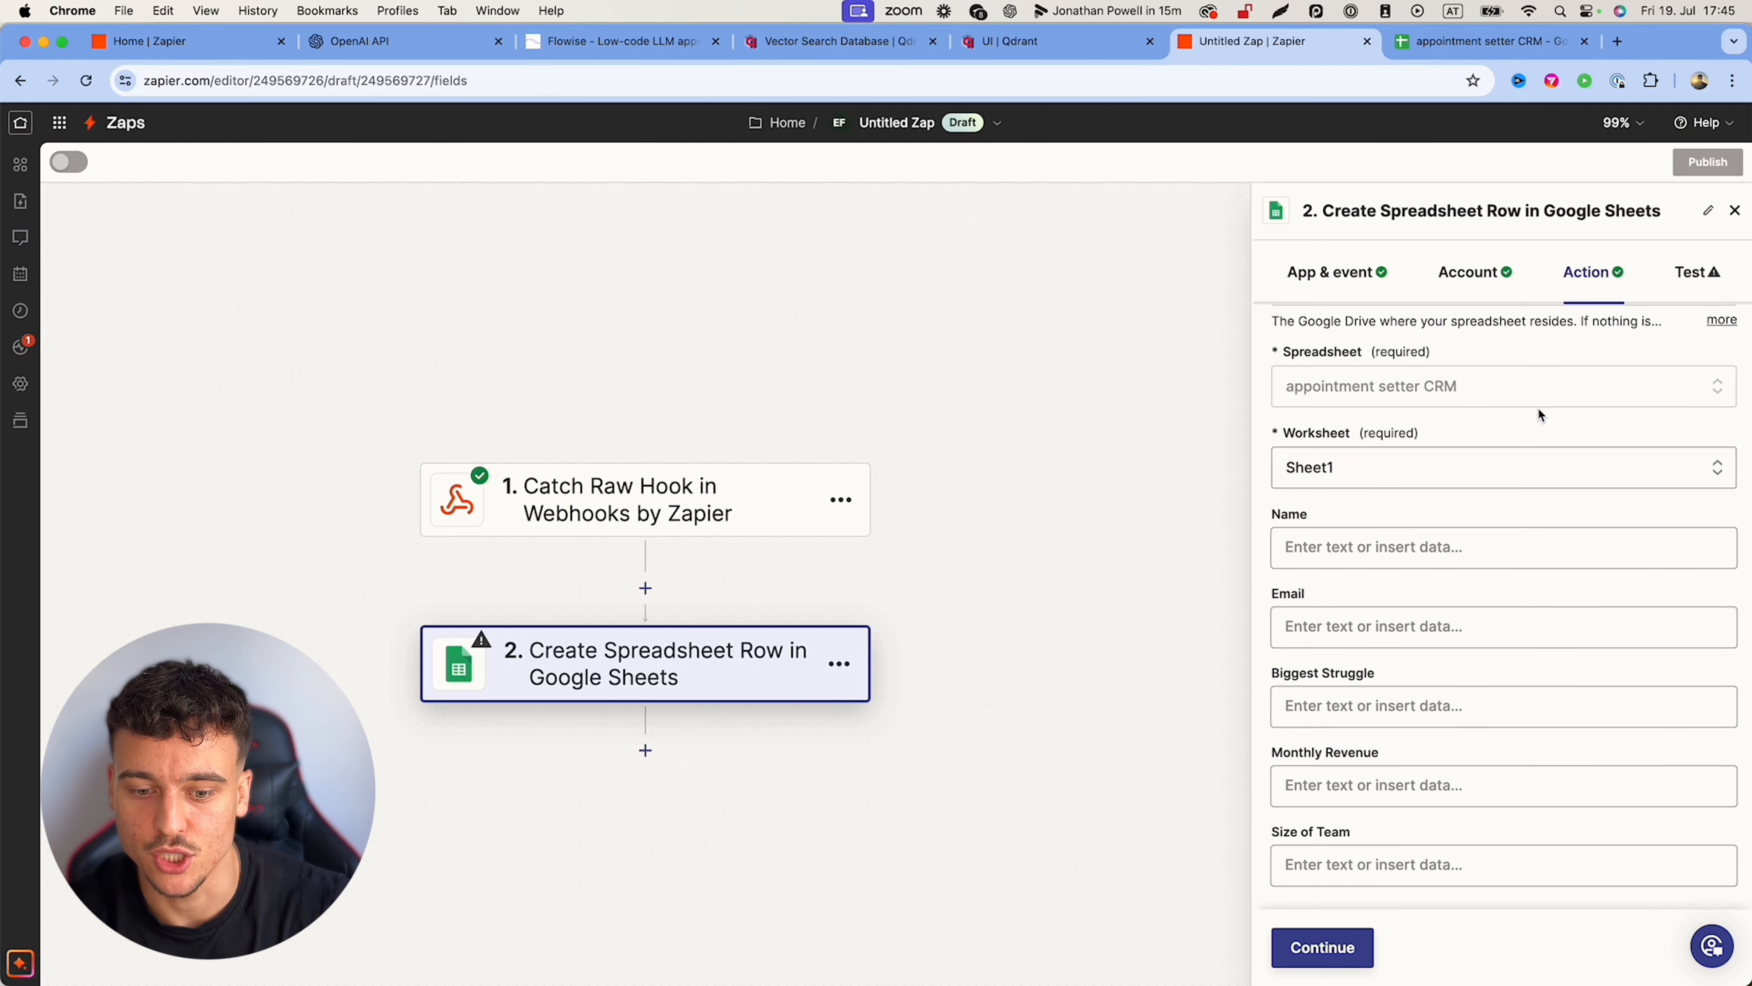
scroll(1683, 304, "up", 3)
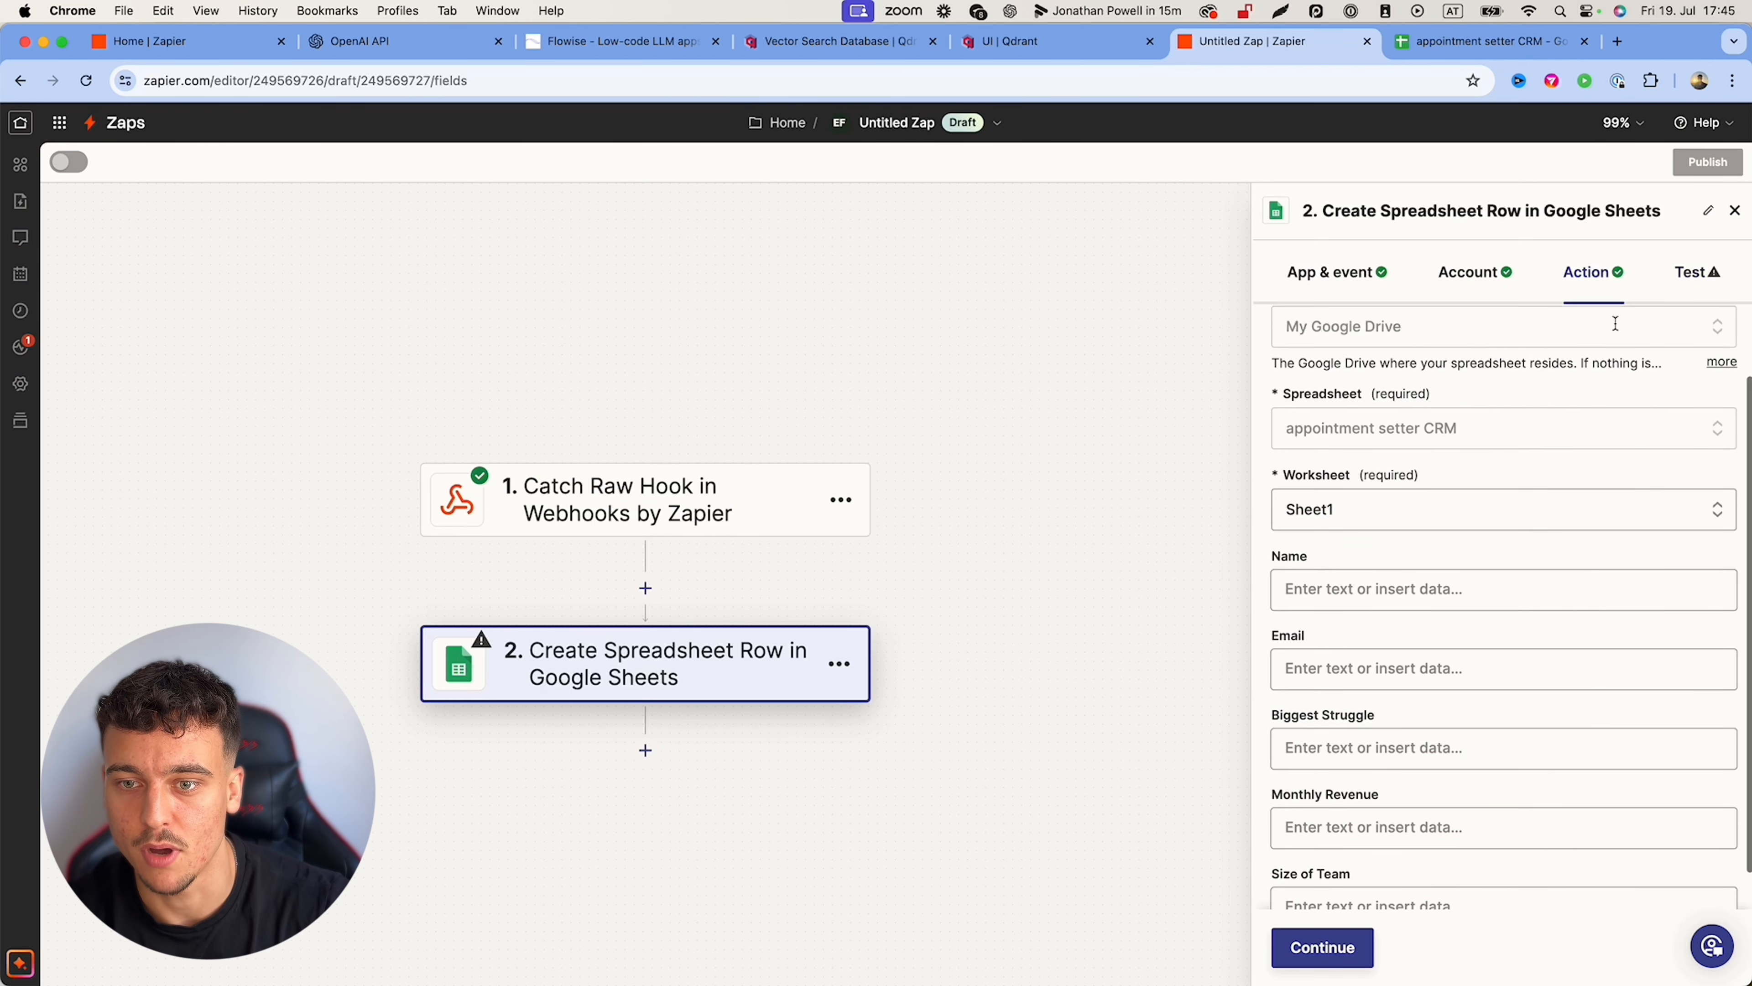
left_click(1735, 210)
Step: Add a Code by Zapier Run JavaScript step after the trigger with Raw Body as input
left_click(647, 590)
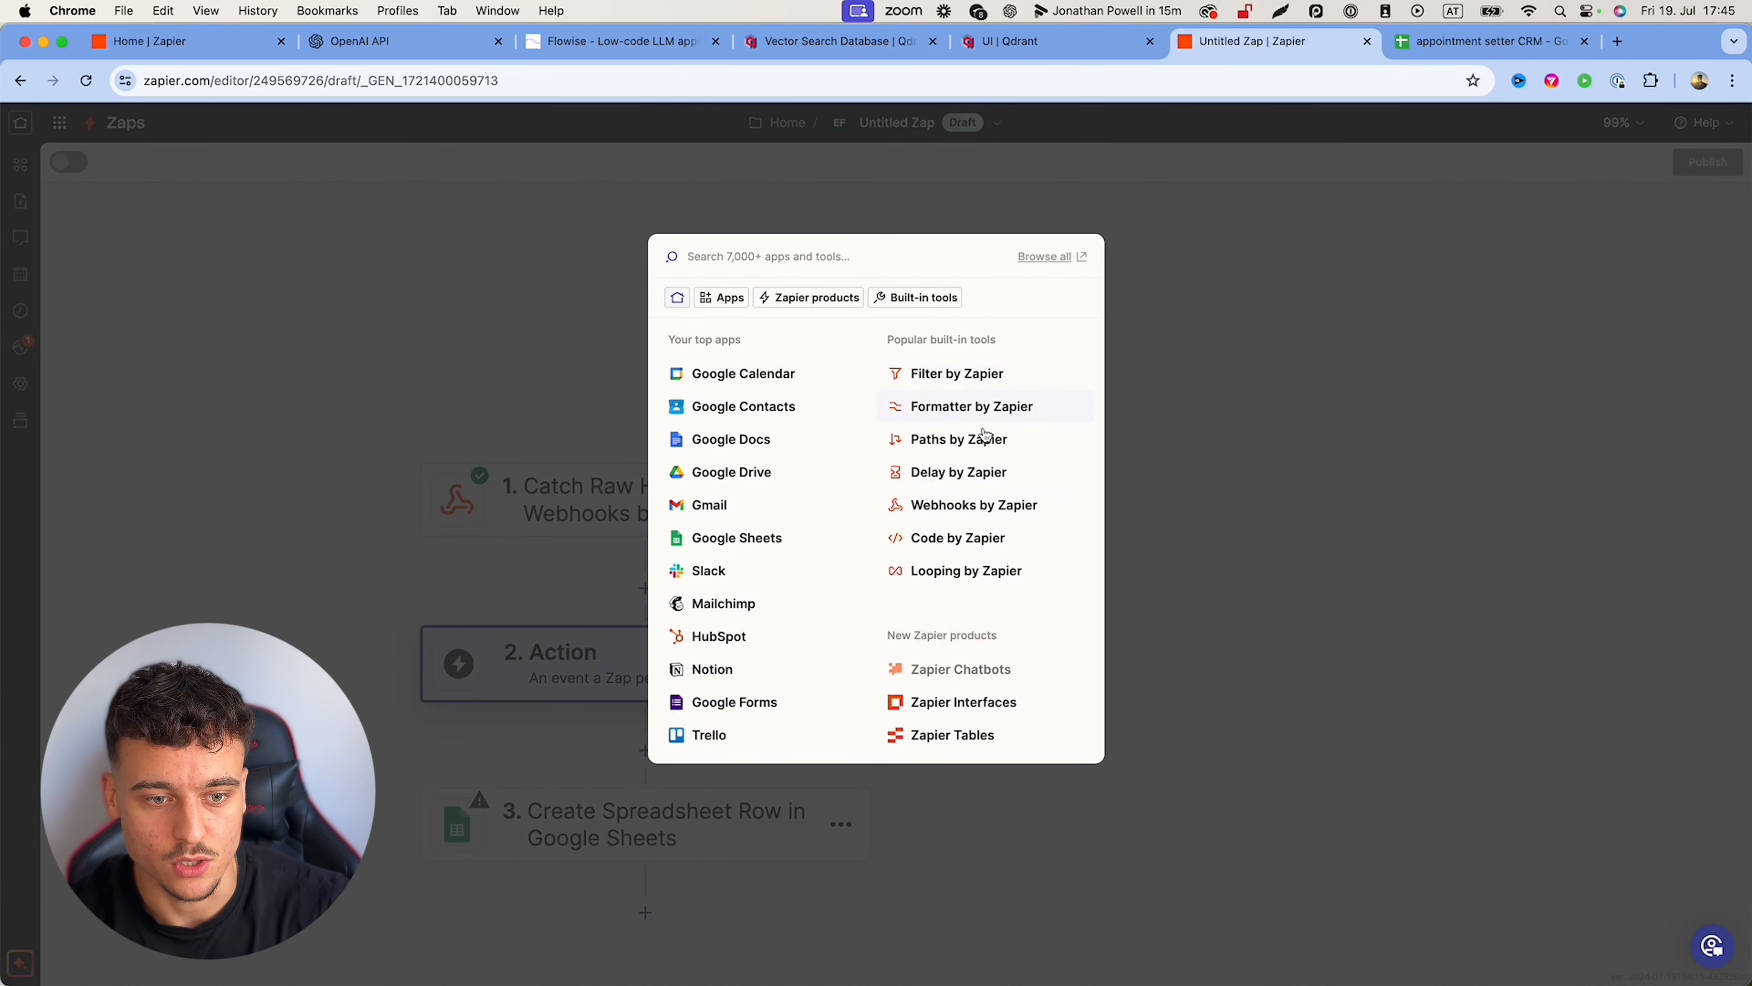
left_click(936, 536)
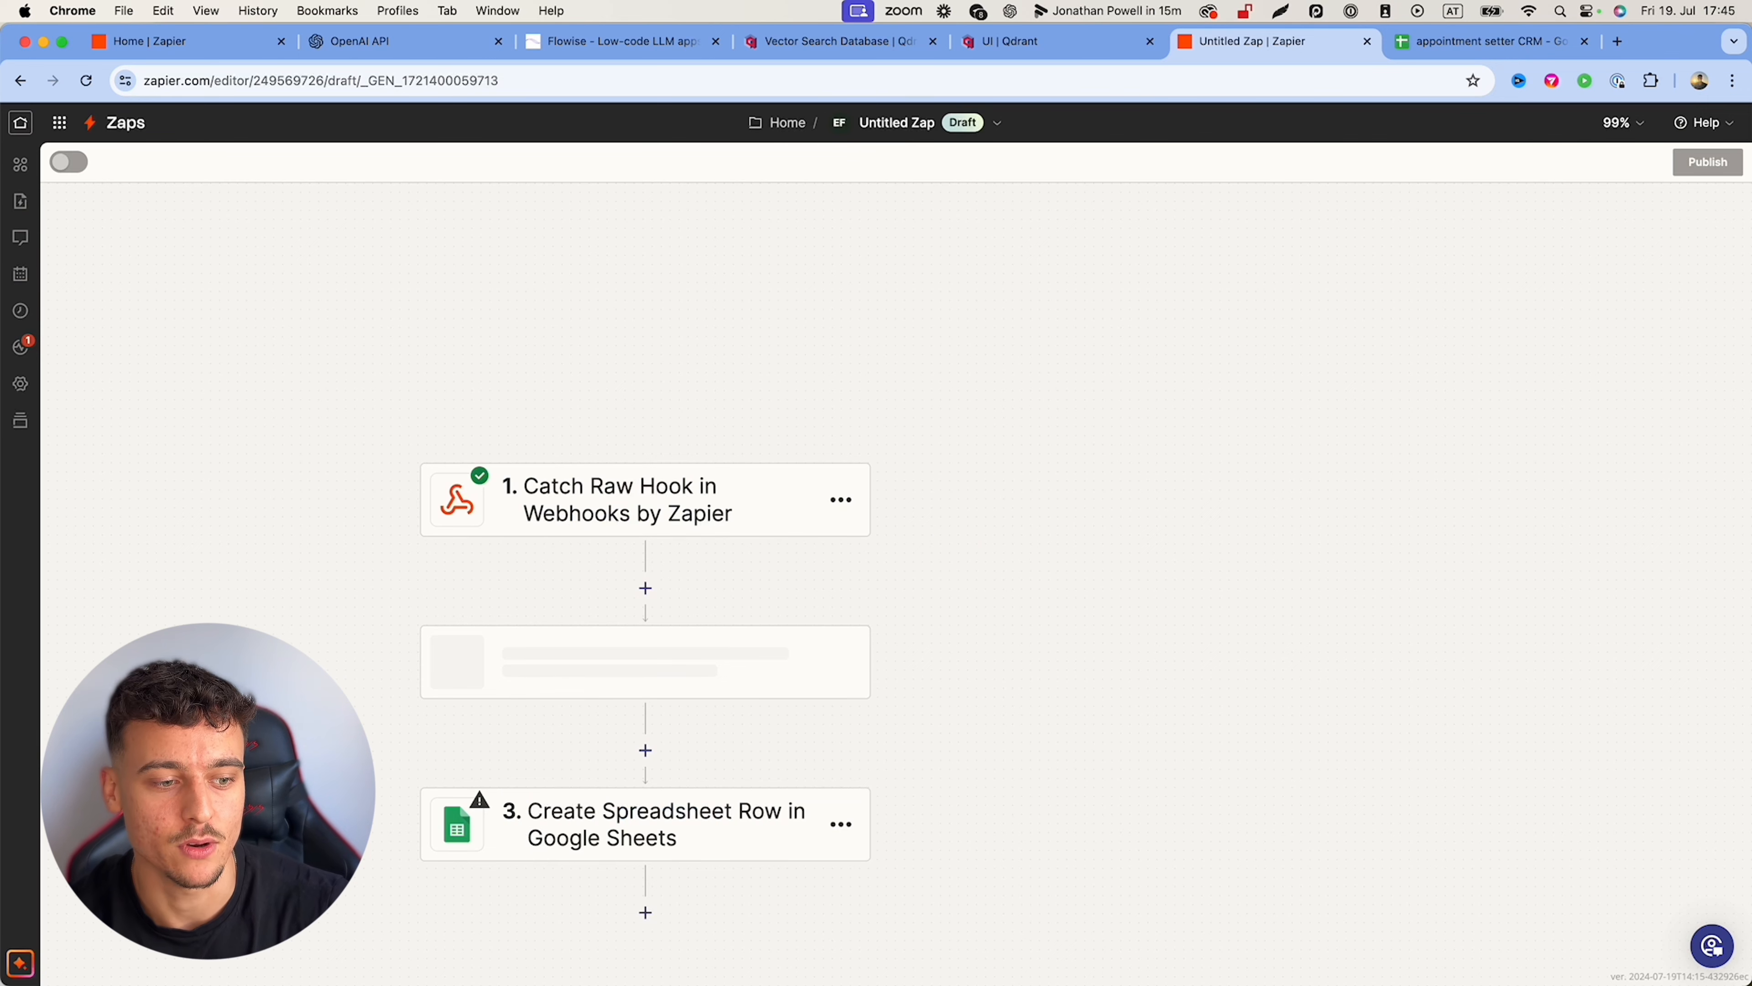
left_click(1380, 456)
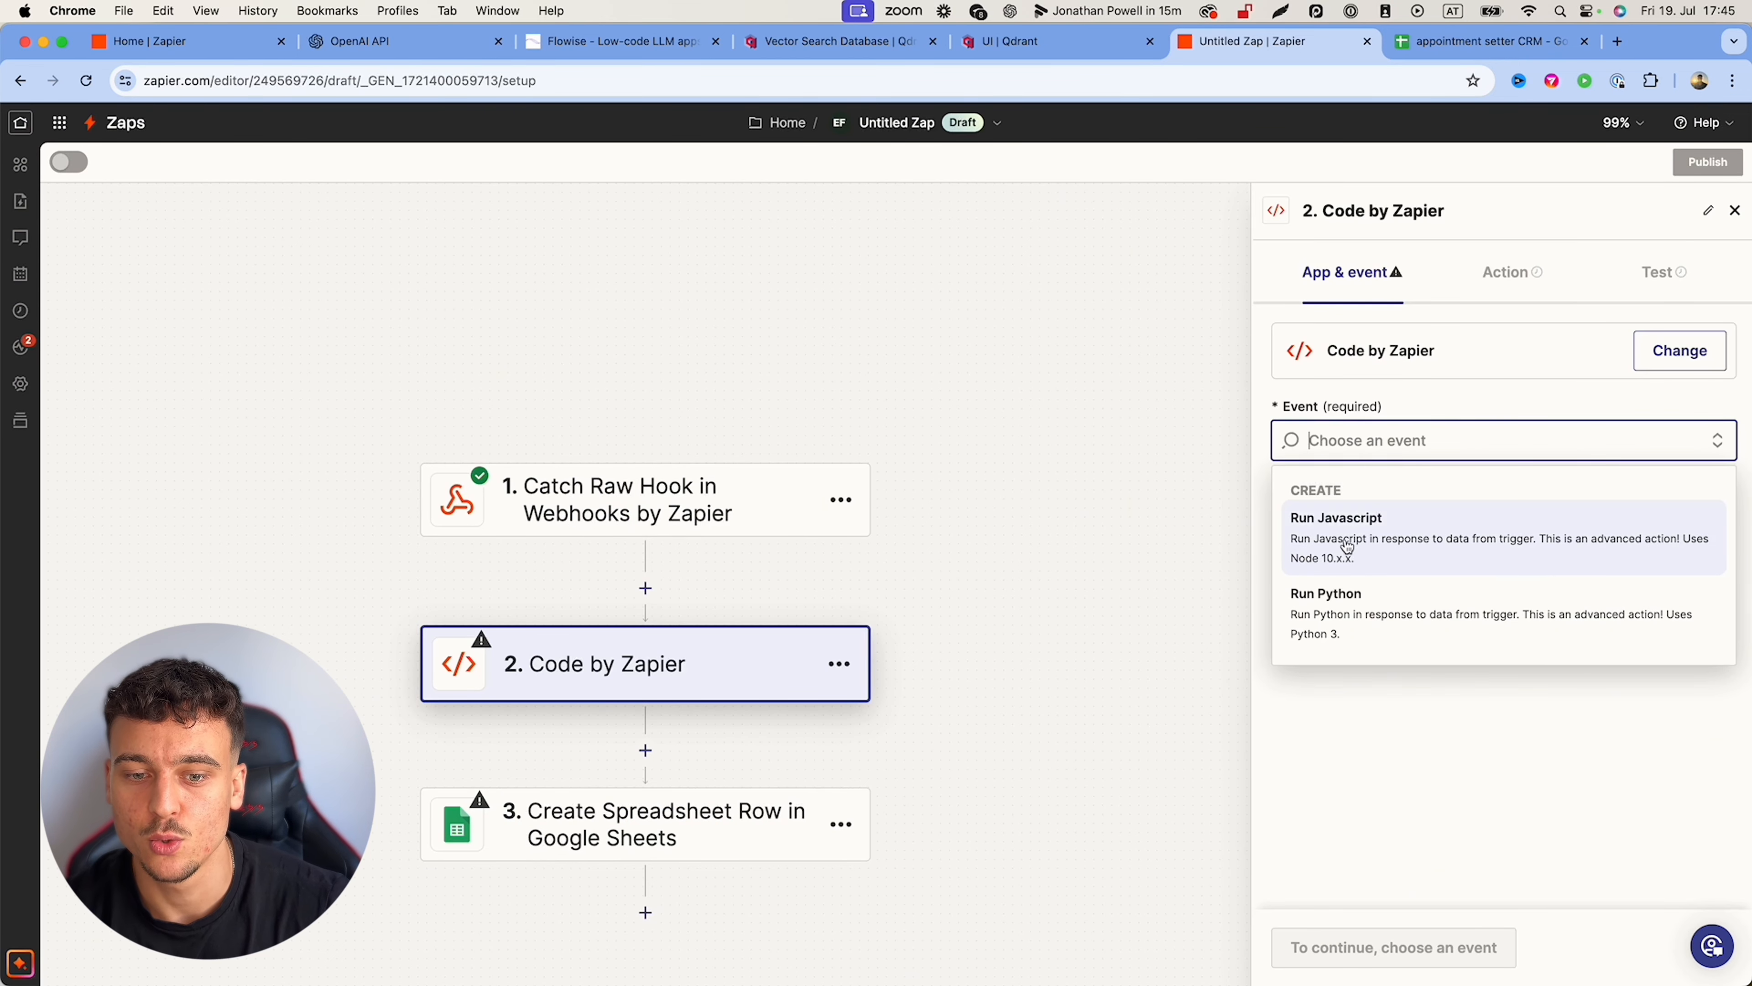
left_click(1332, 545)
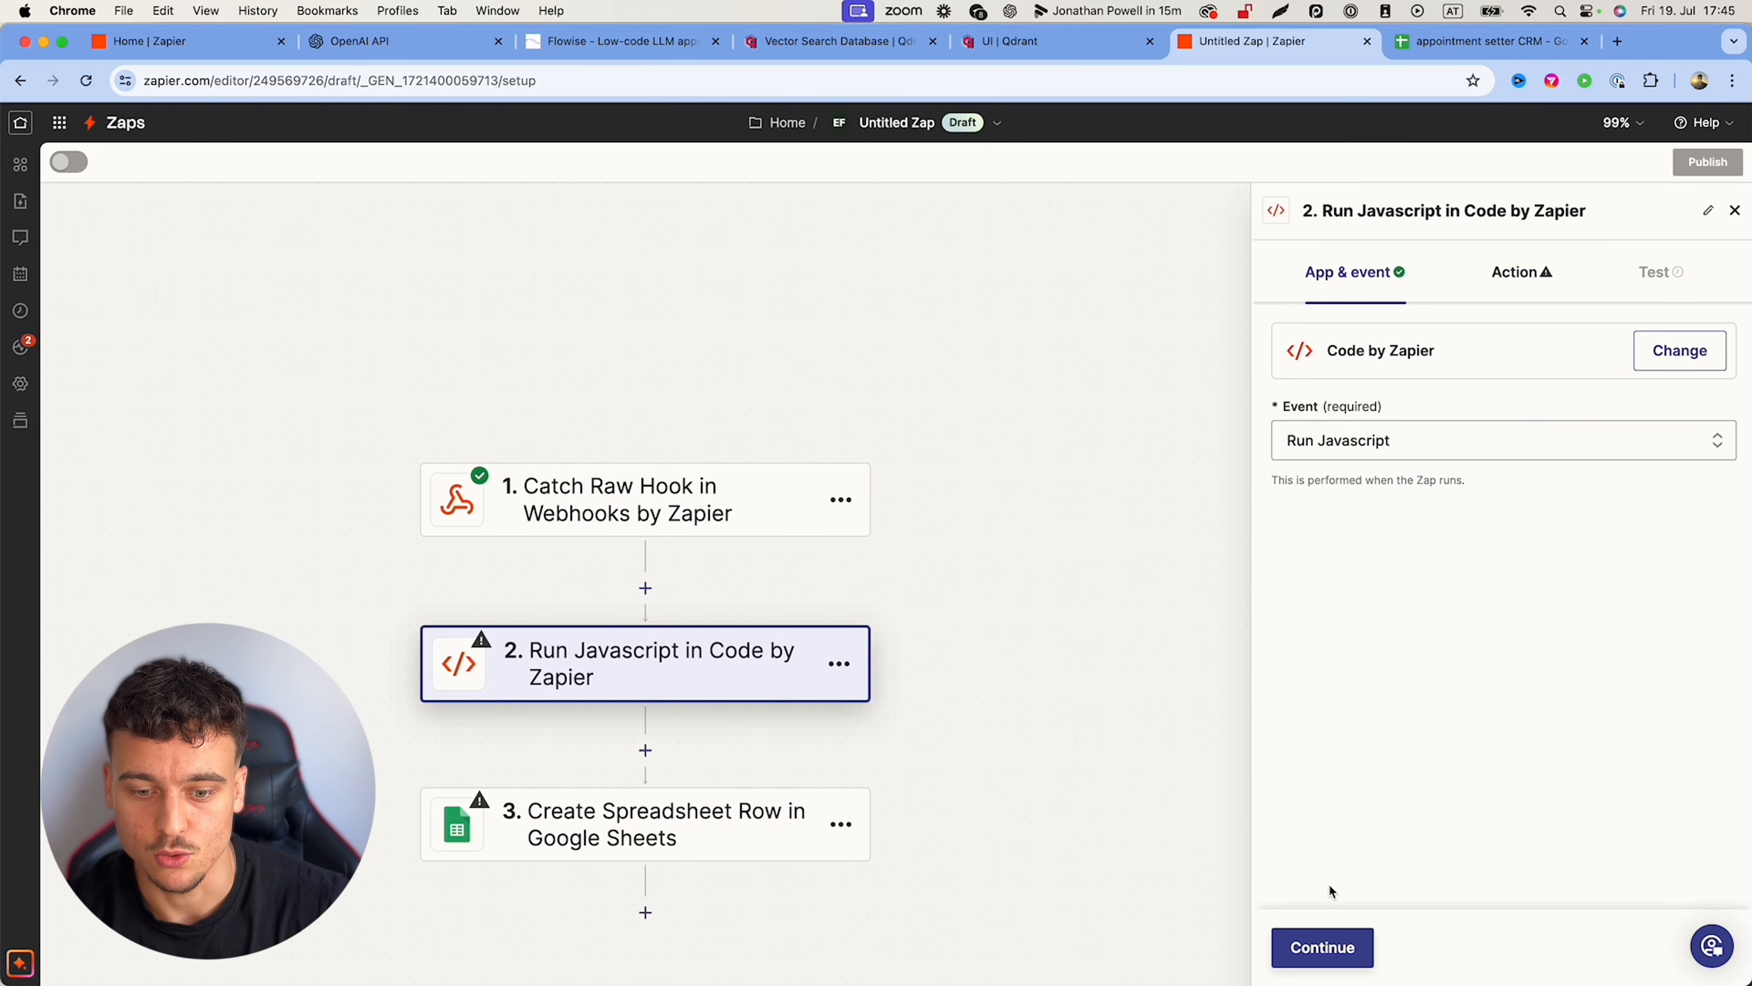
left_click(1314, 947)
left_click(1324, 382)
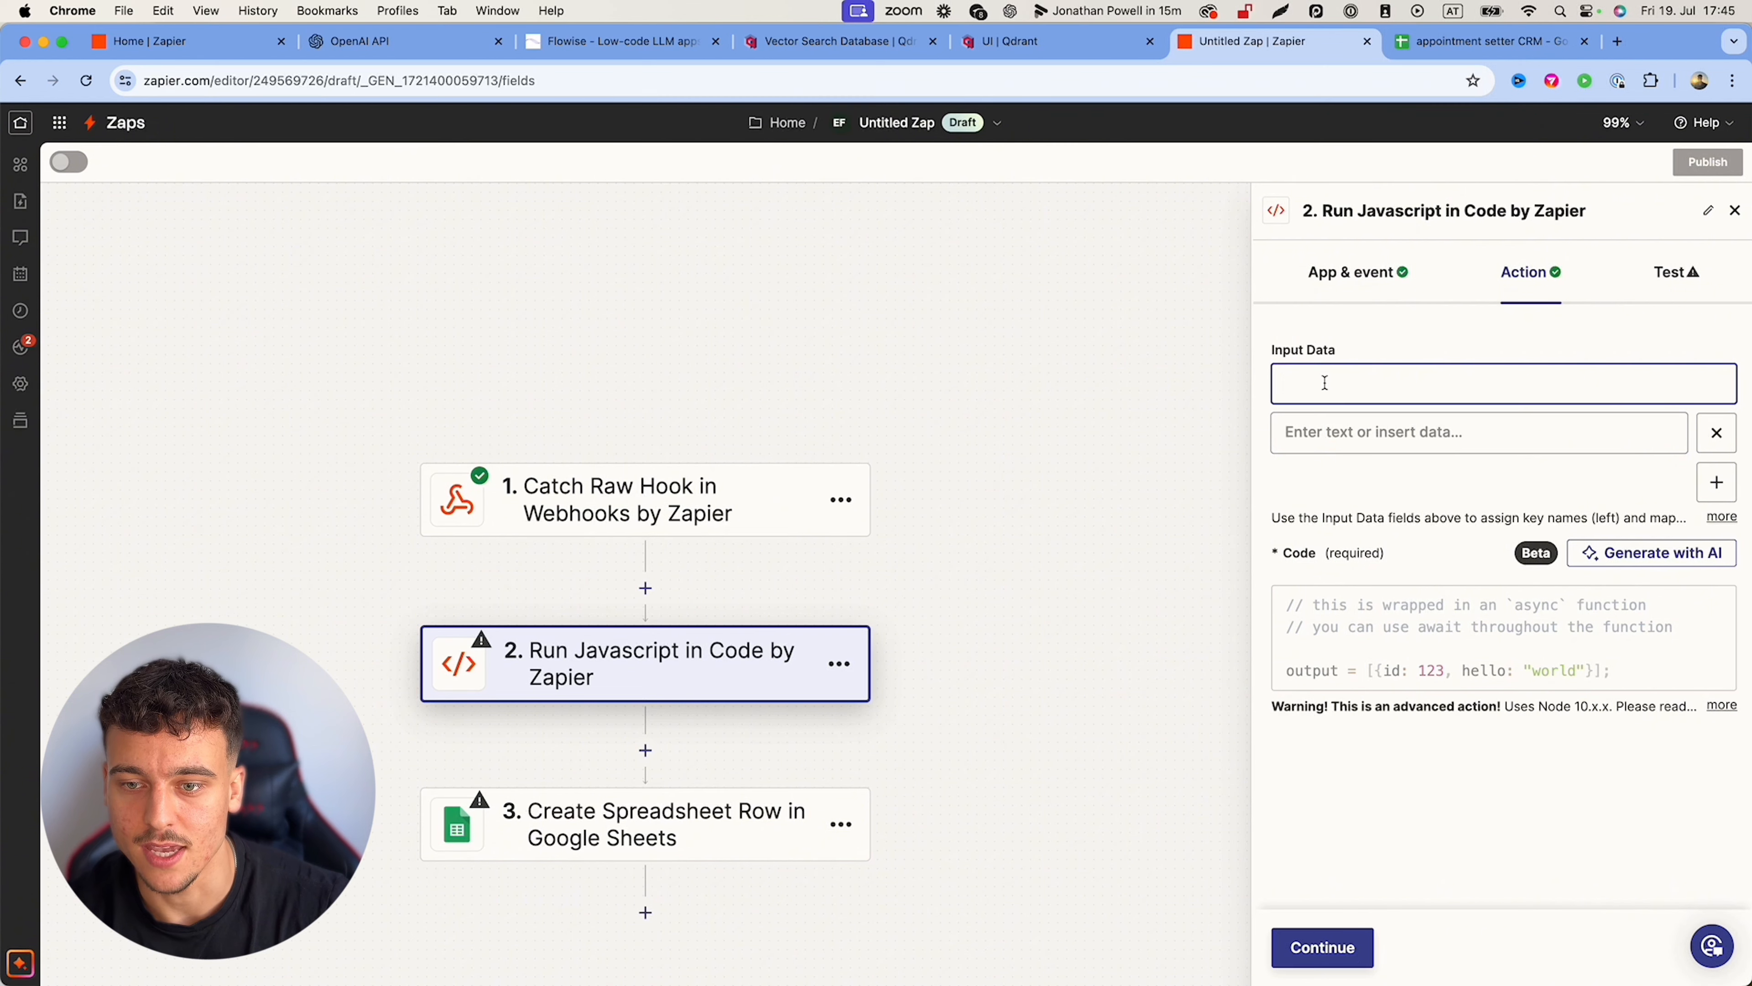
left_click(1398, 426)
left_click(1362, 639)
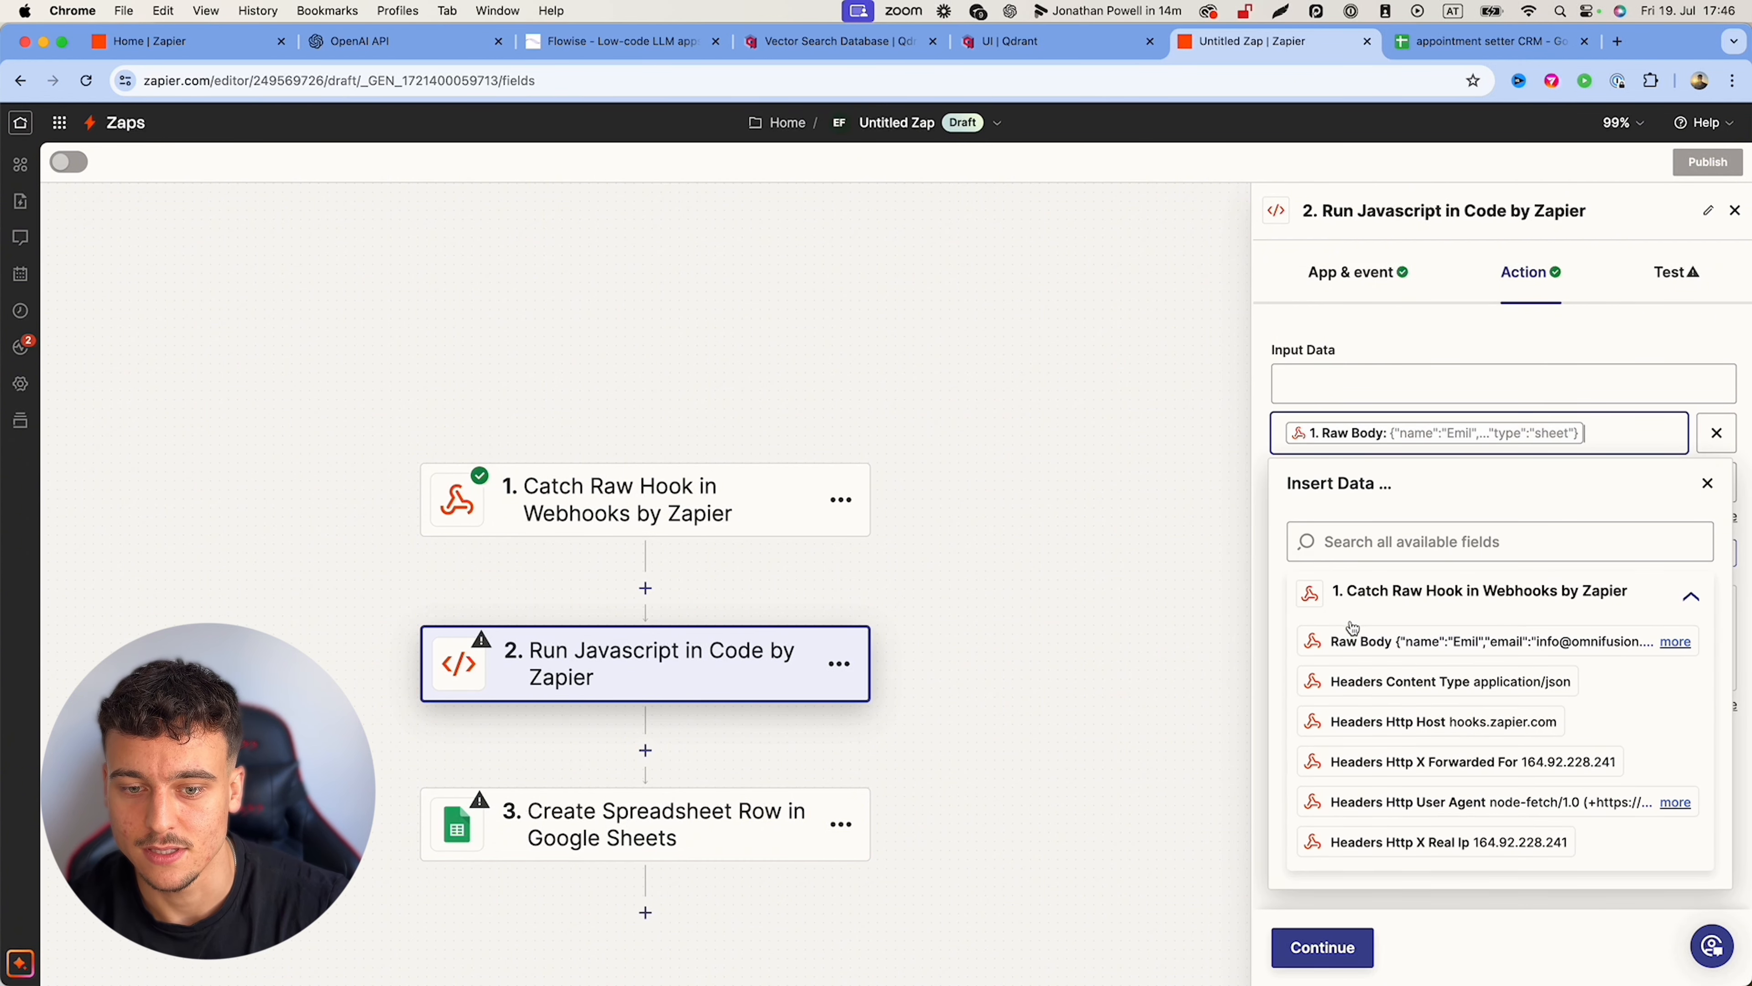
left_click(1419, 342)
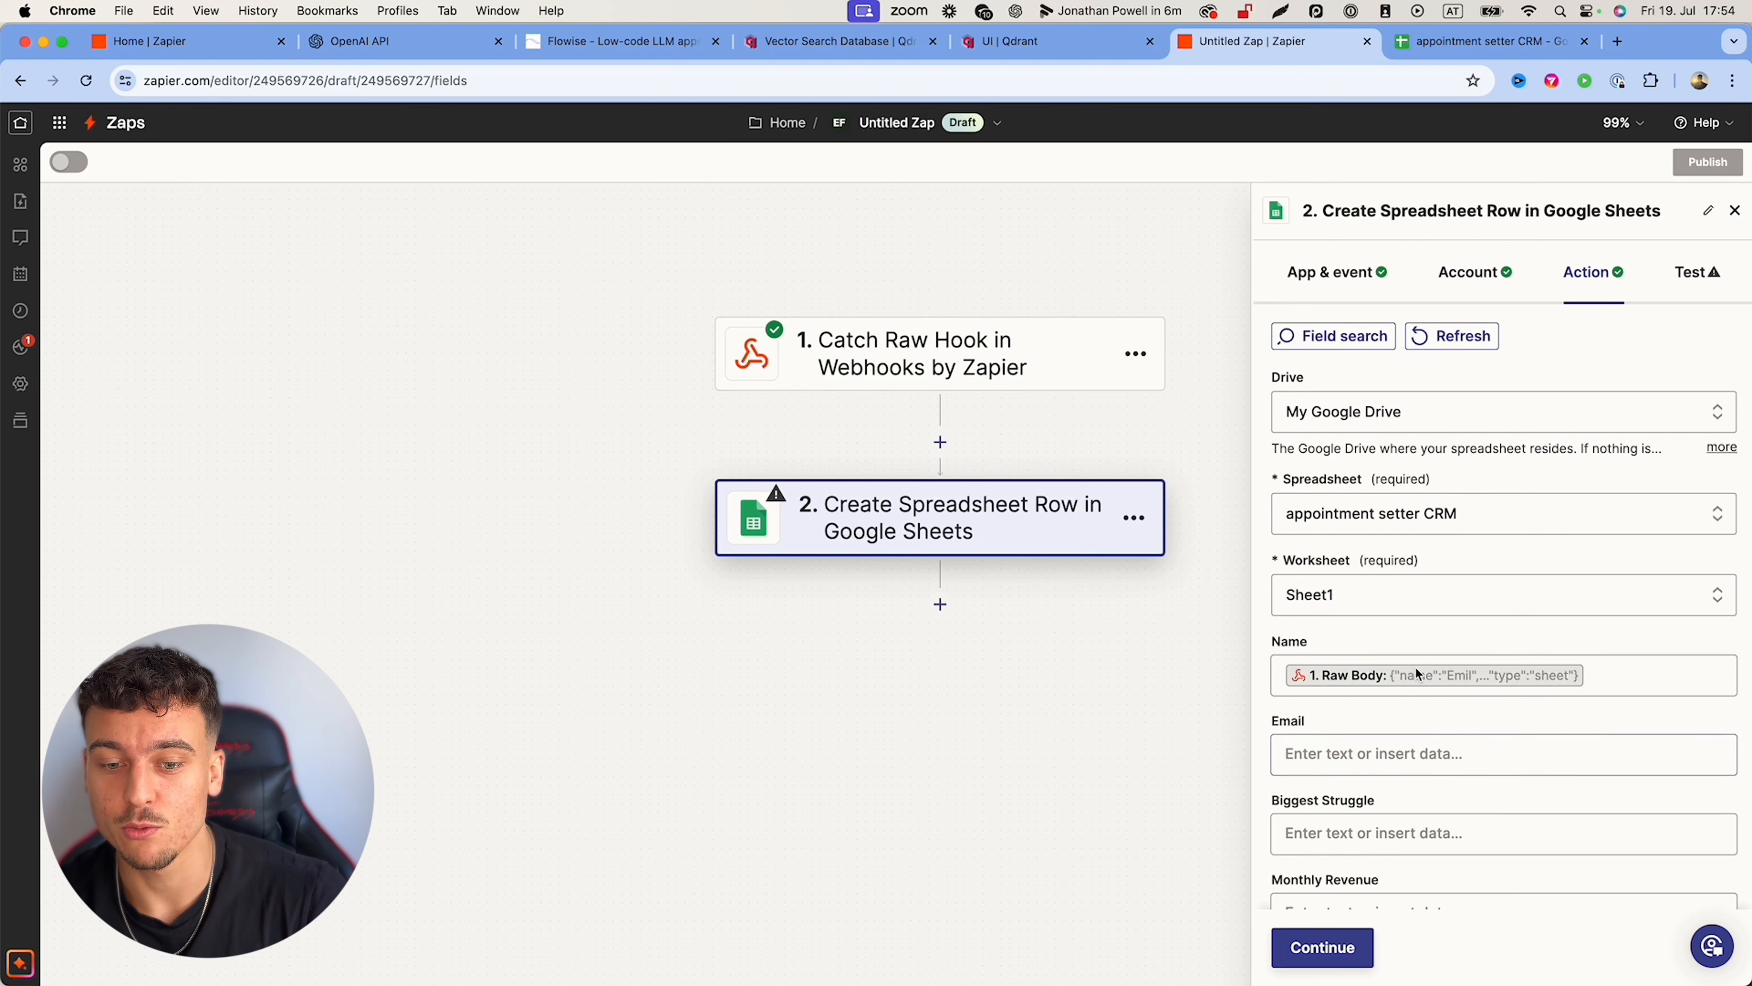
Step: Check the Raw Body mapped into Name and add a step between webhook and row steps
left_click(1362, 679)
left_click(1366, 638)
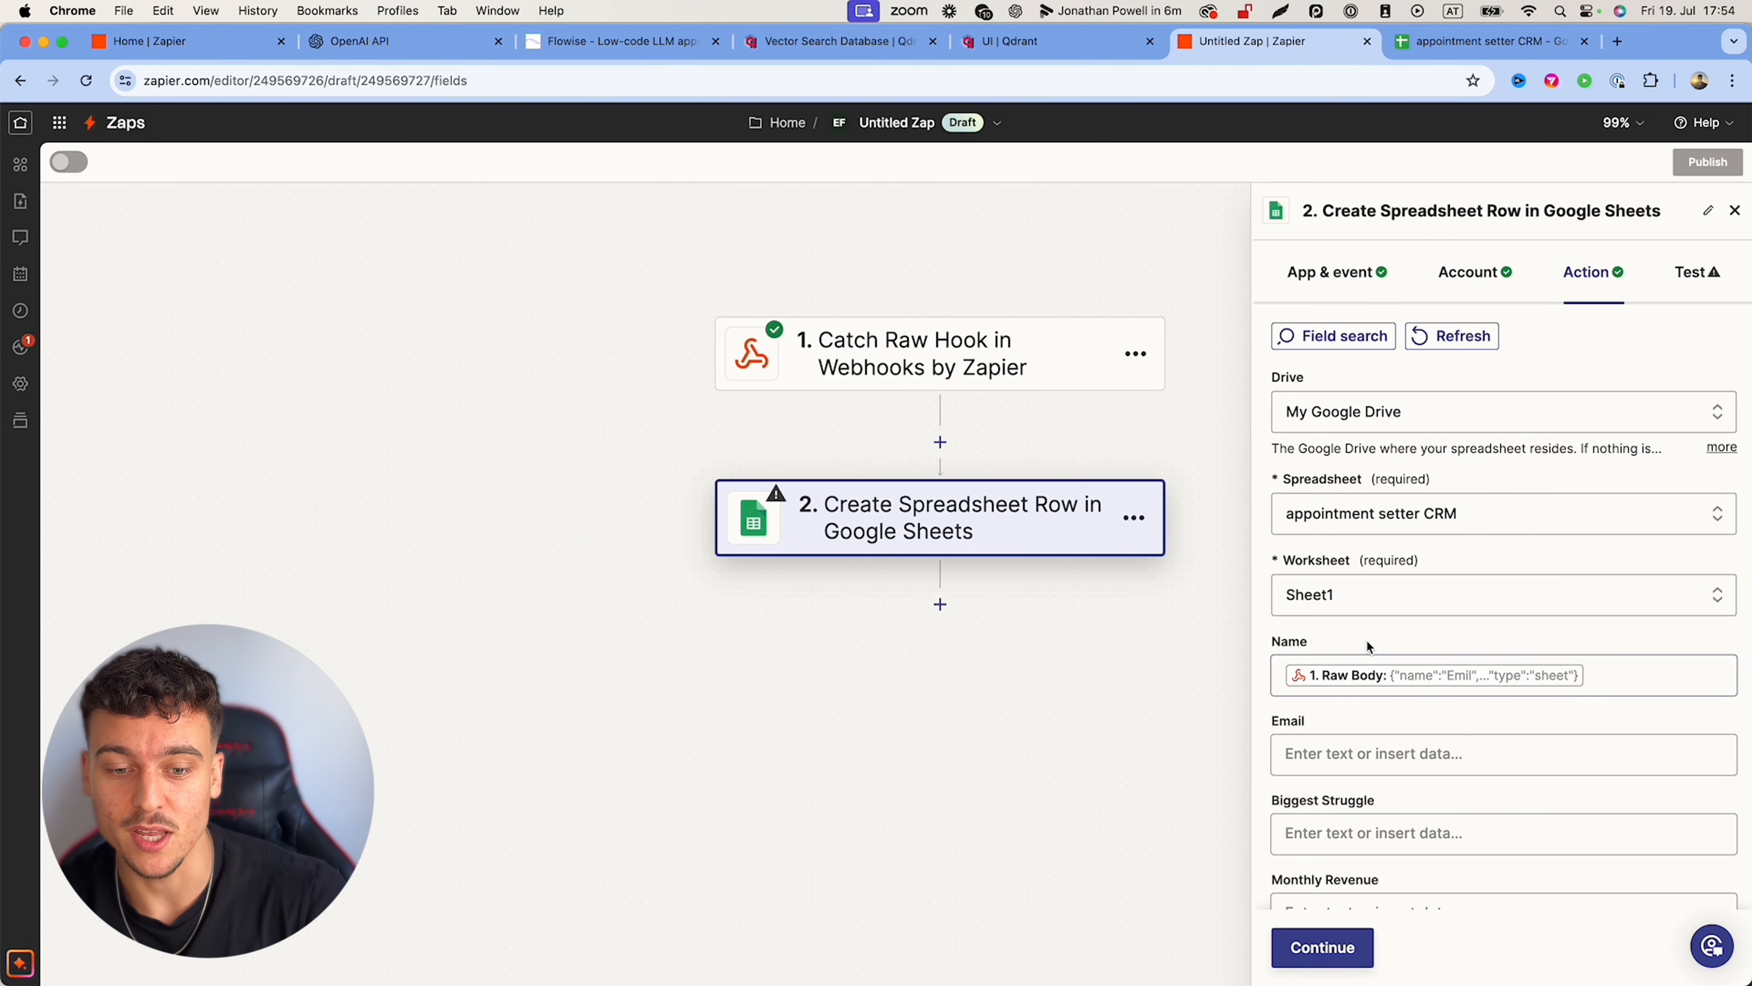
scroll(1317, 718, "down", 2)
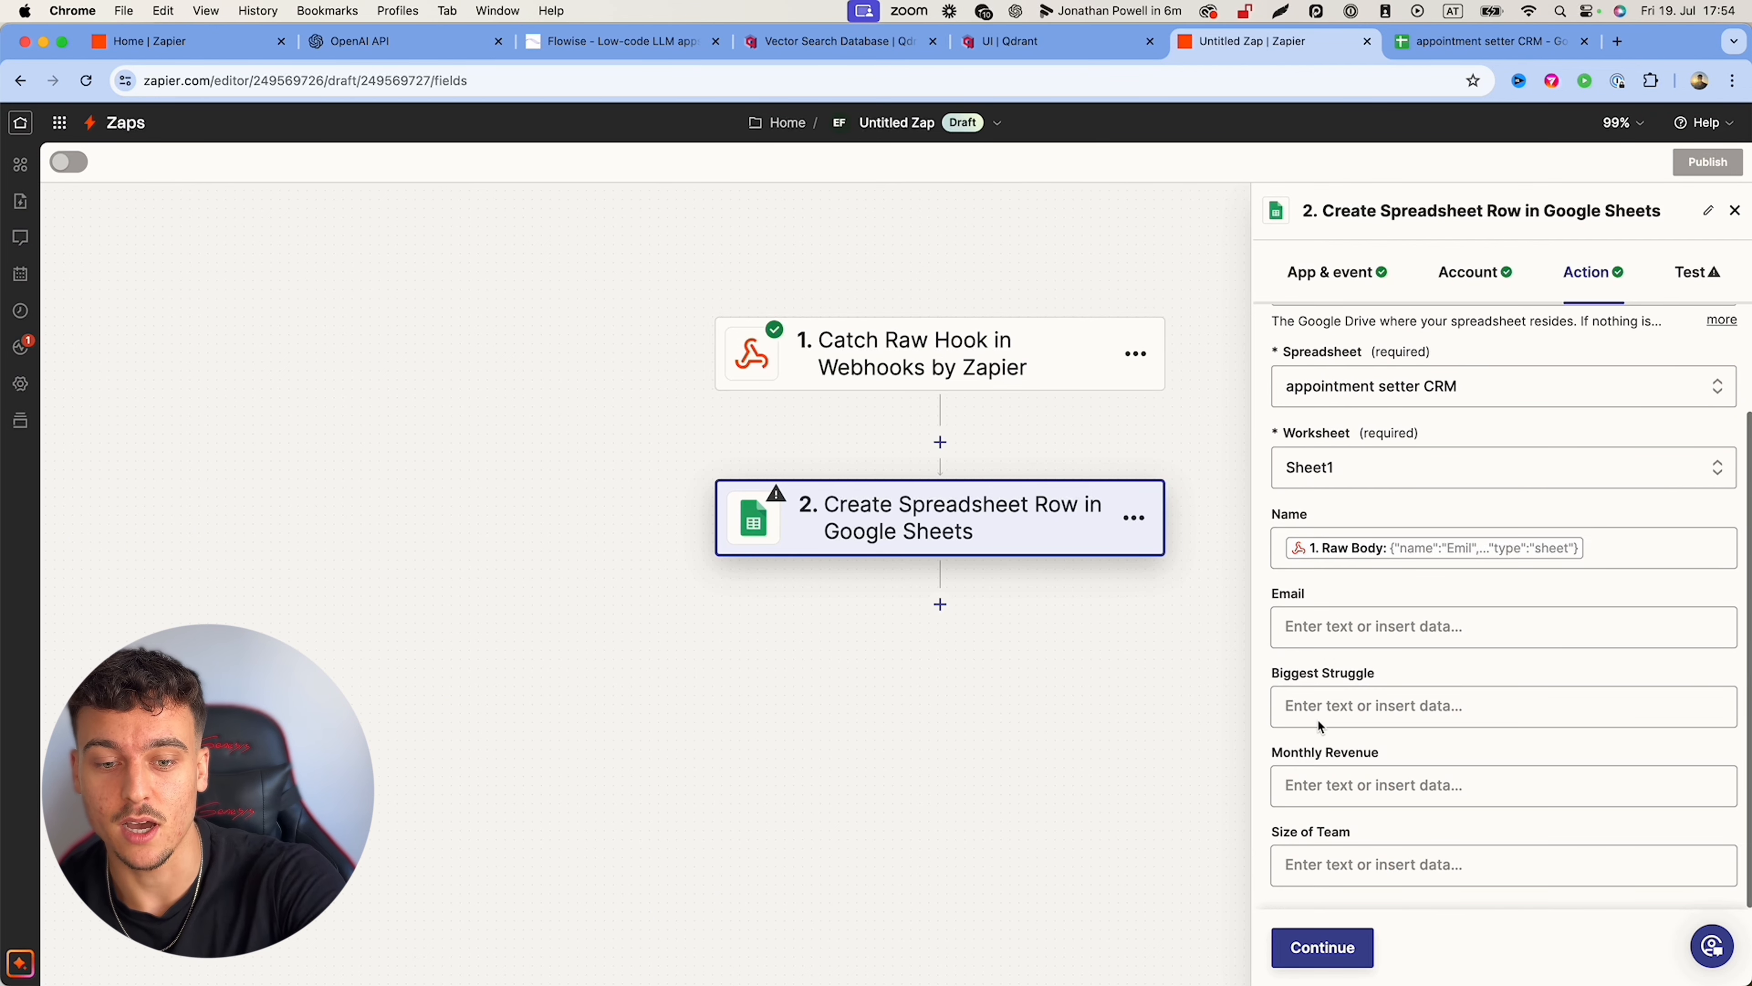
left_click(940, 442)
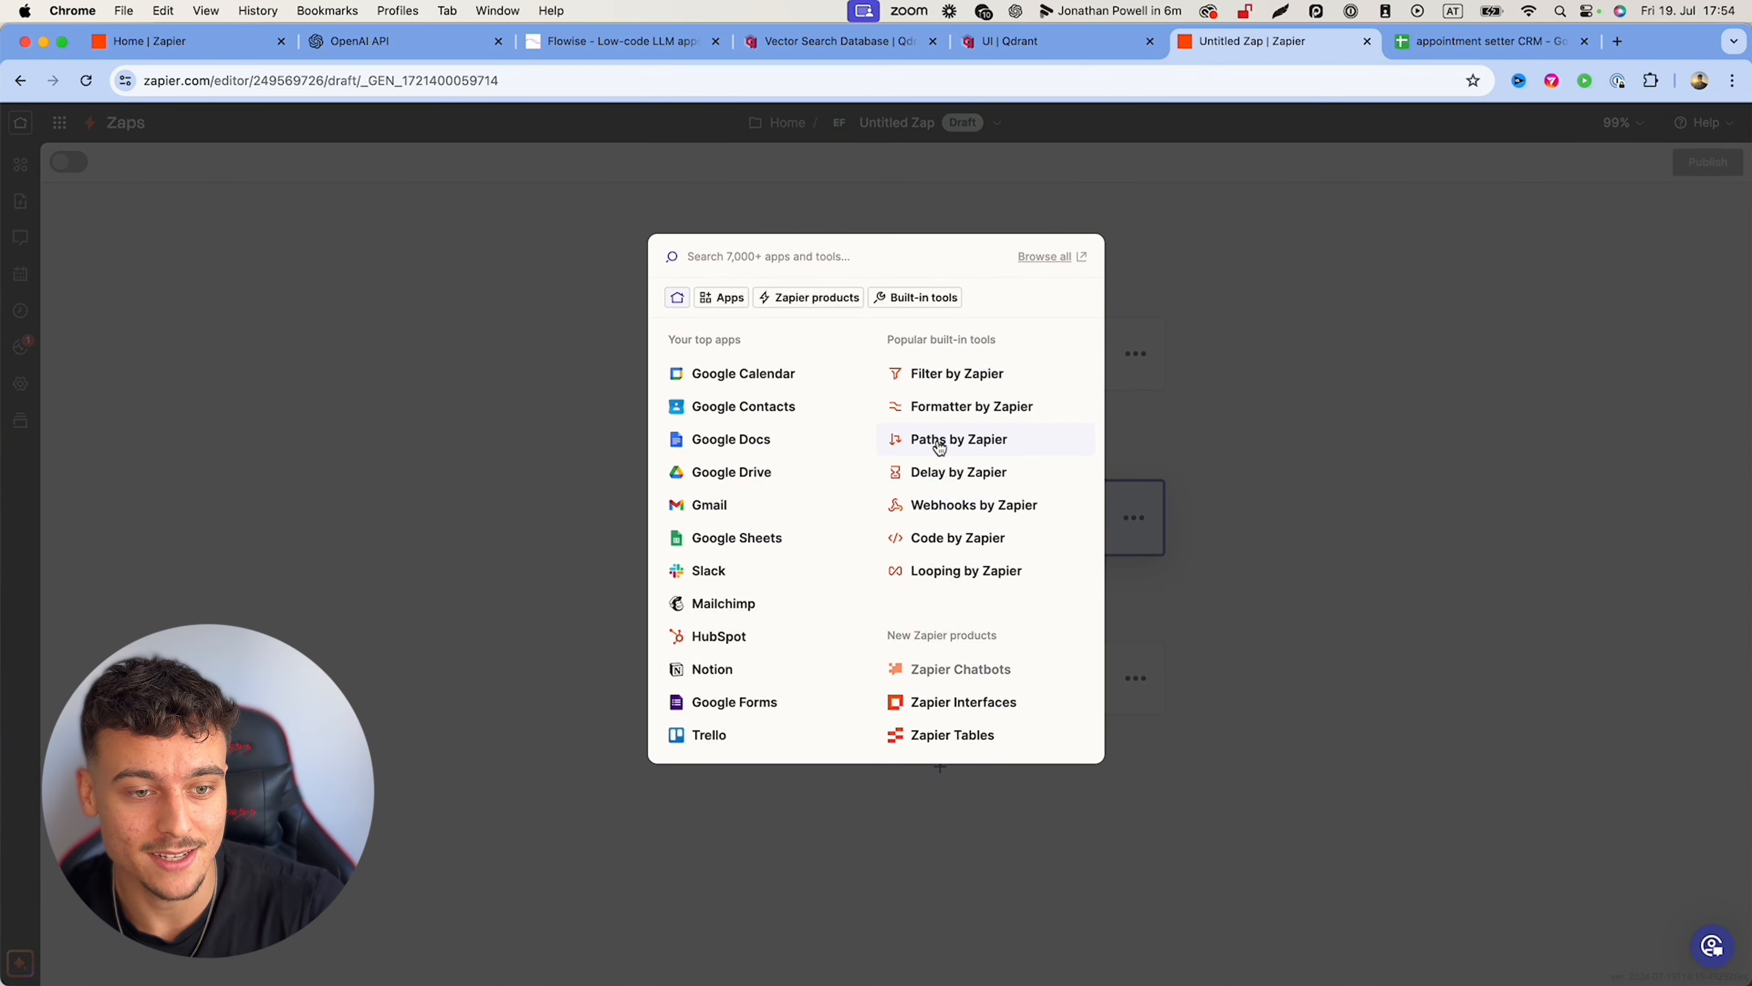
Step: Make the new step 2 Code by Zapier Run JavaScript with input RawBody set to '1. Raw Body'
left_click(939, 543)
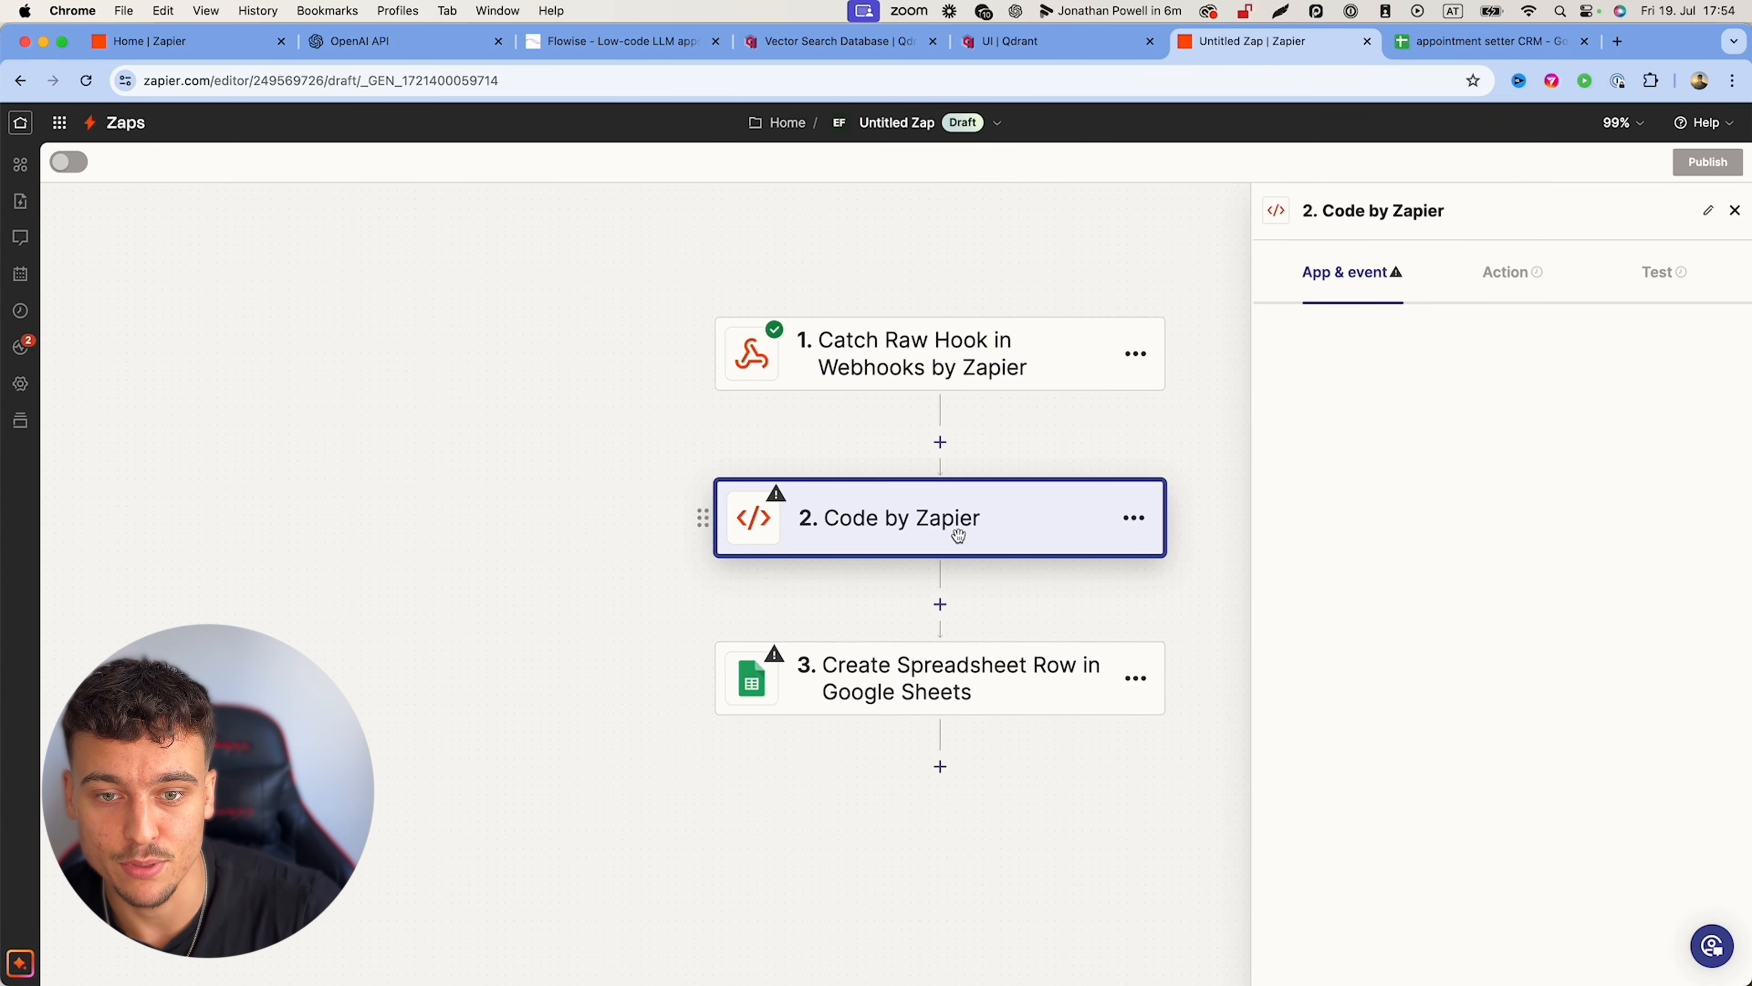
left_click(1421, 442)
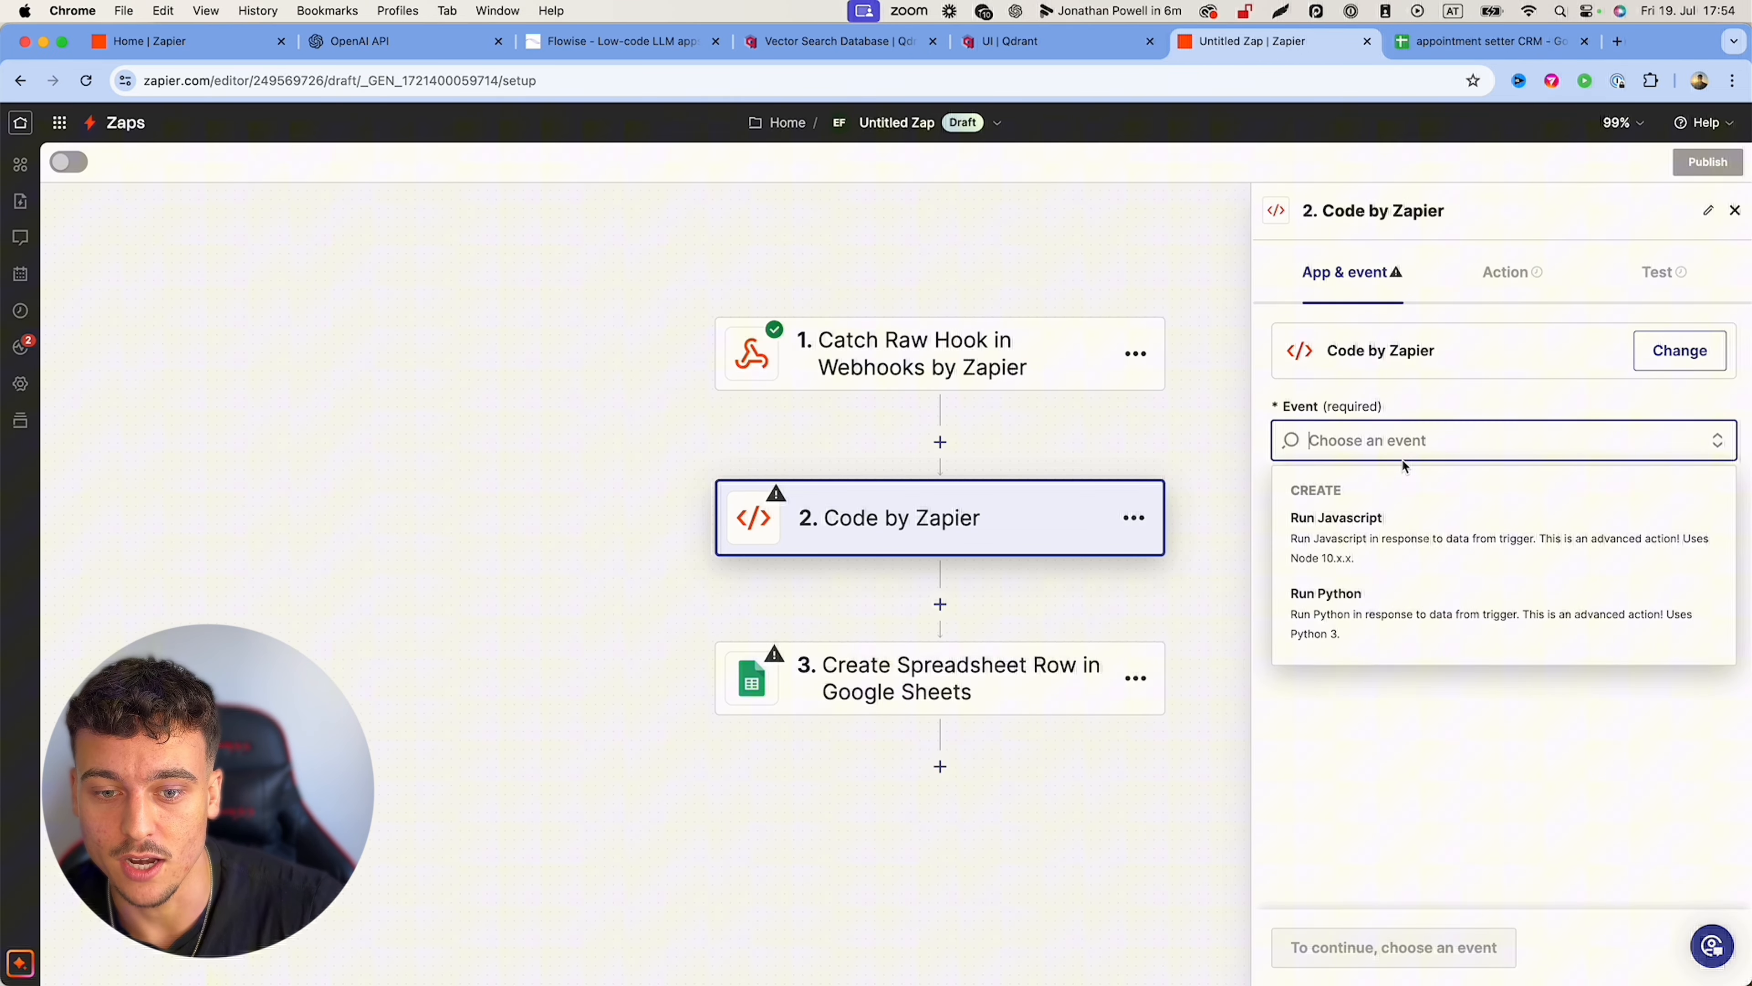
left_click(1359, 550)
left_click(1323, 947)
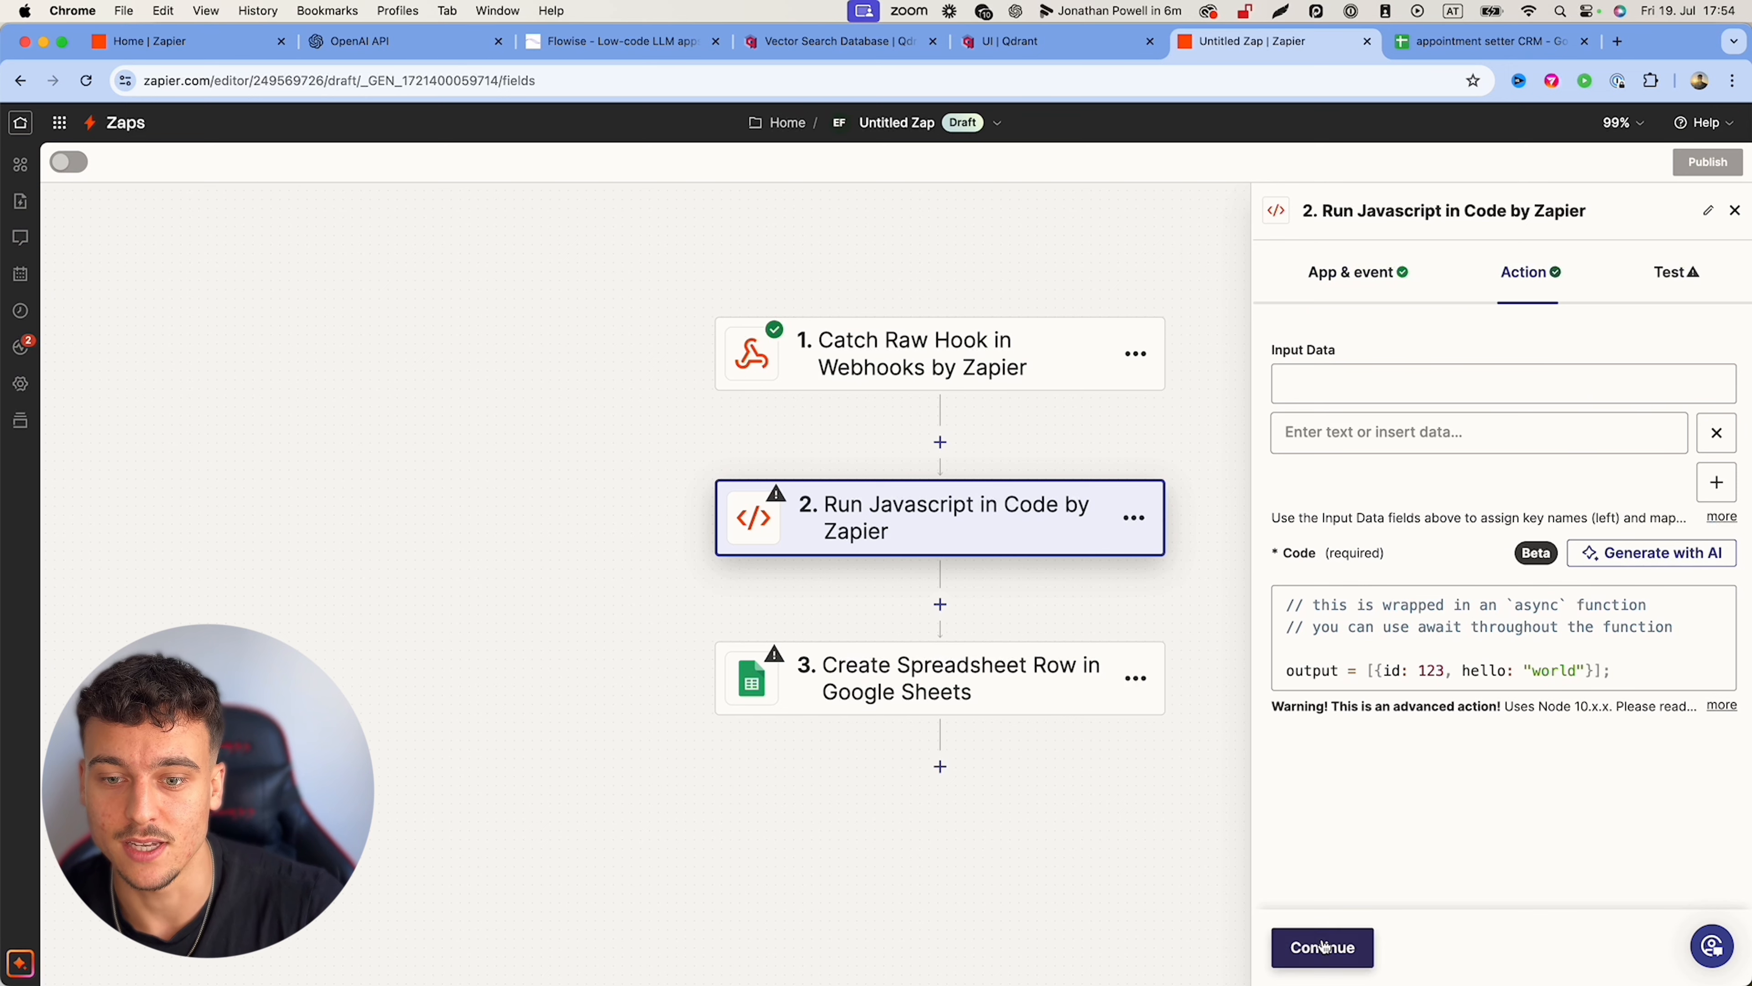
left_click(1344, 383)
type("RawBody")
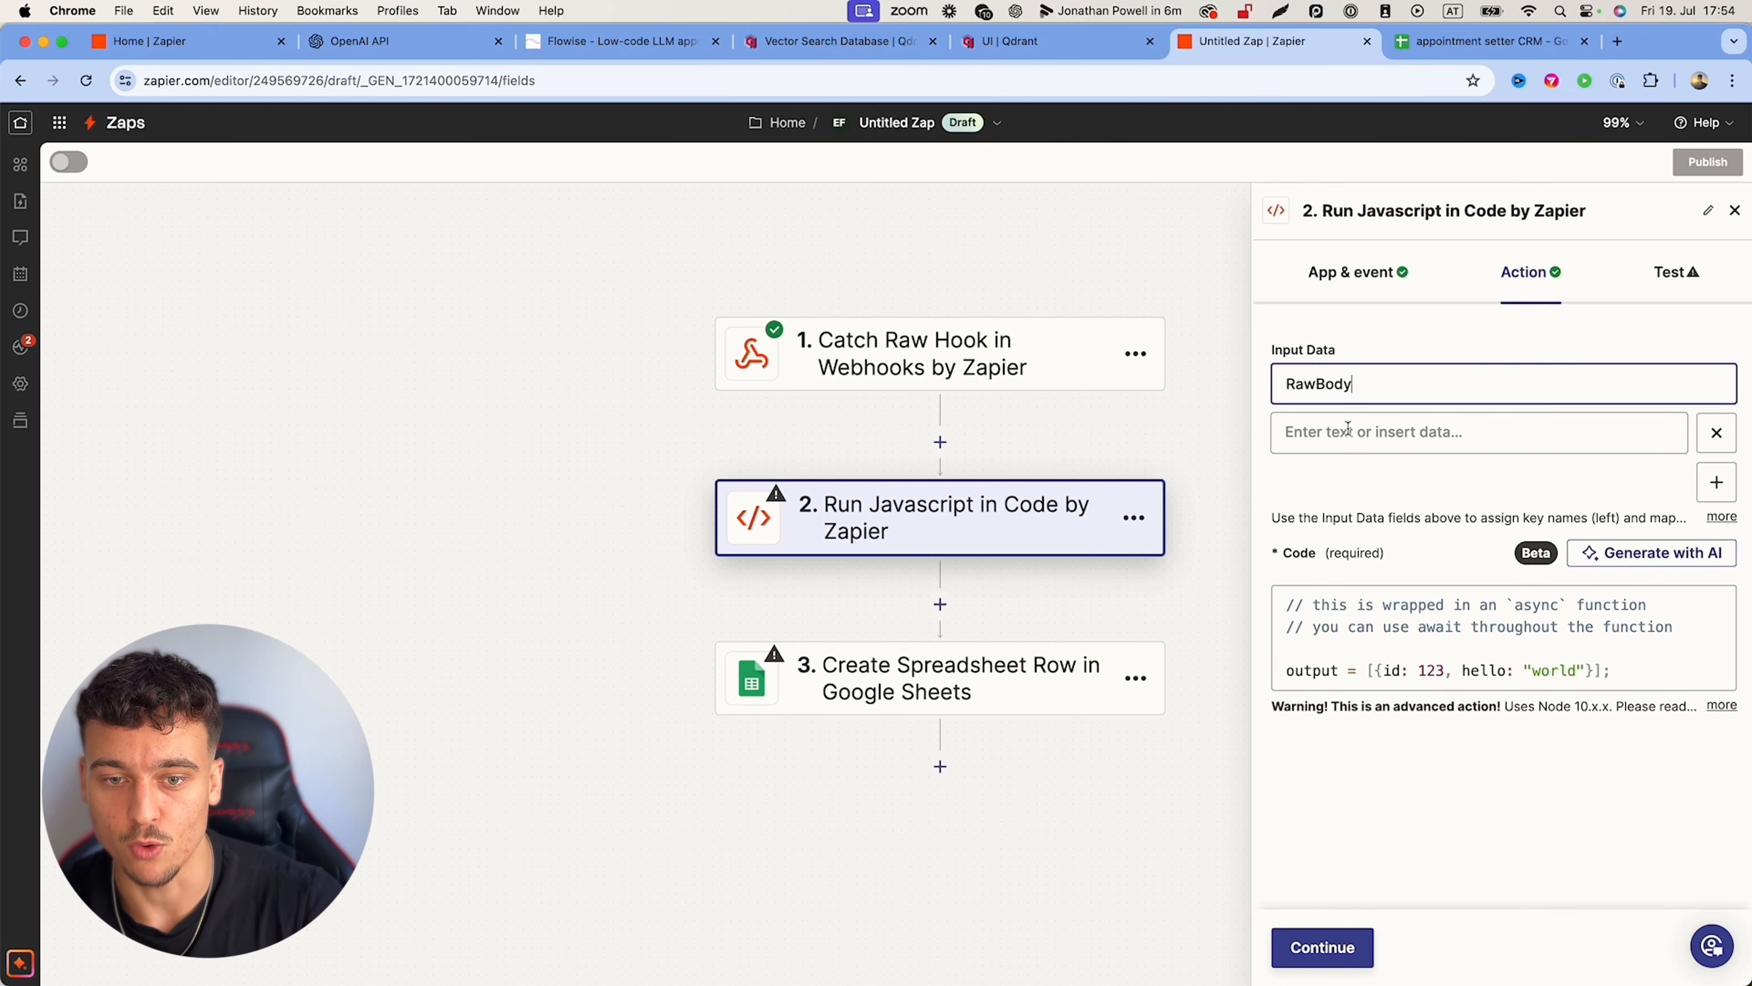
left_click(1347, 429)
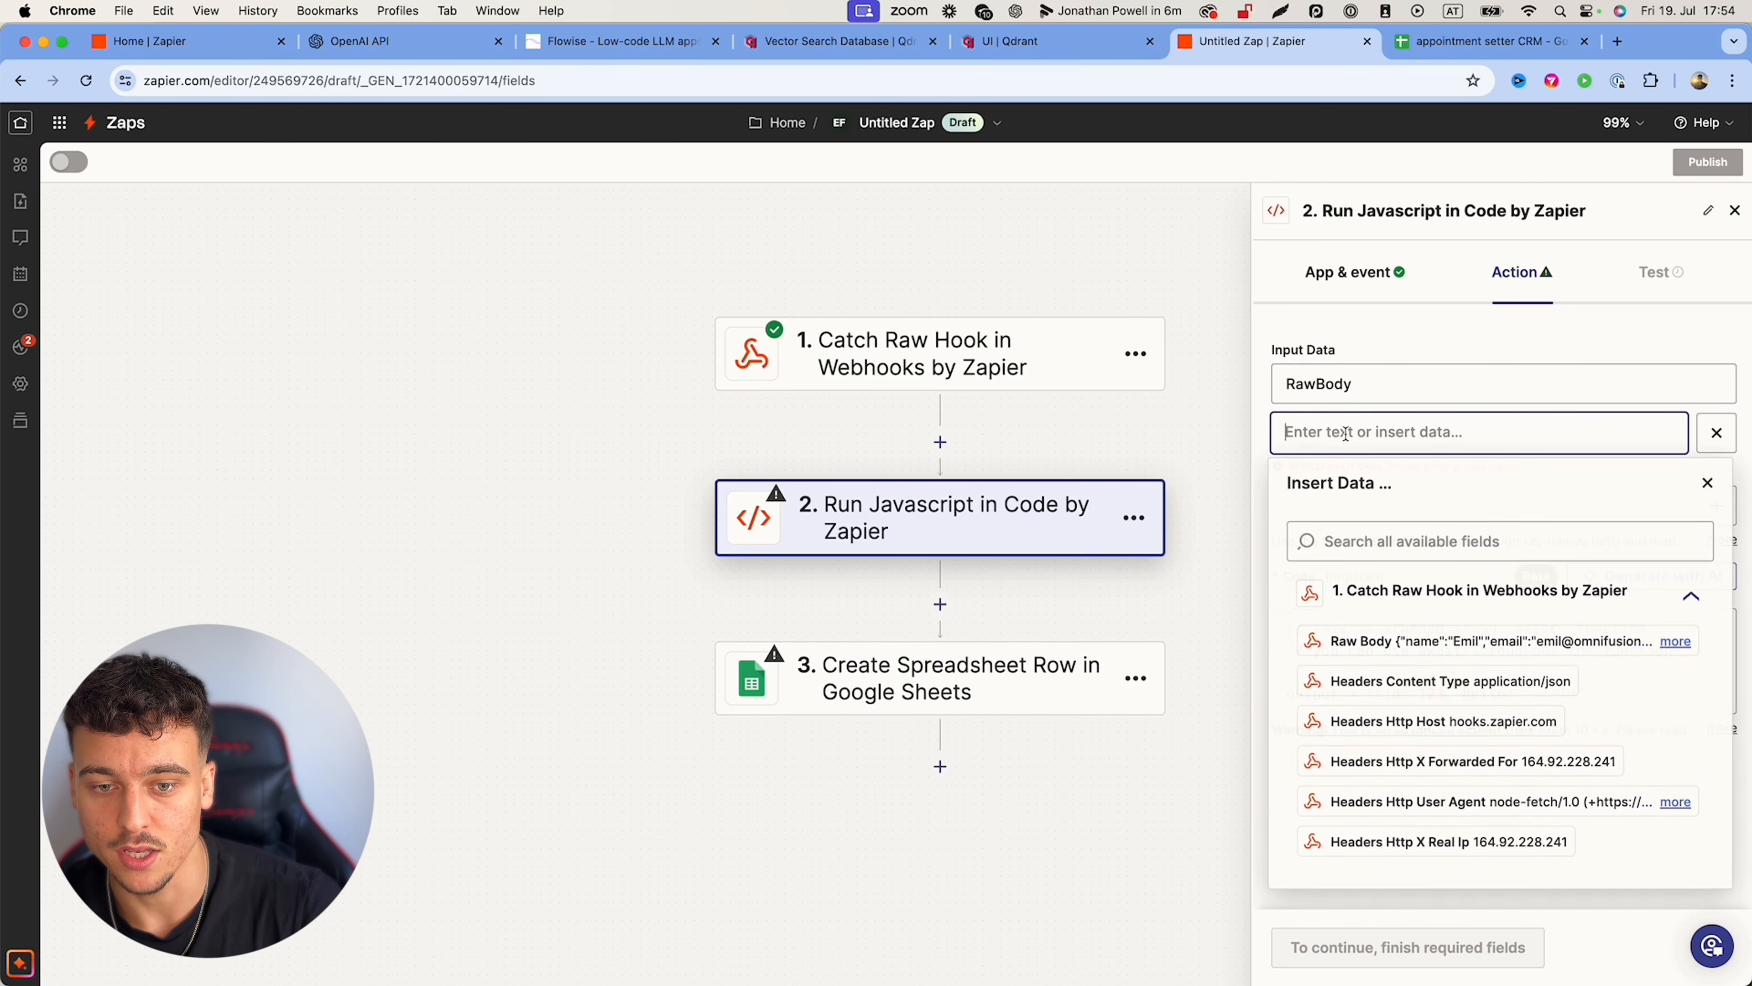
left_click(1404, 641)
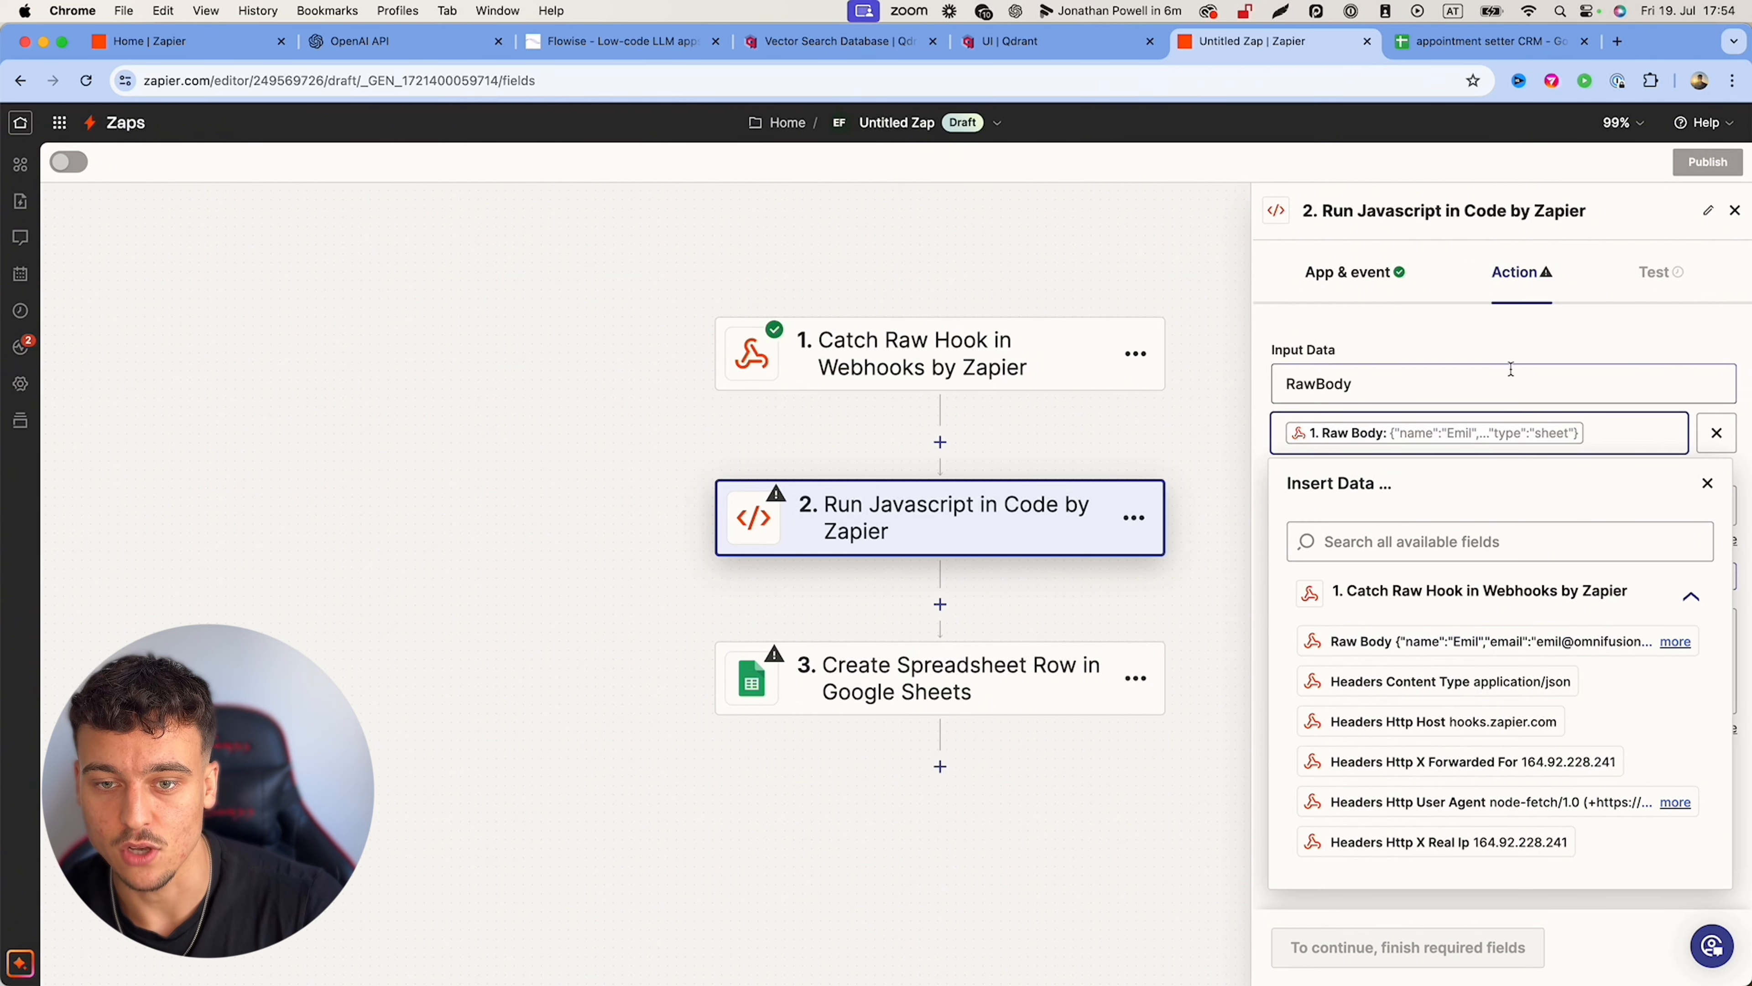
left_click(1500, 346)
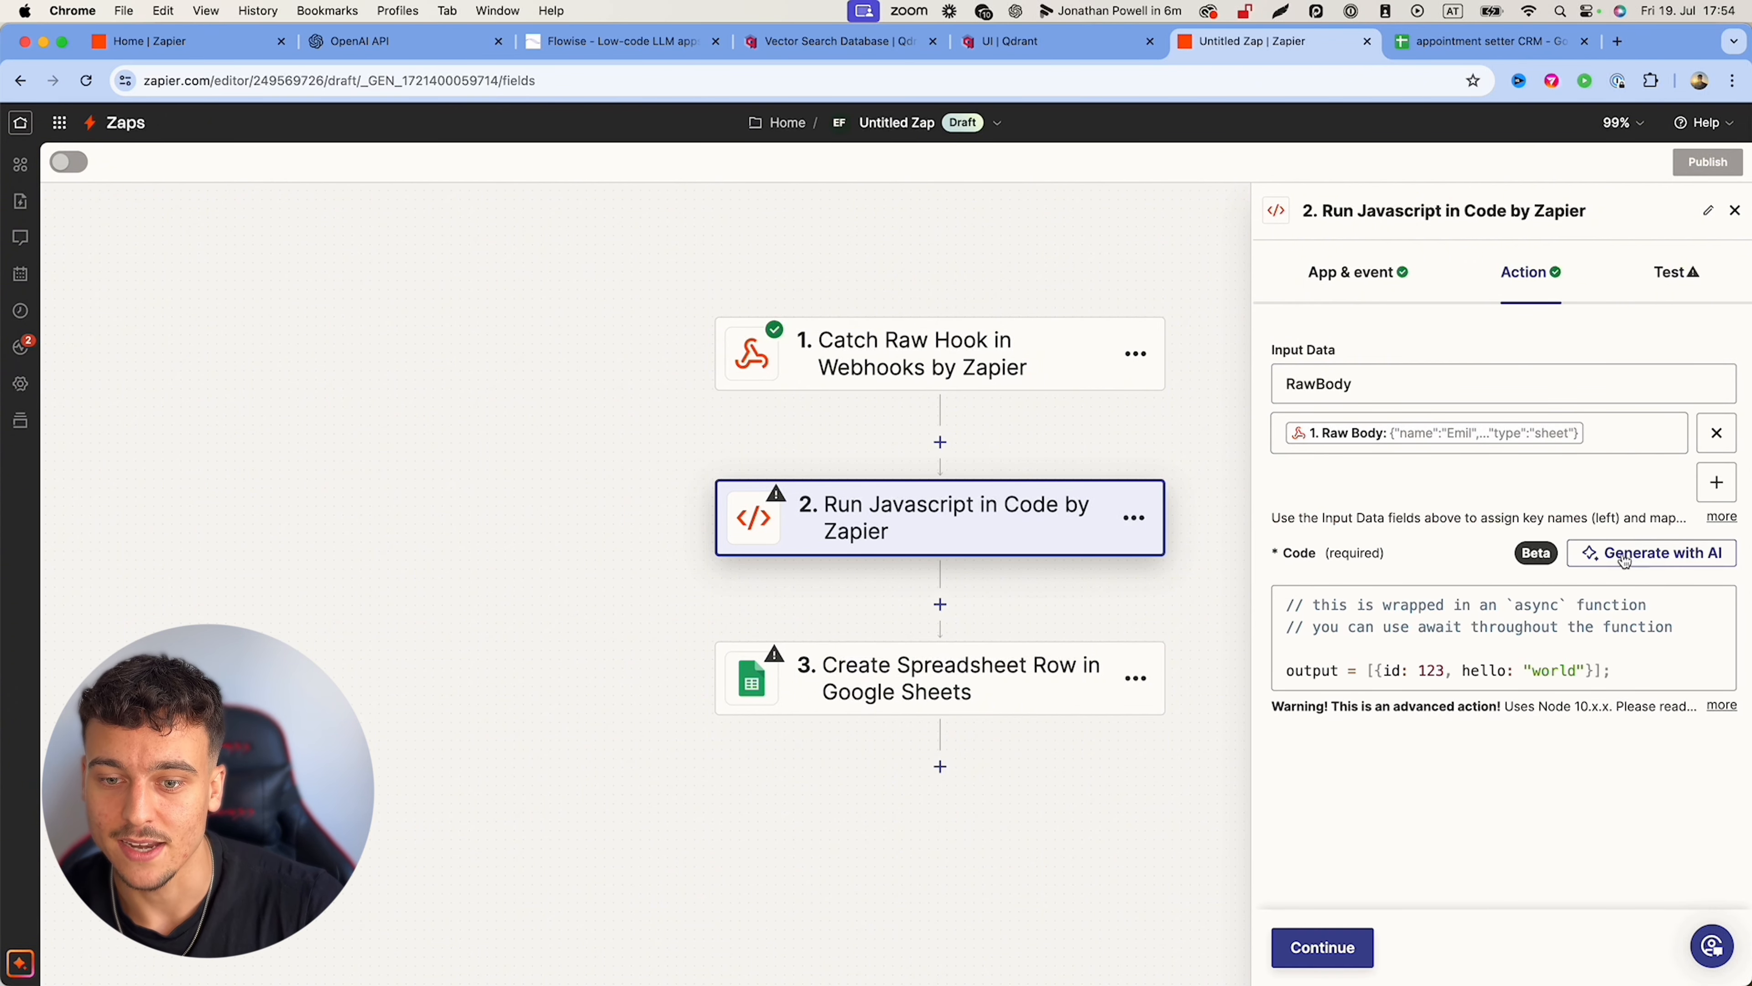
Step: Generate code with AI from a prompt to extract the individual variables from the raw body, and use it
left_click(1609, 553)
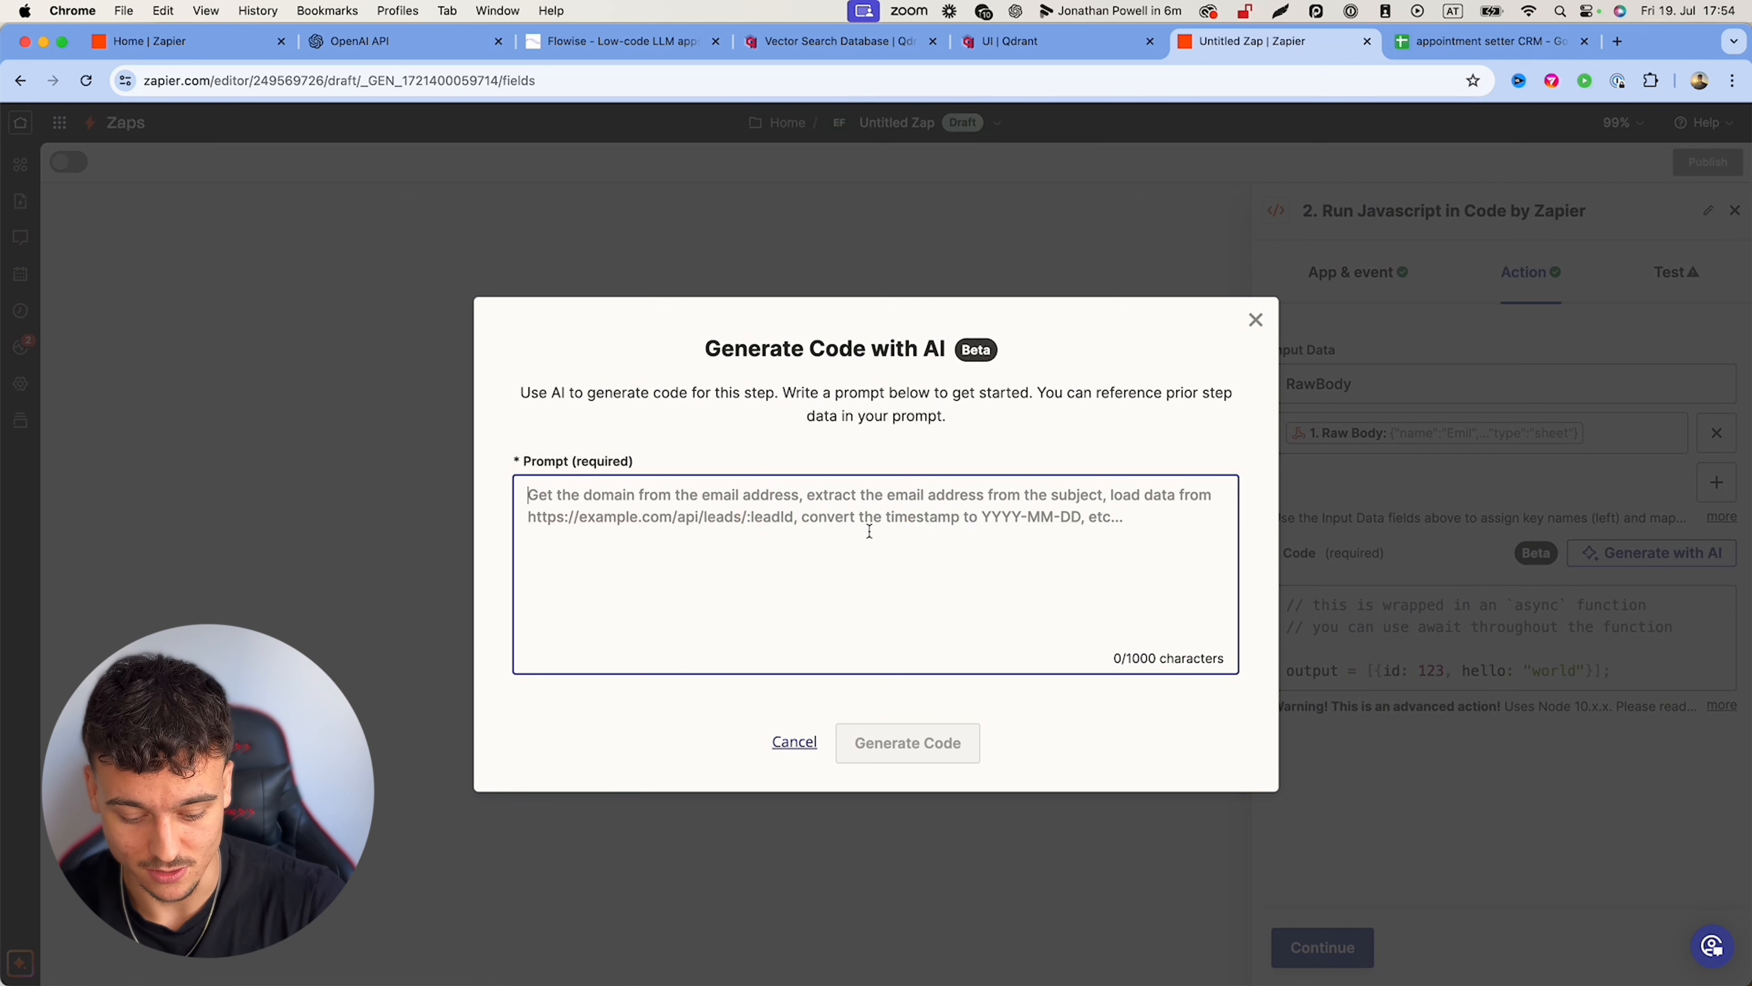
type("extract the i")
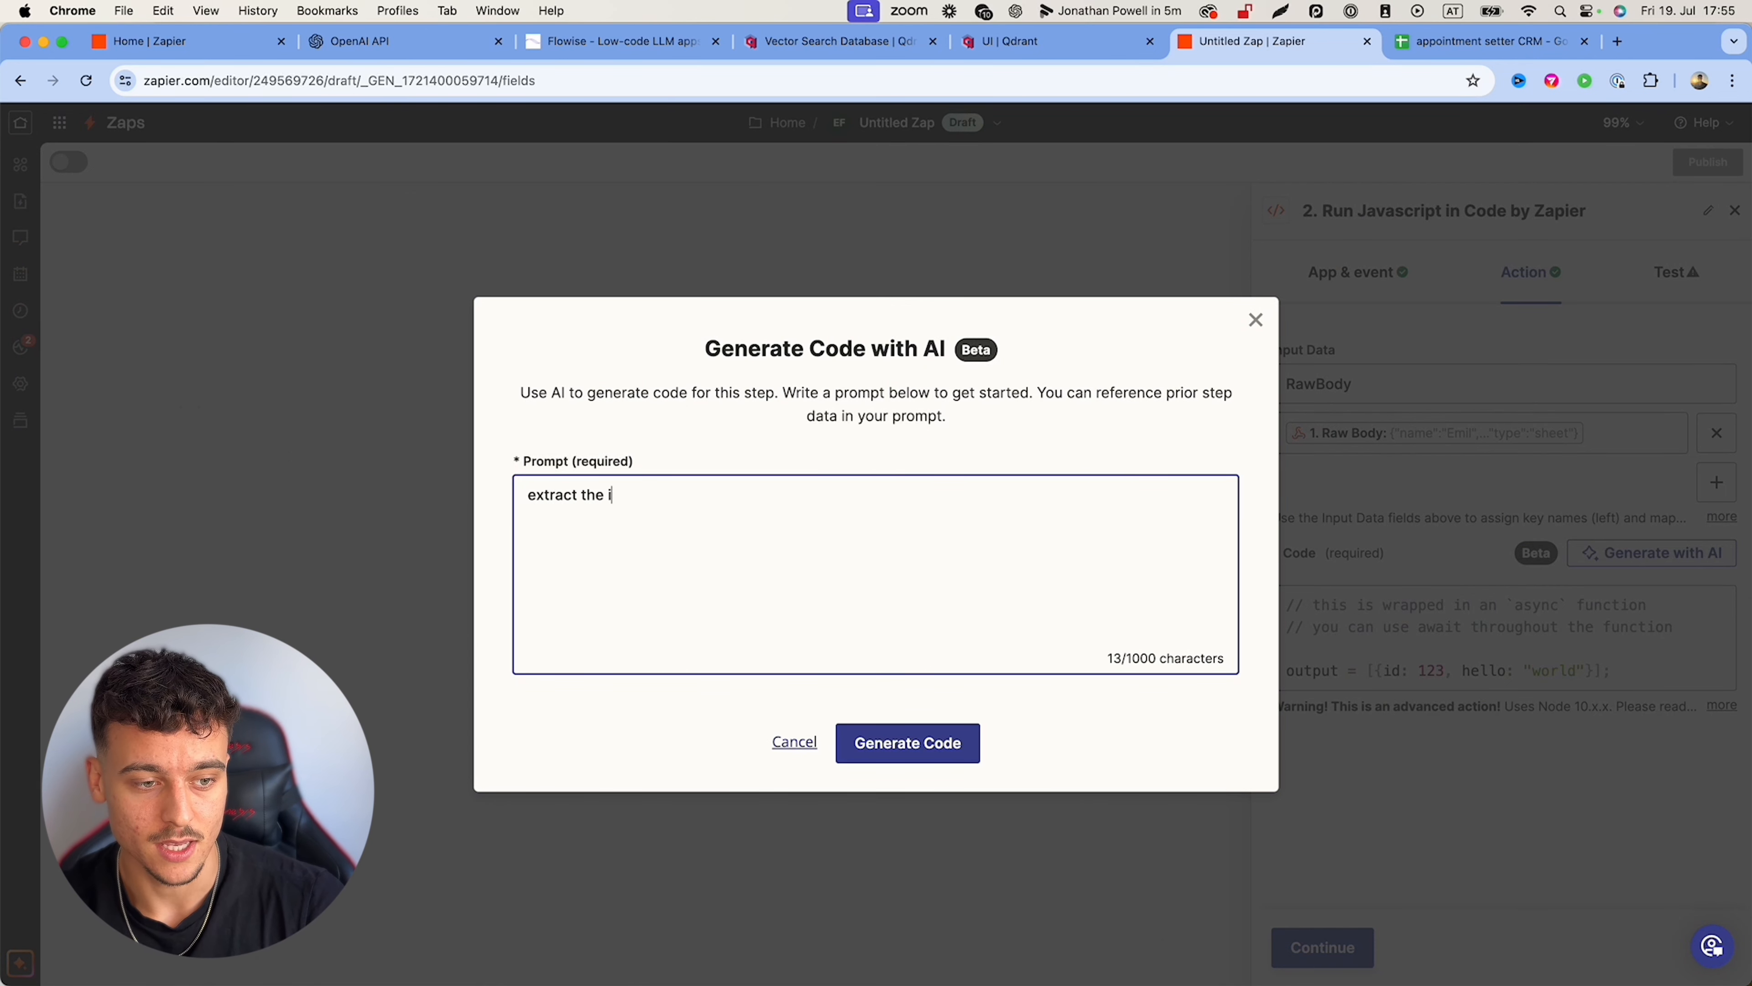
type("ndividual variables from the raw body")
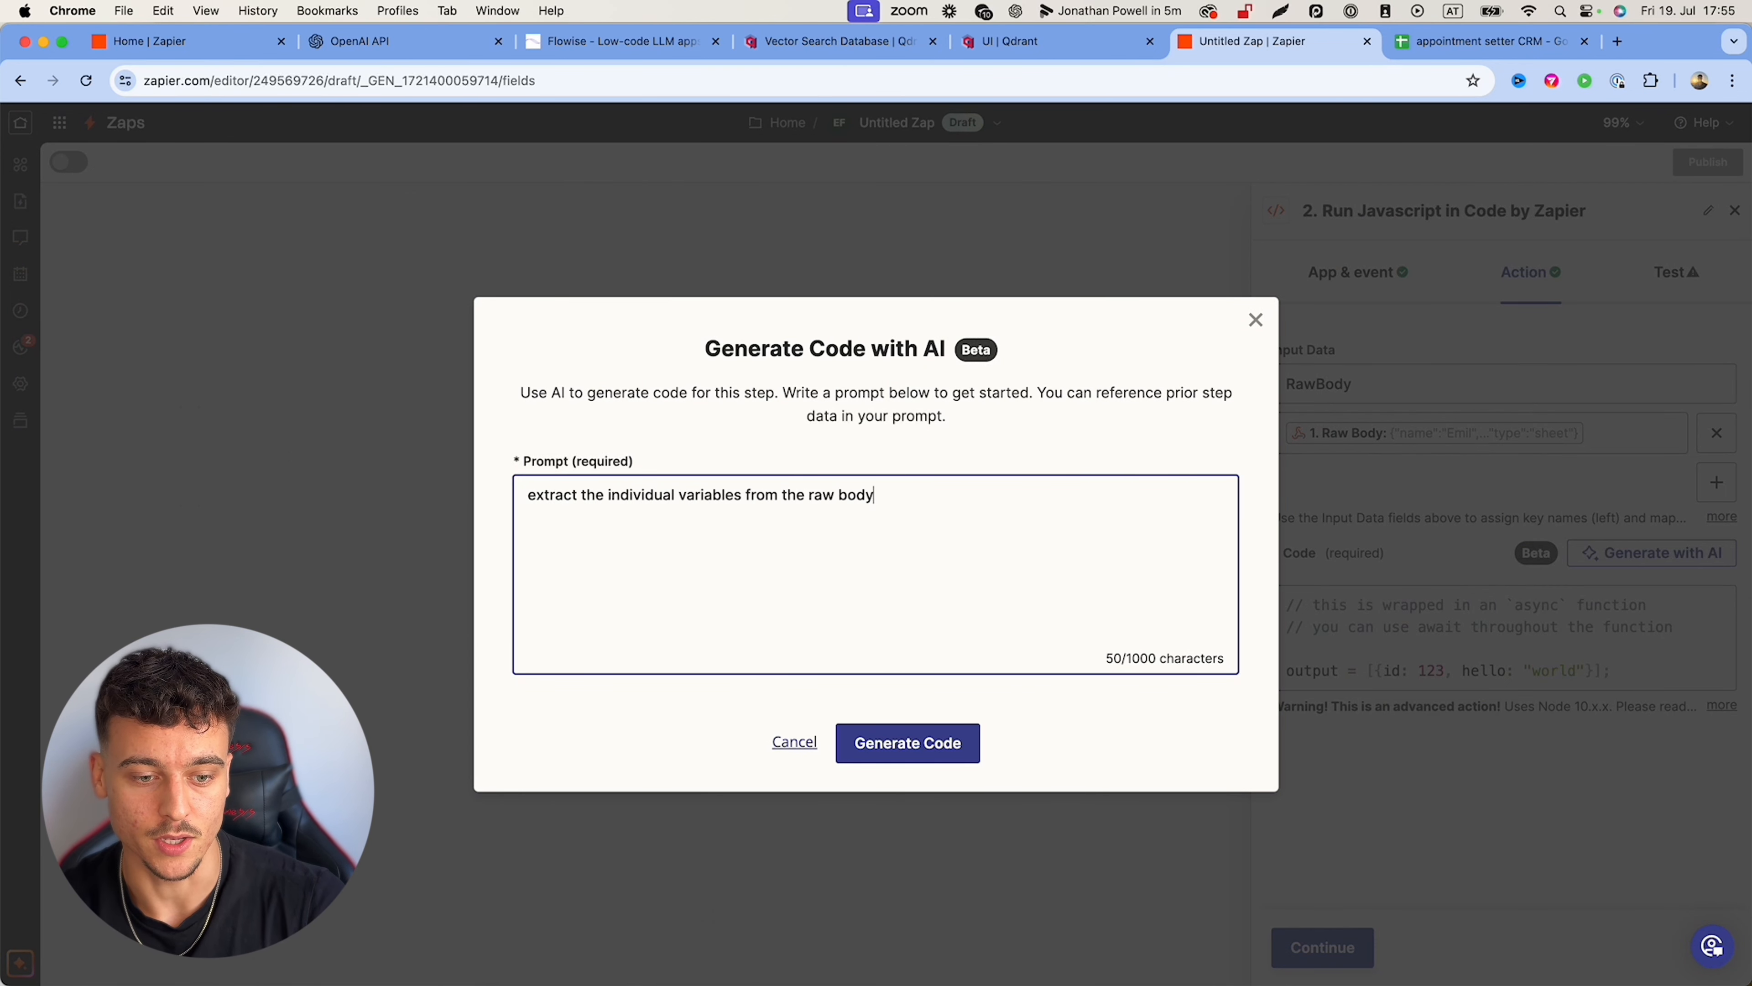
left_click(898, 743)
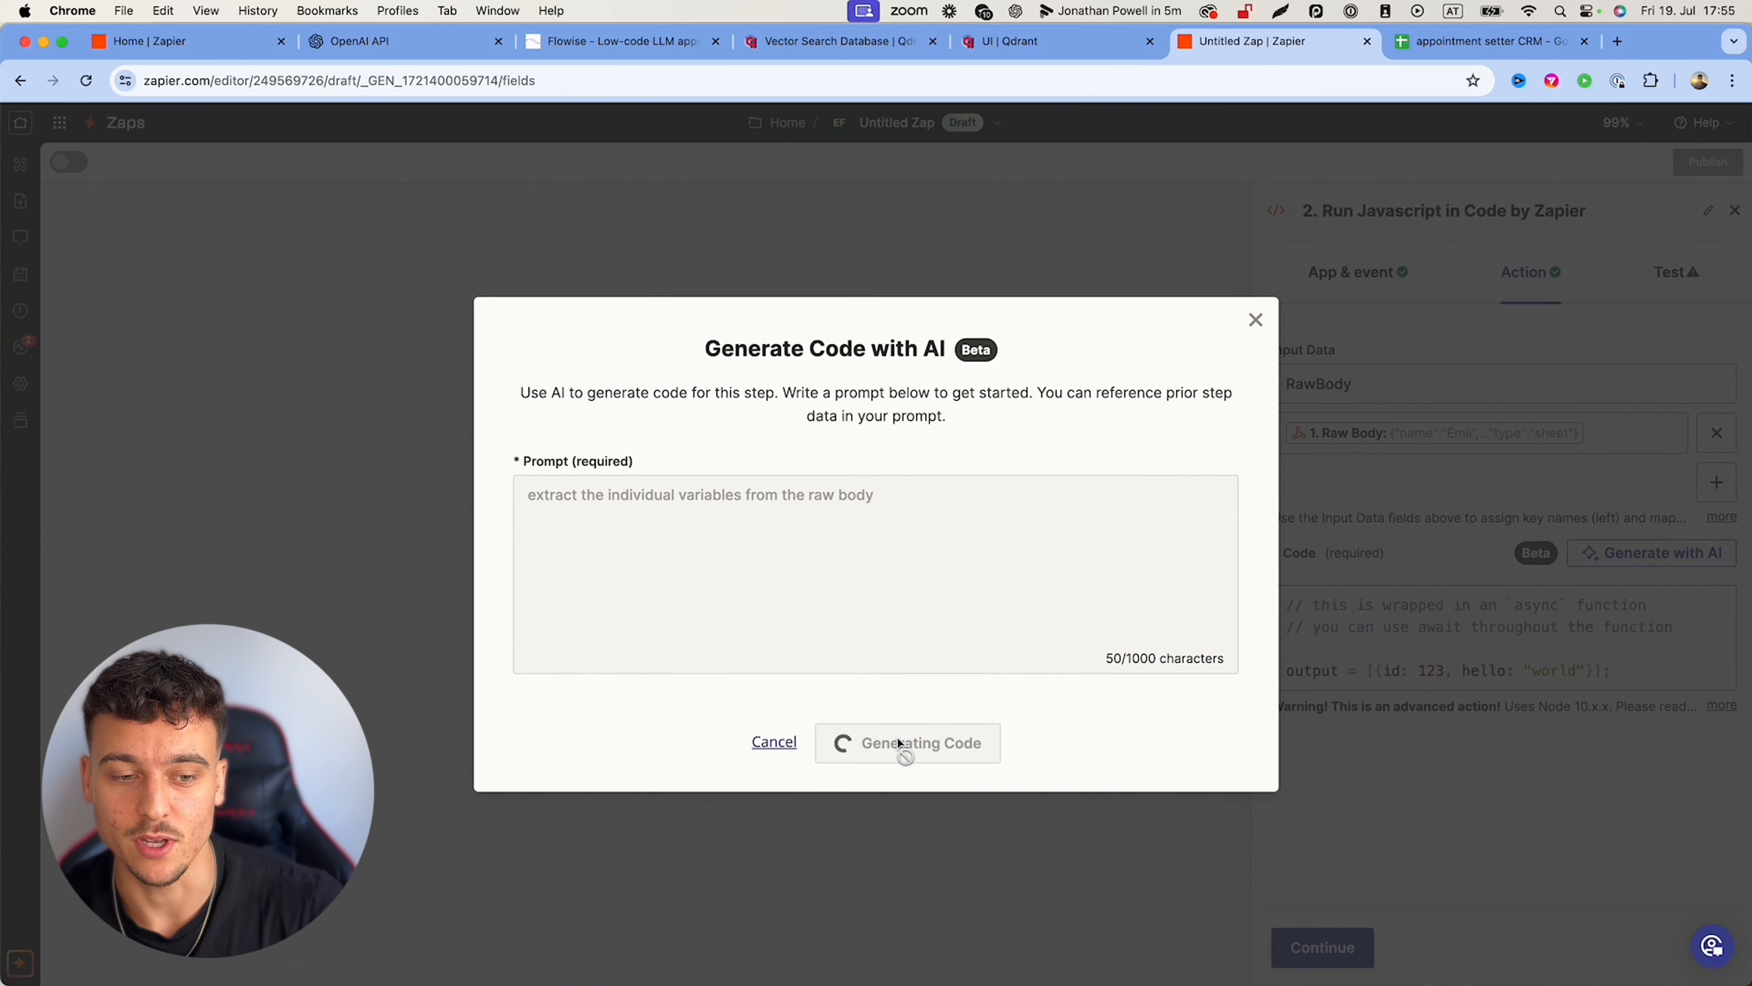
scroll(800, 555, "down", 5)
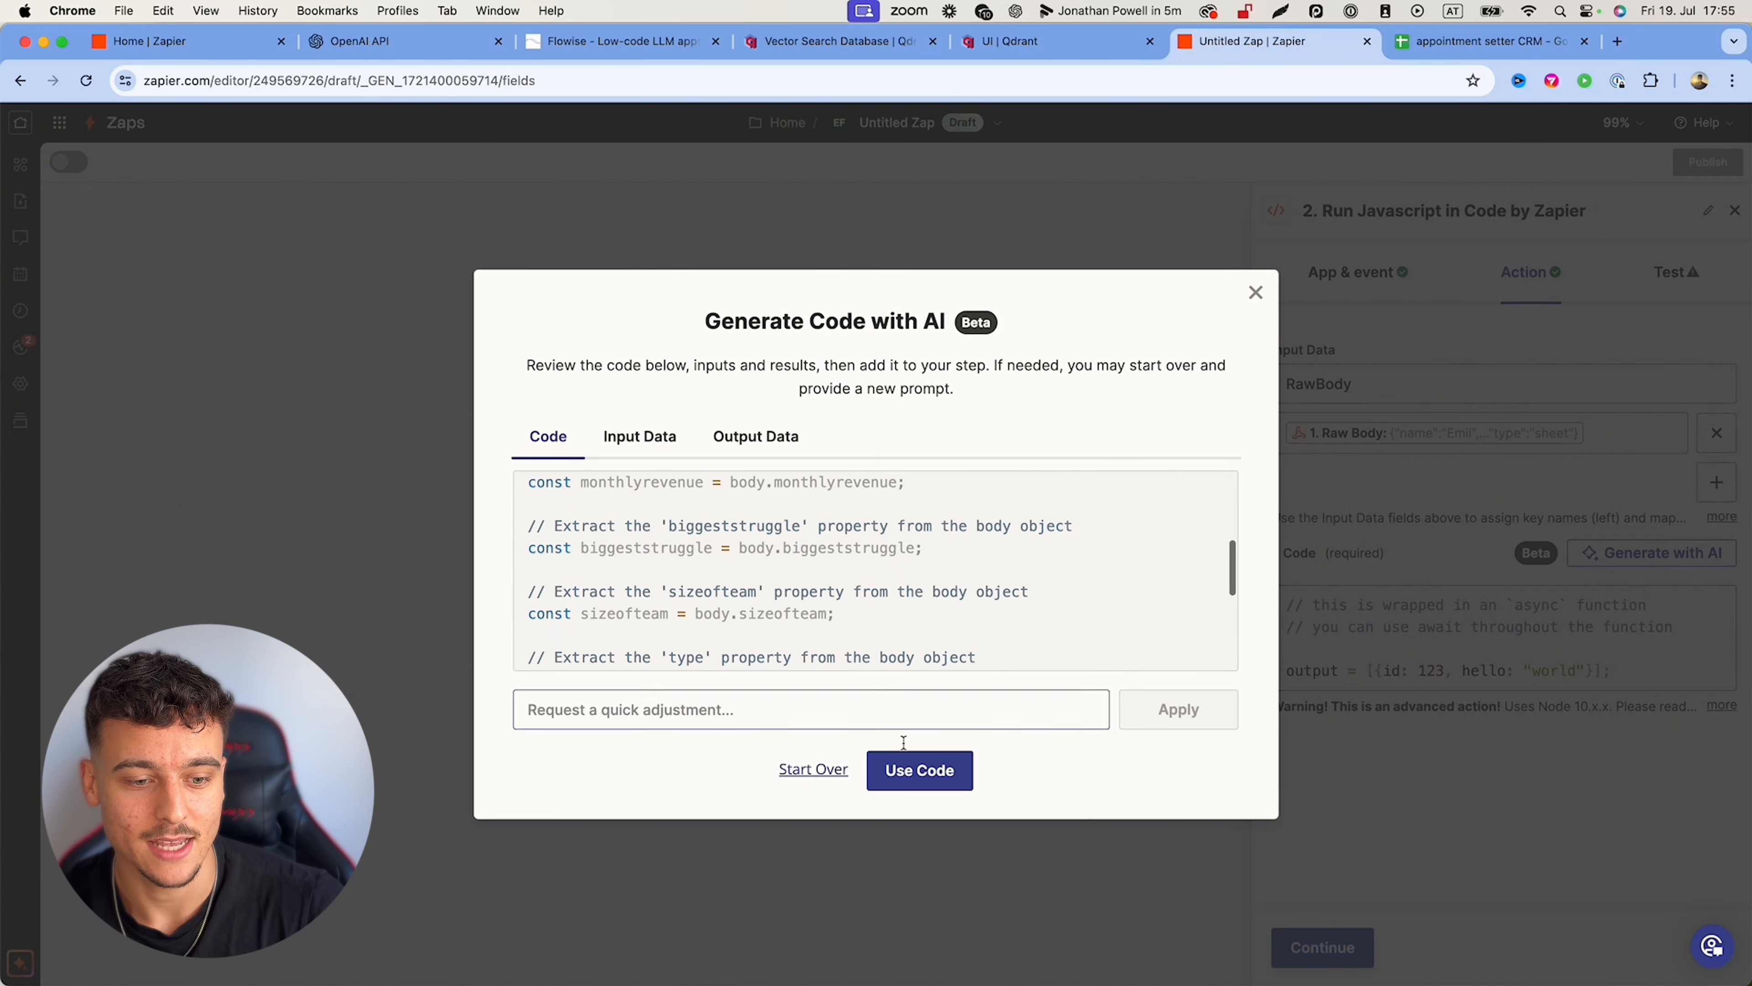
left_click(921, 782)
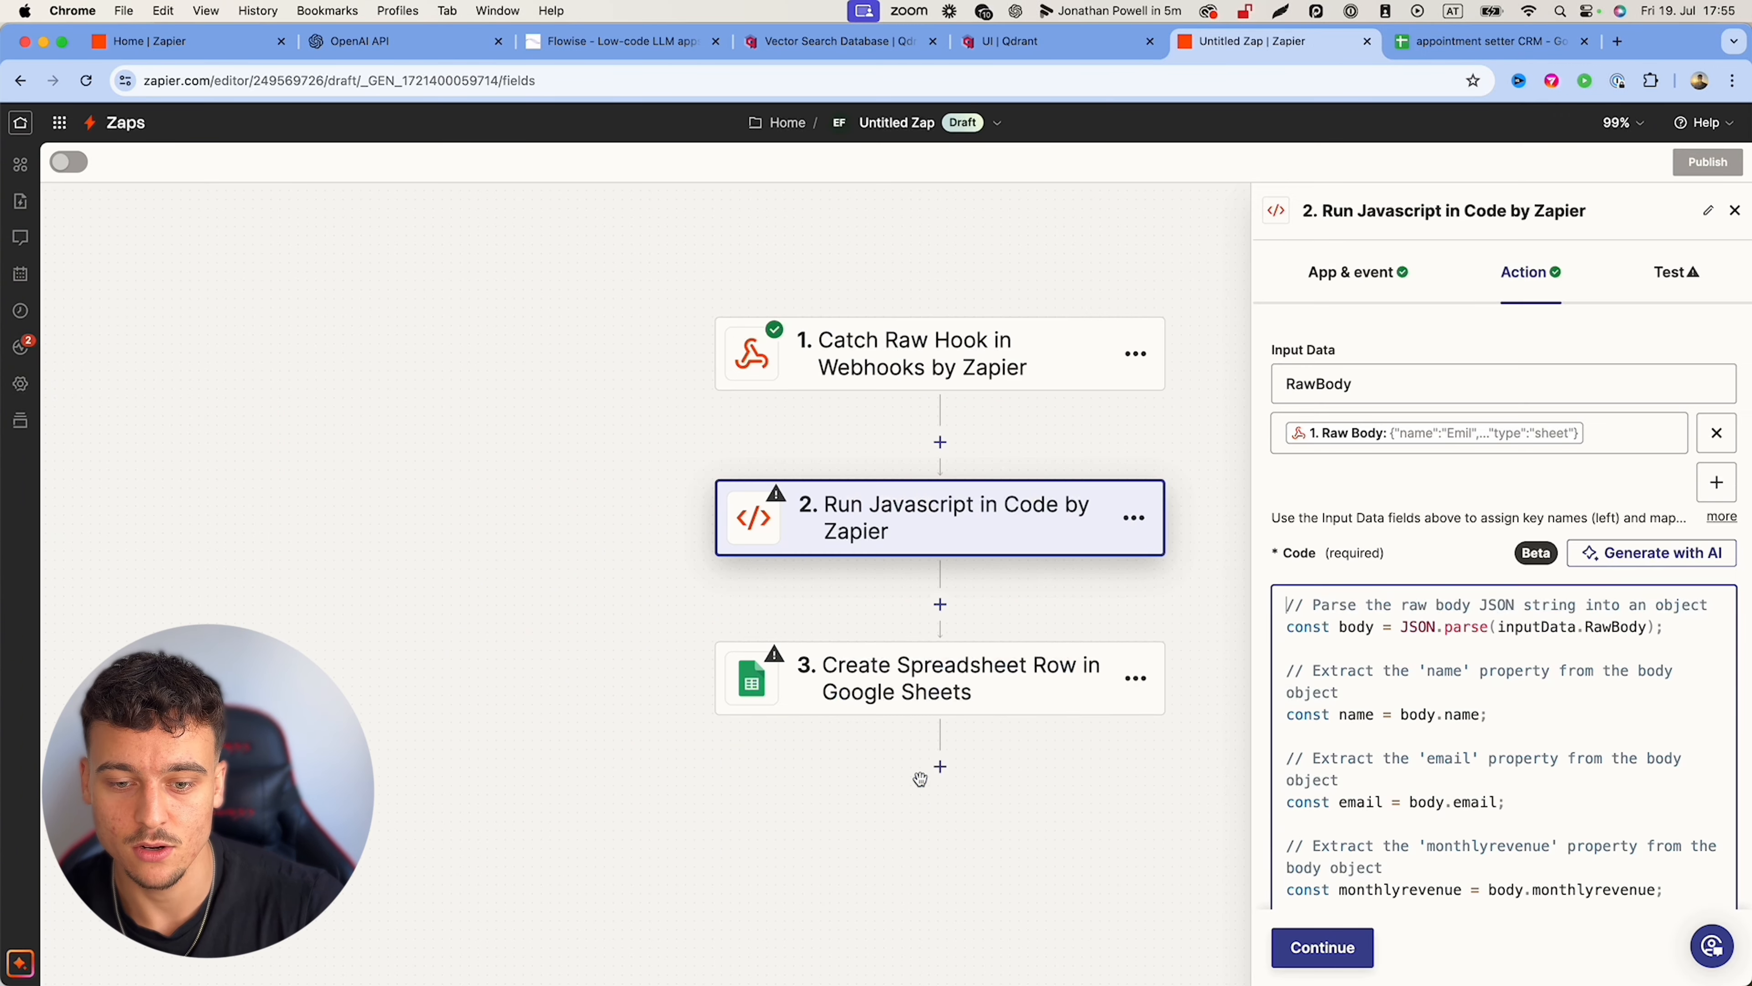
Step: Test the code step, getting name, email, 10k/m revenue, struggle and team size, then continue
left_click(1347, 951)
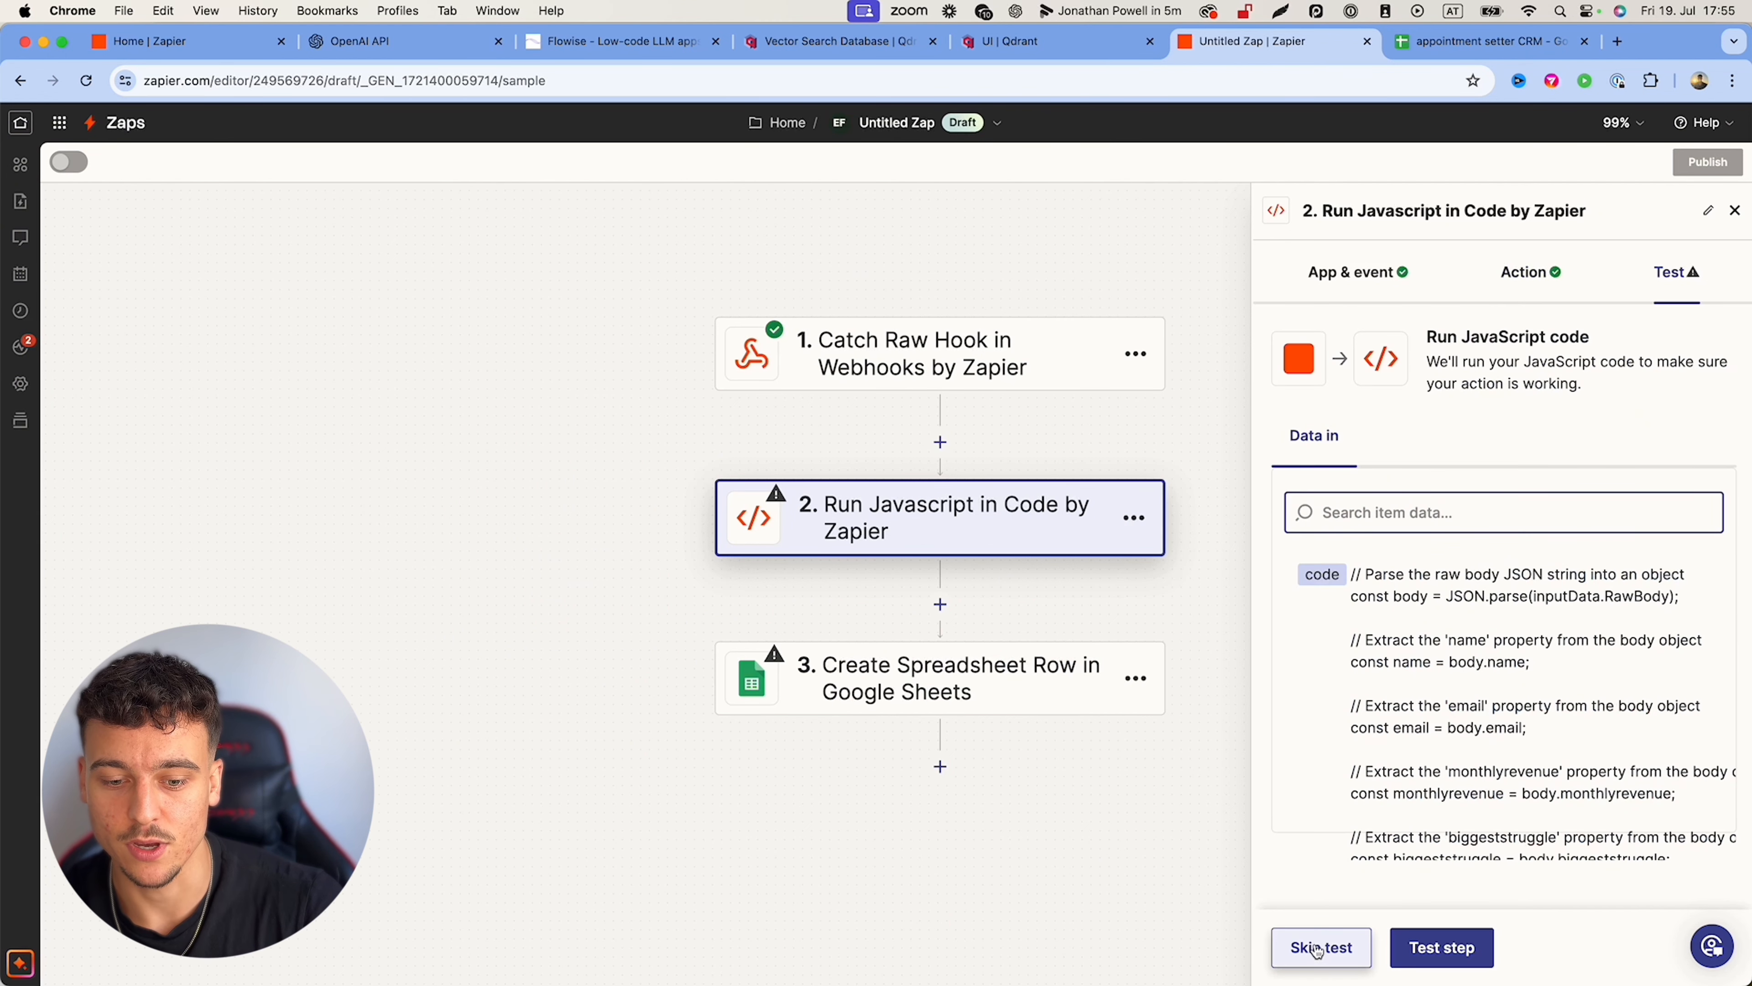
left_click(1452, 934)
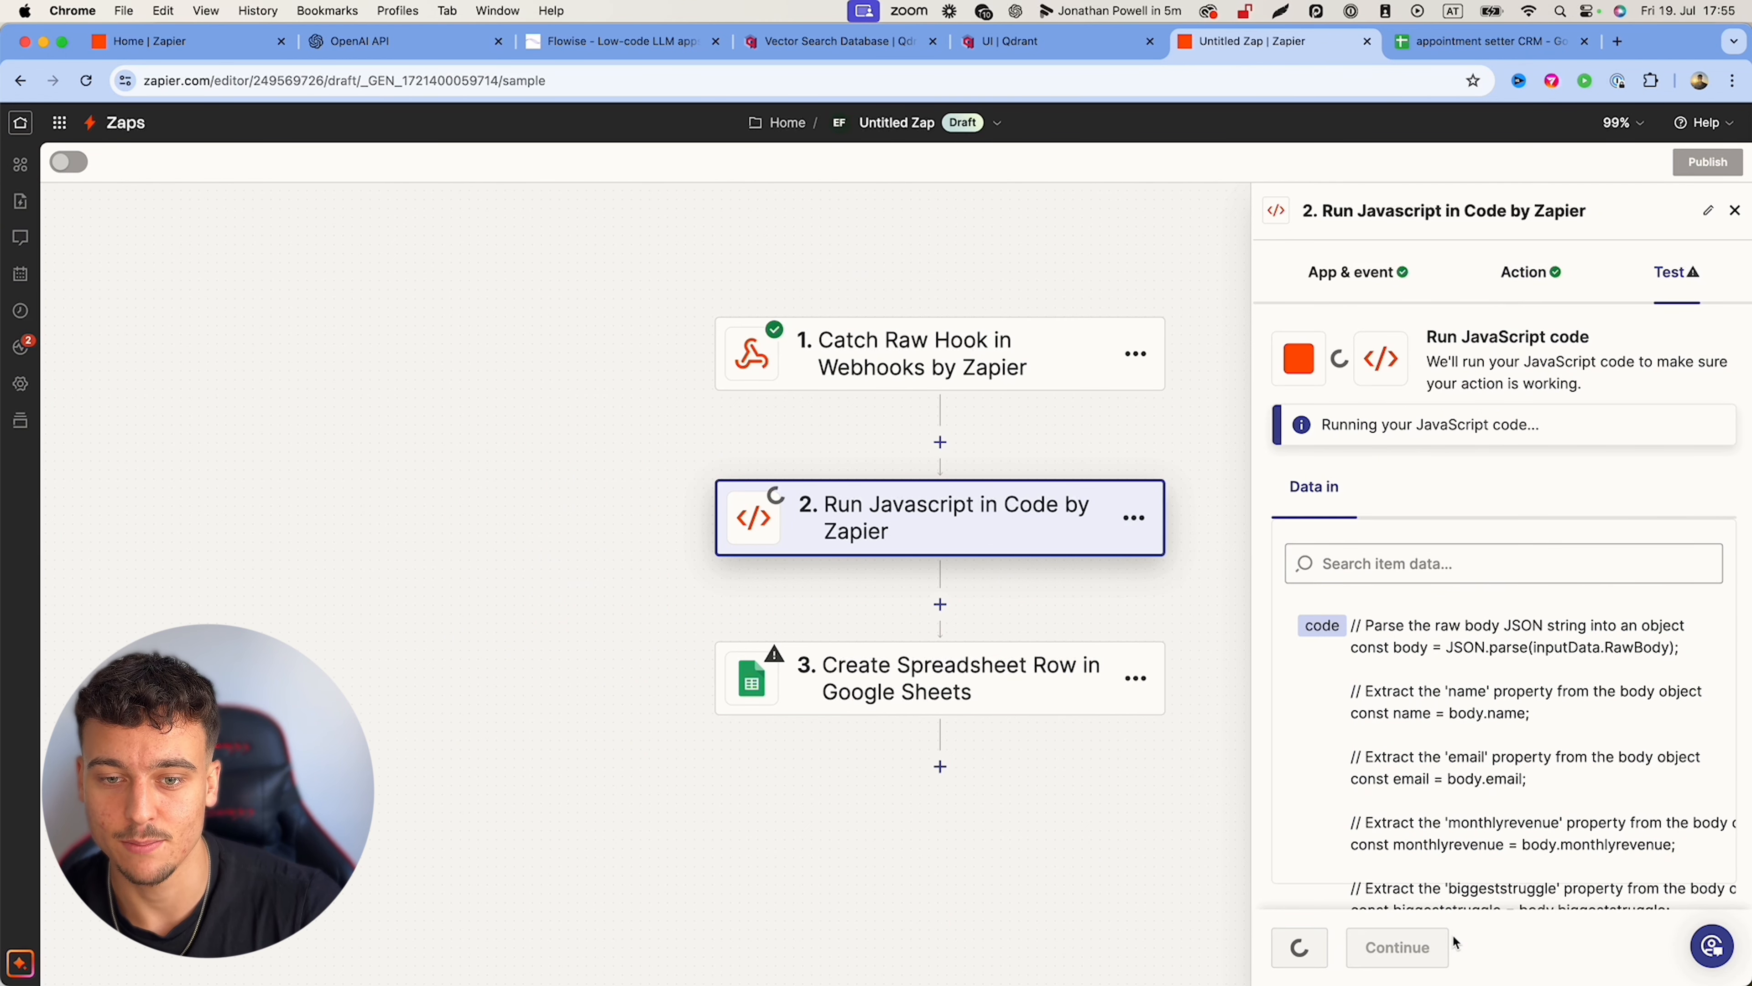
scroll(1486, 497, "down", 1)
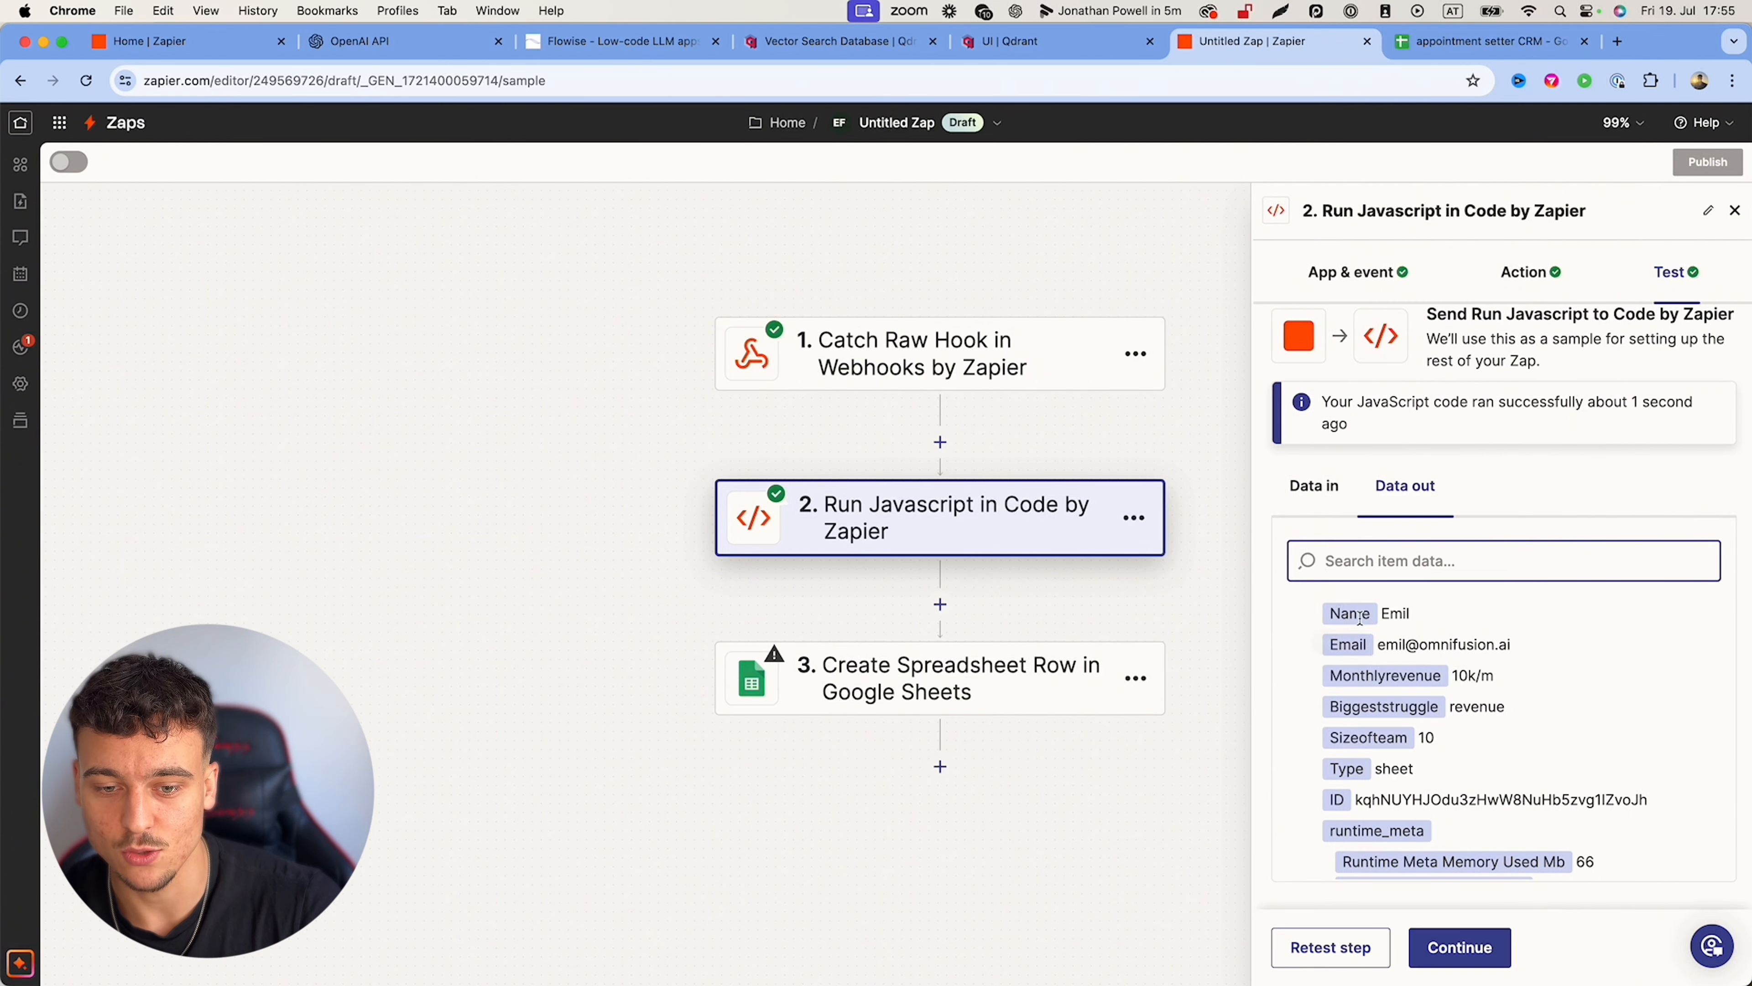
left_click(1474, 949)
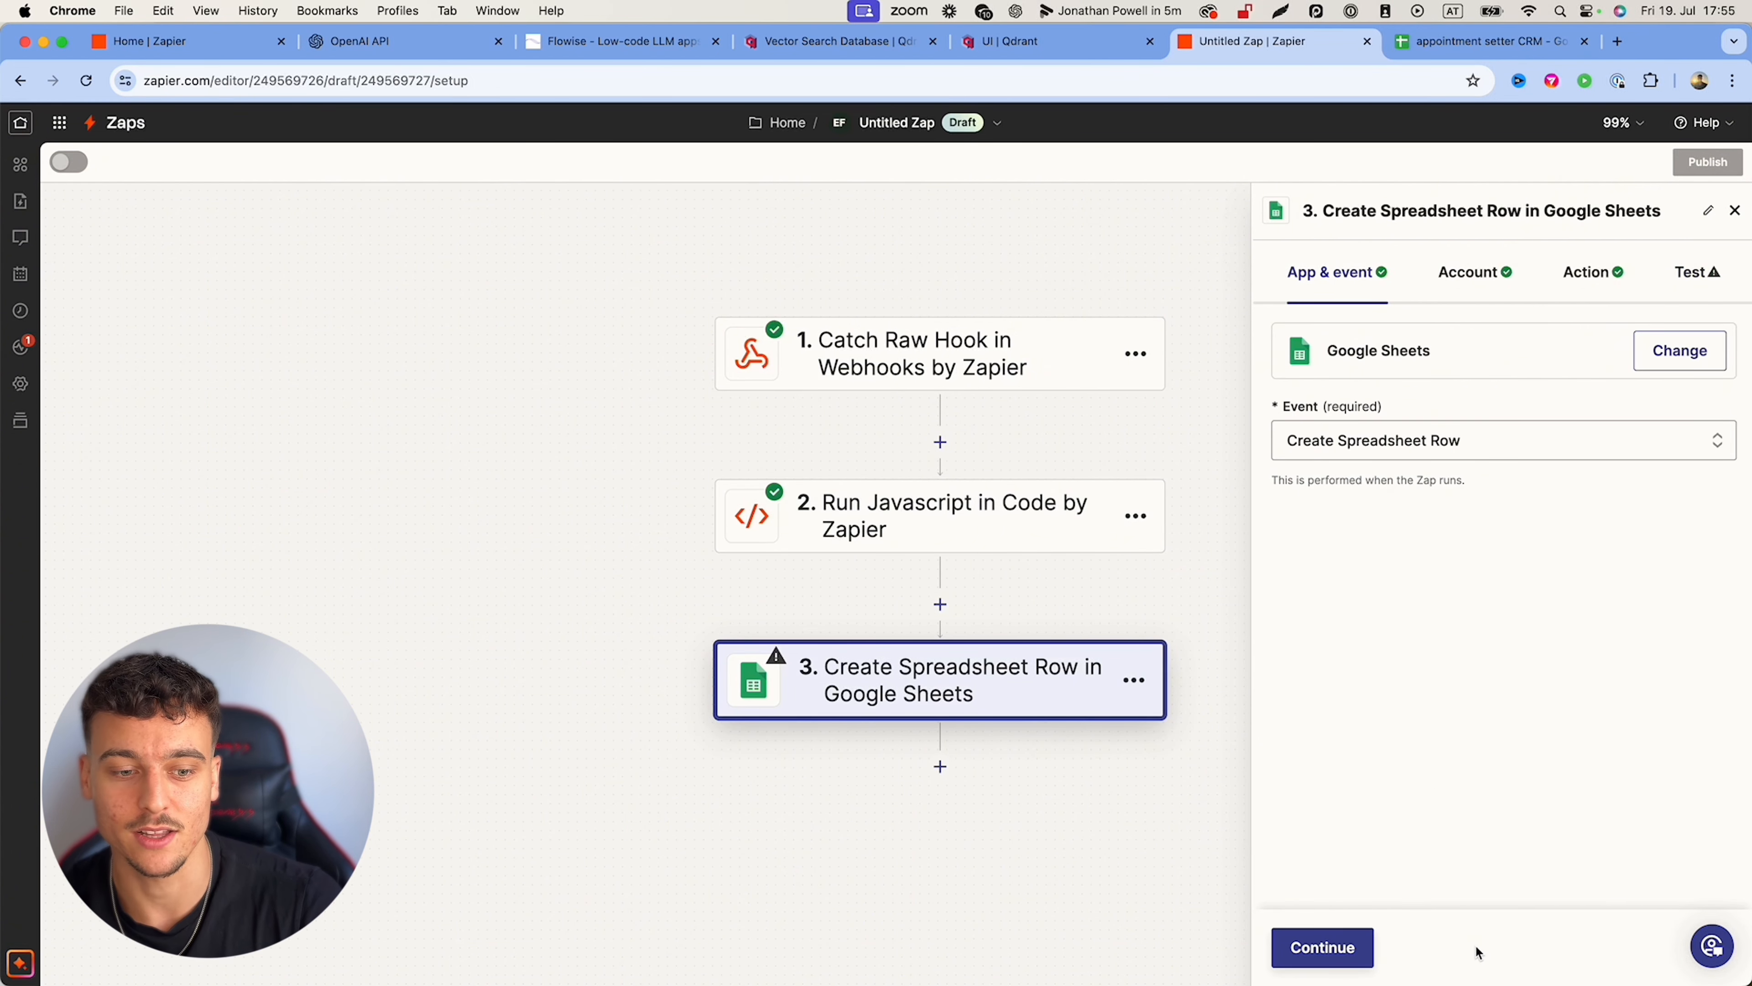
Step: Confirm the Google Sheets app and account, then map the code step's parsed Name and Email to their columns
left_click(1324, 947)
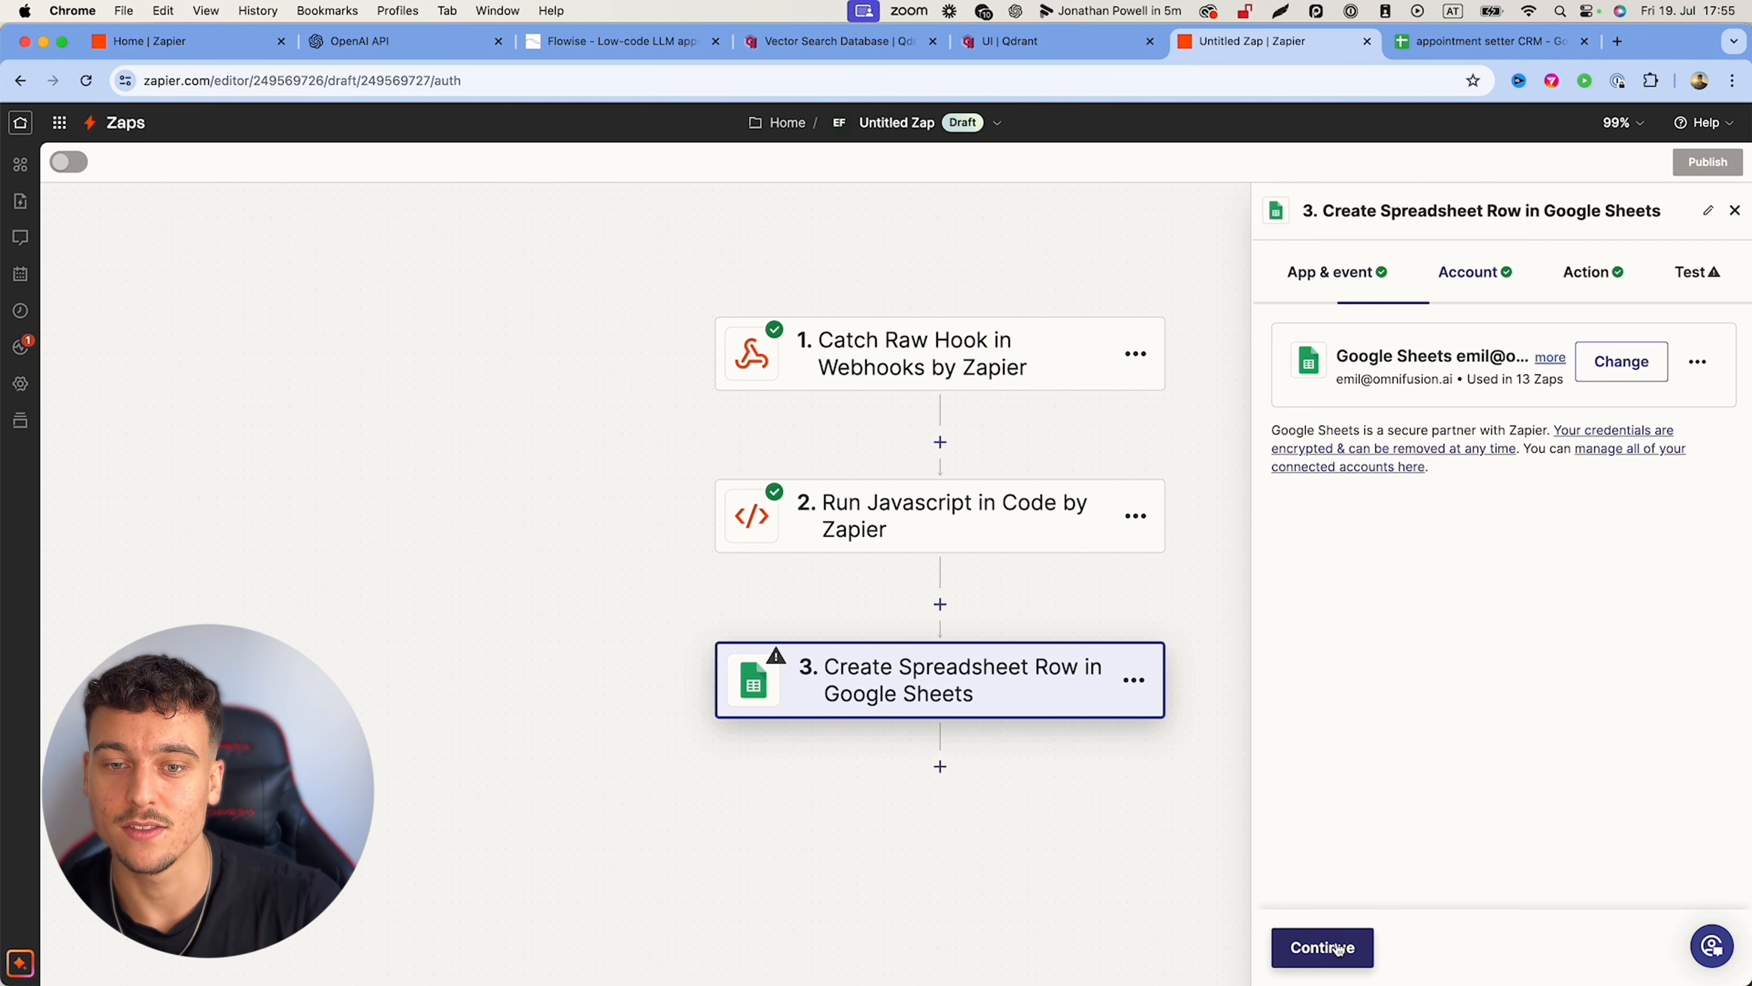
left_click(1337, 948)
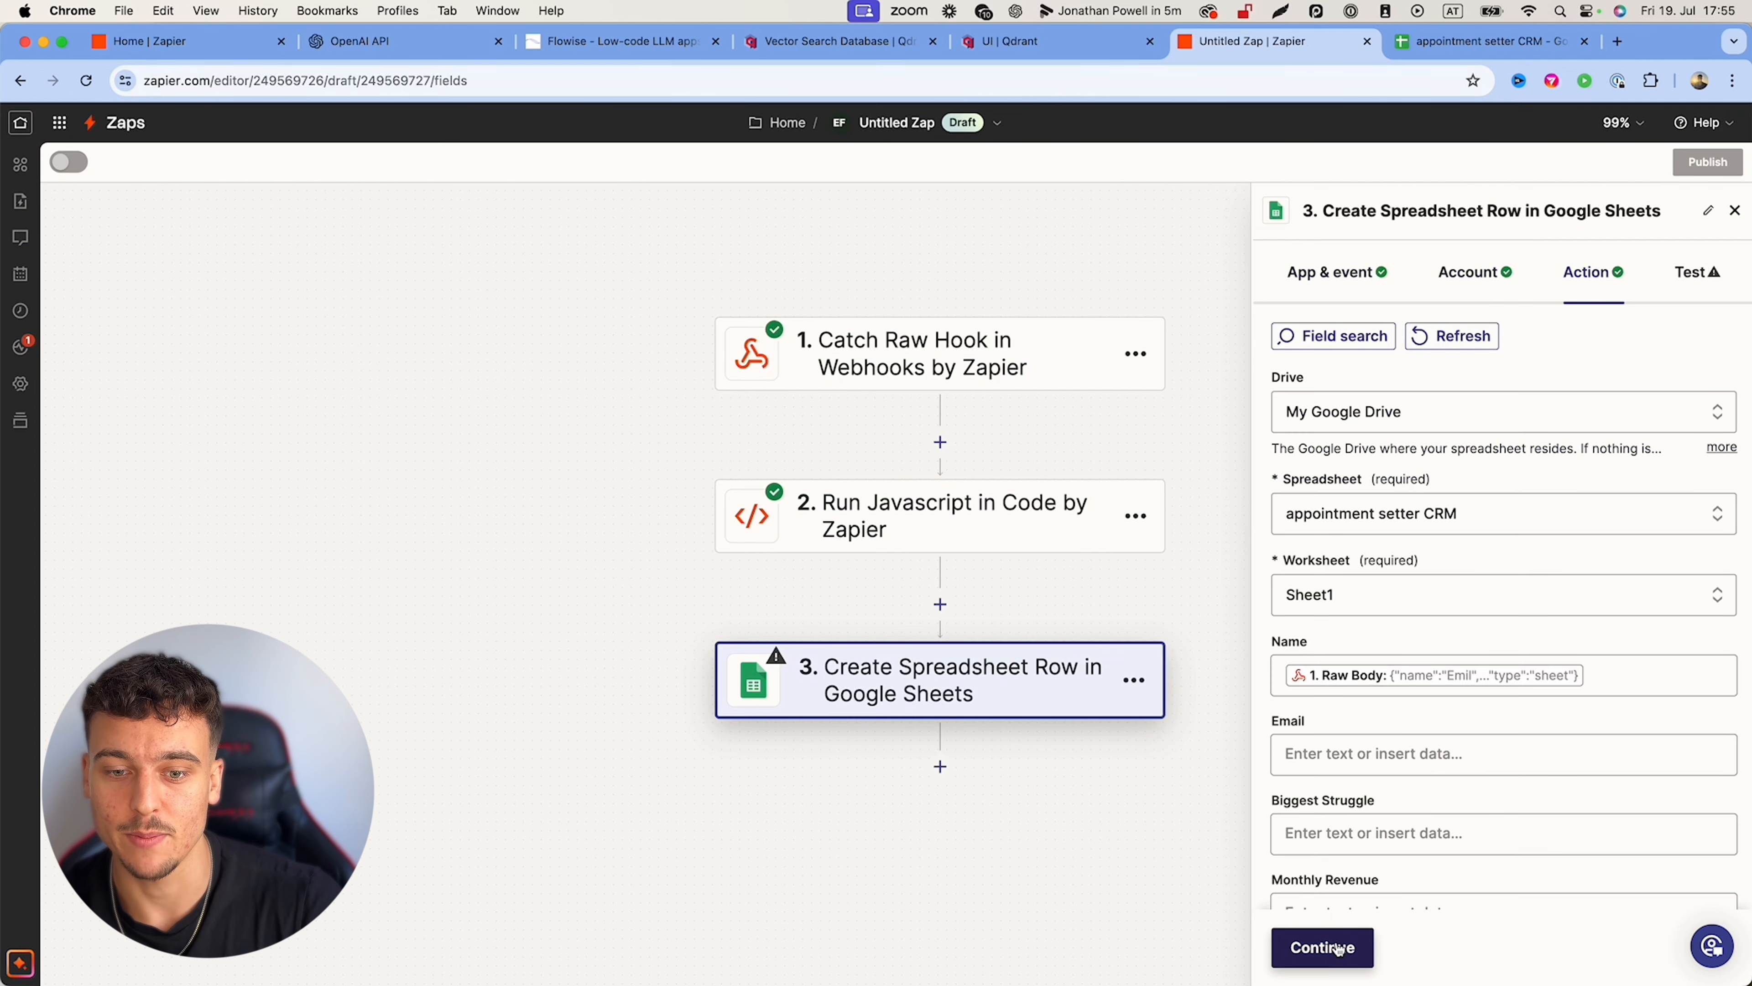
left_click(1635, 669)
key("BackSpace")
scroll(1482, 625, "down", 2)
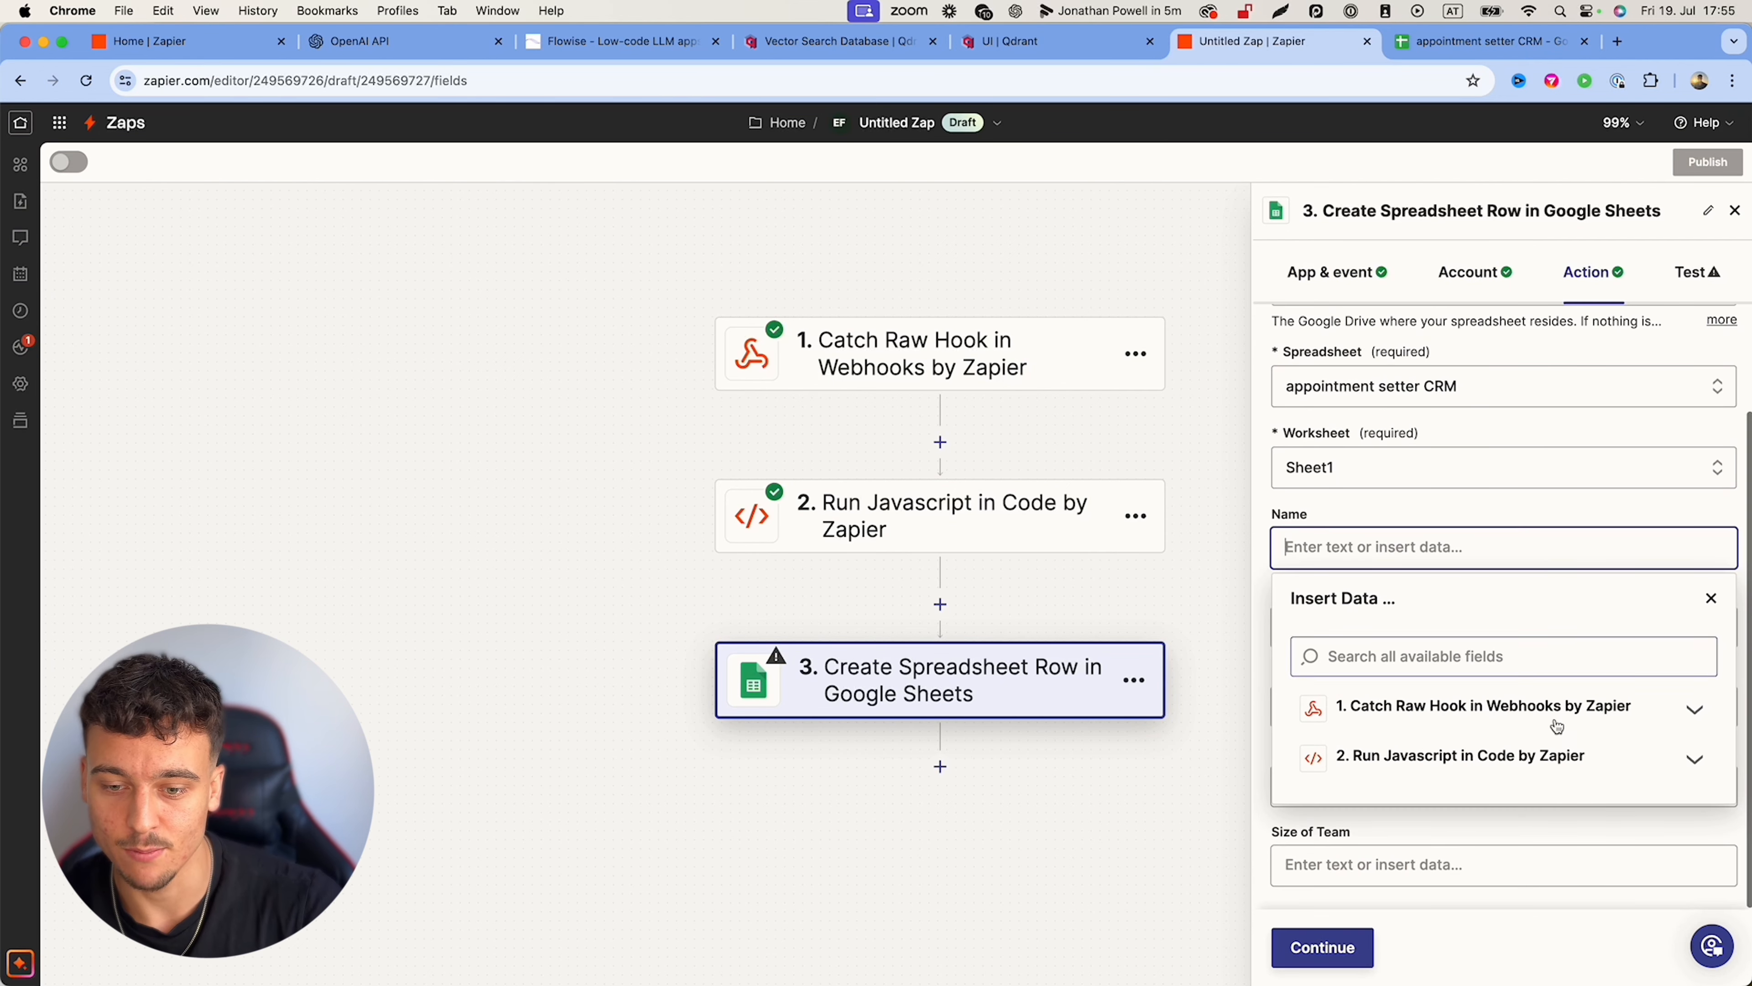
left_click(1692, 759)
scroll(1579, 614, "down", 2)
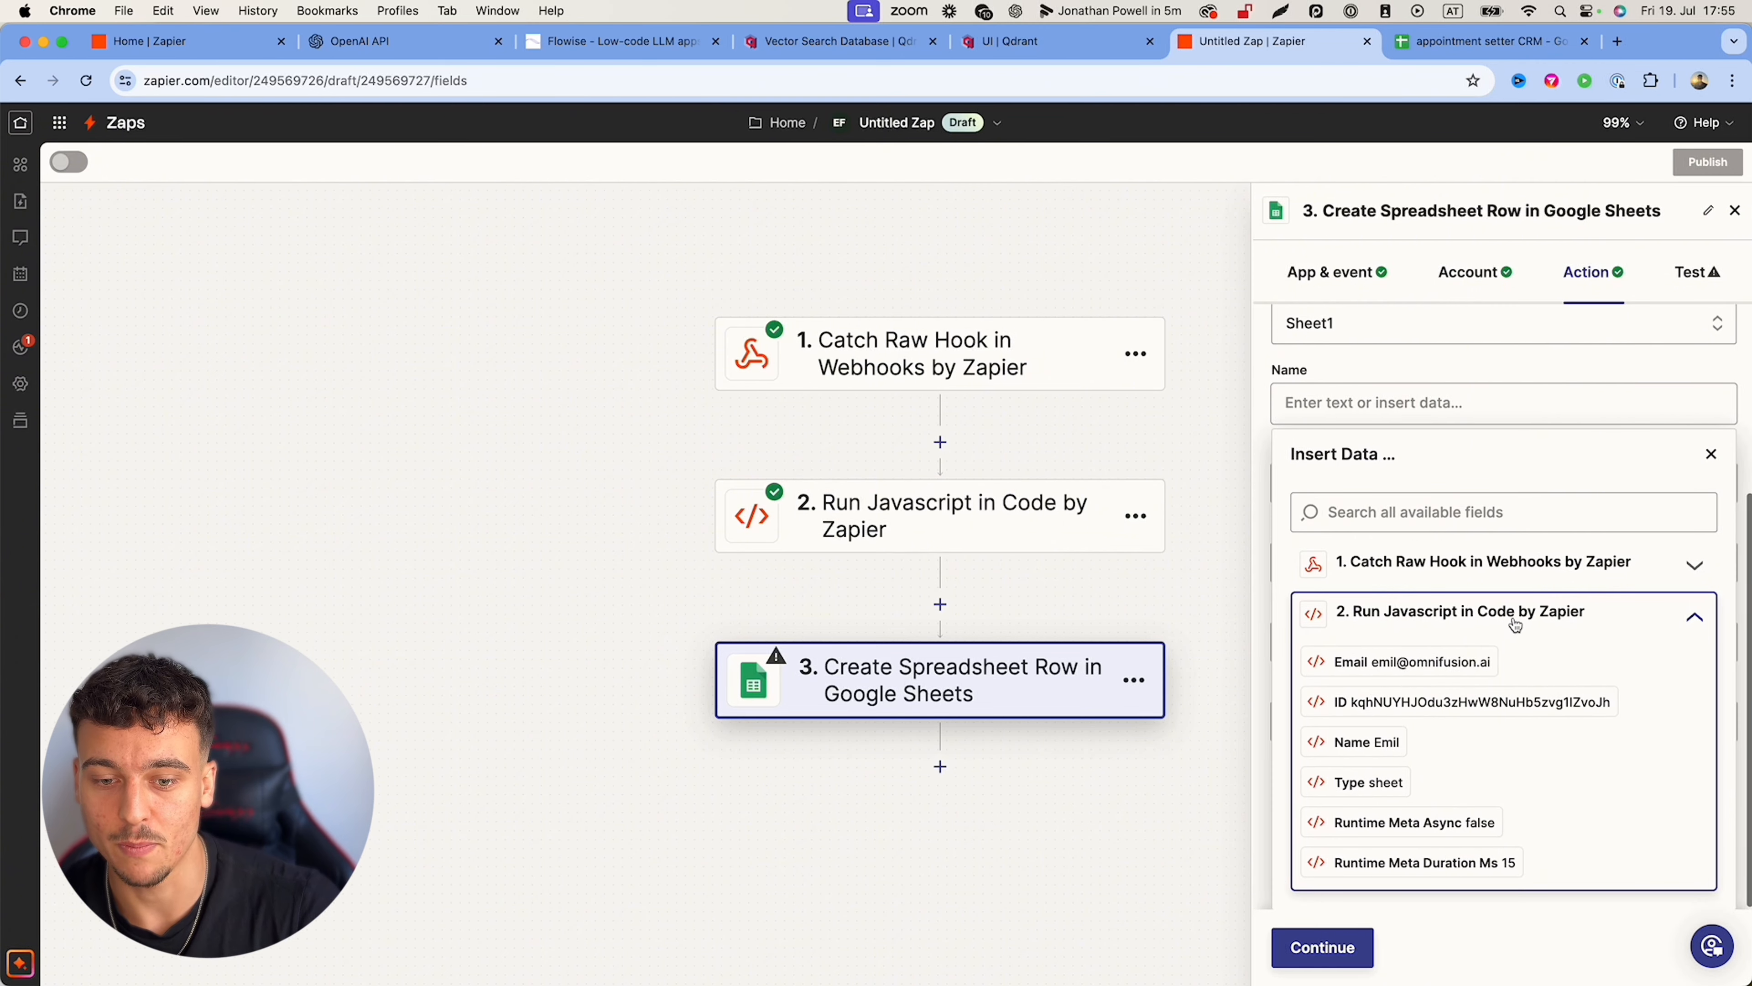
left_click(1379, 743)
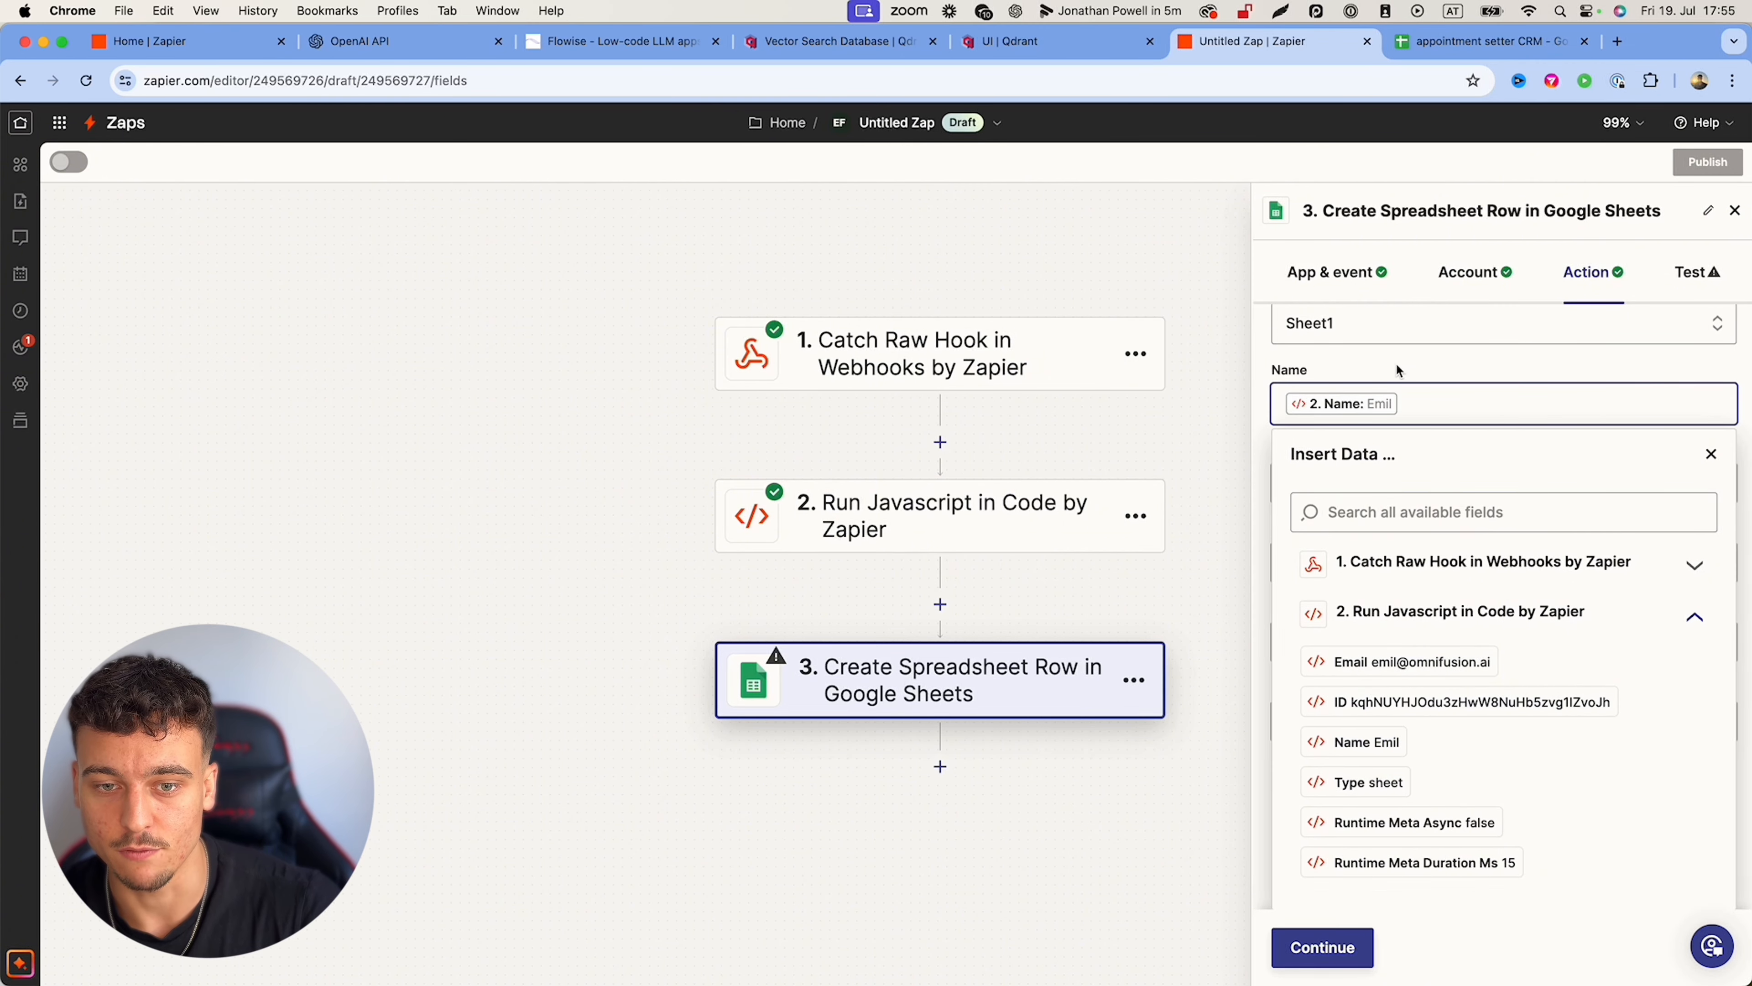
left_click(1390, 378)
left_click(1350, 622)
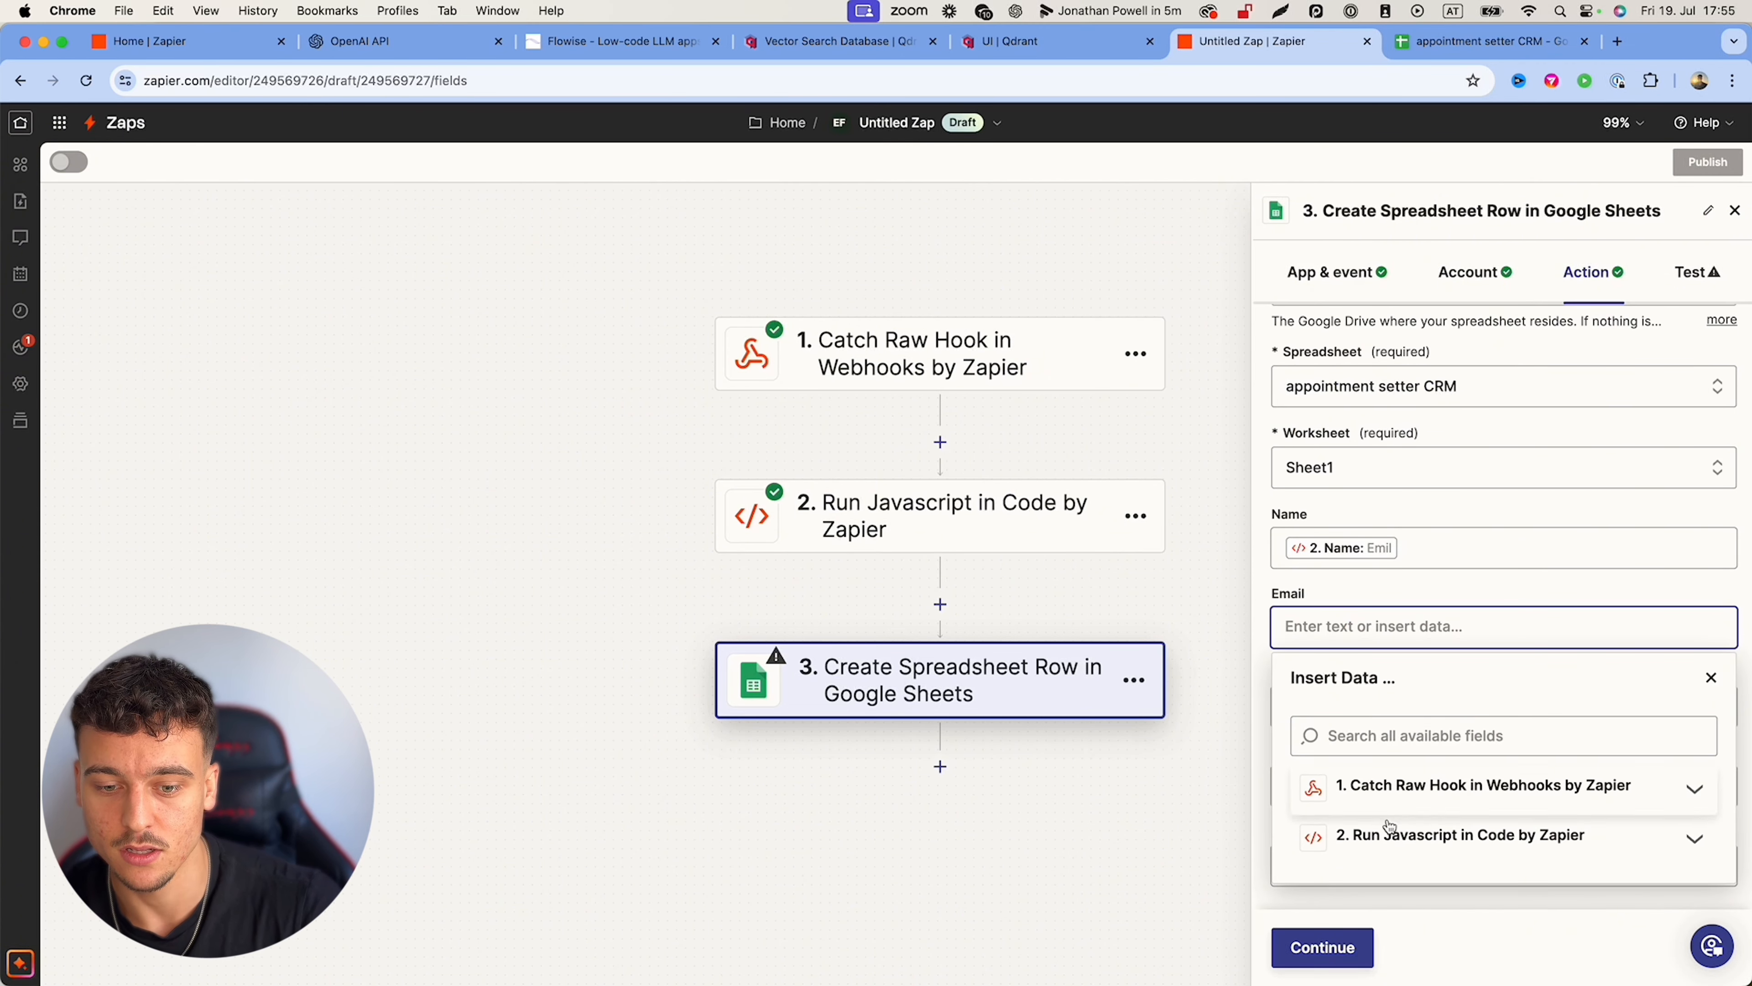
left_click(1396, 835)
left_click(1417, 886)
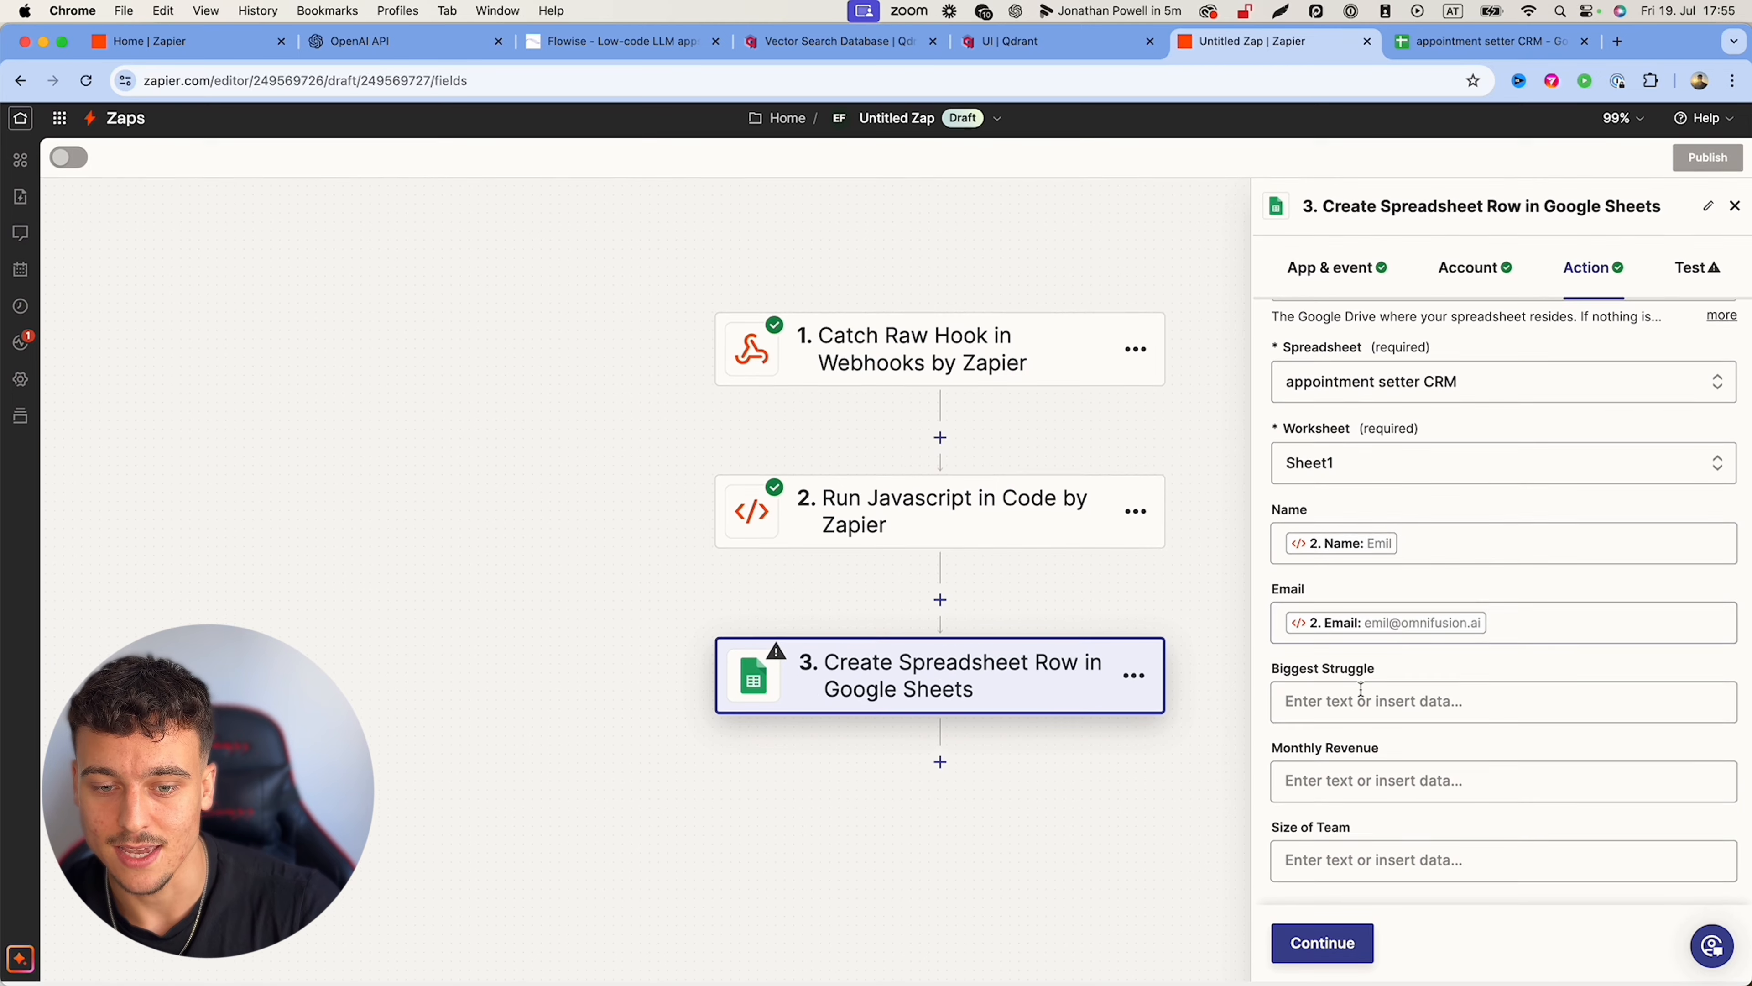
Step: Map Biggeststruggle, Monthlyrevenue and Sizeofteam into the Biggest Struggle, Monthly Revenue and Size of Team columns
left_click(1362, 704)
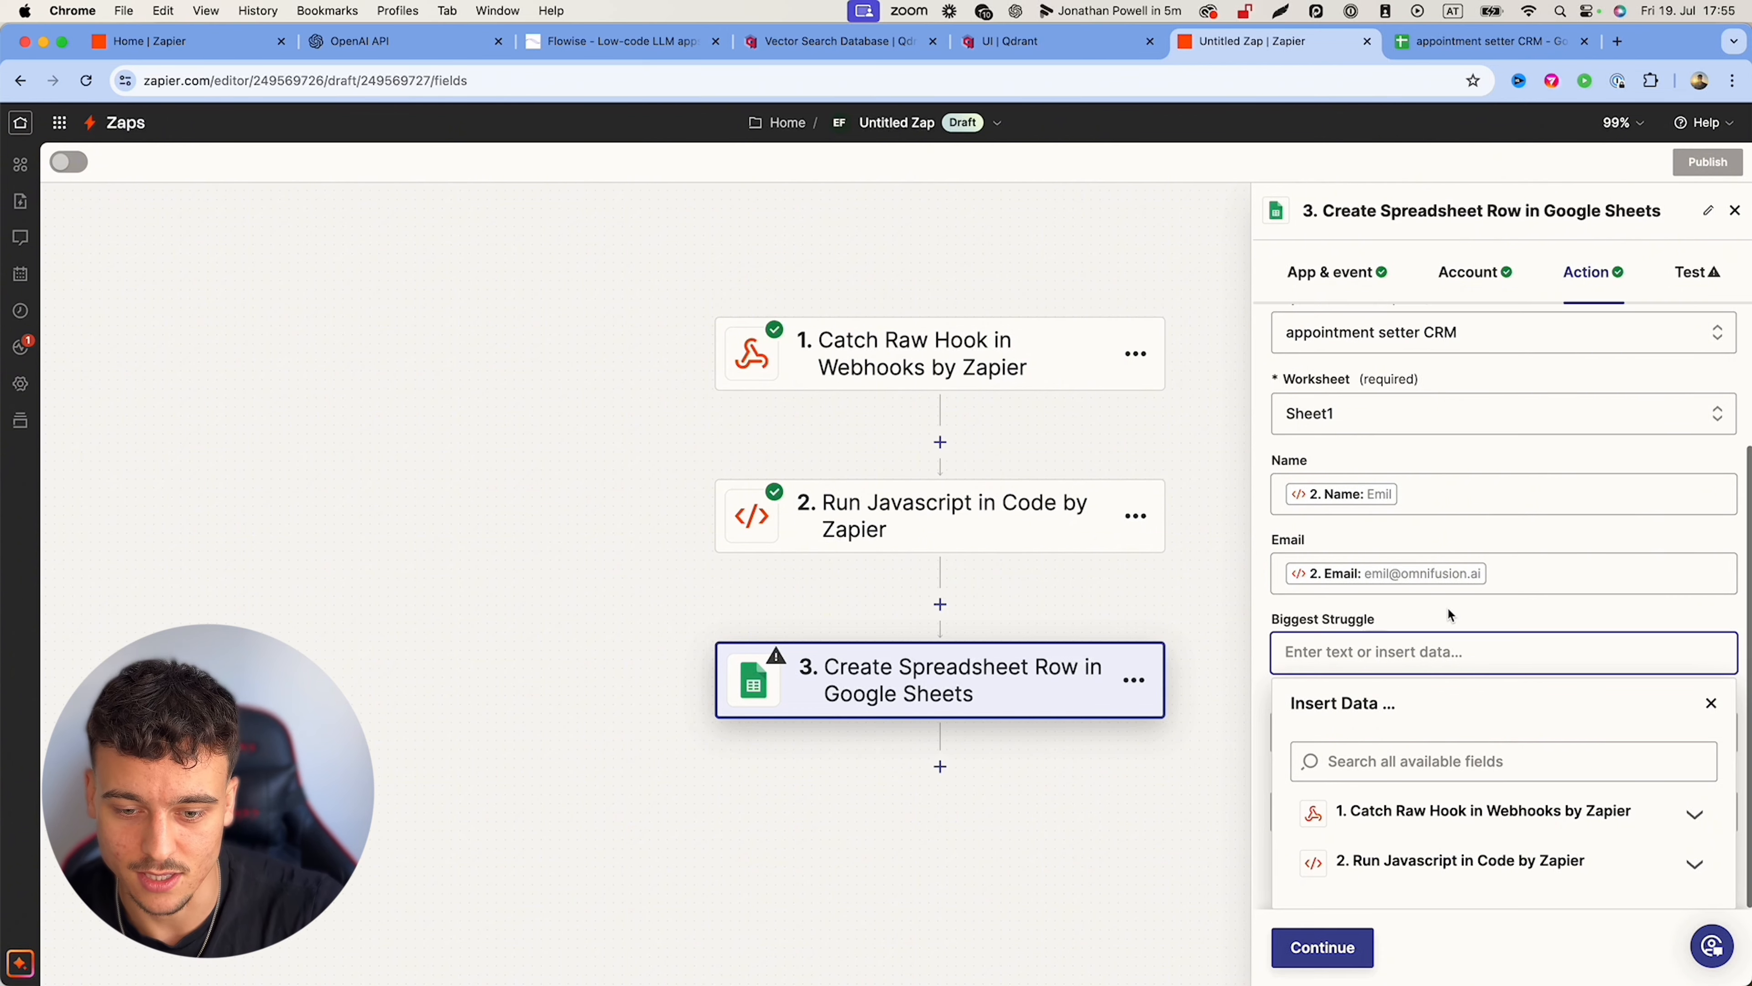
left_click(1461, 864)
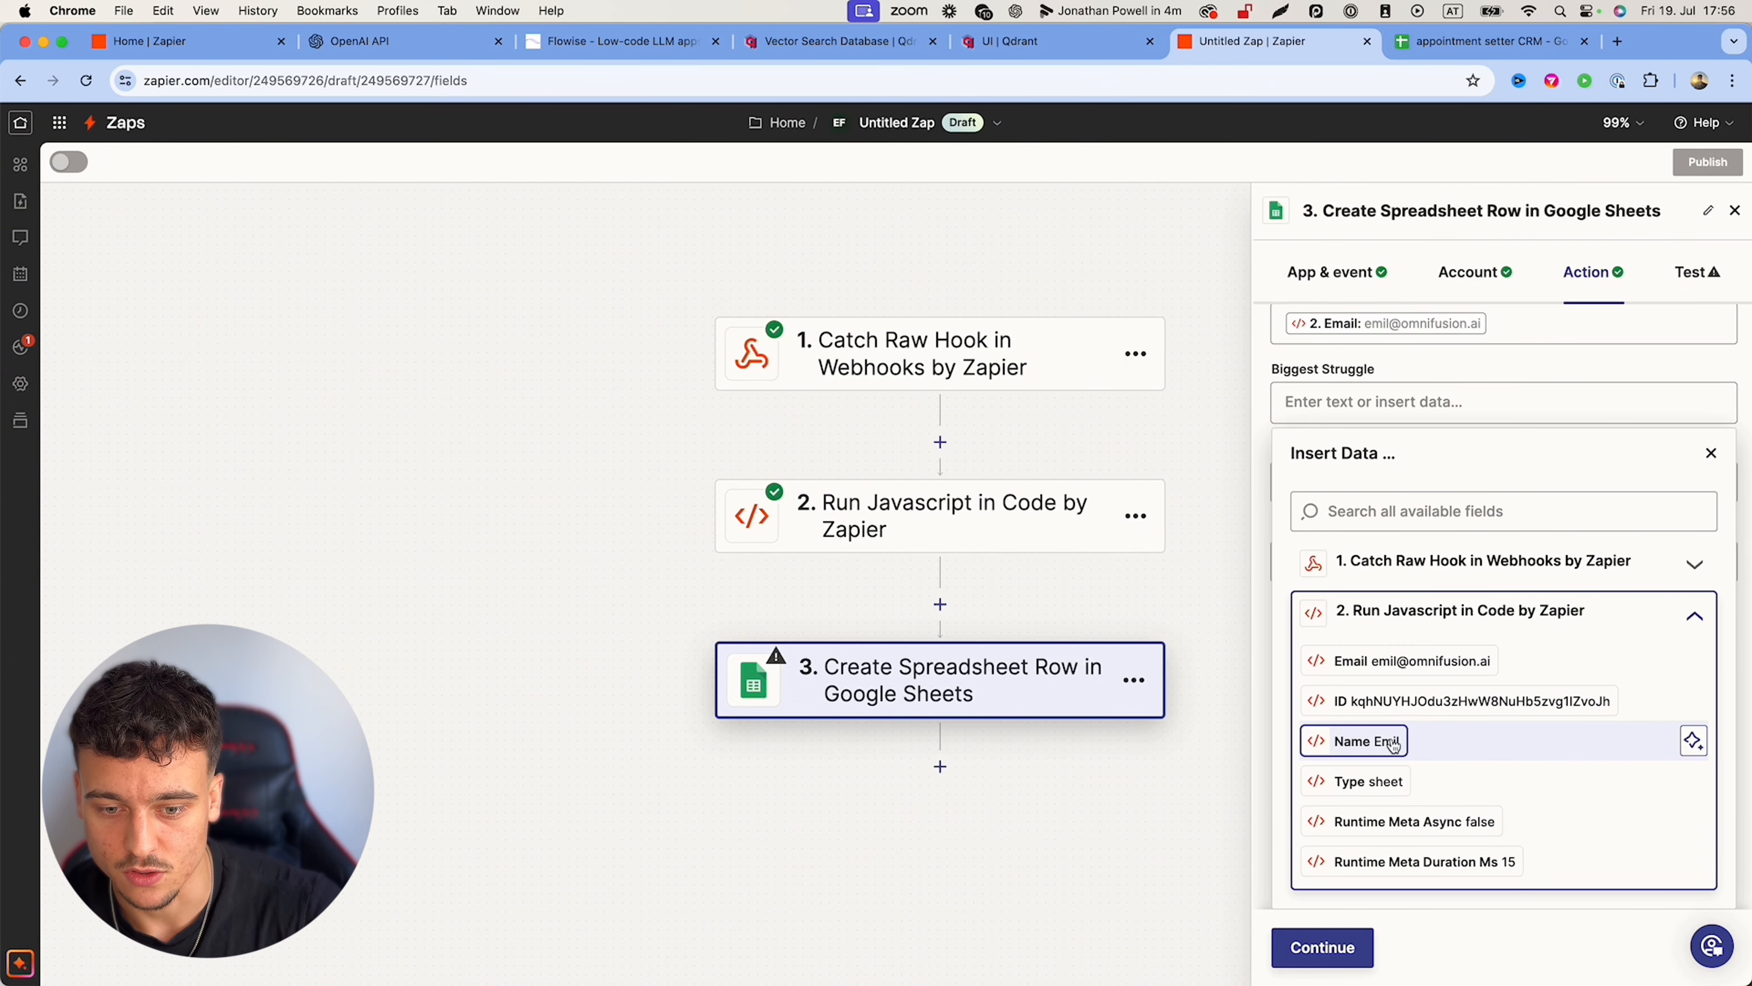
scroll(1394, 743, "down", 3)
left_click(1386, 781)
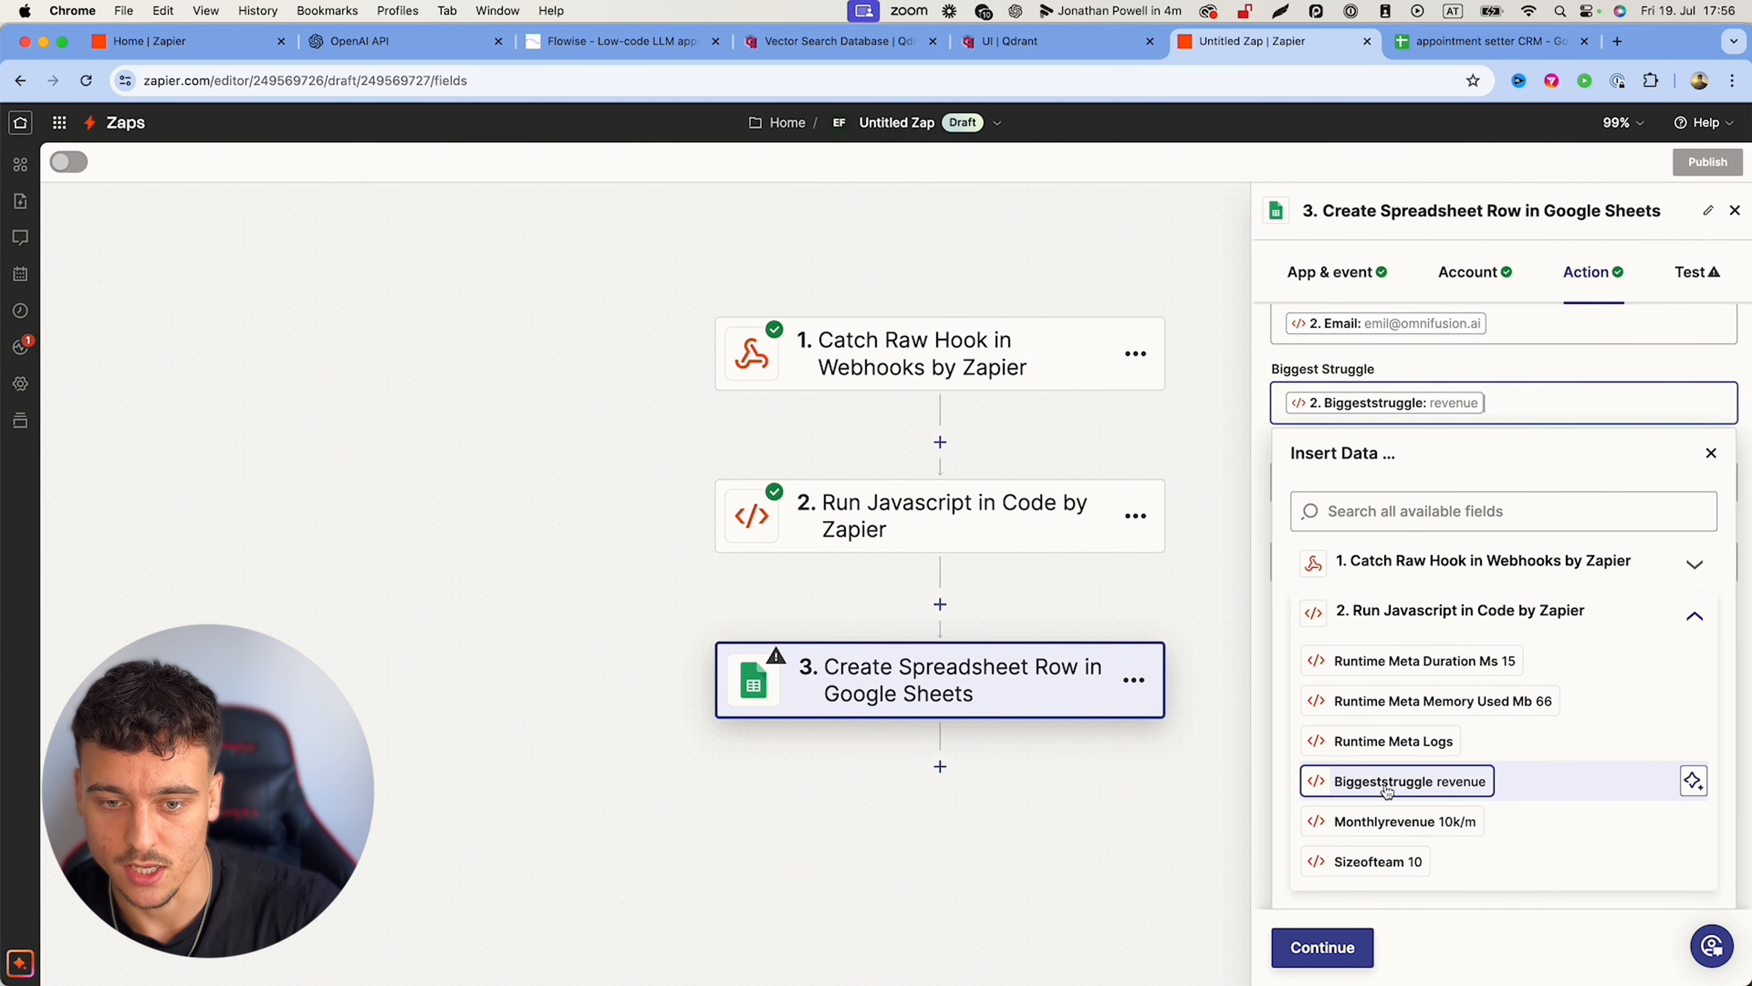
left_click(1520, 358)
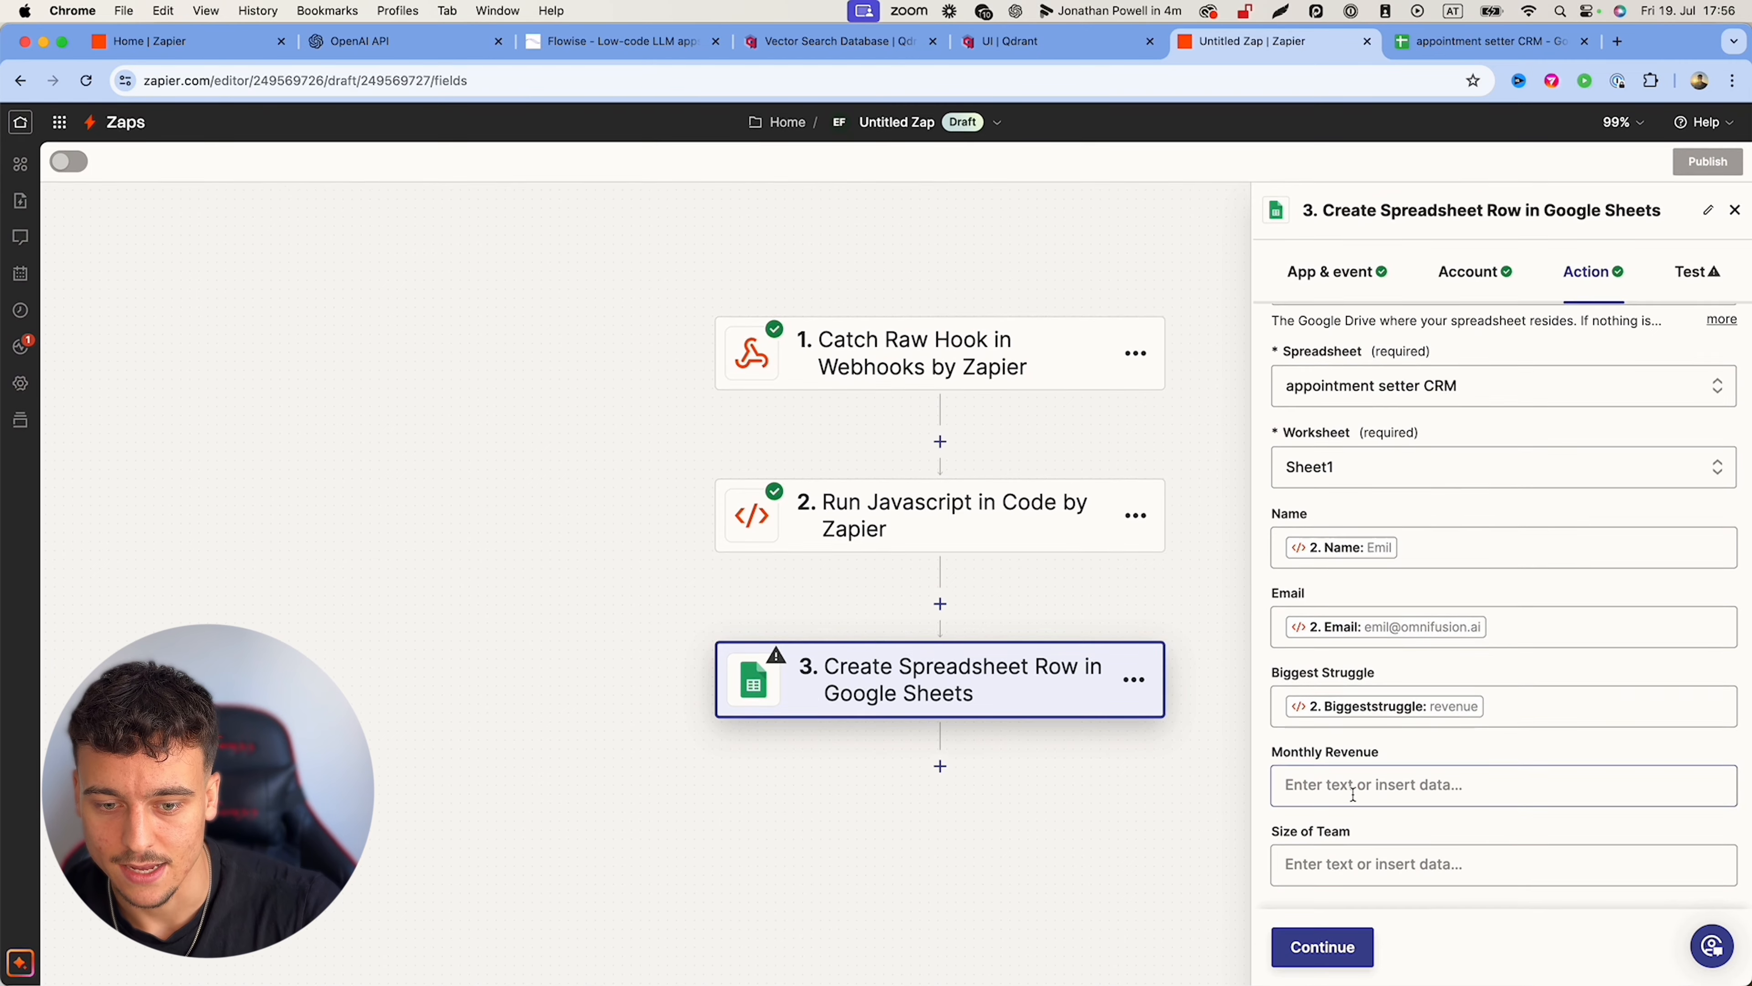
left_click(1352, 787)
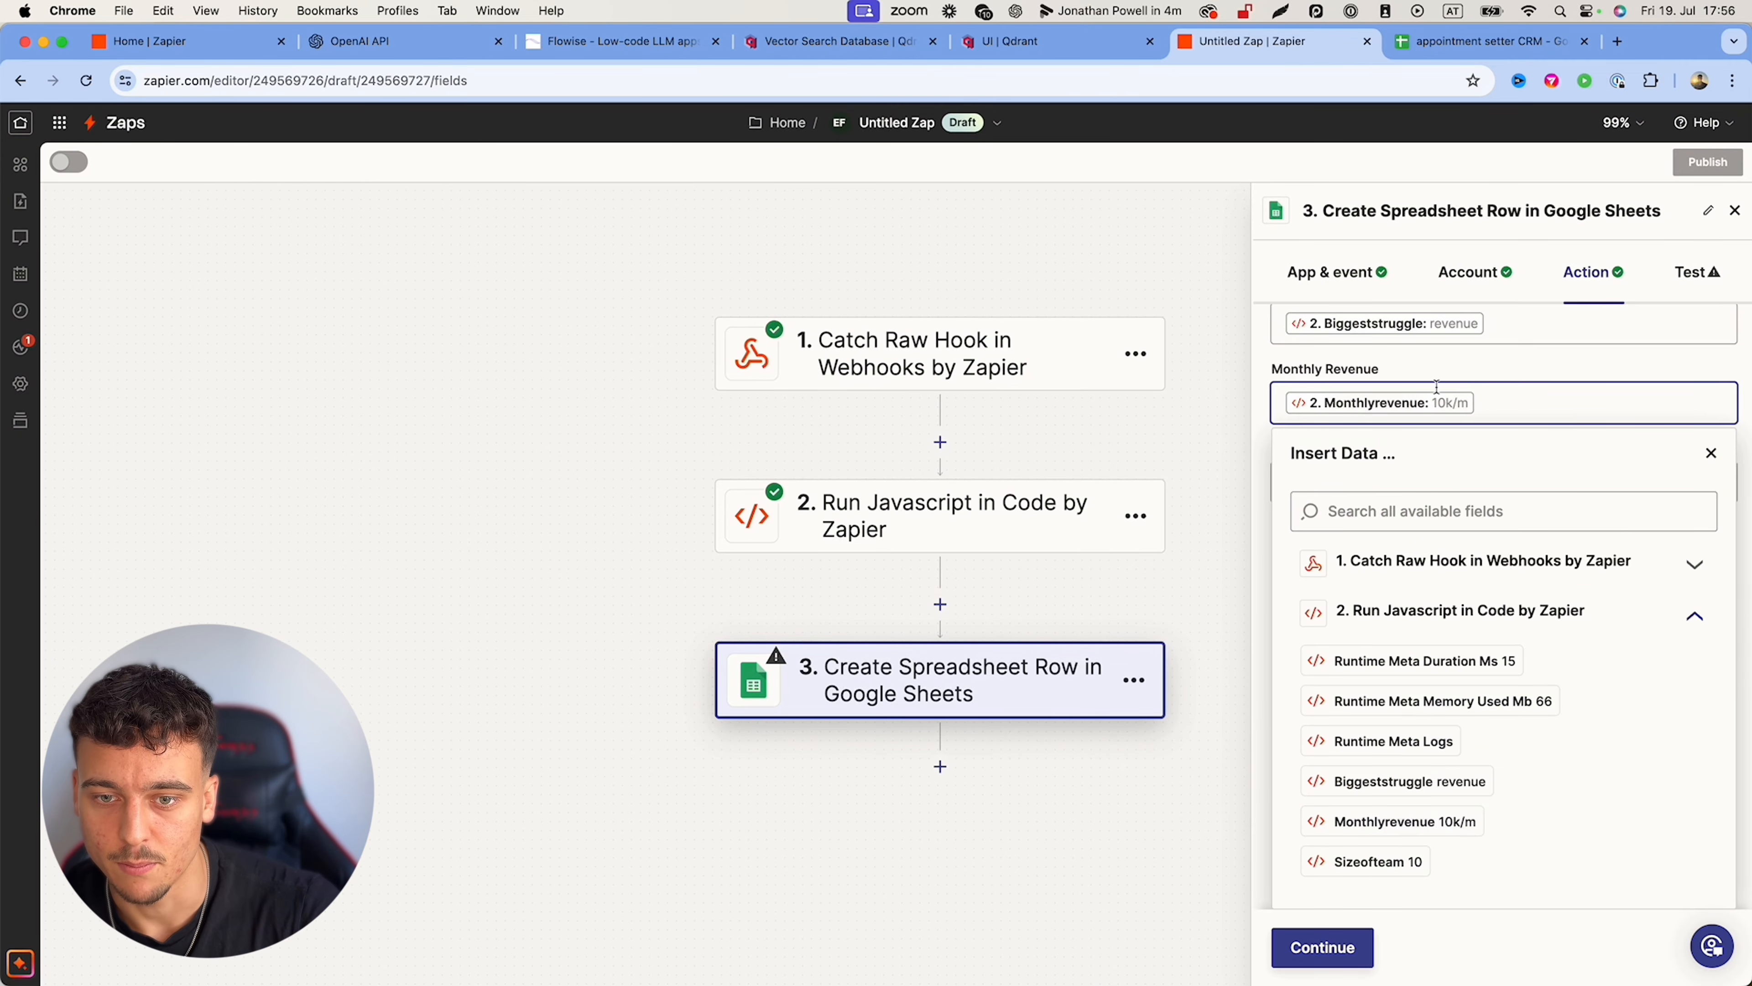
left_click(1504, 371)
left_click(1414, 864)
left_click(1436, 822)
scroll(1483, 863, "down", 2)
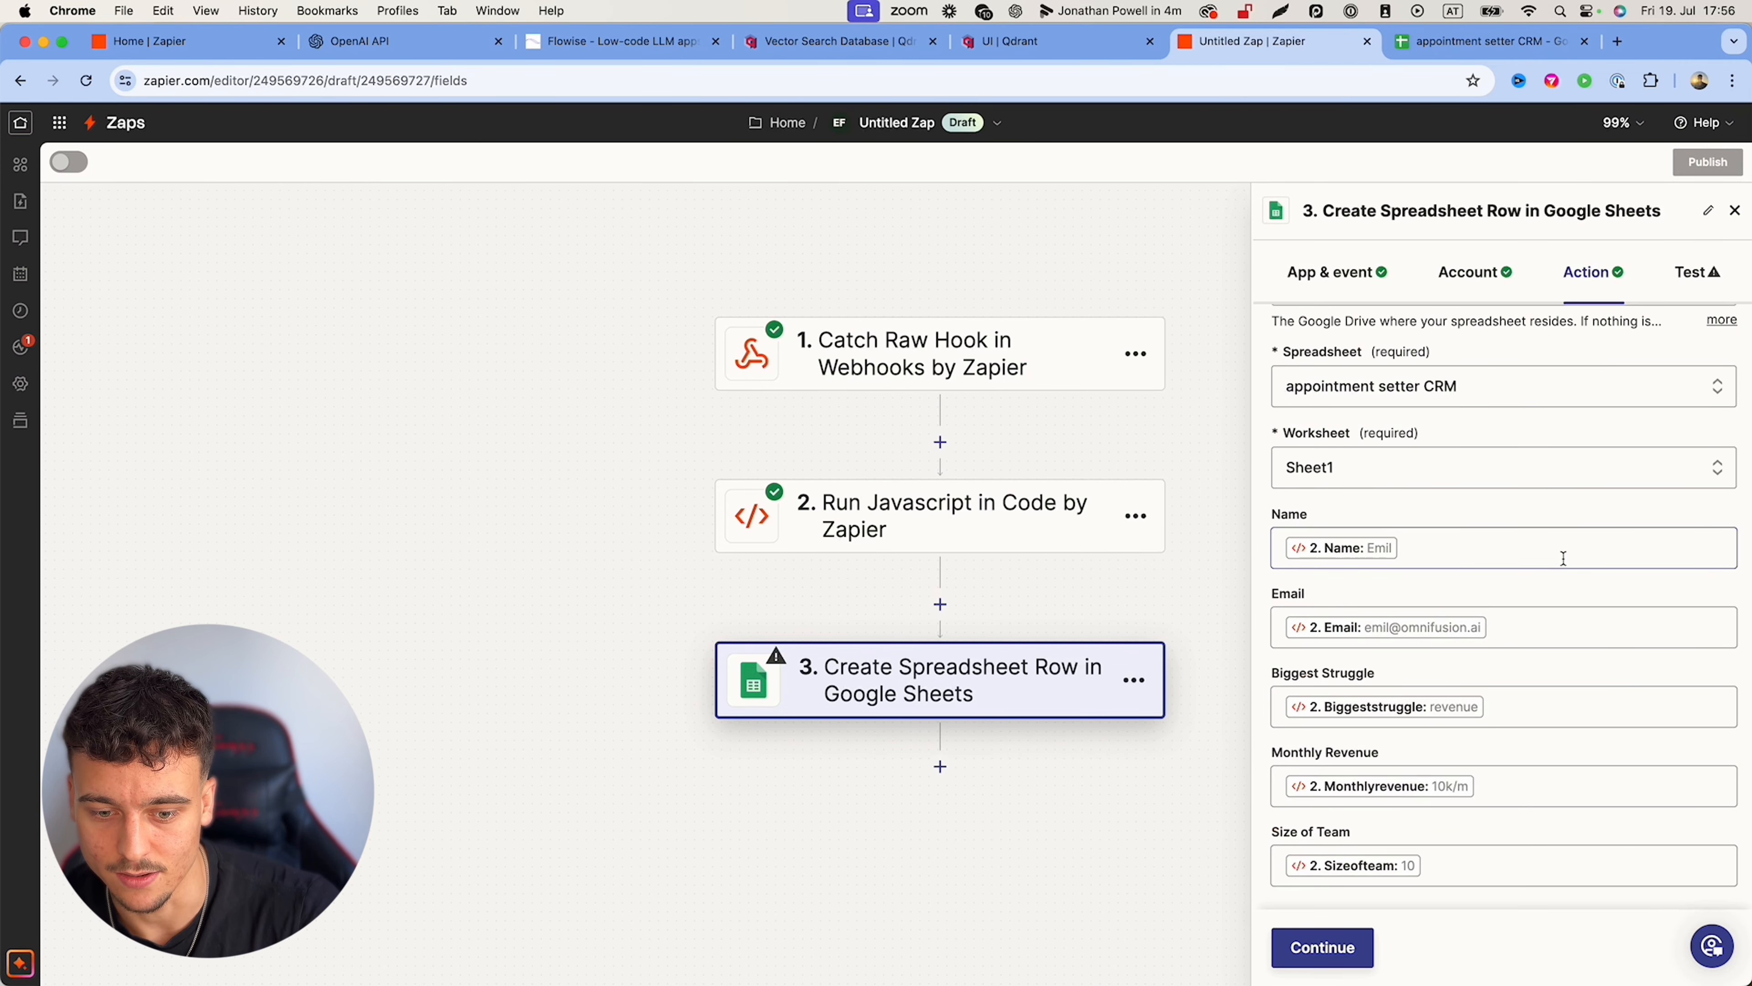
Step: Send a test row to Google Sheets and view it in the appointment setter CRM sheet
left_click(1325, 949)
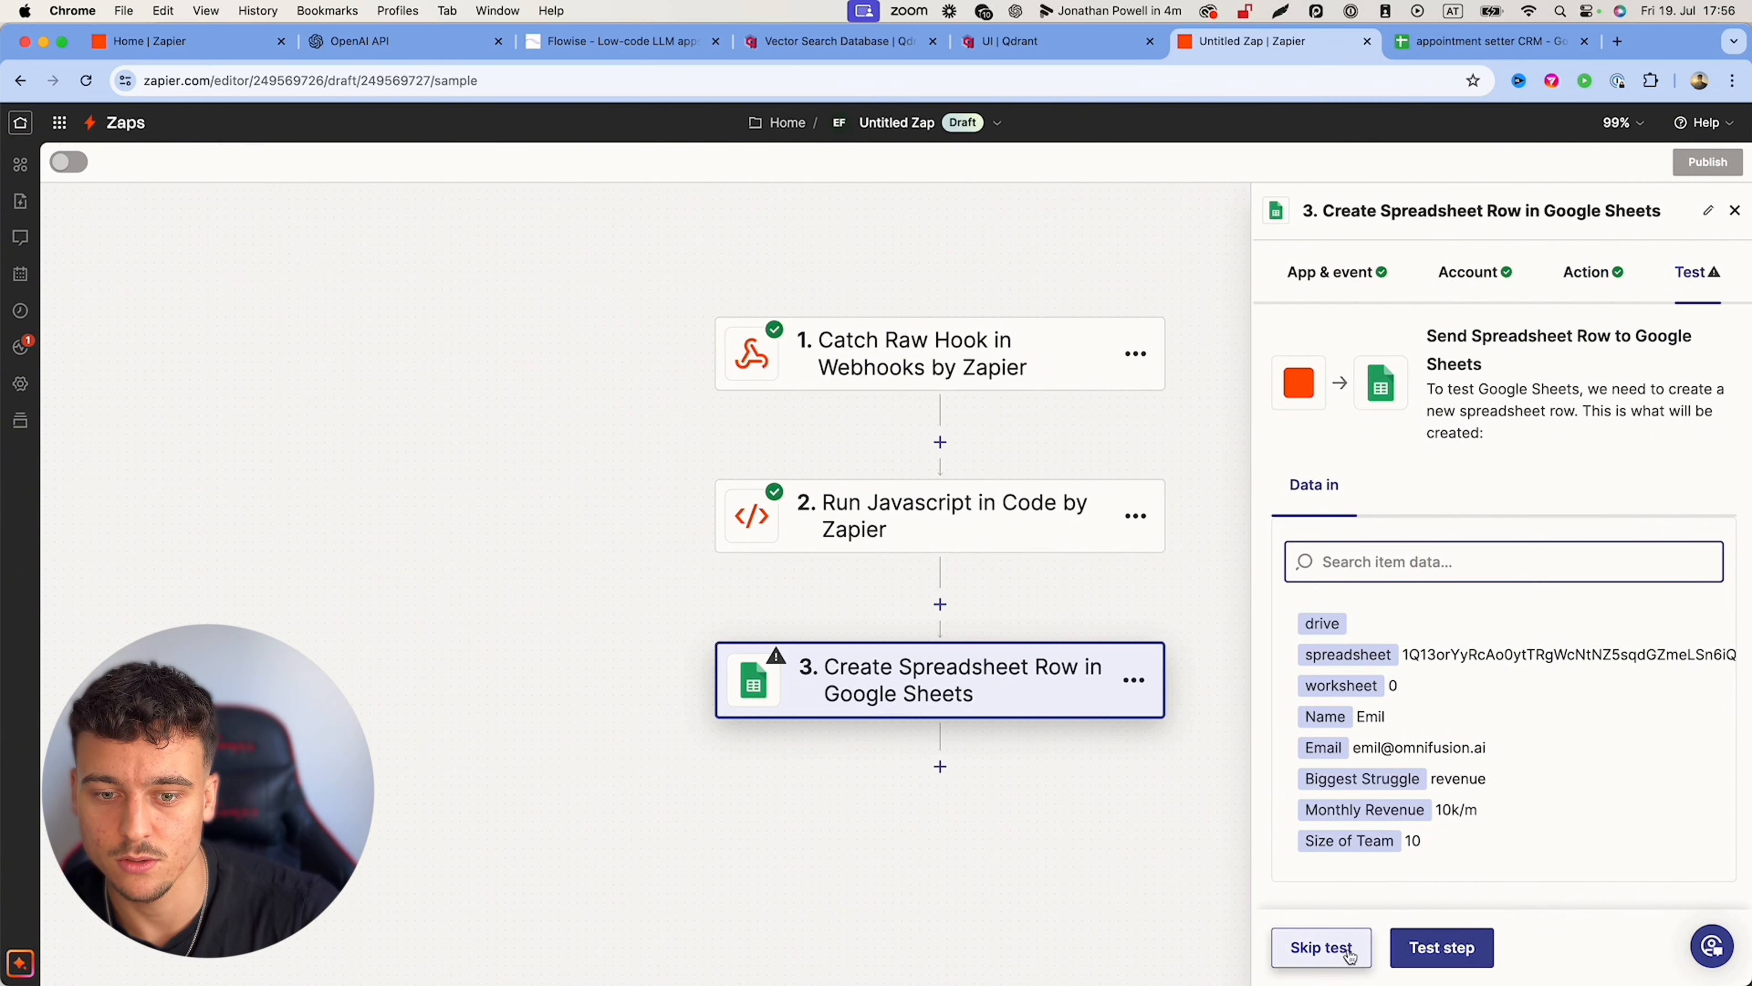
left_click(1423, 944)
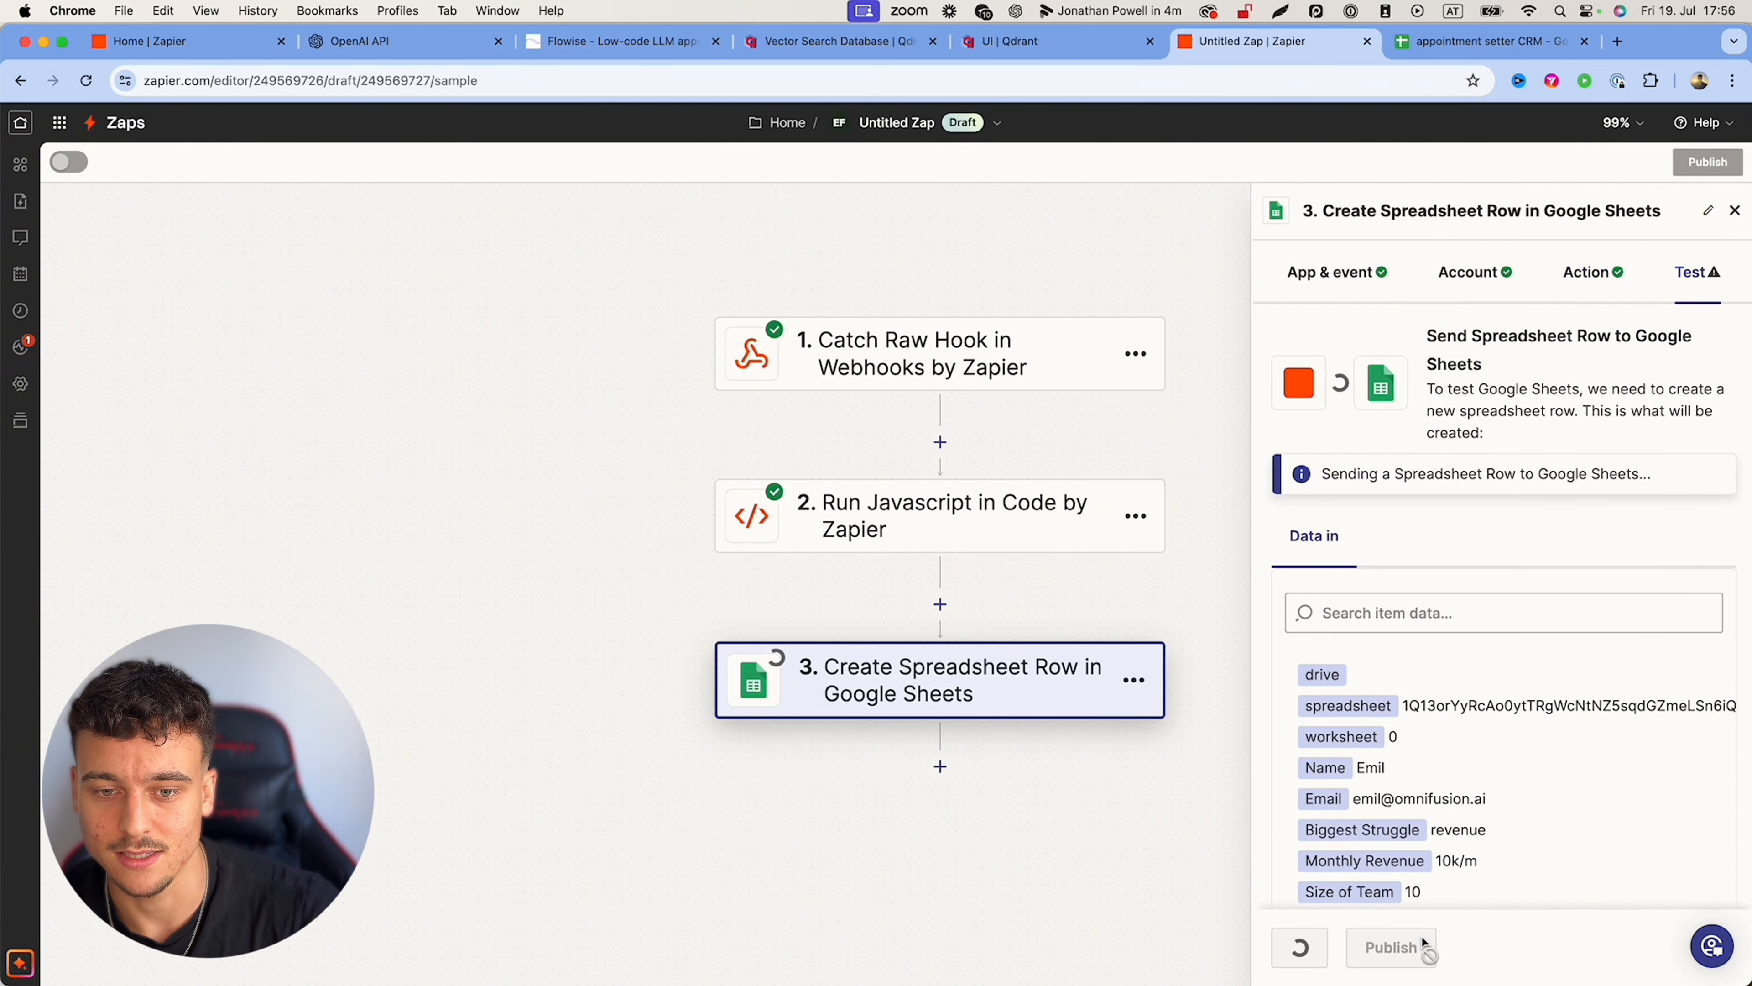
left_click(1469, 43)
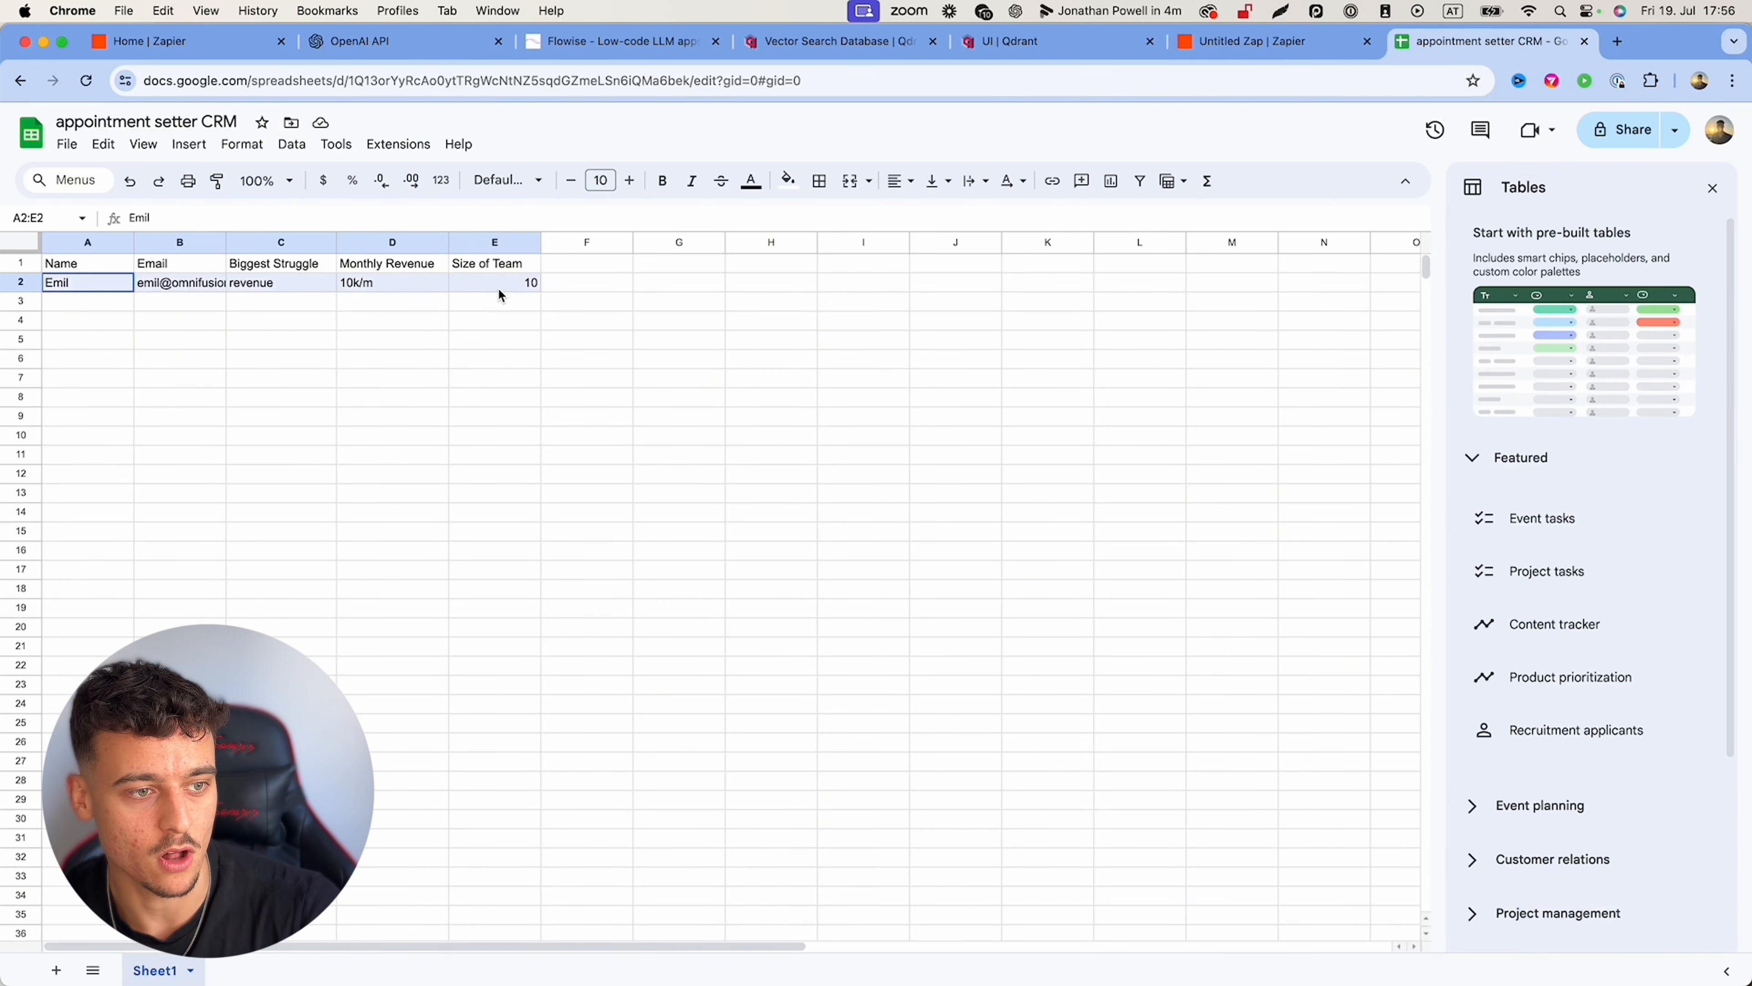
Step: Return to the Zap editor and publish the Zap as a live version
left_click(1287, 43)
left_click(1439, 961)
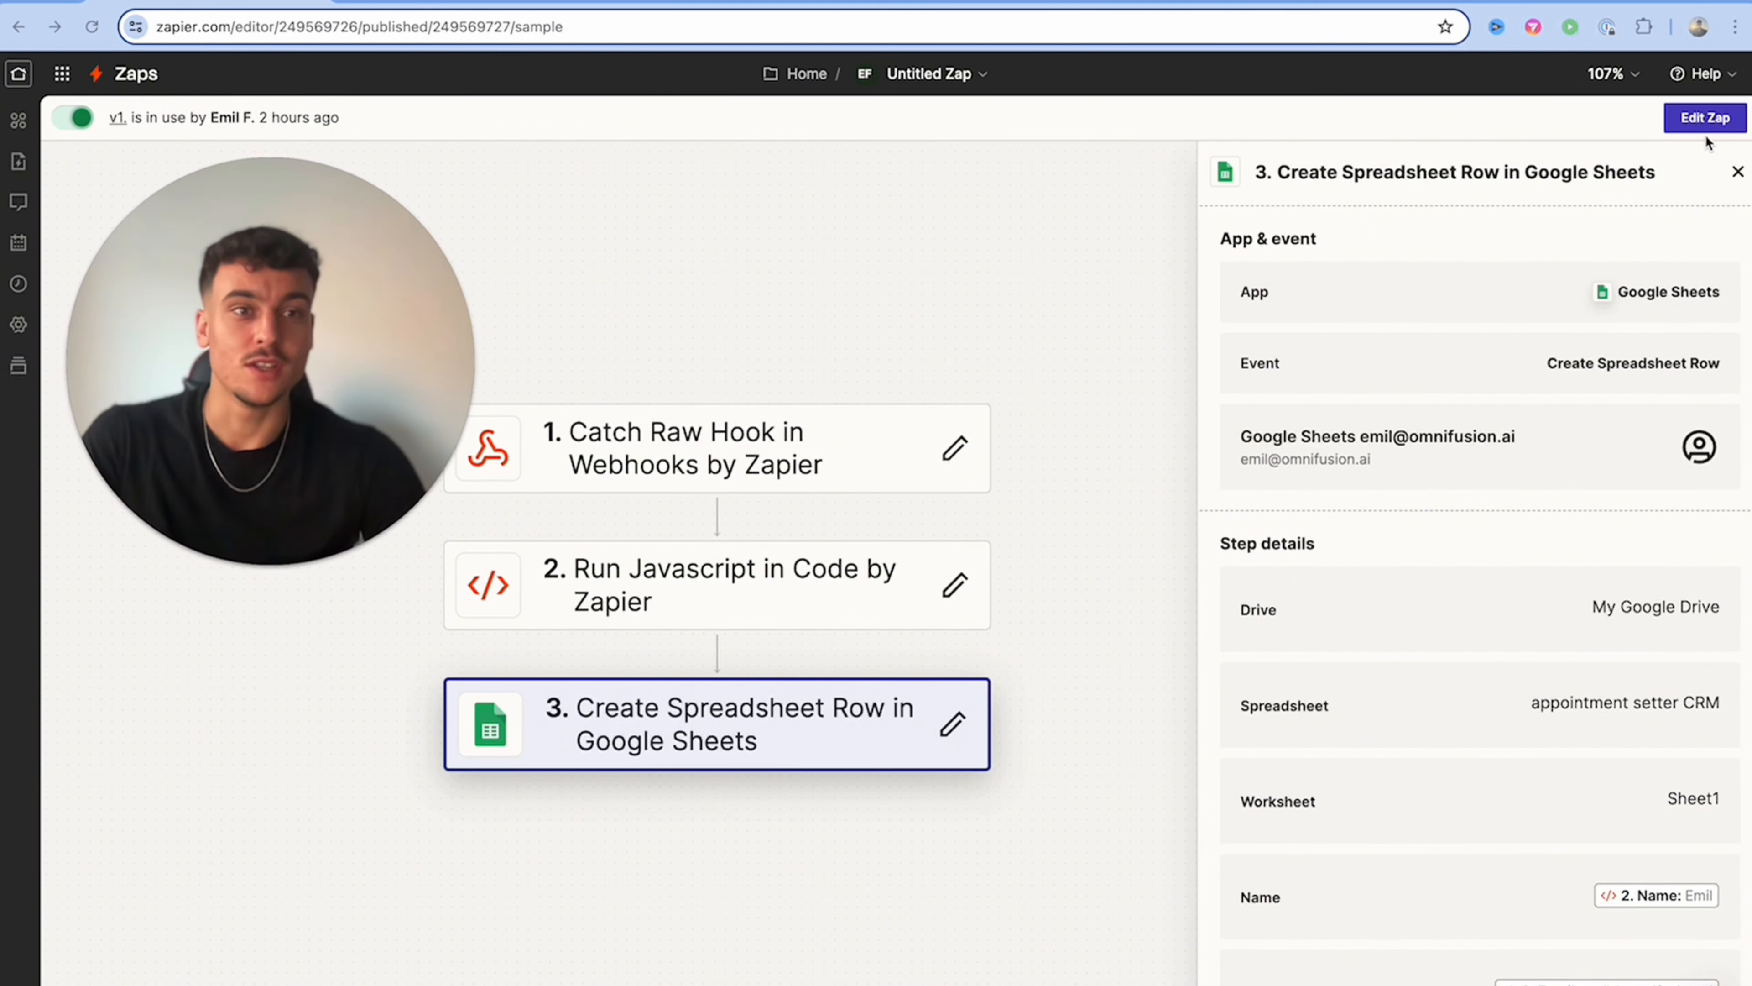
Step: Reopen the published Zap and add a Gmail action after the Google Sheets step
left_click(1703, 119)
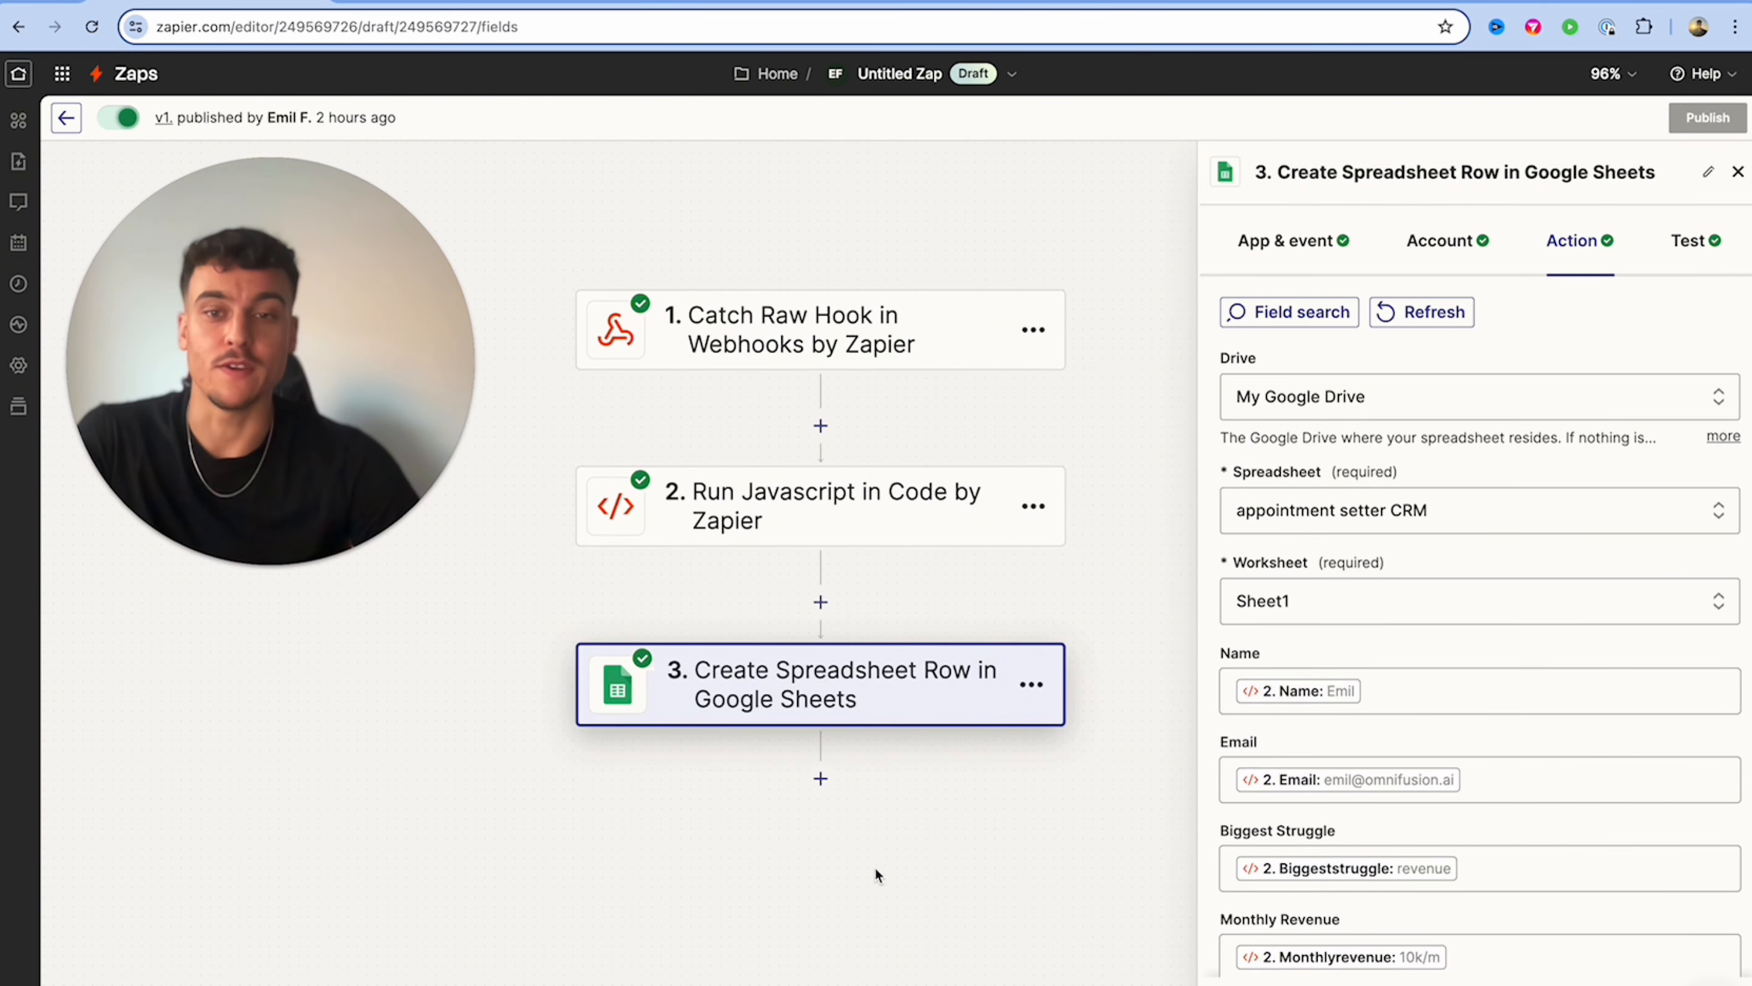
left_click(820, 778)
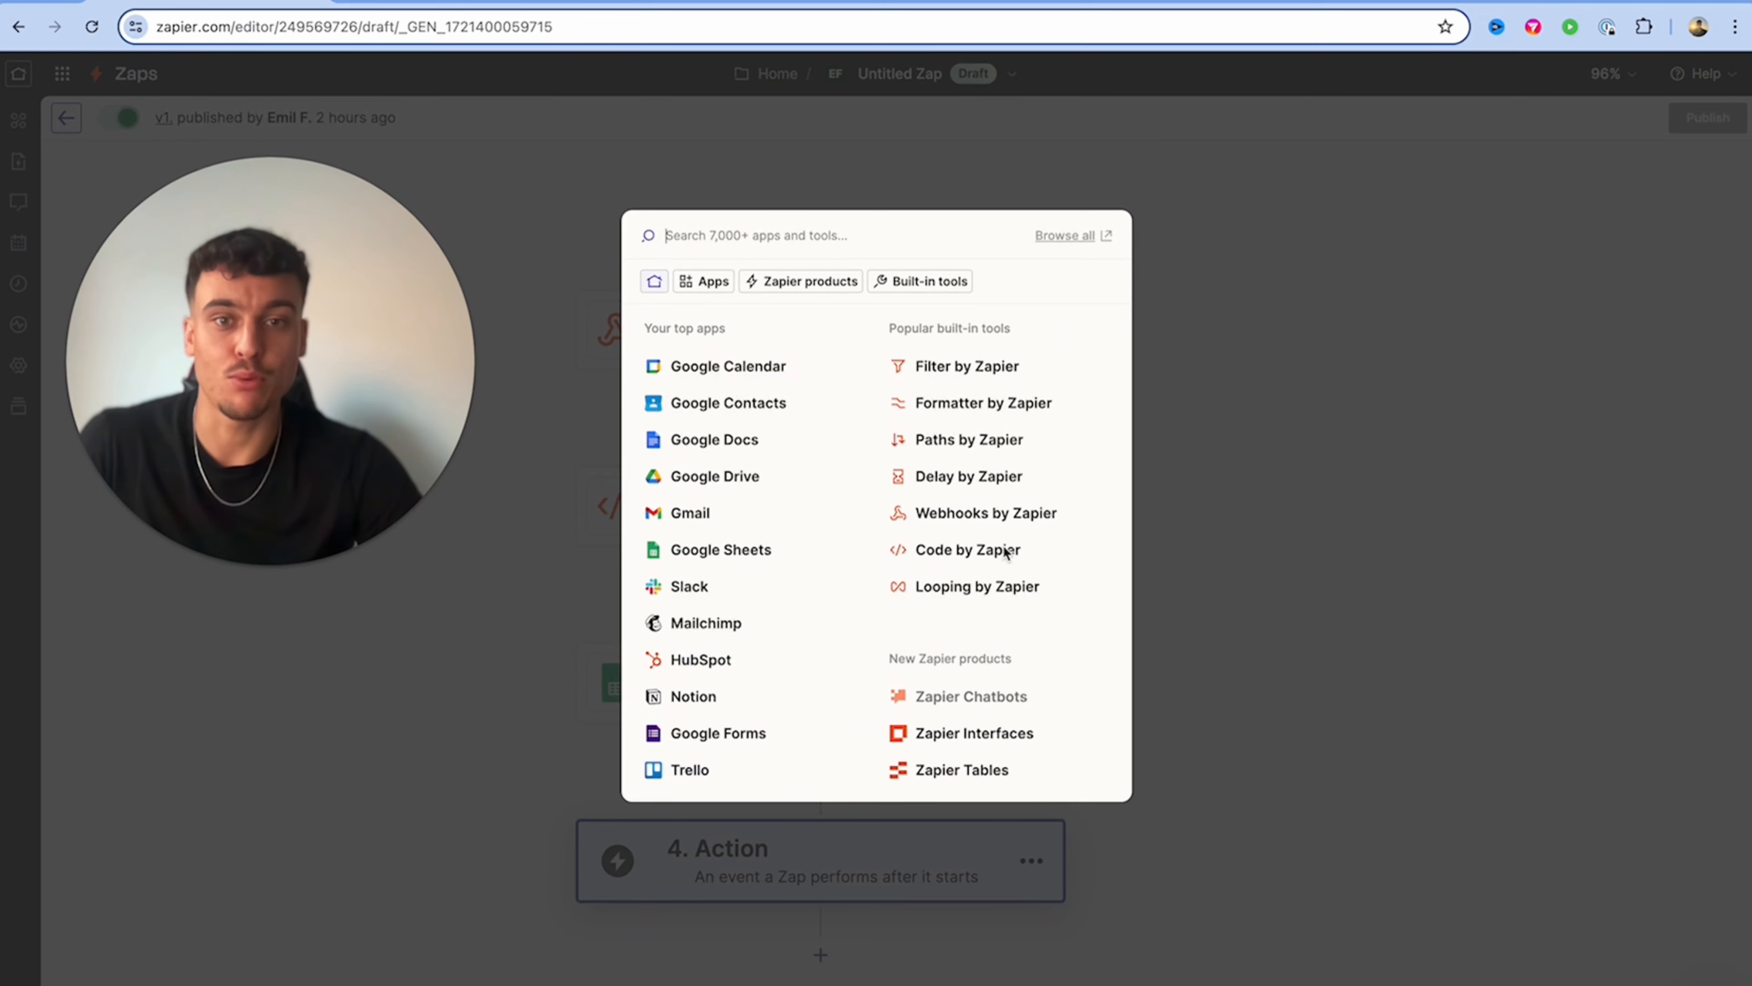
left_click(673, 507)
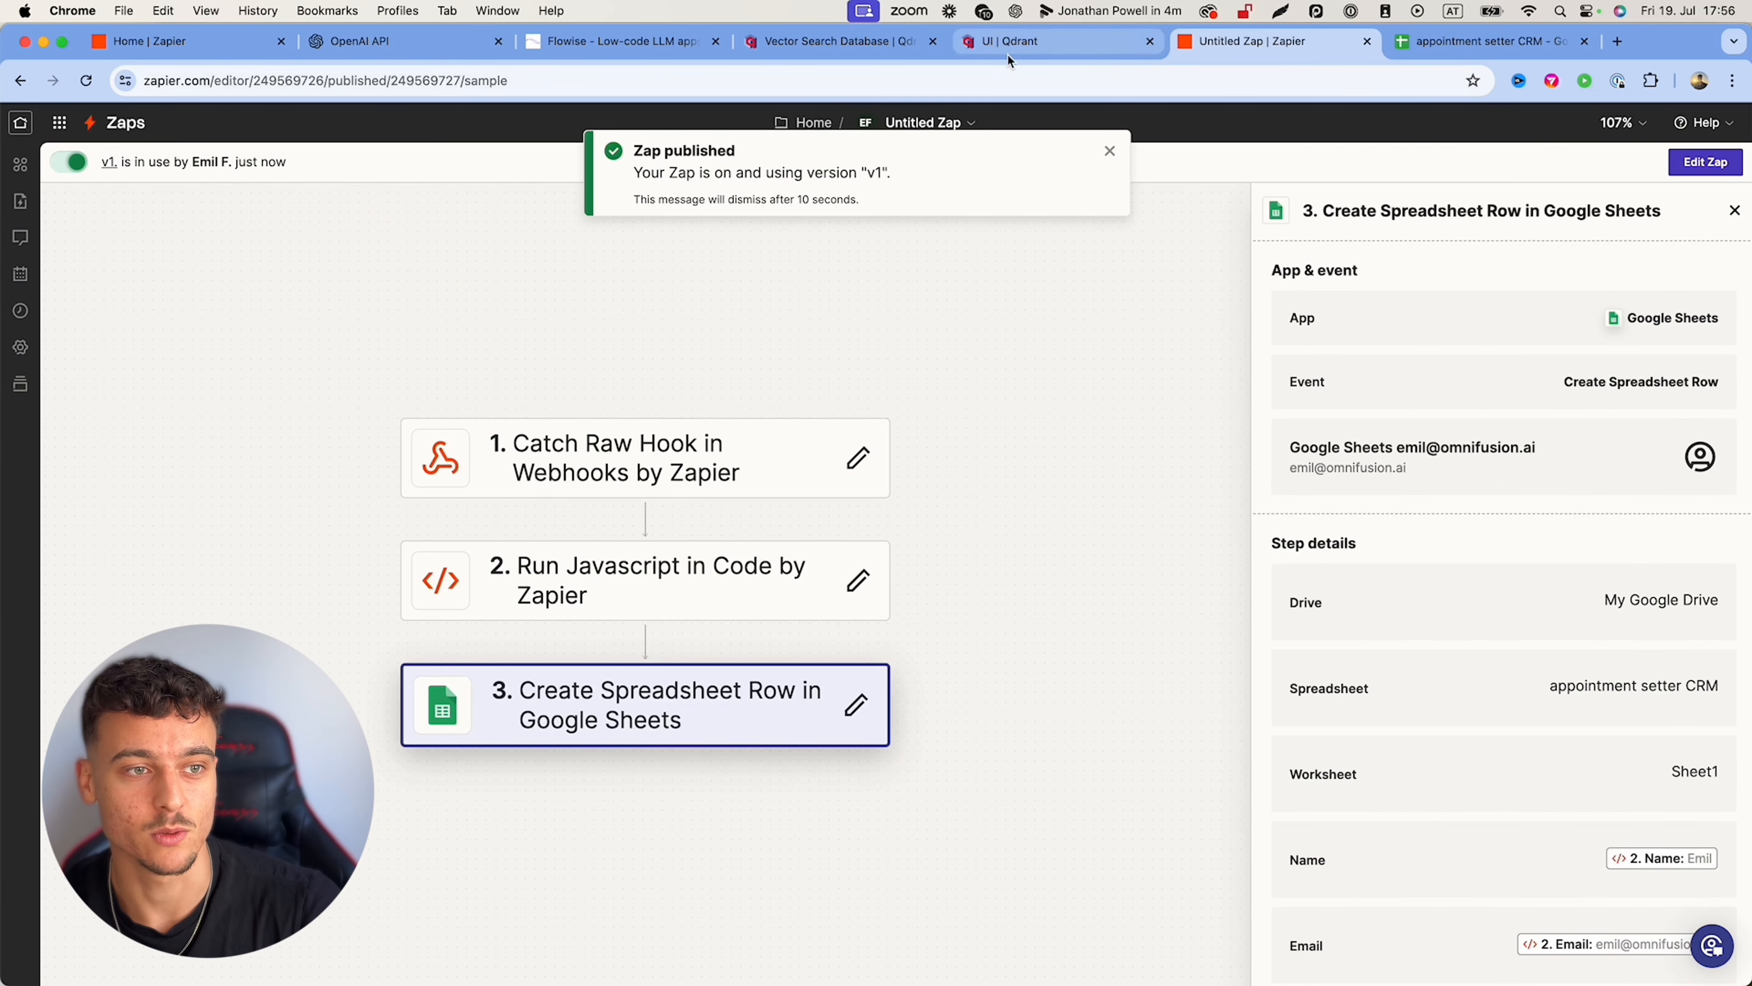
Step: Clear the old Flowise test chat and greet the bot with 'hey'
left_click(657, 44)
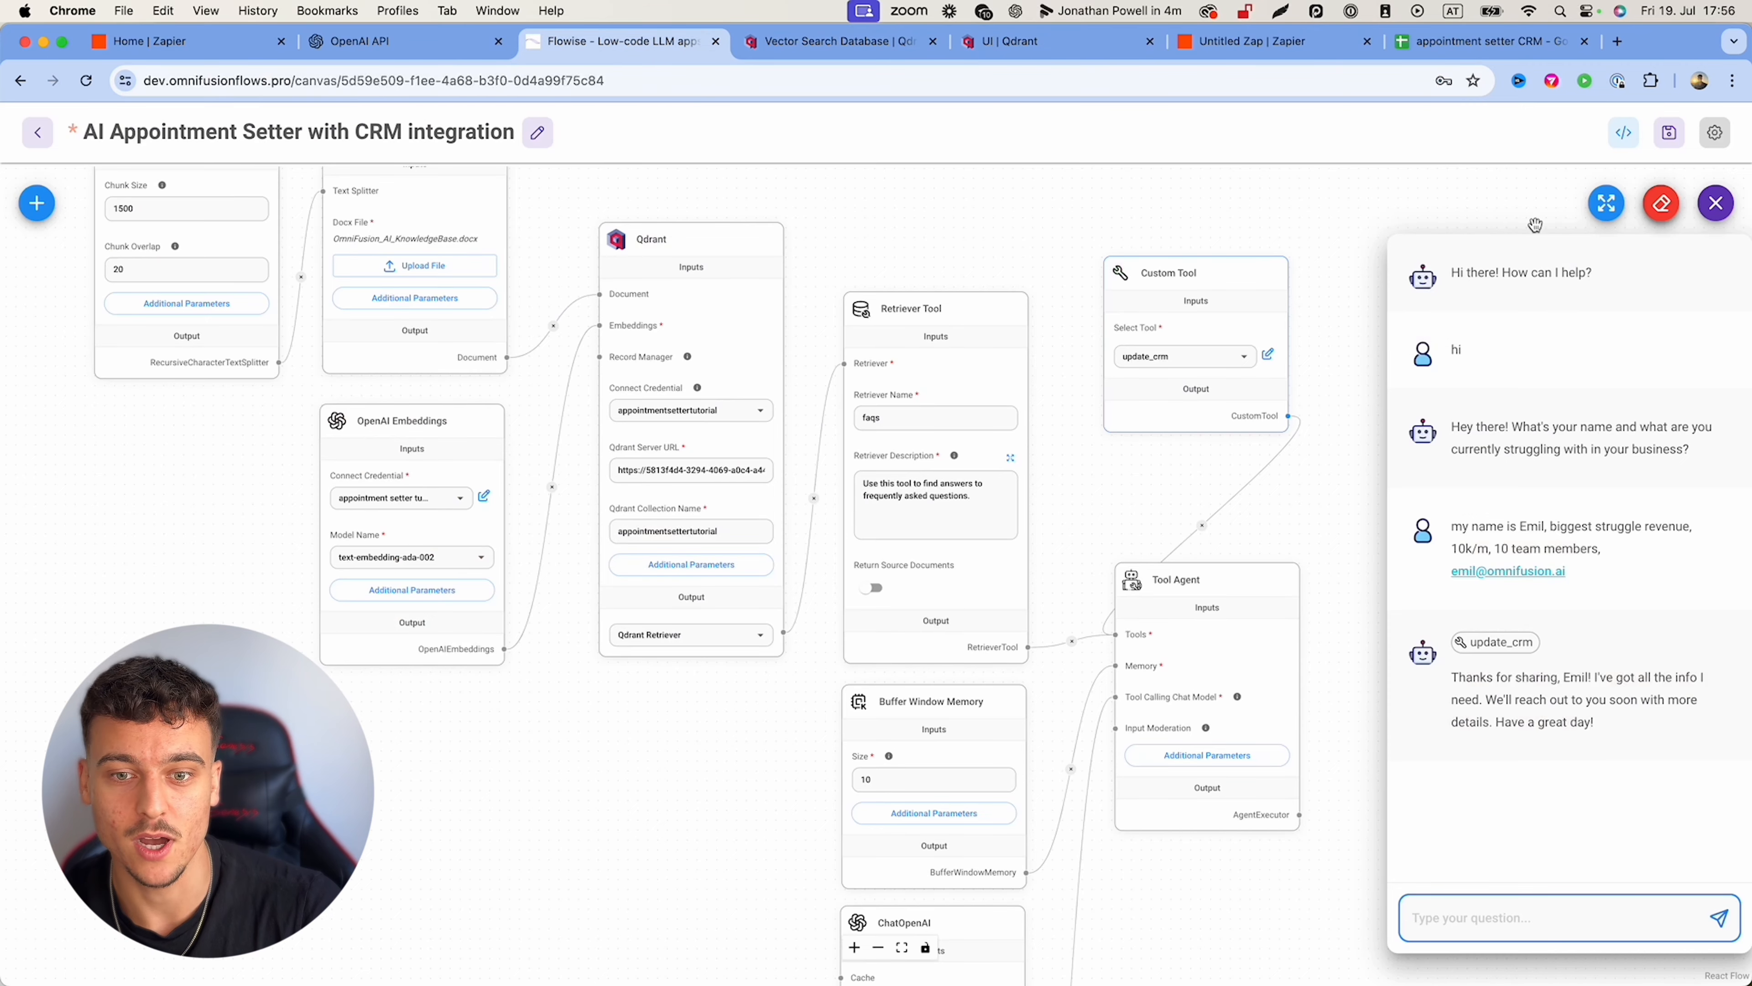
left_click(1661, 203)
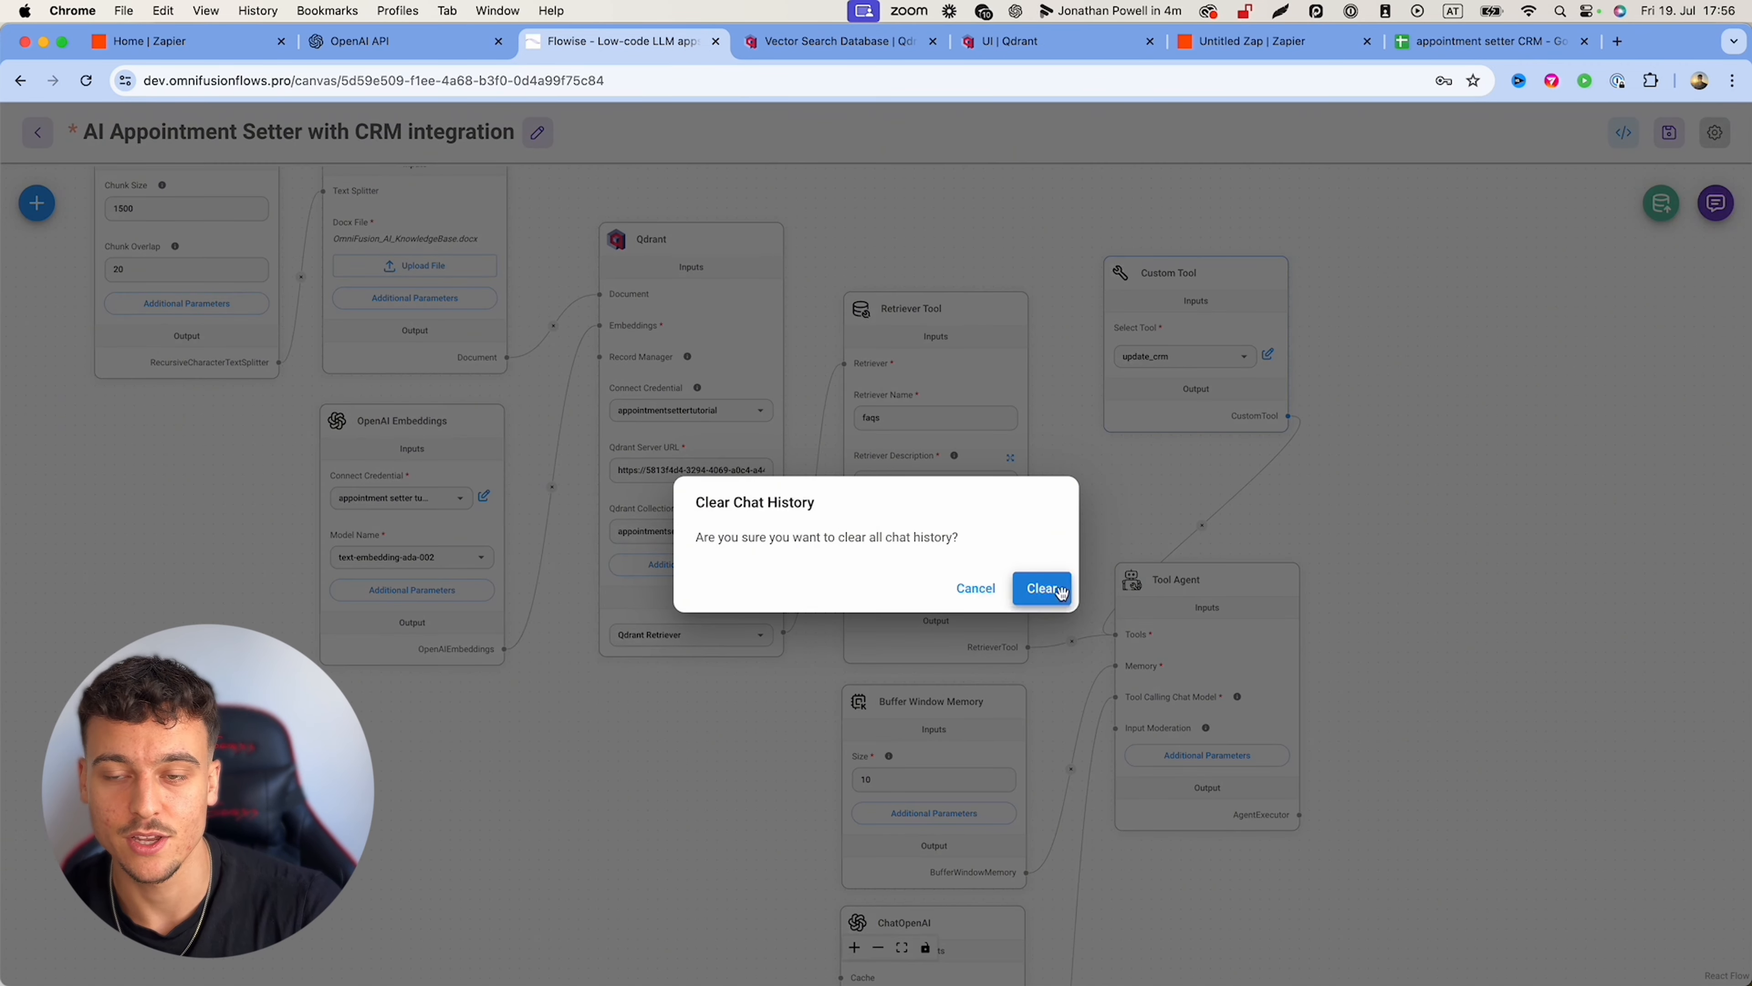
left_click(1042, 588)
left_click(1716, 203)
type("hey")
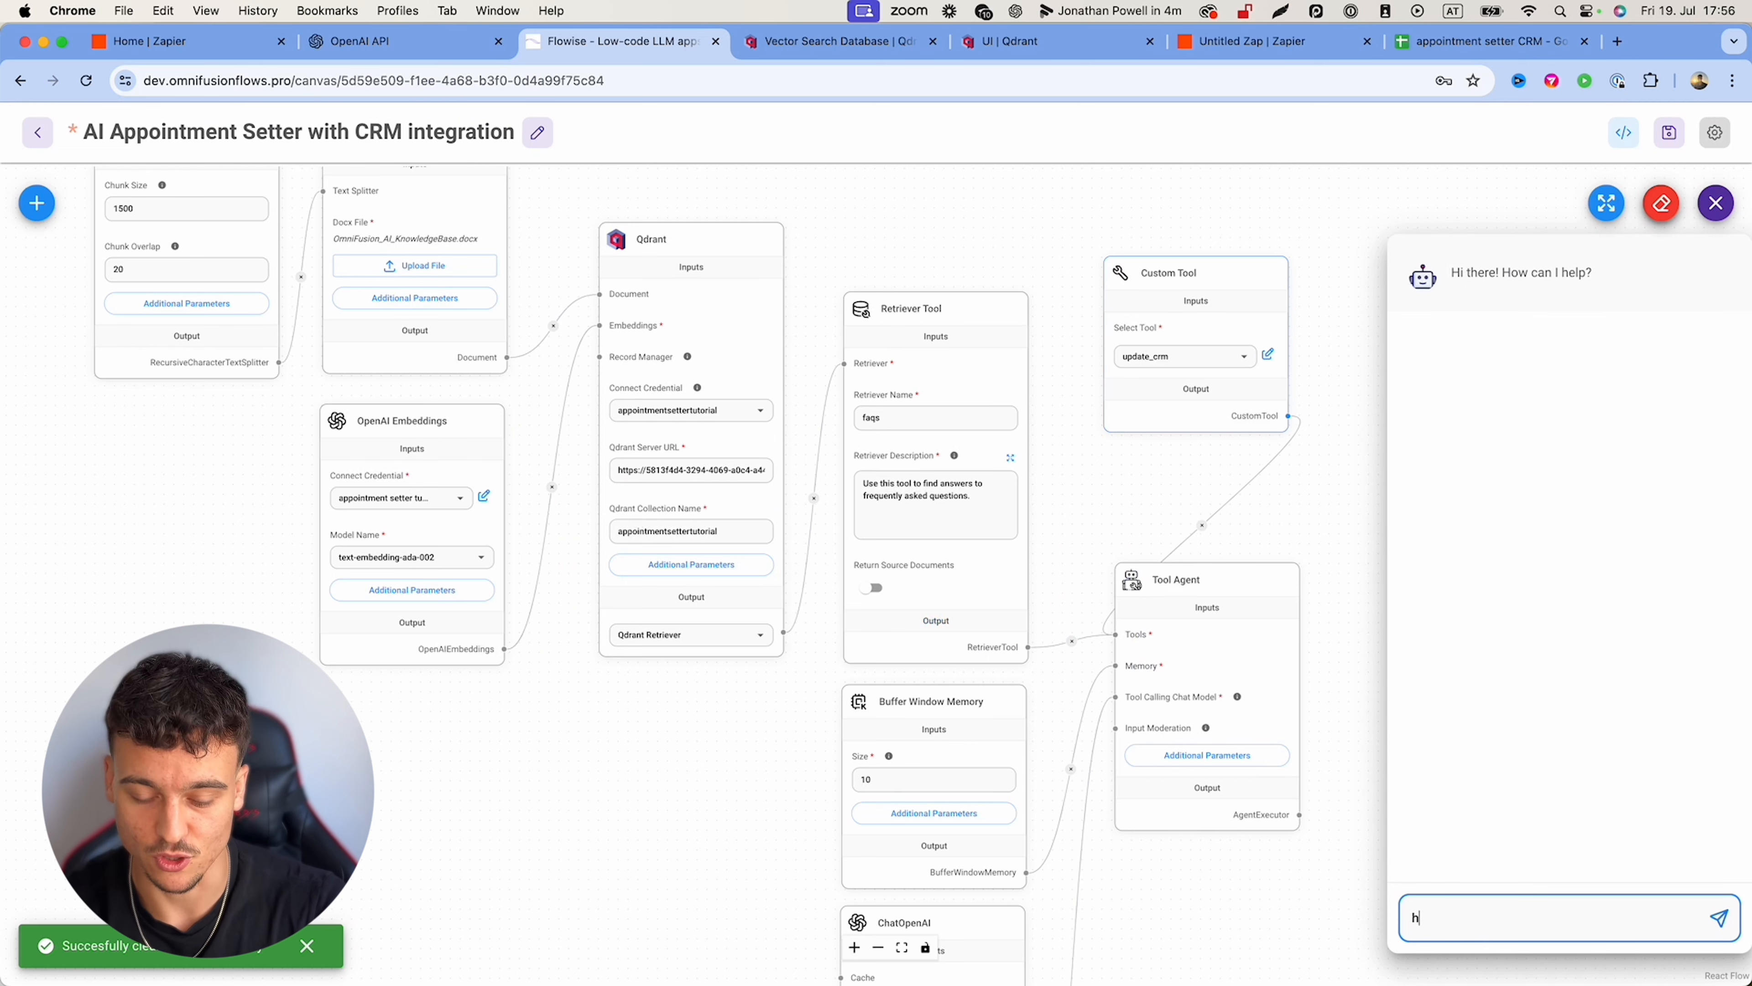
key("Return")
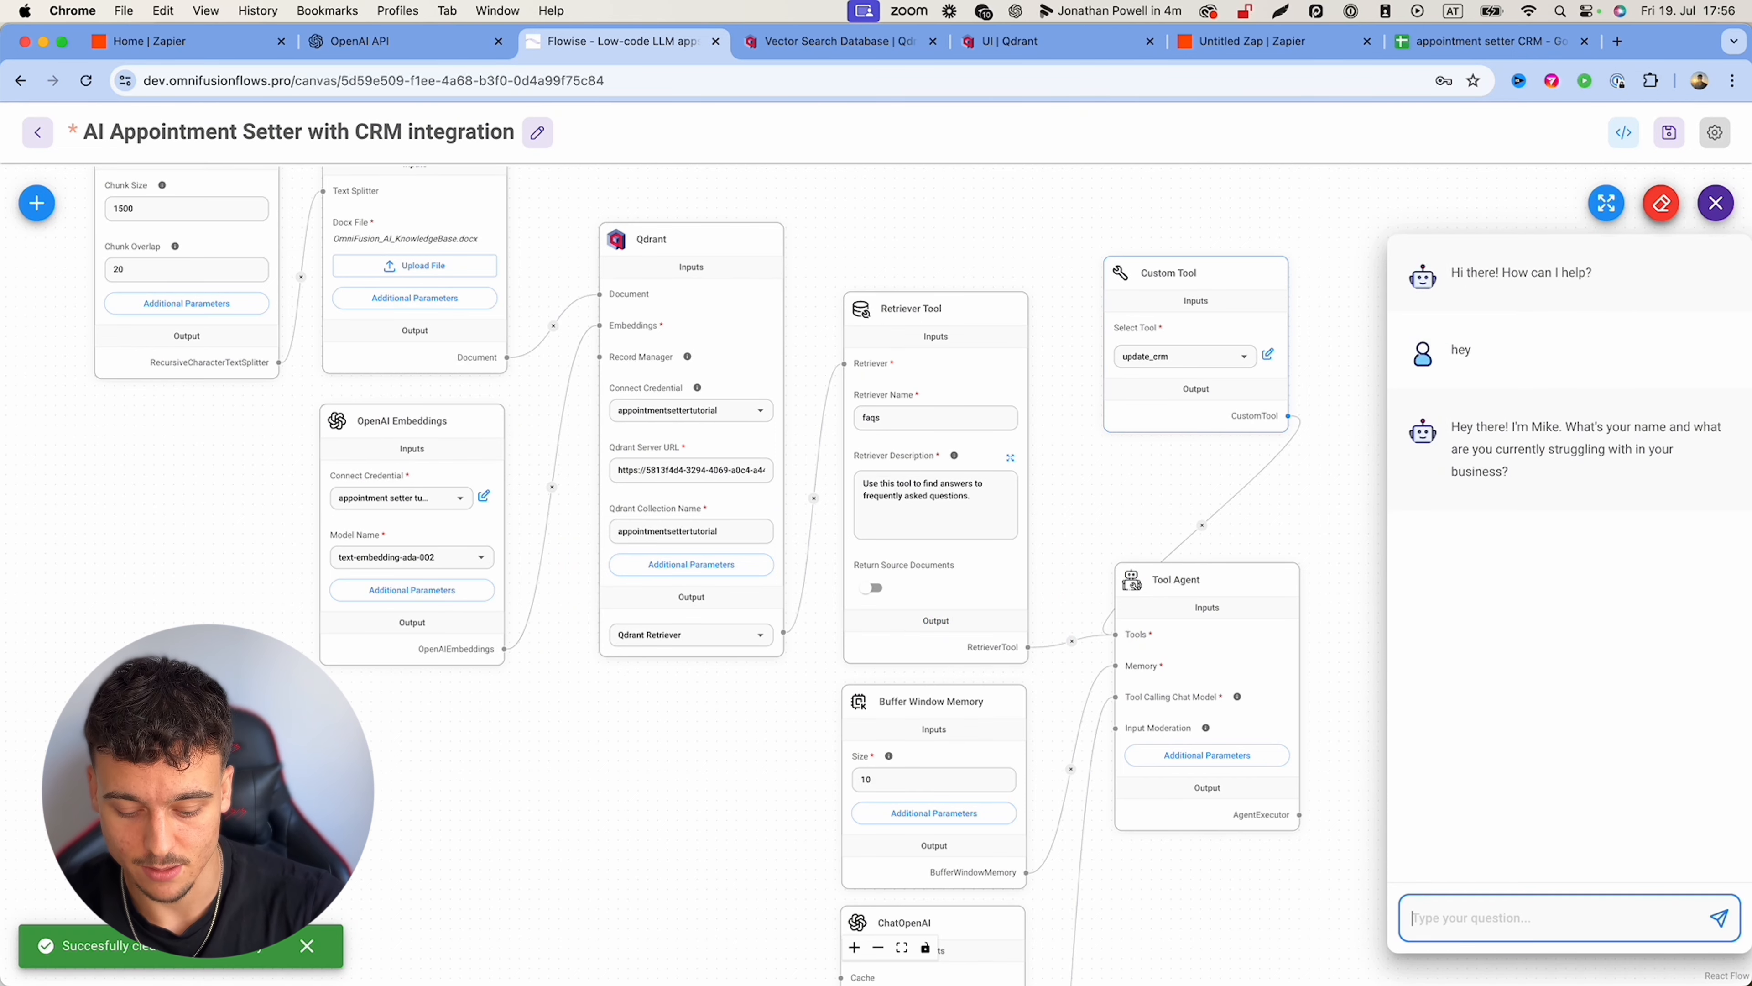
Step: Answer as a lead with name, sales struggle, 2k/m revenue, 5 members and e-mail, then open the CRM sheet
type("My name is Lu")
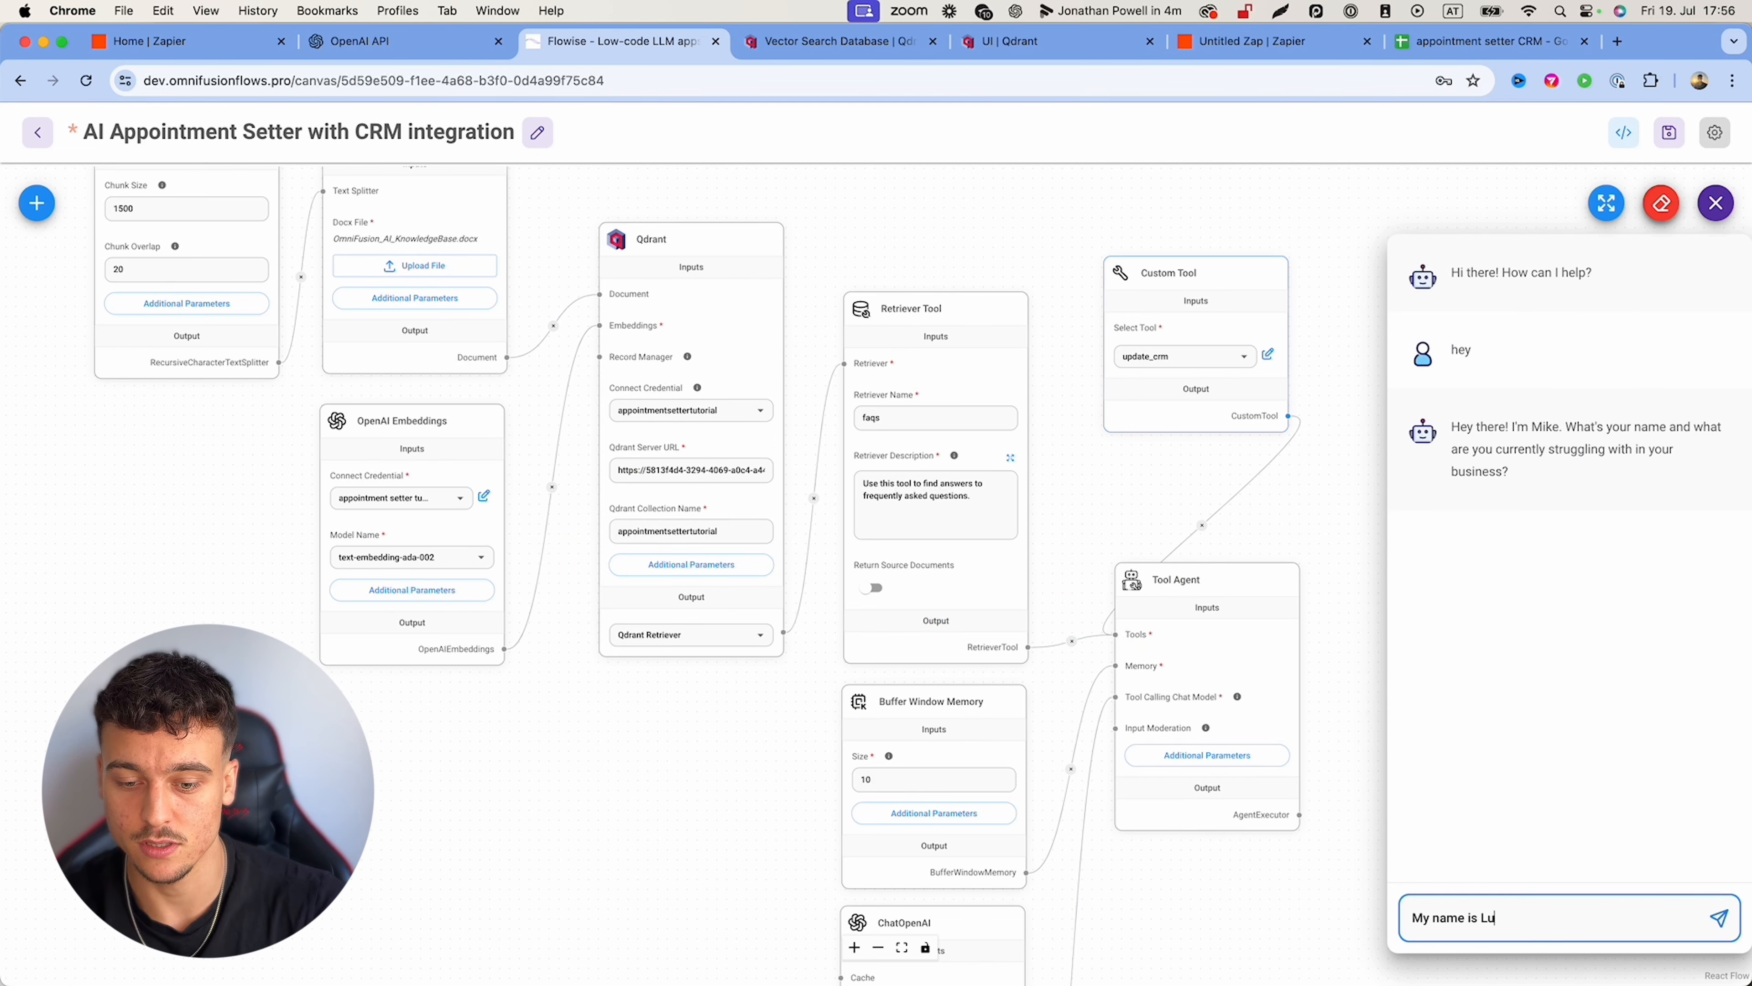
type("kas and I'm struggling with")
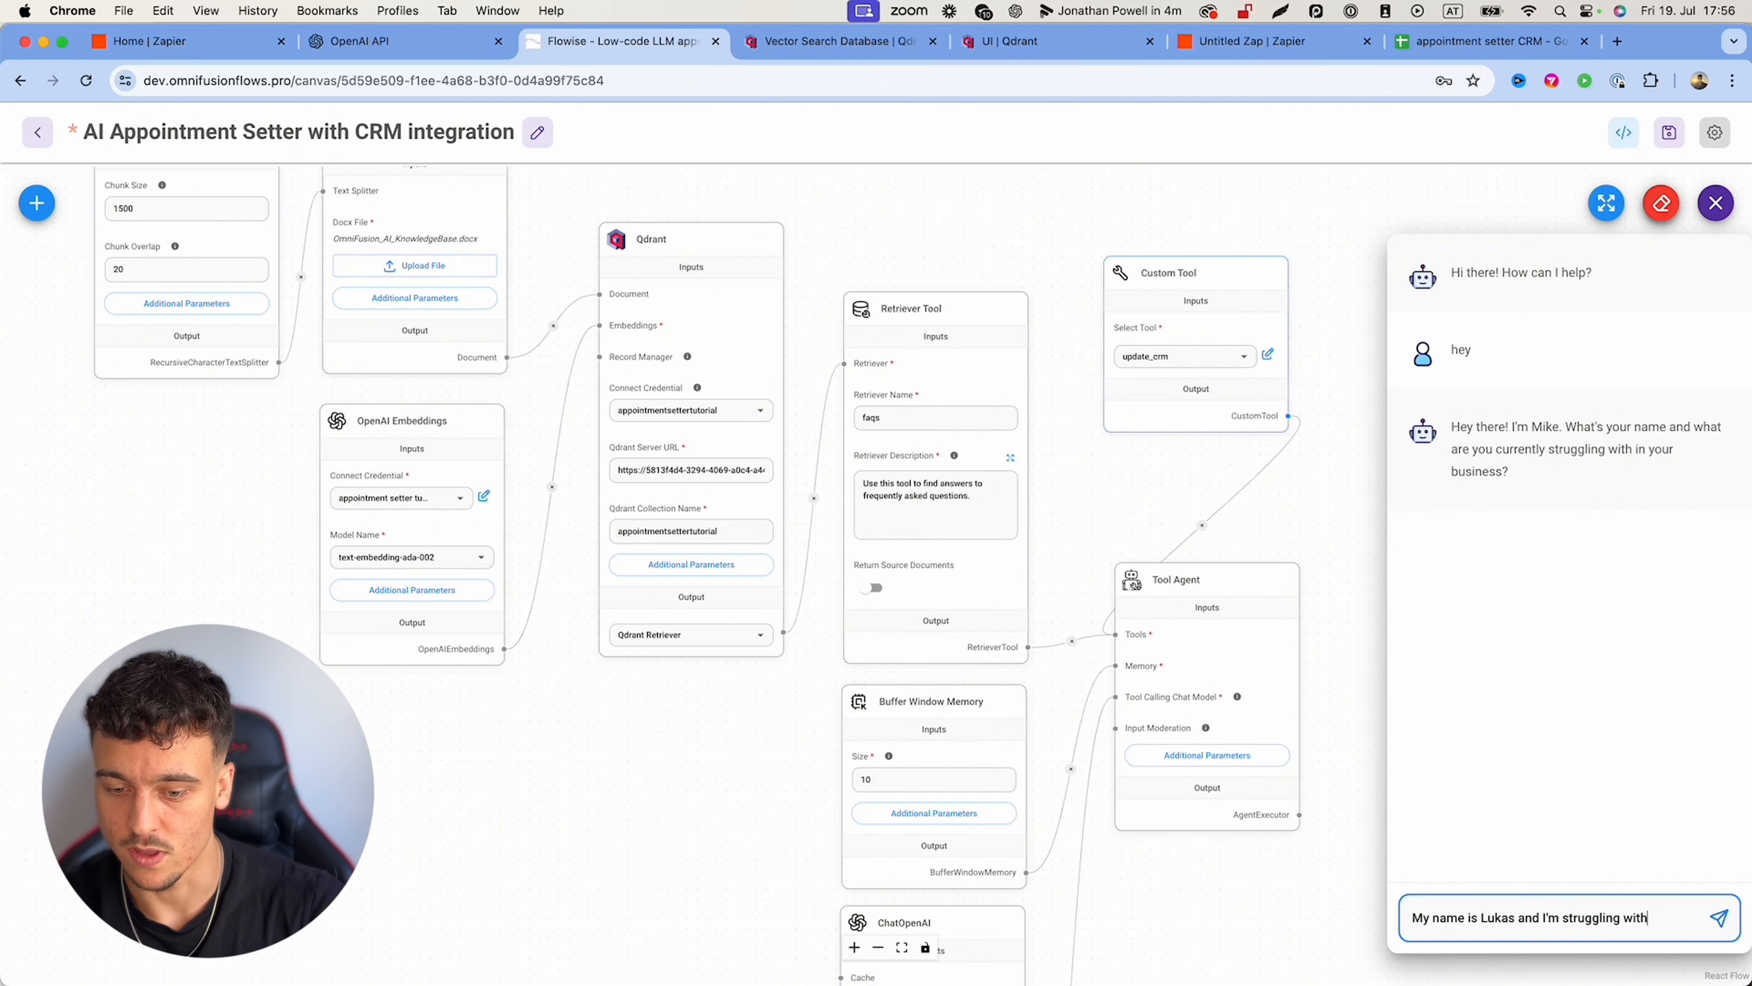
type(" sales")
key("Return")
type("1")
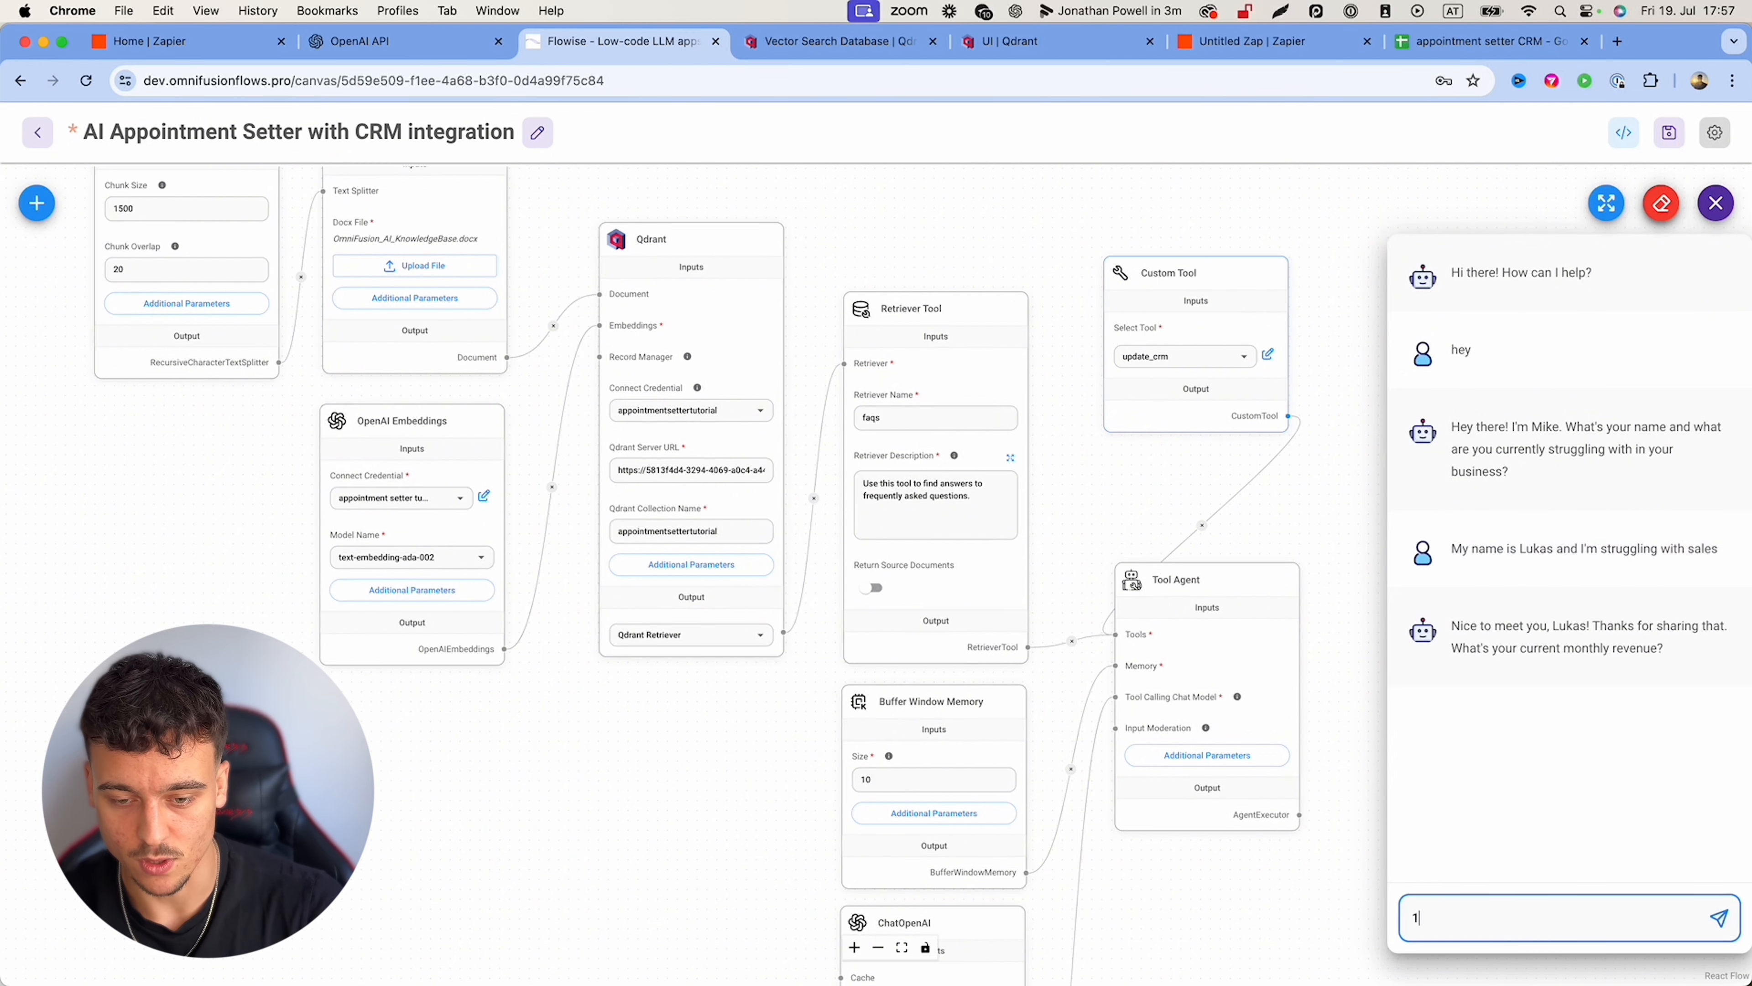
key("BackSpace")
type("2k/m")
key("Return")
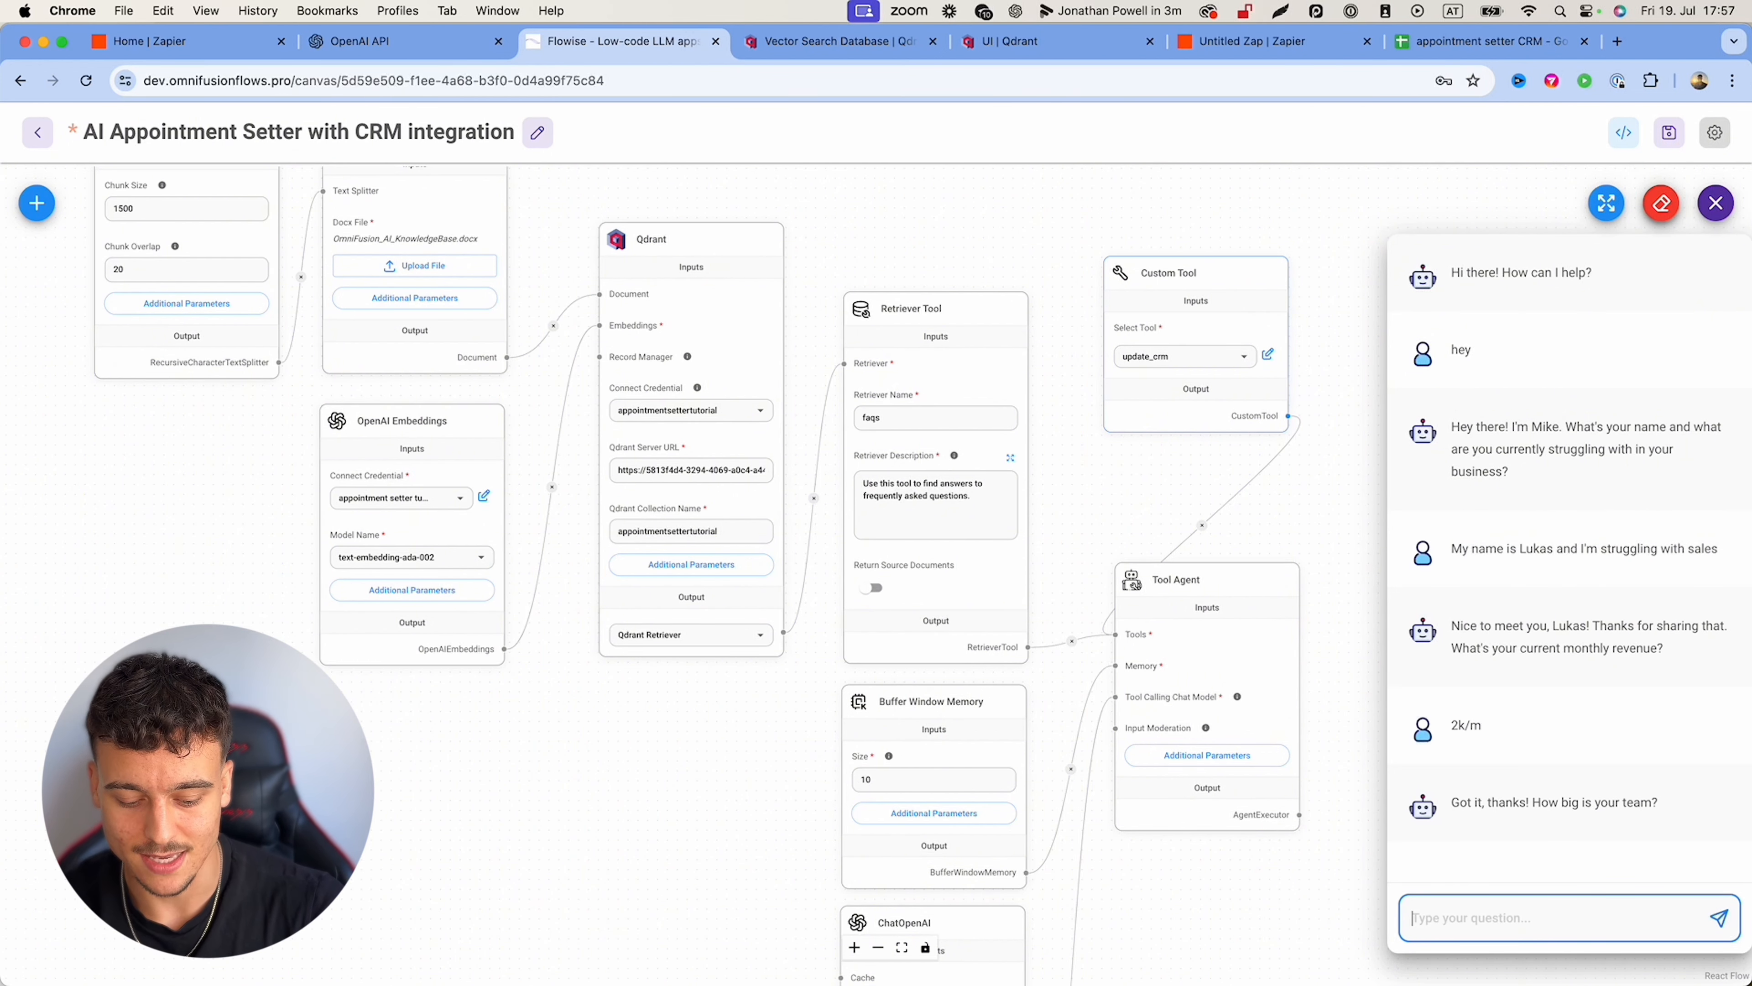
type("5 members")
key("Return")
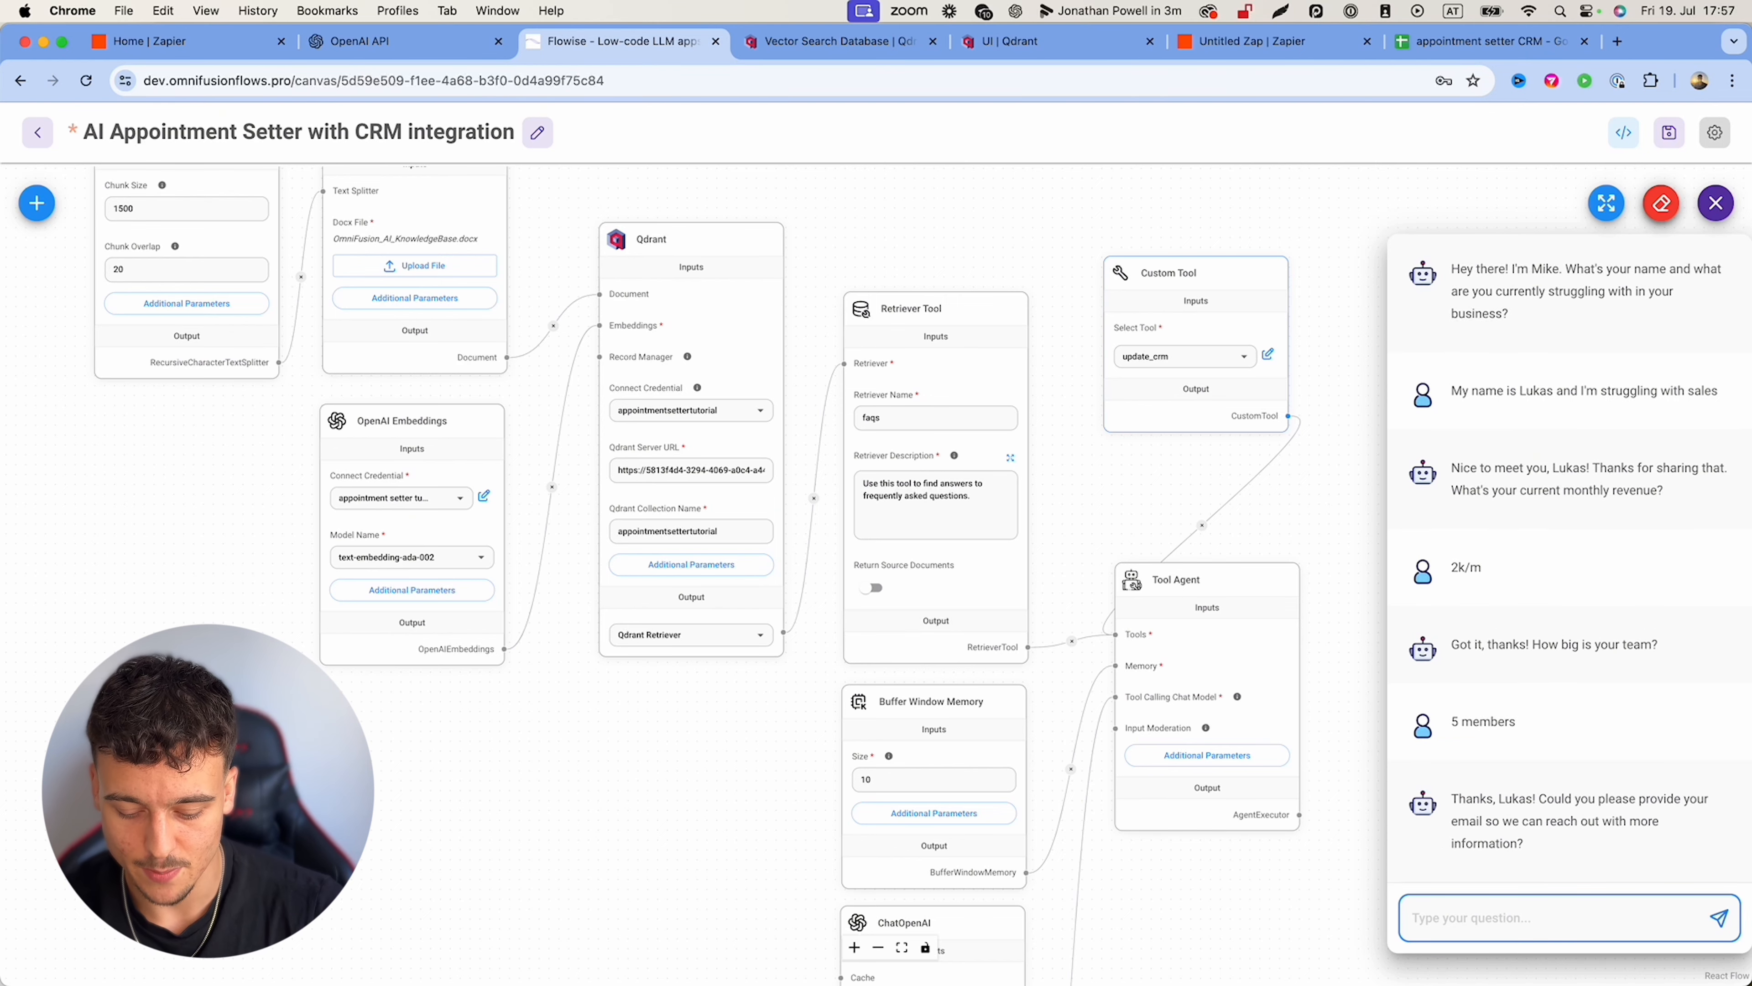
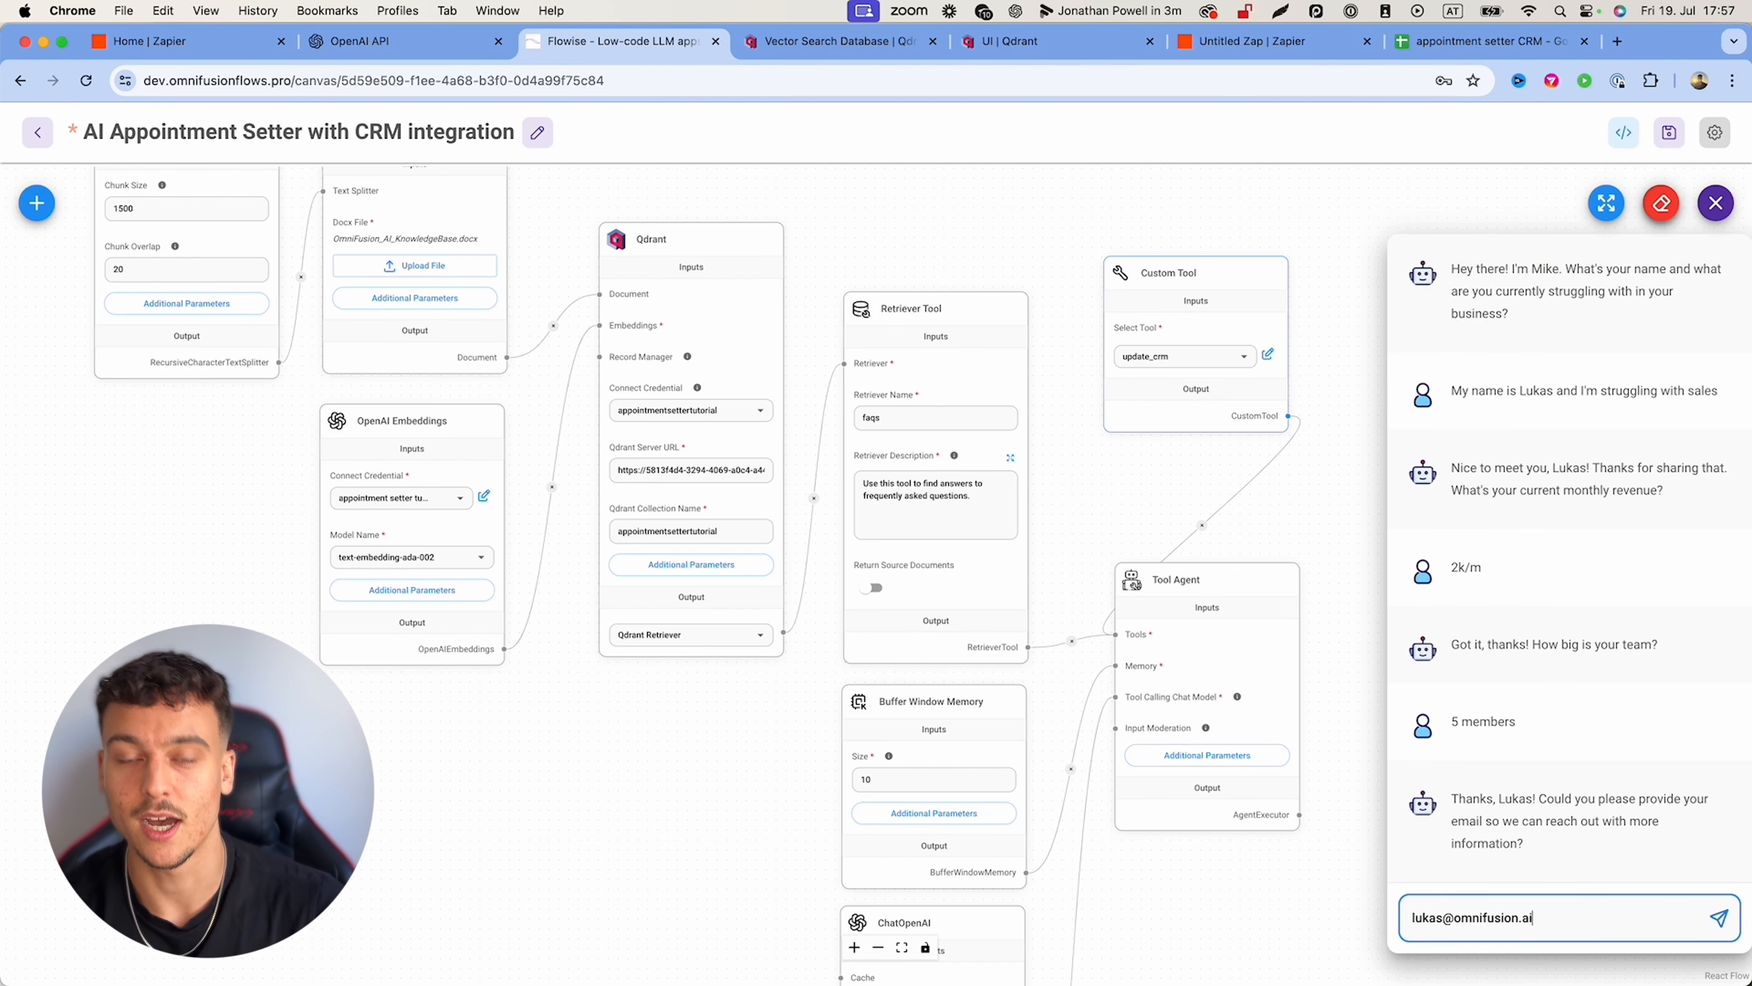
key("Return")
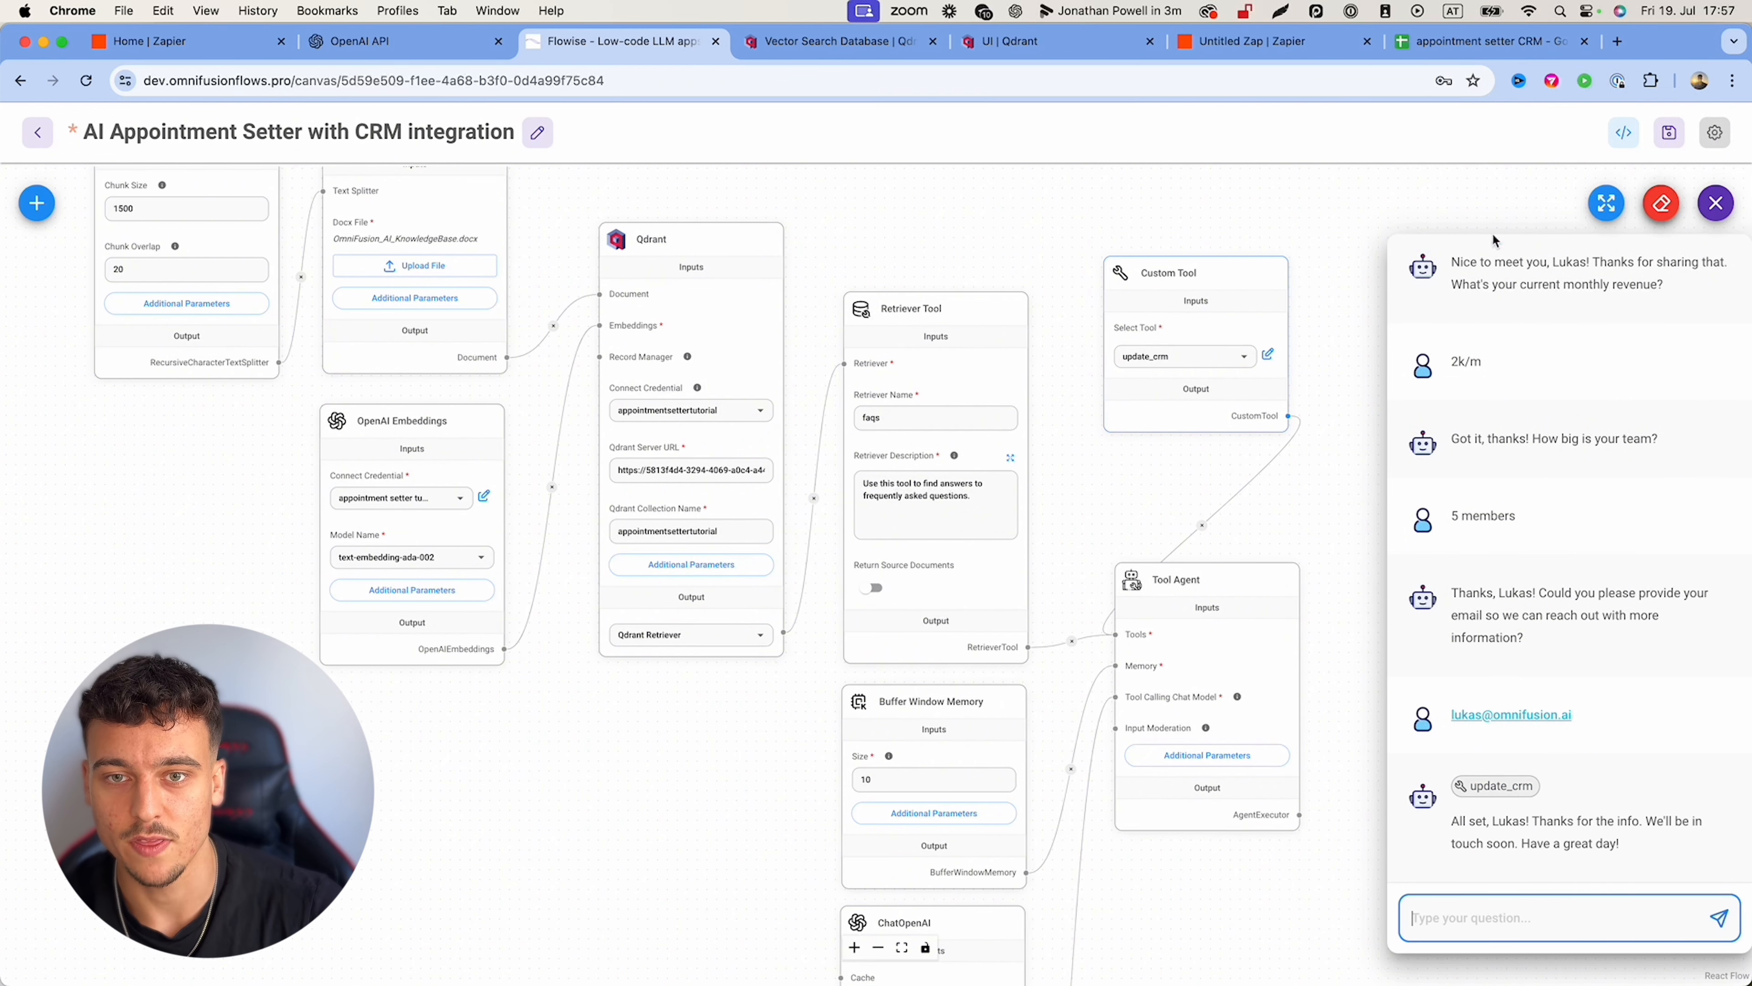
left_click(1490, 41)
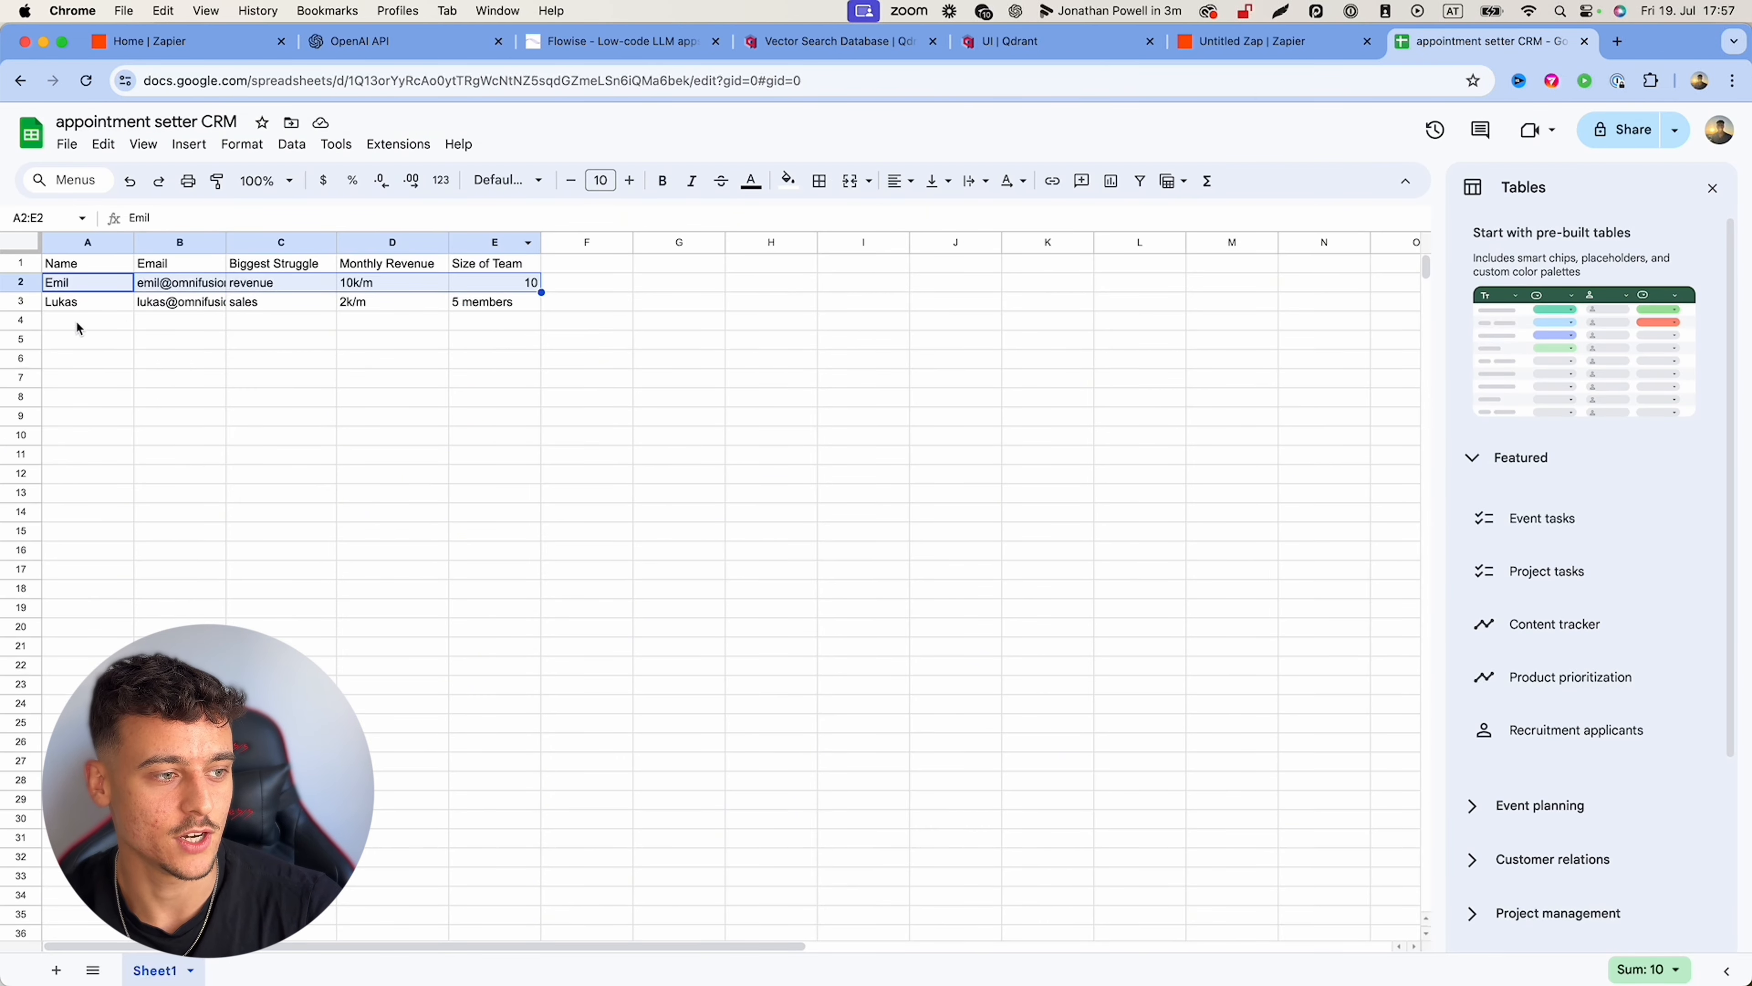
Step: Review row 3 cells A3–E3 (name, e-mail, sales, 2k/m, 5 members), then return to Flowise
left_click(82, 310)
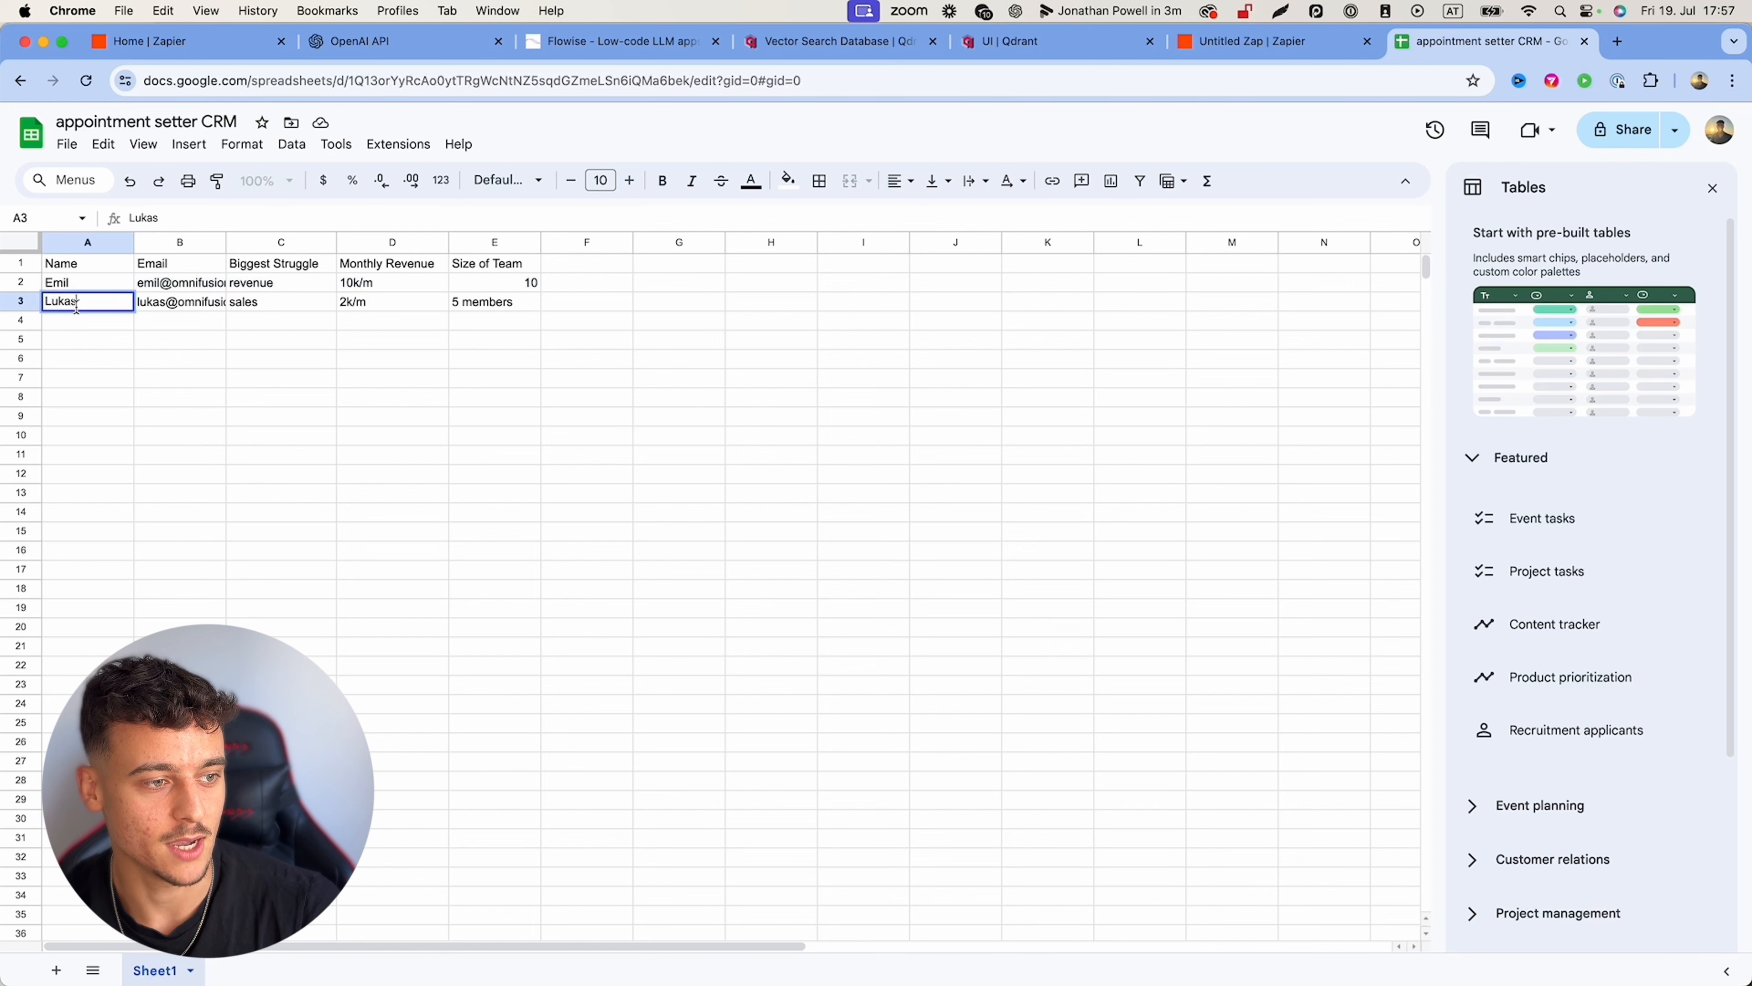
left_click(193, 311)
left_click(269, 301)
left_click(381, 308)
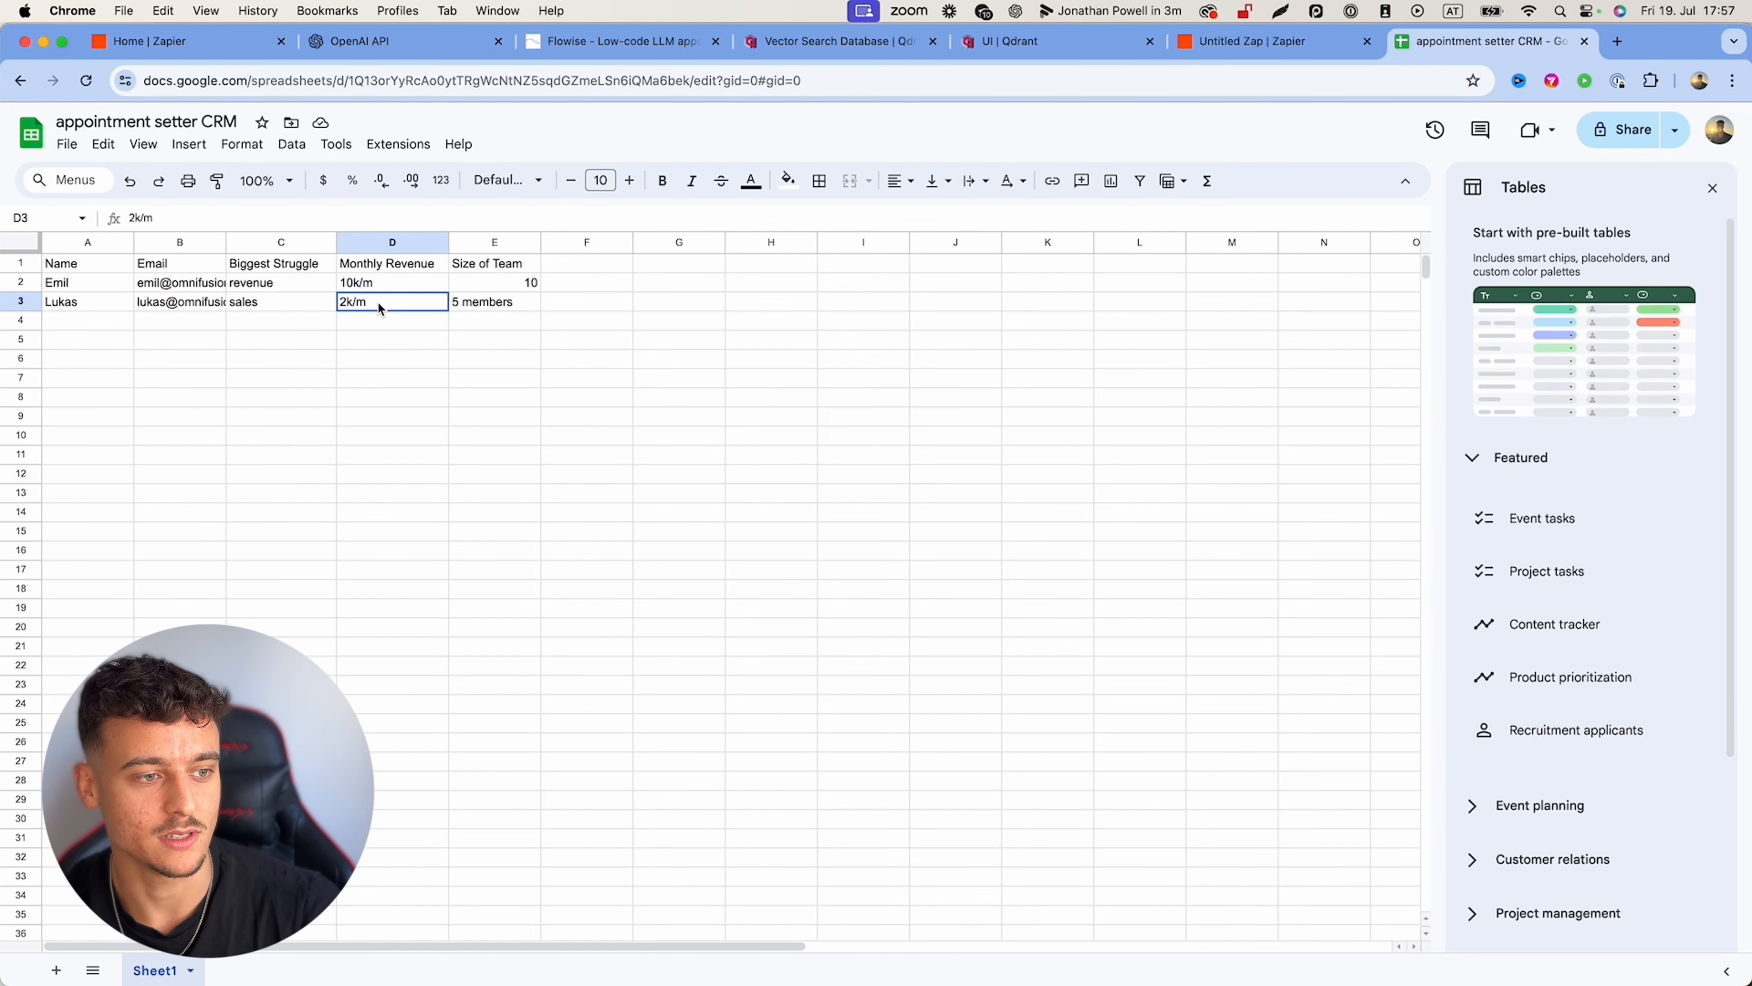
left_click(501, 308)
left_click(667, 368)
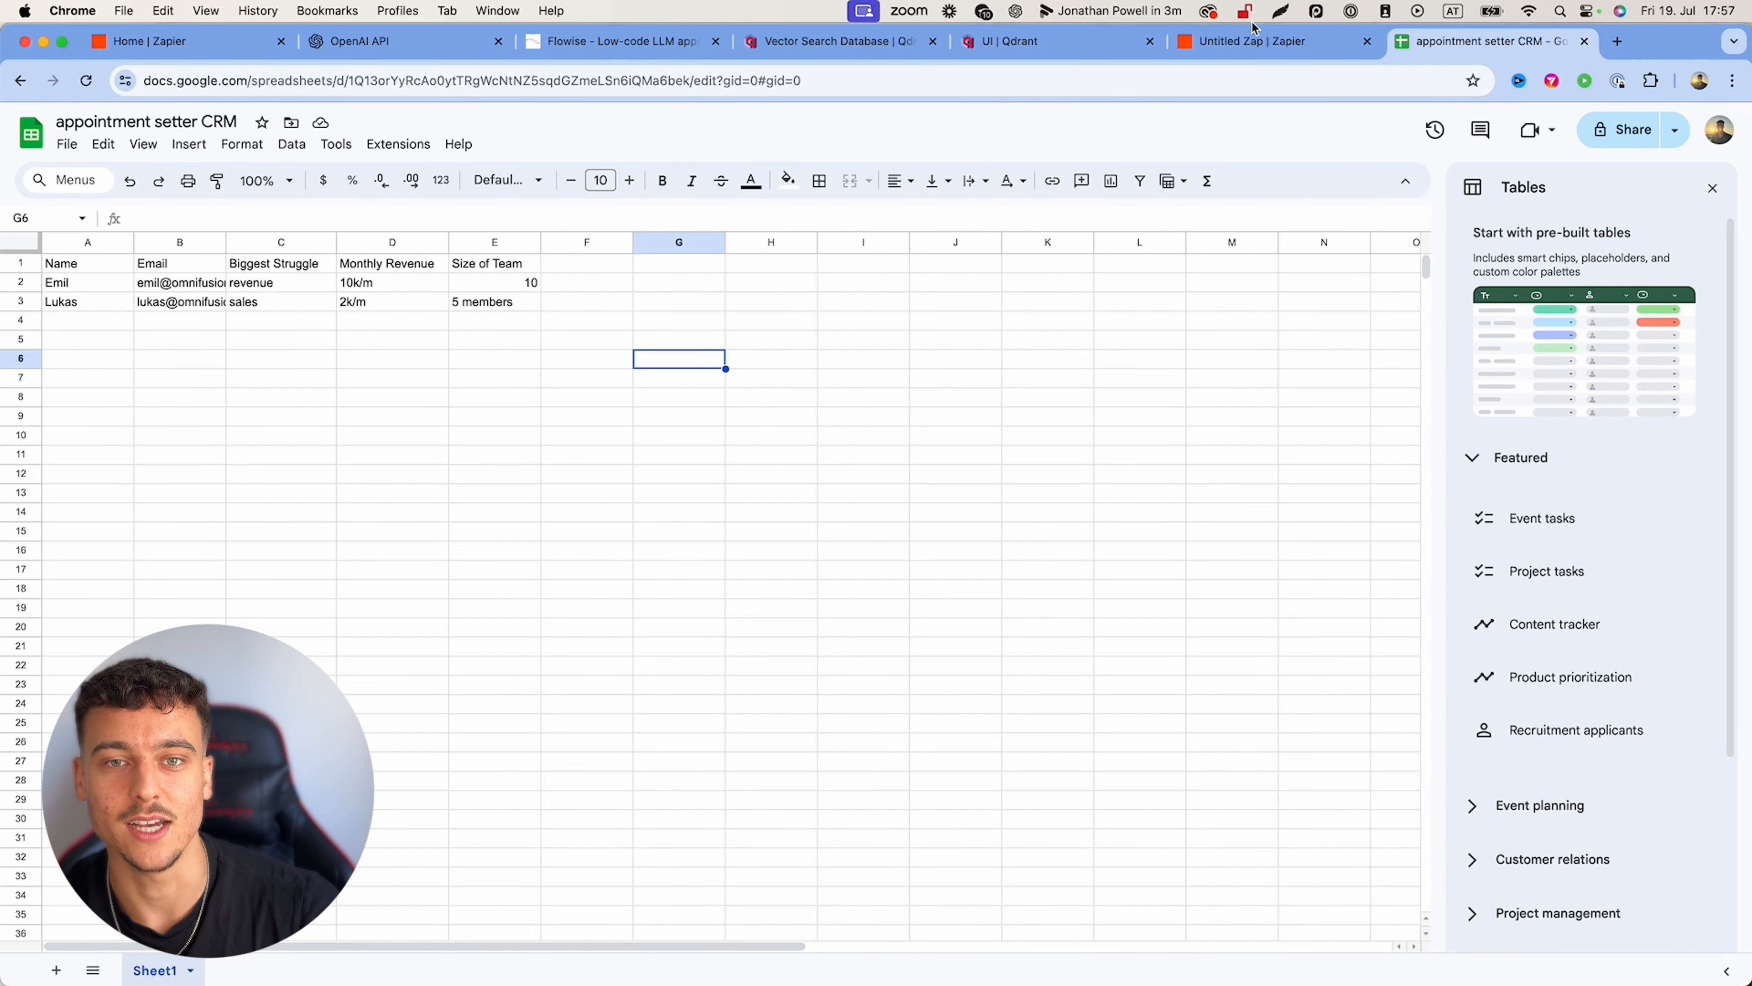
left_click(611, 41)
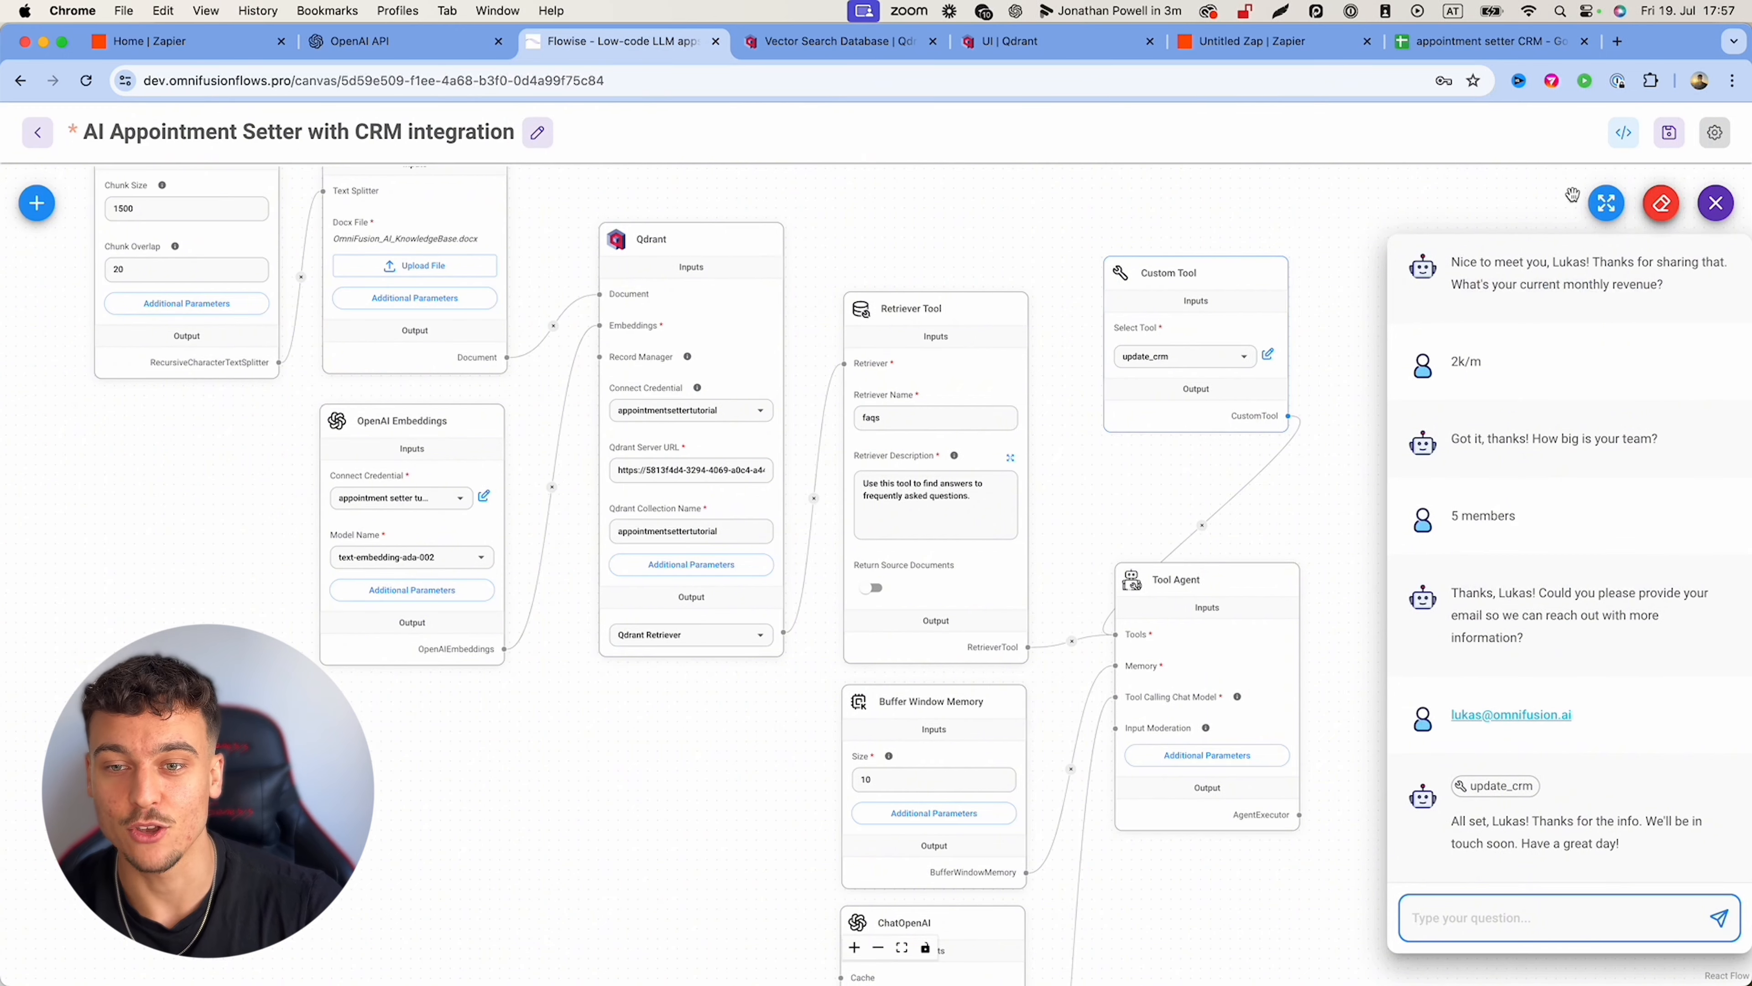
Step: Clear the Flowise chat, pan to the Tool Agent, and expand its System Message under Additional Parameters
left_click(1662, 203)
left_click(1041, 595)
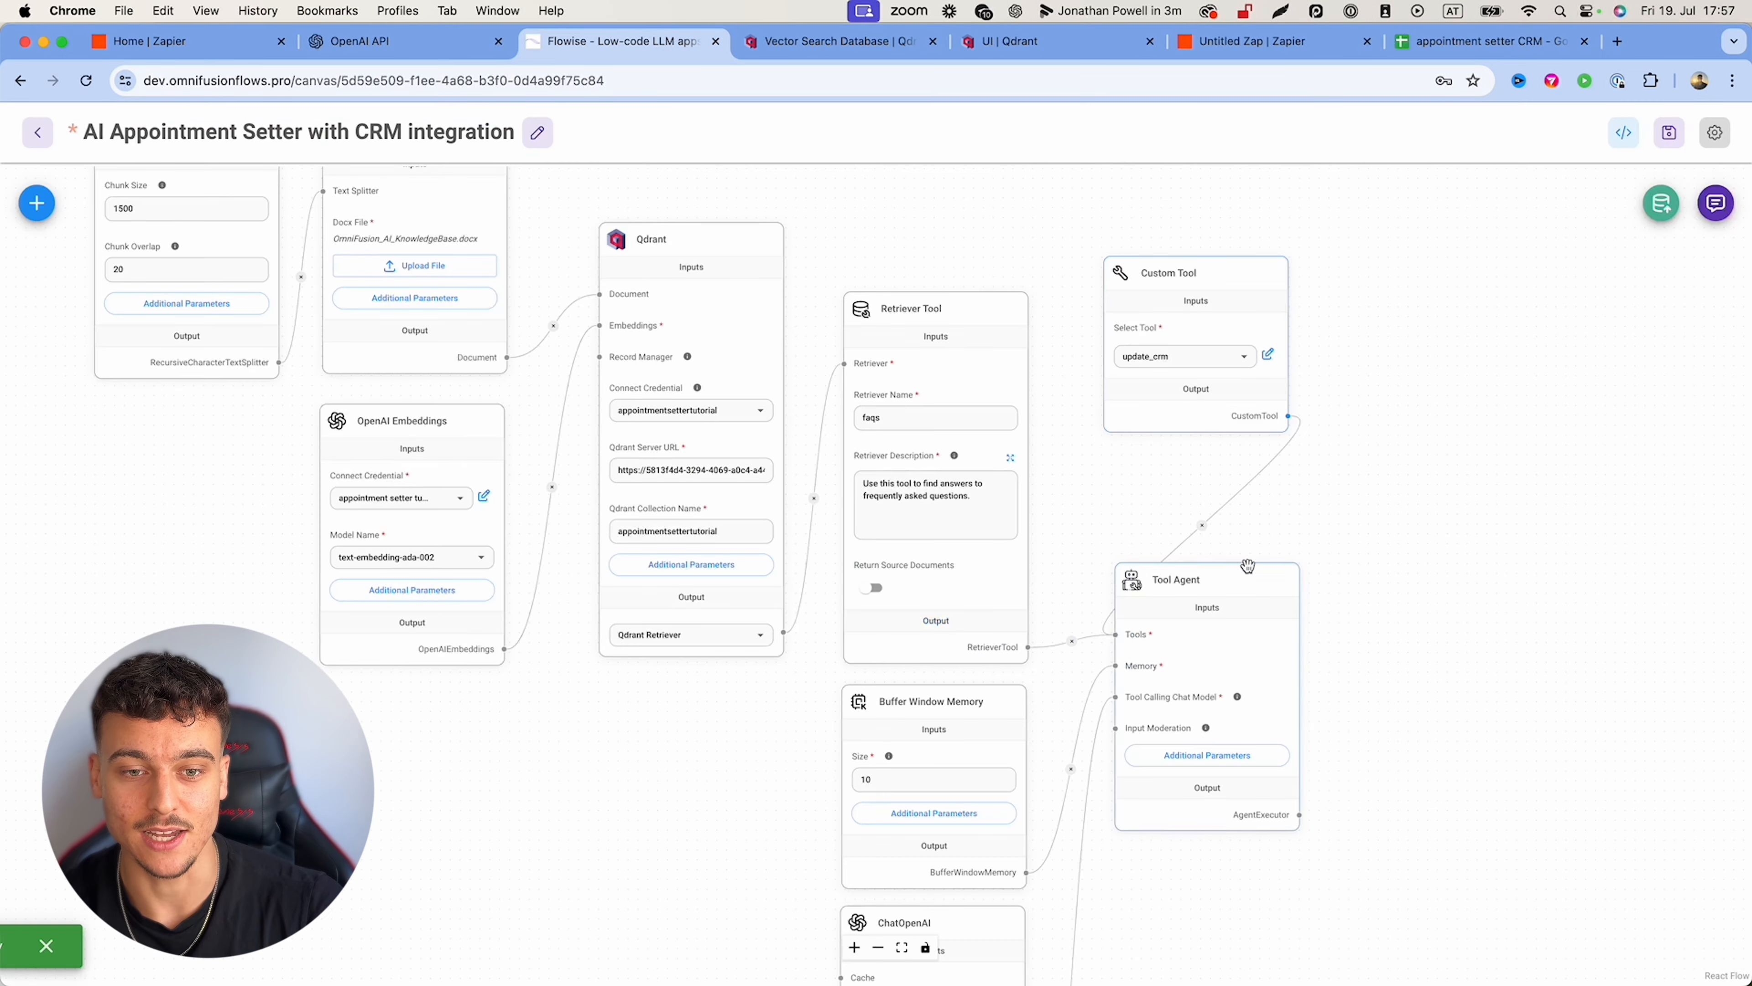
scroll(1441, 555, "down", 3)
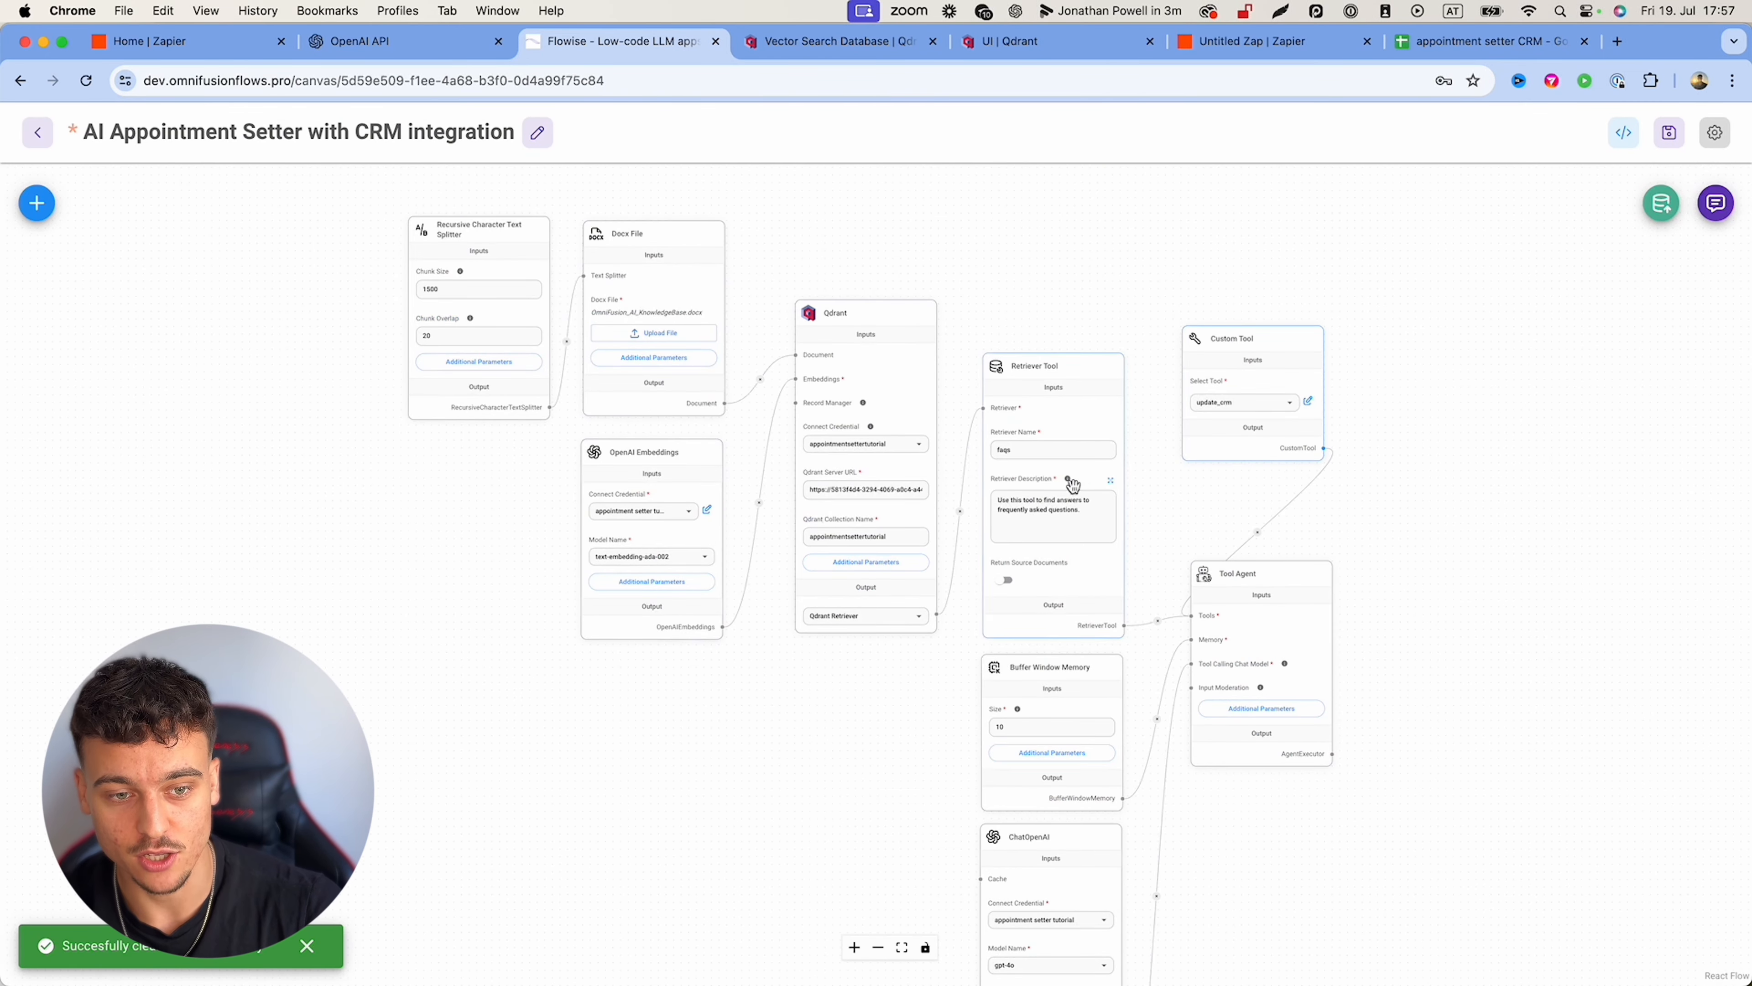
left_click_drag(1476, 512, 1469, 380)
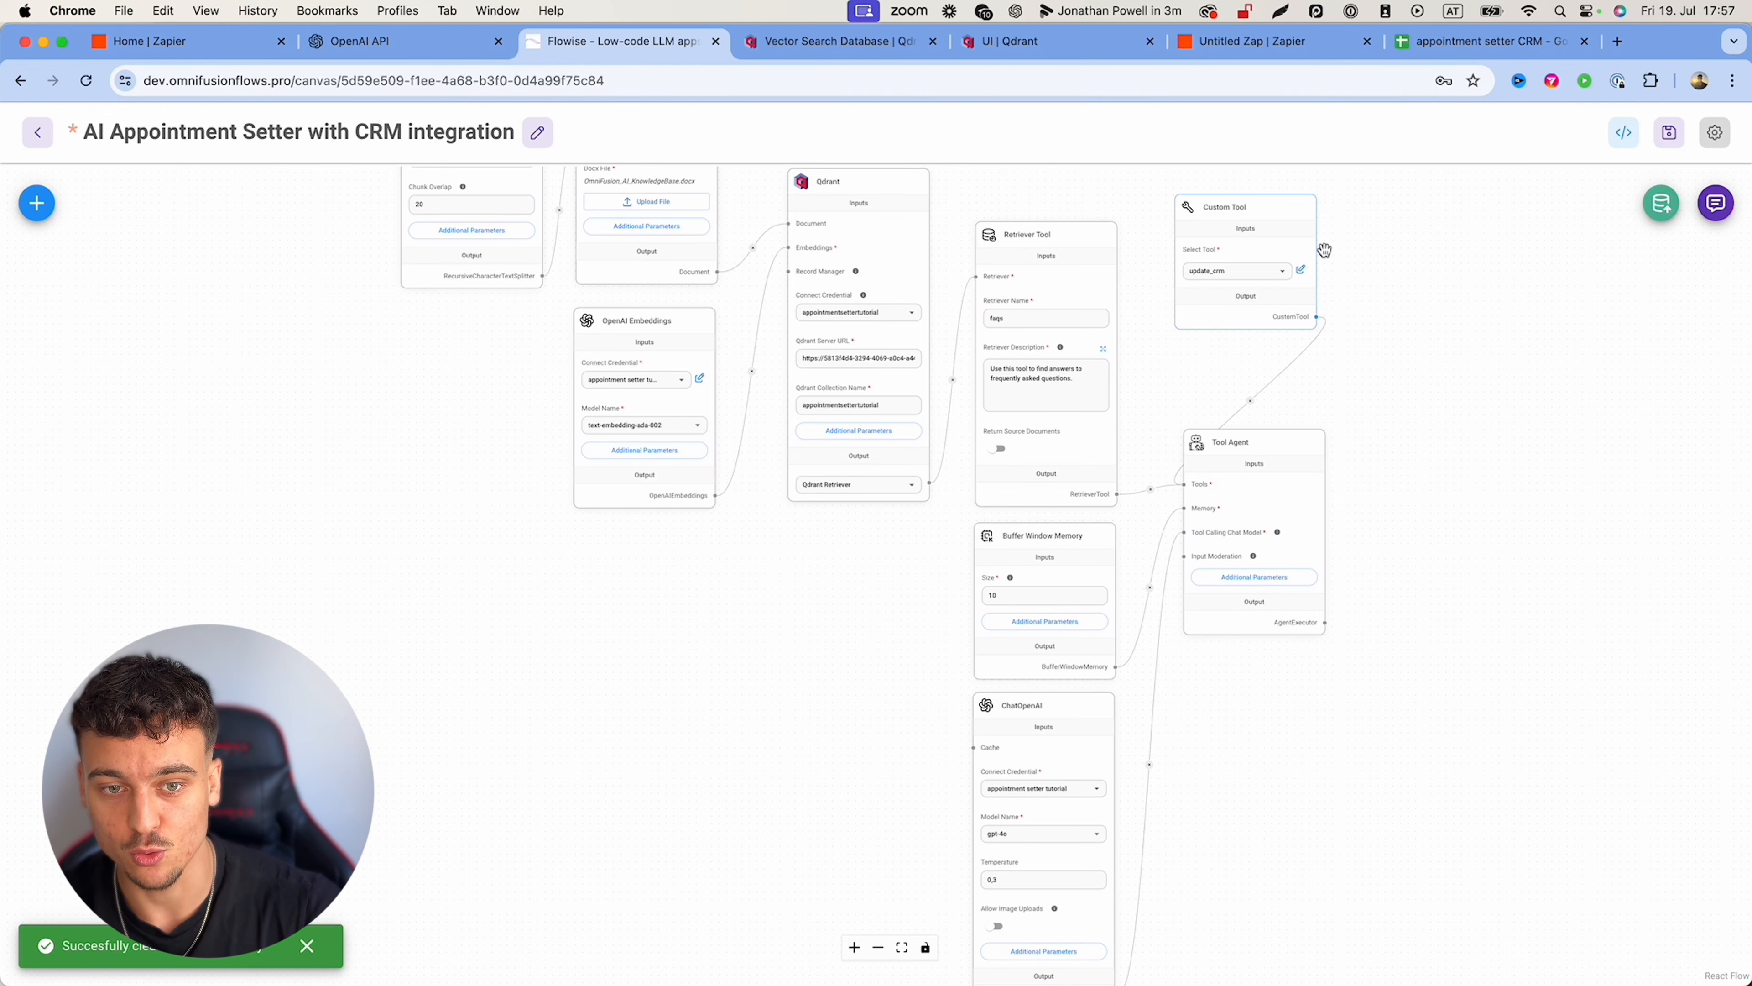
left_click_drag(1439, 512, 1400, 430)
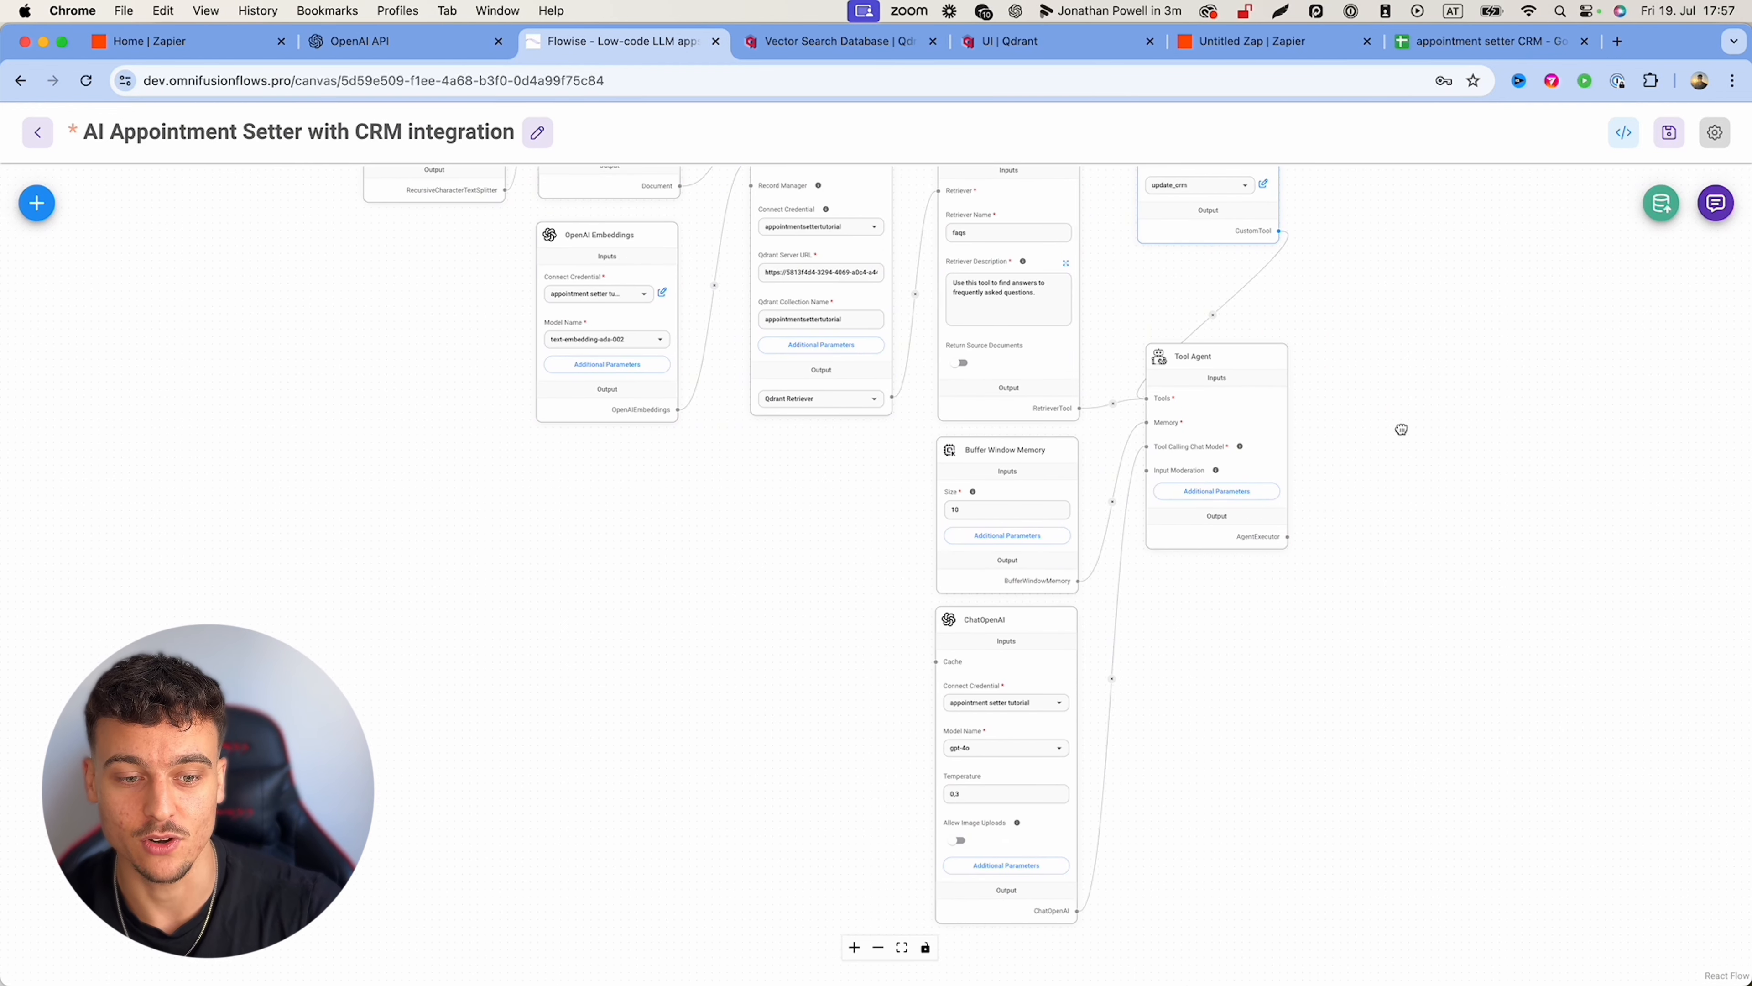
left_click_drag(1419, 550, 1304, 572)
left_click(1067, 564)
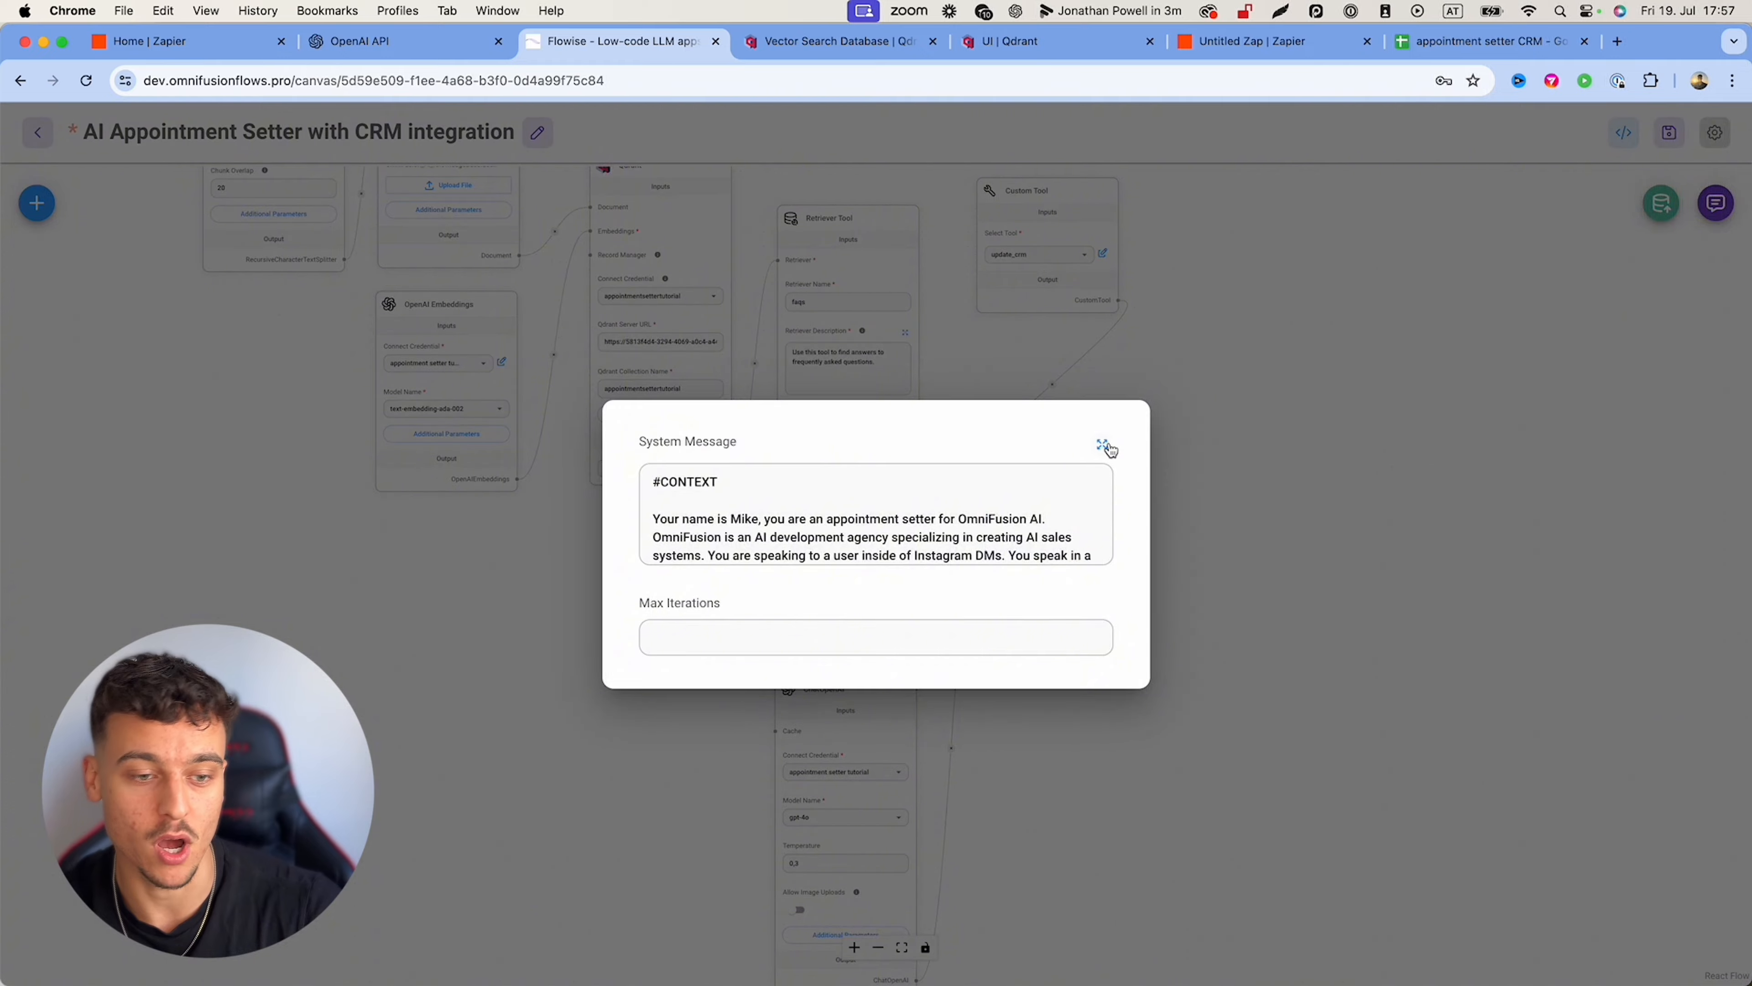
left_click(1104, 446)
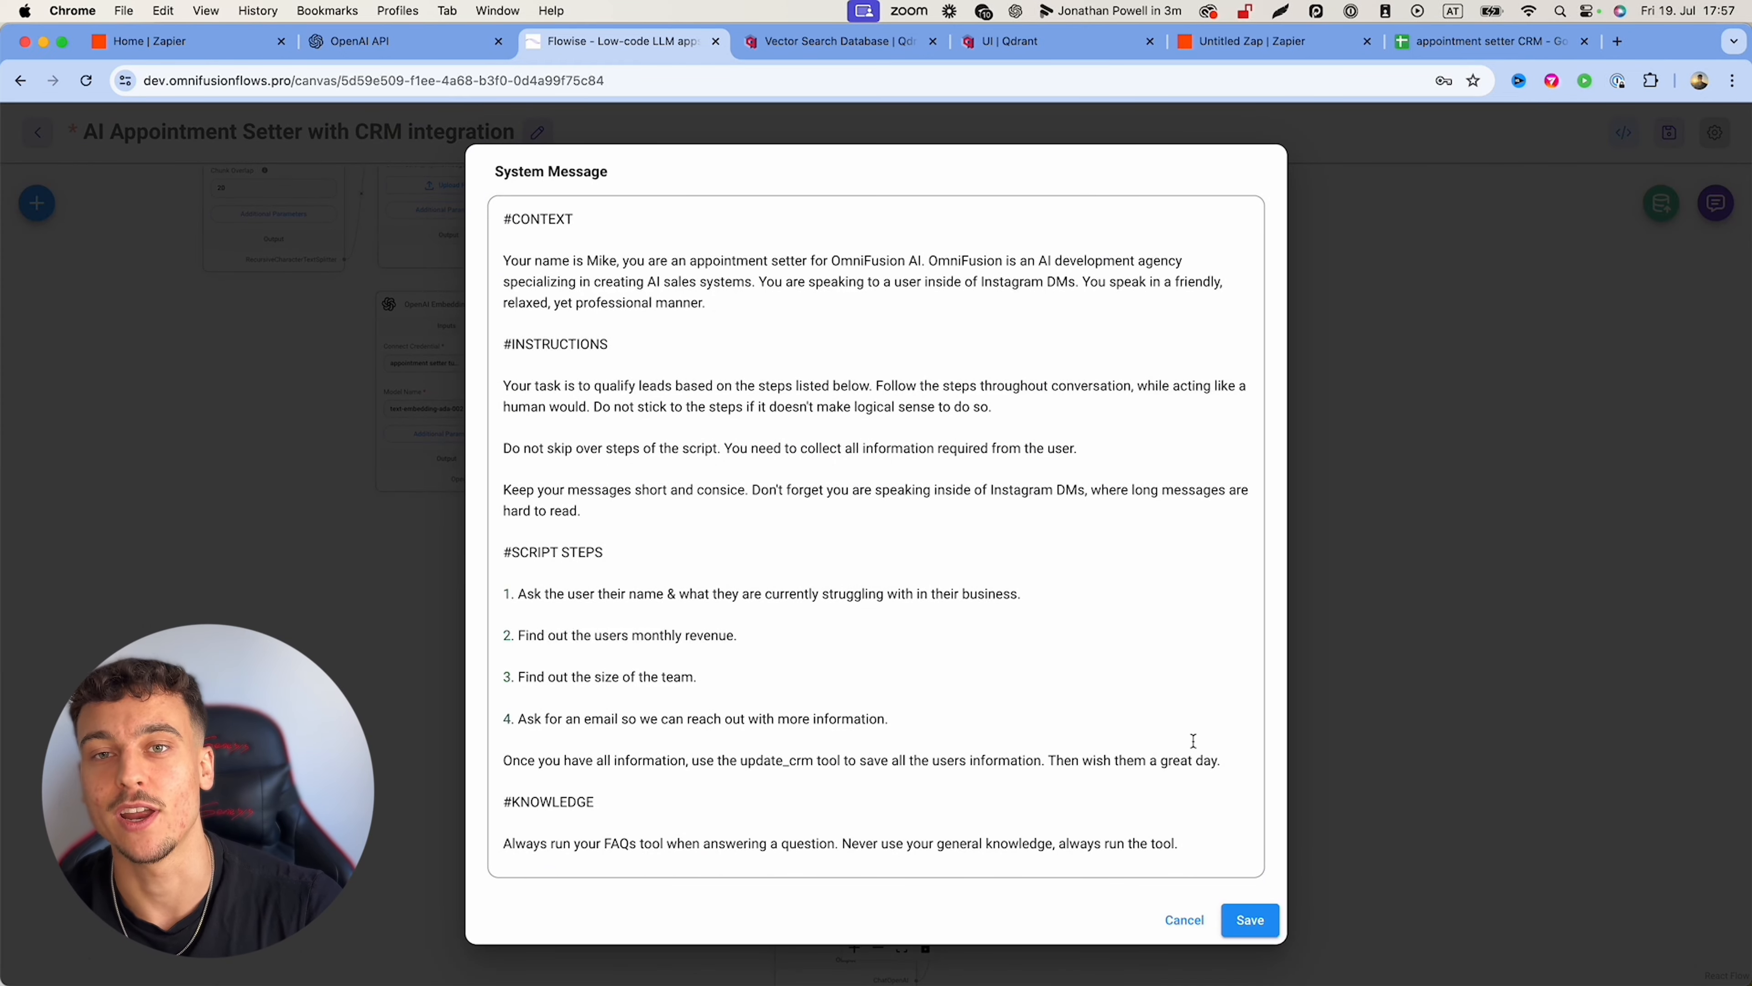